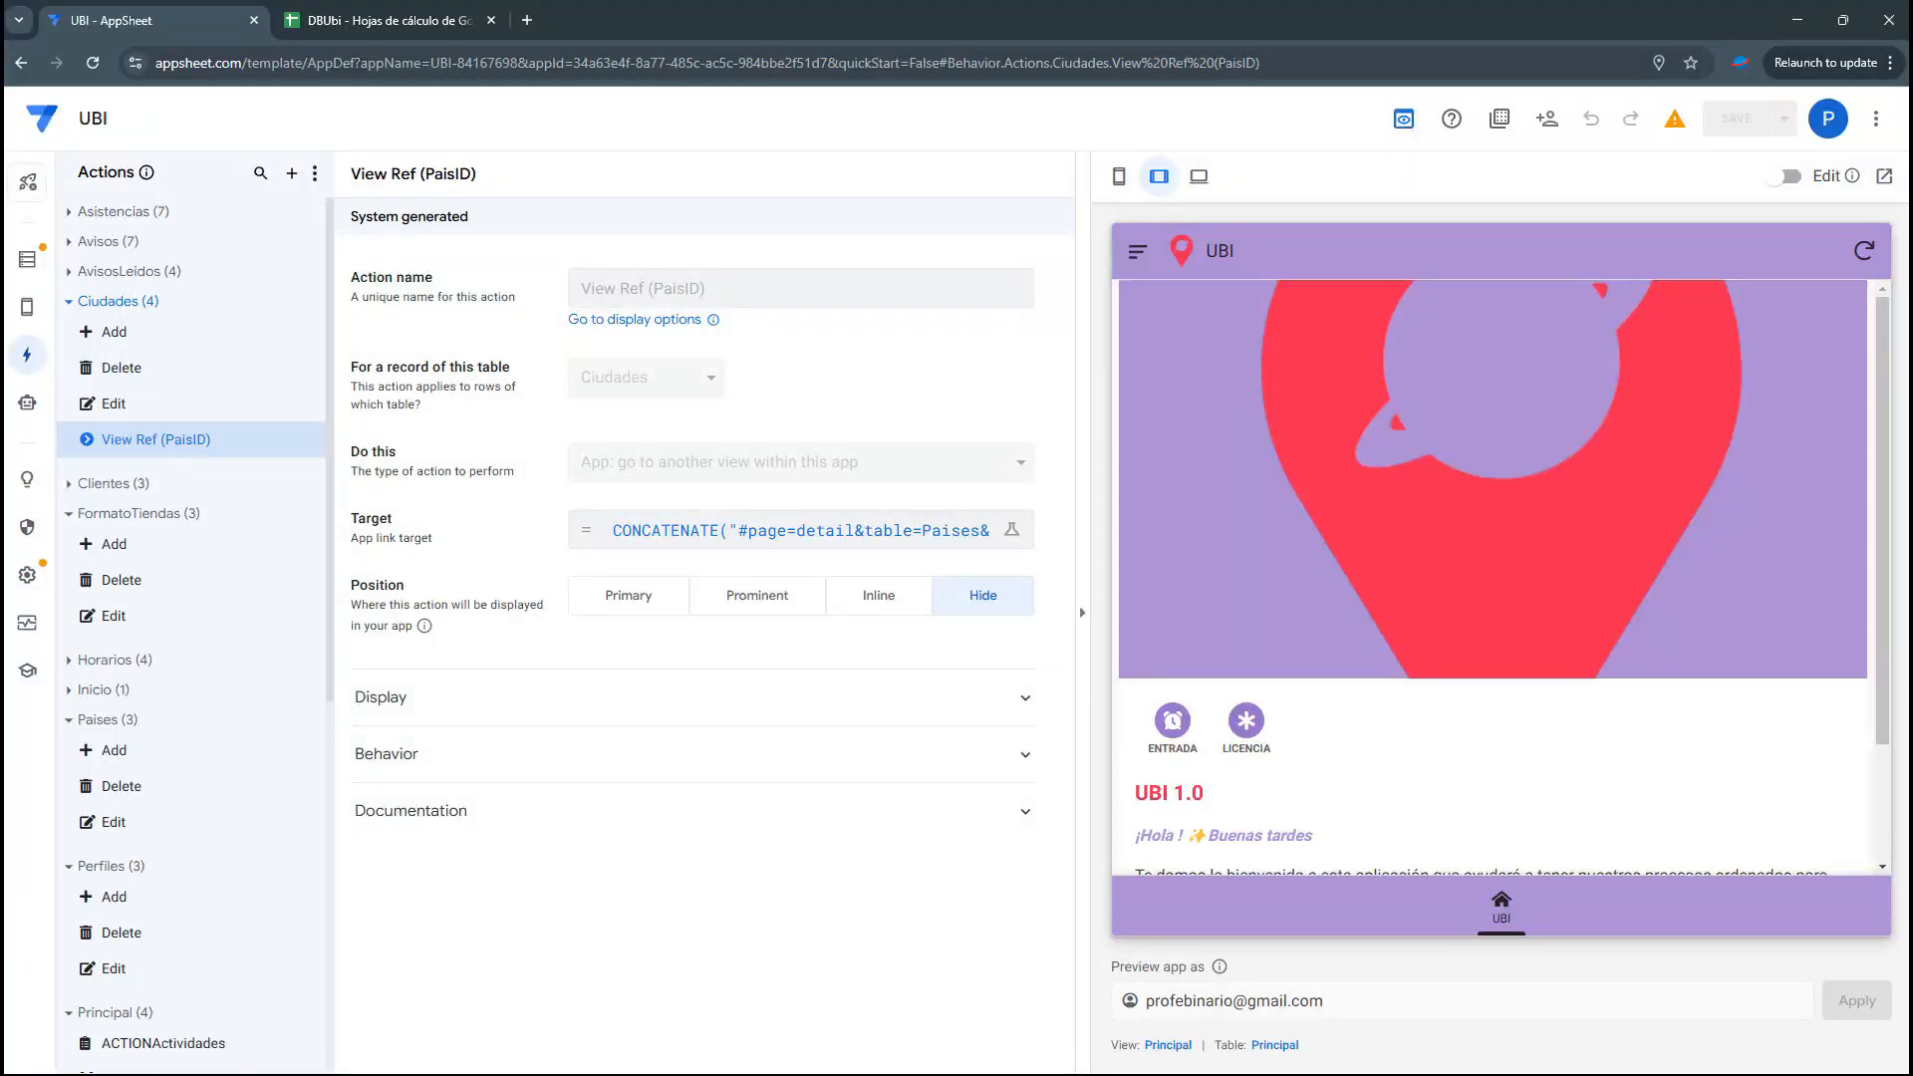
Switch from the AppSheet editor to the DBUbi spreadsheet's browser tab
left_click(334, 27)
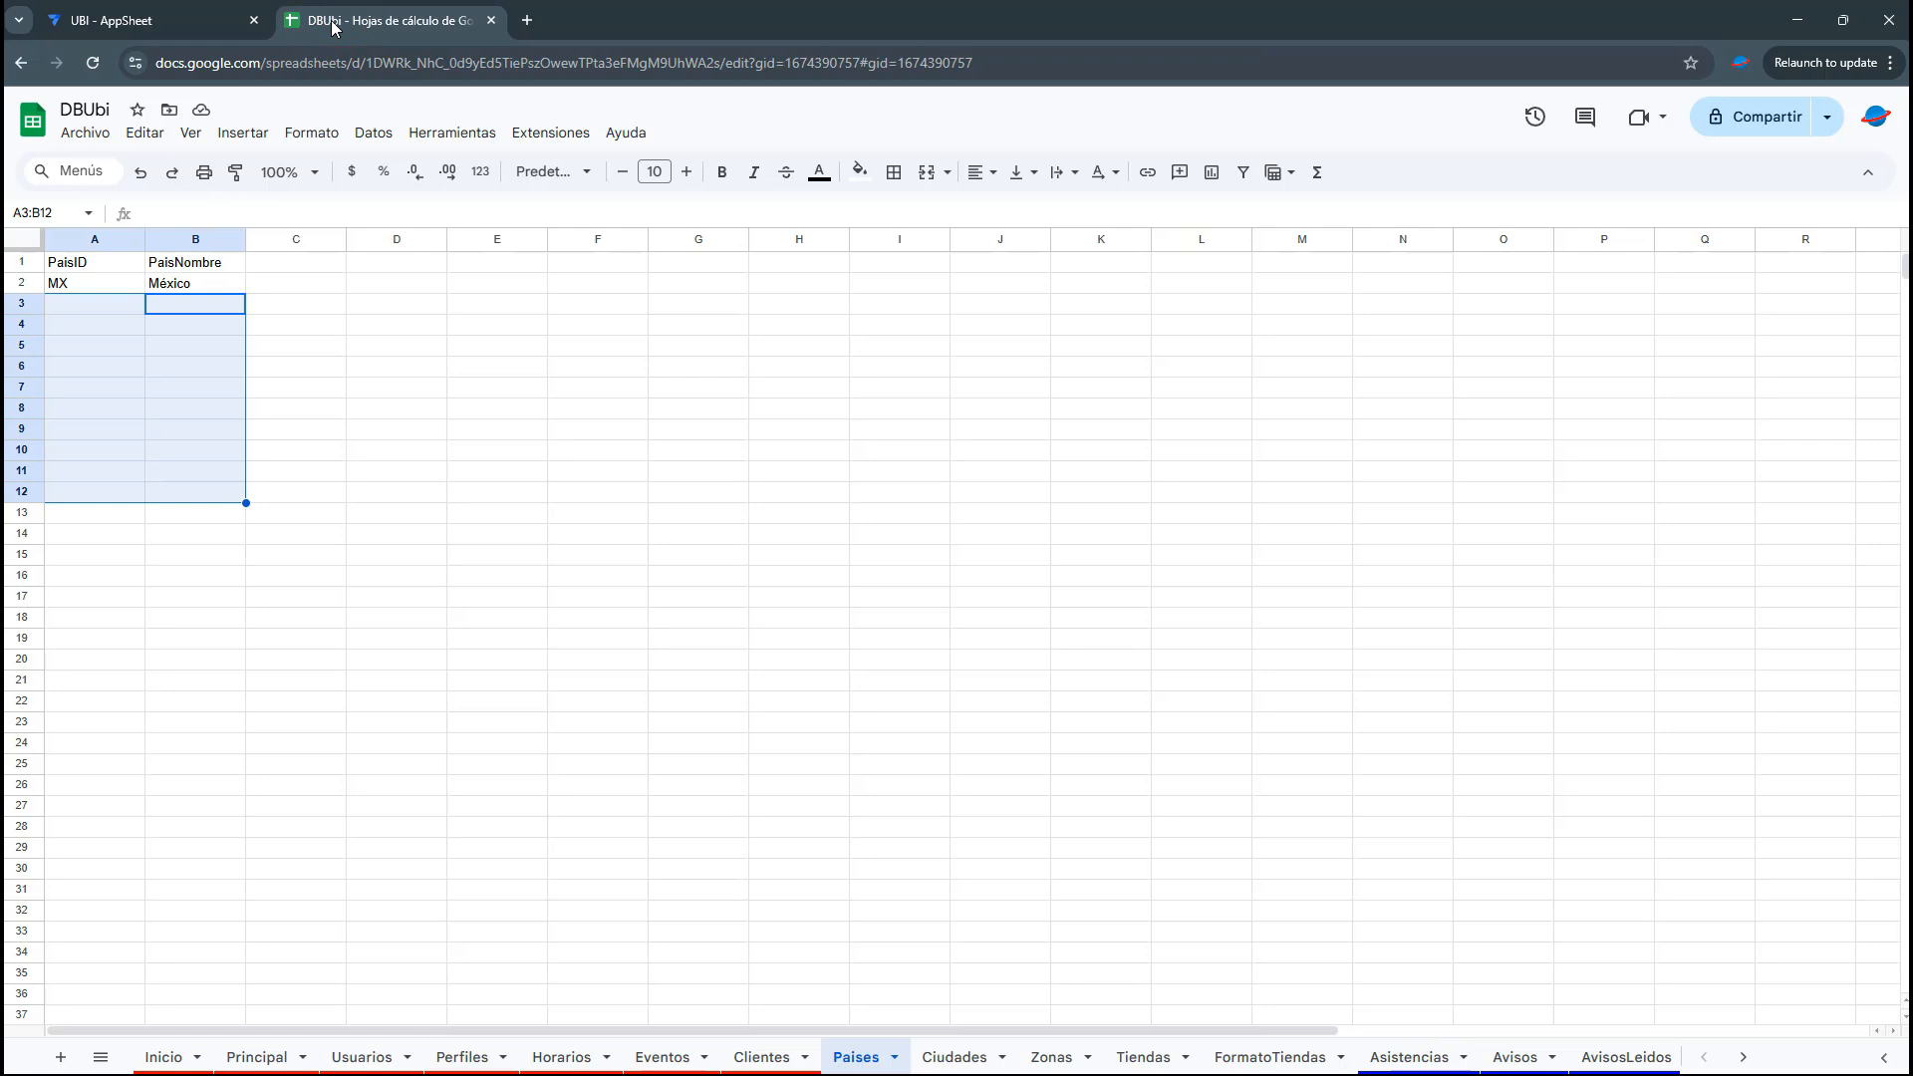
Colour the Paises and Ciudades sheet tabs red
left_click(632, 516)
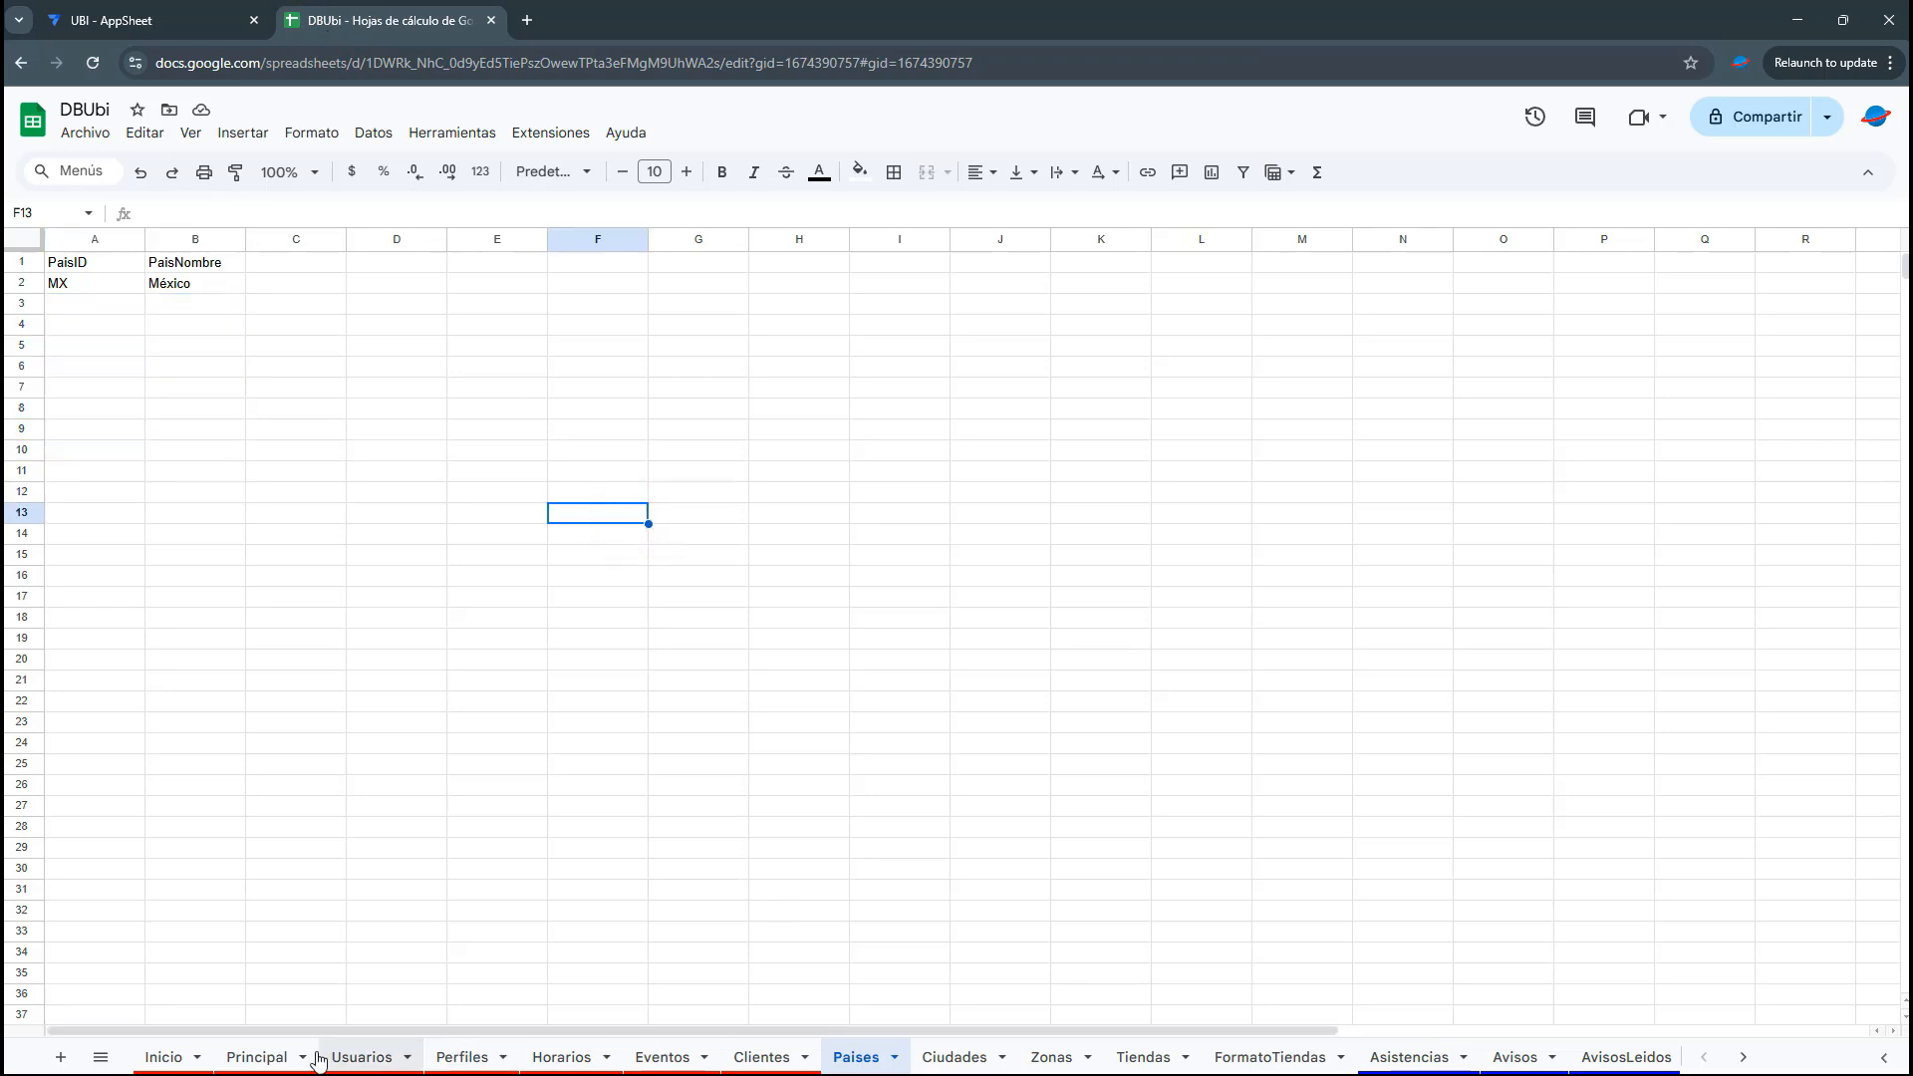
left_click(892, 1058)
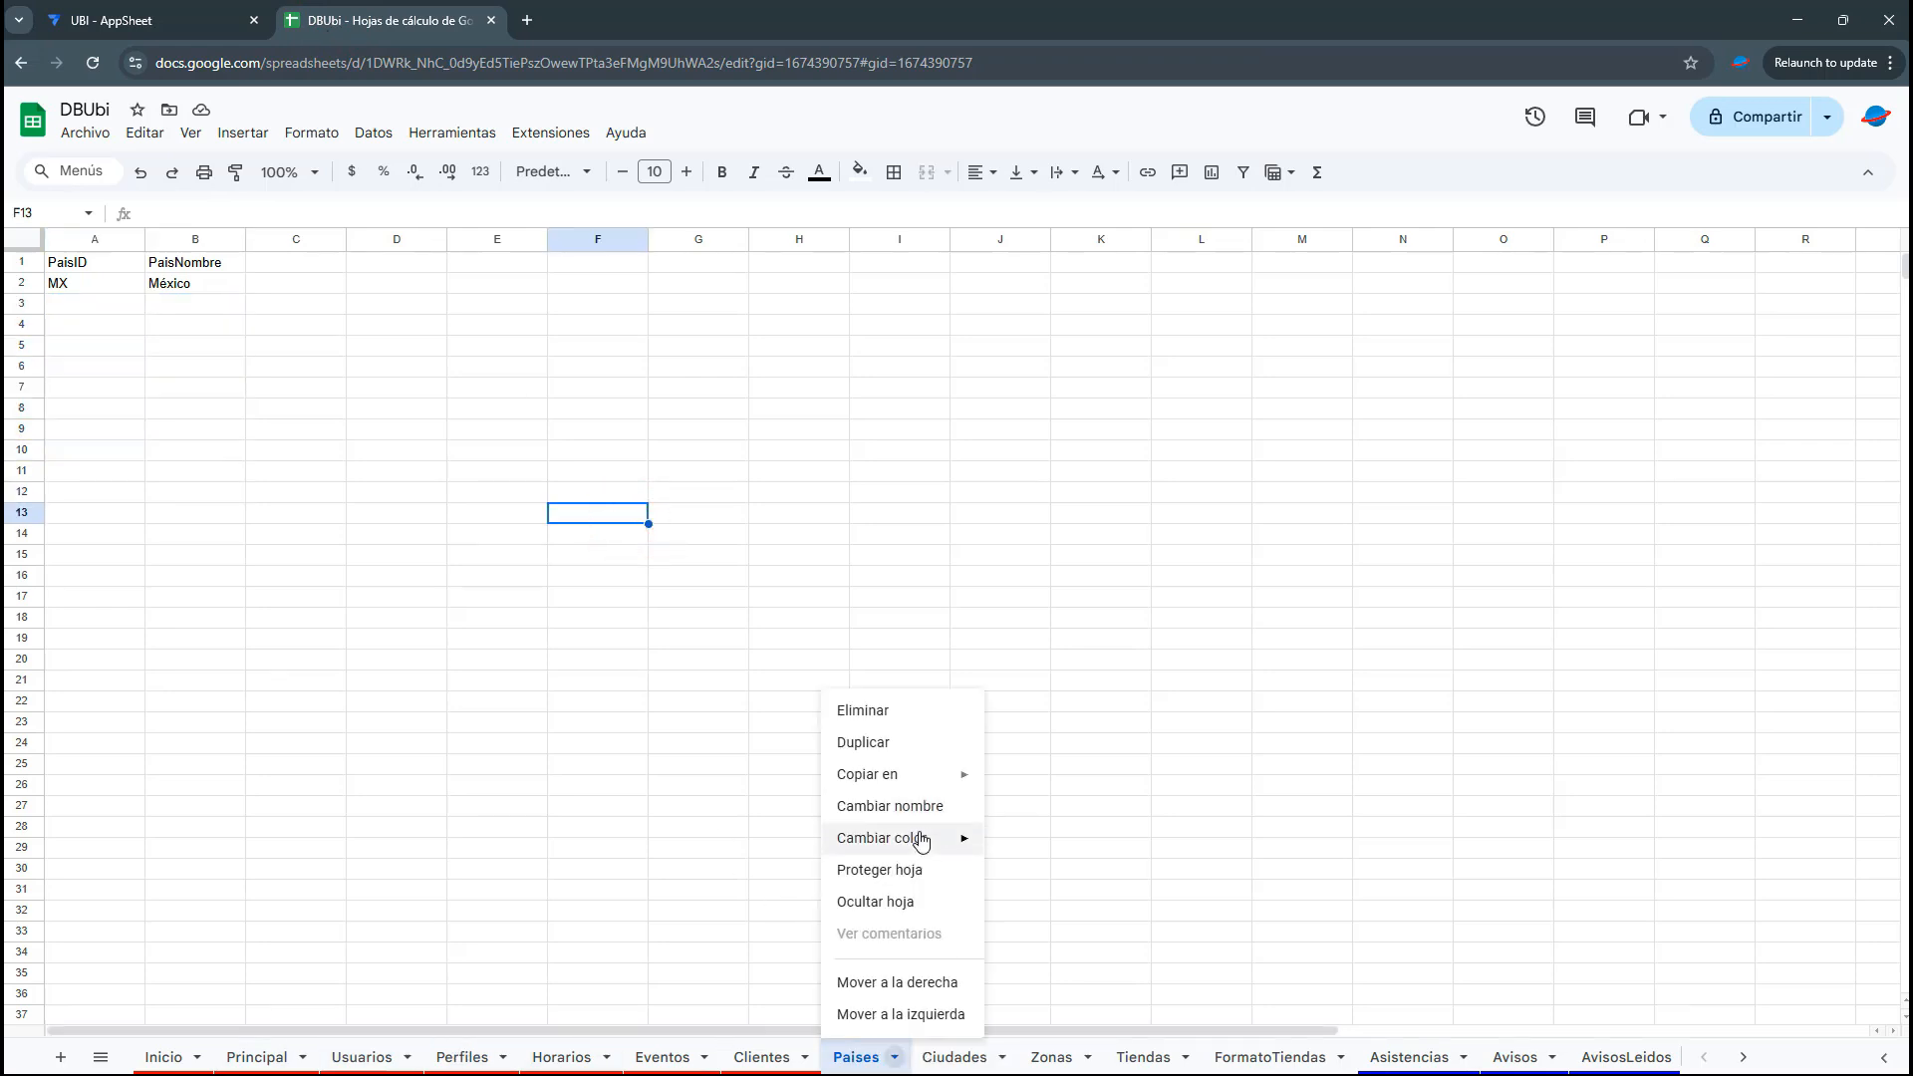
mouse_move(925, 842)
left_click(1028, 653)
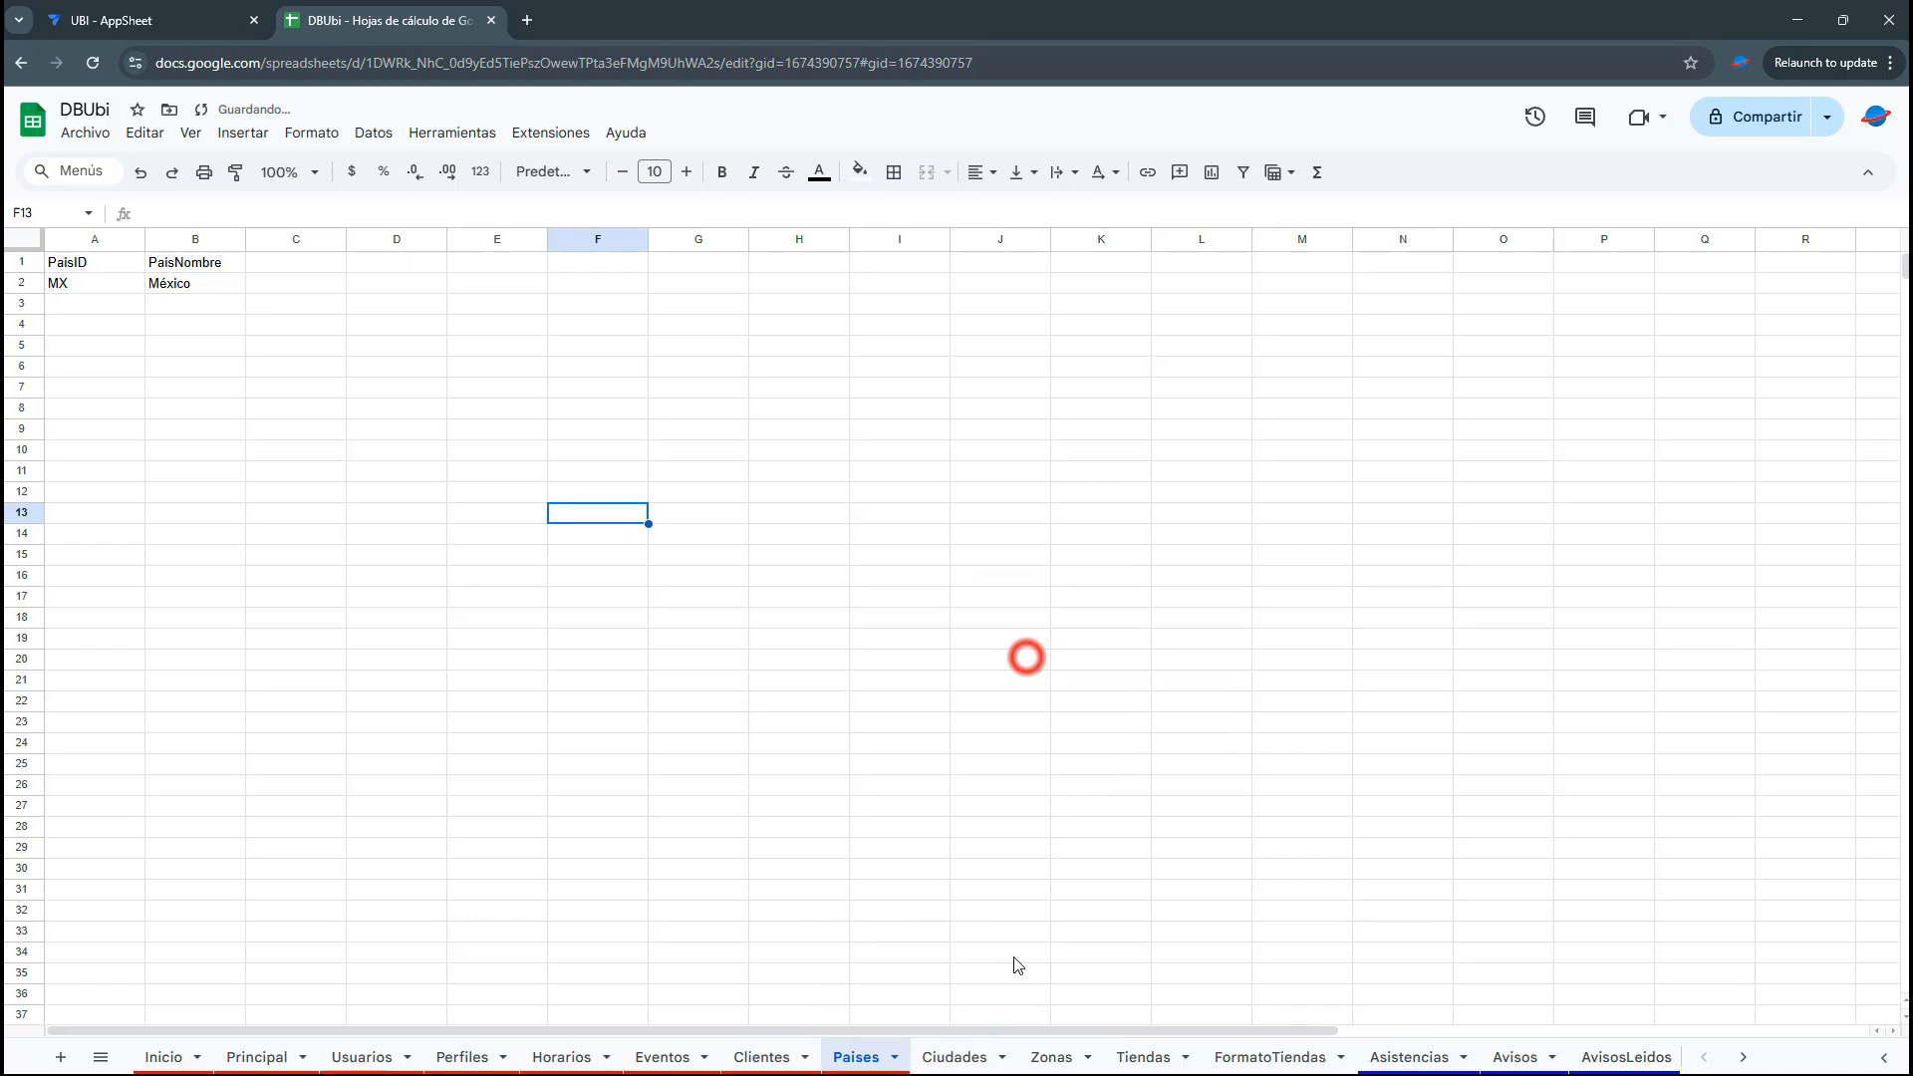
left_click(1002, 1057)
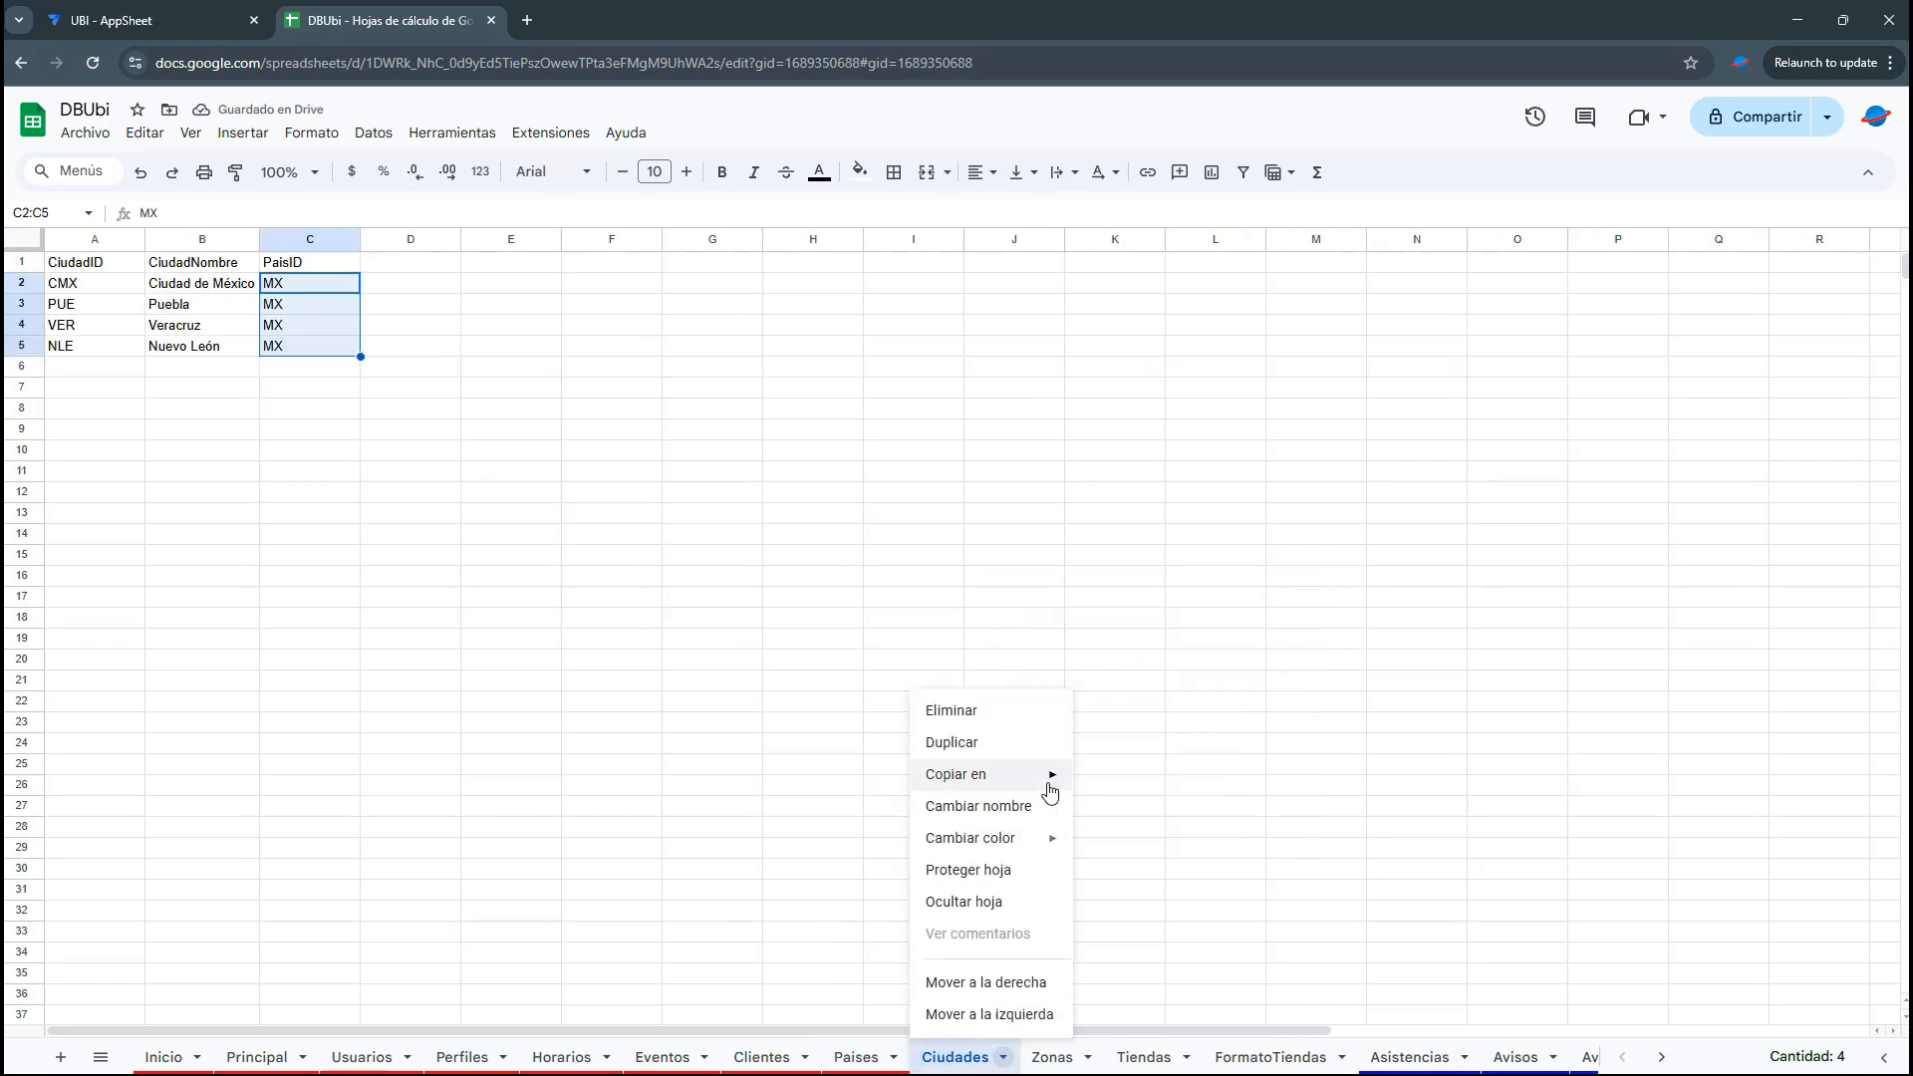
mouse_move(1043, 847)
left_click(1112, 653)
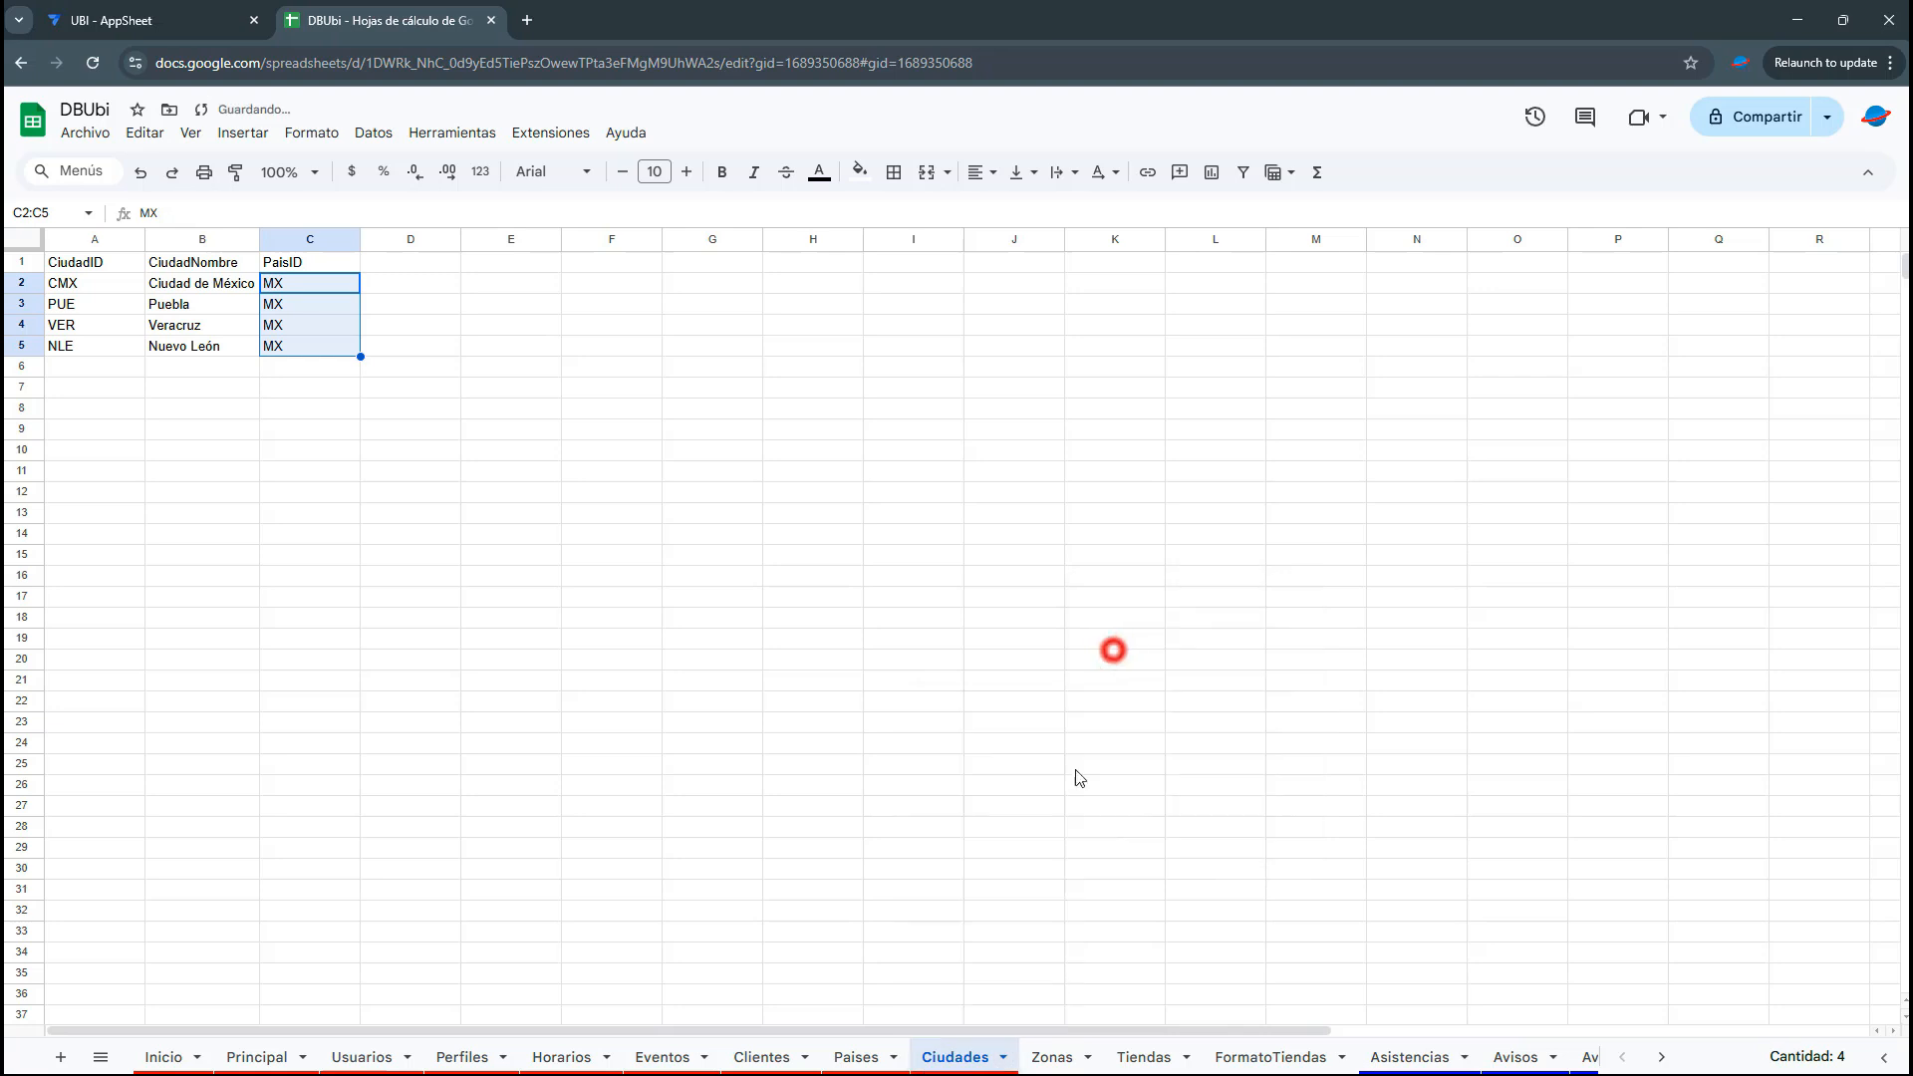
Colour the Zonas and Tiendas sheet tabs red
right_click(1053, 1057)
mouse_move(1131, 839)
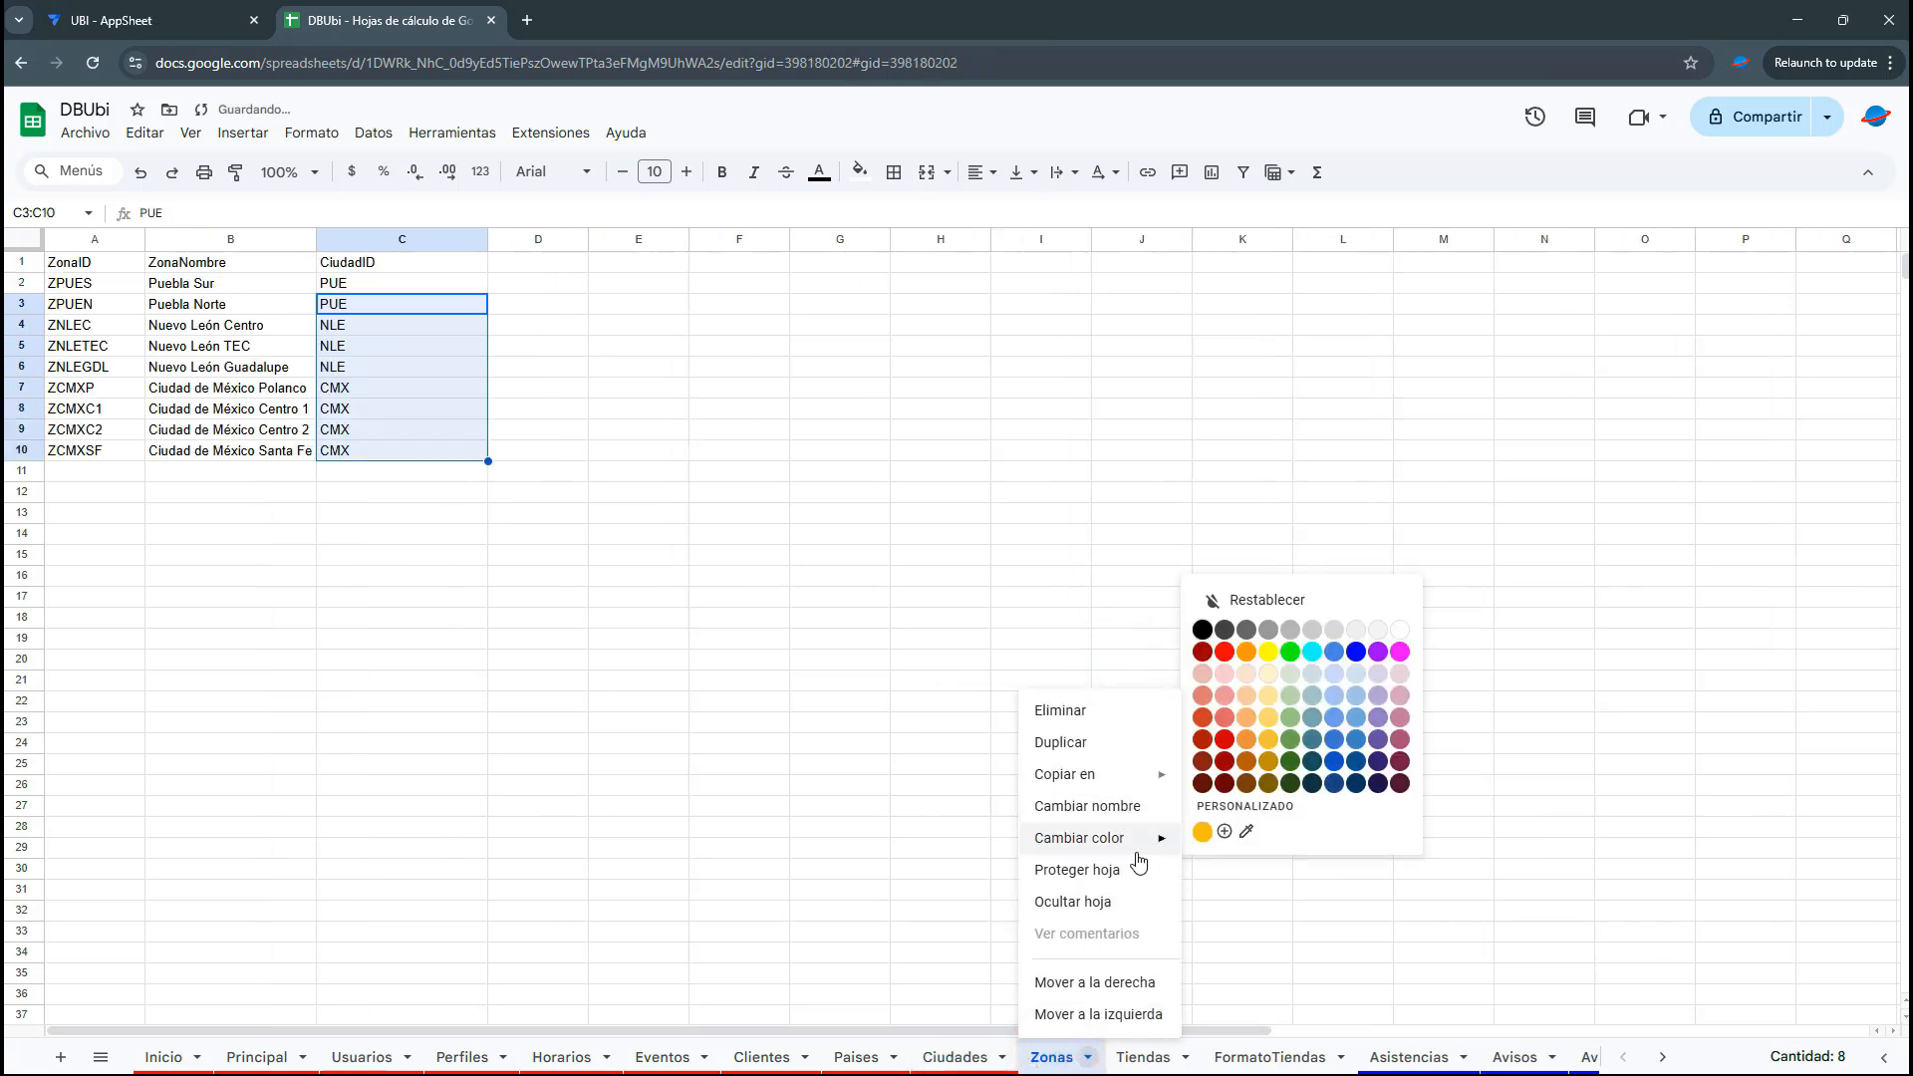
left_click(1225, 653)
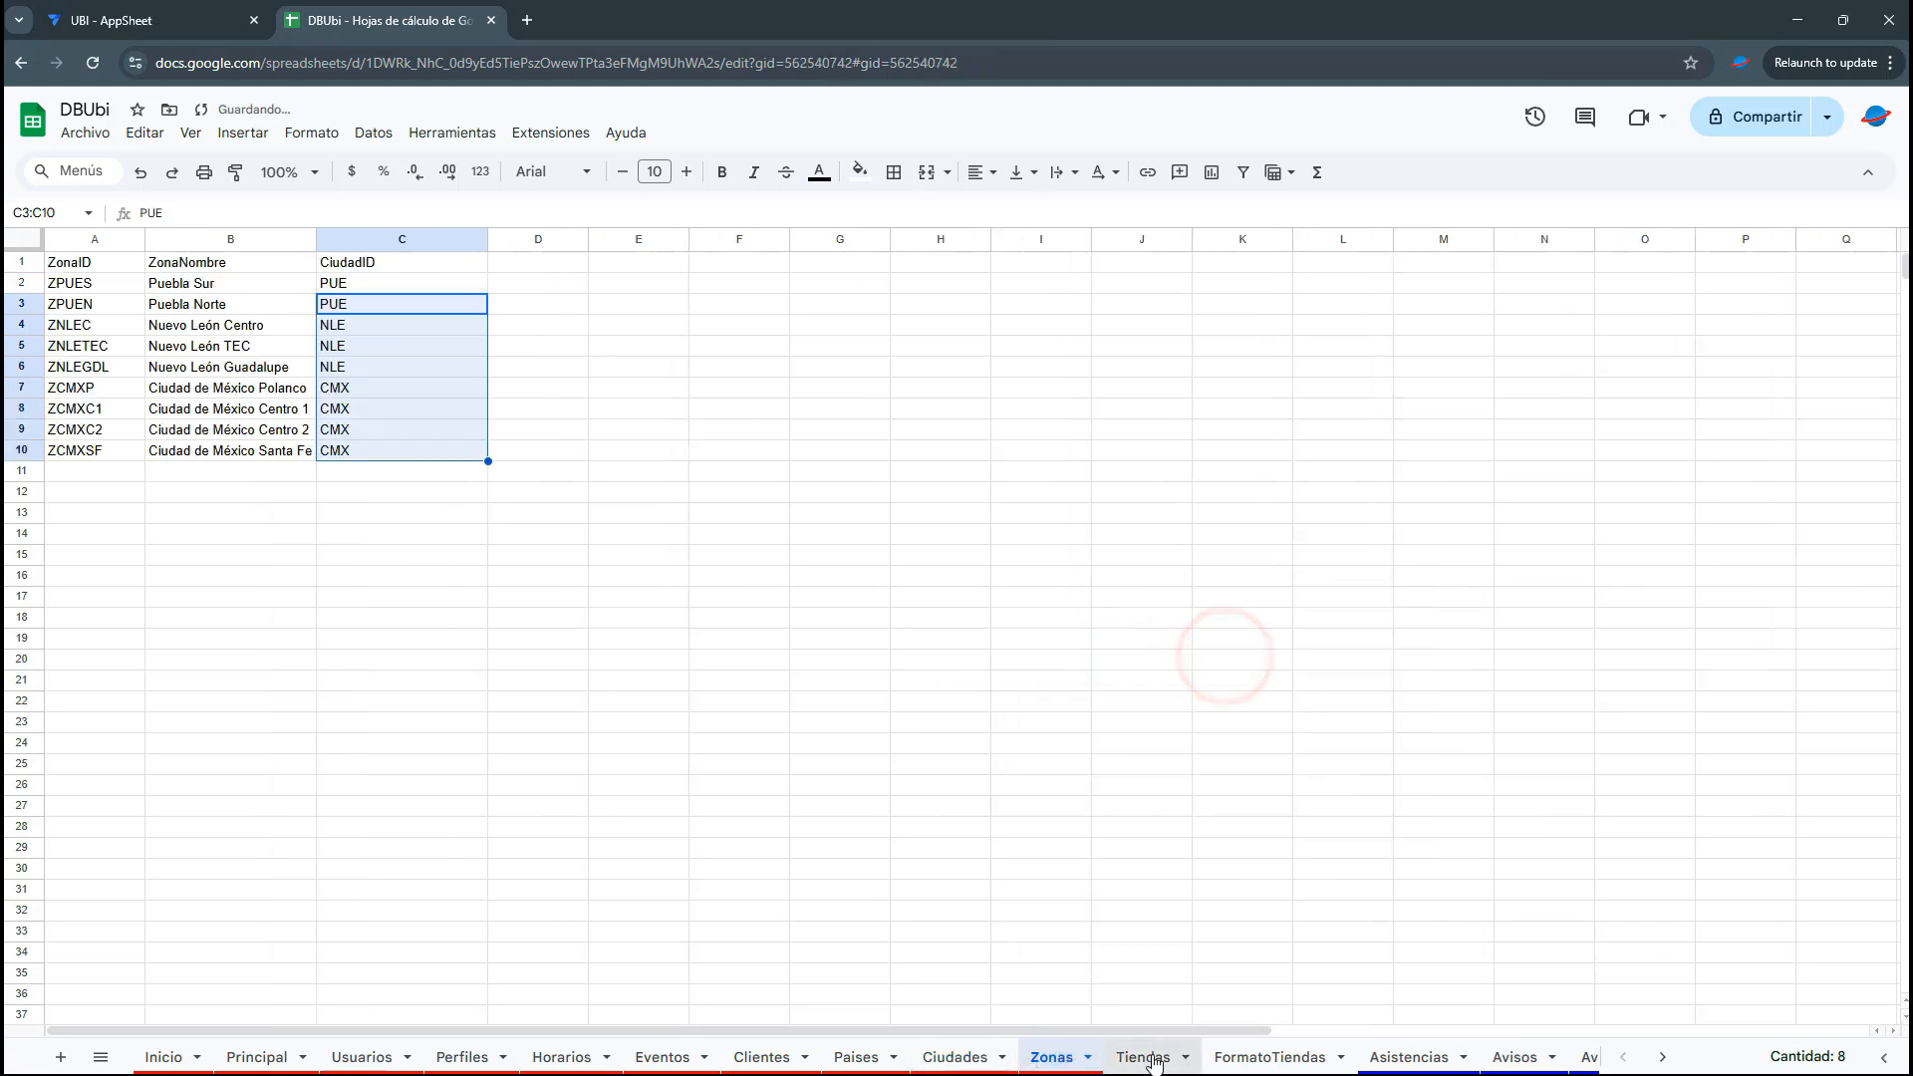
right_click(1143, 1056)
mouse_move(1199, 849)
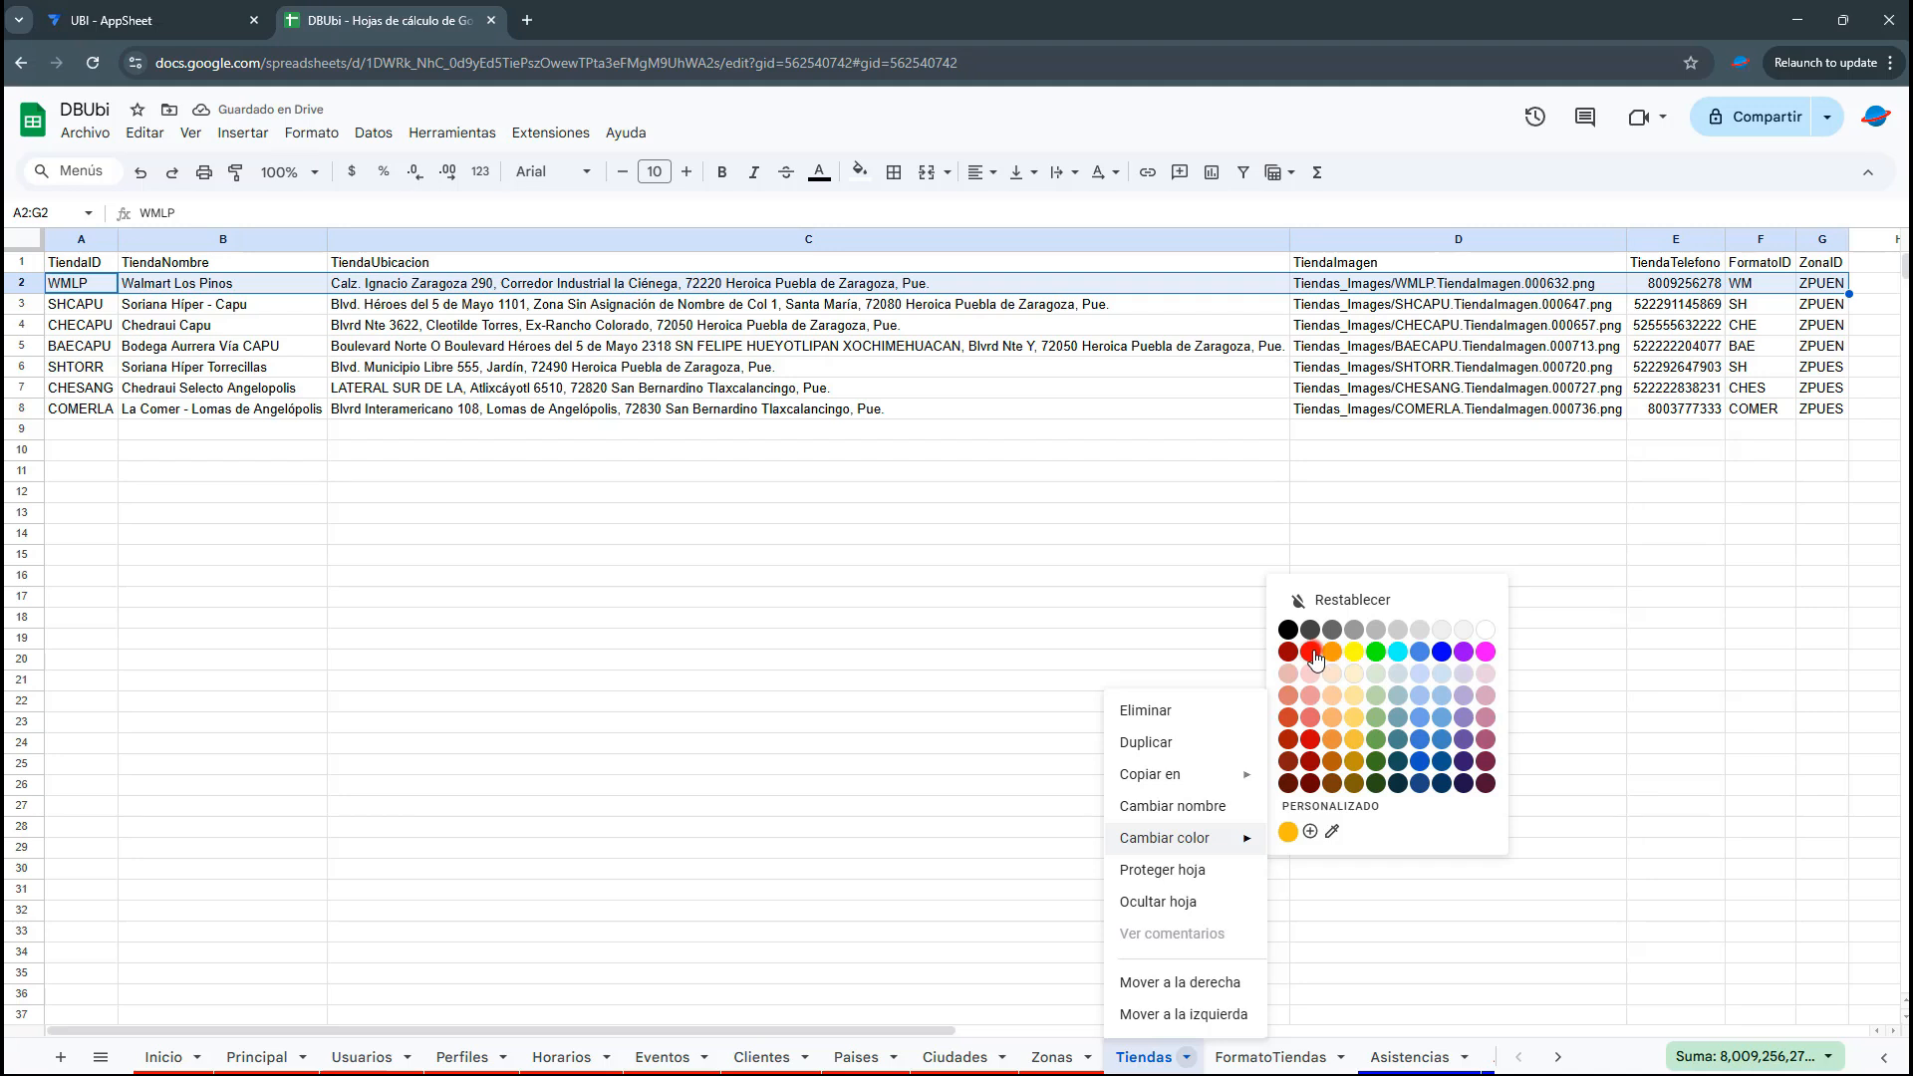
left_click(1312, 646)
Give the FormatoTiendas sheet tab a colour
left_click(1261, 1058)
right_click(1258, 1058)
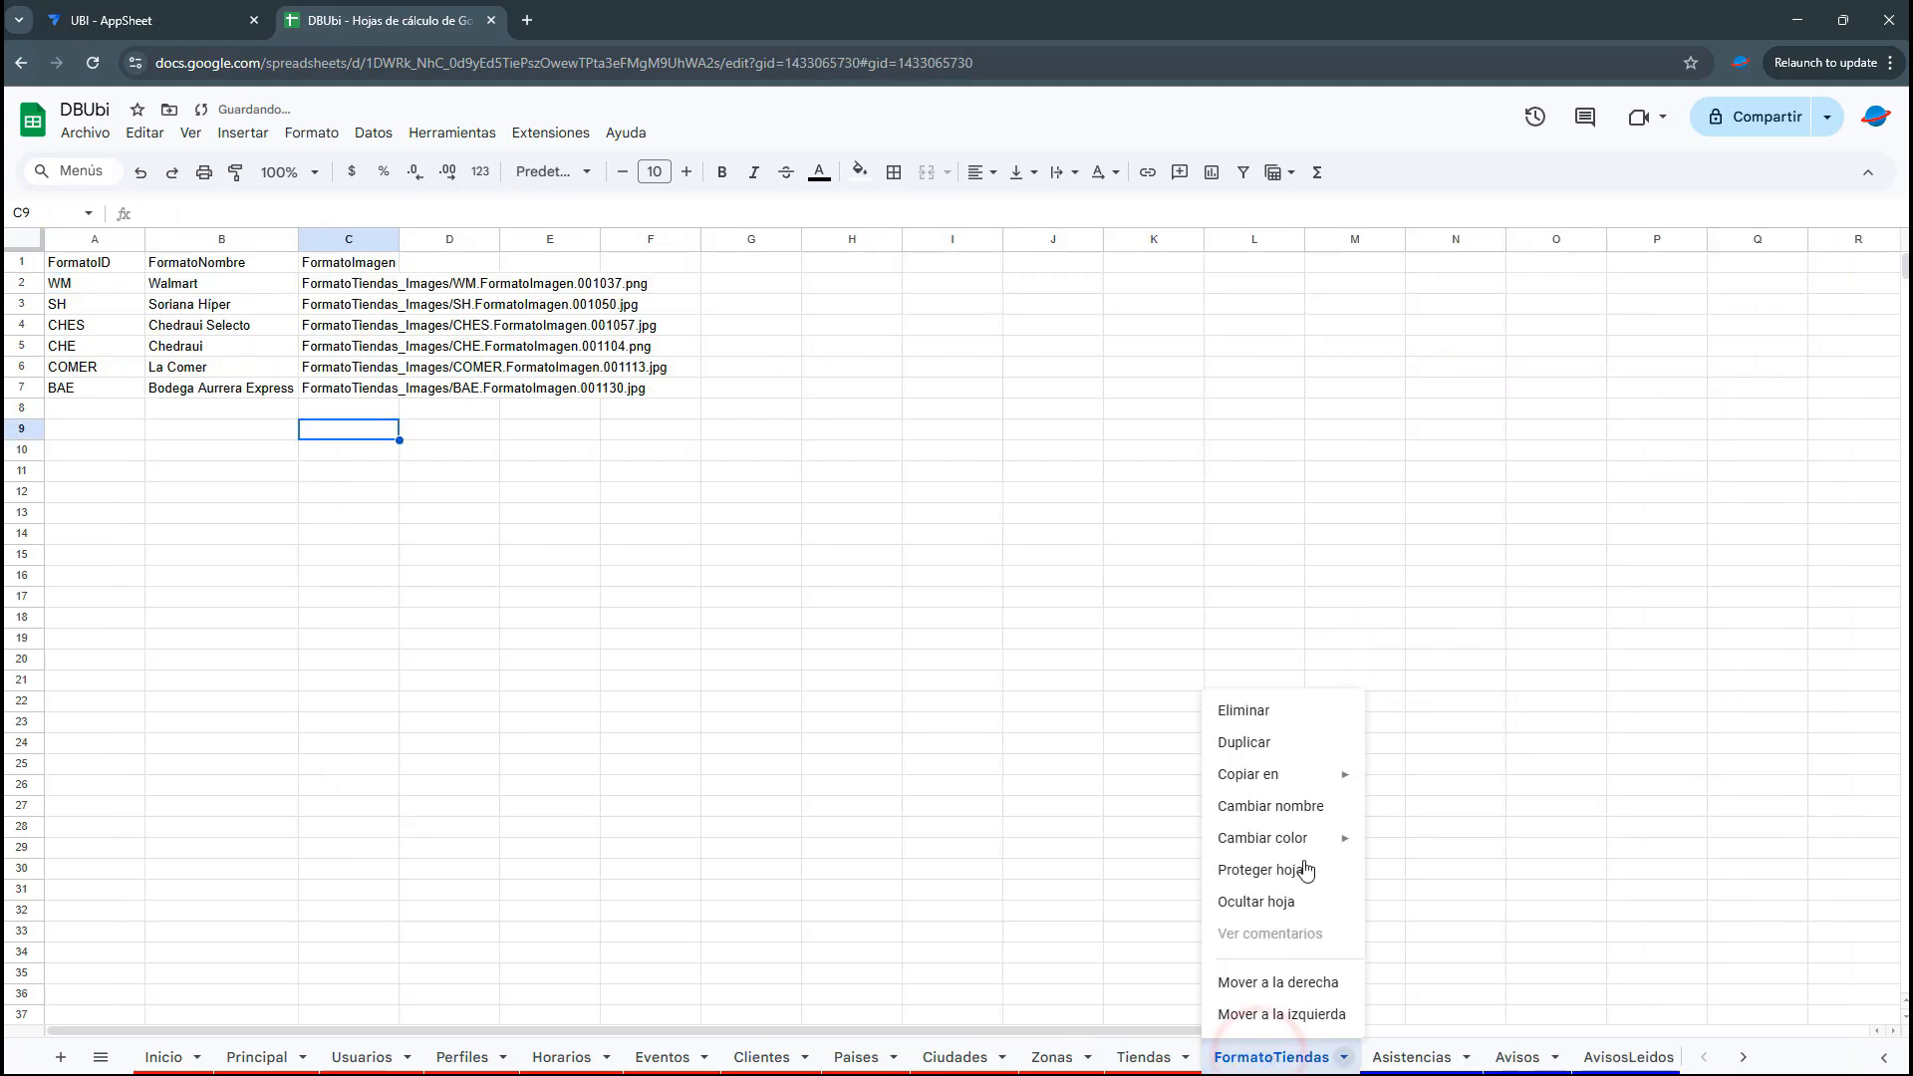
mouse_move(1257, 840)
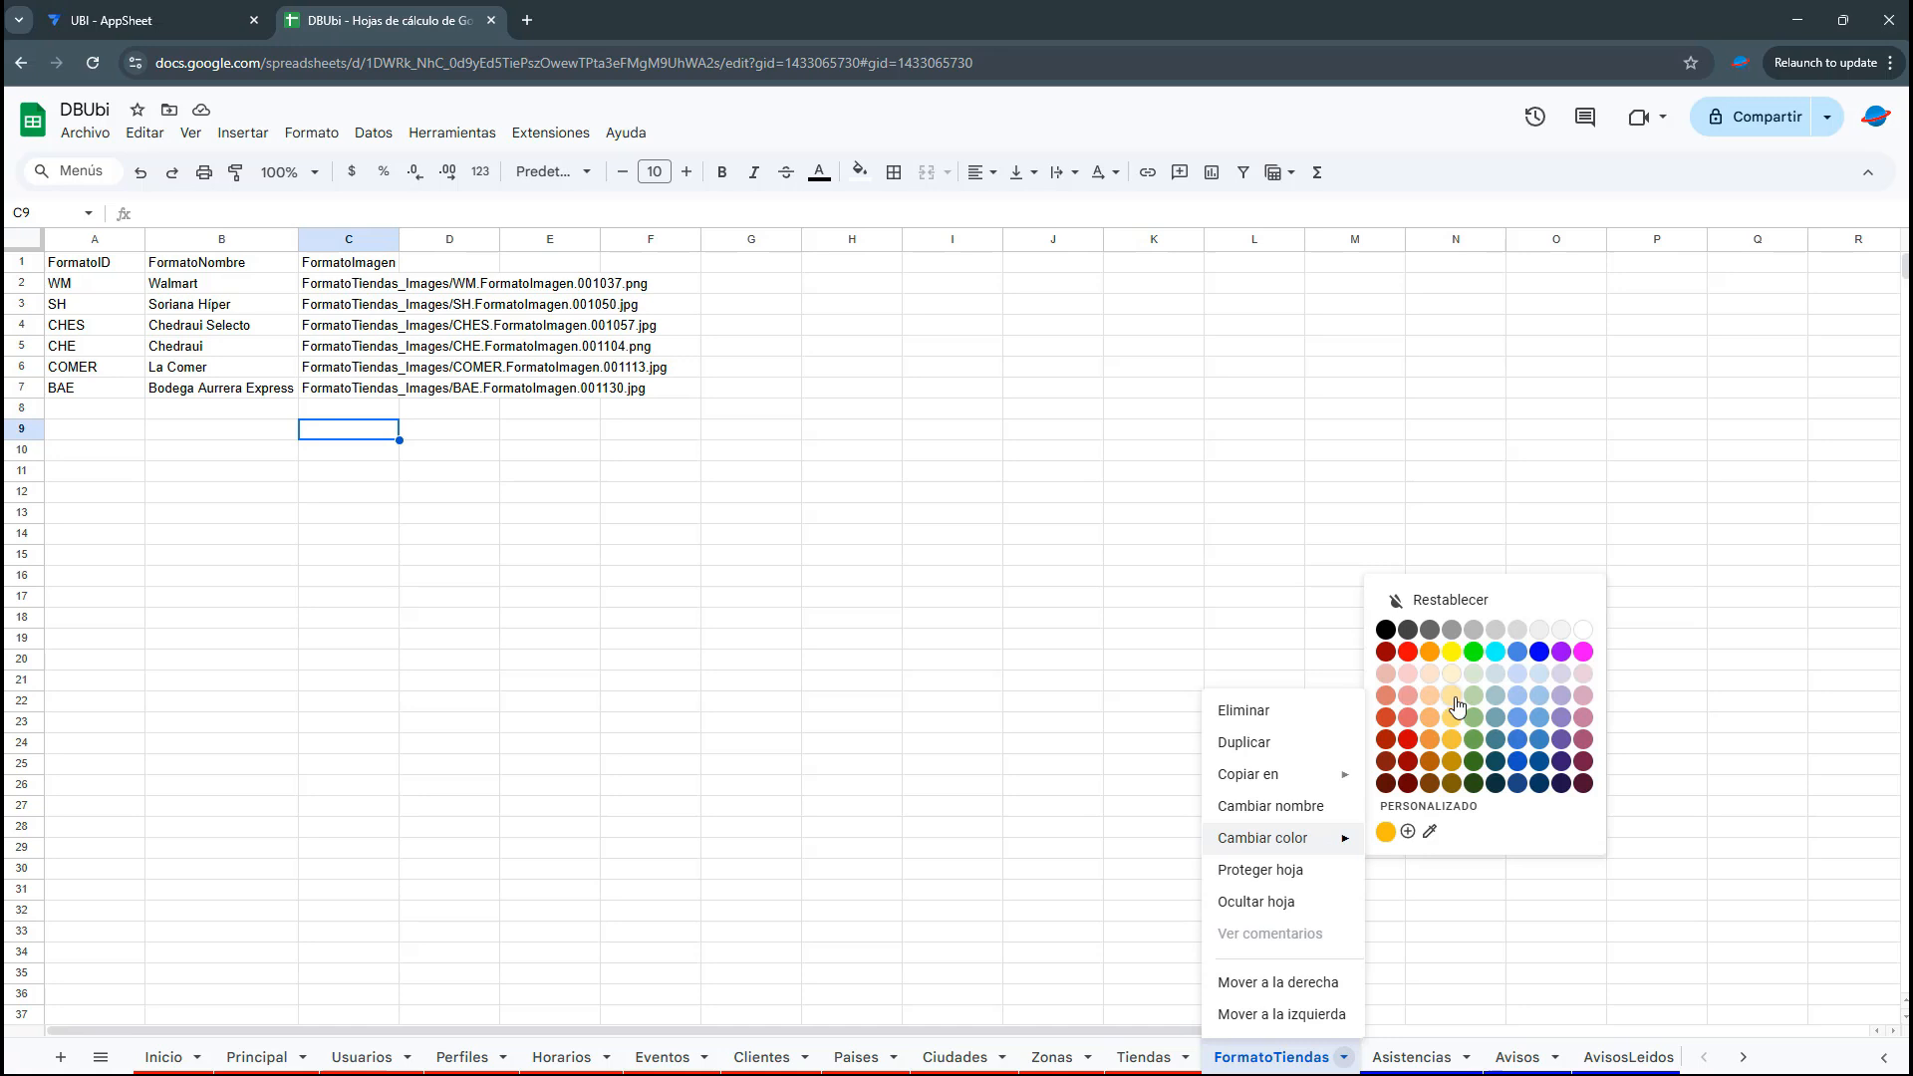
left_click(1408, 651)
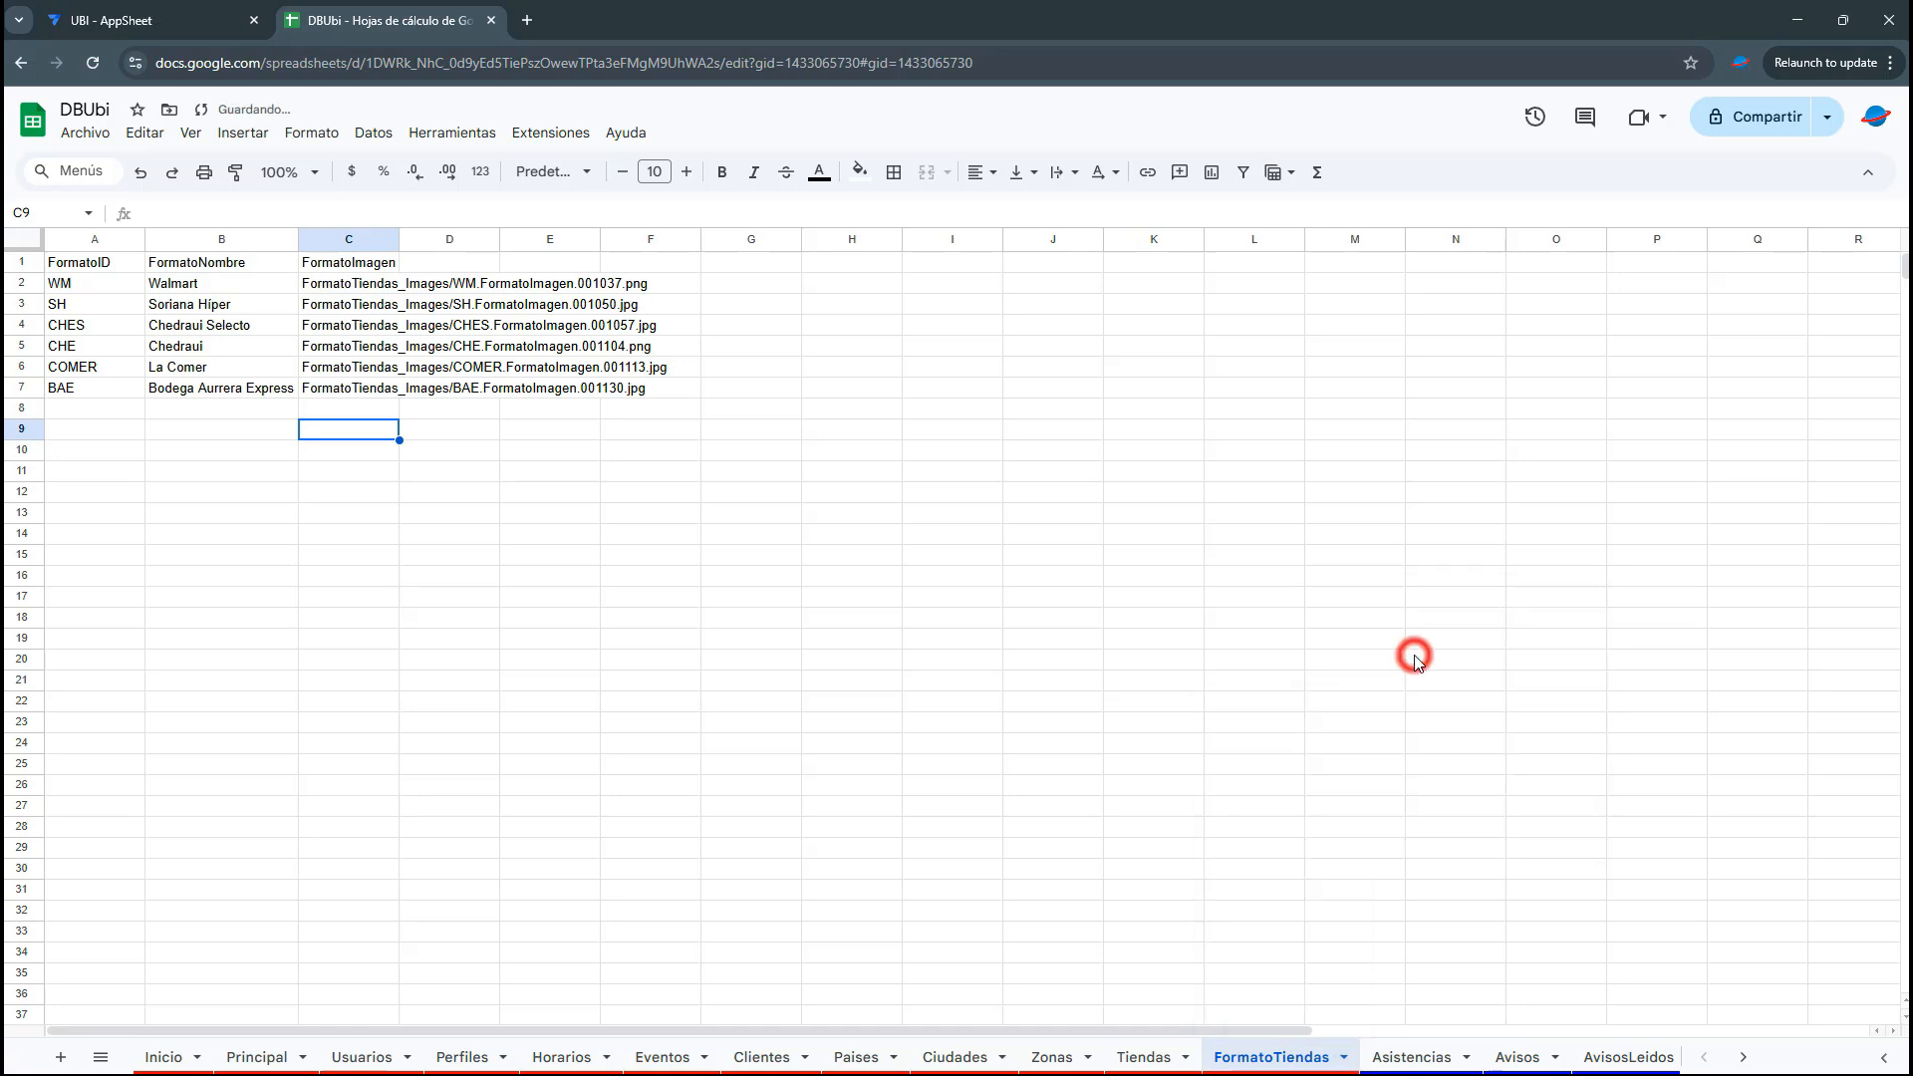
left_click(1299, 743)
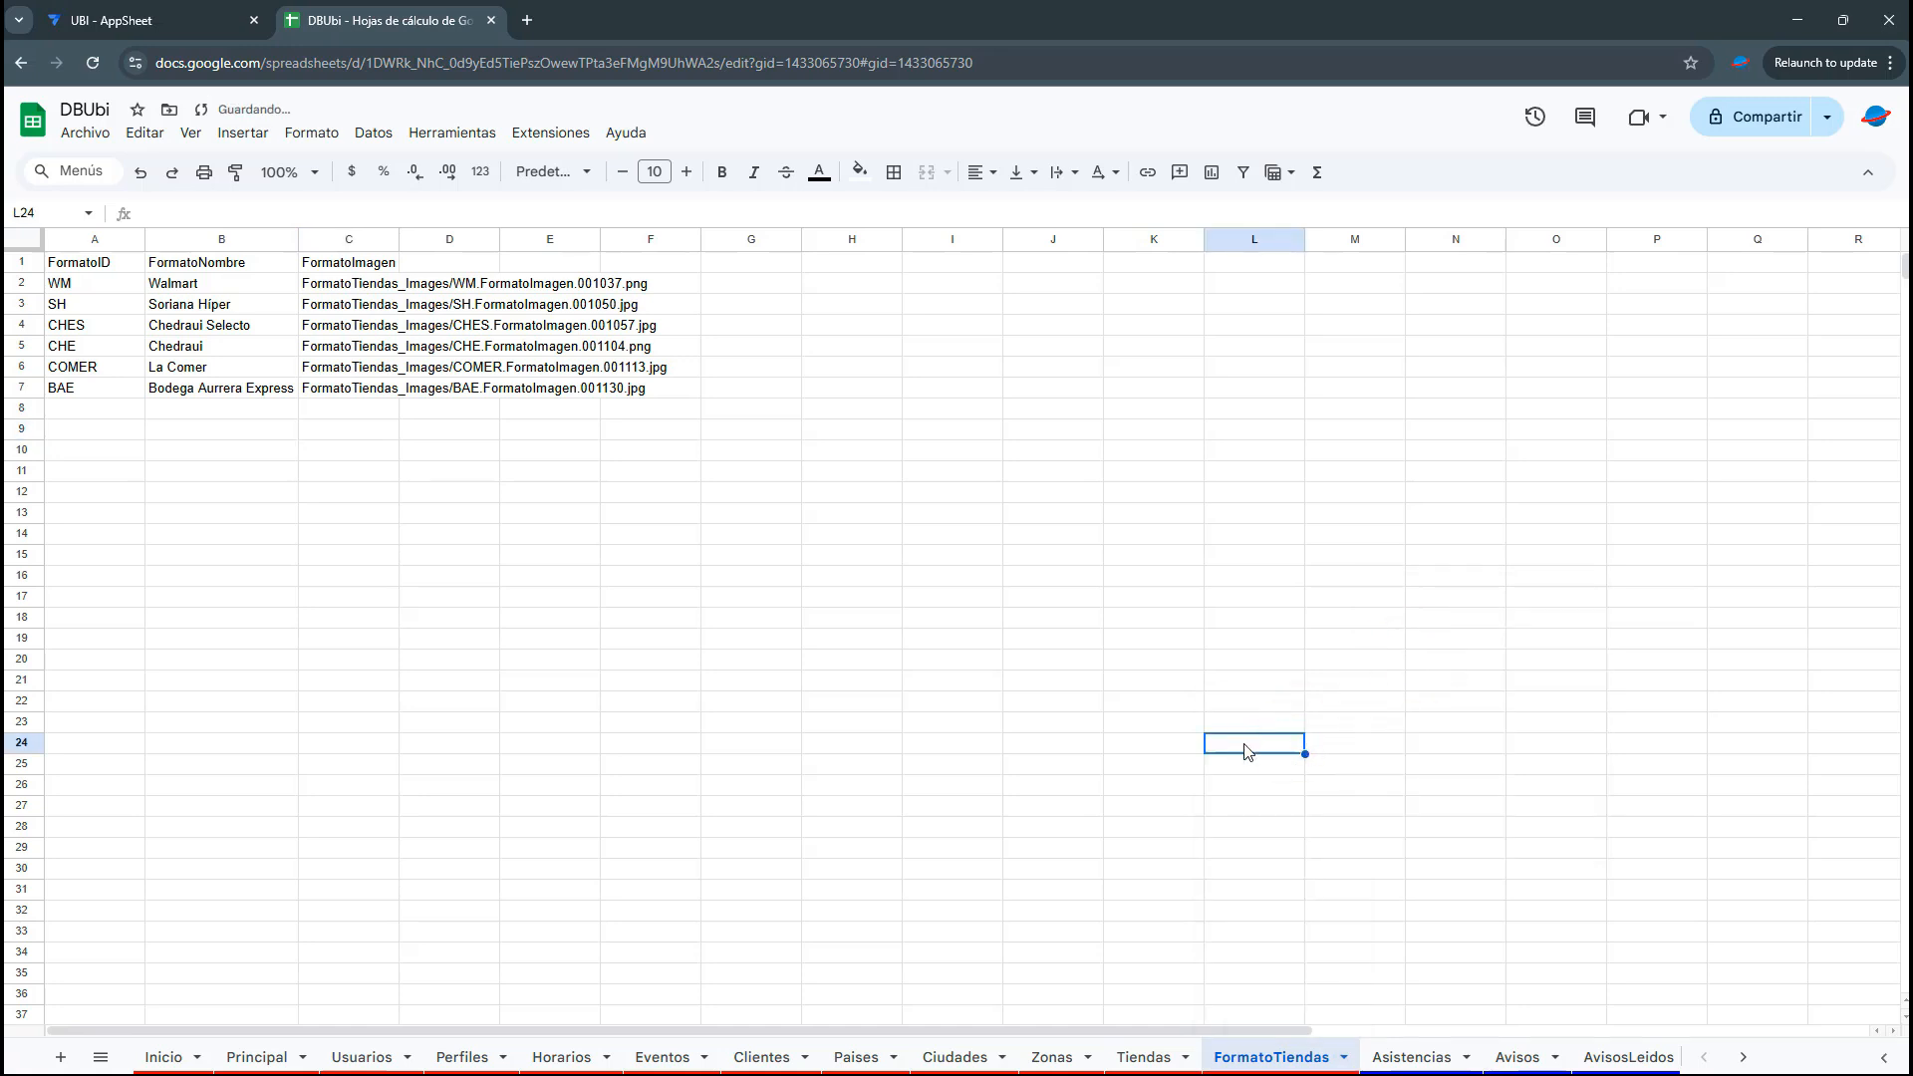
Add a new sheet and rename it DiasSemana
left_click(63, 1055)
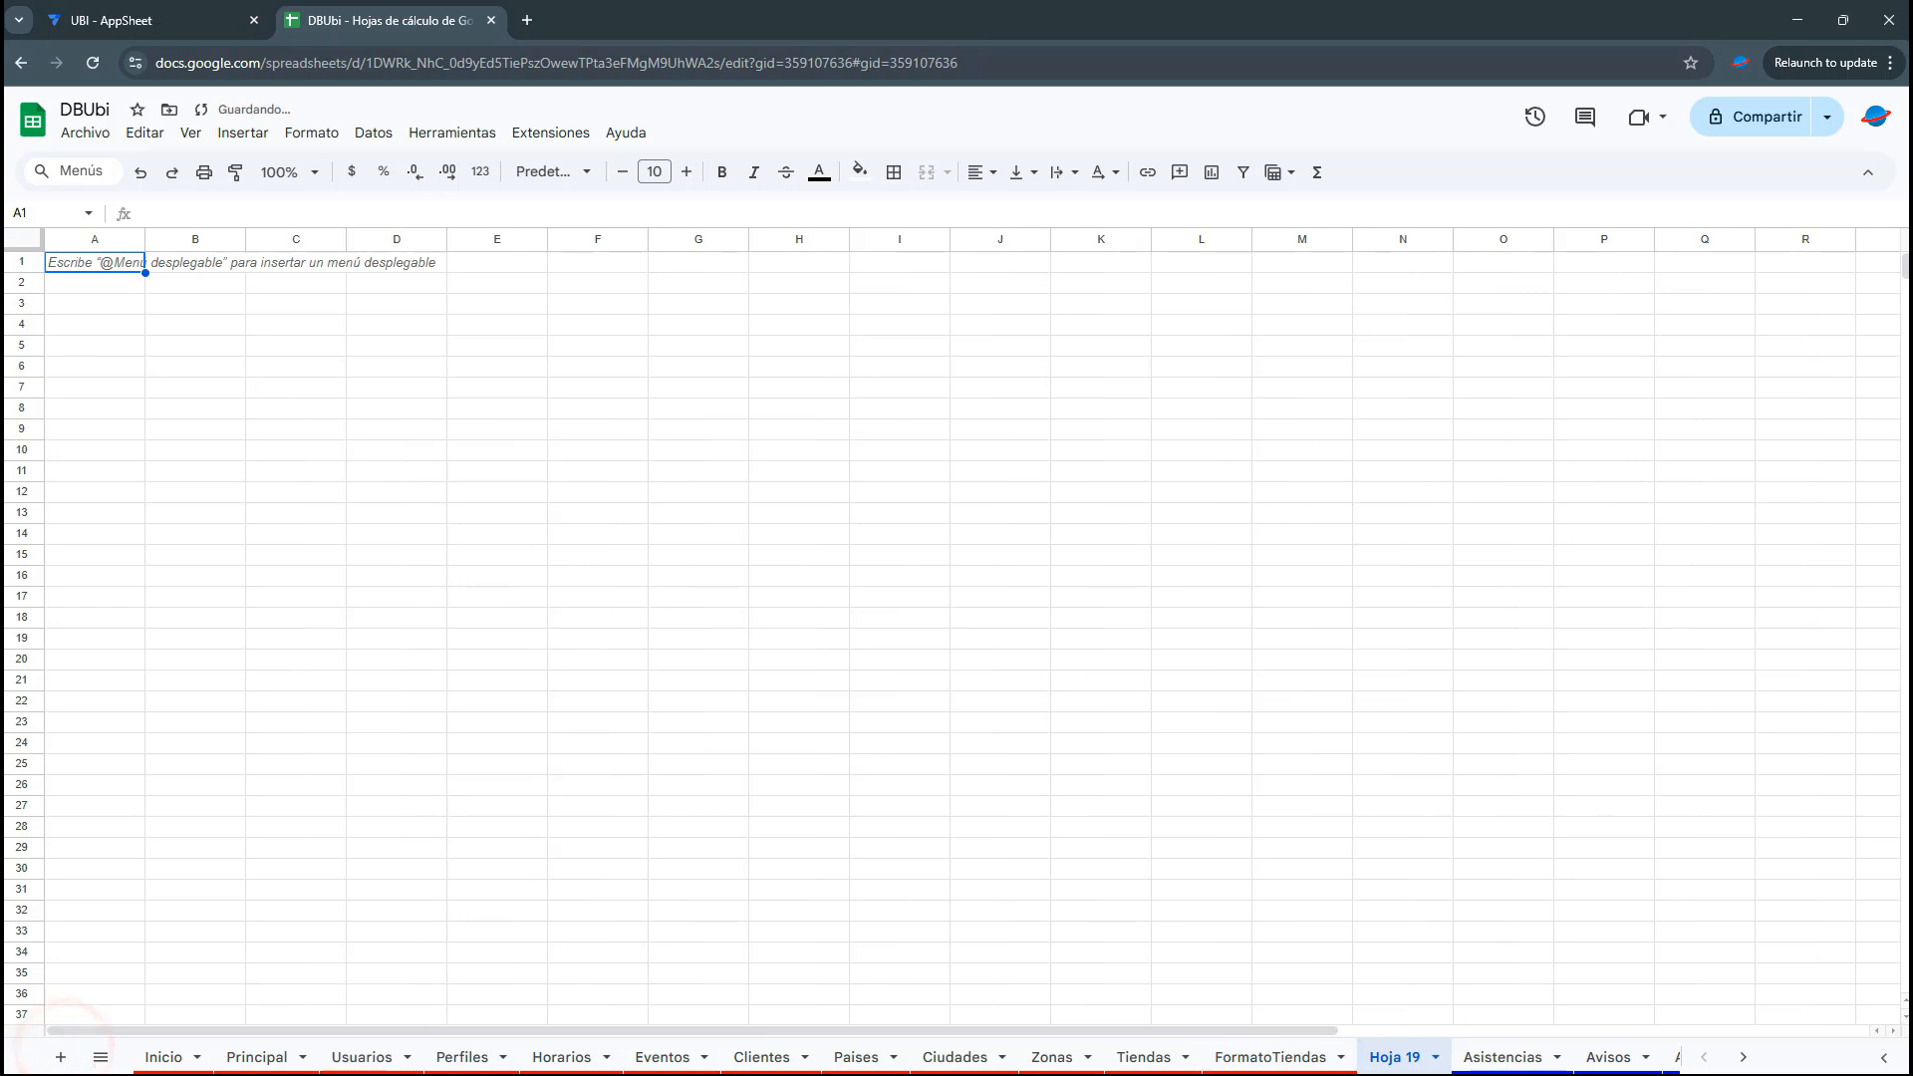
left_click(1393, 898)
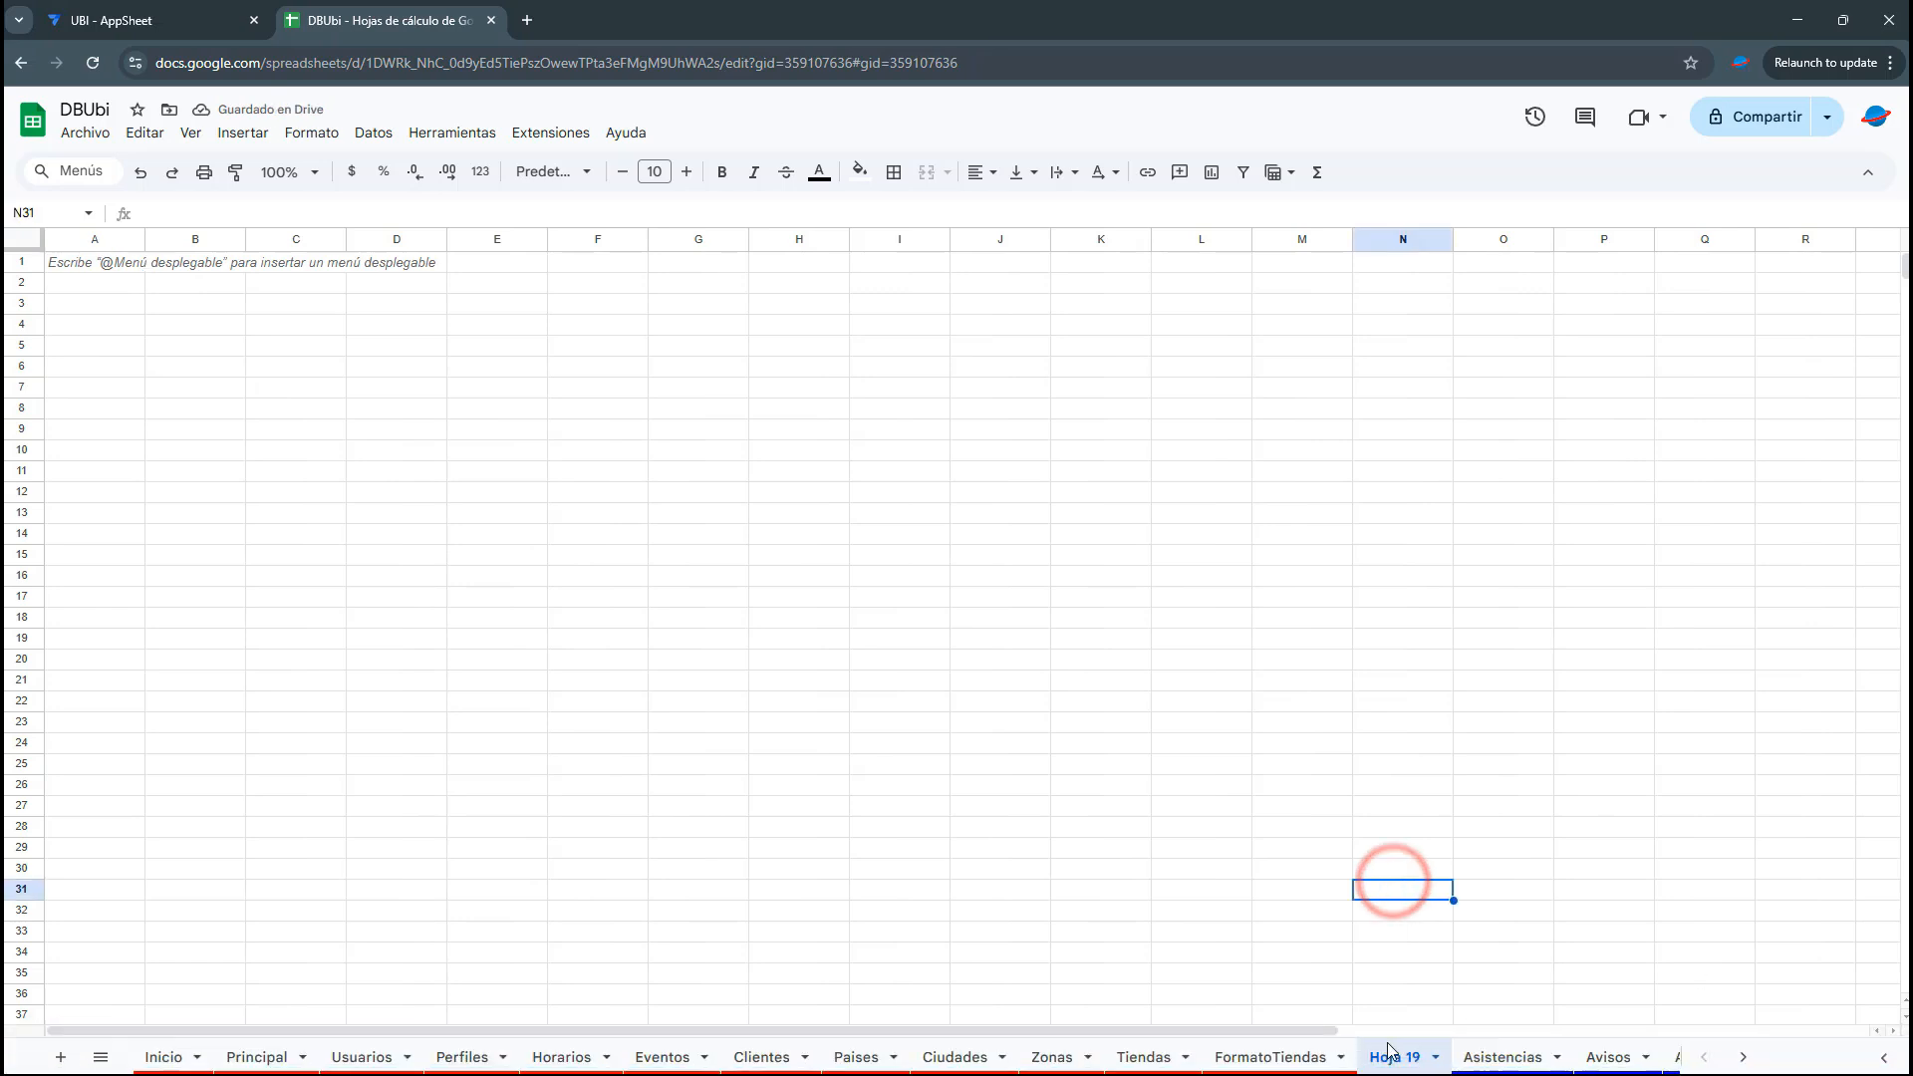
right_click(1393, 1059)
left_click(1446, 804)
key("alt+Tab")
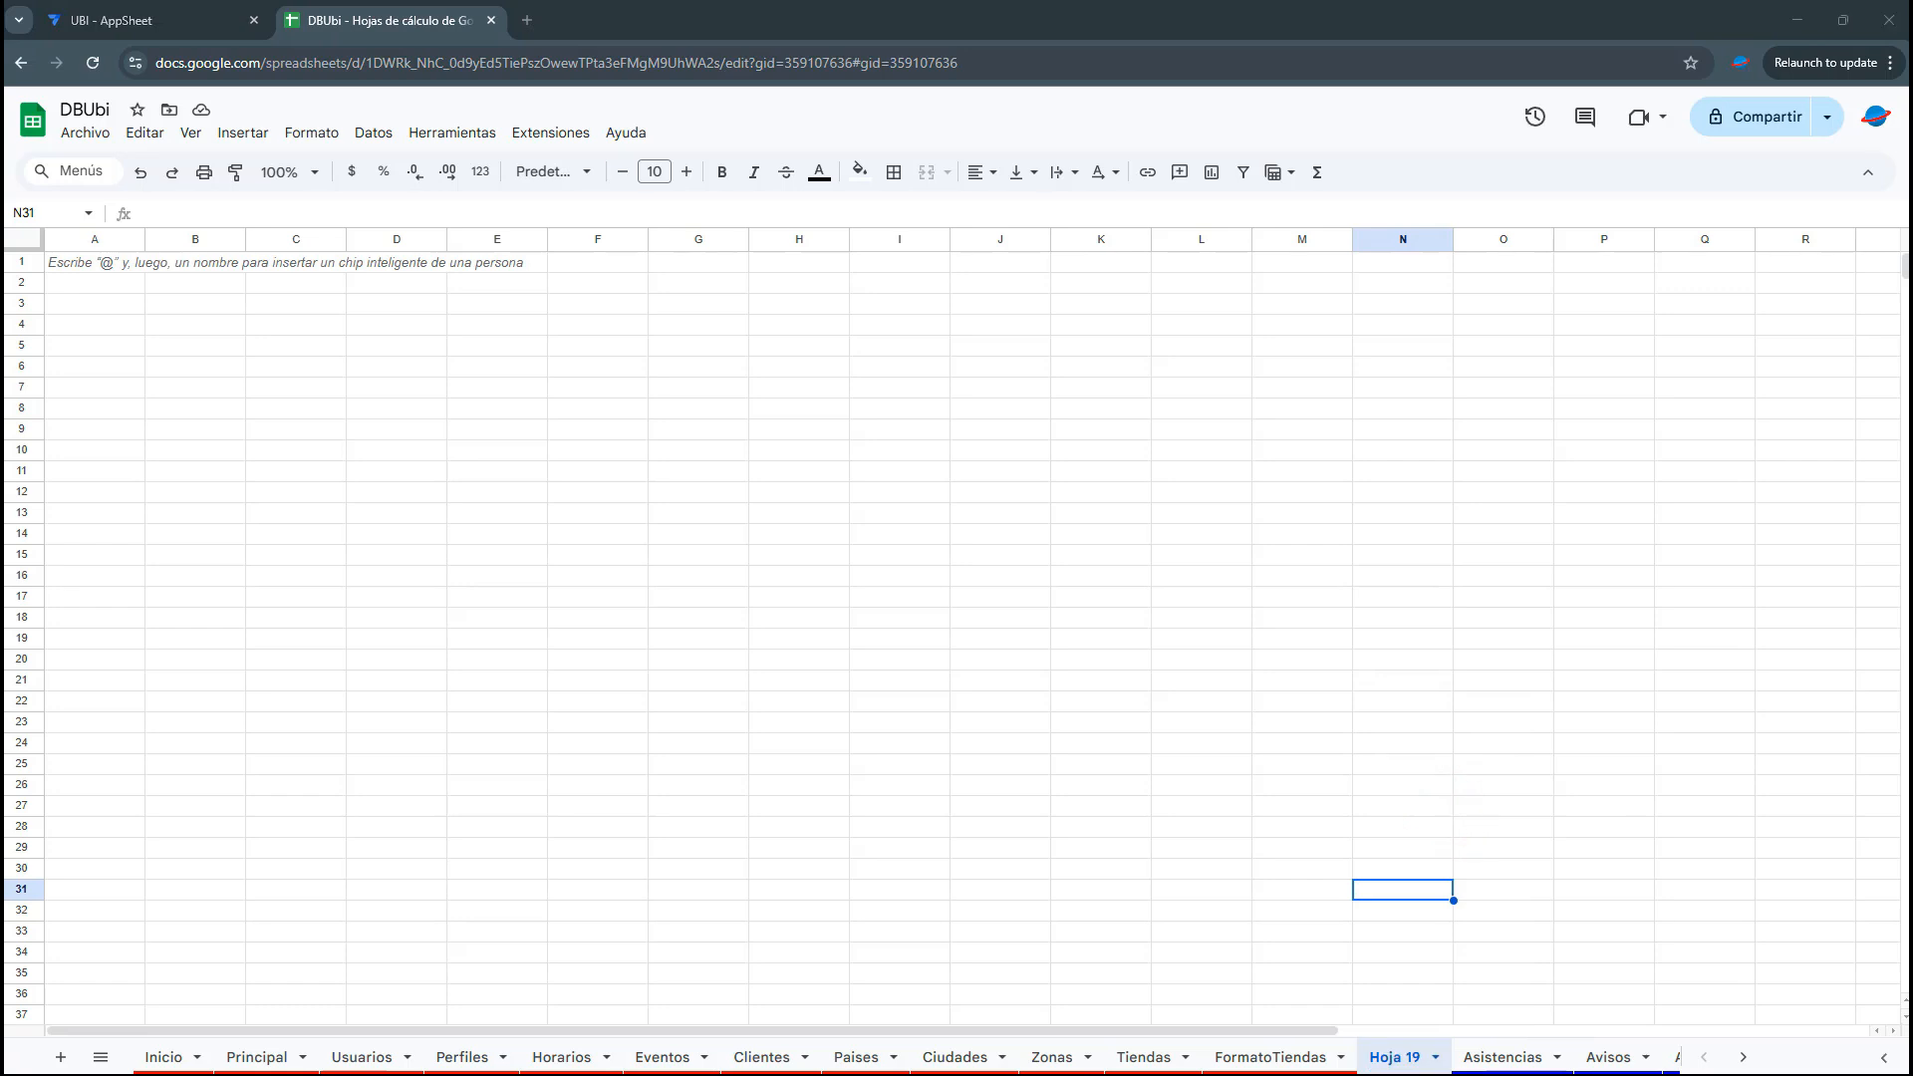
key("alt+Tab")
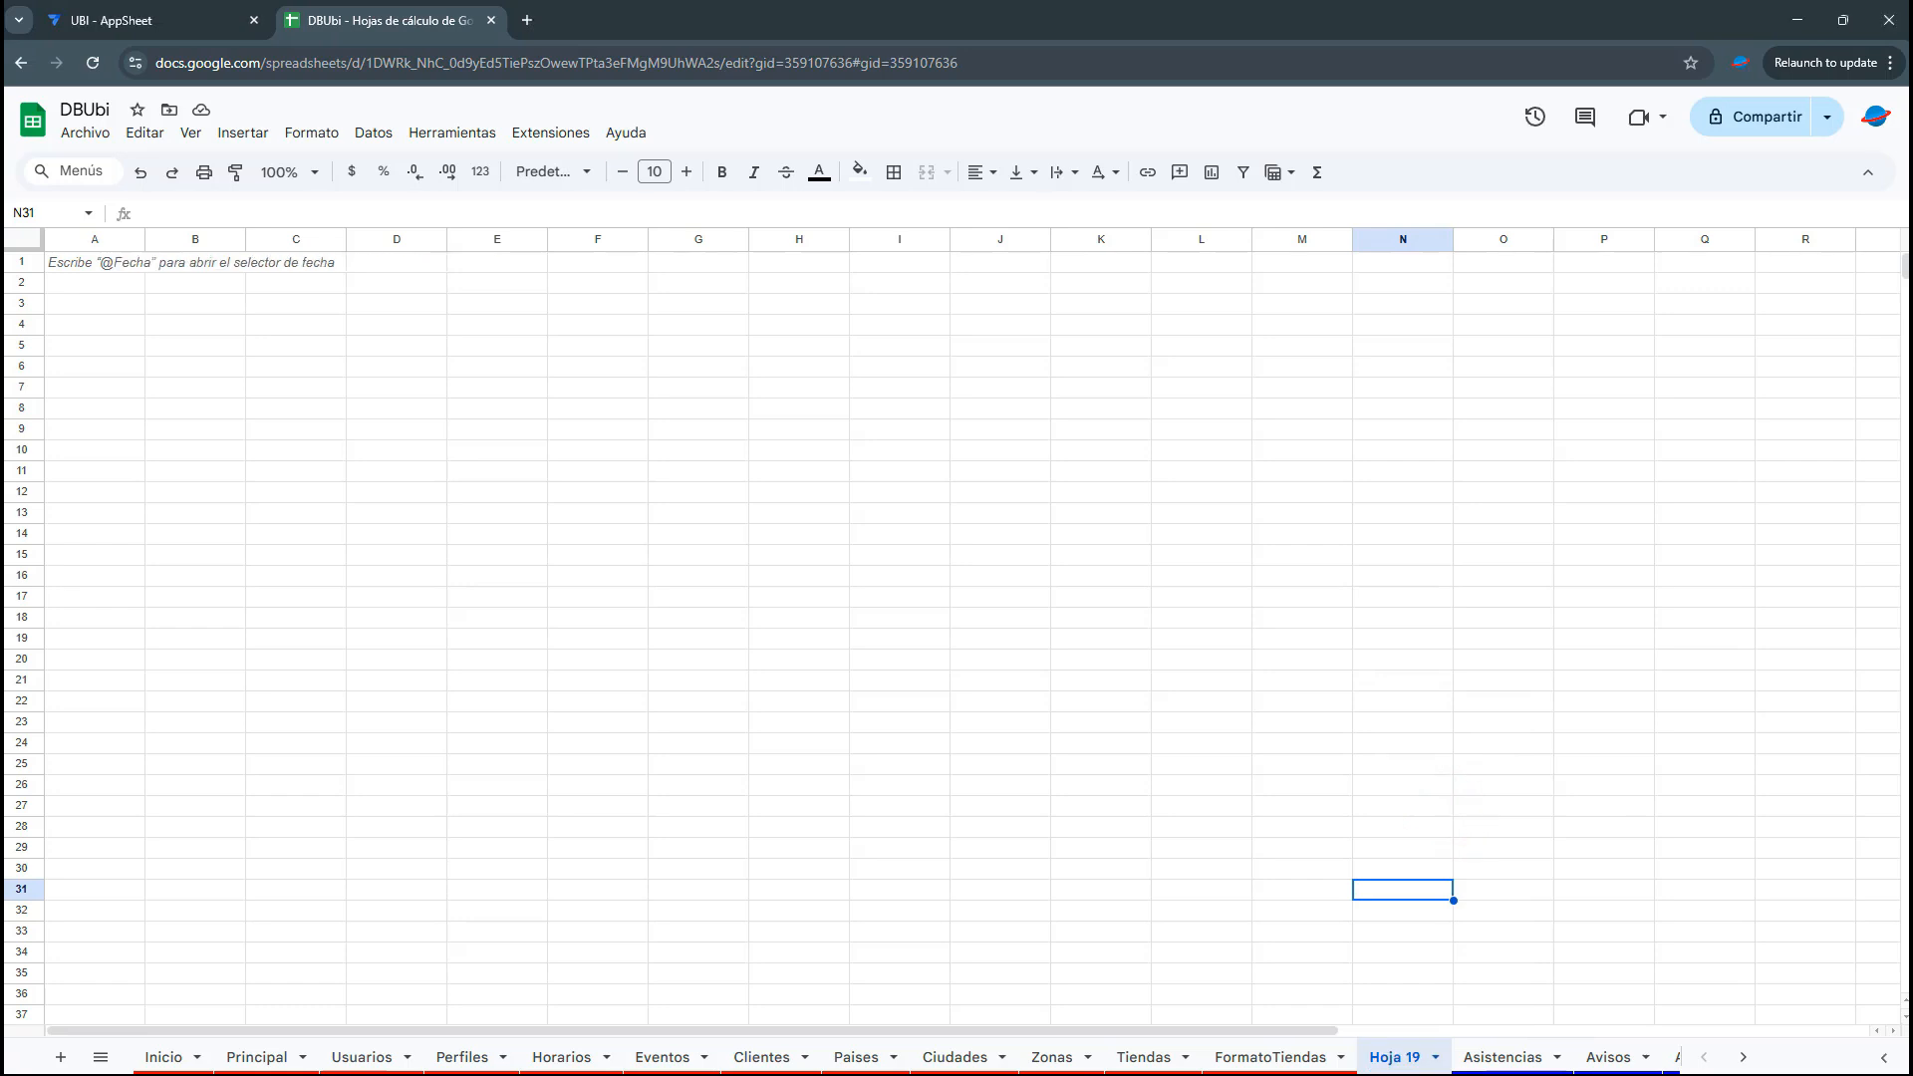
left_click(1425, 961)
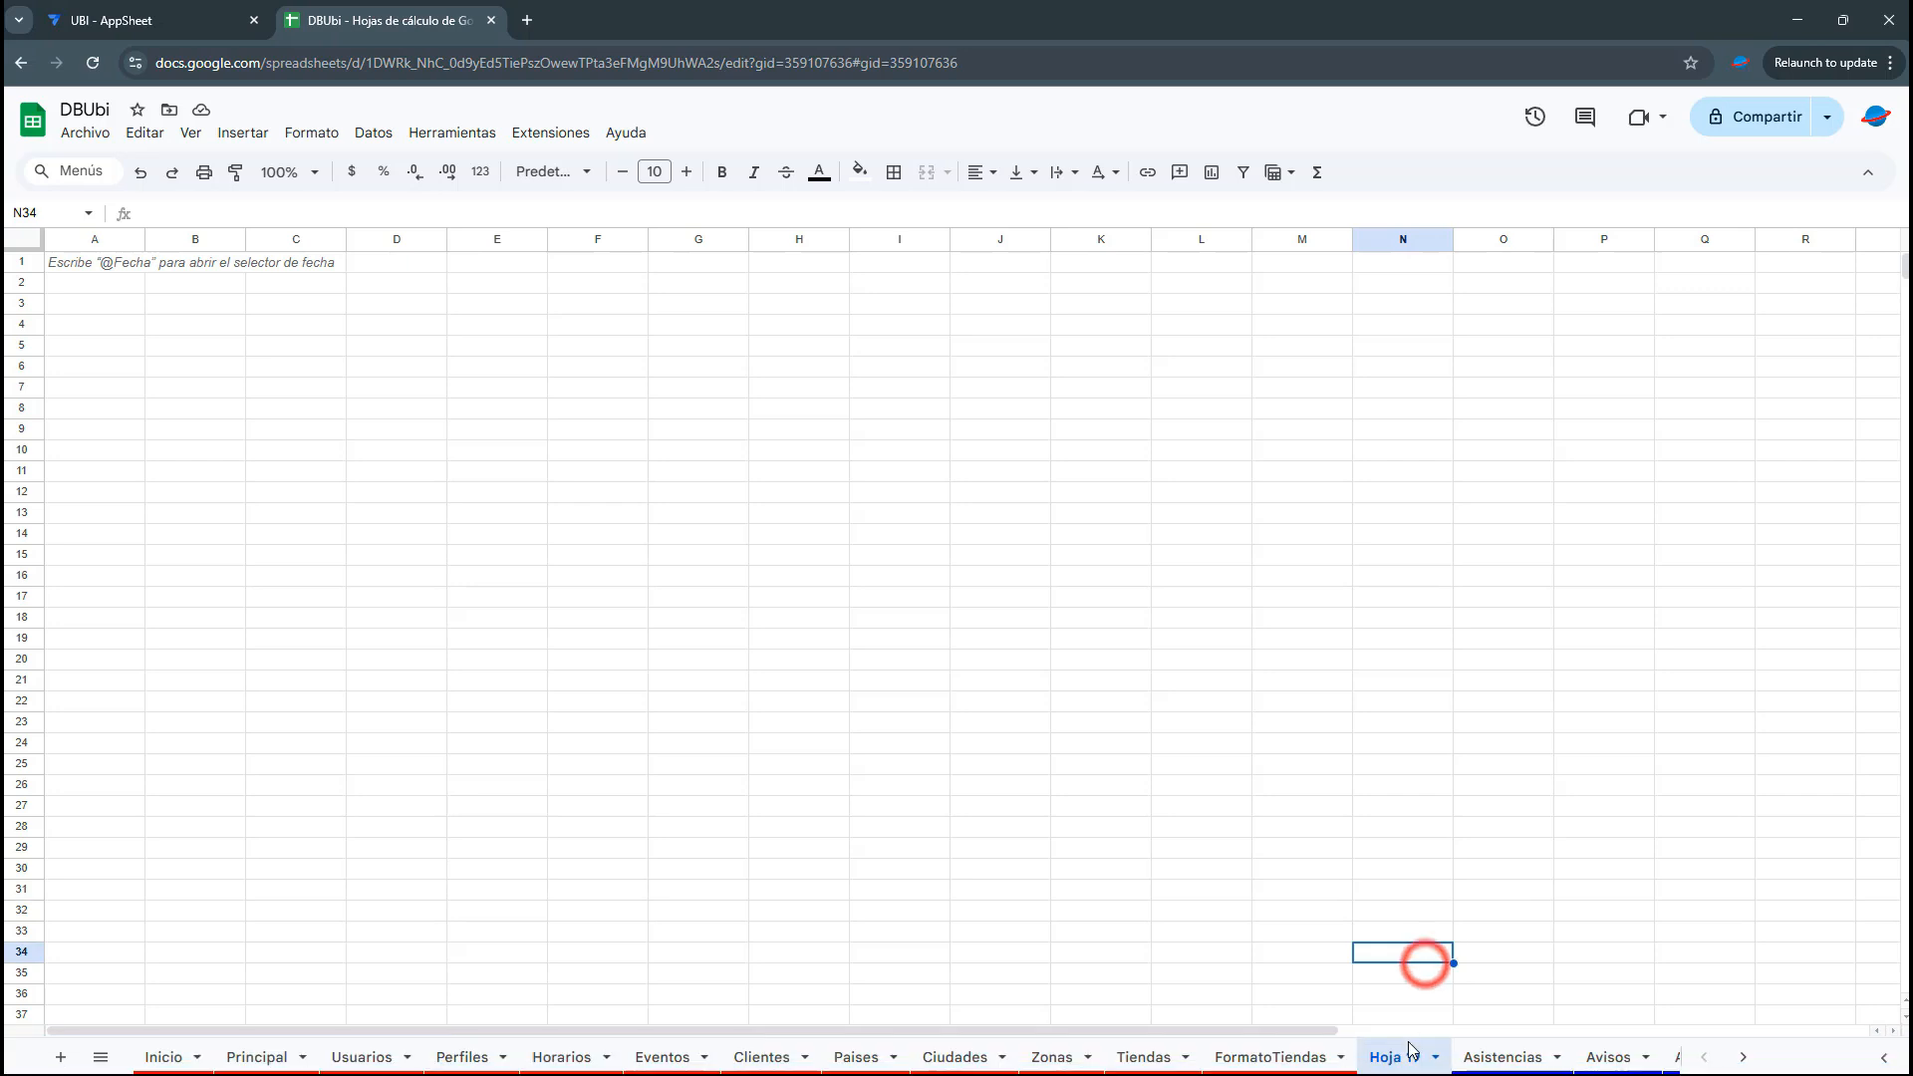
right_click(1413, 1058)
left_click(1500, 807)
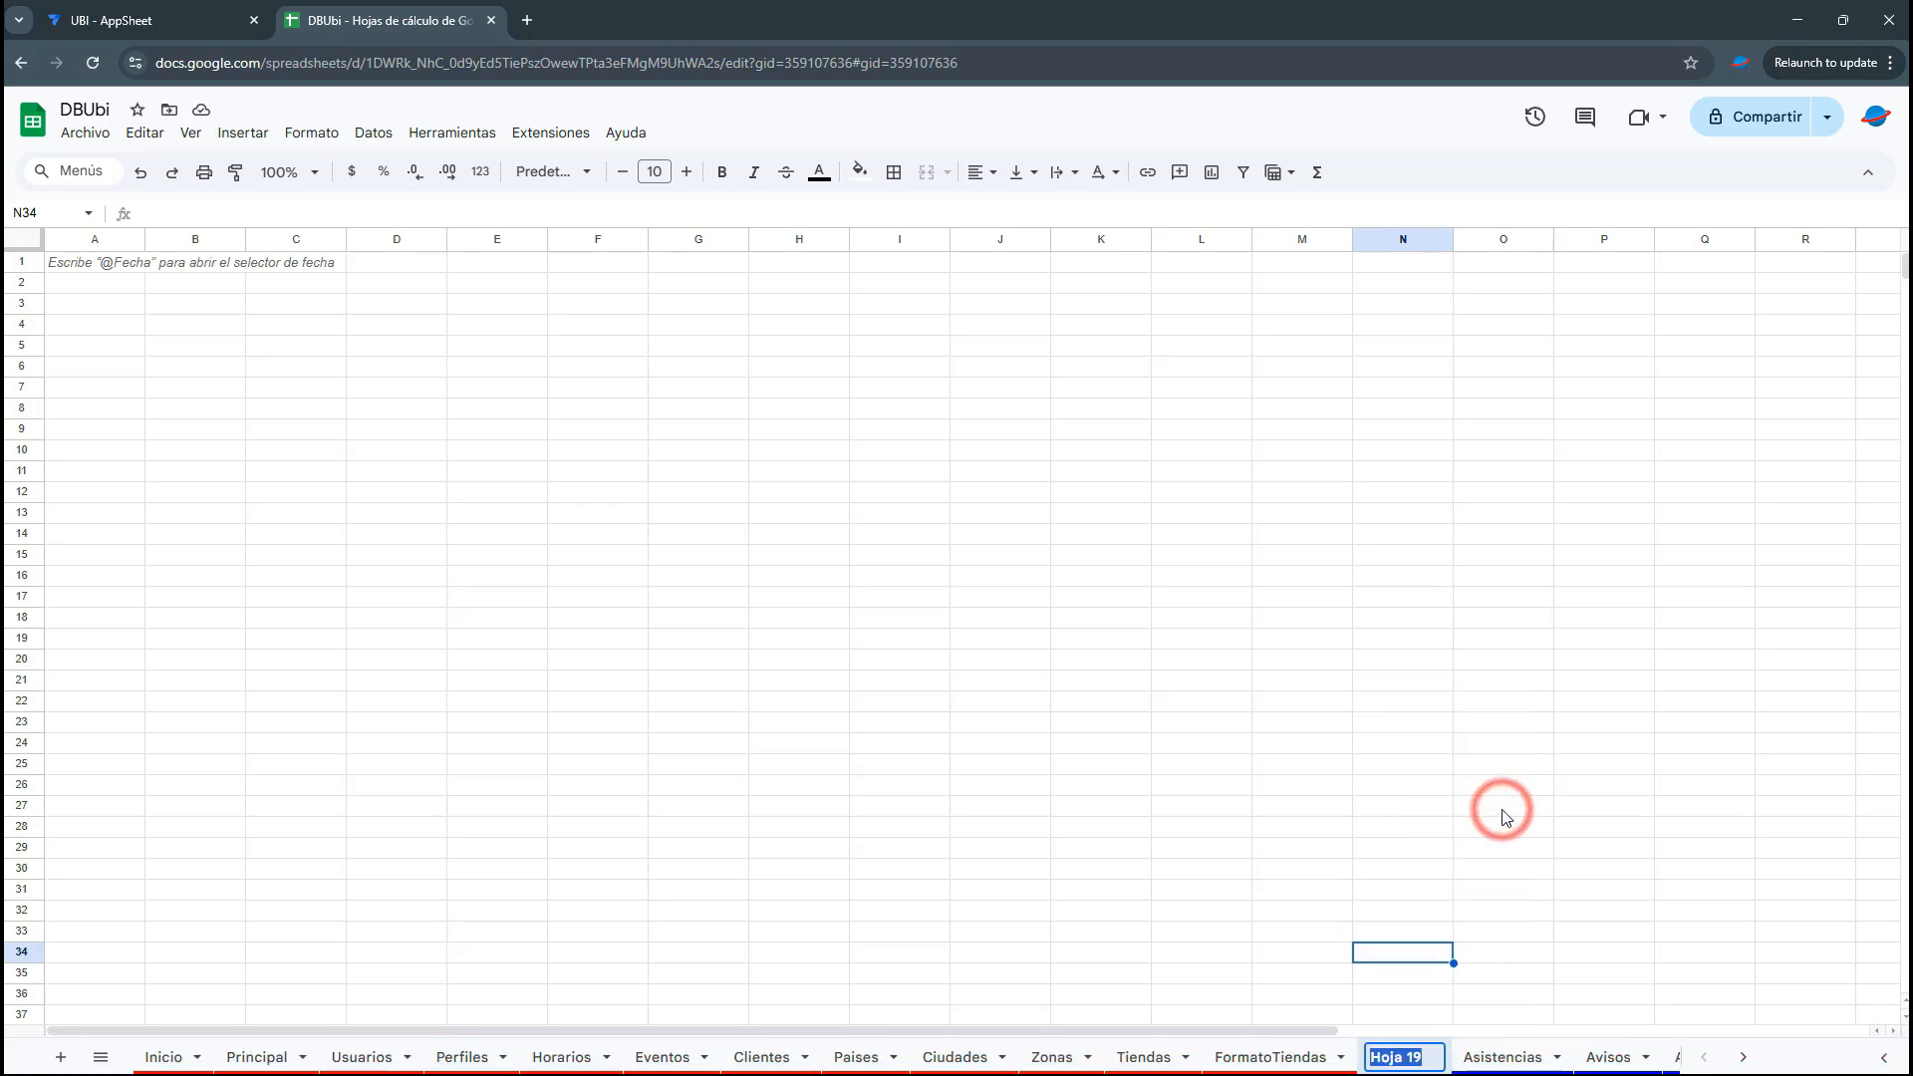
type("DiasSemana")
key("Return")
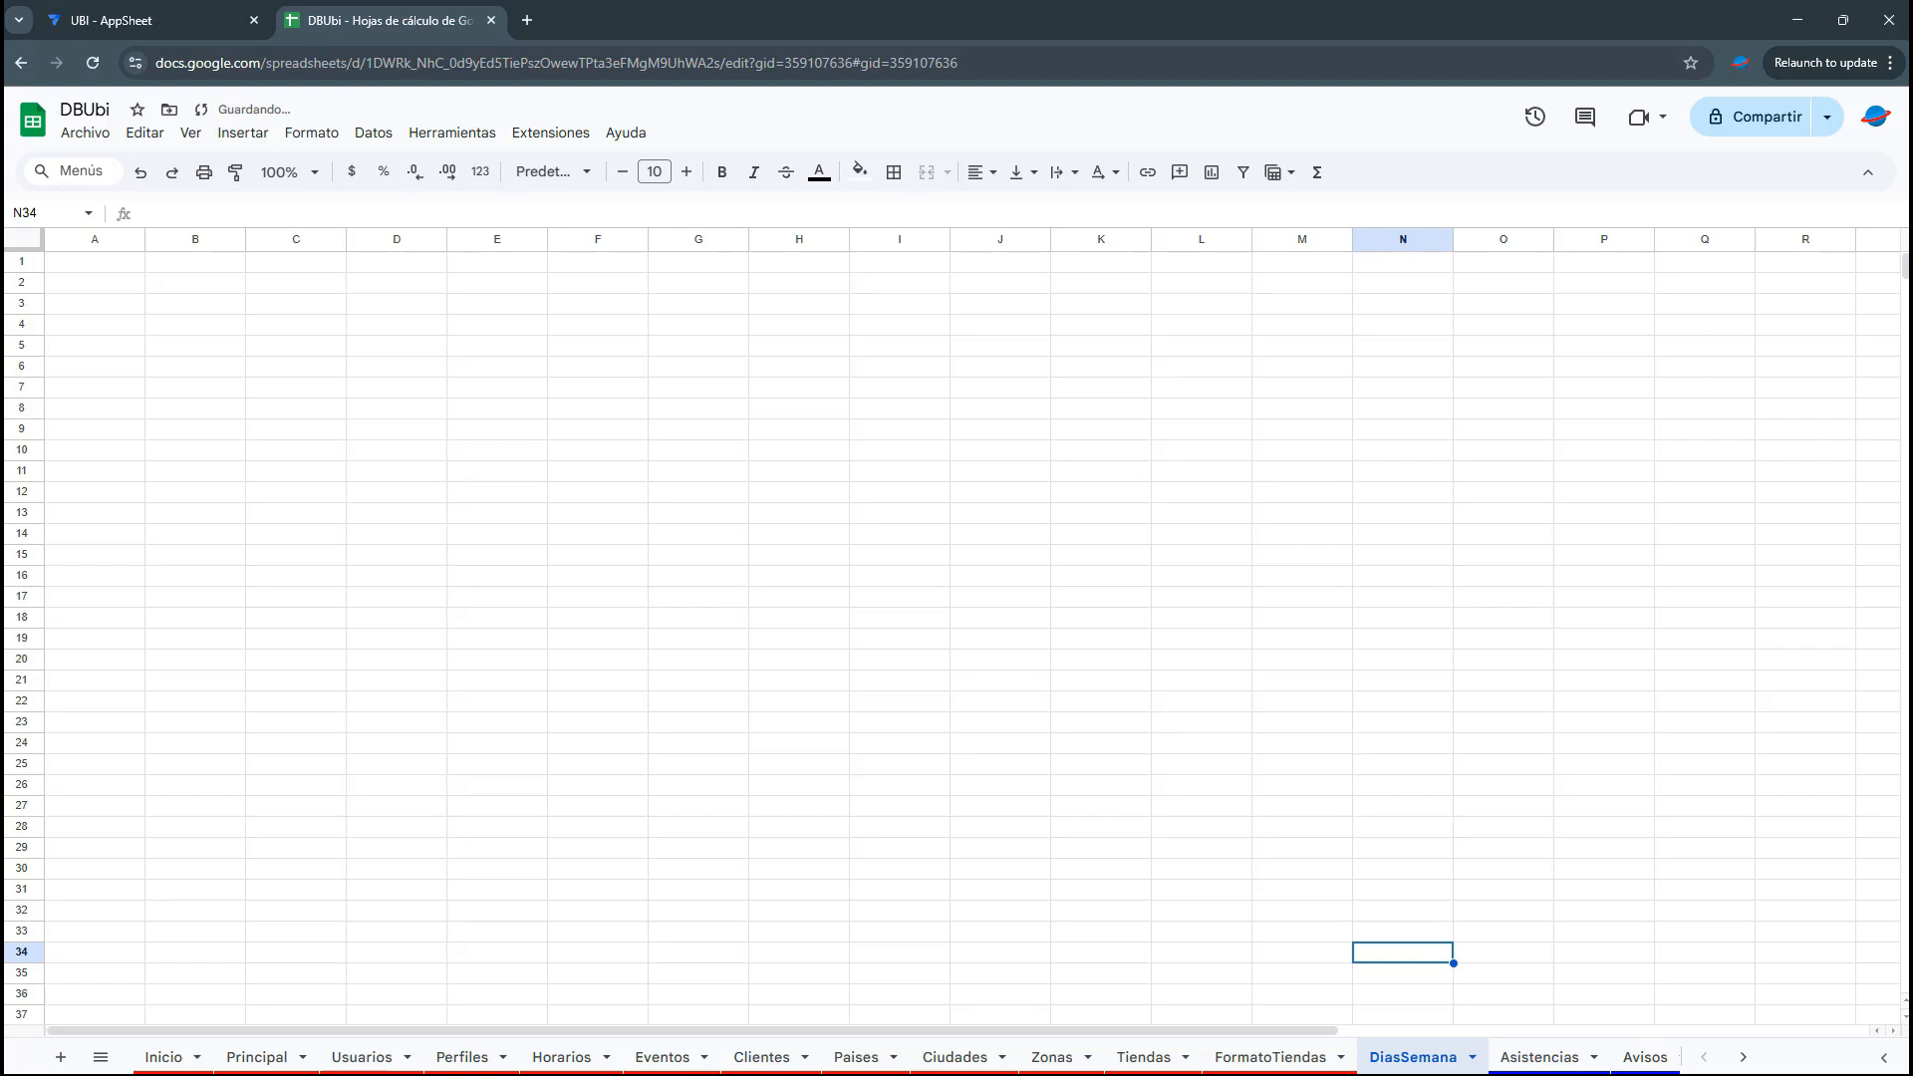
Enter the headers DiaID, DiaNombre and DiaNumero in A1:C1
left_click(78, 263)
type("DiaID")
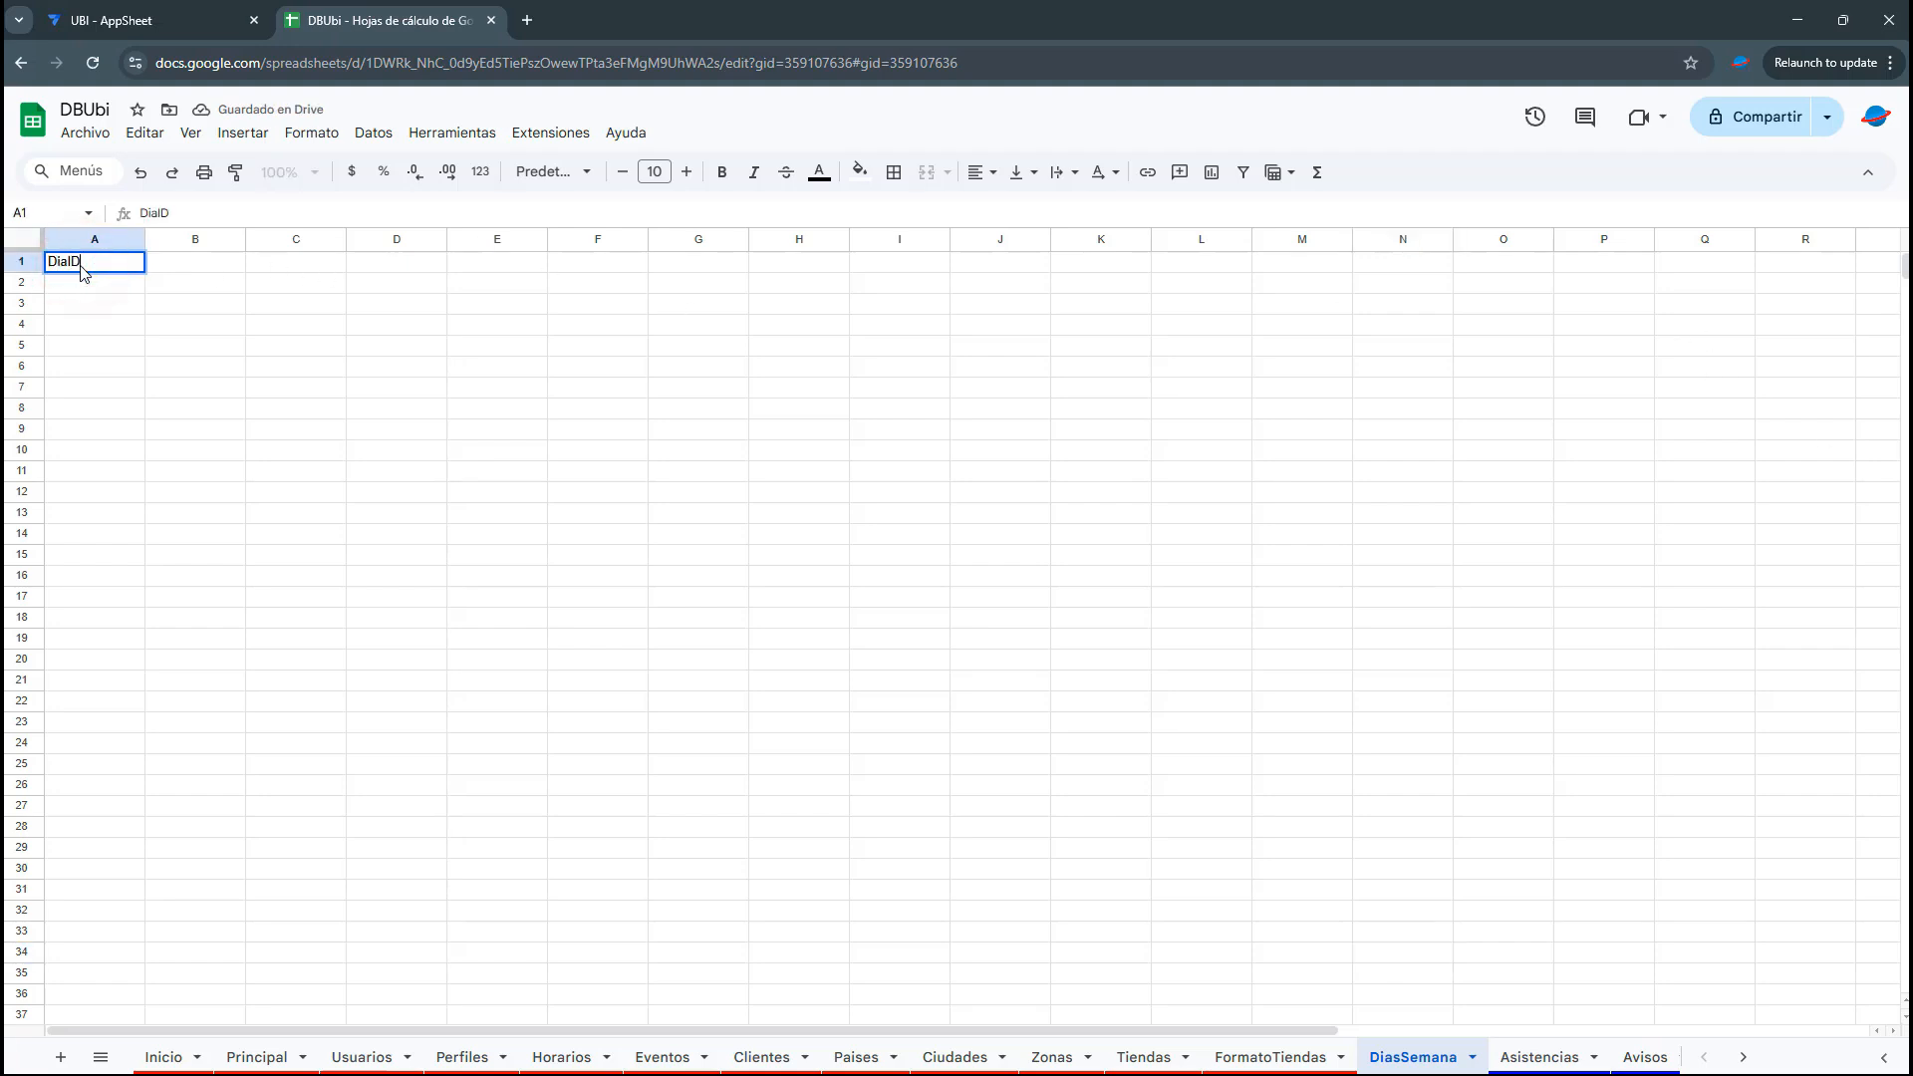
key("Tab")
type("DiaNombre")
key("Tab")
type("D")
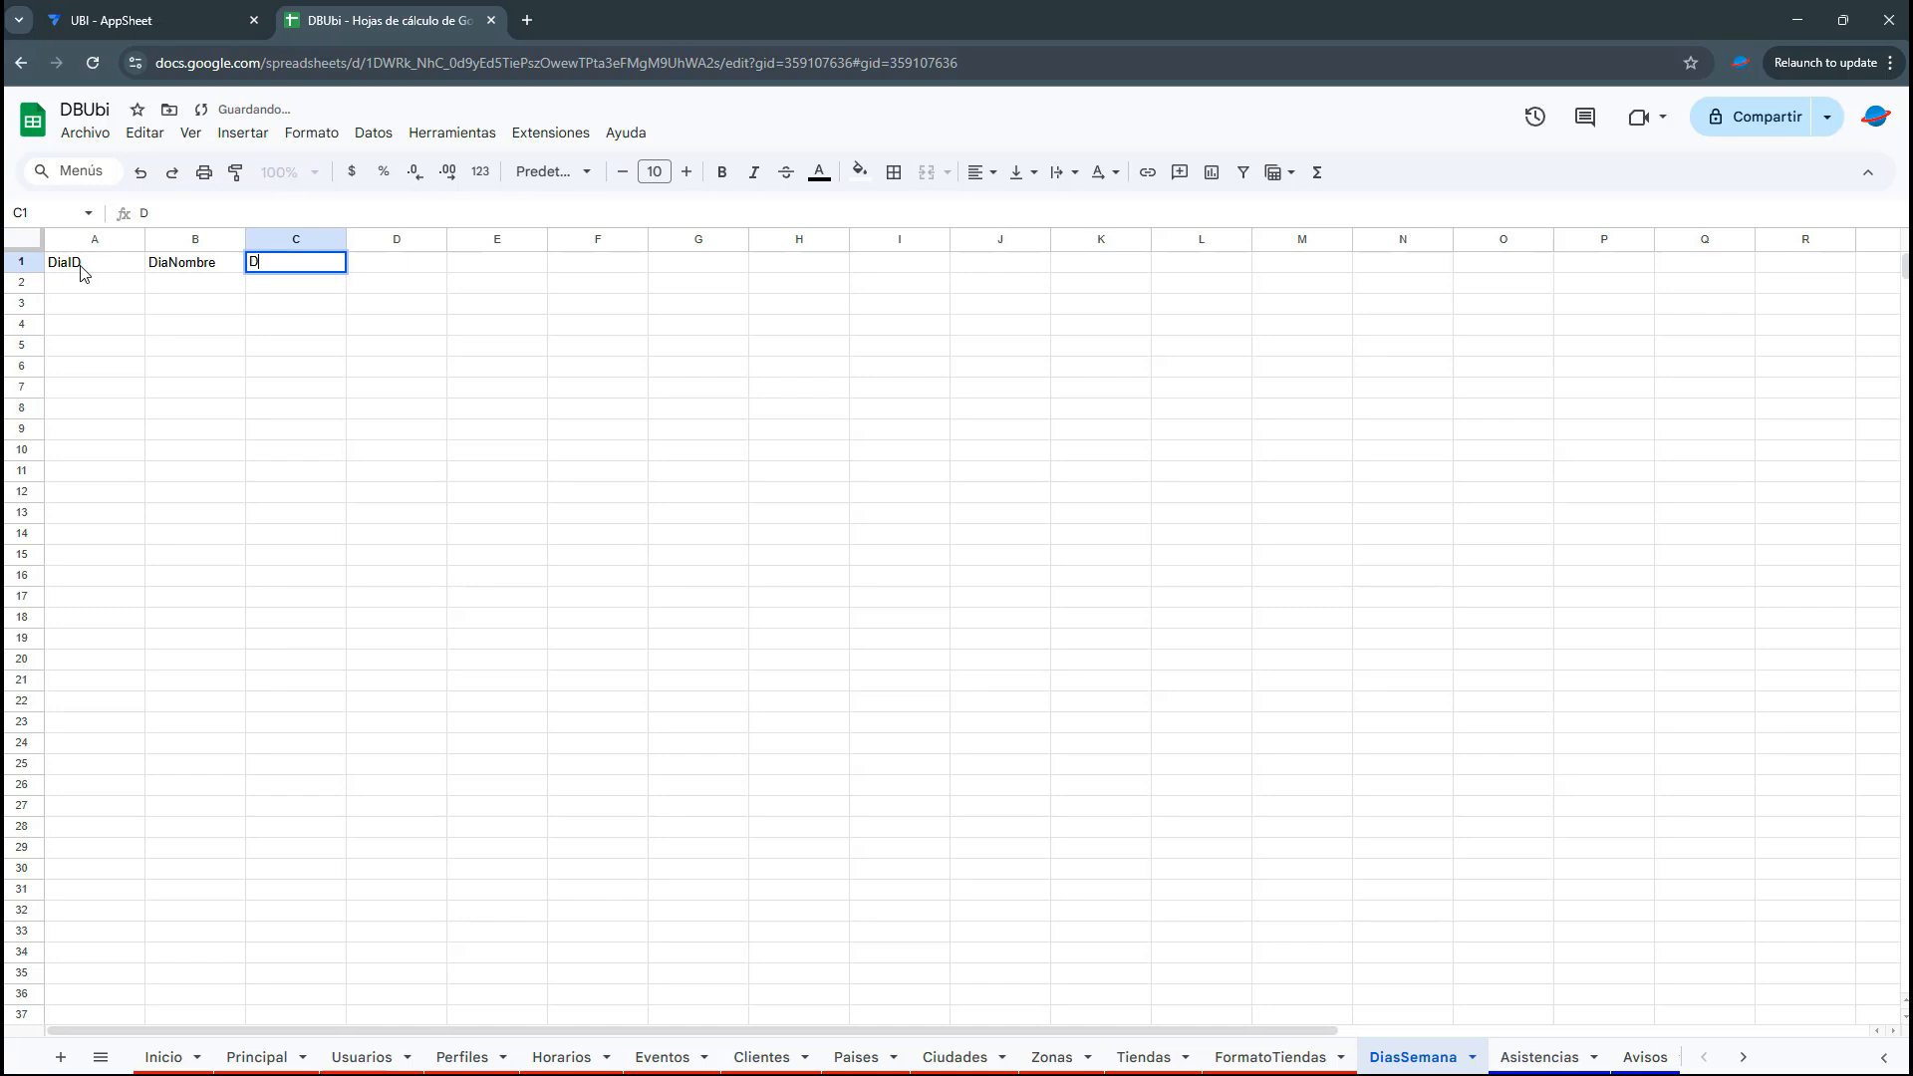
type("iaNume")
key("Return")
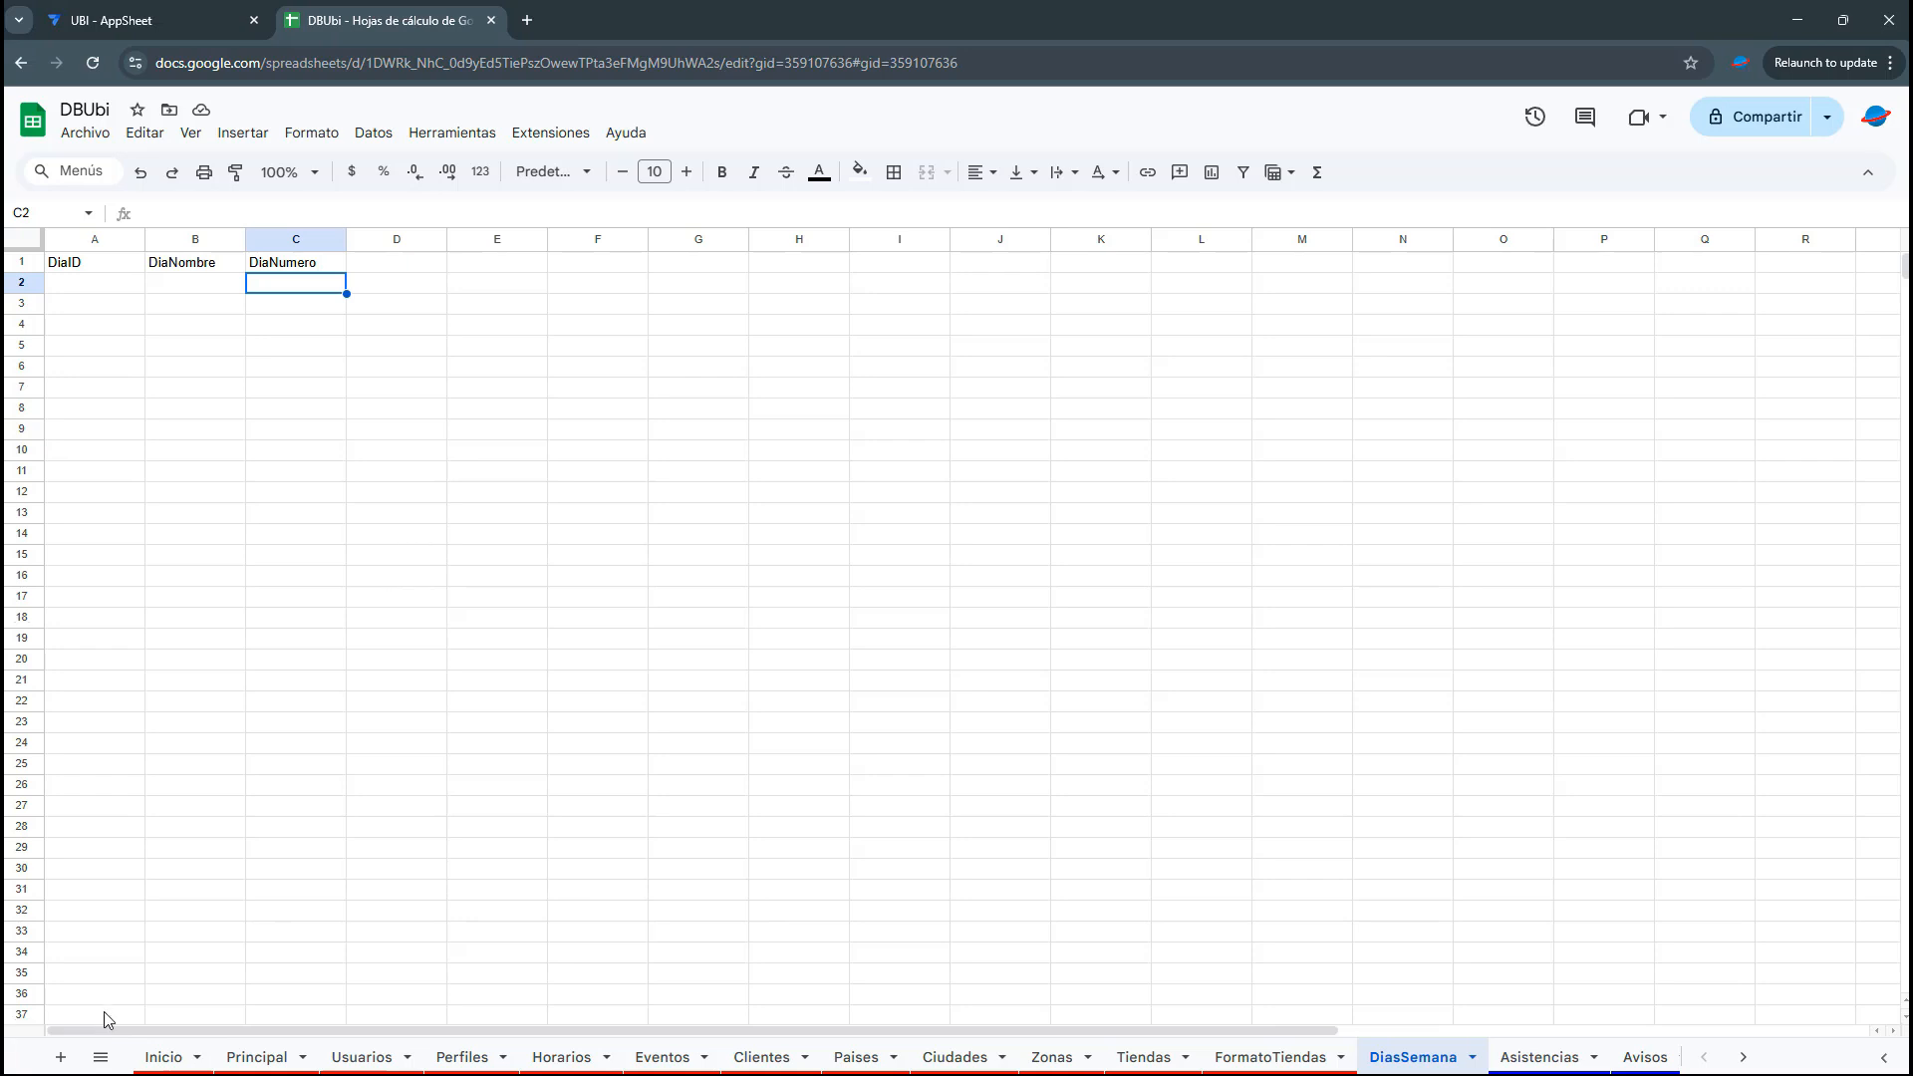
Add a new sheet named UsuariosZonas
left_click(61, 1058)
right_click(1530, 1060)
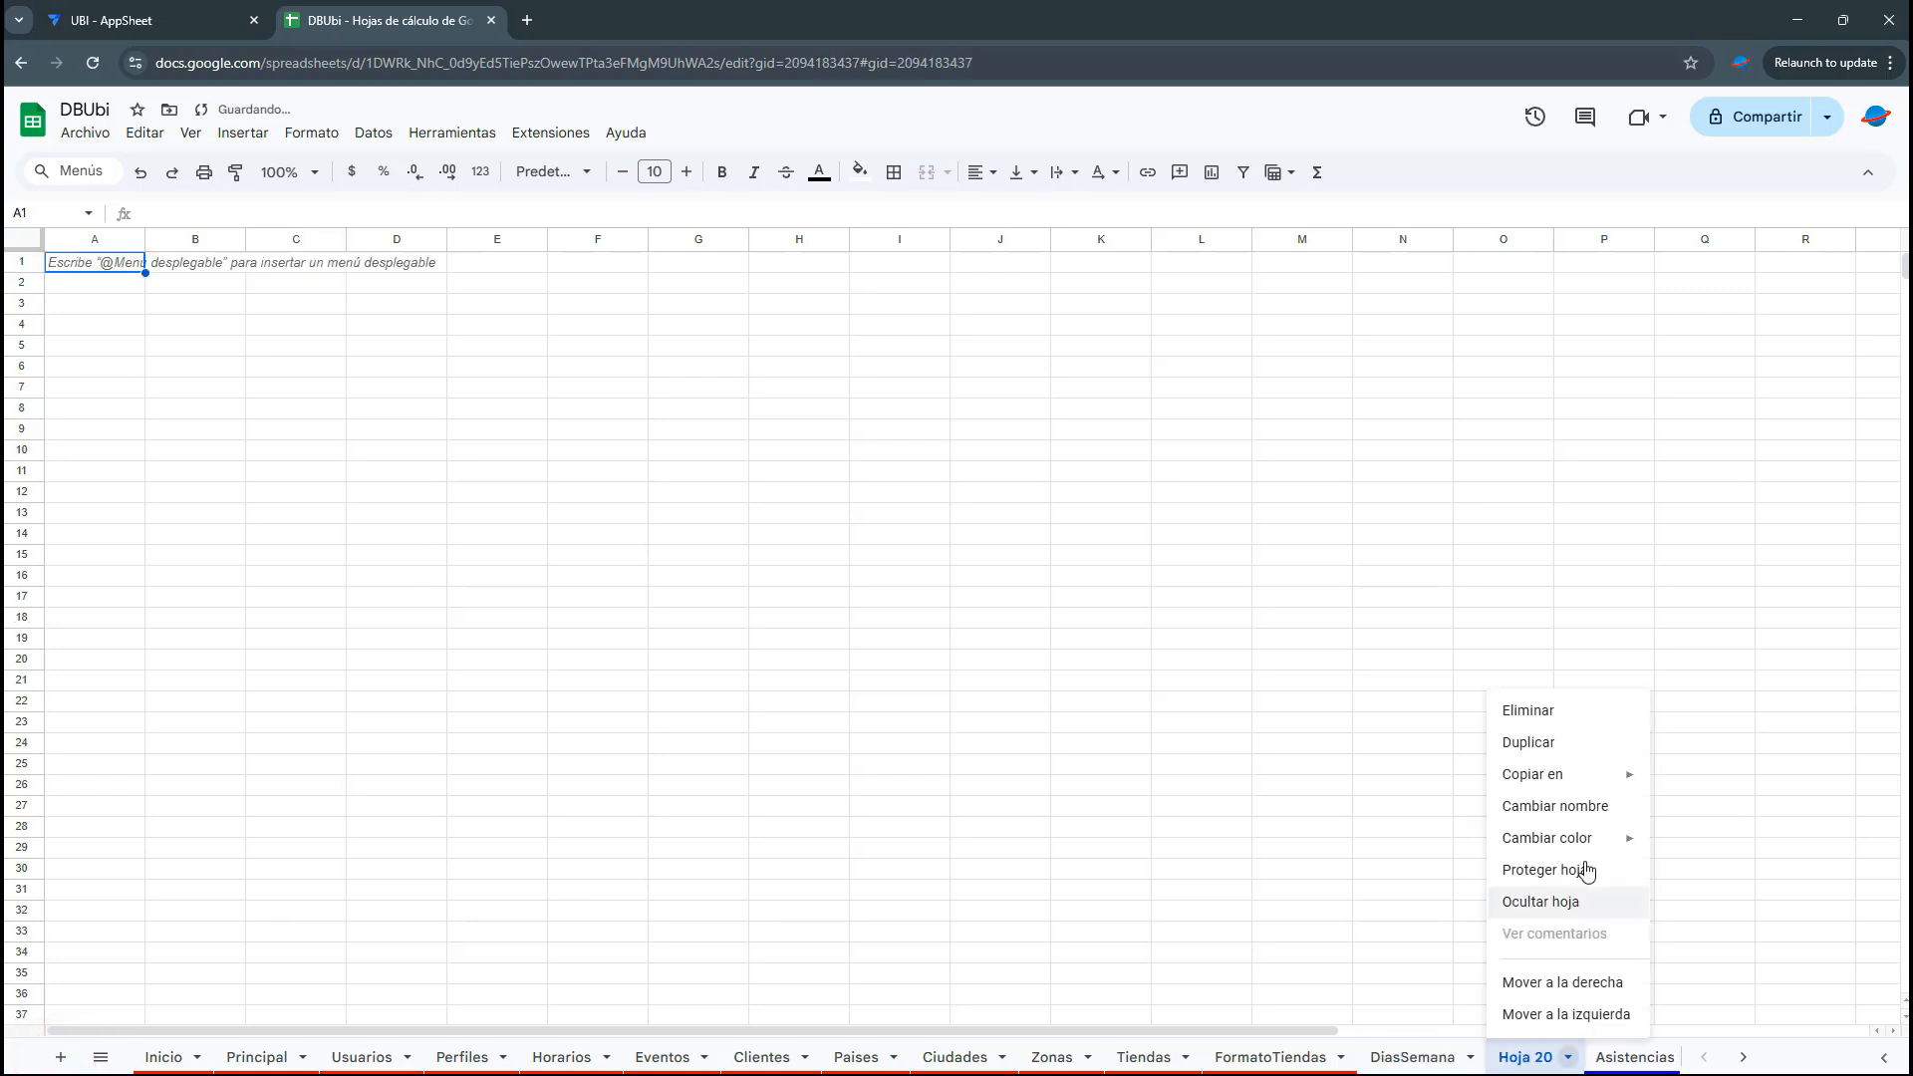
left_click(1591, 805)
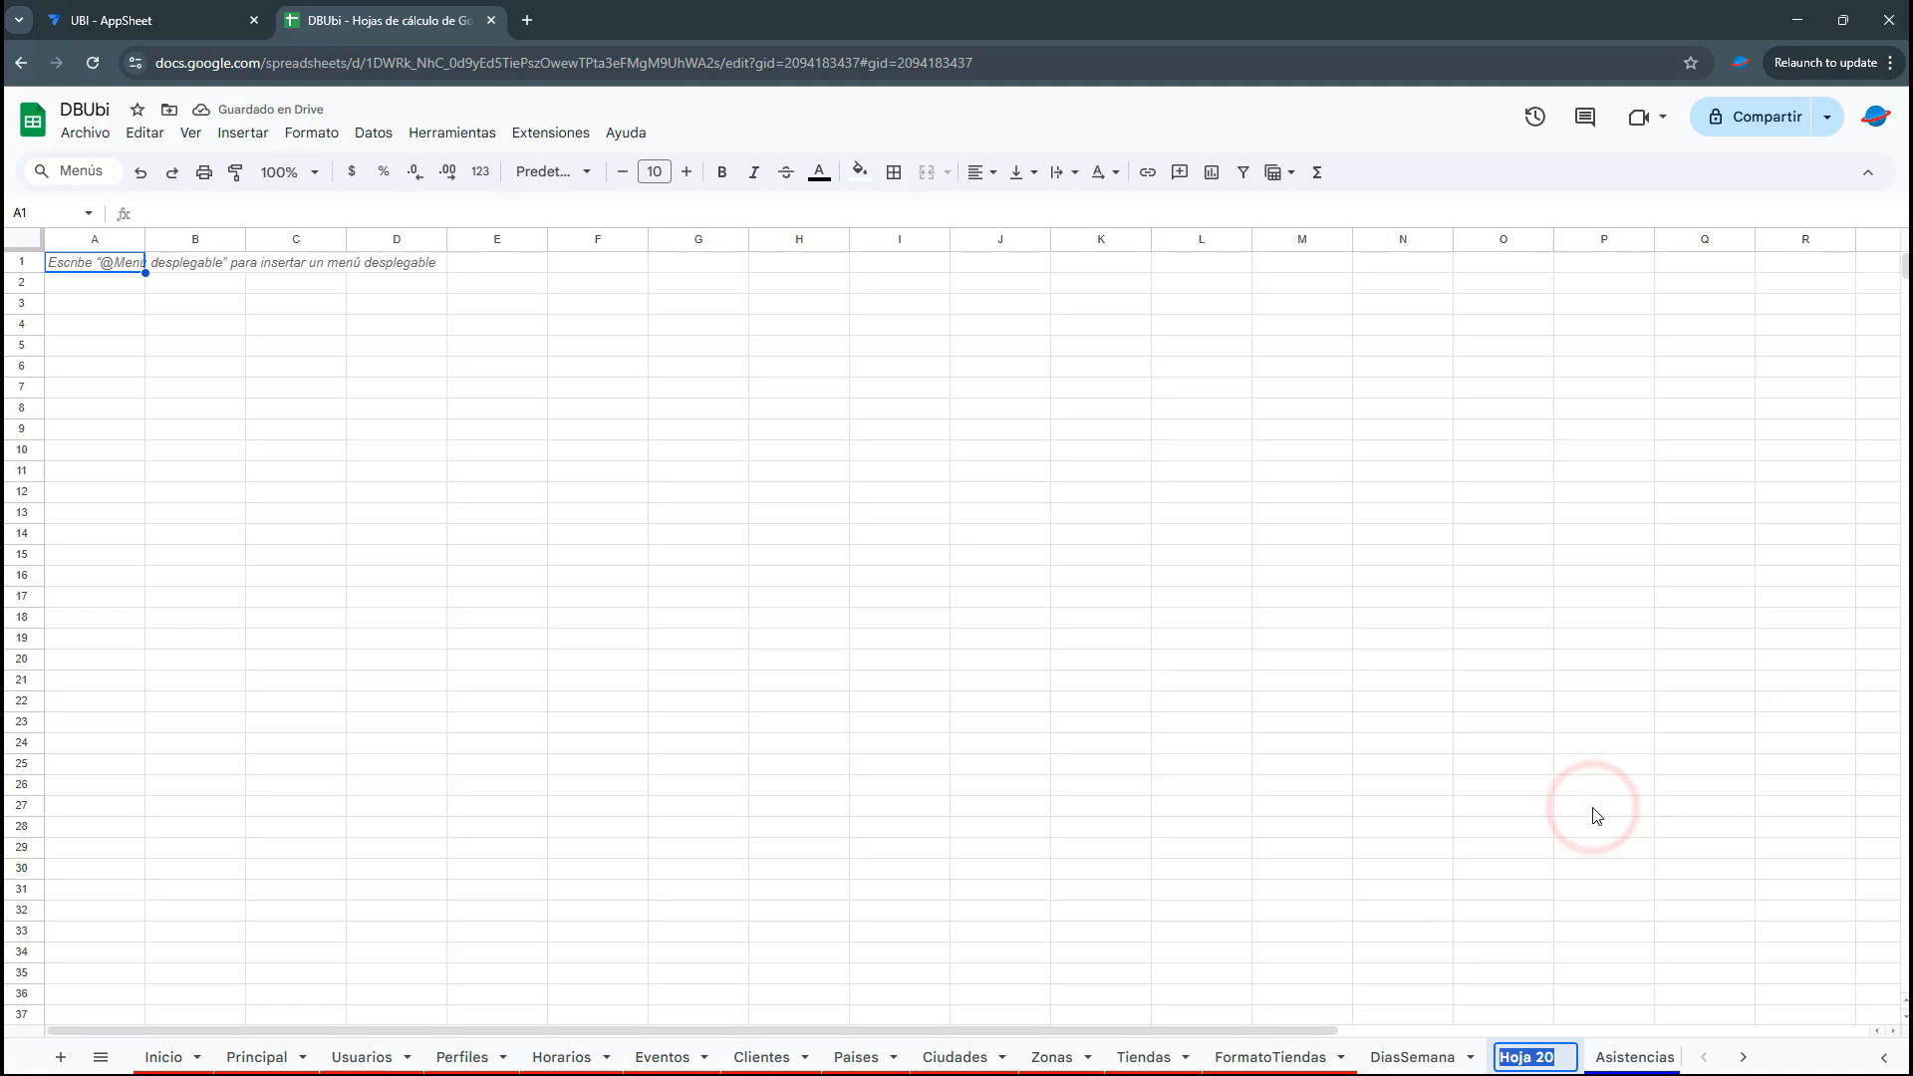
type("UsuariosSon")
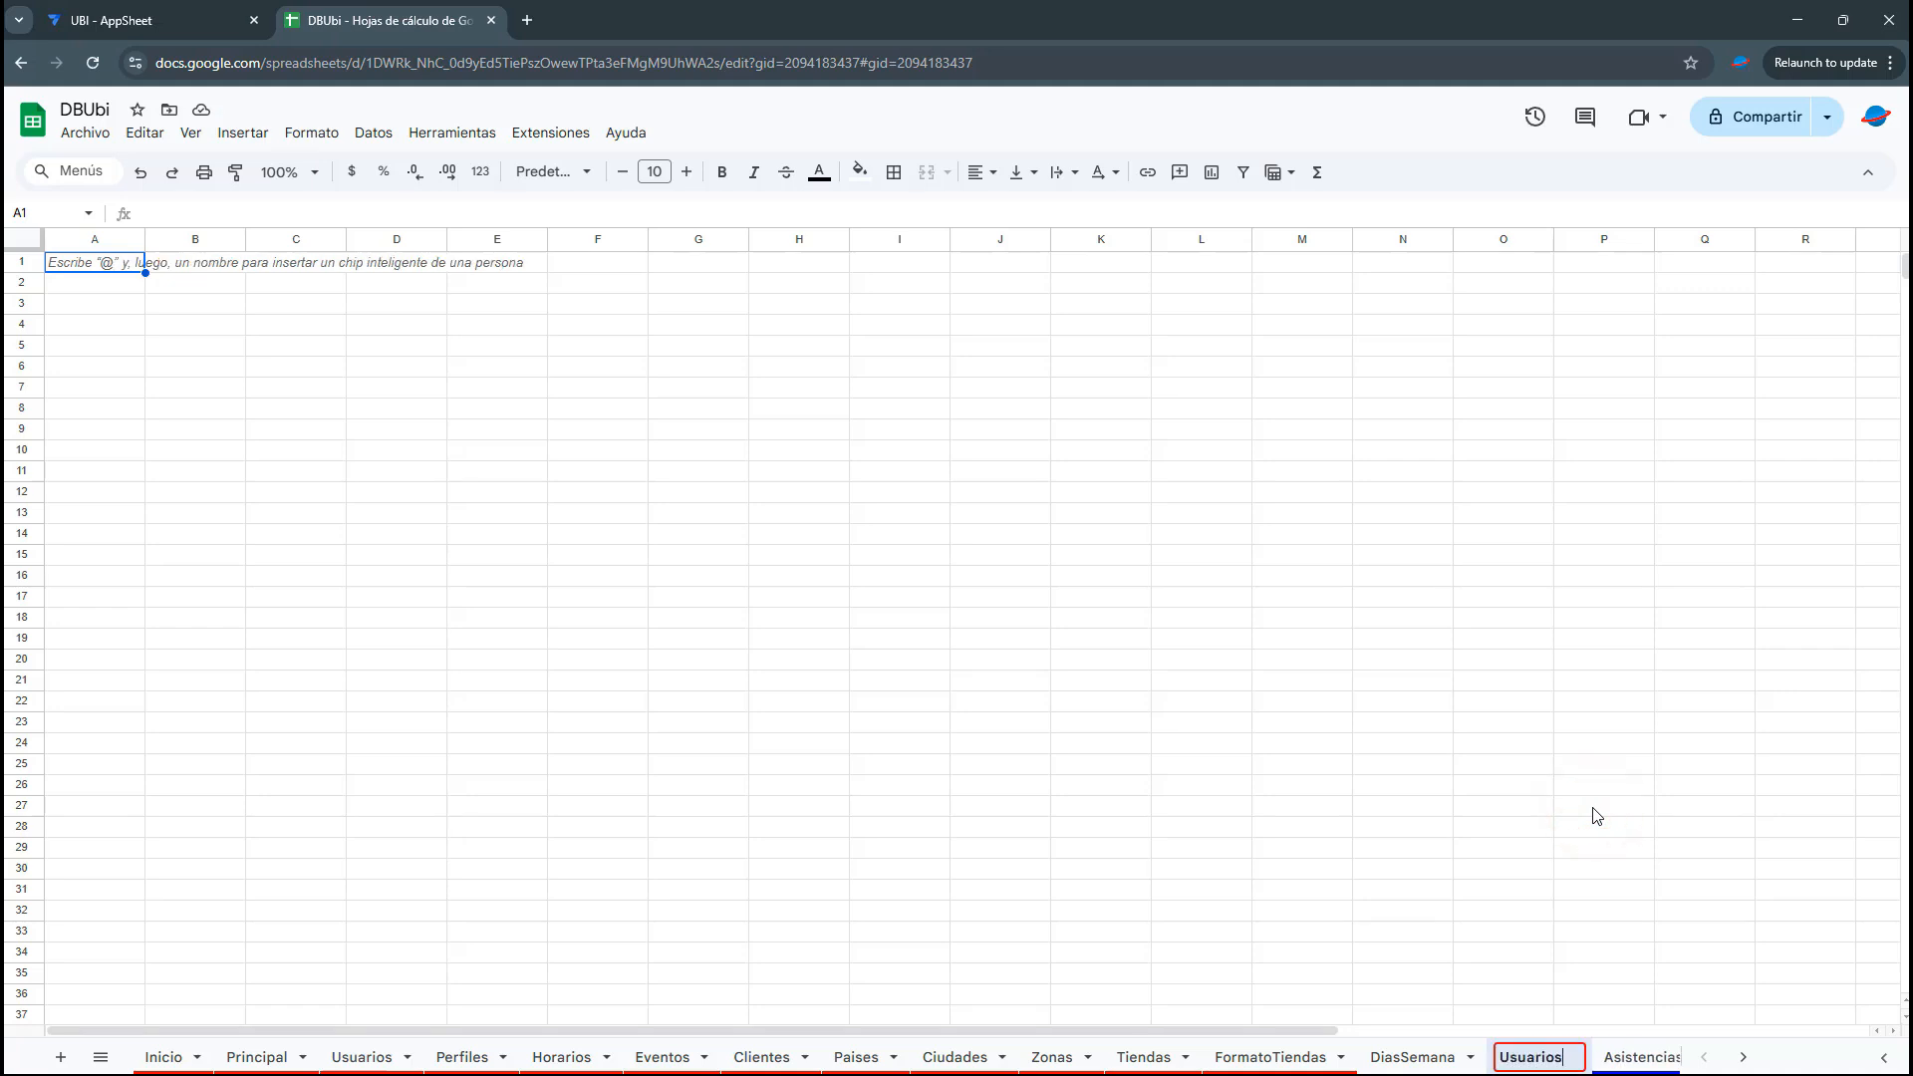
key("BackSpace")
key("BackSpace")
key("BackSpace")
type("Zonas")
key("Return")
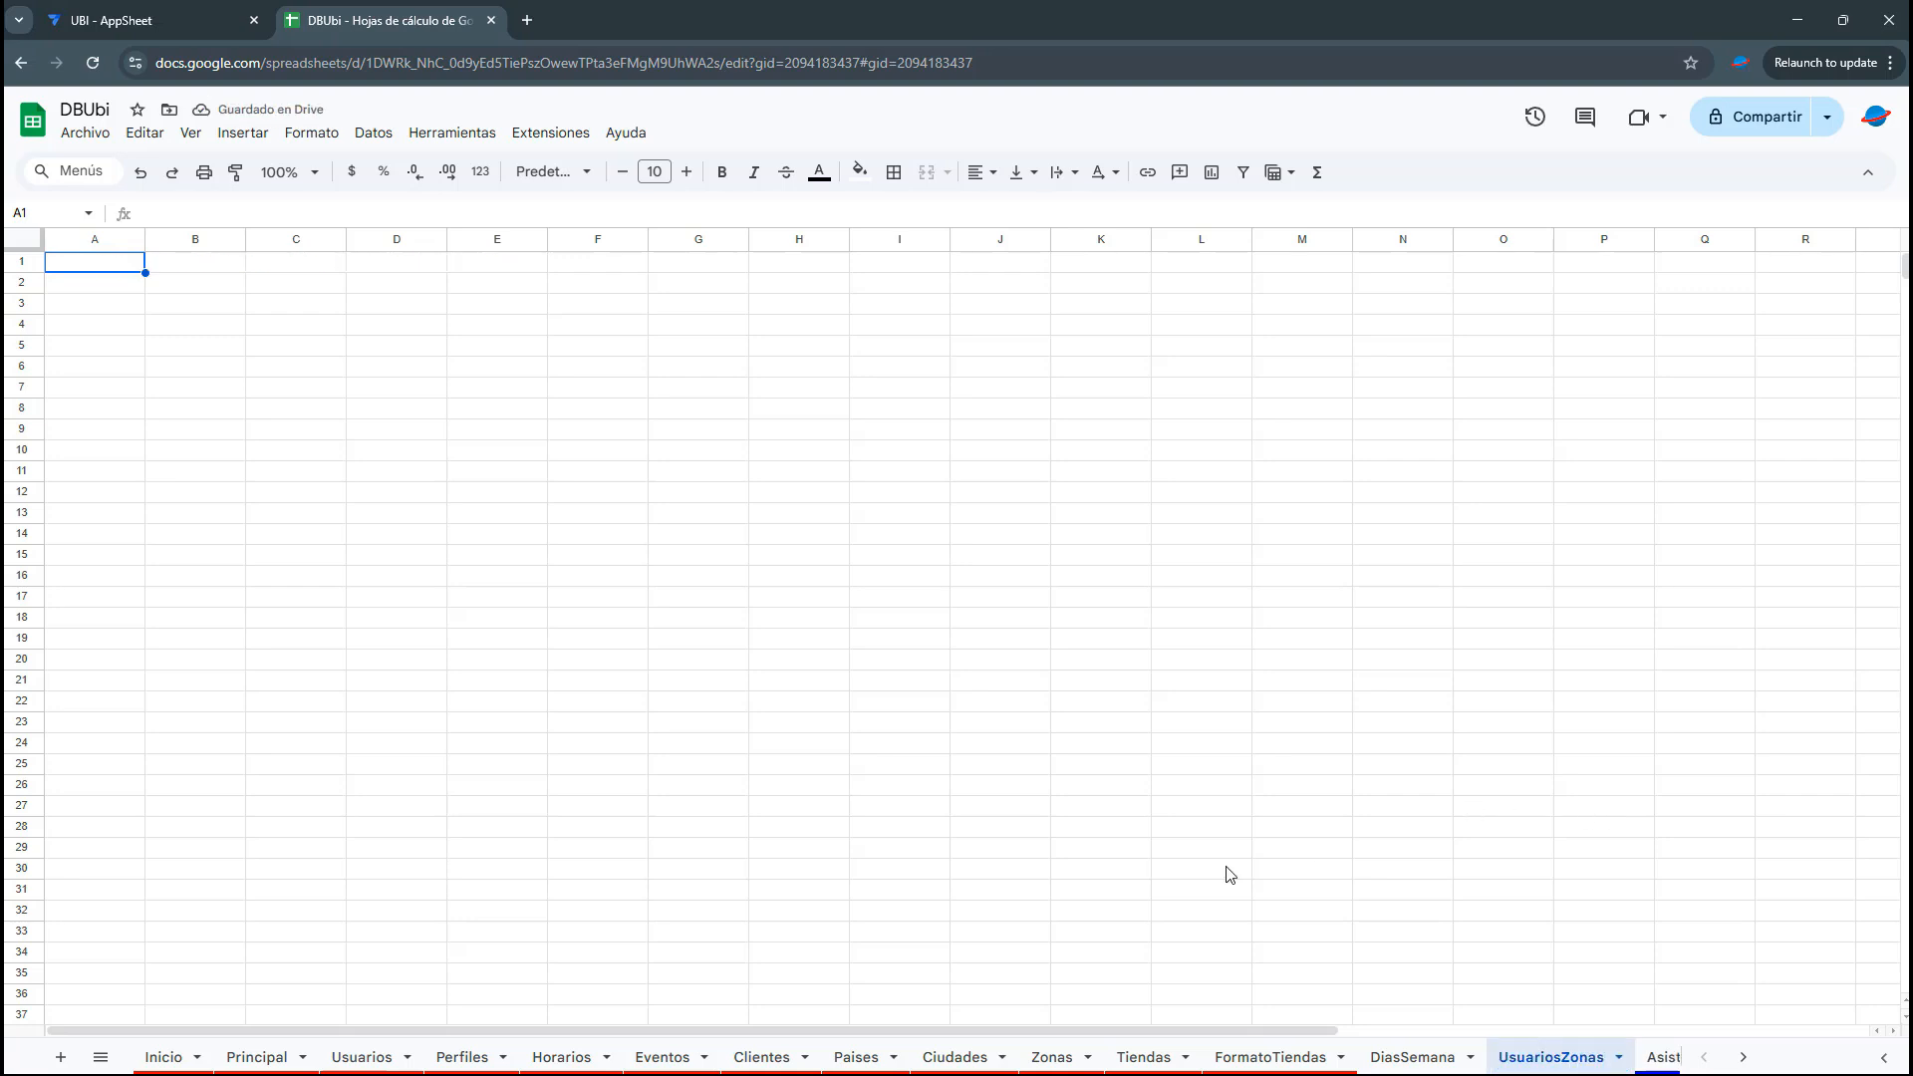
left_click_drag(992, 1037, 1017, 1037)
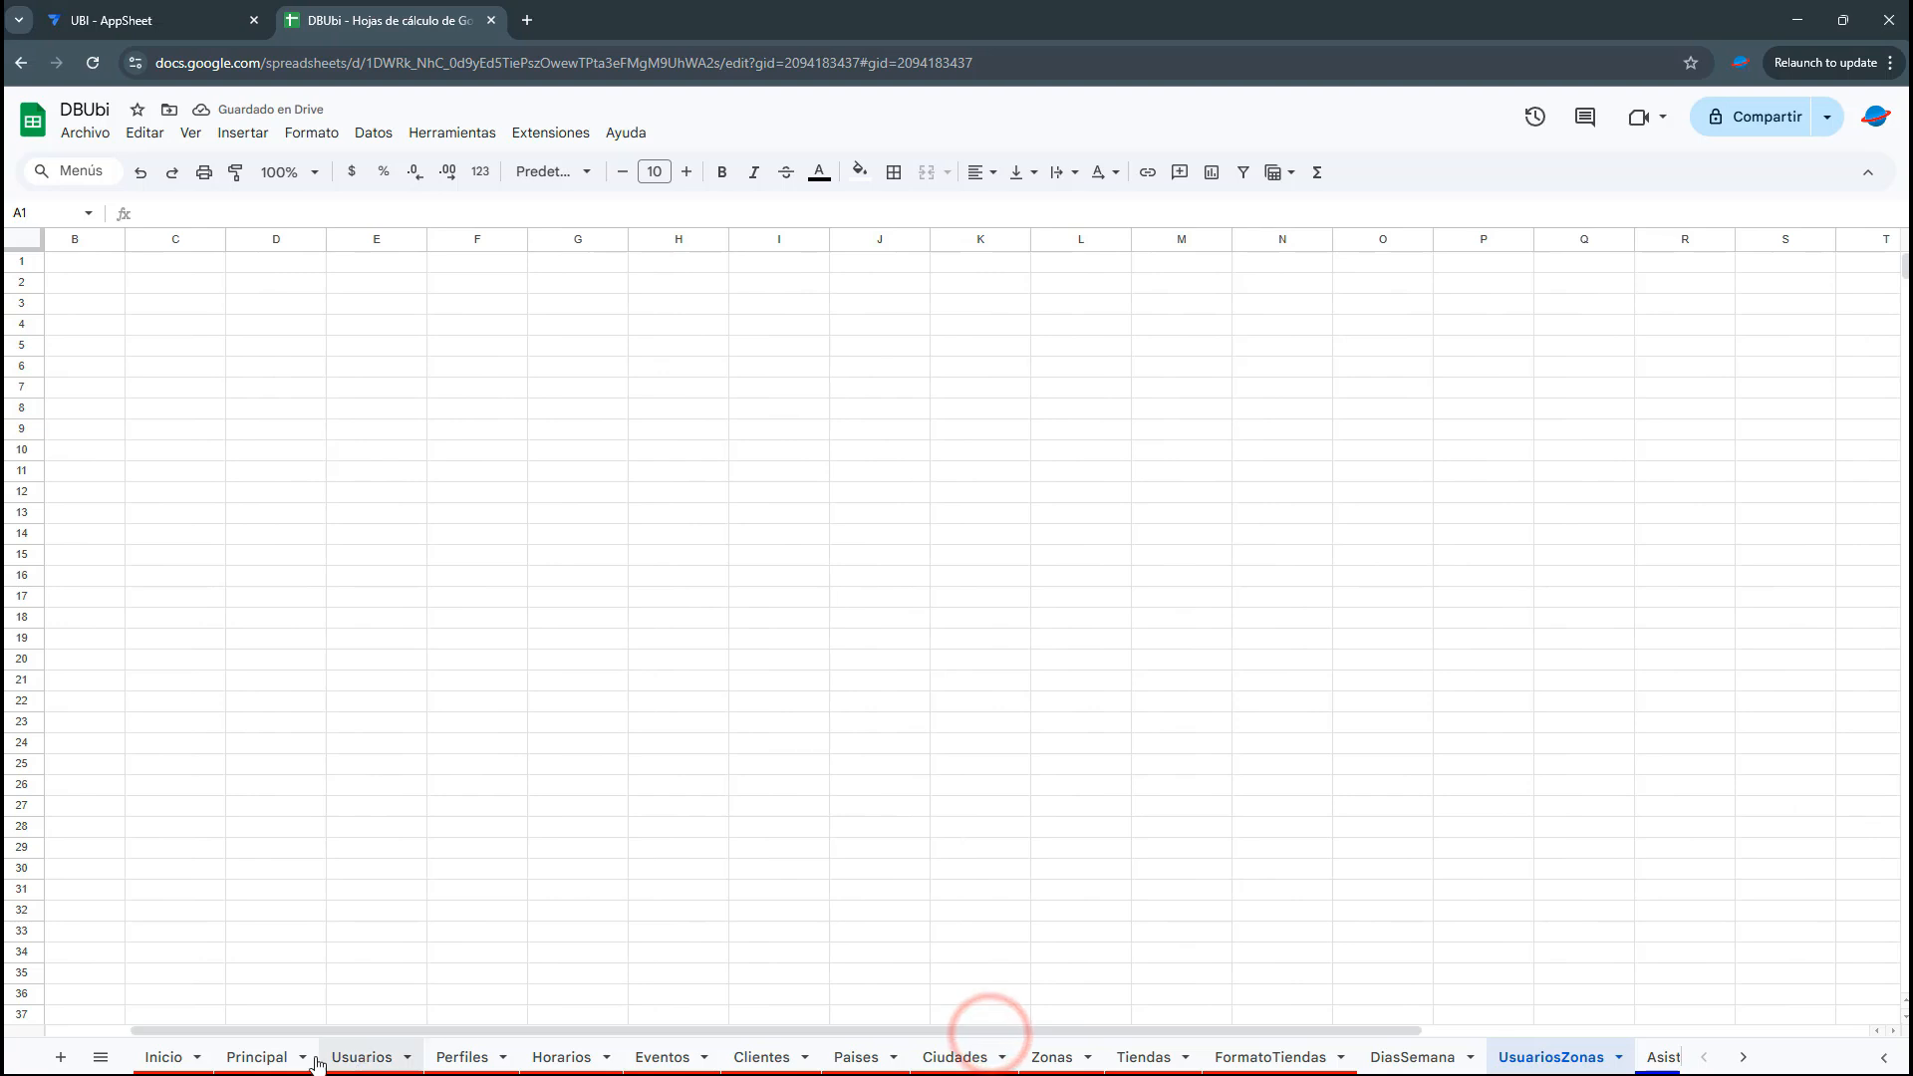
Add another new sheet named Rutas
left_click(60, 1057)
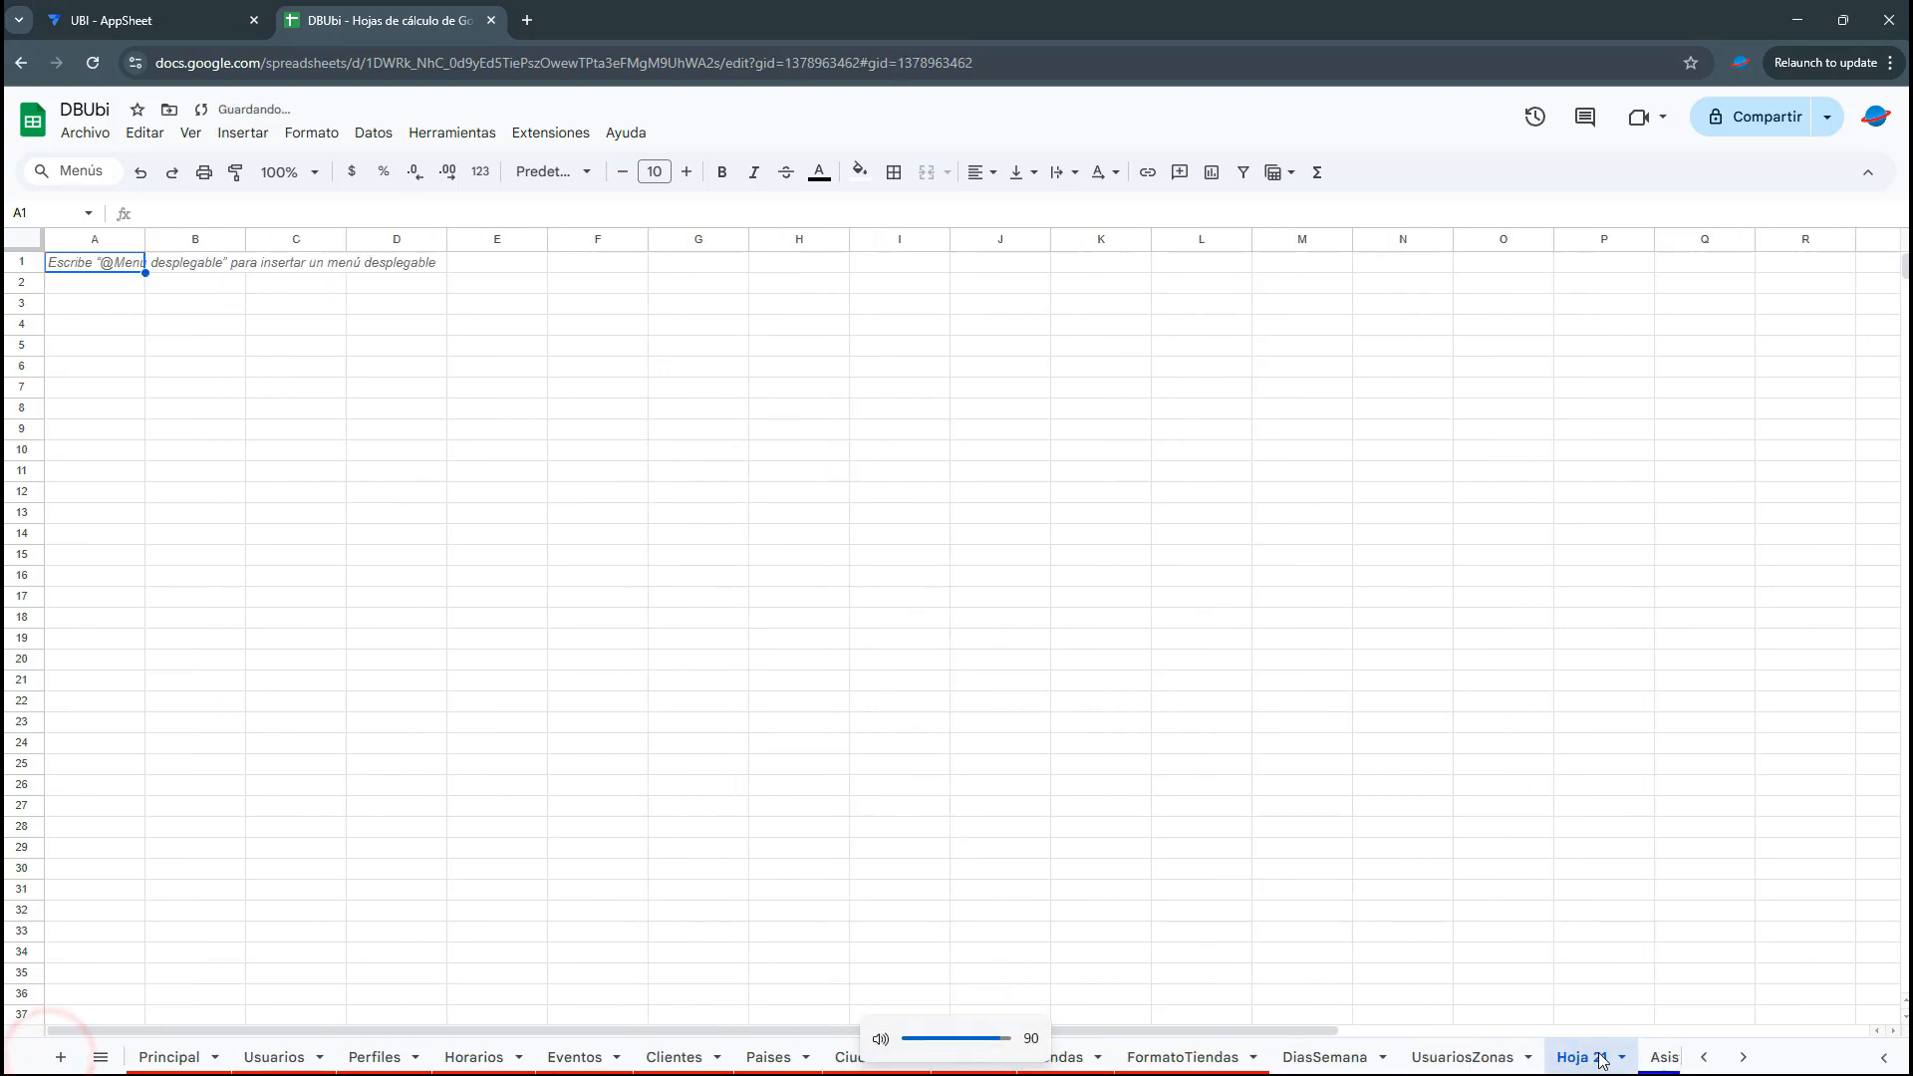
left_click(1620, 1057)
left_click(1614, 807)
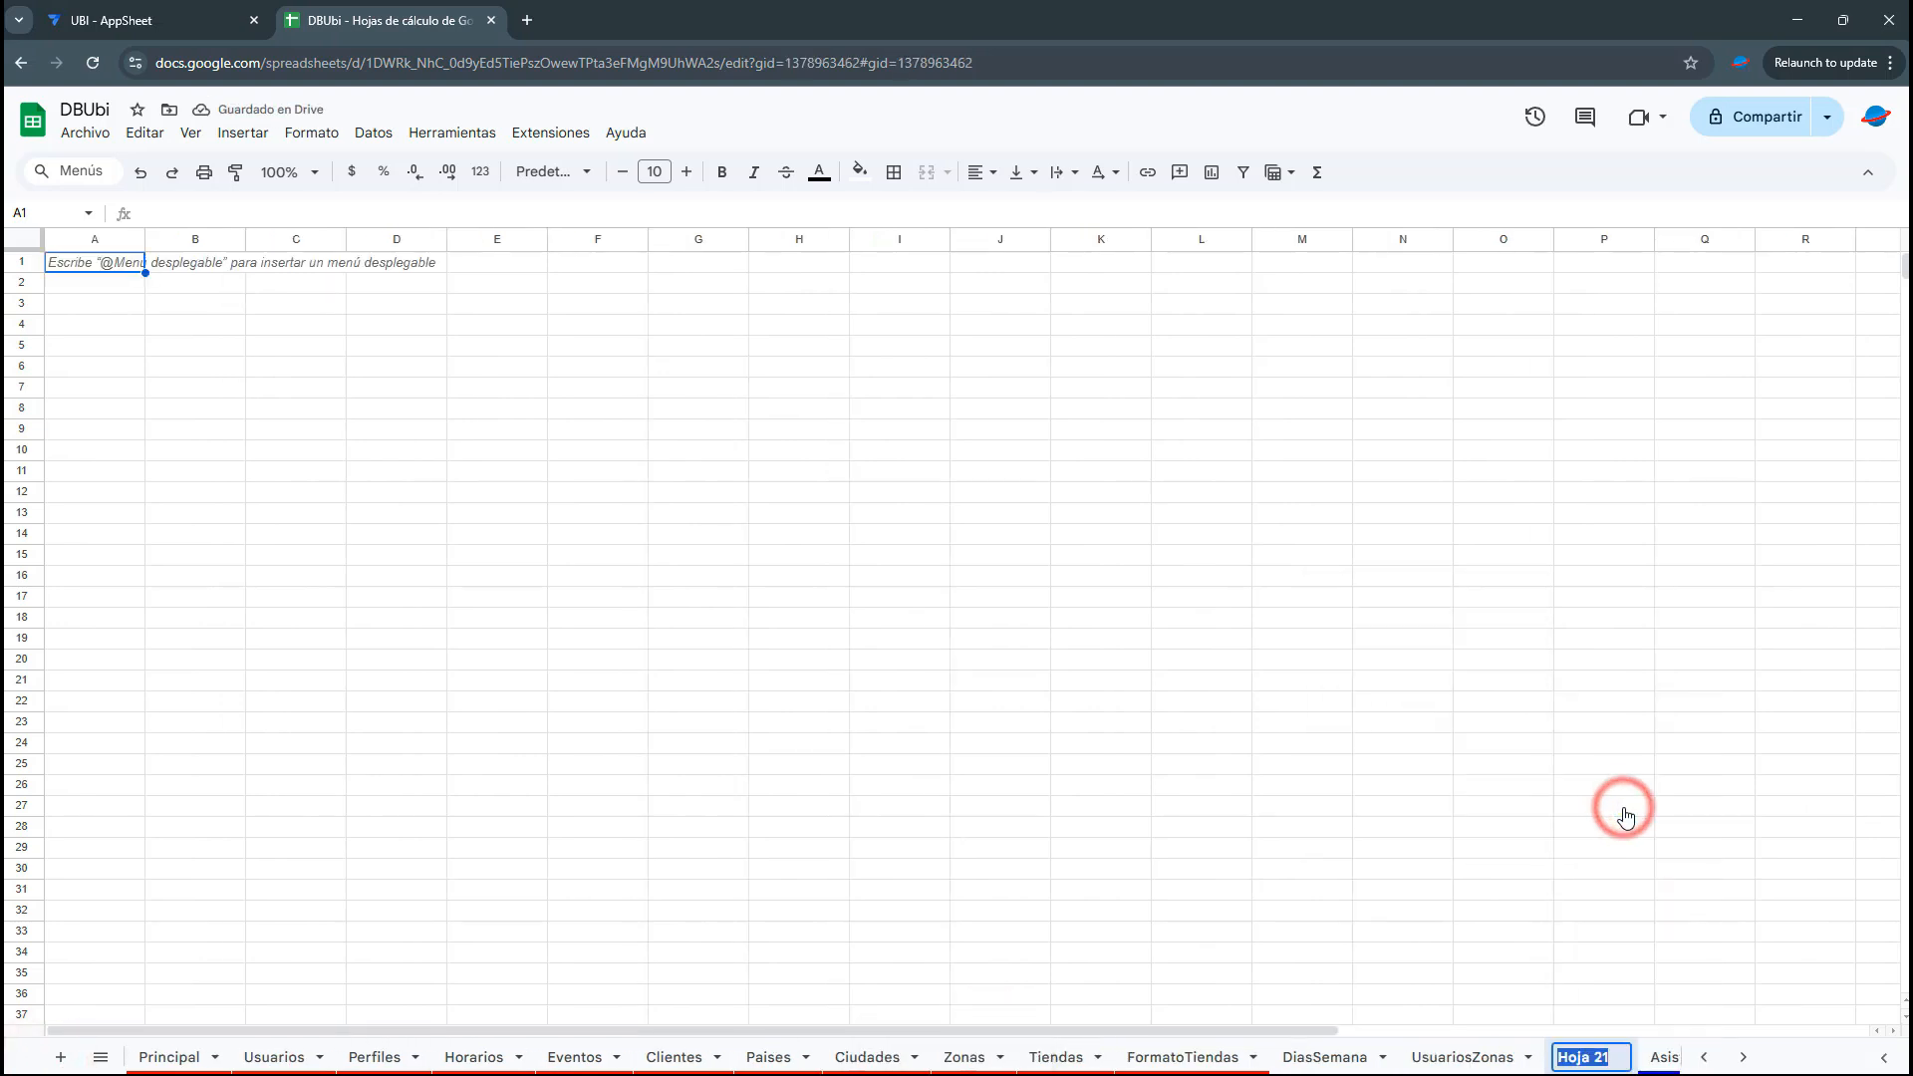
type("Rutas")
key("Return")
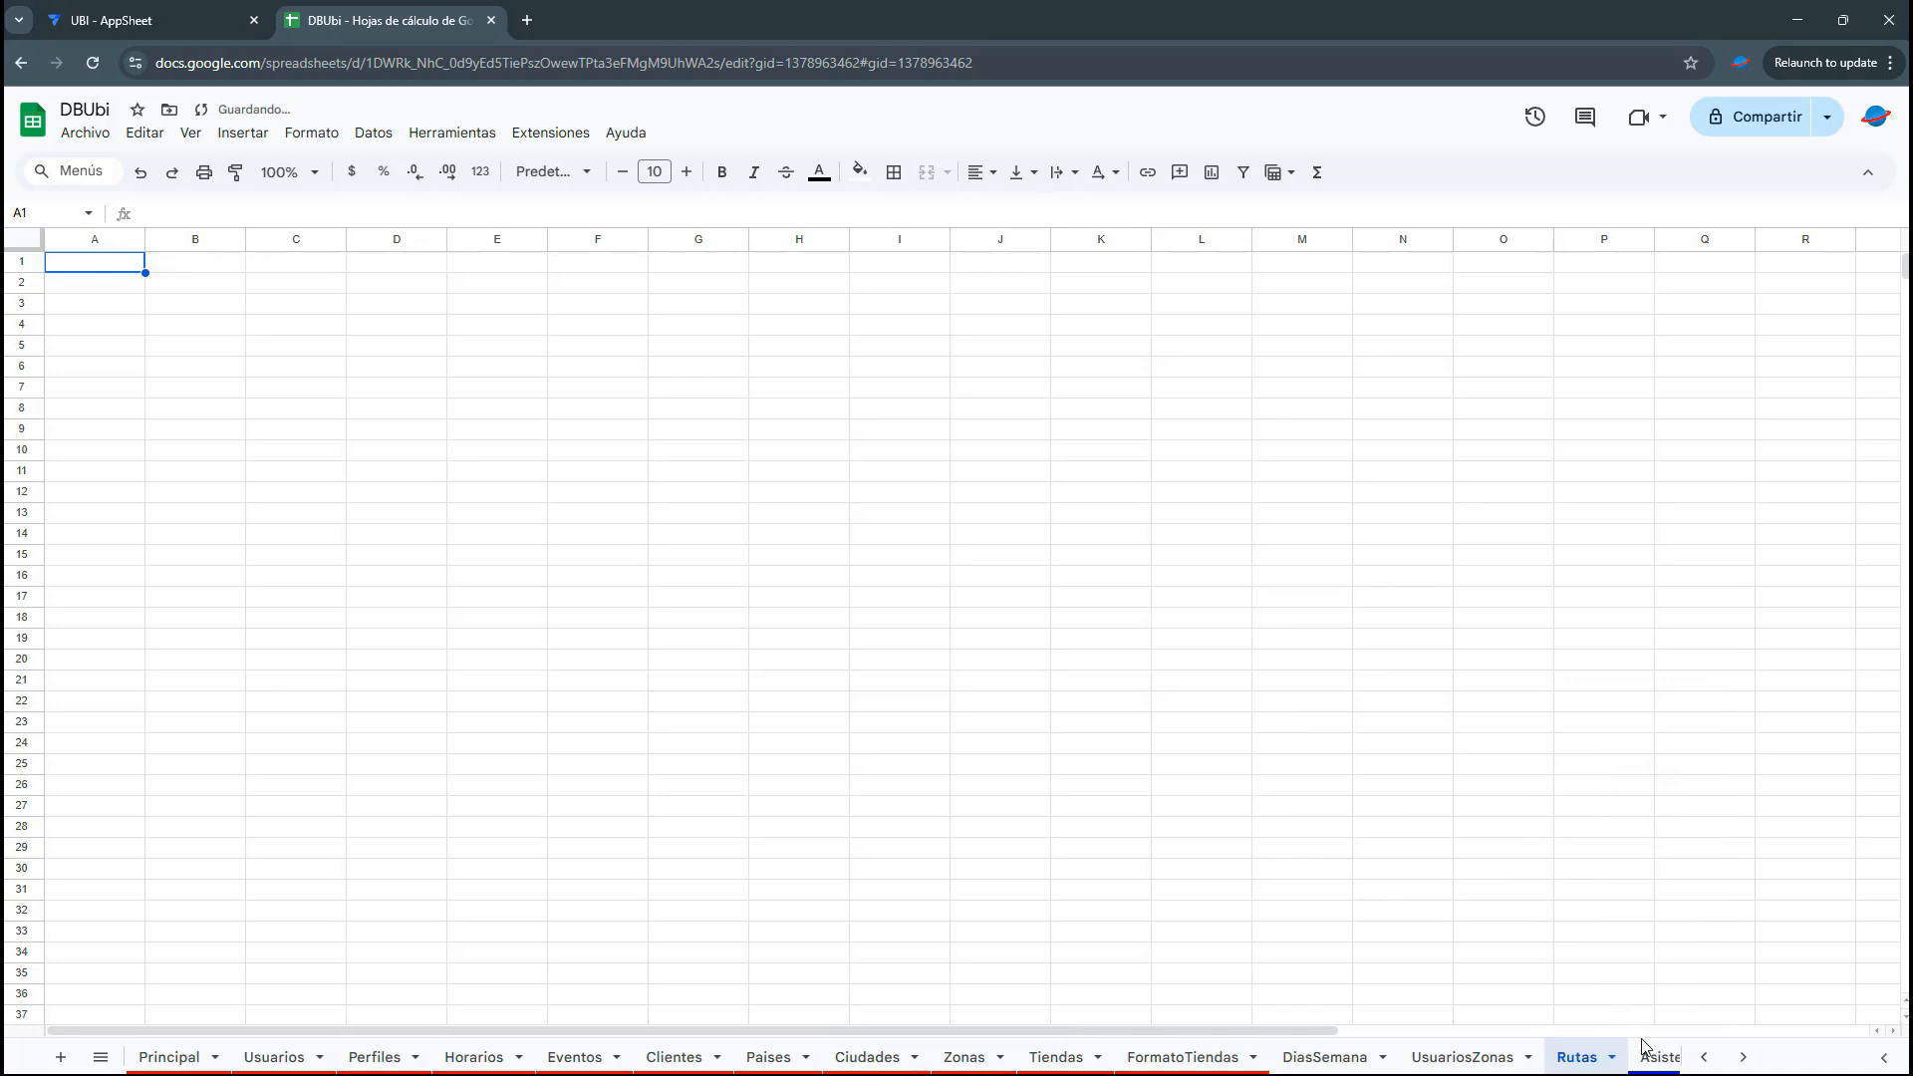
left_click(1616, 955)
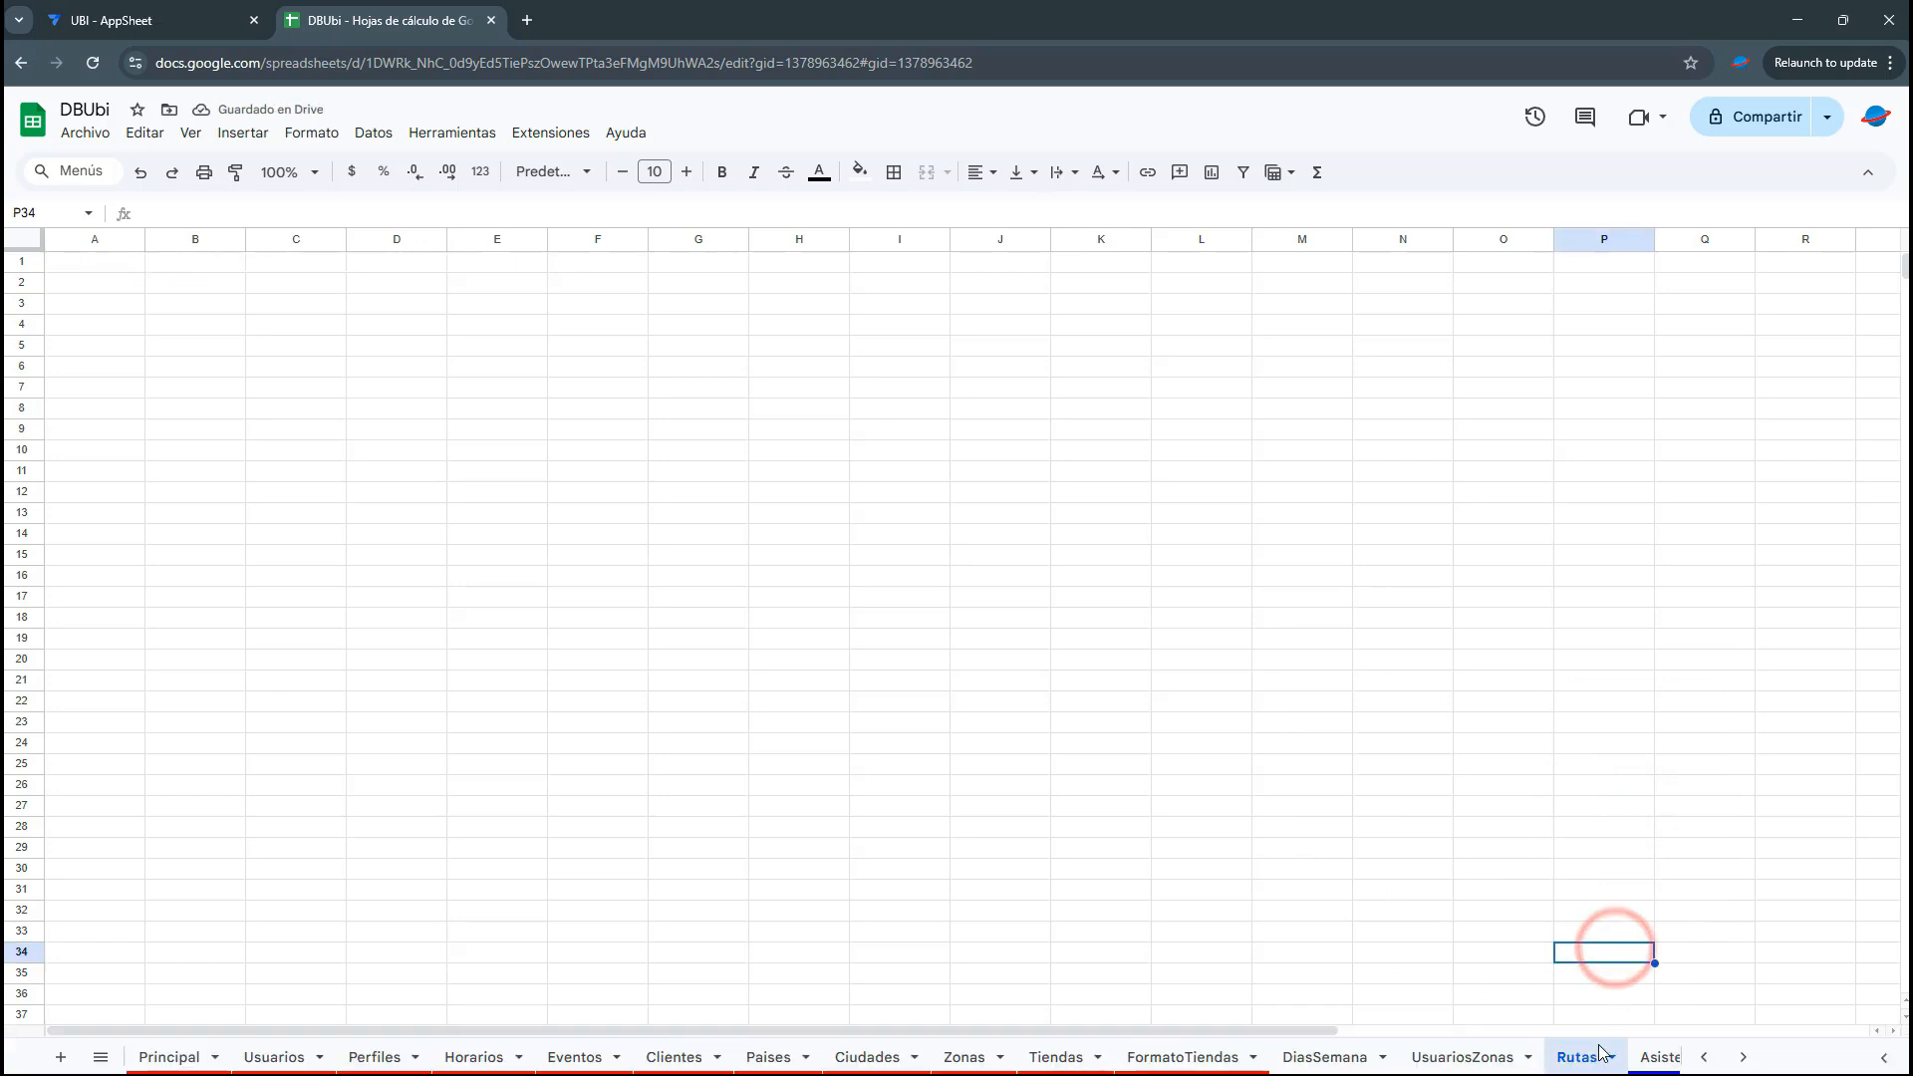
Colour the Rutas and UsuariosZonas sheet tabs blue
left_click(1611, 1057)
mouse_move(1631, 854)
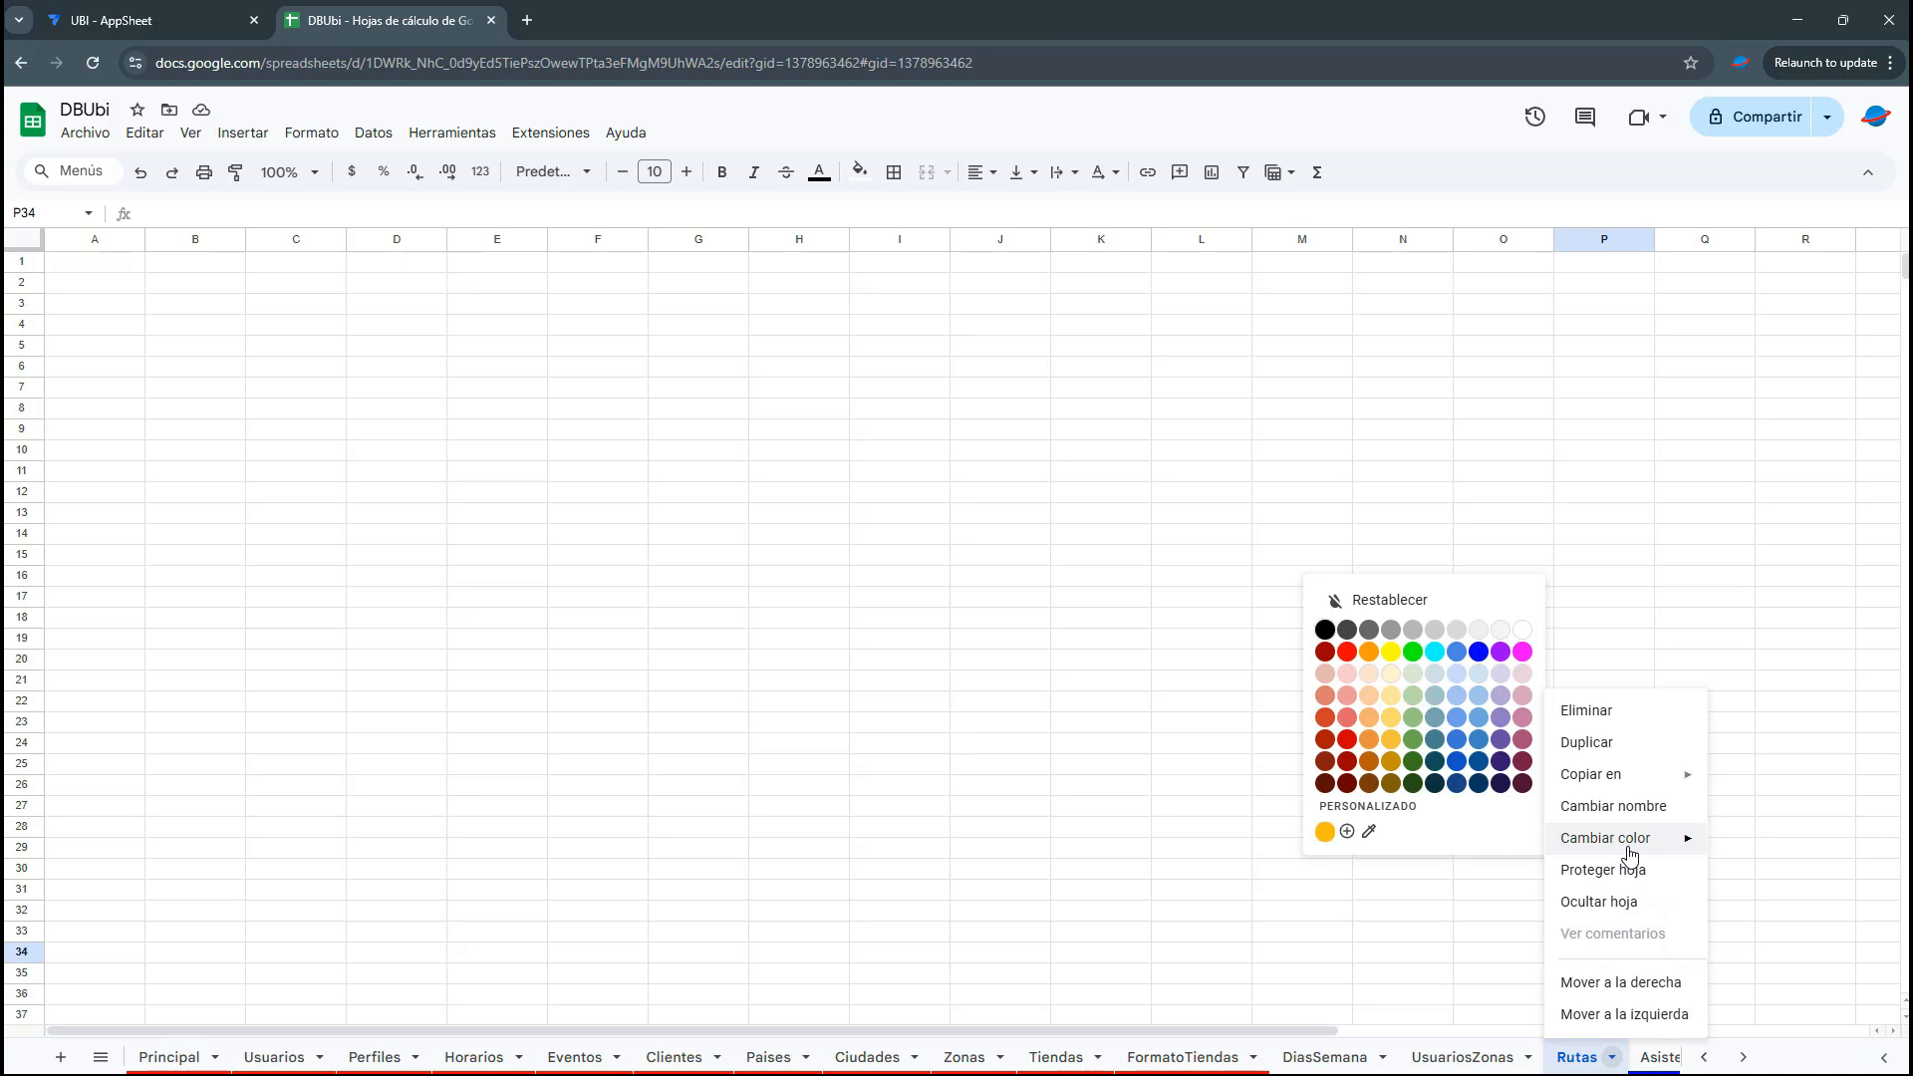
left_click(1479, 654)
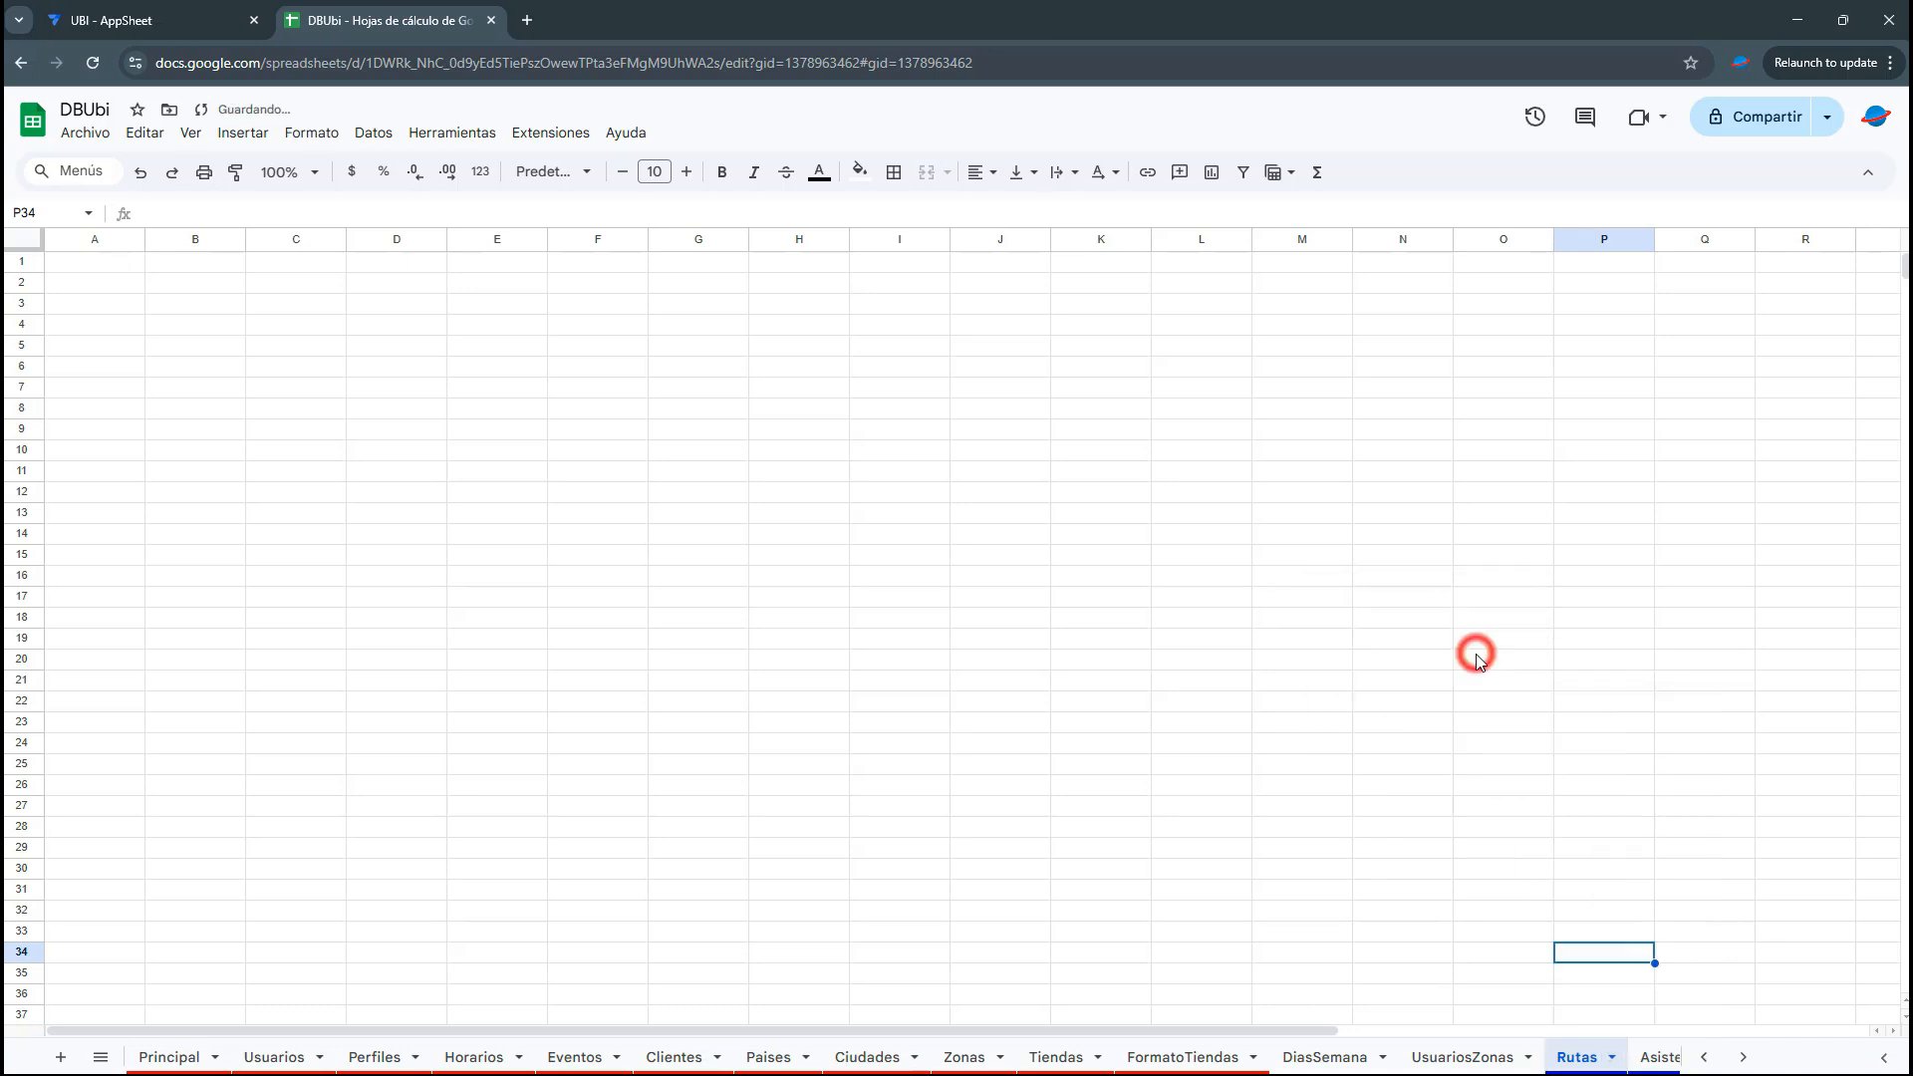
left_click(1492, 1059)
right_click(1495, 1062)
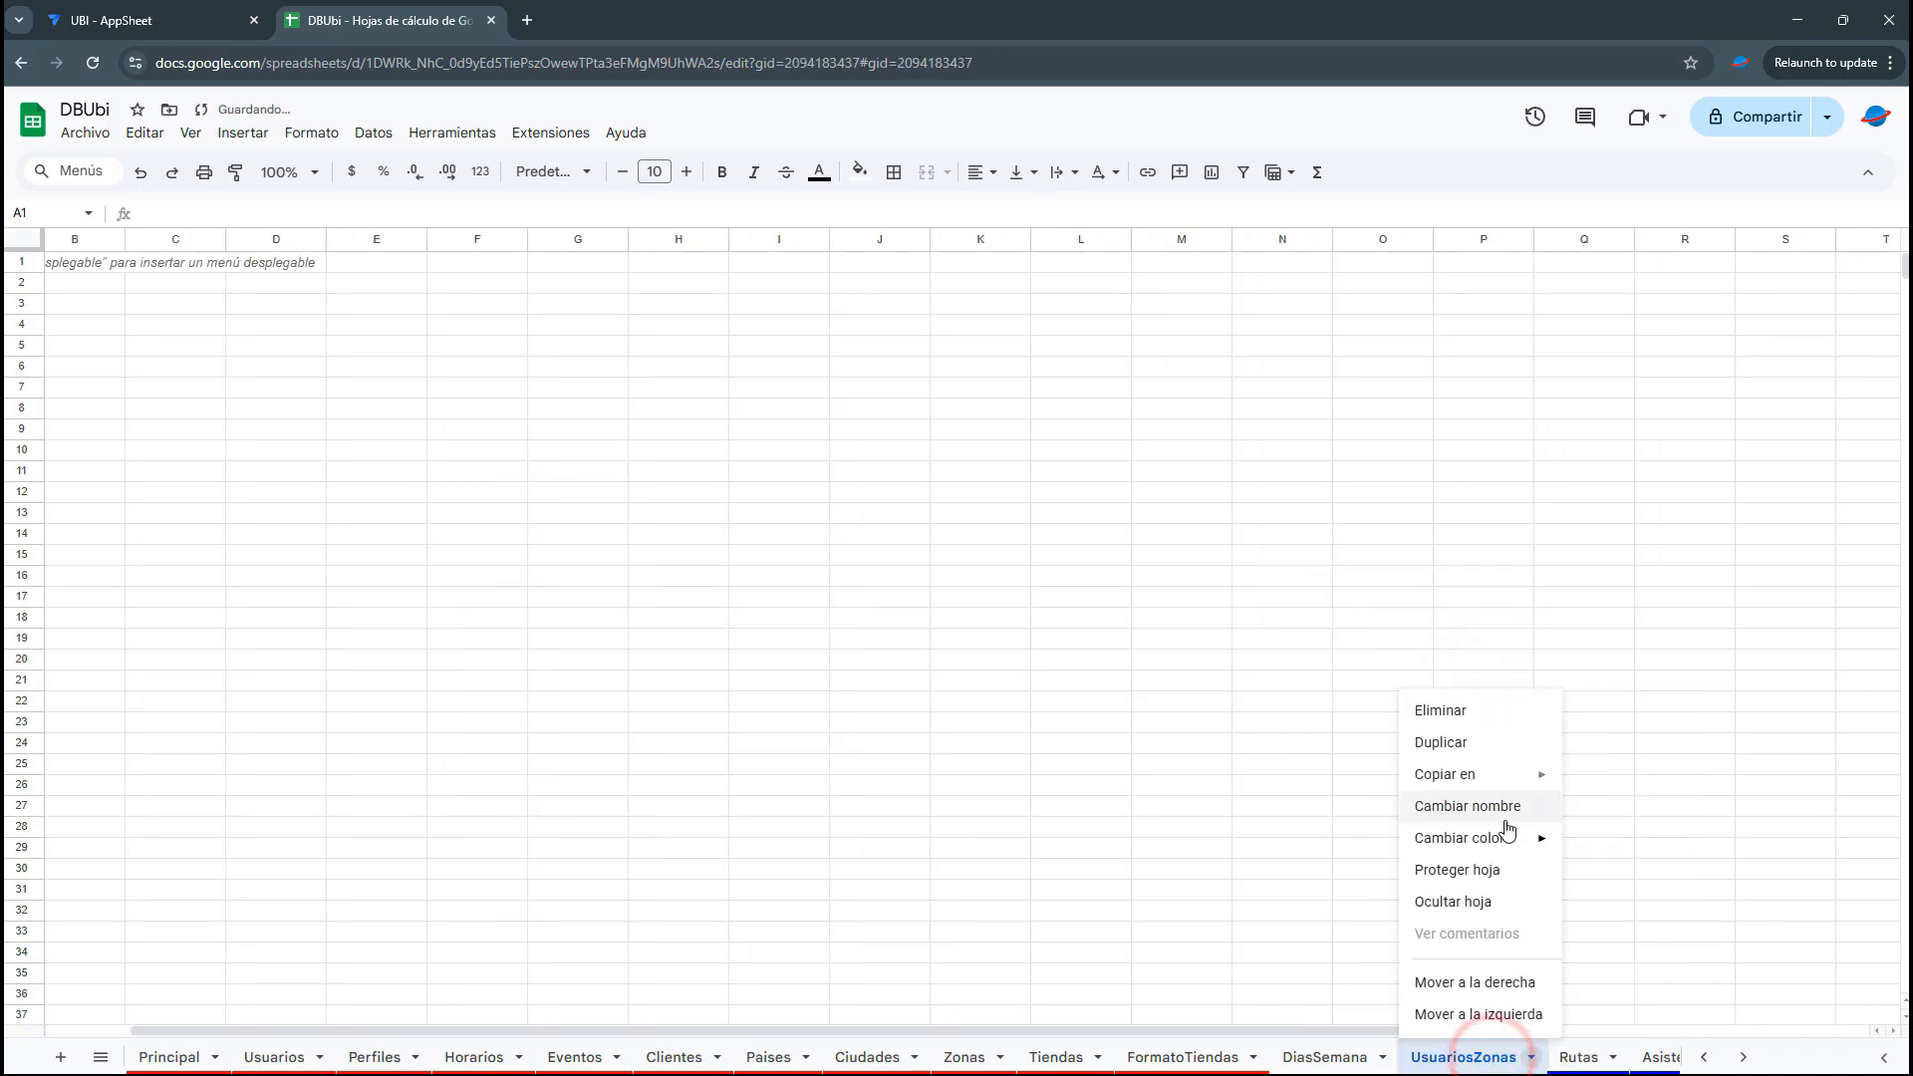
mouse_move(1500, 842)
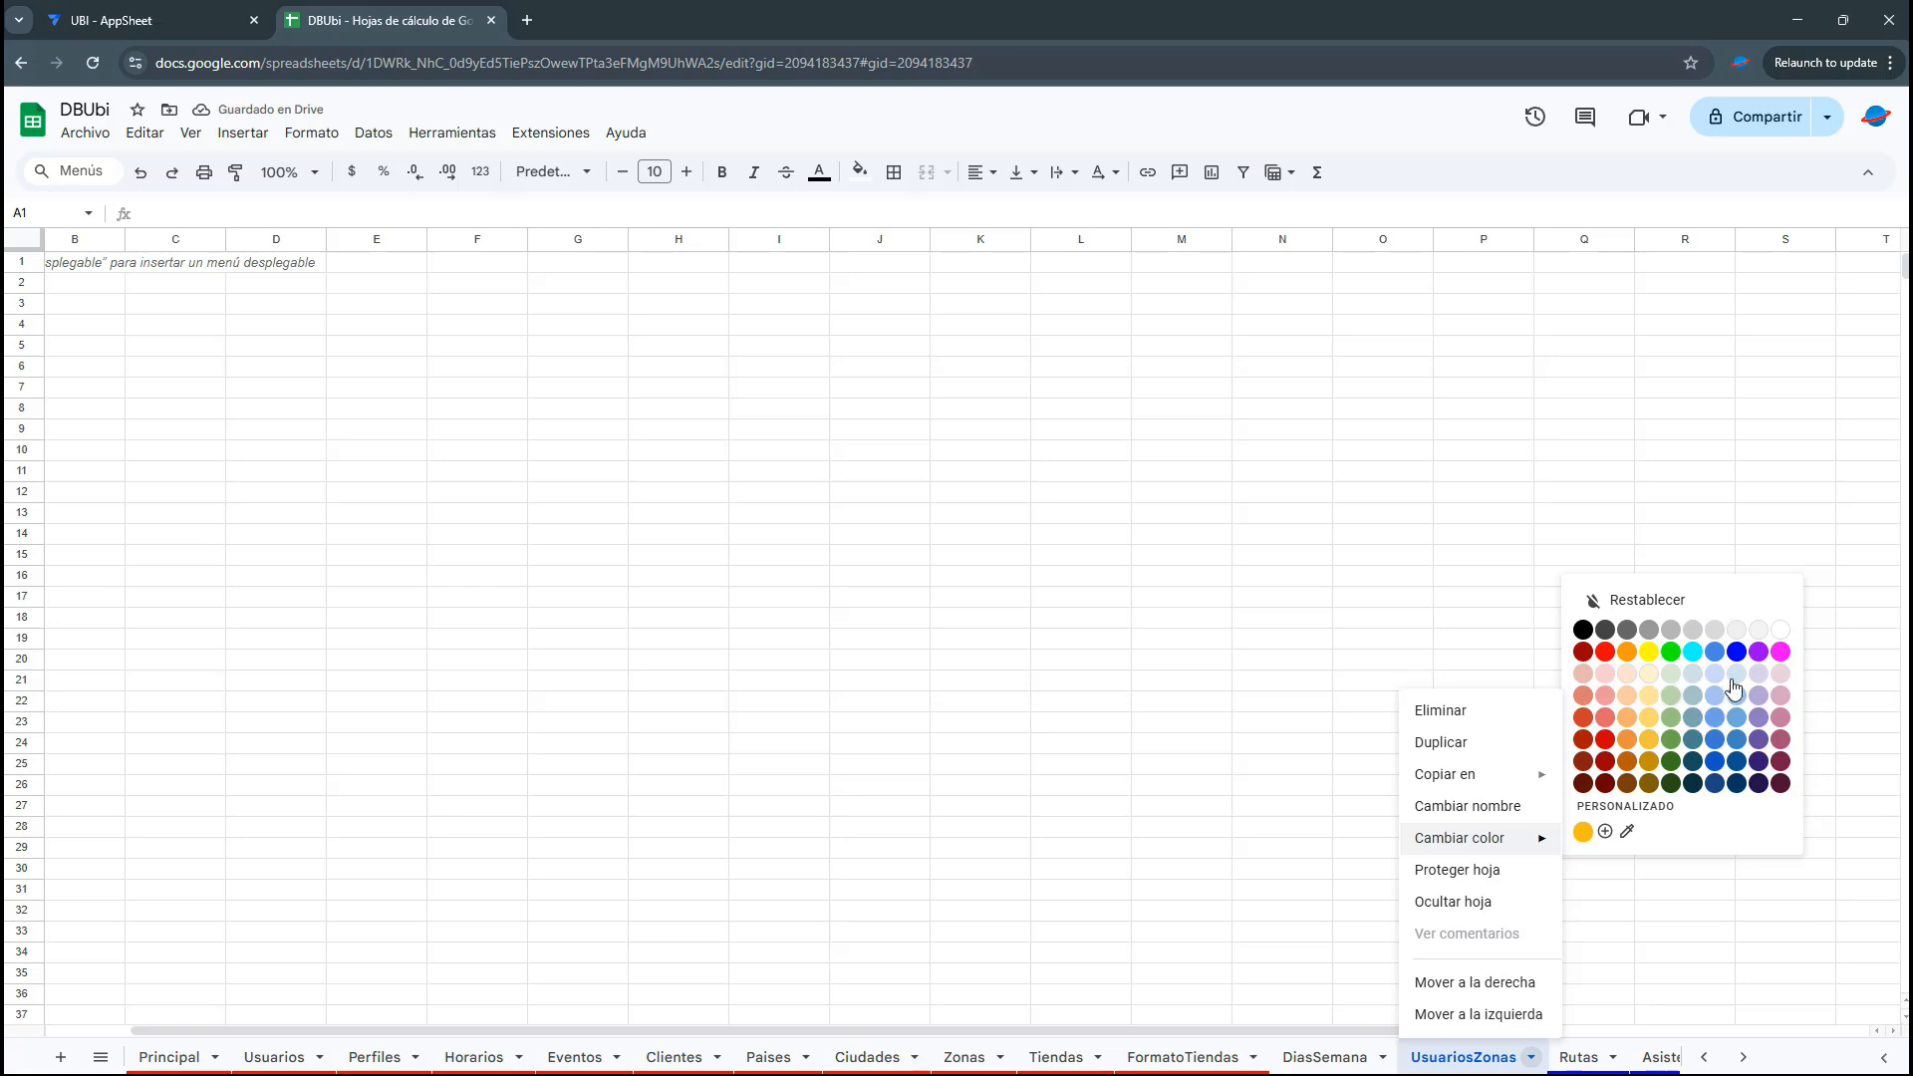
left_click(1737, 652)
left_click(1463, 800)
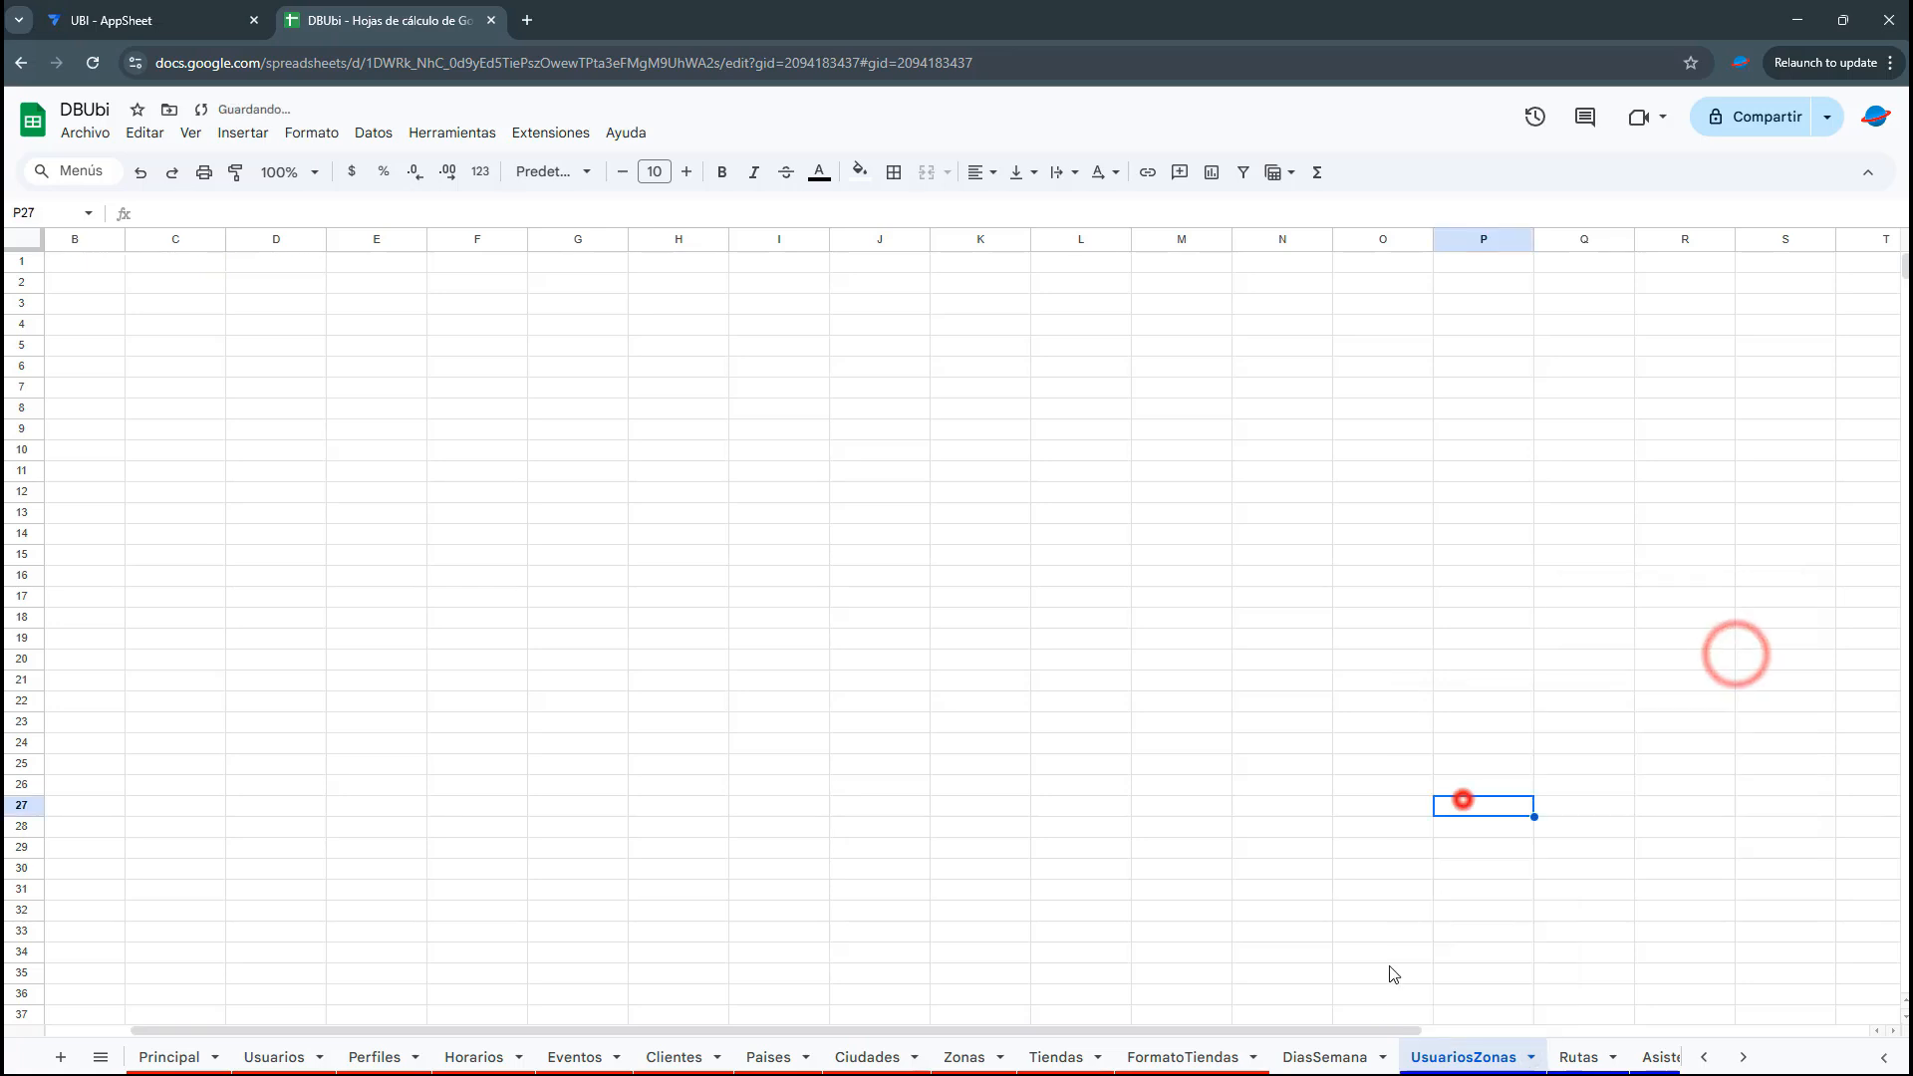
Colour the DiasSemana tab red and return to the UsuariosZonas sheet
left_click(1346, 1061)
right_click(1341, 1058)
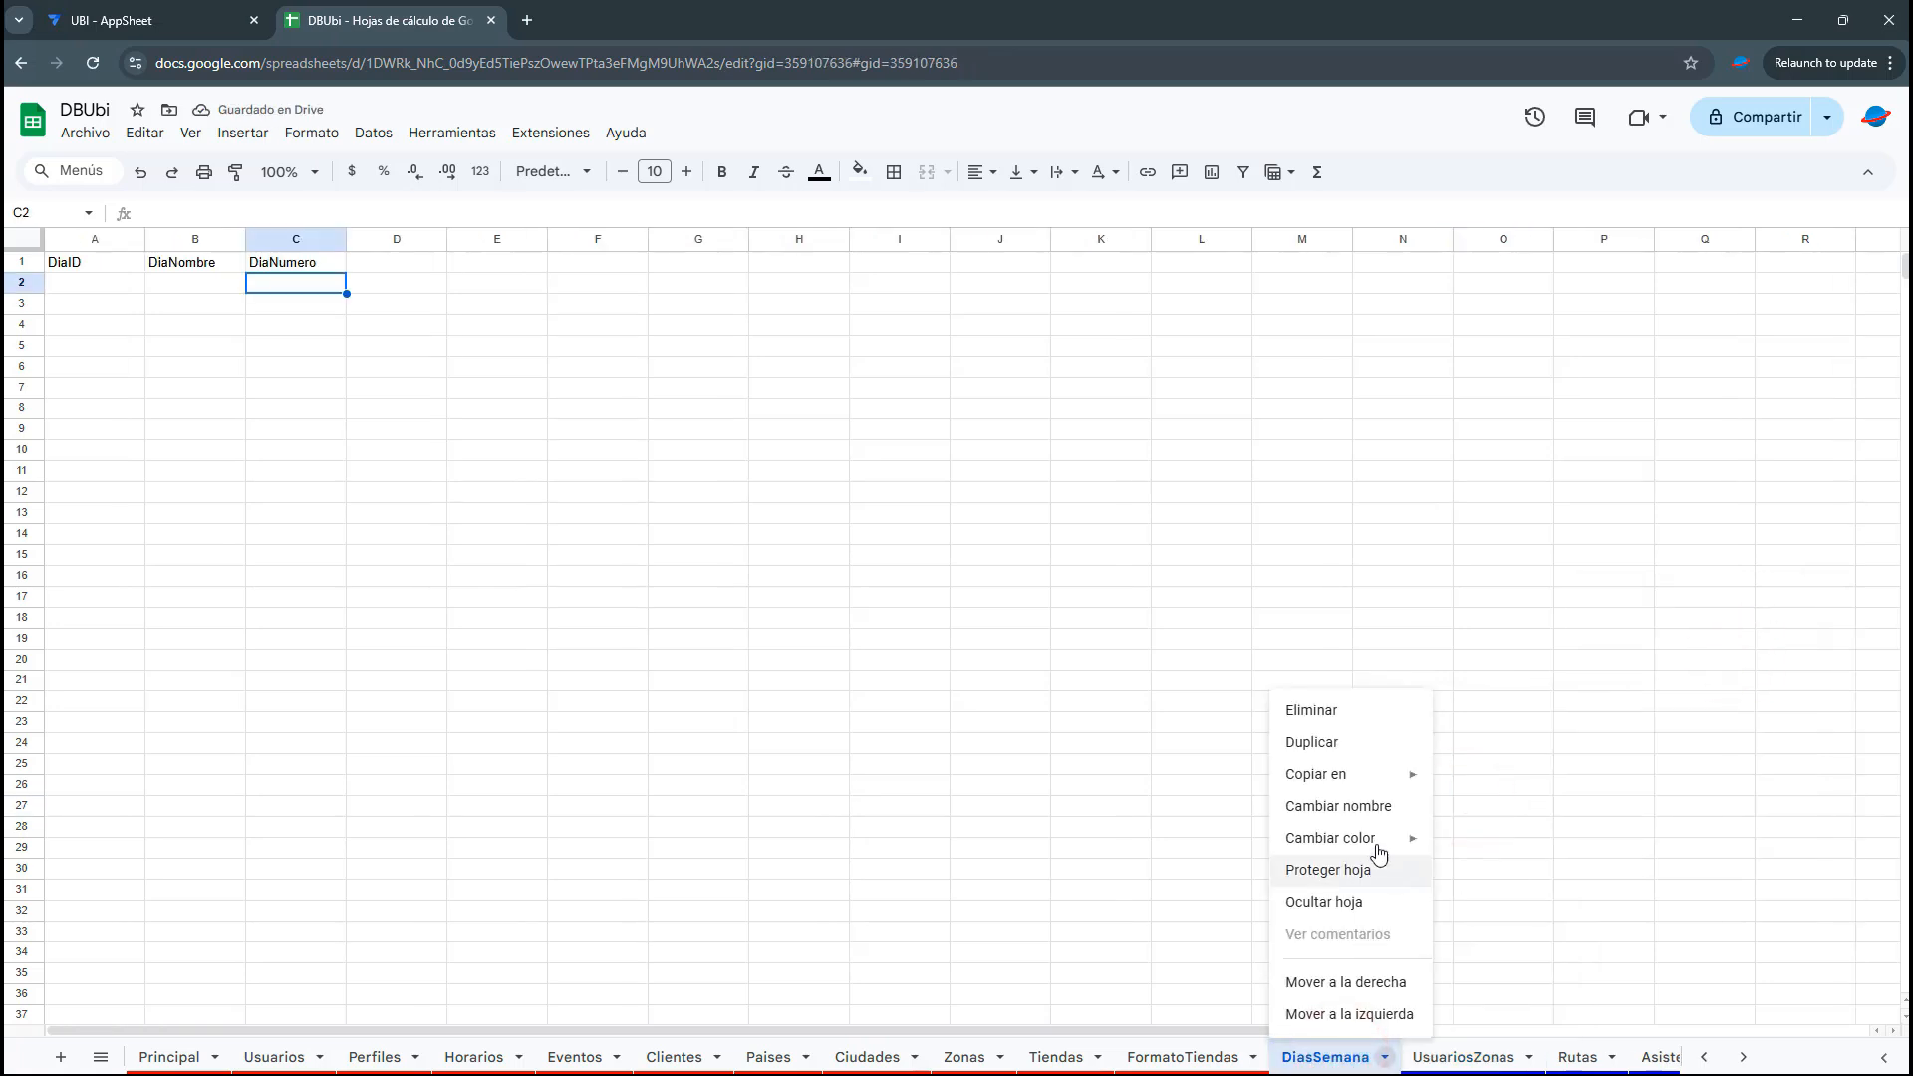
mouse_move(1383, 846)
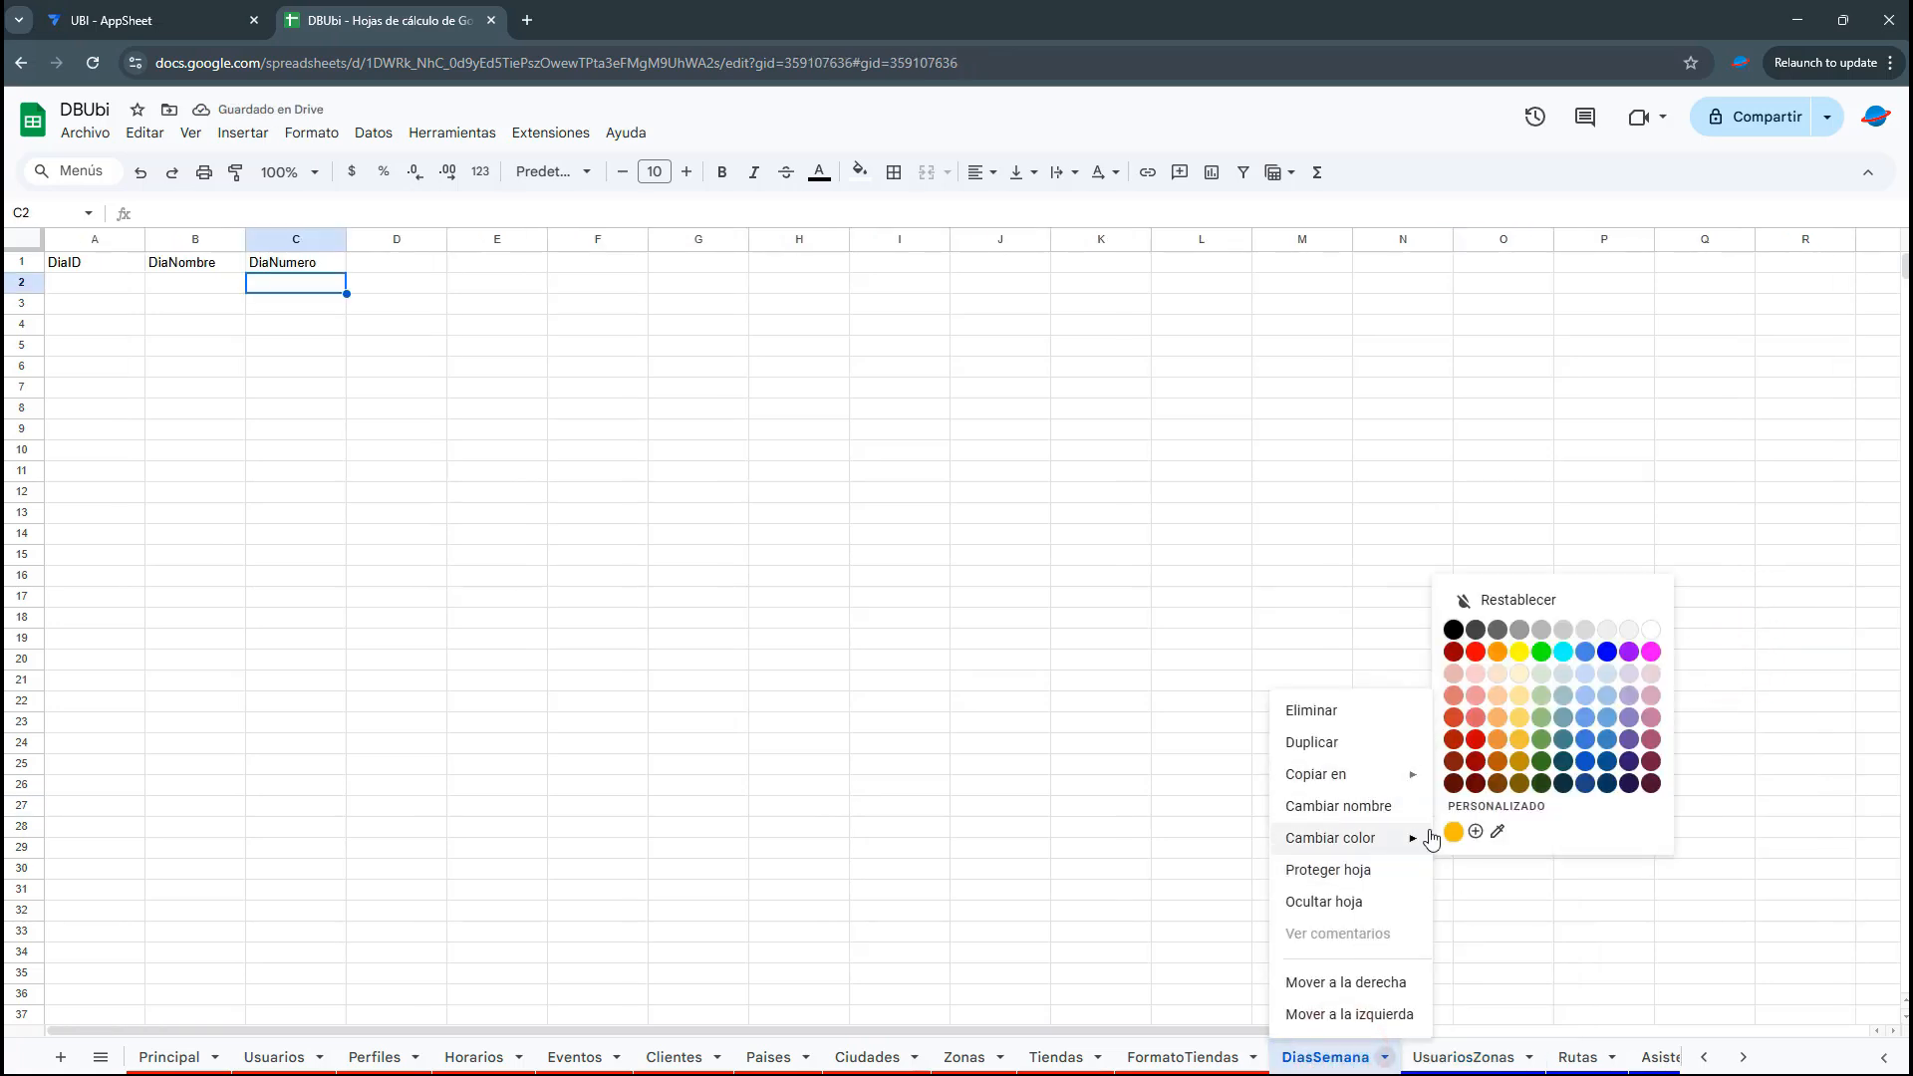
left_click(1476, 654)
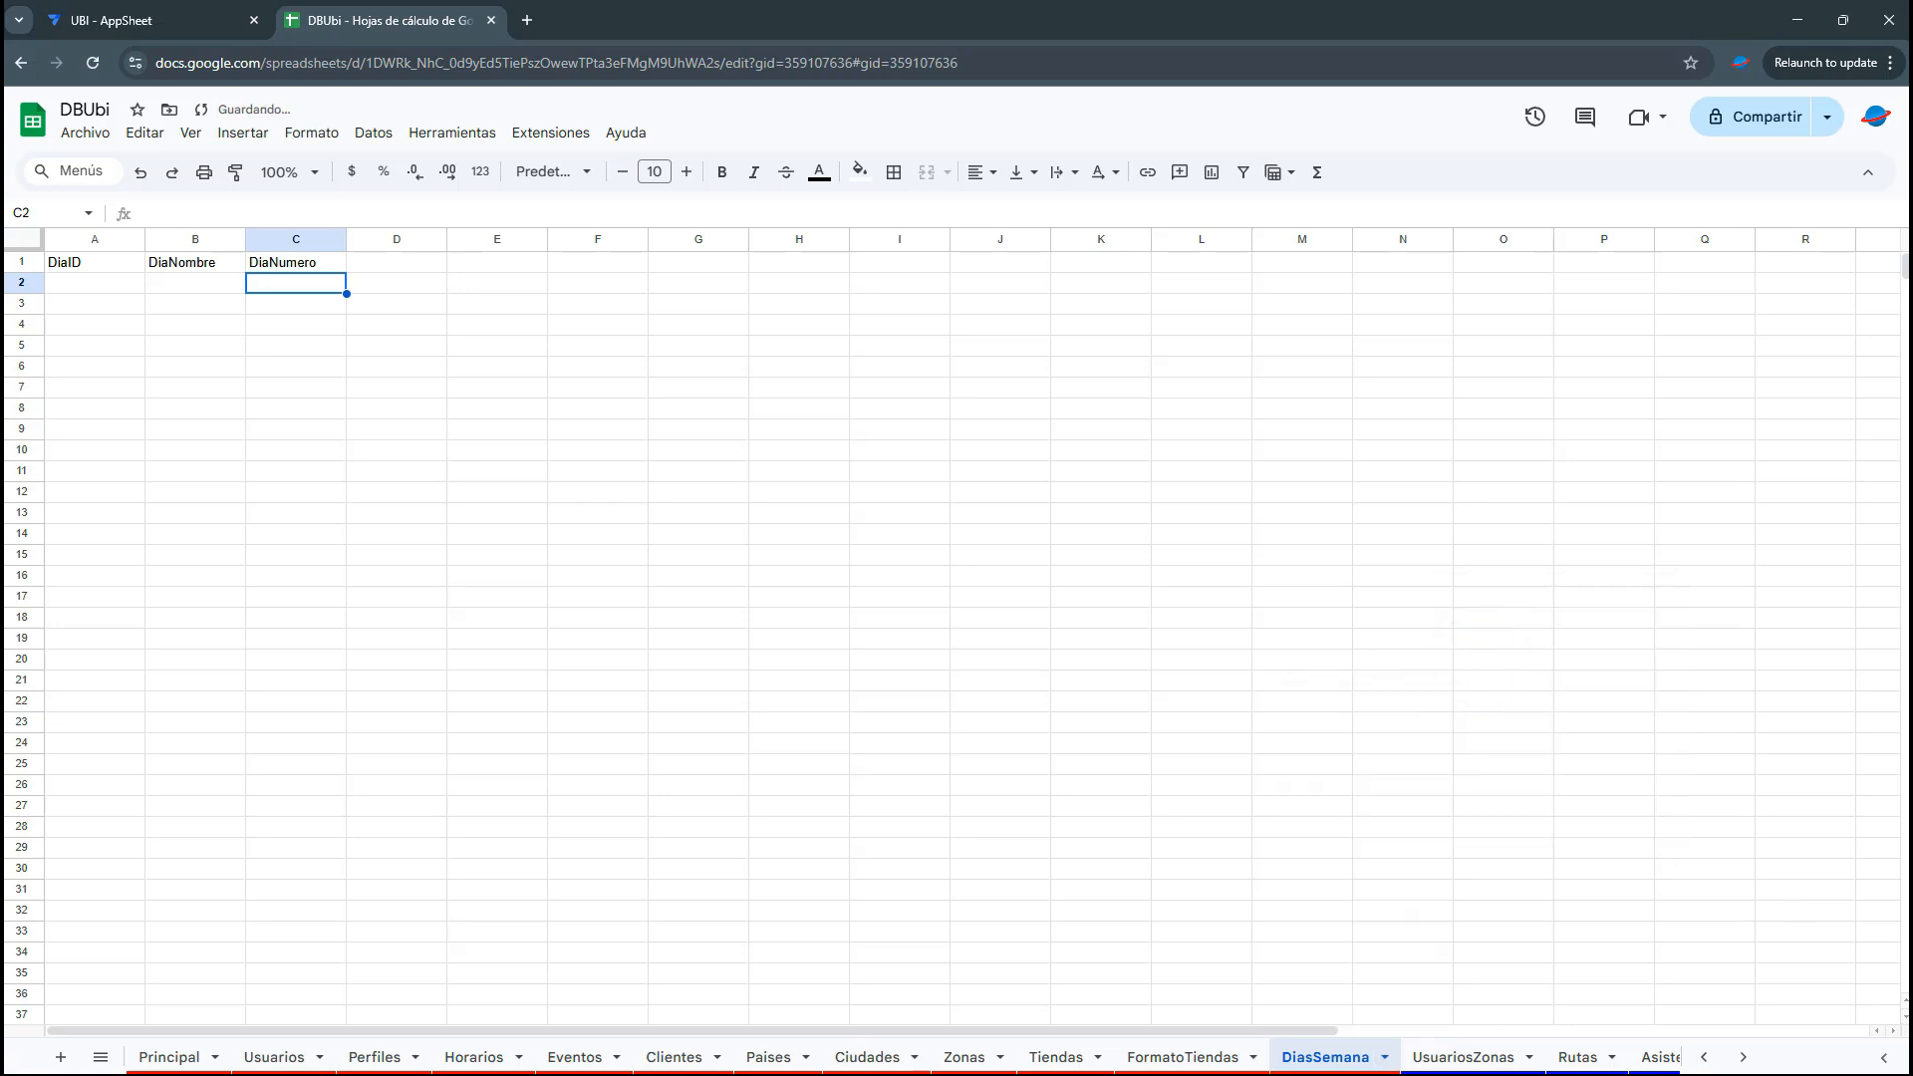
left_click(1582, 951)
left_click(1476, 1058)
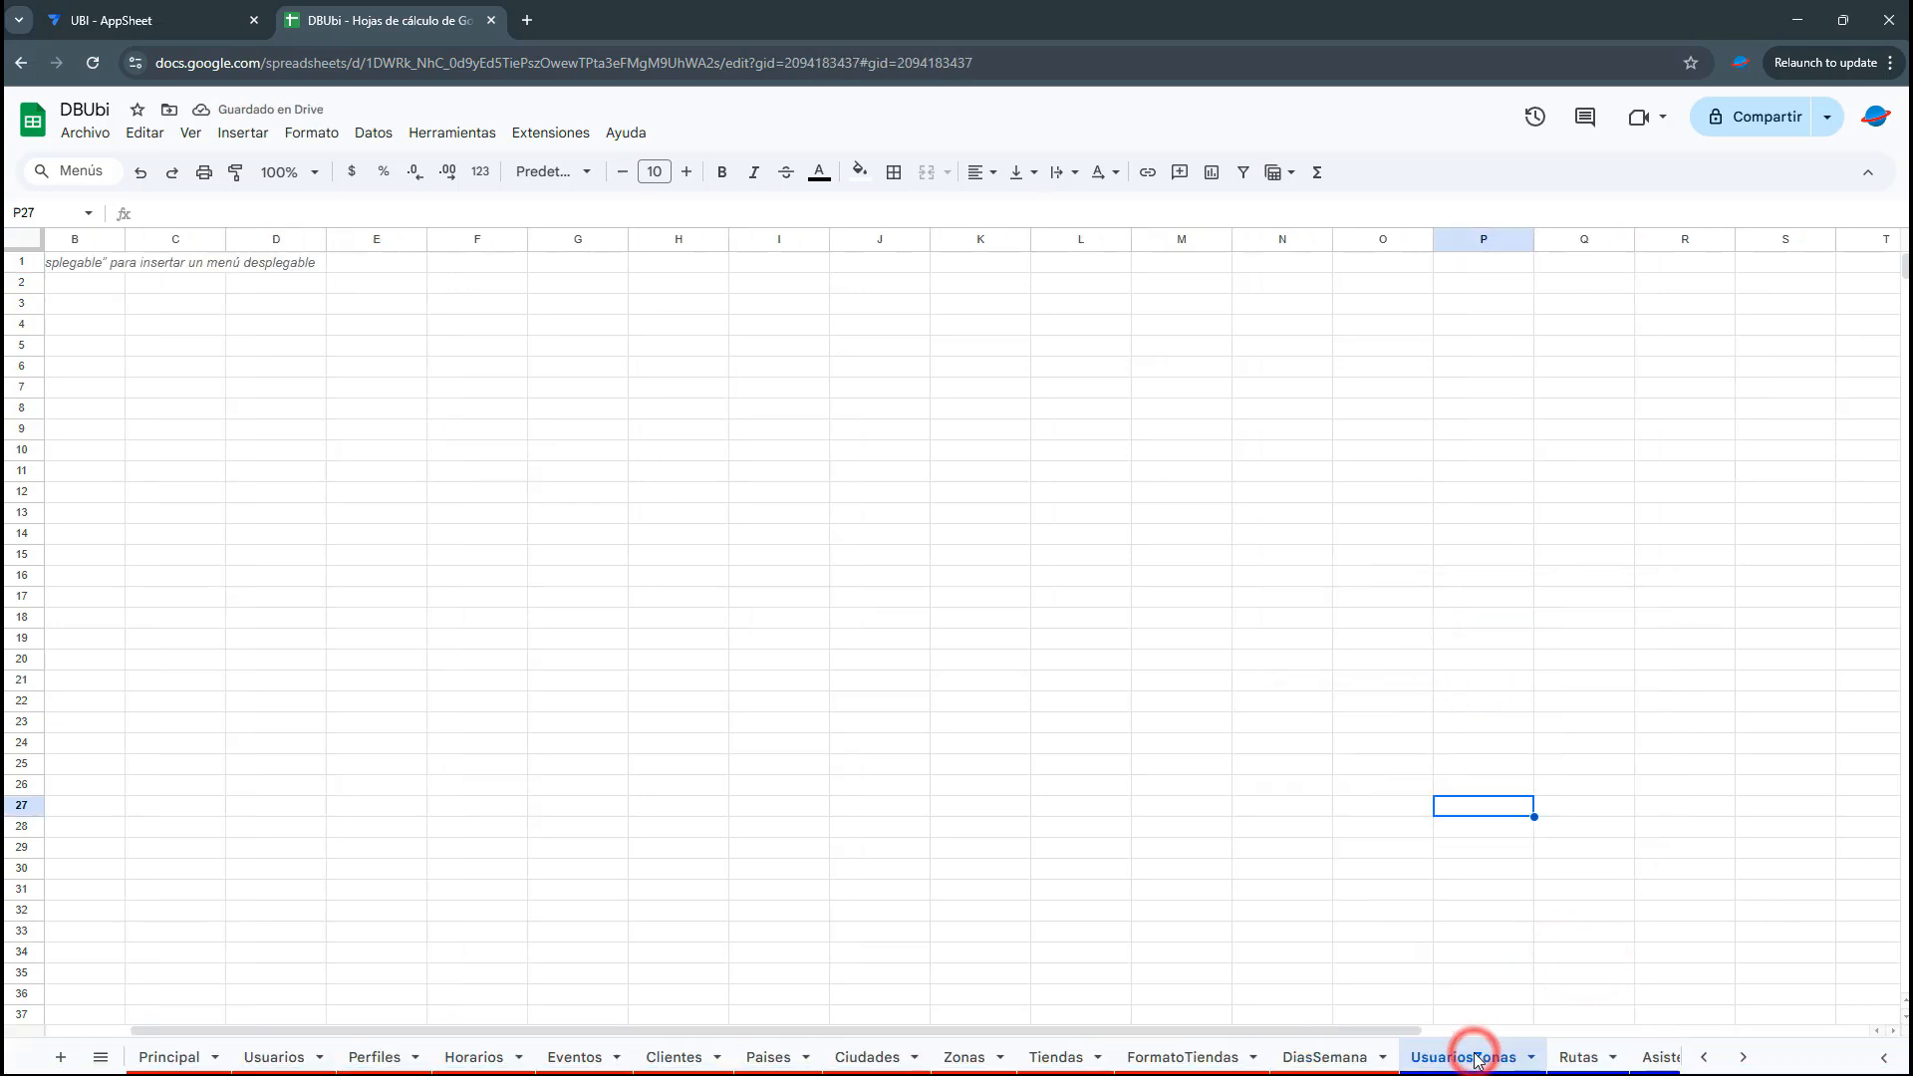
Enter UZID in A1, then UsuarioID, ZonaID and DiaSemana across B1:D1
left_click(1532, 803)
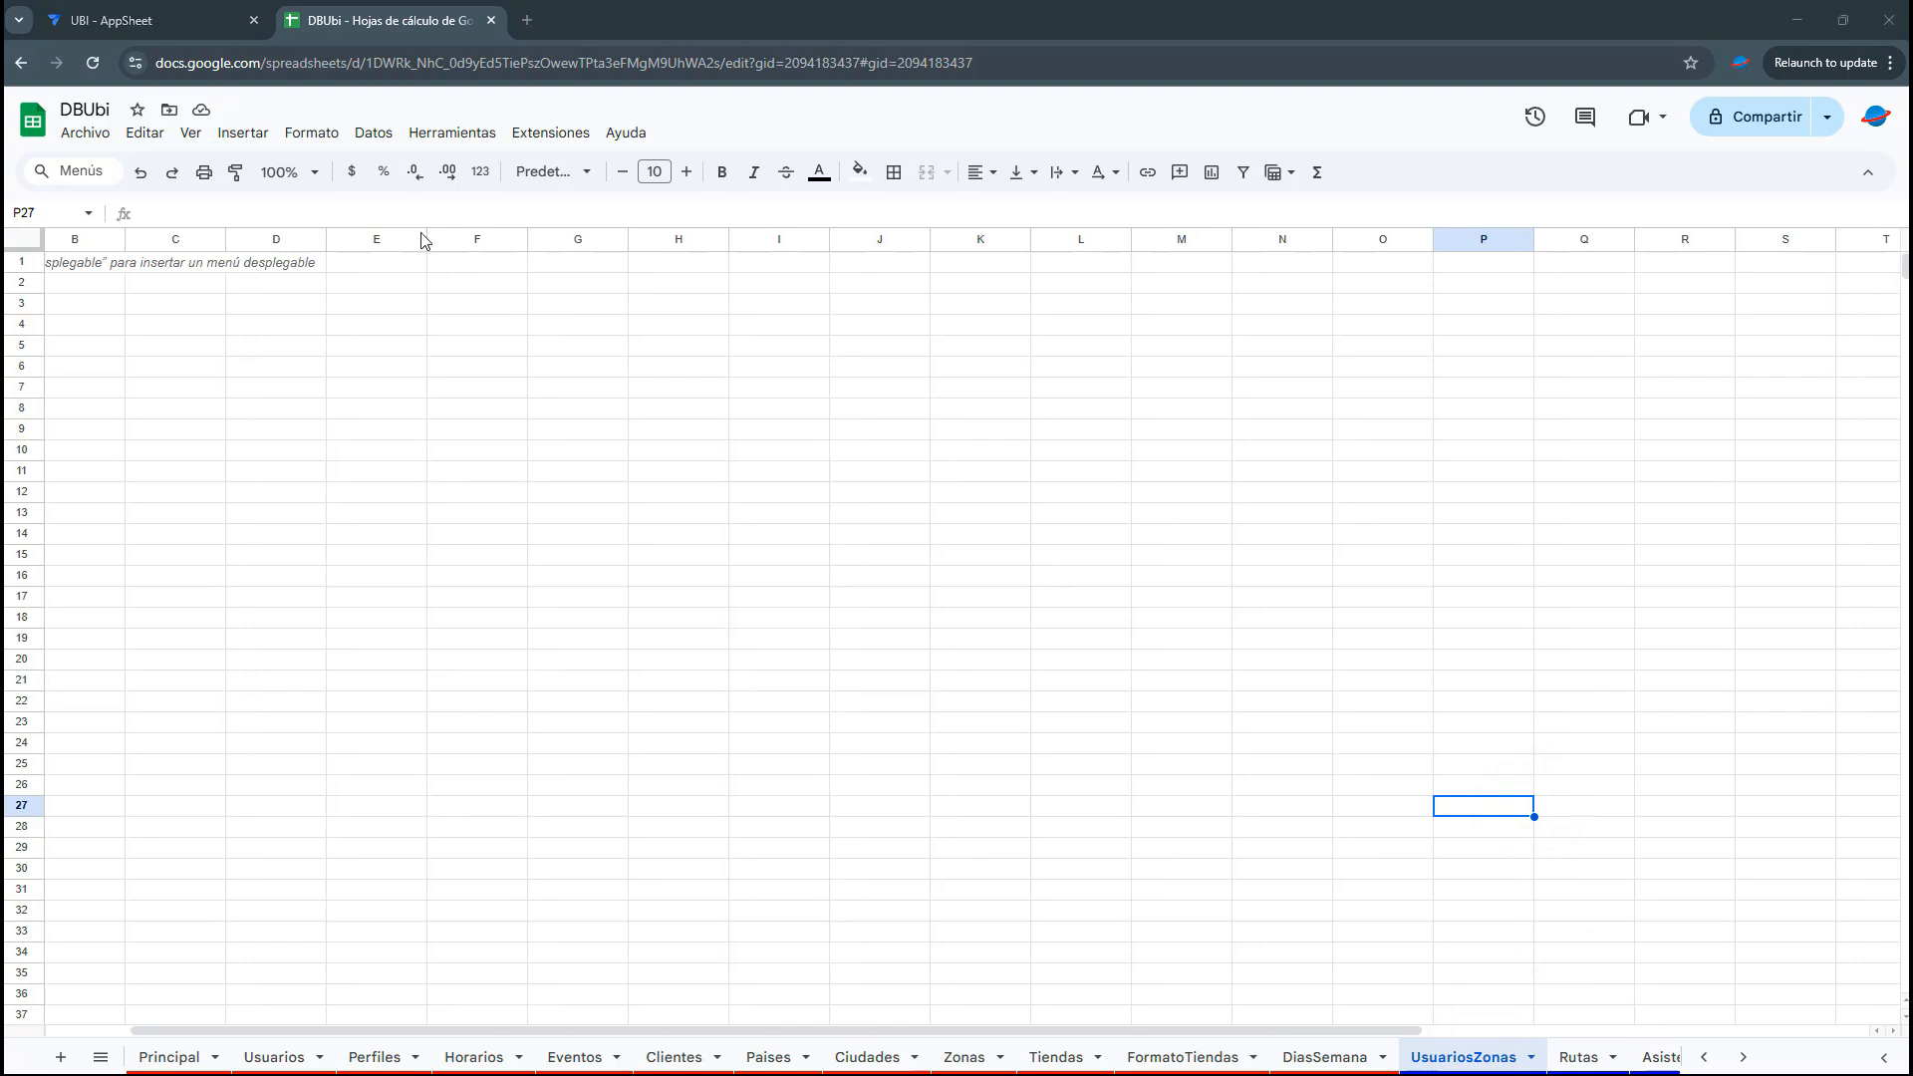
left_click(70, 266)
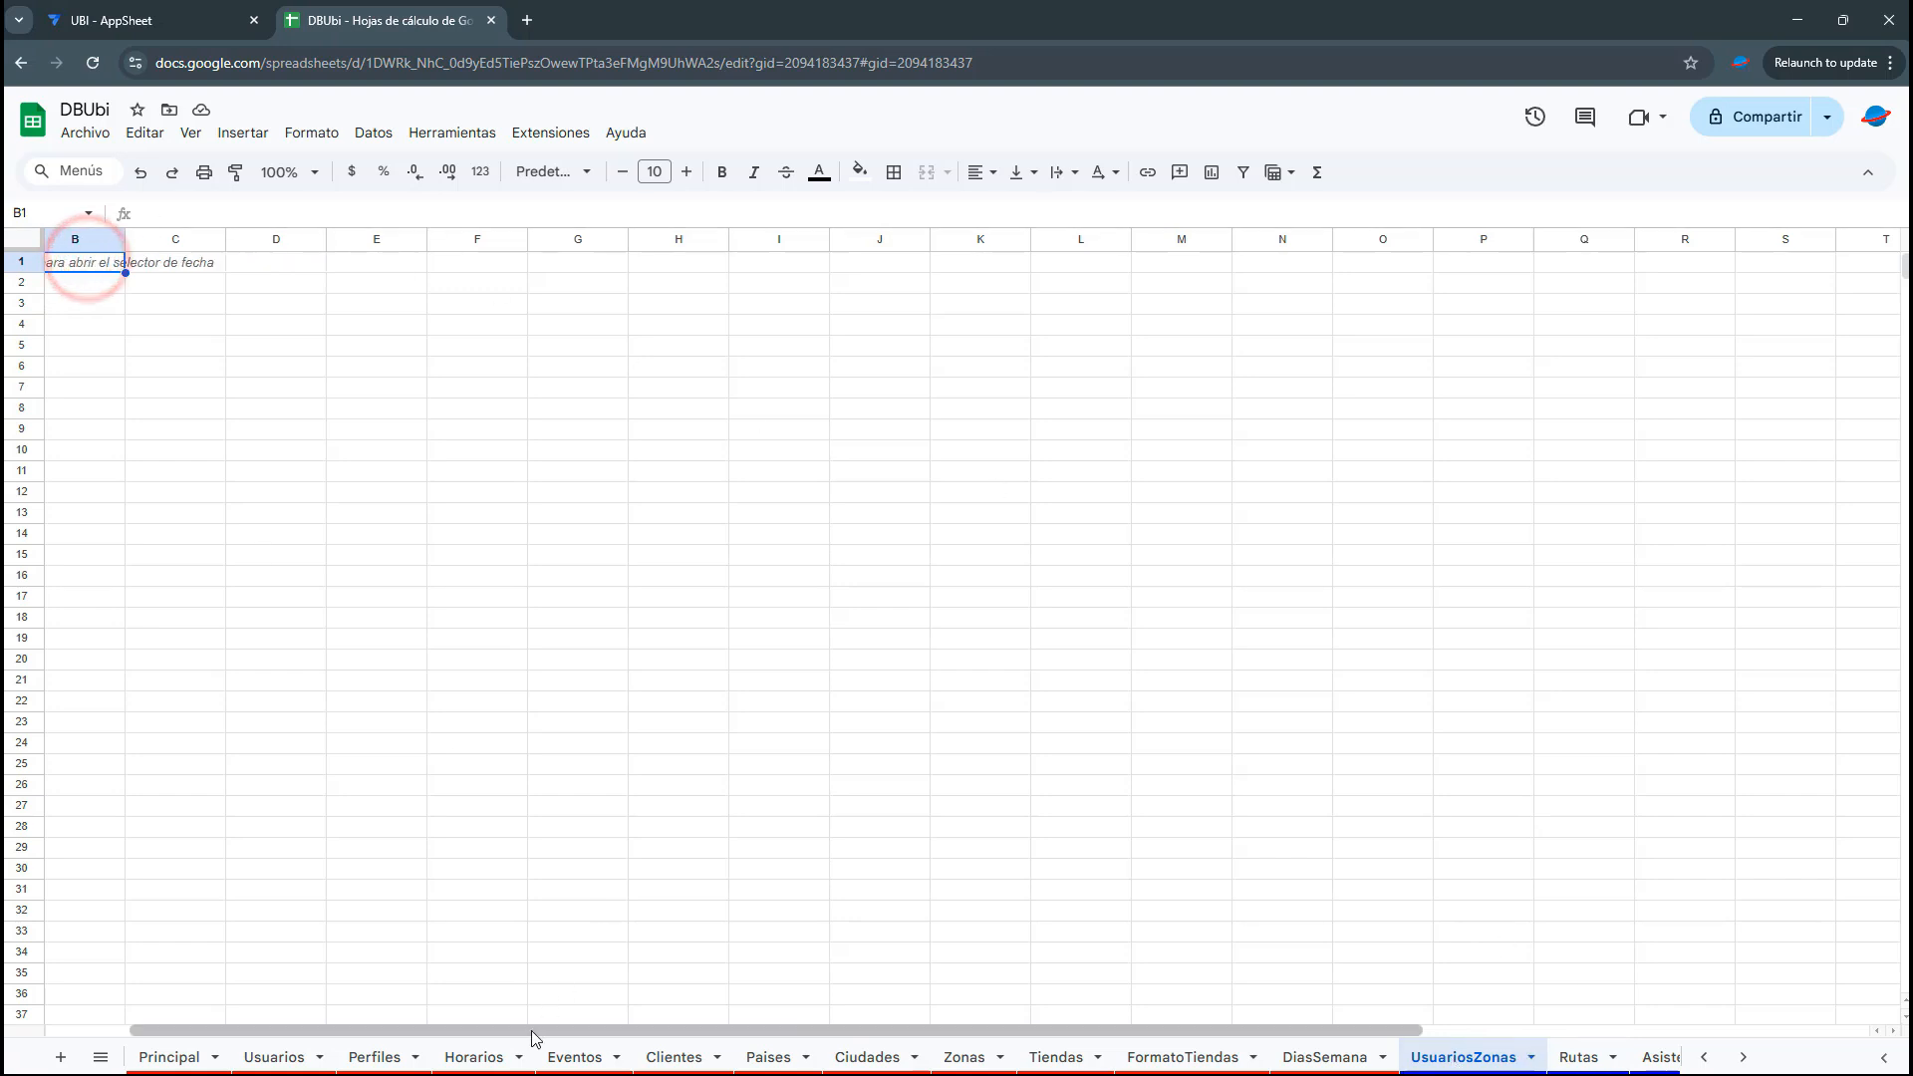
left_click_drag(529, 1032, 439, 1029)
left_click(77, 259)
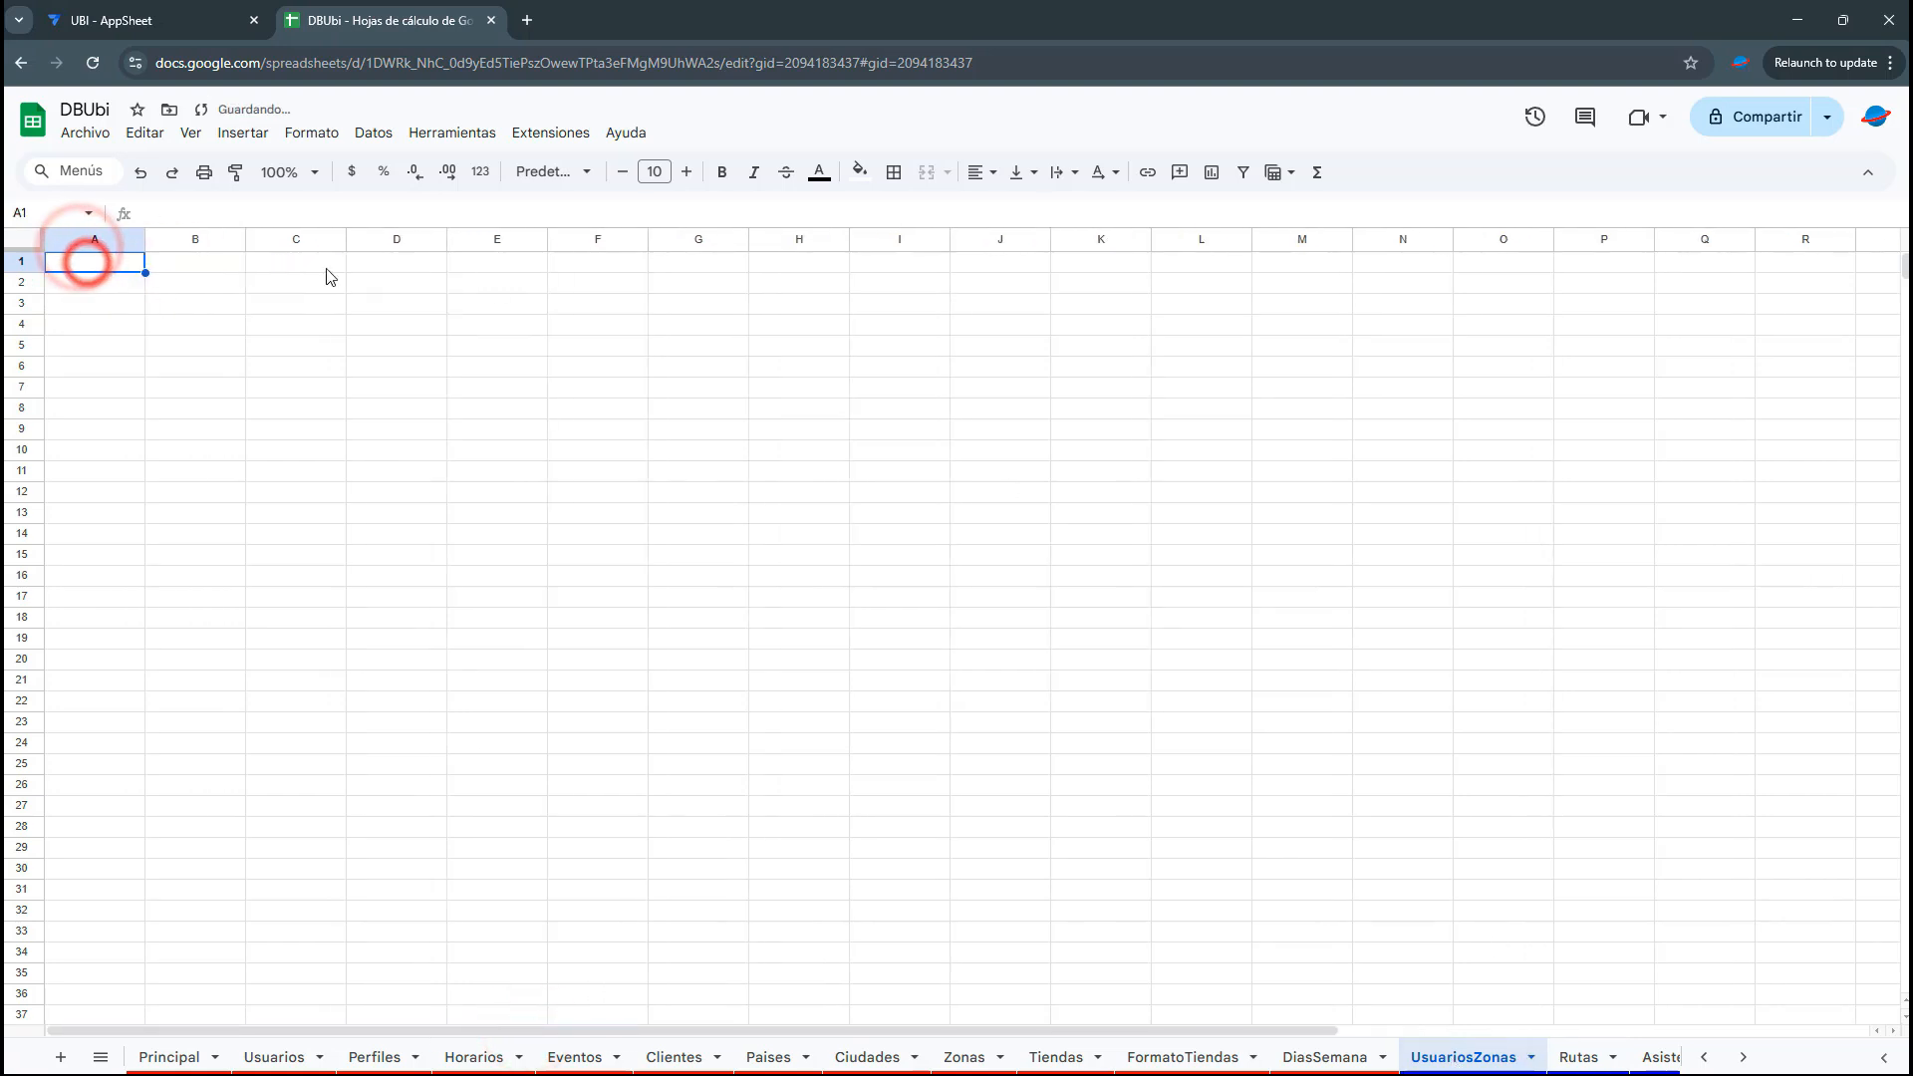
type("UZ")
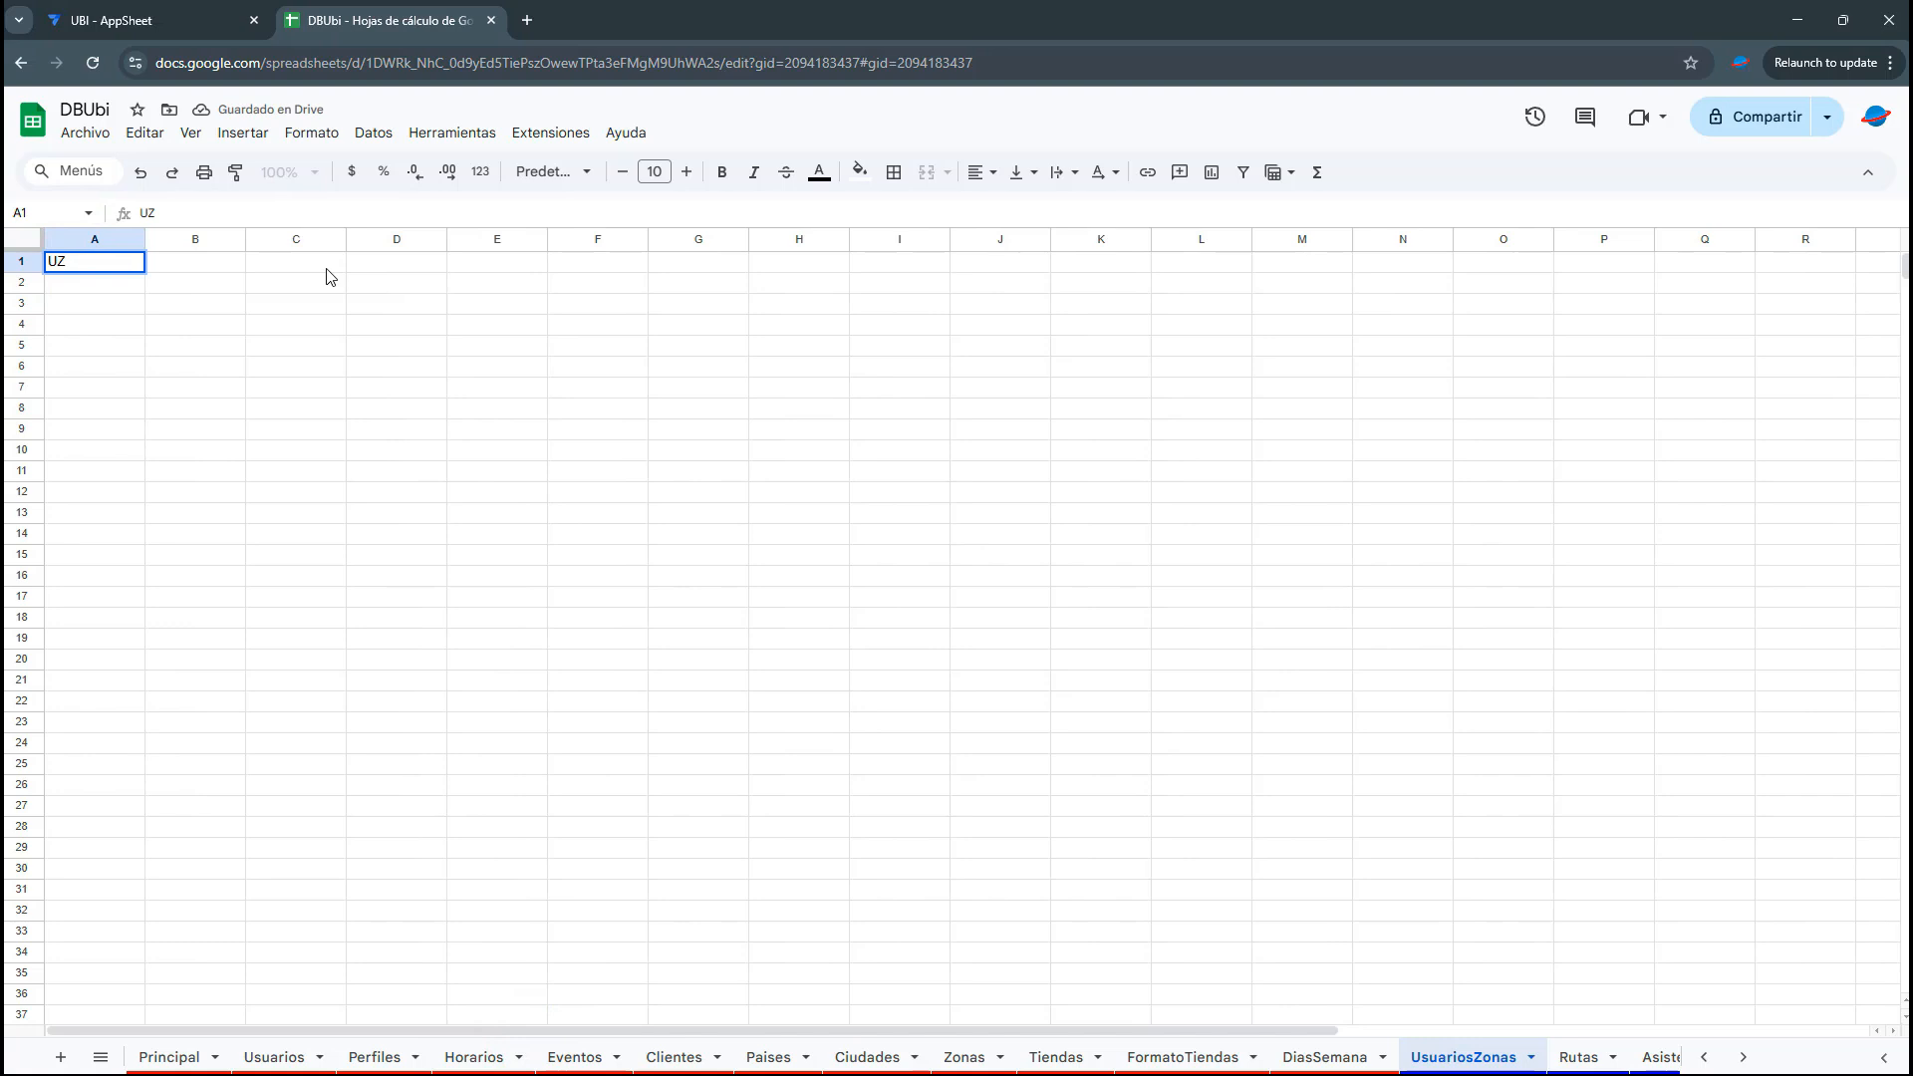
type("ID")
key("Return")
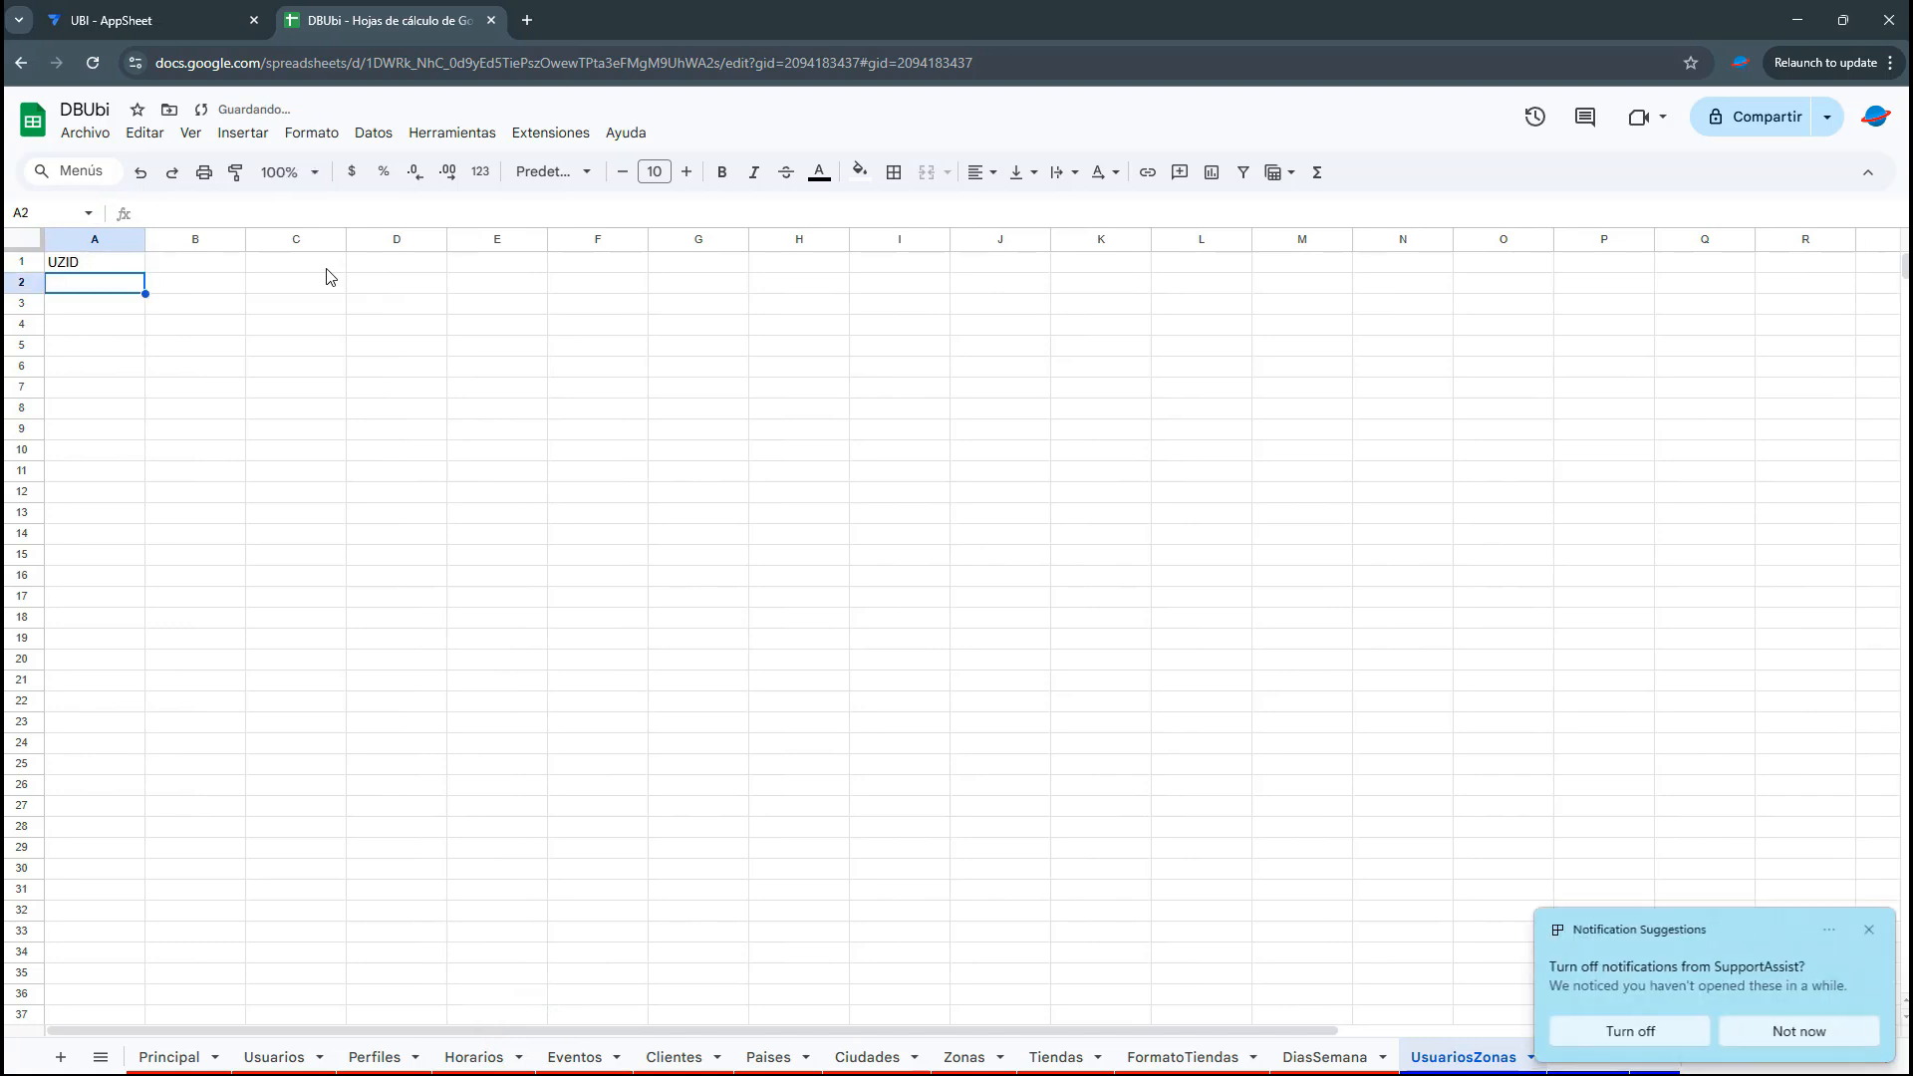
left_click(175, 262)
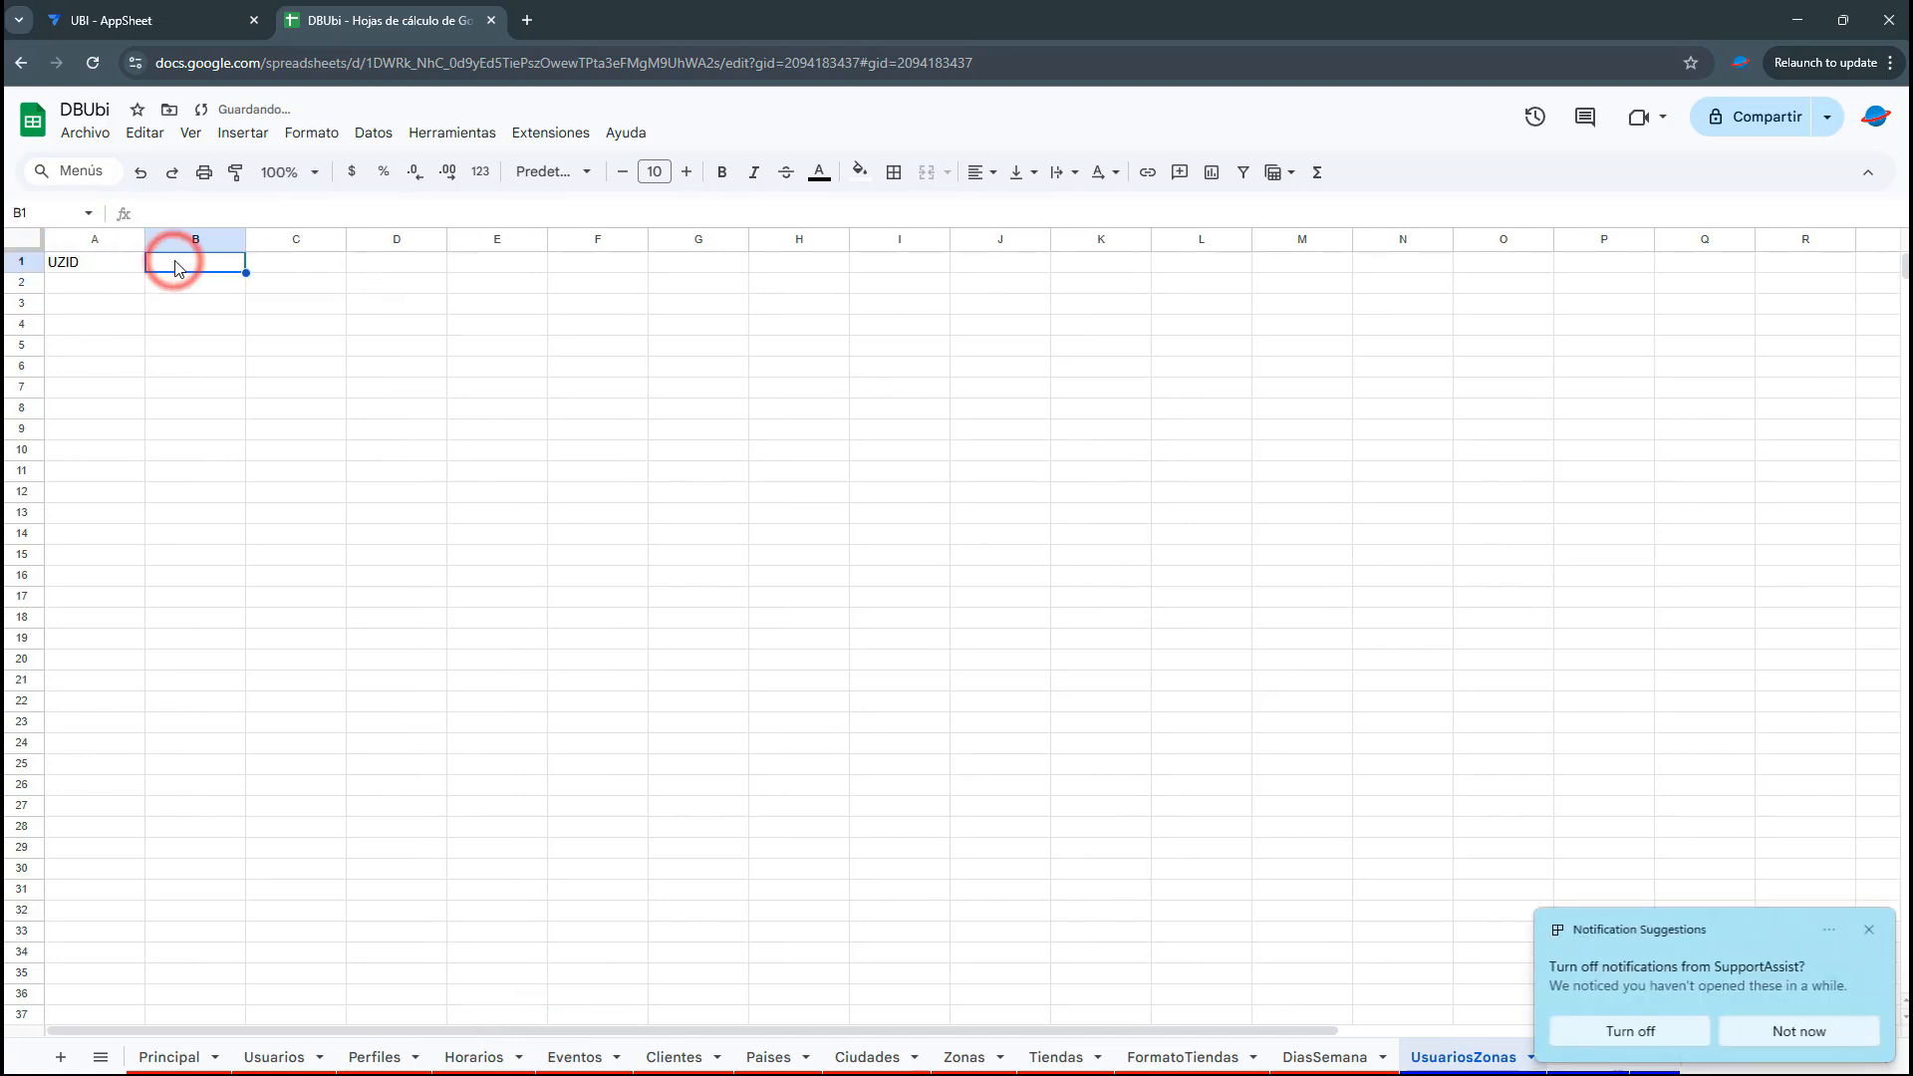
type("UsuarioIUD")
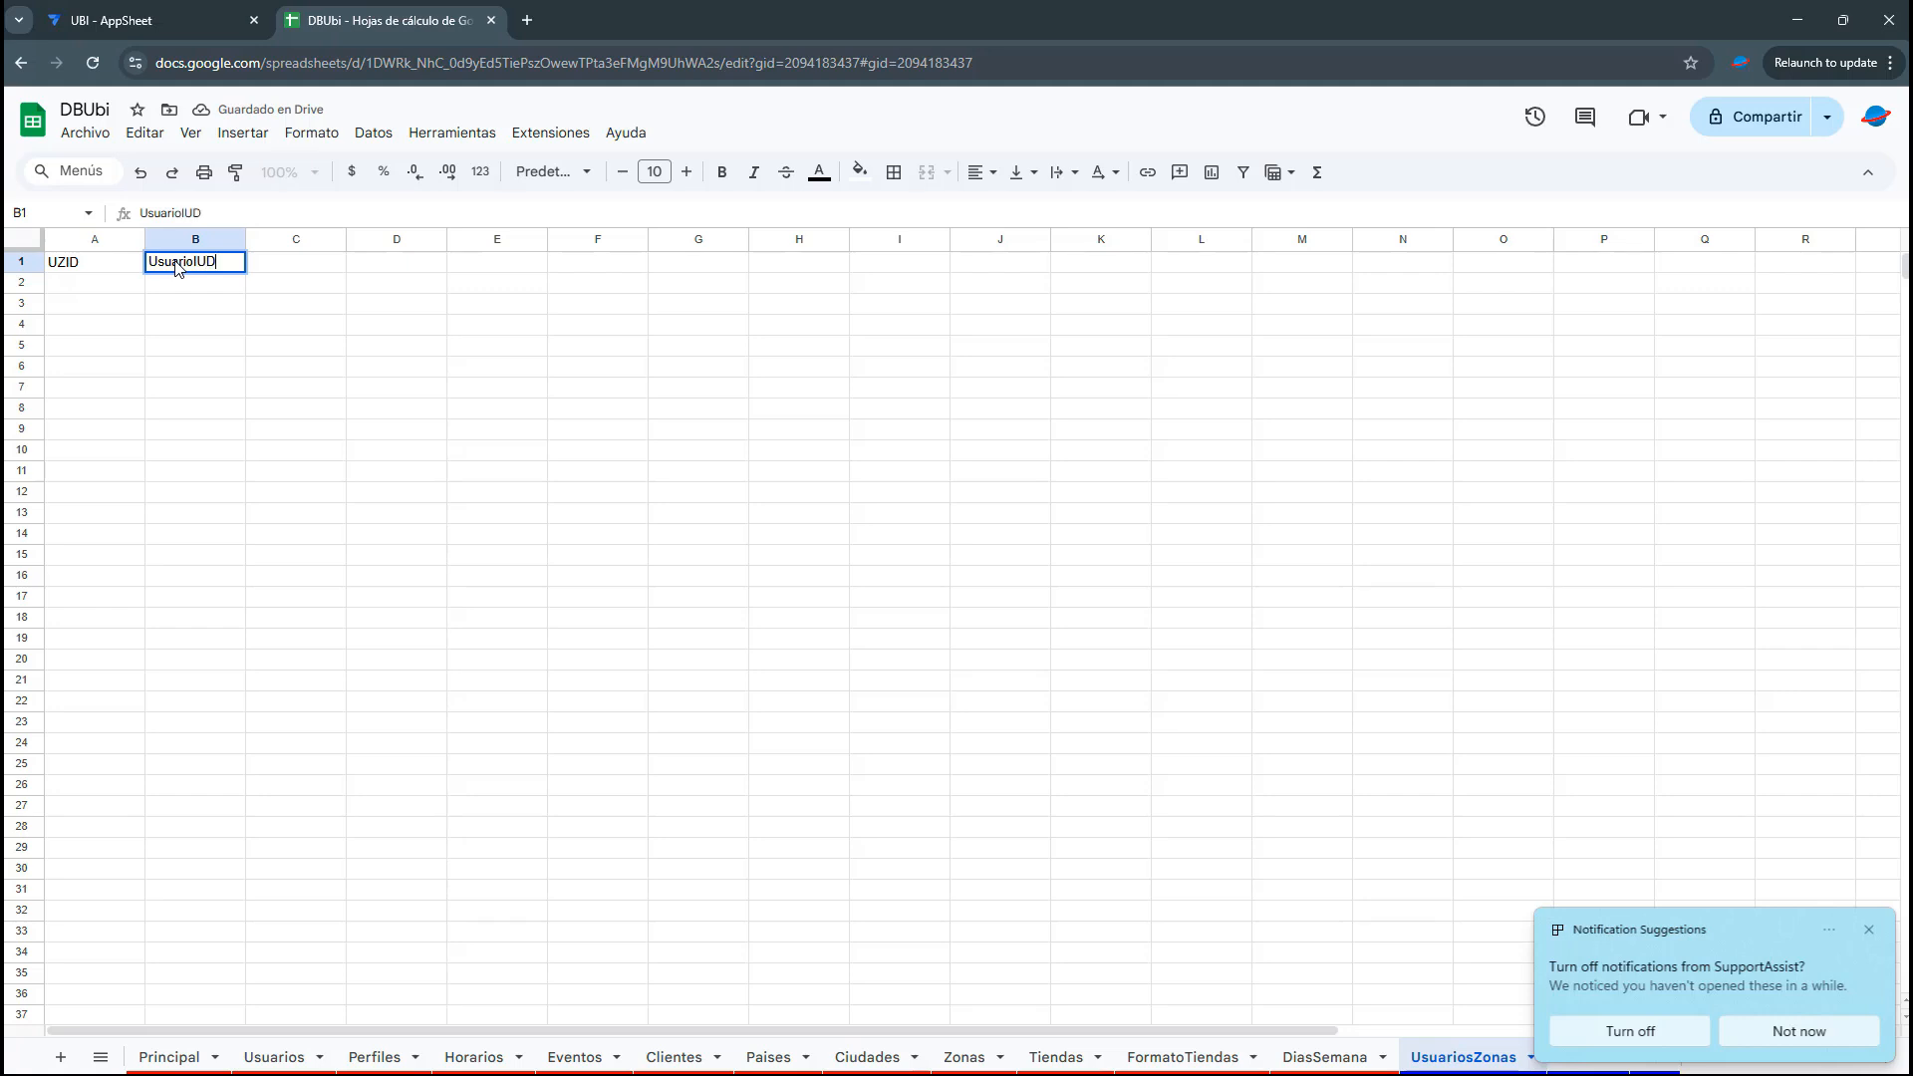
type("D")
key("Tab")
type("ZonaID")
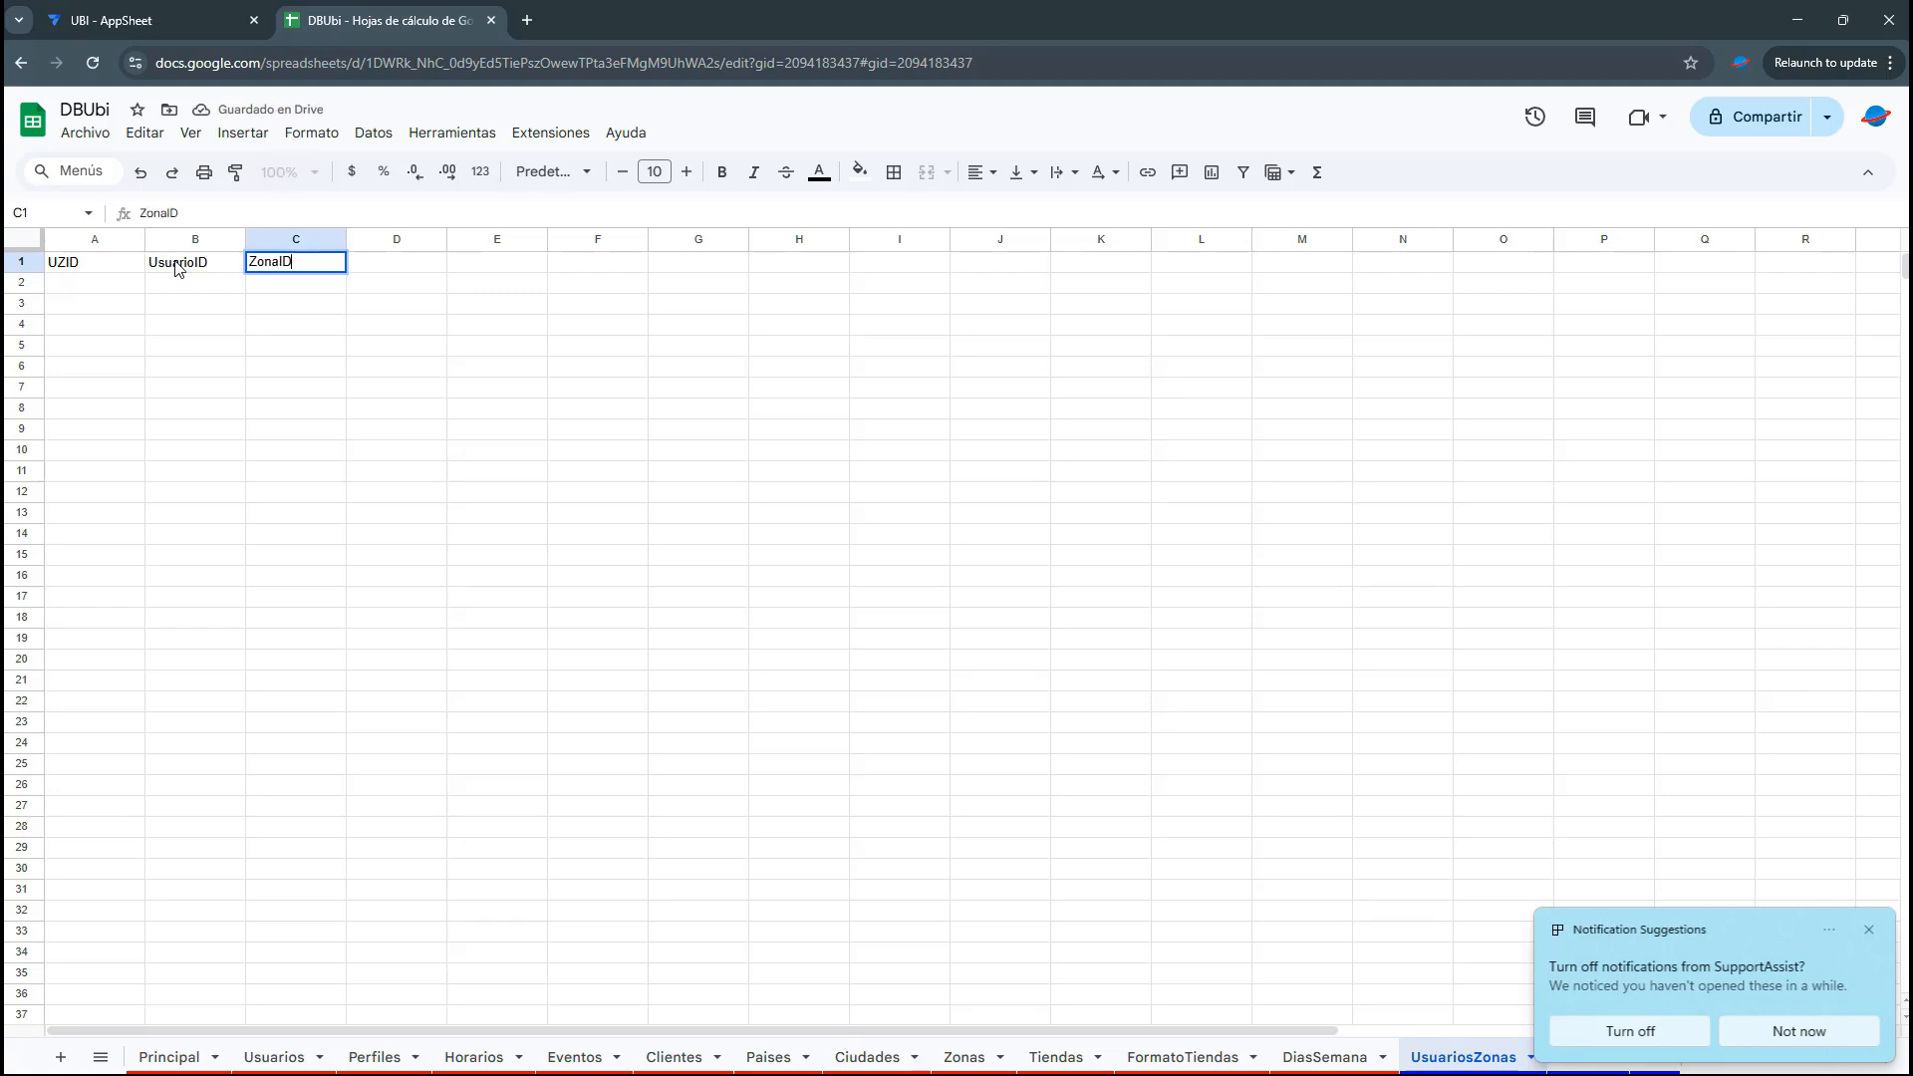
key("Tab")
type("Dia")
type("Szea")
type("mana")
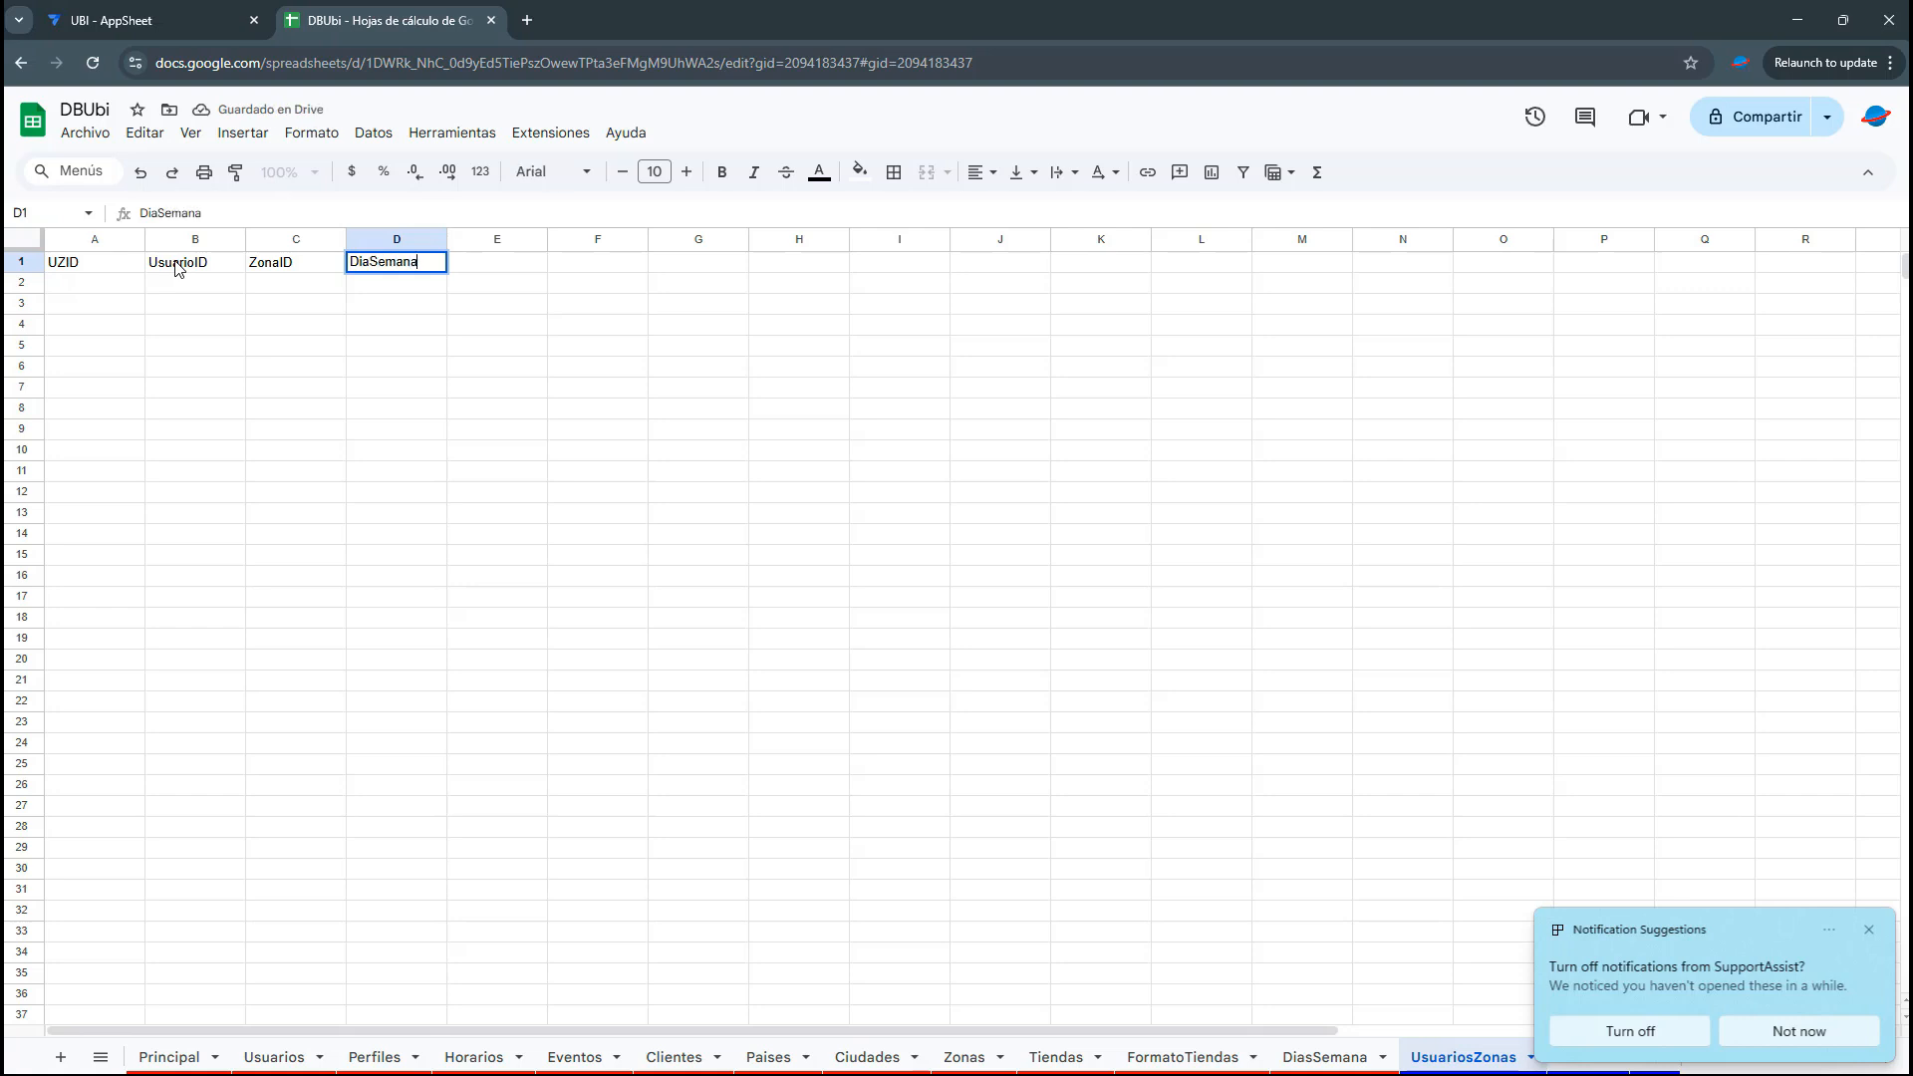
key("Return")
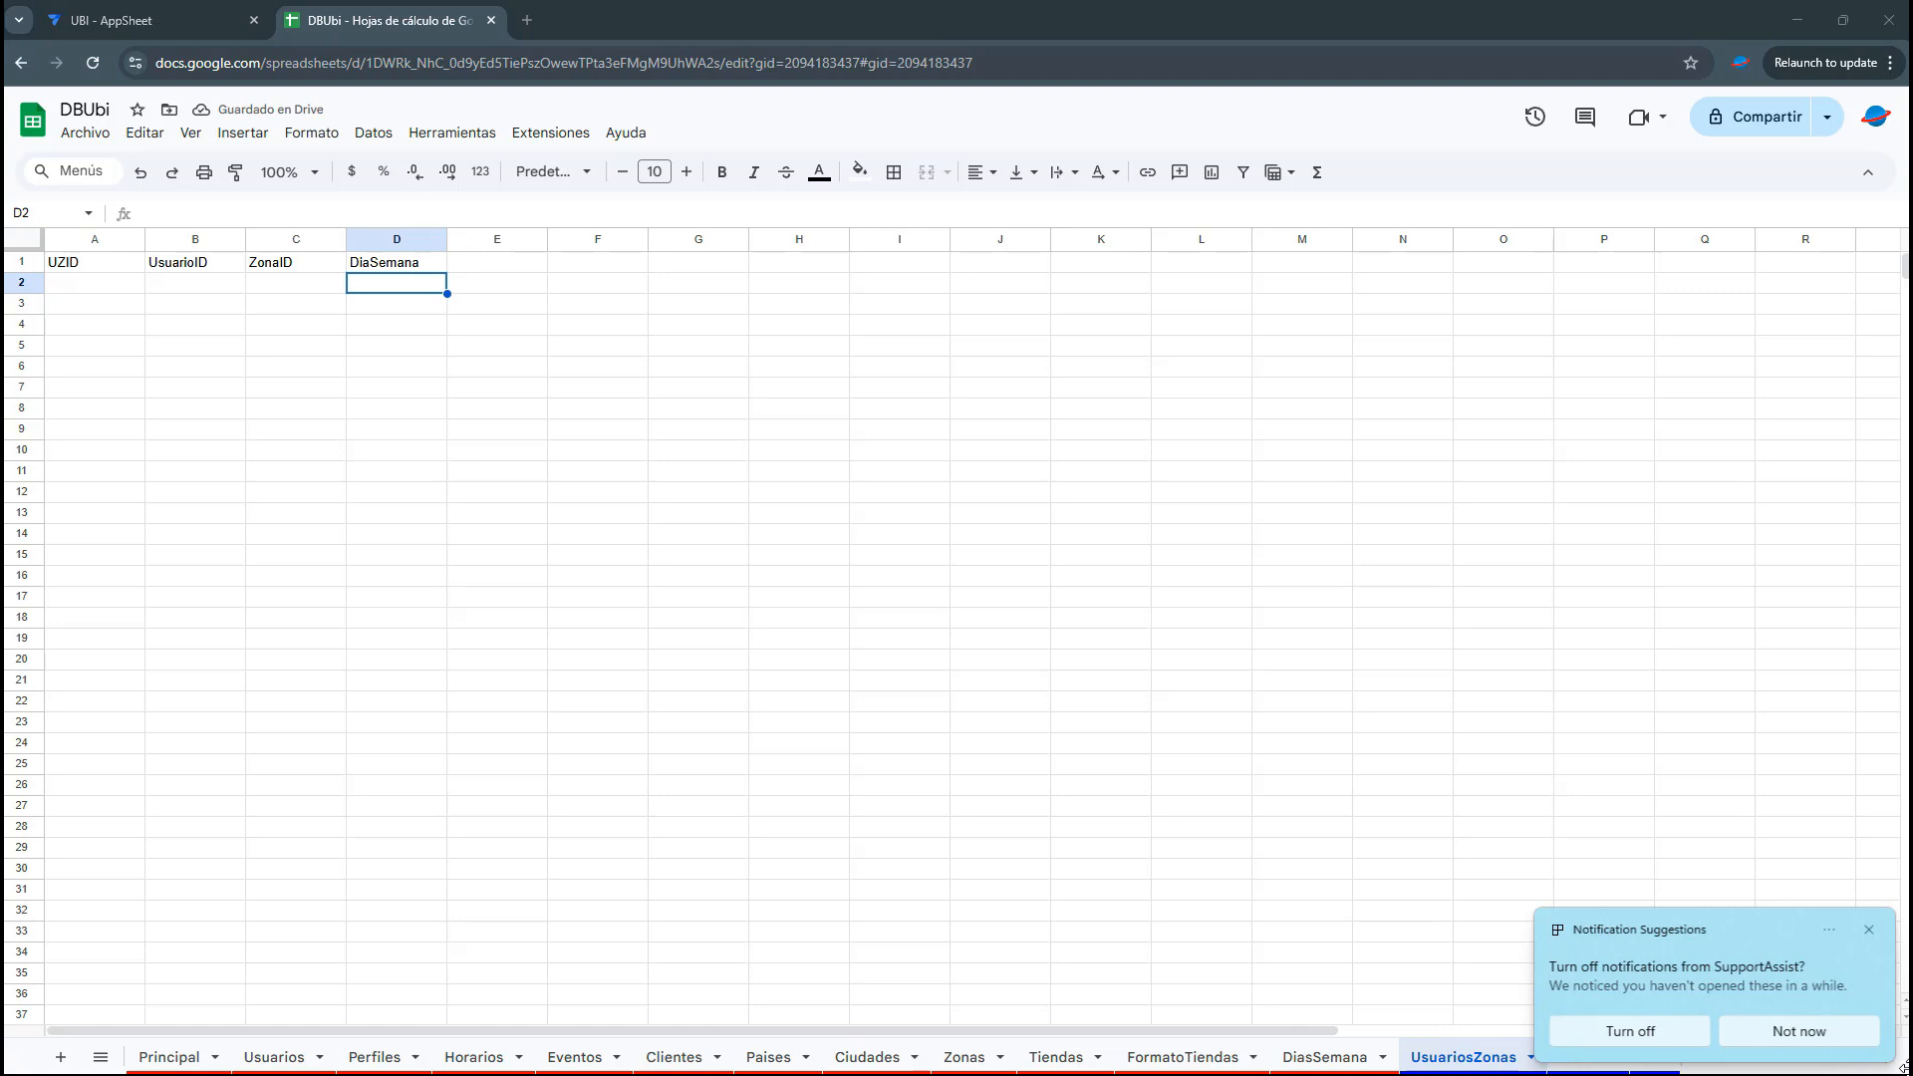
left_click(1868, 928)
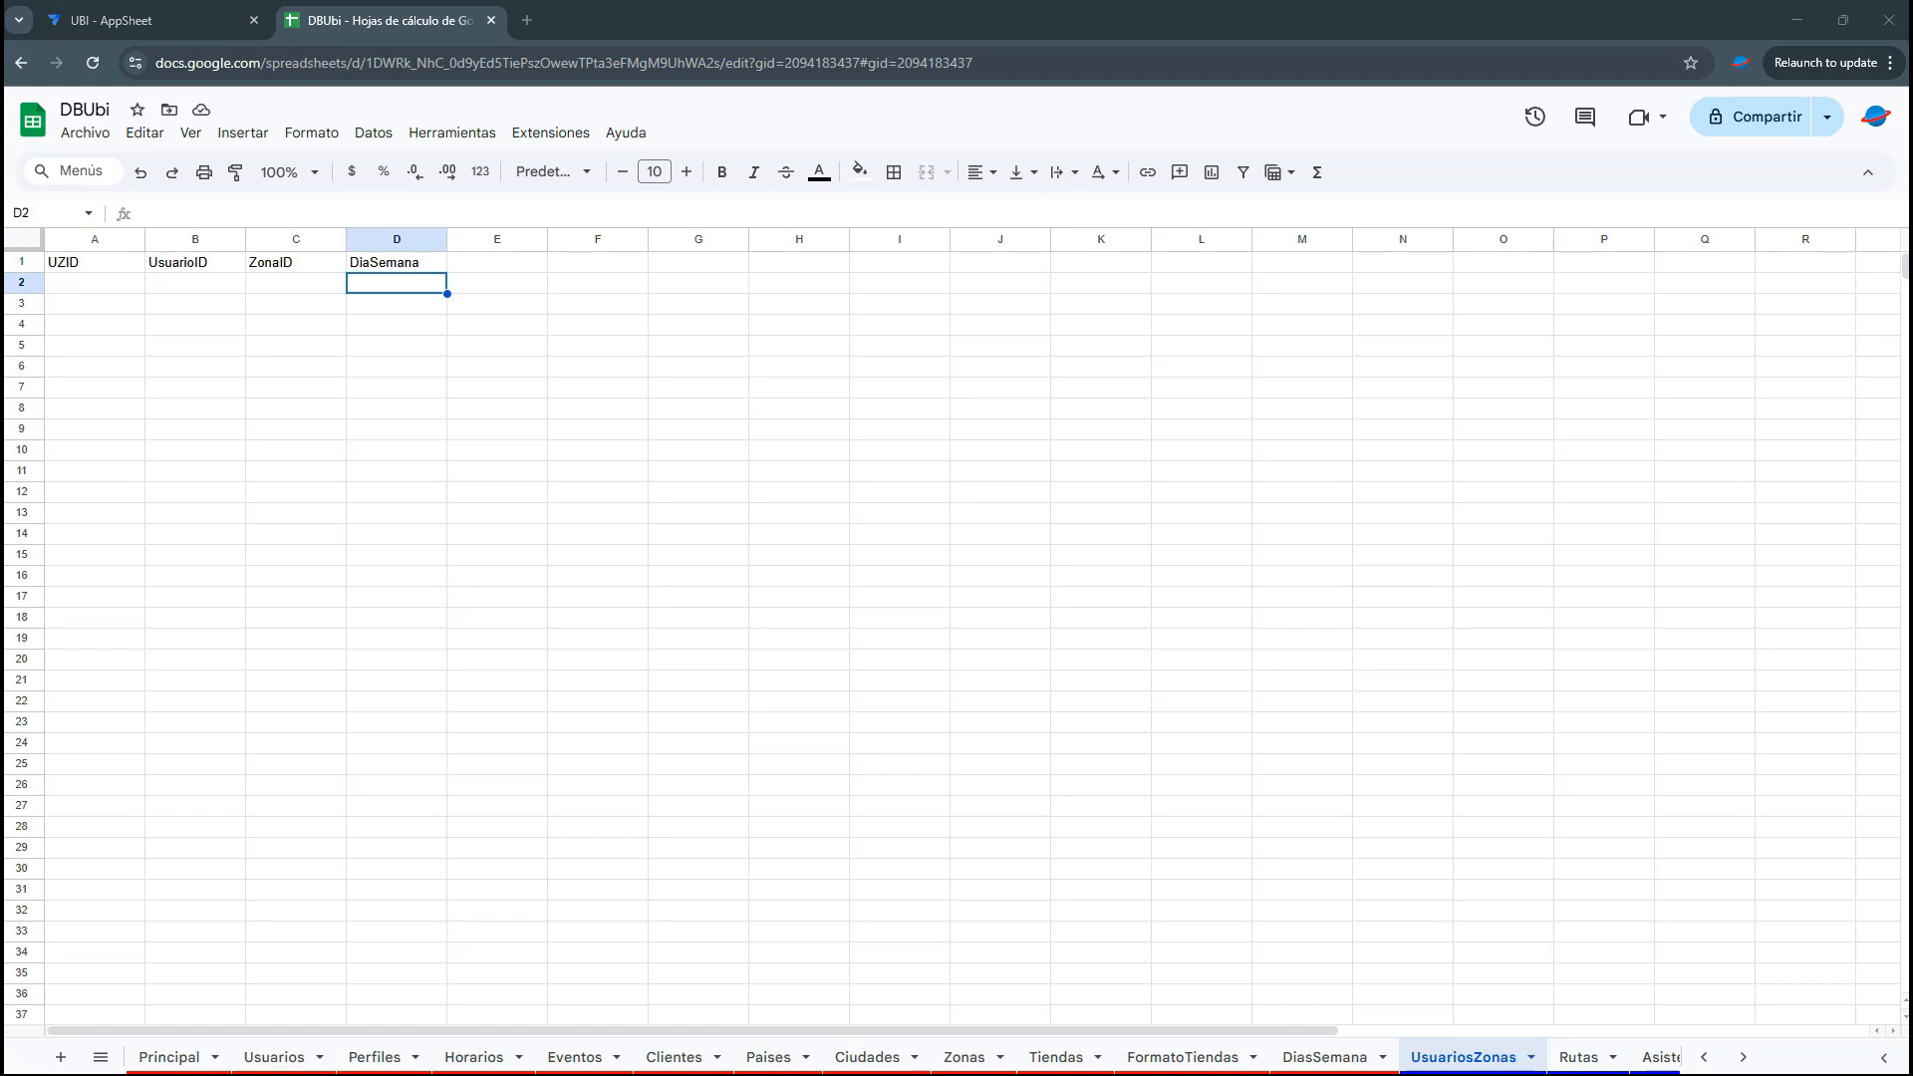
On the Rutas sheet, enter headers RutaID, RutaFecha and RutaHora in A1:C1
left_click(1577, 1056)
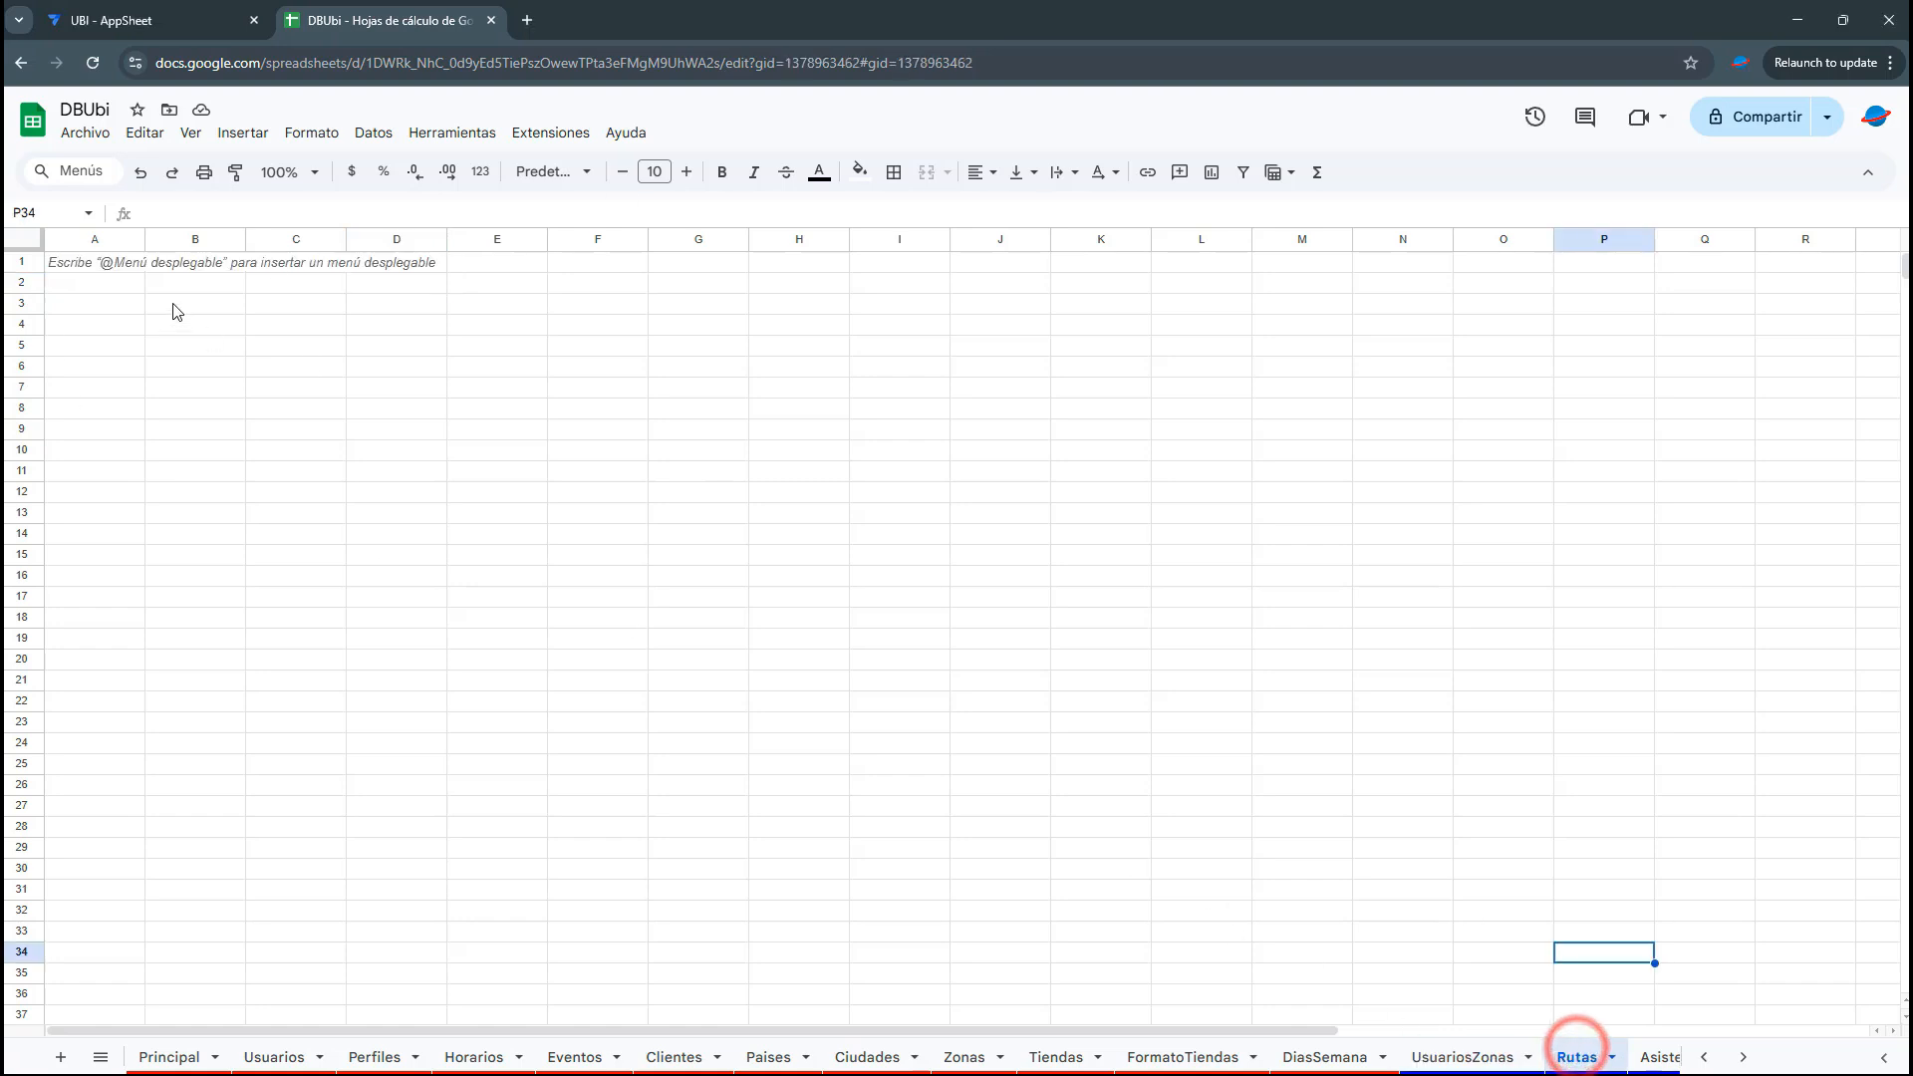
left_click(115, 263)
type("RutaID")
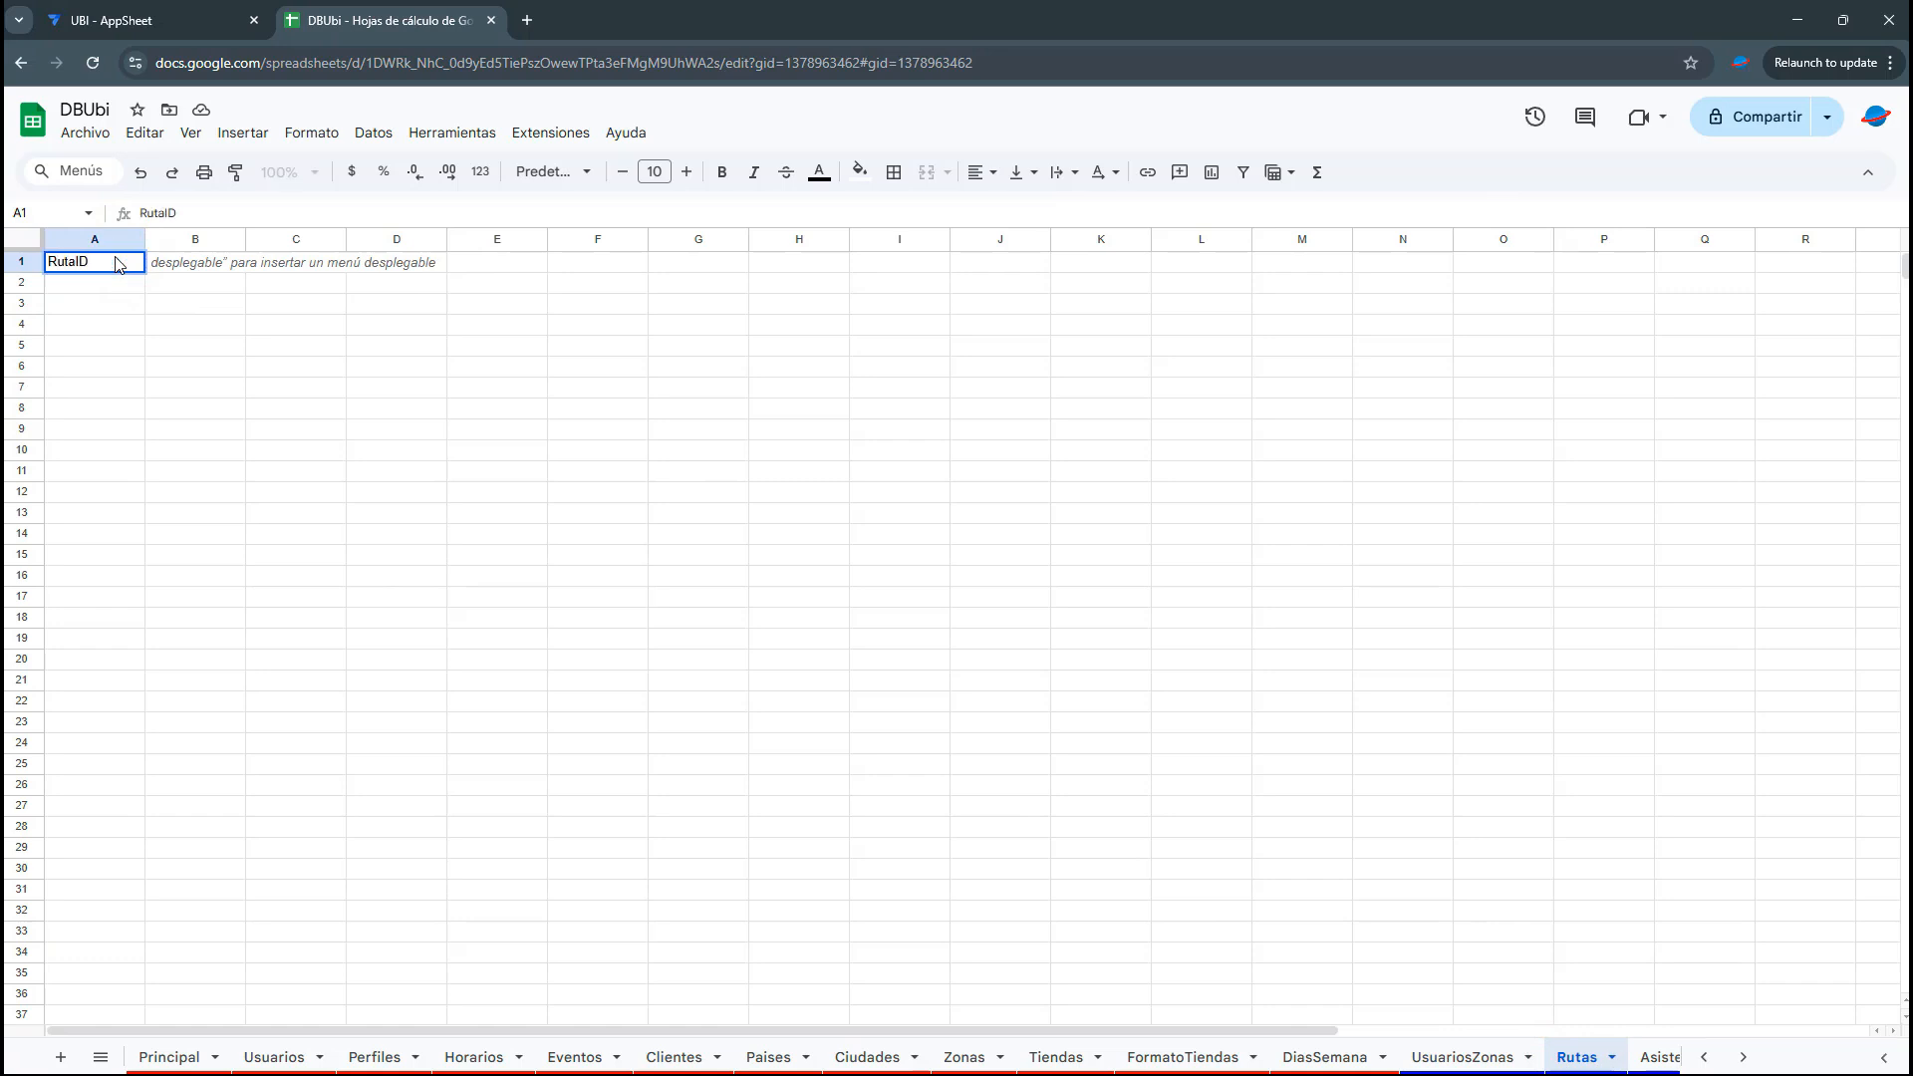
key("Tab")
type("Ru")
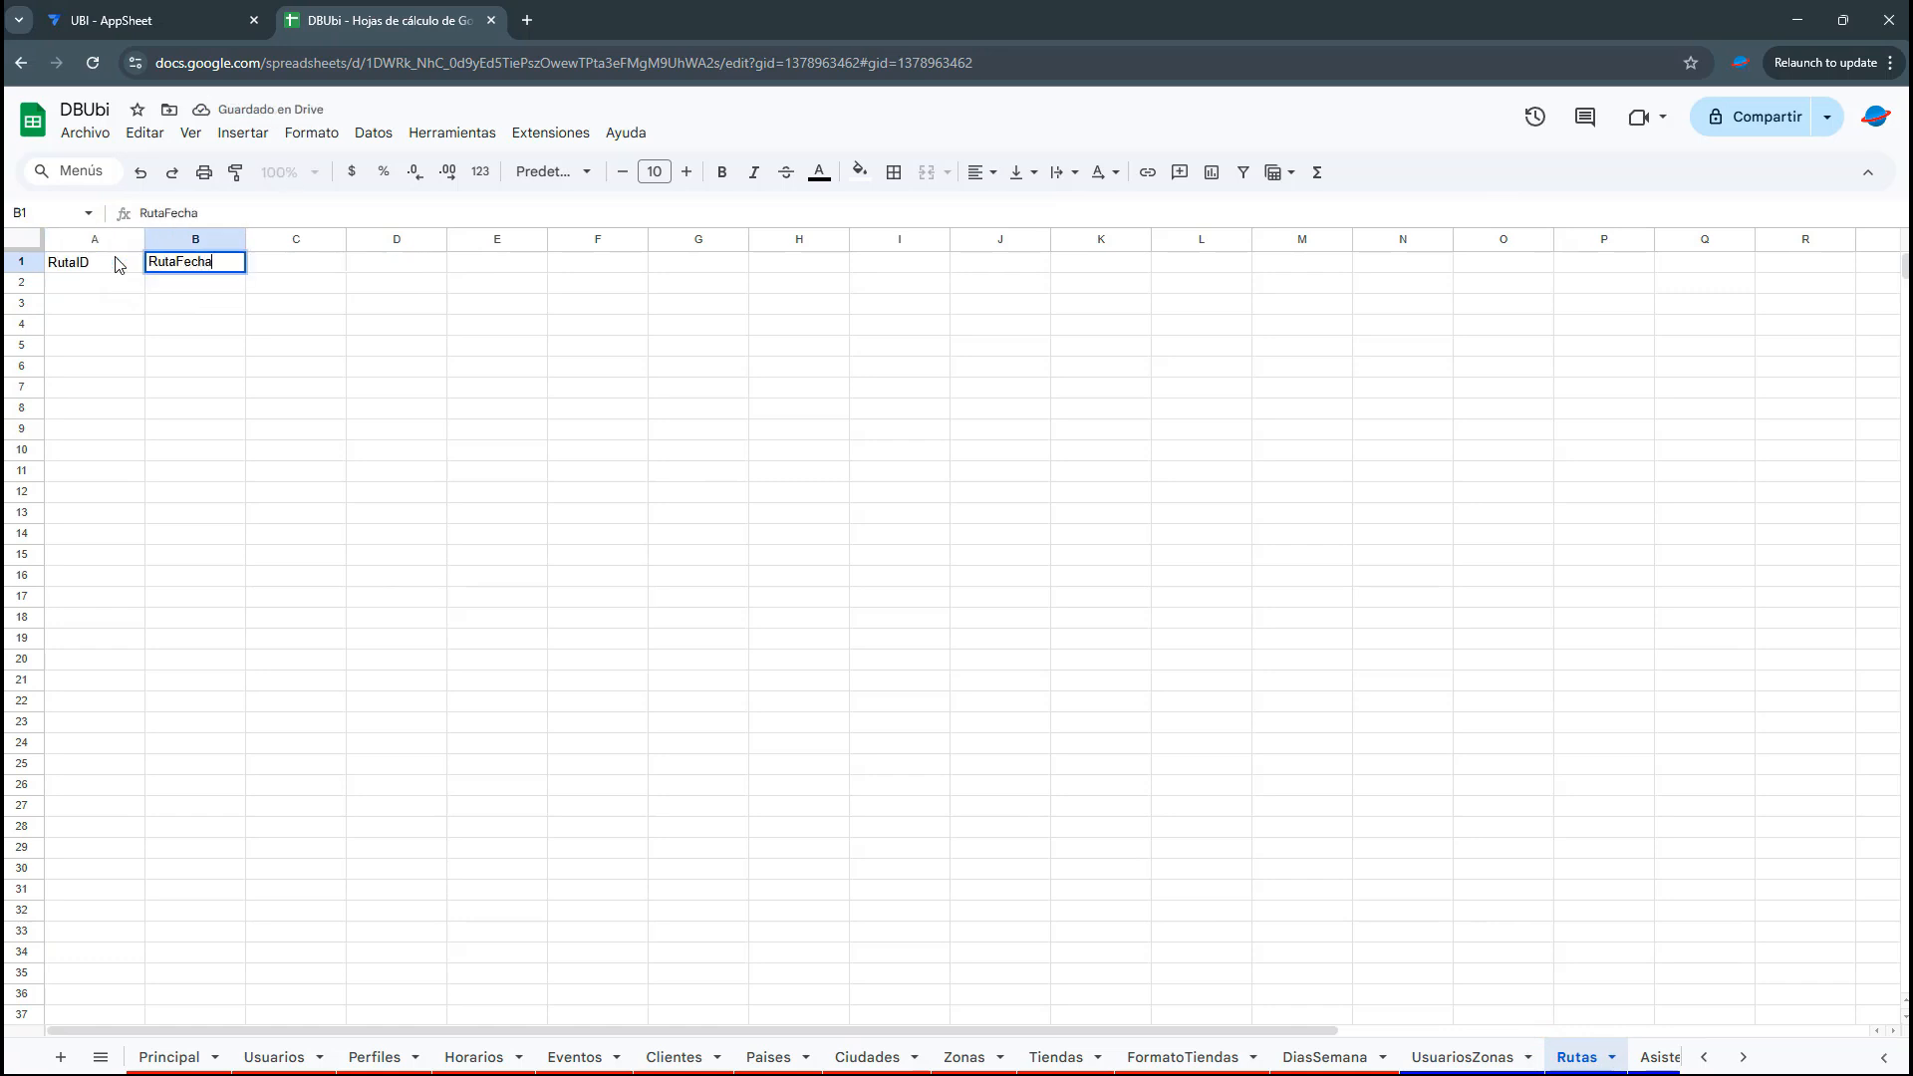
key("Tab")
type("R")
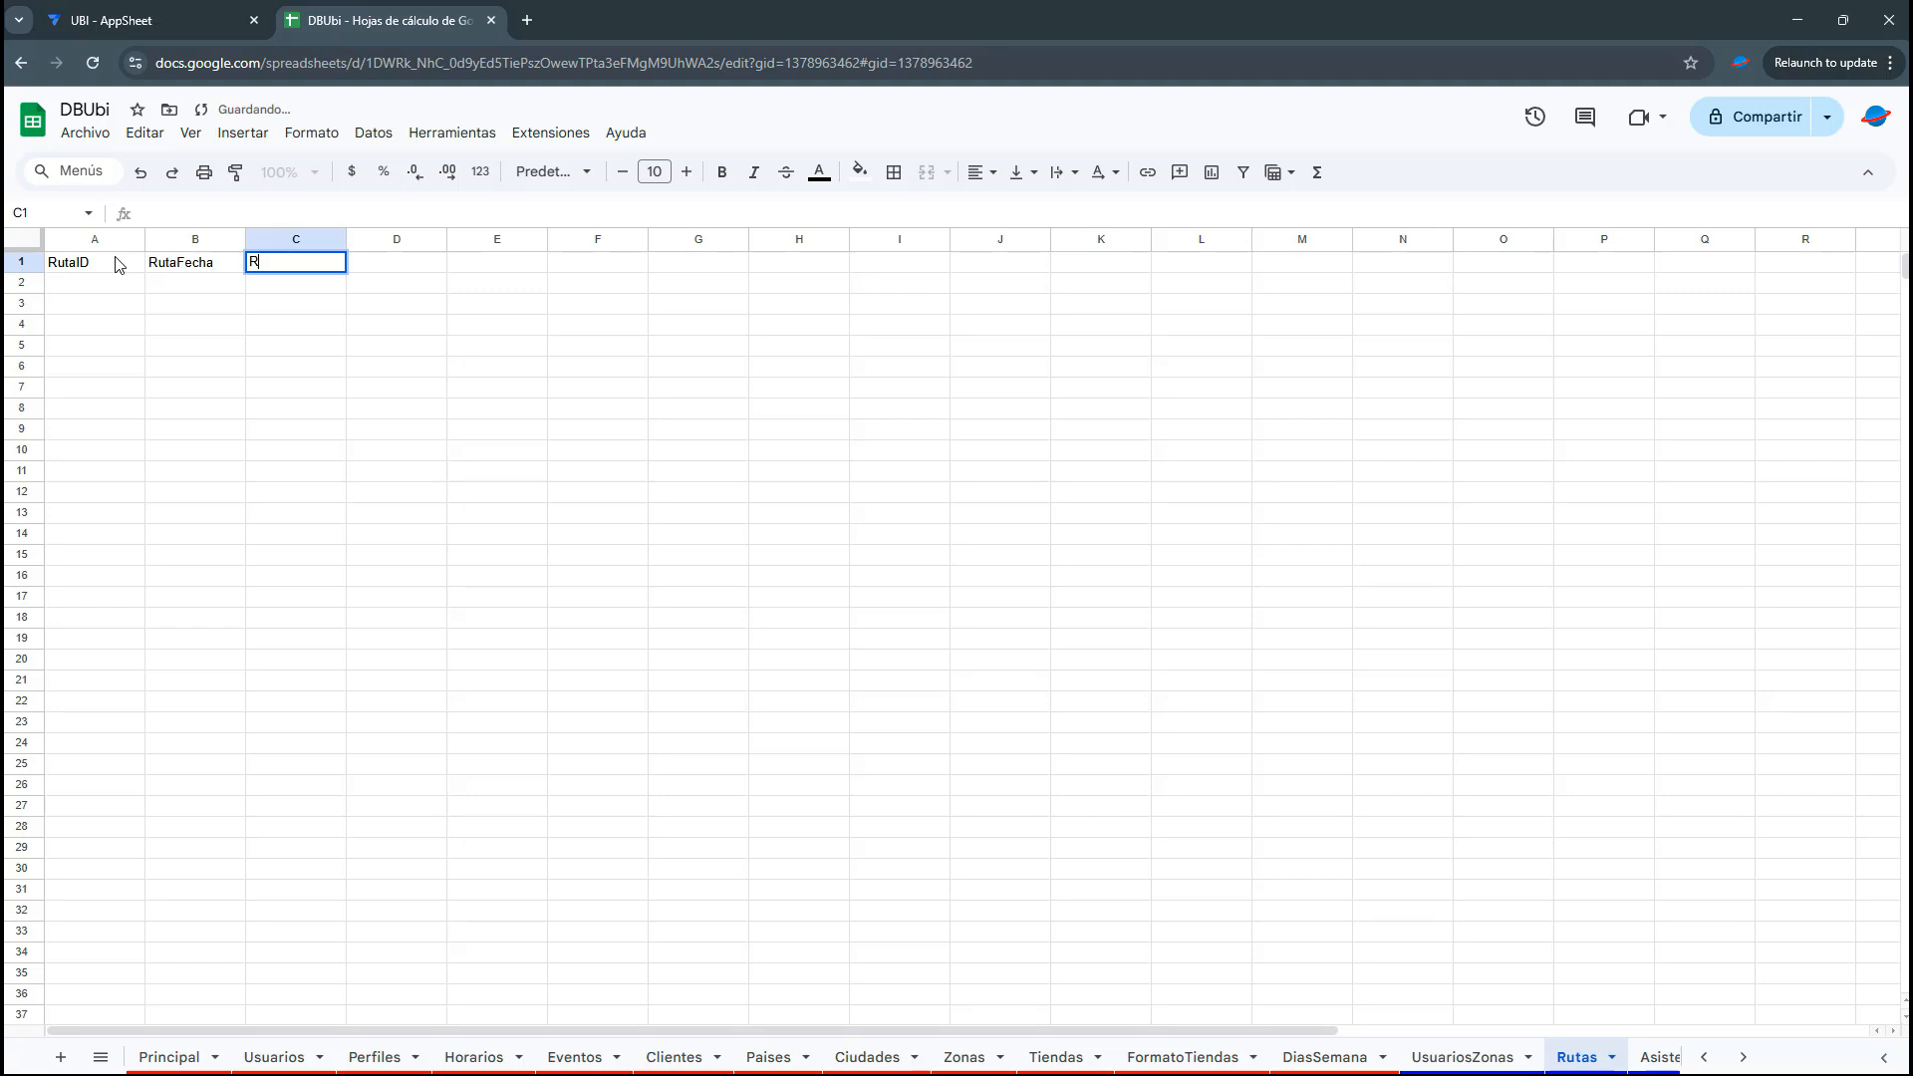
type("utaHJora")
key("Tab")
Add UsuarioID and TiendaID headers in D1:E1, then return to the UBI app editor
type("UsuarioID")
key("Tab")
type("TiendaID")
key("Return")
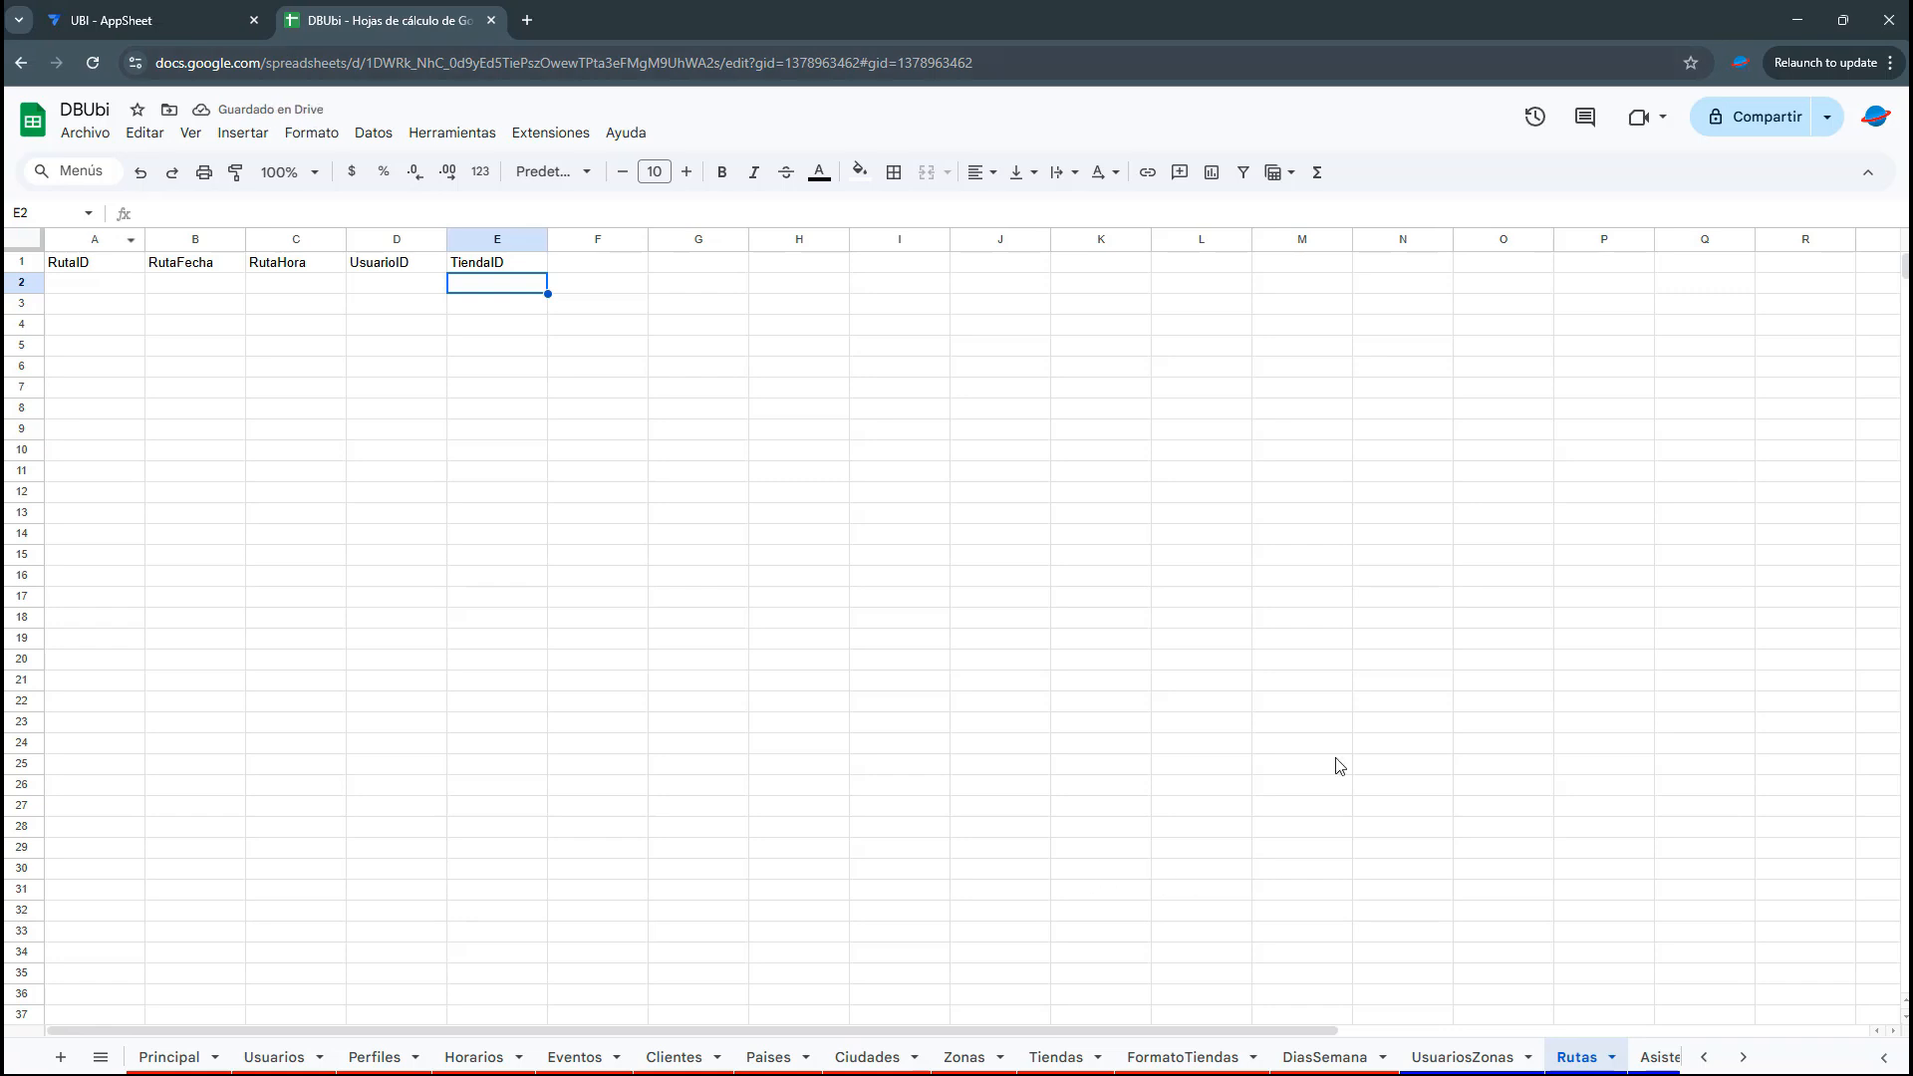
left_click(1073, 616)
left_click(182, 14)
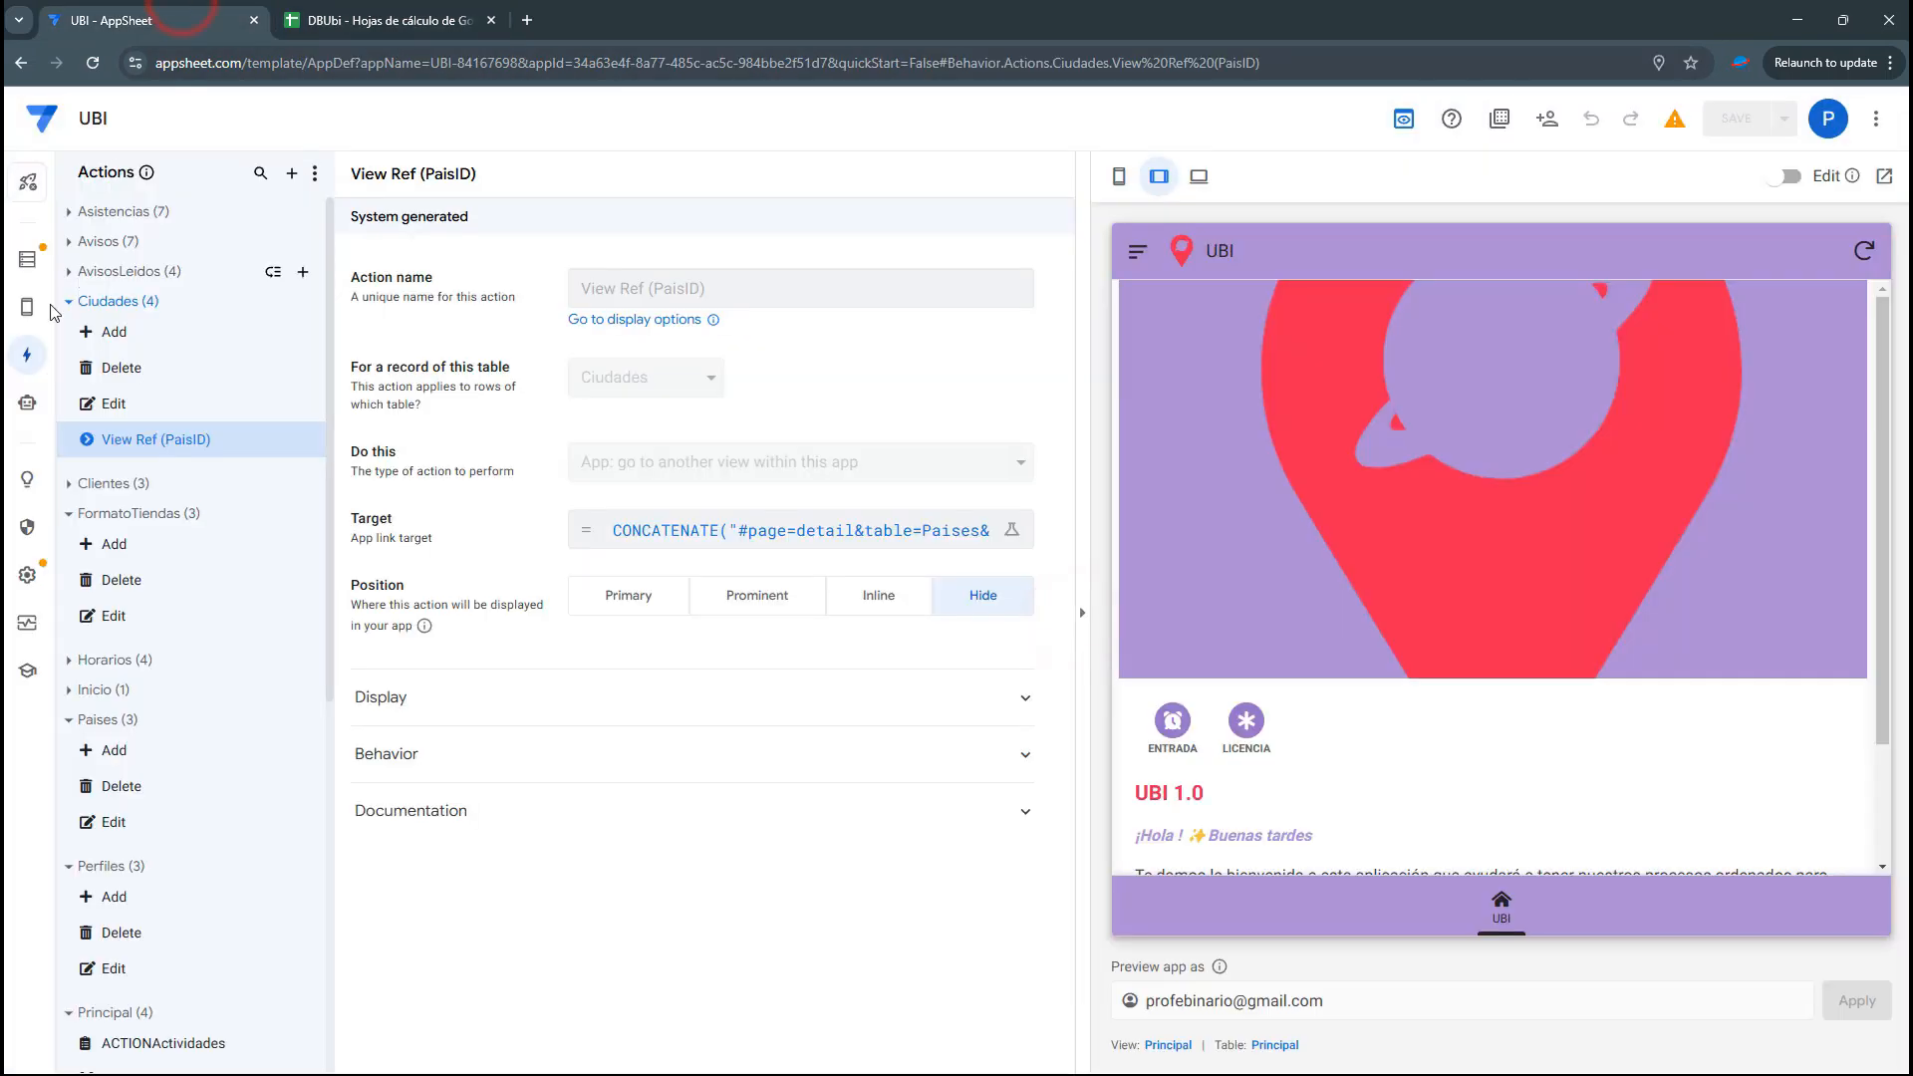
Add the DiasSemana, Rutas and UsuariosZonas sheets from DBUbi as app tables
left_click(27, 259)
left_click(290, 177)
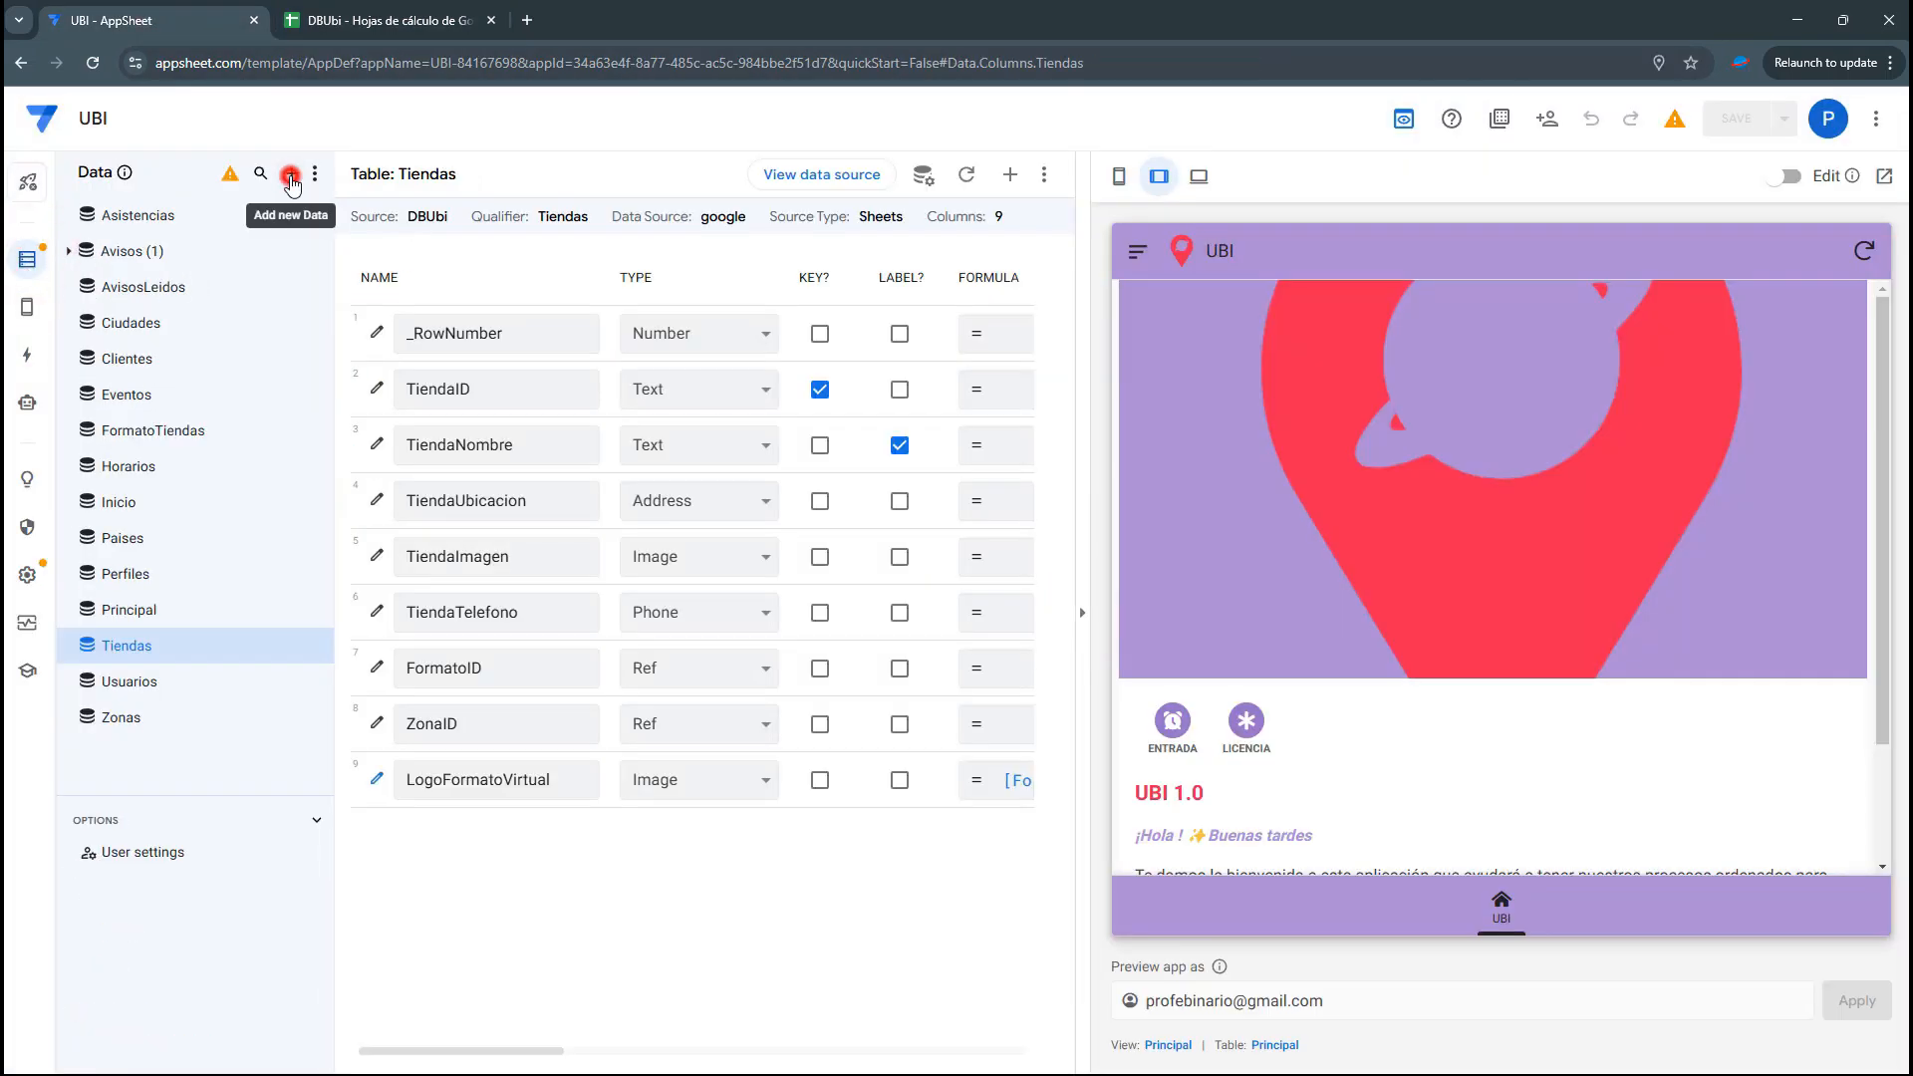
left_click(778, 336)
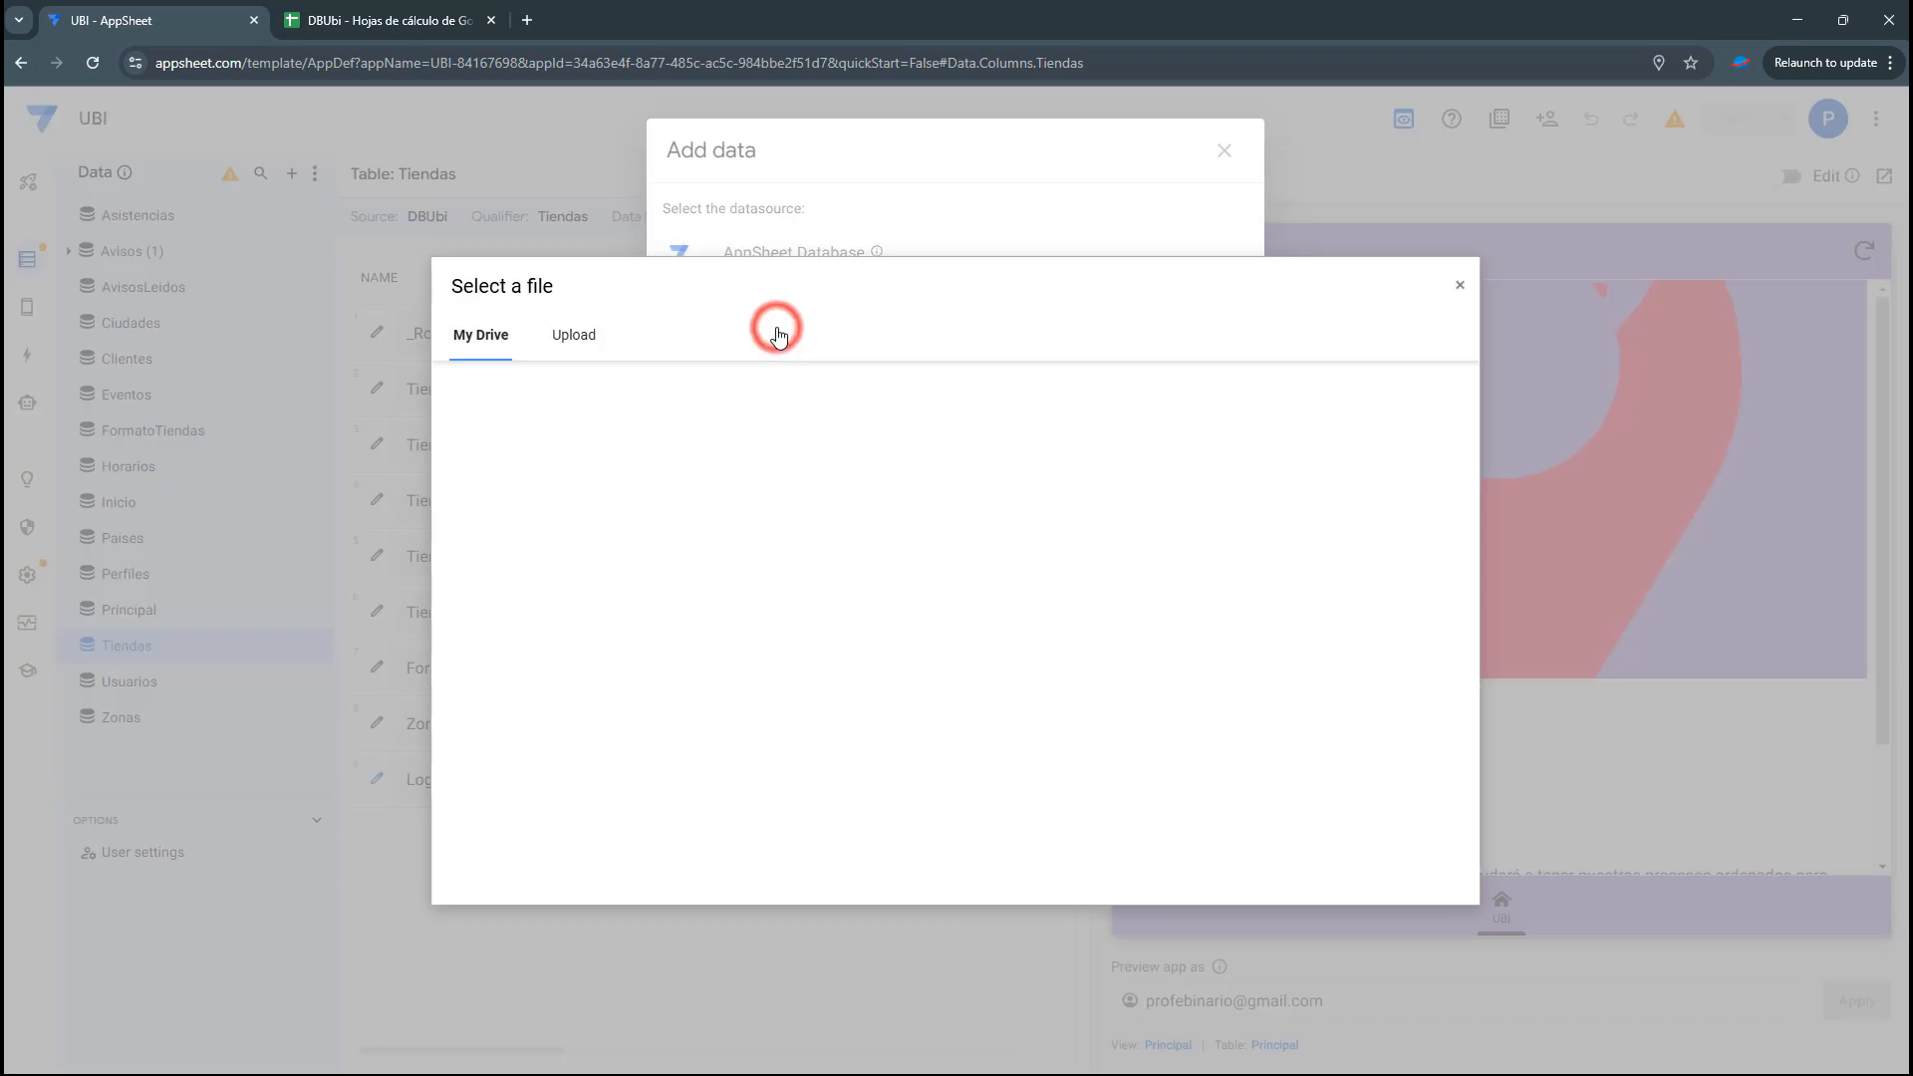
scroll(654, 538, "down", 2)
left_click(555, 719)
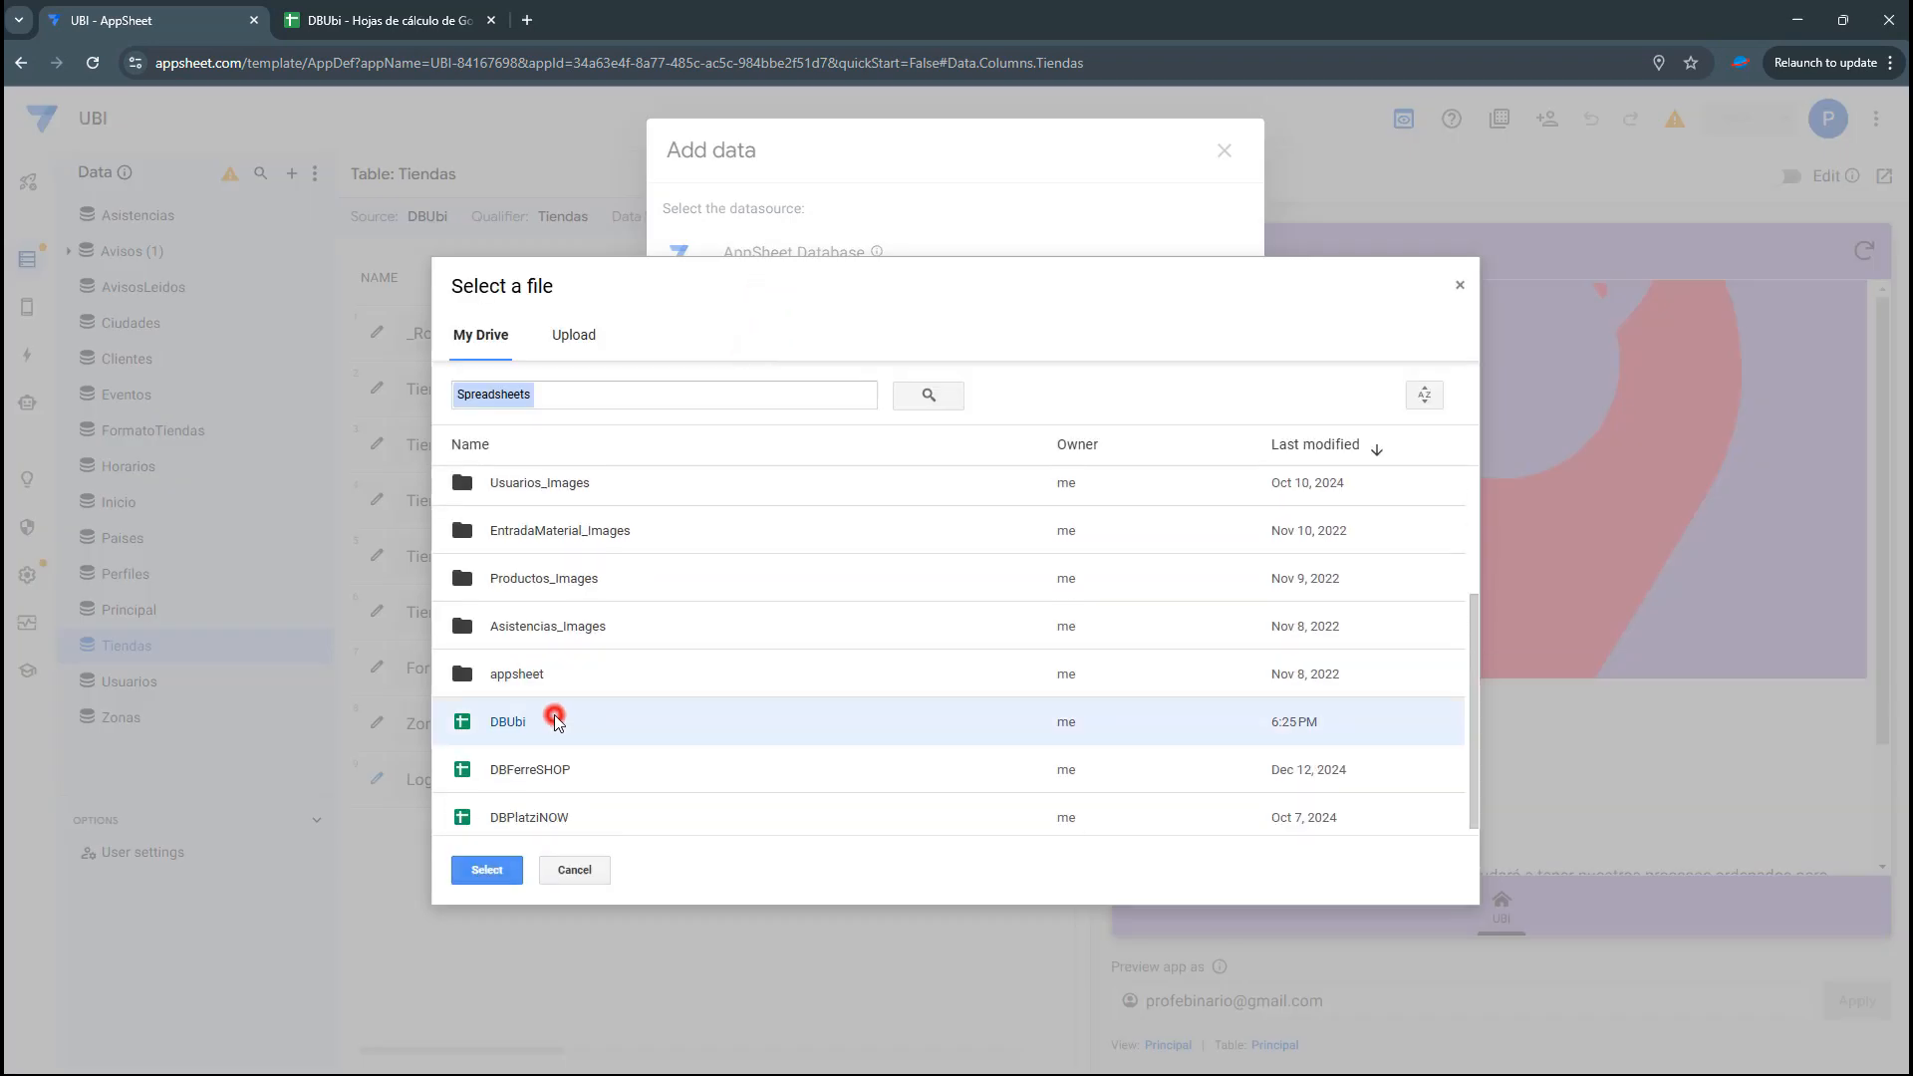
left_click(487, 870)
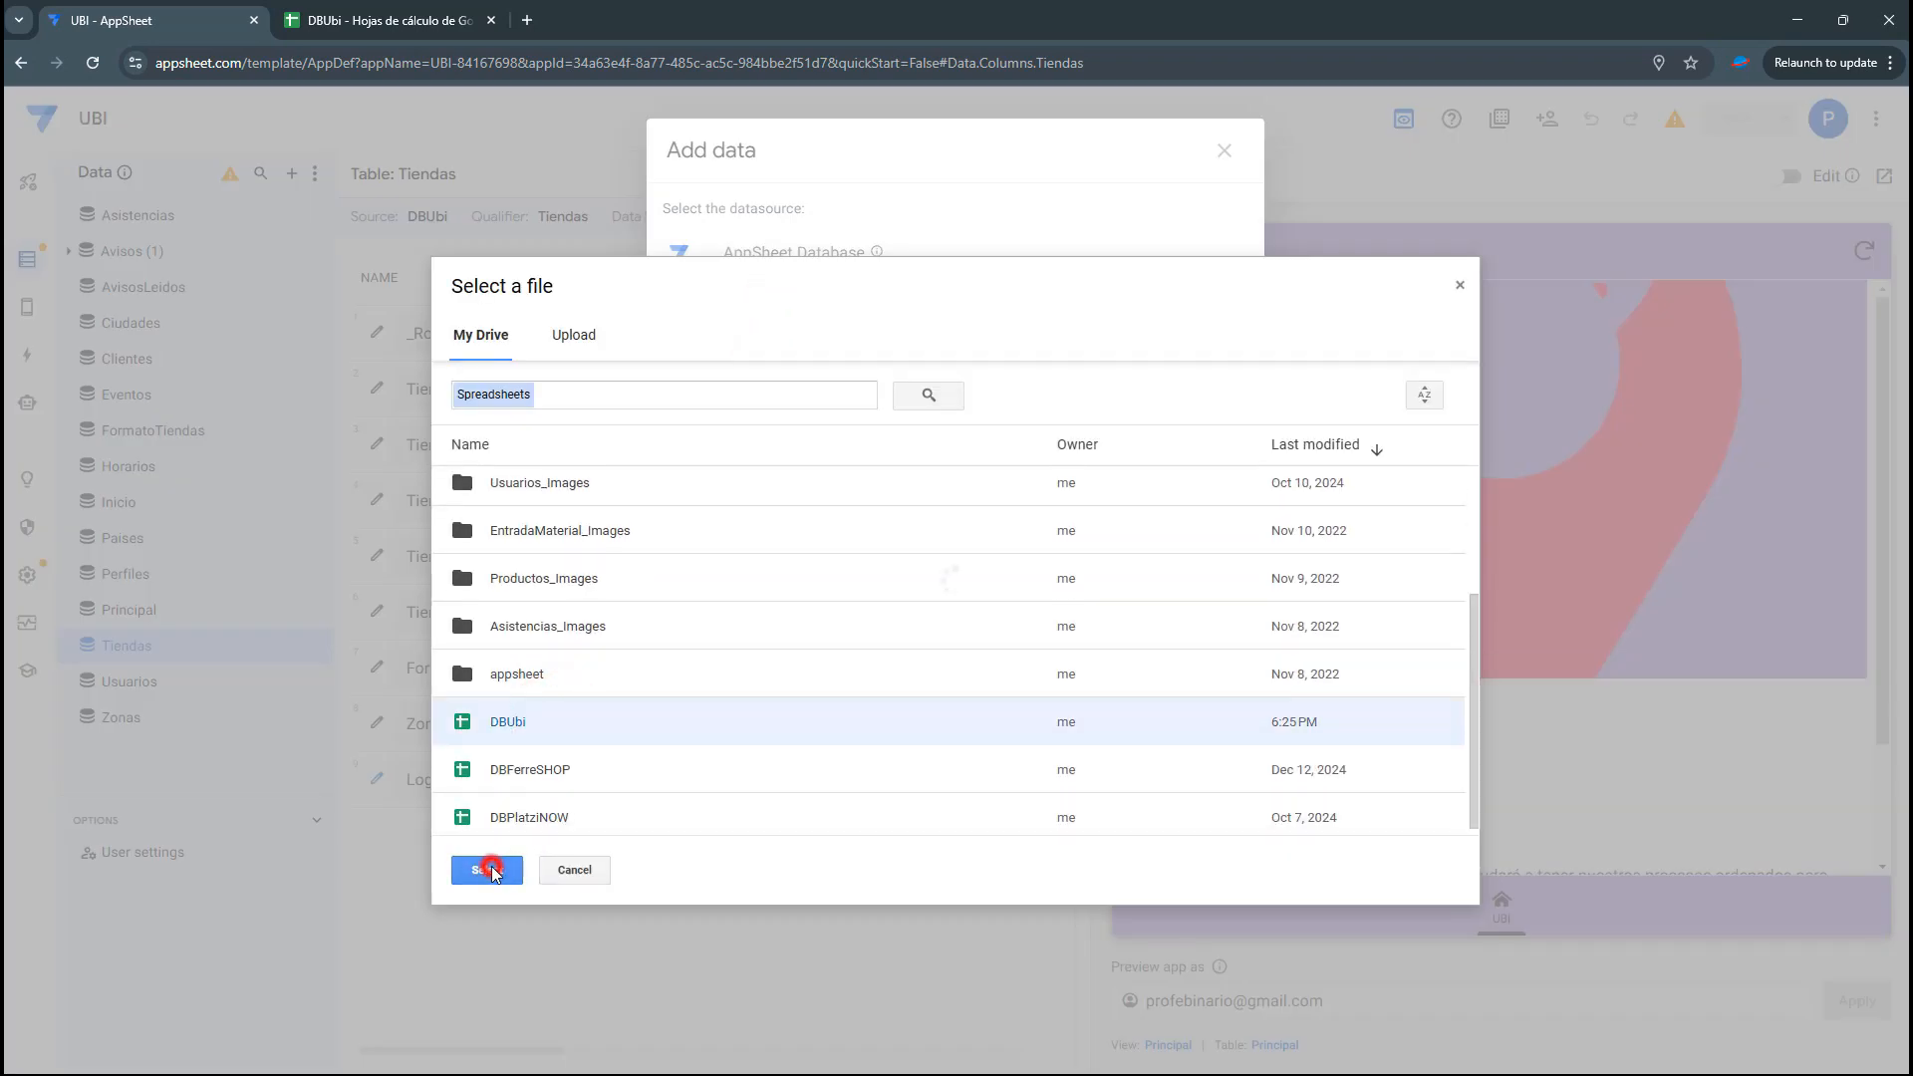
scroll(732, 528, "down", 3)
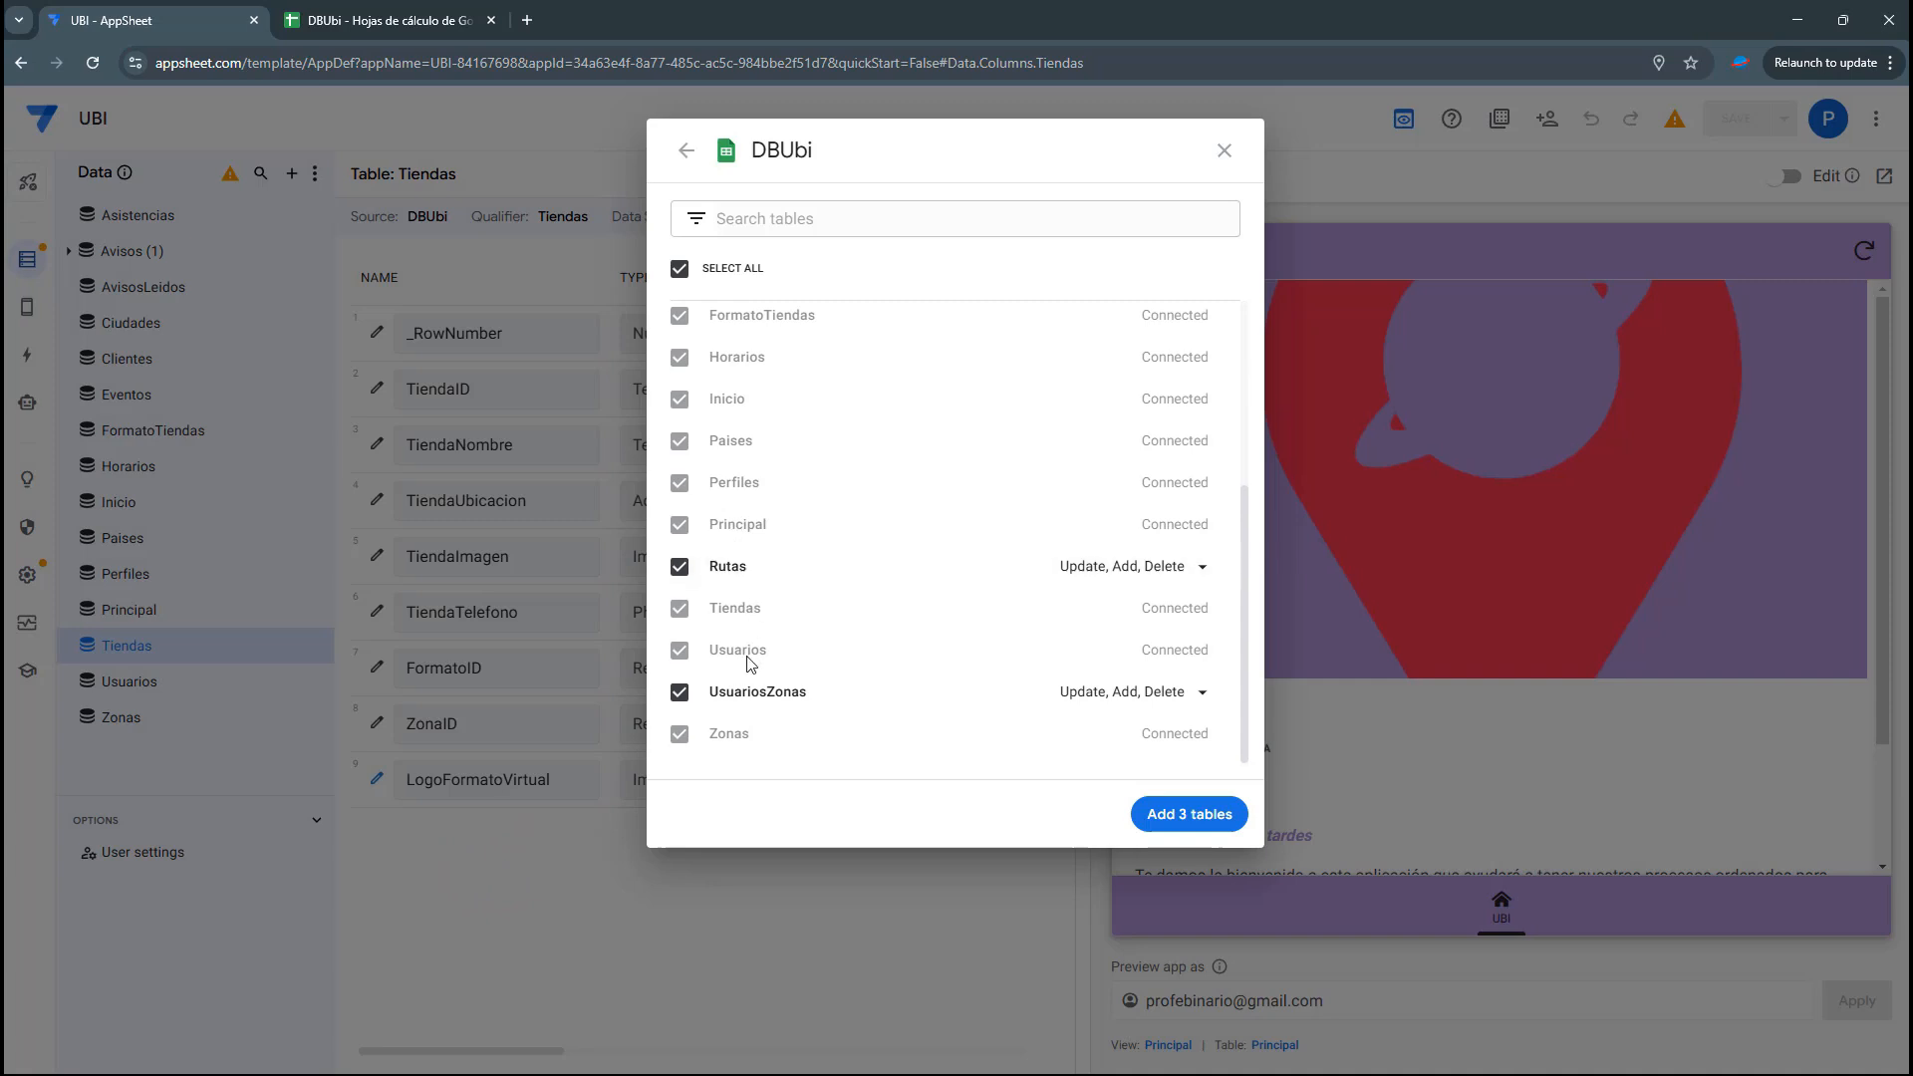
scroll(749, 374, "up", 3)
scroll(812, 554, "down", 5)
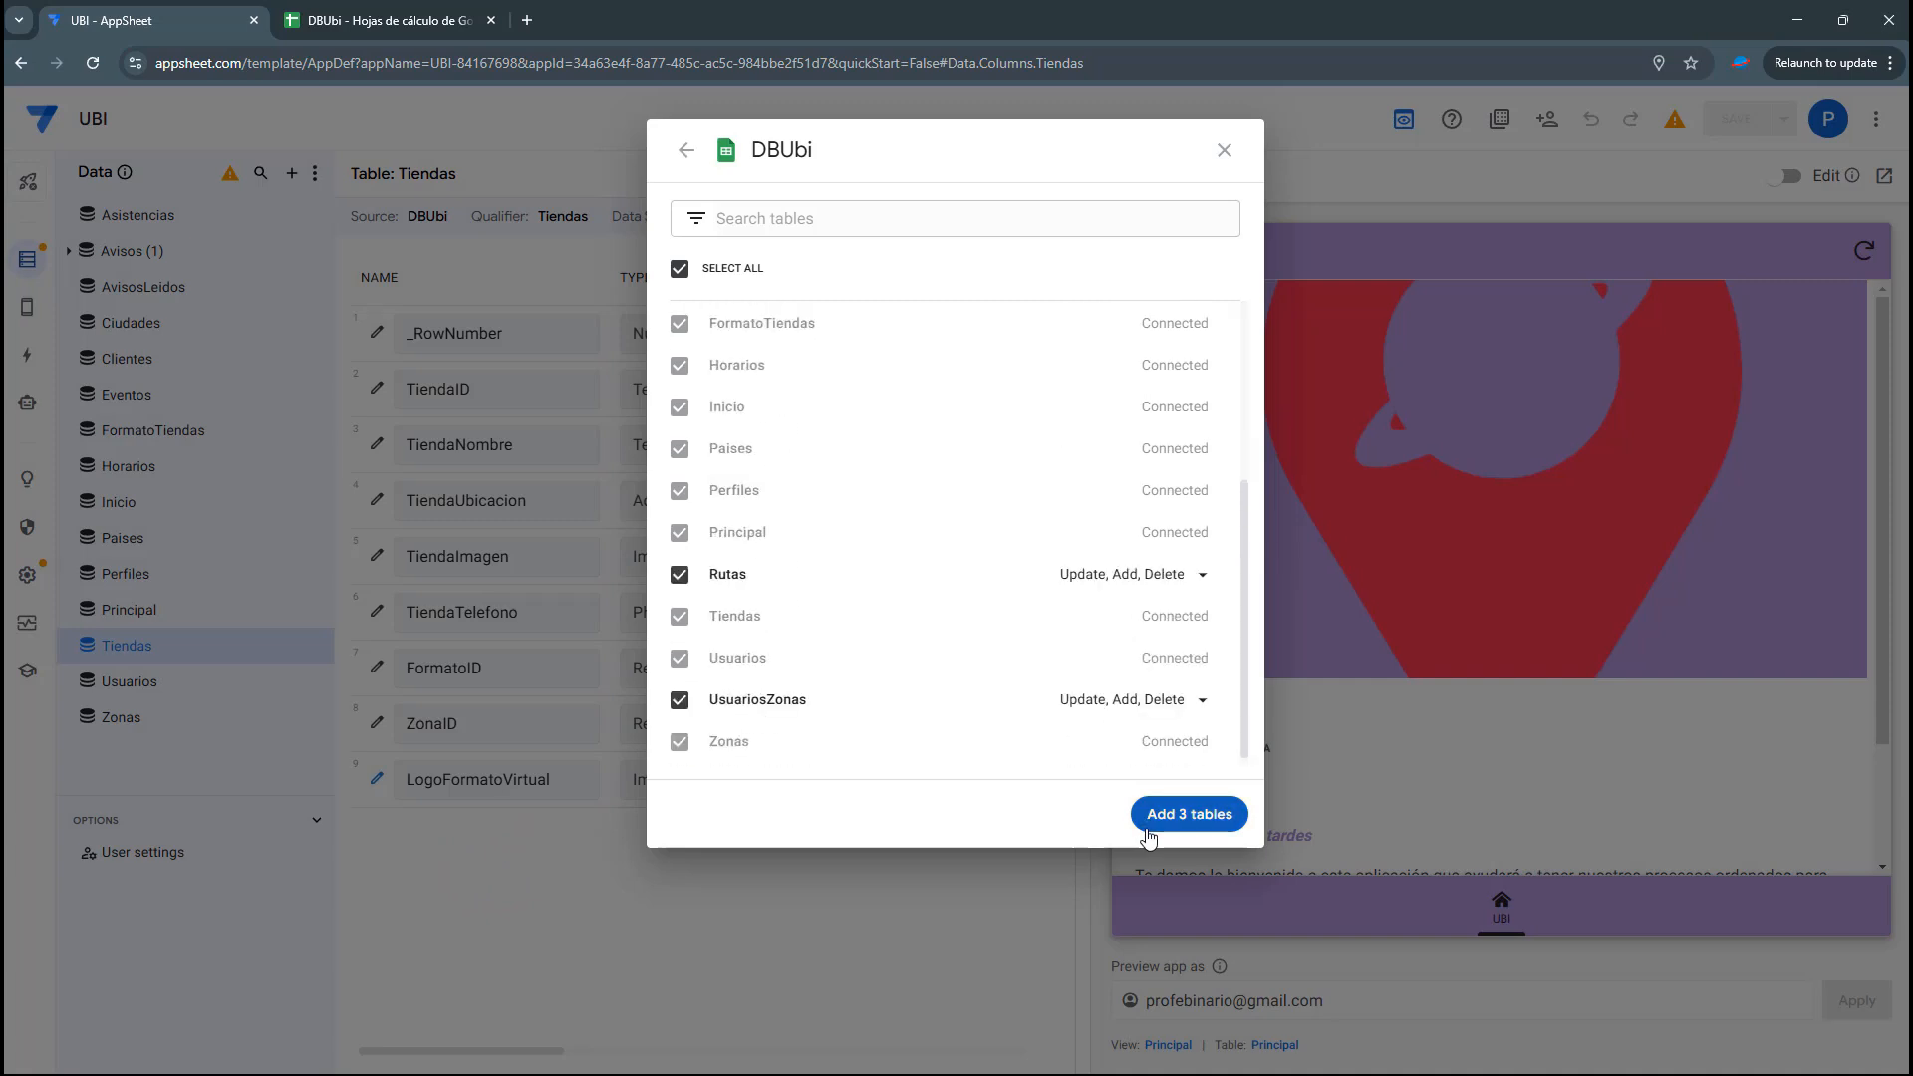
left_click(1183, 815)
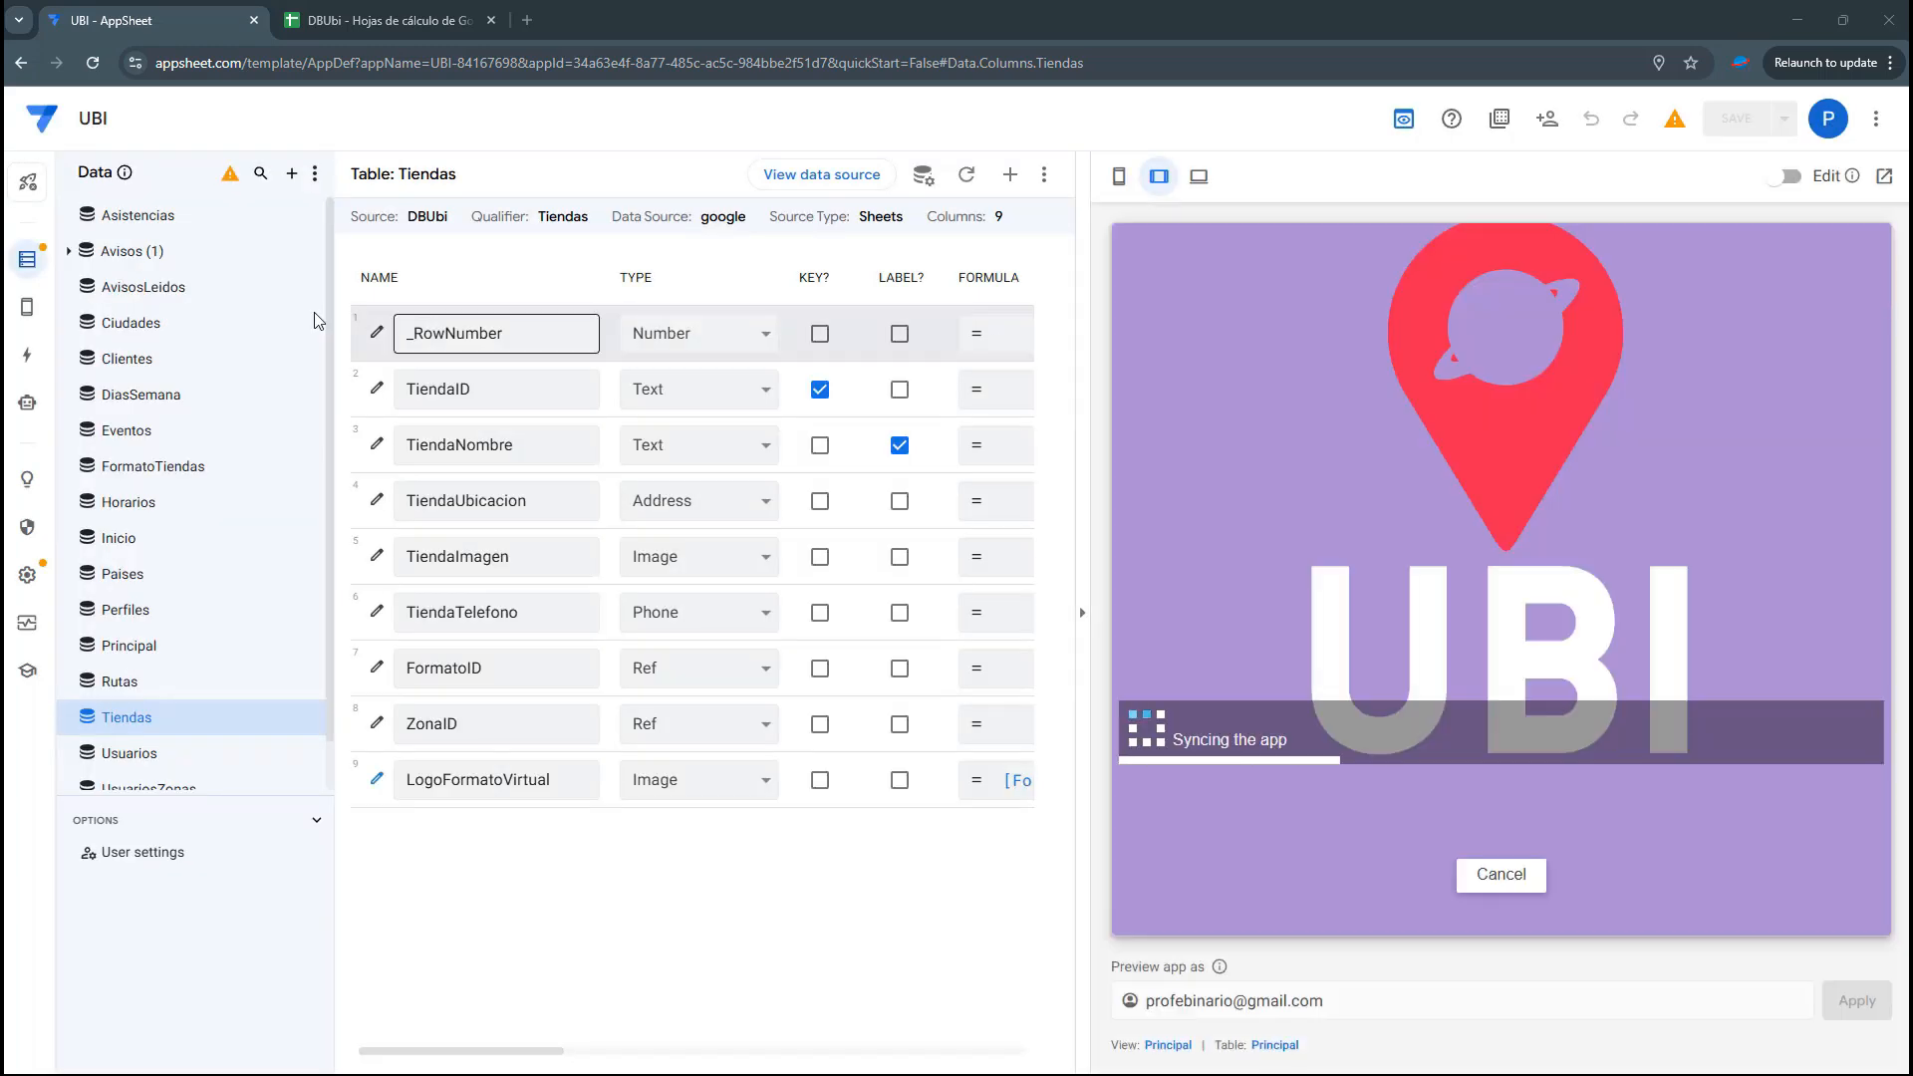
In DiasSemana, make DiaNombre required and keep DiaID as the label column
left_click(143, 396)
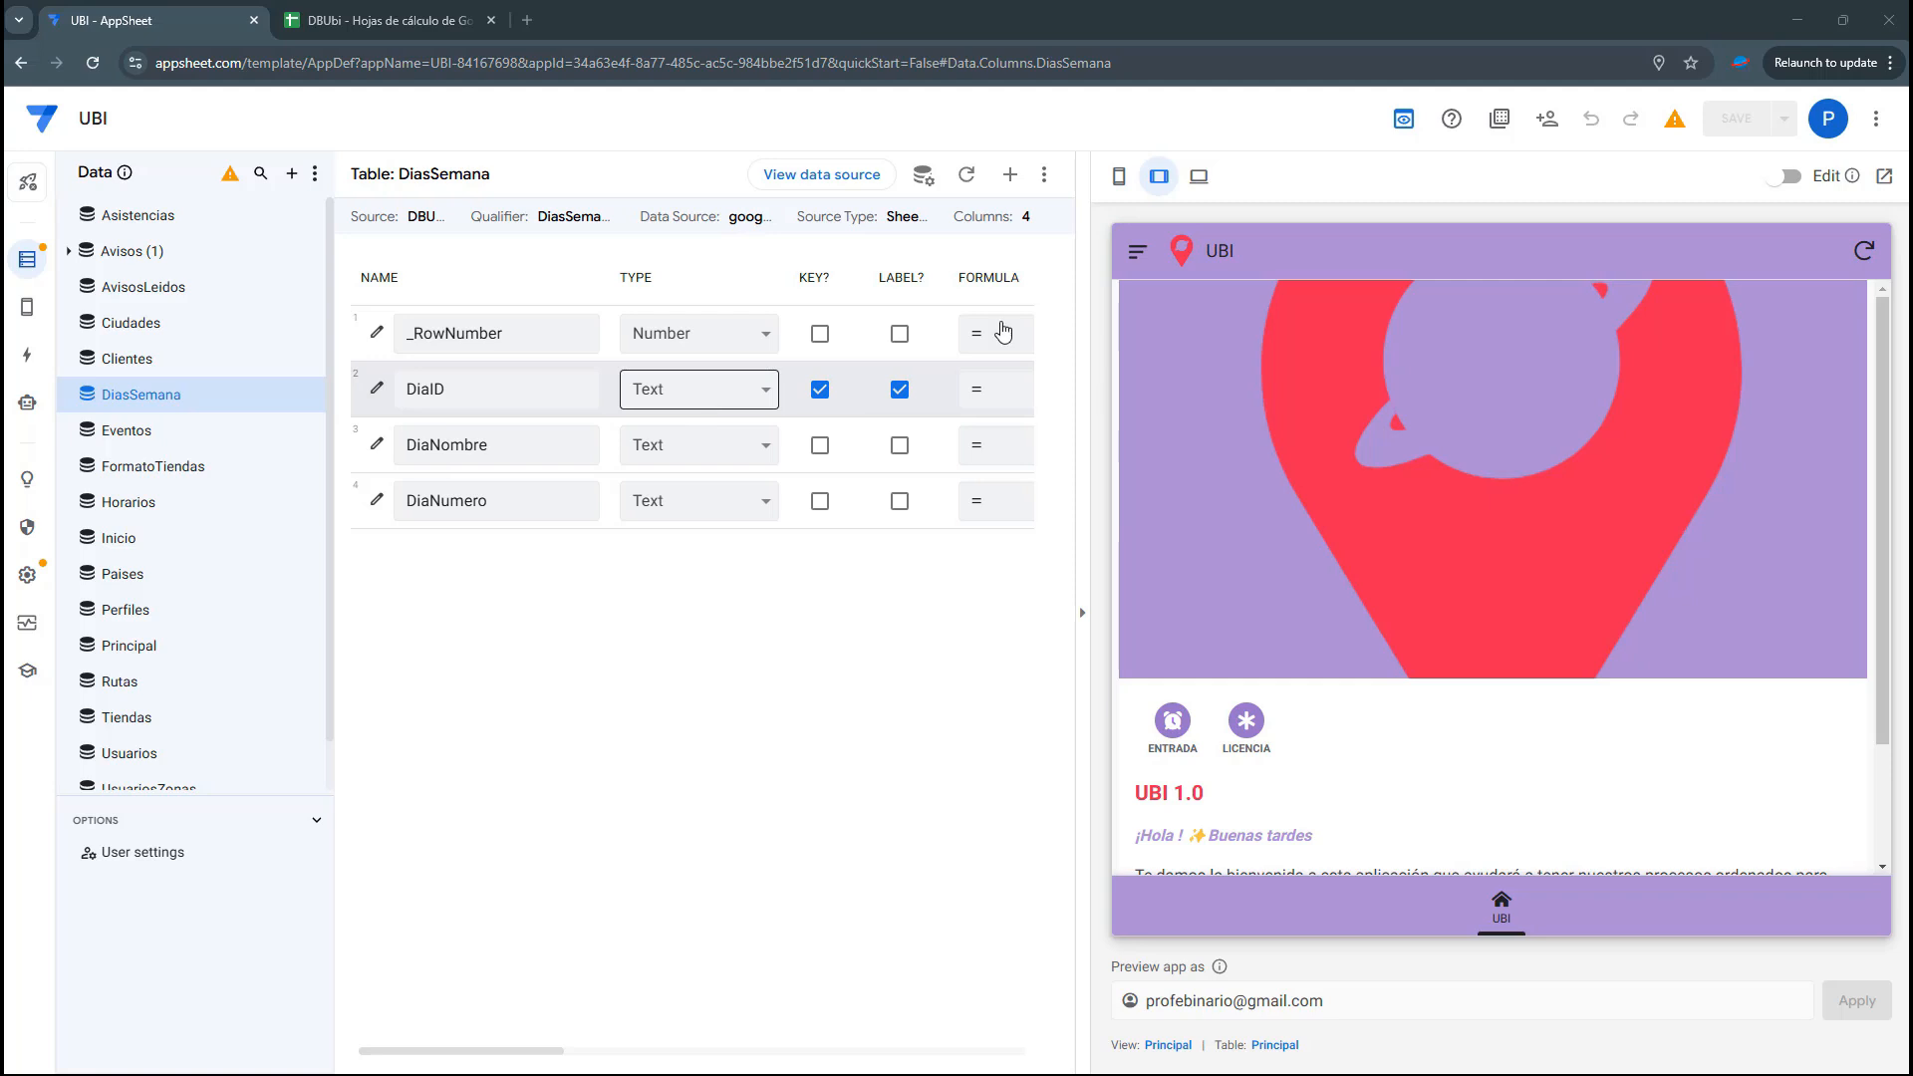
left_click(1120, 177)
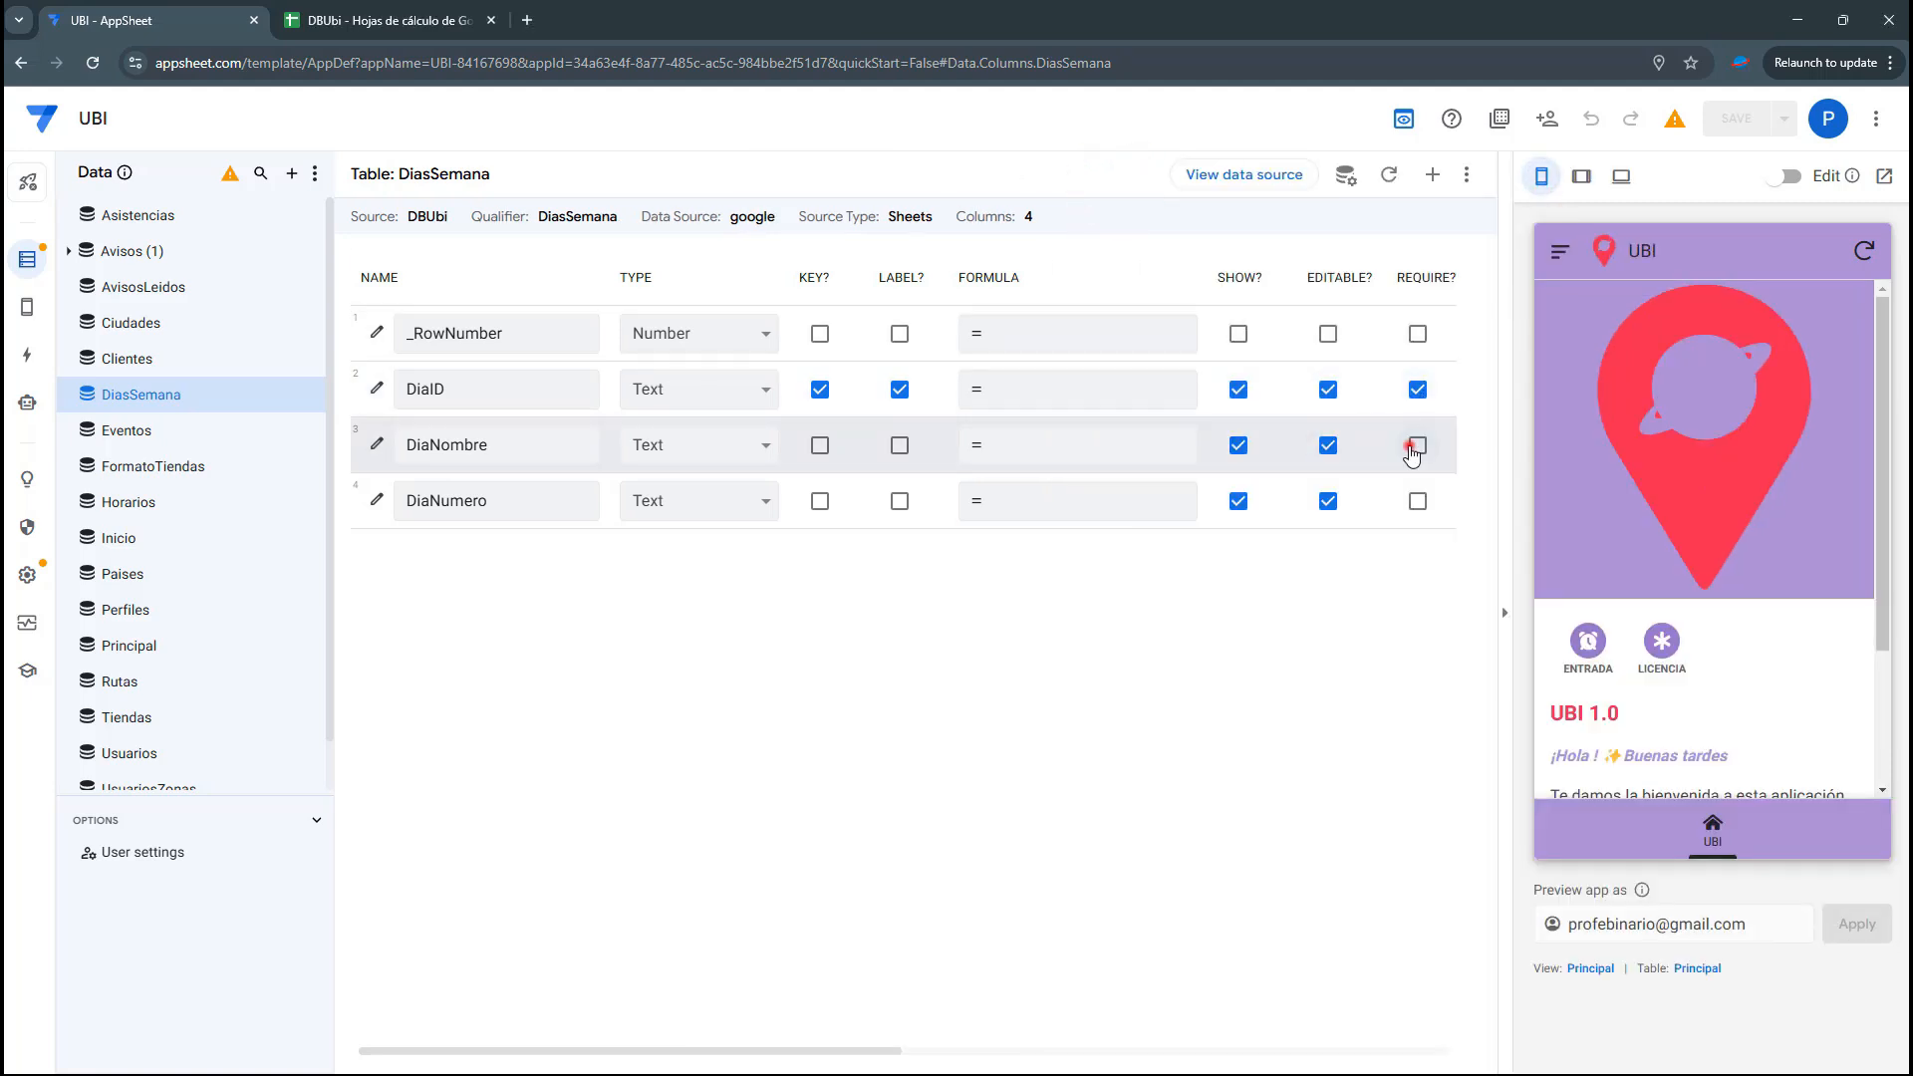
left_click(1418, 444)
left_click(900, 389)
left_click(900, 447)
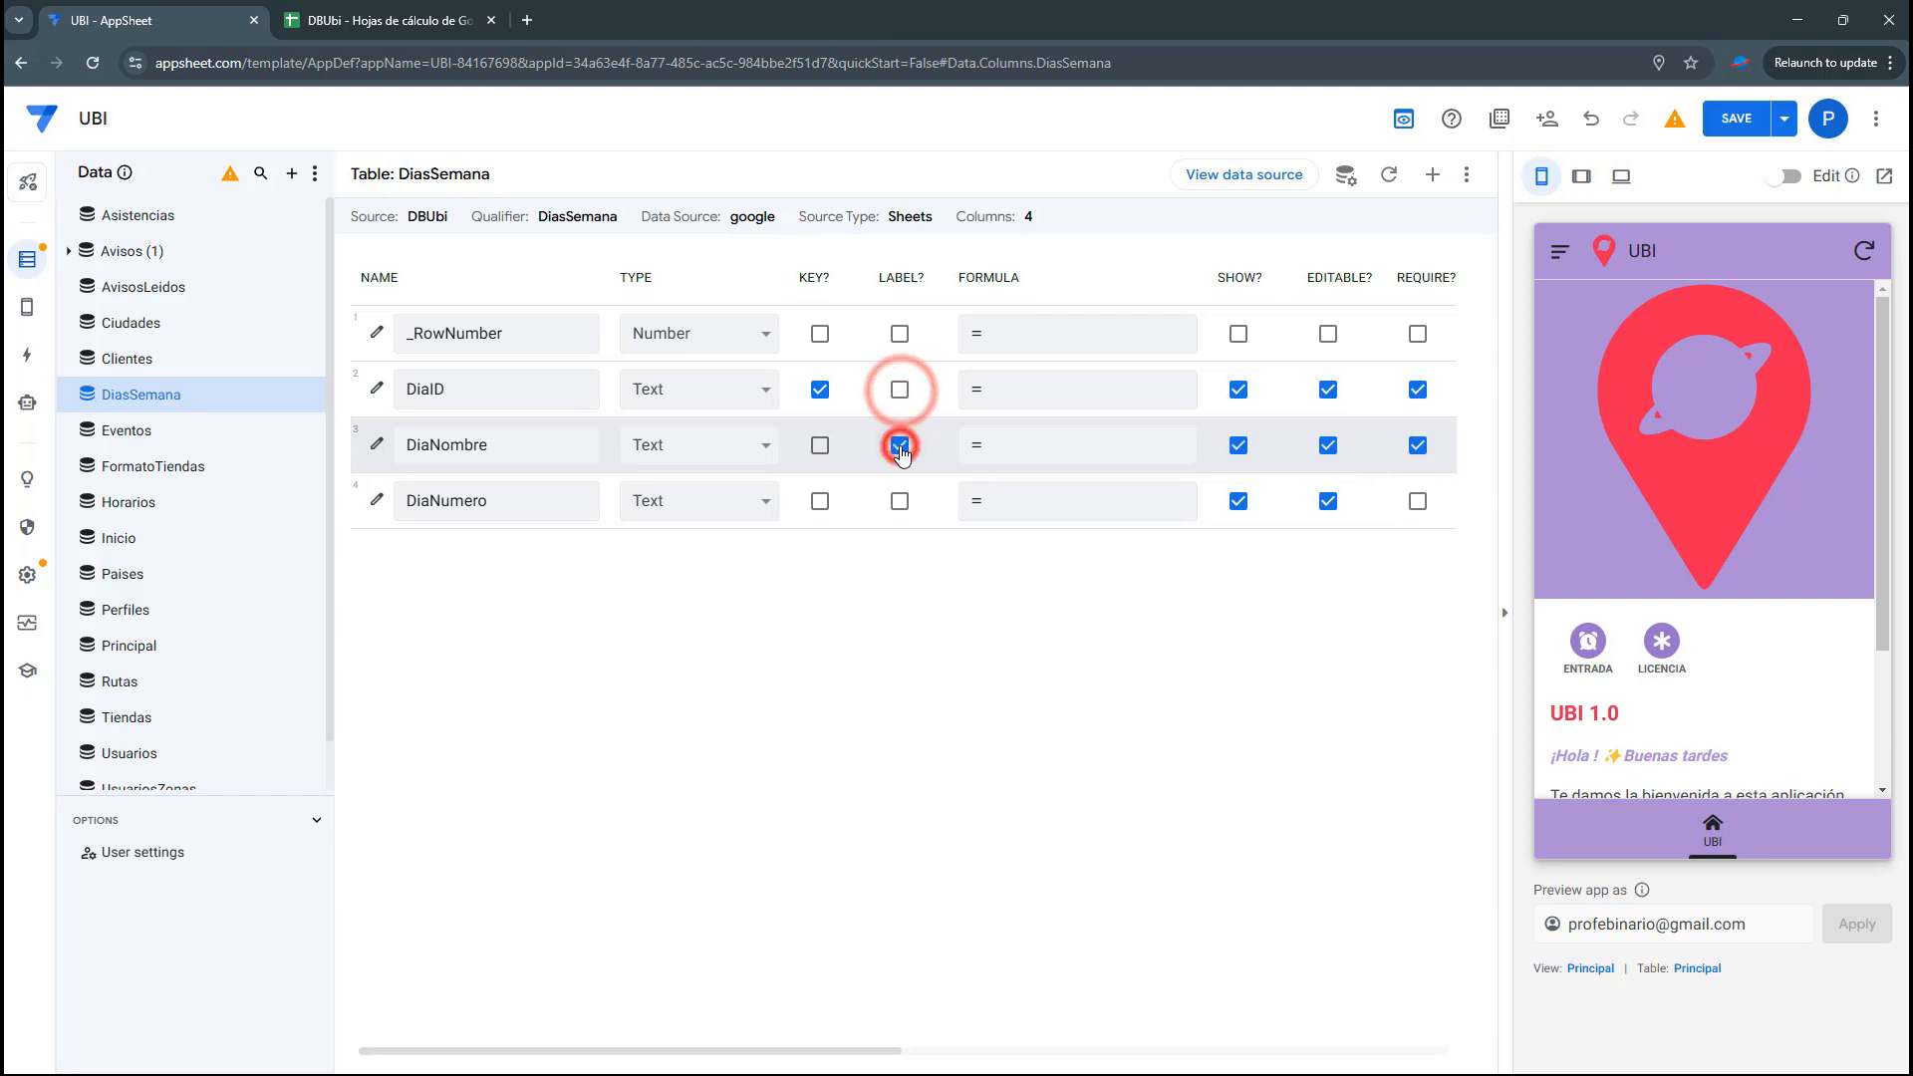
left_click(909, 398)
left_click(905, 434)
left_click(514, 445)
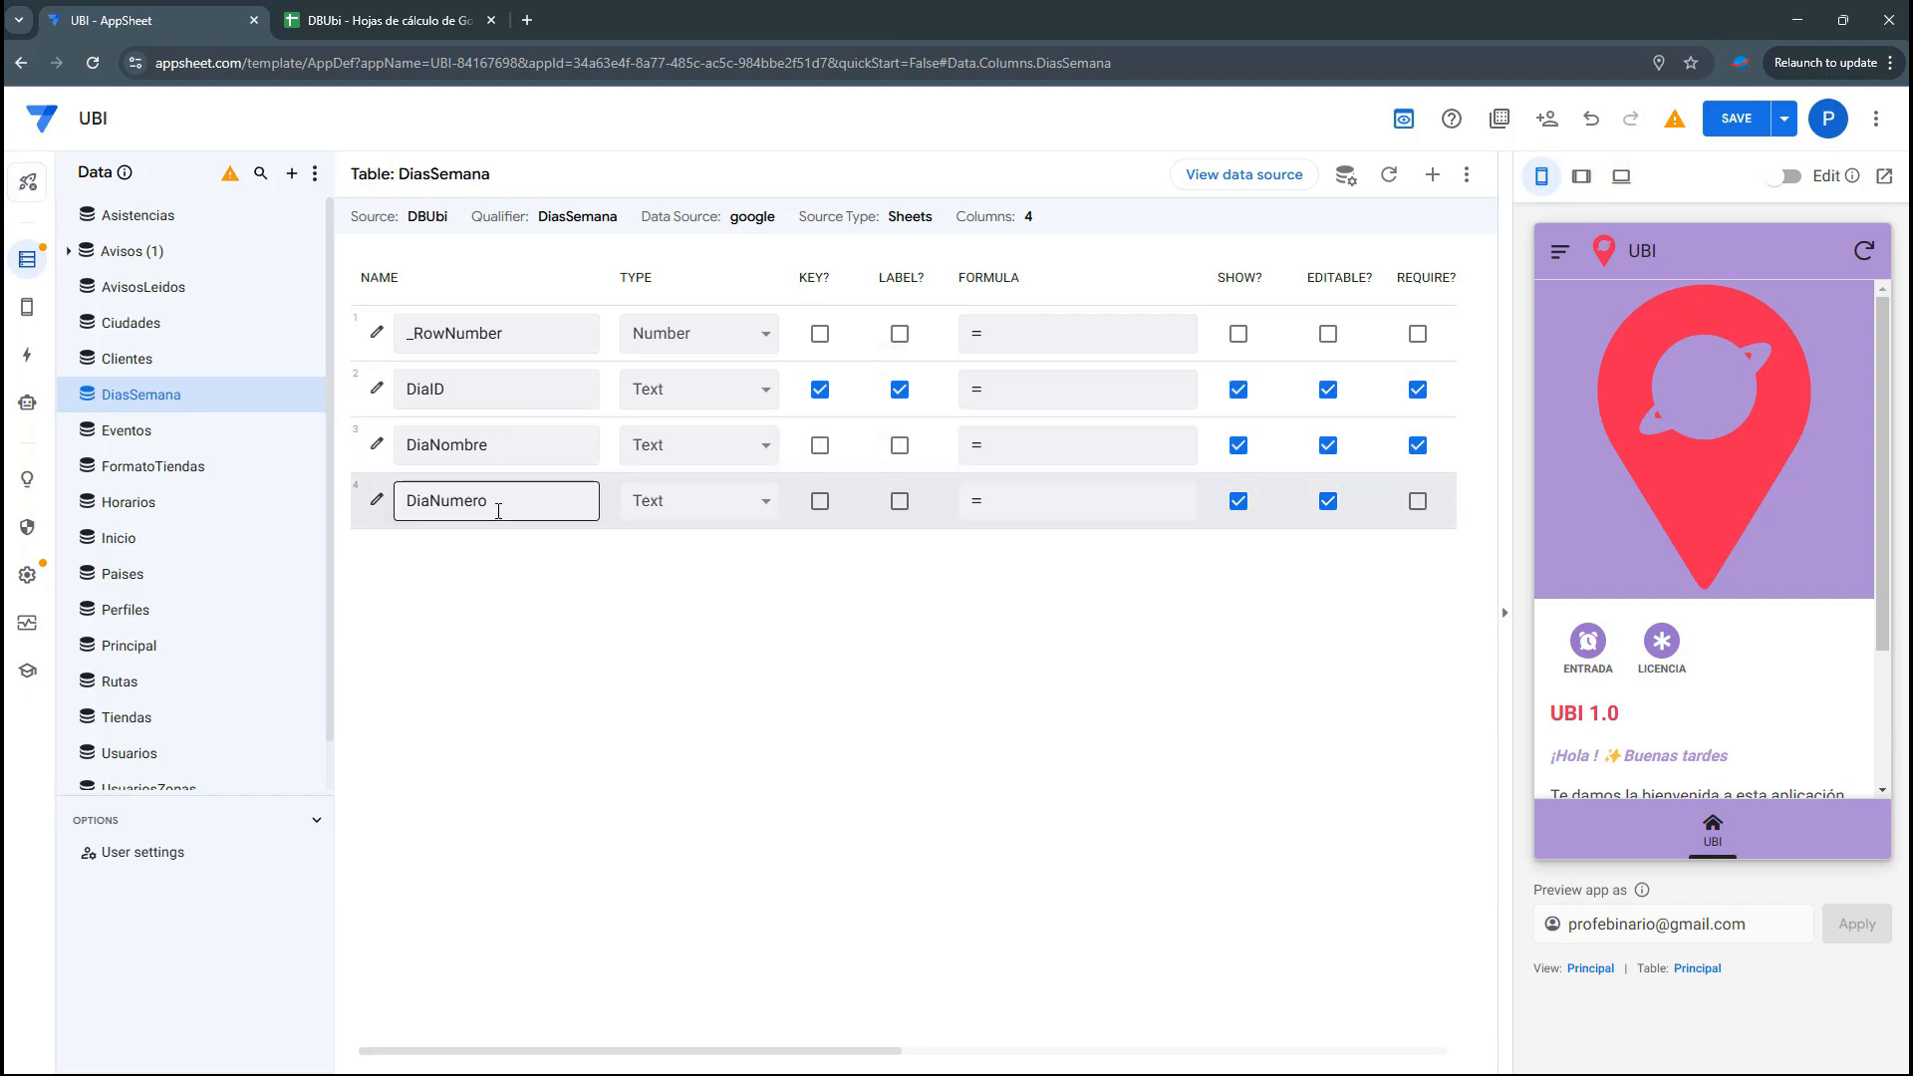
Set DiaNumero's type to Number and delete DiaID's UNIQUEID() initial value
left_click(698, 506)
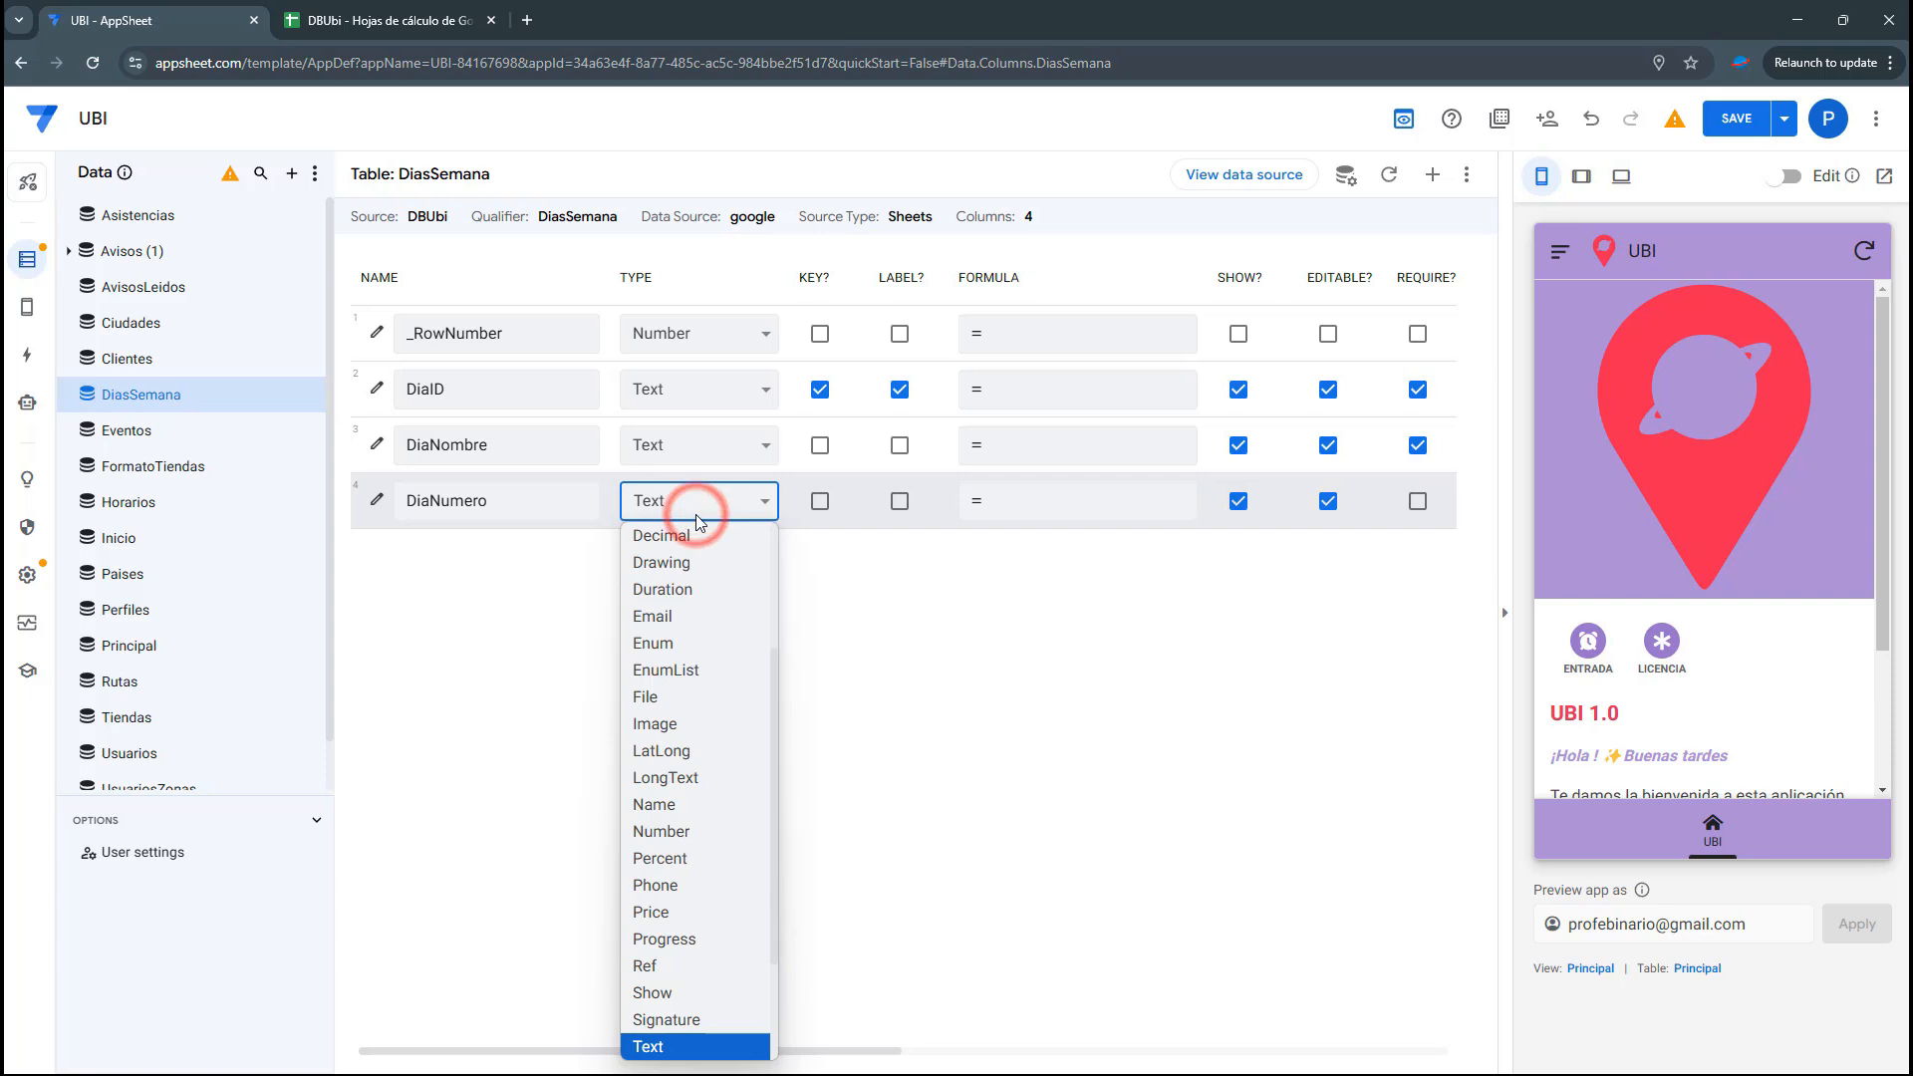
type("nu")
key("Return")
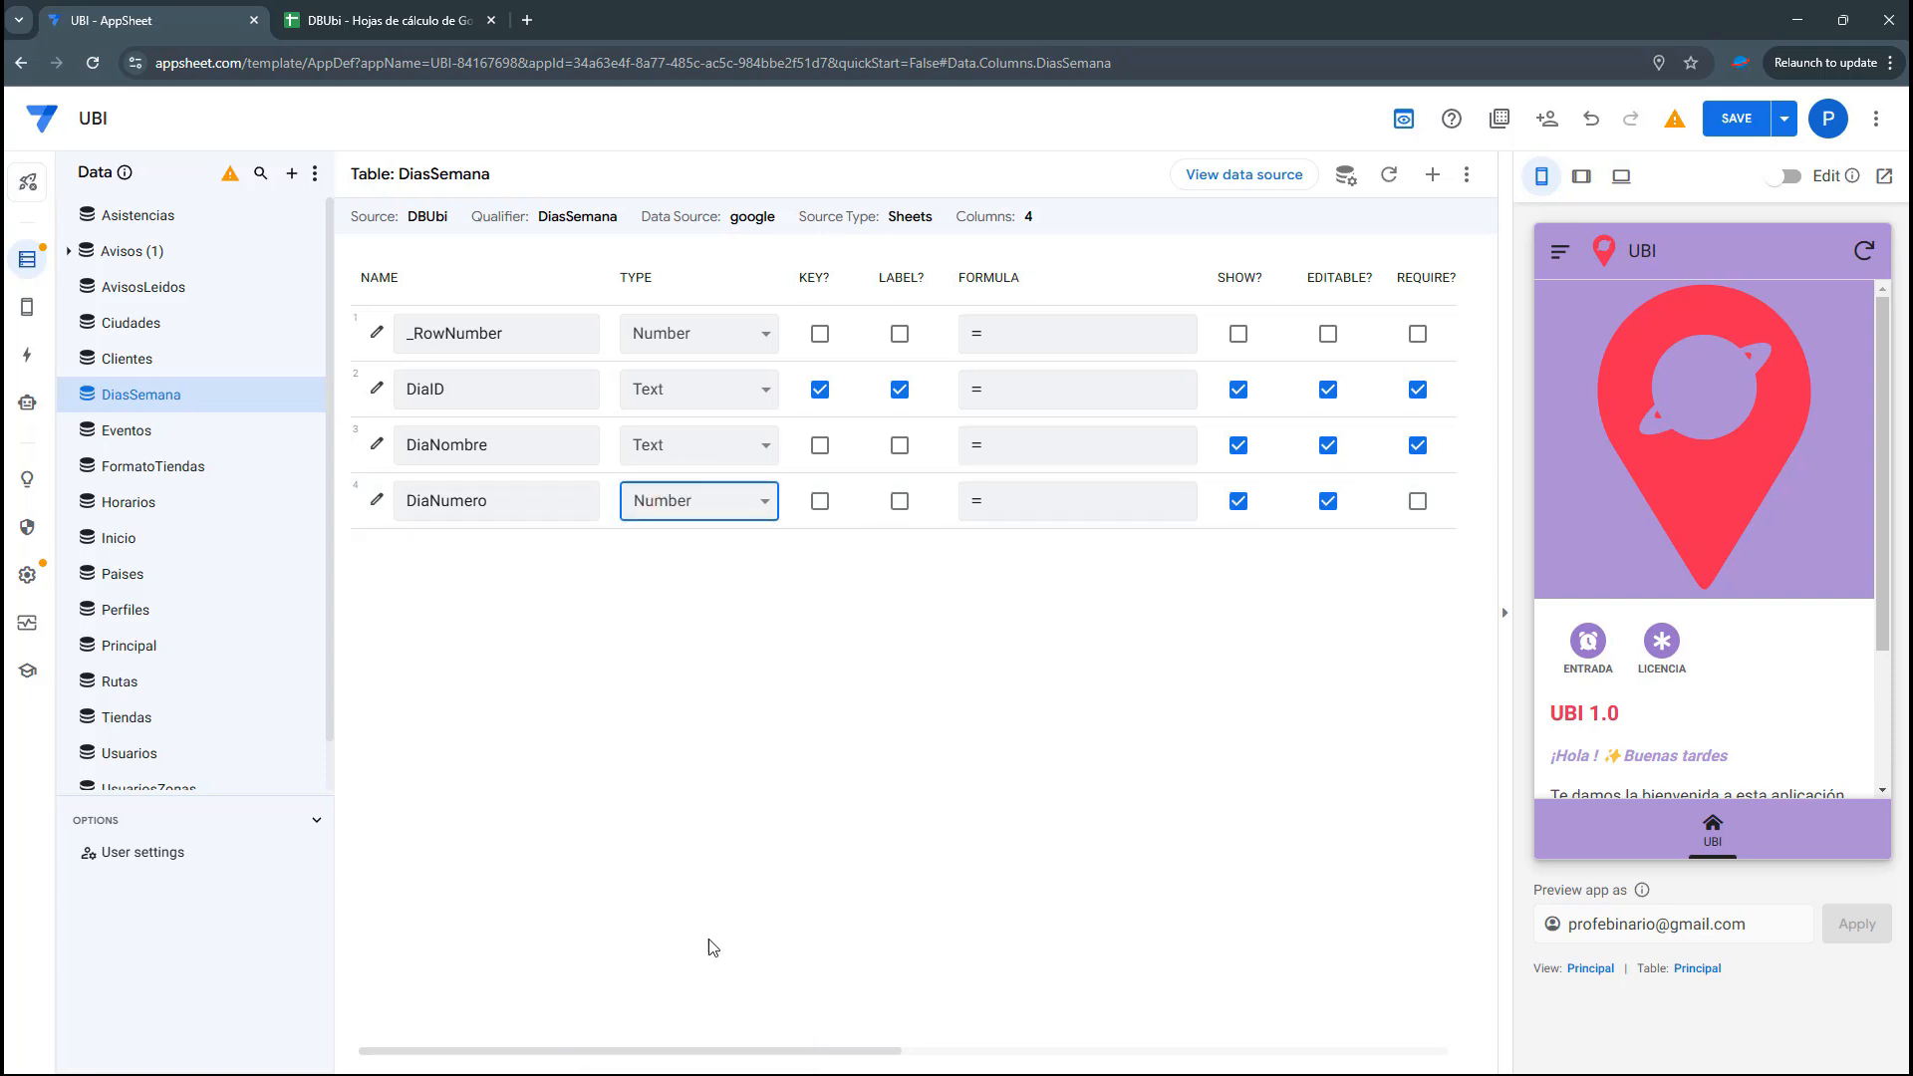
left_click_drag(754, 1052, 1075, 1052)
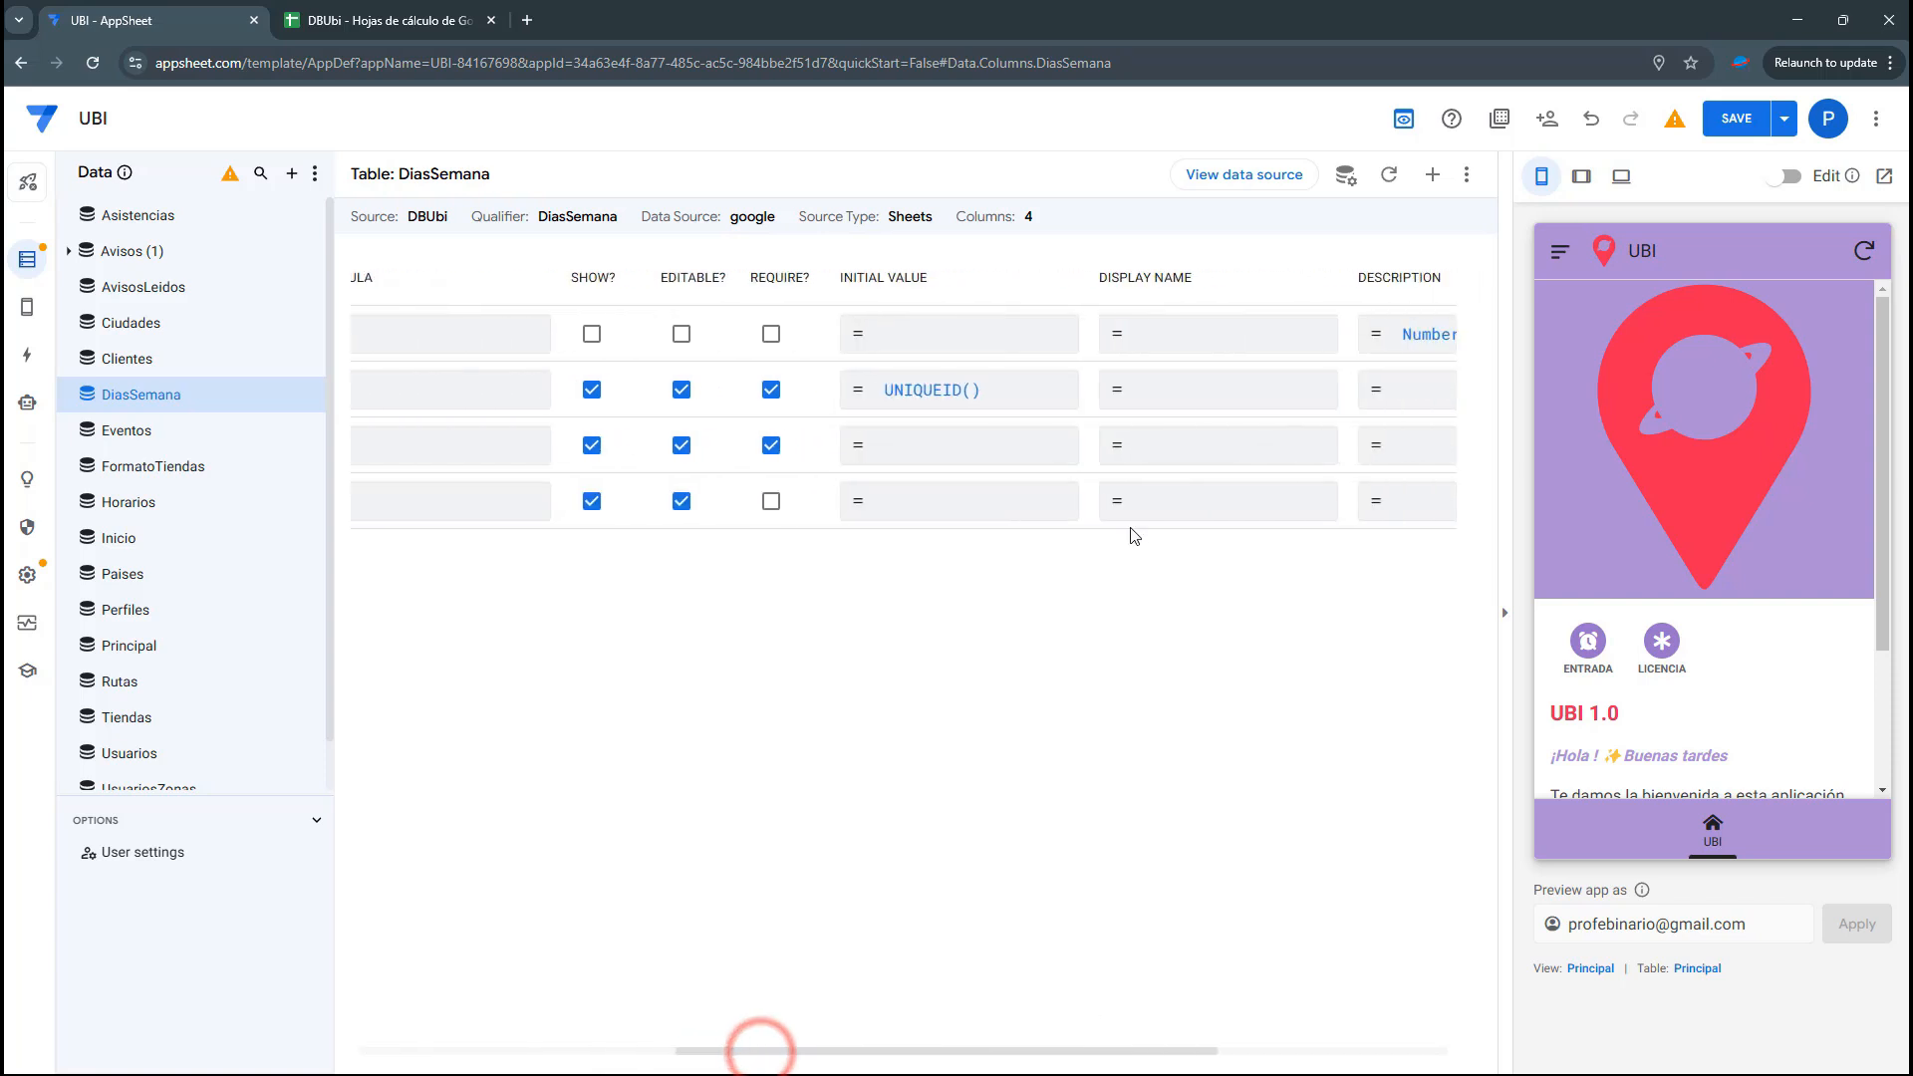
left_click(983, 400)
triple_click(632, 282)
key("BackSpace")
Save DiaID's empty initial value and give display names ID and Día to DiaID and DiaNombre
left_click(1391, 1002)
left_click(1206, 399)
type("ID")
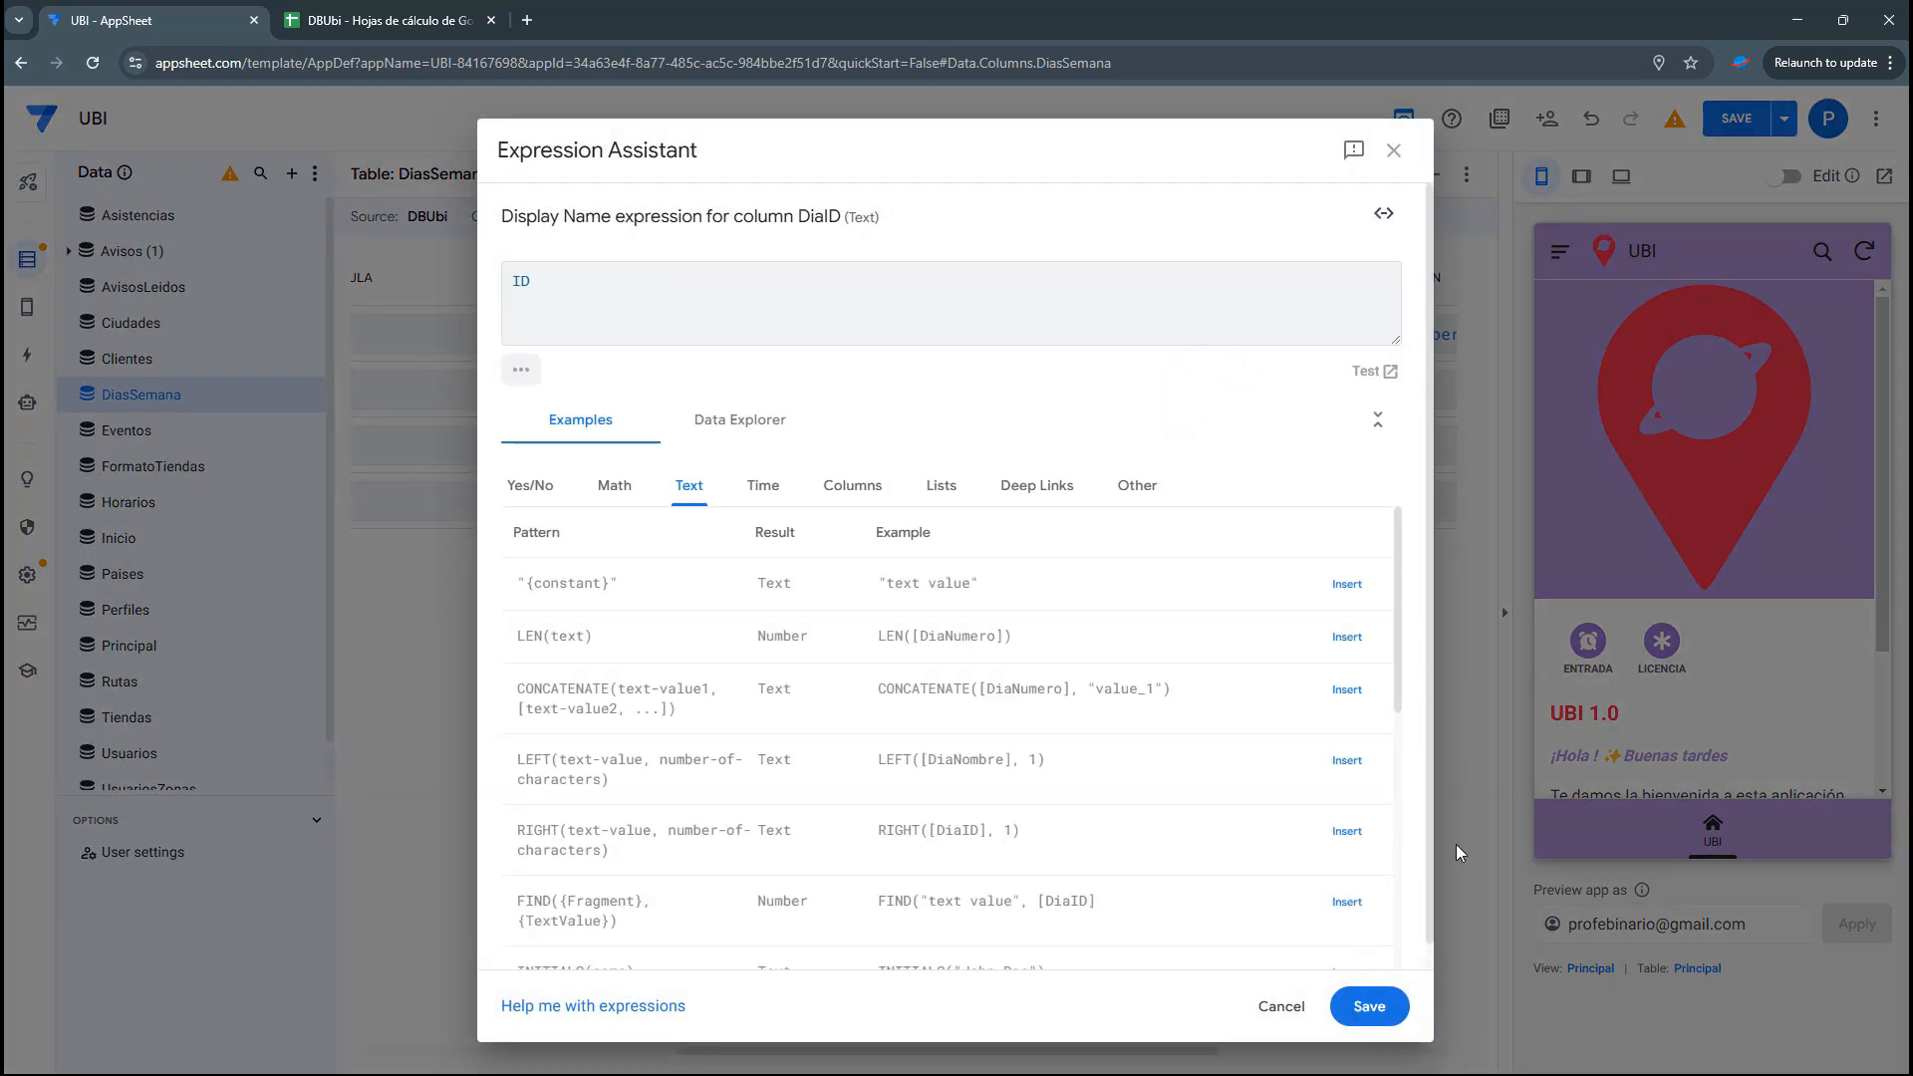
left_click(1398, 1002)
left_click(1171, 445)
type("Dp")
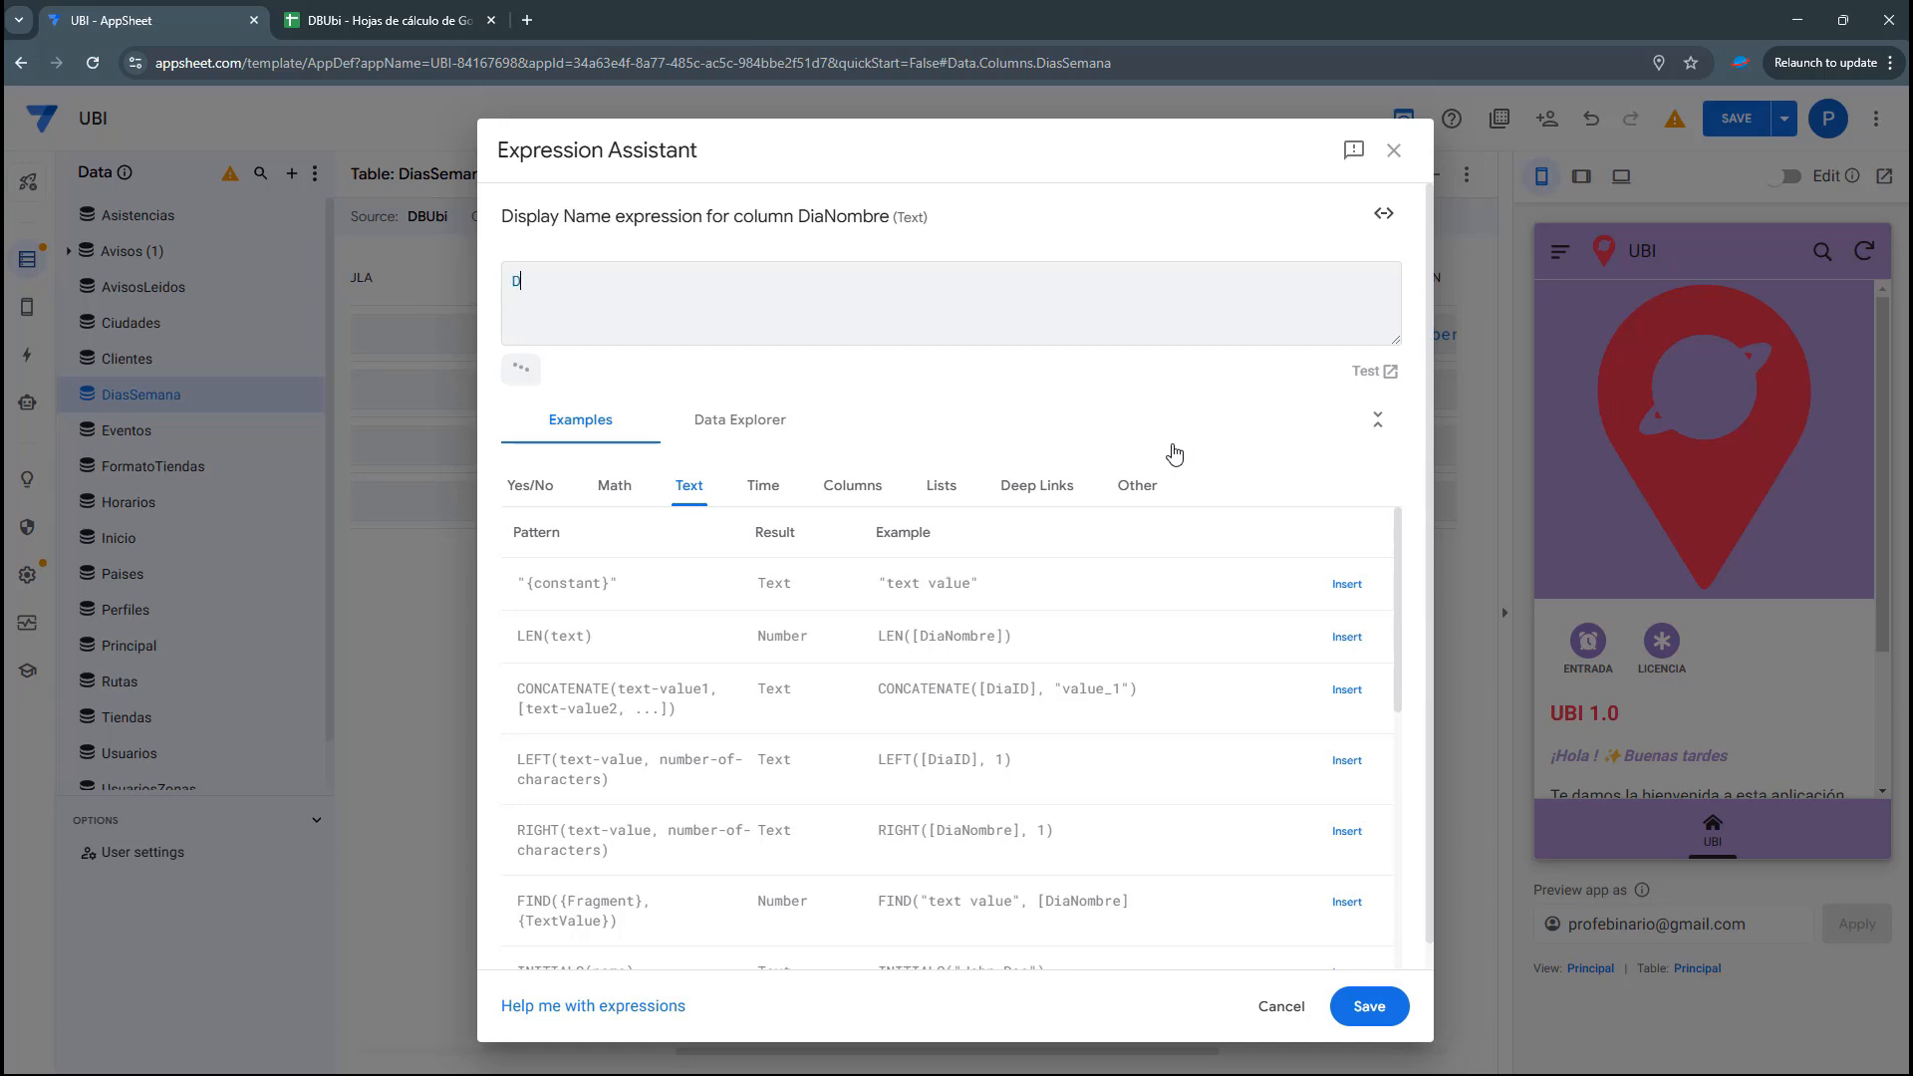
left_click(1381, 995)
Keep DiaID's display name as ID and set DiaNumero's display name to Día número
left_click(1179, 390)
triple_click(702, 284)
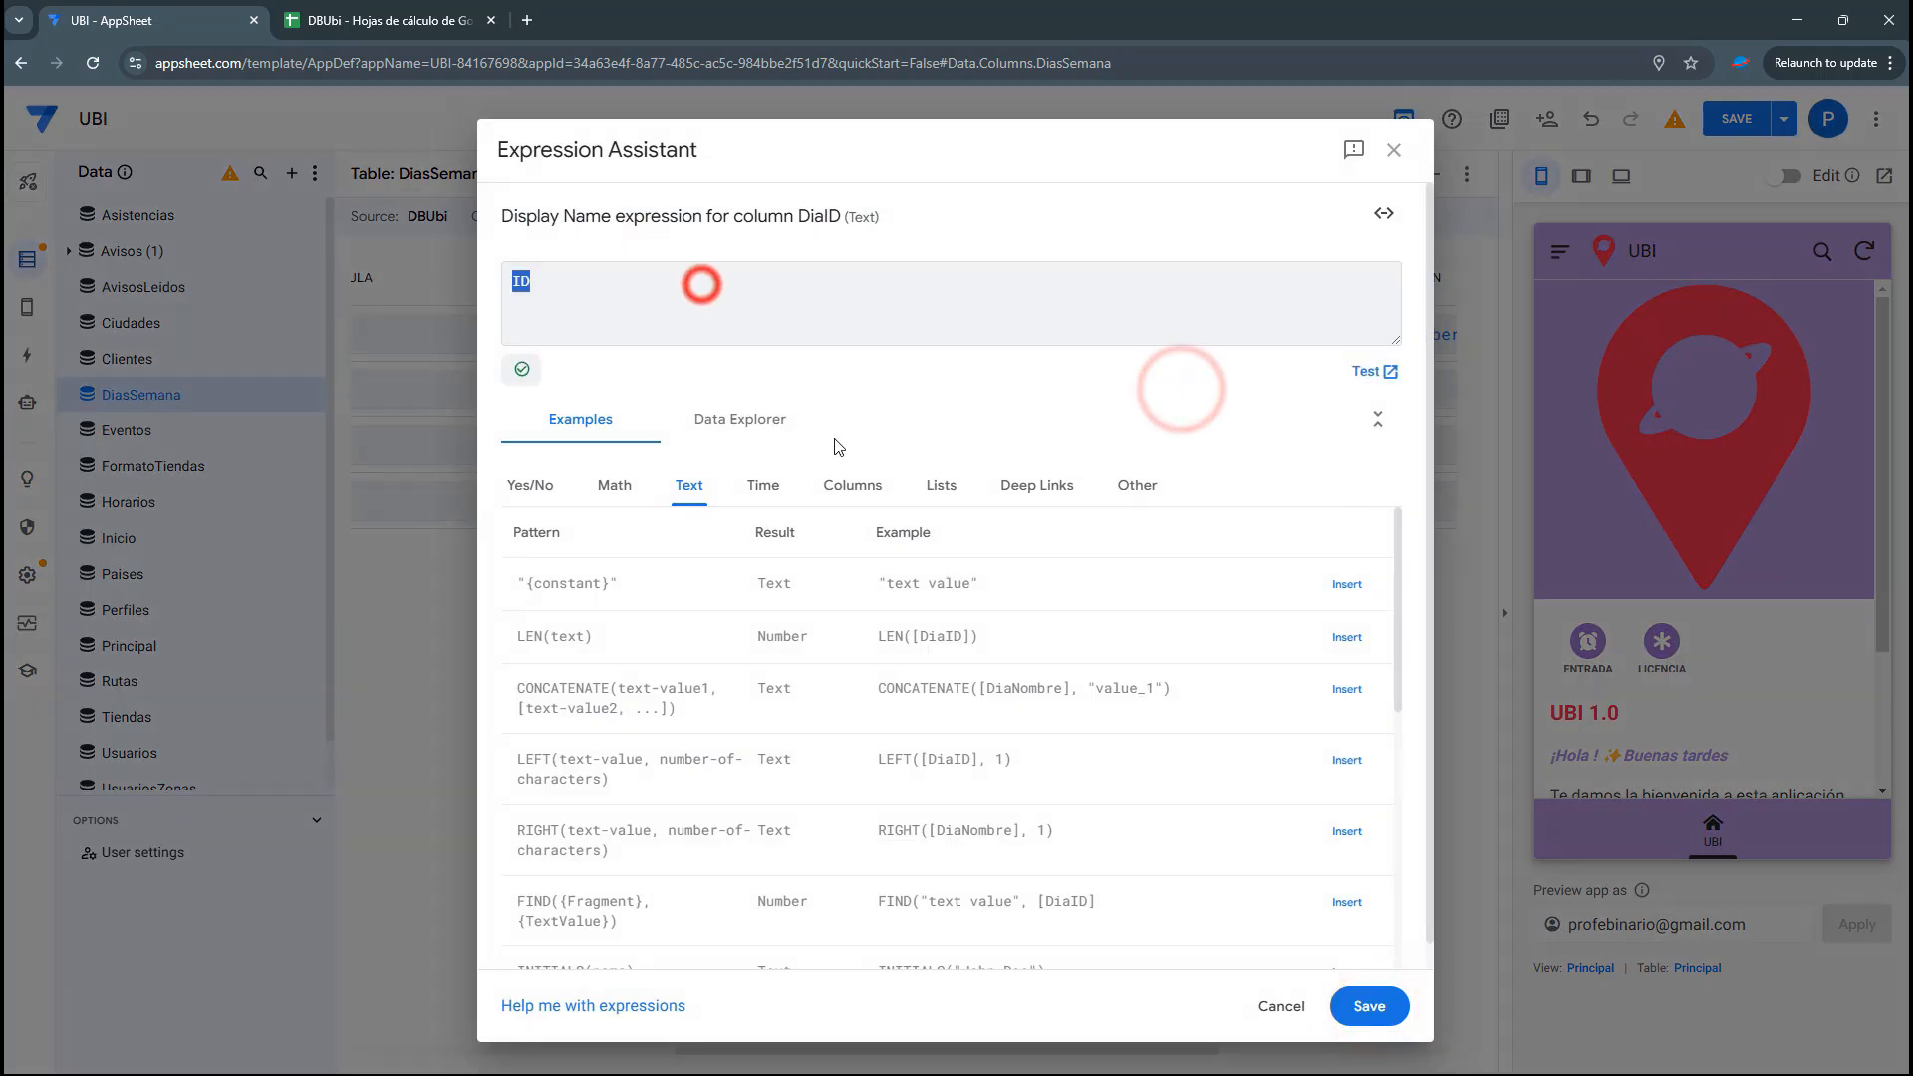
left_click(1369, 1006)
left_click(1155, 518)
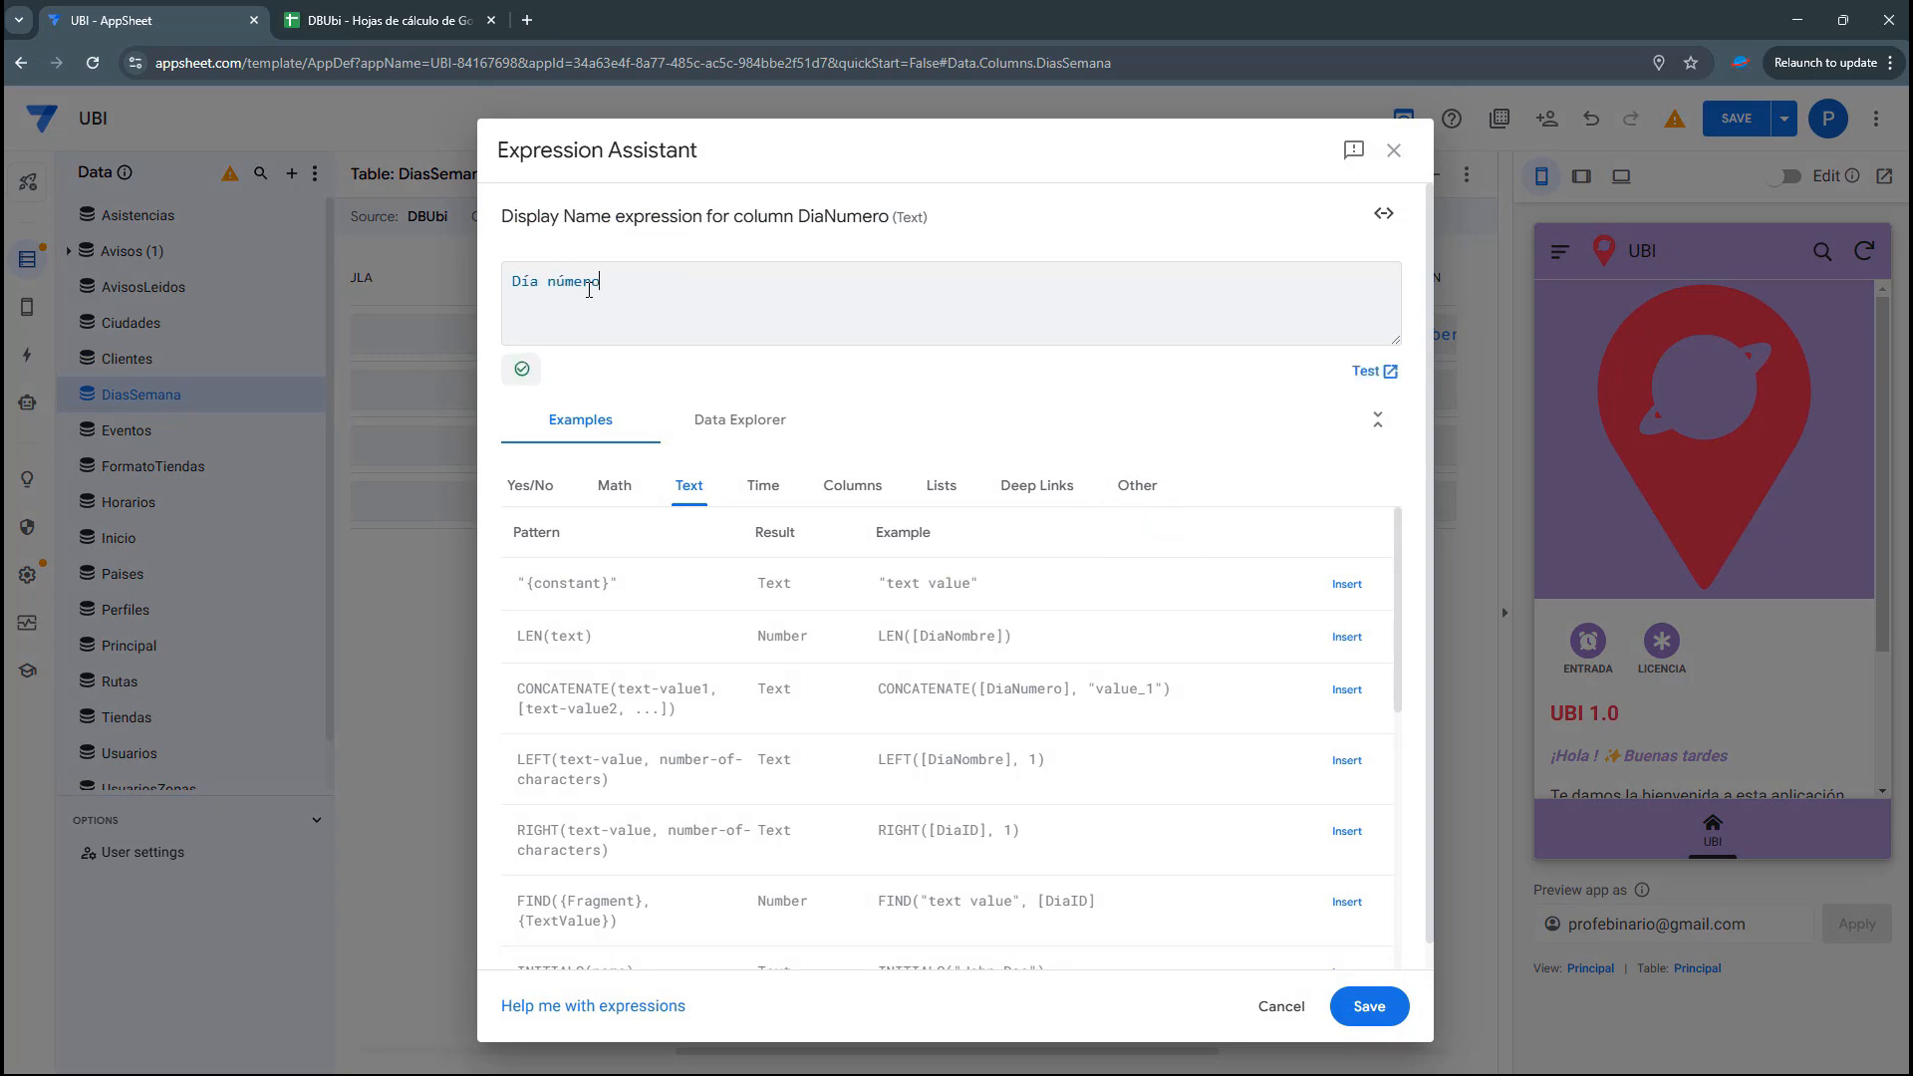
triple_click(637, 275)
left_click(772, 279)
left_click(1380, 1007)
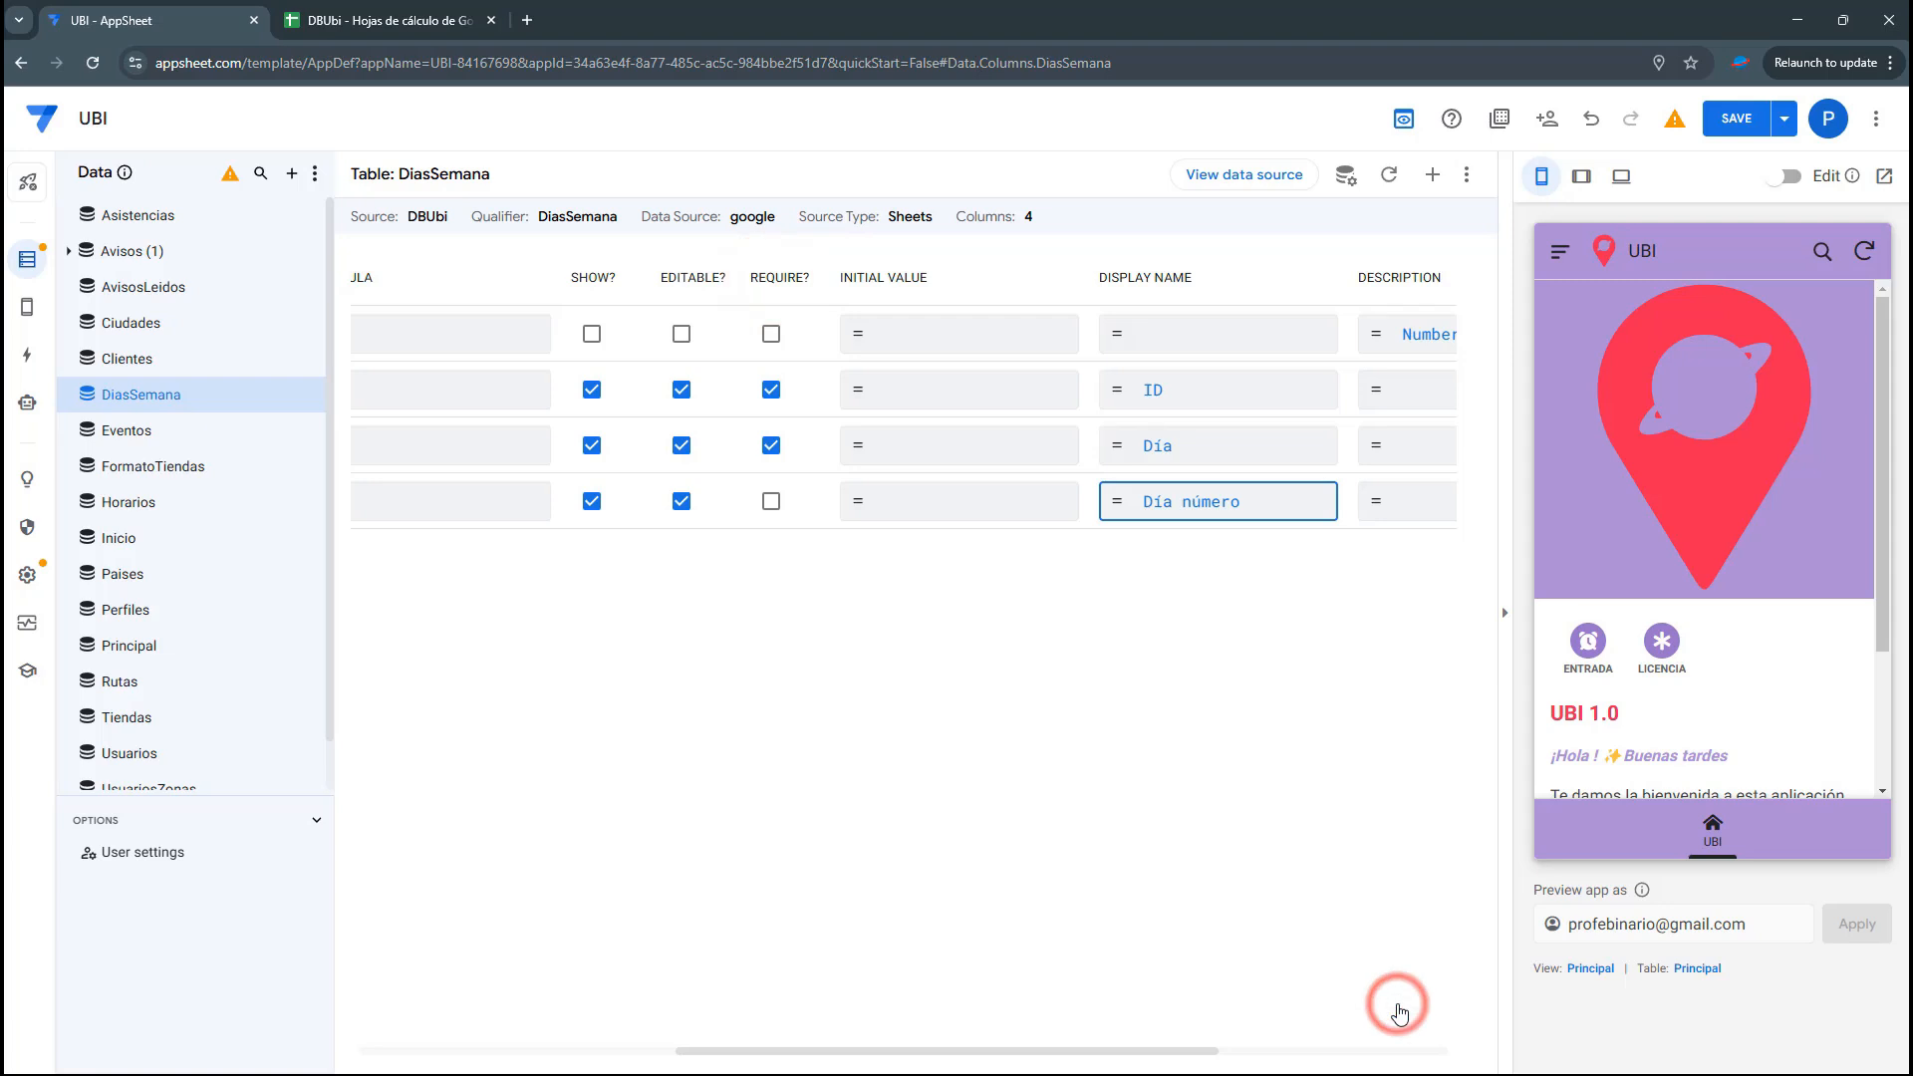
Make DiaNumero required, save the app, and return to the DBUbi spreadsheet
left_click(1737, 117)
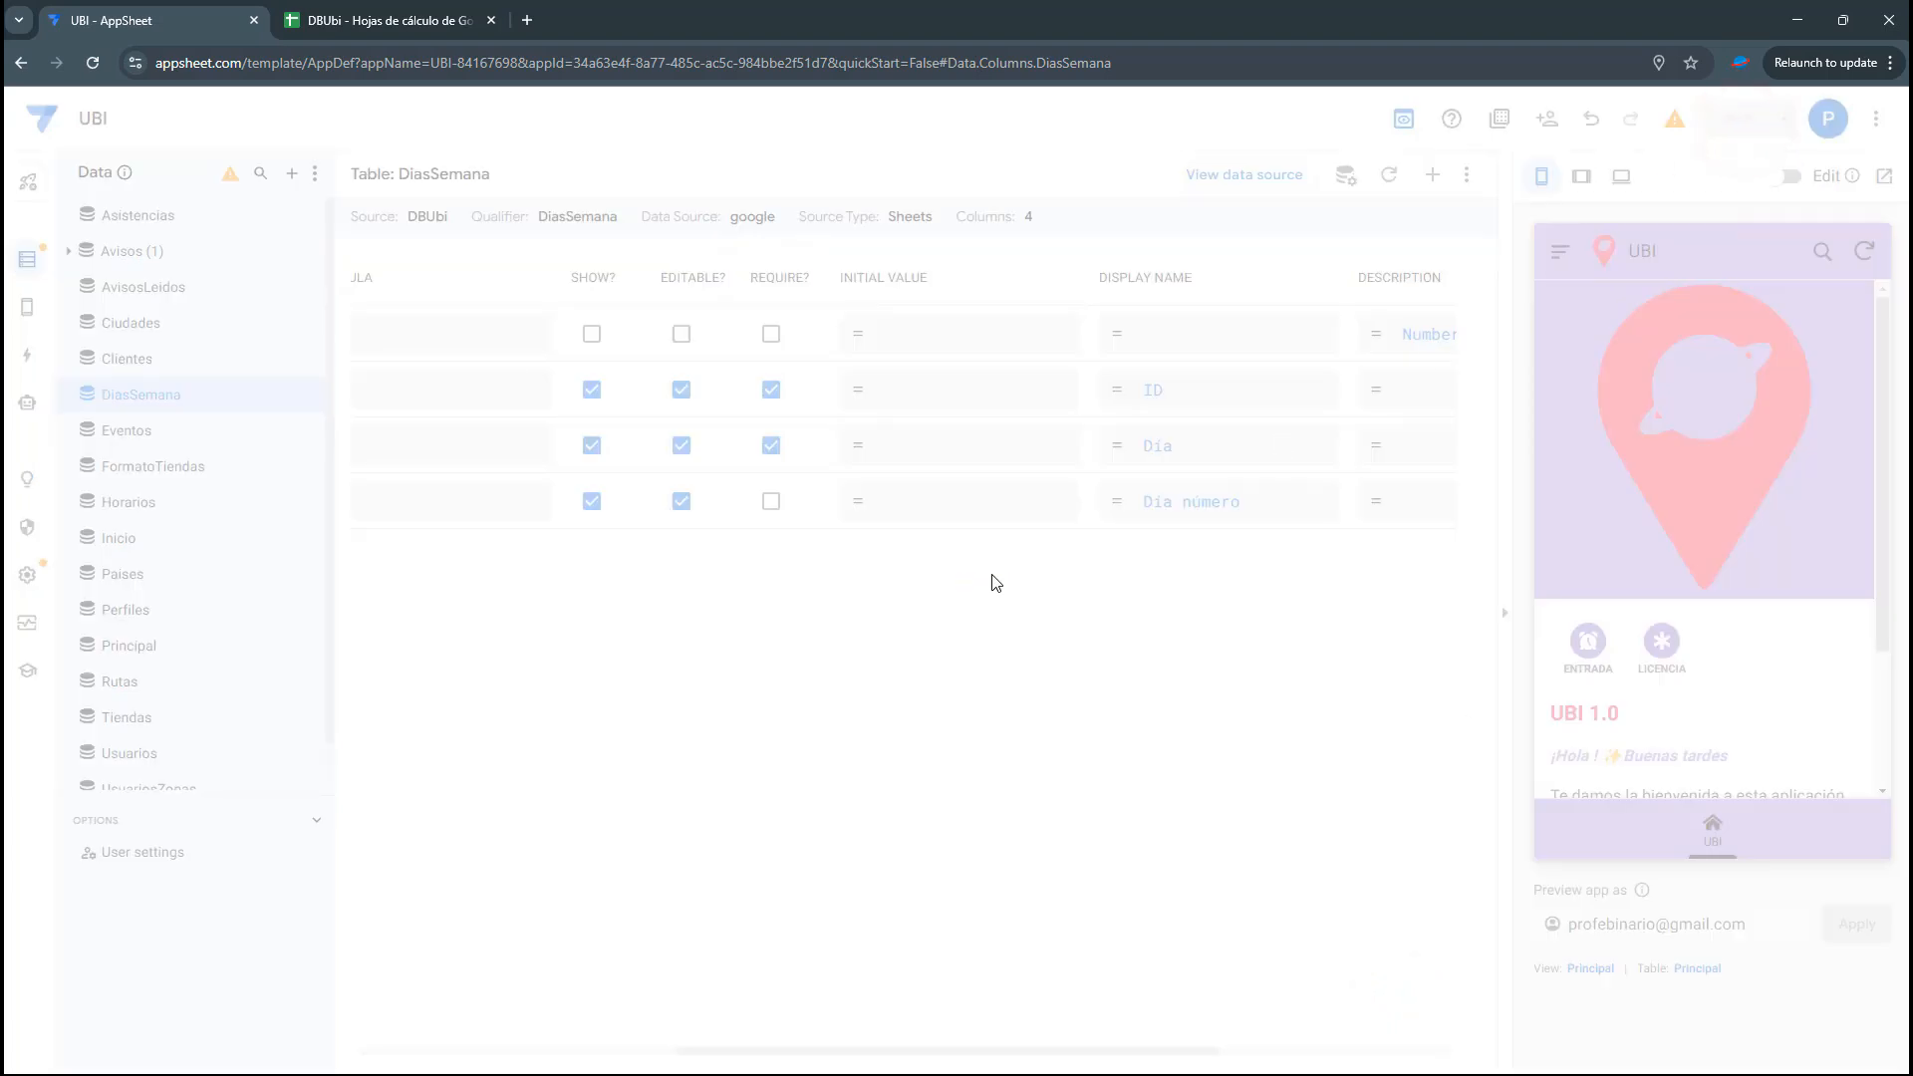
left_click(769, 502)
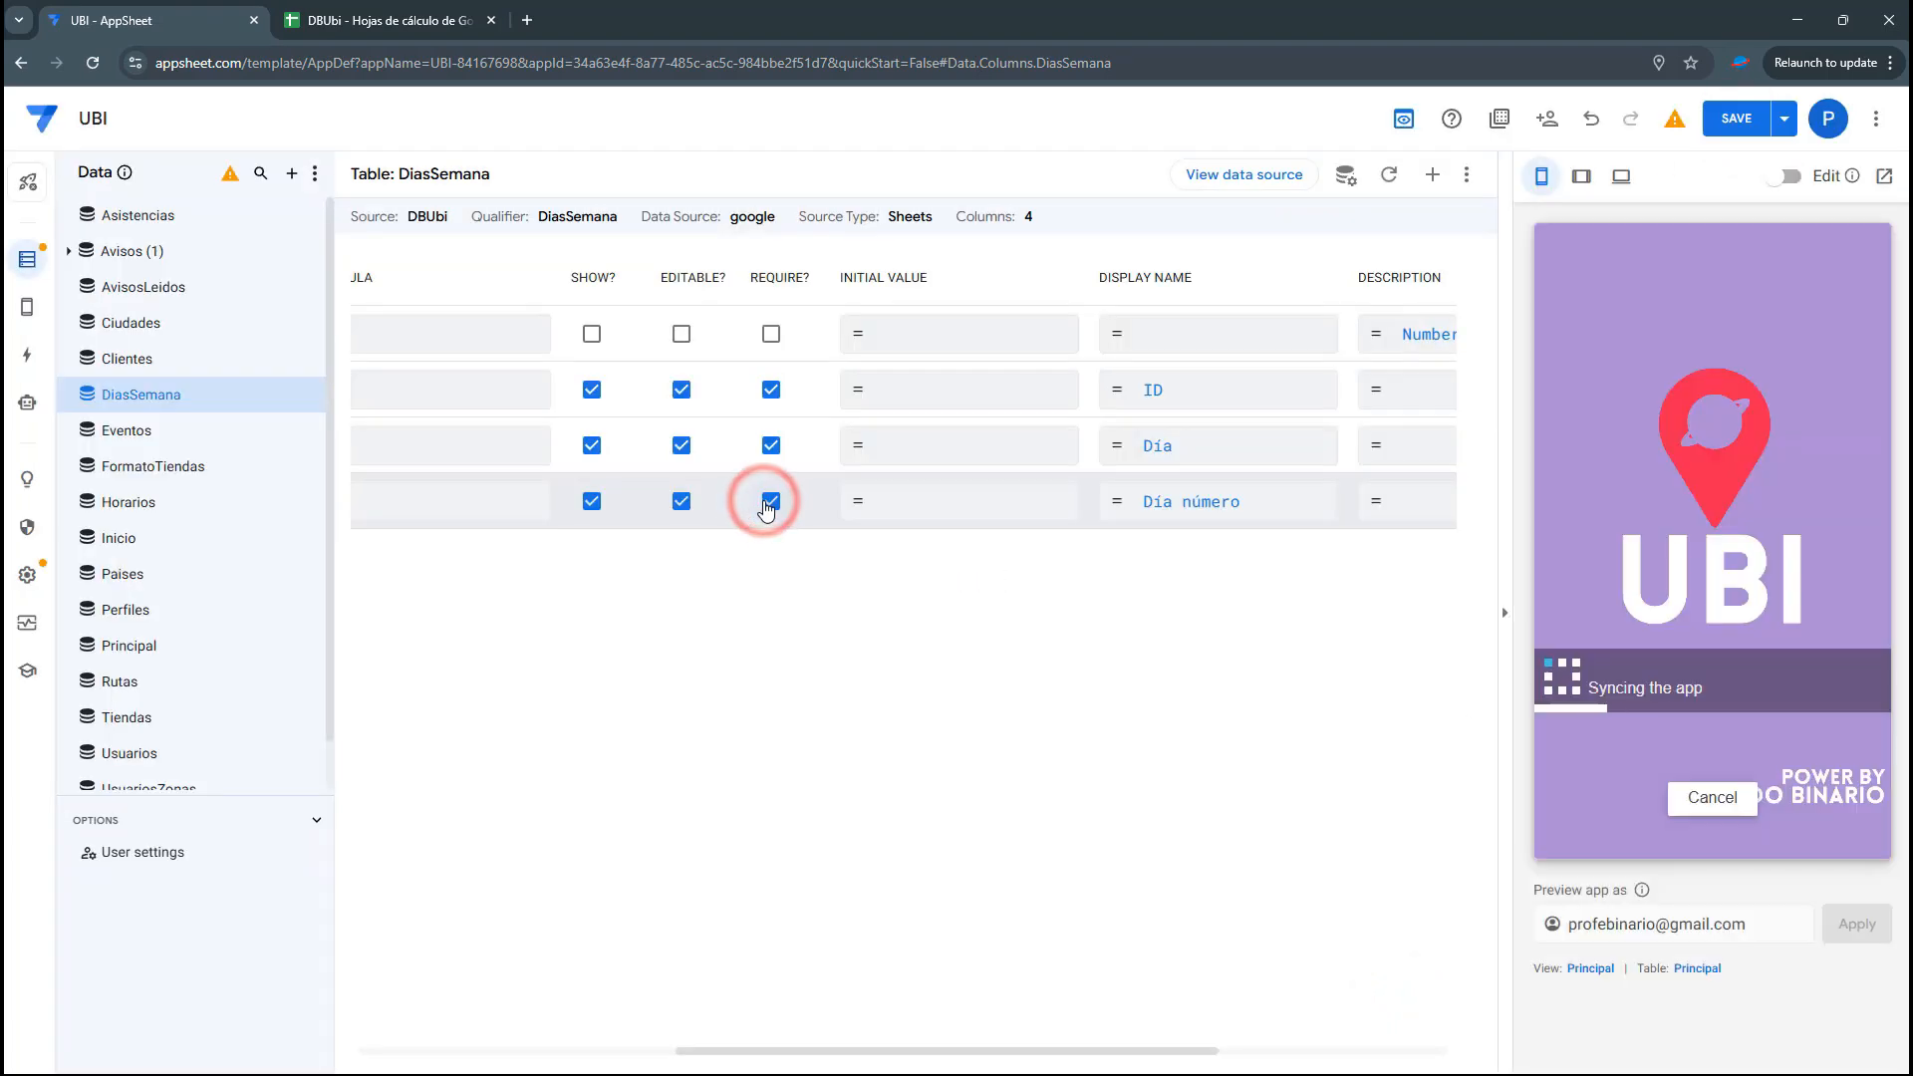
left_click(1727, 134)
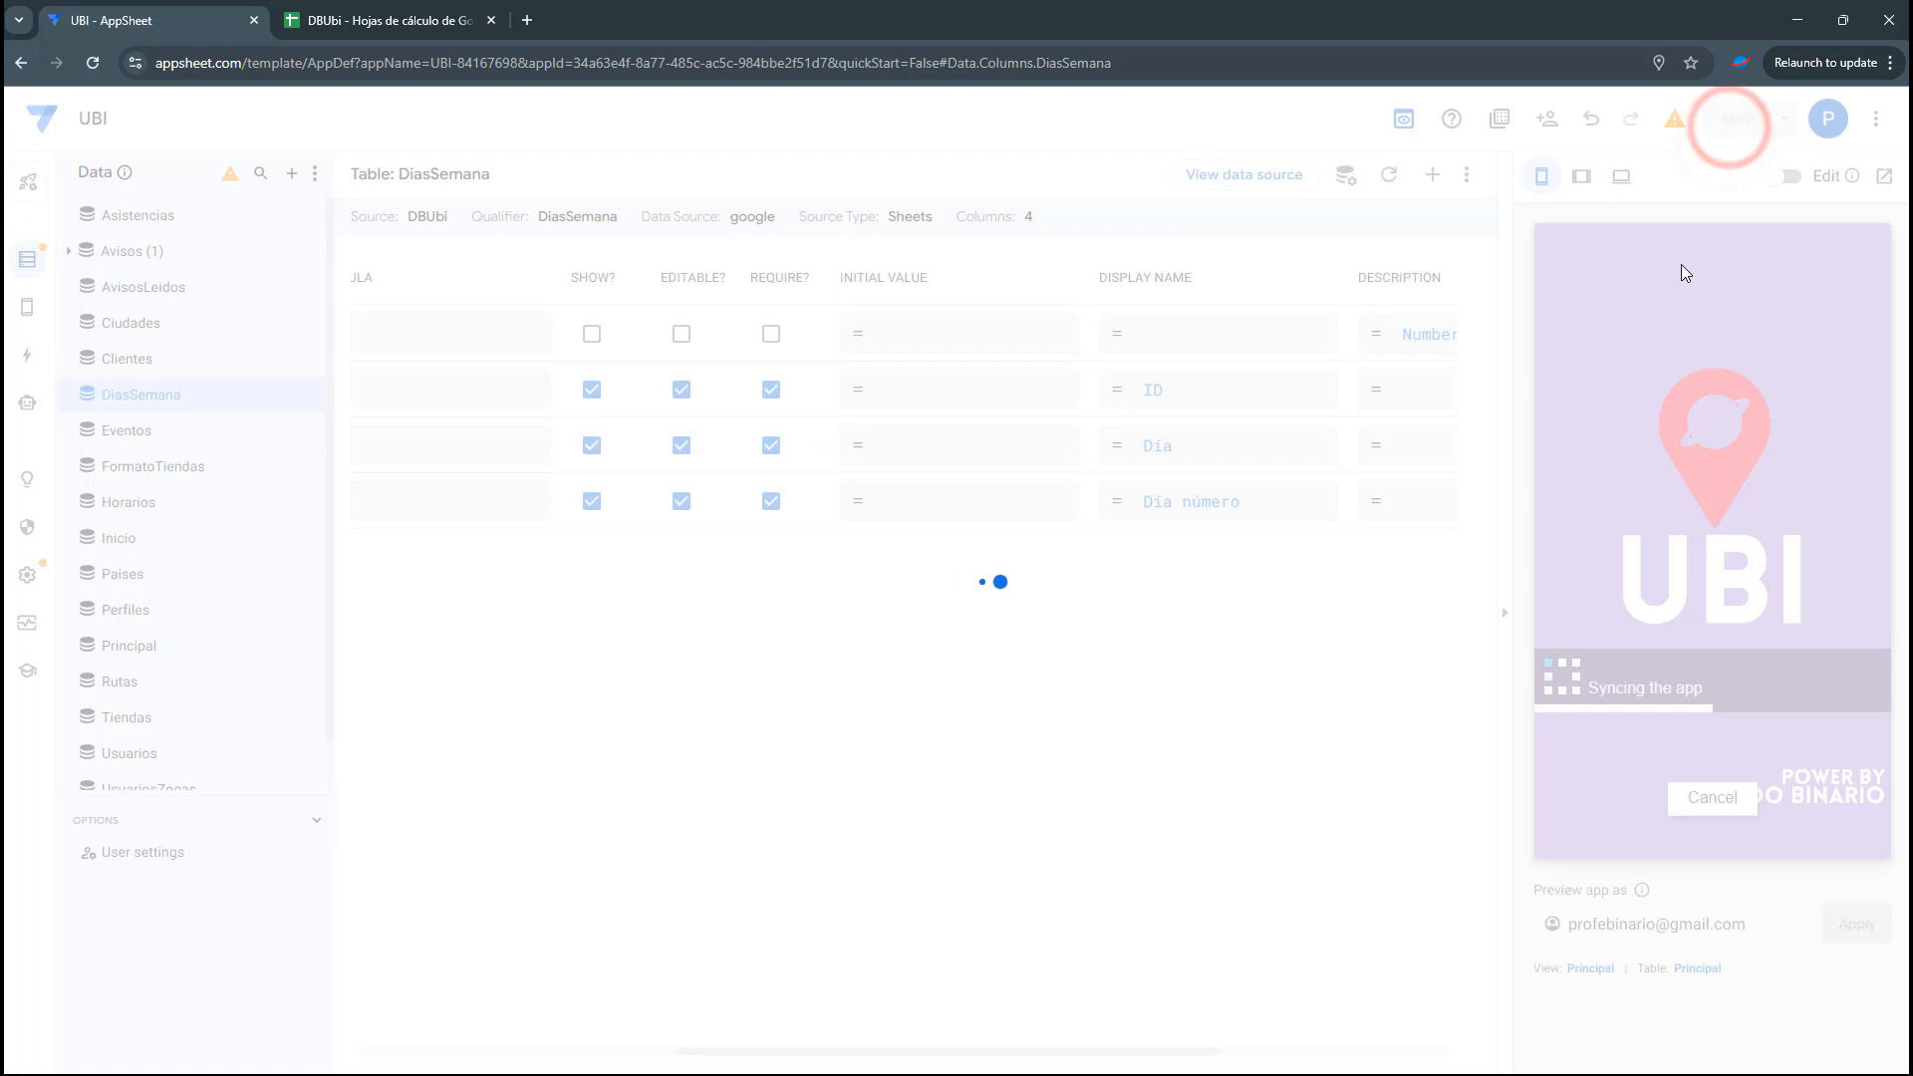
left_click(441, 10)
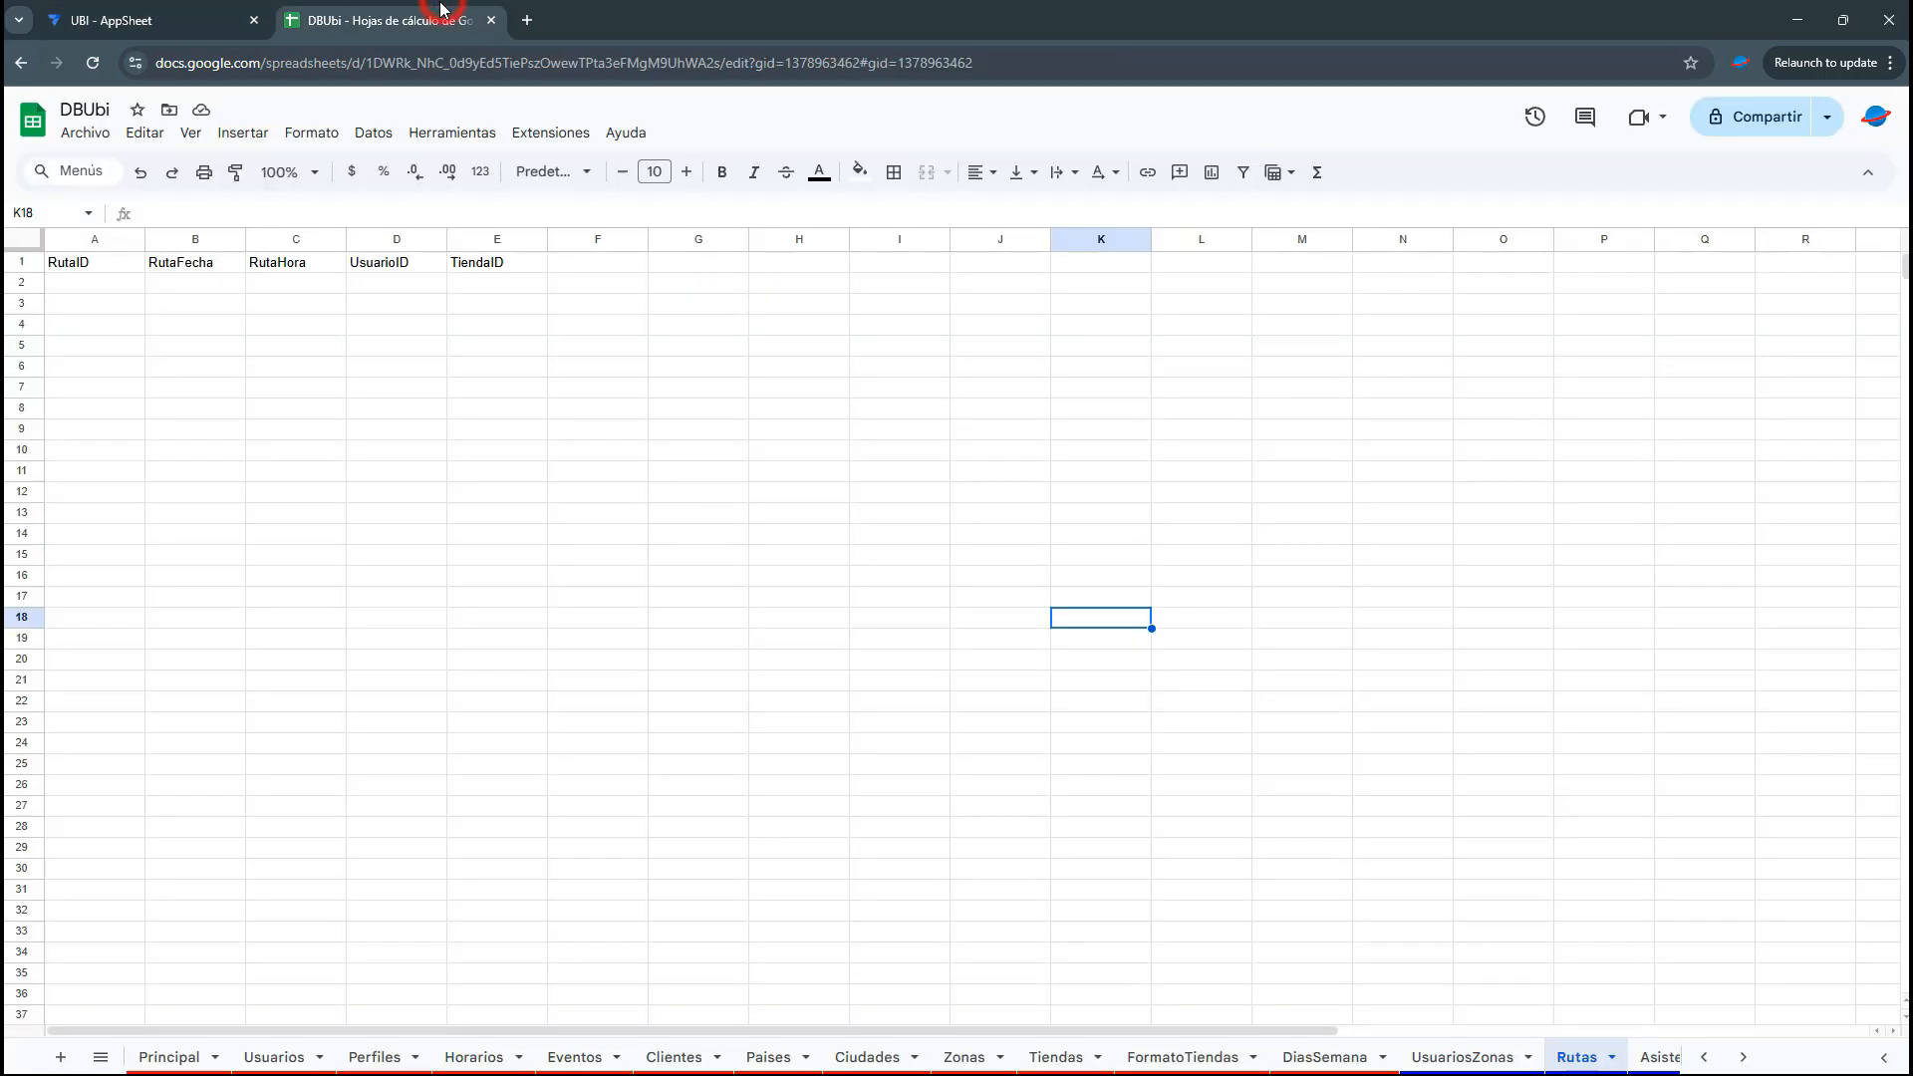
Paste the seven days, L Lunes 2 through D Domingo 1, into A2:C8 of the DiasSemana sheet
left_click(1440, 1057)
left_click(1328, 1057)
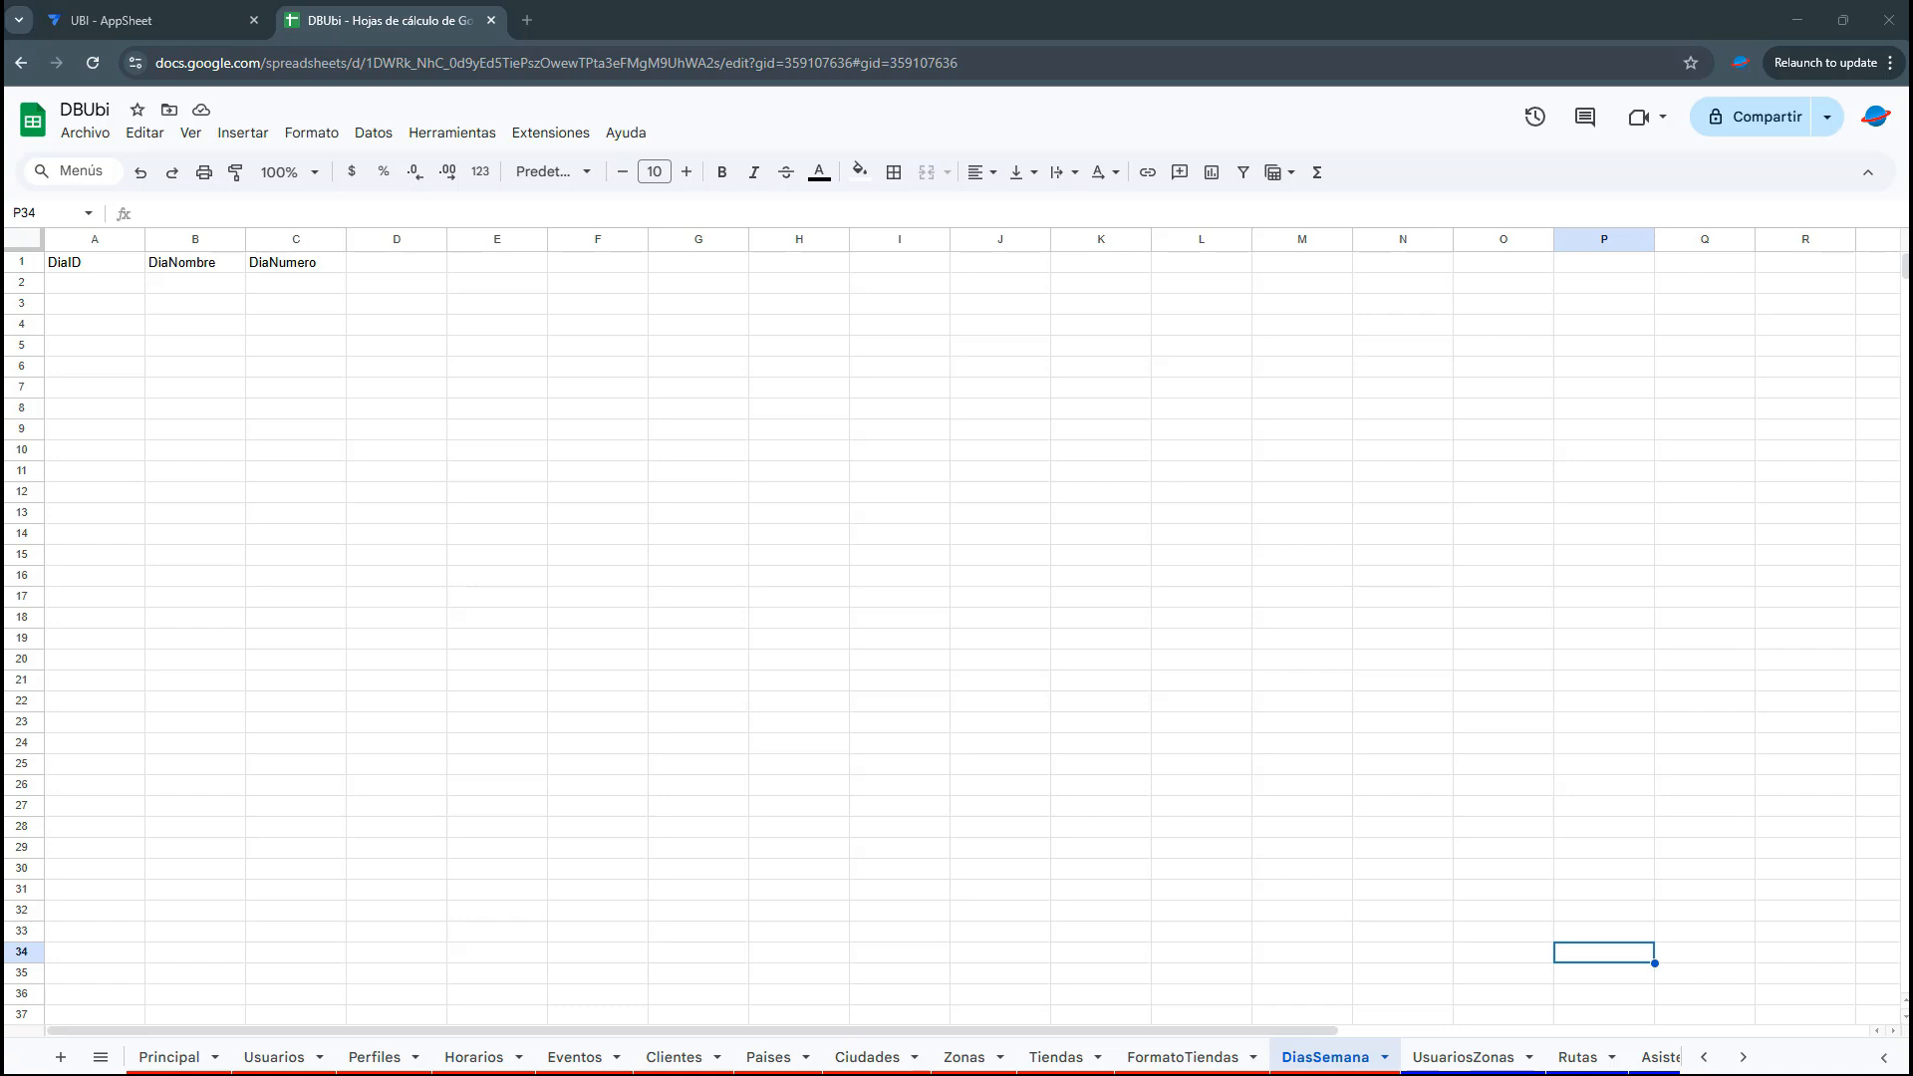
left_click(100, 286)
type("L\tLunes\t2 M\tMartes\t3 X\tMiércoles\t4 J\tJueves\t5 V\tViernes\t6 S\tSábado\t7 D\tDomingo\t1")
Check the pasted day codes, names and numbers, then return to the AppSheet editor
left_click(100, 286)
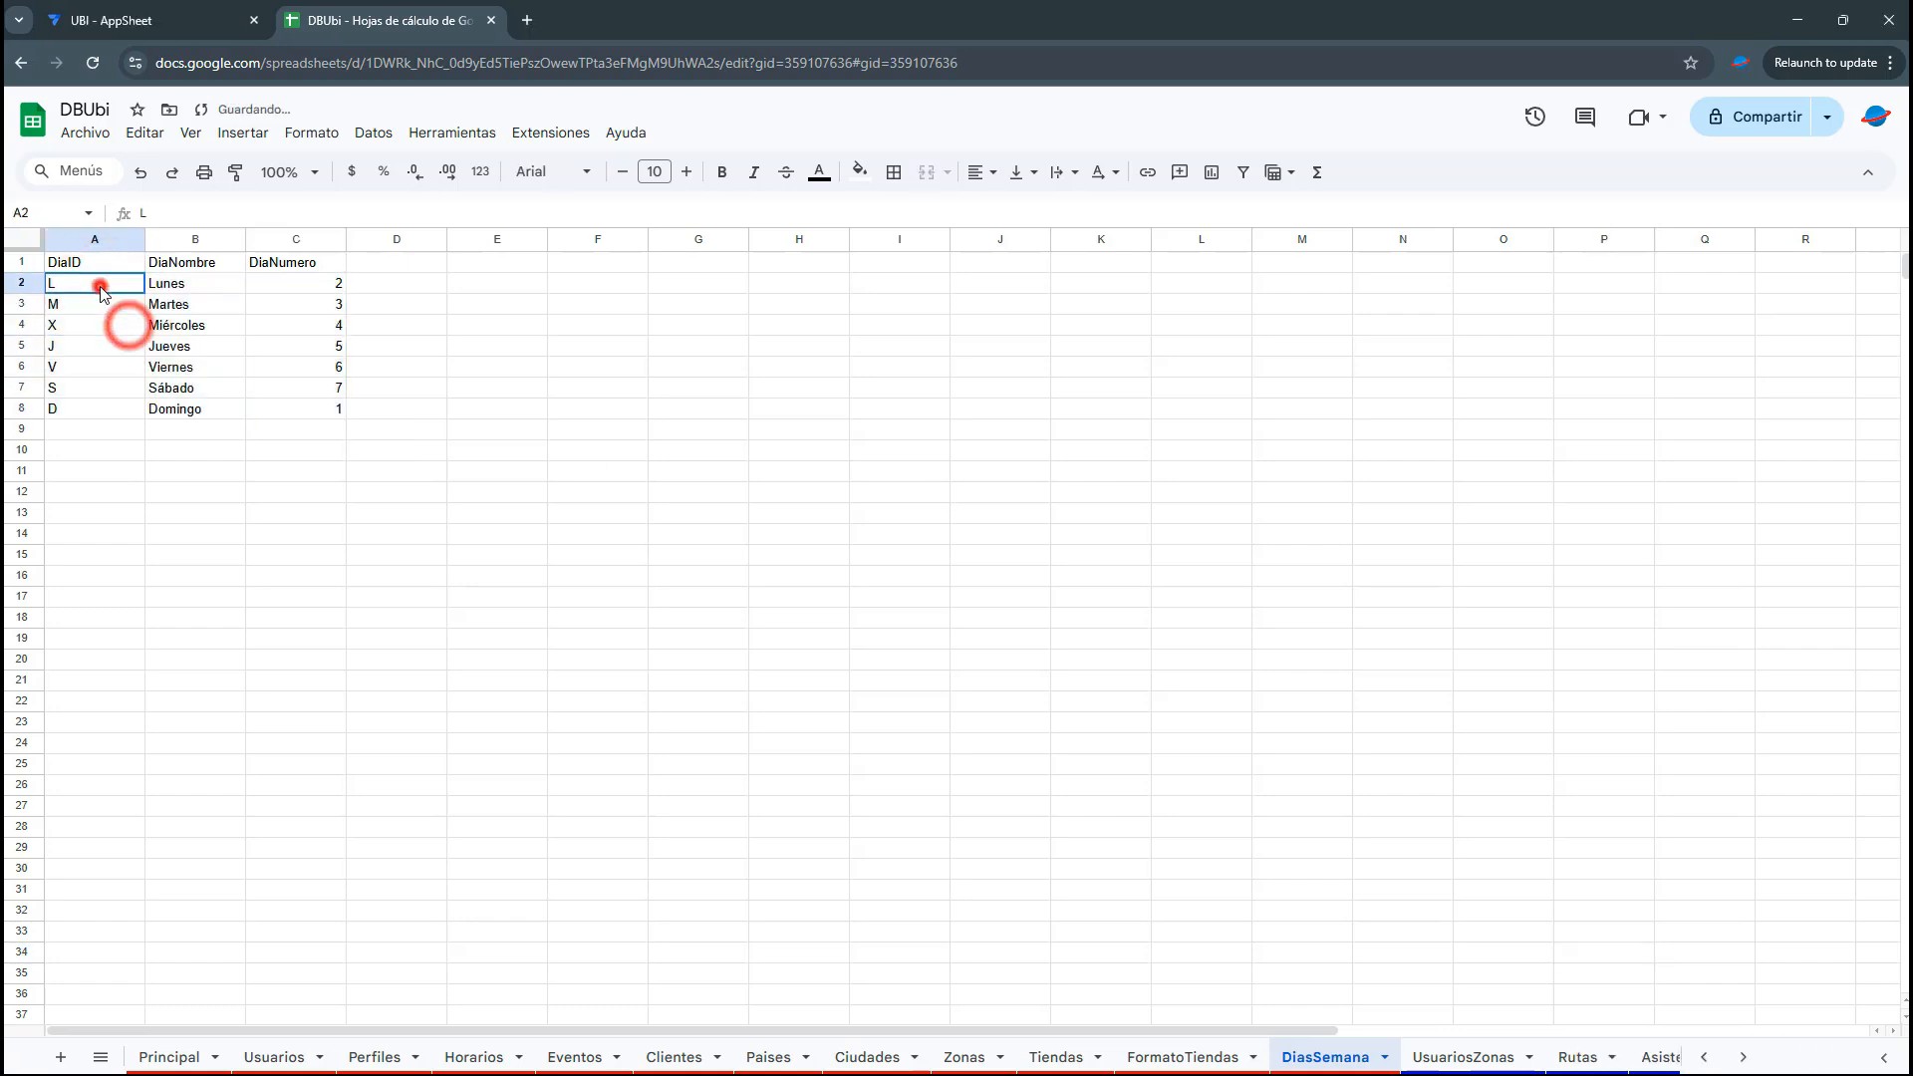
left_click(165, 288)
left_click(331, 284)
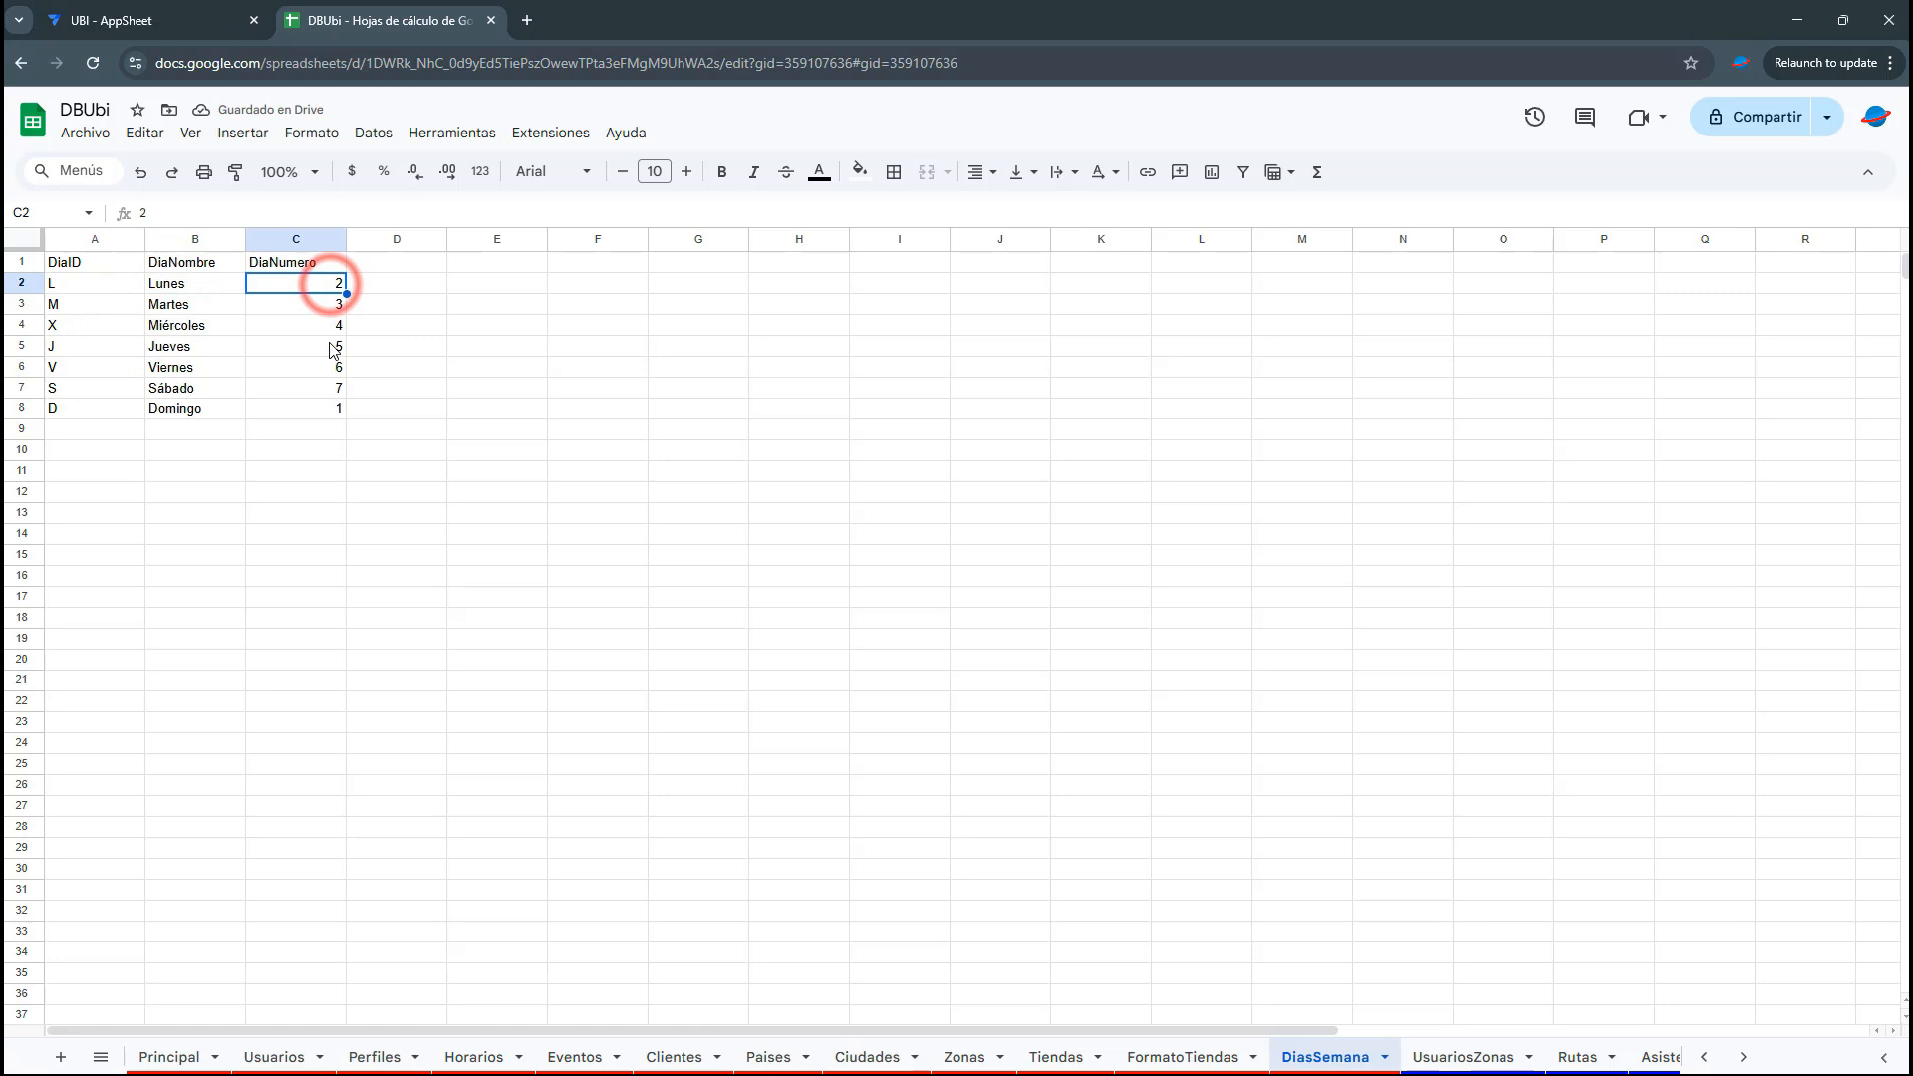
left_click(69, 304)
left_click(168, 305)
left_click(299, 303)
left_click(121, 329)
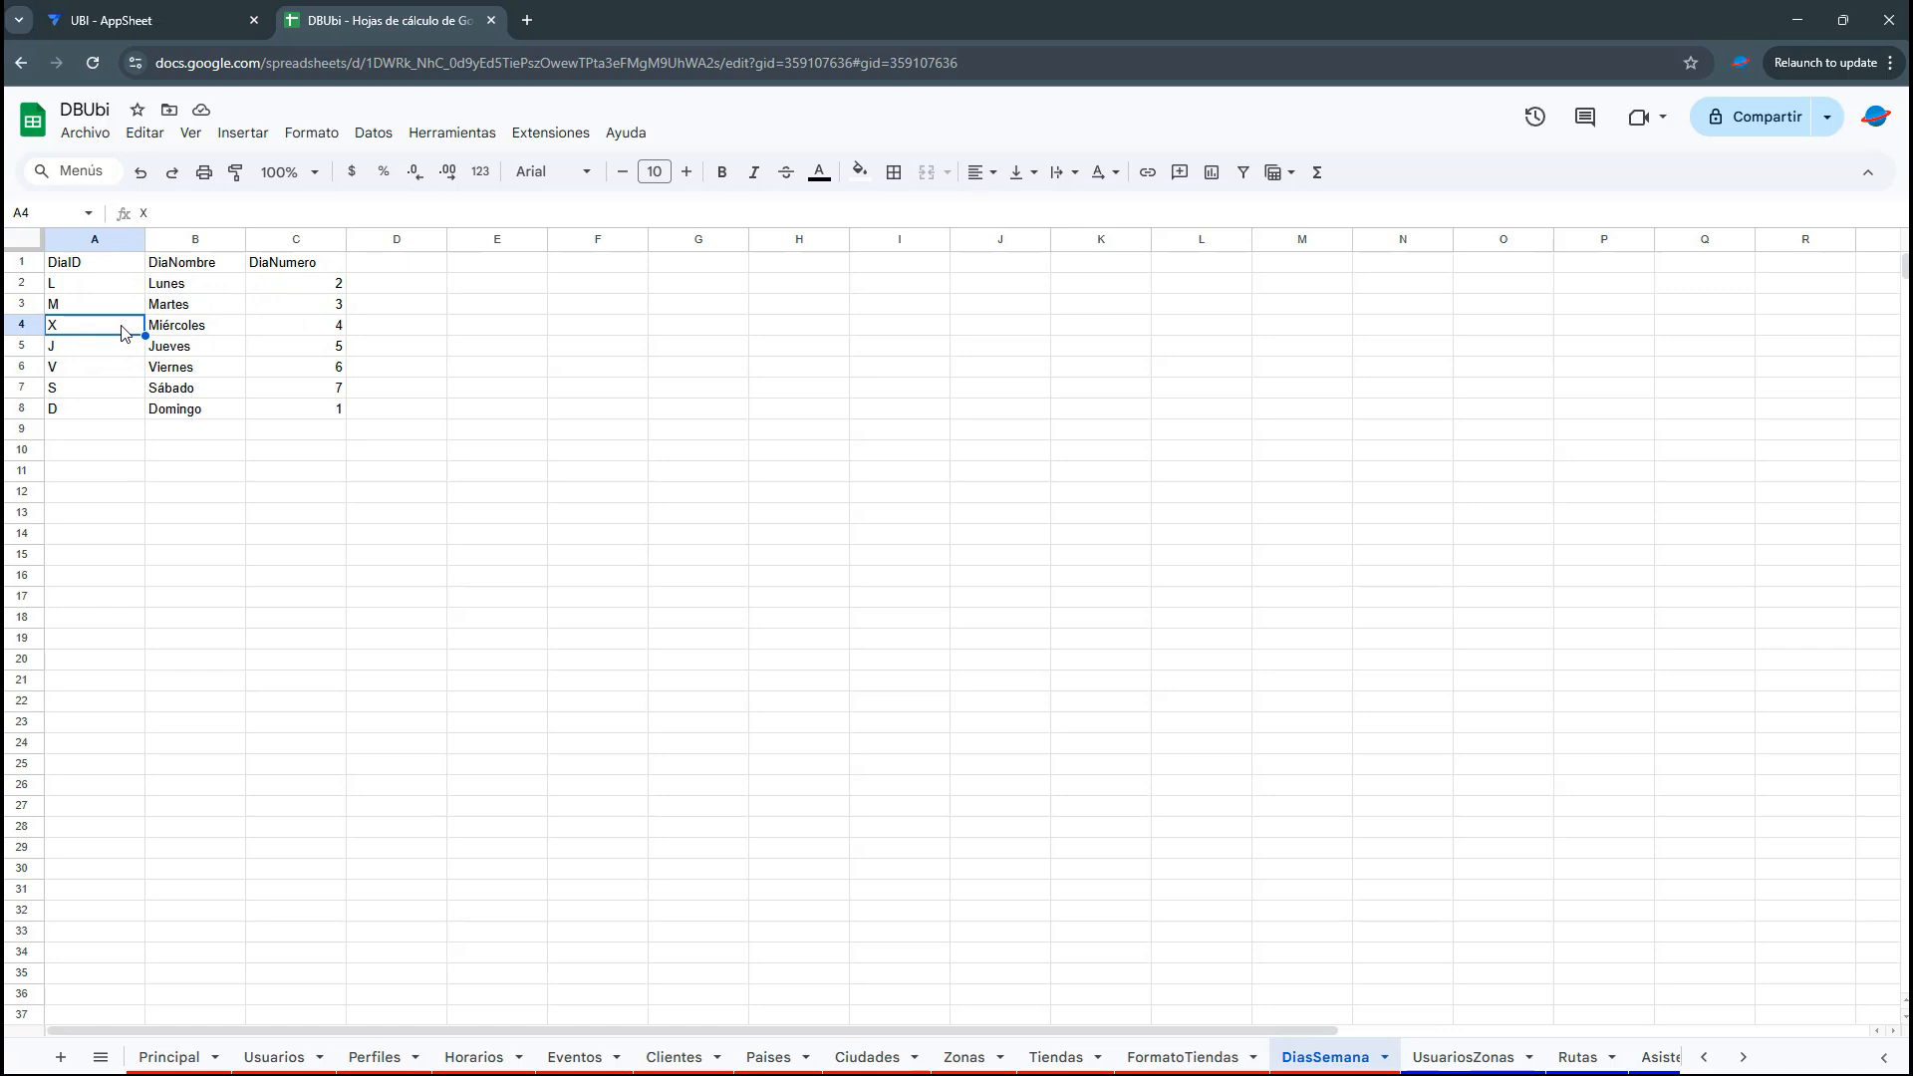
left_click(171, 332)
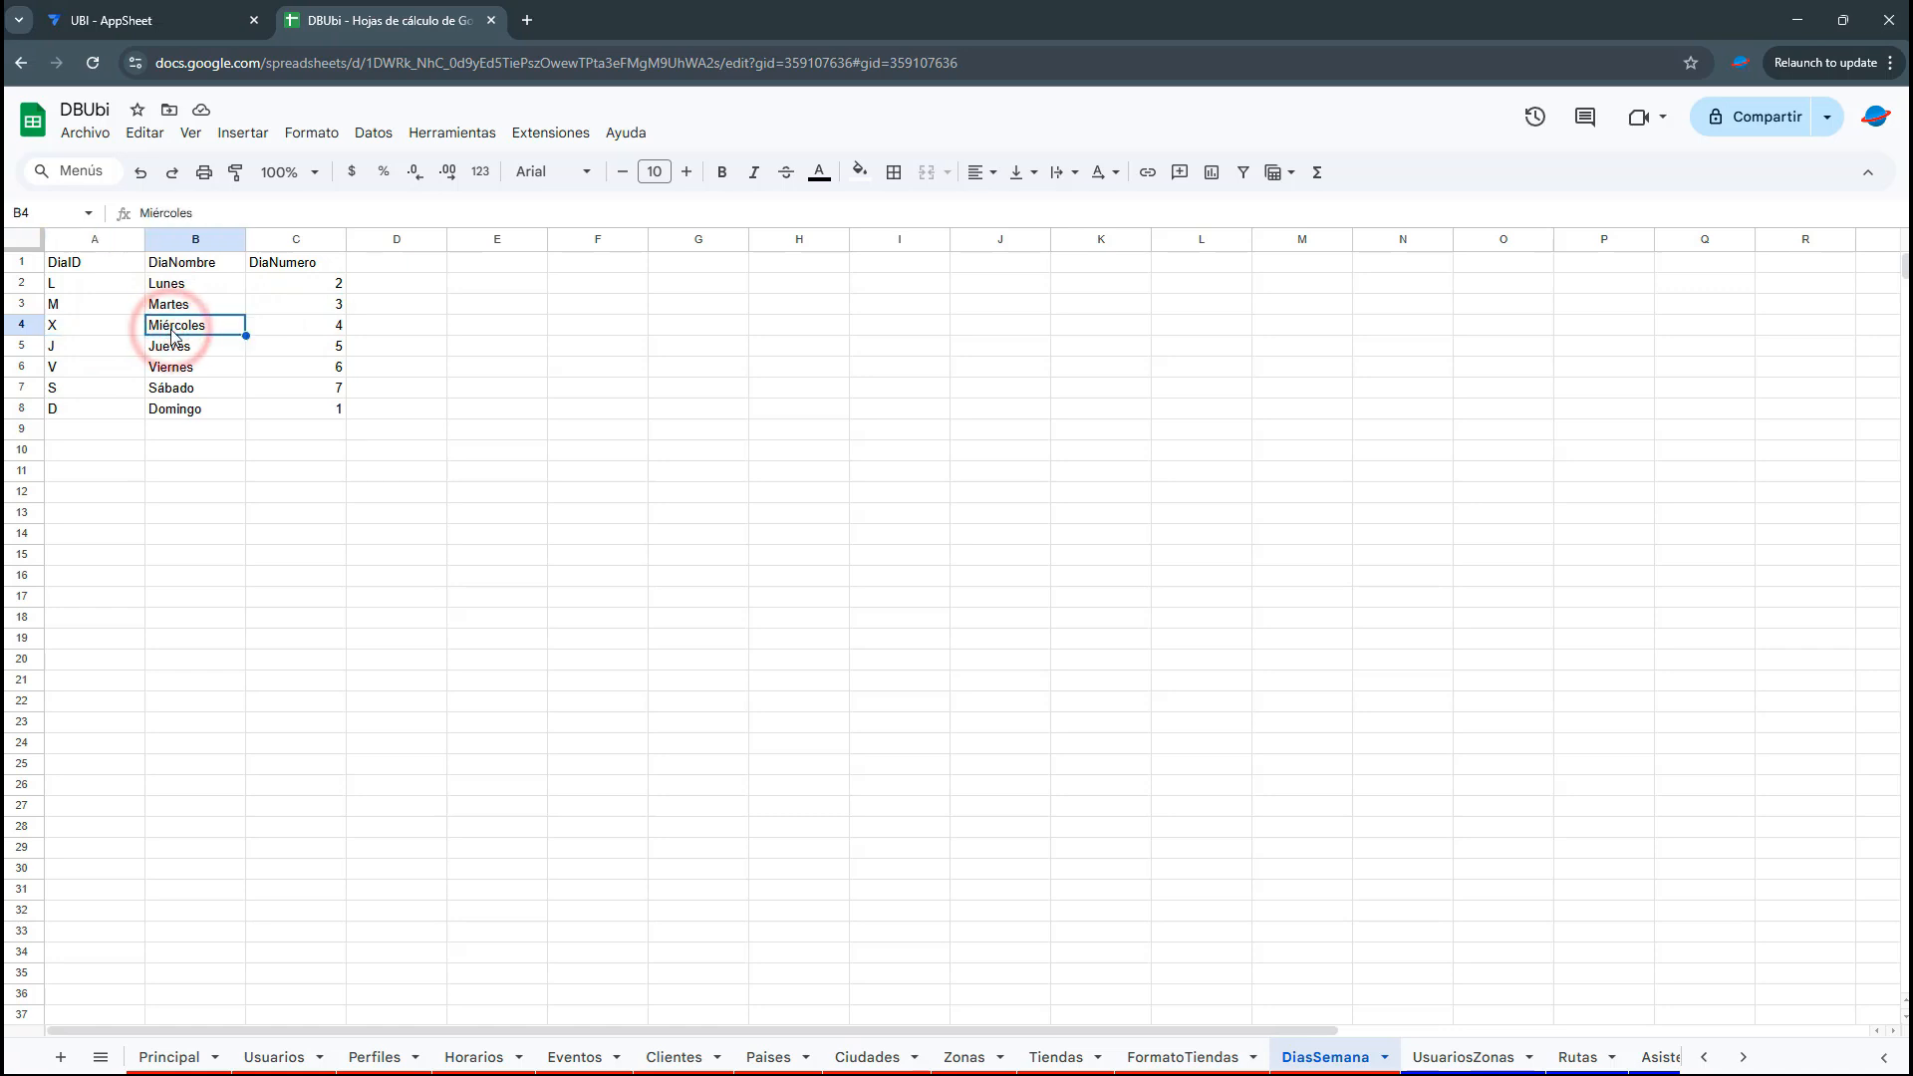
left_click(64, 321)
left_click(235, 323)
left_click(335, 329)
left_click_drag(71, 348, 297, 420)
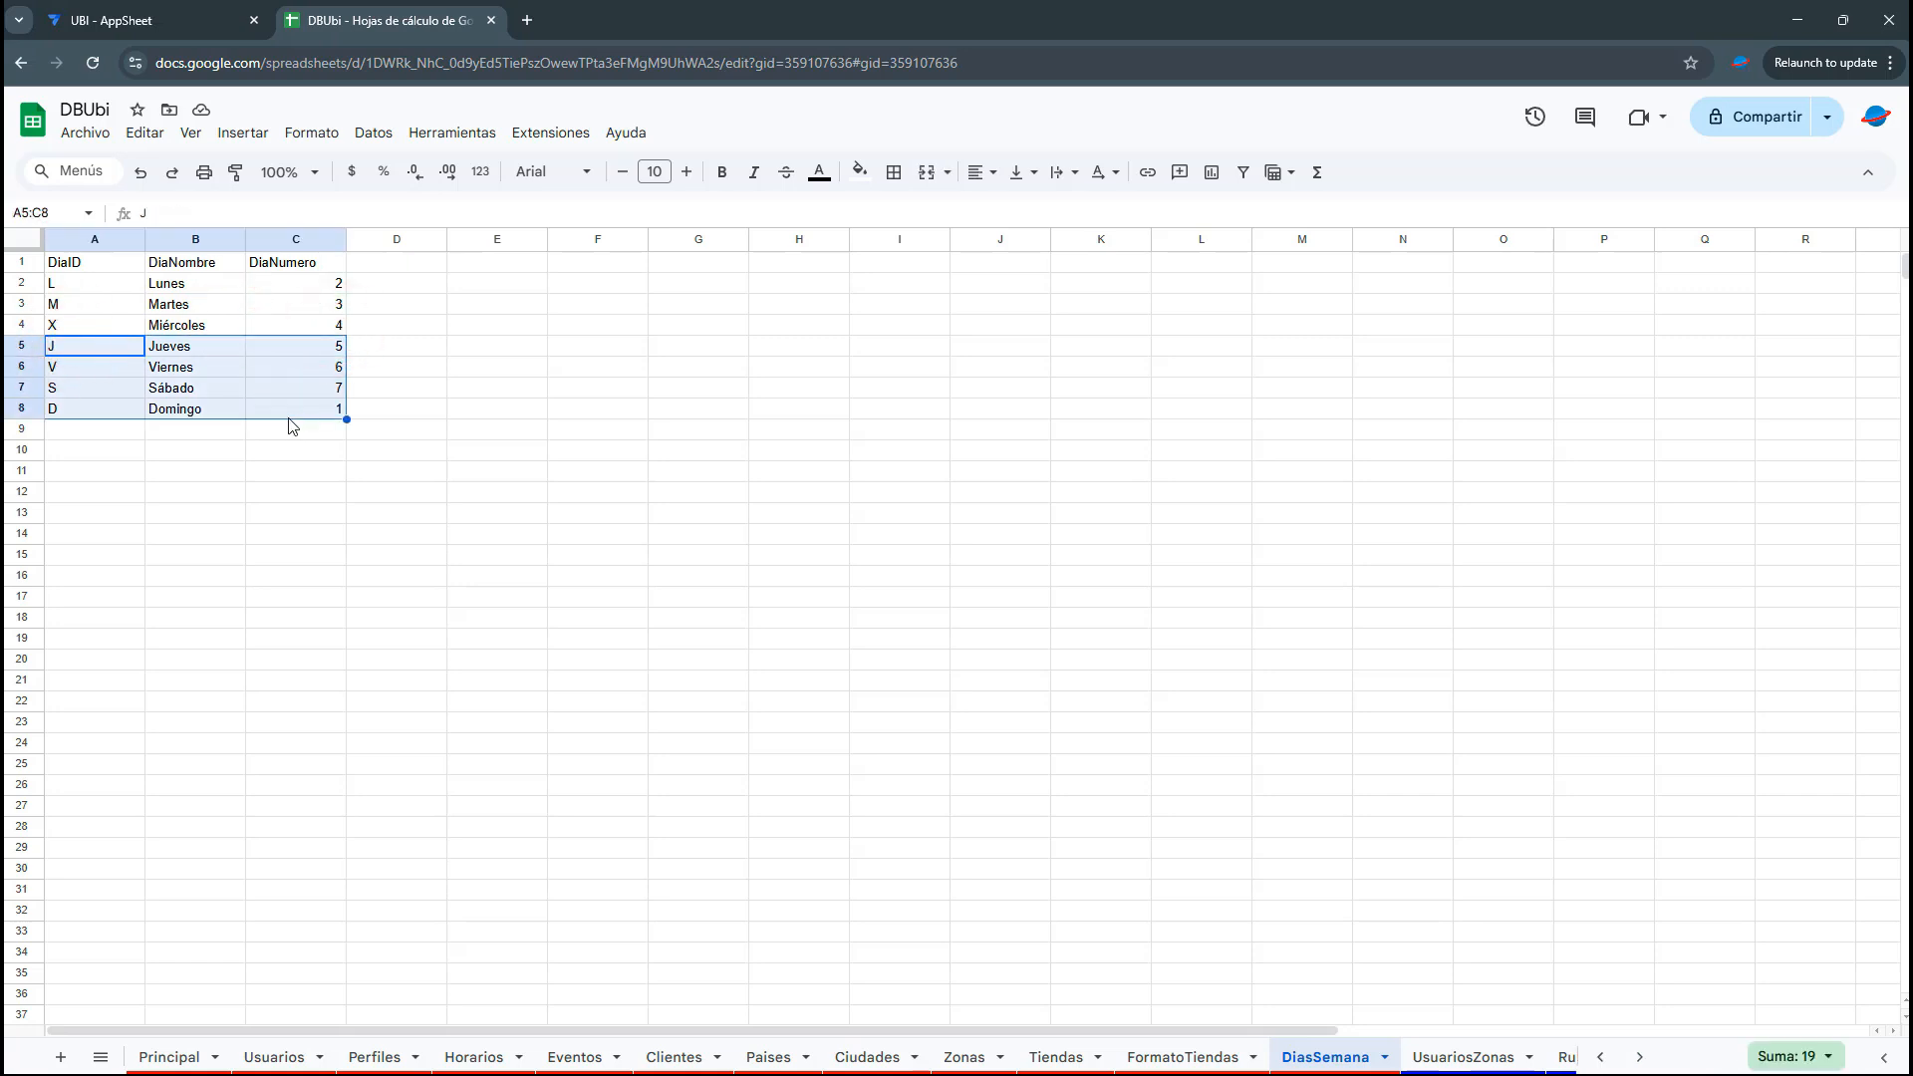
left_click(155, 10)
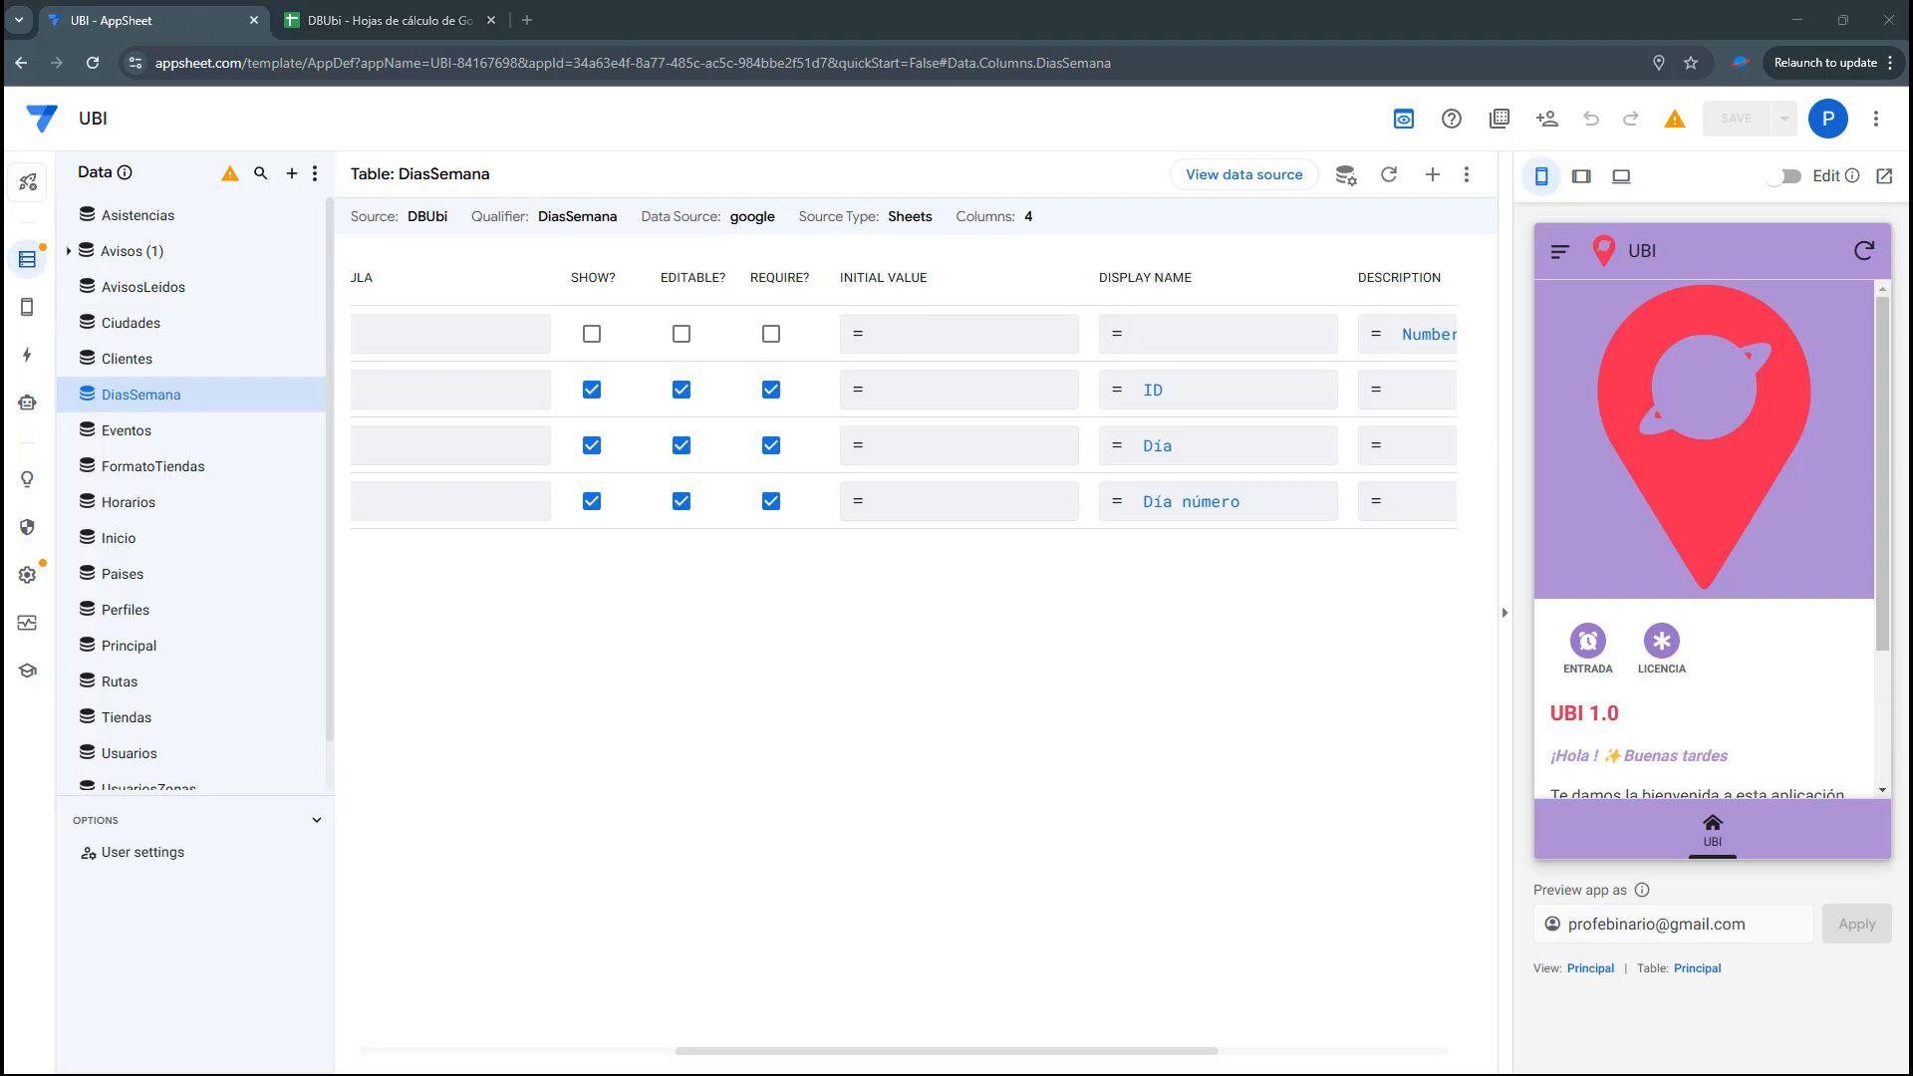
In the Rutas table's columns, mark RutaFecha, RutaHora, UsuarioID, TiendaID and the rest as required
scroll(192, 440, "down", 1)
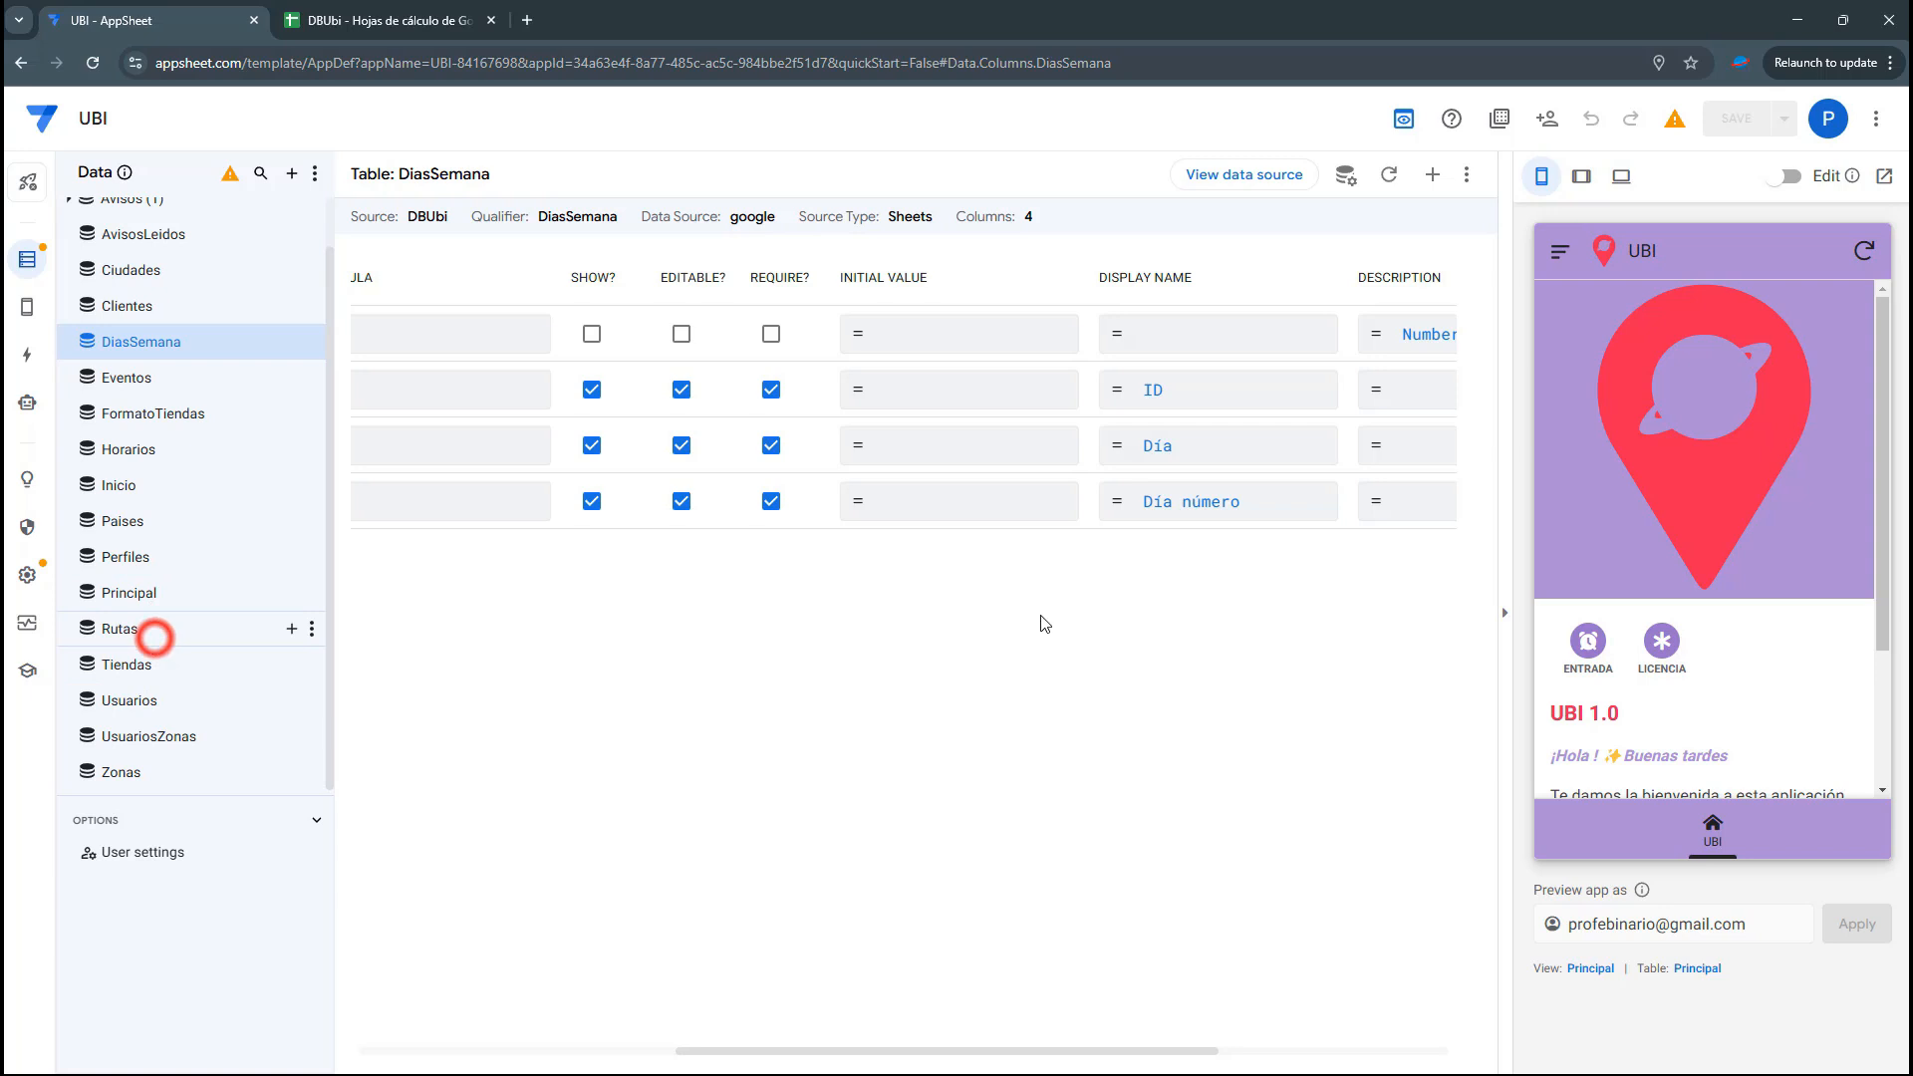
left_click(154, 638)
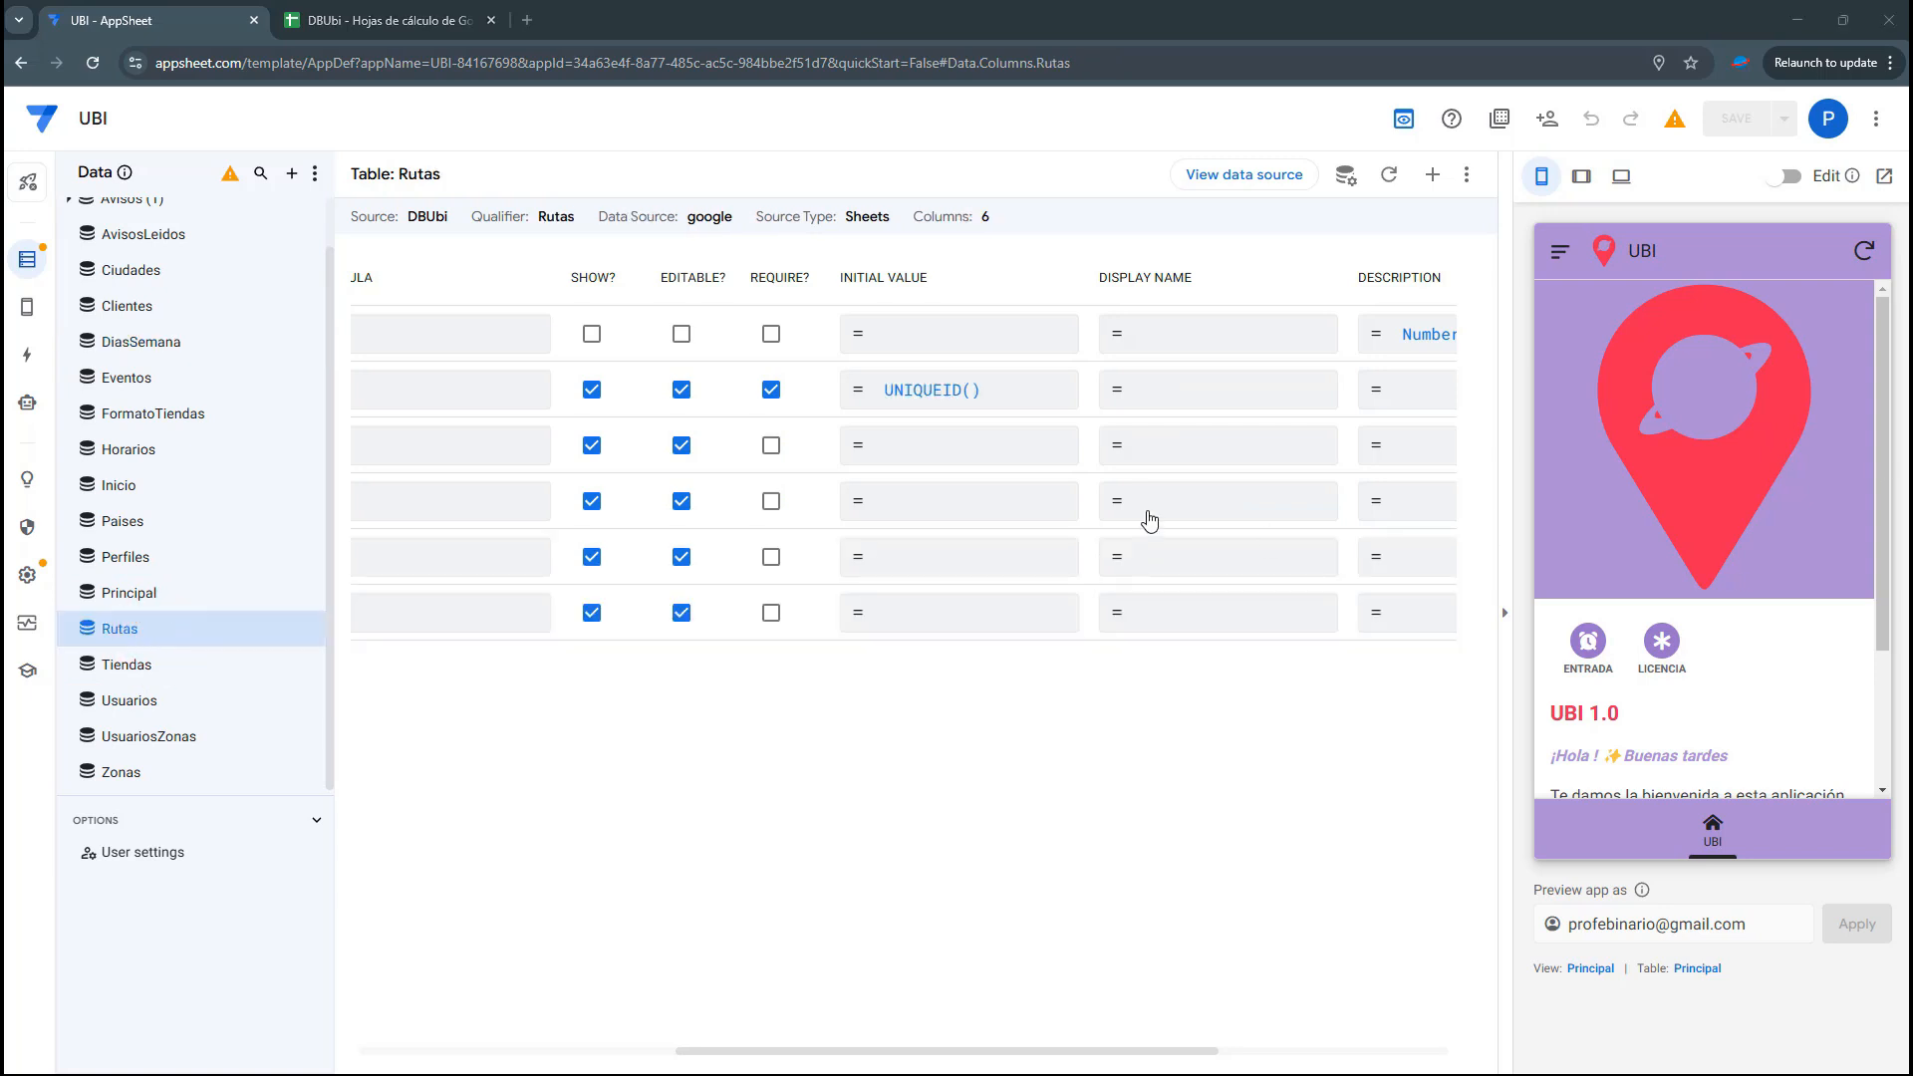
left_click(714, 1050)
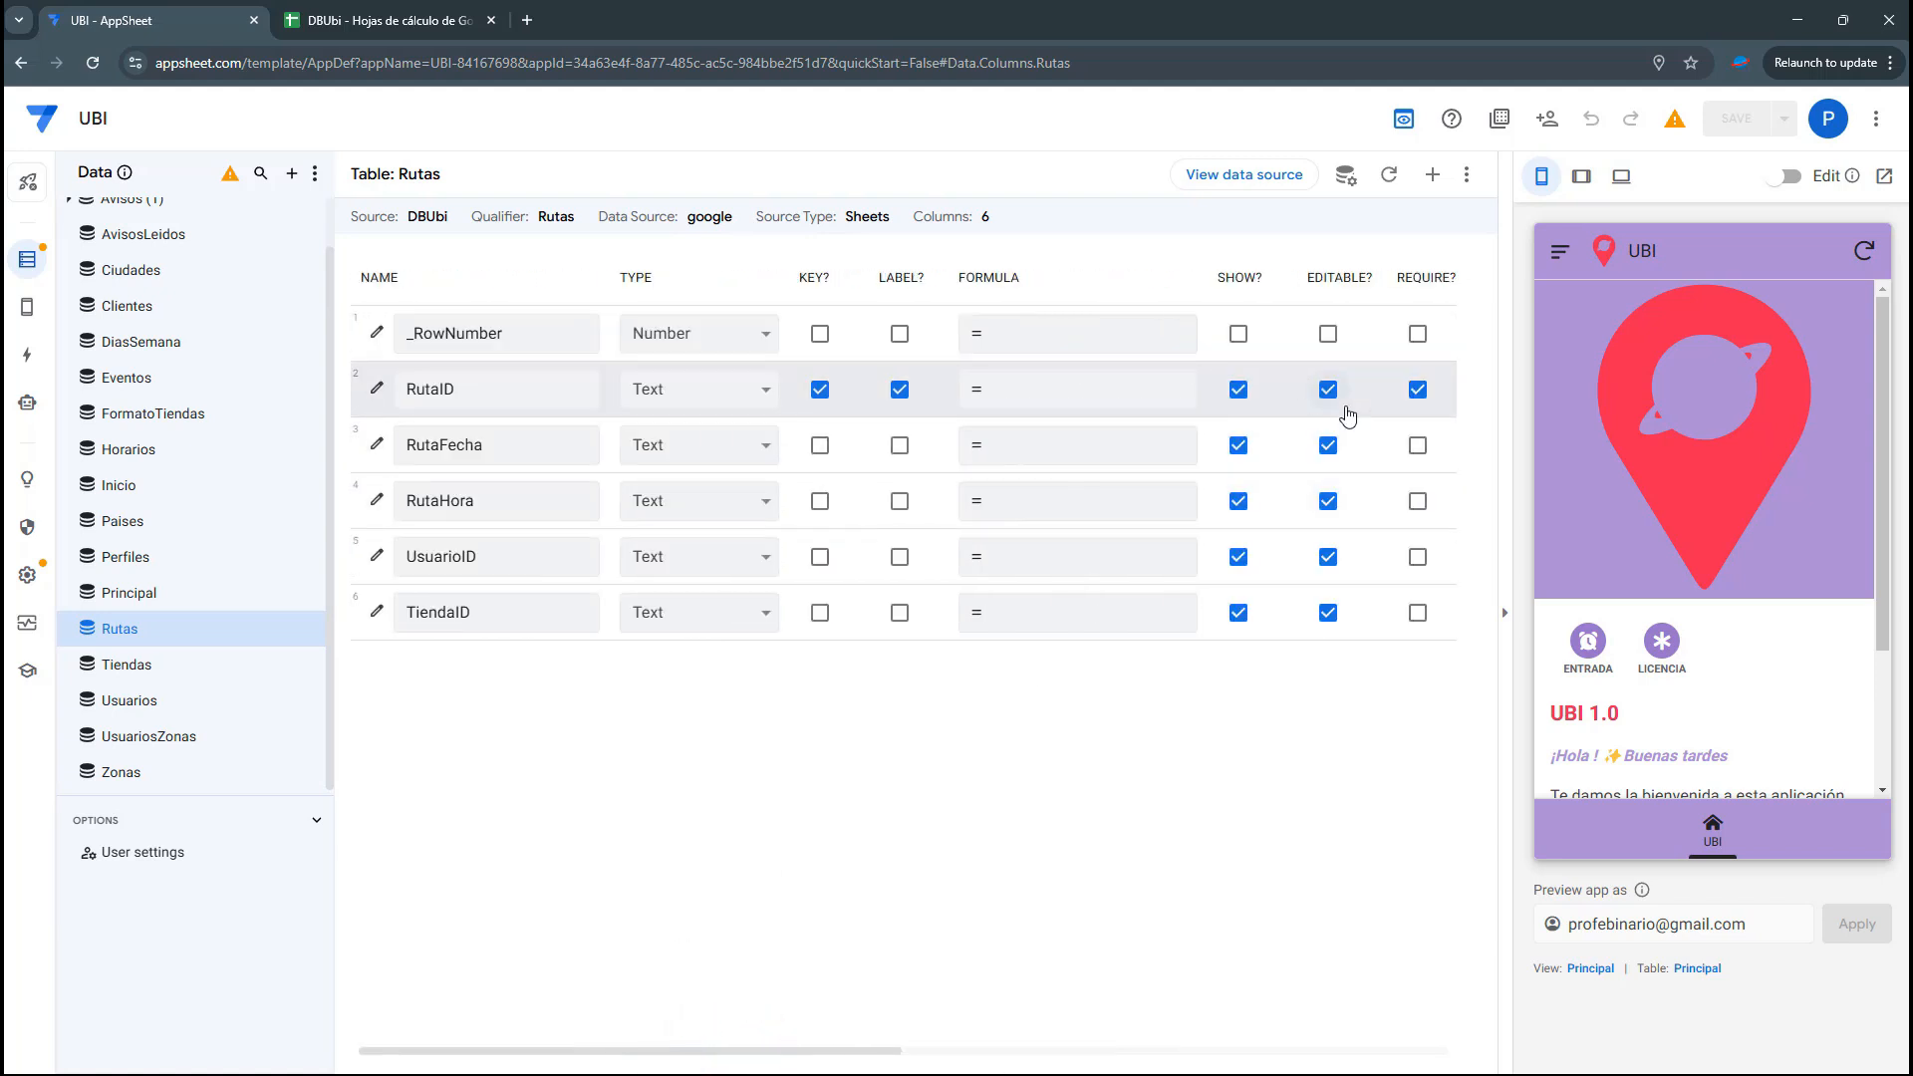
left_click(1418, 446)
left_click(1423, 507)
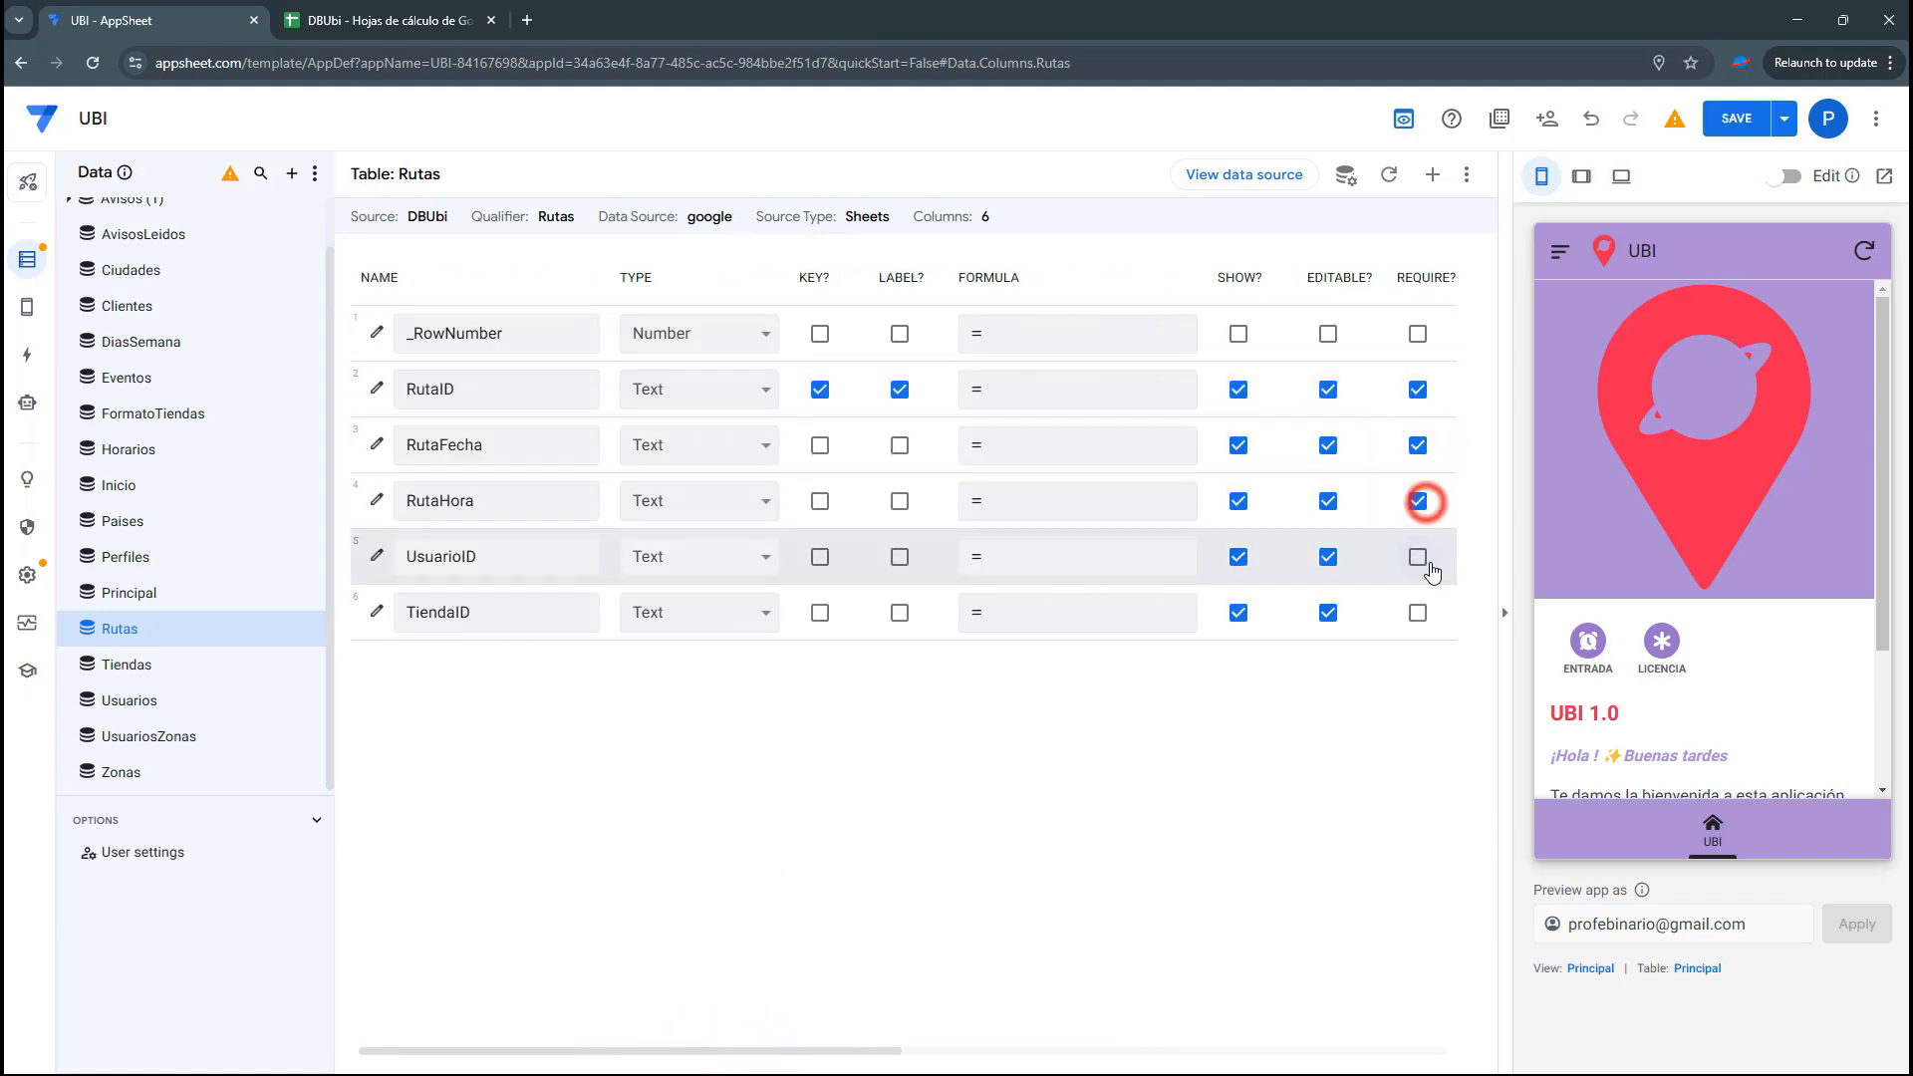
left_click(1423, 556)
left_click(1421, 612)
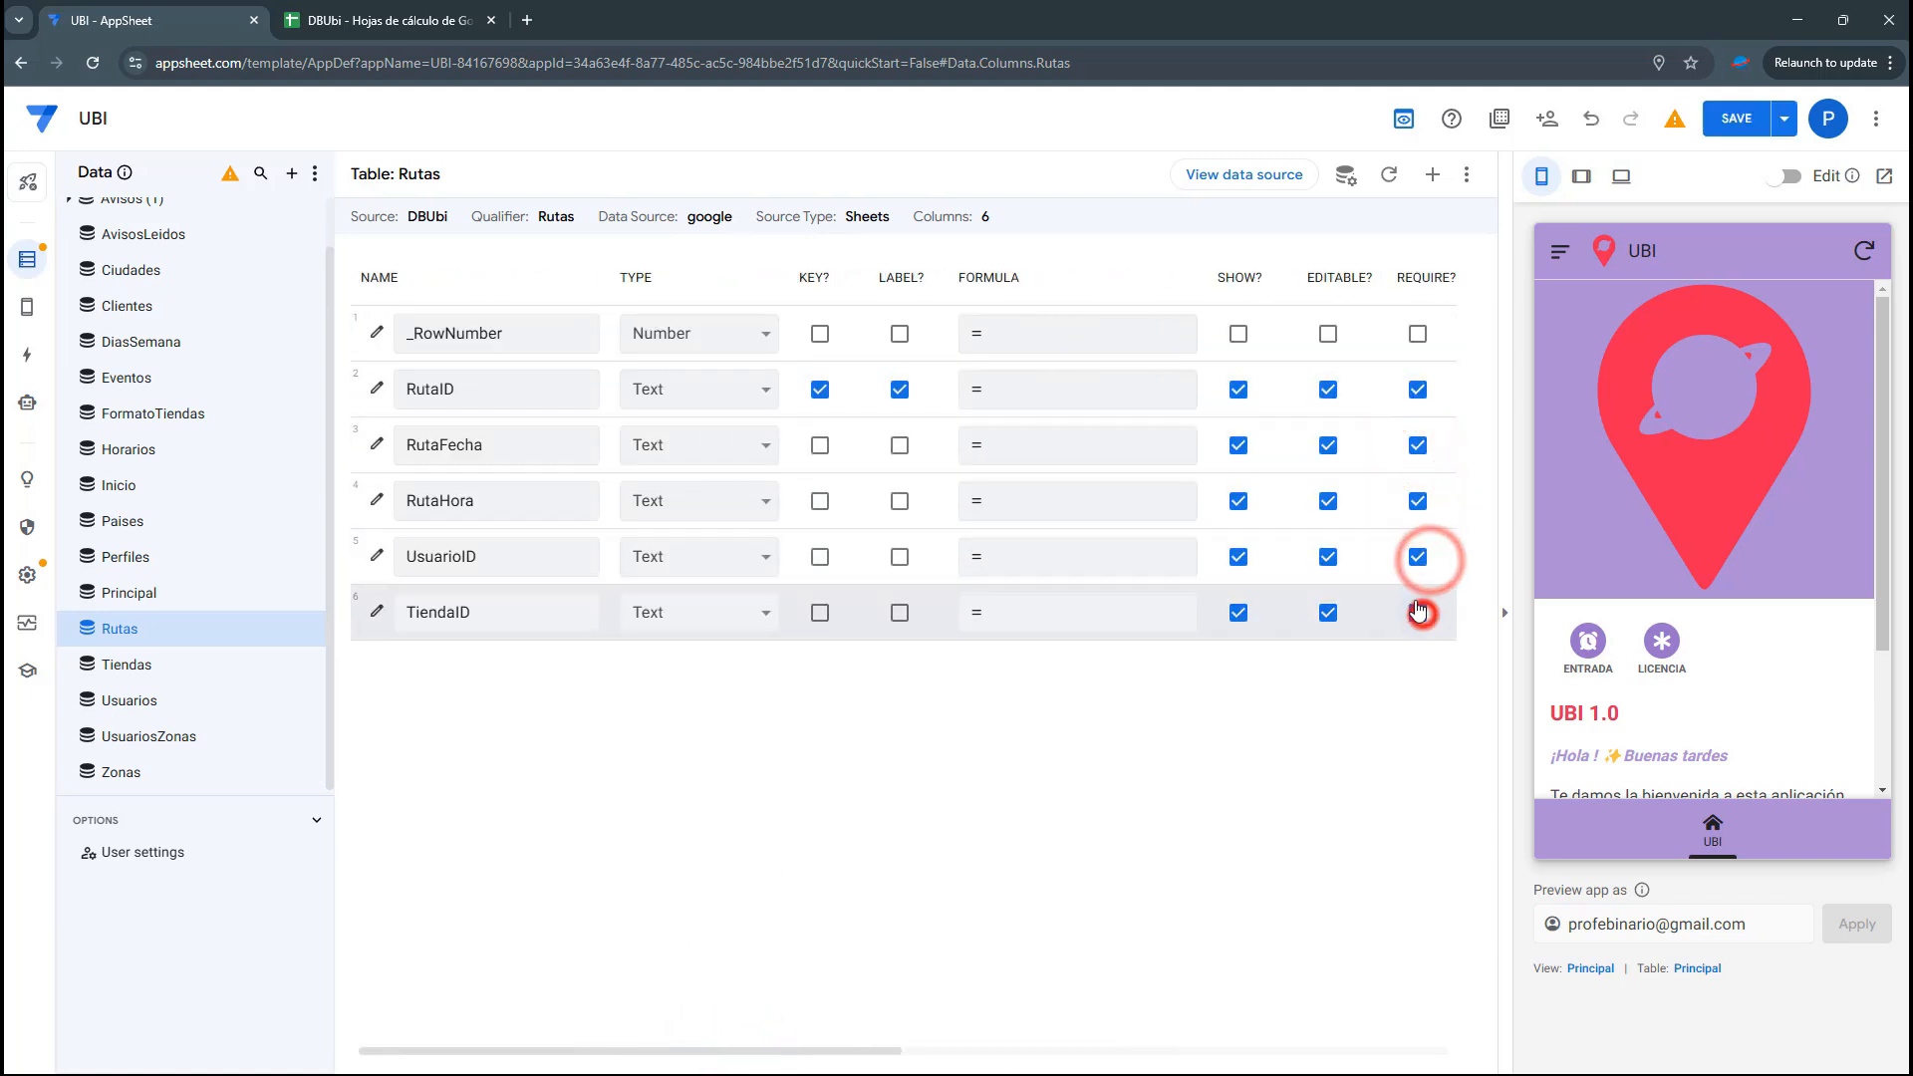
Set RutaFecha's type to Date and RutaHora's type to Time
left_click(662, 441)
key("d")
key("Return")
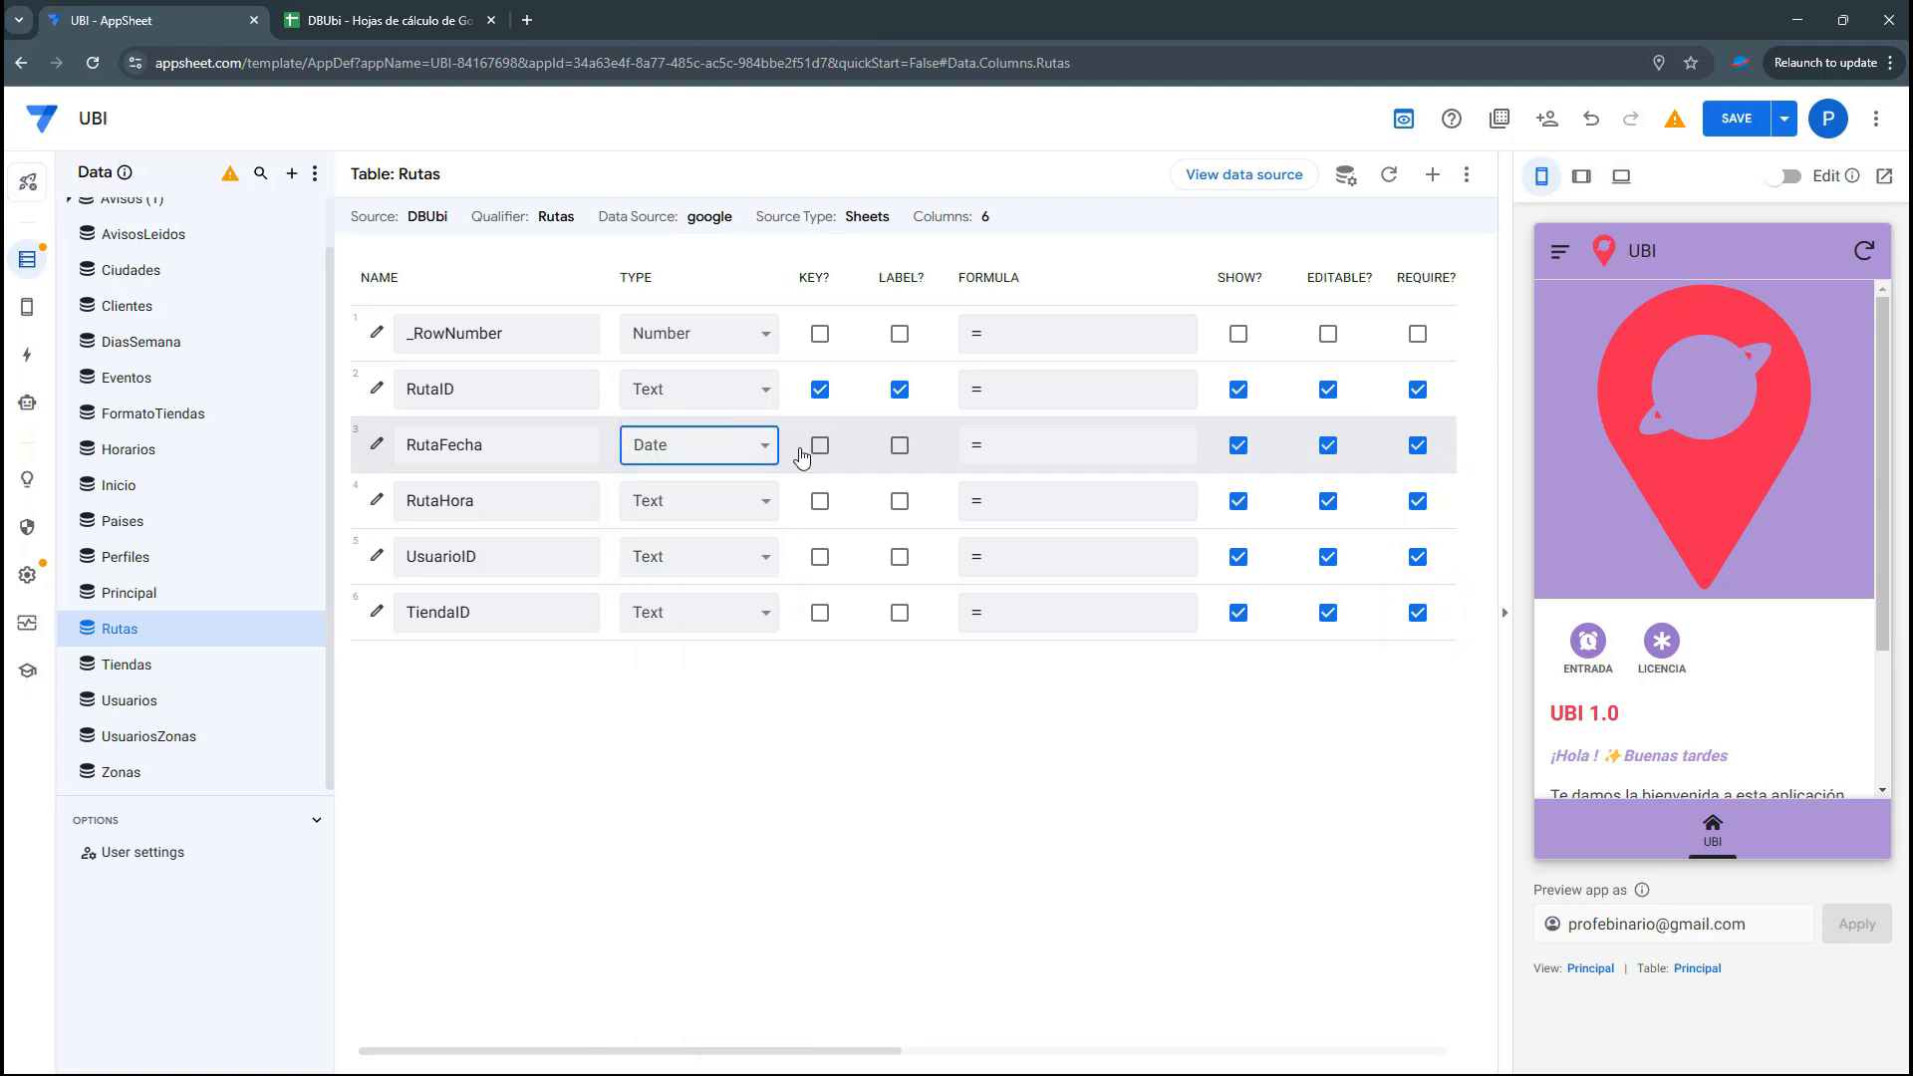
left_click(702, 513)
key("t")
key("i")
key("Return")
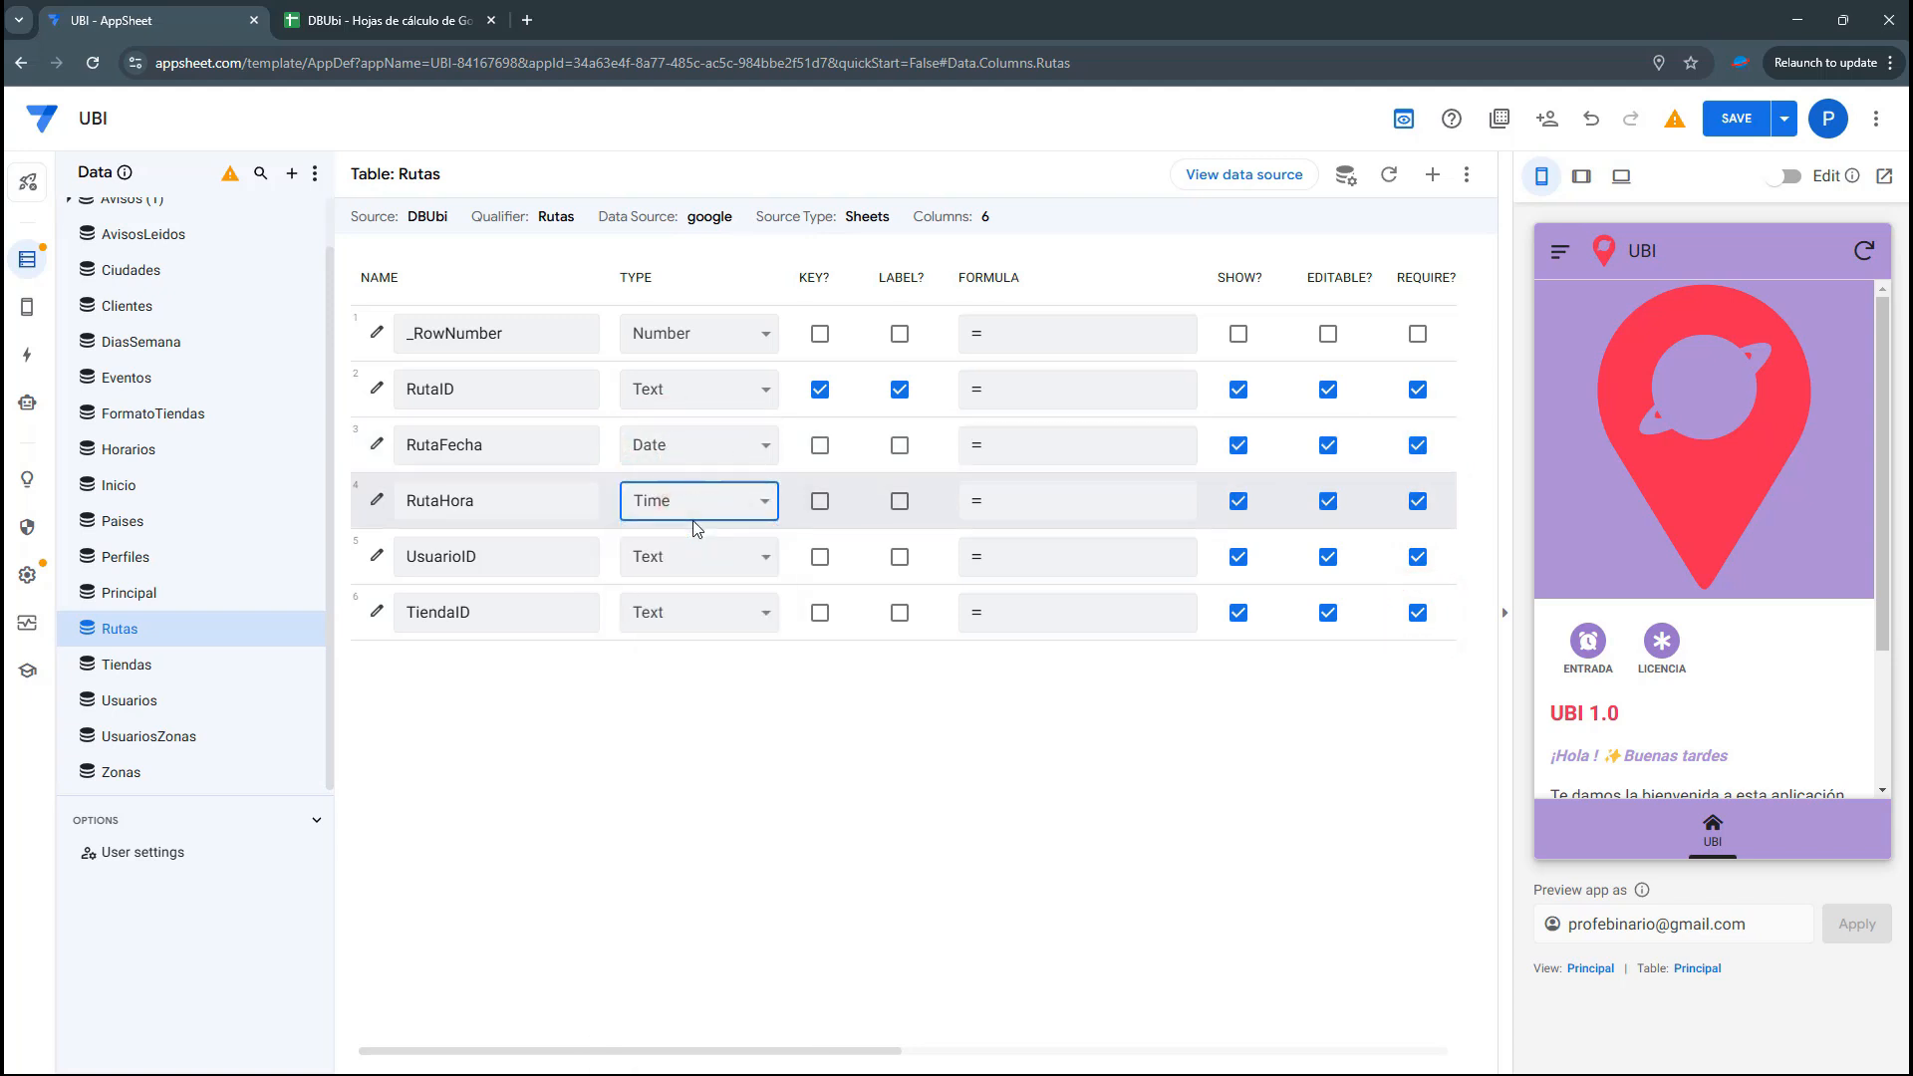
left_click(839, 573)
Make UsuarioID a Ref column with source table Usuarios
left_click(731, 560)
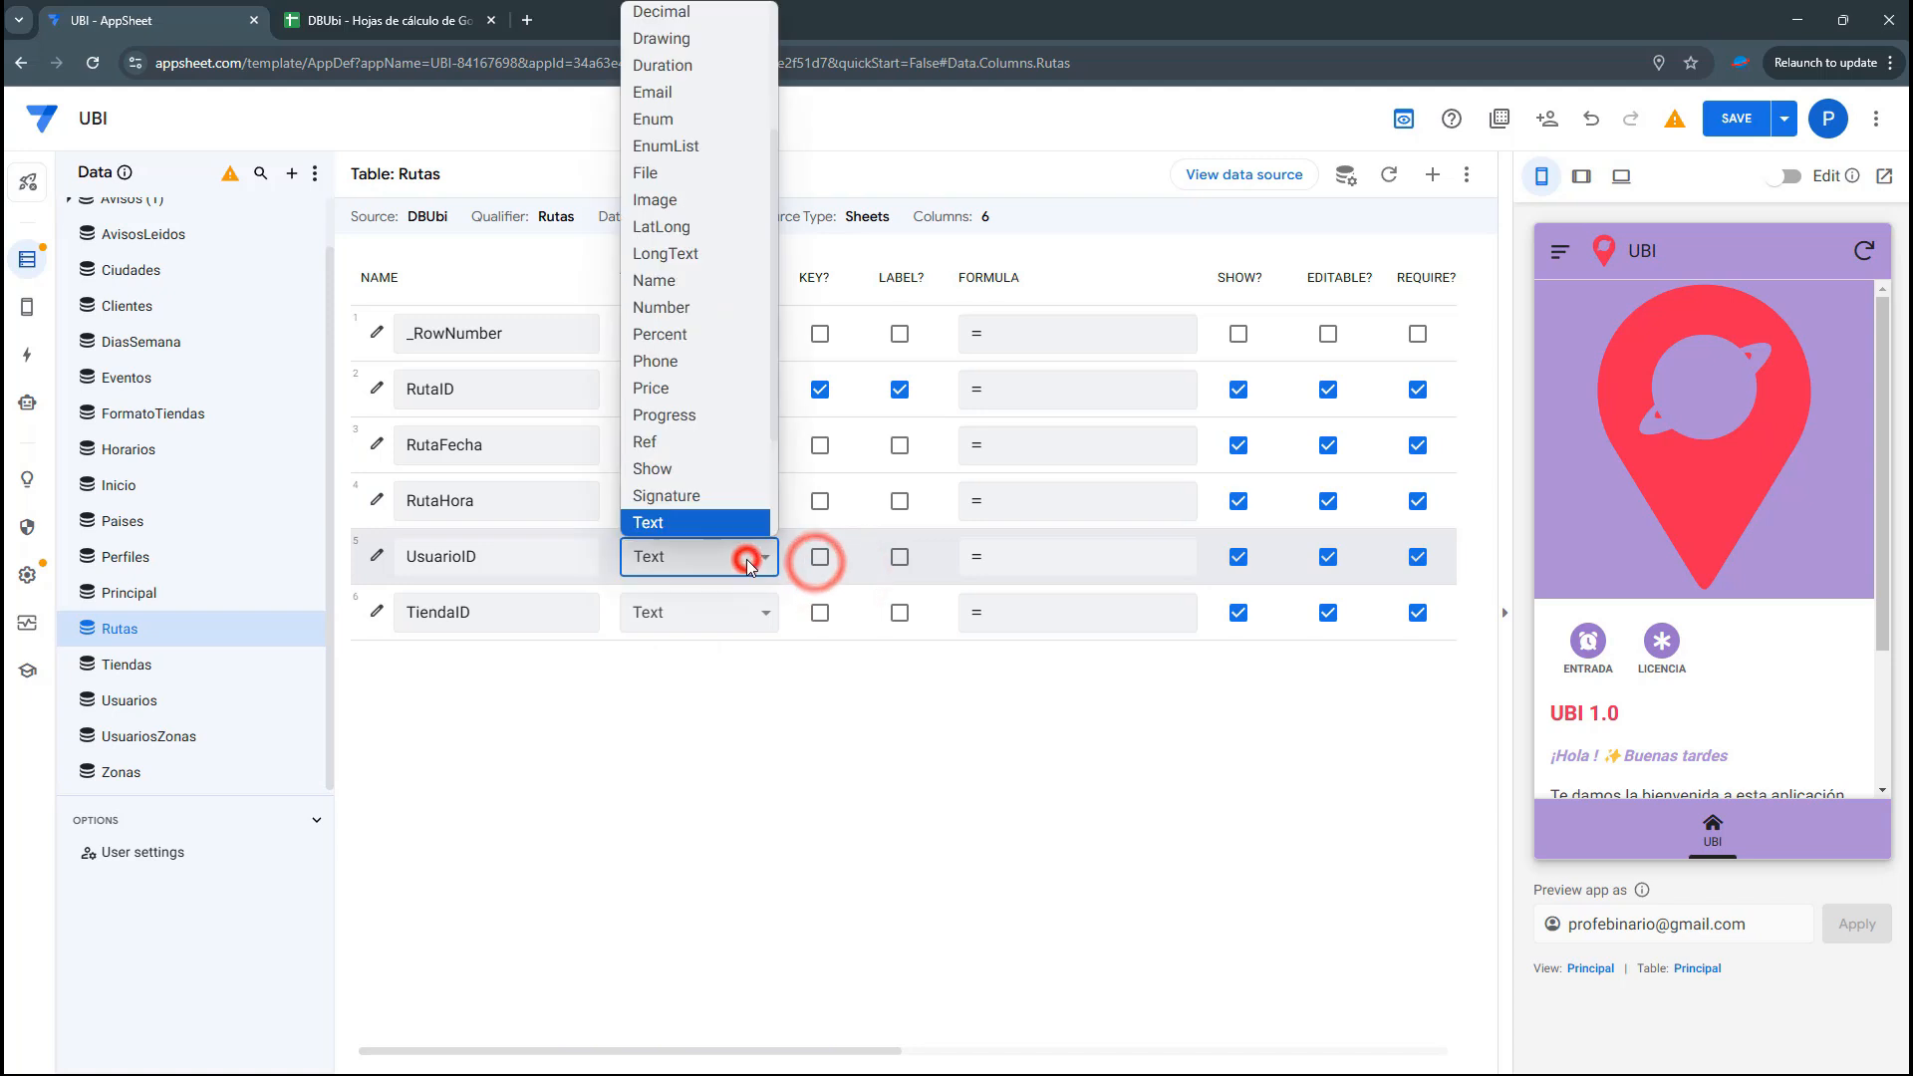
key("r")
key("Return")
left_click(862, 620)
key("u")
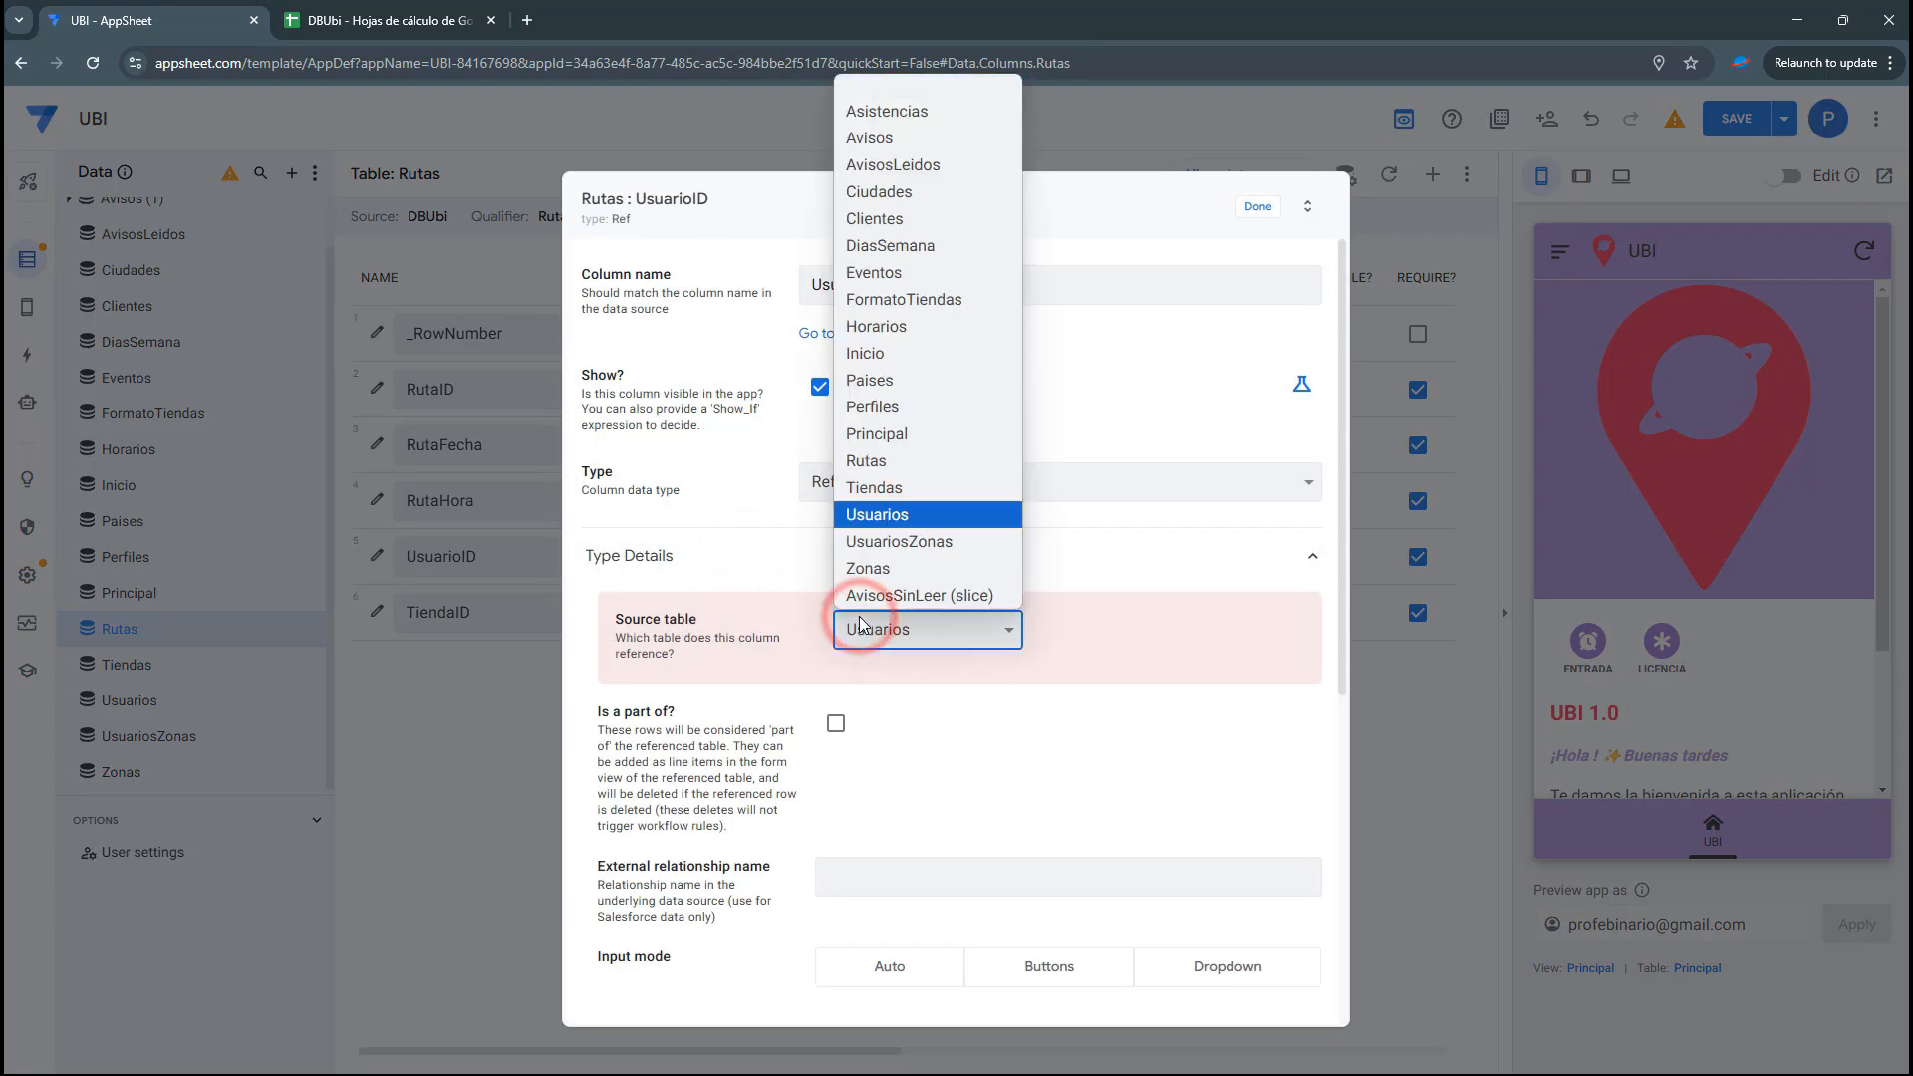
key("Return")
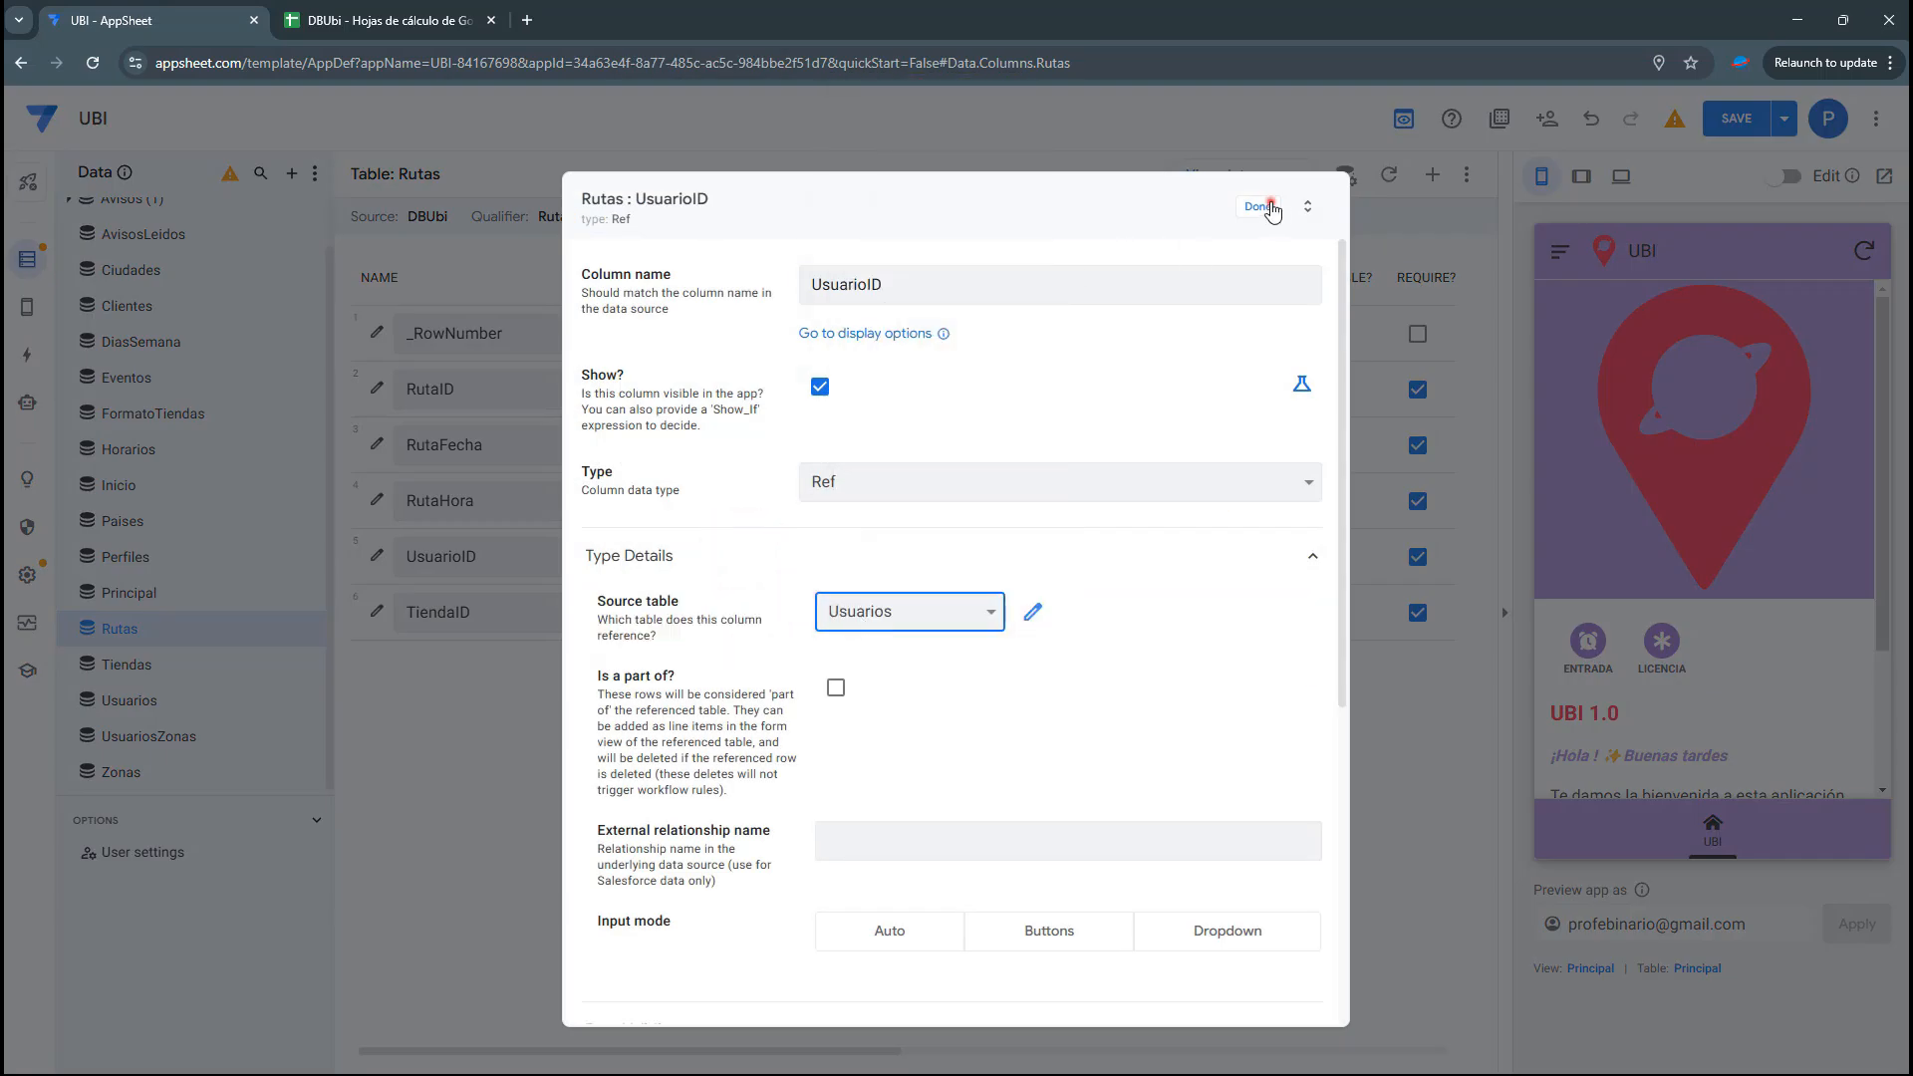
left_click(1271, 207)
Make TiendaID a Ref column with source table Tiendas
left_click(727, 611)
key("r")
key("Return")
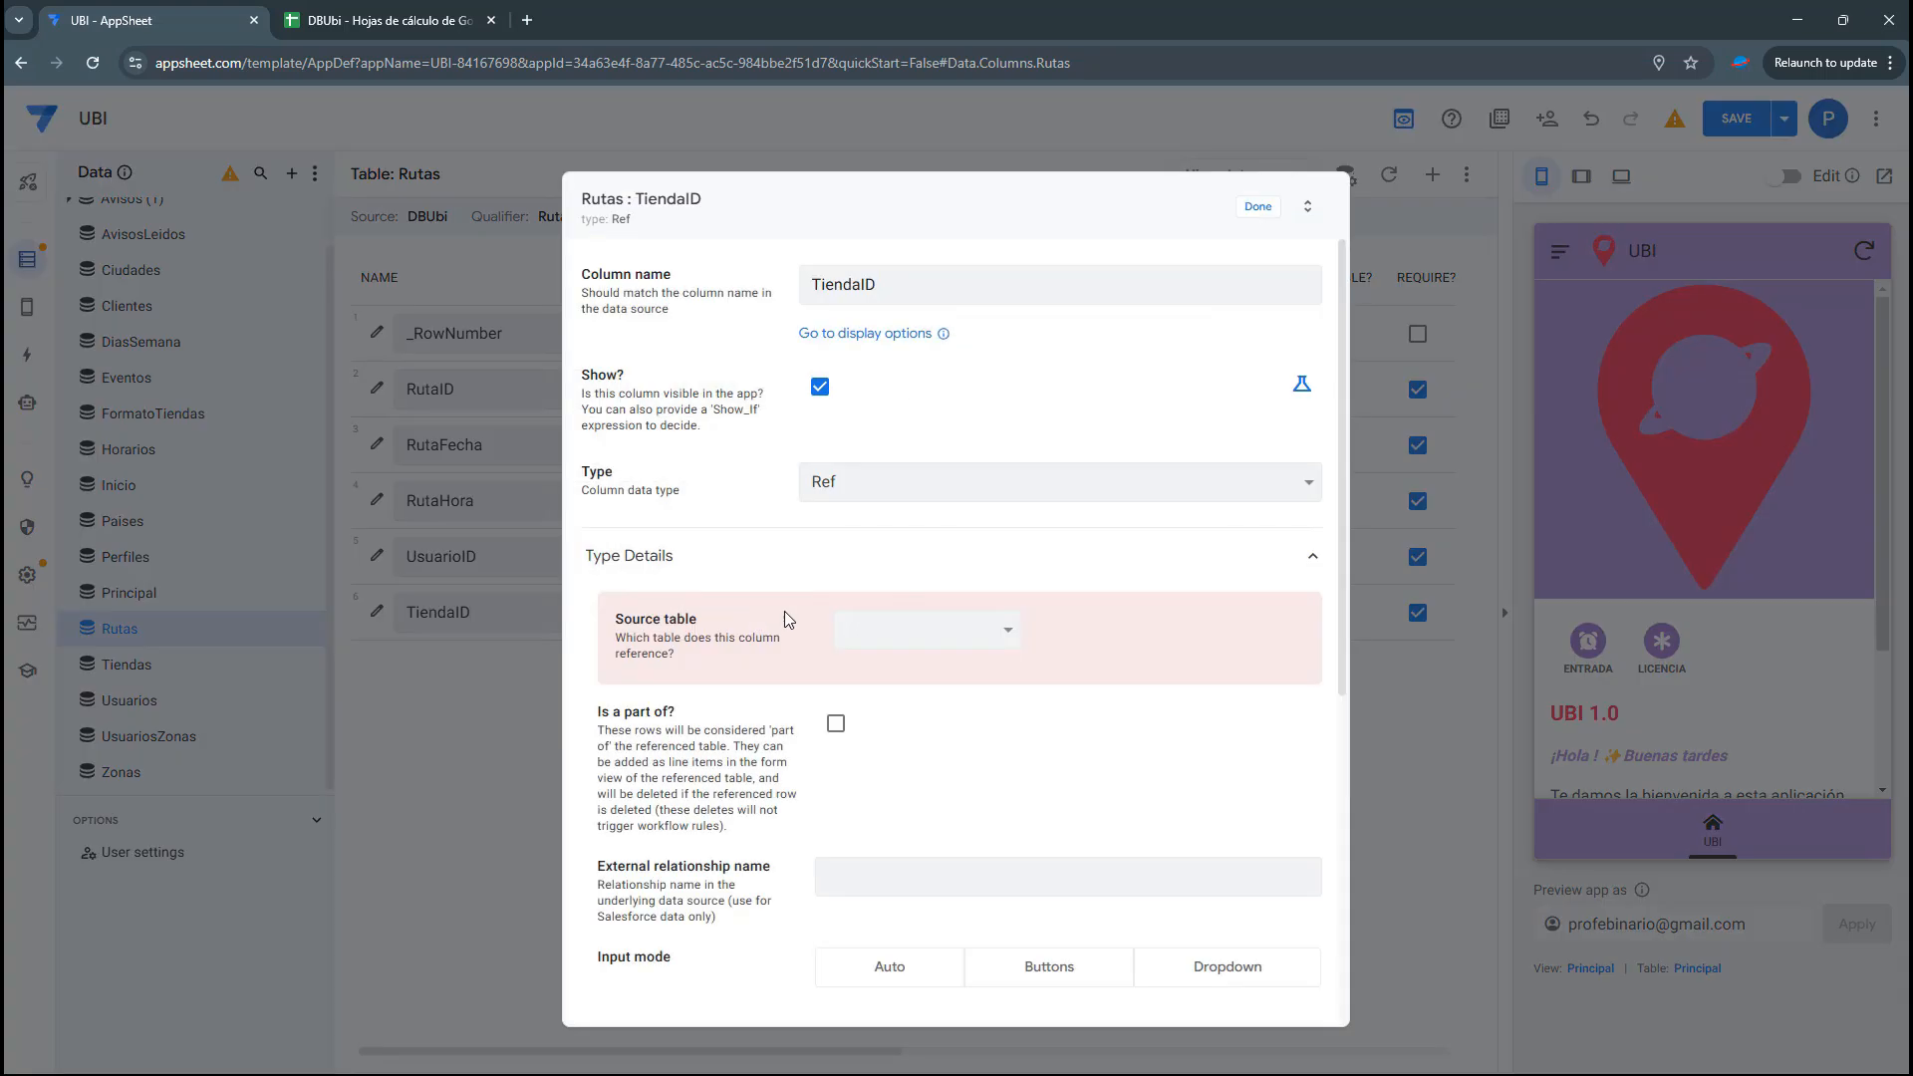
left_click(948, 623)
key("t")
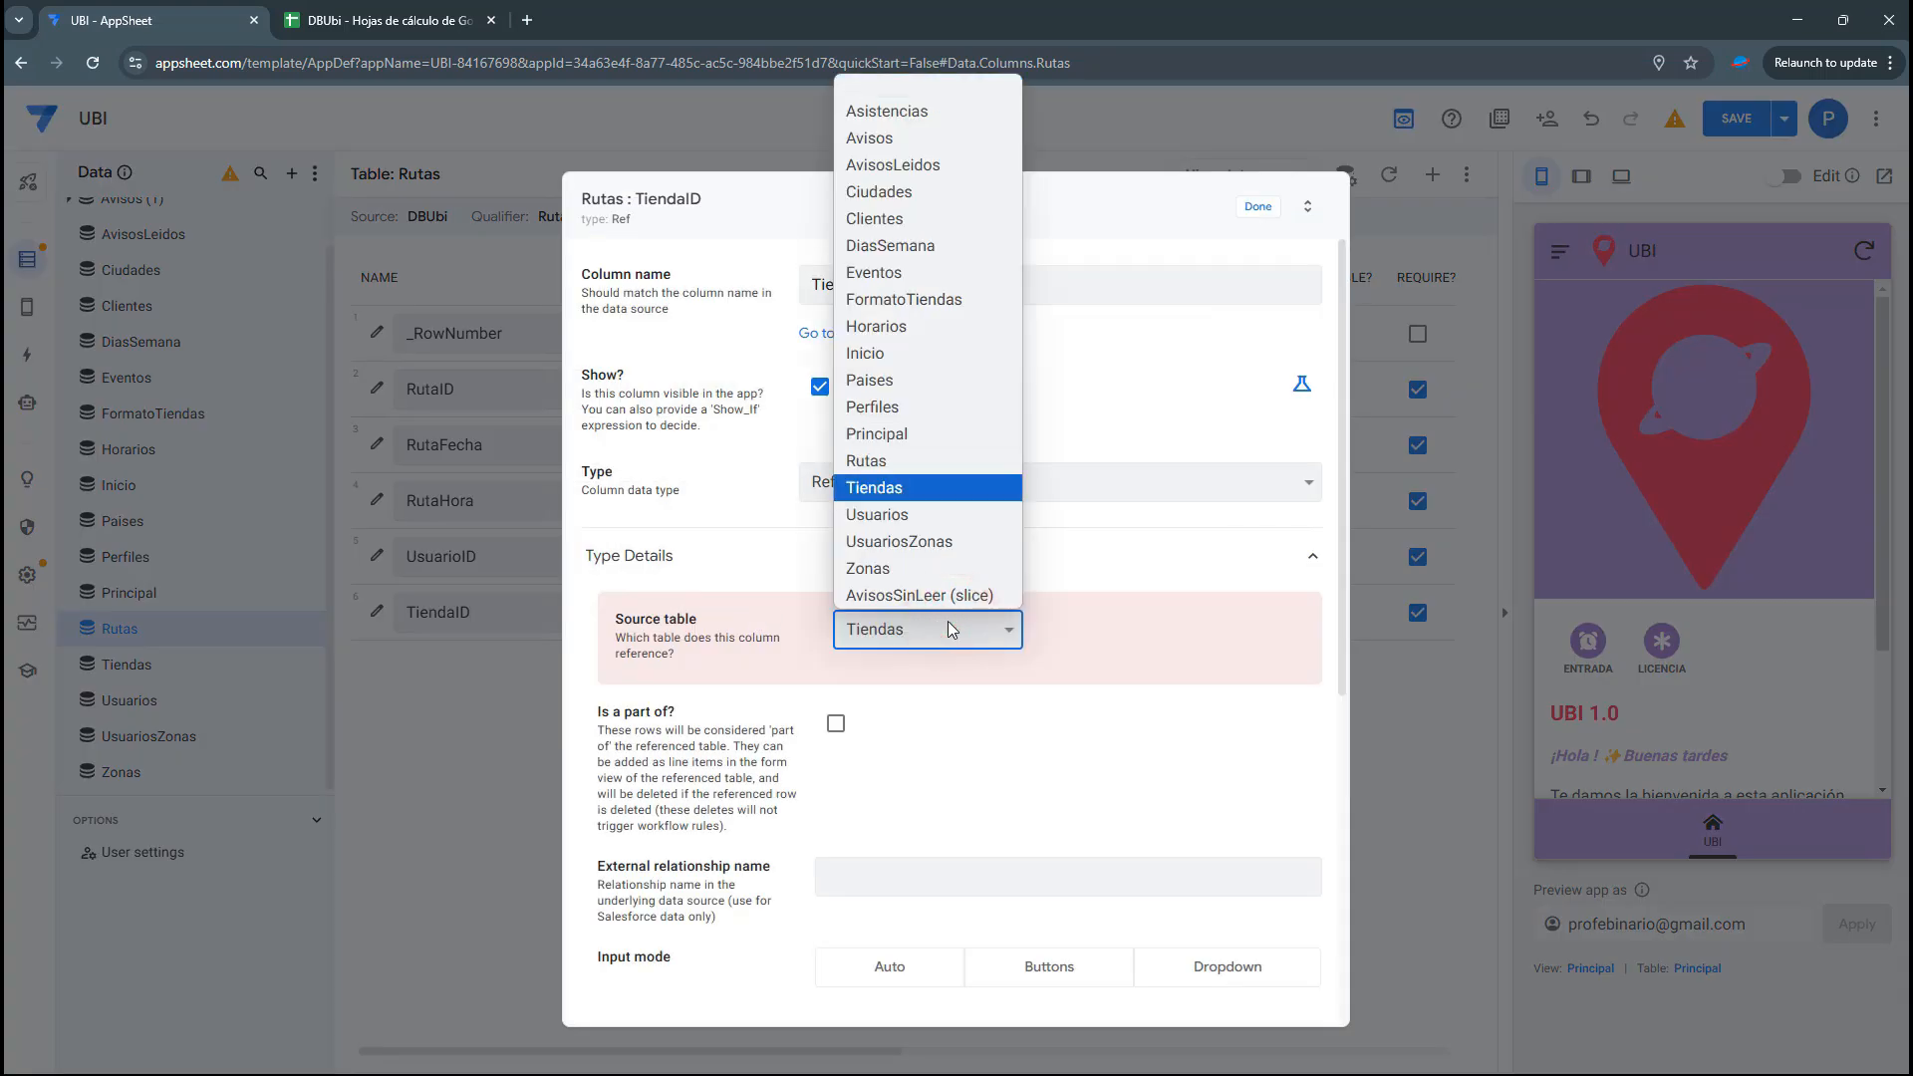
left_click(895, 497)
left_click(1258, 207)
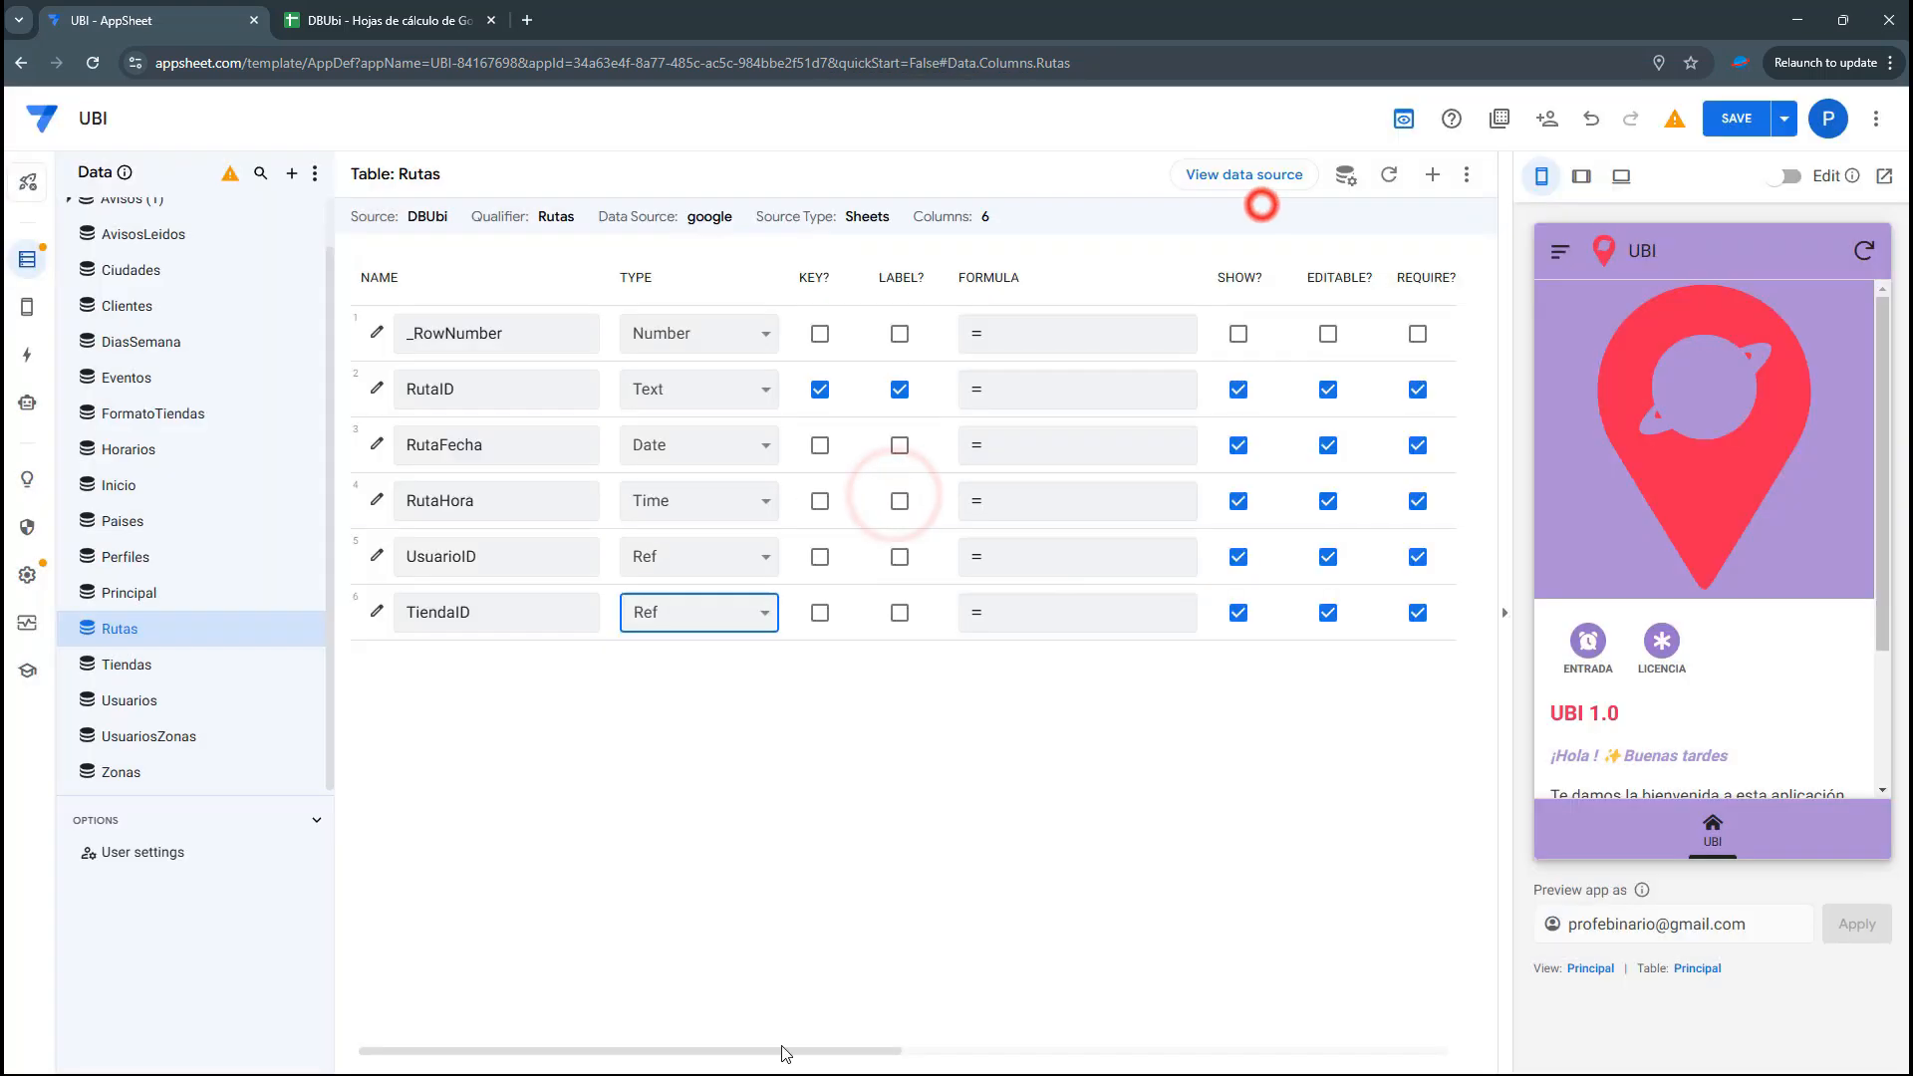
Give RutaFecha the display name Fecha and RutaID the display name Ruta ID
left_click_drag(809, 1050, 1234, 1070)
left_click(1051, 397)
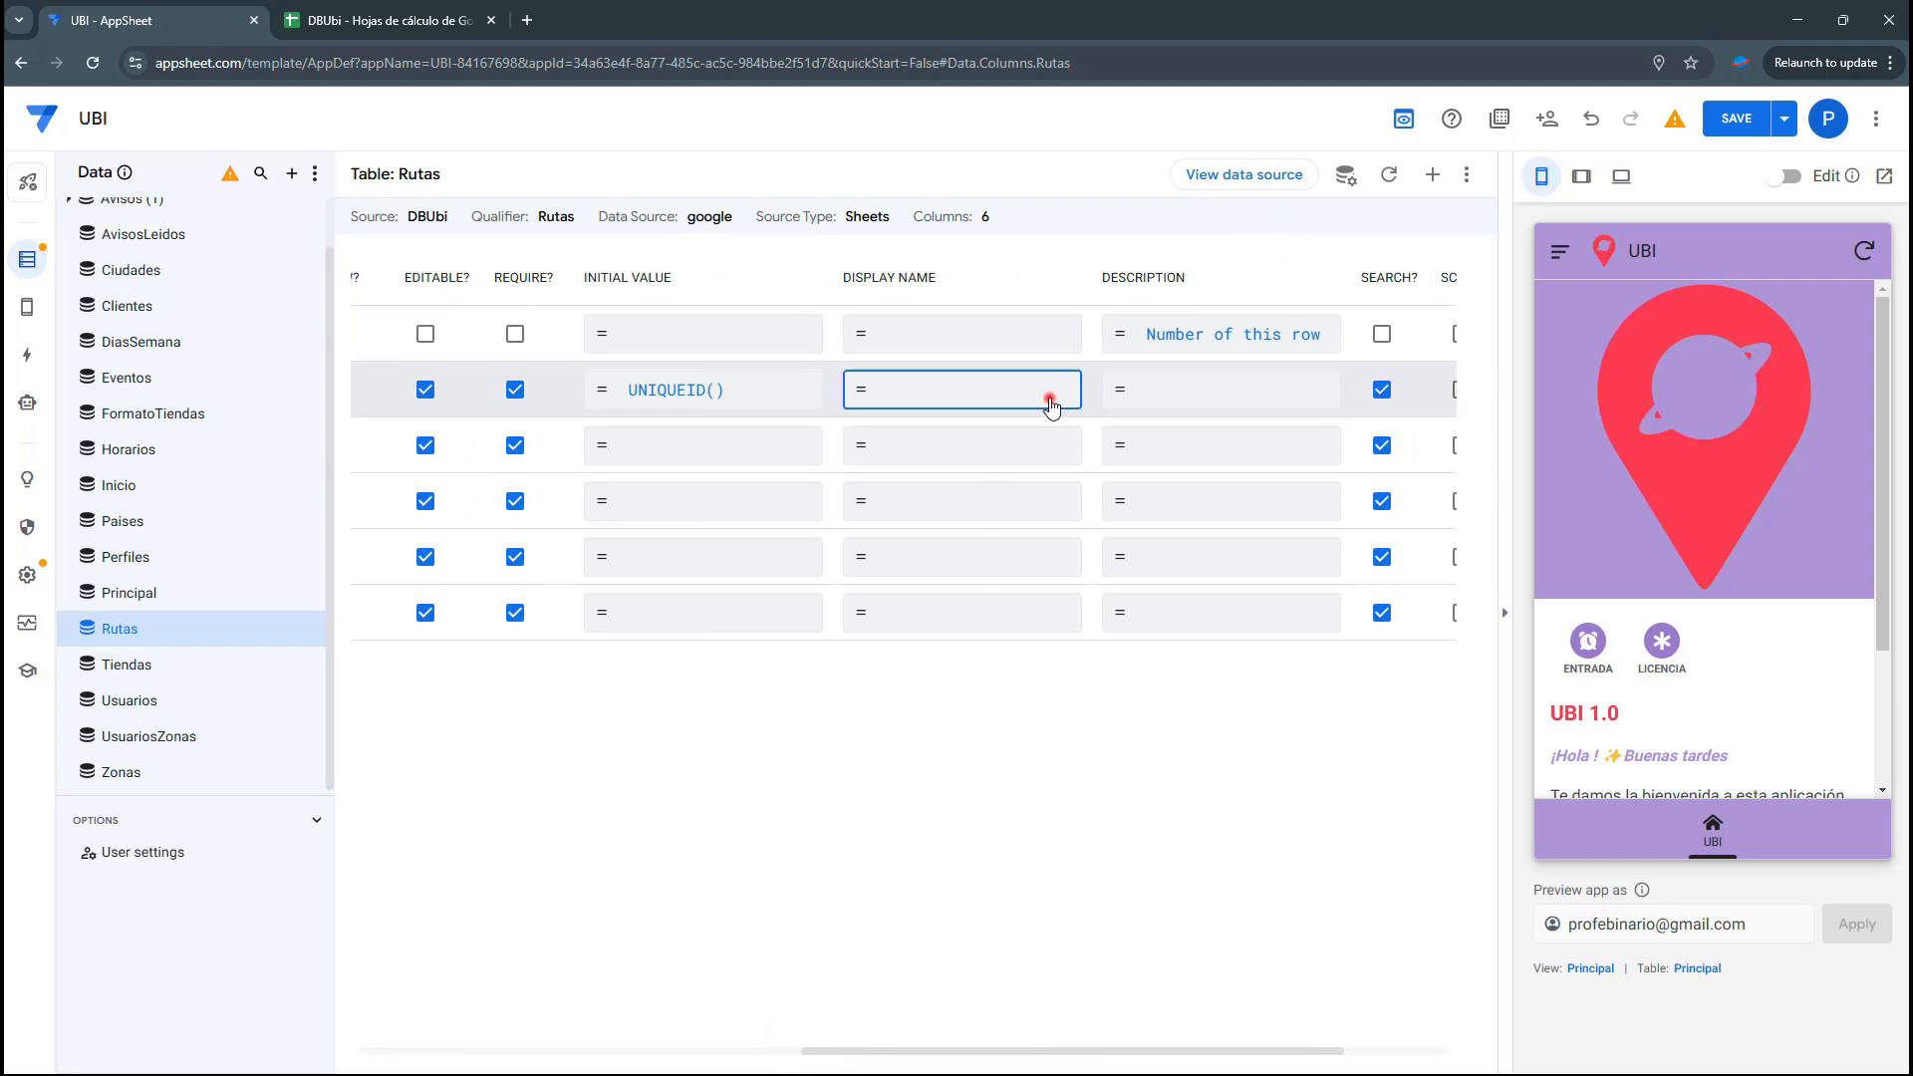
type("ID")
left_click(1370, 1006)
left_click(955, 447)
type("Fecha")
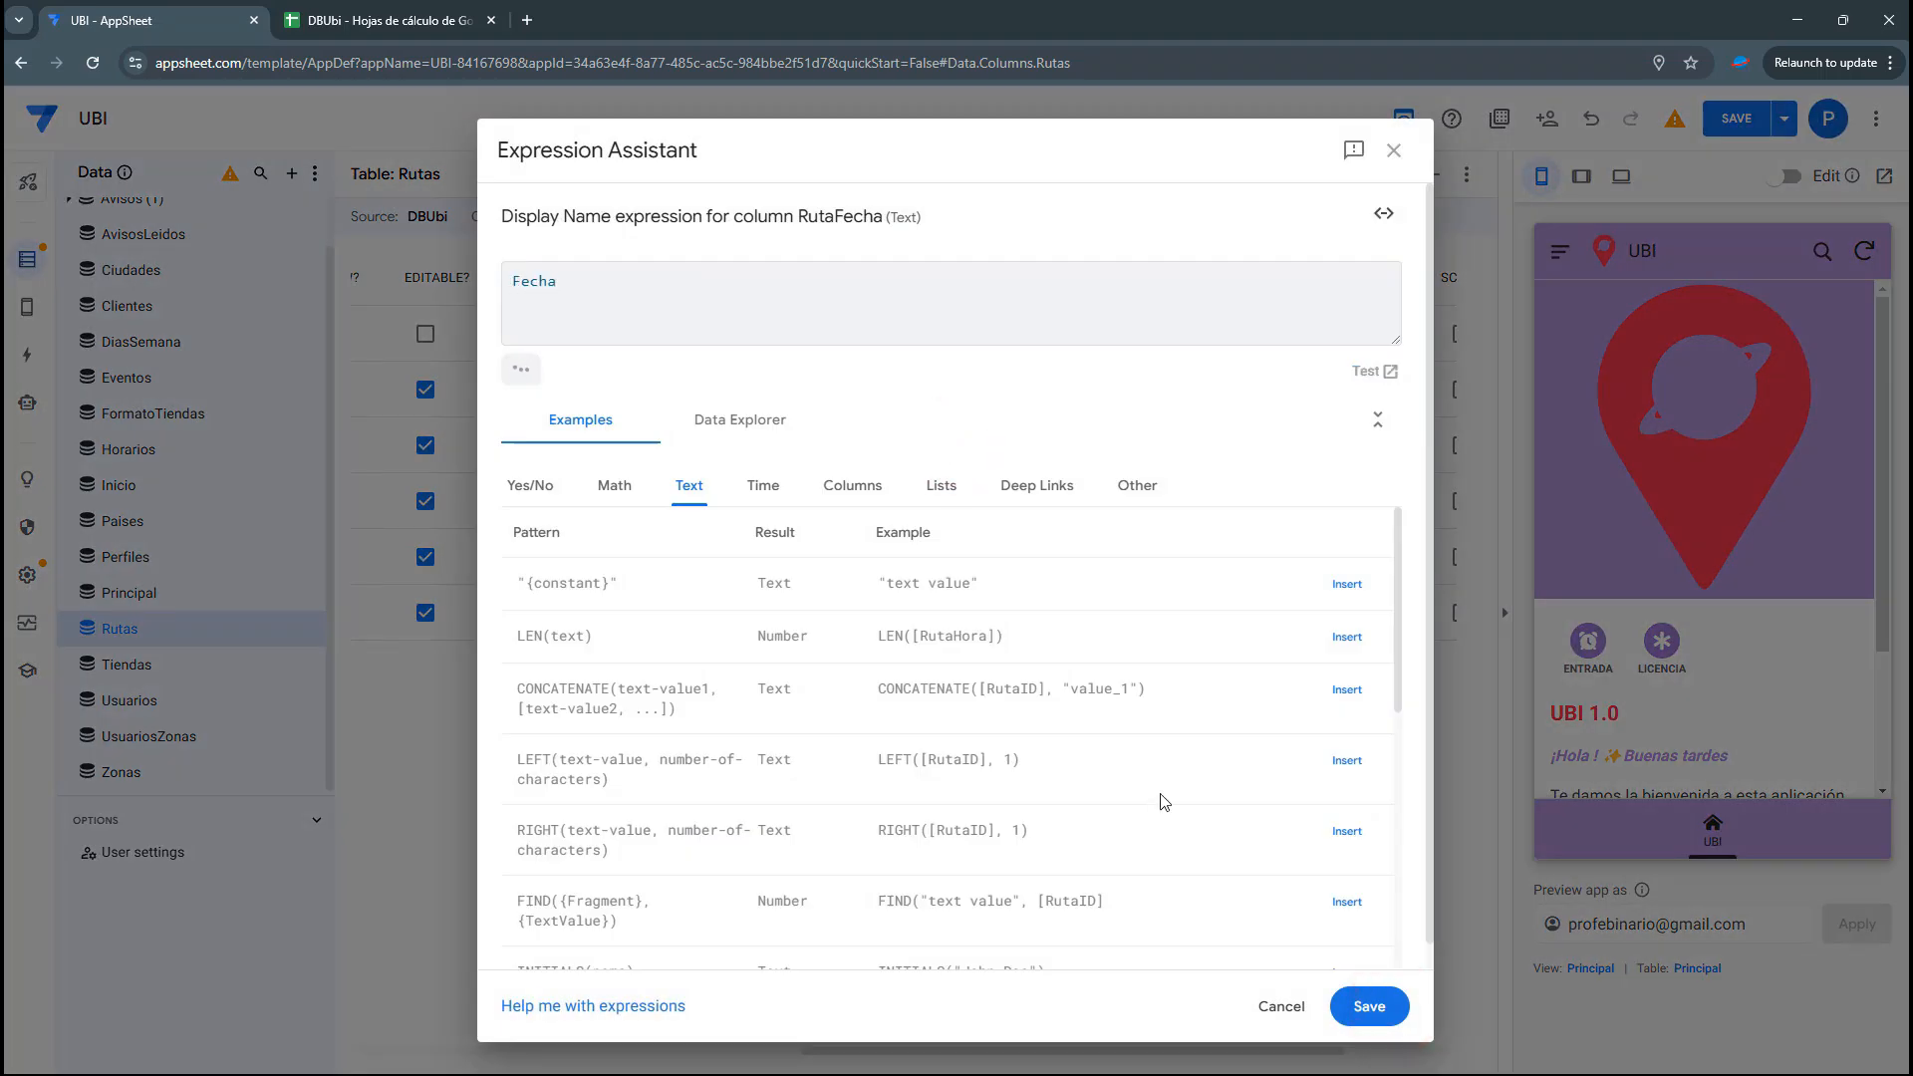
left_click(1370, 1006)
left_click(933, 399)
type("Ruta ID")
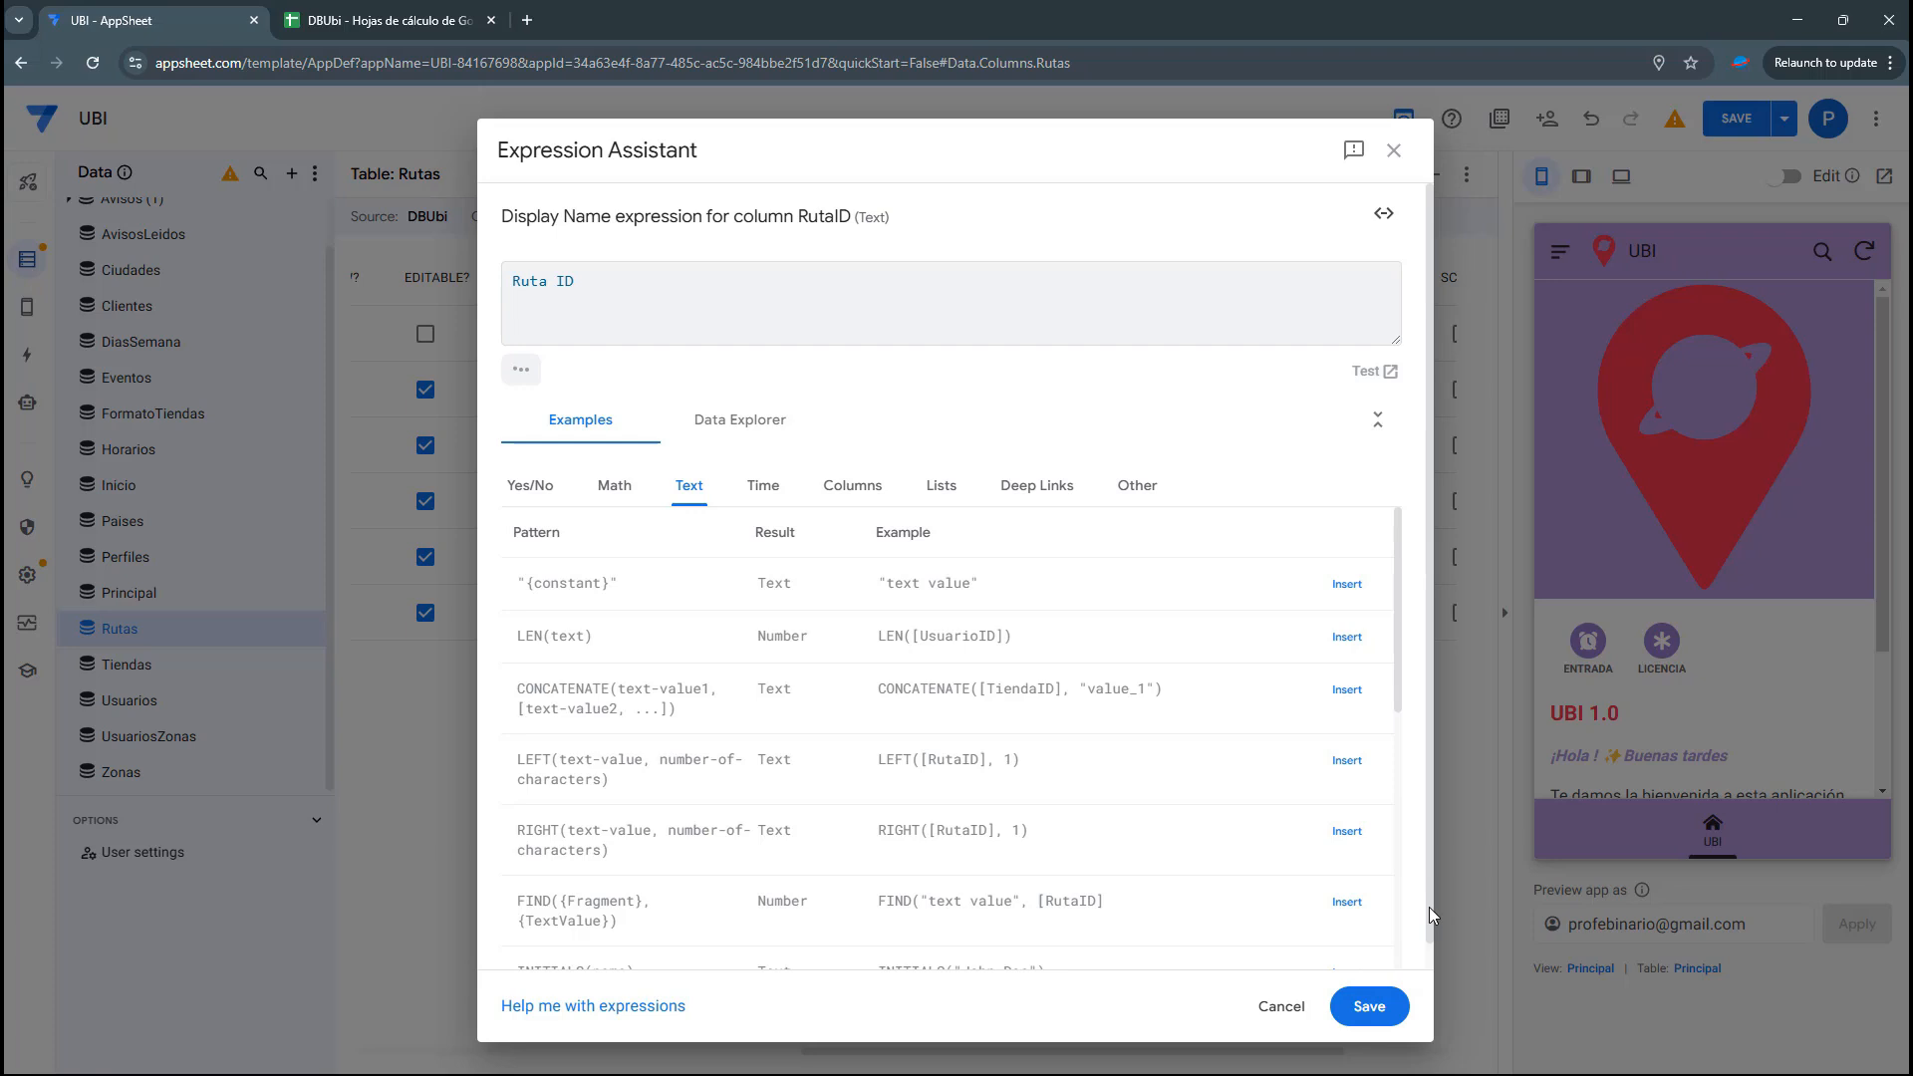
left_click(1369, 1007)
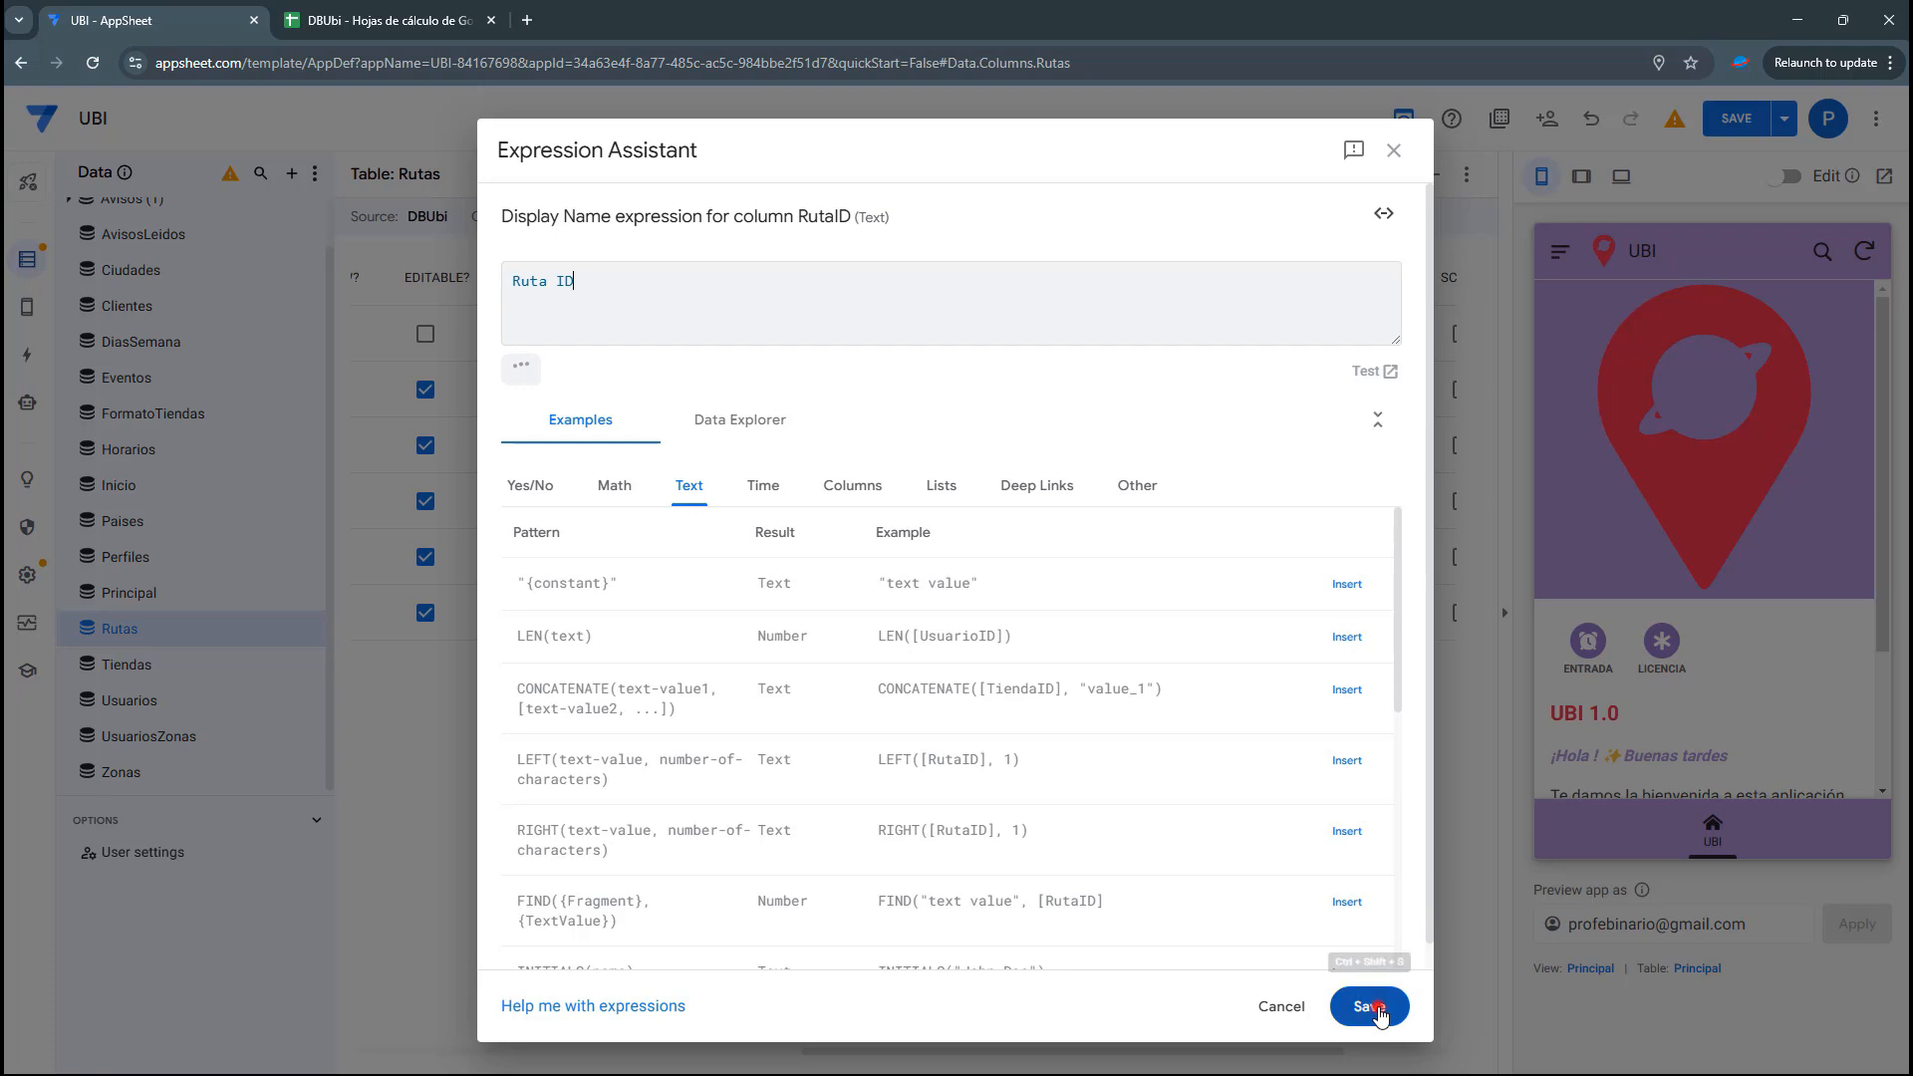
Set display names Hora, Usuario and Tienda for RutaHora, UsuarioID and TiendaID, then save the app
left_click(915, 490)
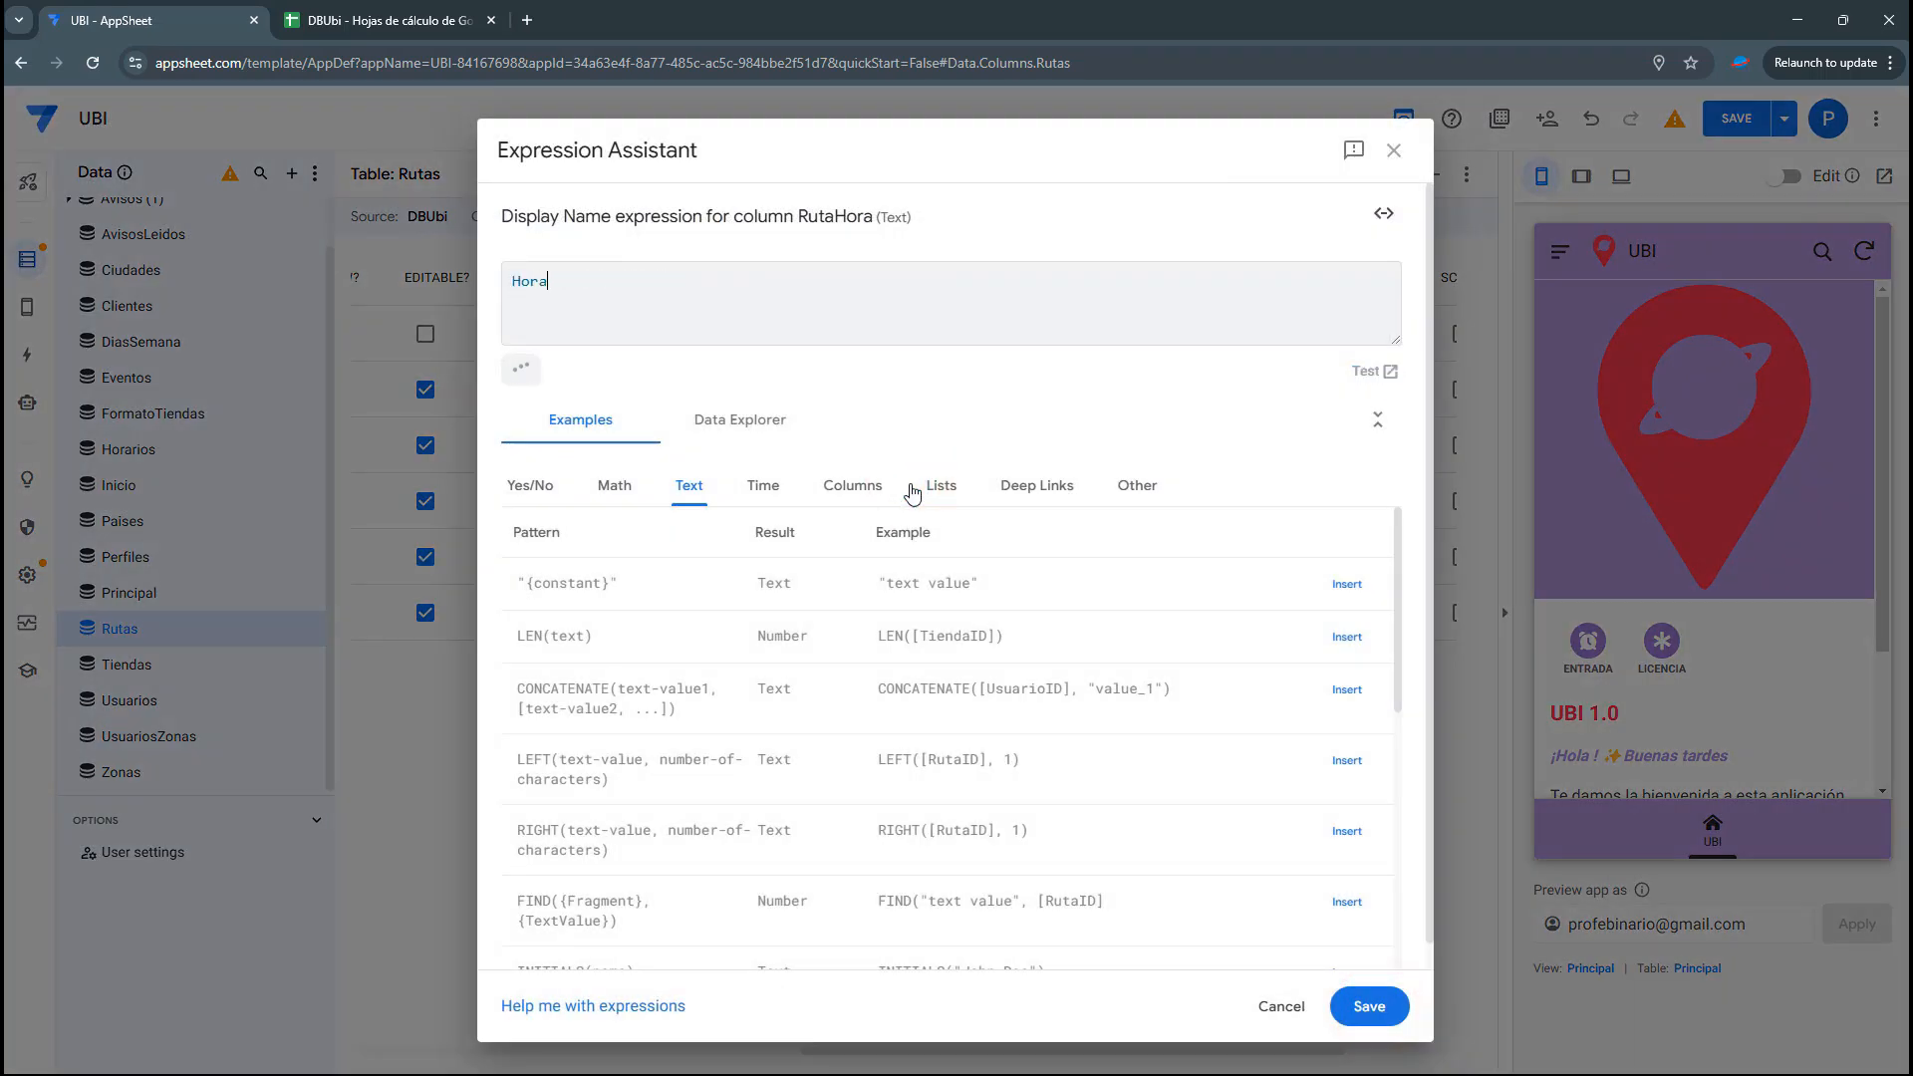
left_click(1385, 1006)
left_click(892, 535)
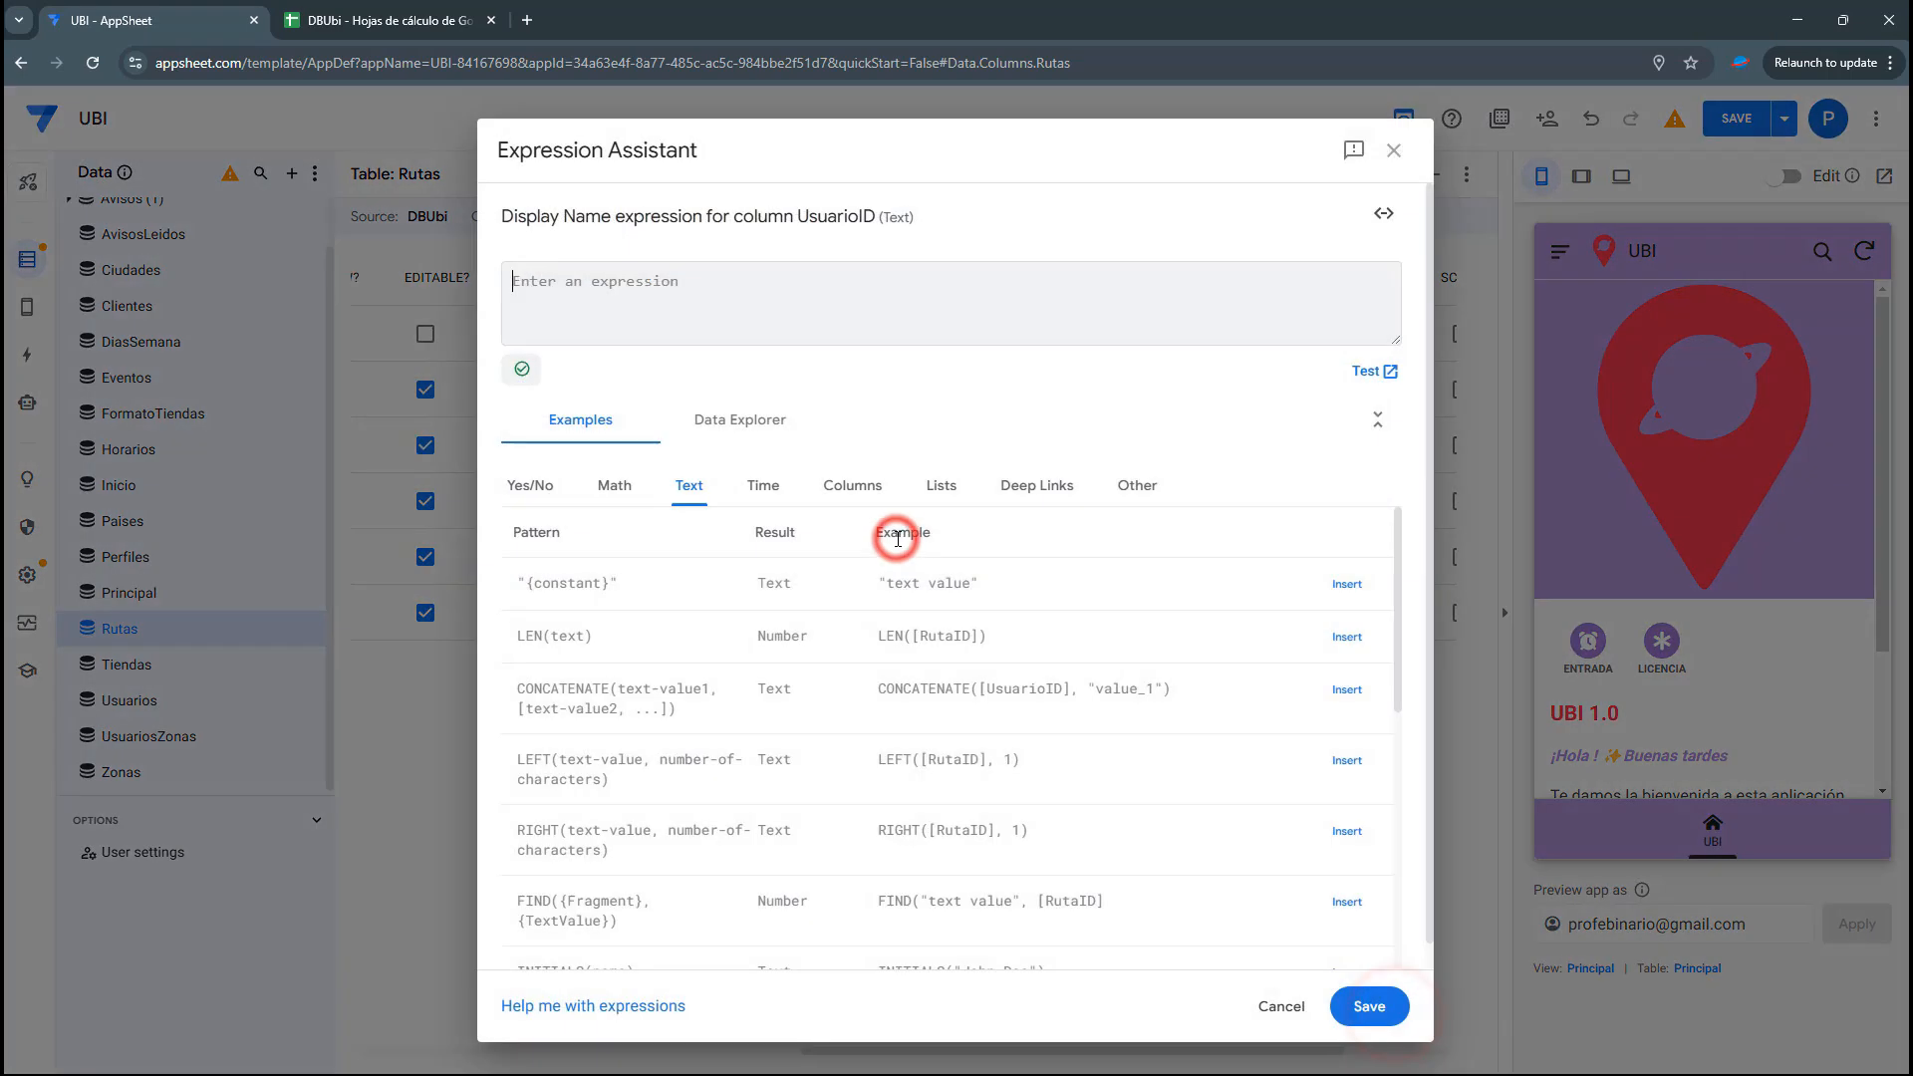
type("Usuario")
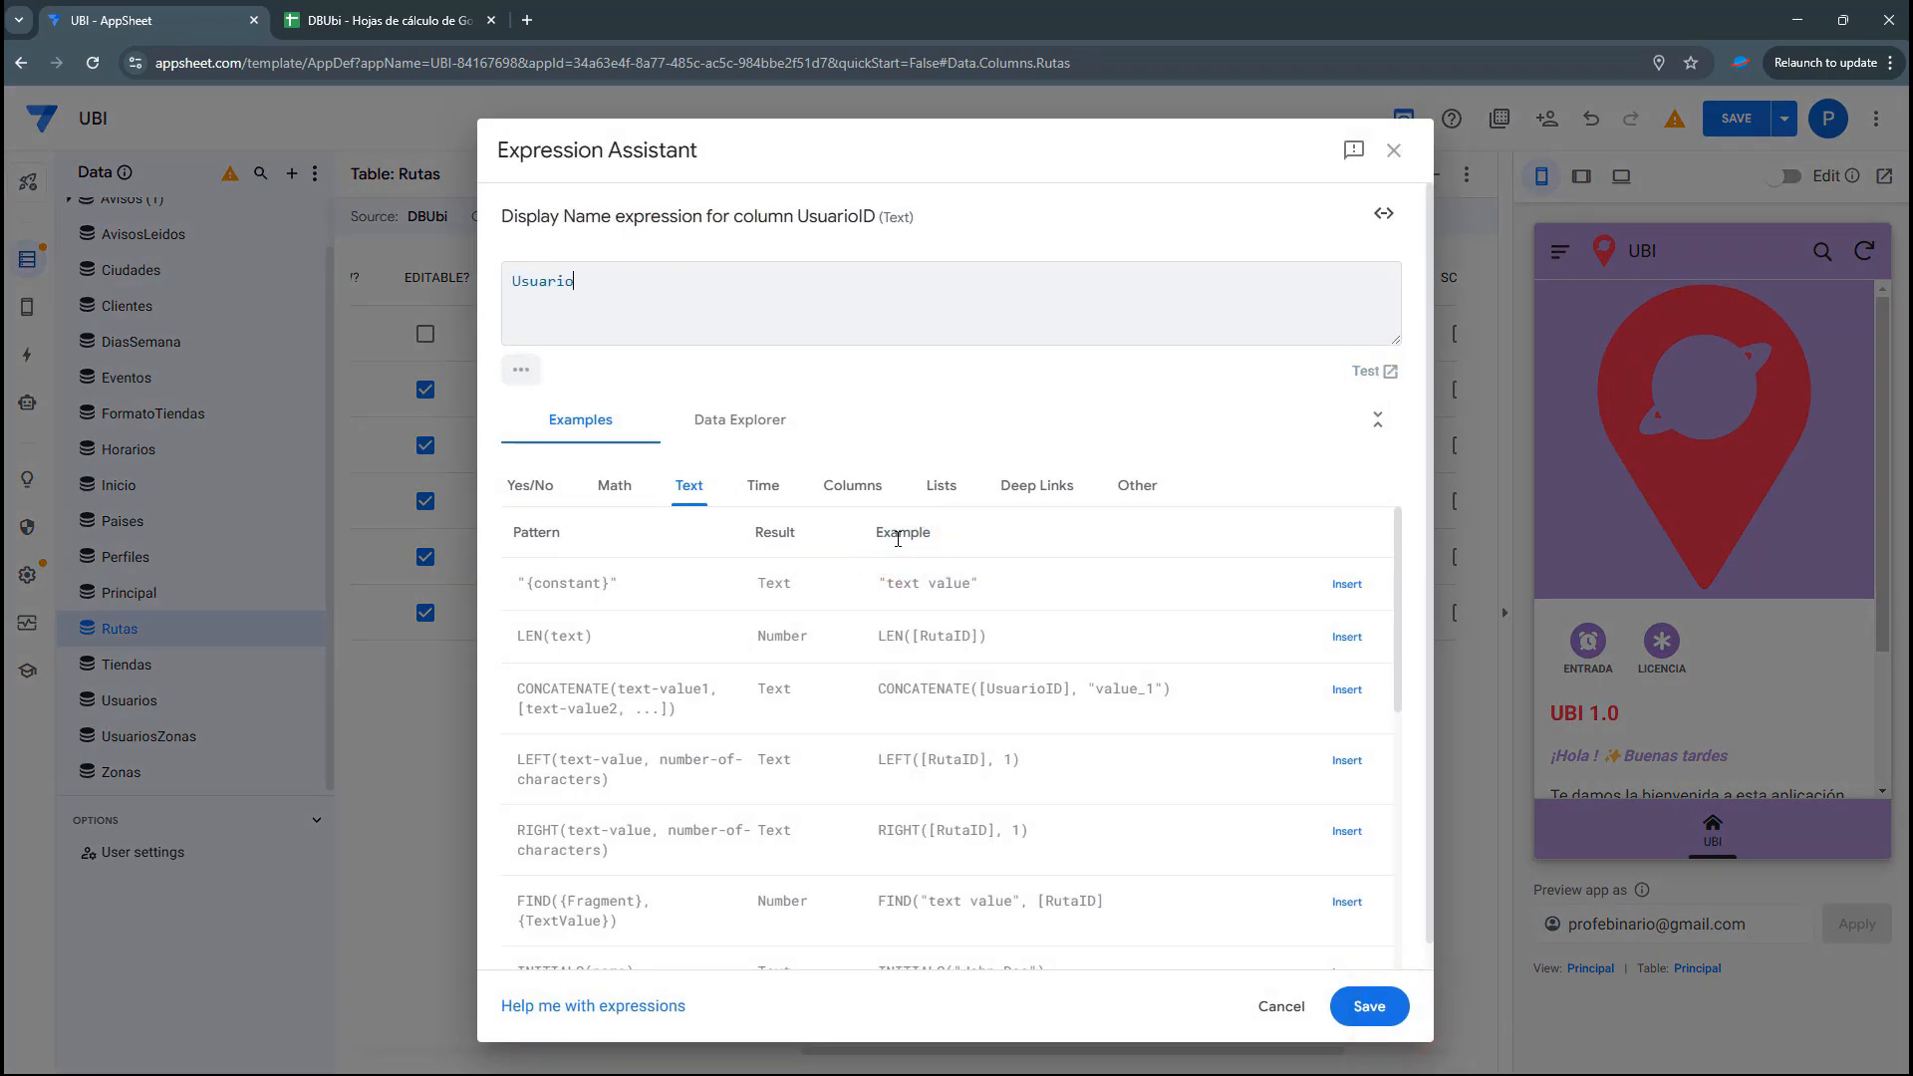
left_click(1336, 992)
left_click(945, 619)
type("Tei")
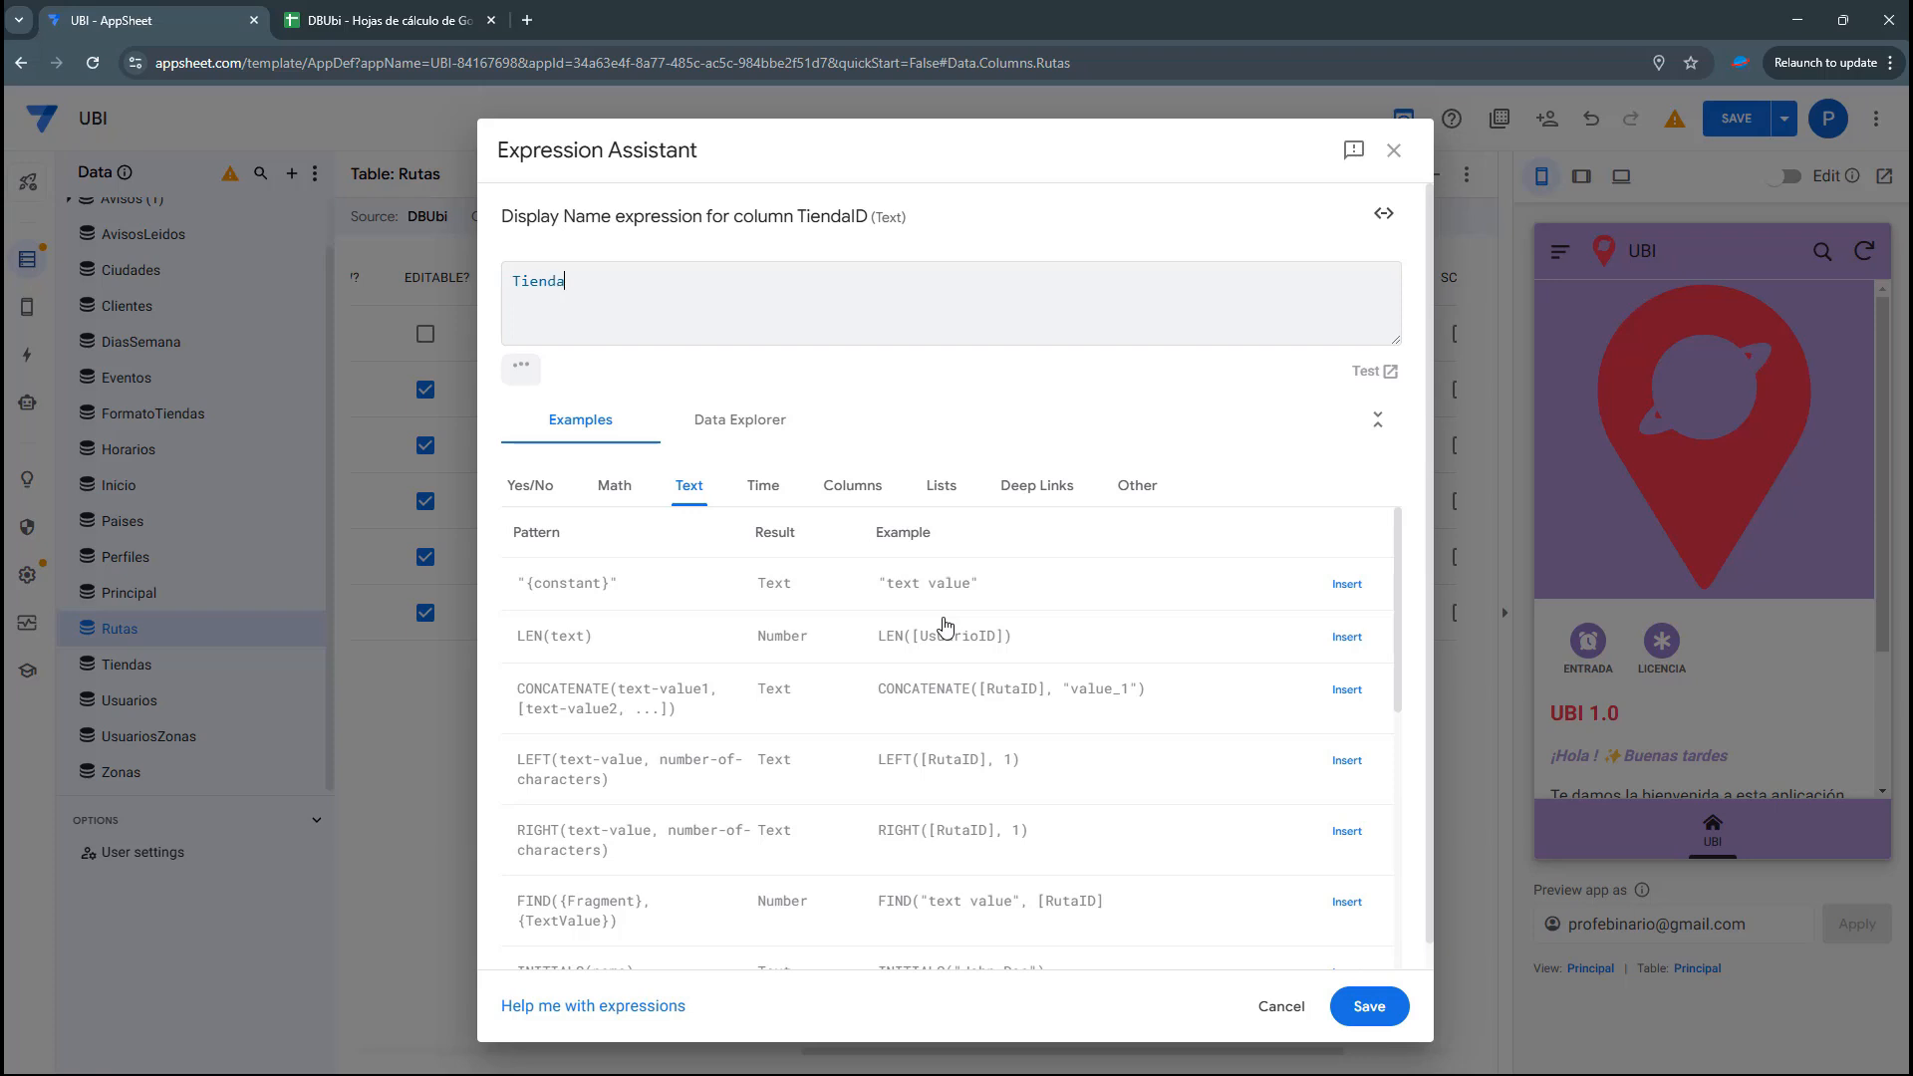
left_click(1393, 1012)
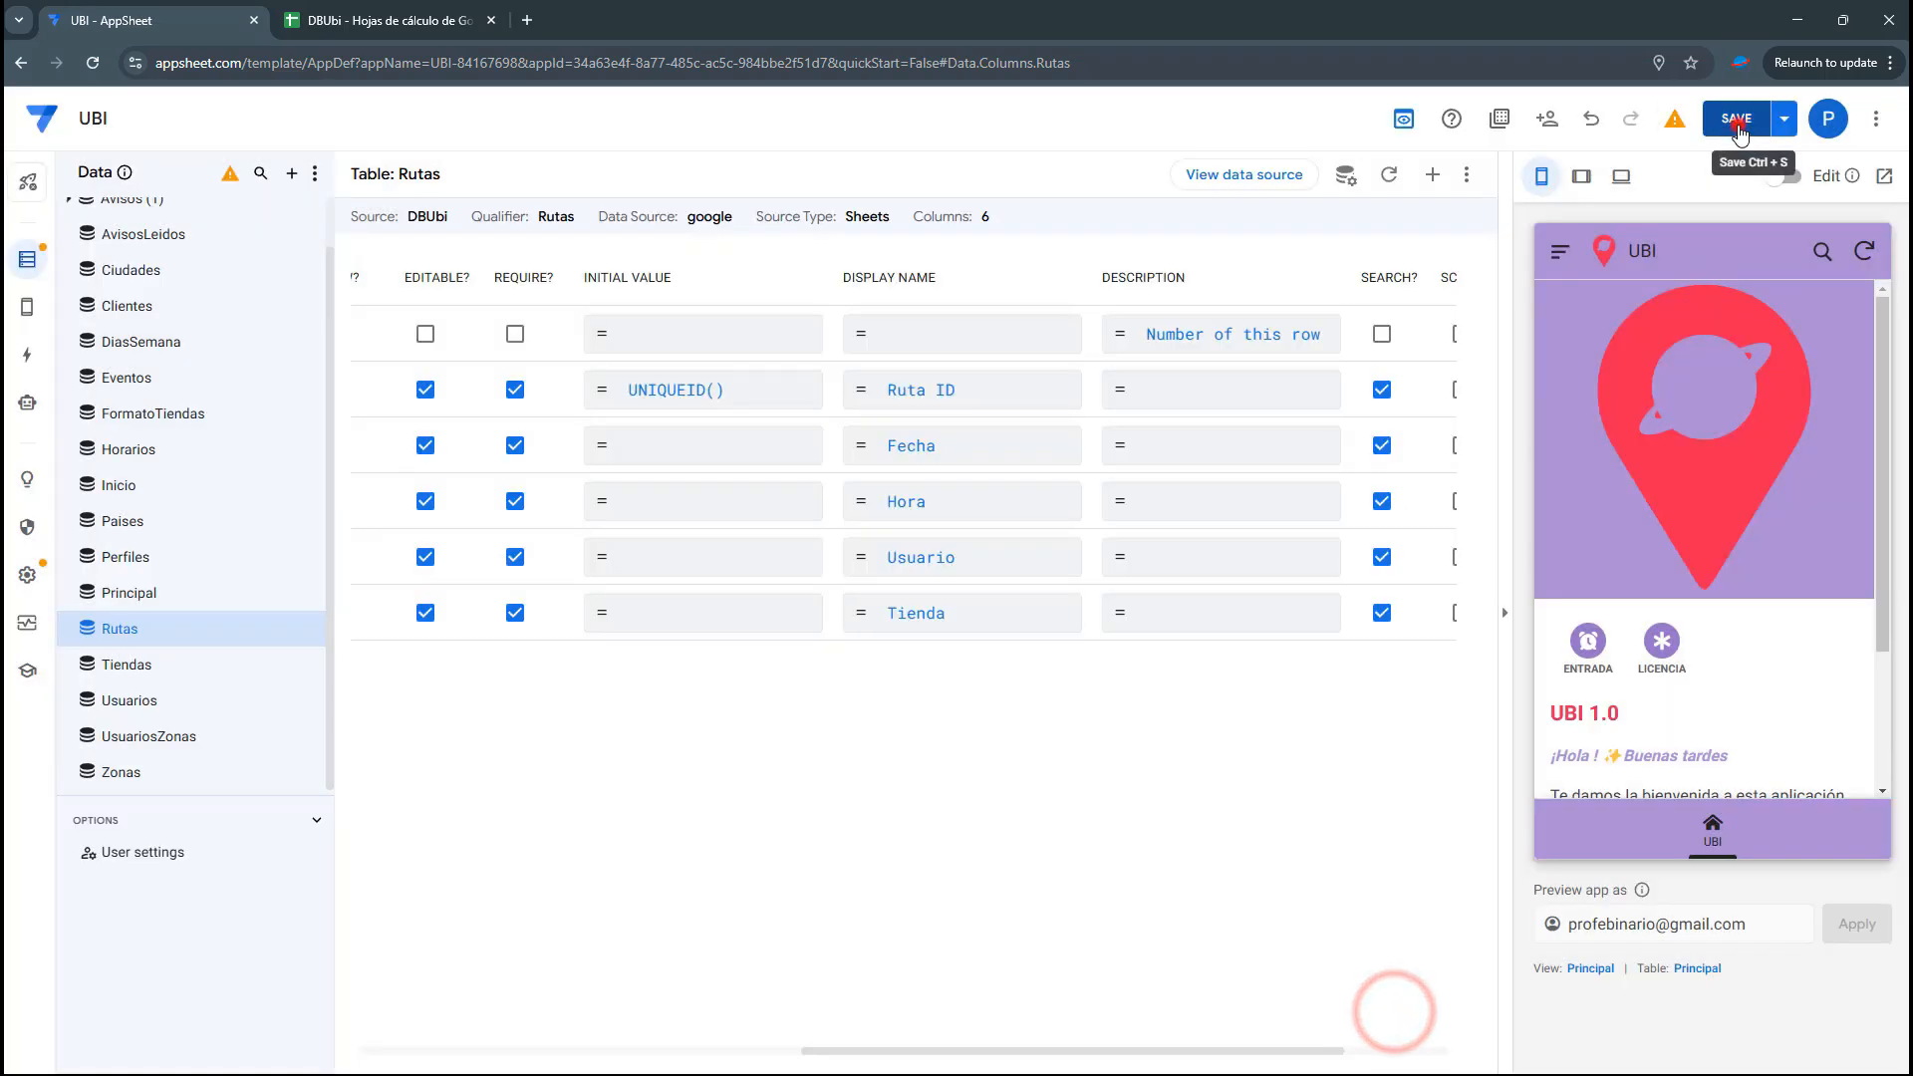
left_click(1739, 124)
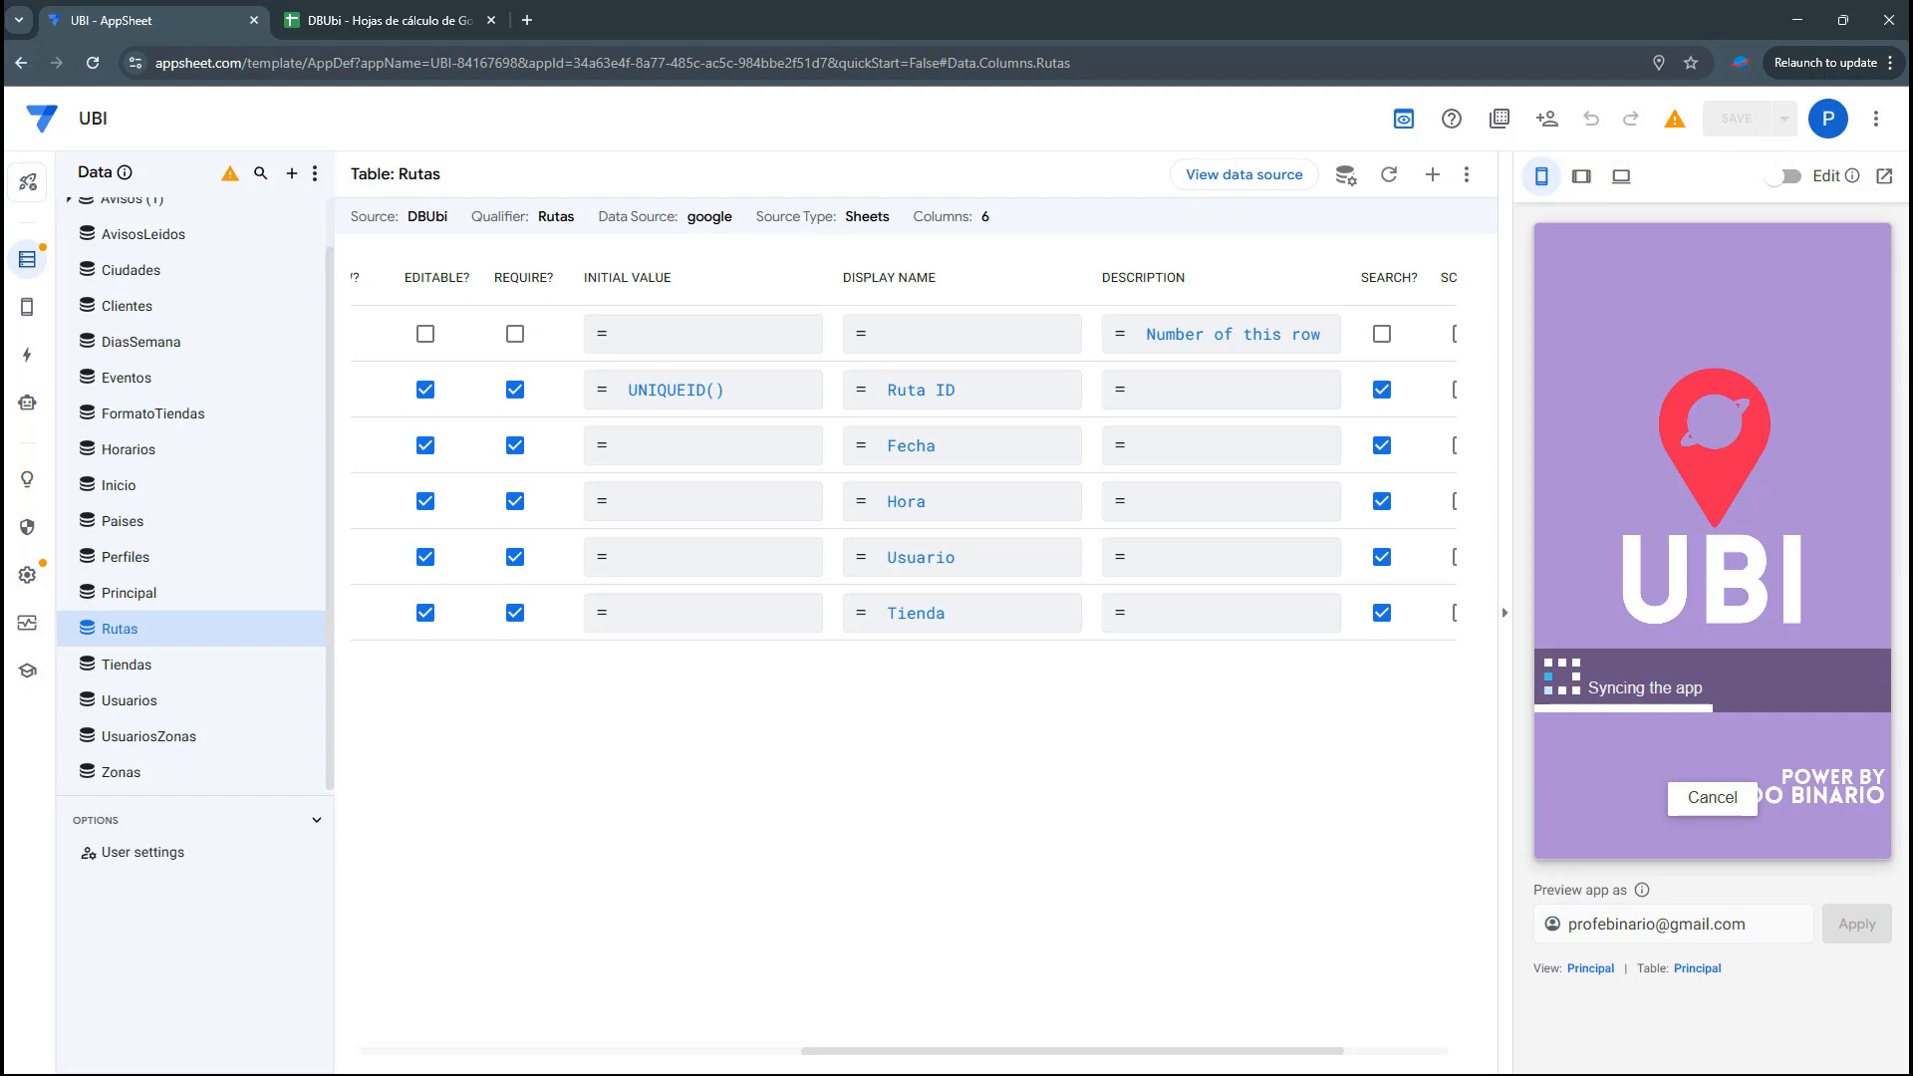
In UsuariosZonas, make UsuarioID a Ref column with source table Usuarios
left_click(147, 735)
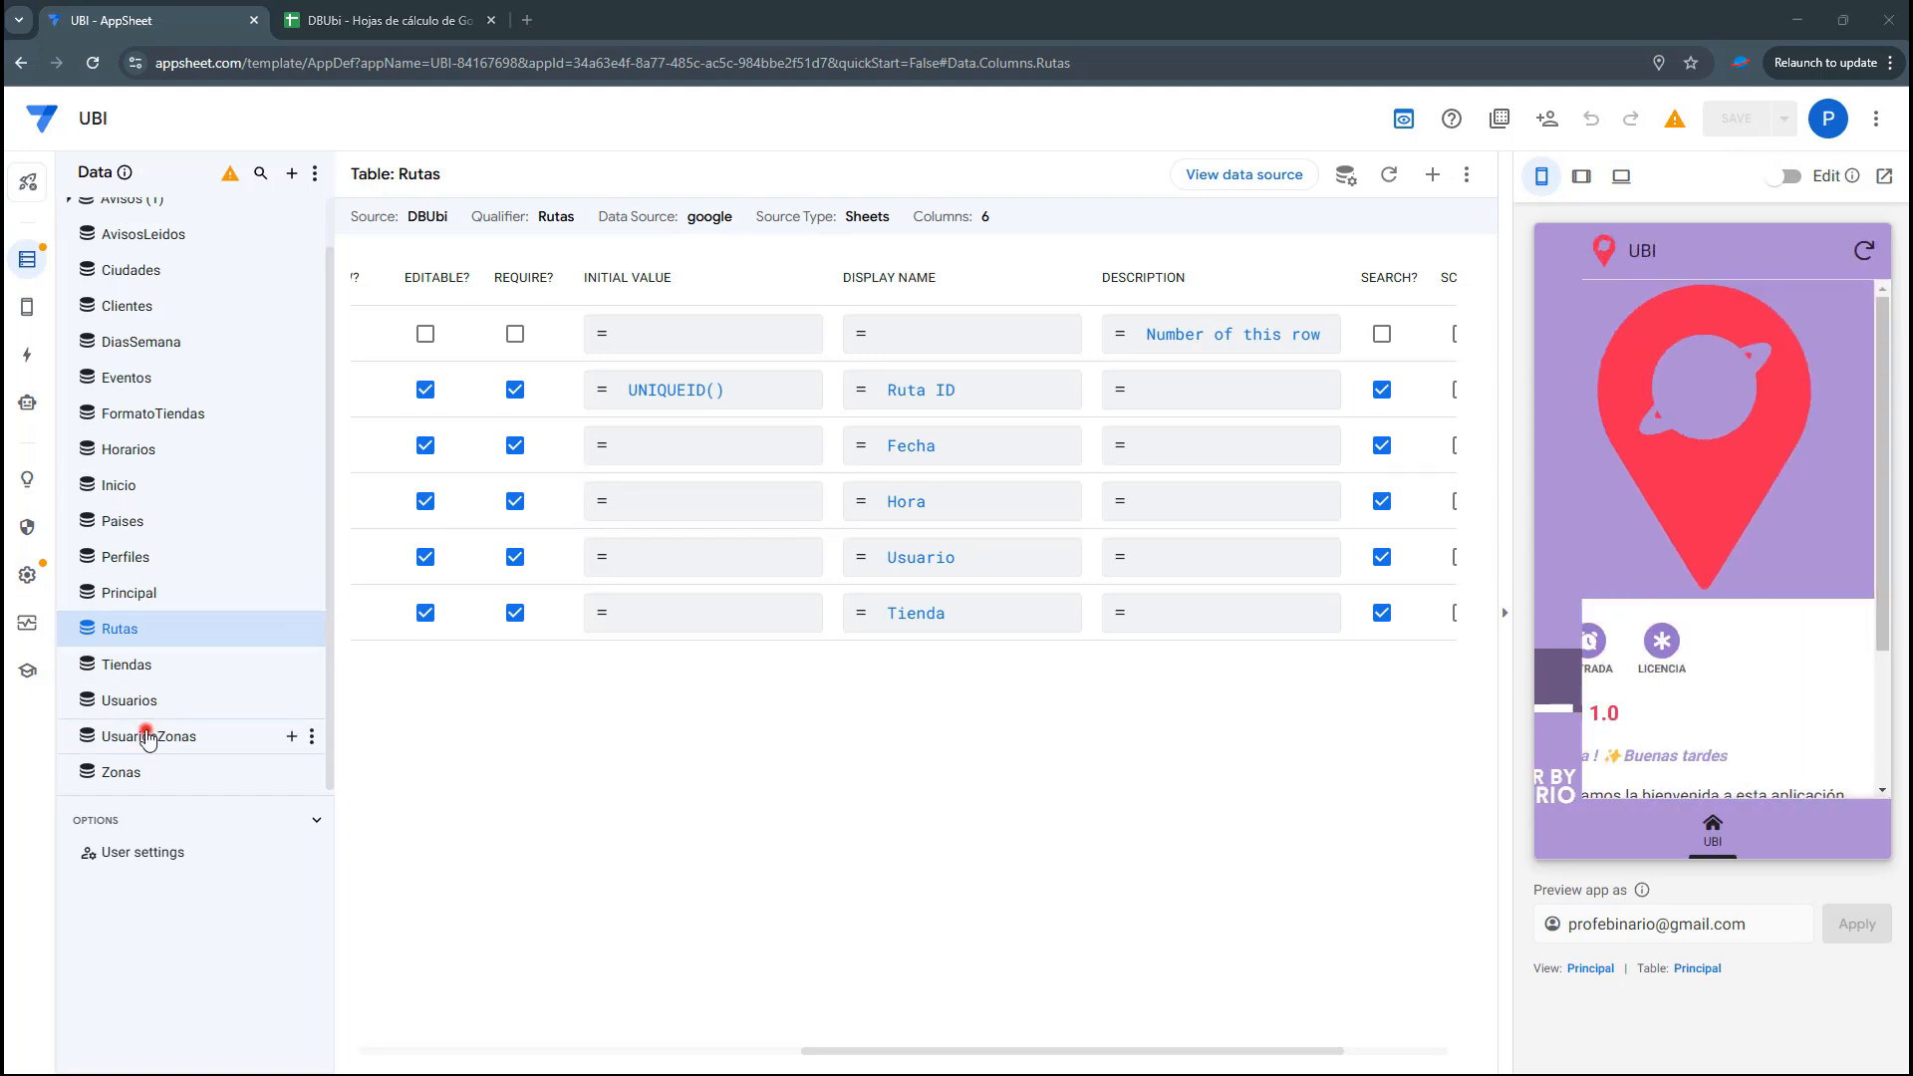
left_click_drag(859, 1039, 411, 1058)
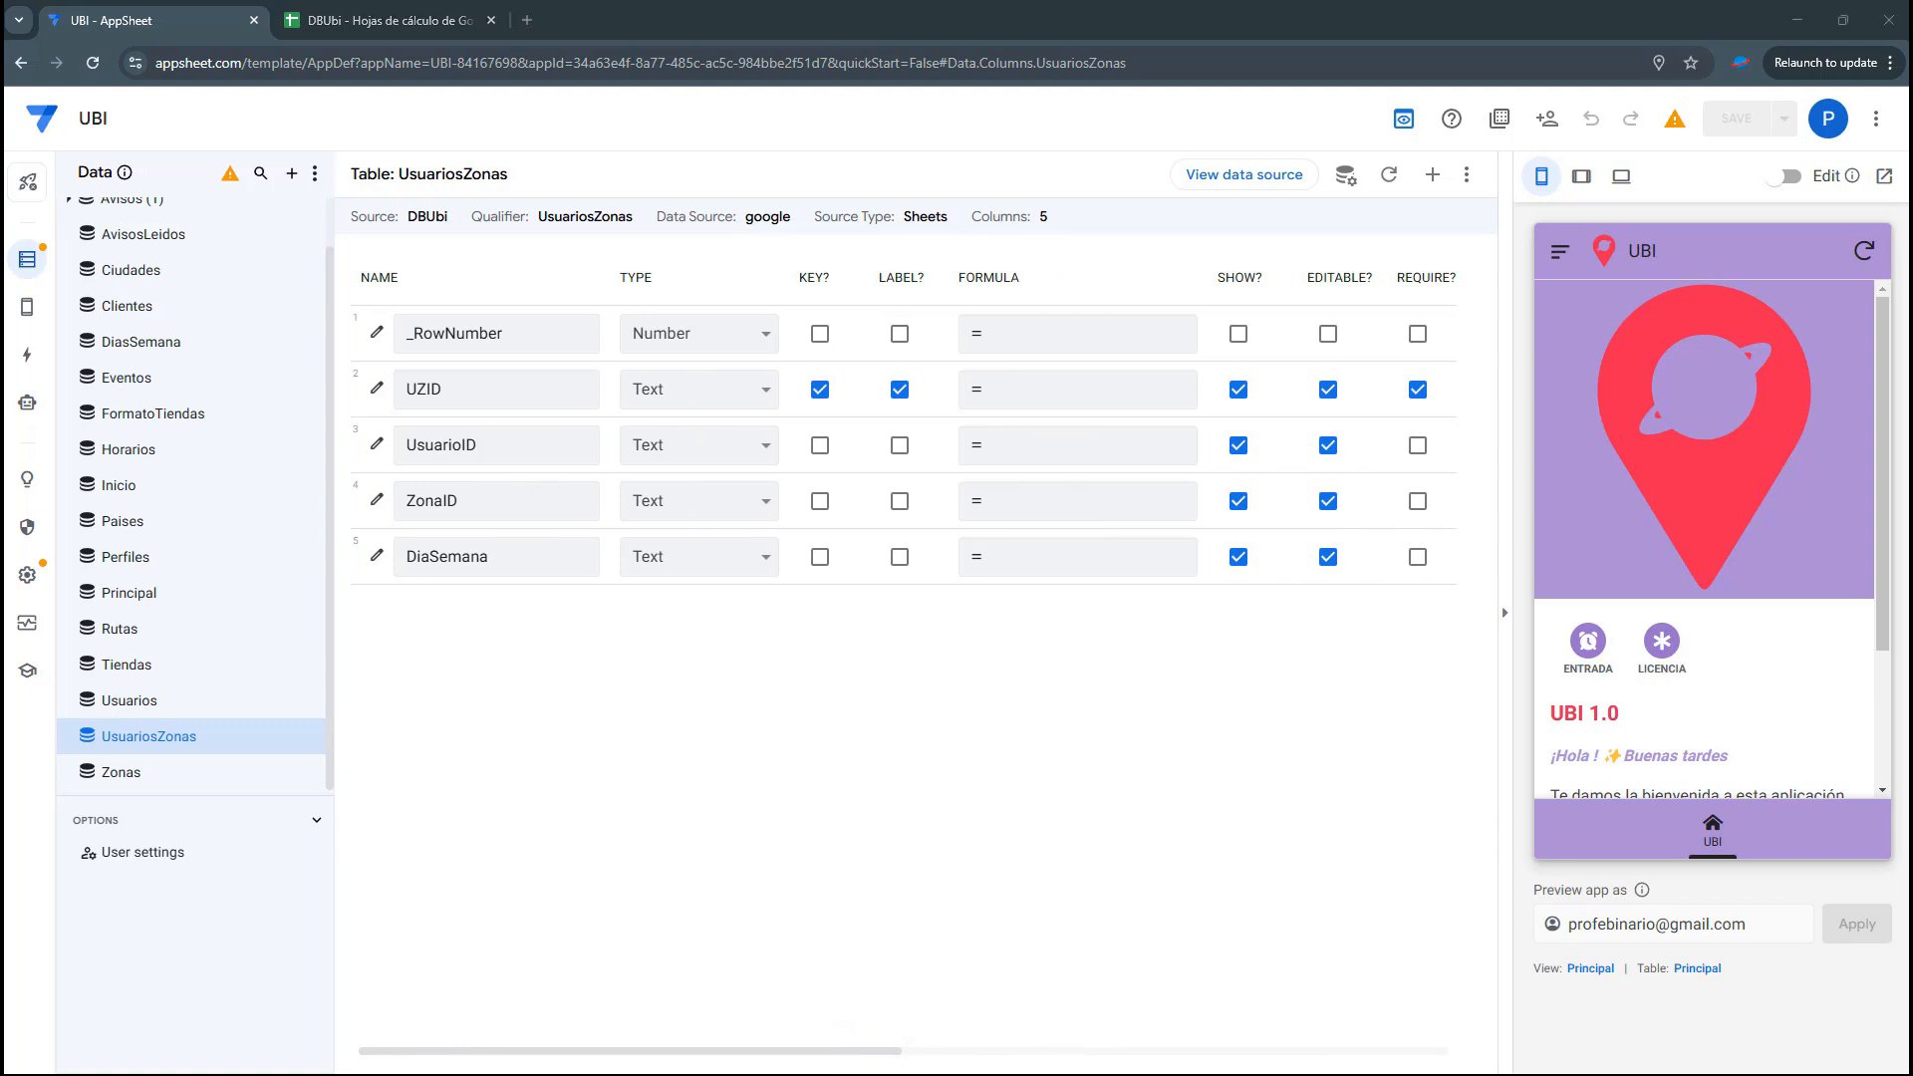
left_click(768, 445)
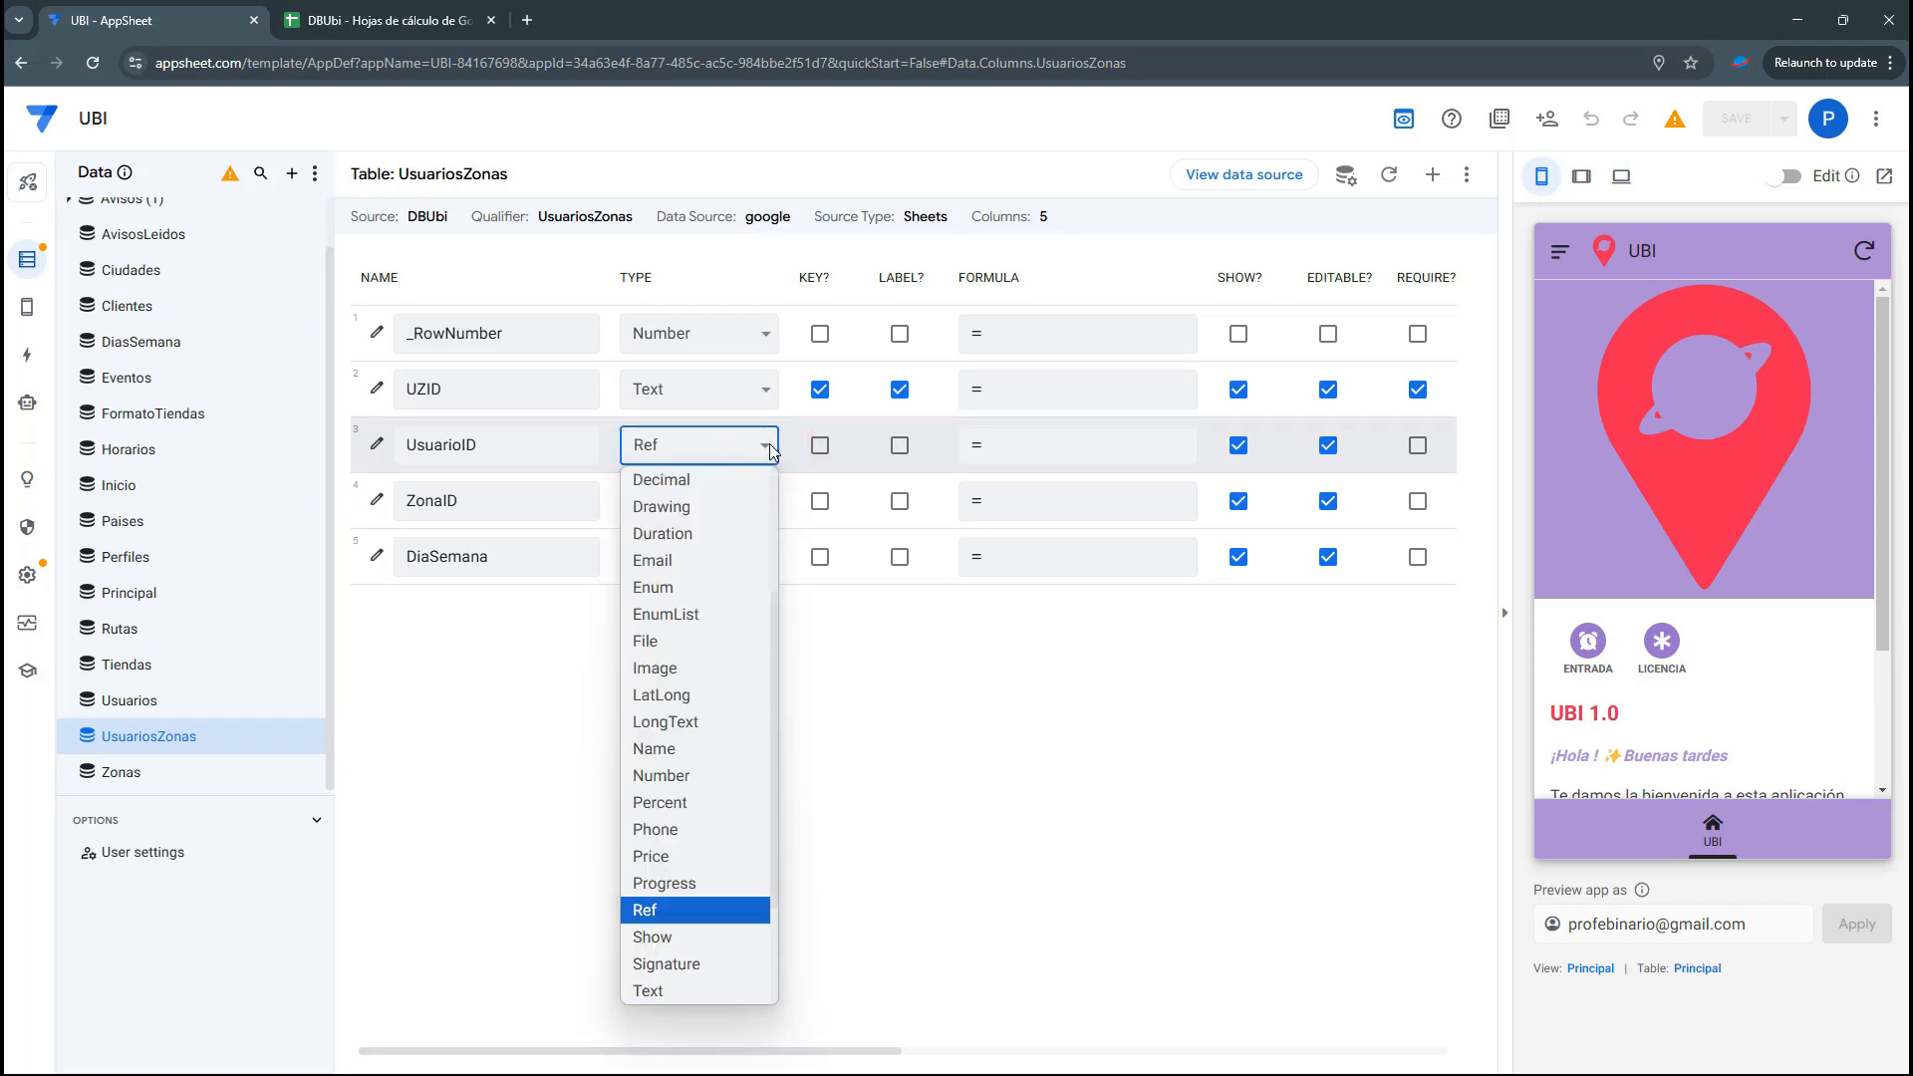
left_click(647, 910)
left_click(870, 647)
key("u")
key("Return")
left_click(1258, 206)
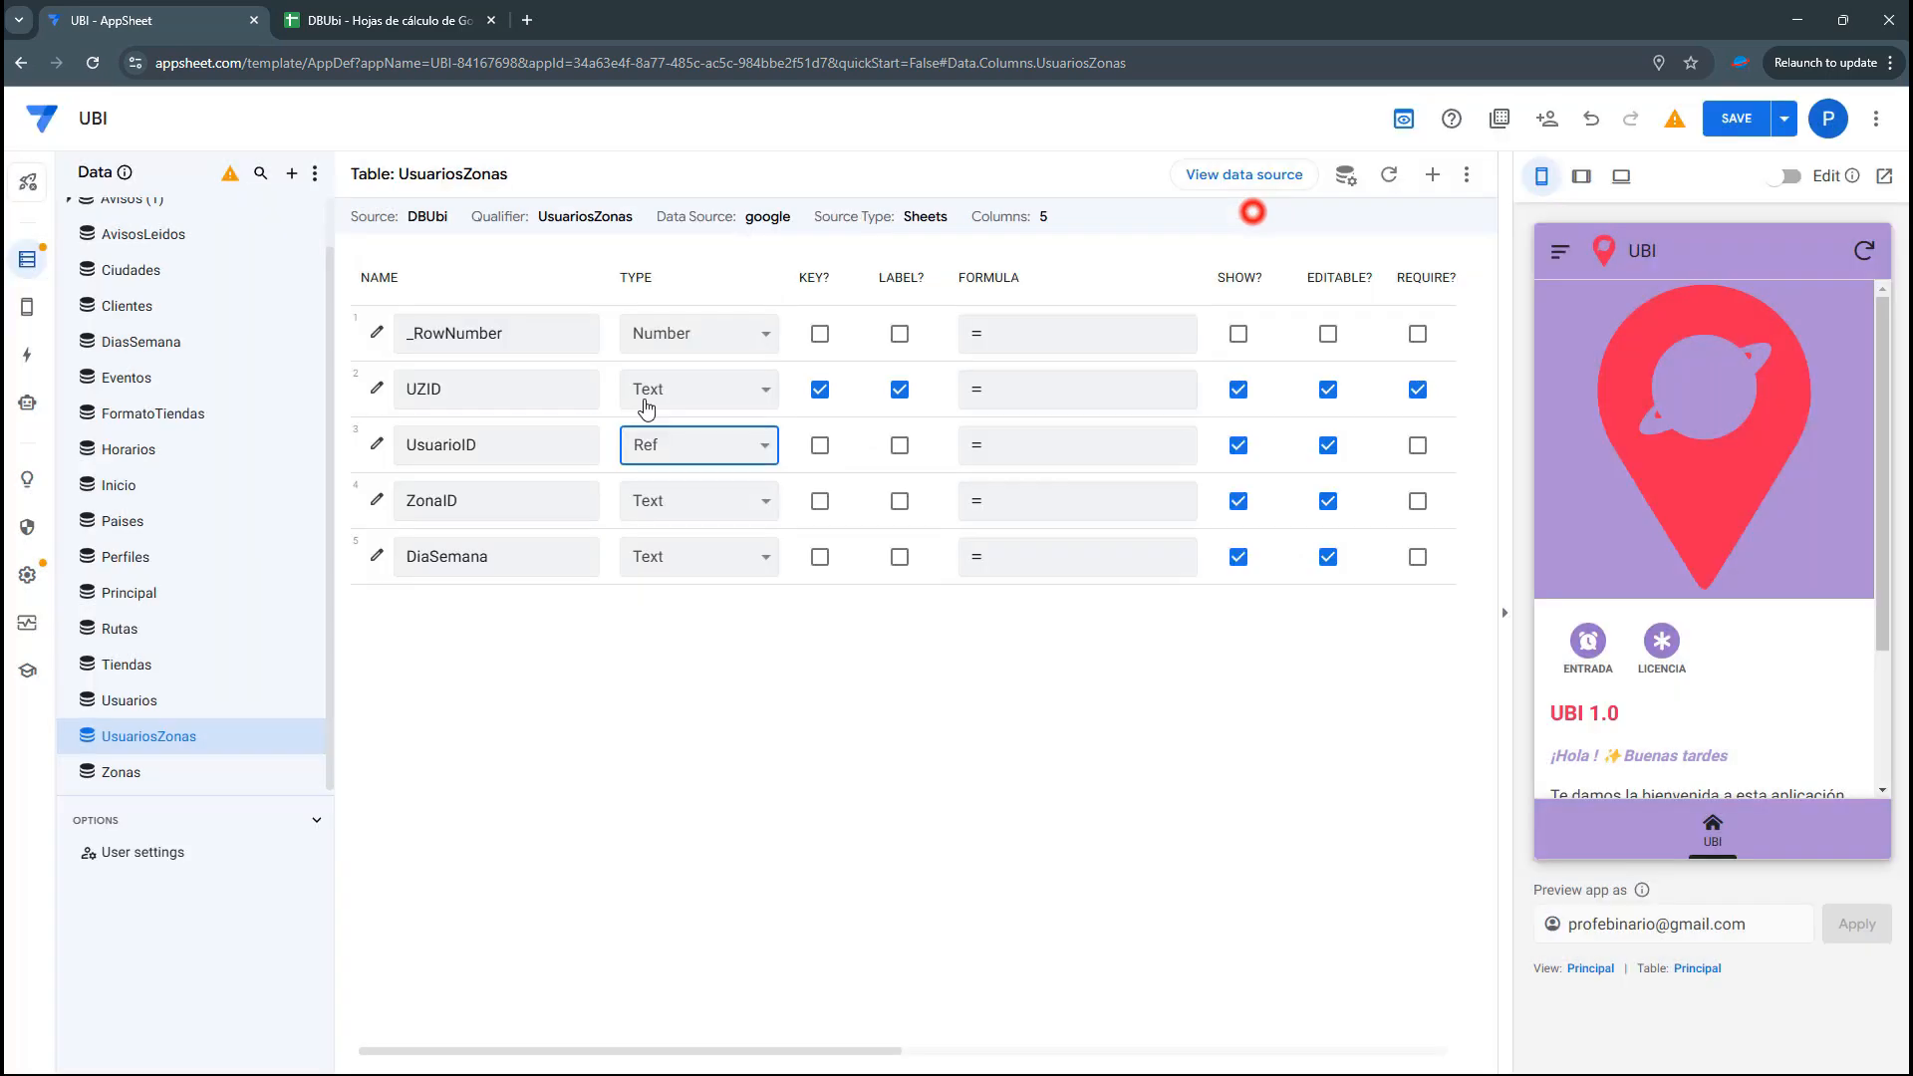
Make ZonaID a Ref column with source table Zonas
left_click(695, 502)
key("r")
key("Return")
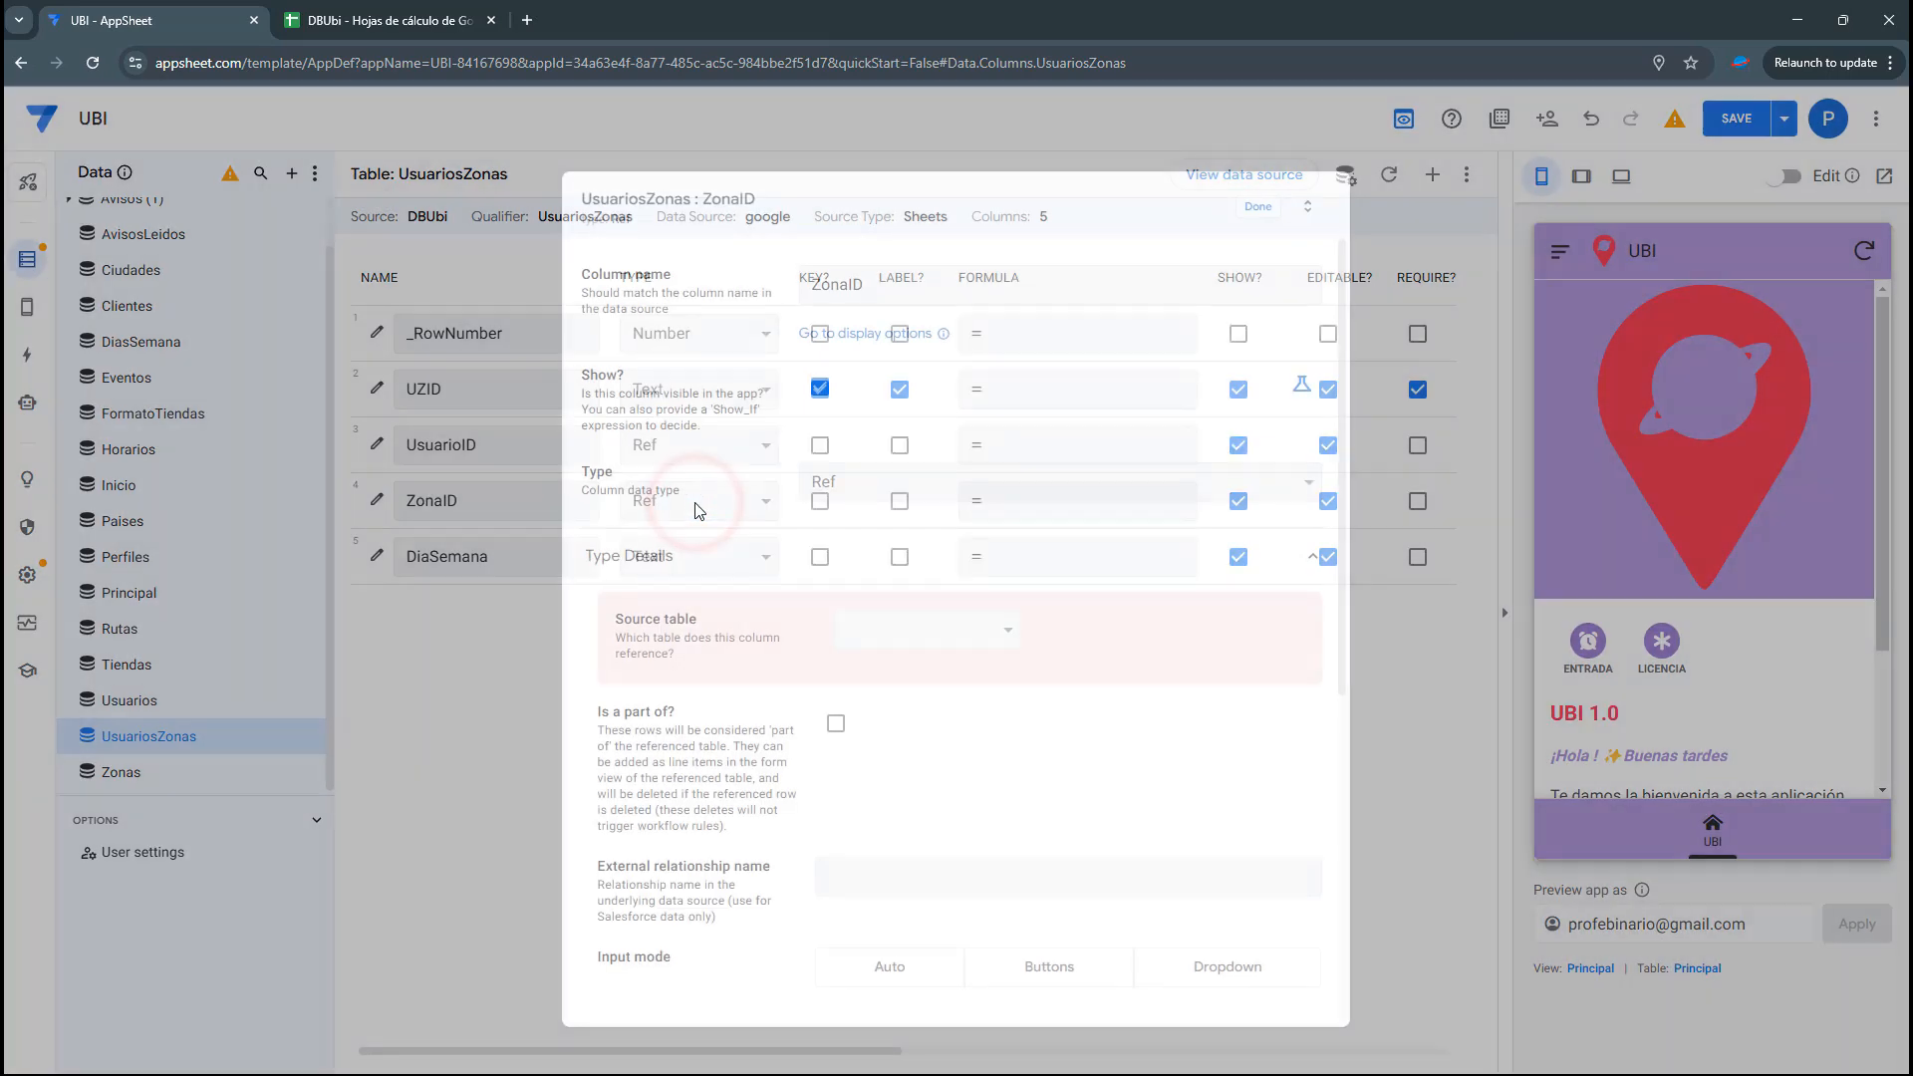
left_click(944, 631)
key("z")
key("Return")
left_click(1258, 207)
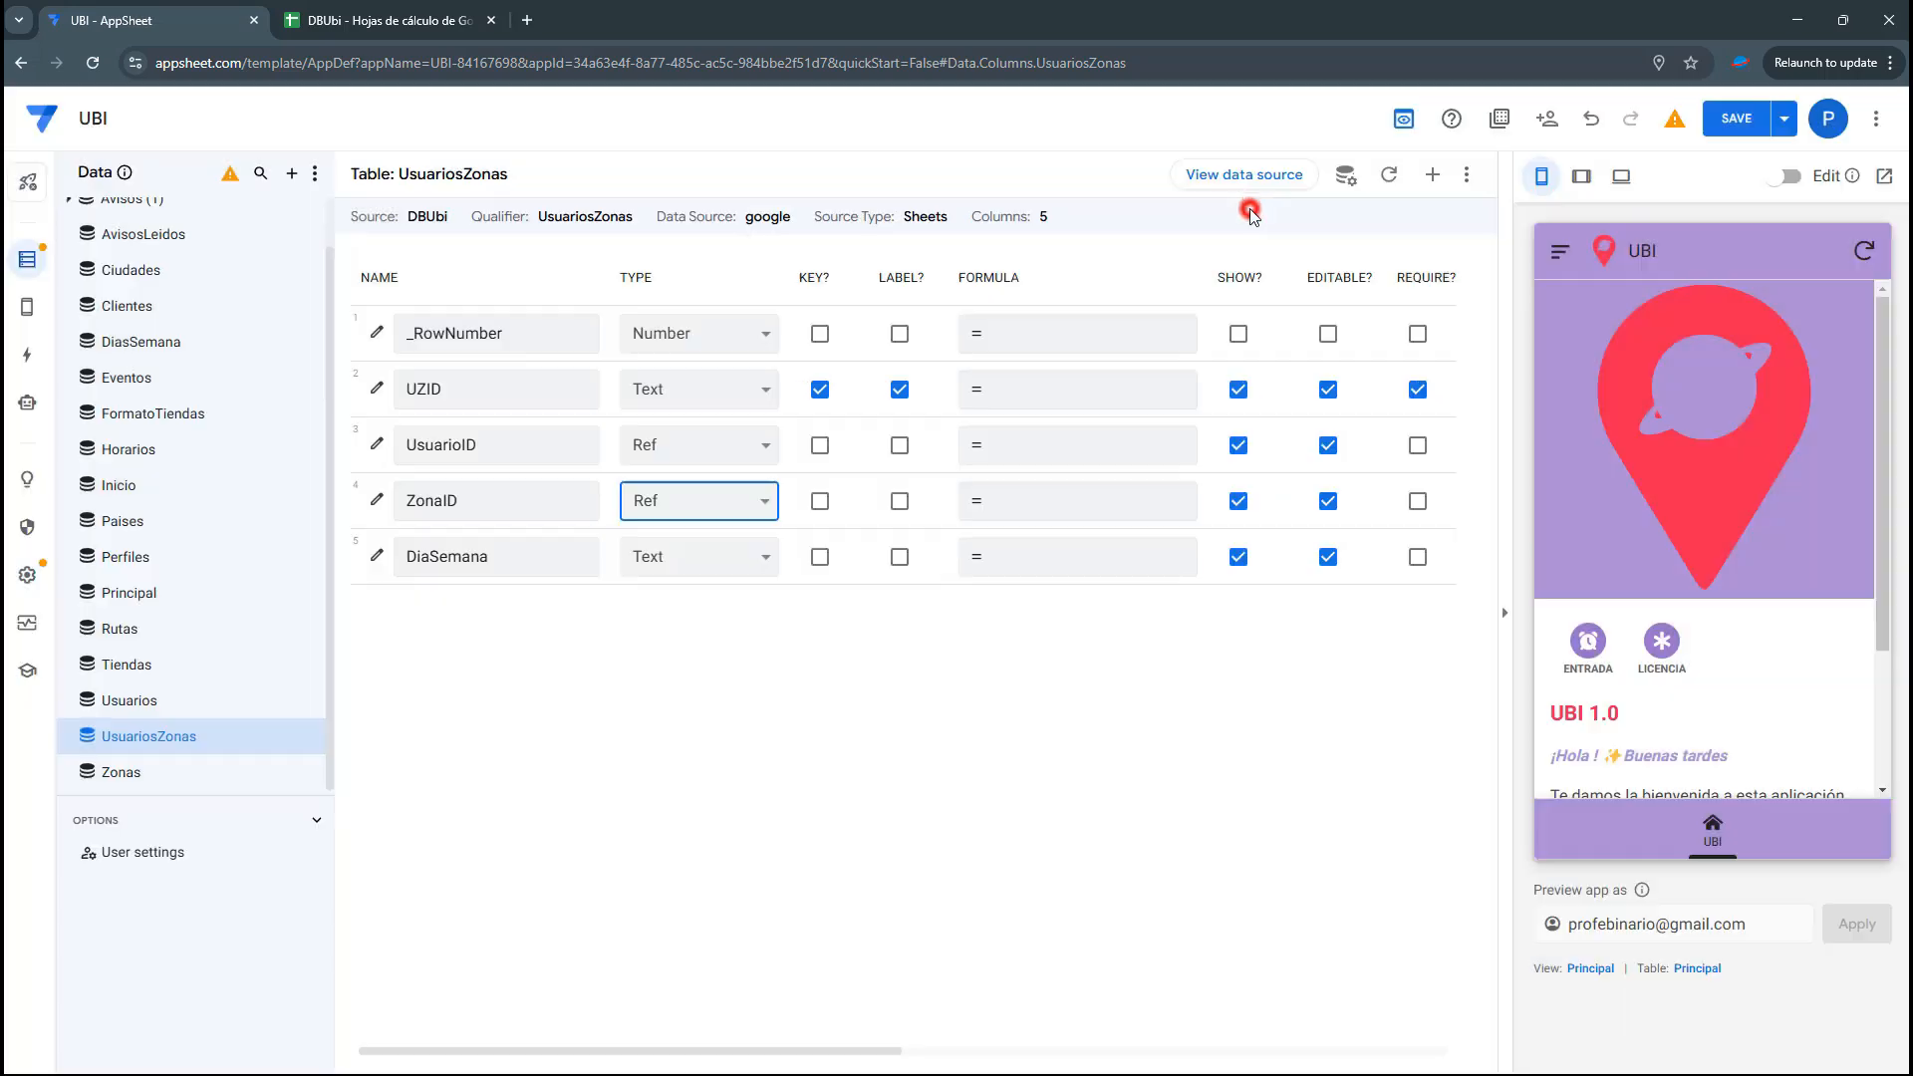
Make DiaSemana an EnumList column and open its full column settings
left_click(649, 562)
key("e")
key("n")
key("Down")
key("Return")
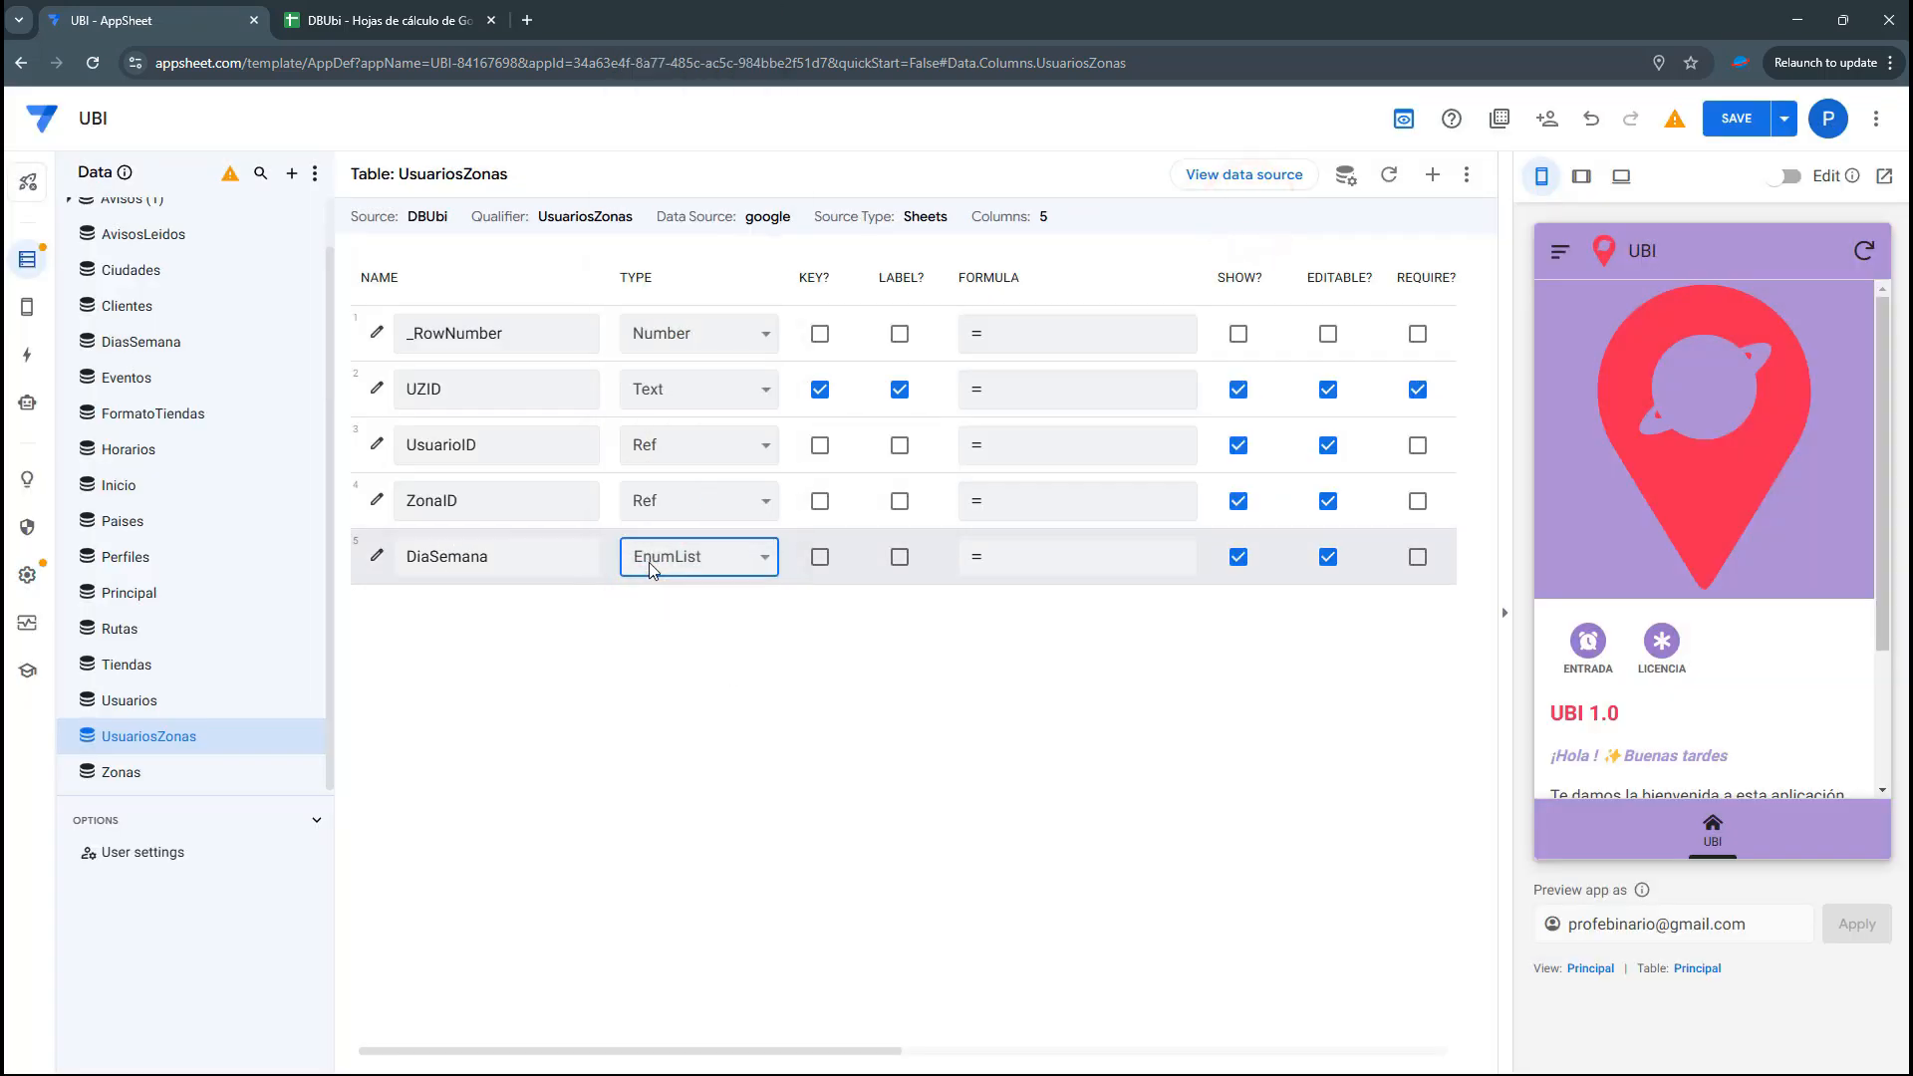
left_click(377, 560)
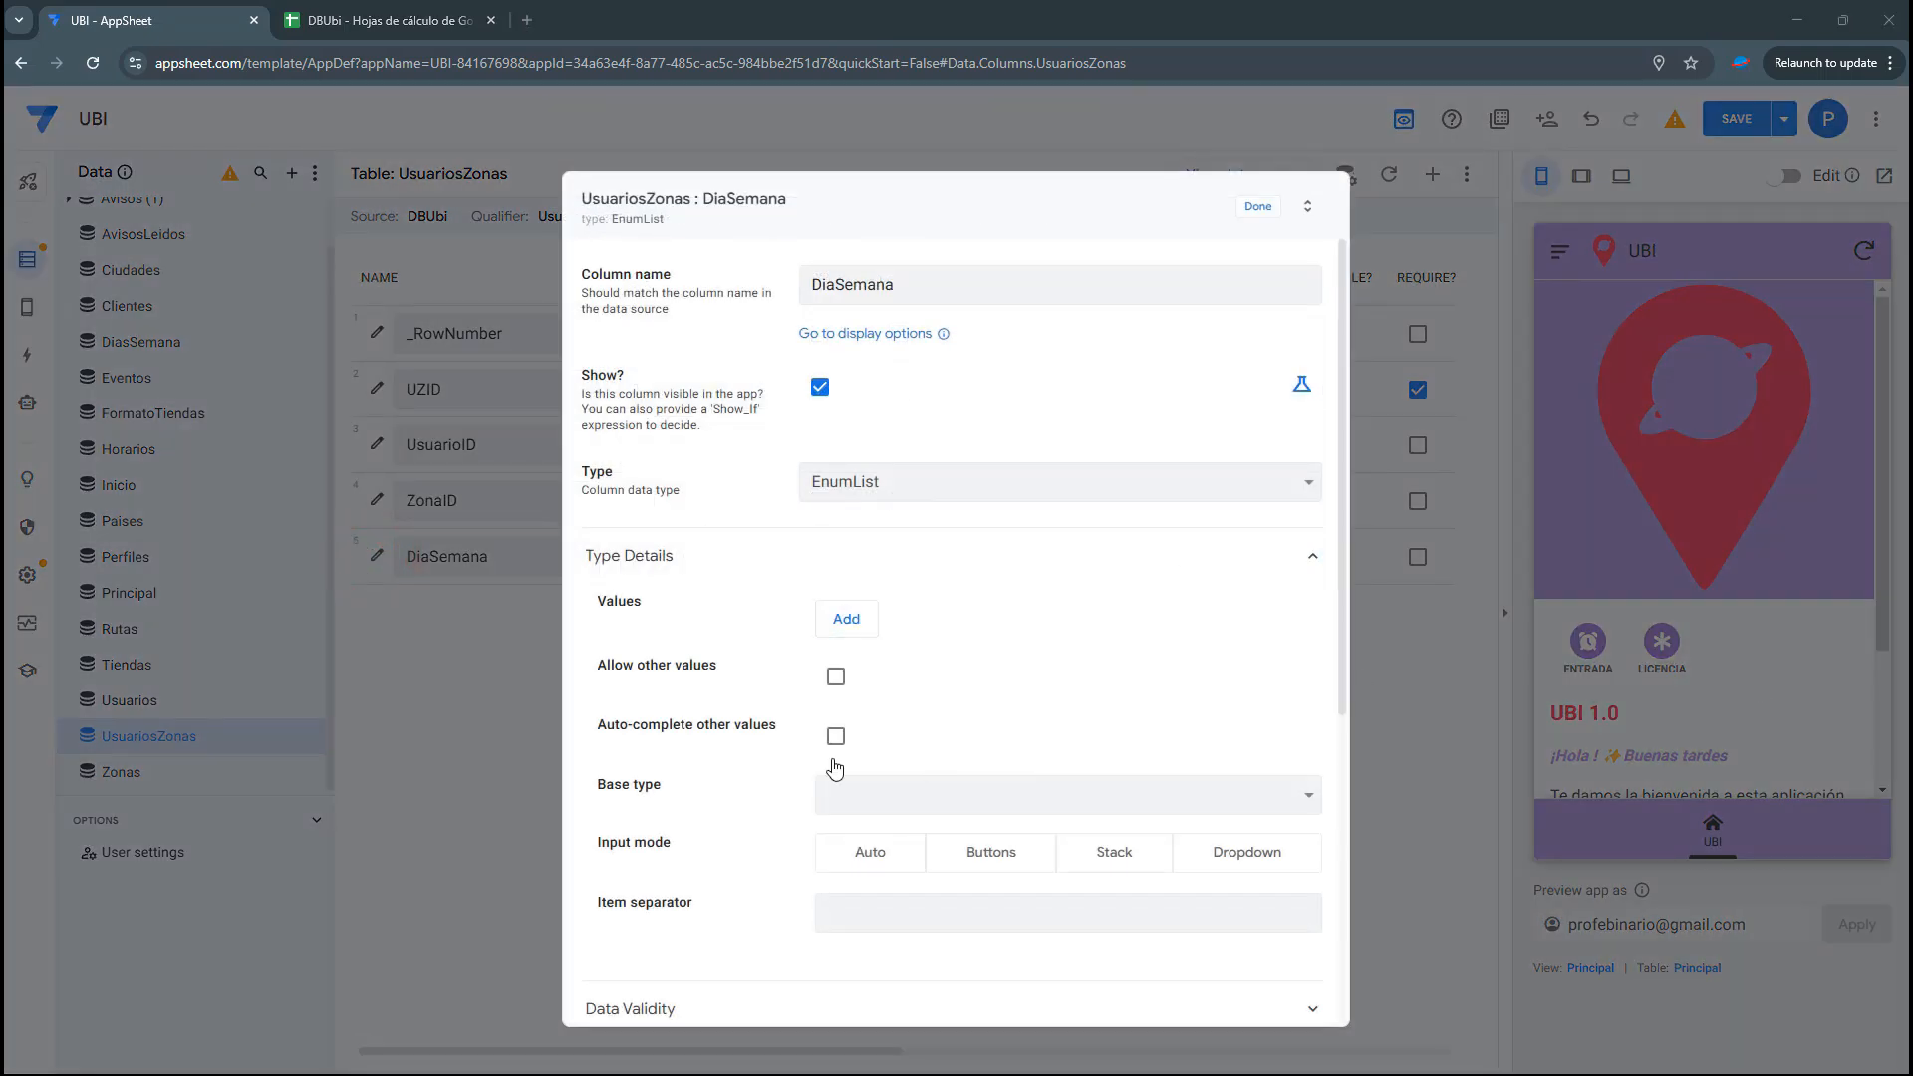
Start a Valid If rule for DiaSemana using the SELECT function
scroll(836, 768, "down", 3)
left_click(654, 709)
left_click(854, 760)
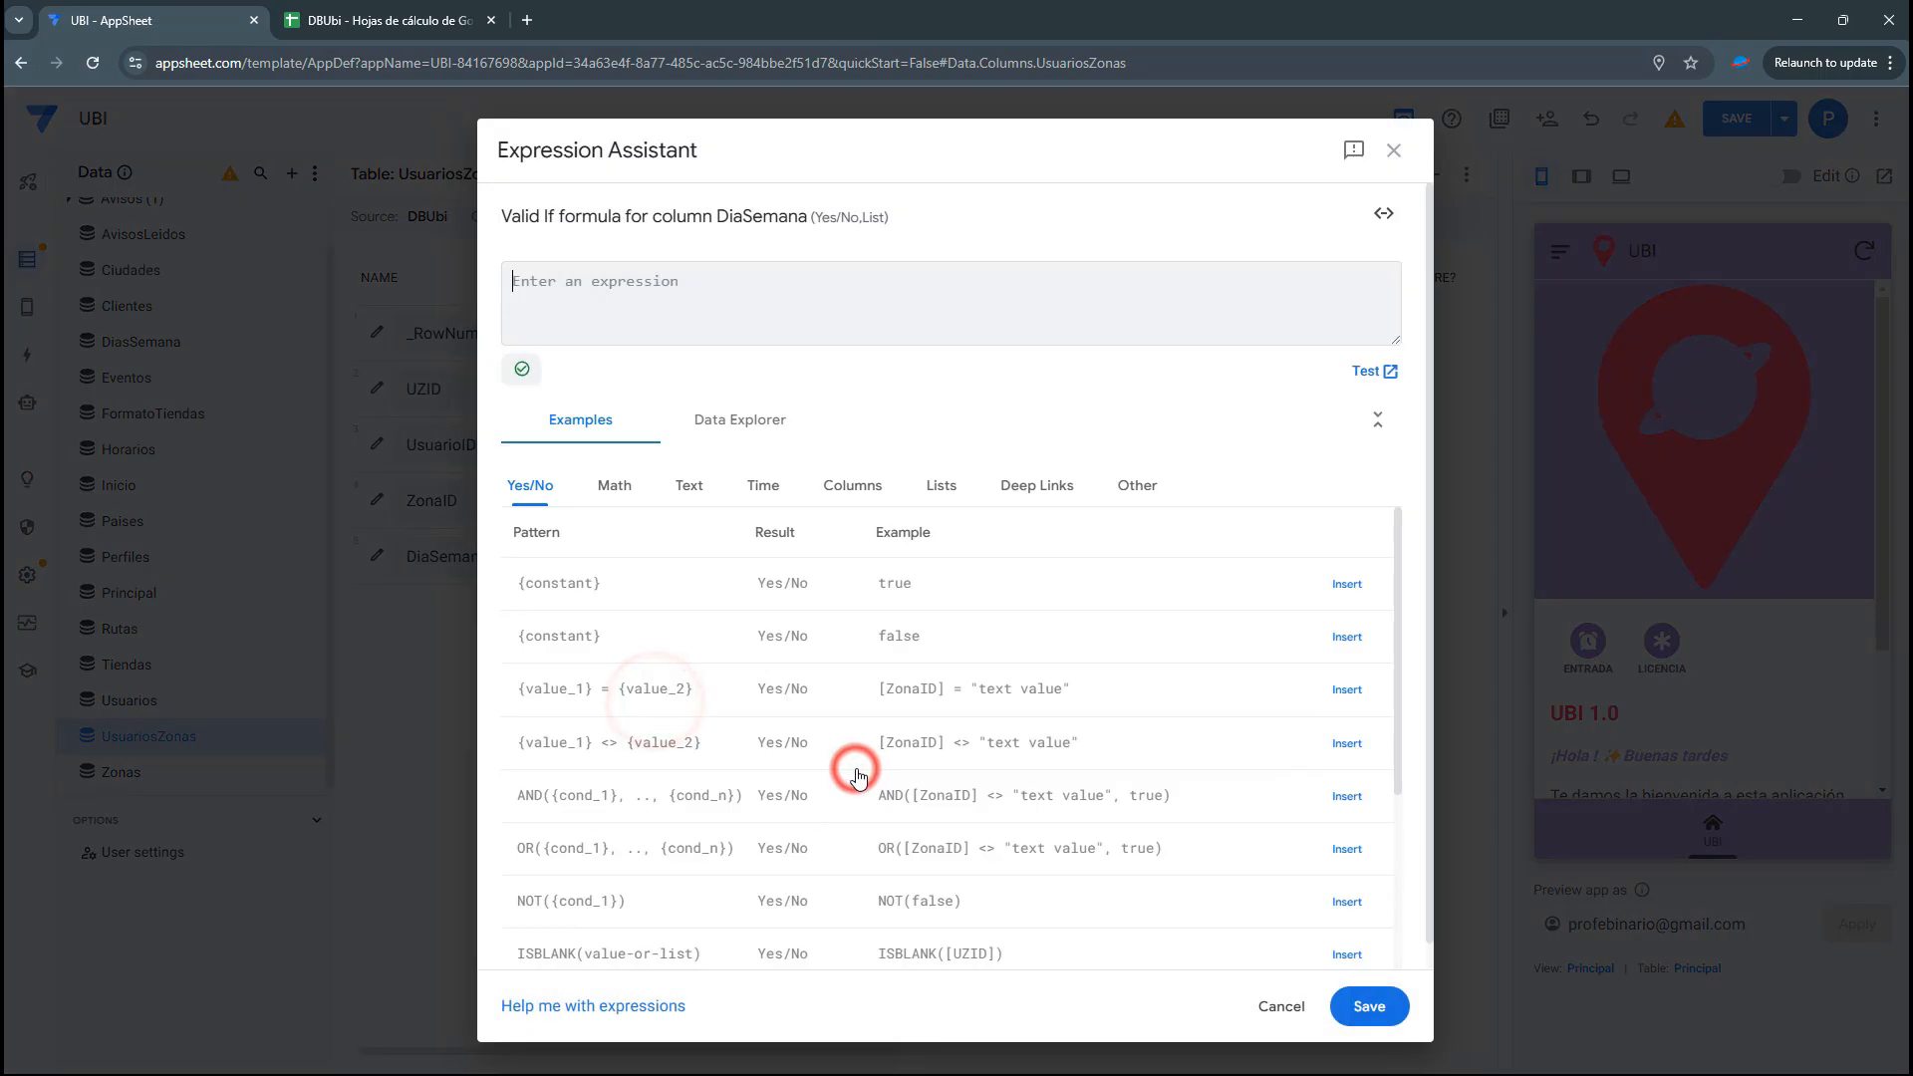
left_click(574, 281)
type("se")
key("BackSpace")
key("BackSpace")
type("E")
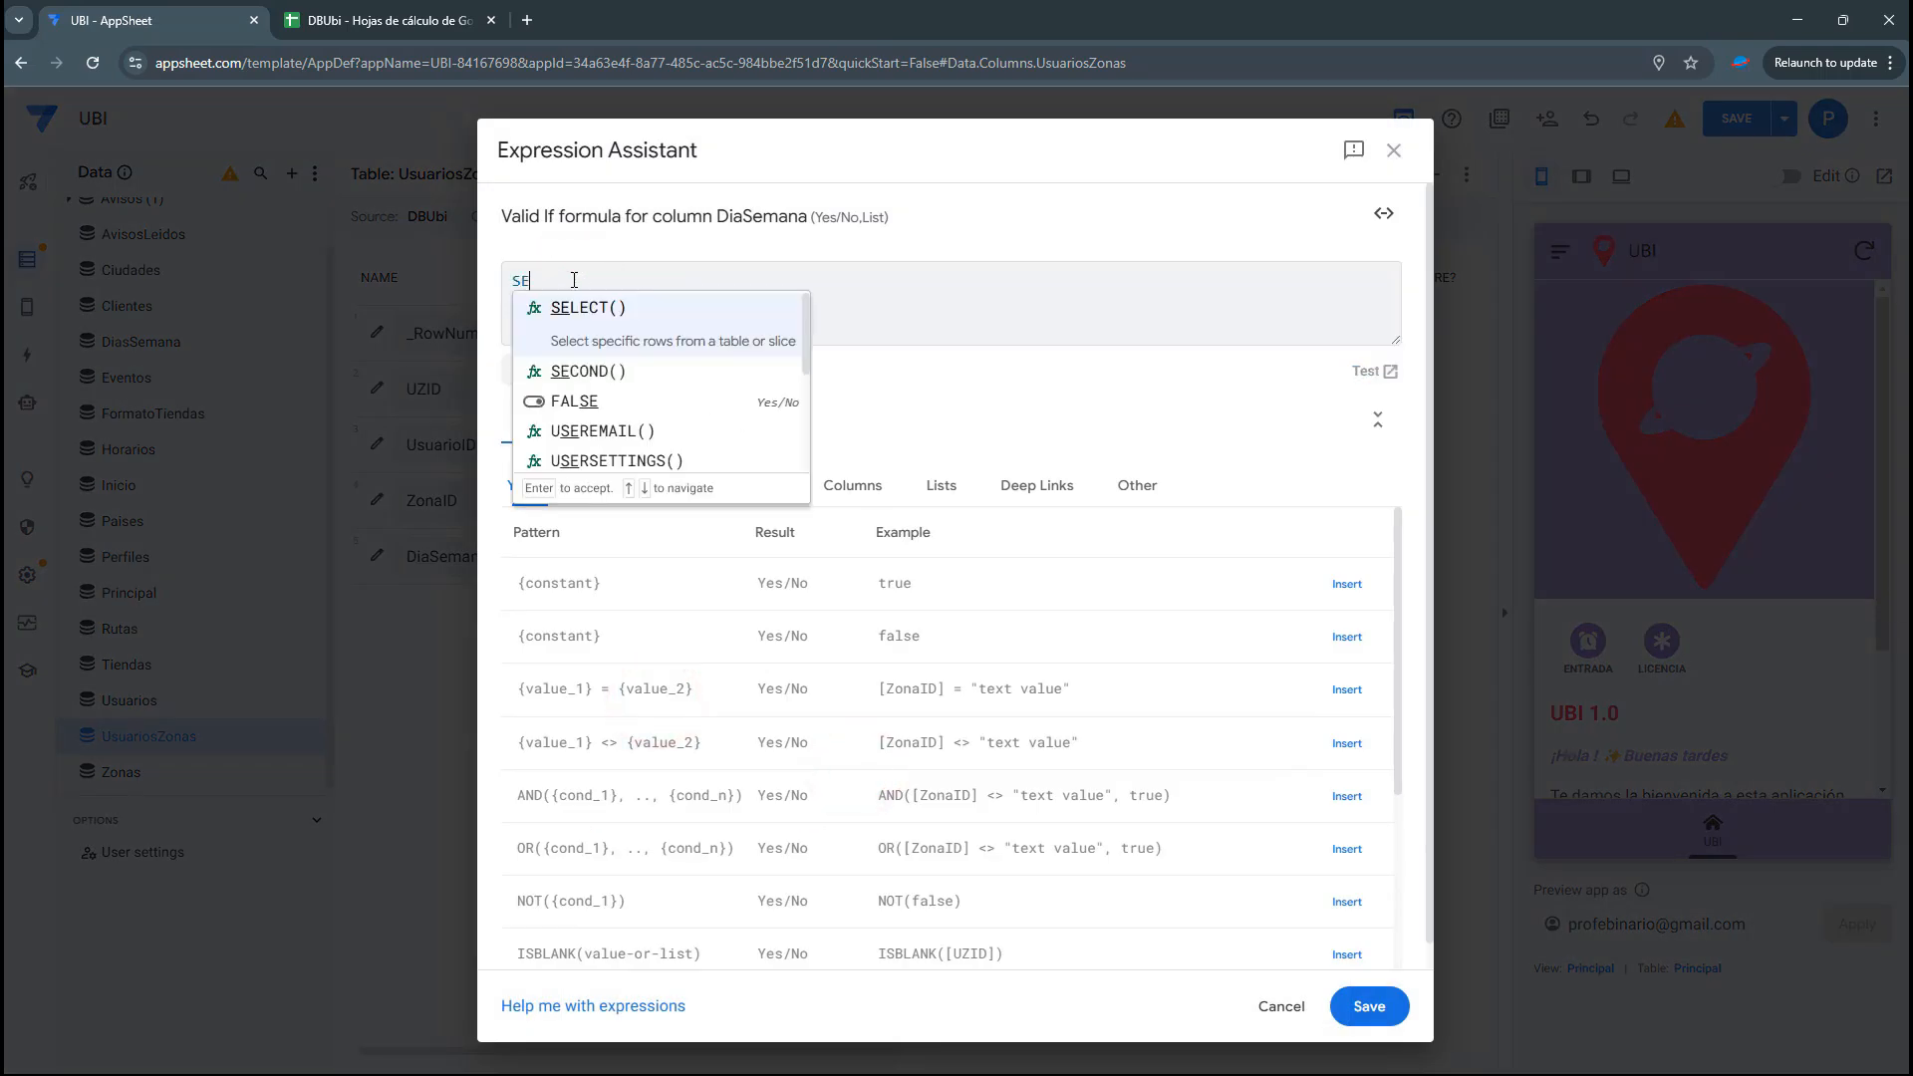
left_click(589, 327)
Complete the Valid If as SELECT(DiasSemana[DiaID], TRUE) and save it
left_click(565, 285)
key("Return")
key("Right")
key("Return")
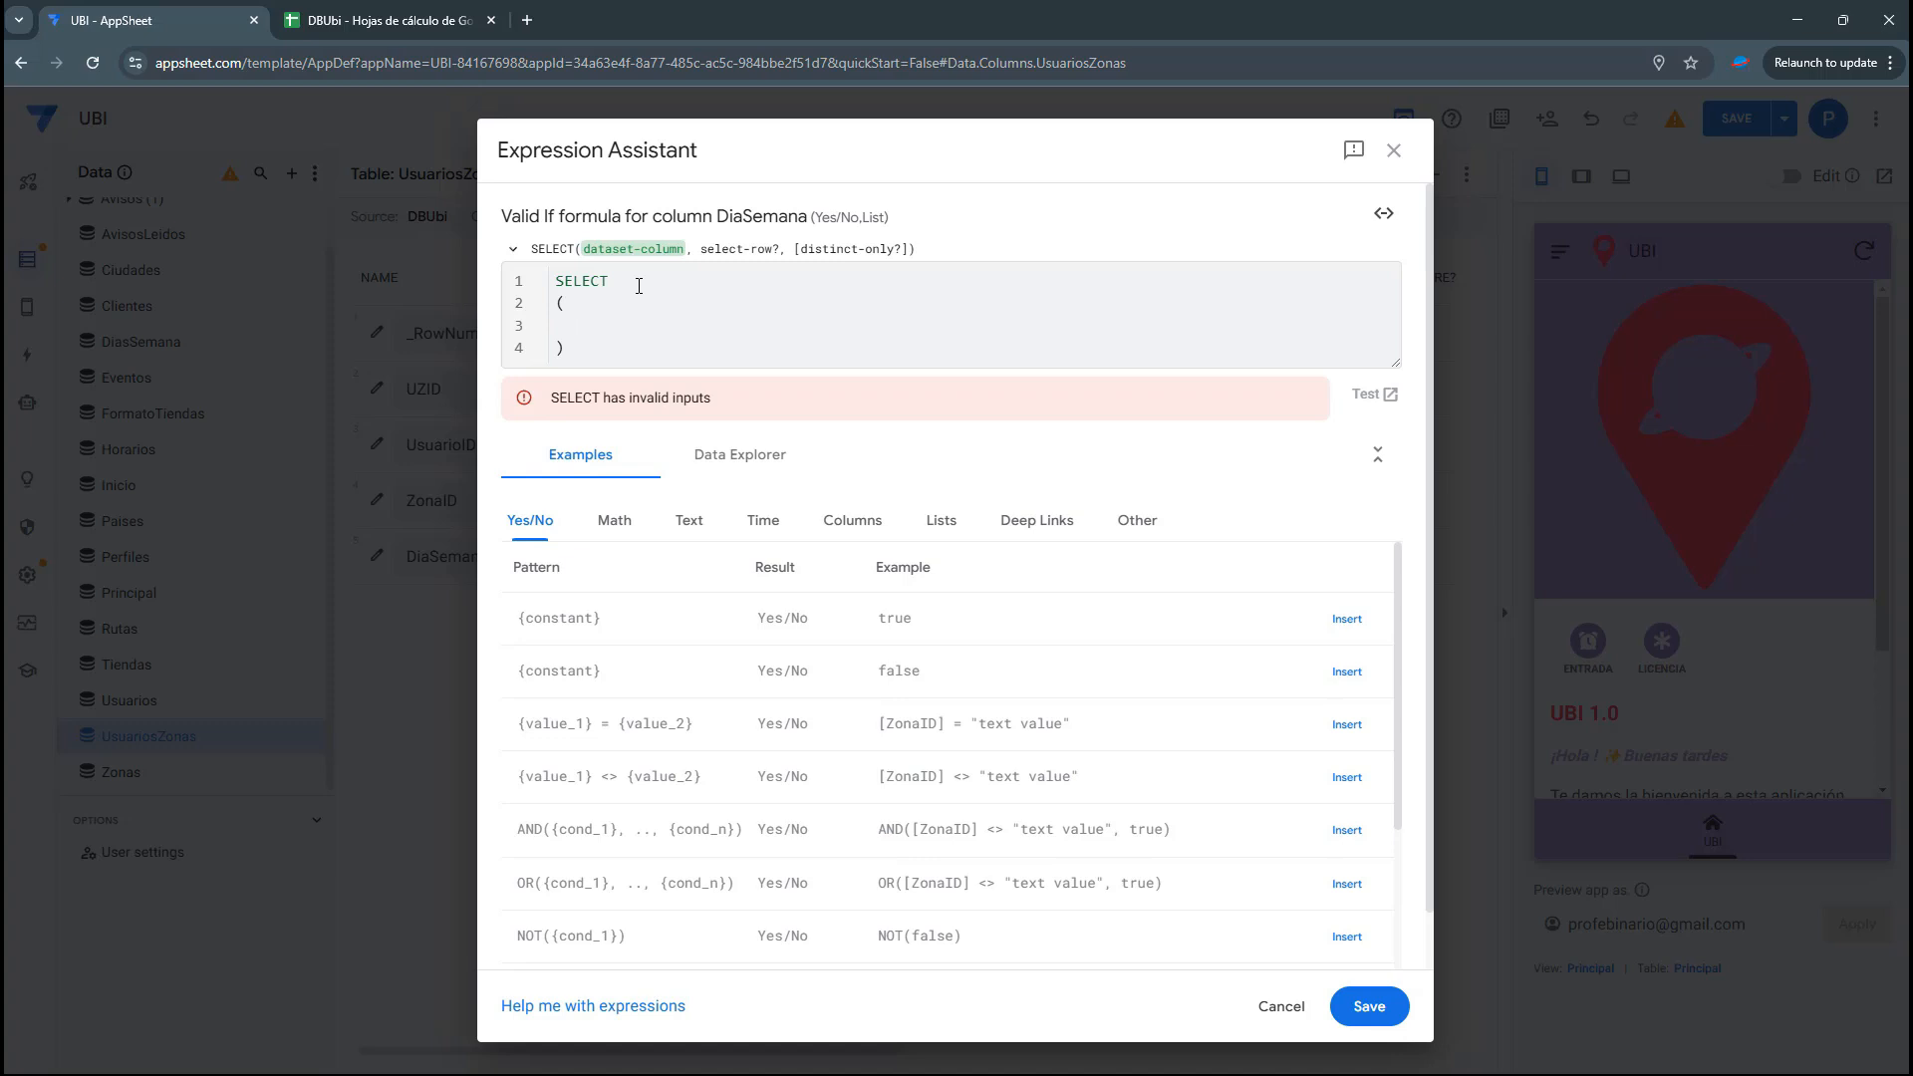
type("di")
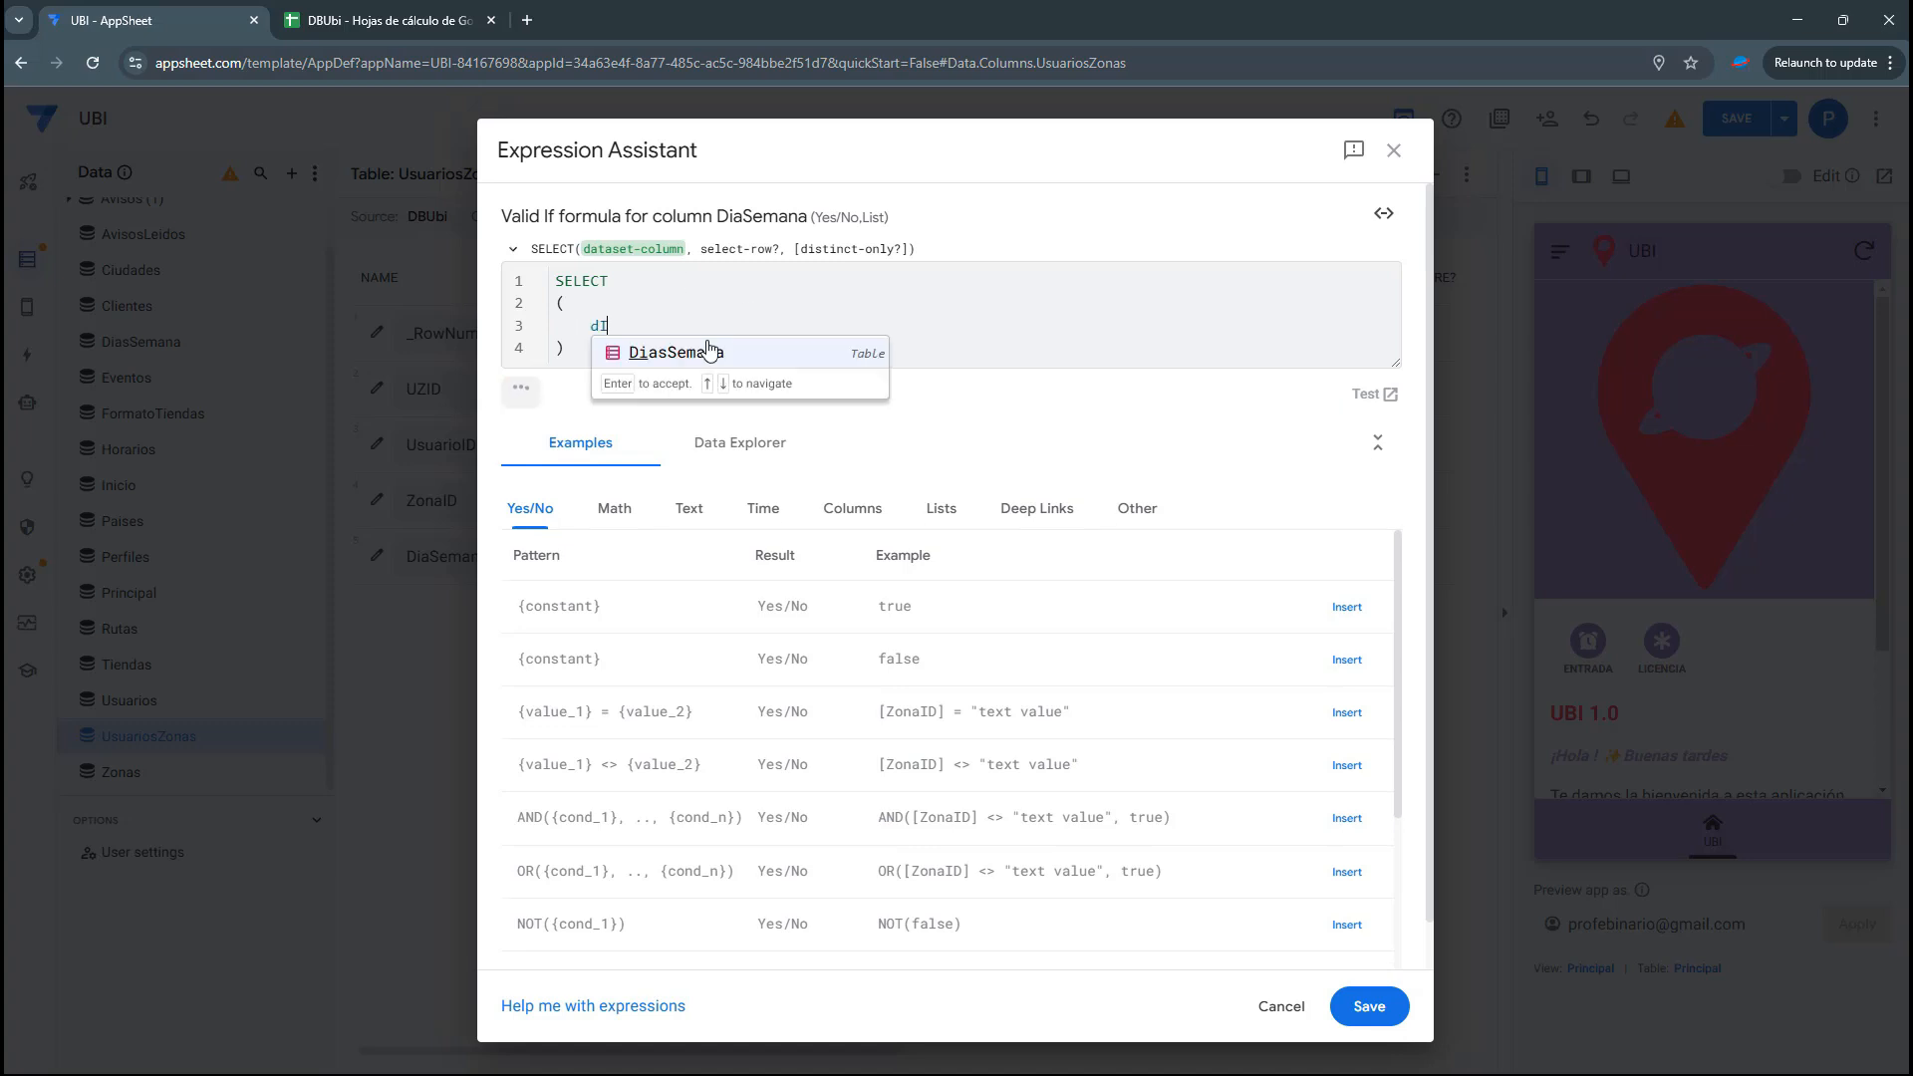
left_click(710, 351)
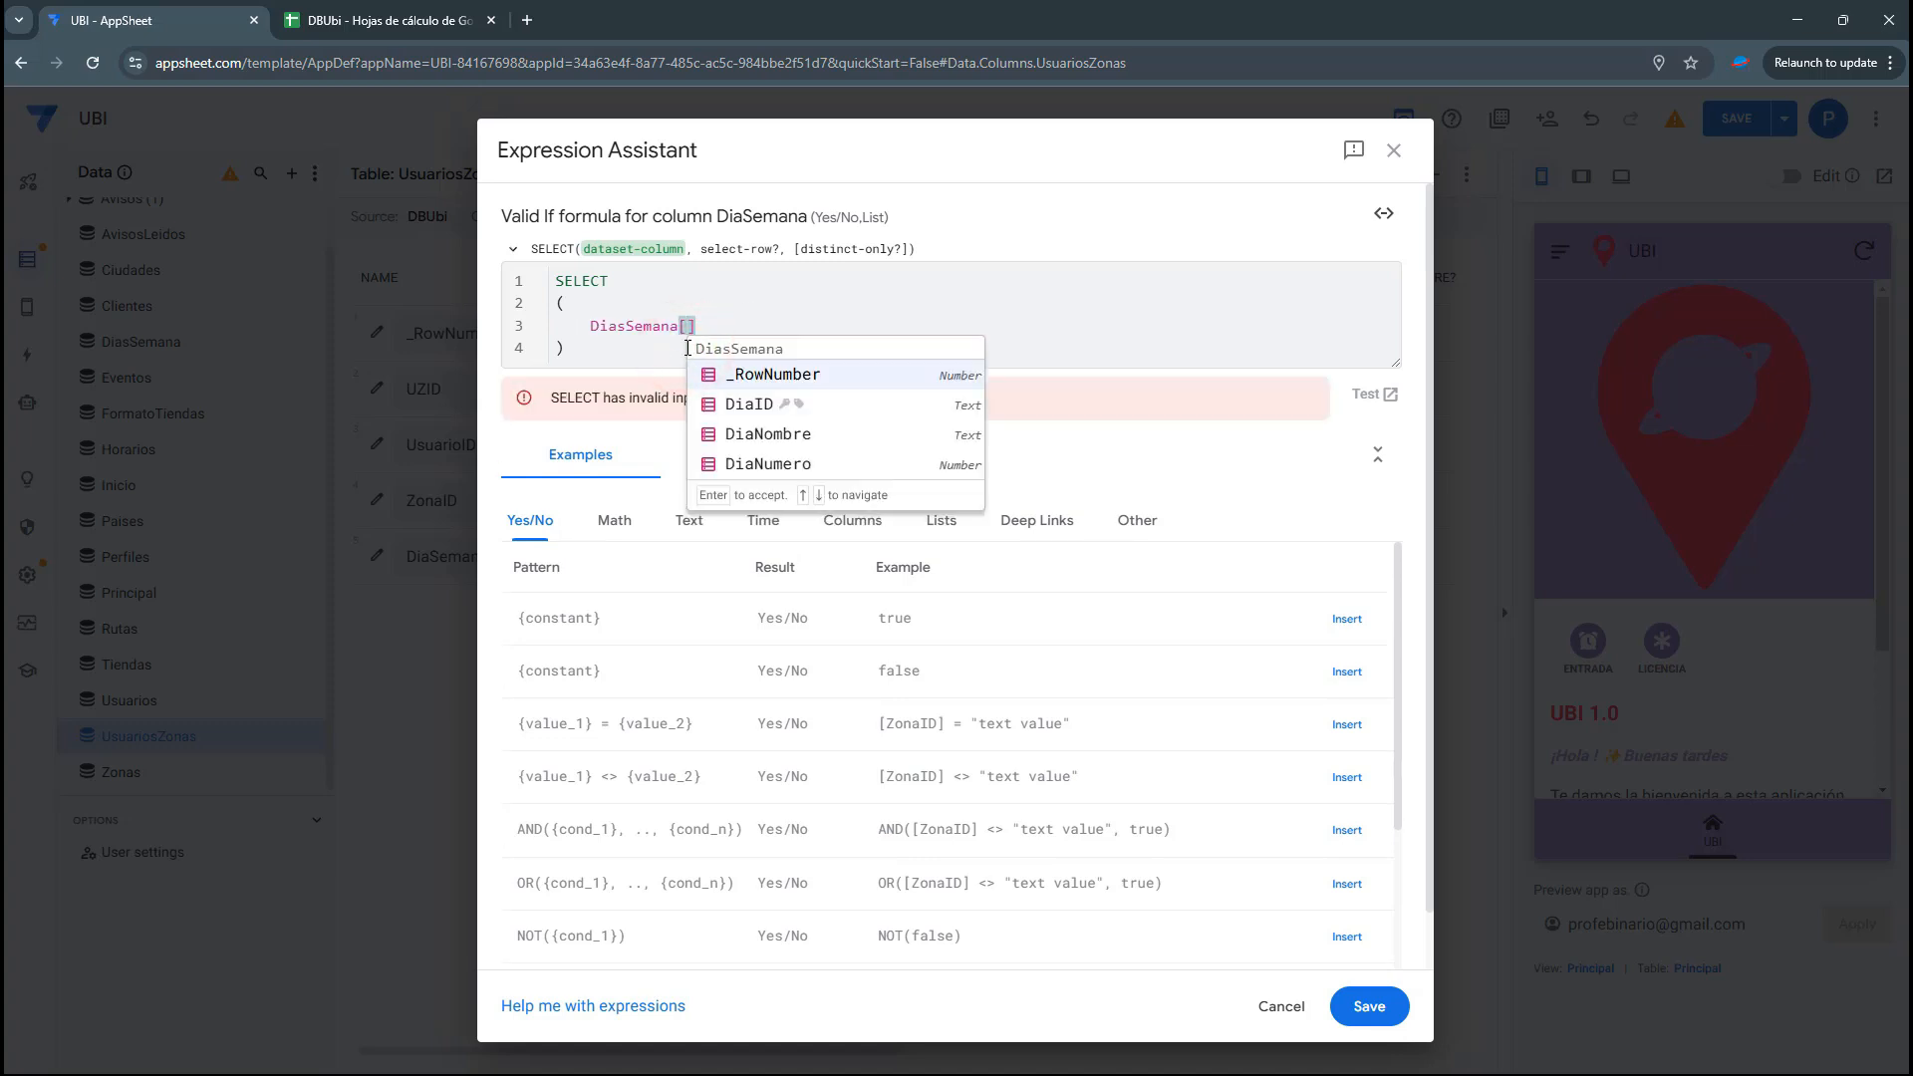
type("dIA")
key("Return")
key("Return")
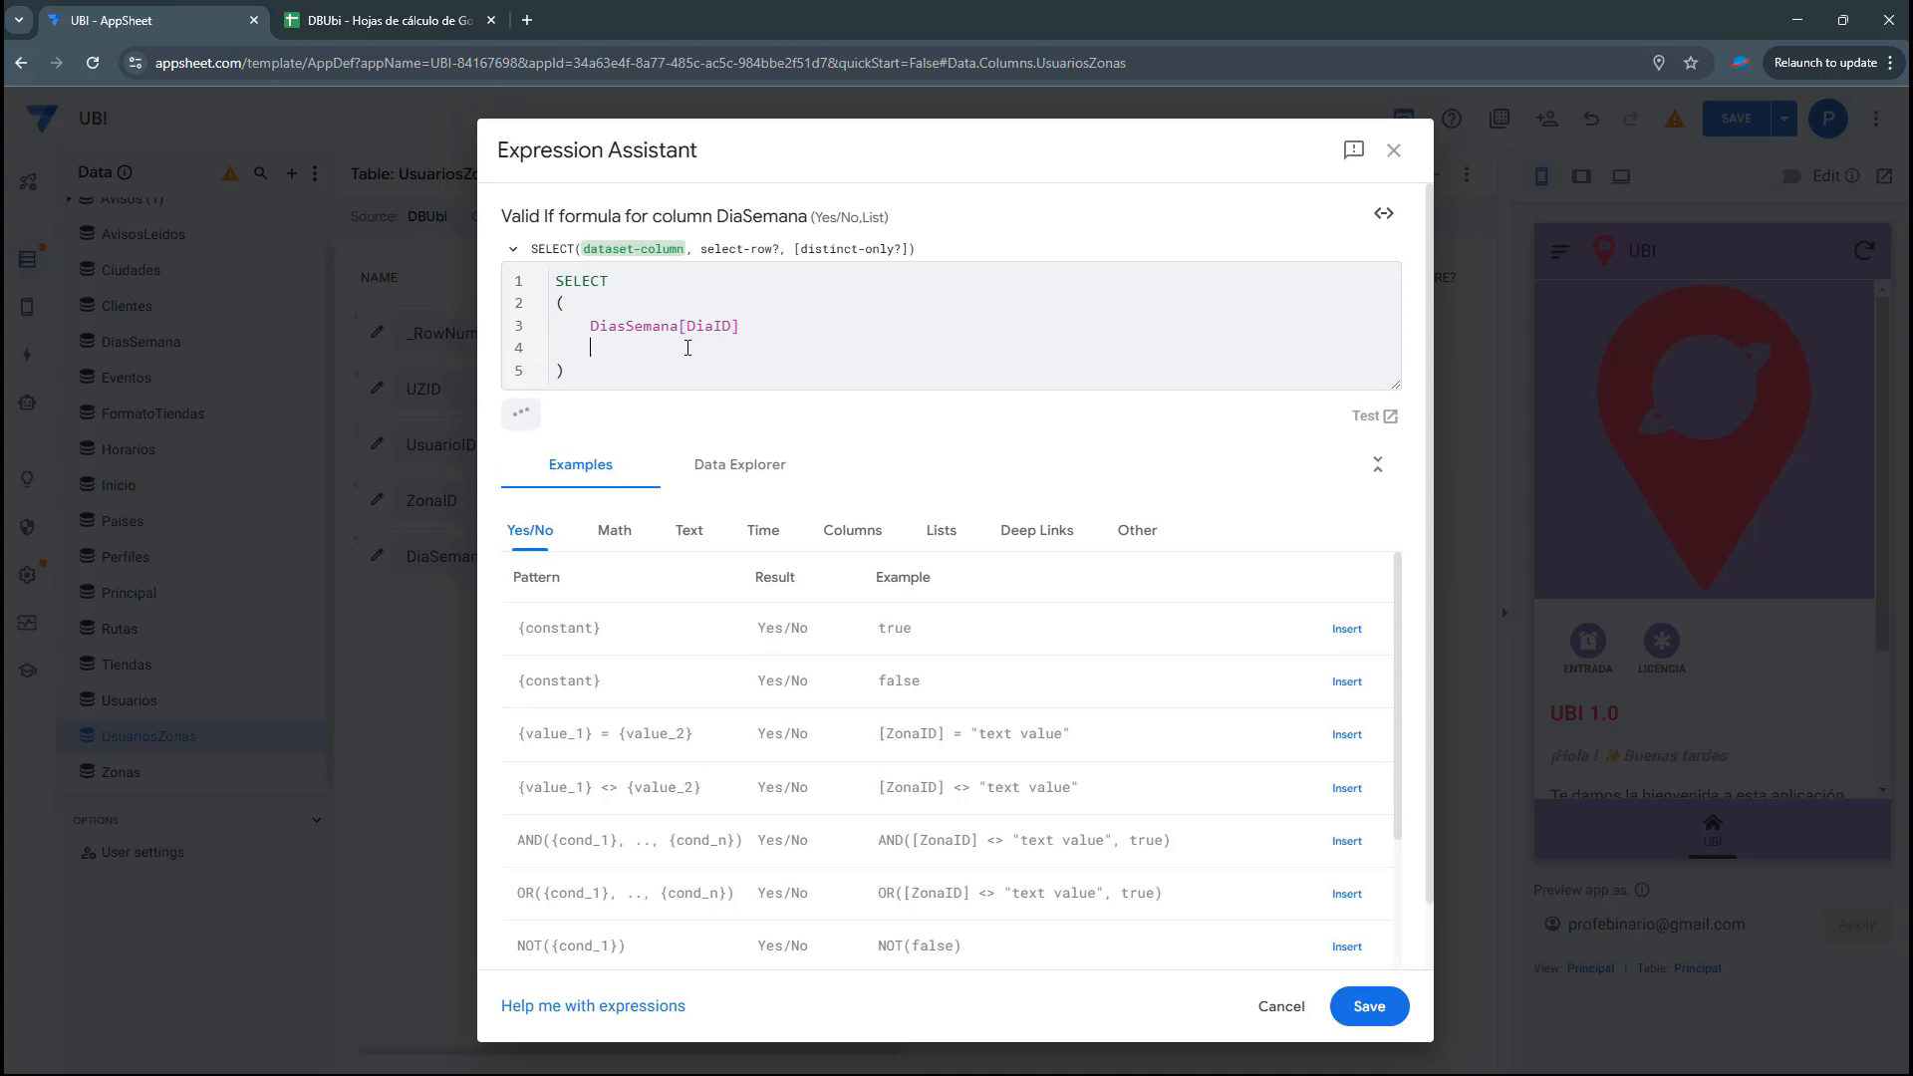
type(",")
type("trre")
key("BackSpace")
key("BackSpace")
key("BackSpace")
key("BackSpace")
type("TRUE")
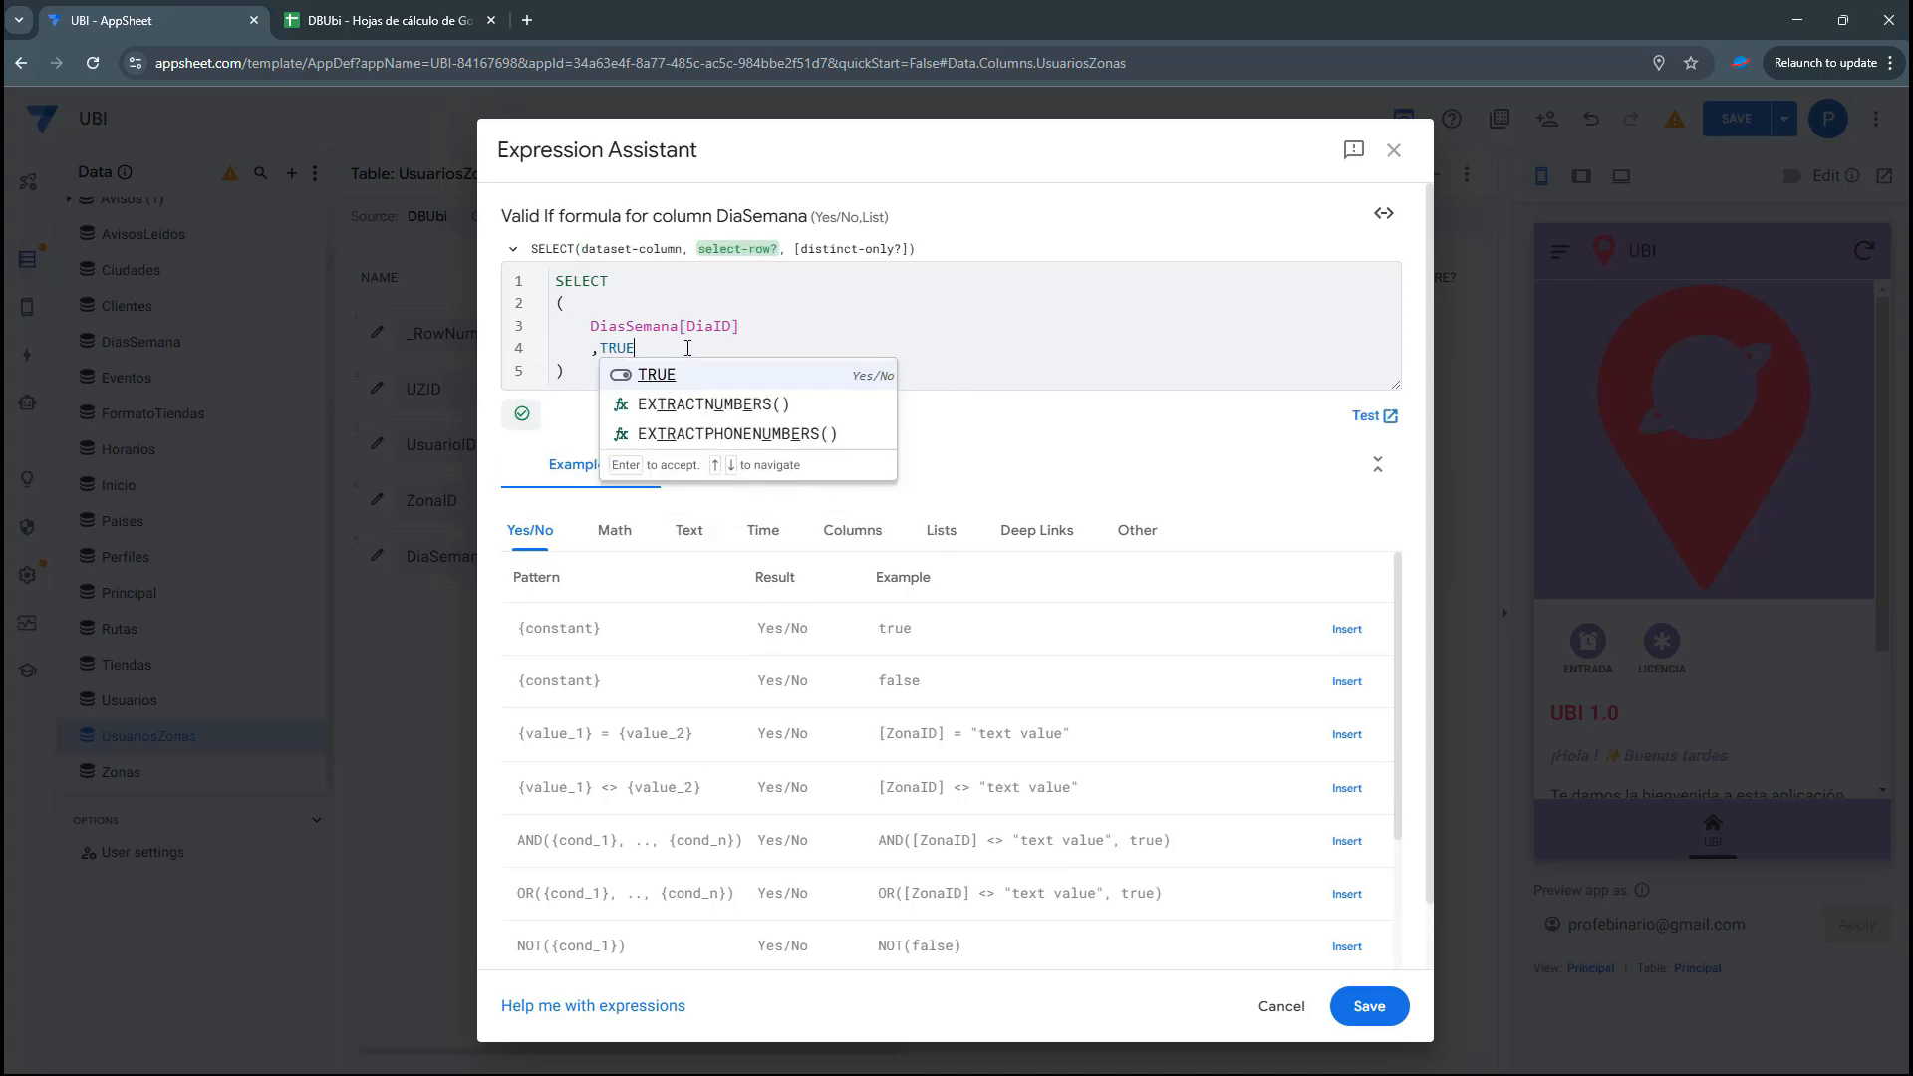
left_click(688, 376)
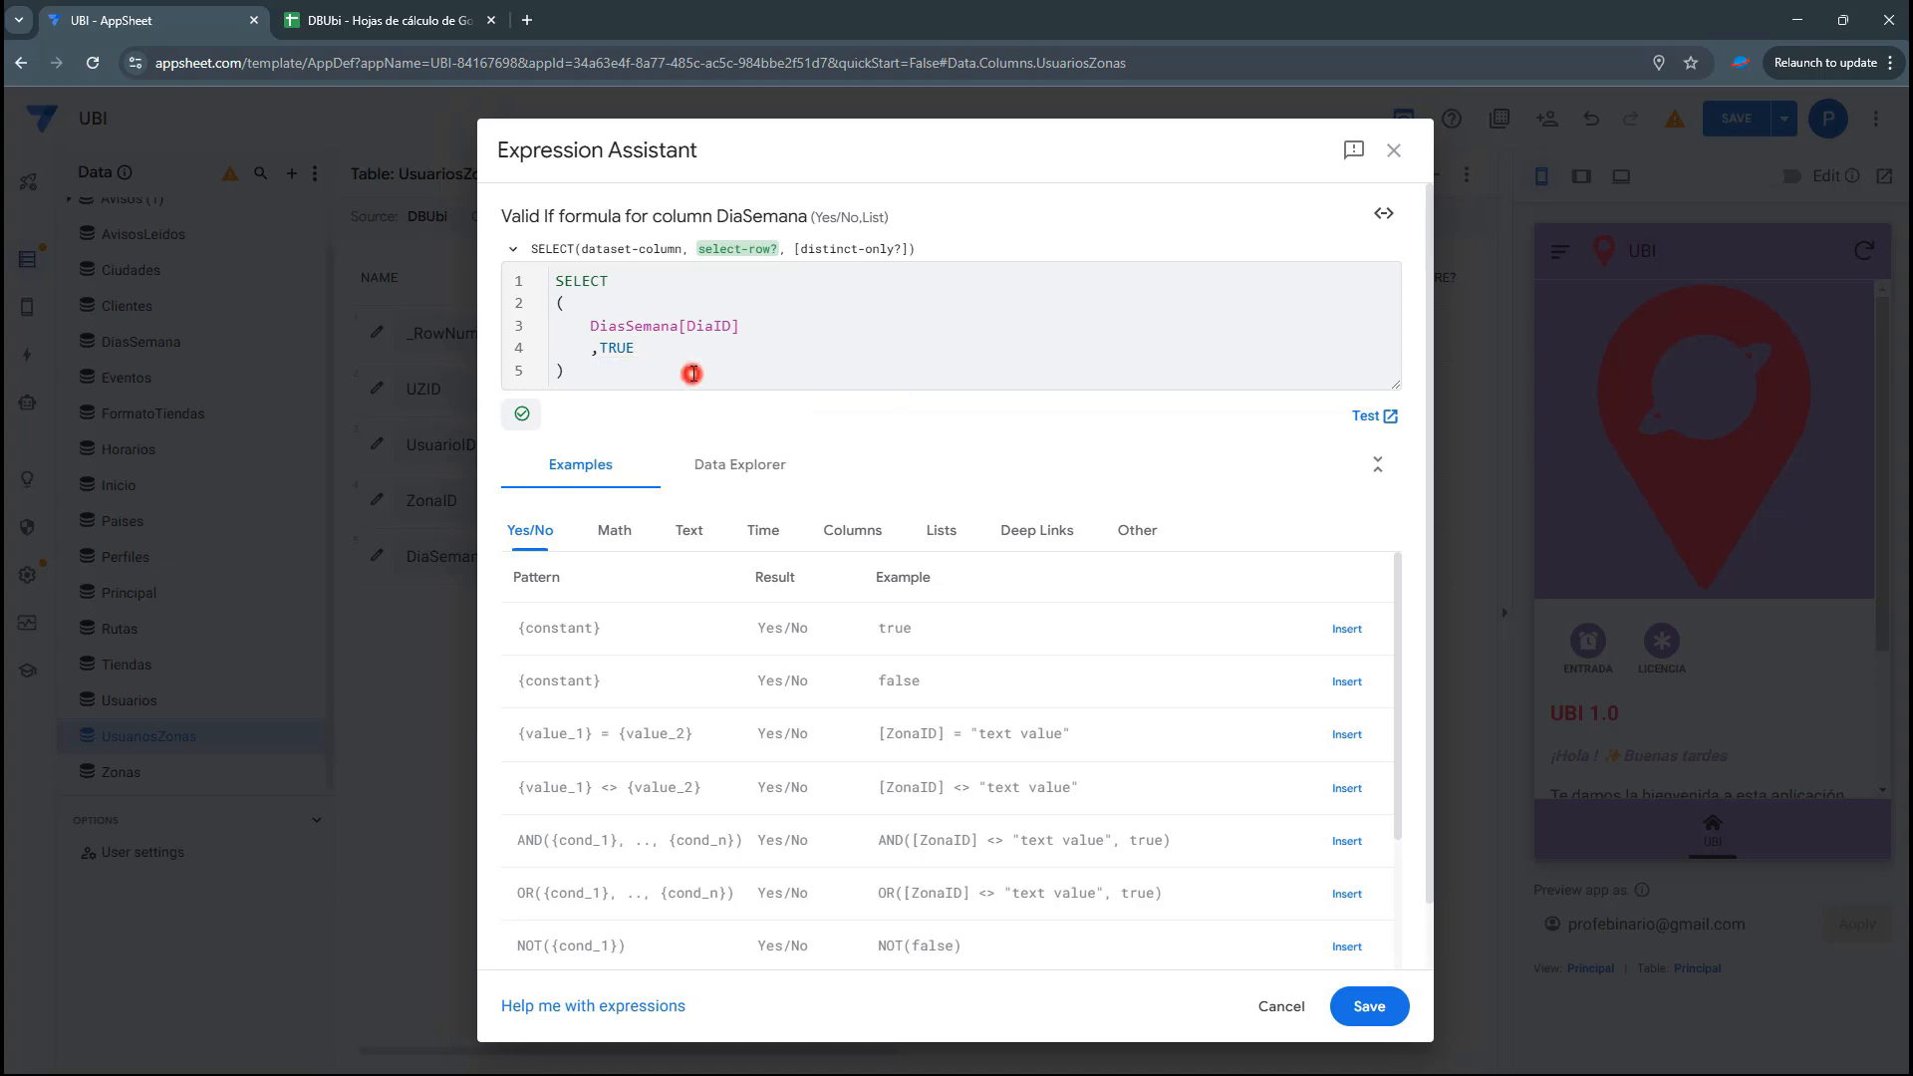
double_click(604, 347)
left_click(1367, 994)
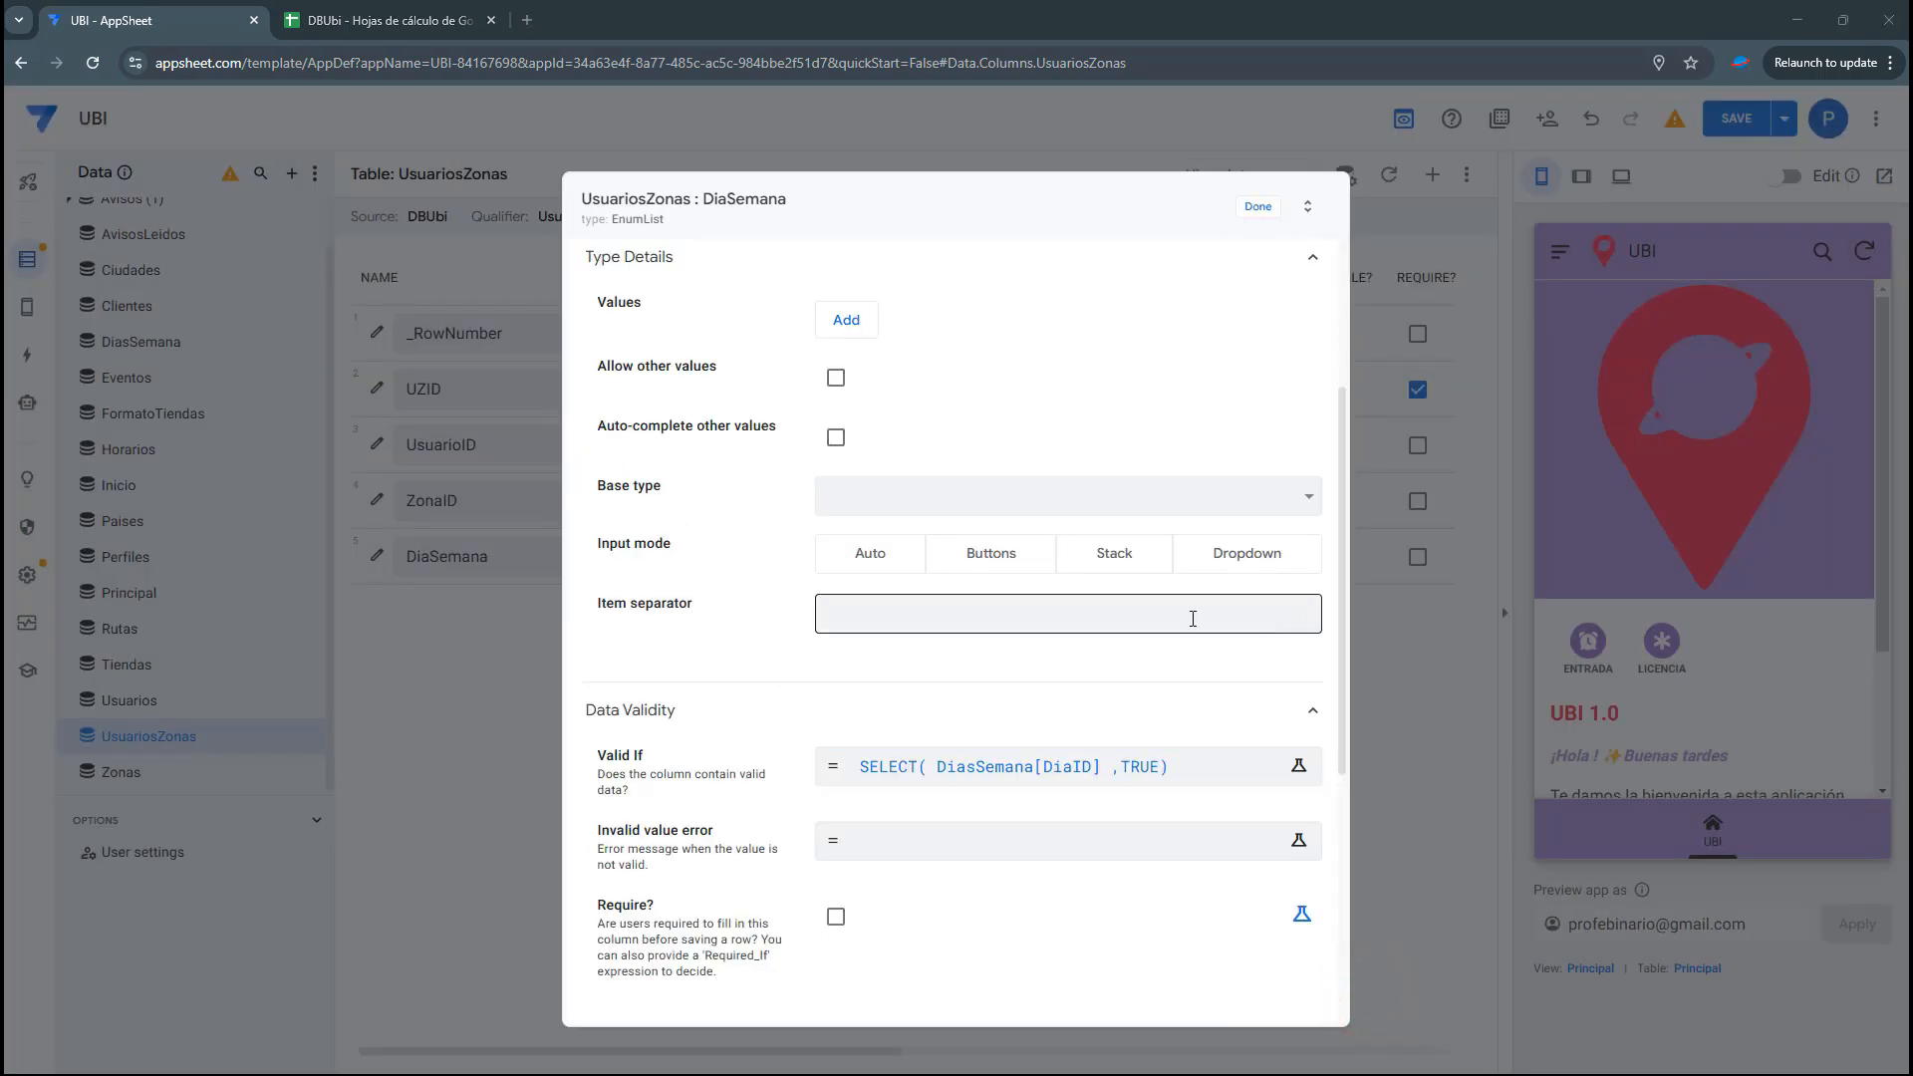
Set DiaSemana's input mode to Buttons, check the day IDs in the sheet, and close the settings
left_click(993, 558)
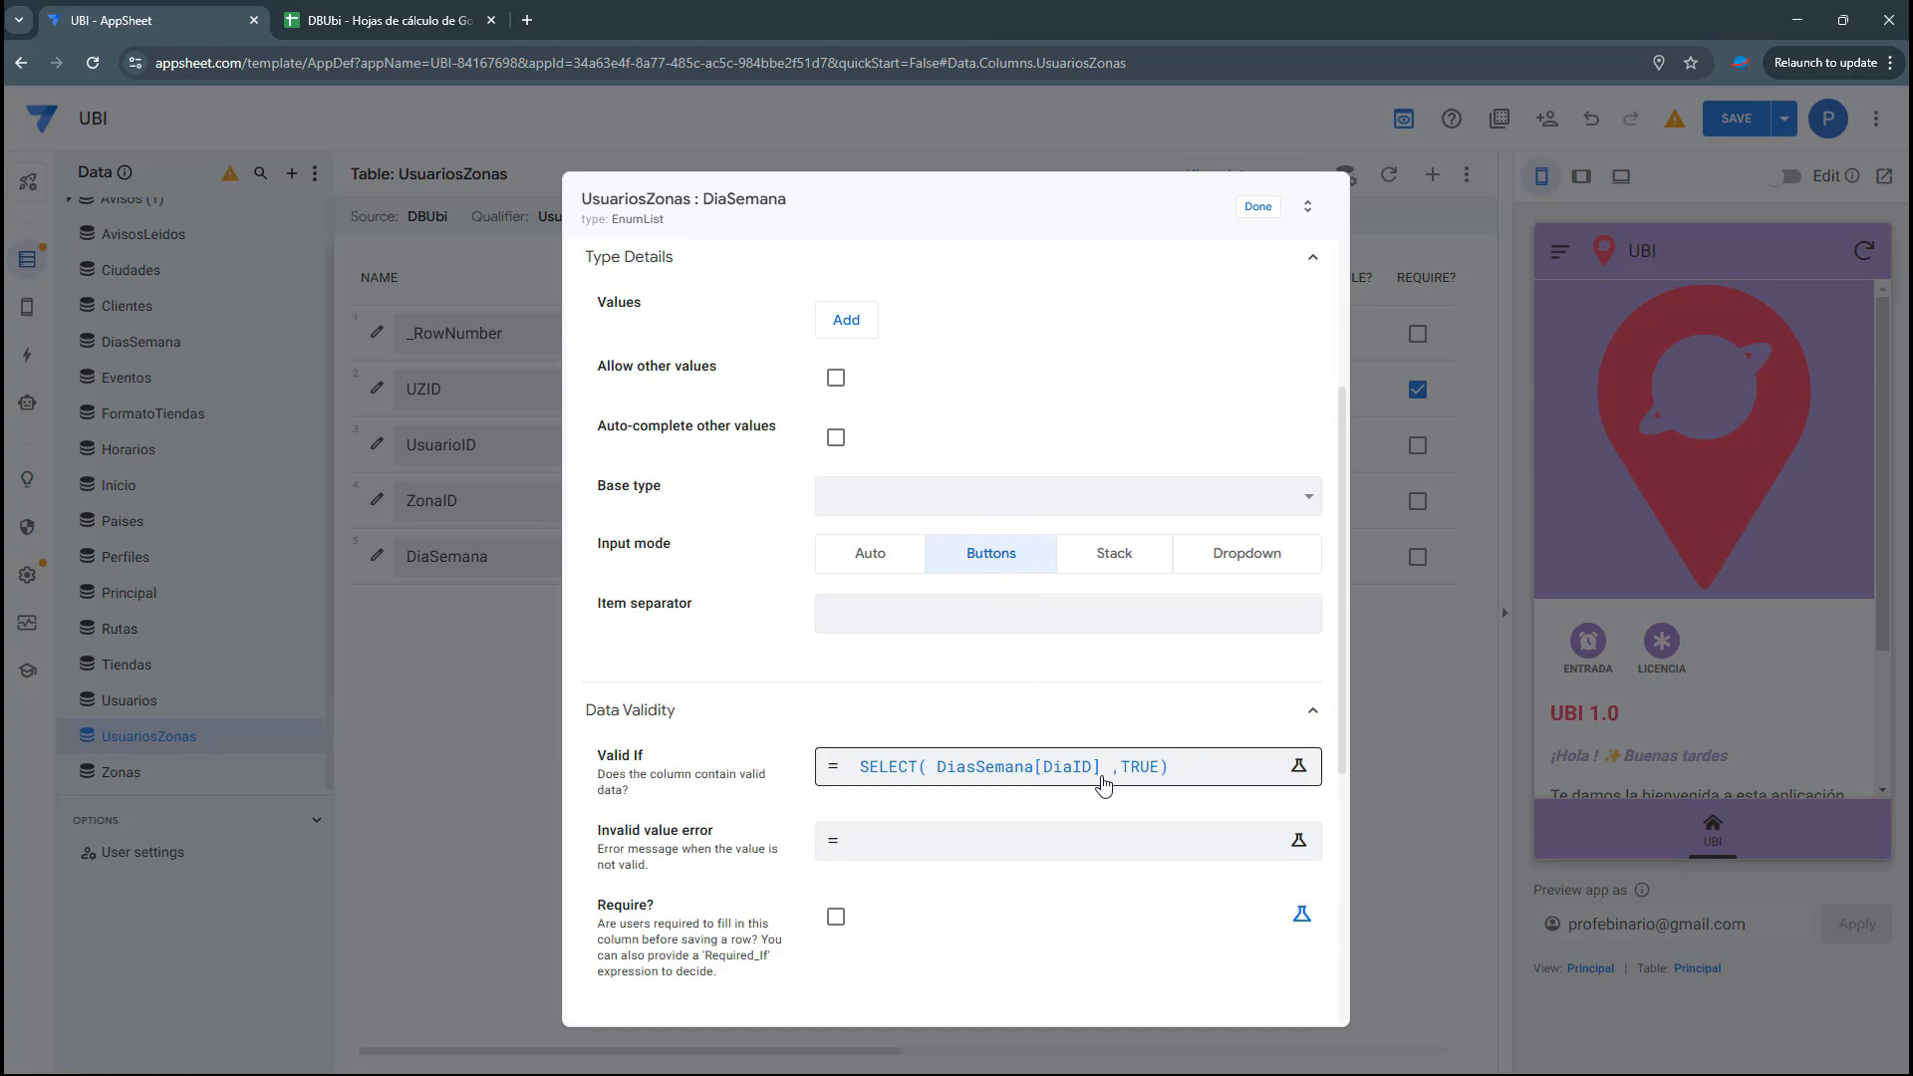
left_click(379, 20)
left_click_drag(90, 283, 95, 416)
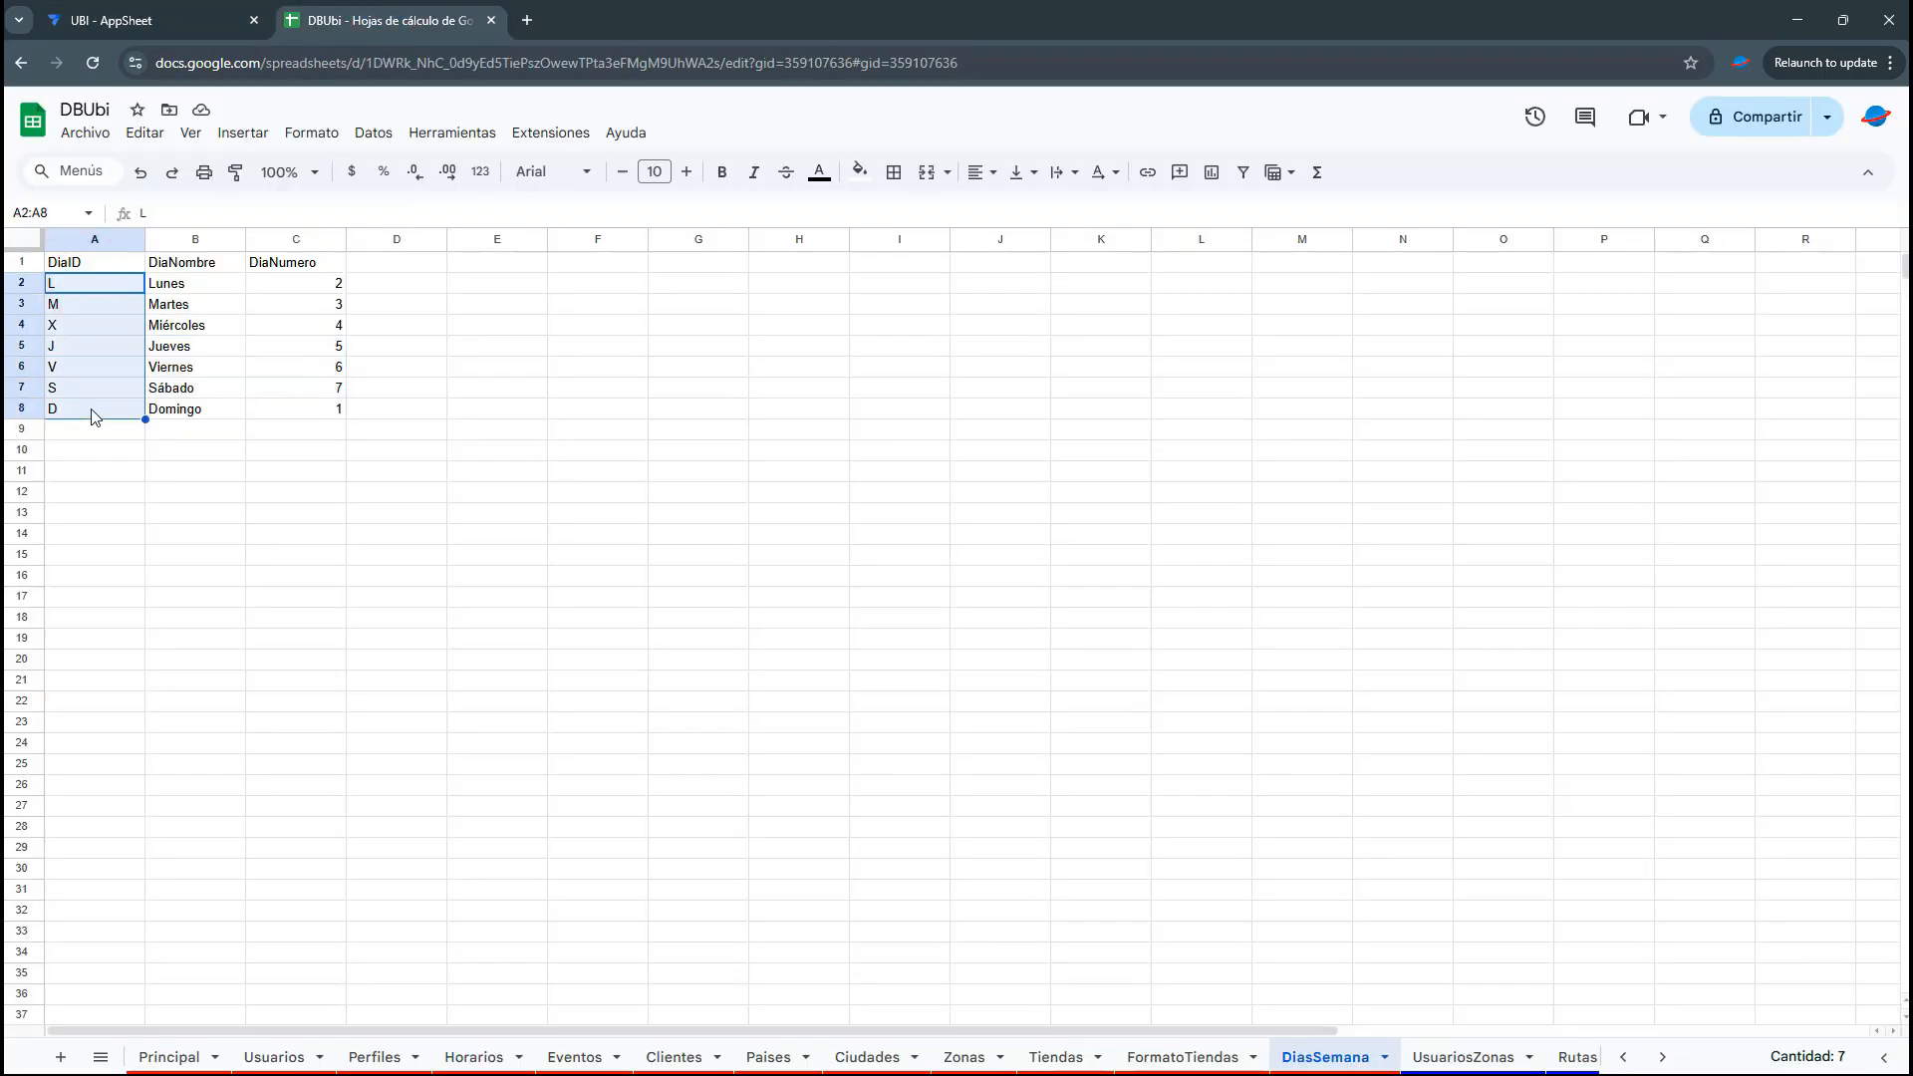
left_click(116, 12)
left_click(1252, 204)
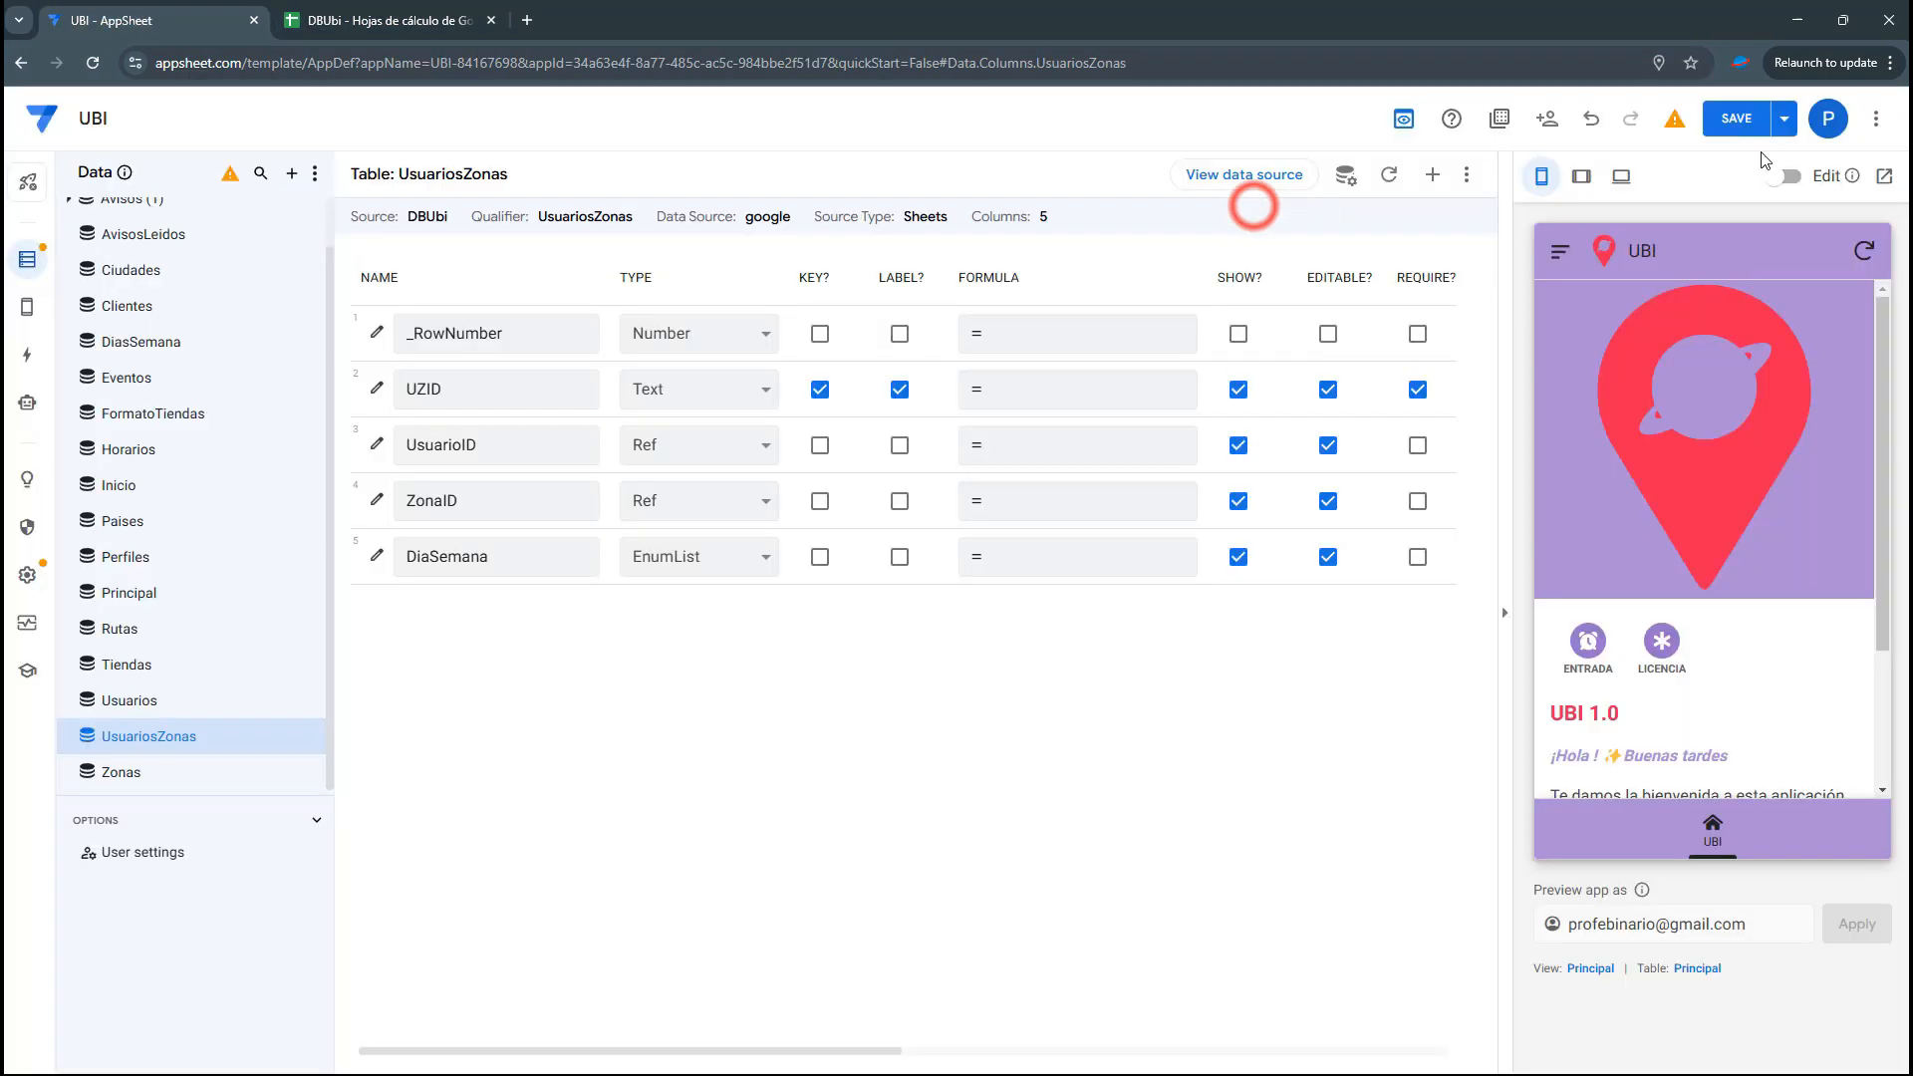
Save the app, preview it in tablet layout, and start entering the login username
left_click(1742, 117)
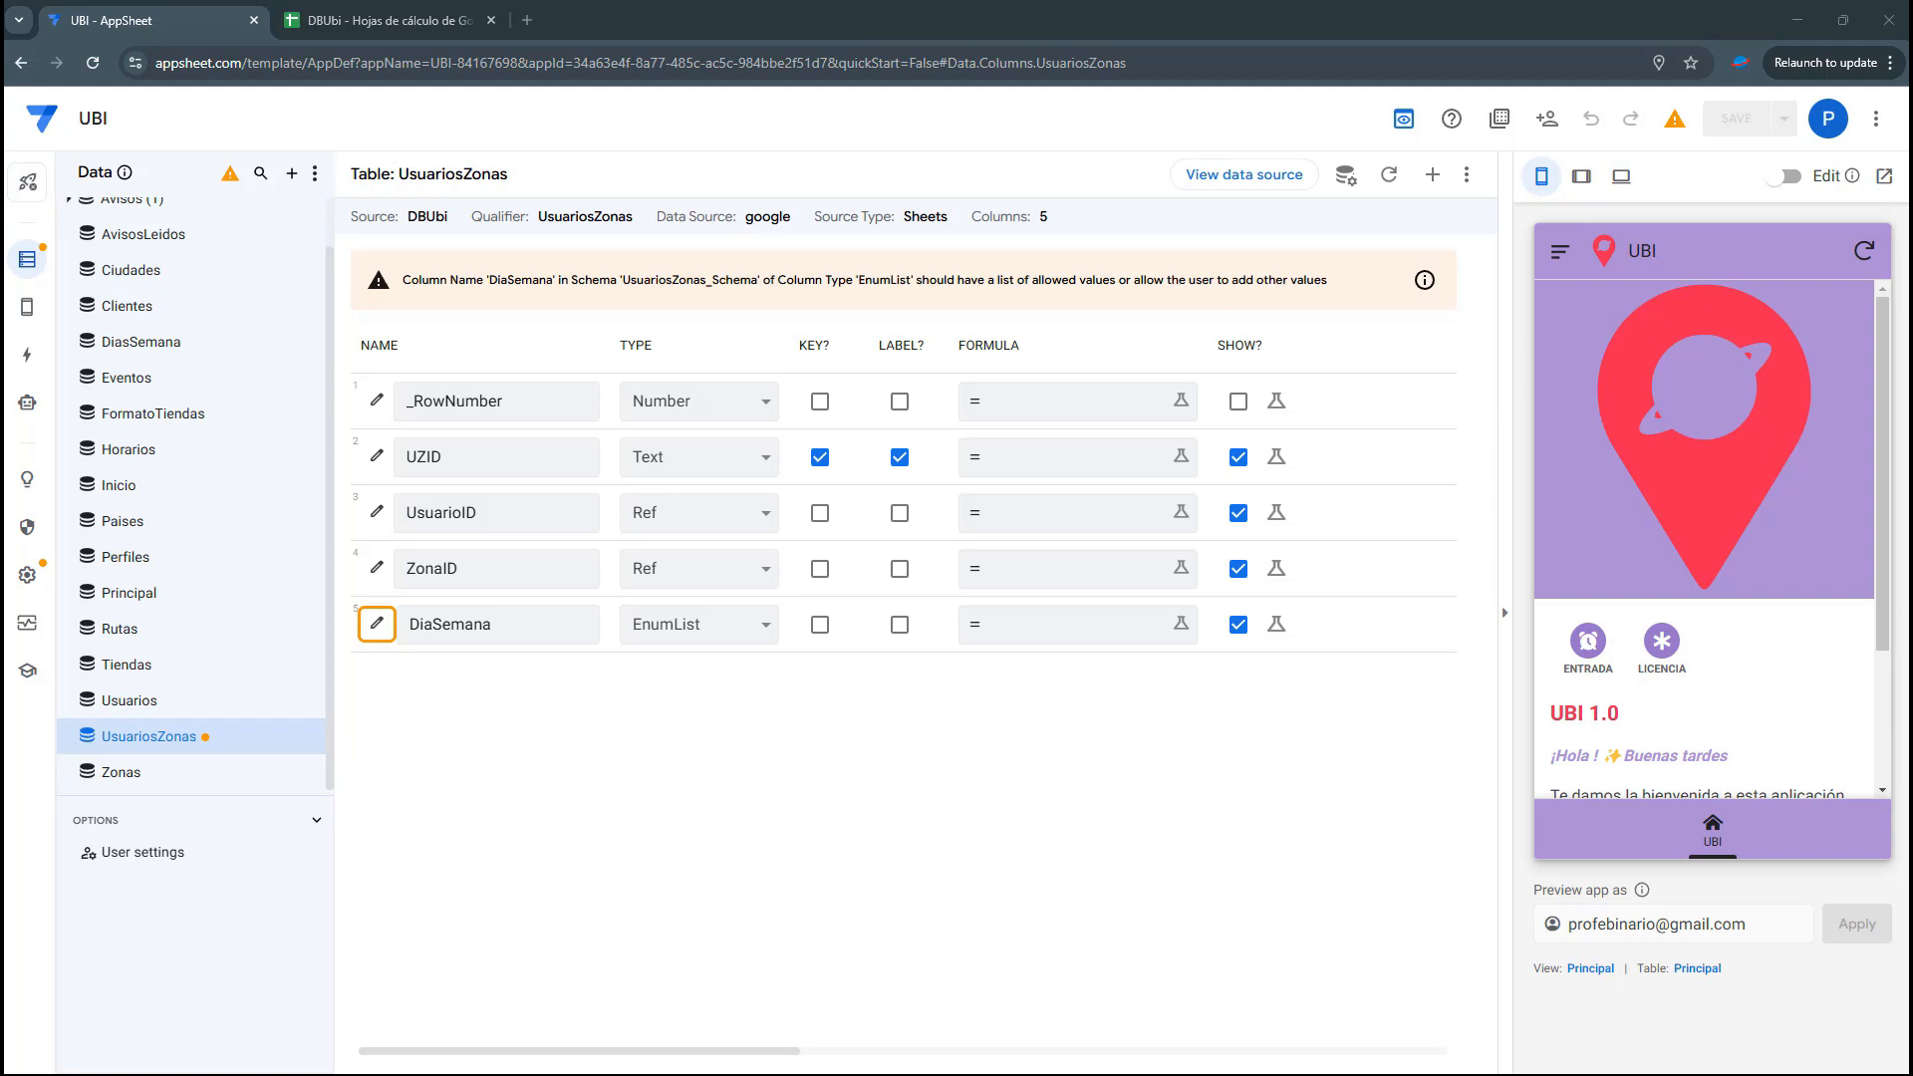
left_click(1581, 181)
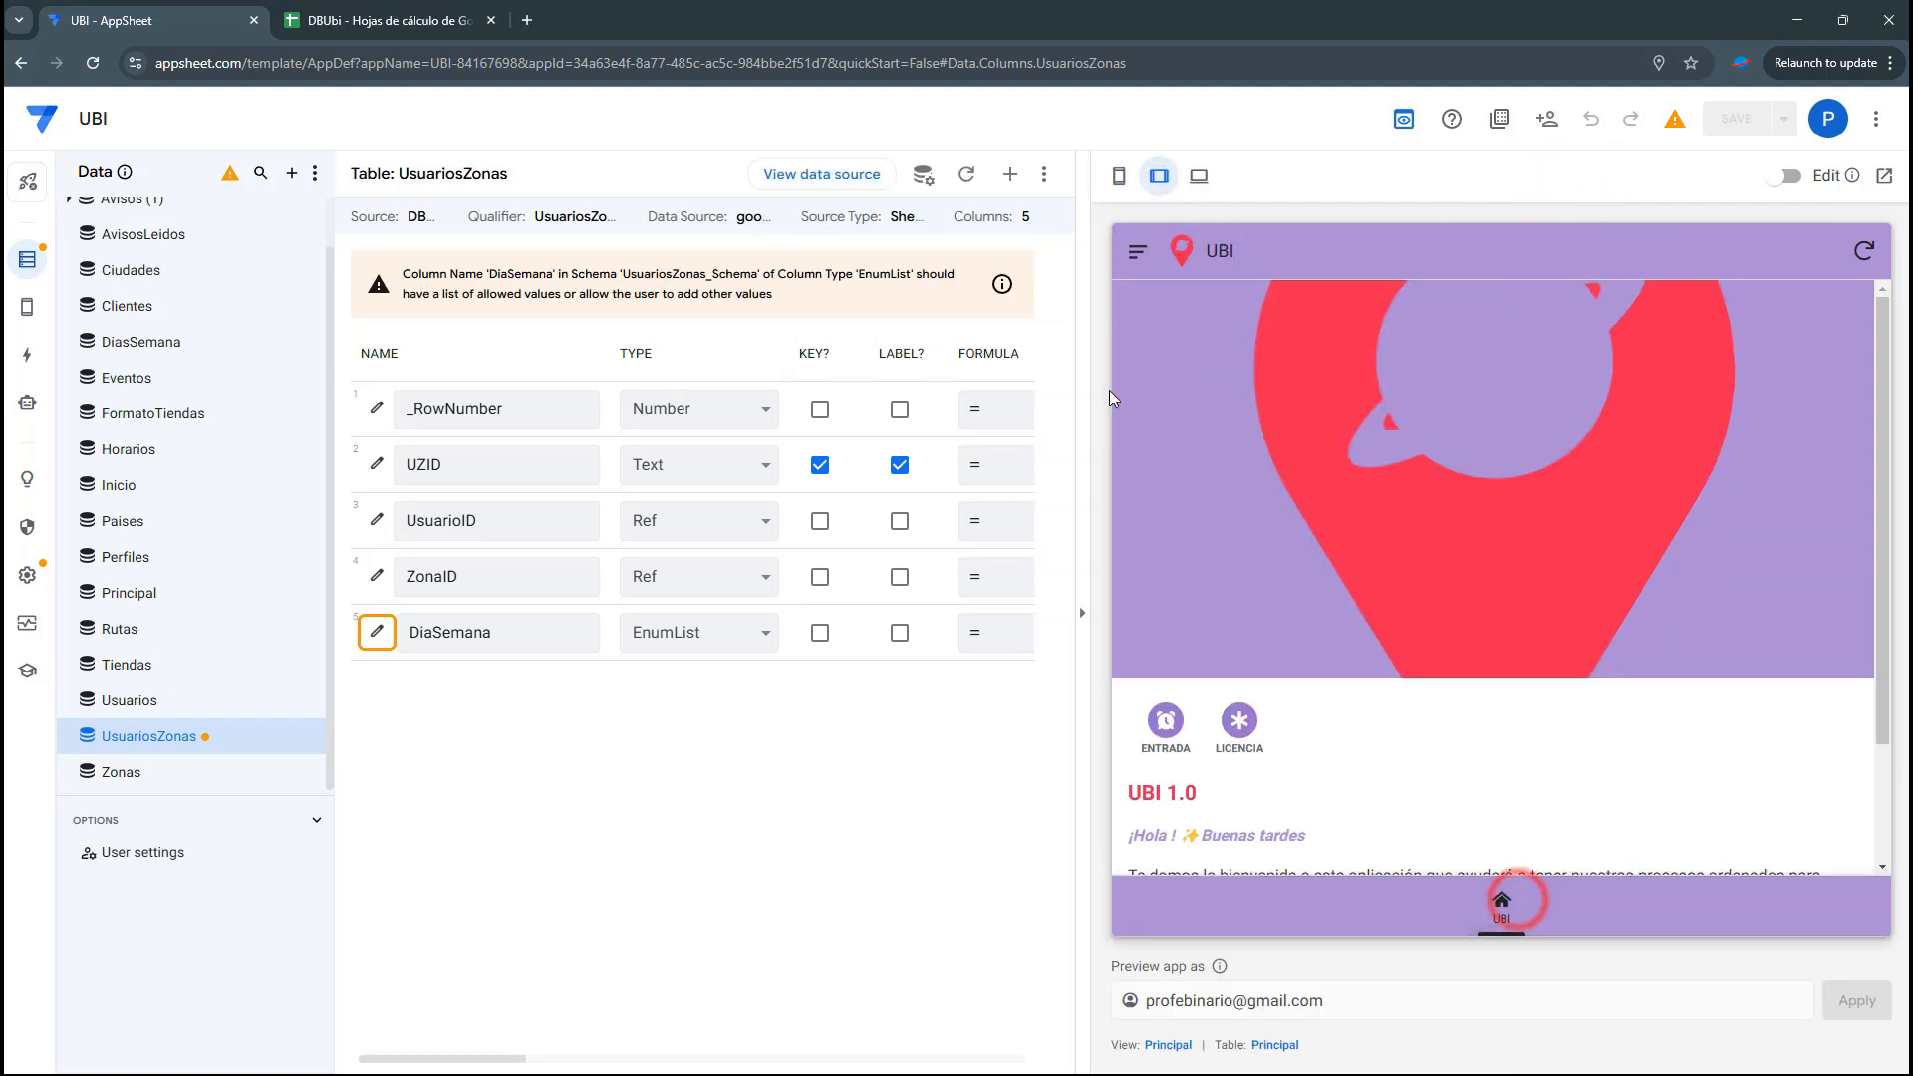
left_click(1137, 250)
left_click(1208, 587)
left_click(1317, 369)
type("A")
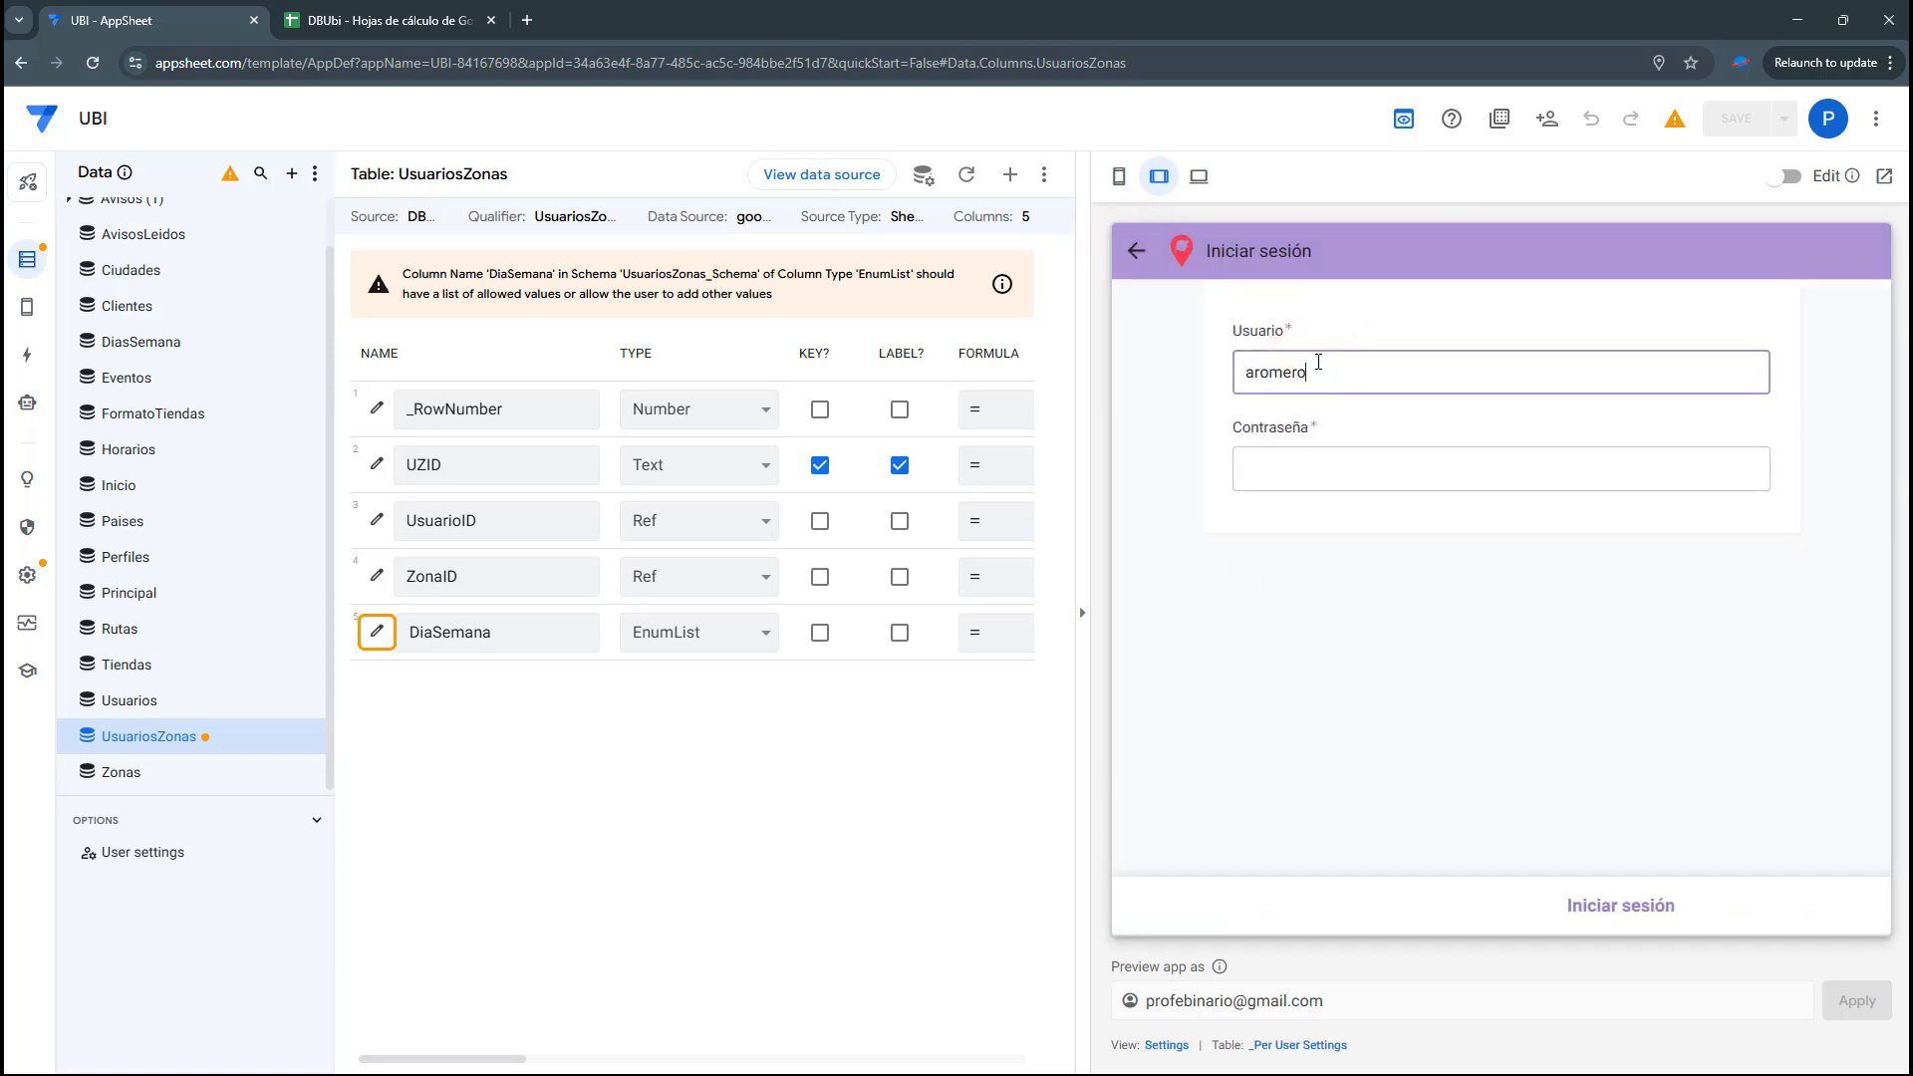
Look up the credentials in the Usuarios sheet, enter the password, and sign in to the preview
left_click(379, 20)
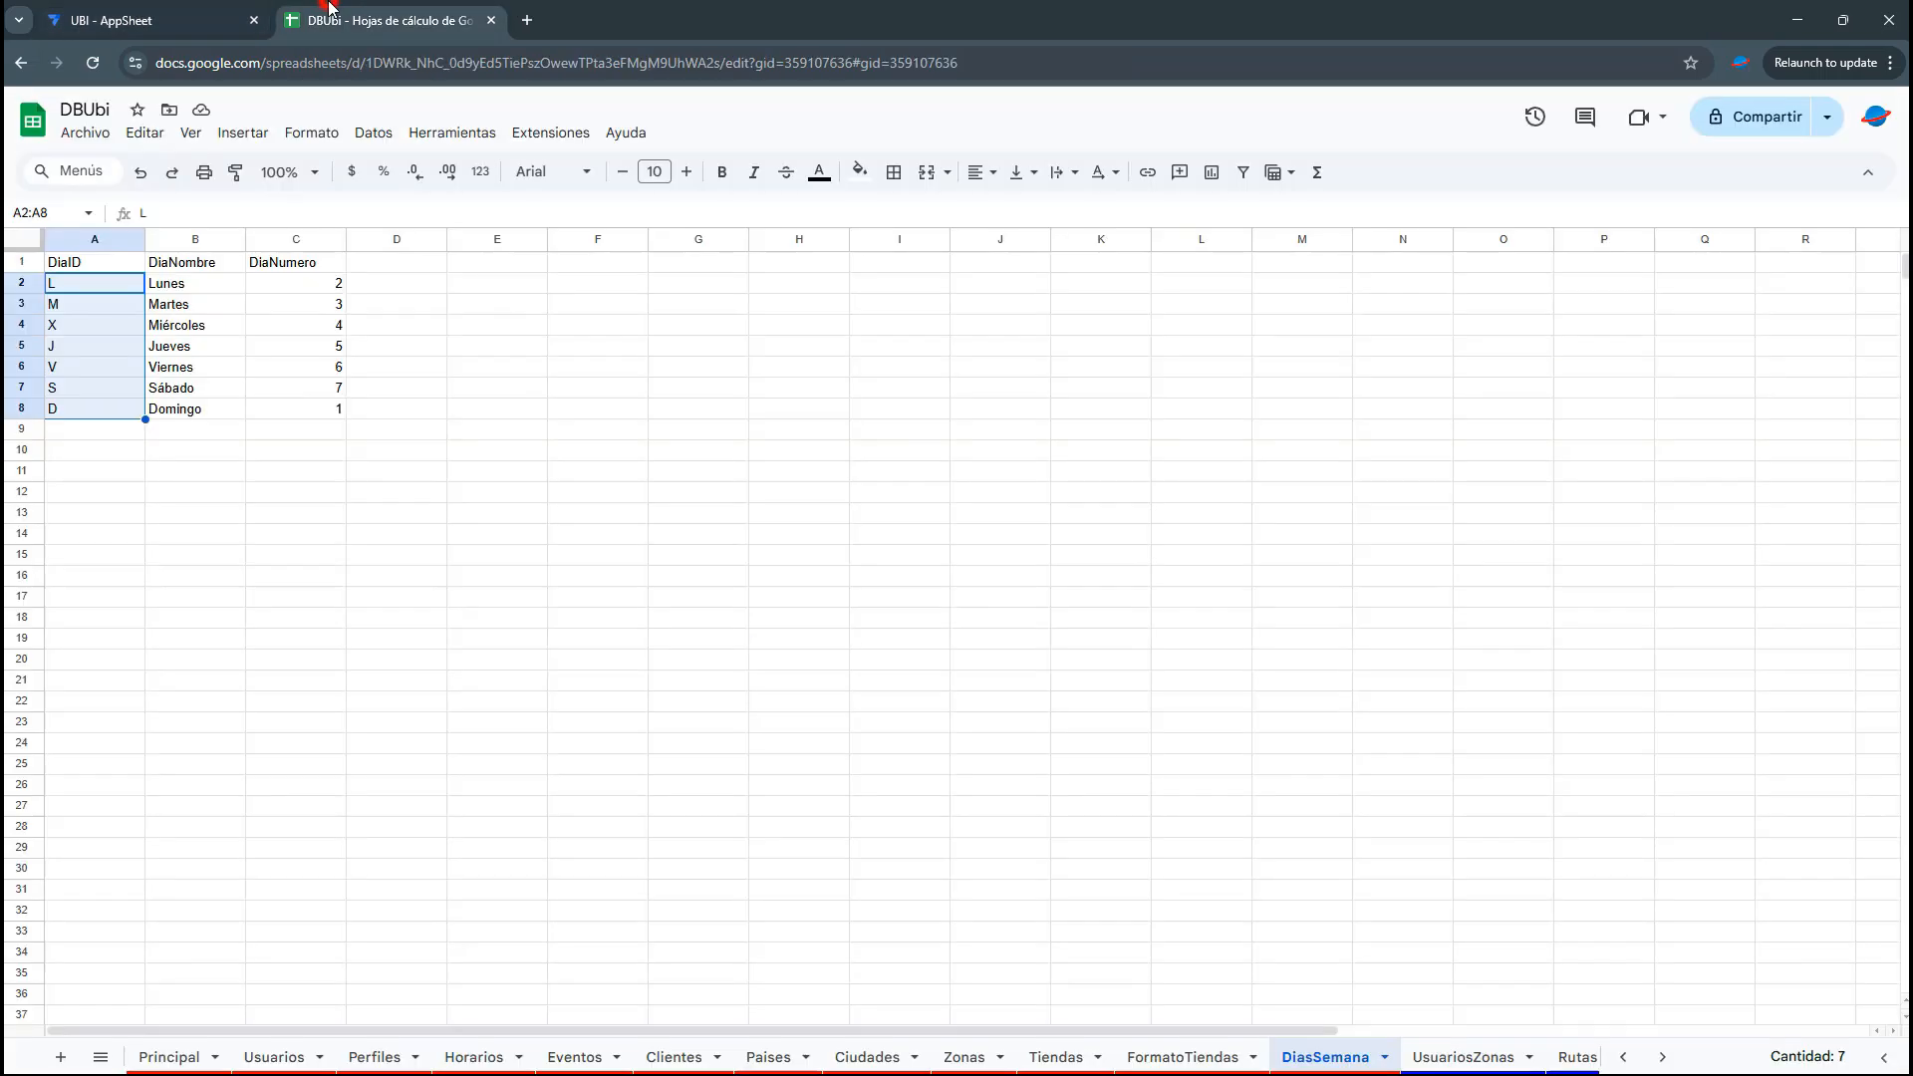
left_click(274, 1056)
left_click(450, 266)
left_click(228, 15)
left_click(1288, 484)
type("123")
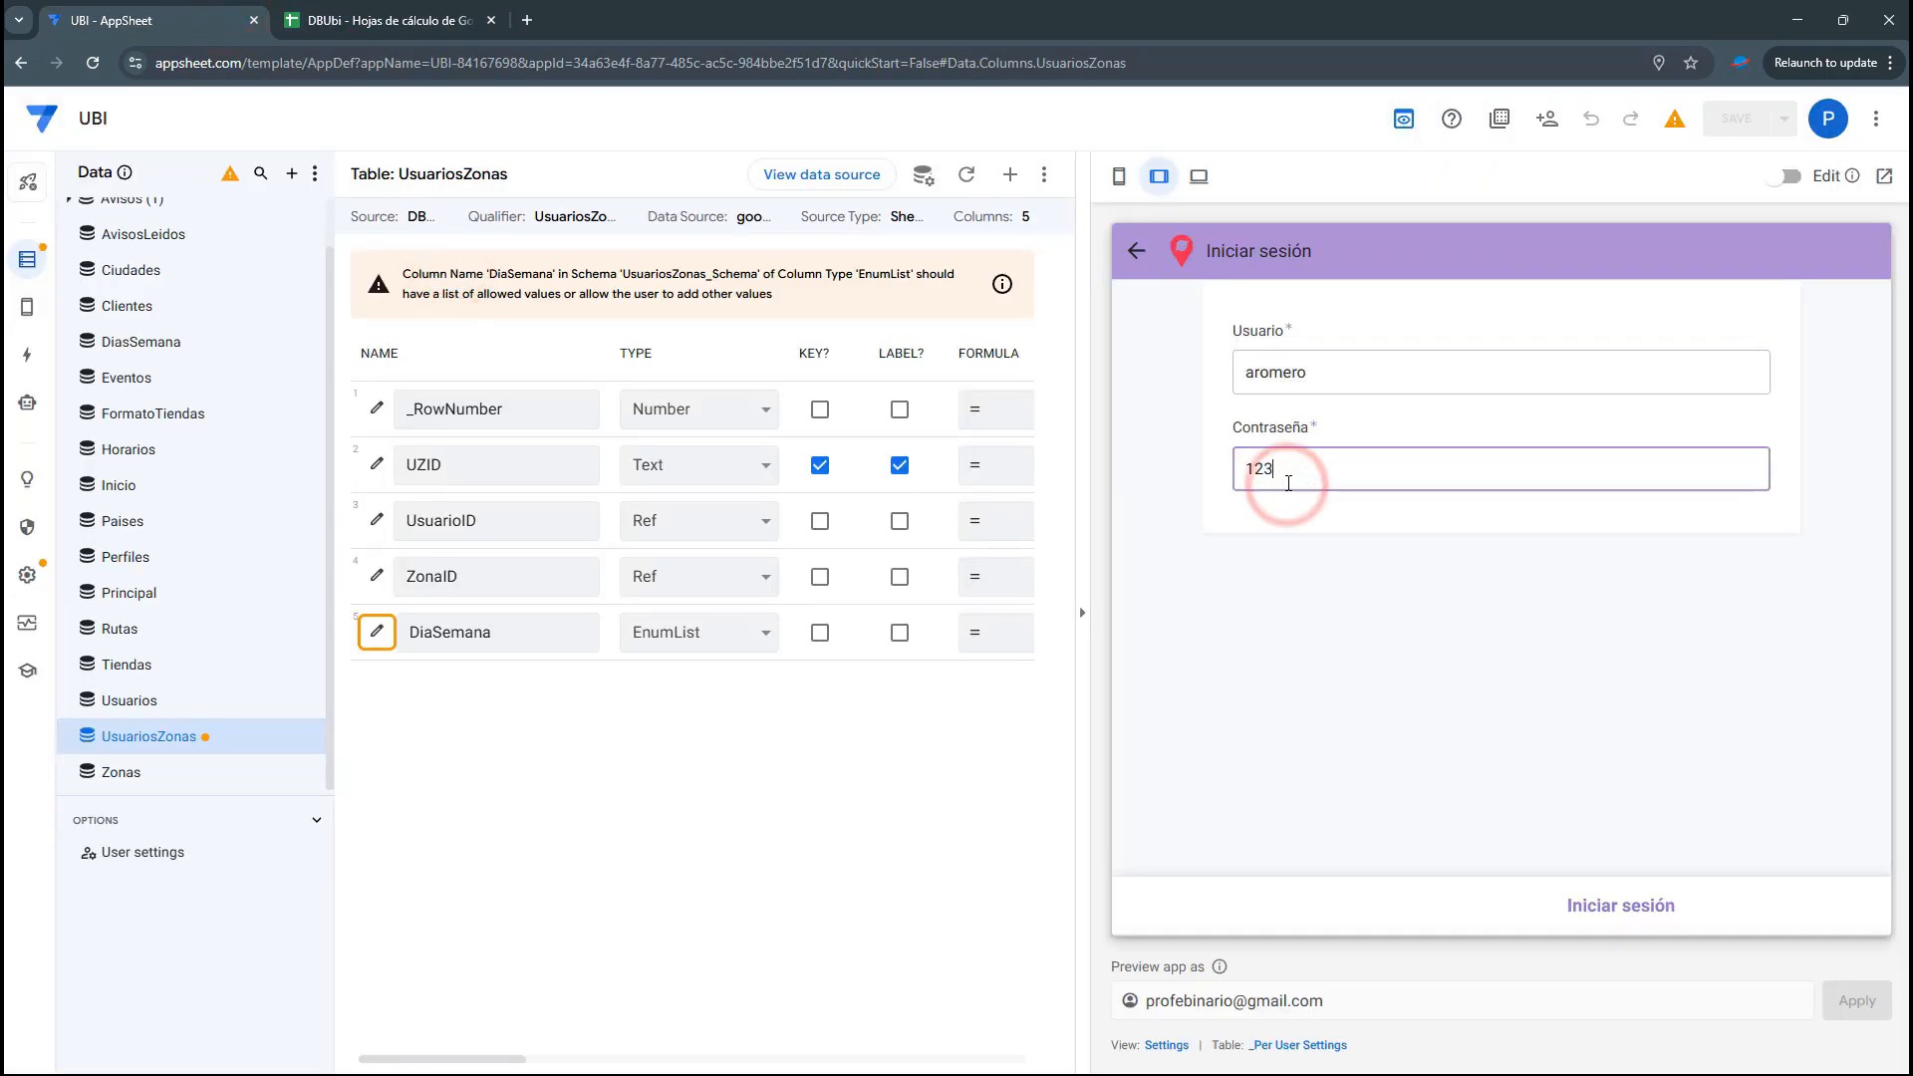
left_click(1662, 909)
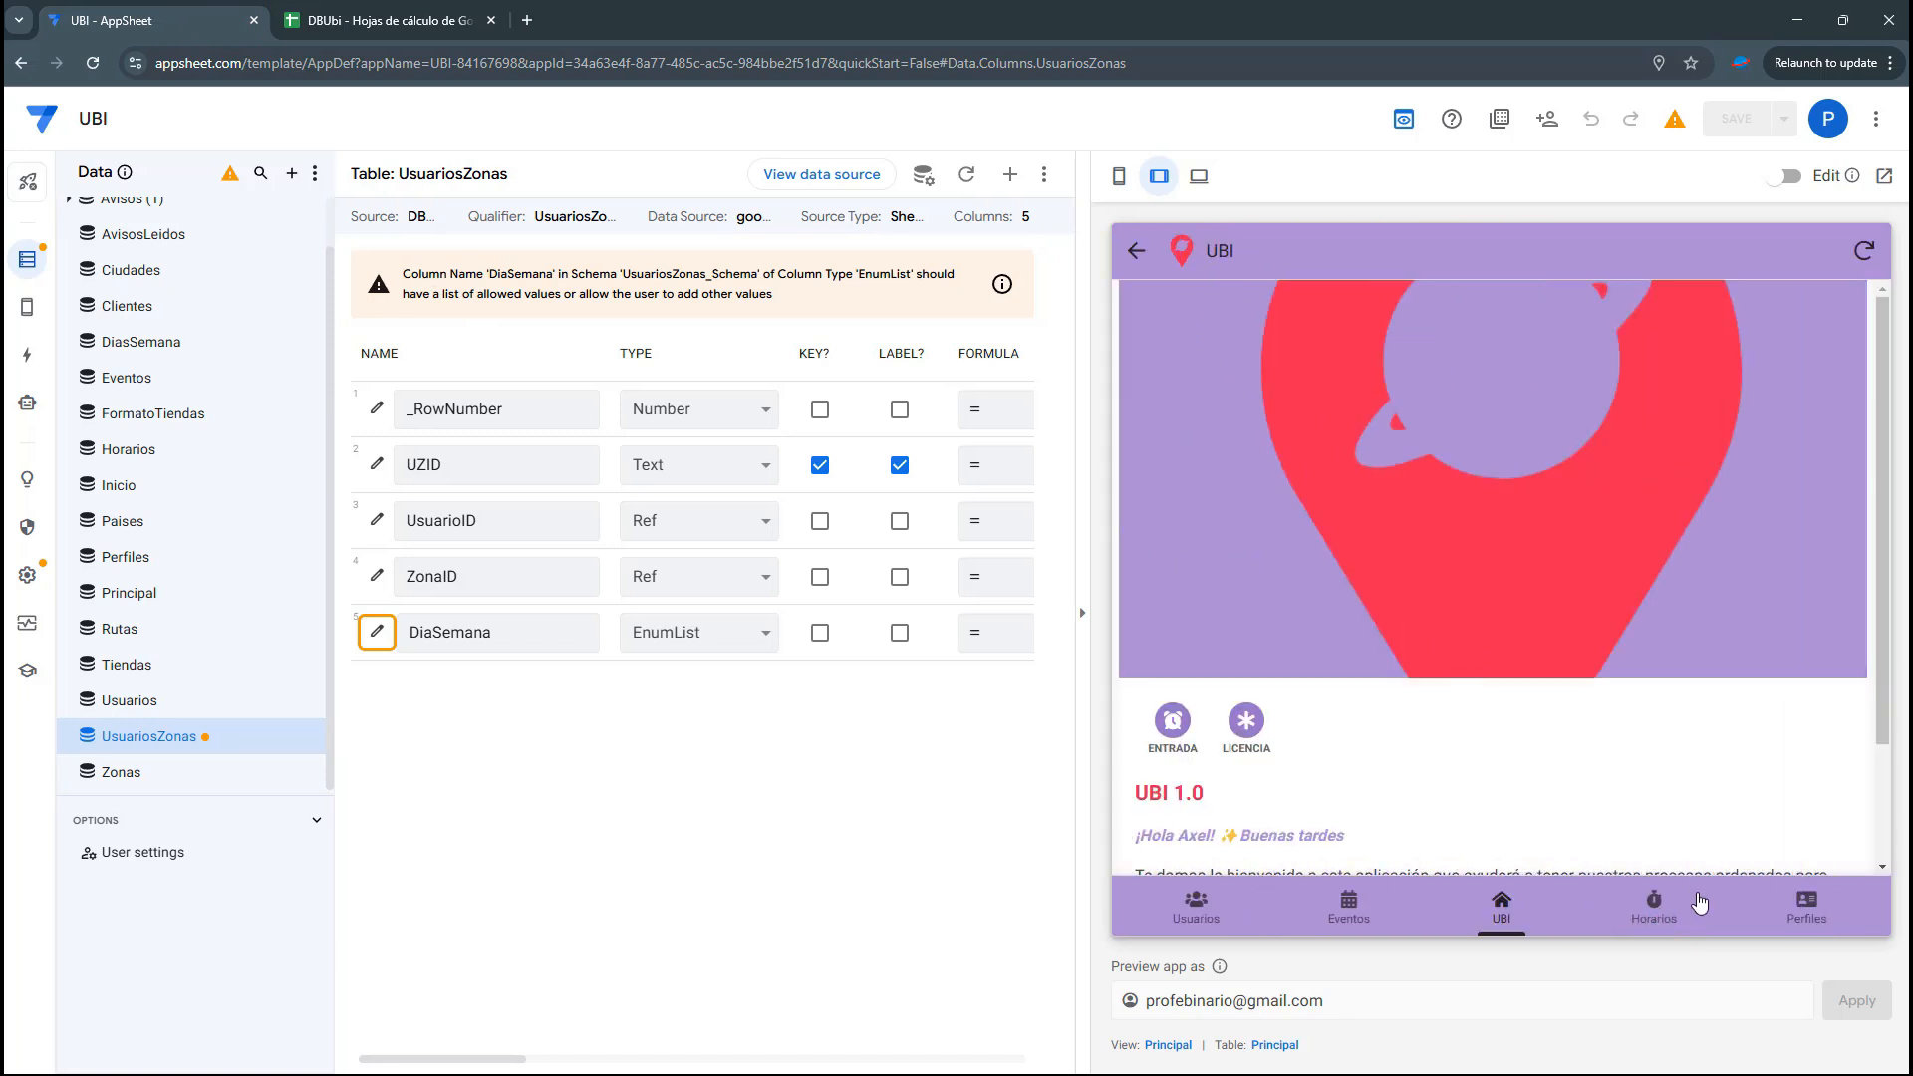
Open a user's details in the phone-size preview and reach the Usuarios_Detail view settings
left_click(1196, 907)
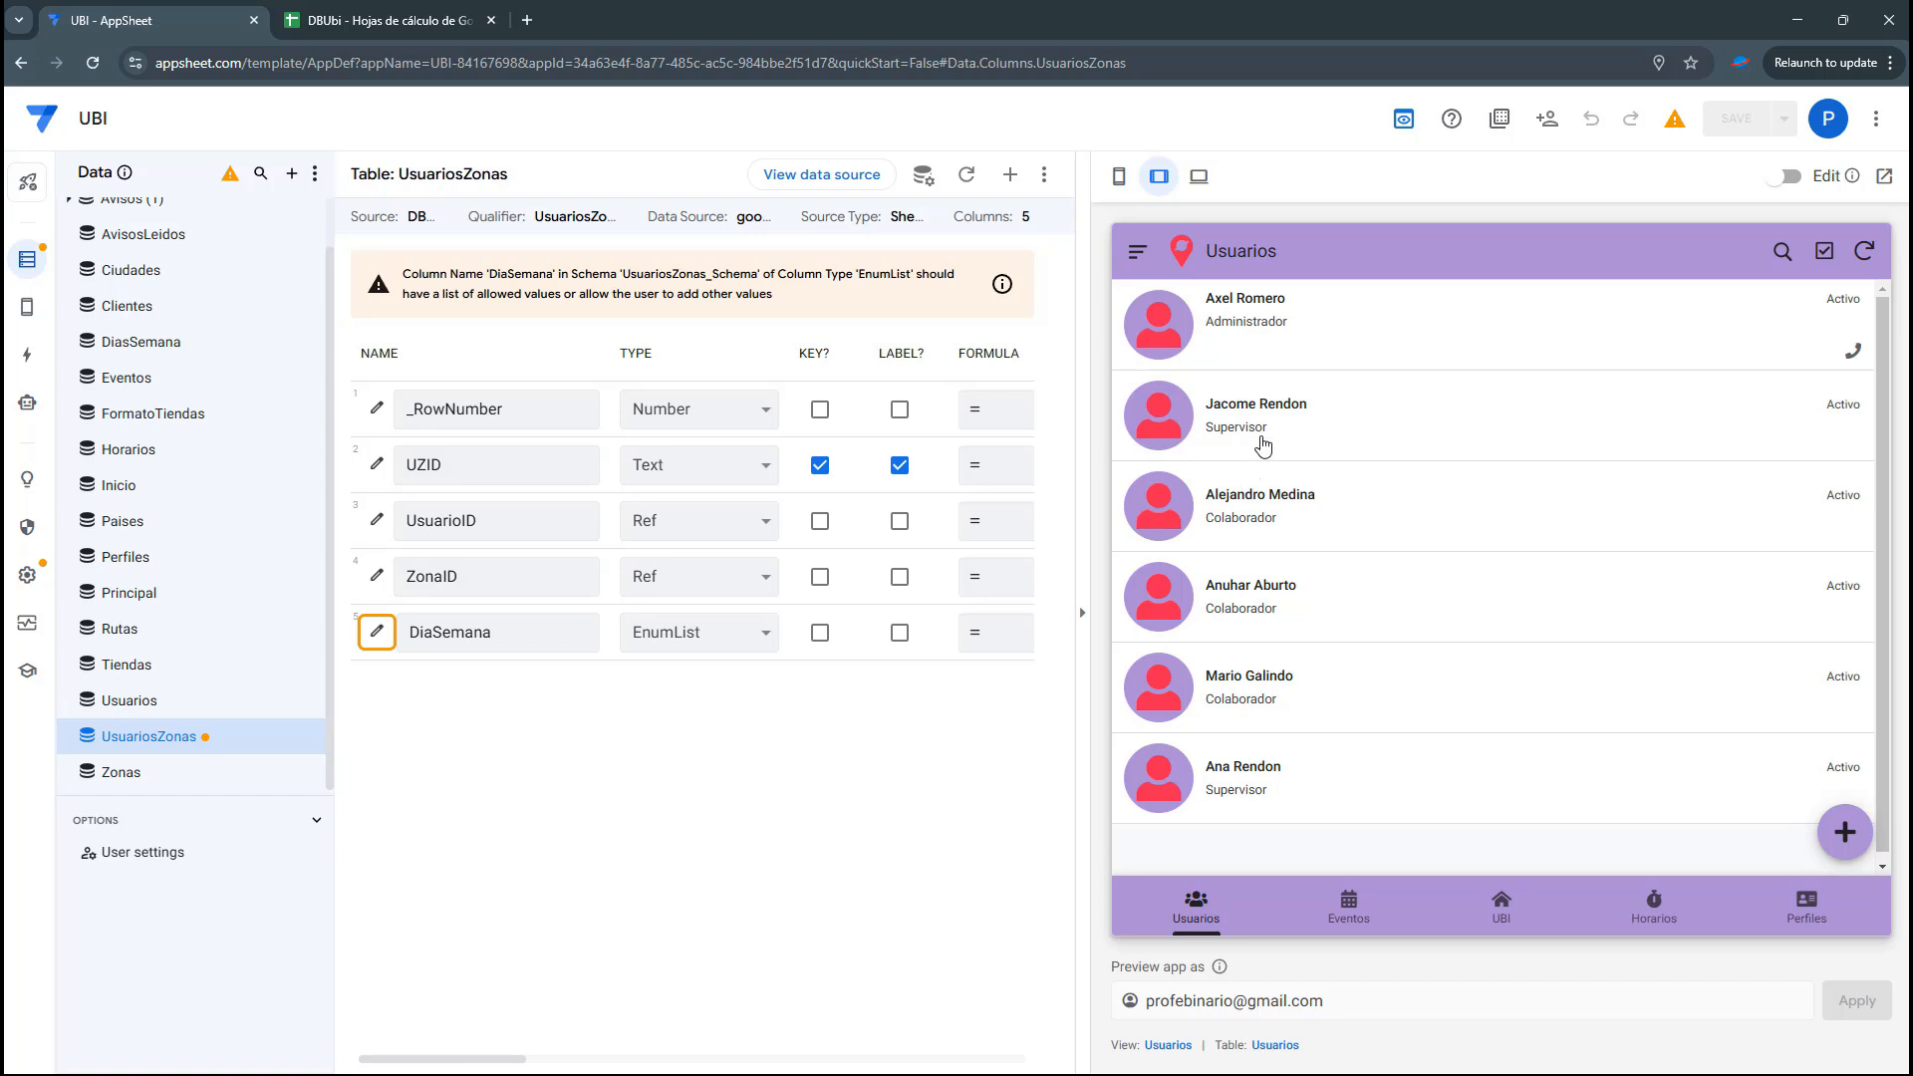
left_click(1266, 518)
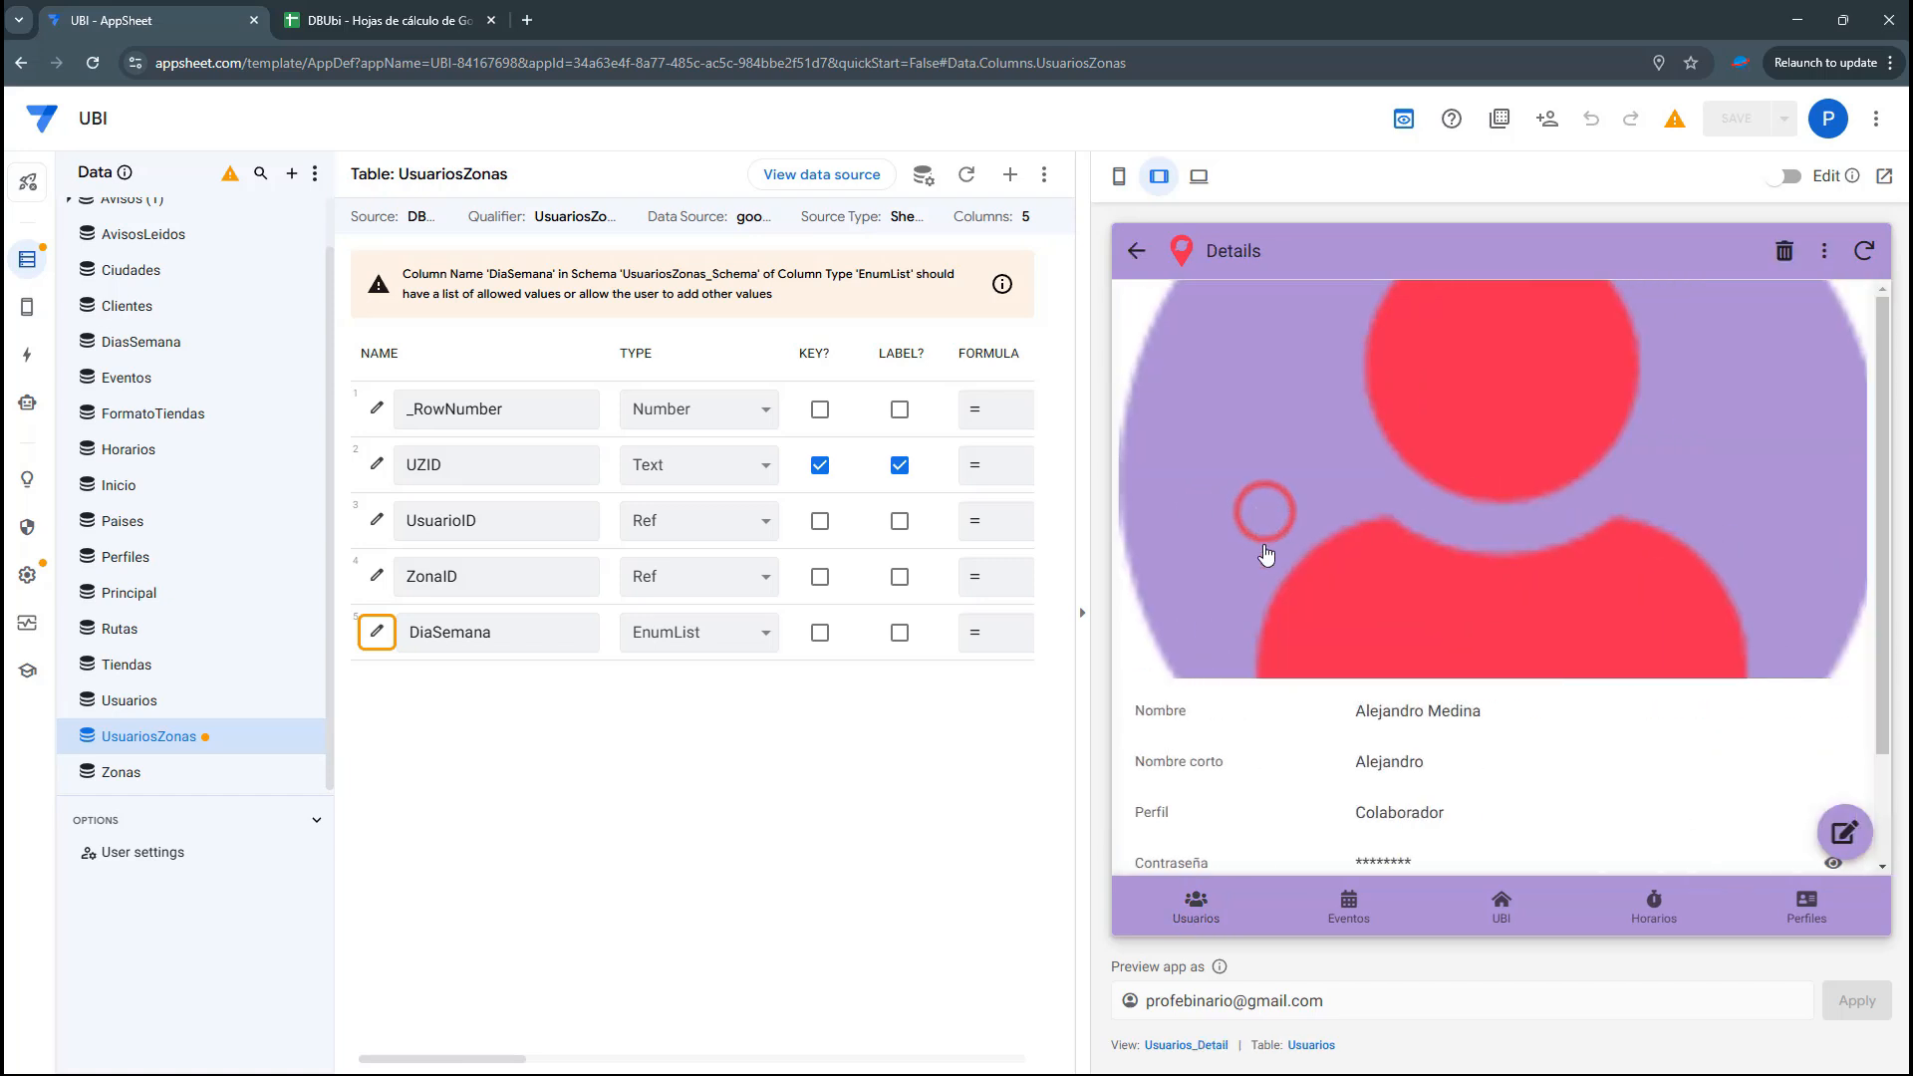
left_click(1315, 1046)
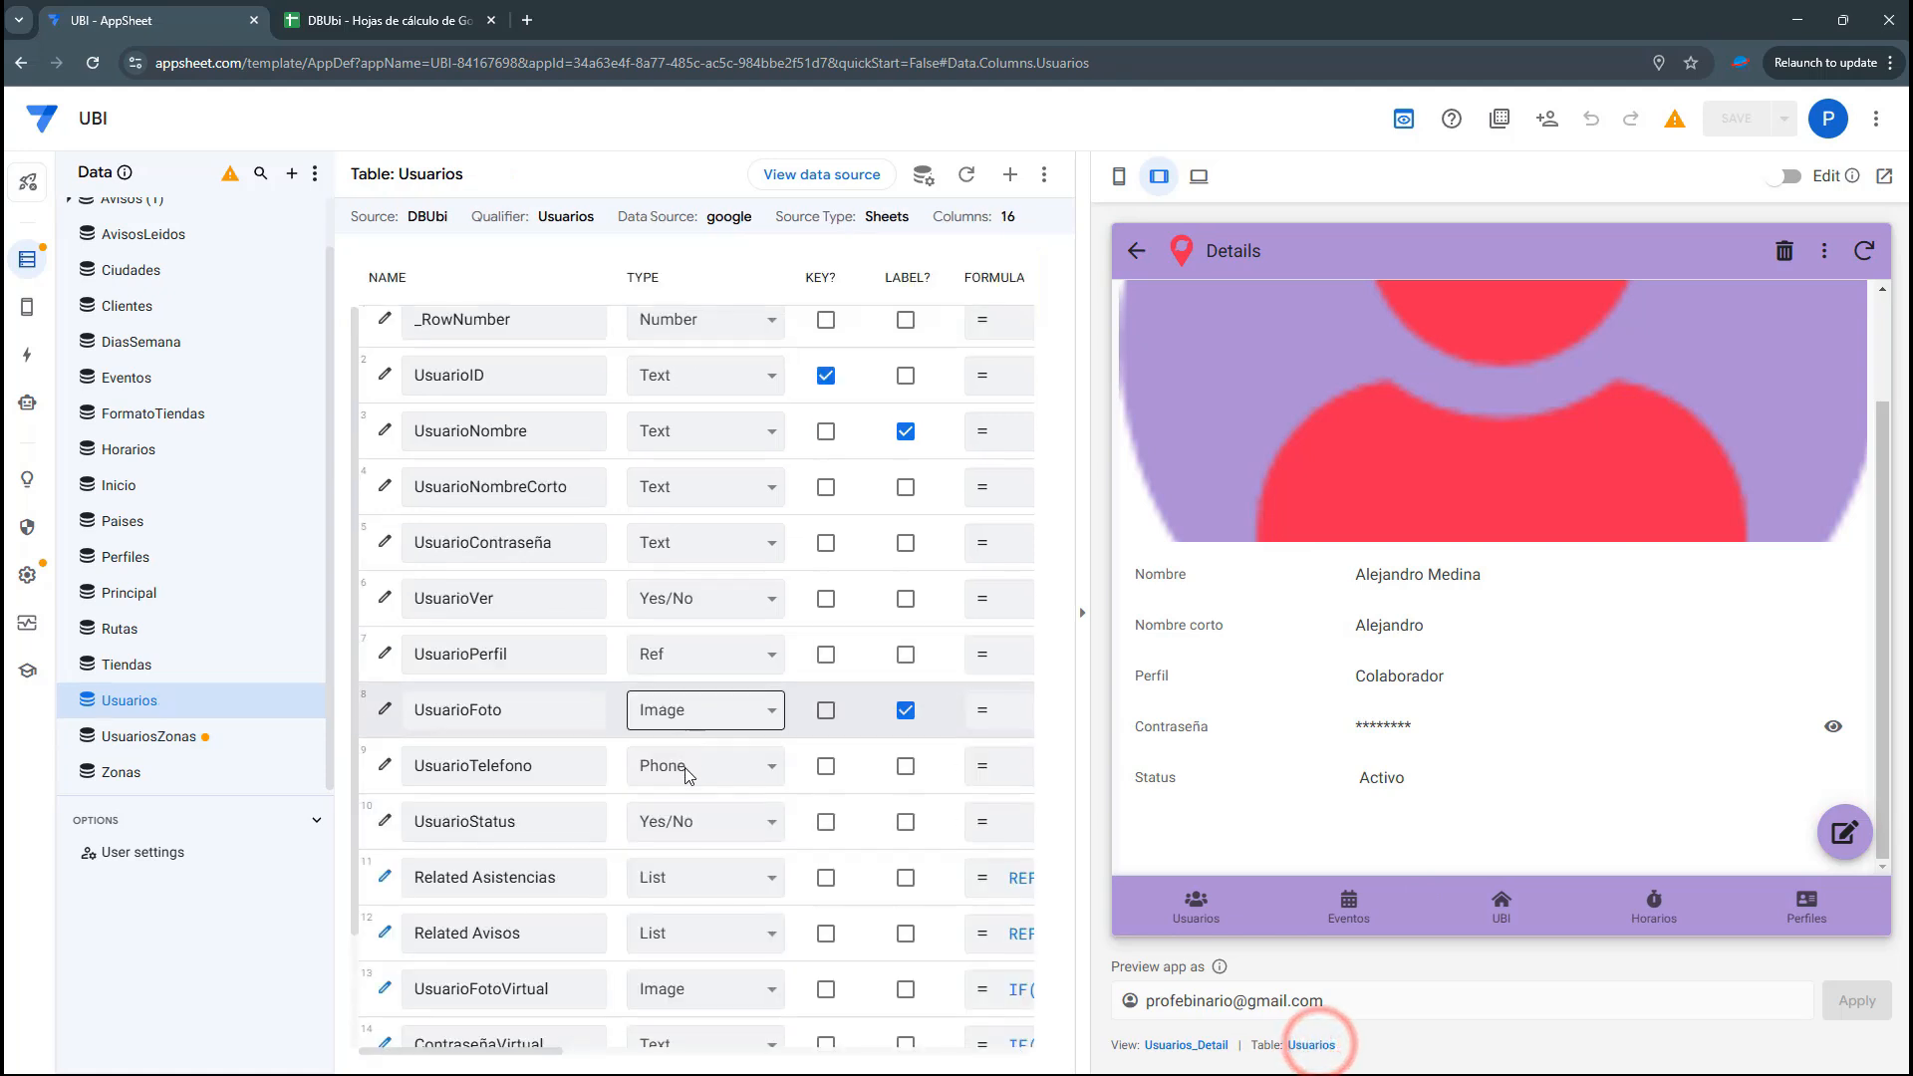
left_click(1119, 176)
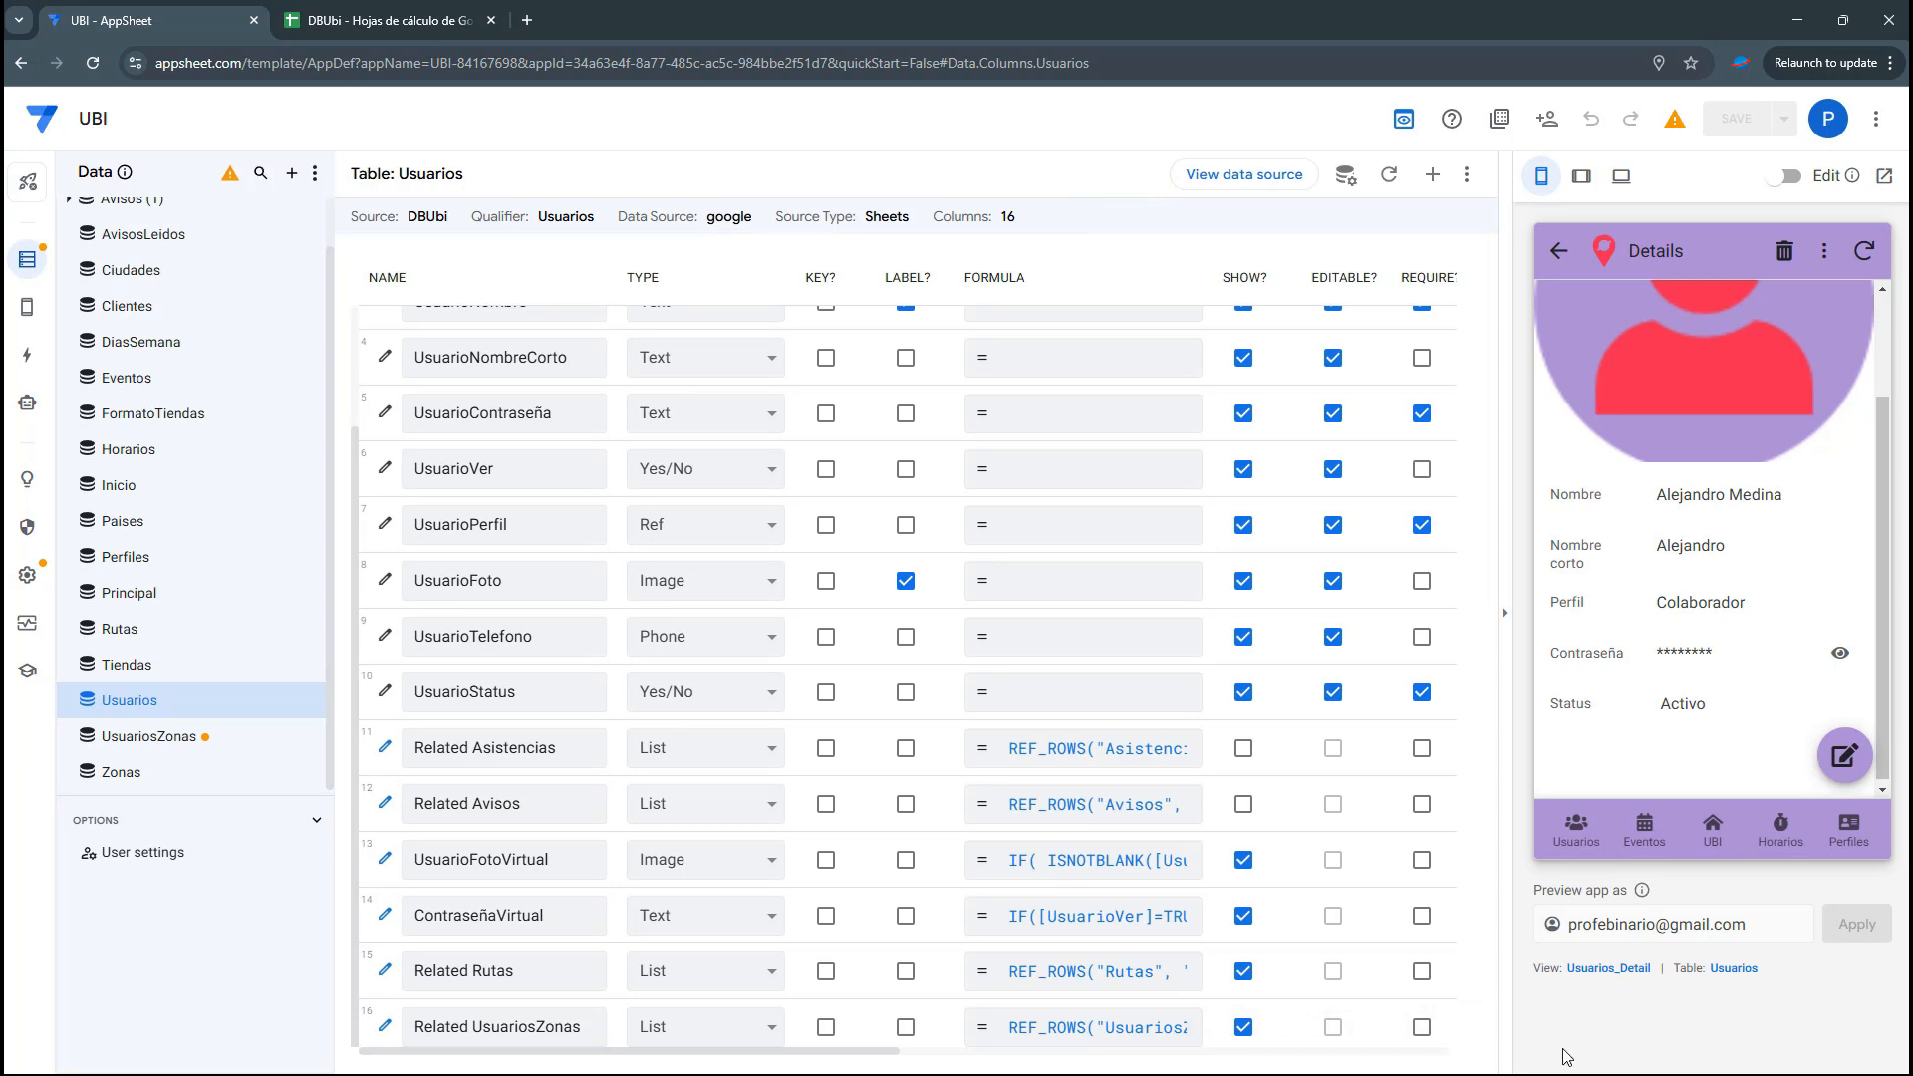
left_click(1631, 969)
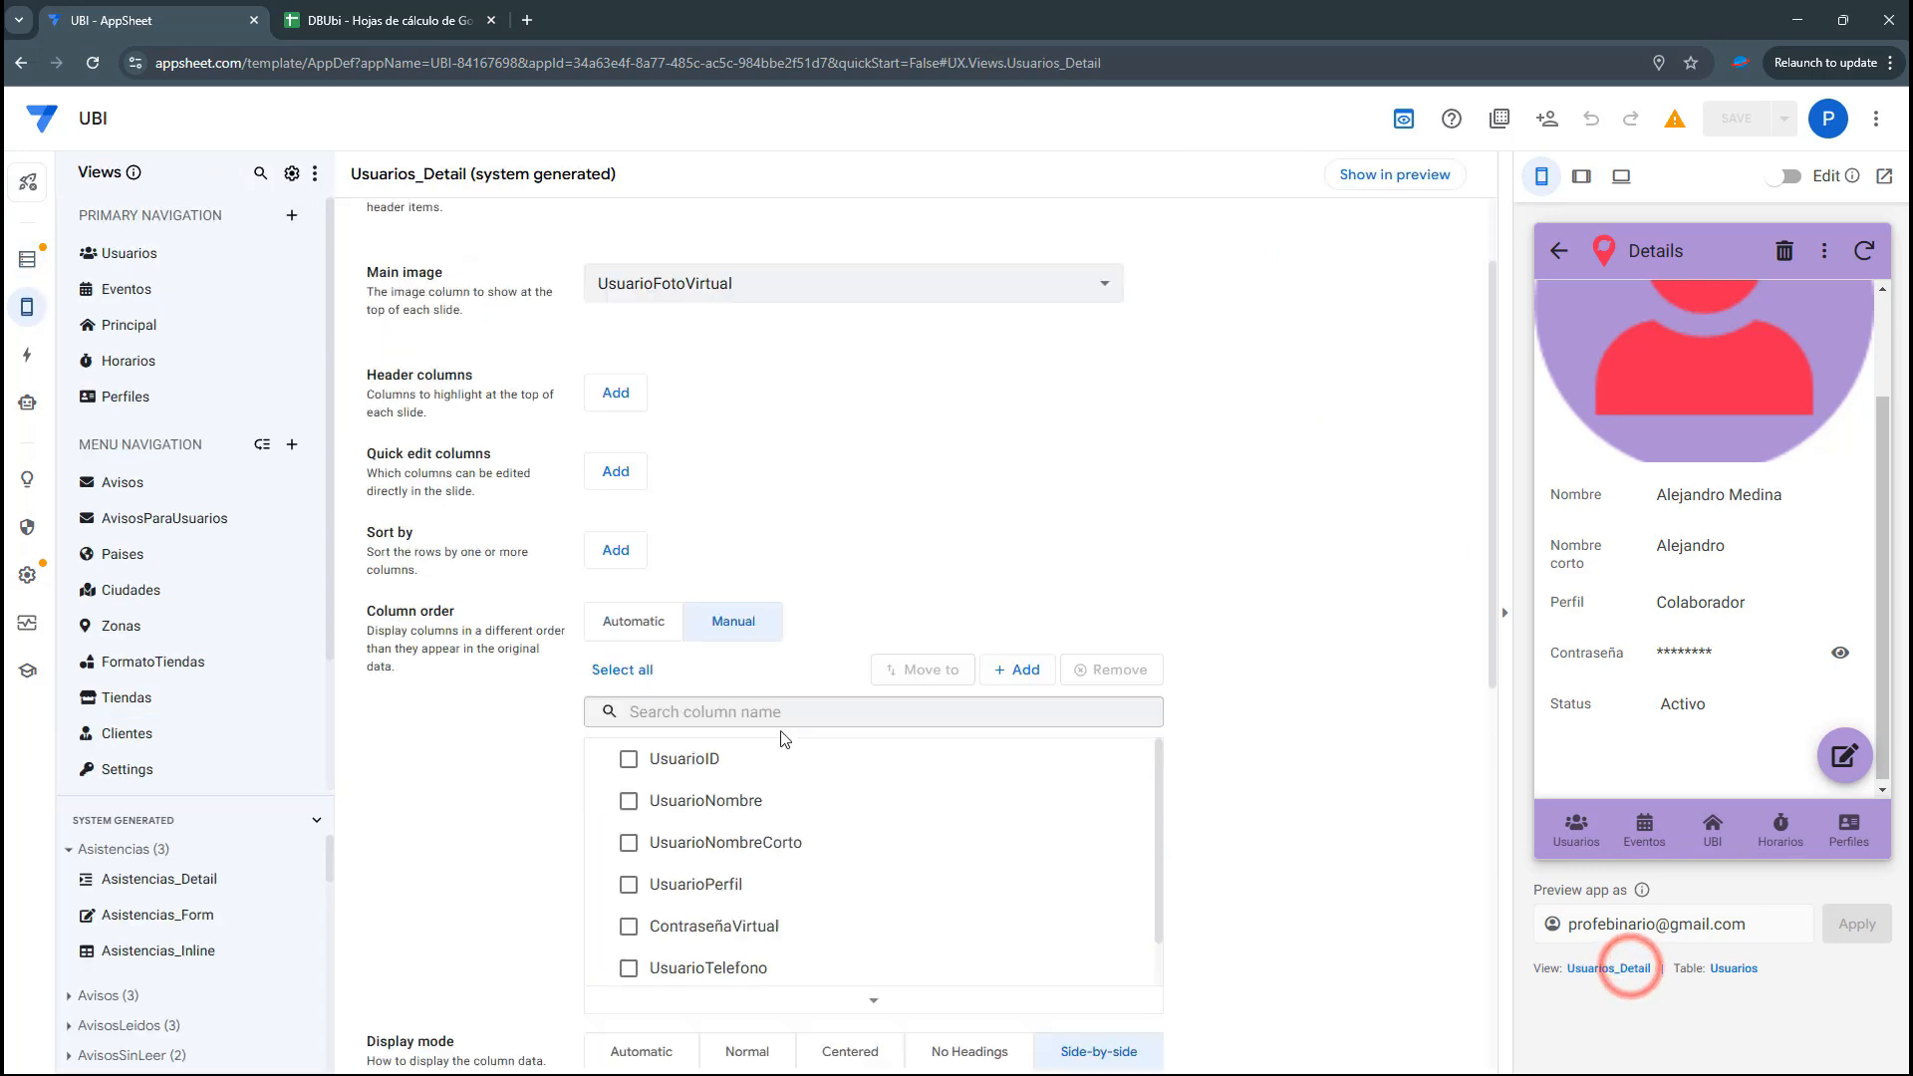
Add Related UsuariosZonas to the Usuarios_Detail column order
left_click(1005, 409)
scroll(1102, 558, "down", 3)
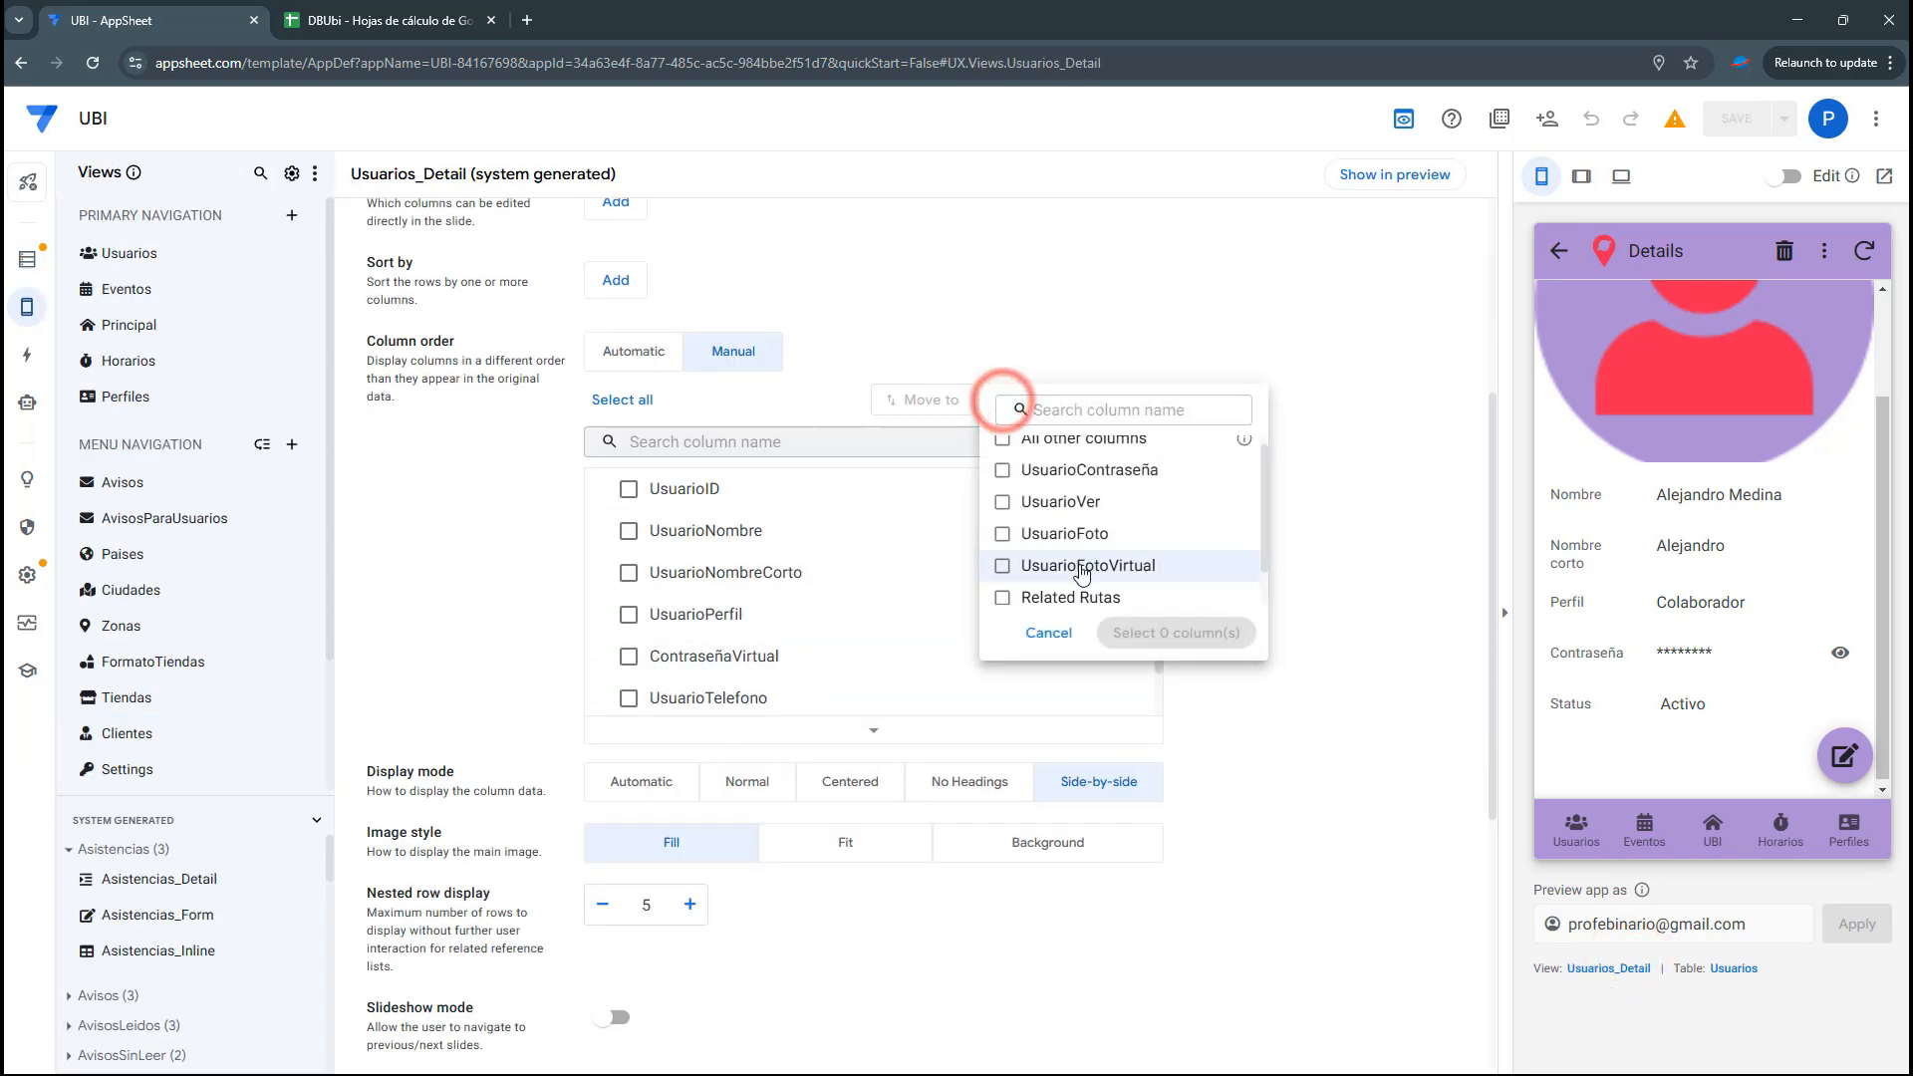
left_click(1109, 586)
left_click(1162, 629)
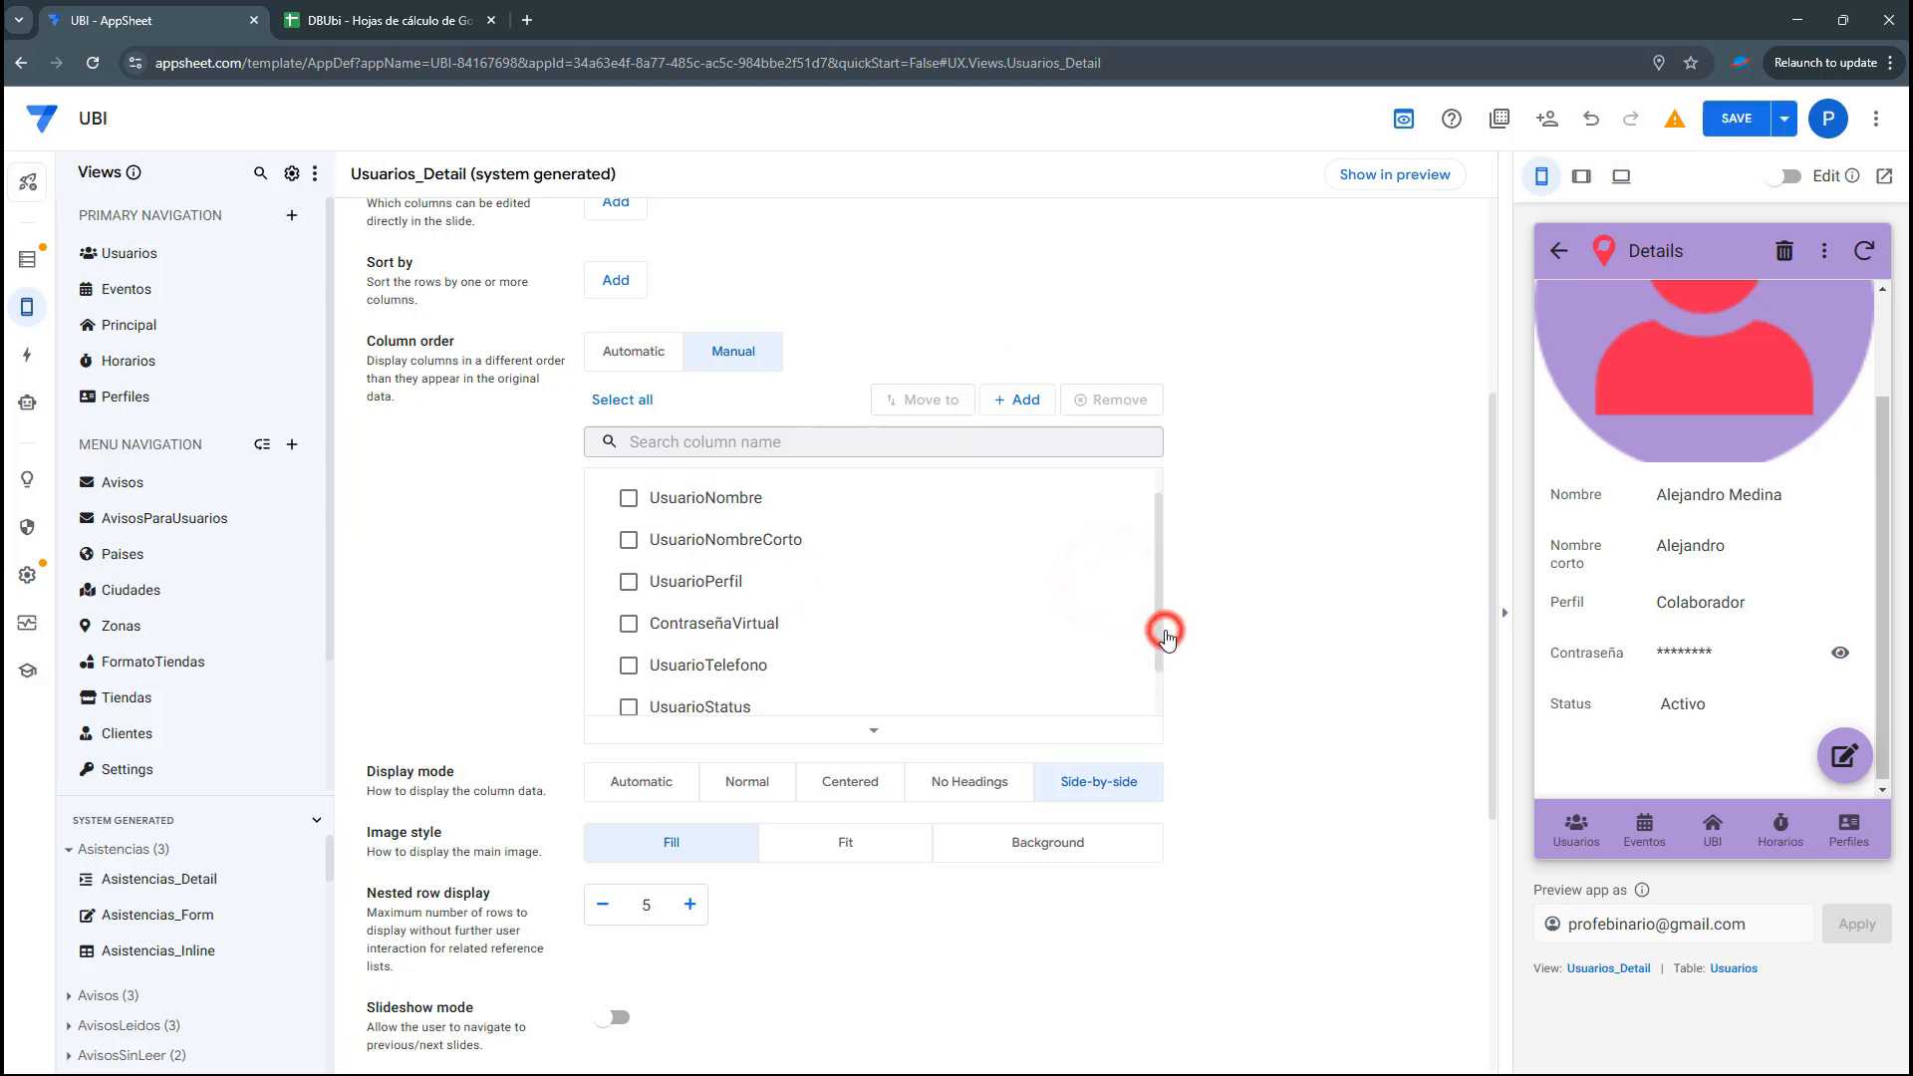
scroll(1646, 668, "down", 4)
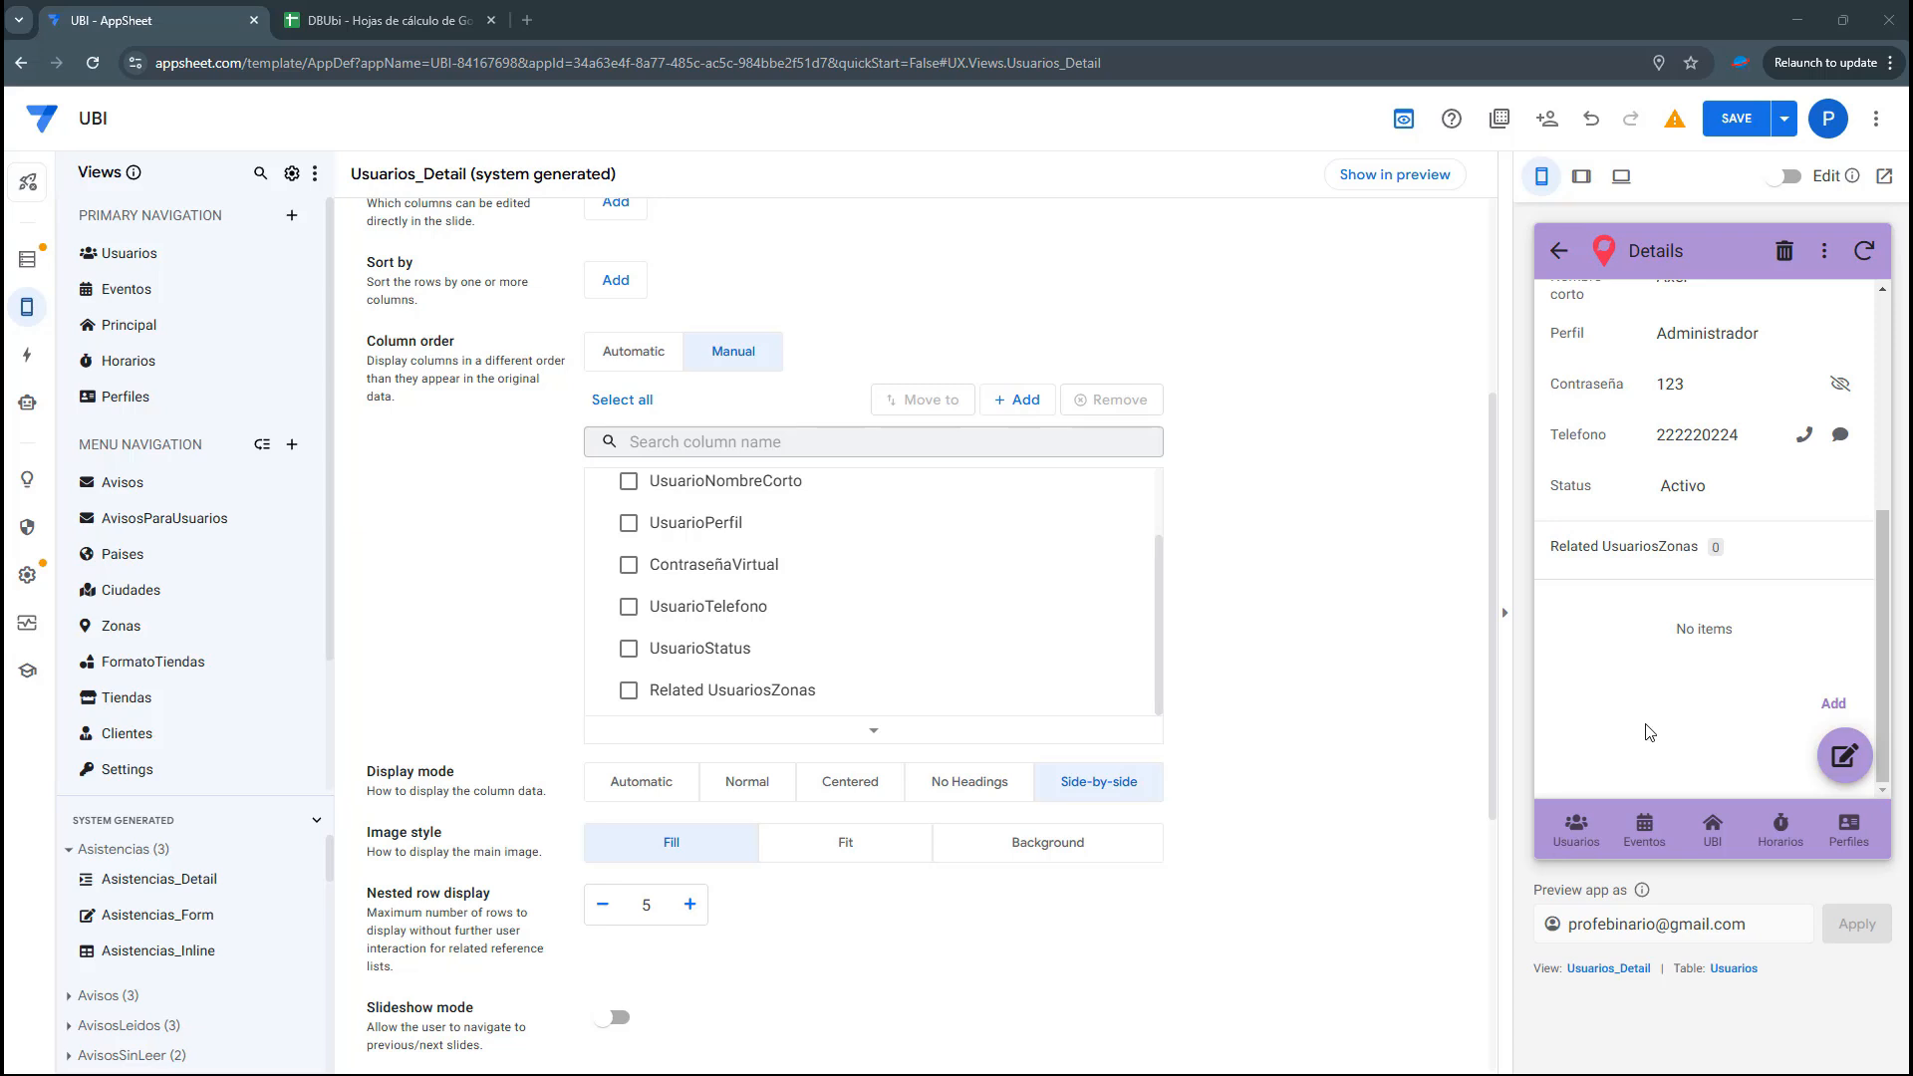
Go to the Usuarios table's column settings and scroll through its columns
left_click(1719, 979)
scroll(840, 971, "down", 1)
scroll(844, 974, "down", 2)
left_click_drag(841, 1050, 1249, 1051)
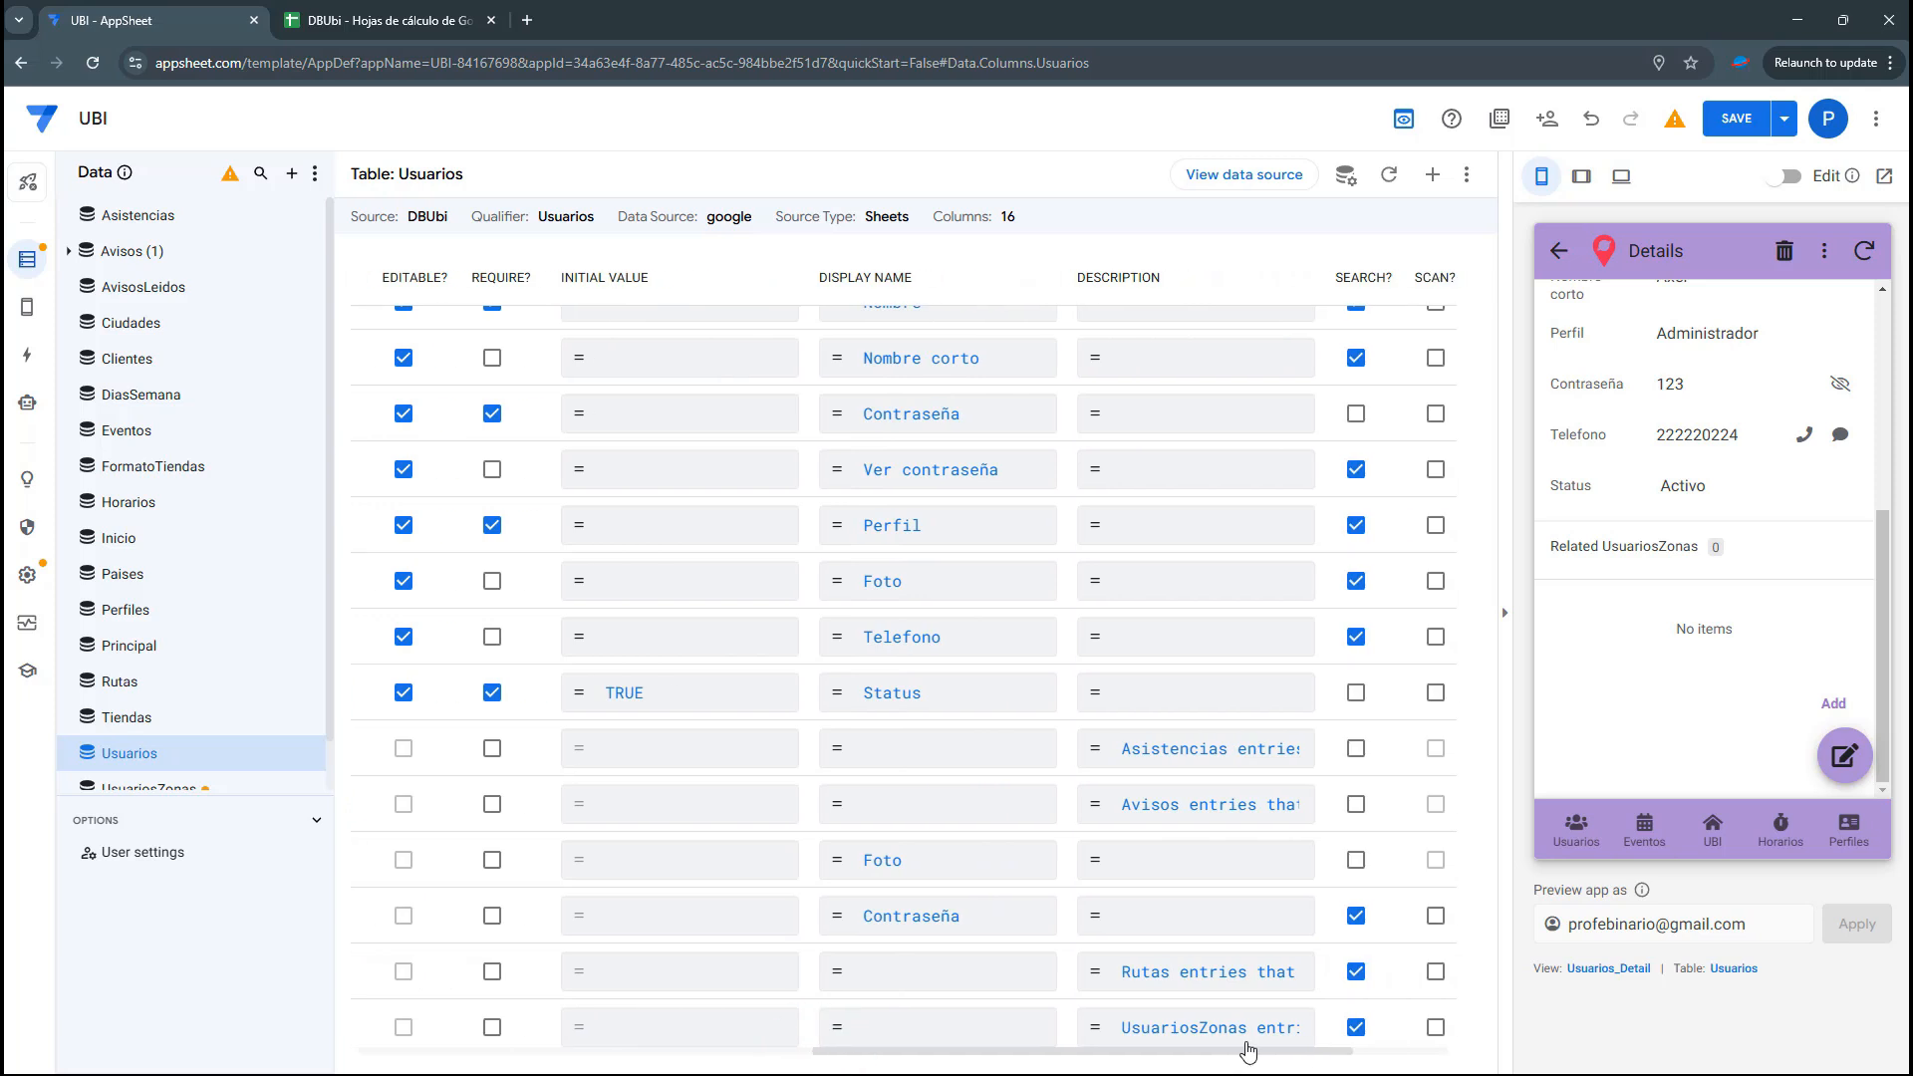
Set both the description and display name of Related UsuariosZonas to 'Asignación de rutas'
left_click(1241, 1027)
triple_click(1156, 281)
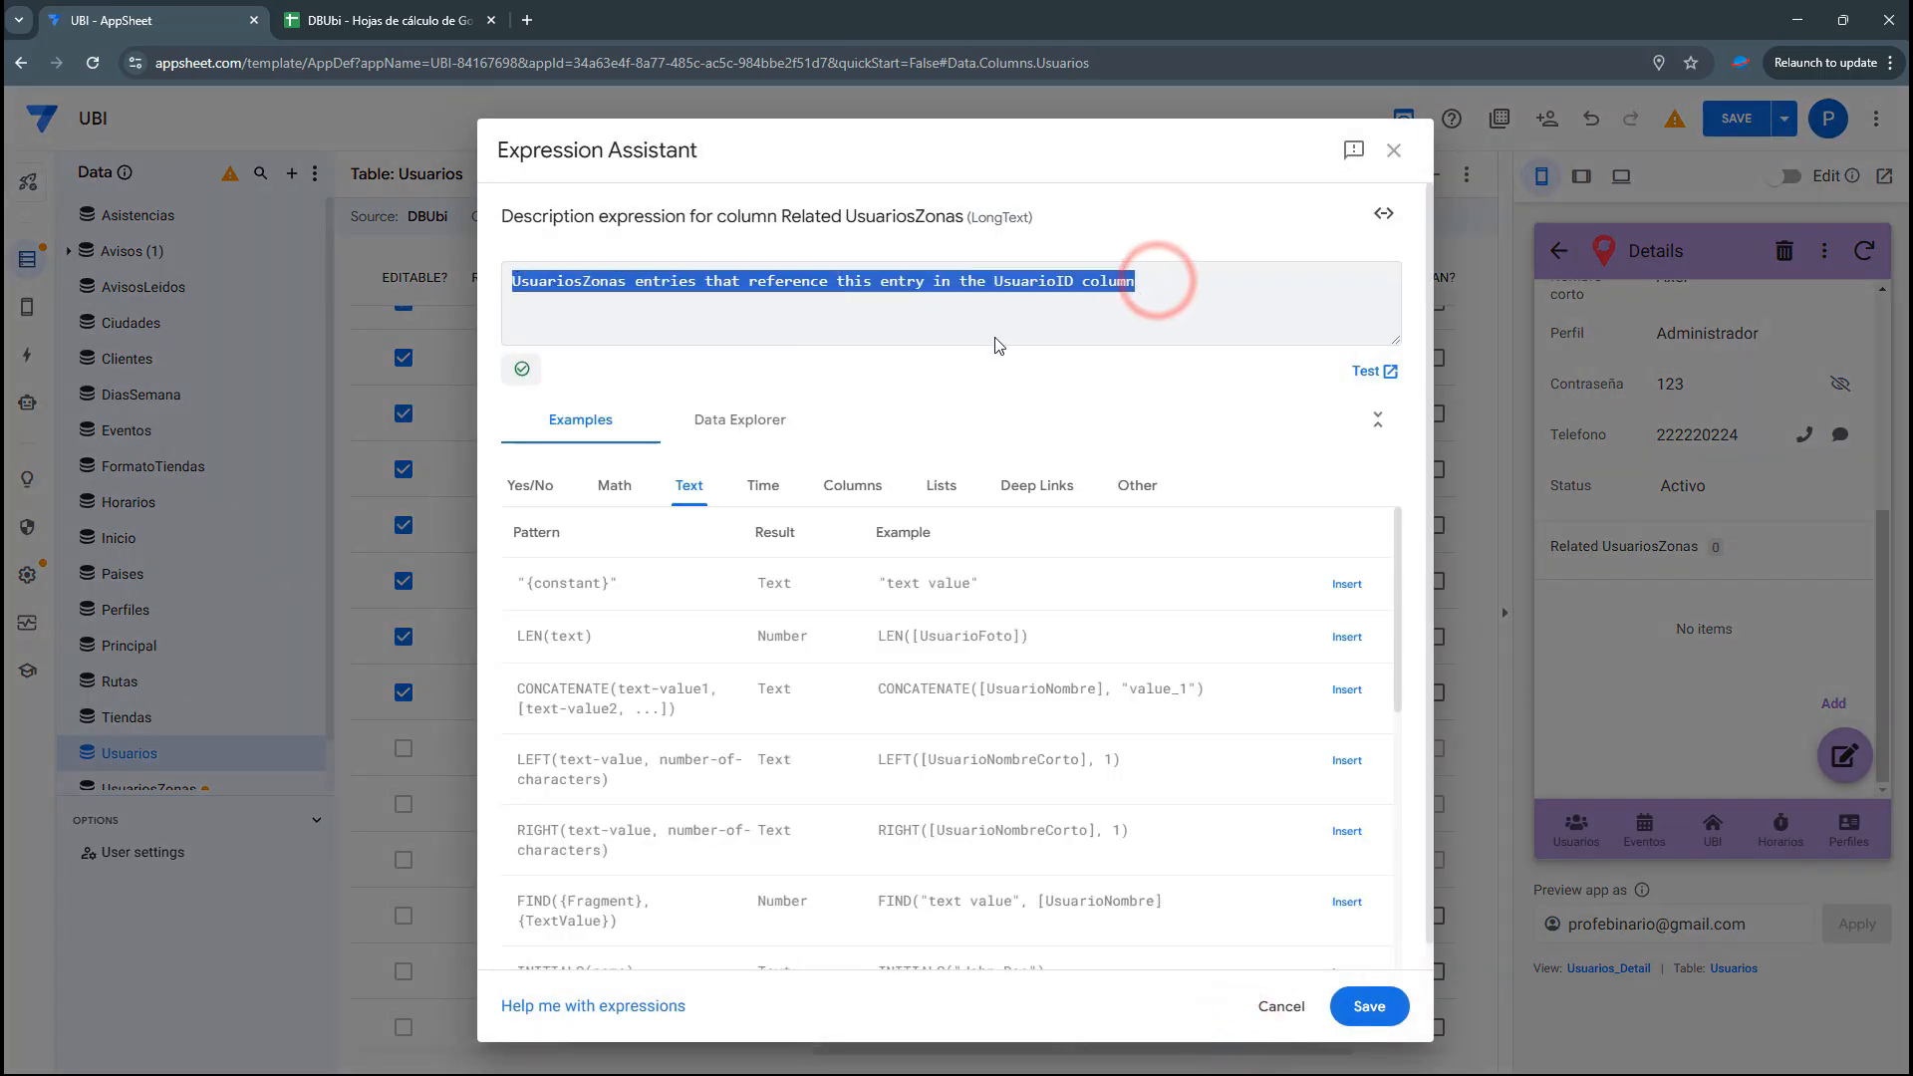
type("Asignación de rutas")
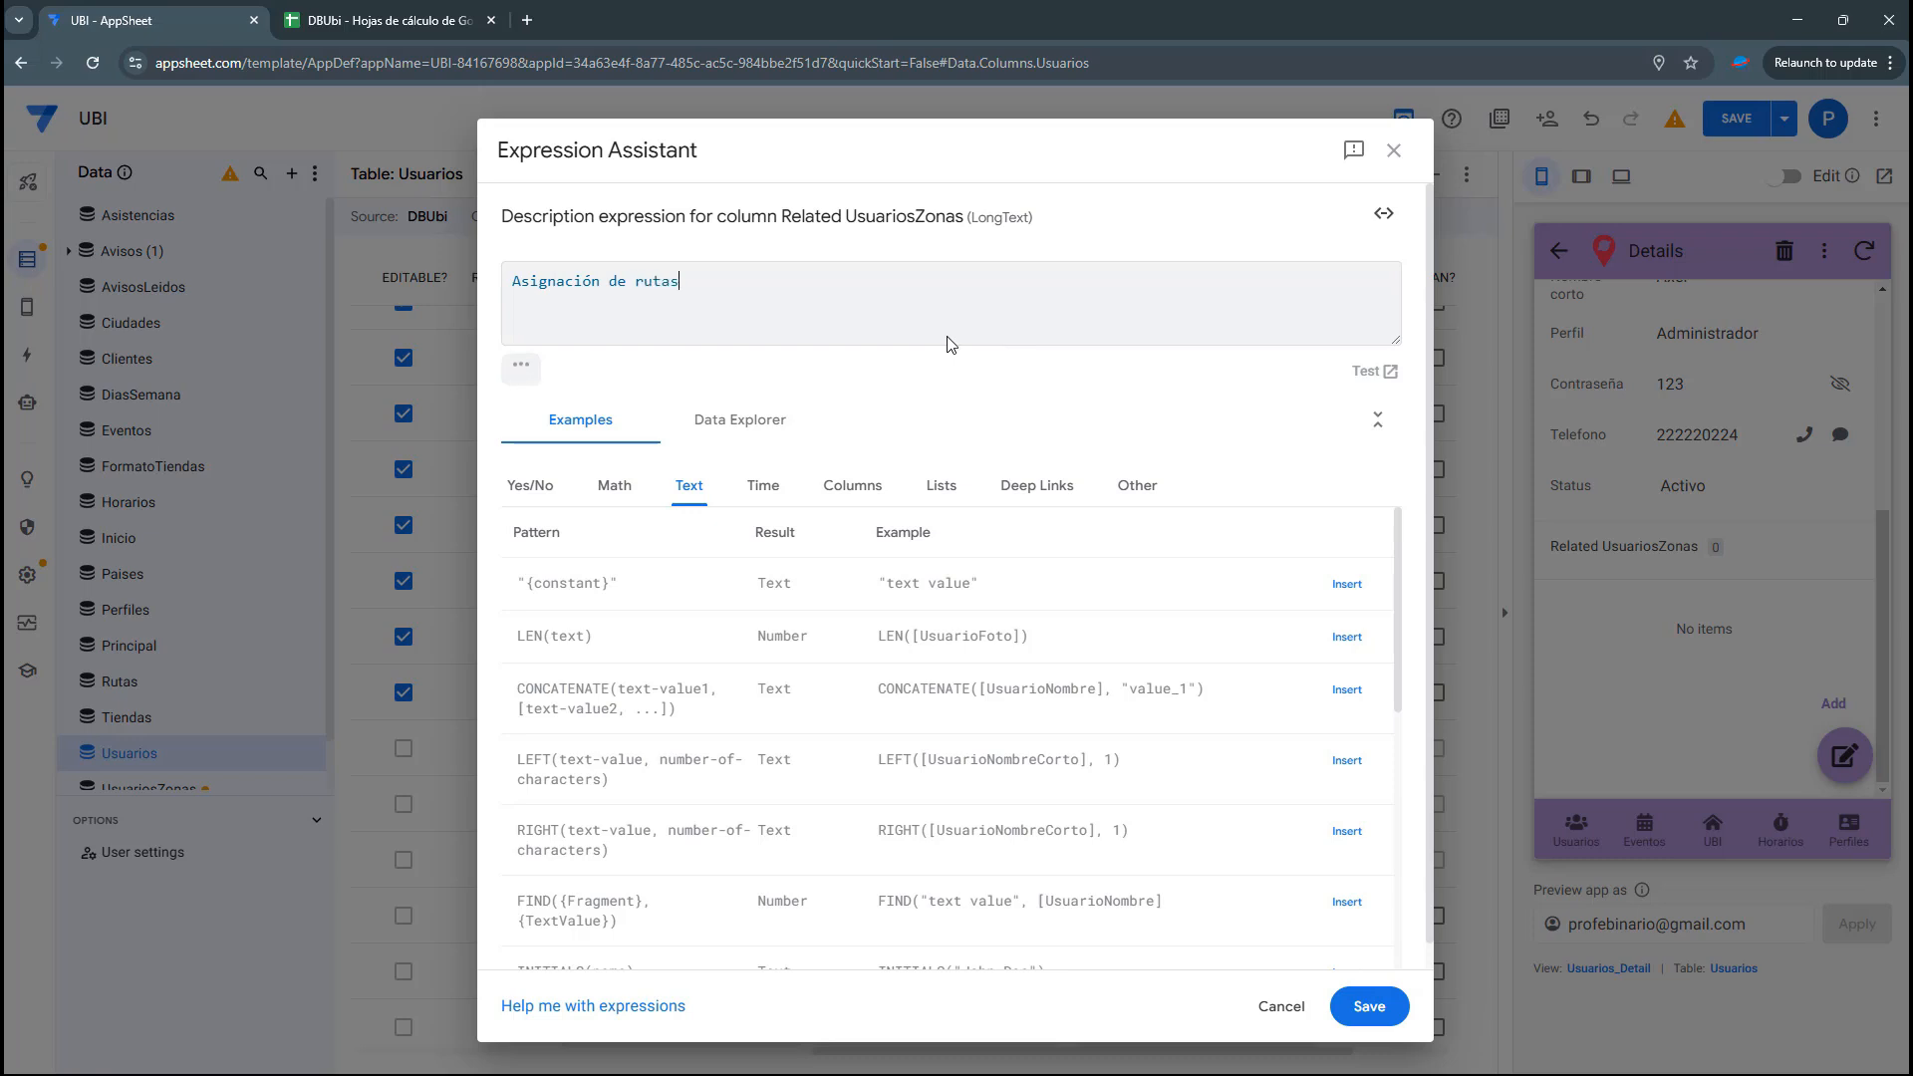
left_click(1363, 1007)
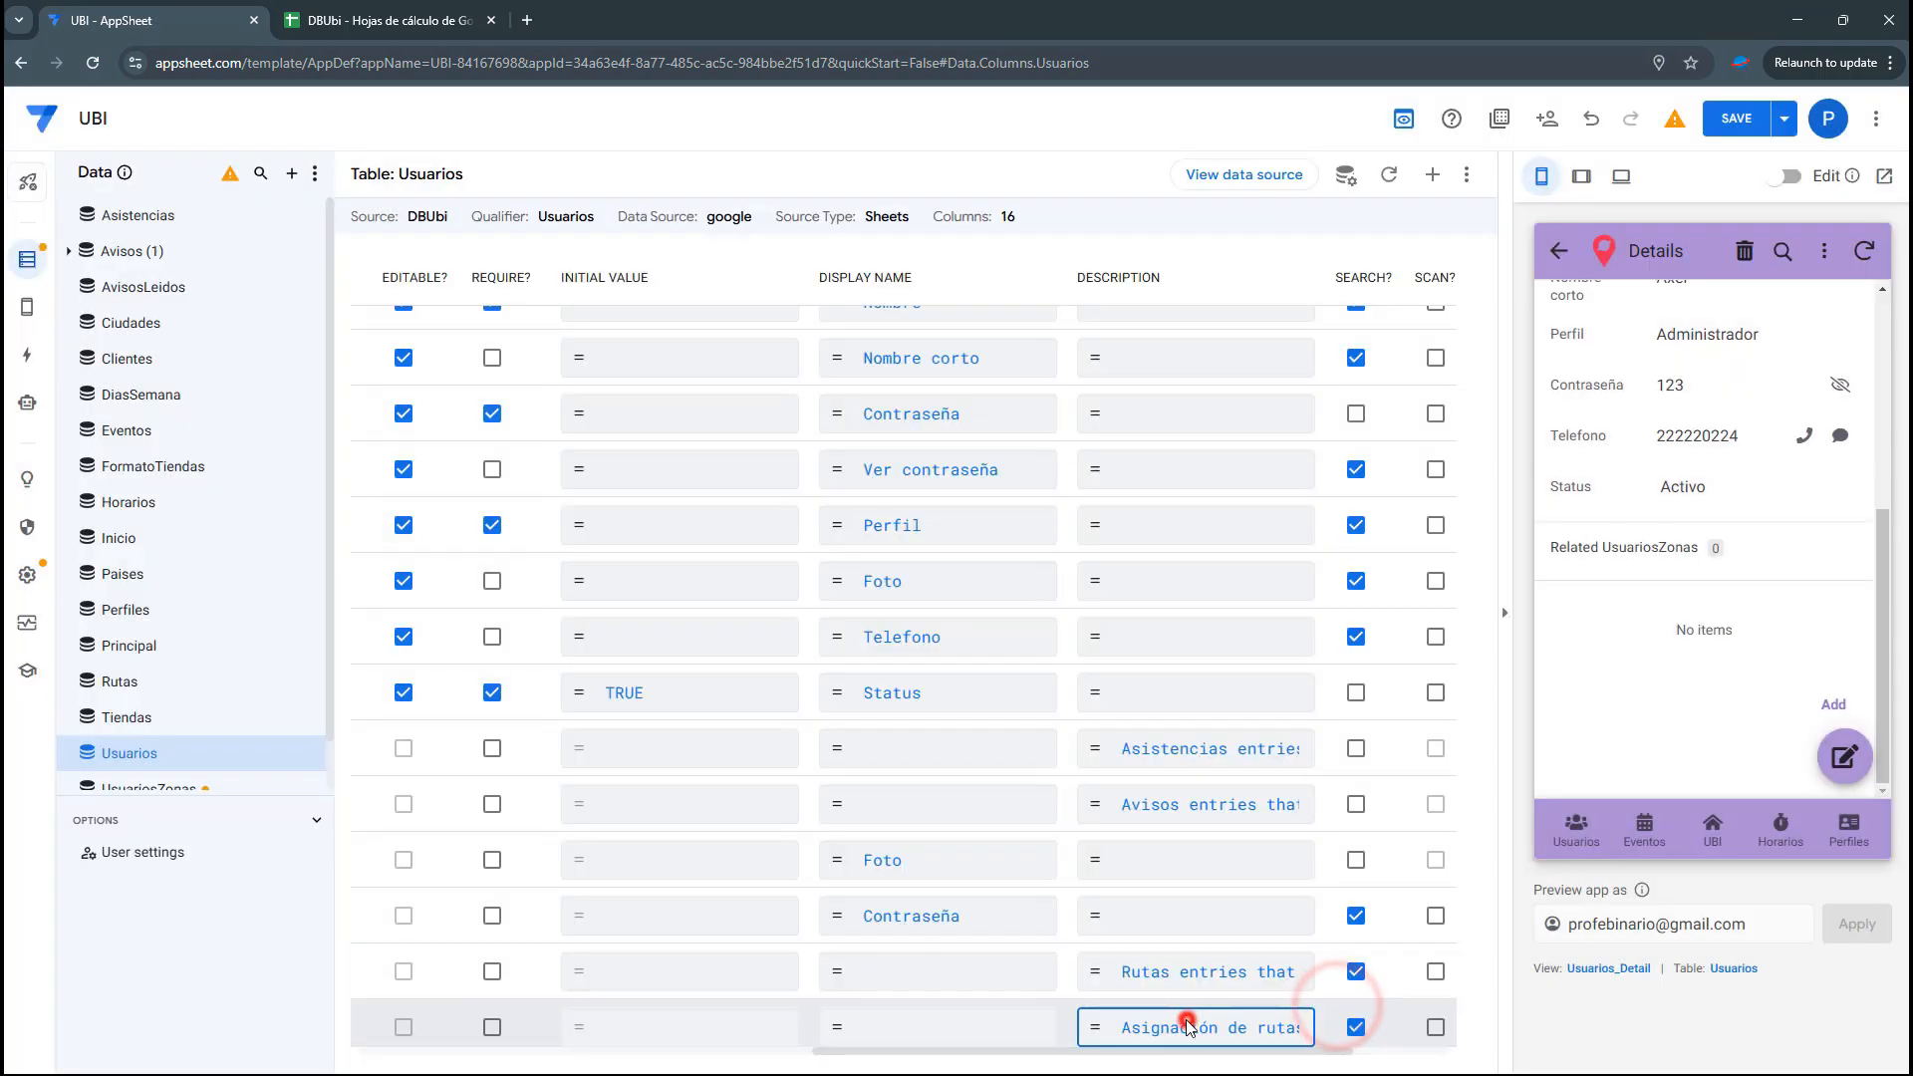
left_click(1186, 1028)
left_click(812, 259)
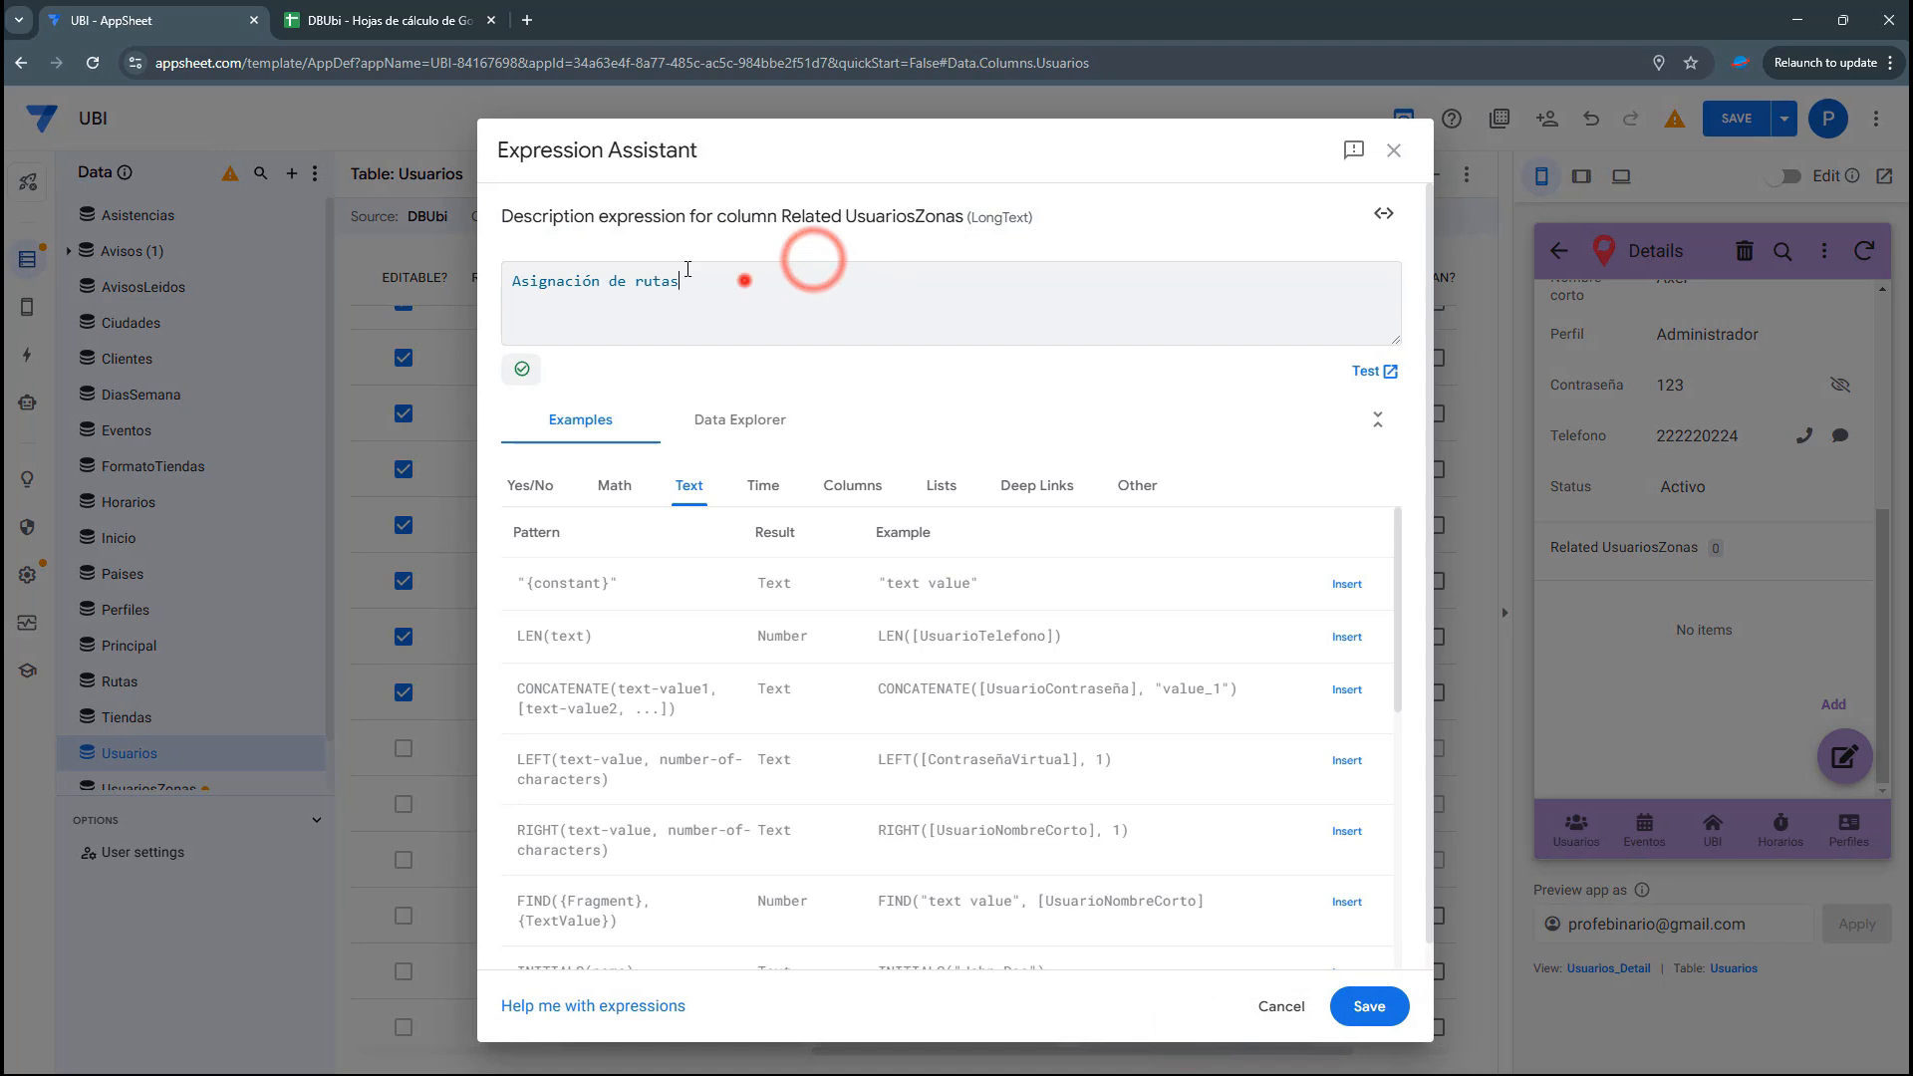
triple_click(735, 275)
key("ctrl+c")
left_click(1367, 1006)
left_click(987, 1027)
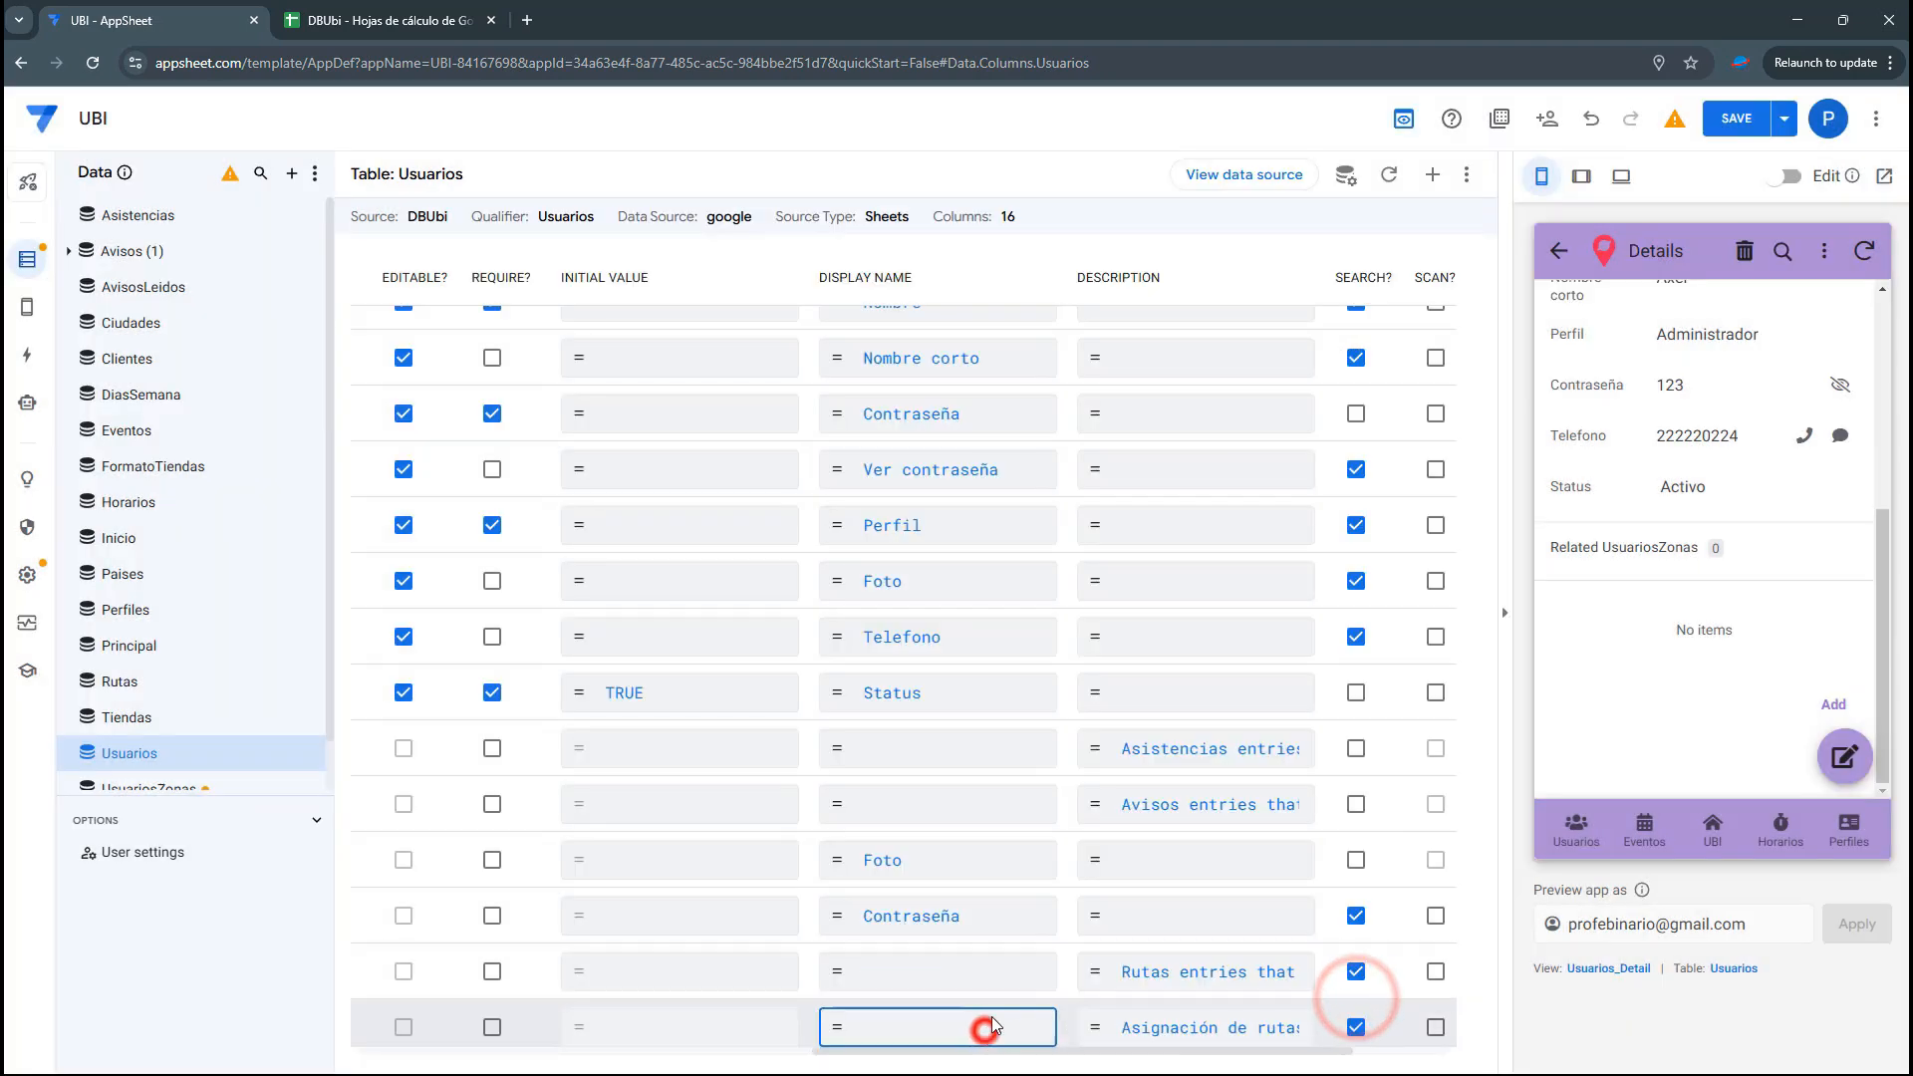
left_click(818, 299)
key("ctrl+v")
left_click(1366, 1005)
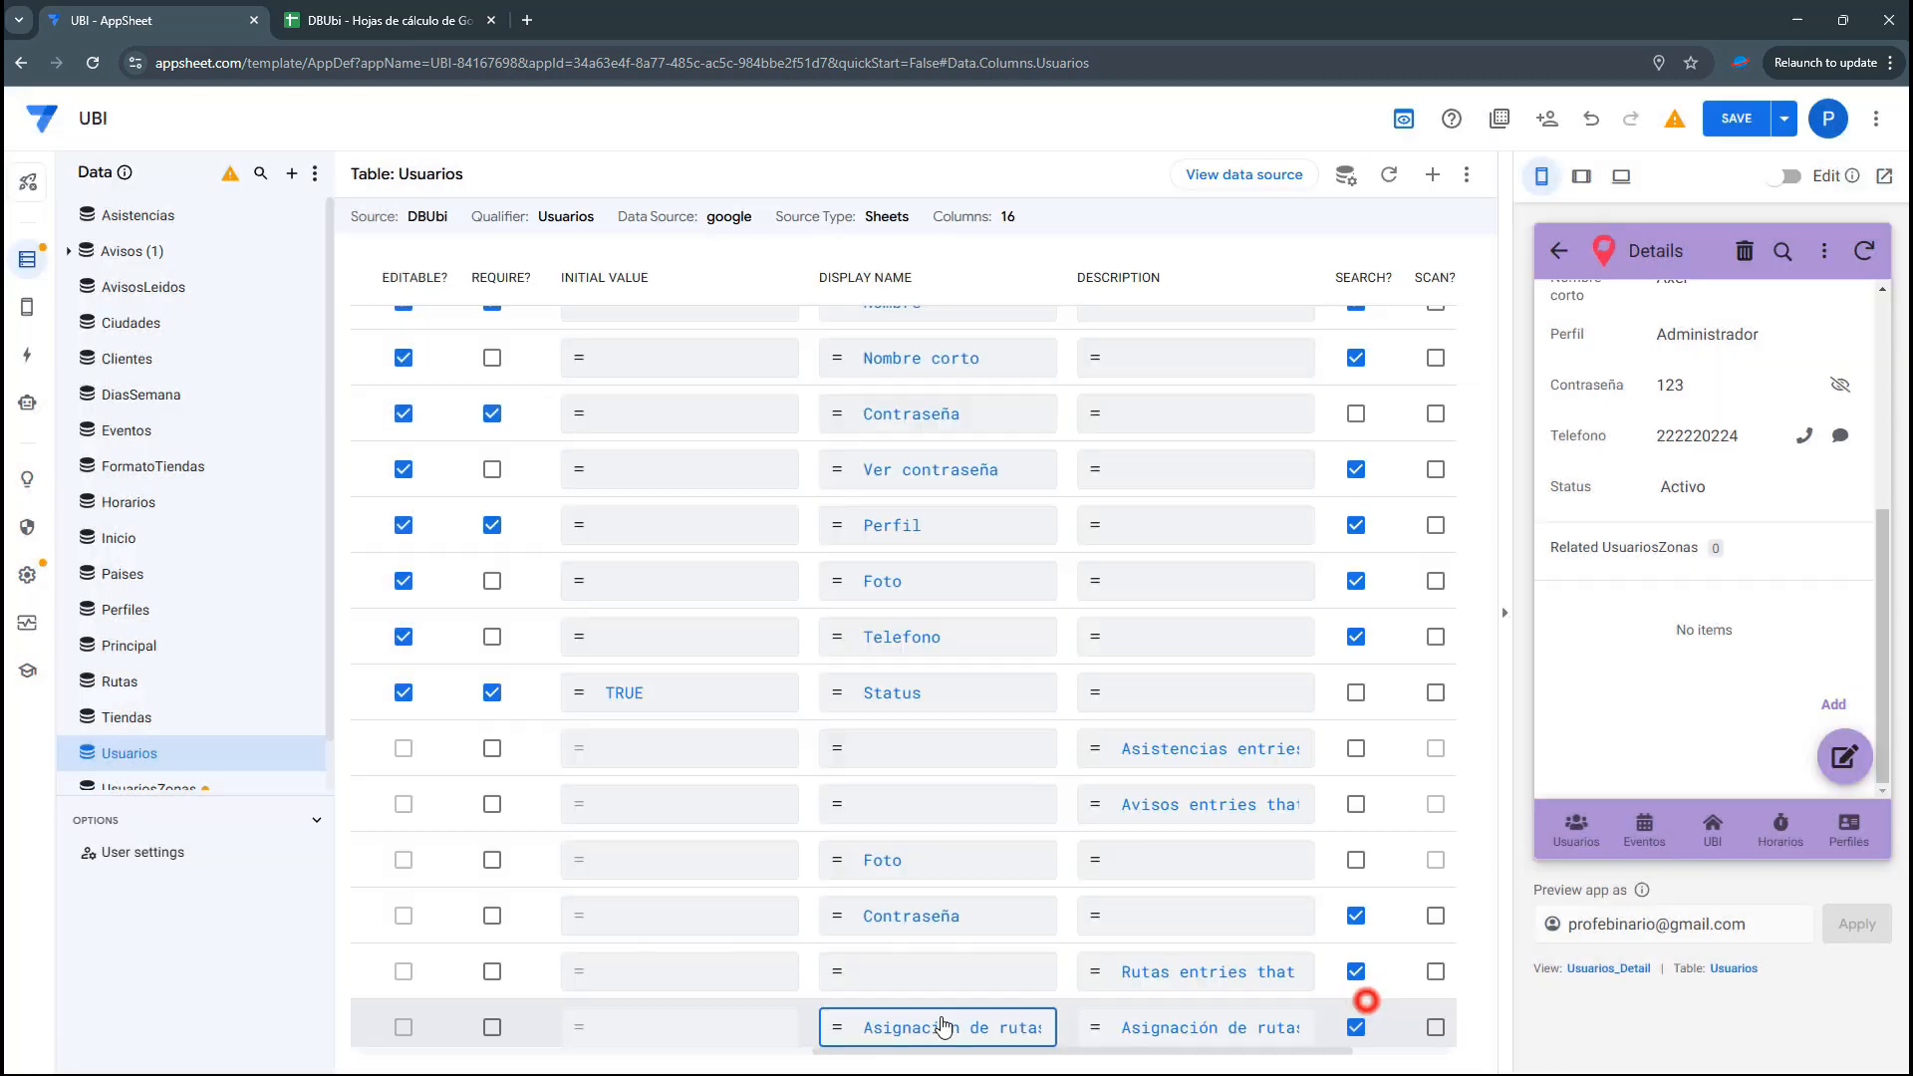
Hide the Related Rutas column and save the app
left_click_drag(837, 1053, 604, 1056)
left_click(793, 972)
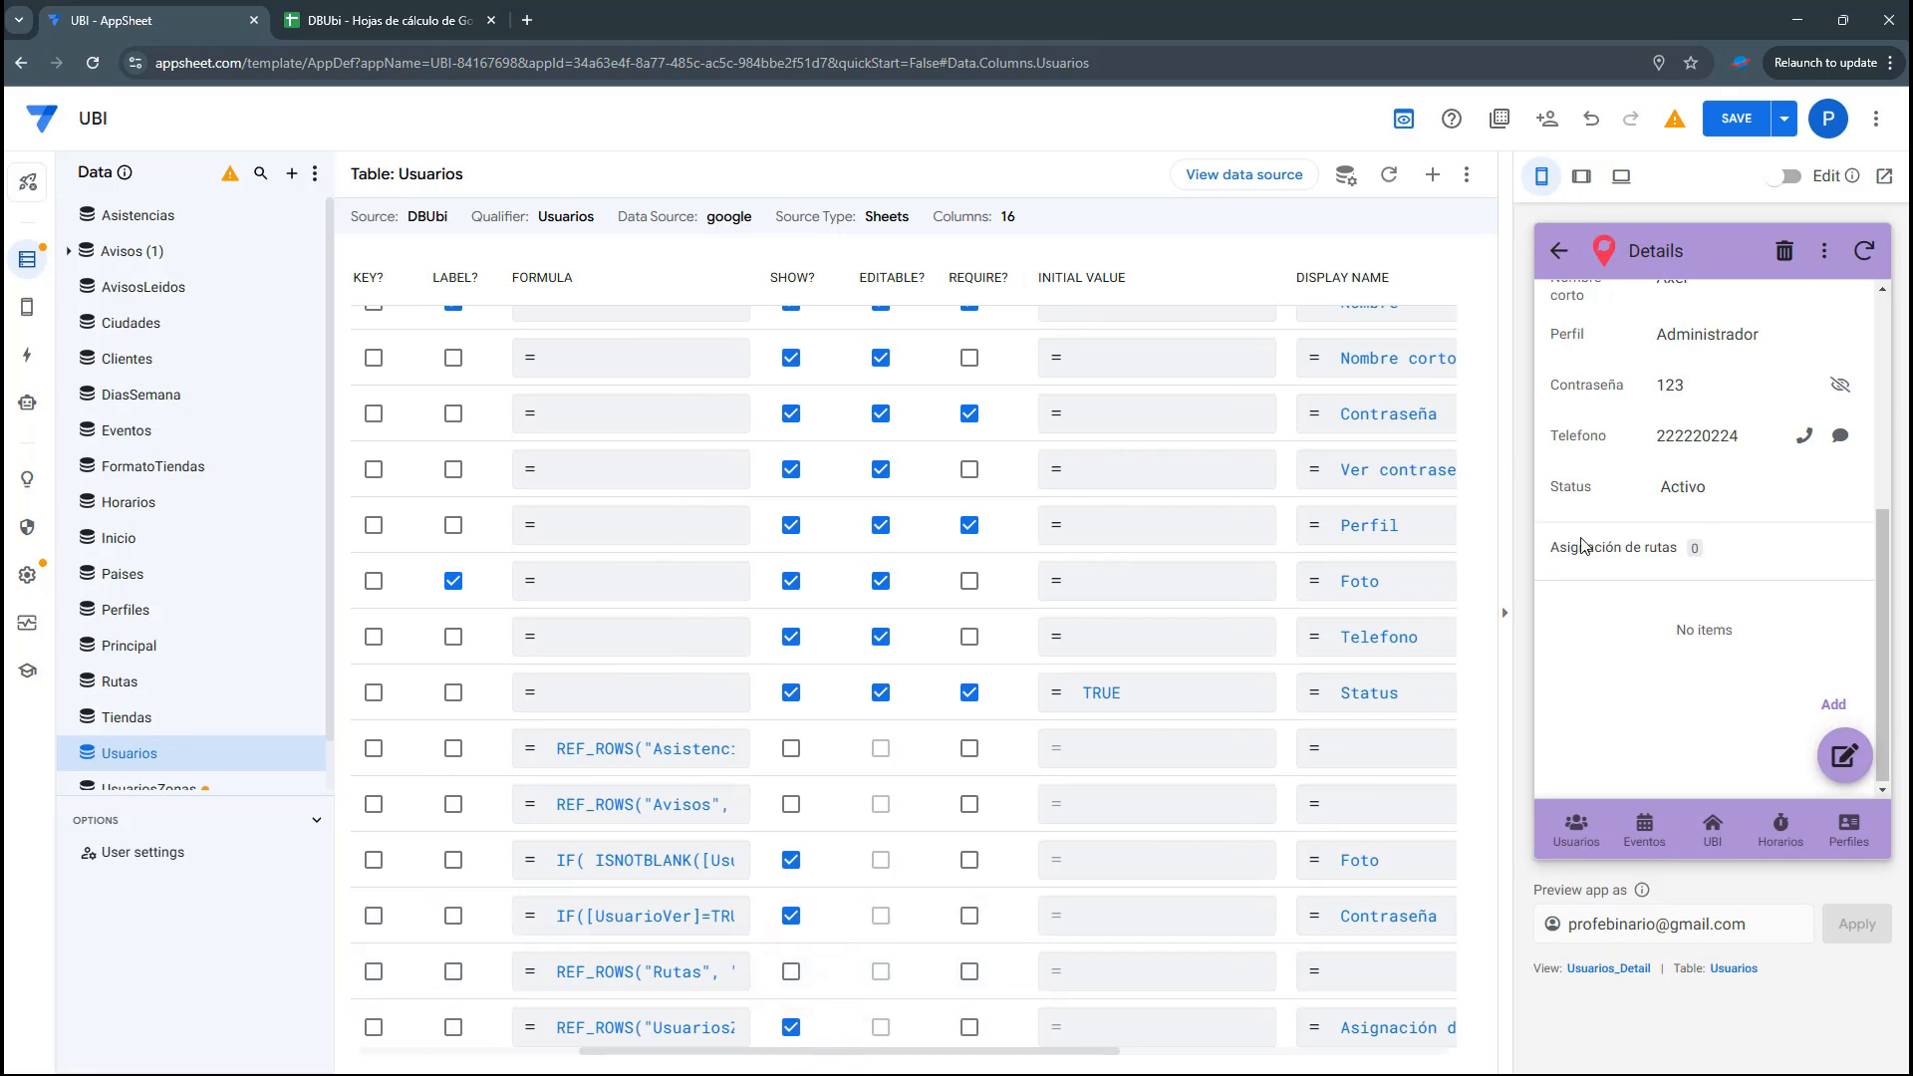
left_click(1734, 140)
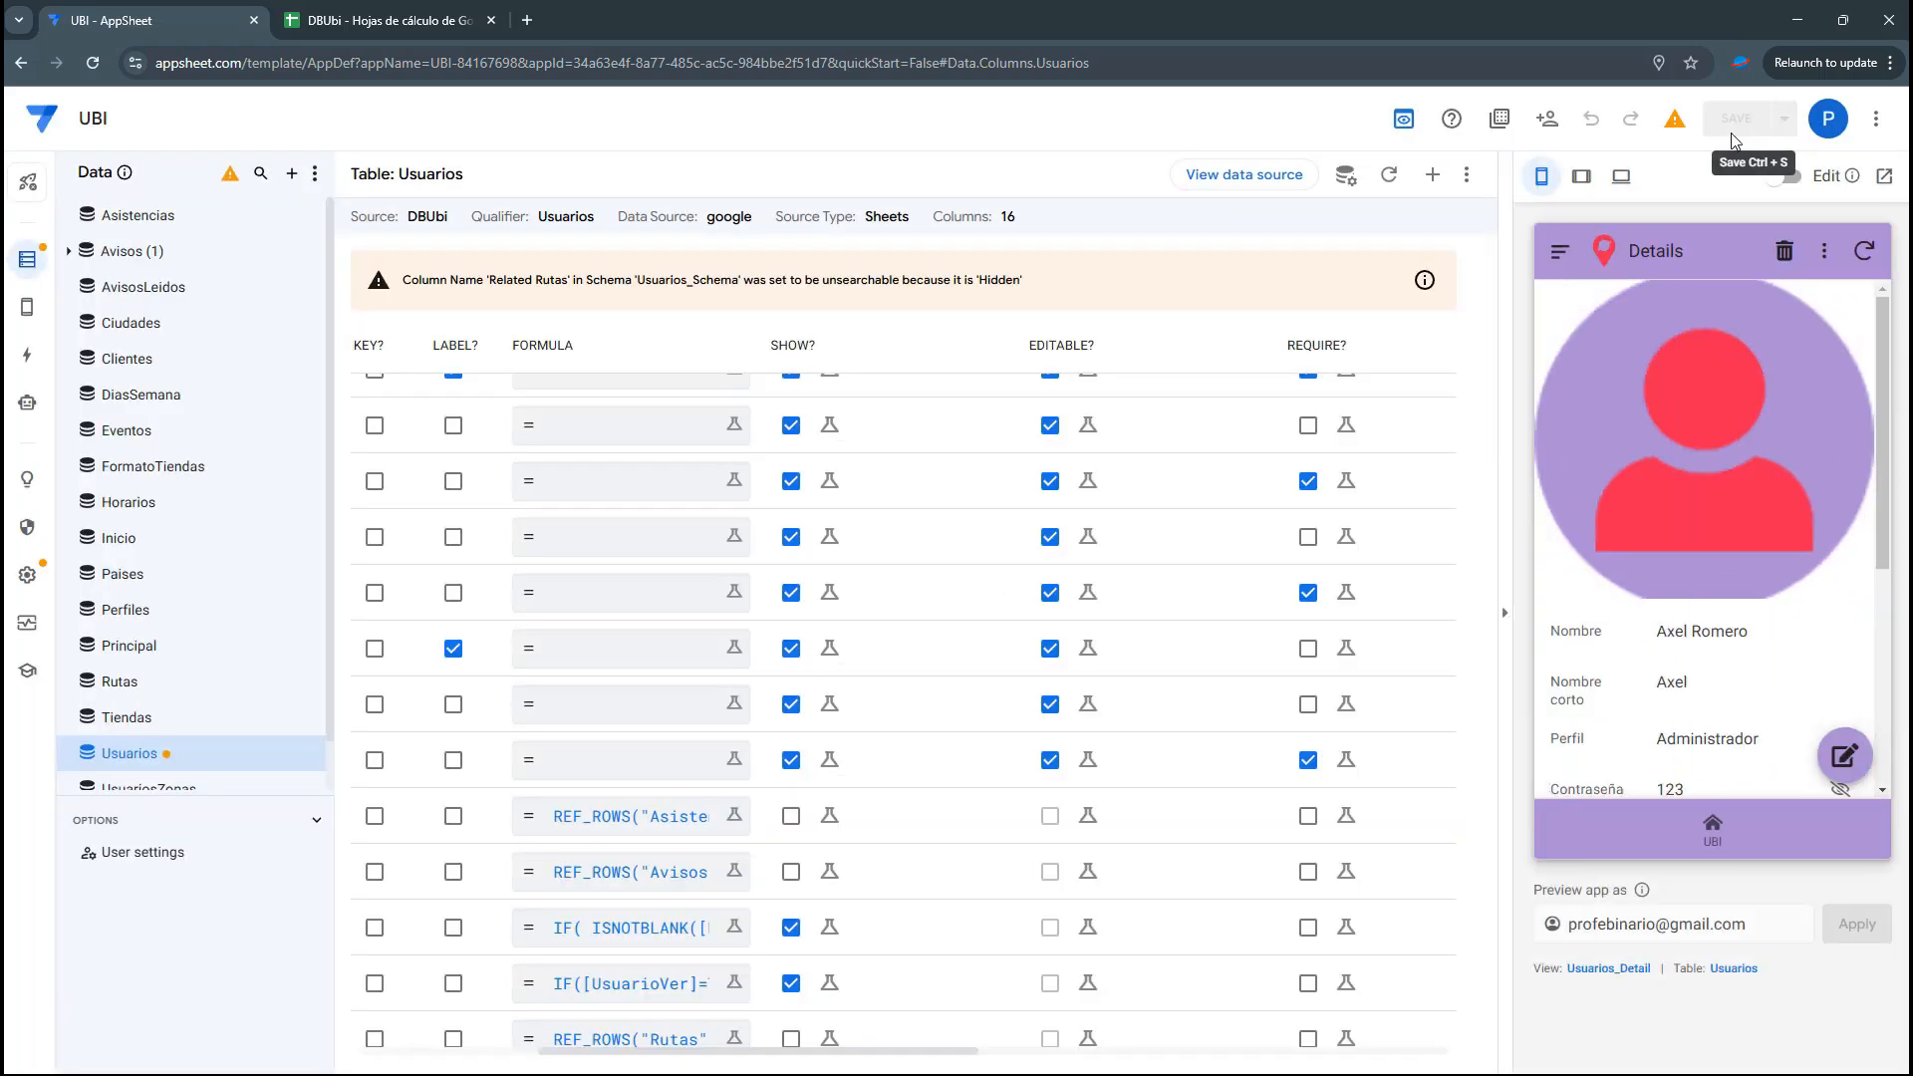
Sign out of the app preview and sign back in with the same username
left_click(1557, 247)
left_click(1614, 586)
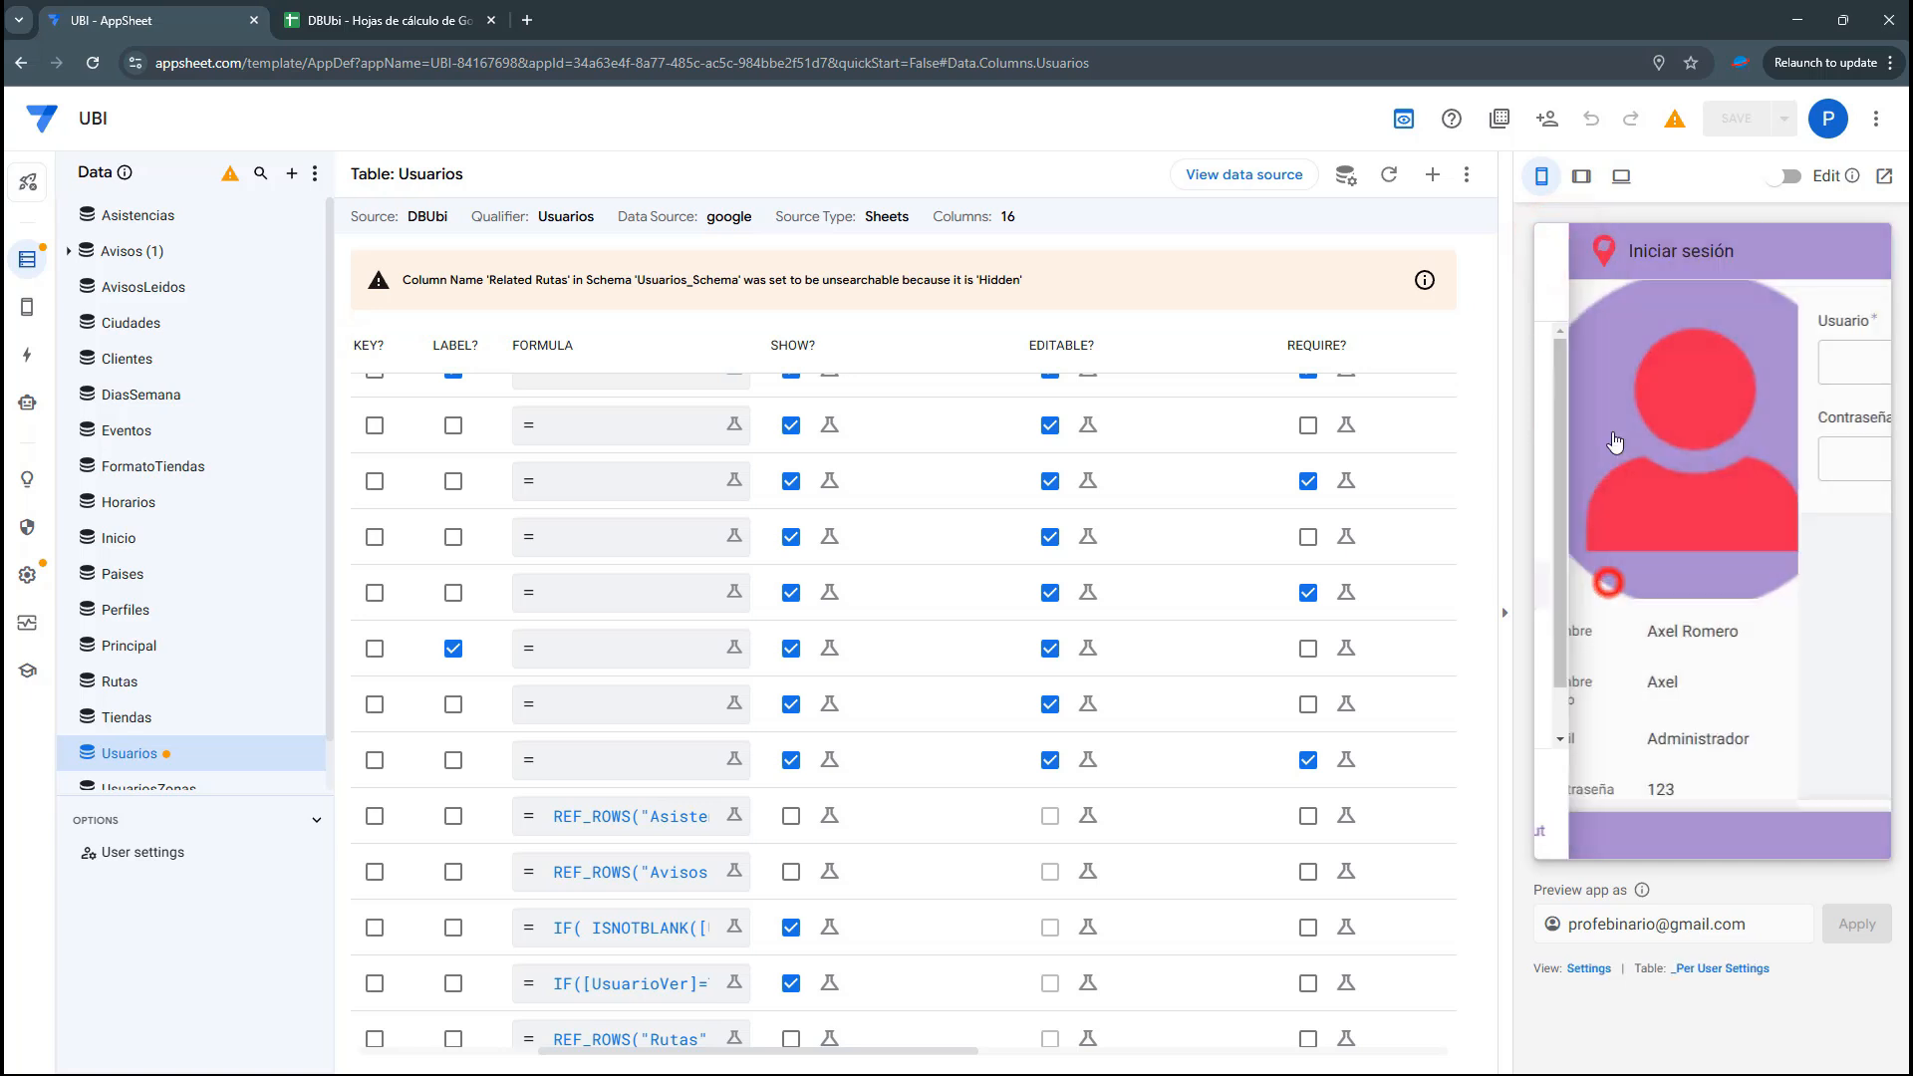
type("aromero")
key("Tab")
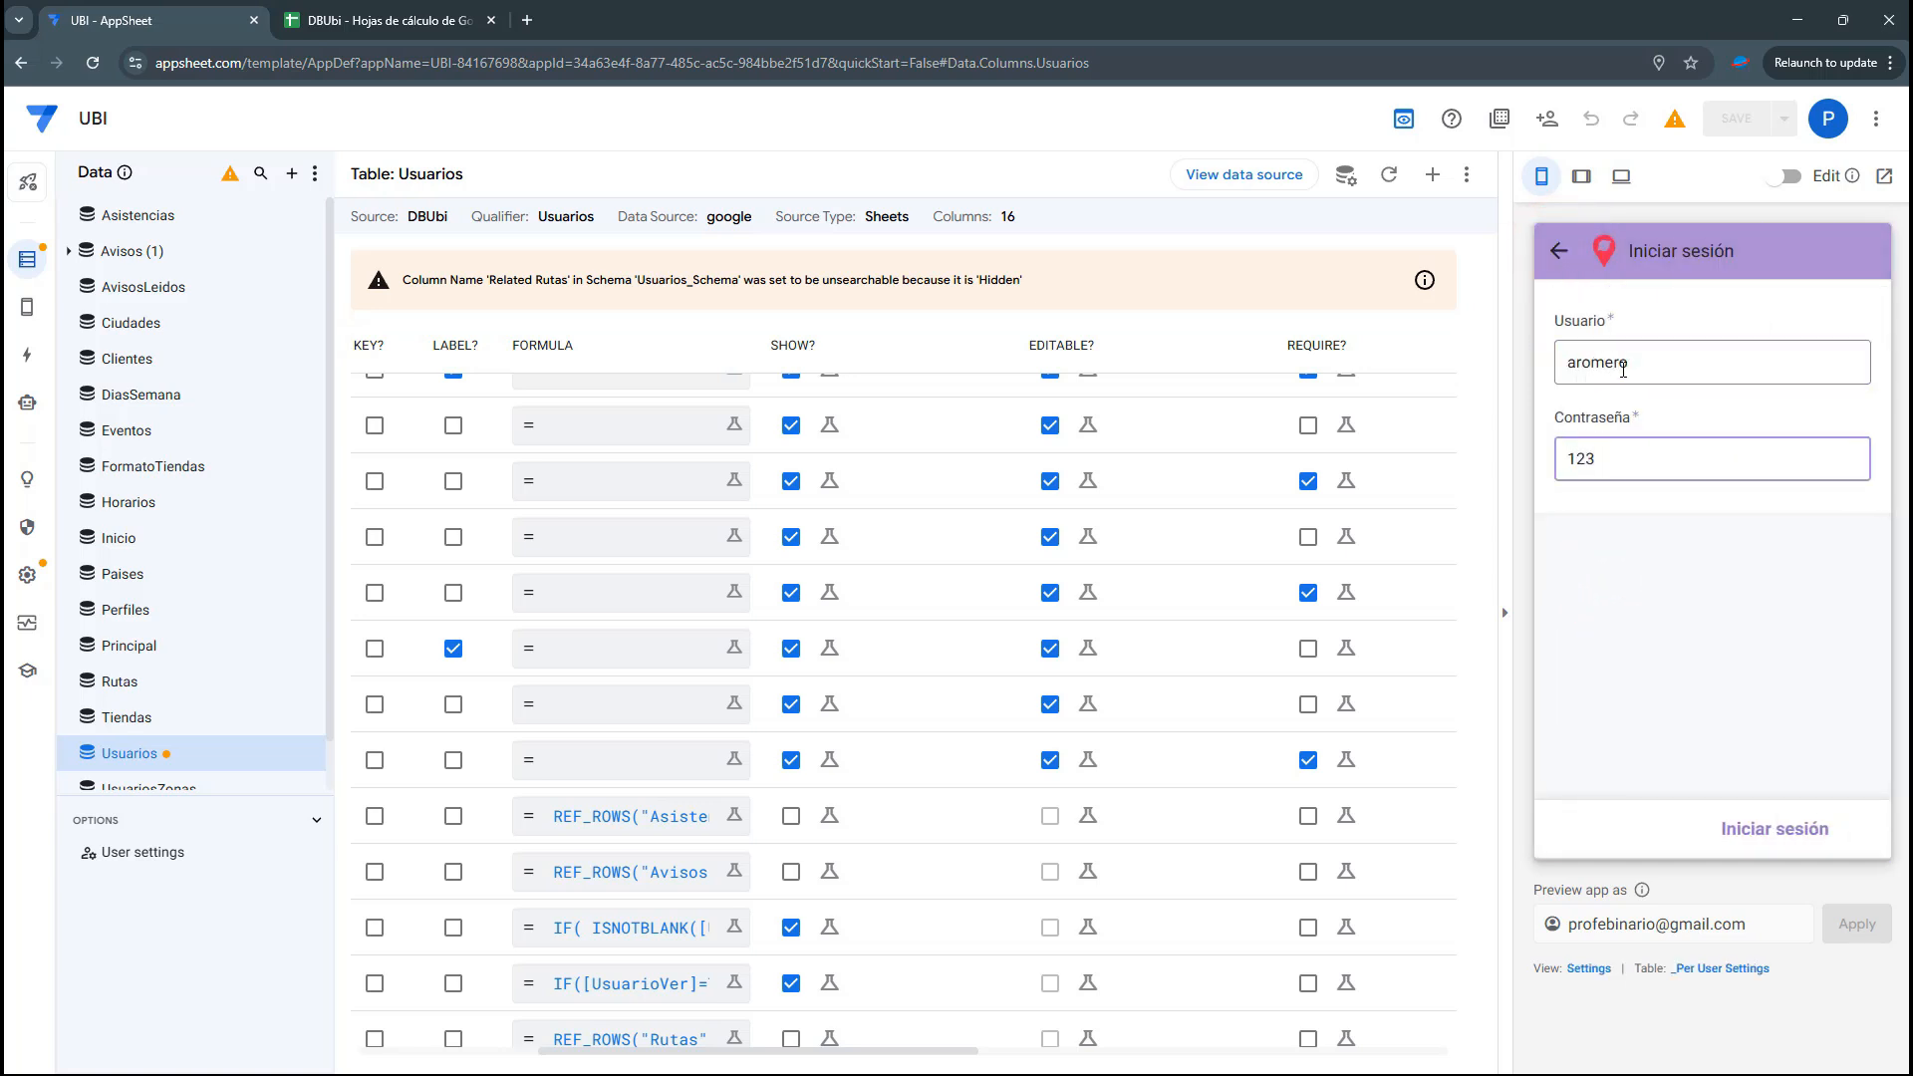
left_click(1774, 828)
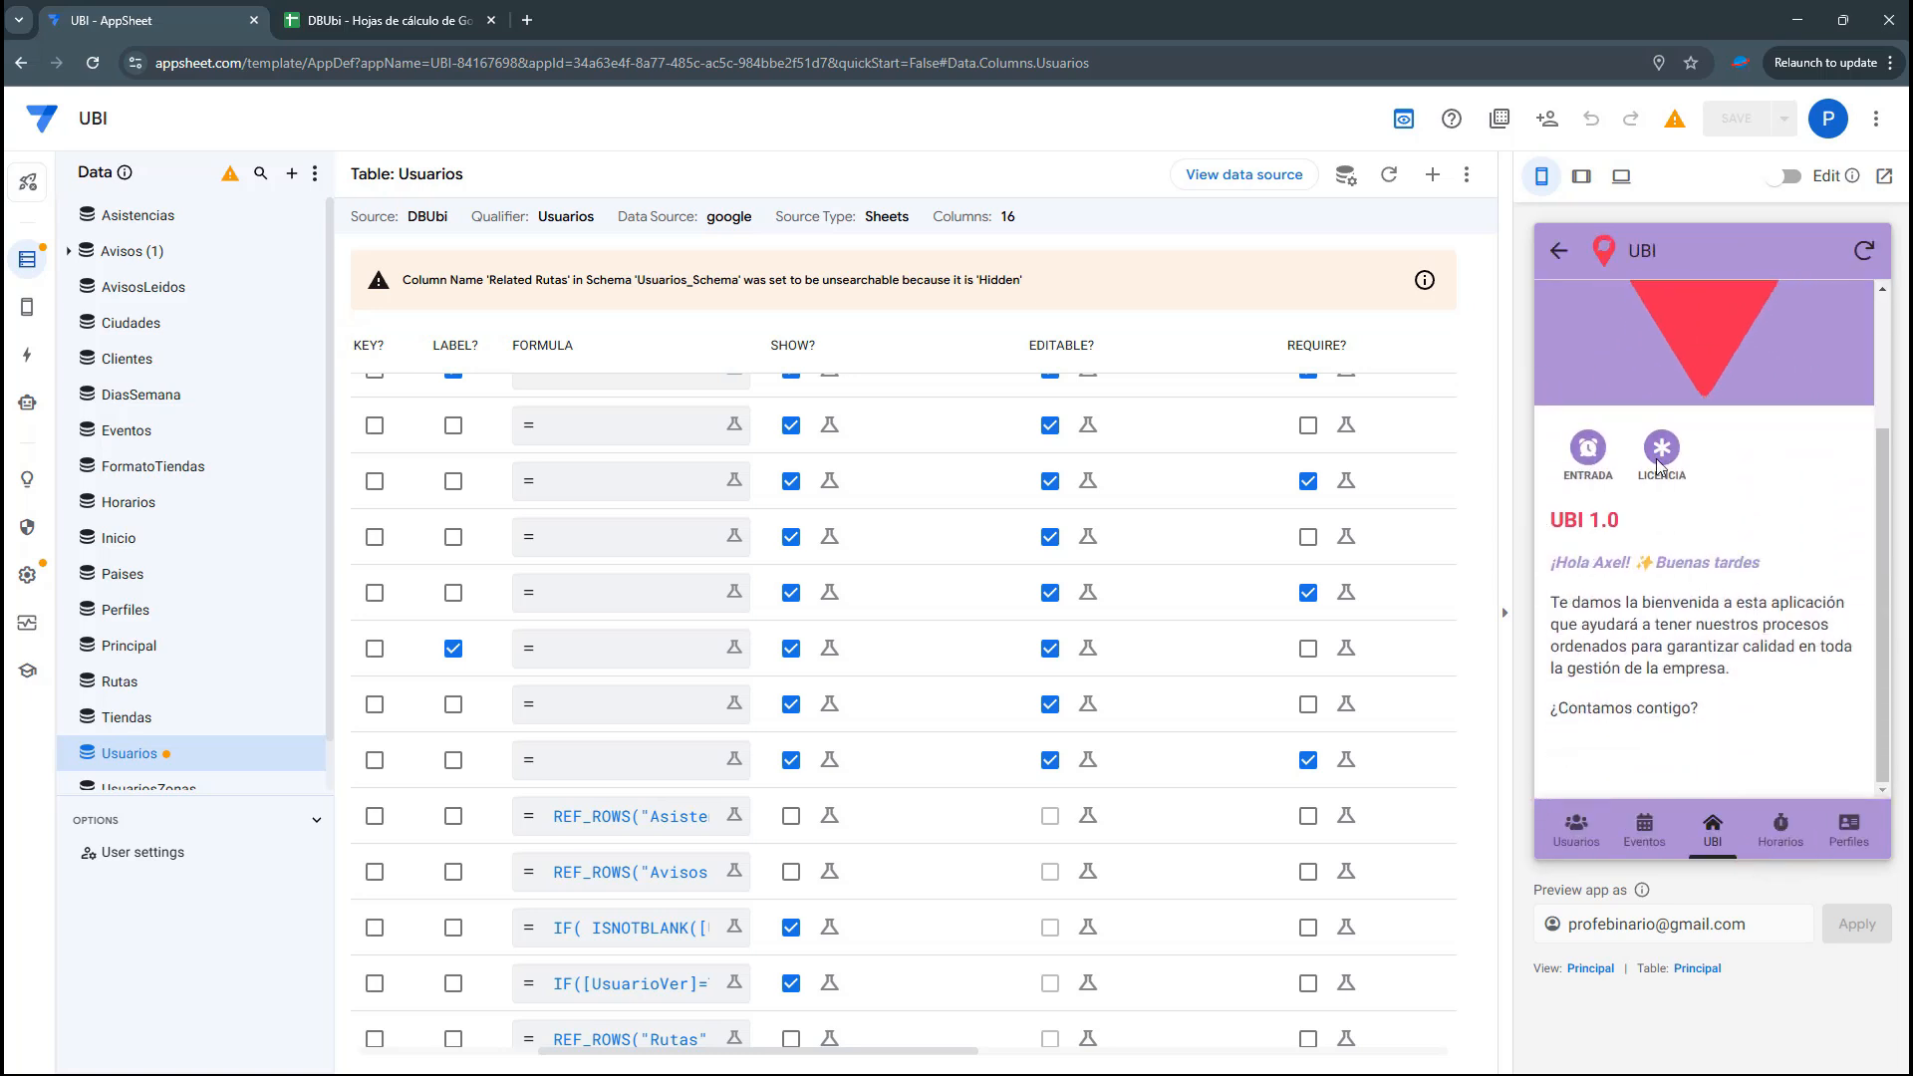
Open a colaborador from Usuarios and start a new route assignment for them
left_click(1577, 829)
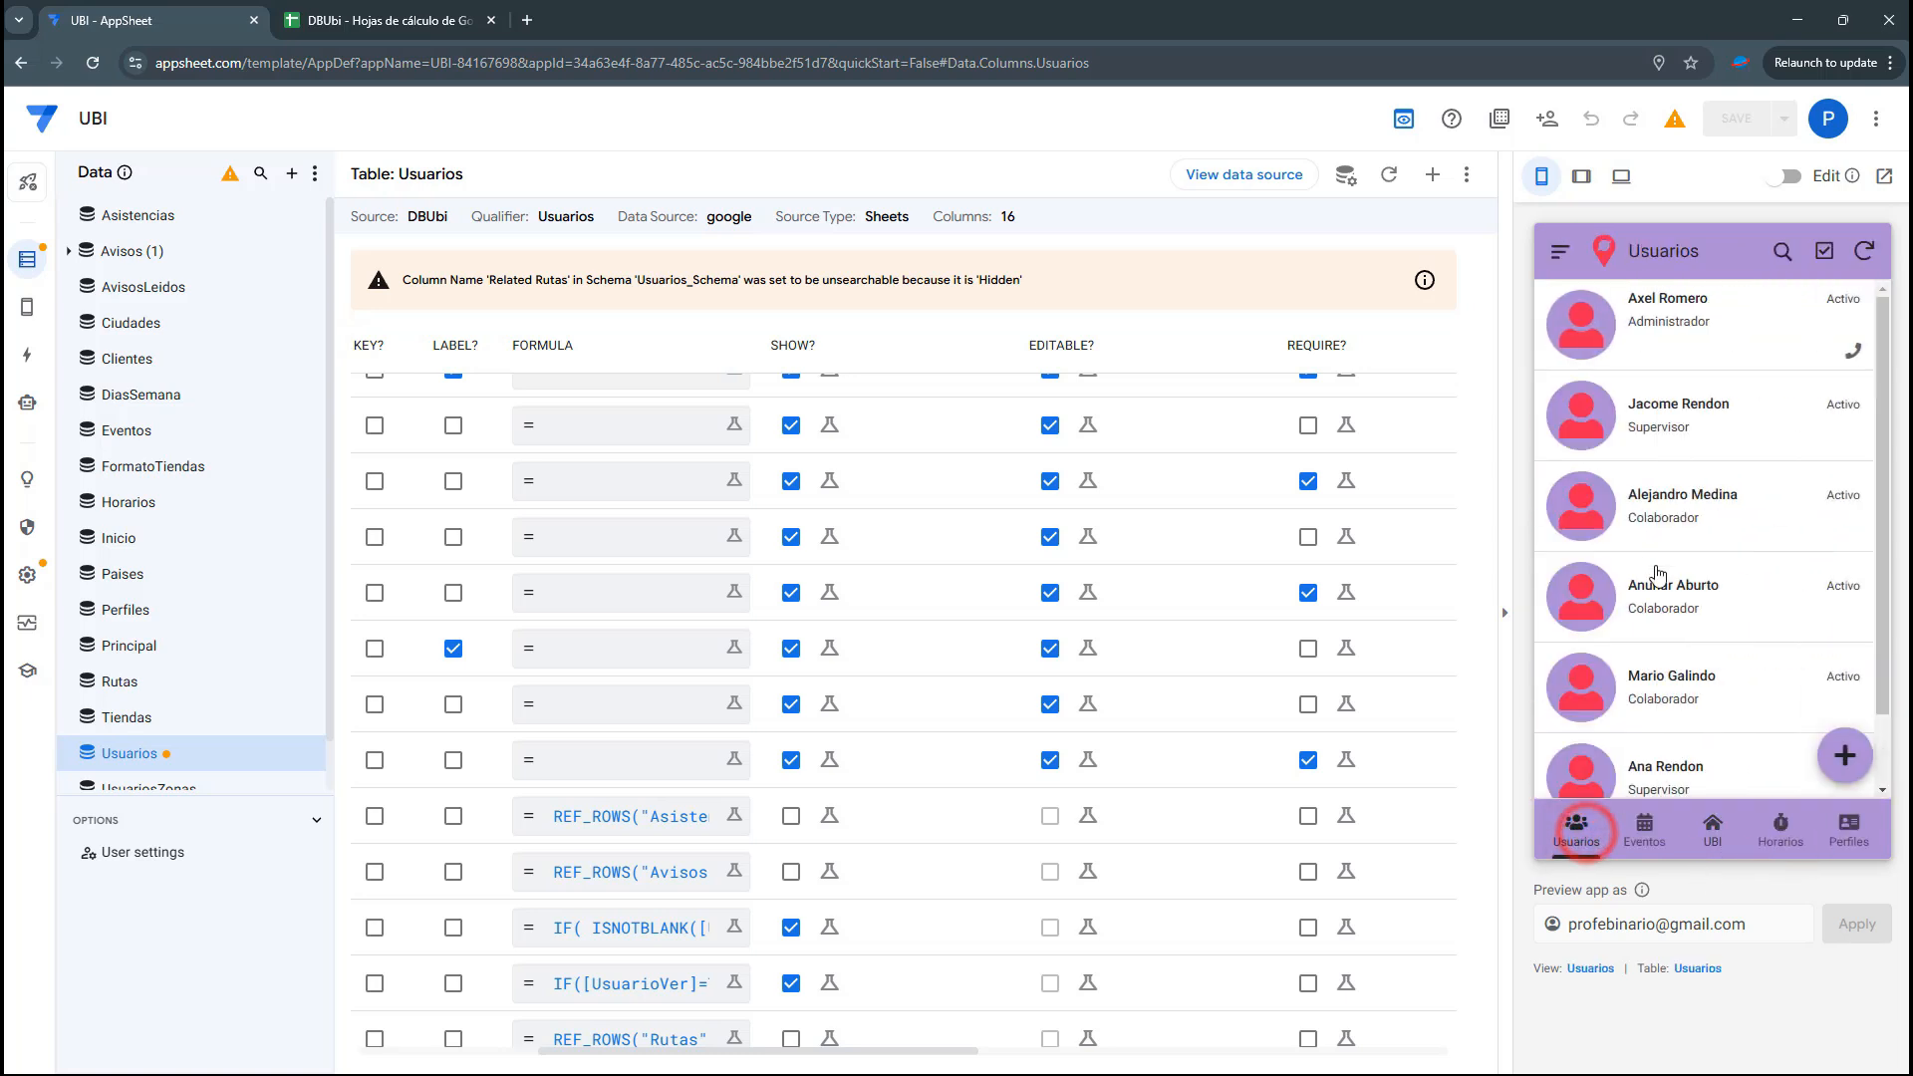
left_click(1663, 501)
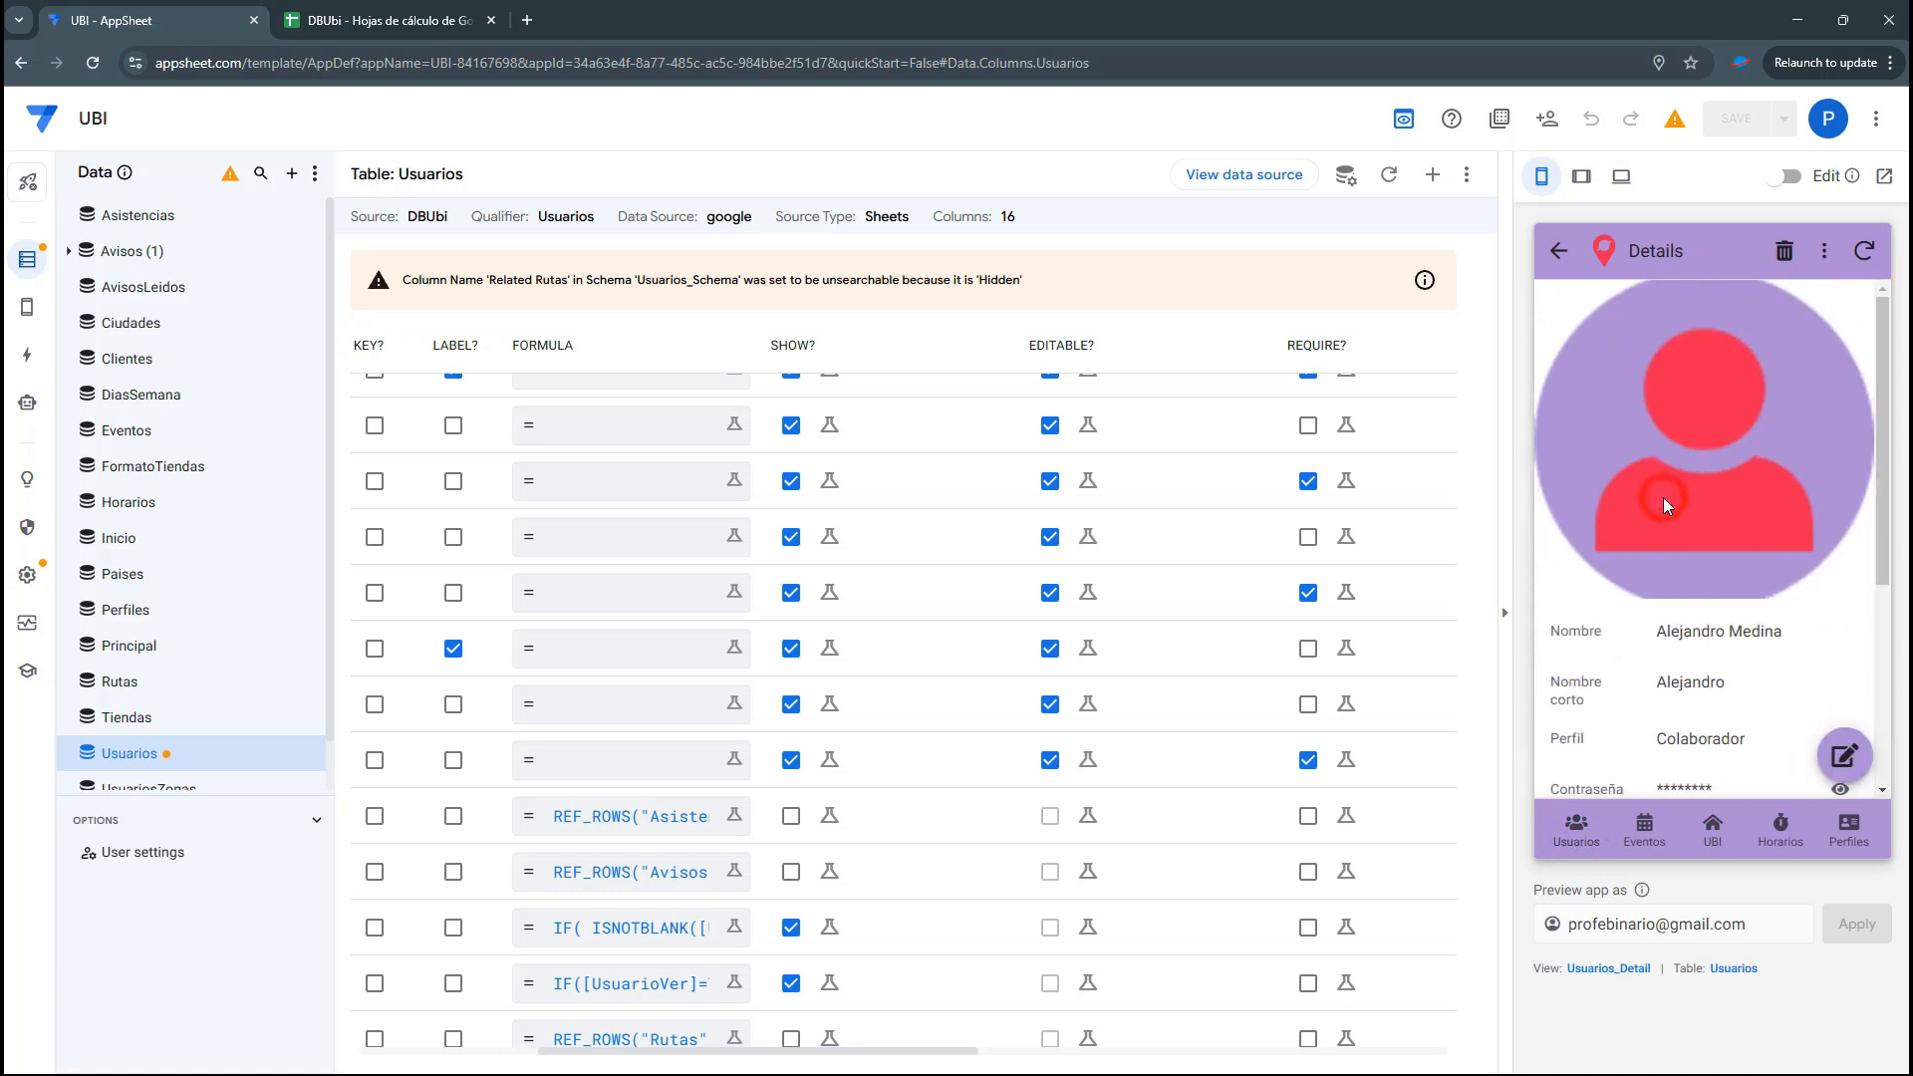
scroll(1678, 488, "down", 5)
left_click(1840, 709)
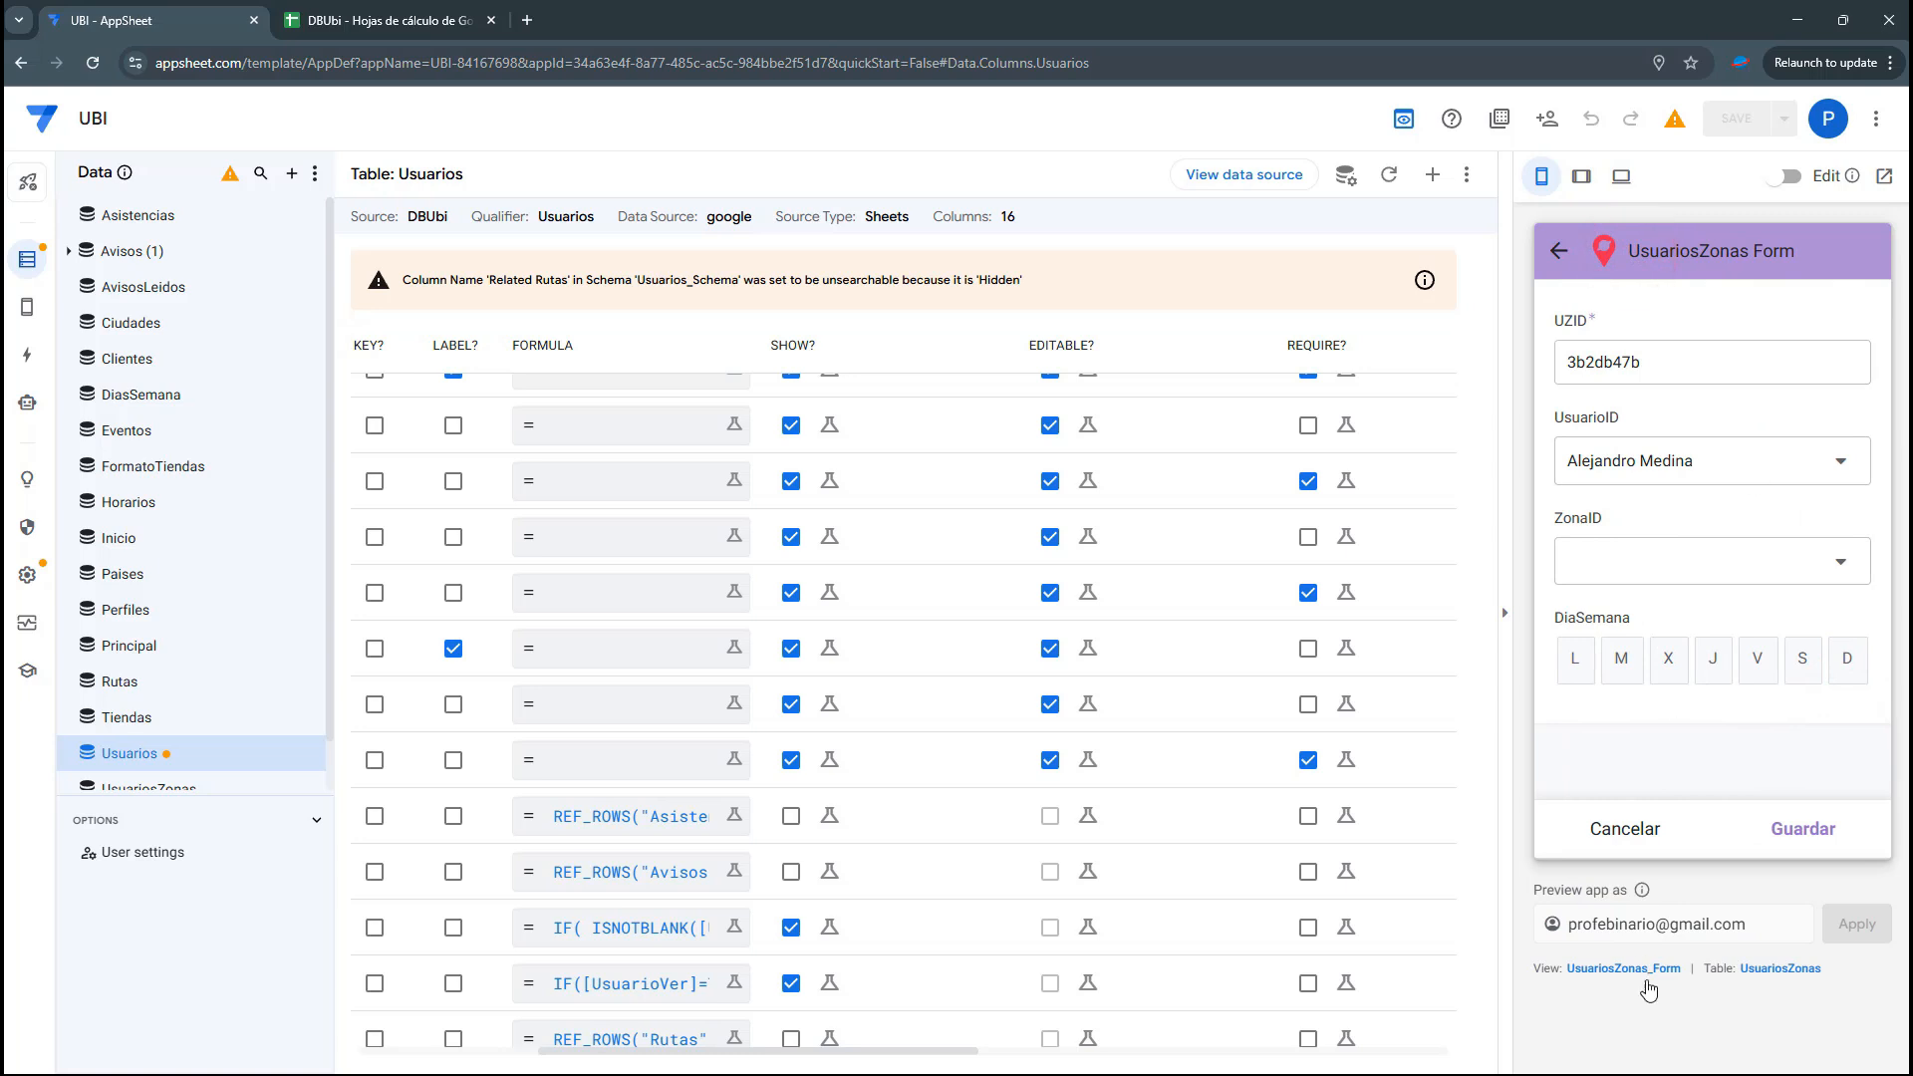
Give the UZID column the display name ID and UsuarioID the display name Usuario
left_click(1784, 968)
left_click(1330, 390)
type("ID")
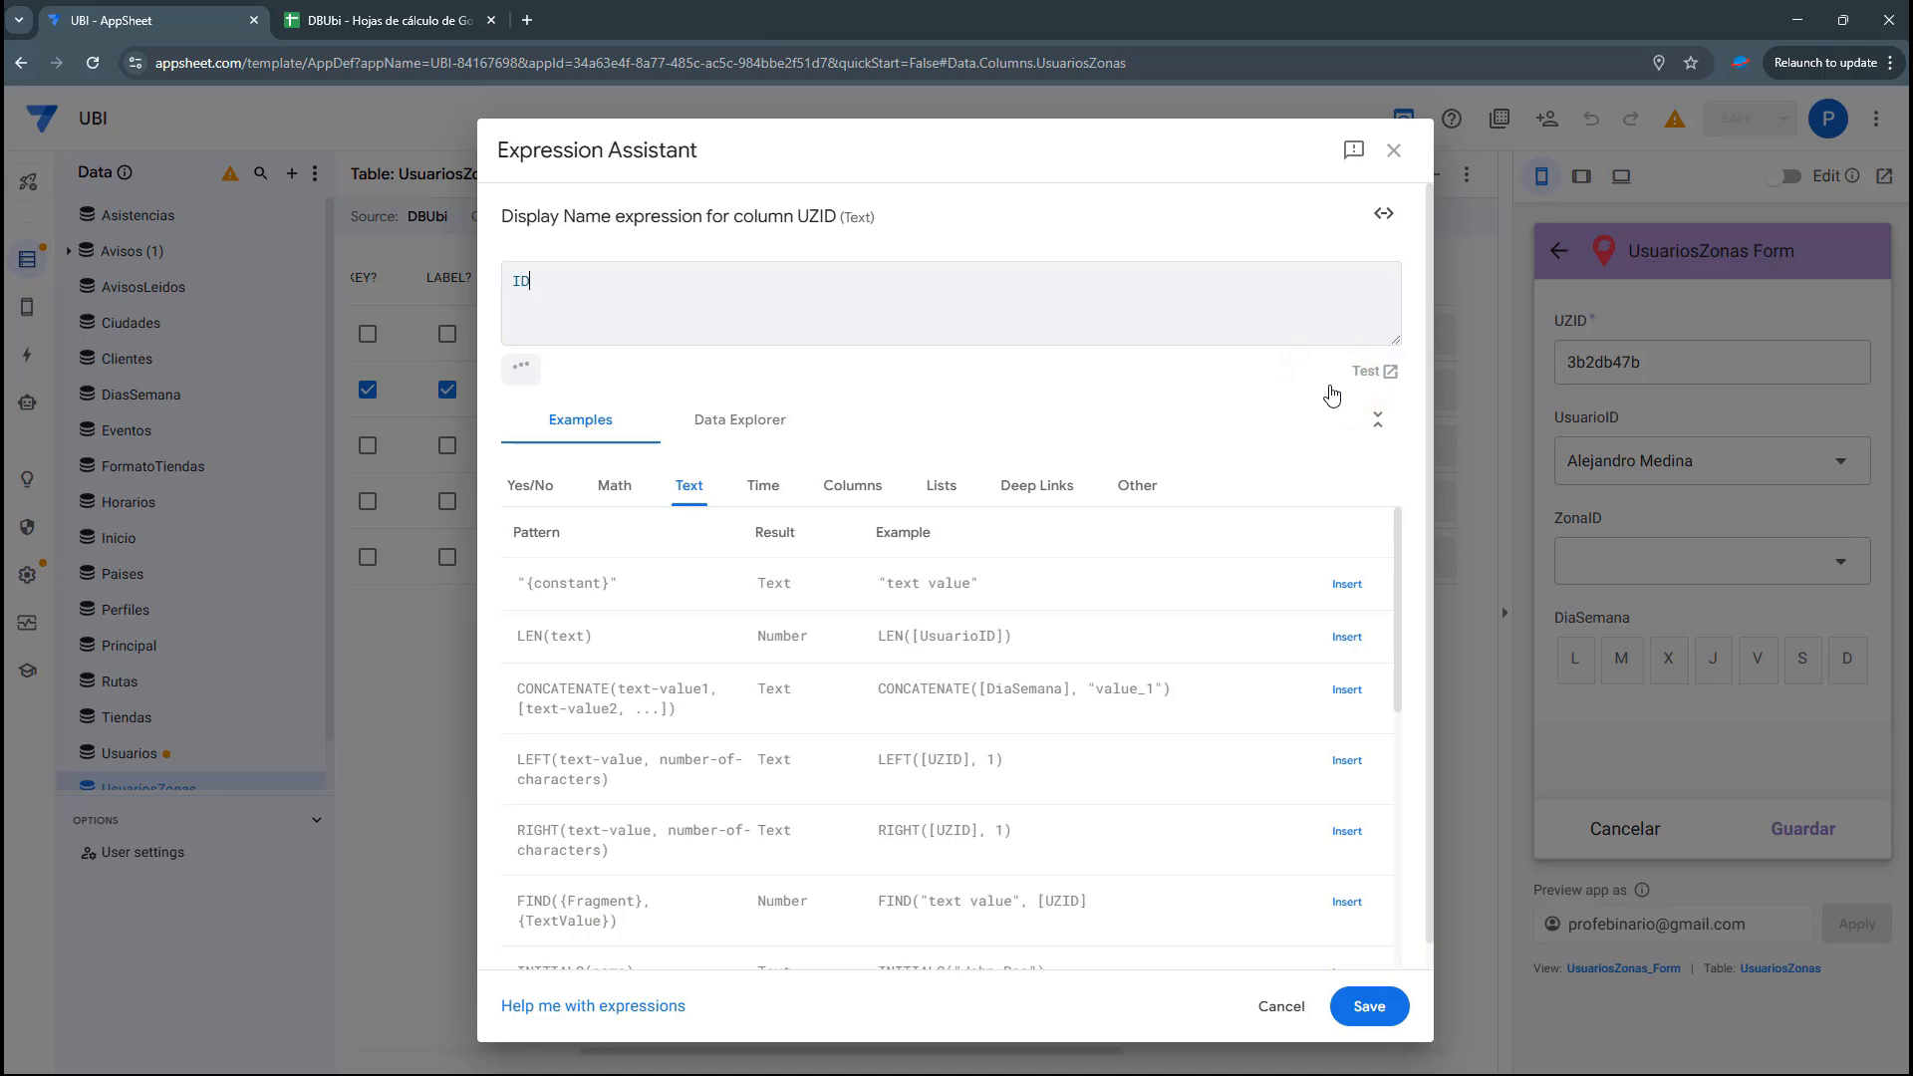
left_click(1369, 1007)
left_click(1314, 447)
type("Usuario")
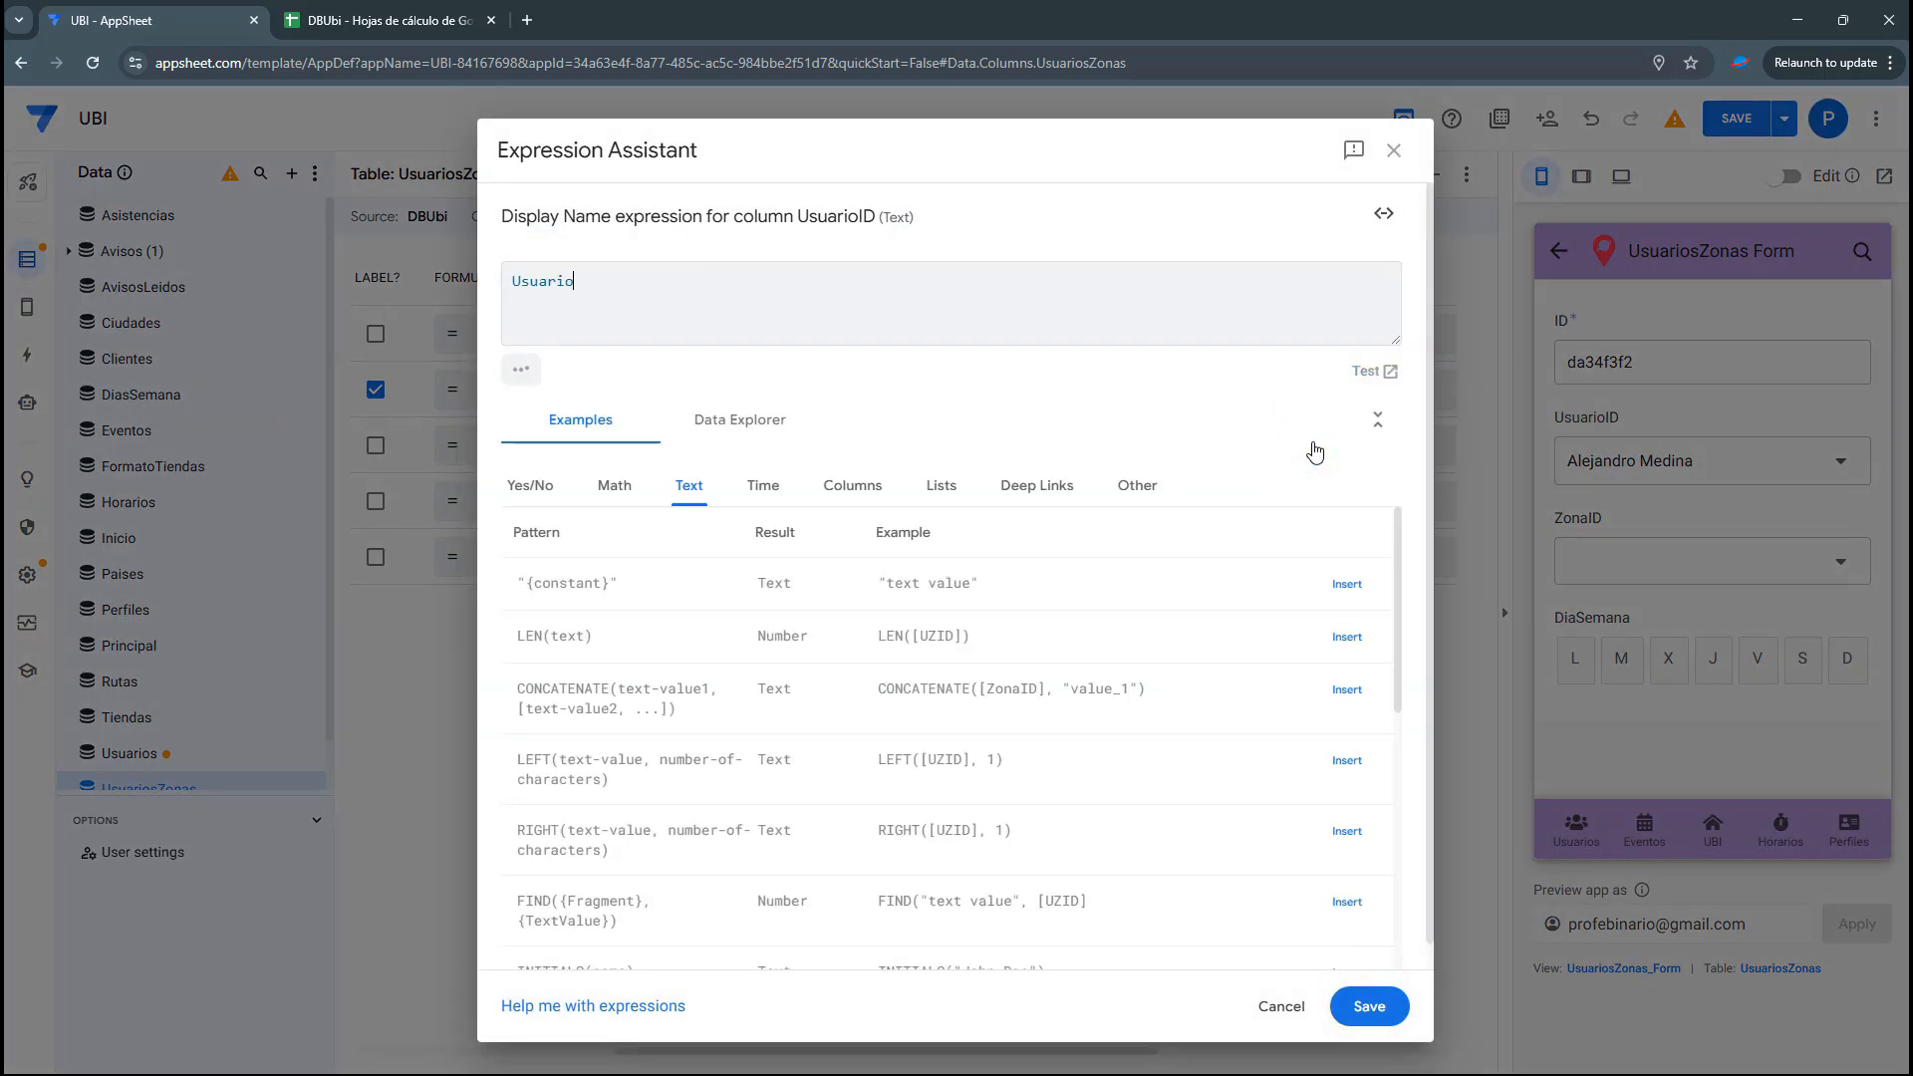
left_click(1369, 1007)
Display ZonaID as Zona and DiaSemana as Días a visitar, then save the app
left_click(1288, 506)
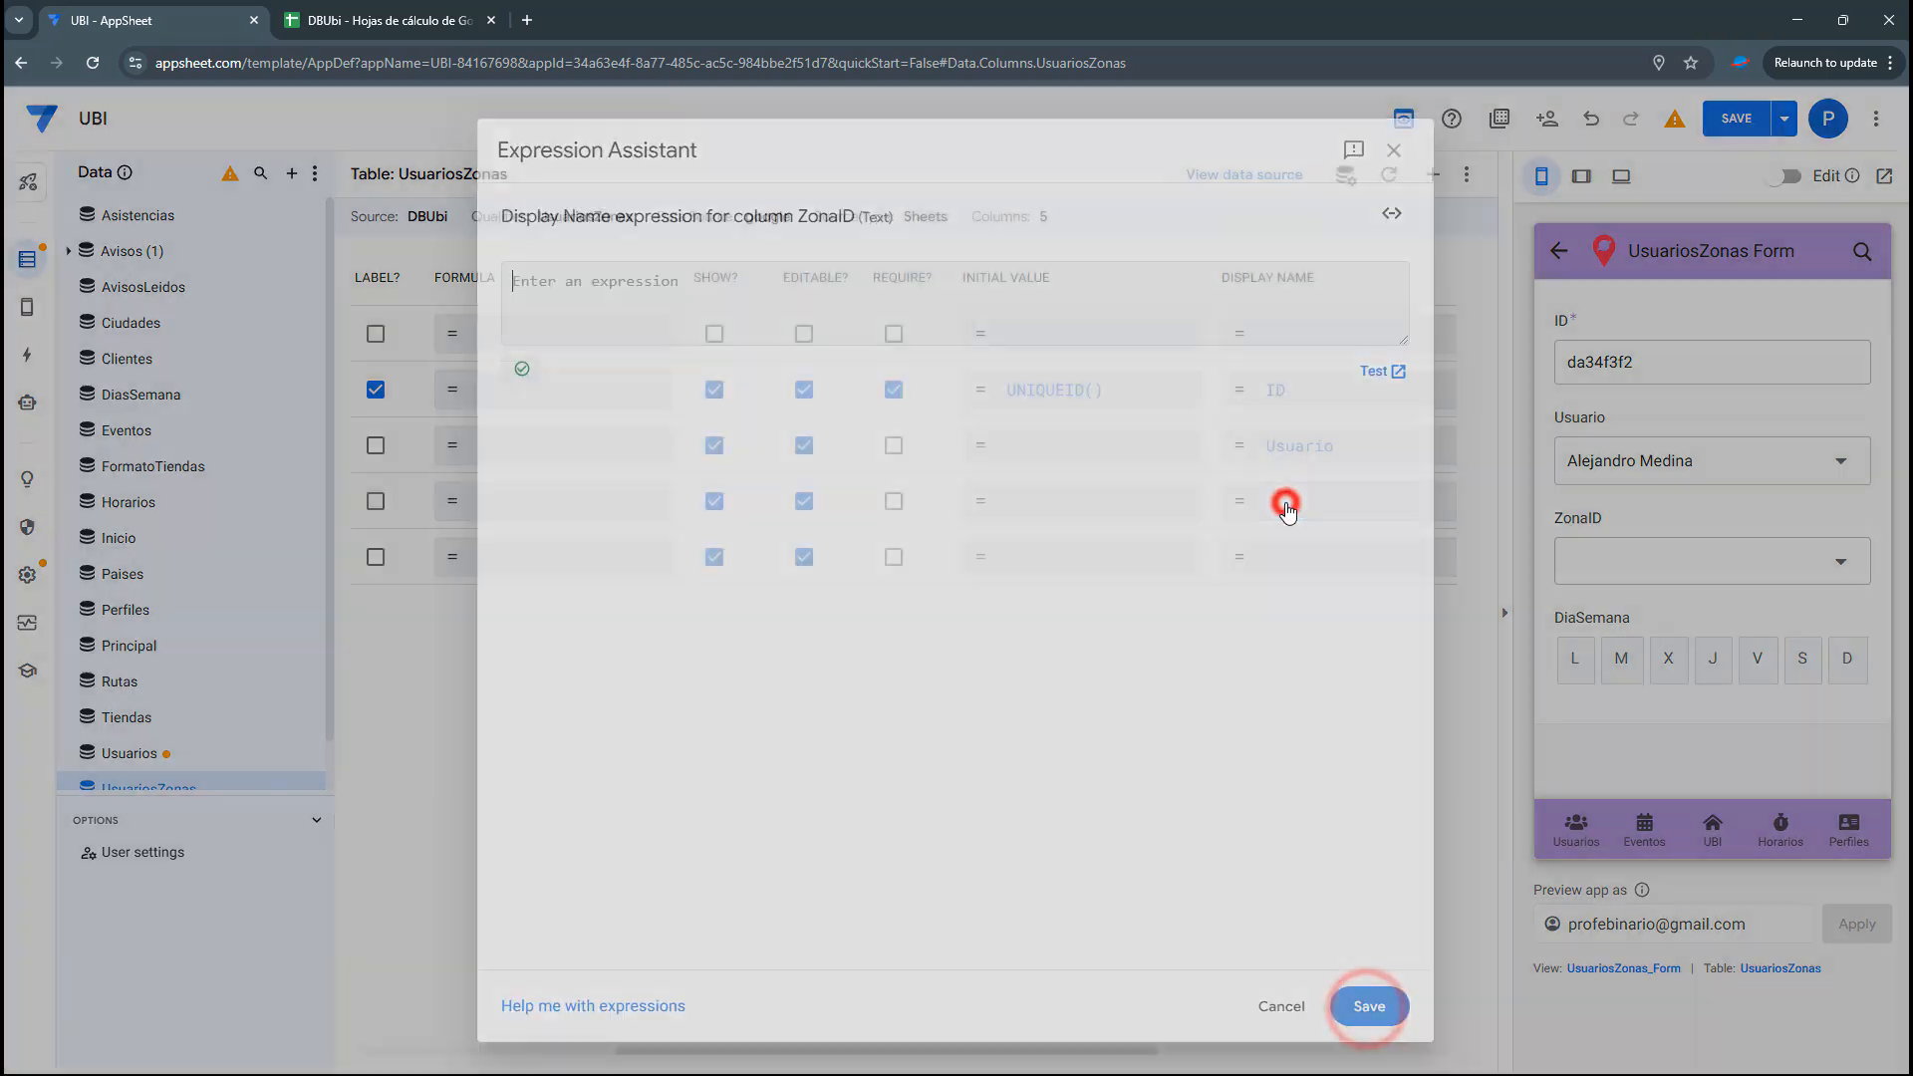
type("Zona")
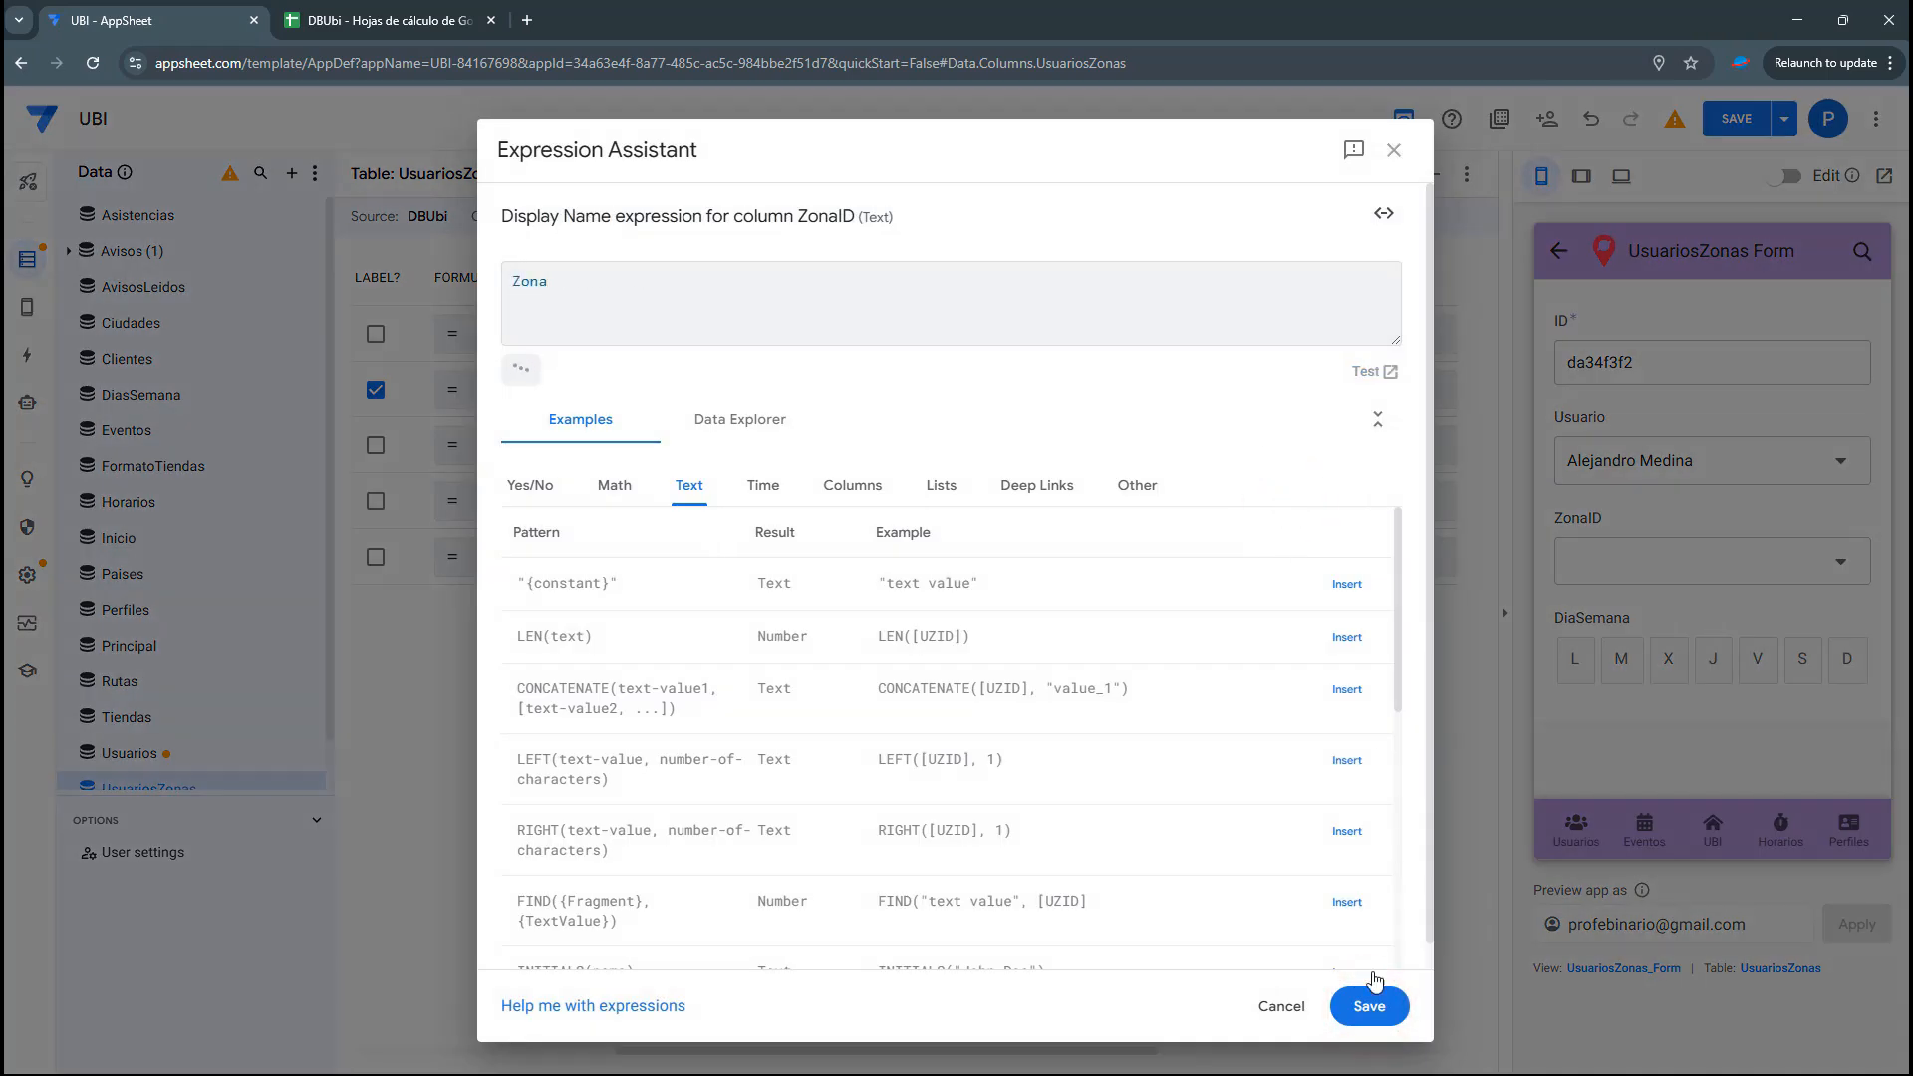
left_click(1365, 1000)
left_click(1303, 542)
type("Dias a visitar")
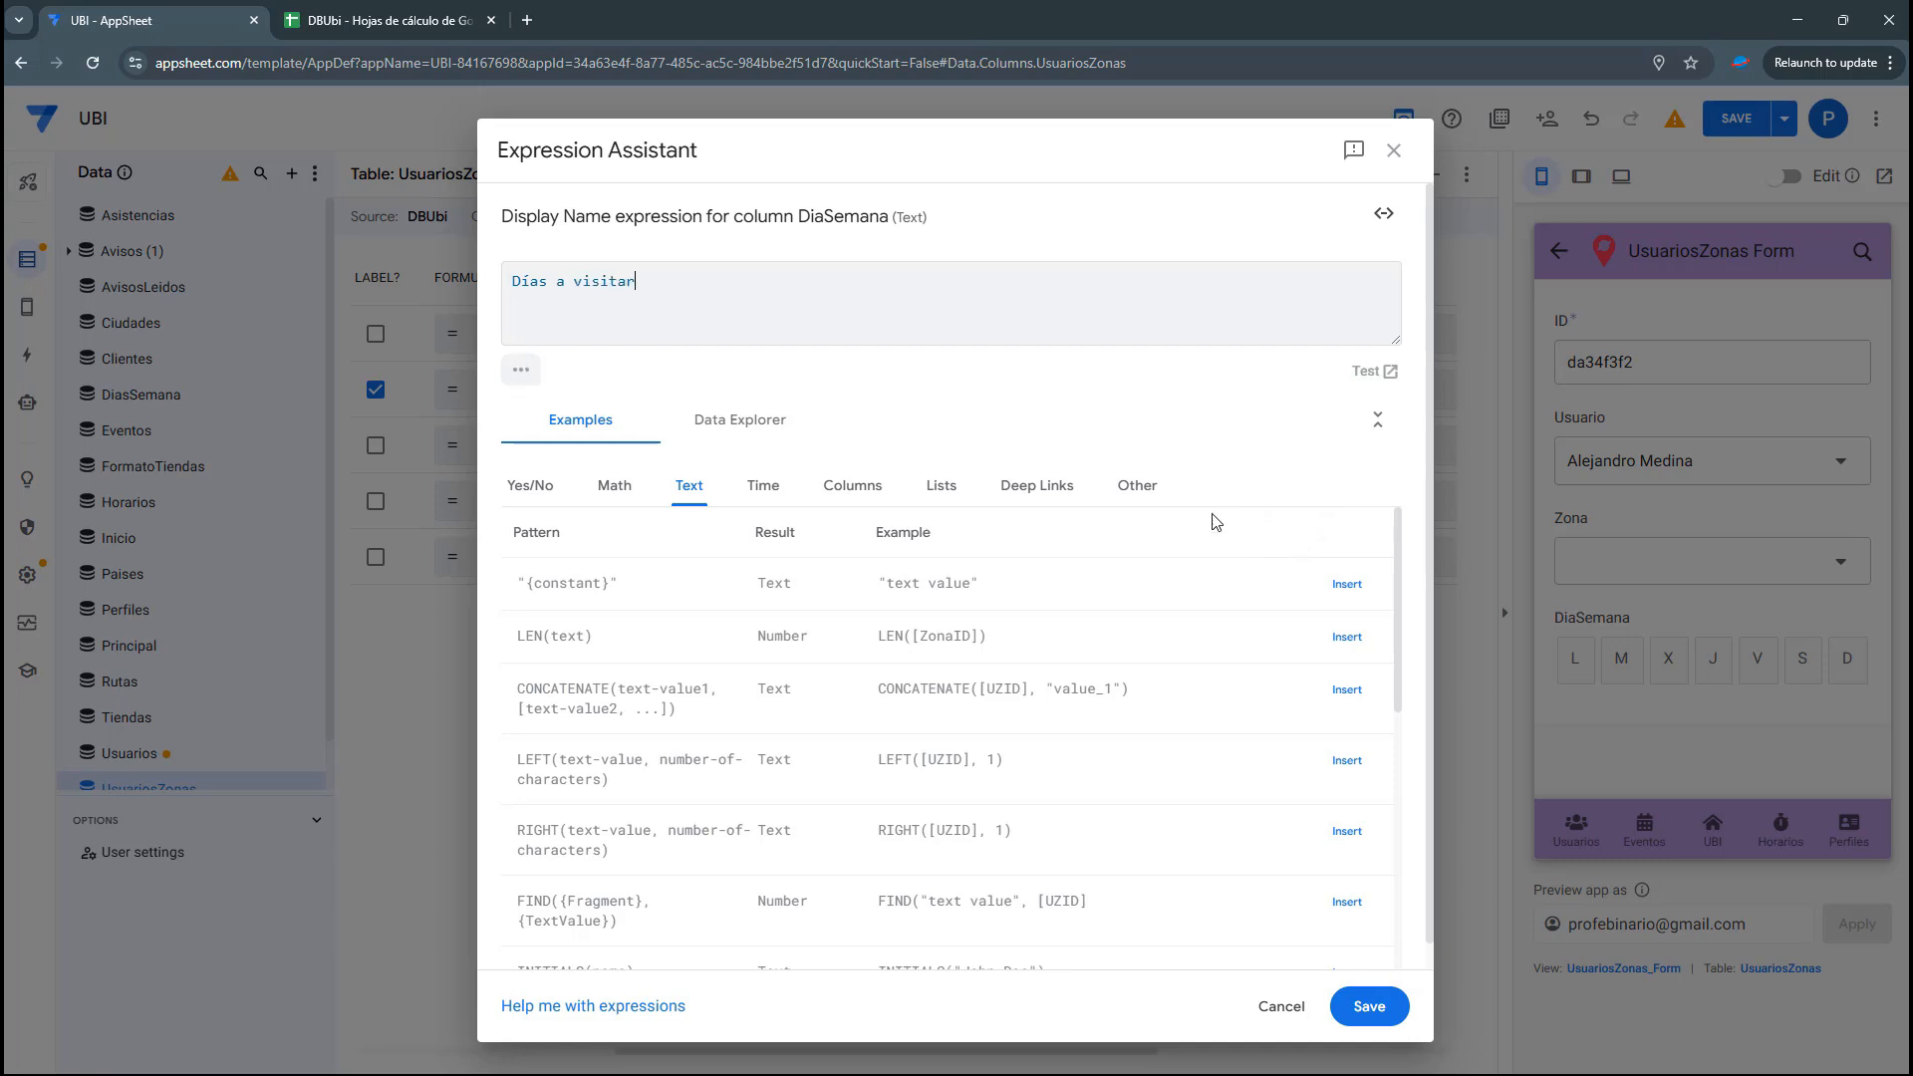
left_click(1369, 1006)
left_click(1732, 120)
left_click(1624, 970)
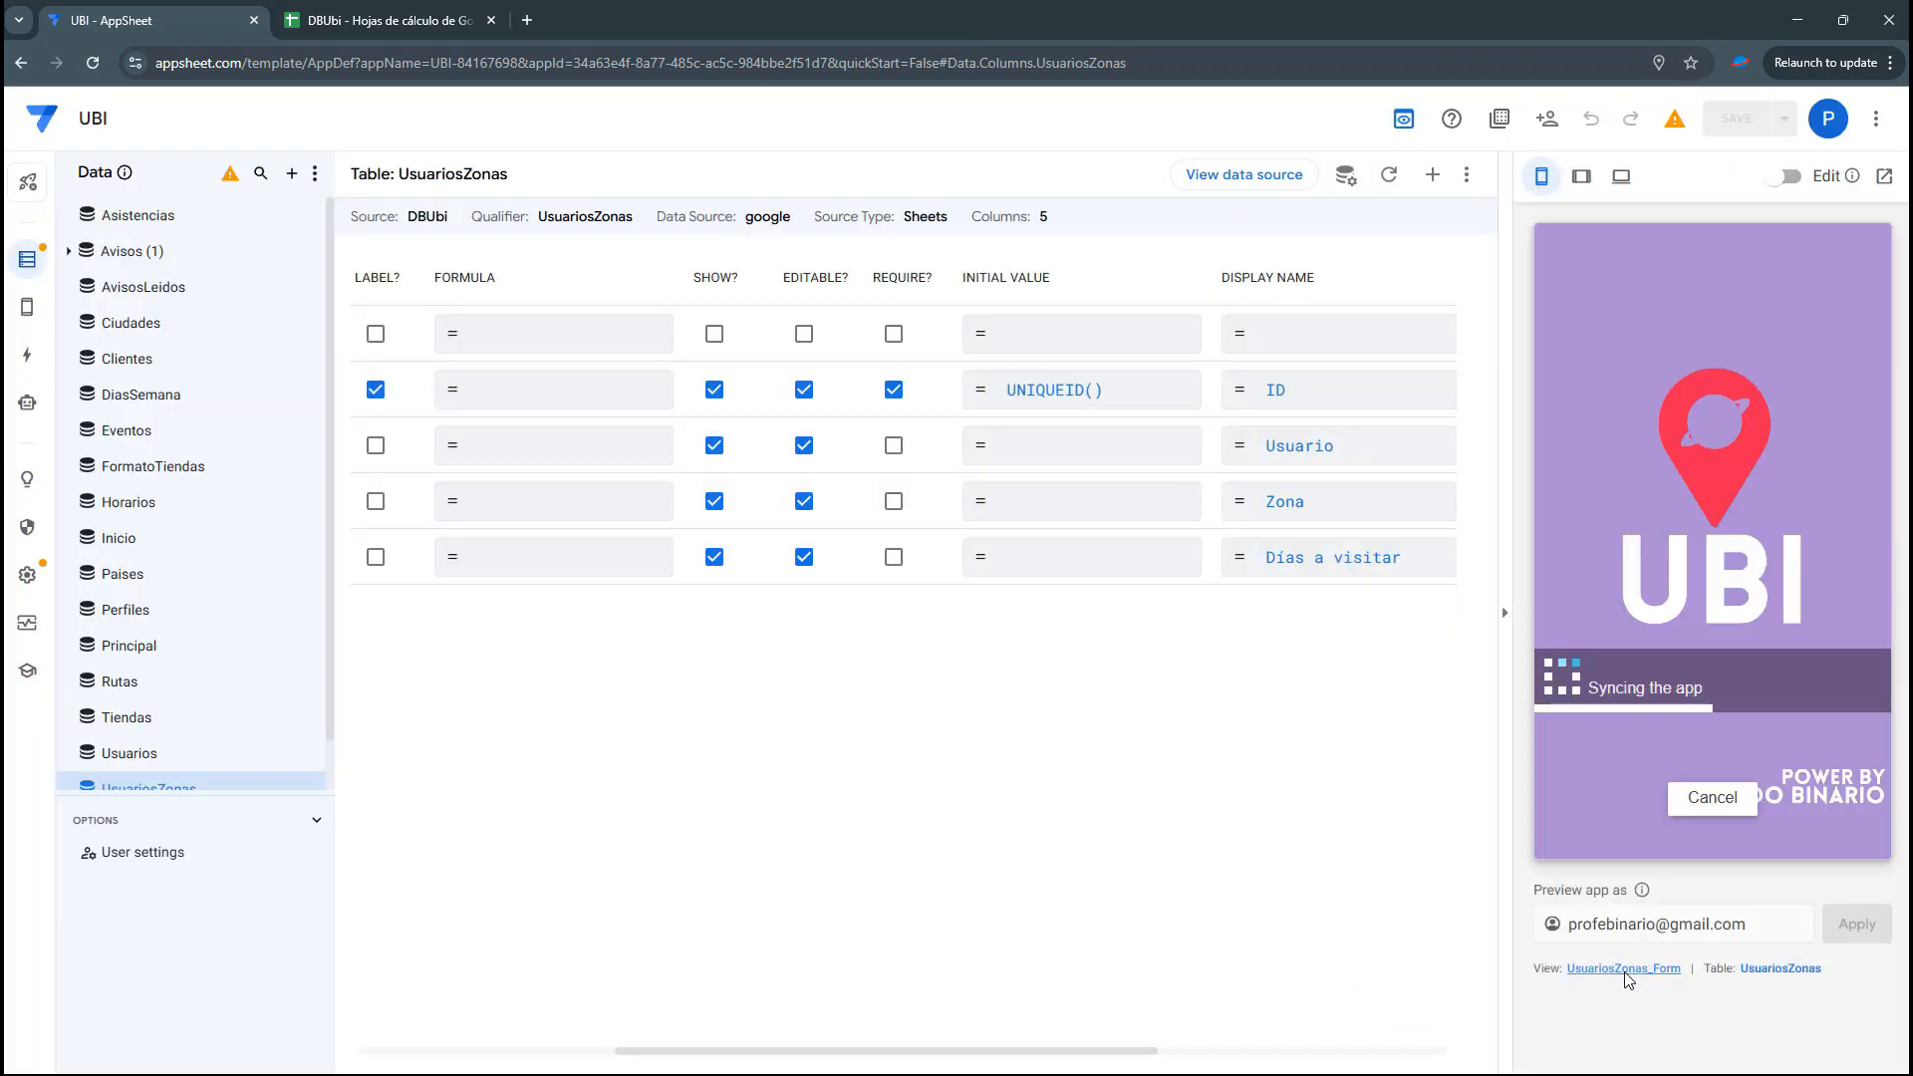
Give UsuariosZonas_Form a side-by-side style and a manual column order without UZID and UsuarioID
left_click(1627, 972)
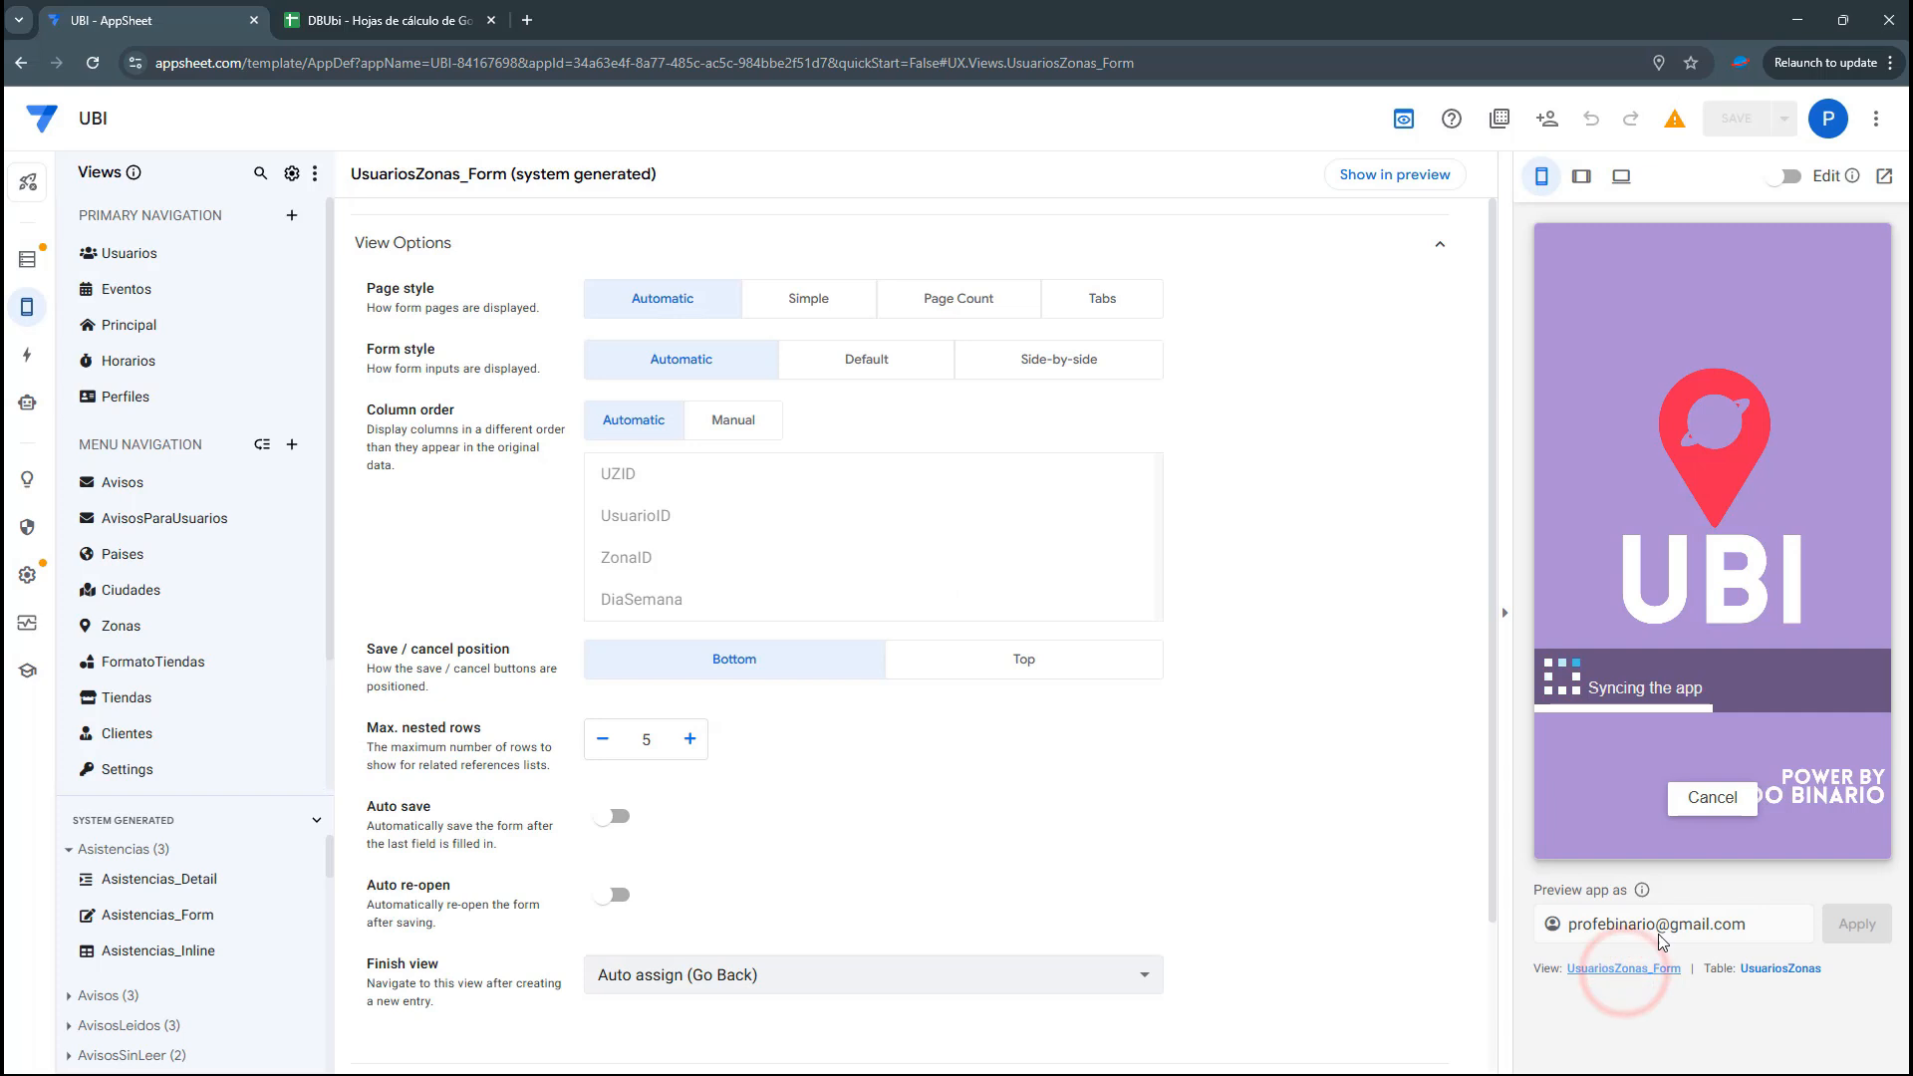
left_click(1035, 361)
left_click(726, 420)
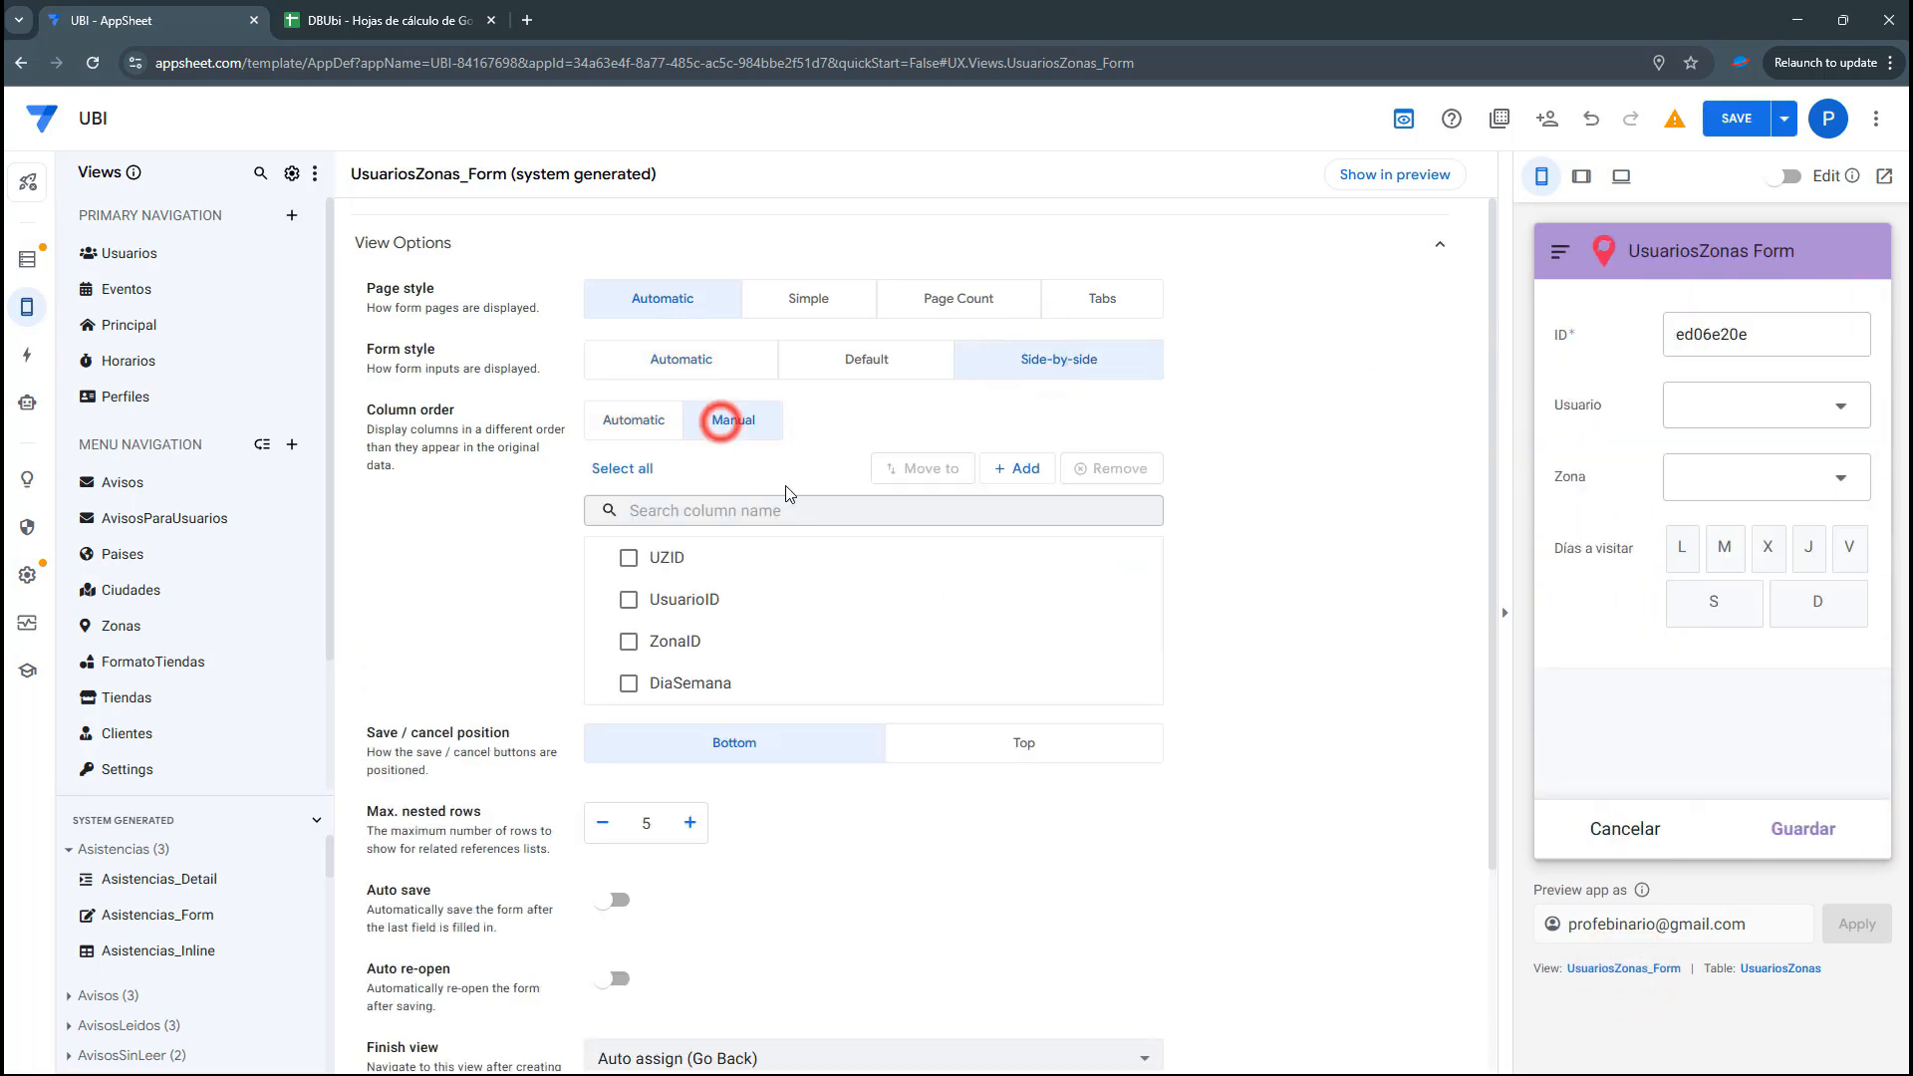
left_click(1136, 561)
left_click(1136, 561)
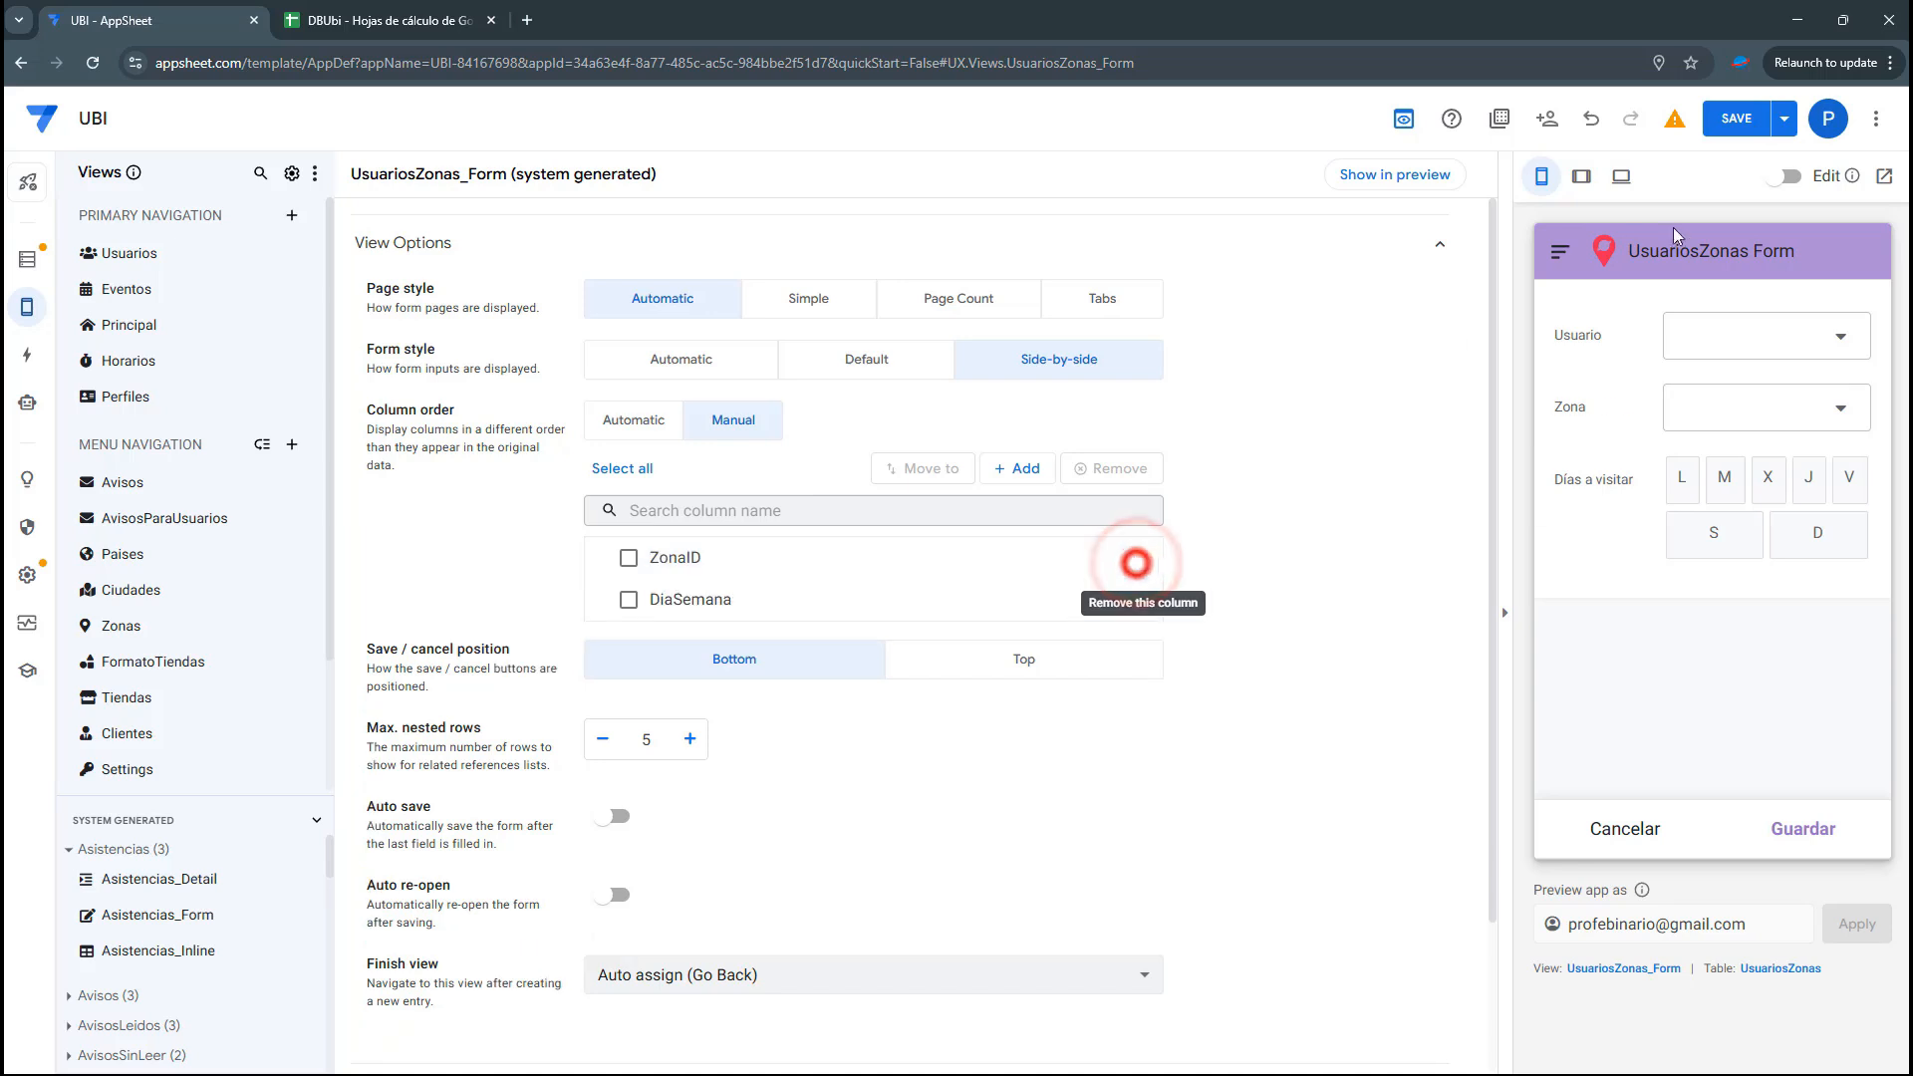
Make UsuarioID, ZonaID and DiaSemana required columns and save the app
left_click(1784, 969)
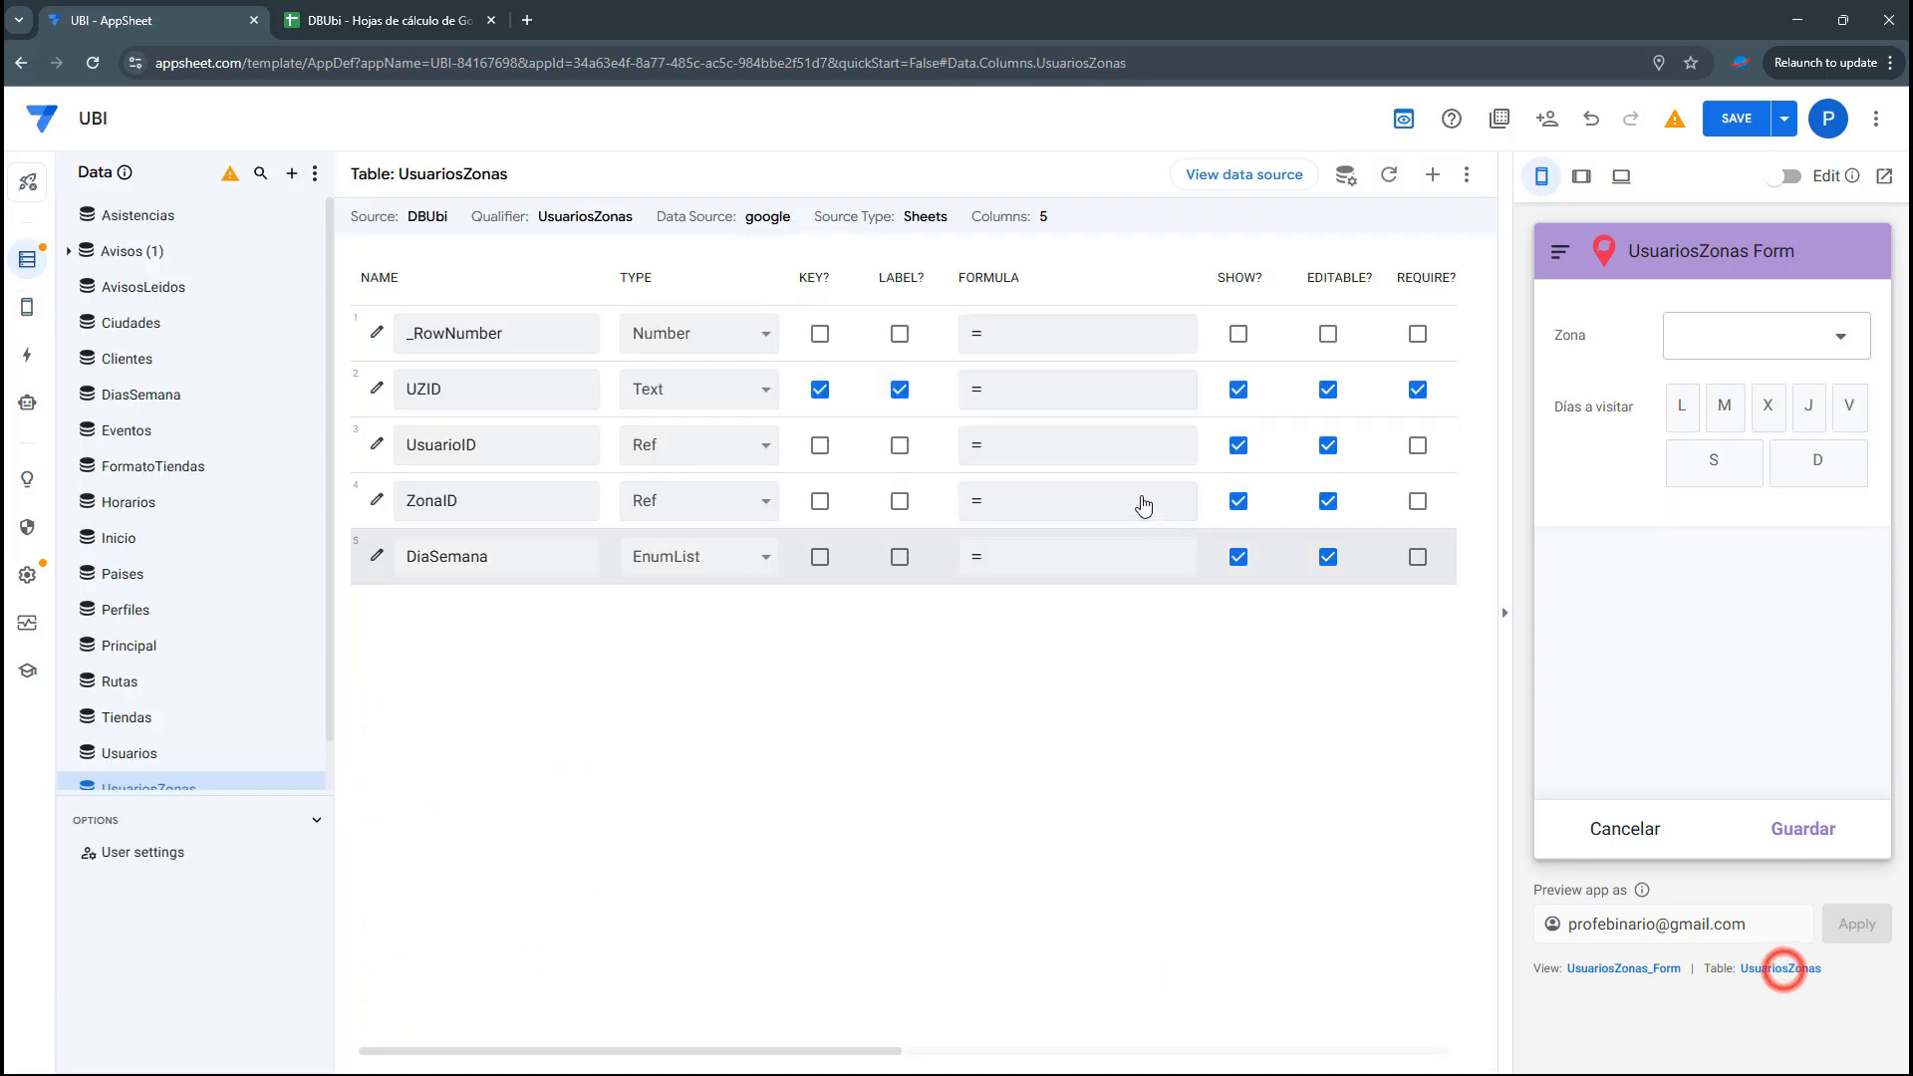
left_click(1417, 445)
left_click(1417, 501)
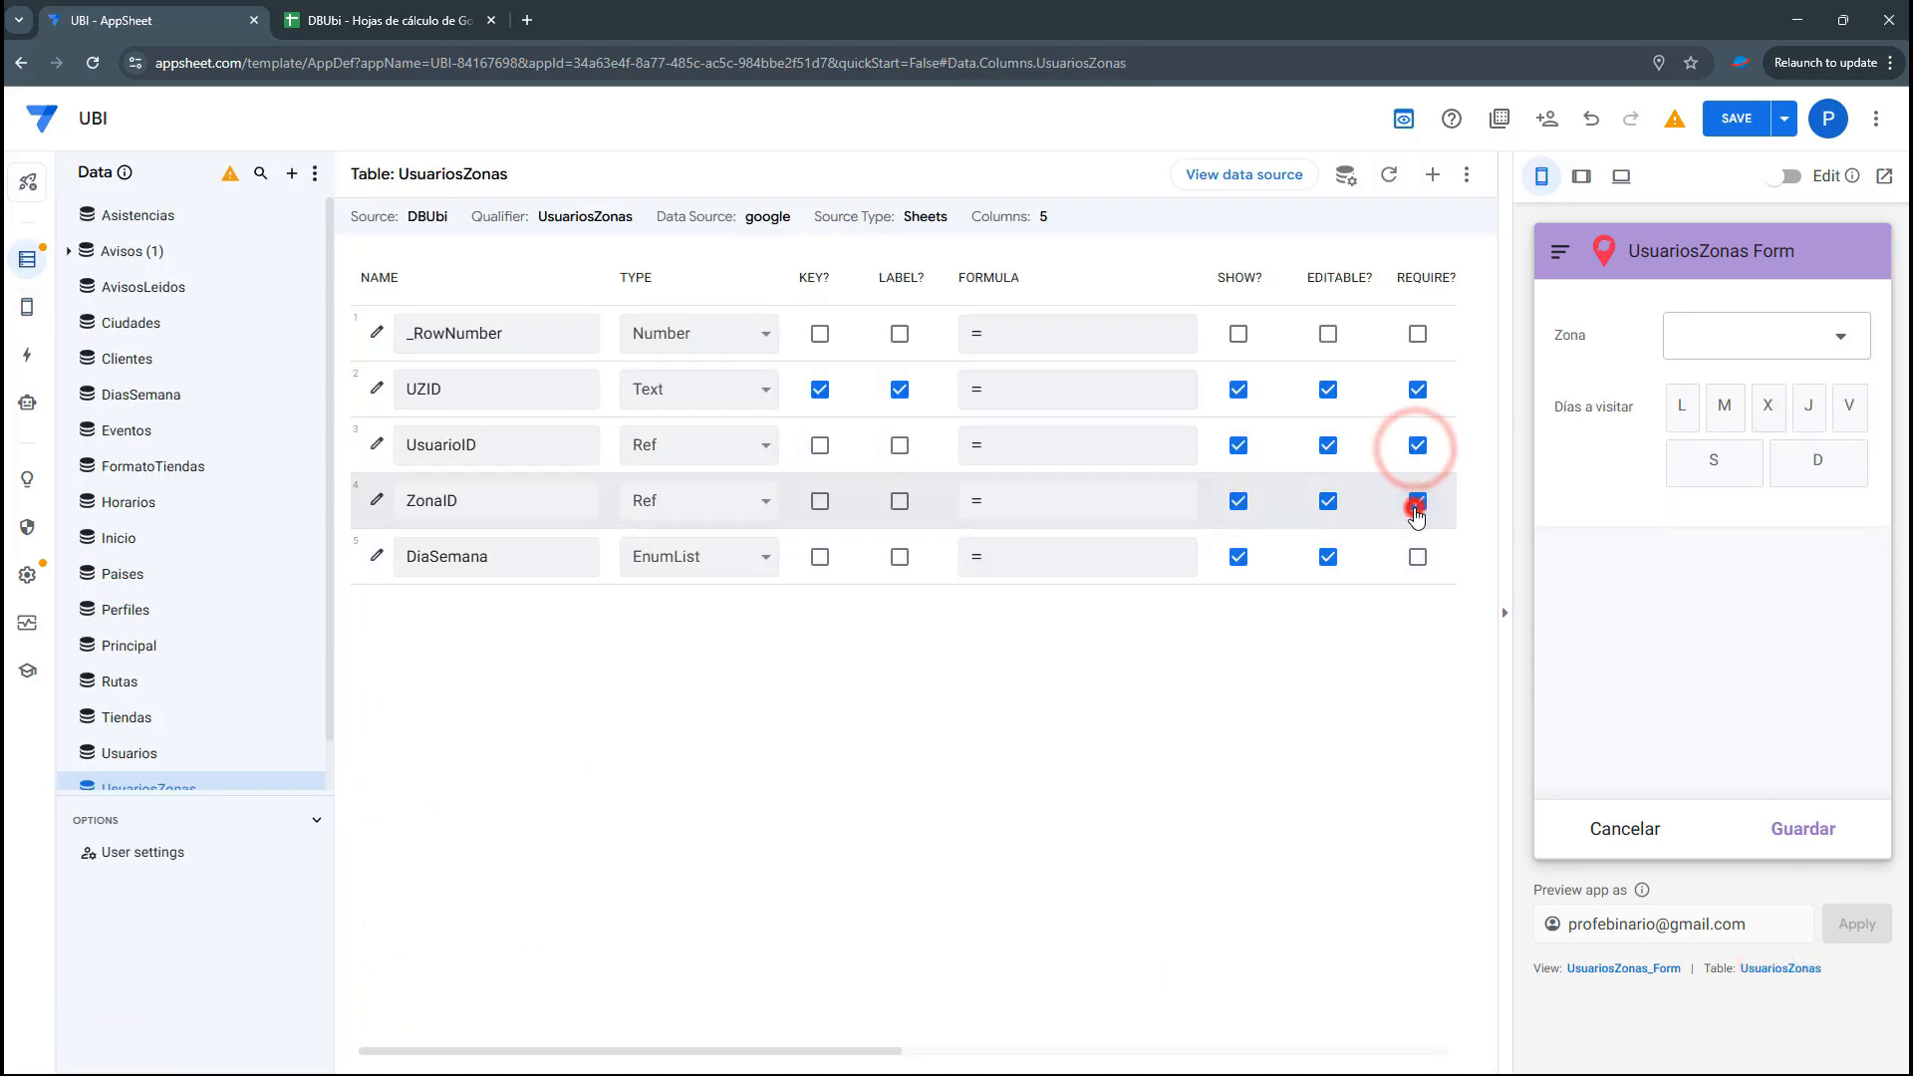
left_click(1417, 557)
left_click(1705, 131)
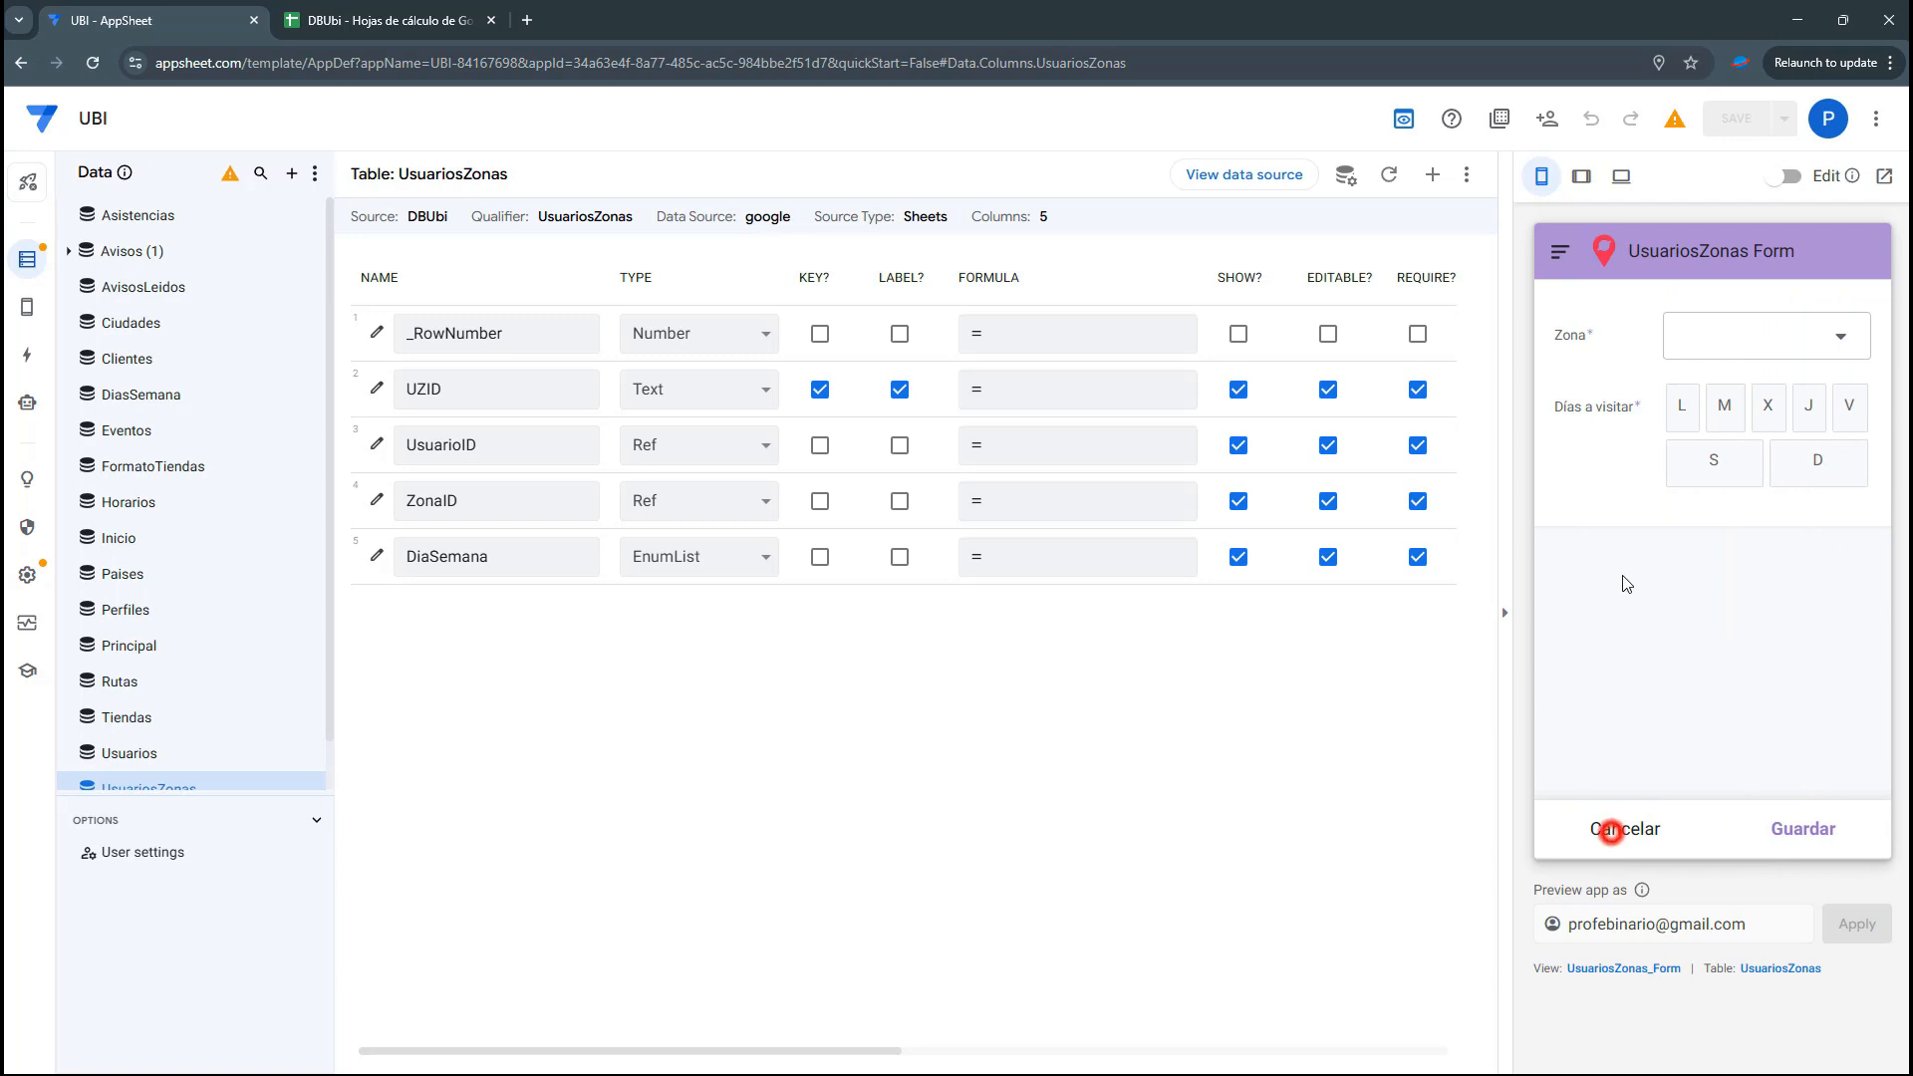
Discard the route form, sign in to the preview again with username and password, and use tablet size
left_click(1571, 252)
left_click(1623, 589)
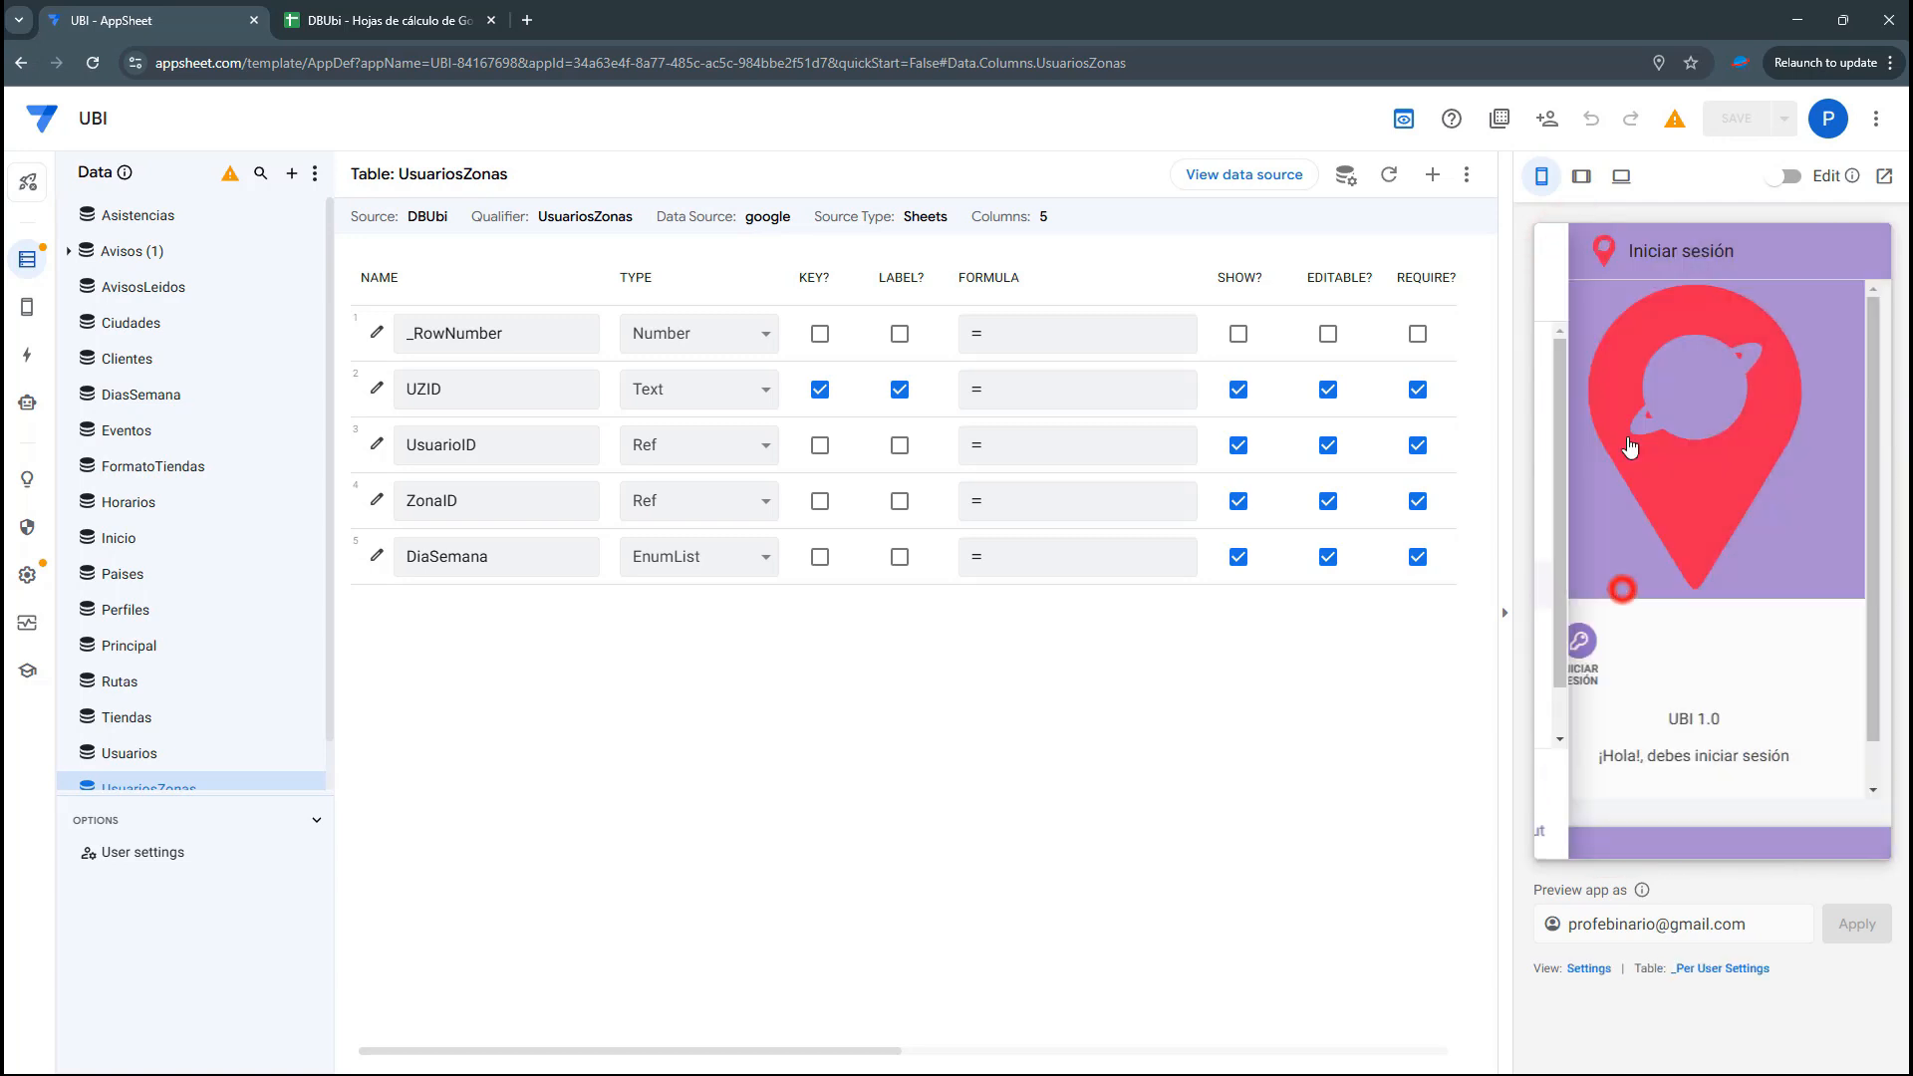
type("aromero")
key("Tab")
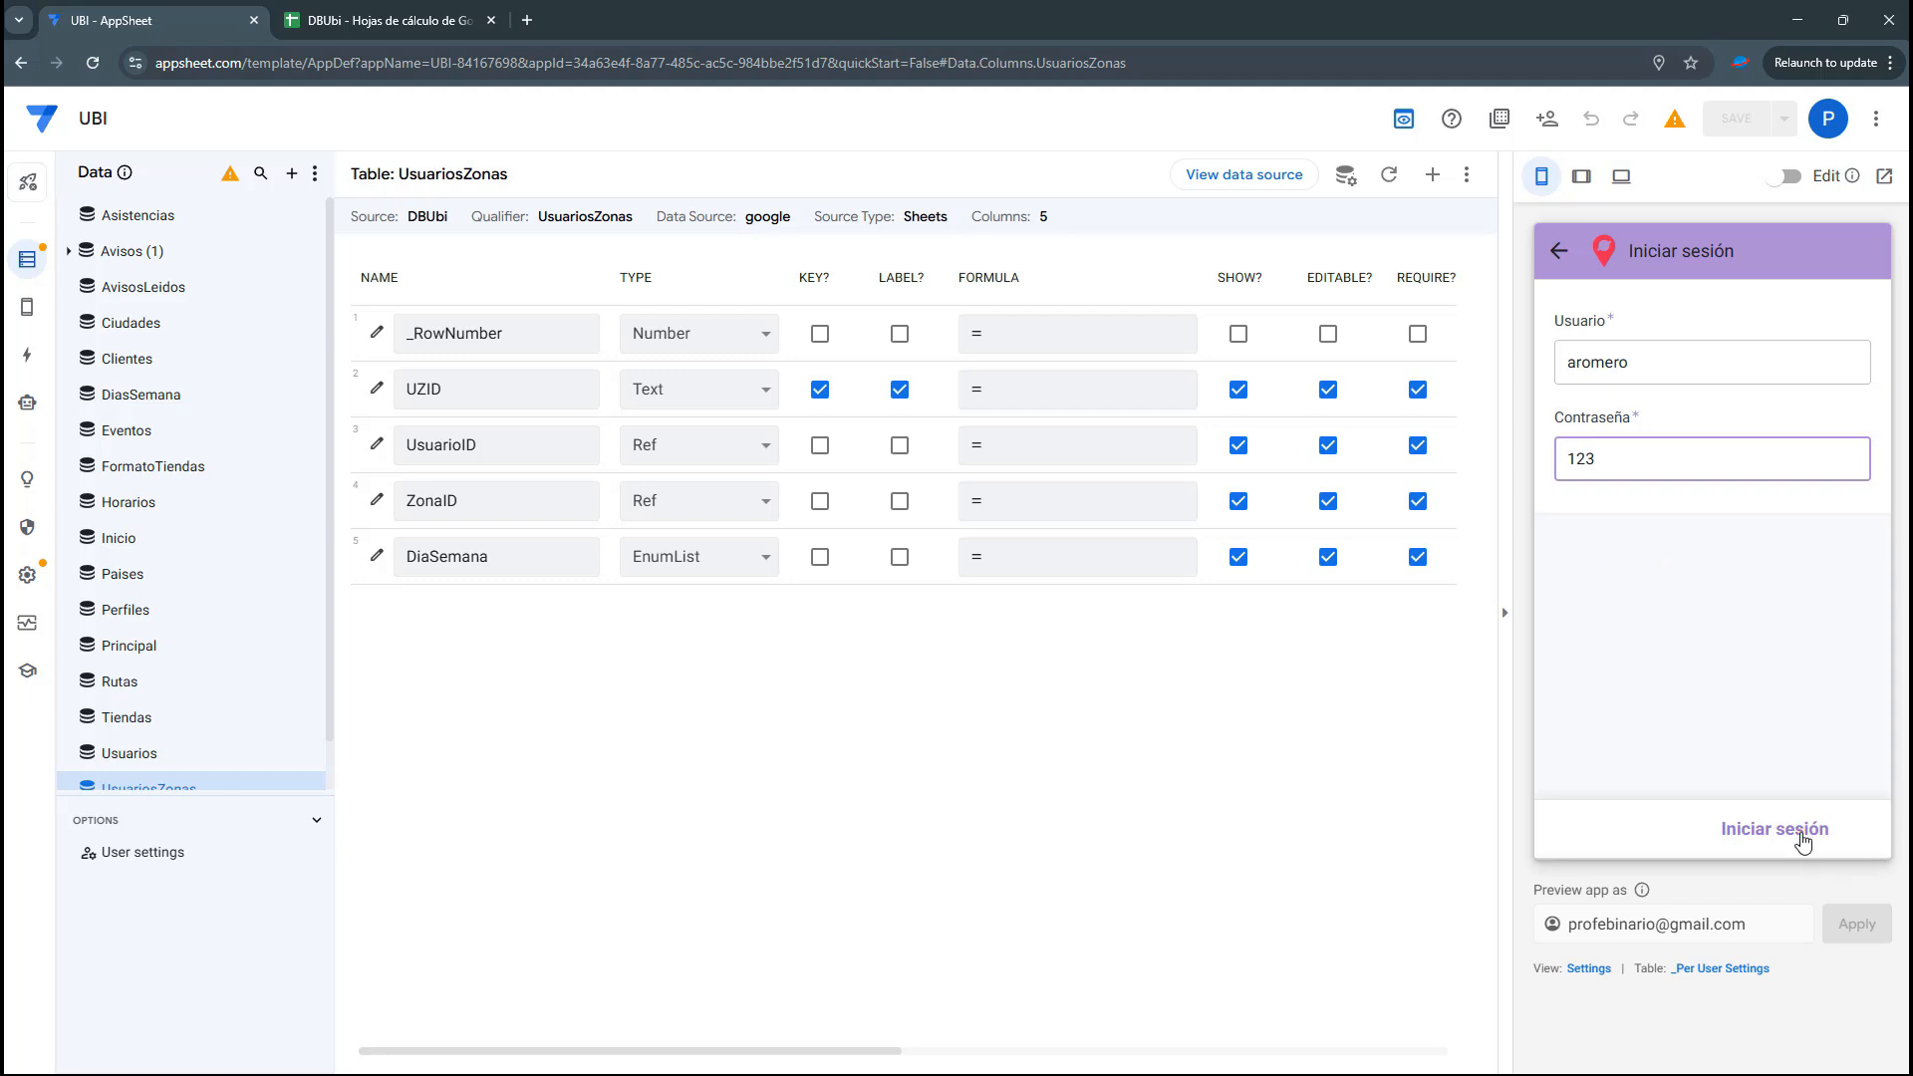
type("123")
left_click(1804, 841)
left_click(1579, 176)
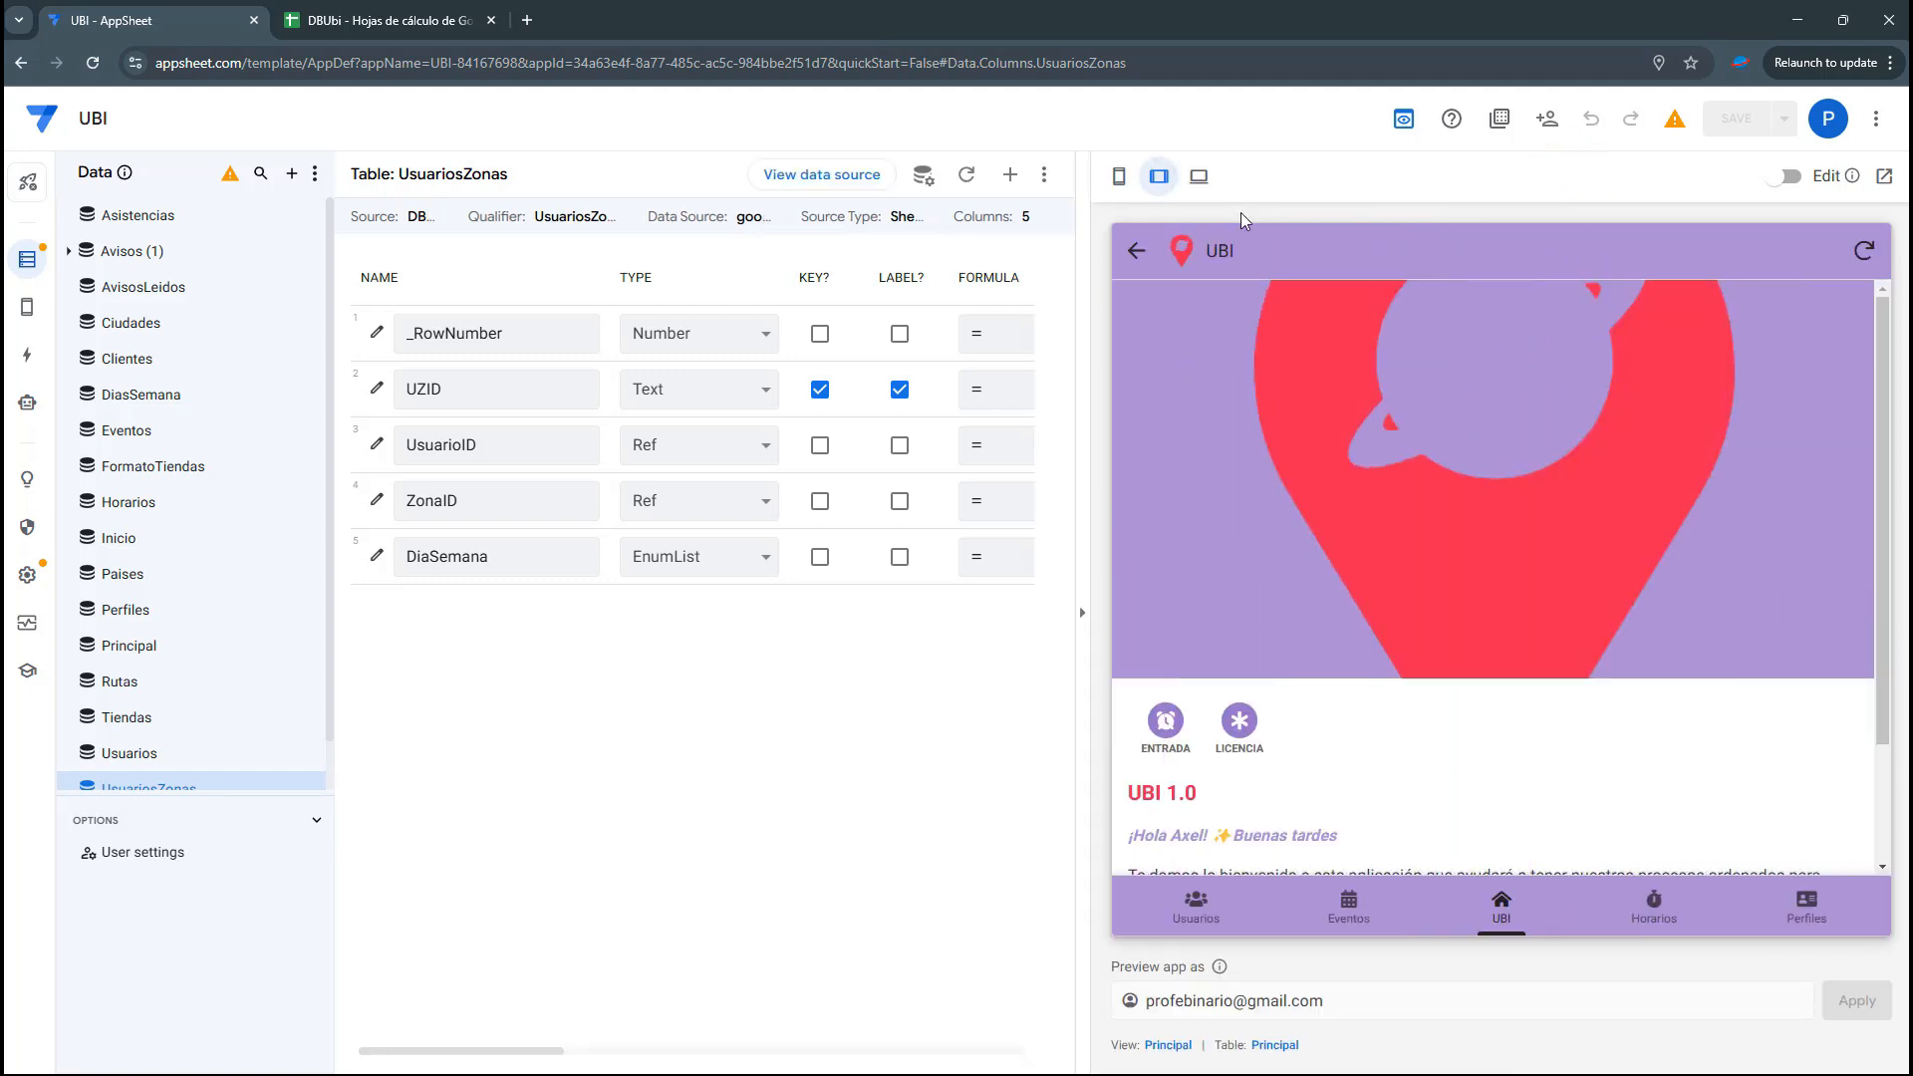
Assign a colaborador the zone Puebla Sur with visit days L, X, V and D
left_click(1193, 931)
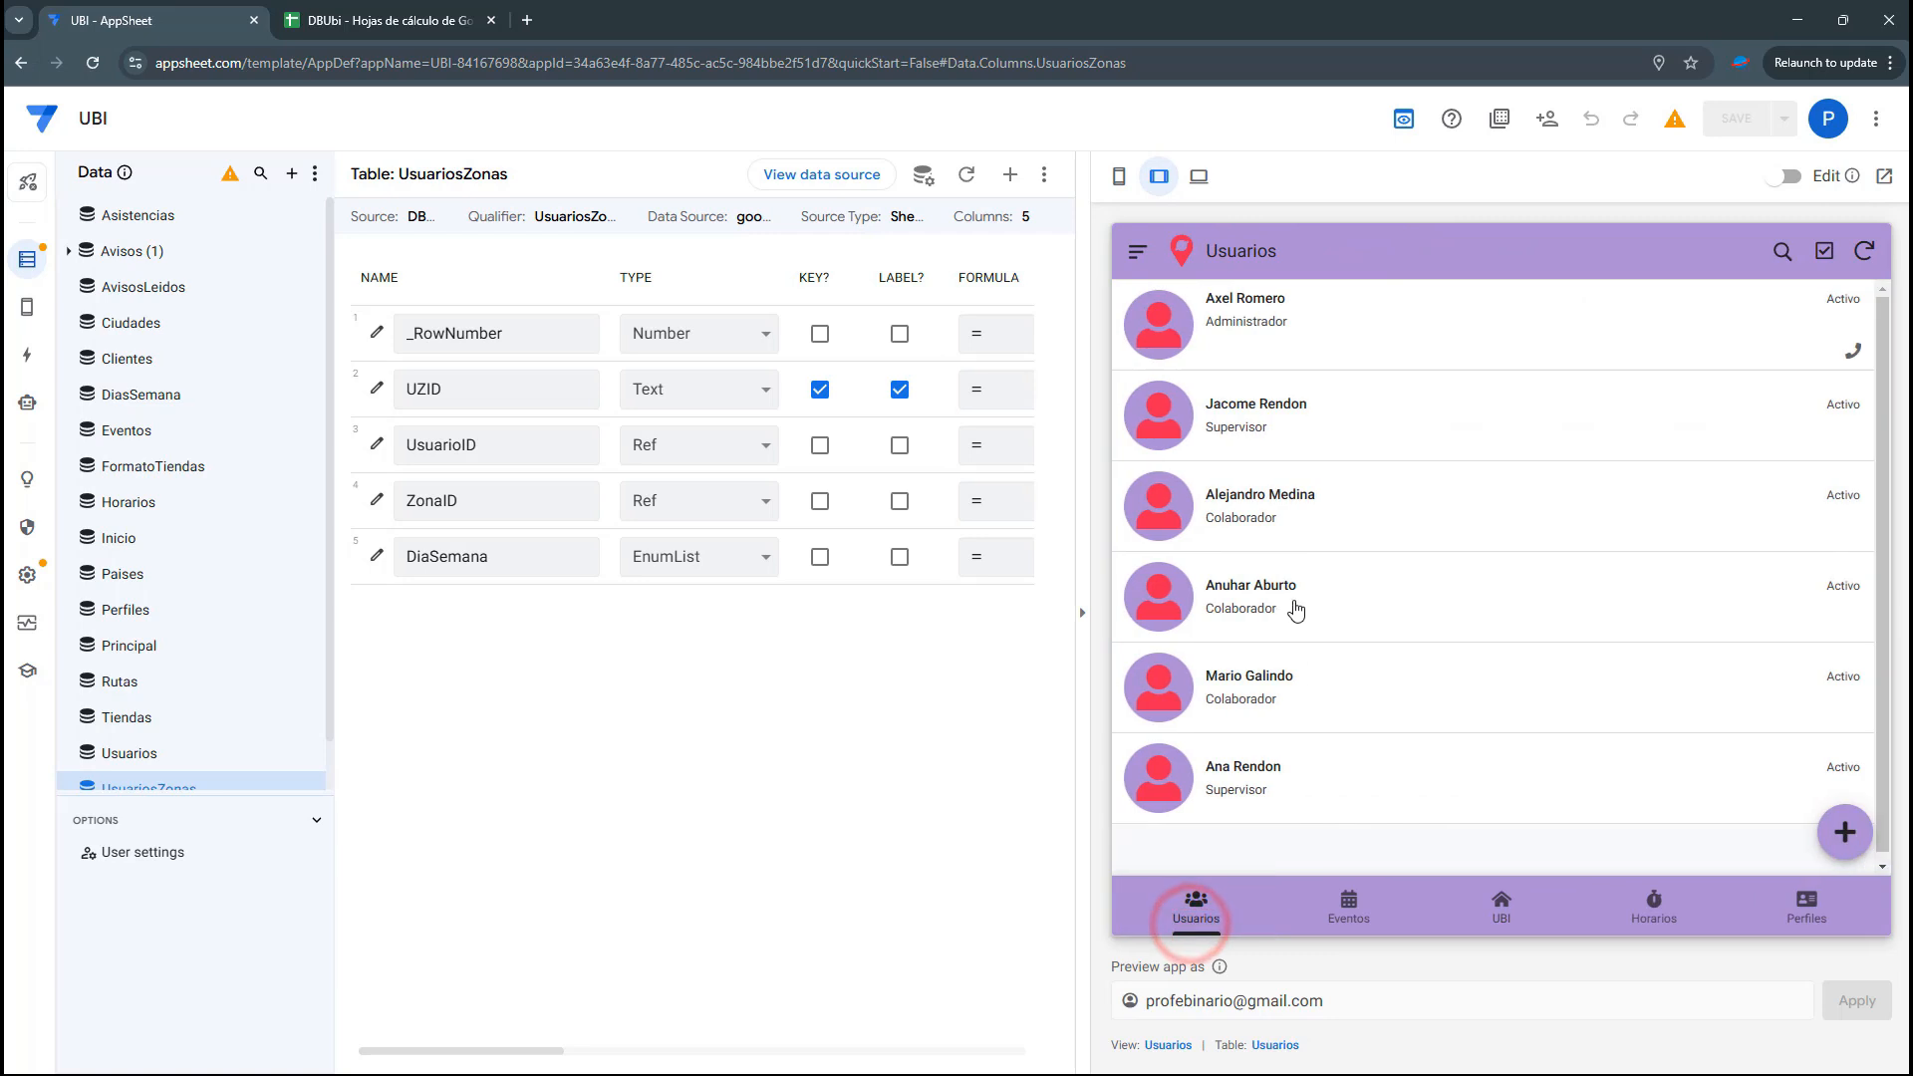
left_click(1261, 526)
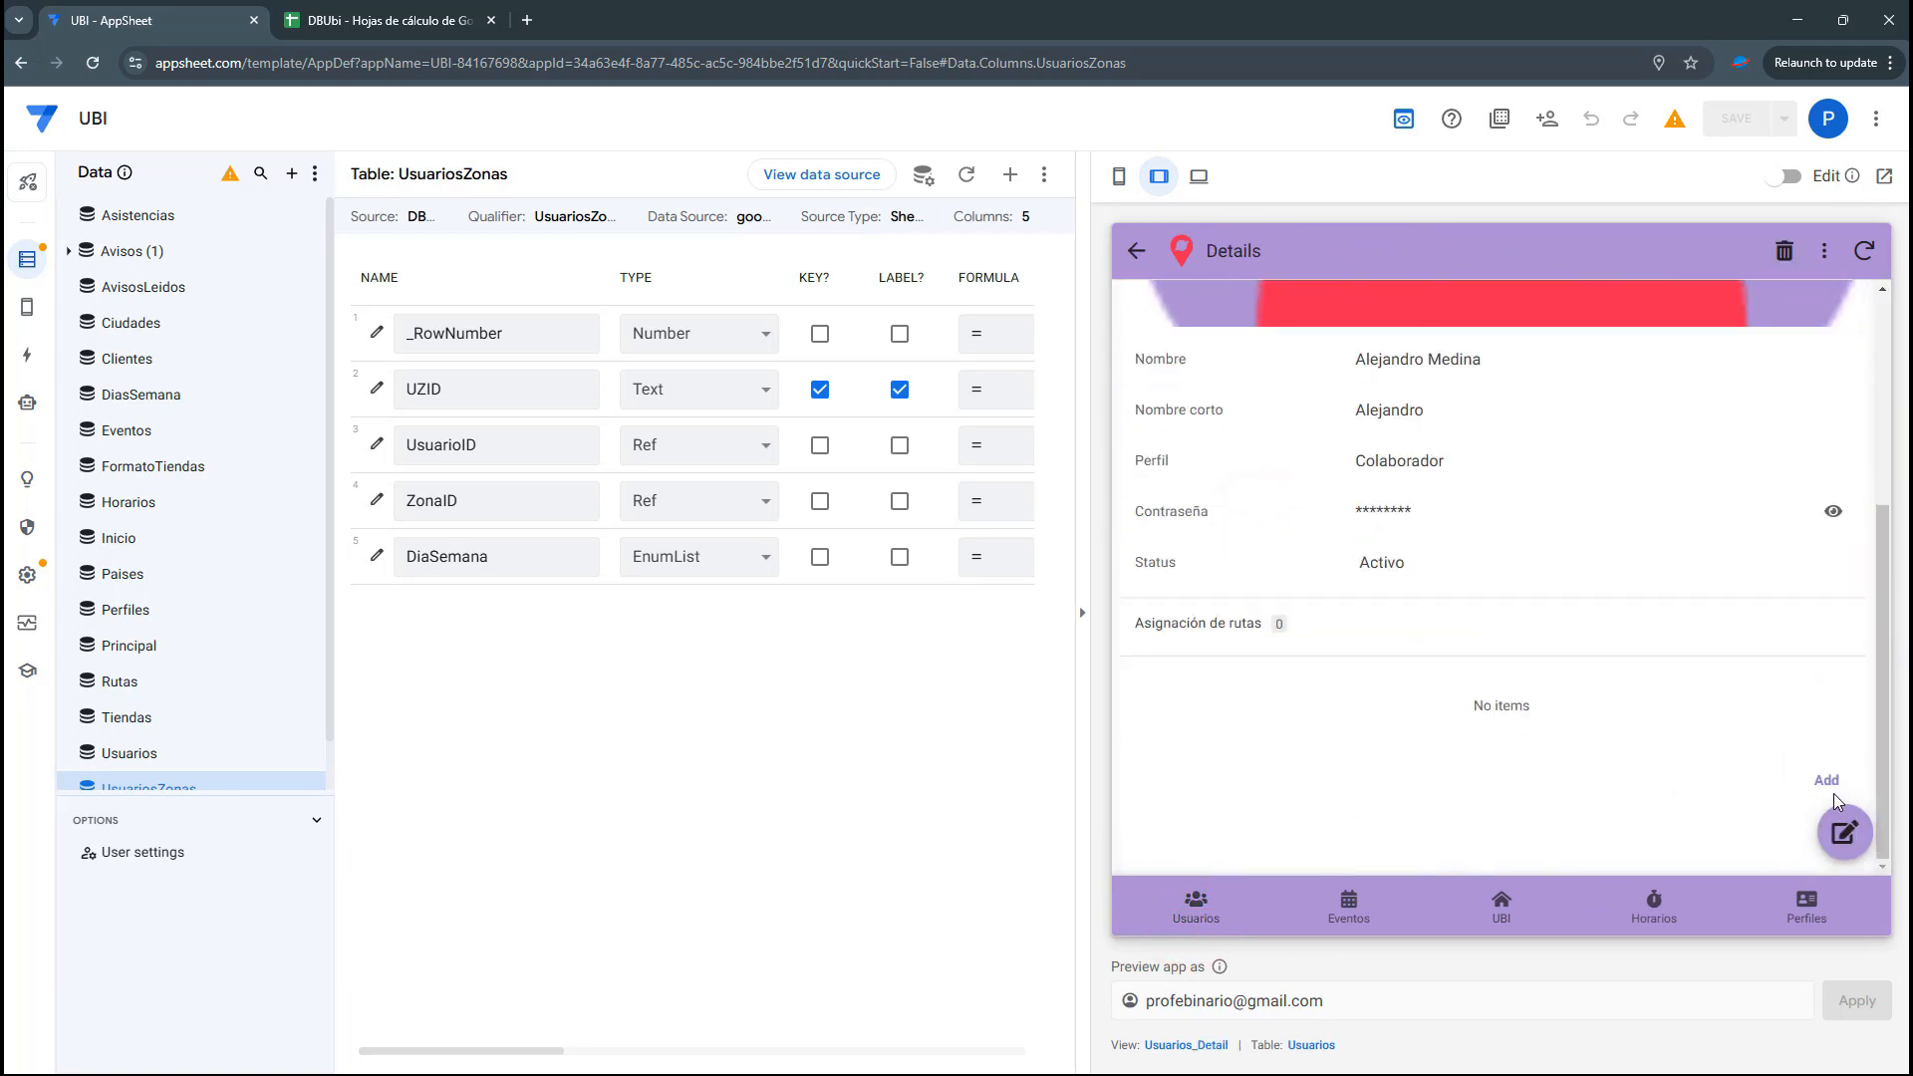
left_click(1837, 785)
left_click(1491, 361)
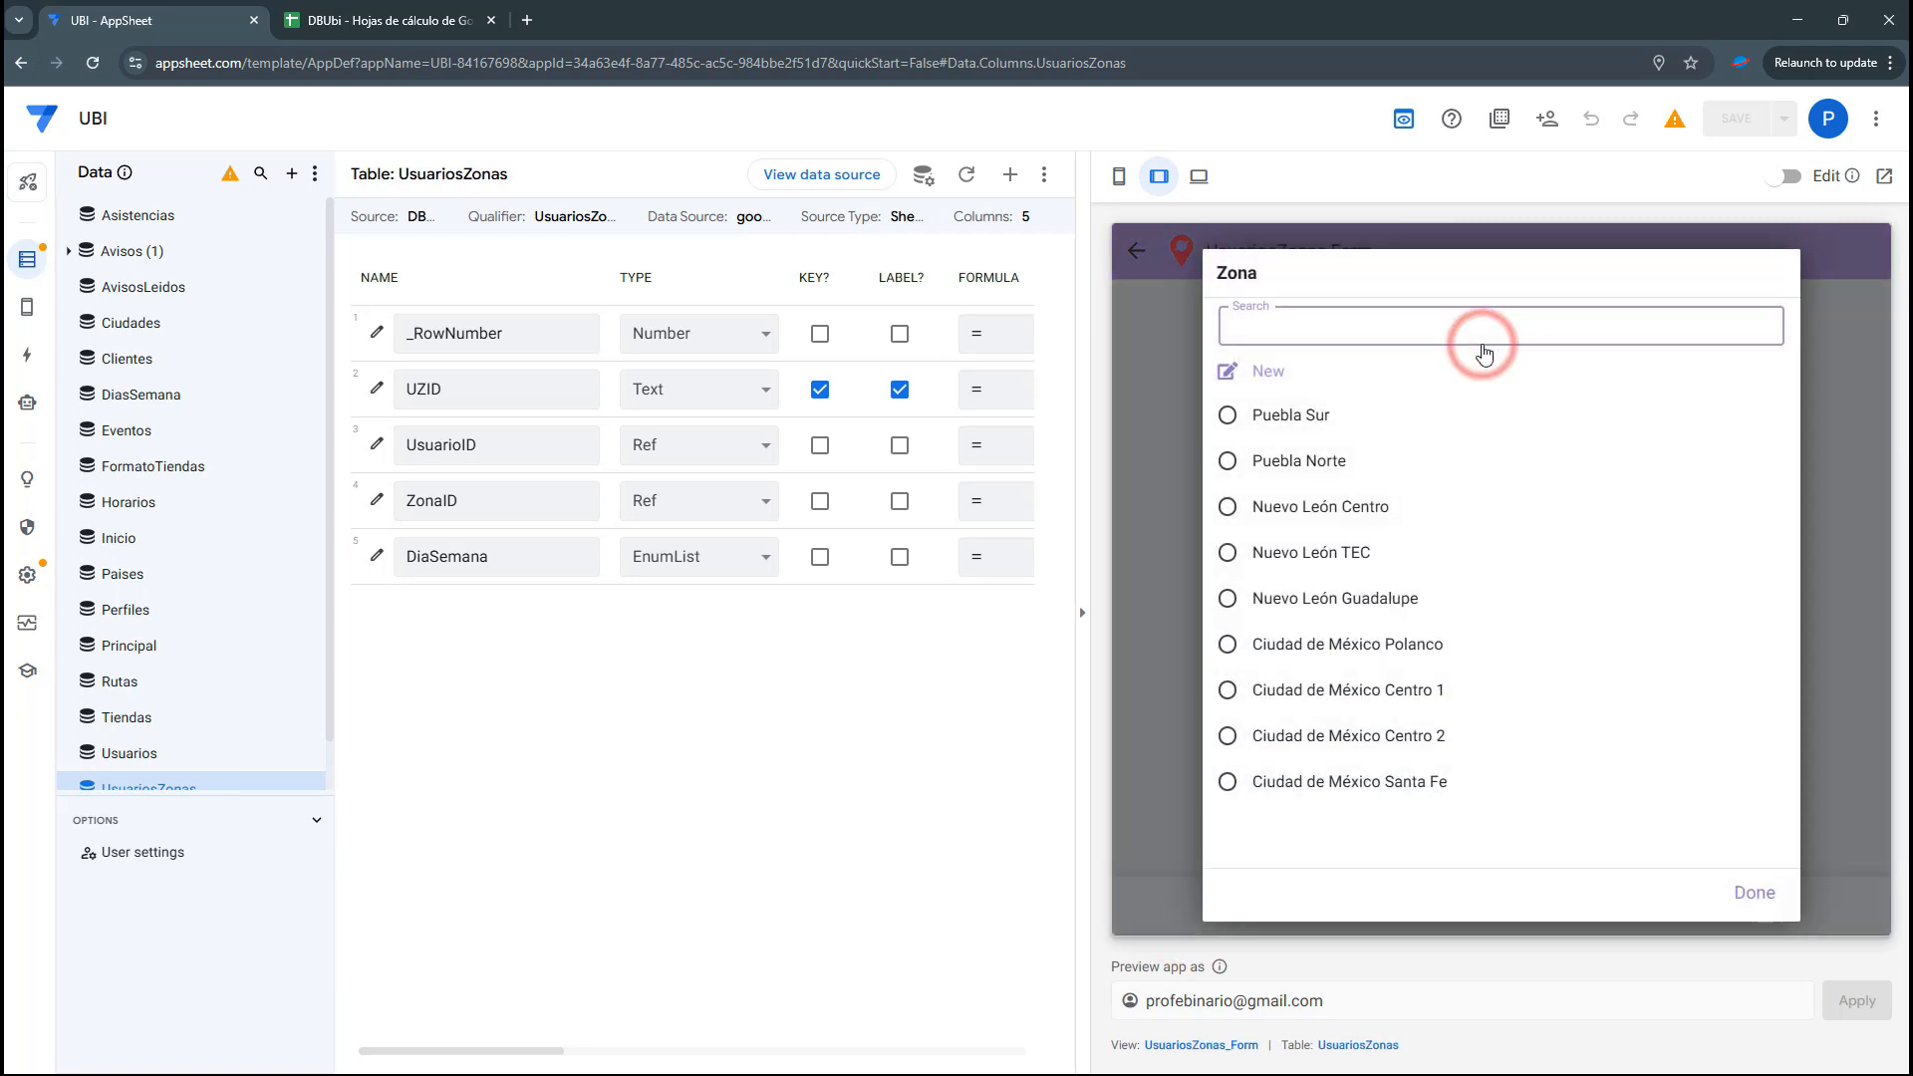
left_click(1280, 419)
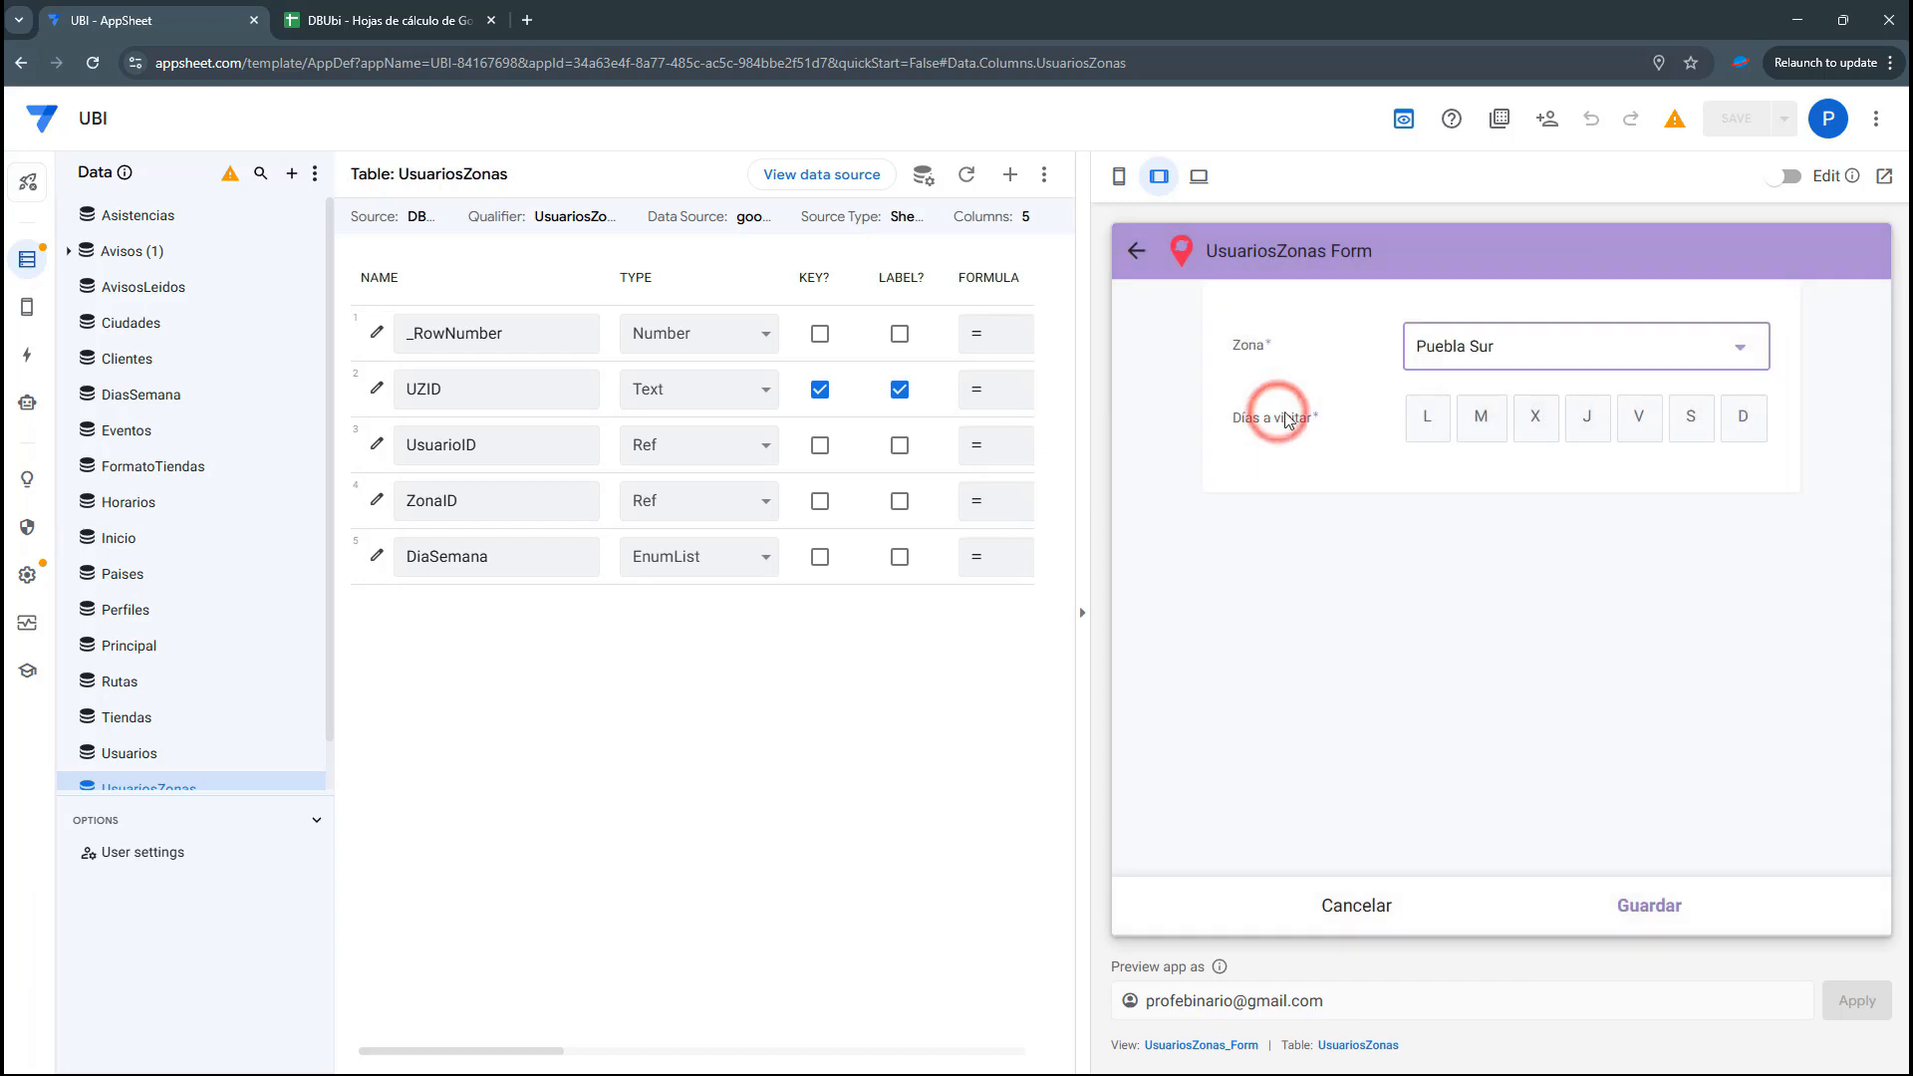
left_click(1431, 421)
left_click(1535, 420)
left_click(1641, 420)
left_click(1743, 418)
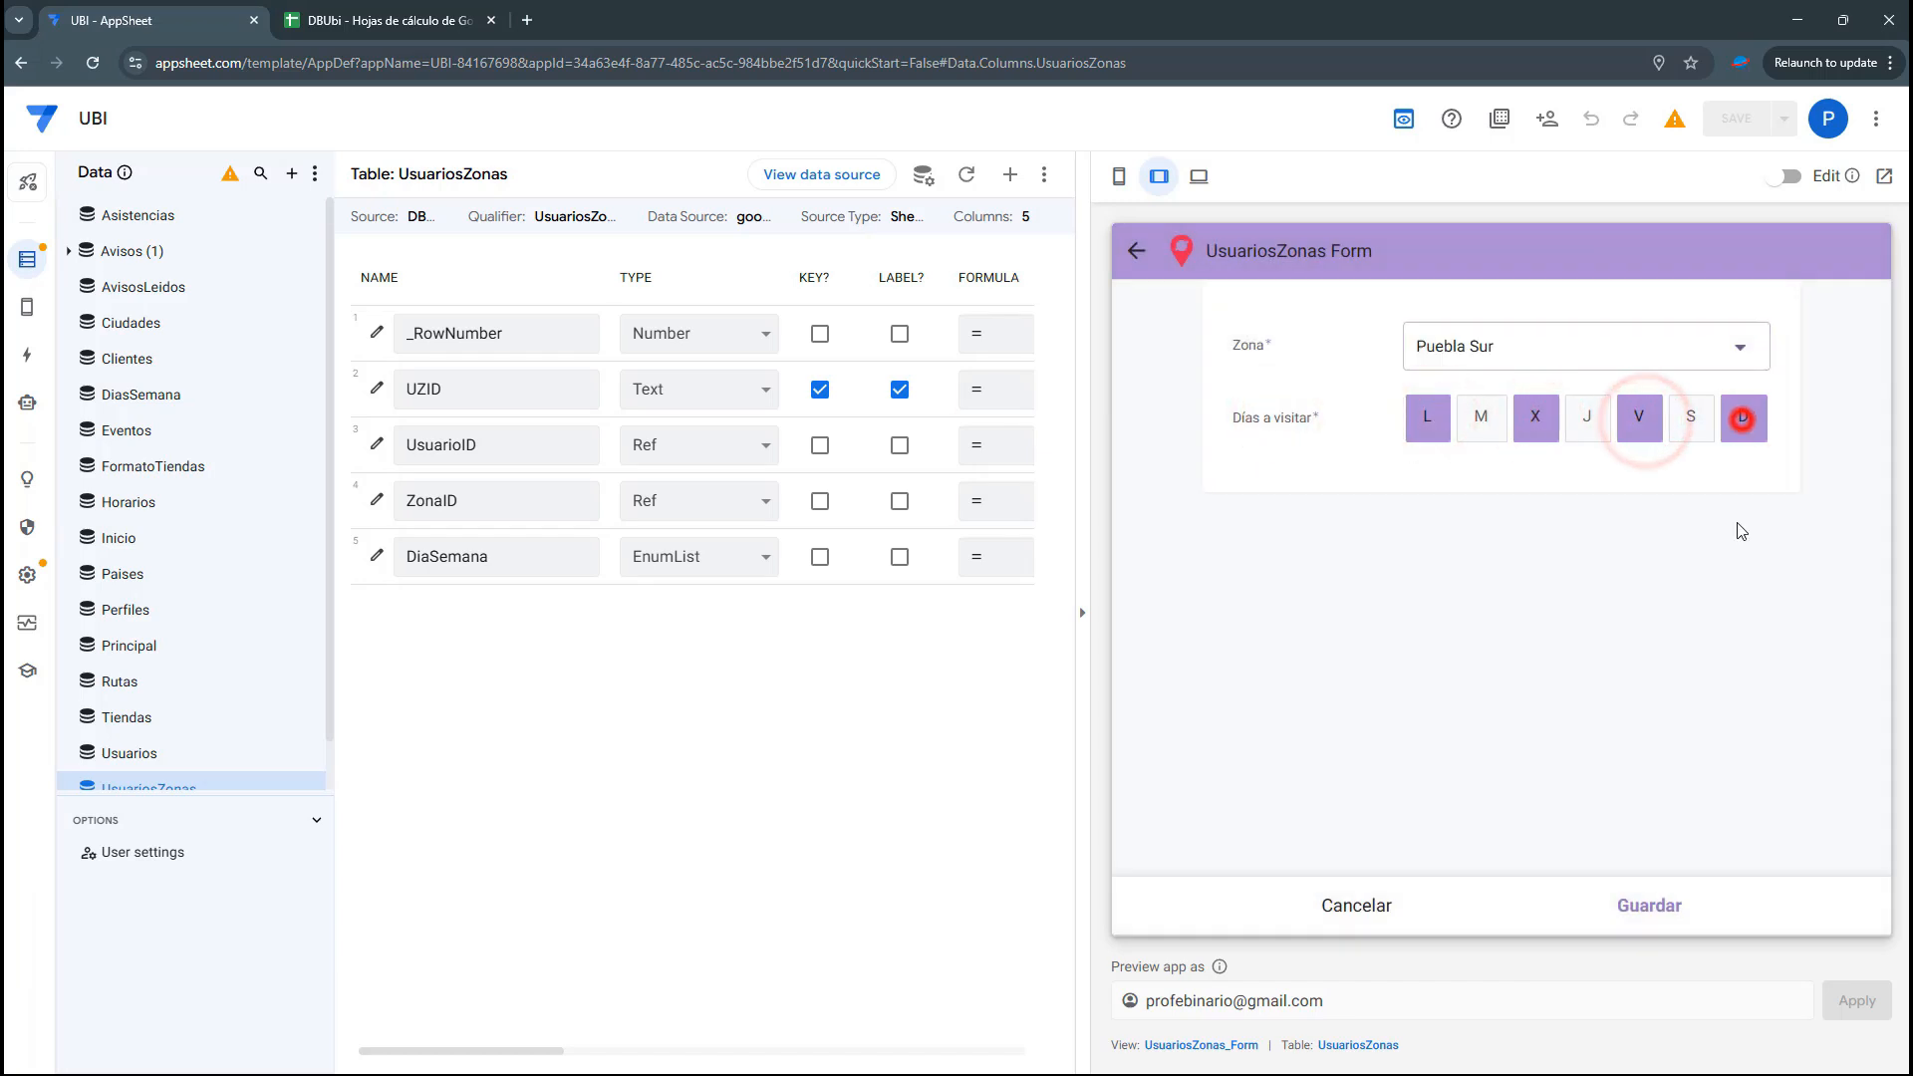
left_click(1647, 903)
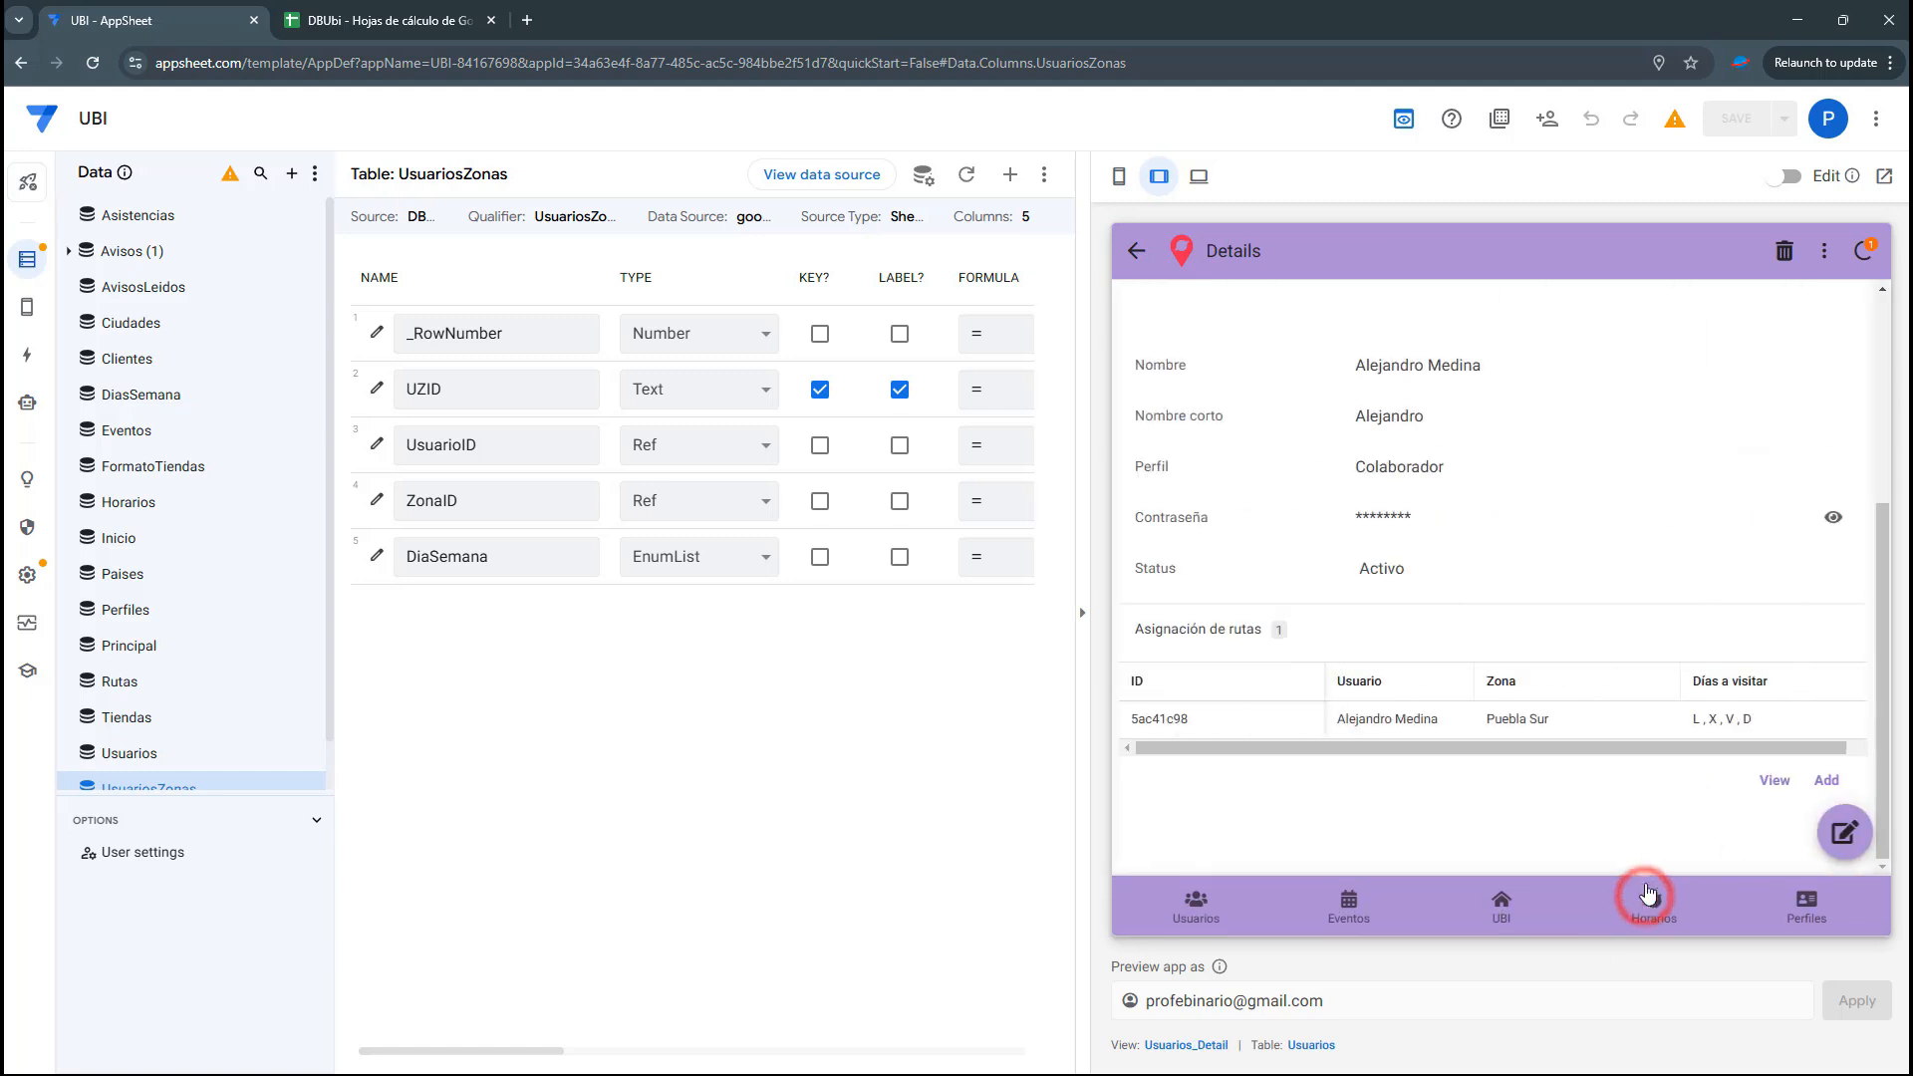
Add a second assignment, Puebla Norte on M, J and S, and list the user's assignments
left_click(1828, 786)
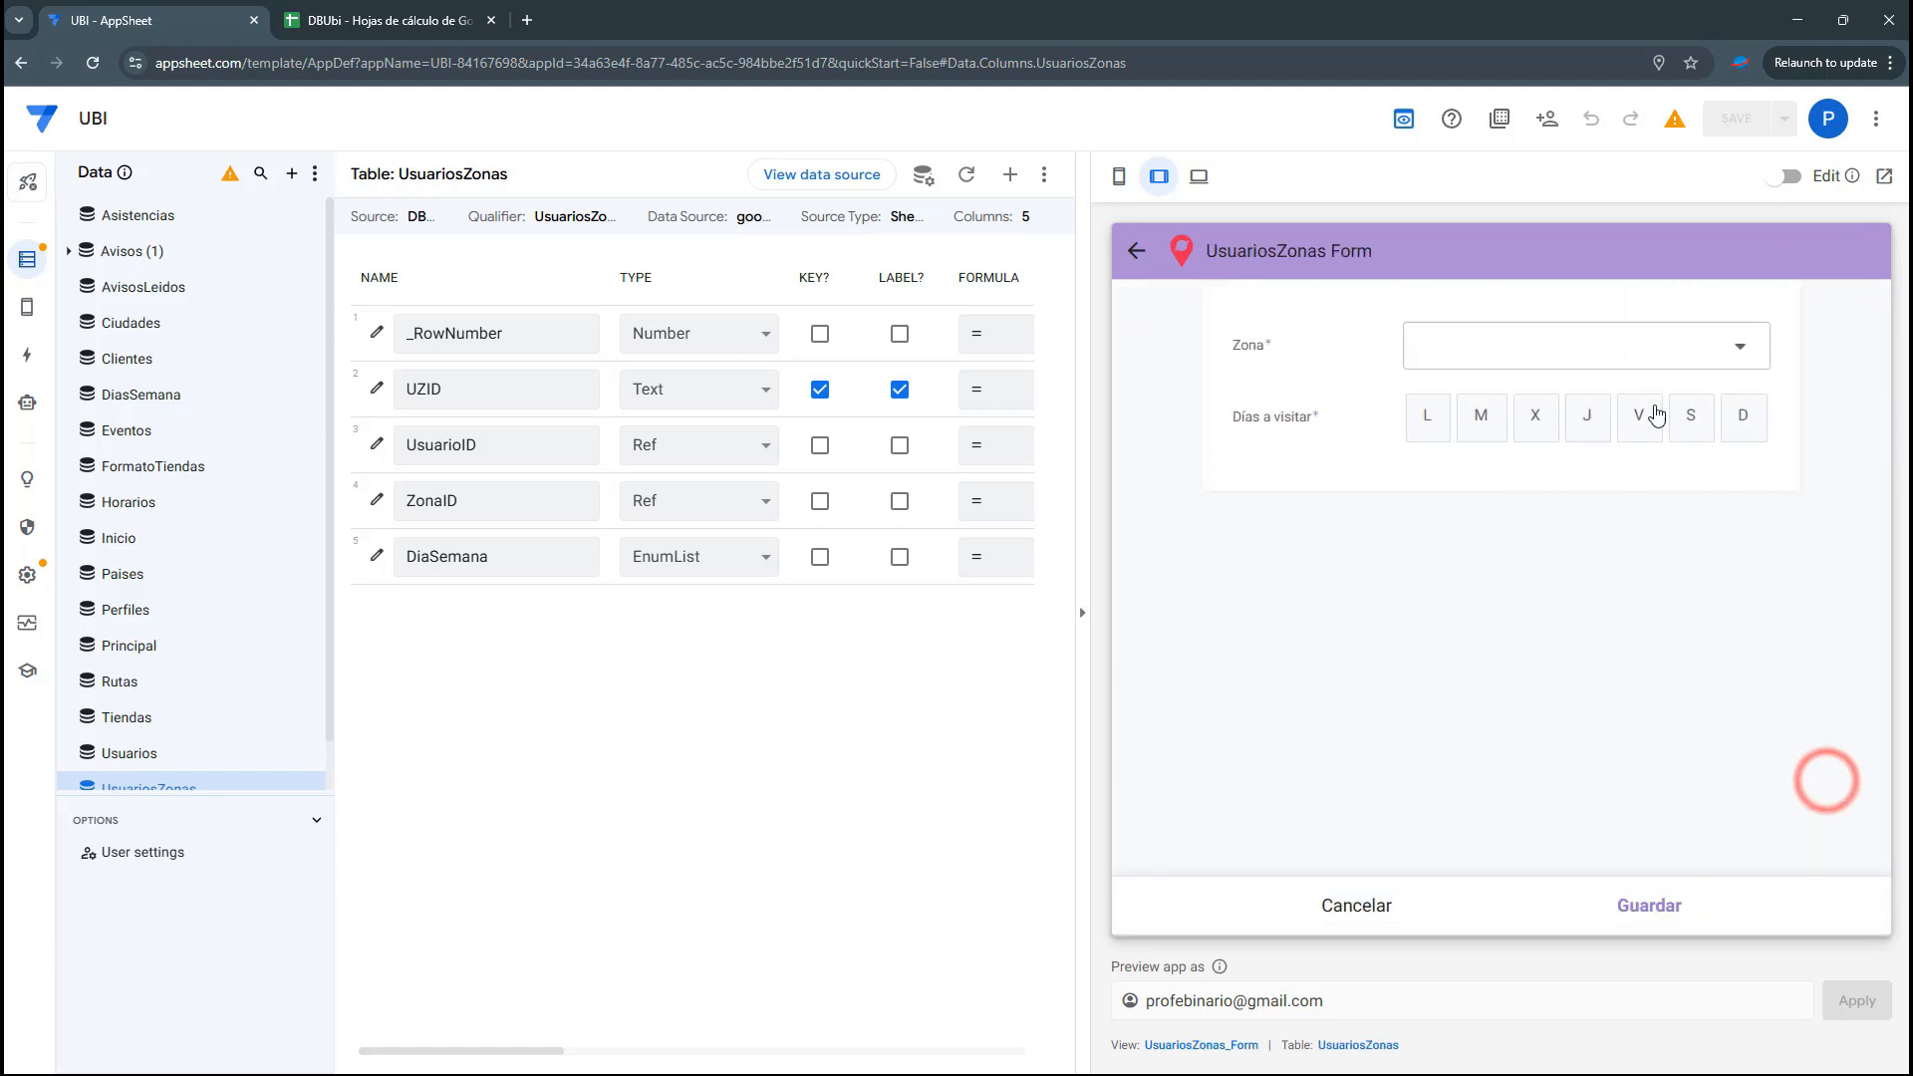
left_click(1547, 351)
left_click(1301, 462)
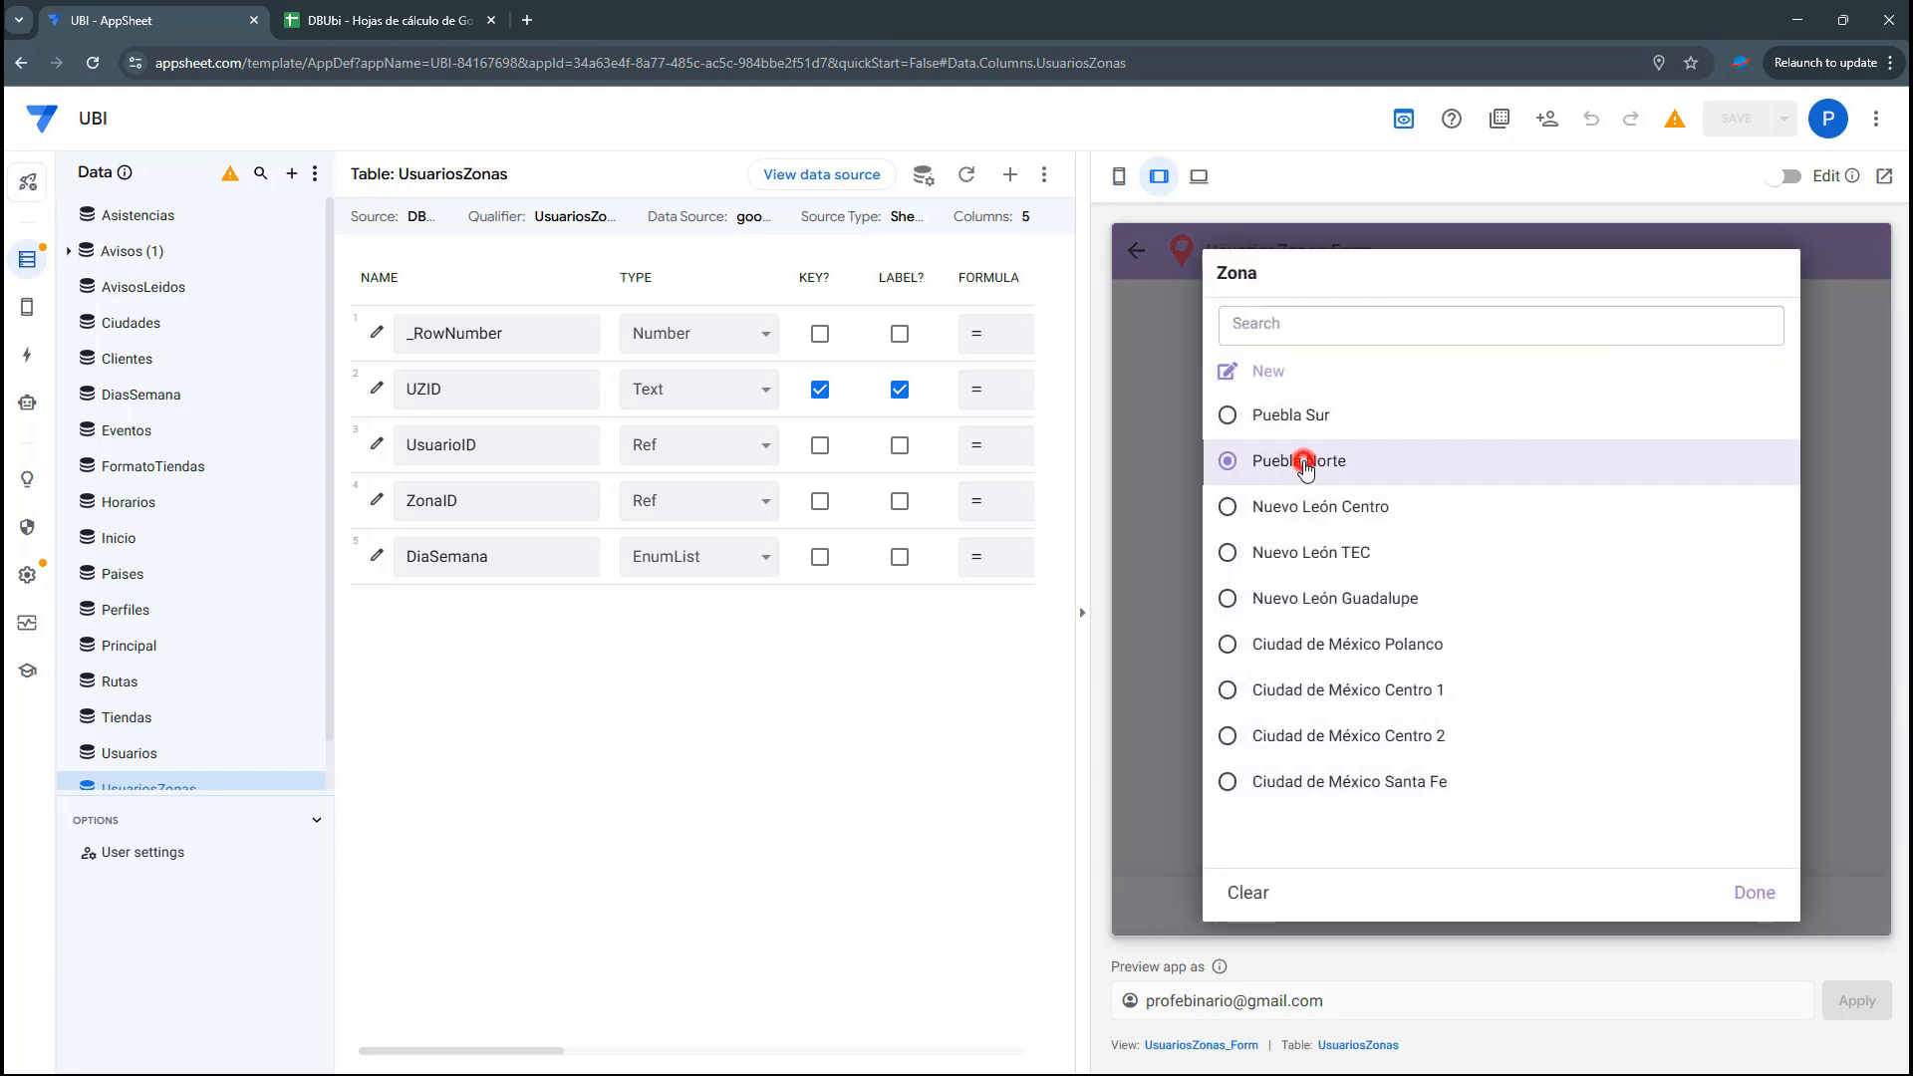
left_click(1484, 439)
left_click(1595, 419)
left_click(1685, 426)
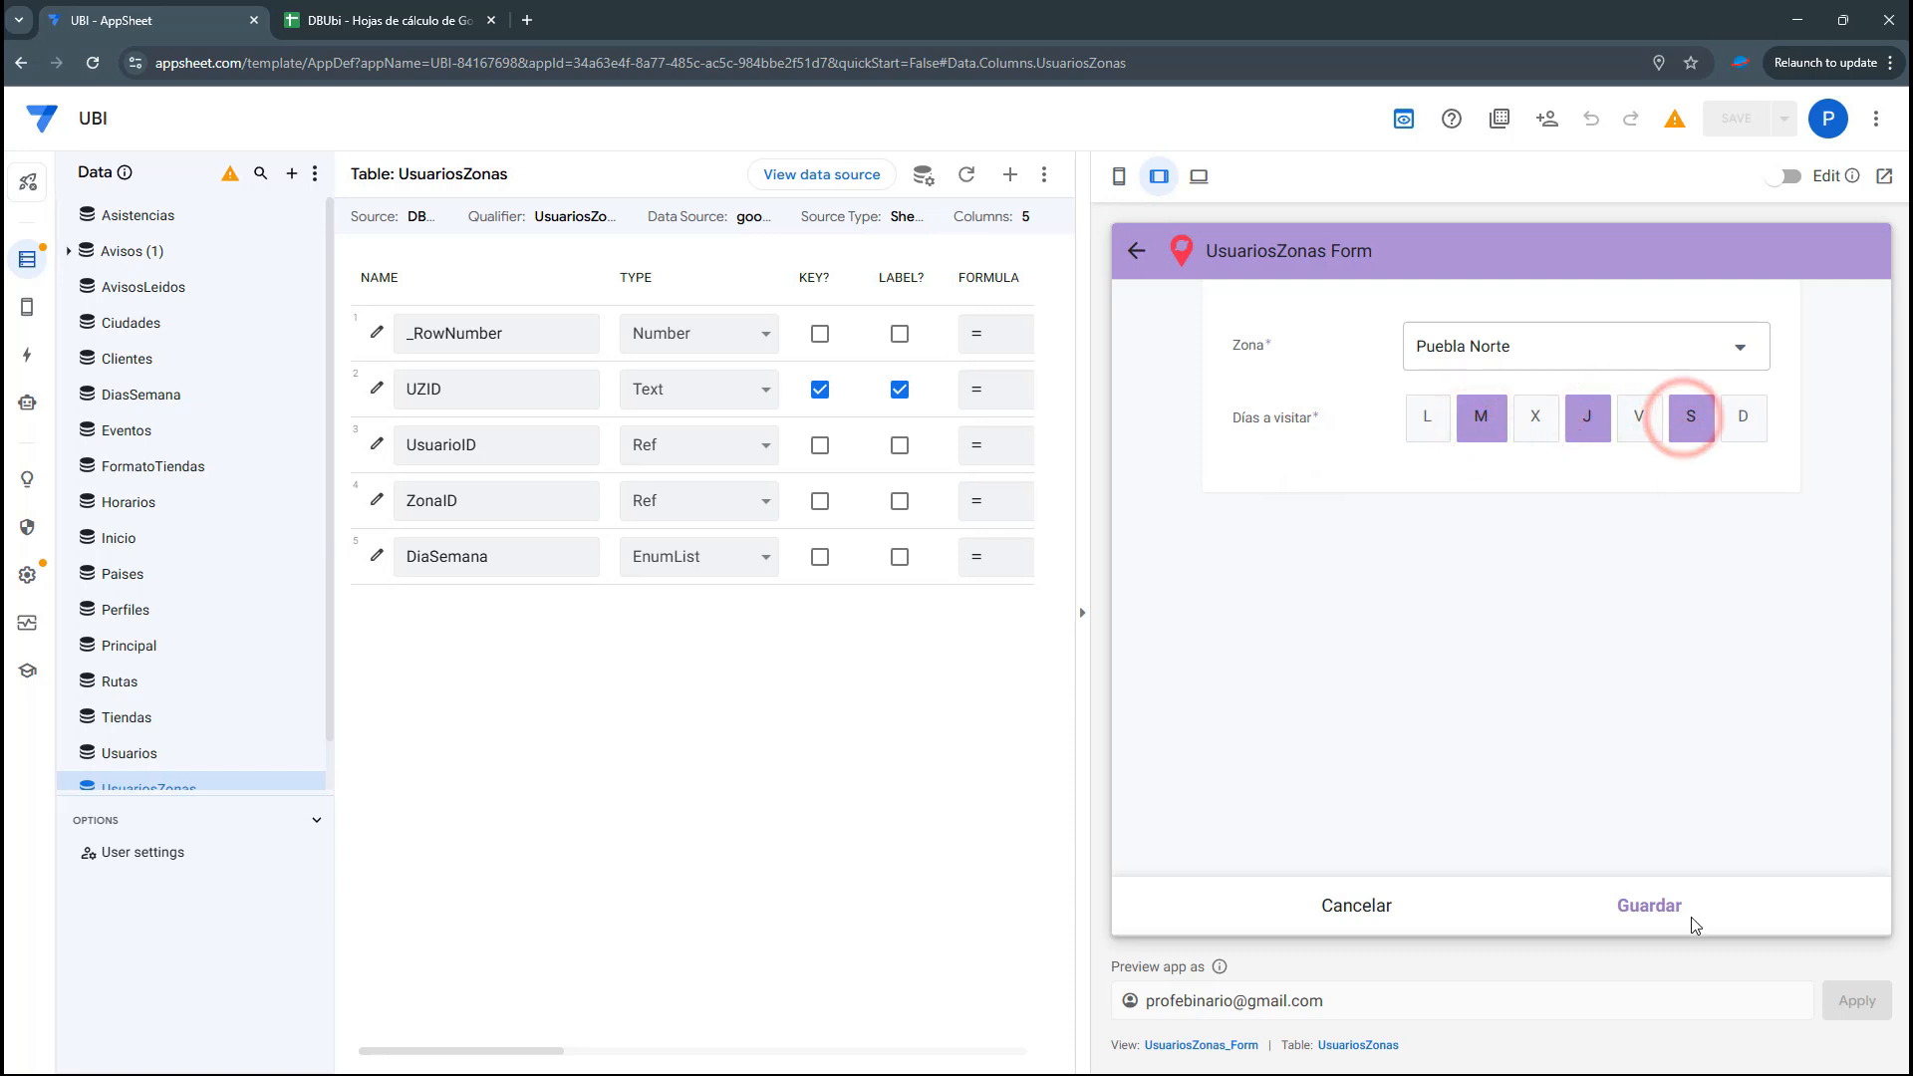
left_click(1658, 903)
scroll(1486, 650, "down", 1)
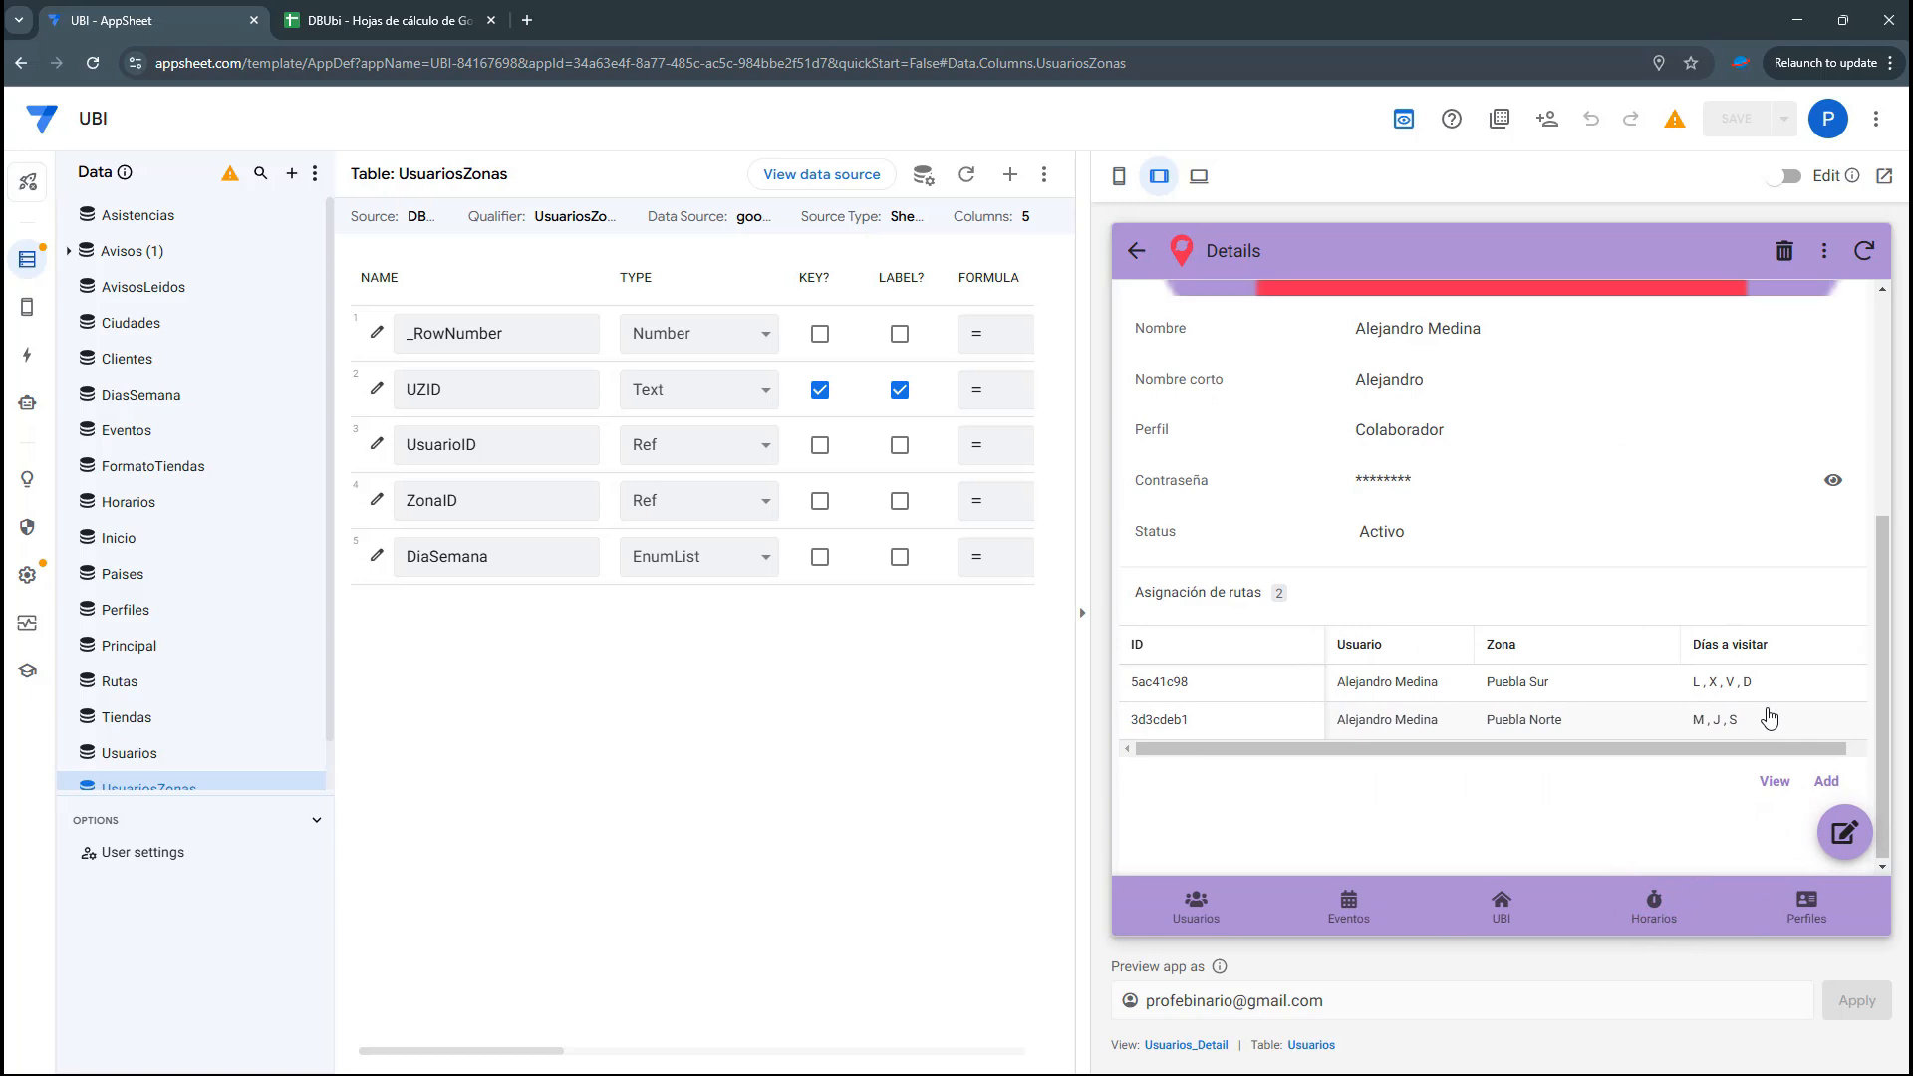
left_click(1775, 784)
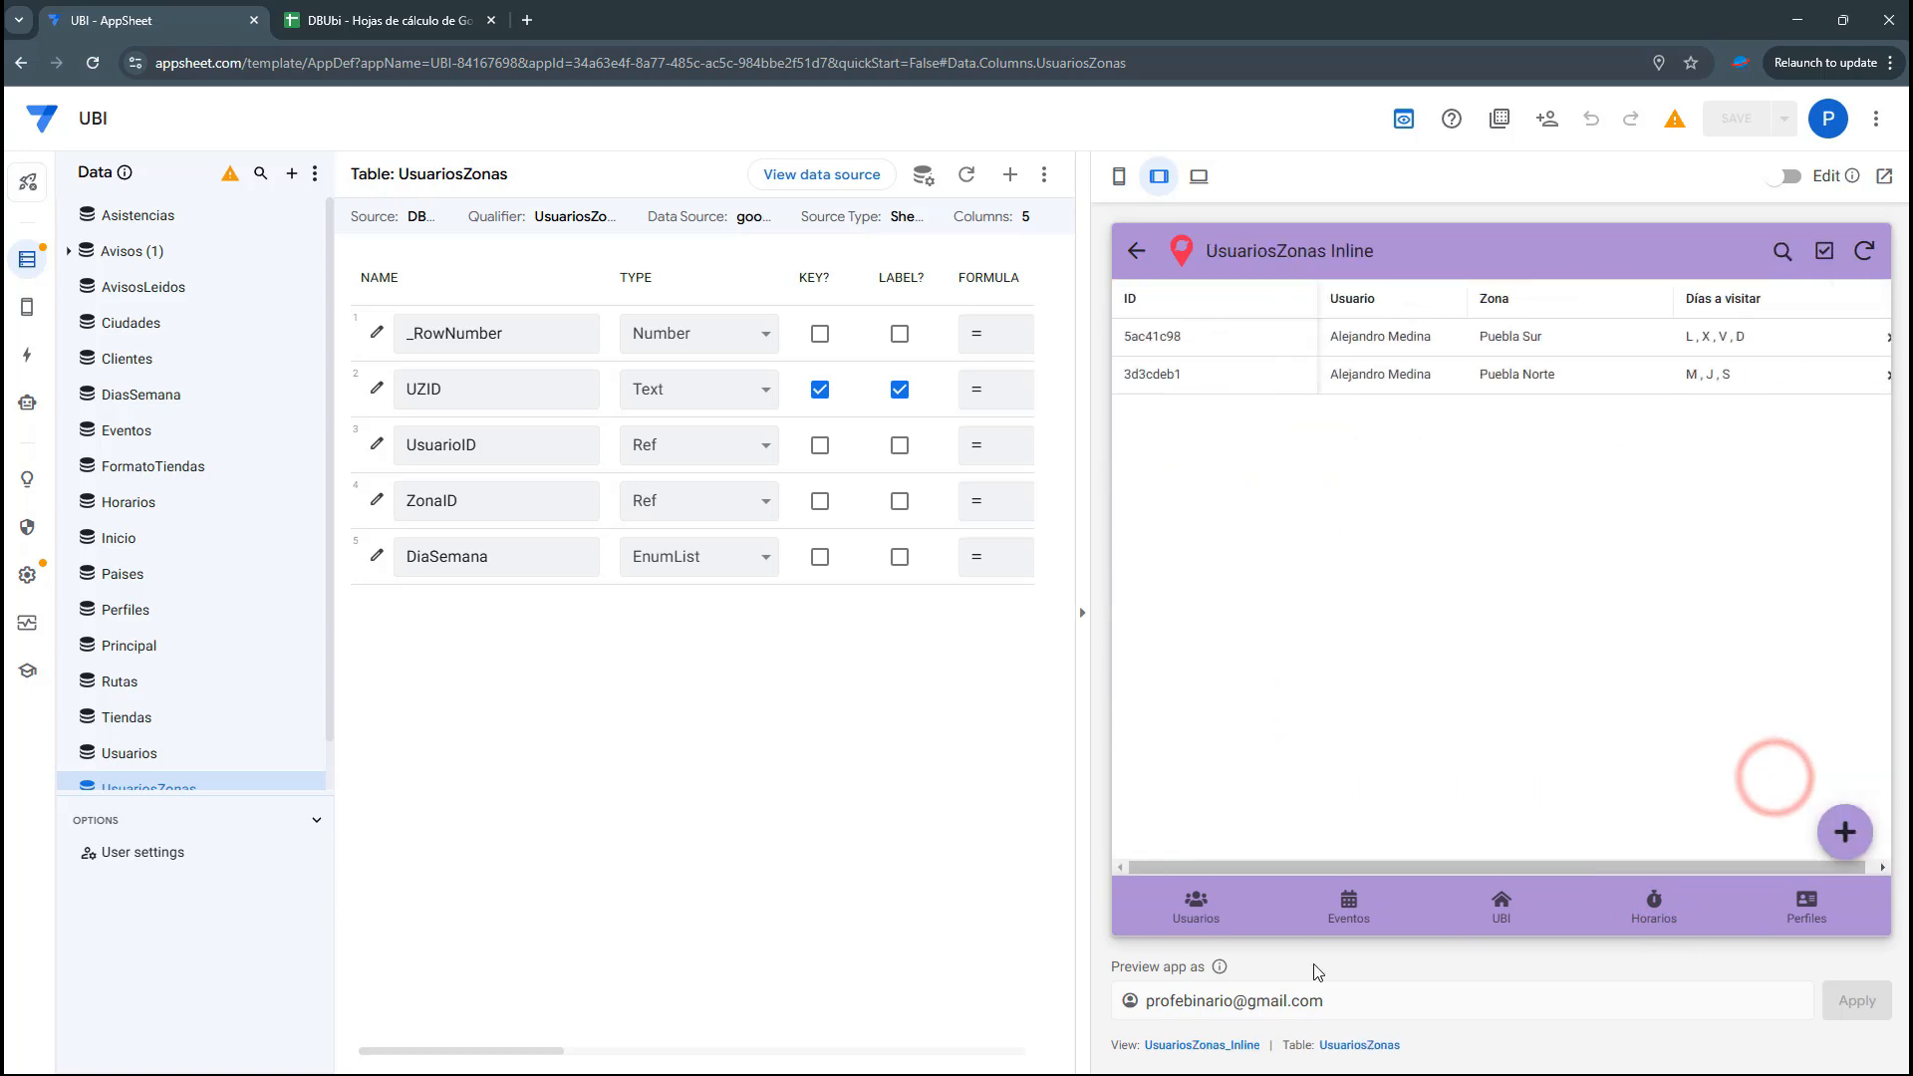
Switch UsuariosZonas_Inline to a manual column order without UZID and UsuarioID, then save
left_click(1233, 1047)
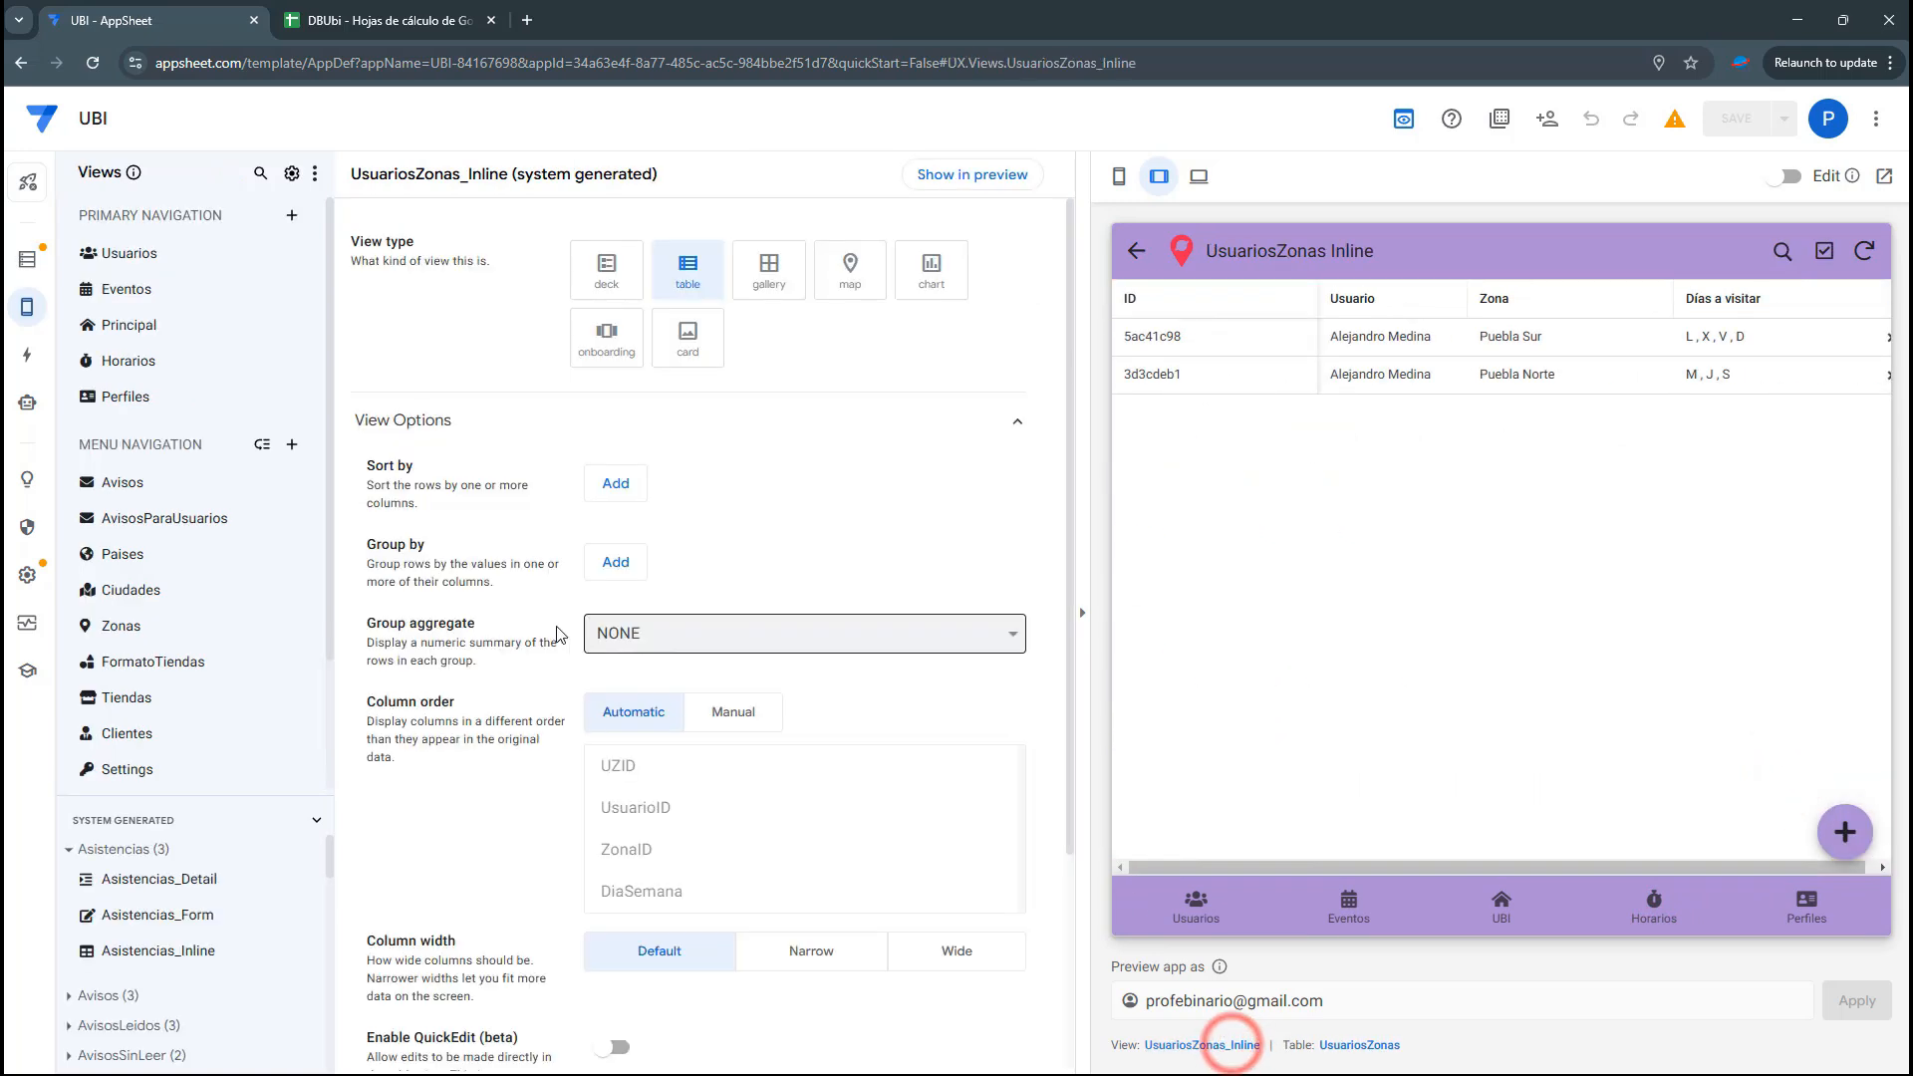
left_click(727, 709)
left_click(1007, 850)
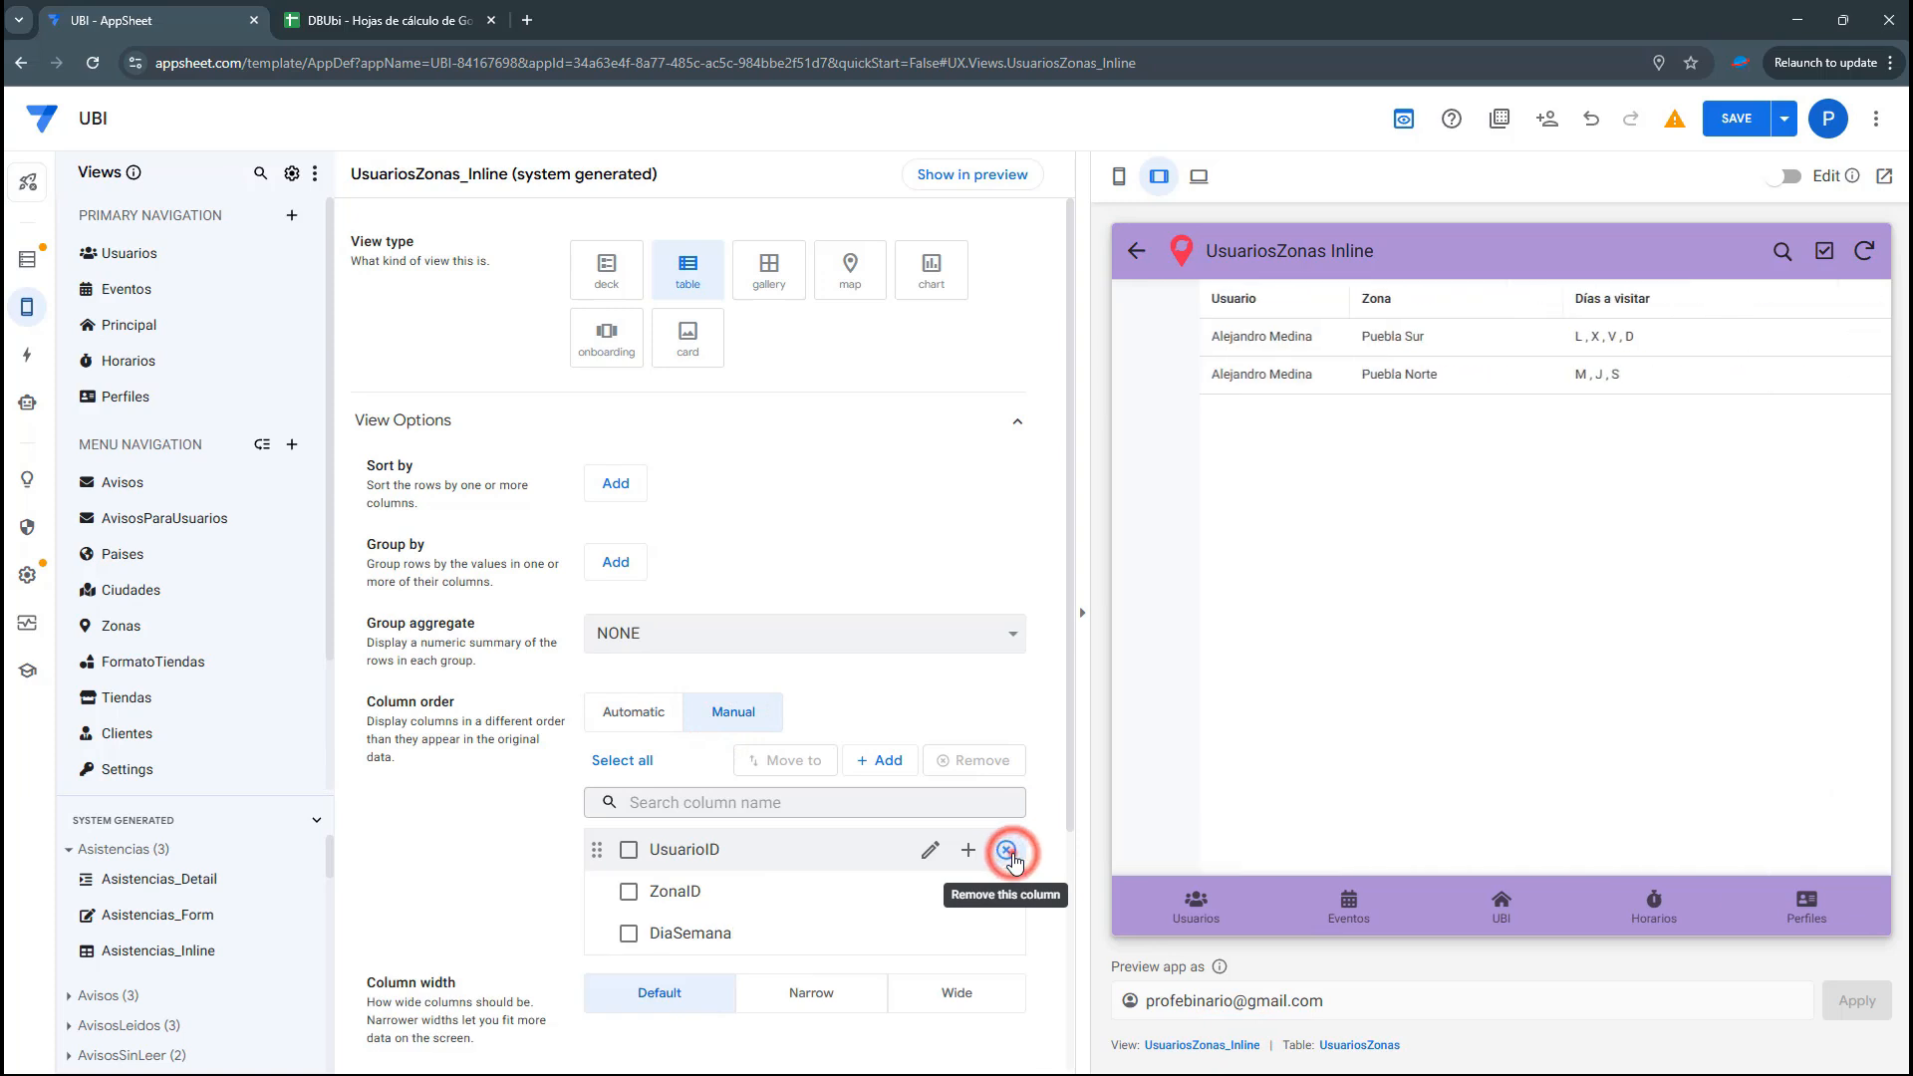
left_click(1007, 850)
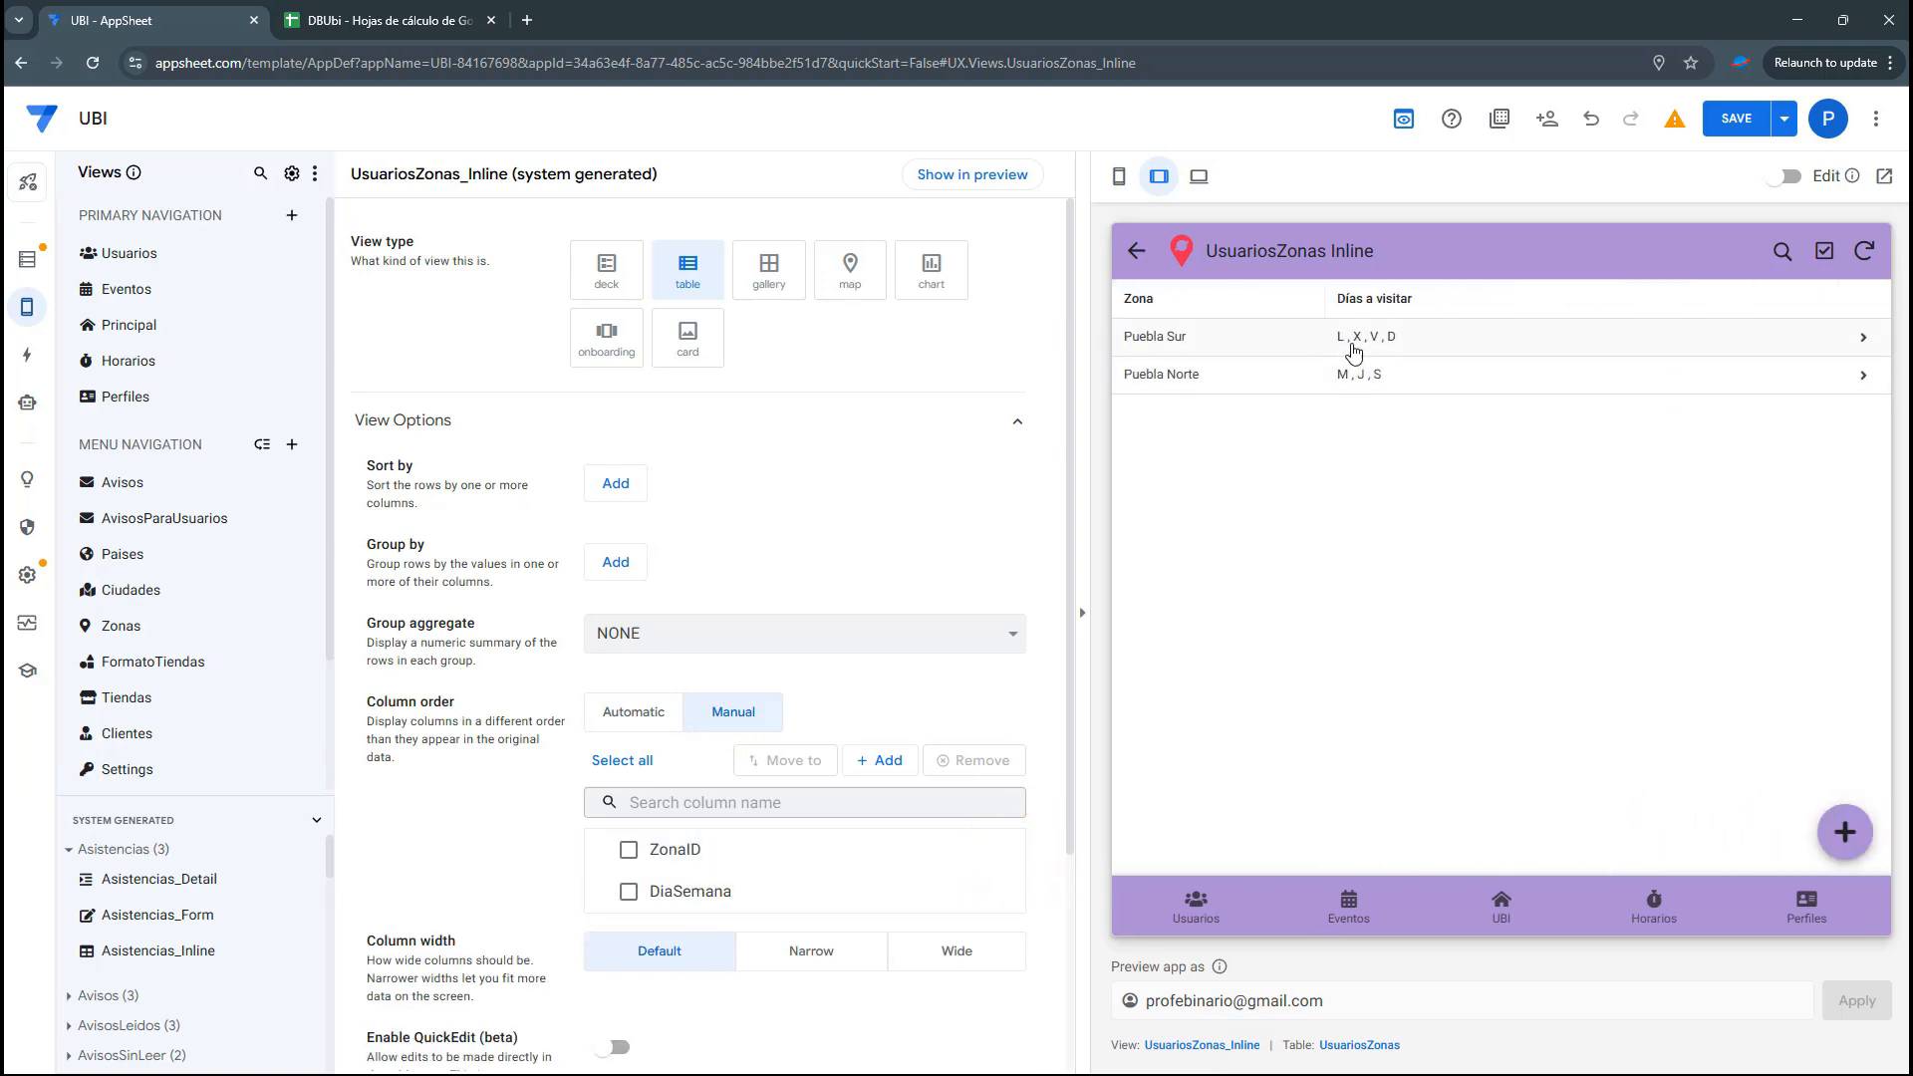
left_click(1727, 123)
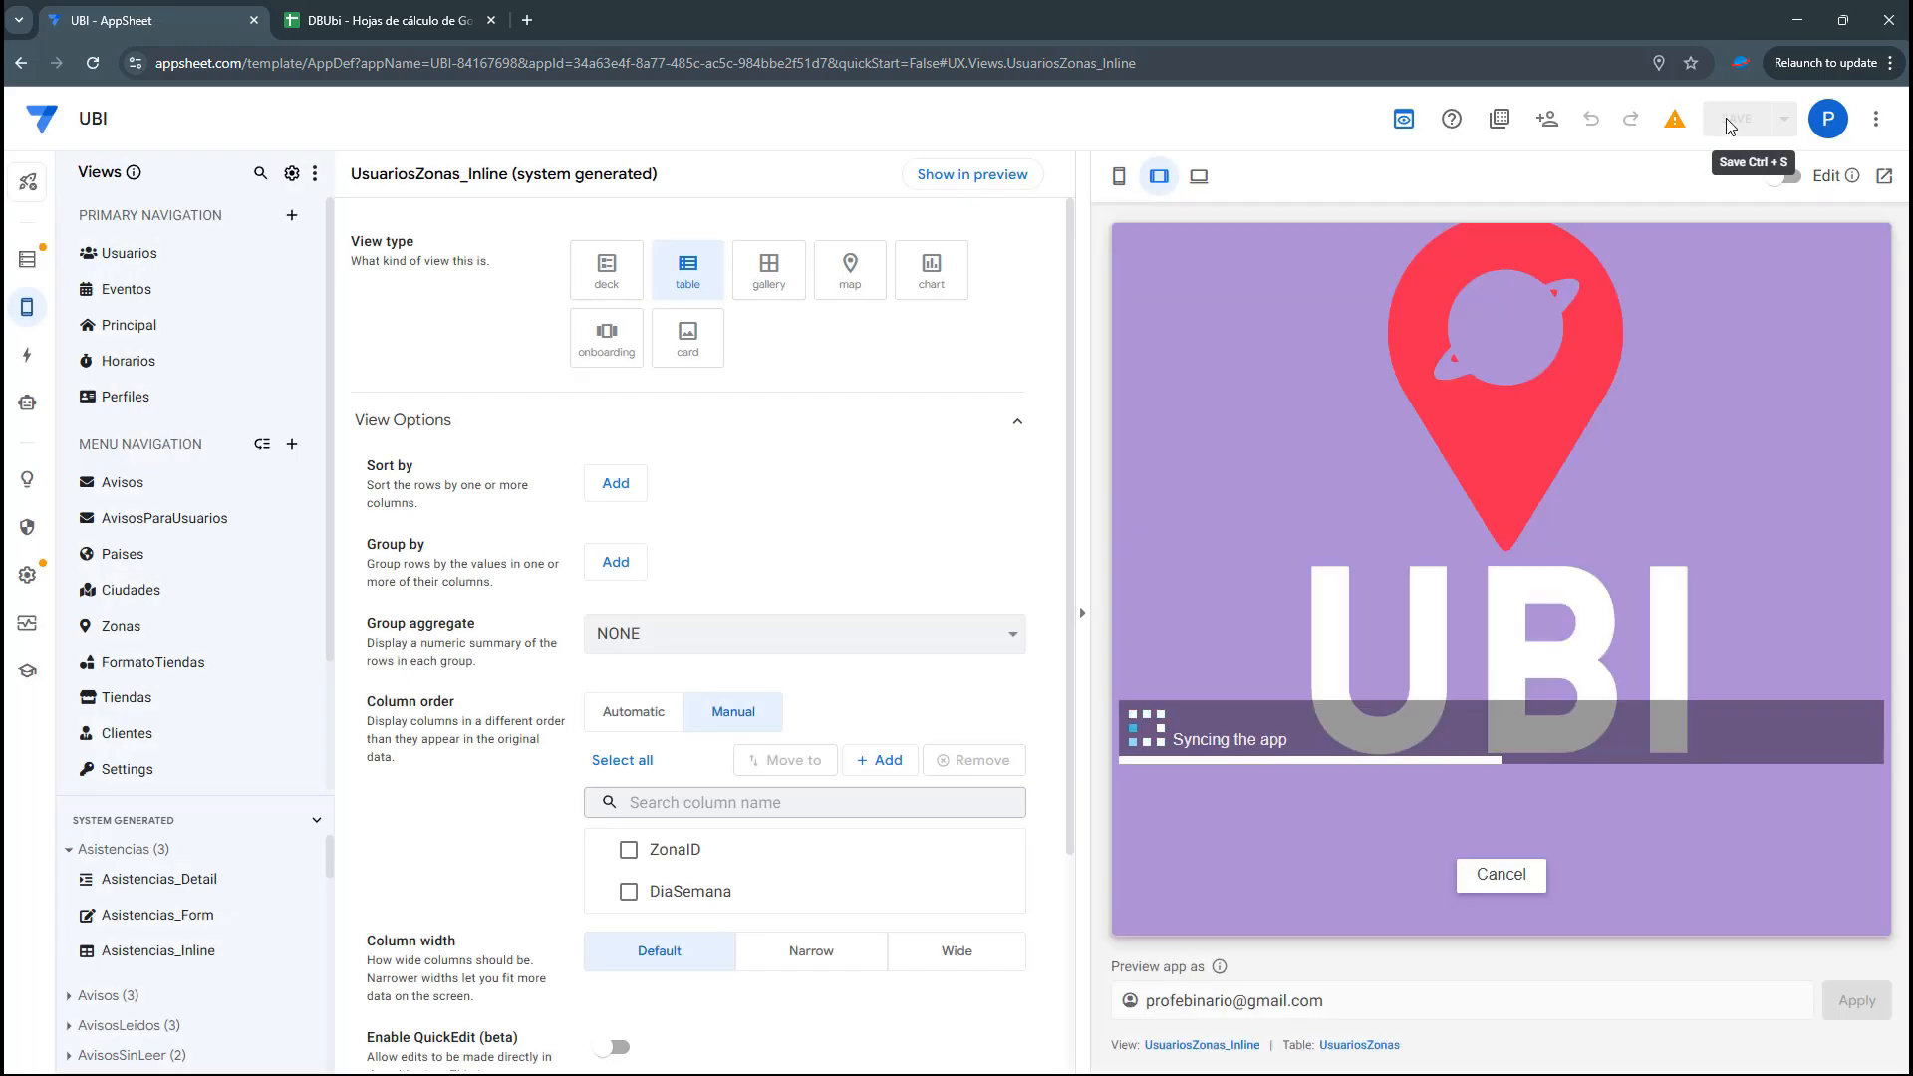
Log in to the app preview again through the menu's Iniciar sesión form
left_click(1495, 895)
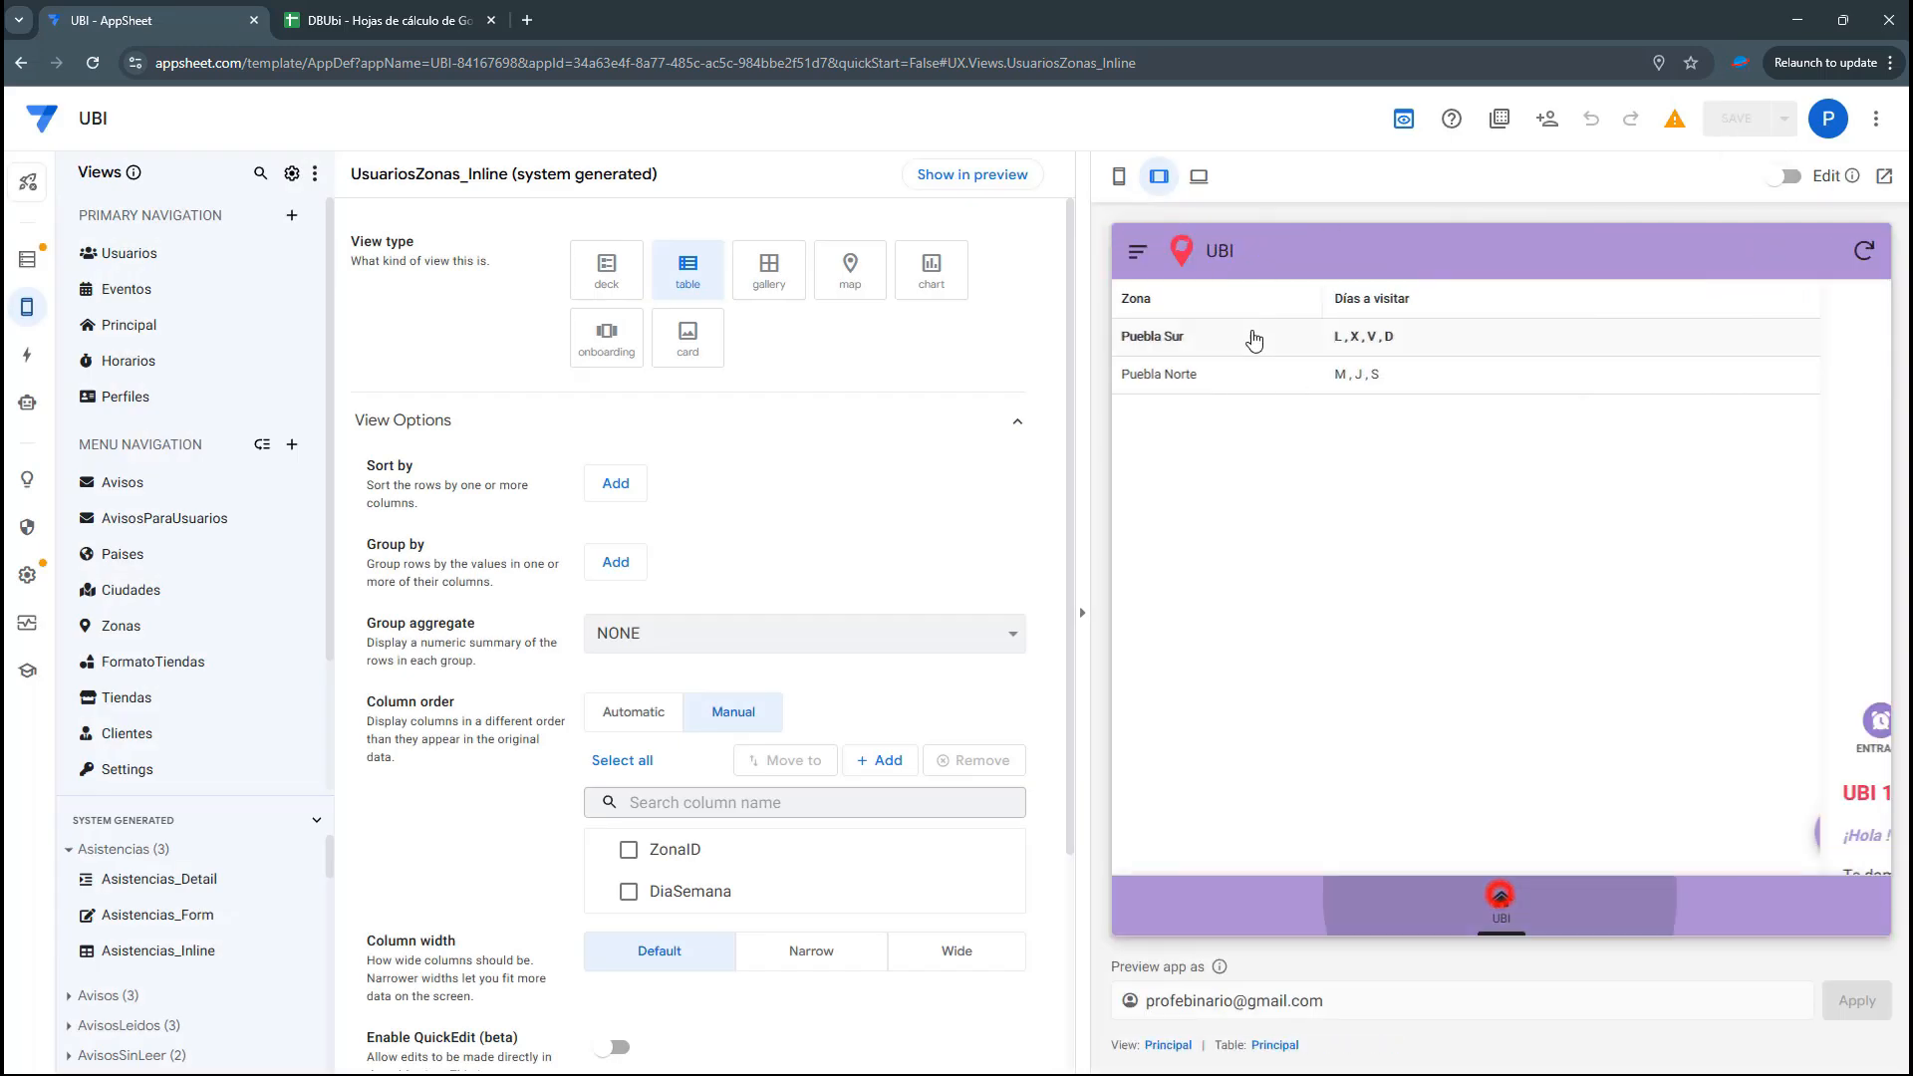
left_click(1137, 251)
left_click(1211, 584)
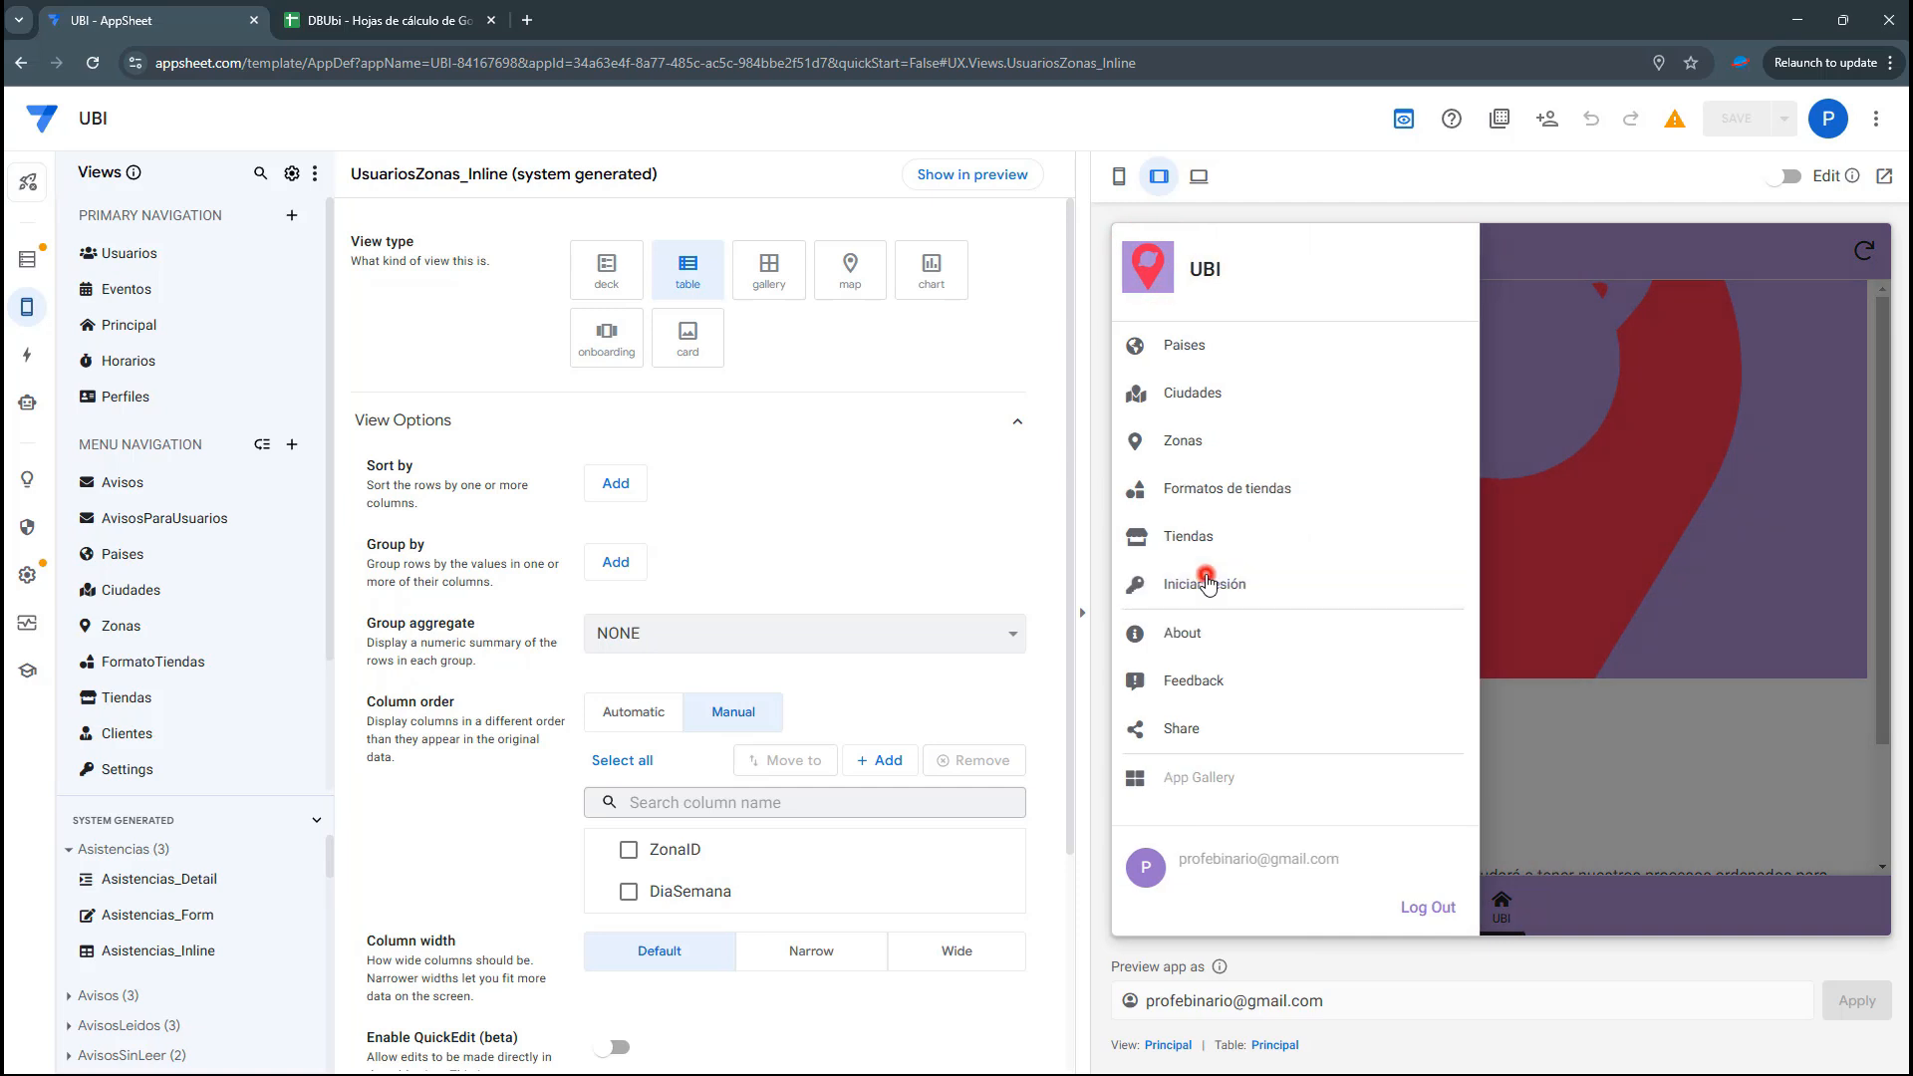
left_click(1328, 372)
type("aromero")
key("Tab")
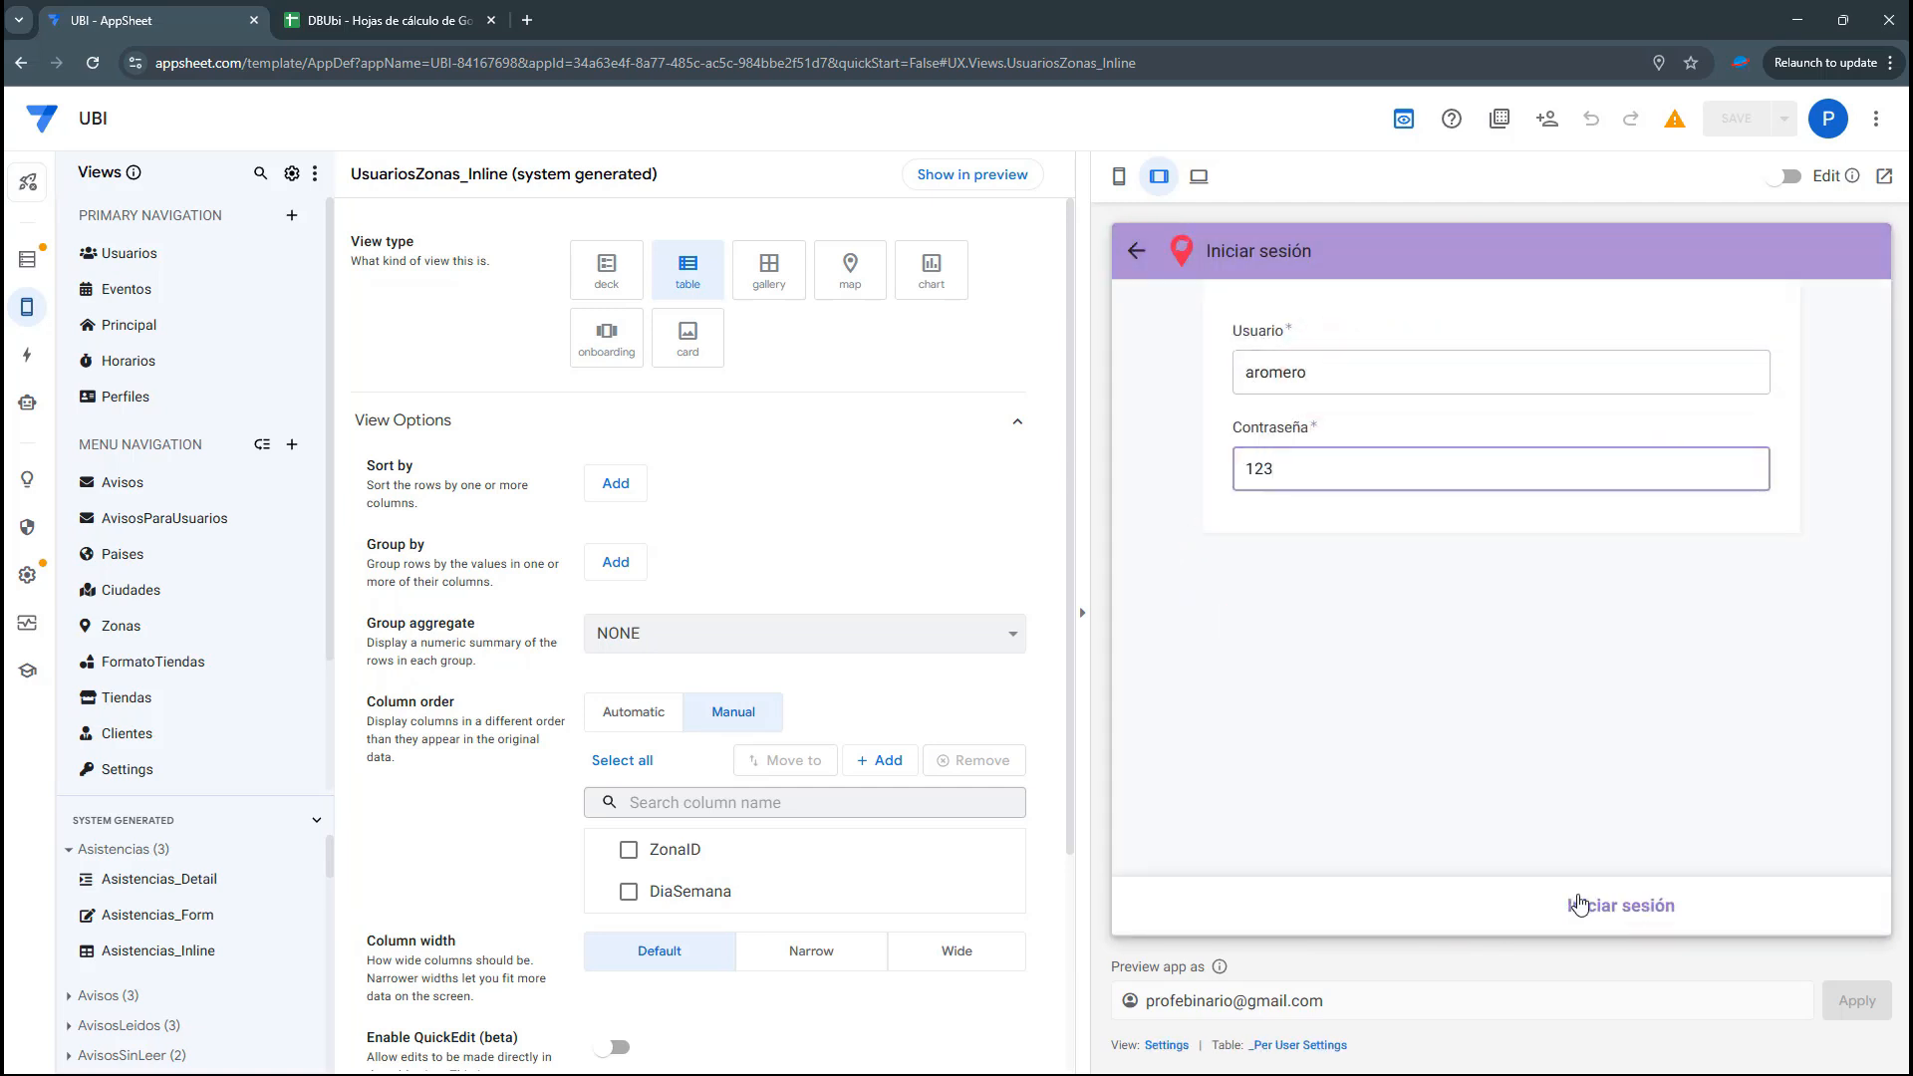
left_click(1612, 906)
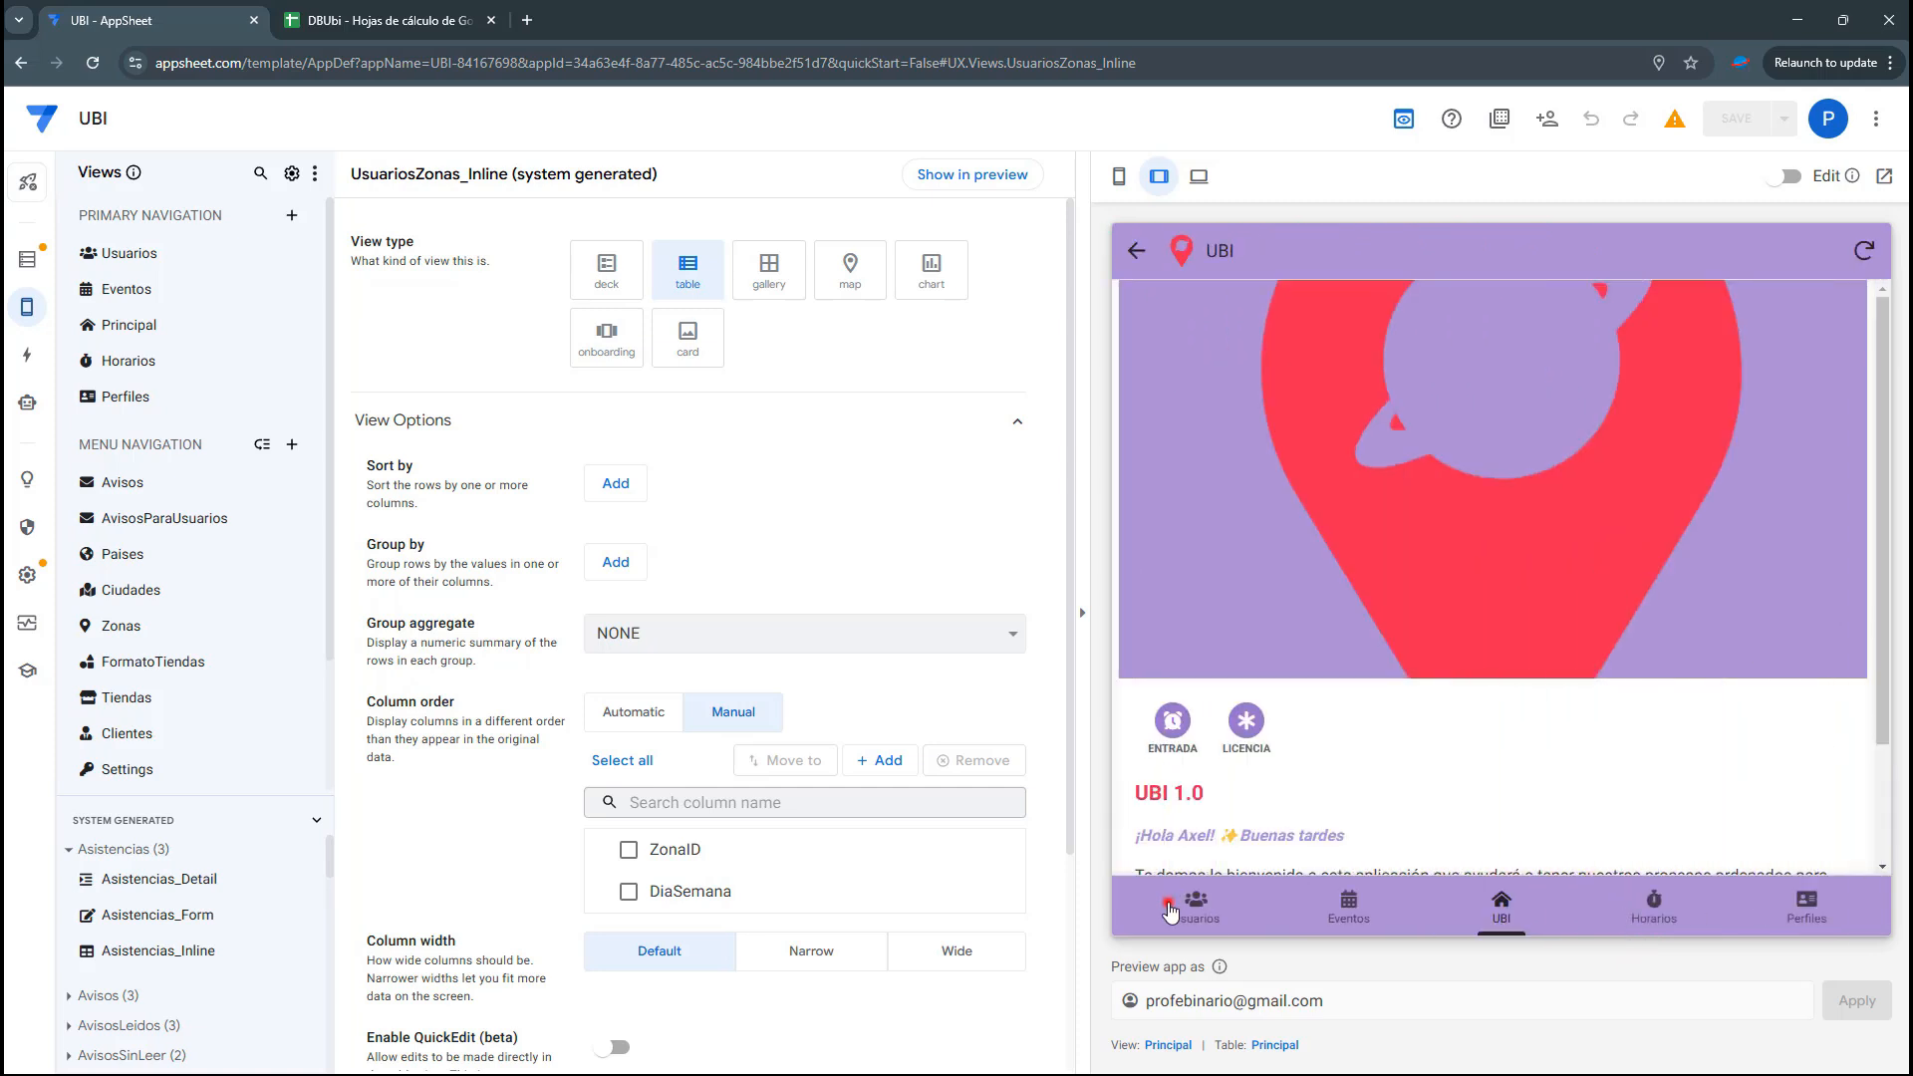
Check one collaborator's routes, then start a route assignment for another and list the zones
left_click(1170, 909)
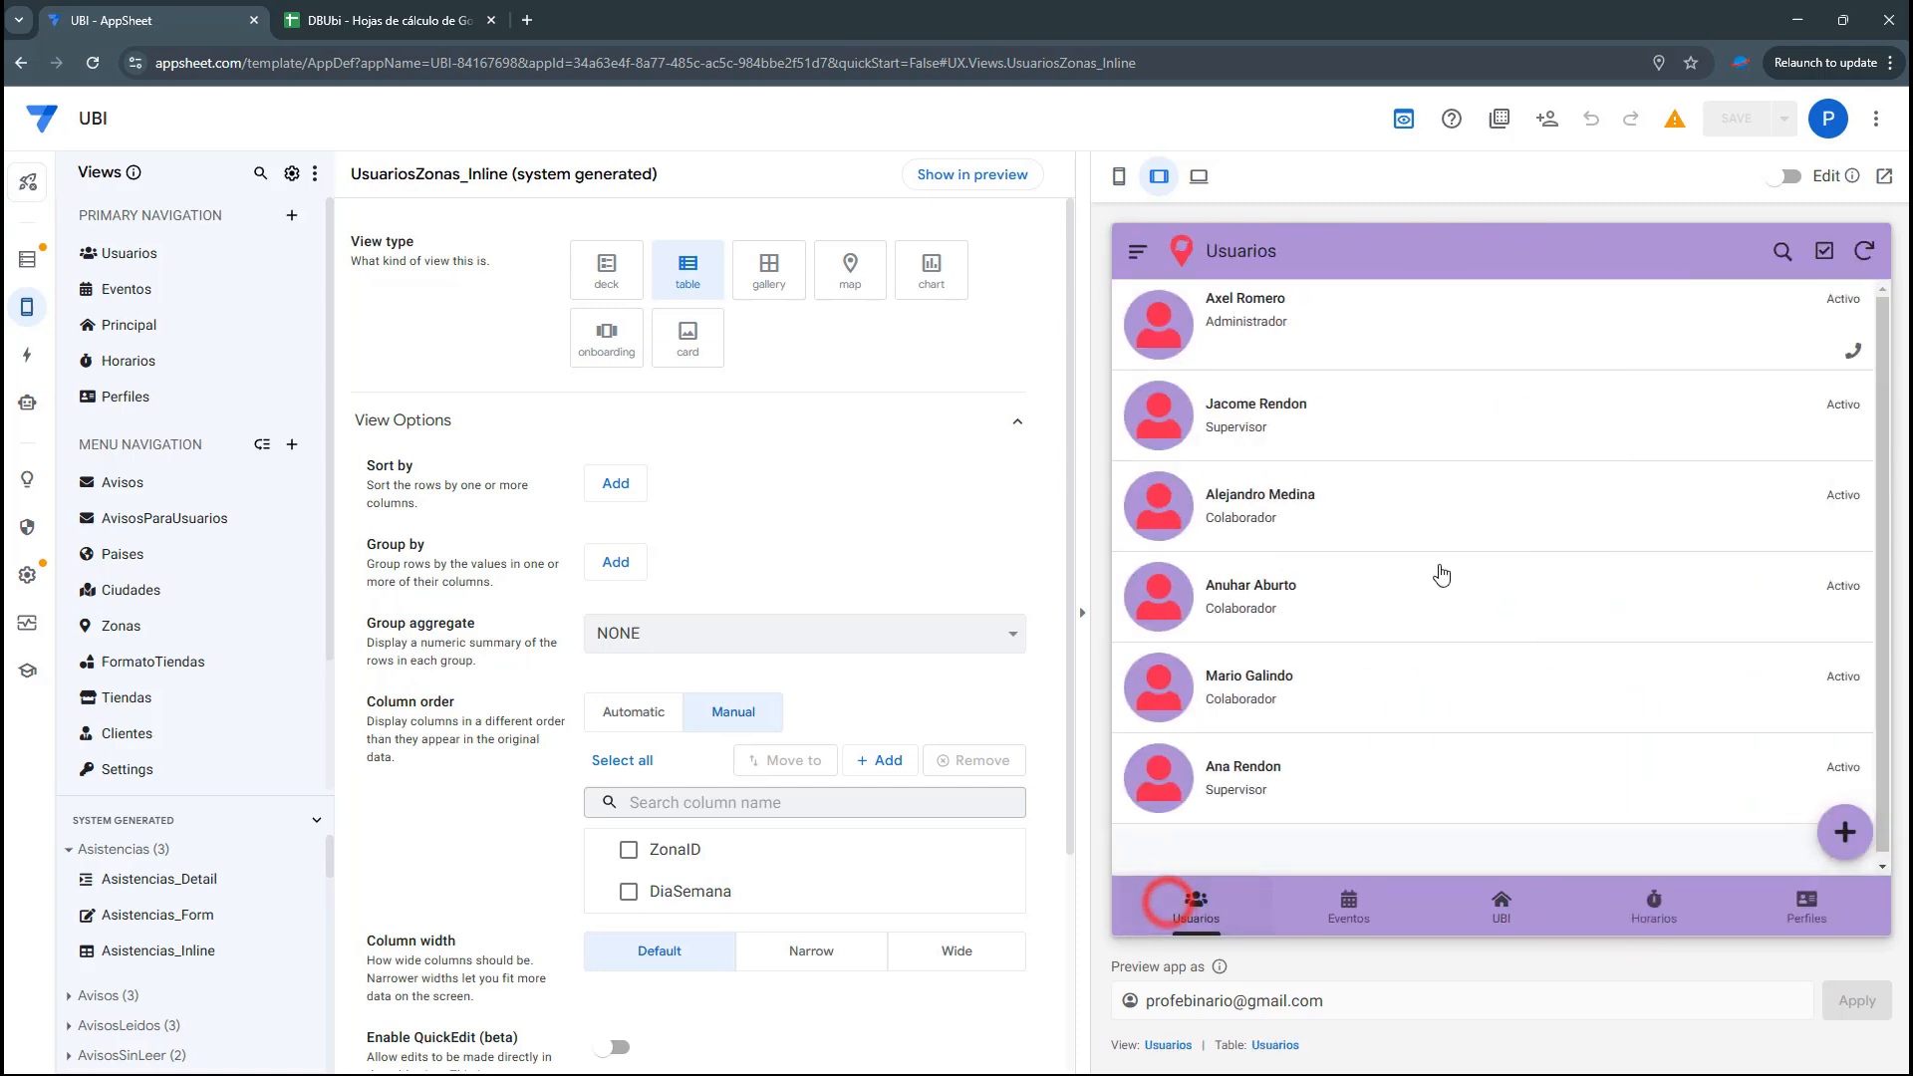
left_click(1285, 518)
scroll(1285, 528, "down", 4)
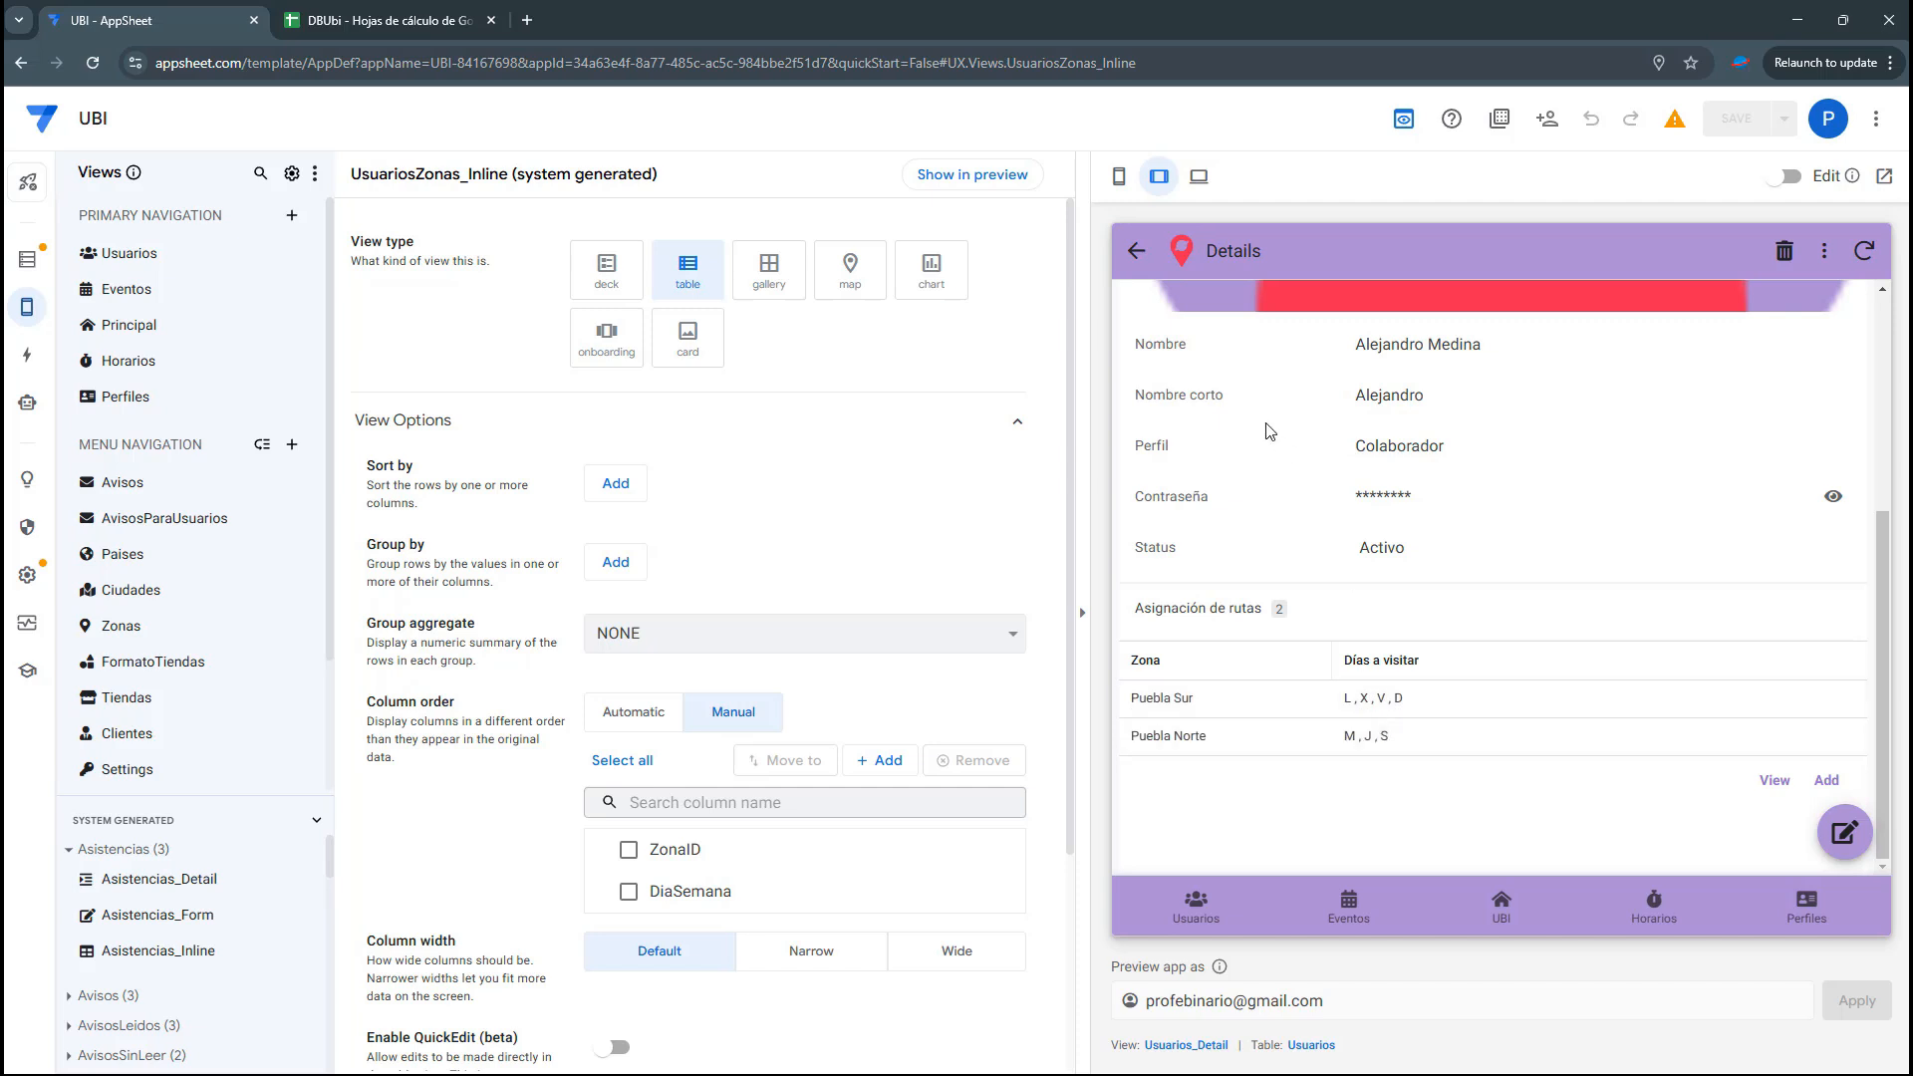
left_click(1134, 253)
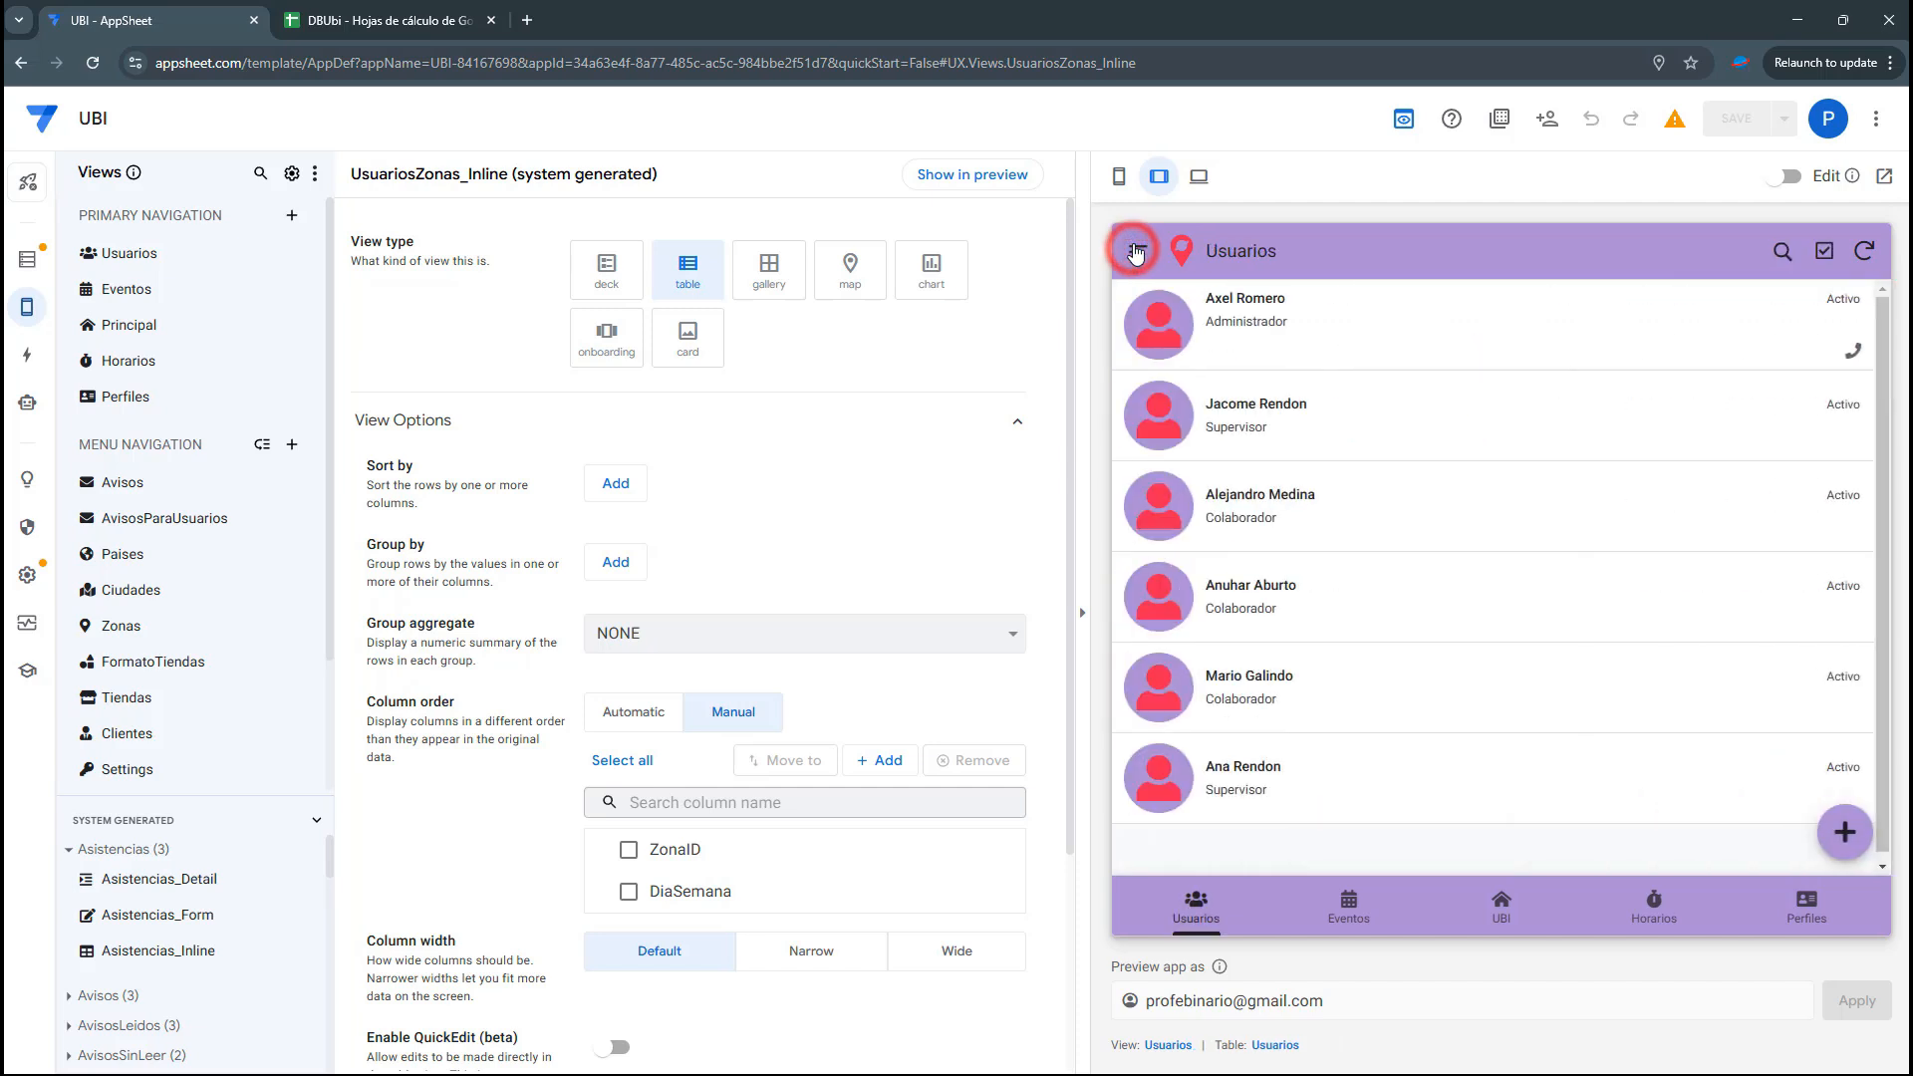
left_click(1221, 603)
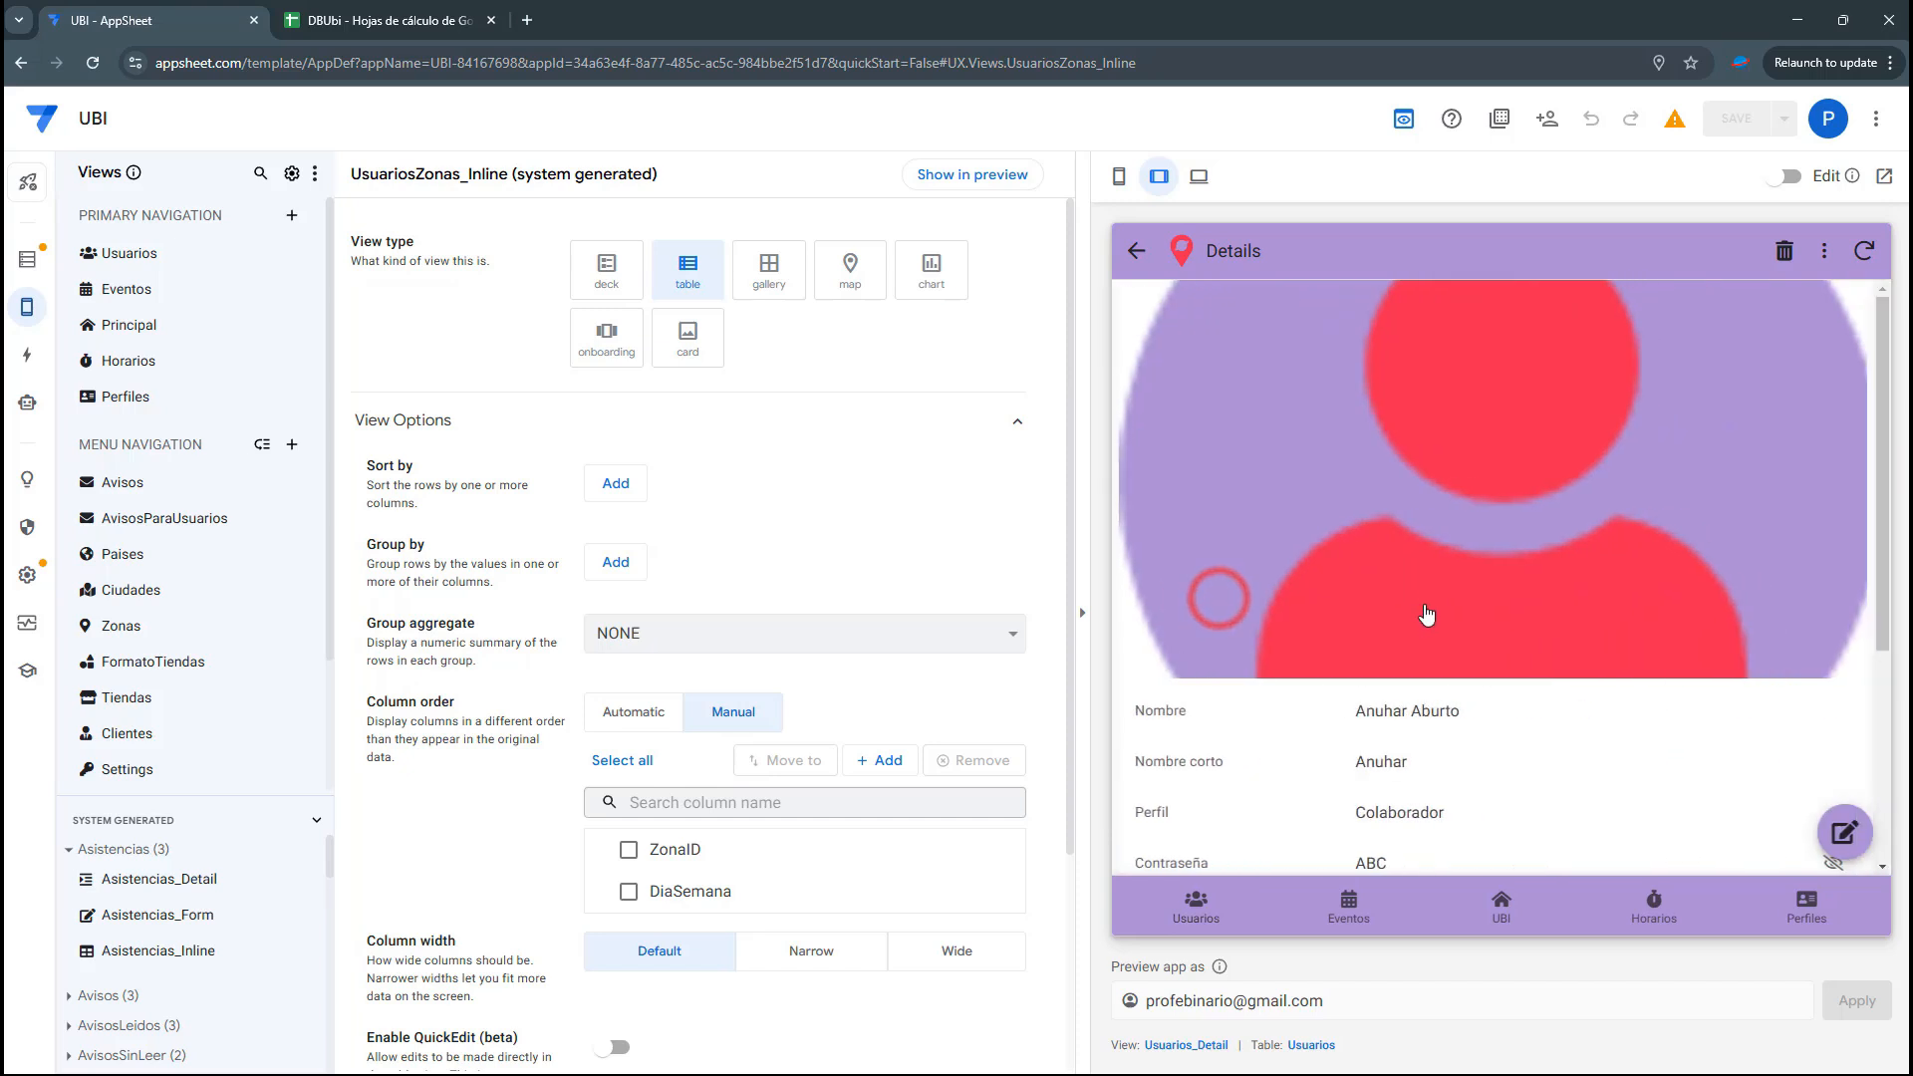
scroll(1784, 755, "down", 3)
left_click(1834, 782)
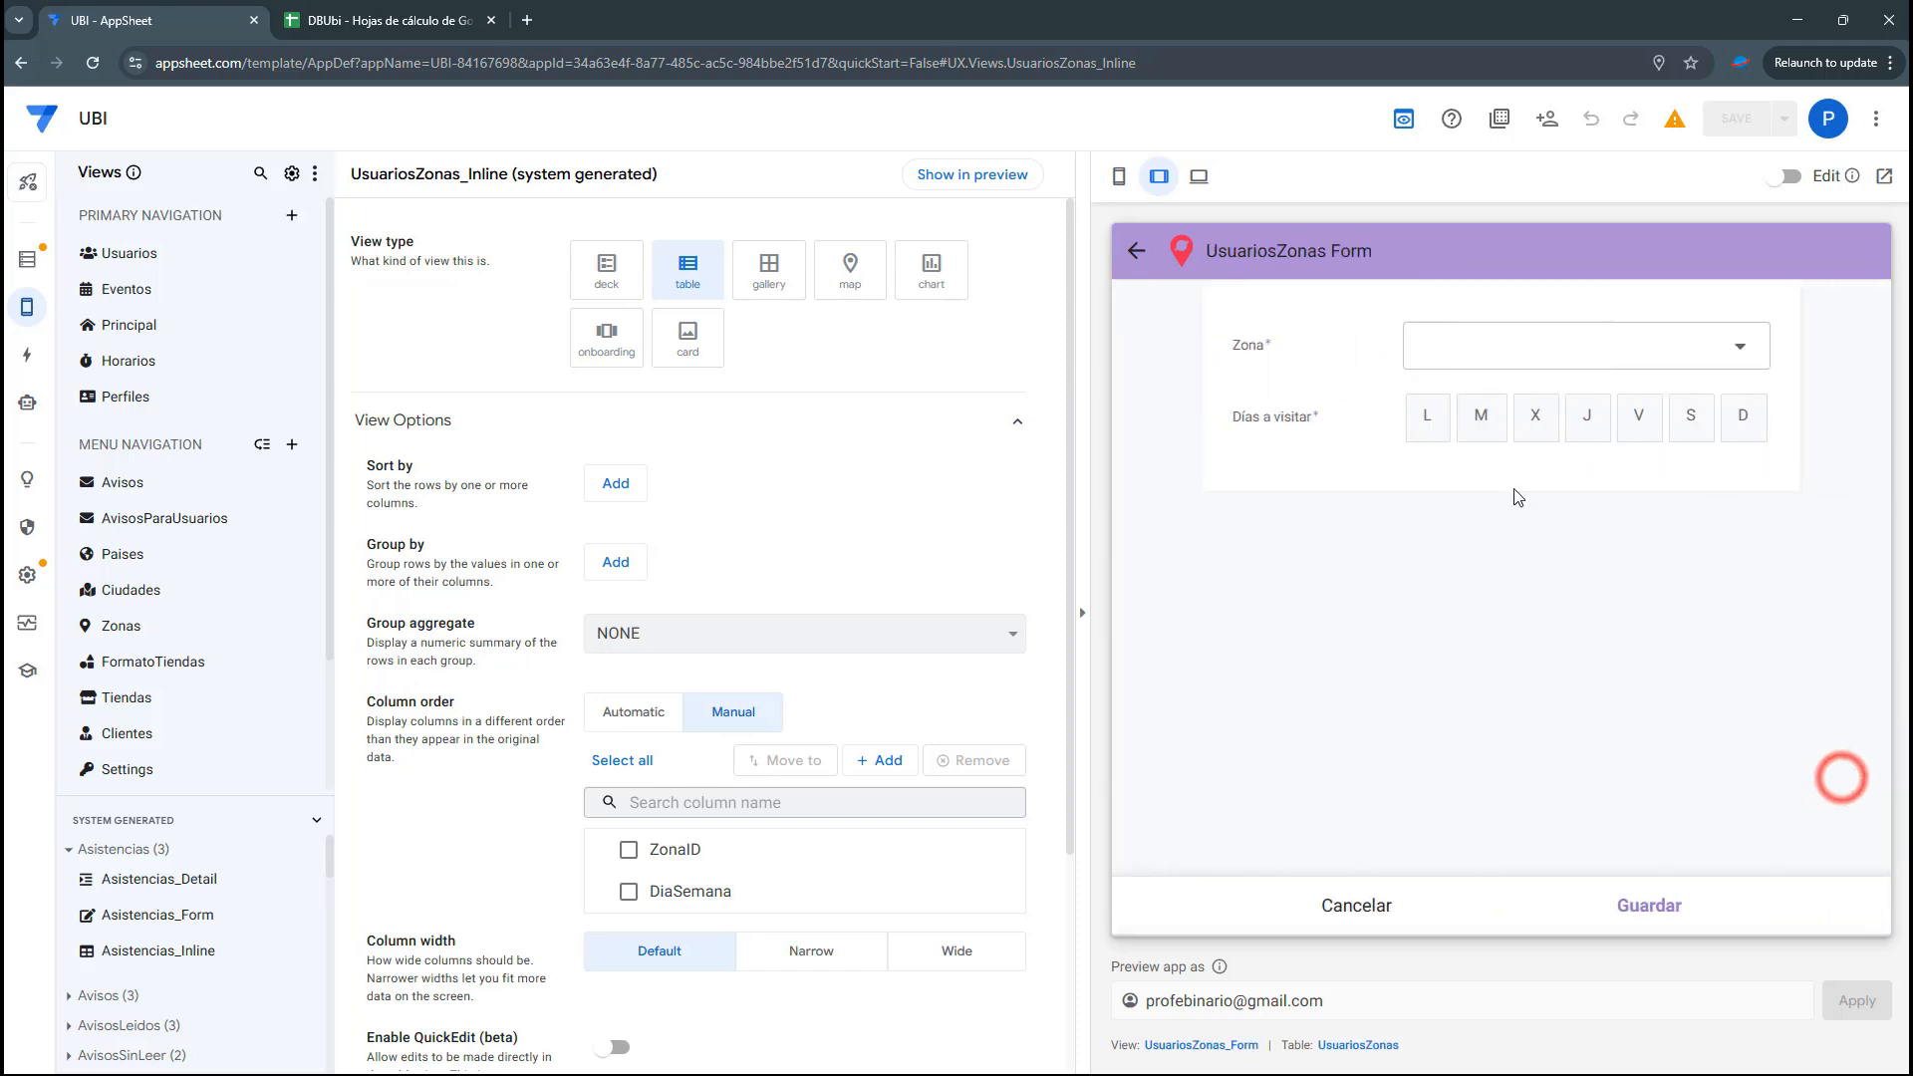
left_click(1467, 342)
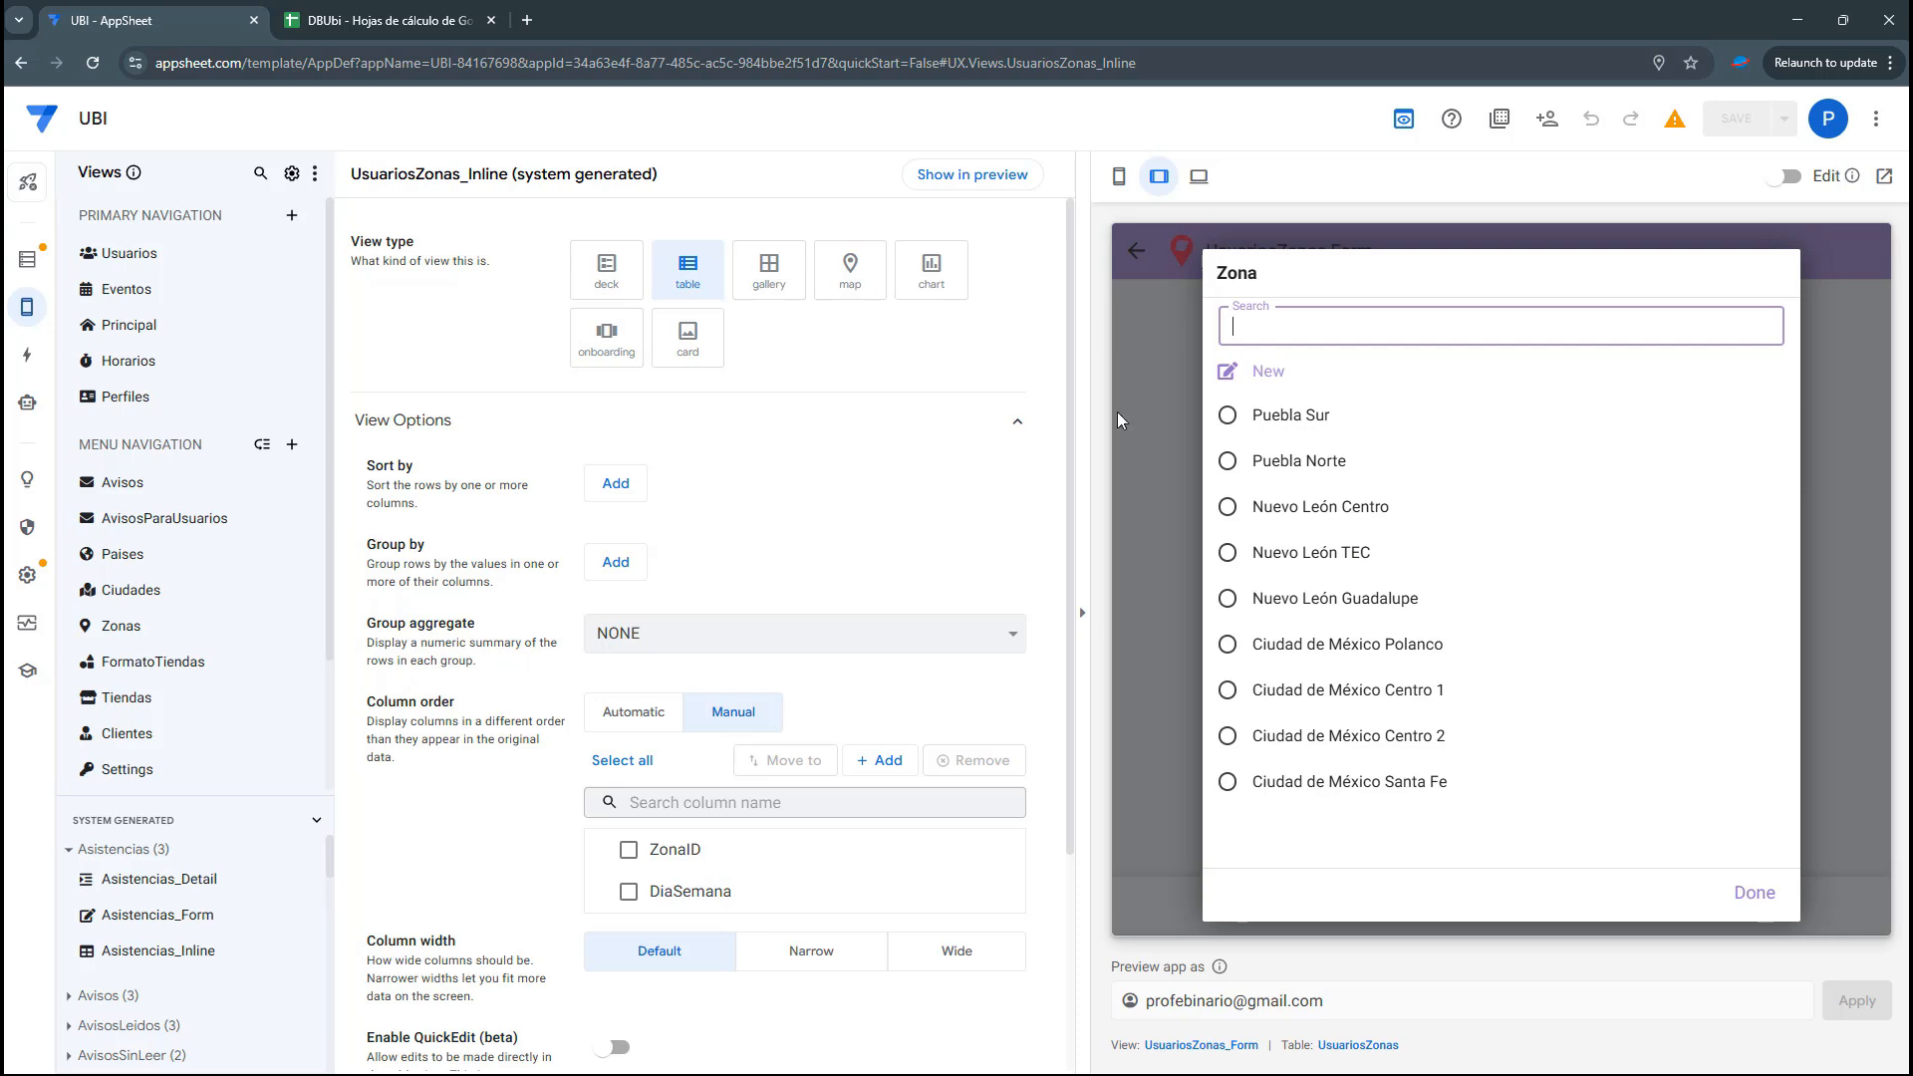
left_click(356, 8)
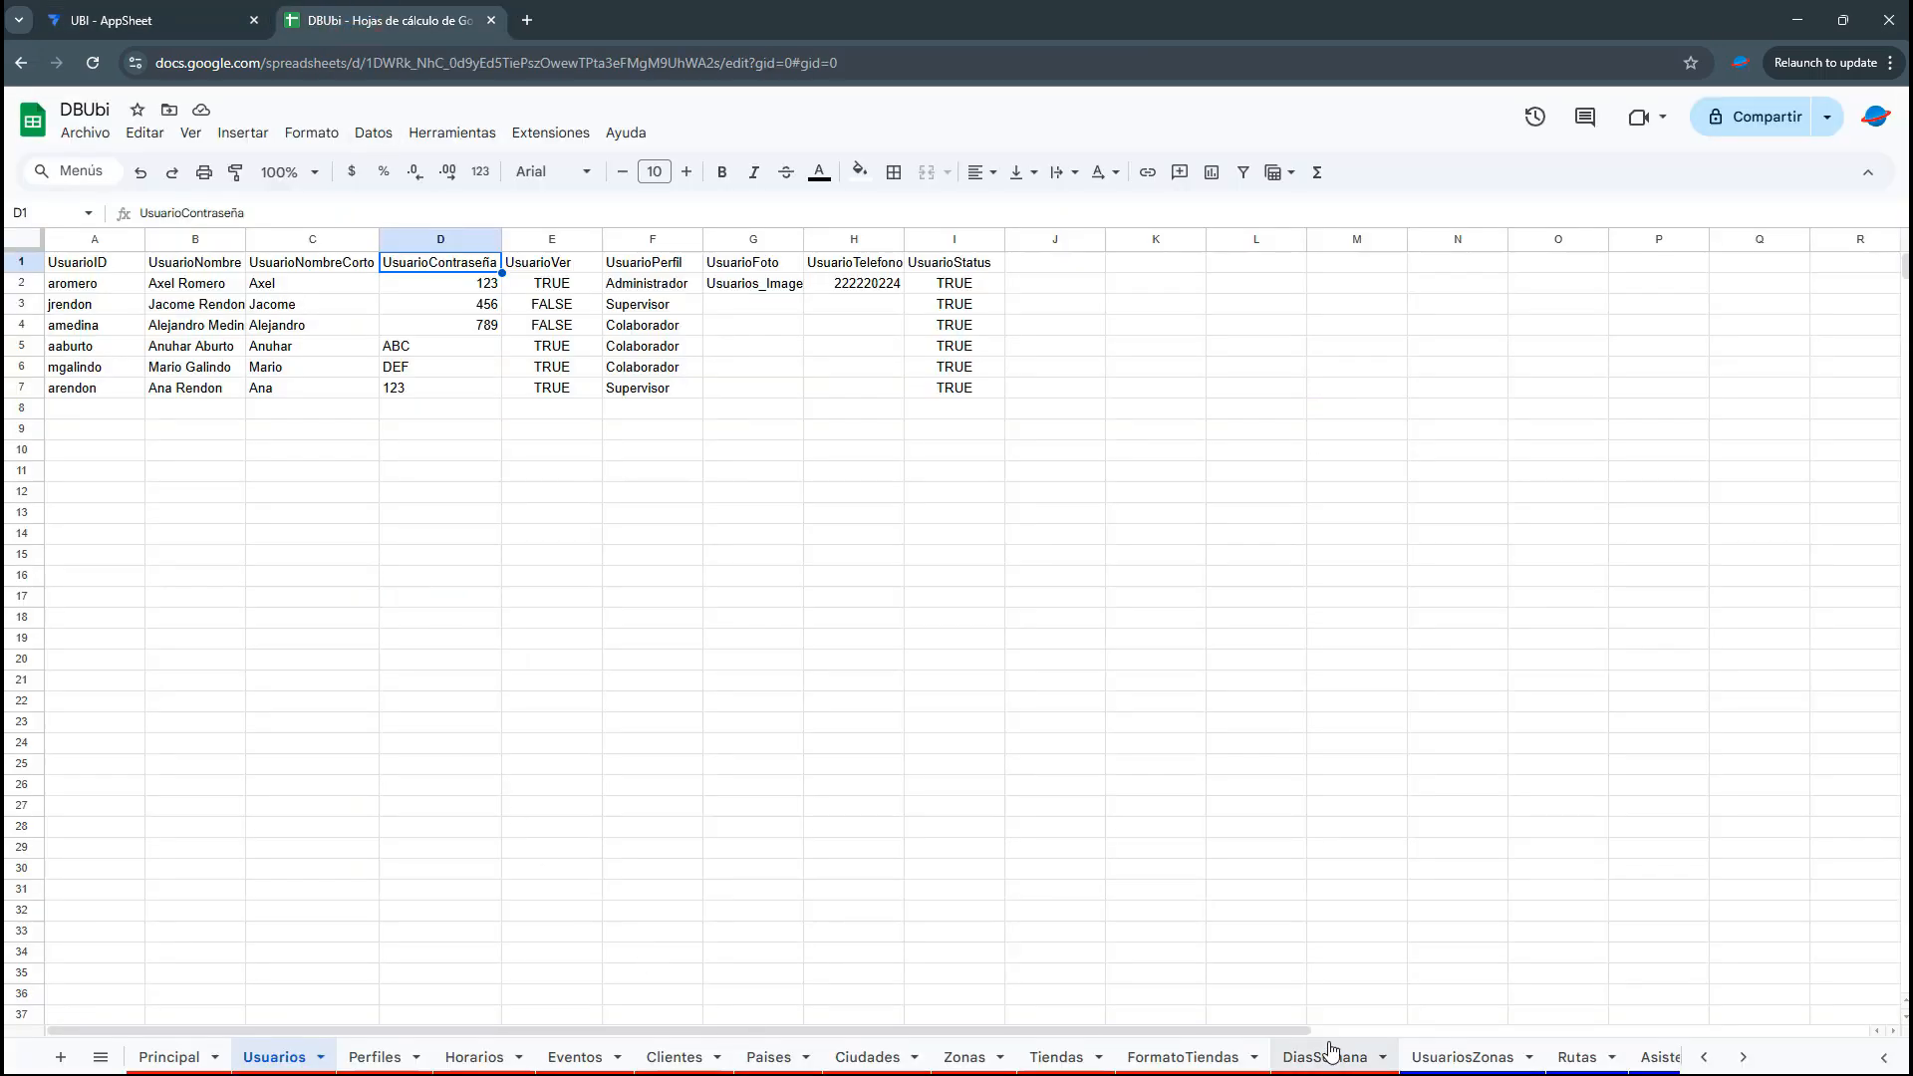
left_click(1062, 1057)
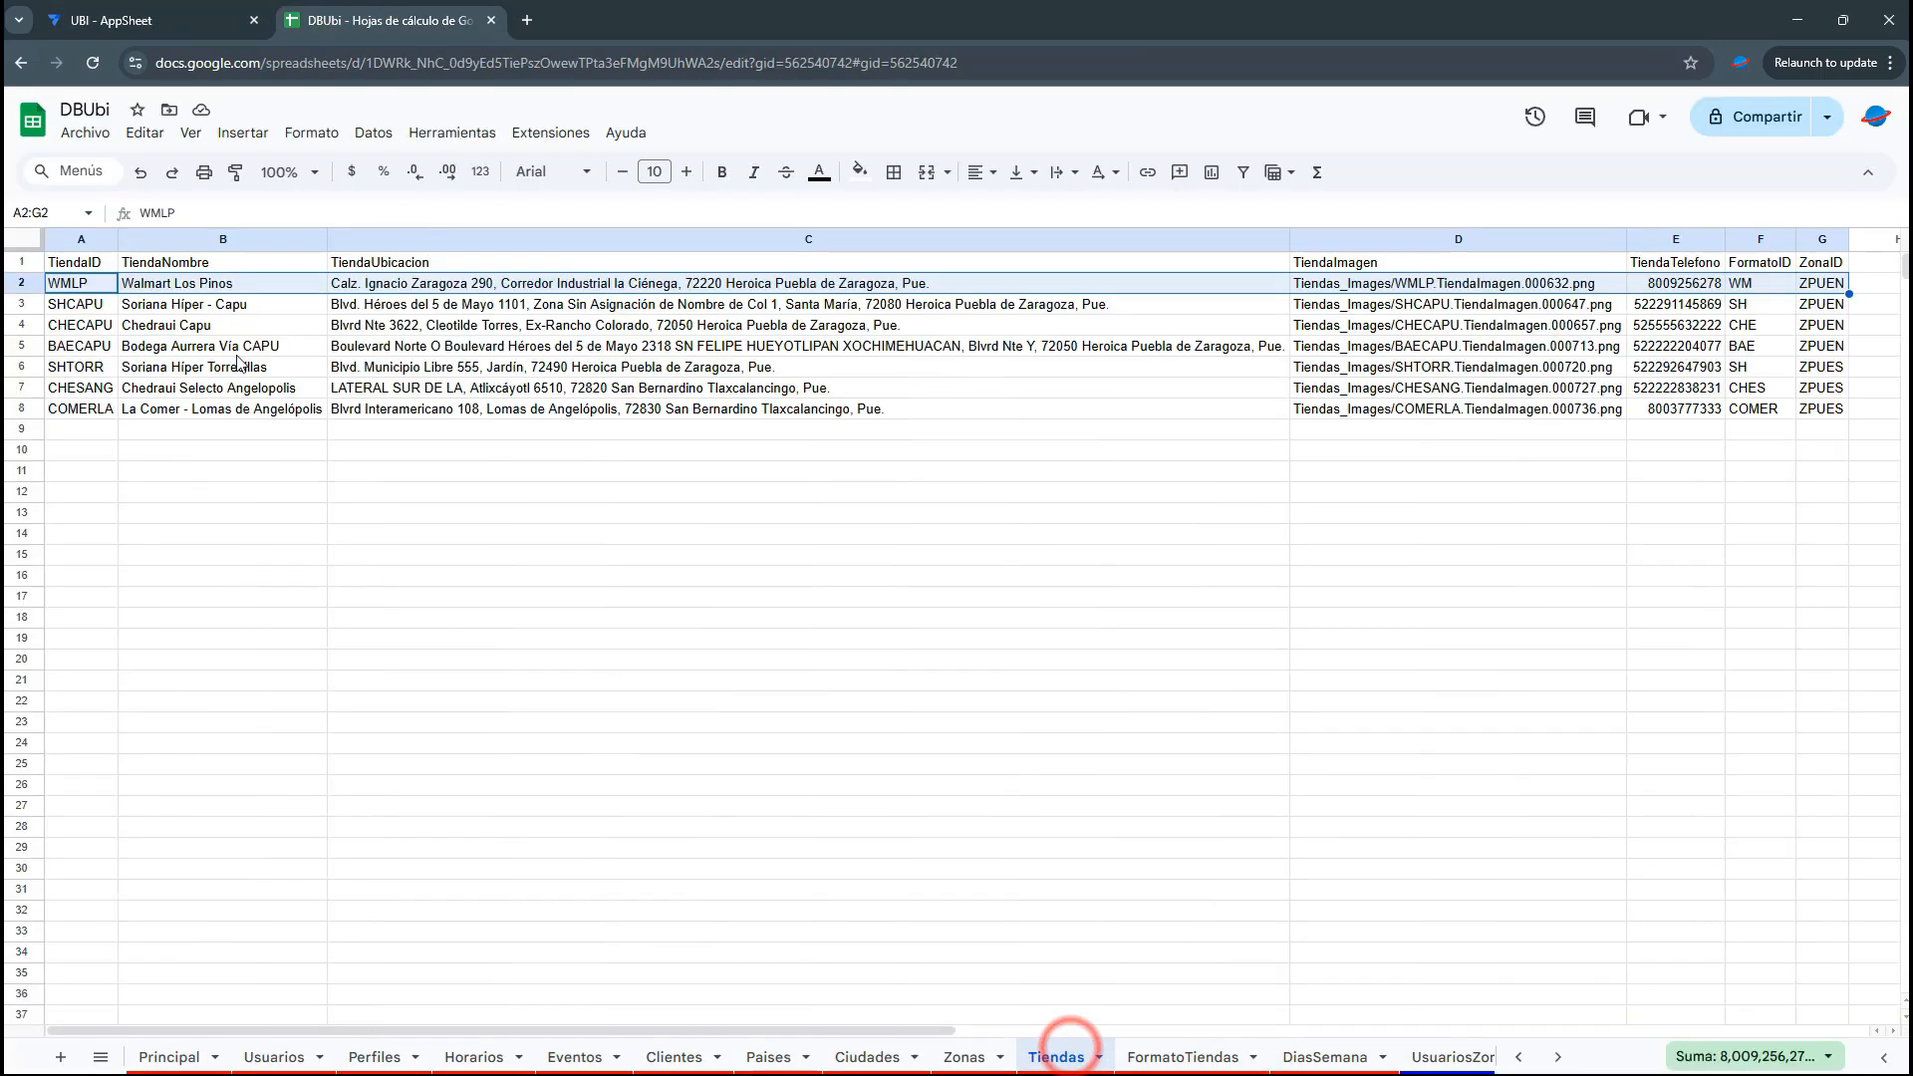
left_click_drag(66, 334, 1623, 393)
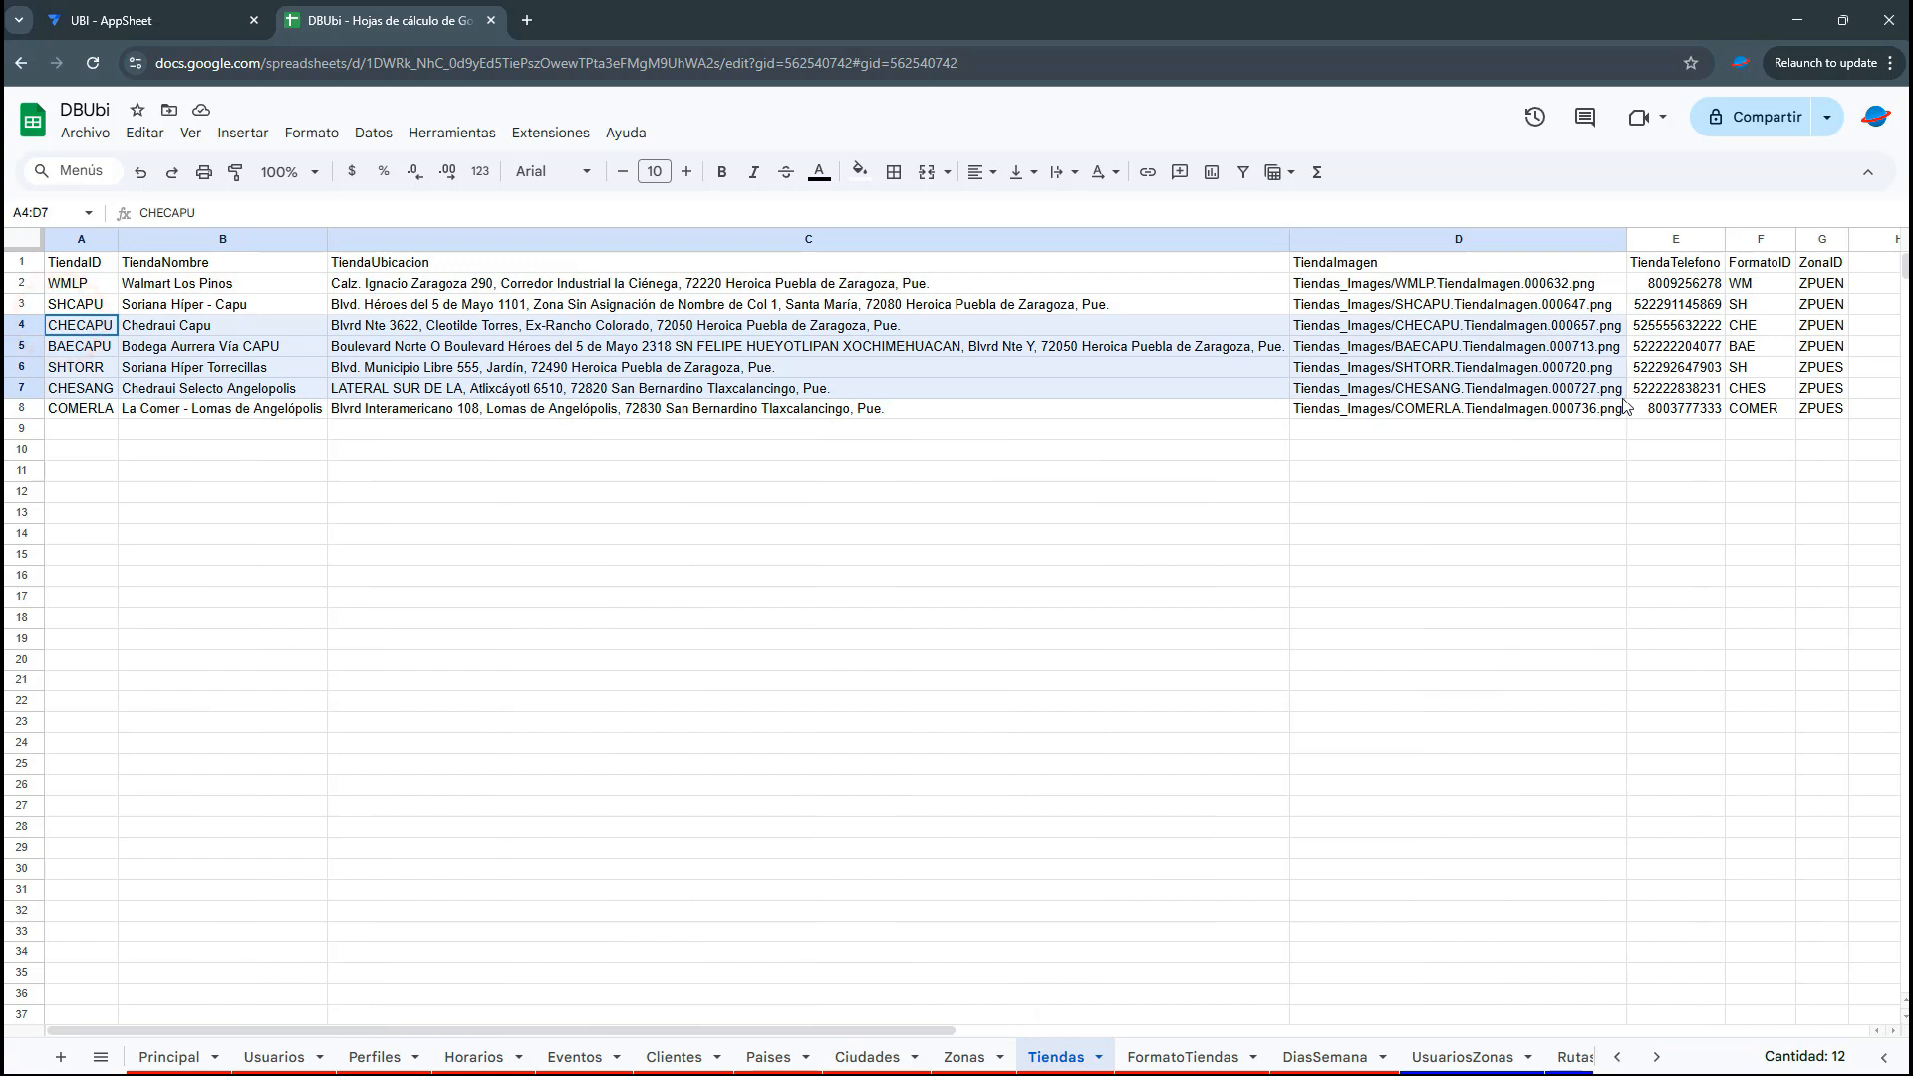
left_click_drag(1802, 287, 269, 391)
left_click(110, 8)
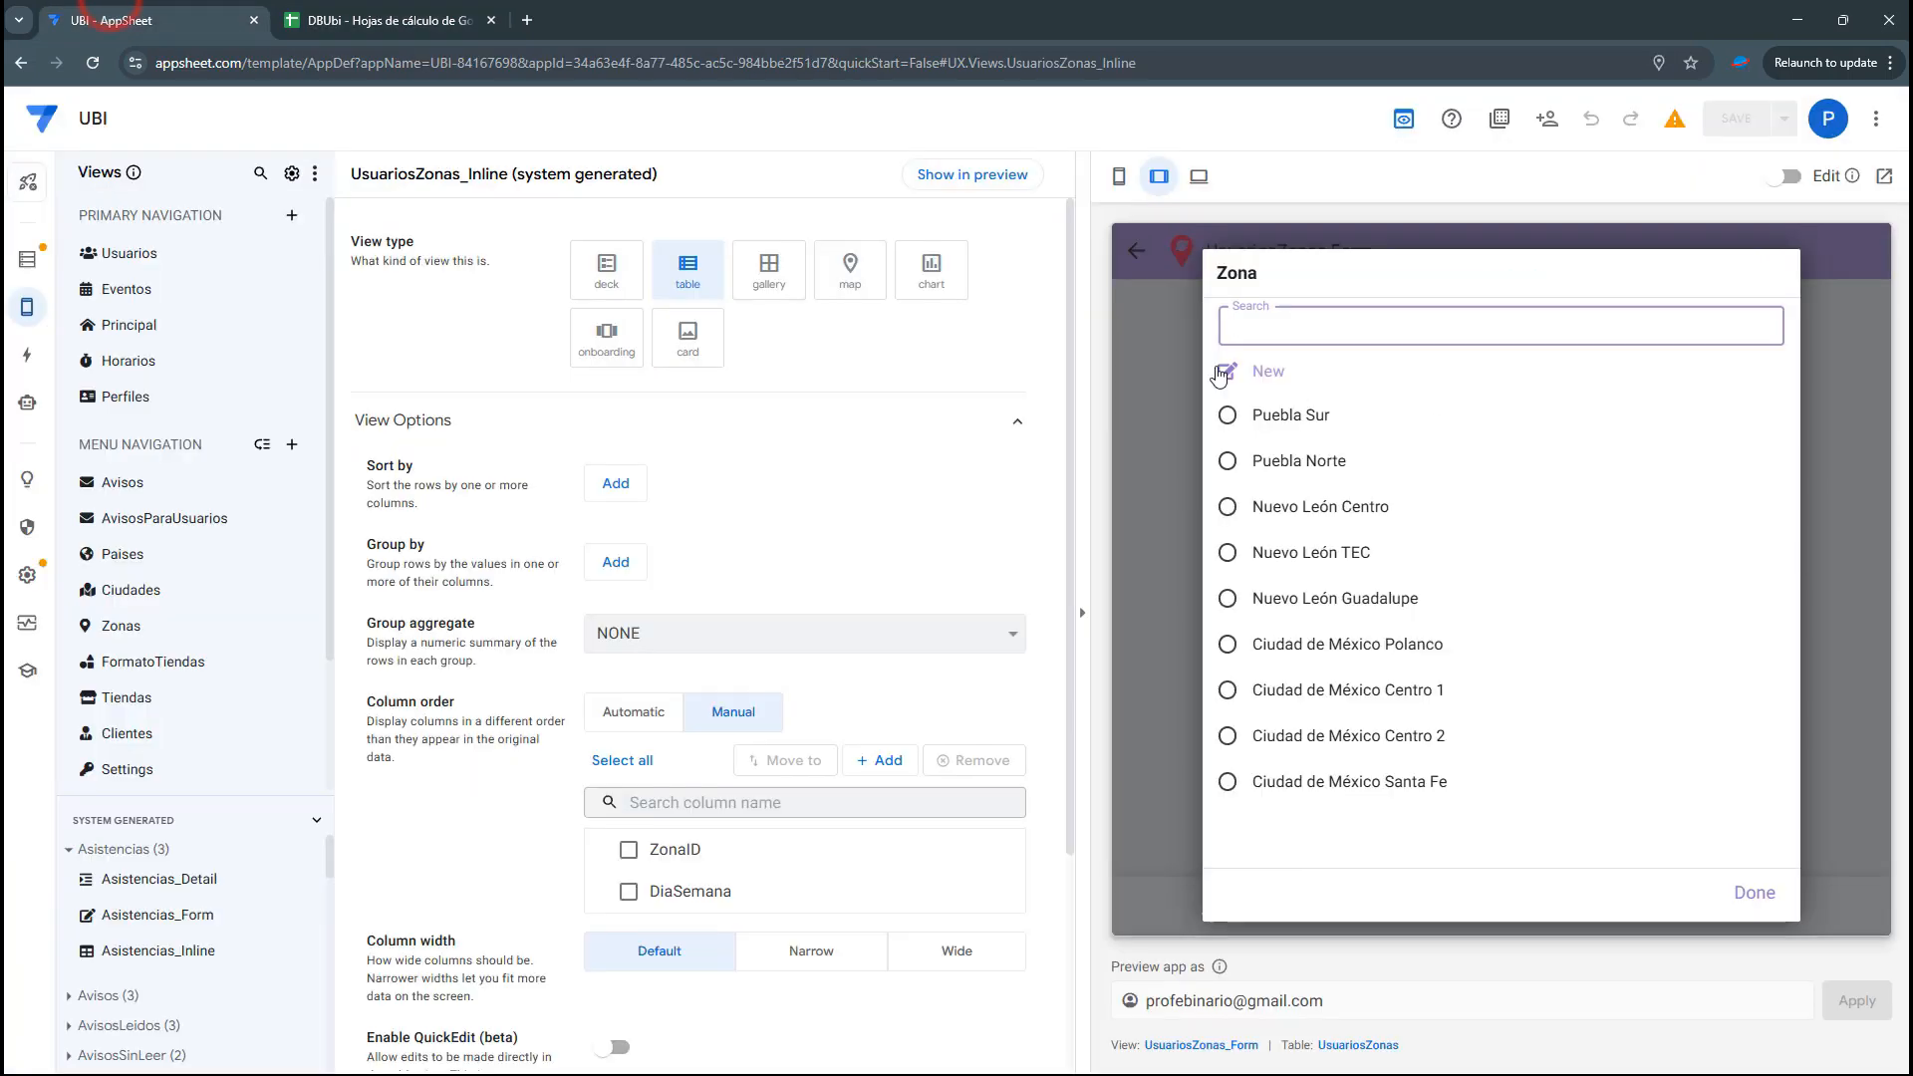
Save a route assignment to Nuevo León Centro with visit days L, X and V
left_click(1338, 506)
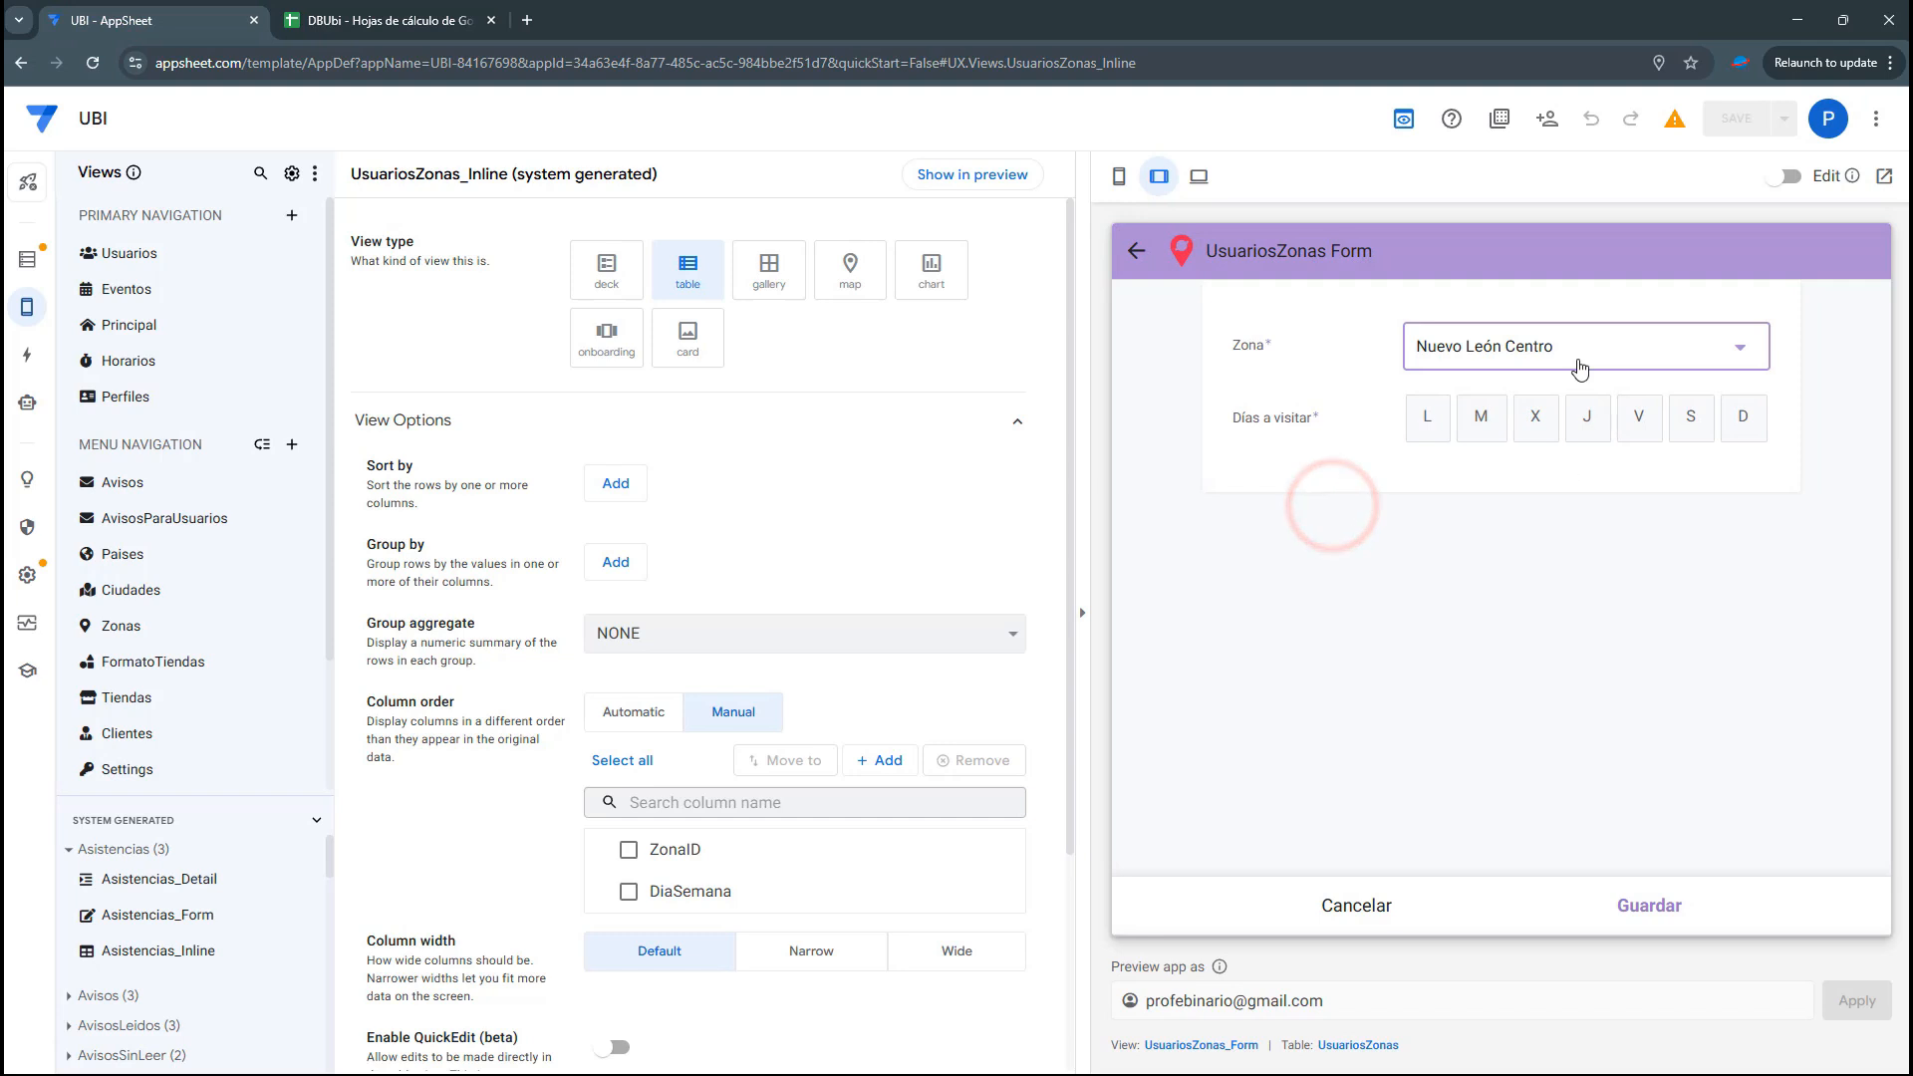
left_click(1536, 419)
left_click(1639, 419)
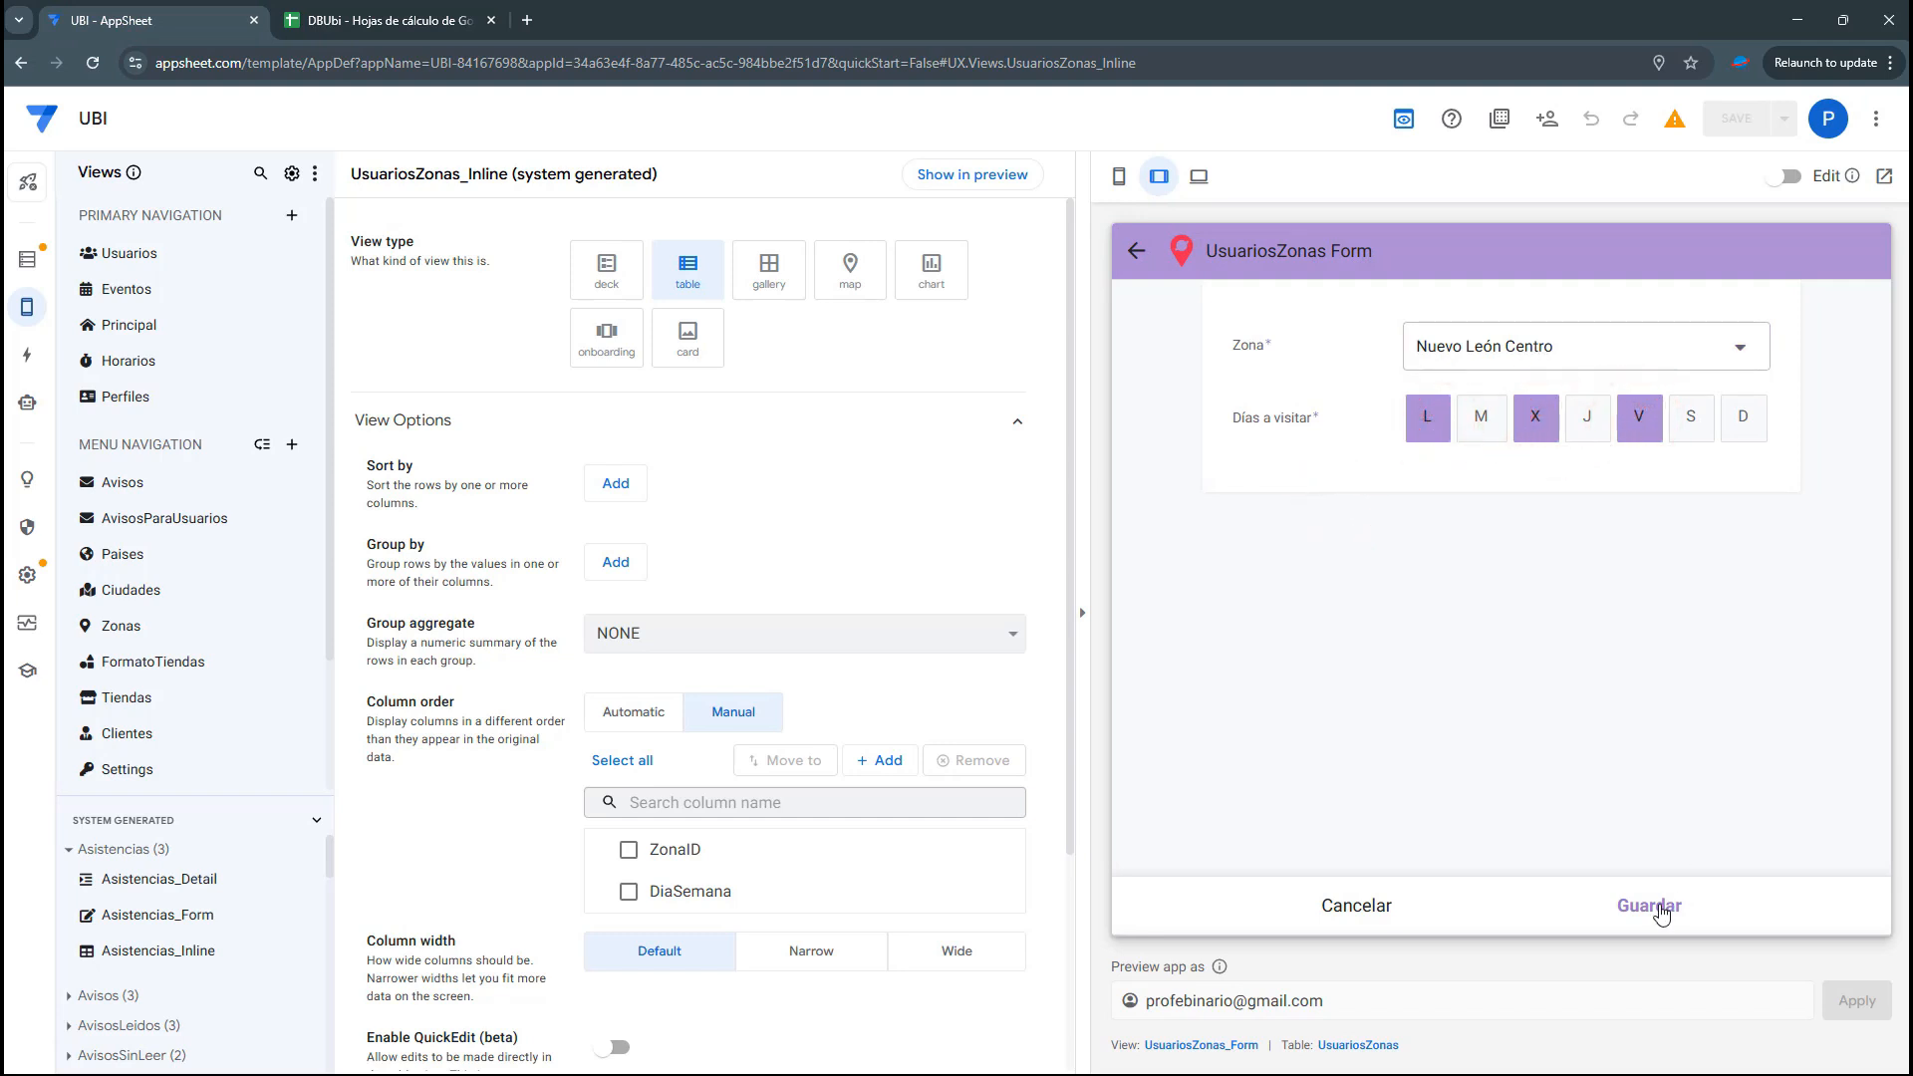
left_click(1659, 909)
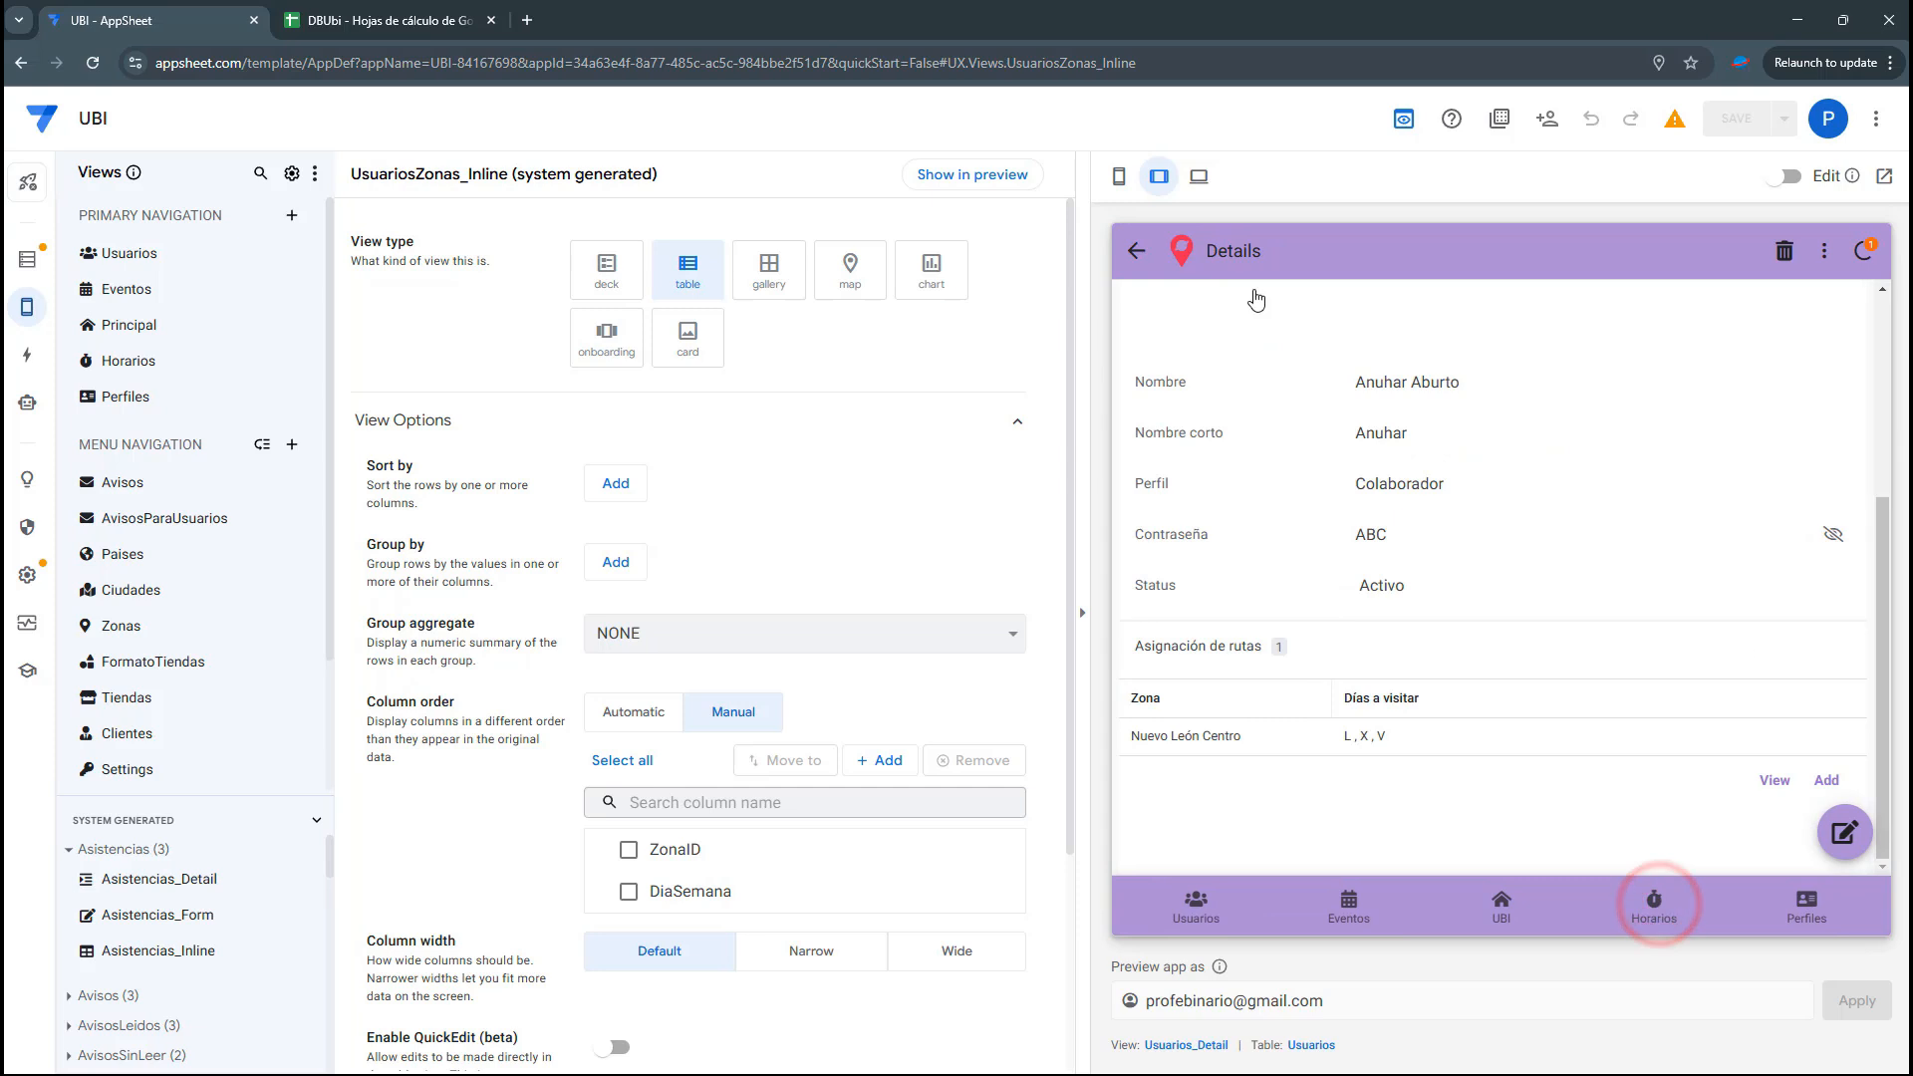
Compare the other collaborator's routes, then start another assignment for the newly assigned one
left_click(1138, 252)
left_click(1295, 502)
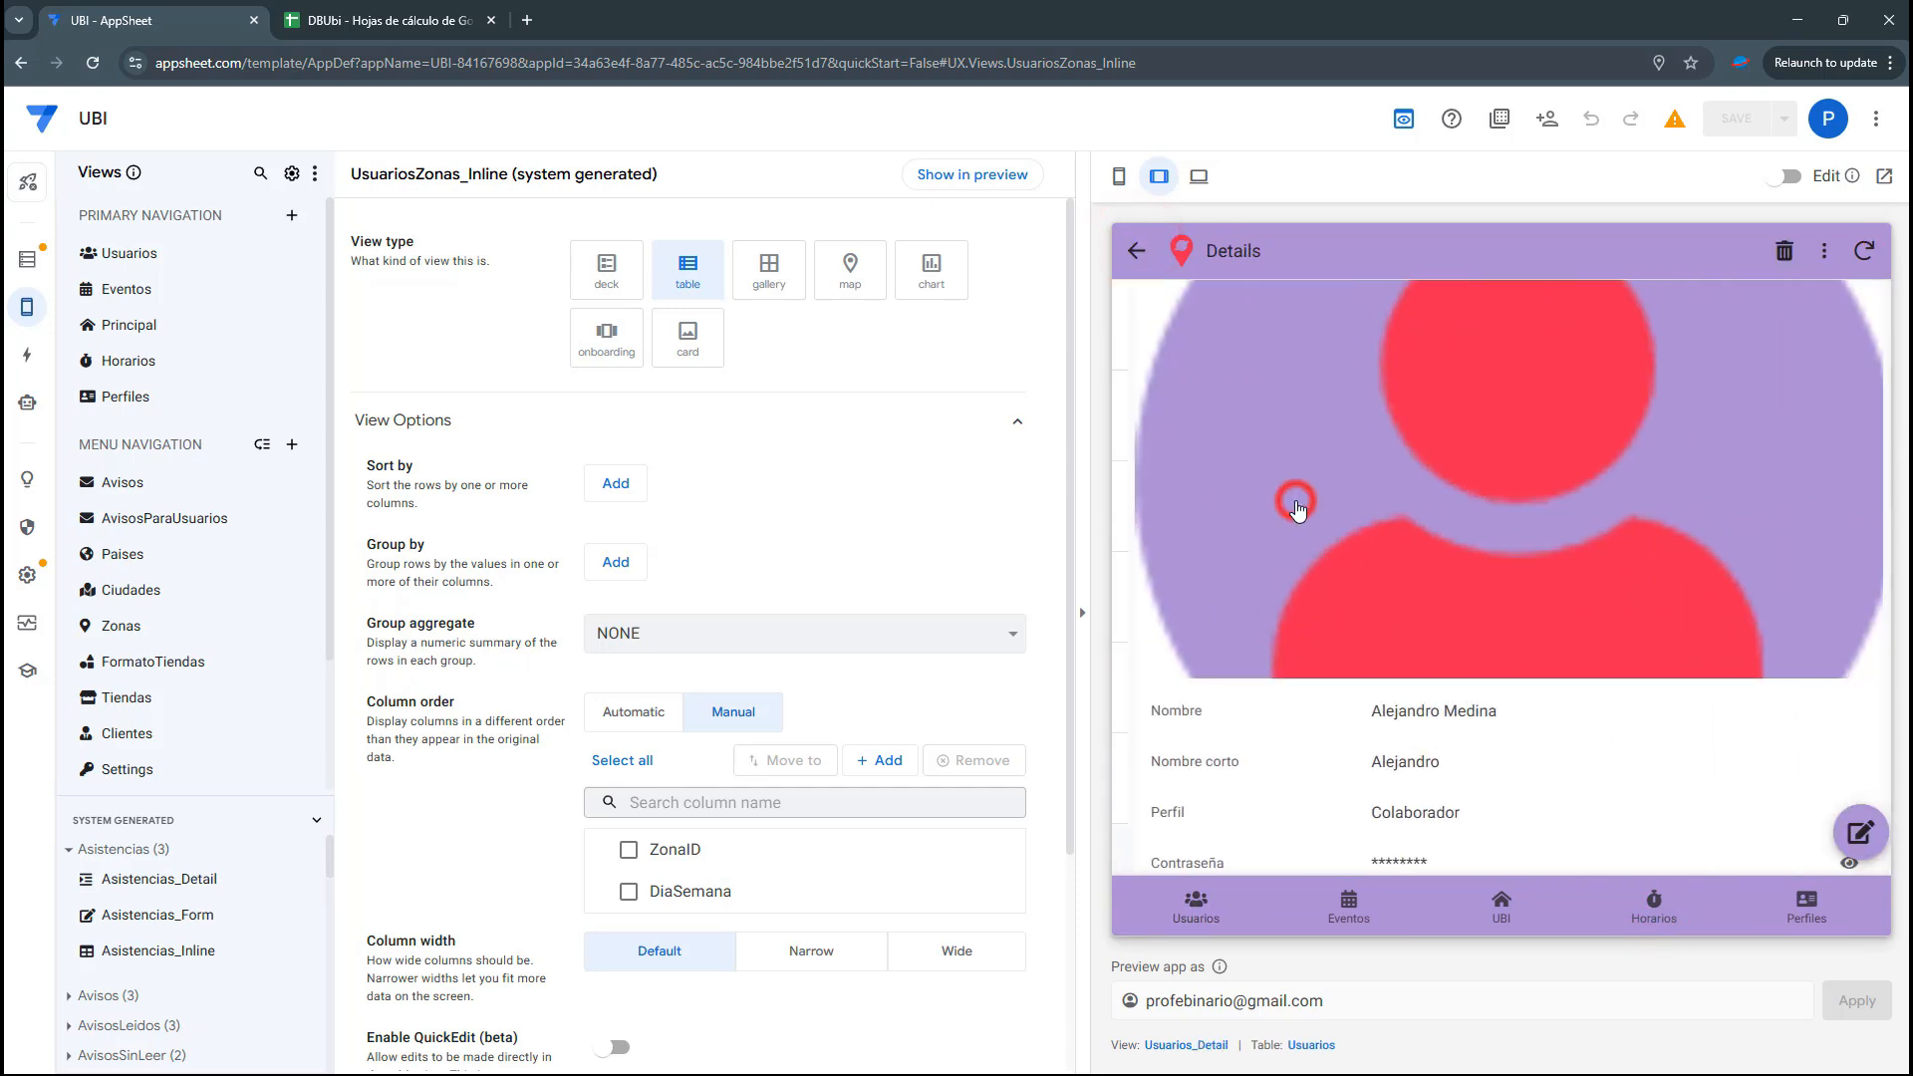
scroll(1465, 710, "down", 2)
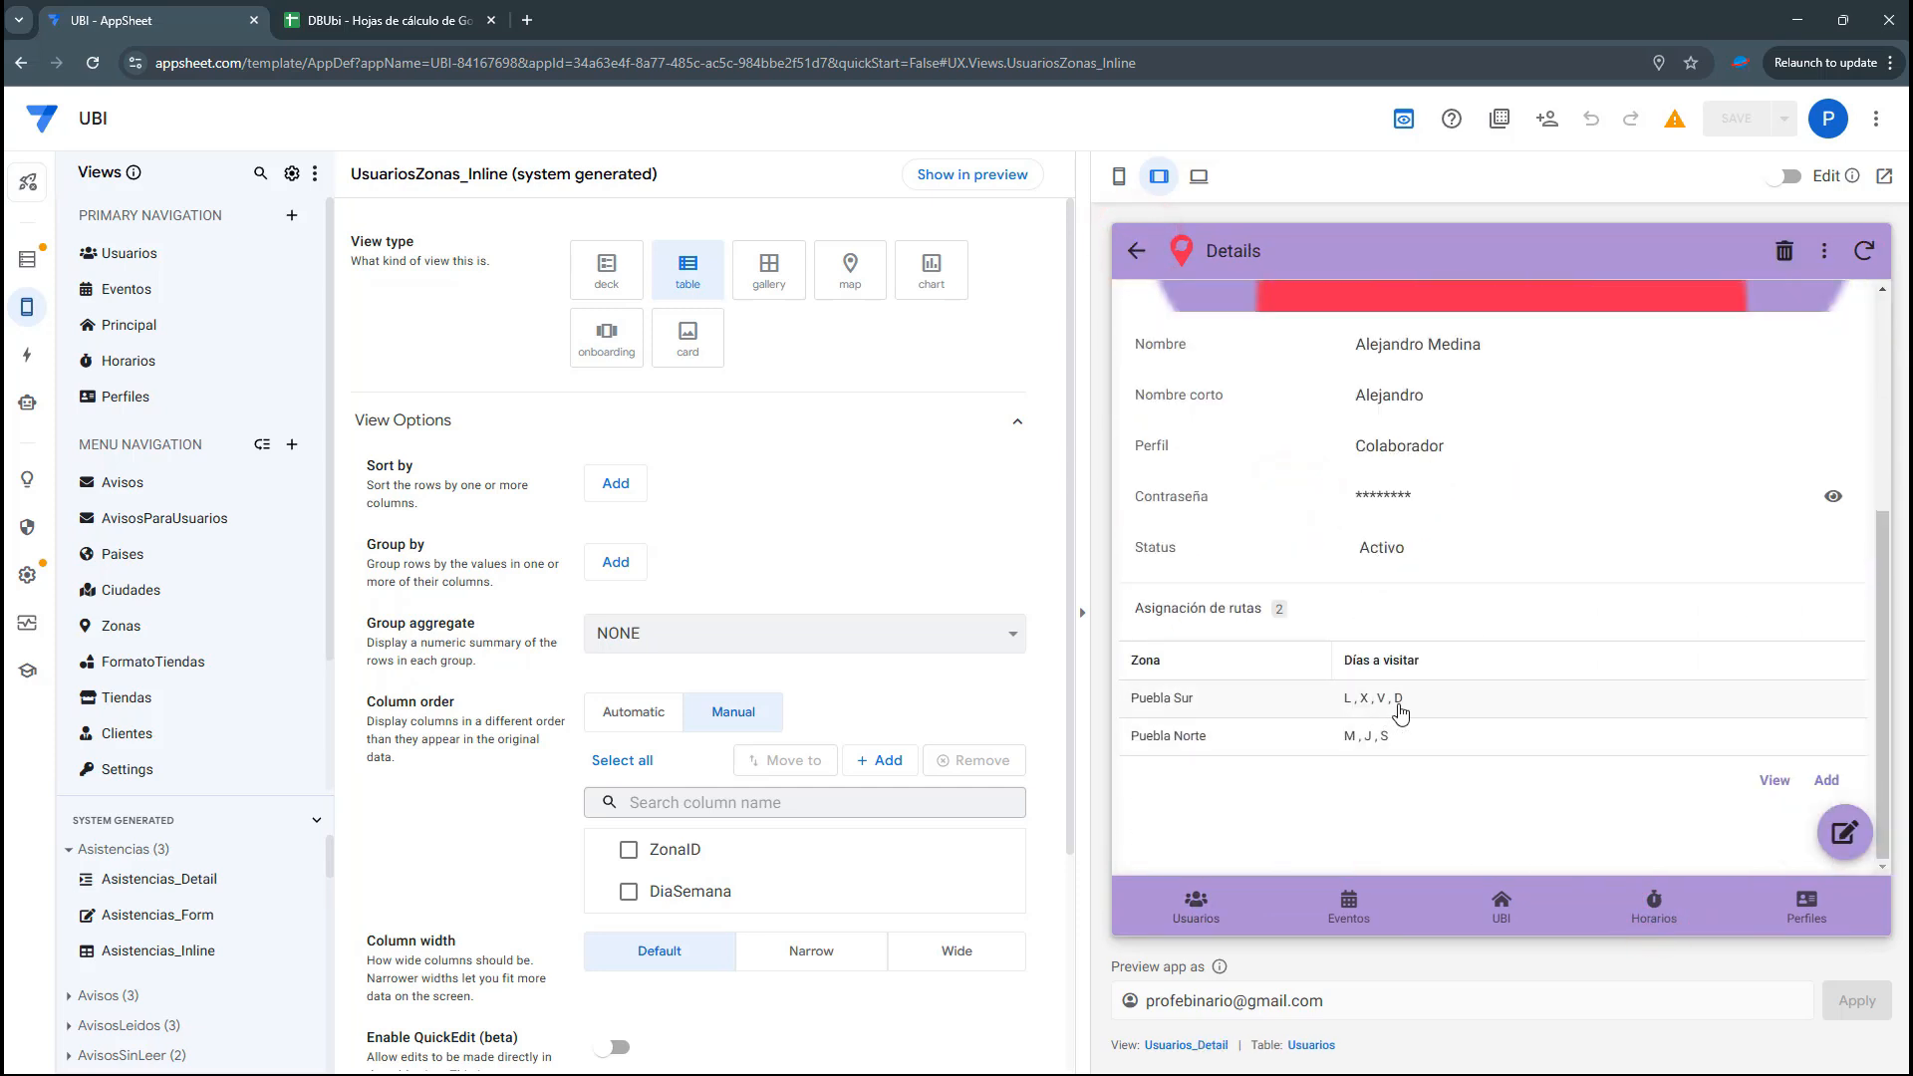
left_click(1154, 264)
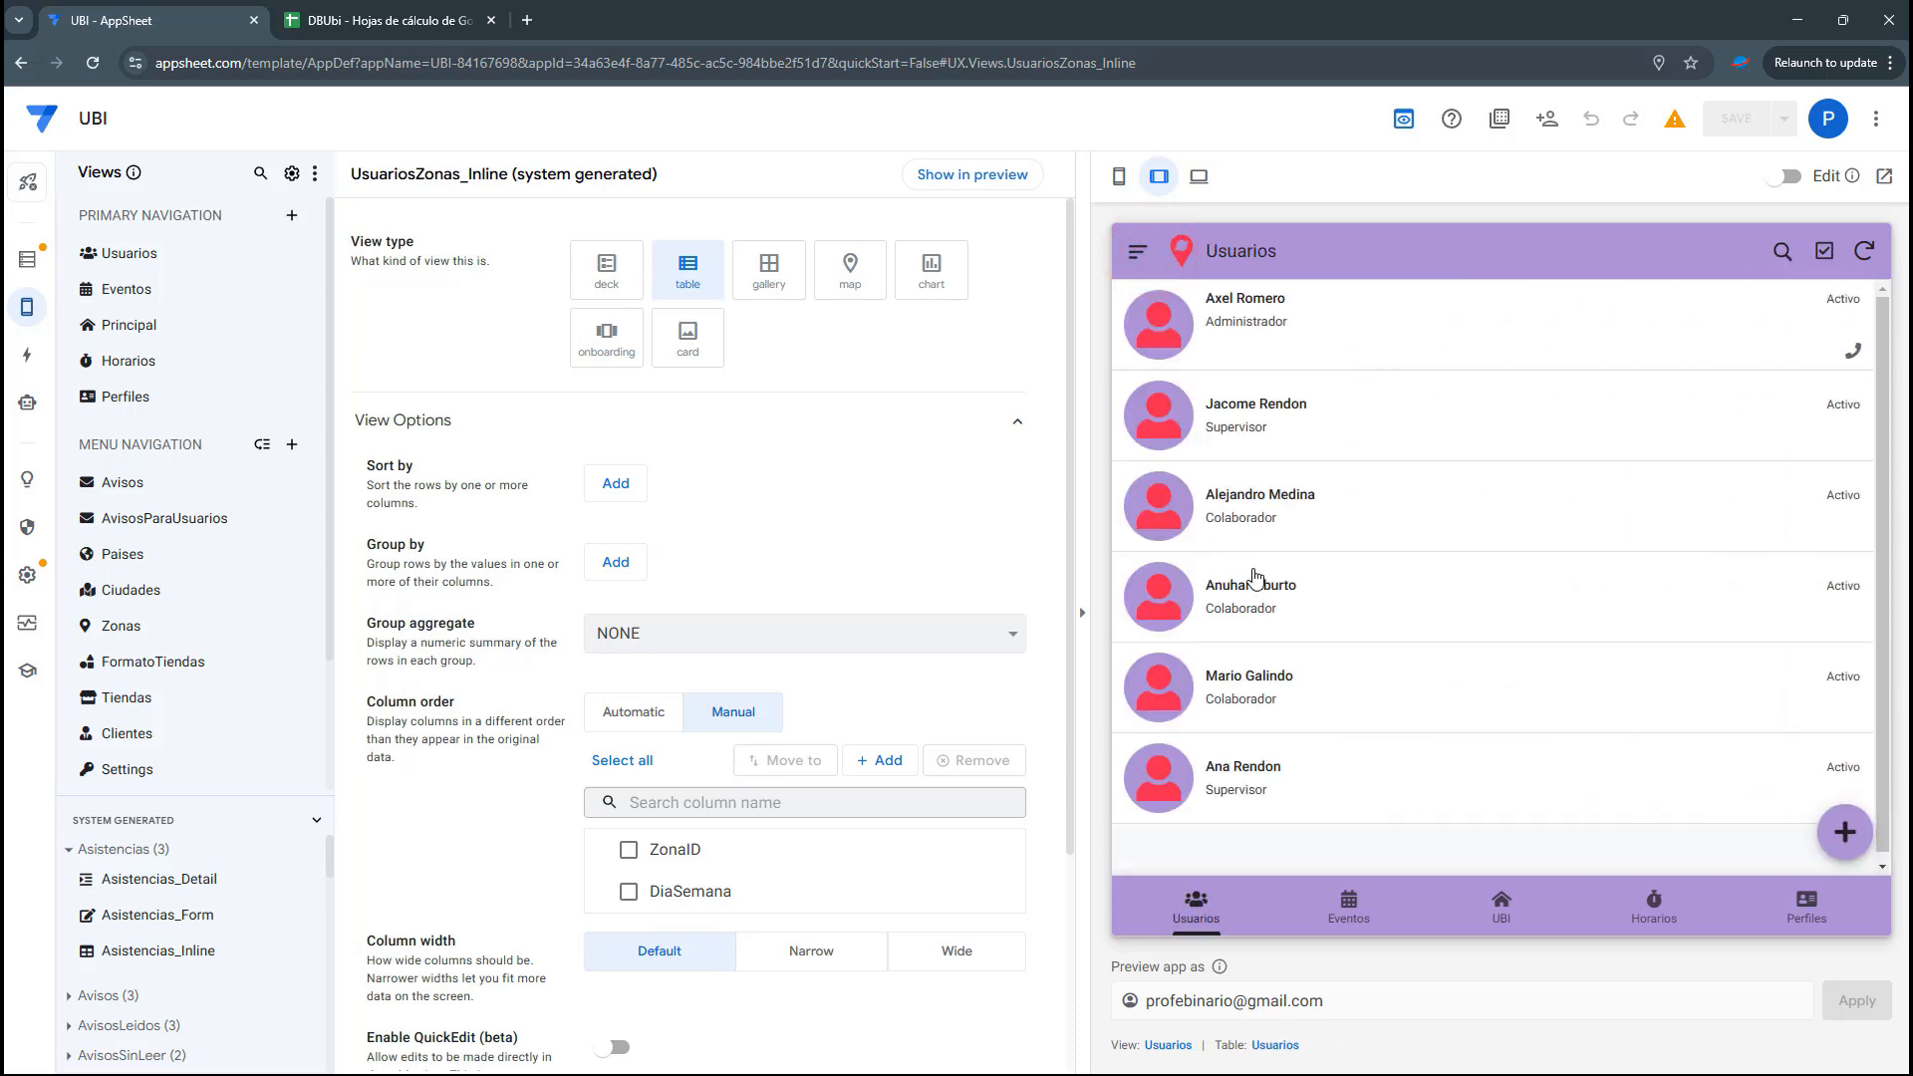
left_click(1263, 604)
scroll(1644, 648, "down", 3)
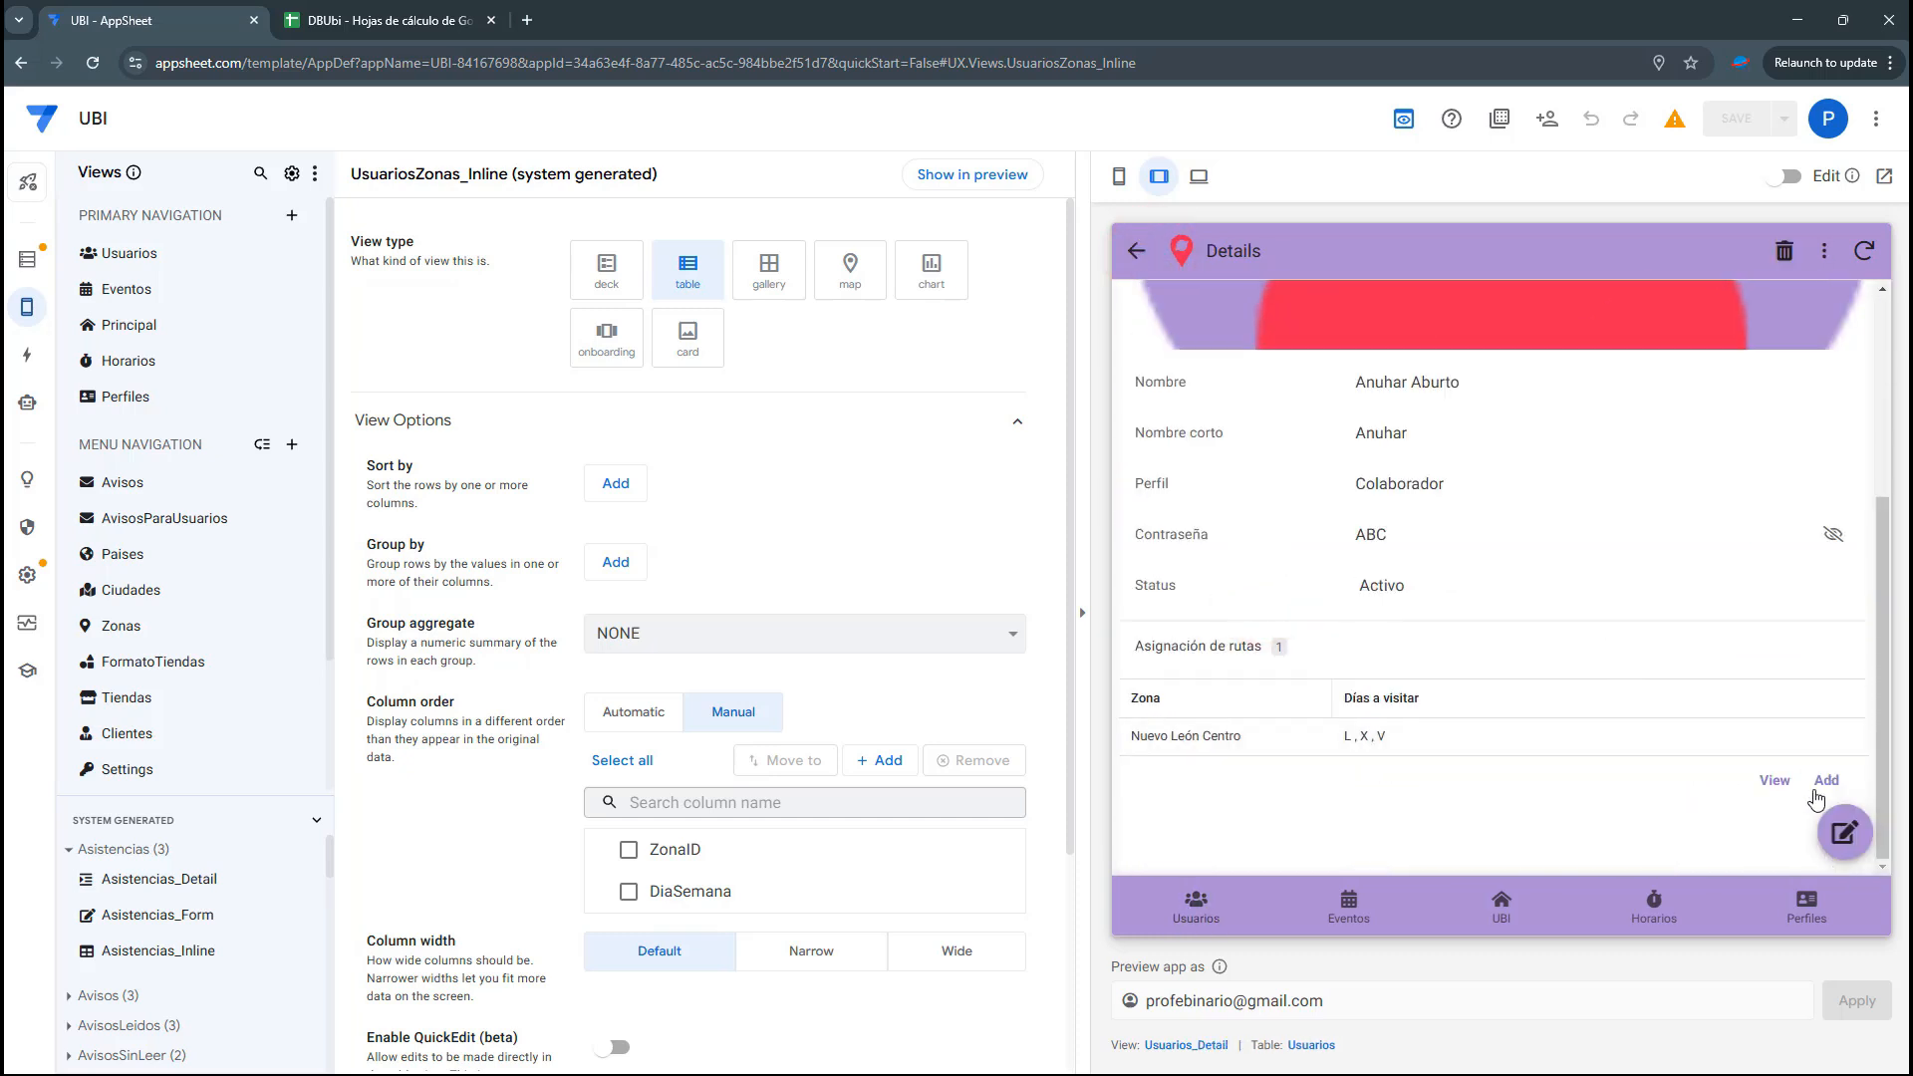
left_click(1826, 782)
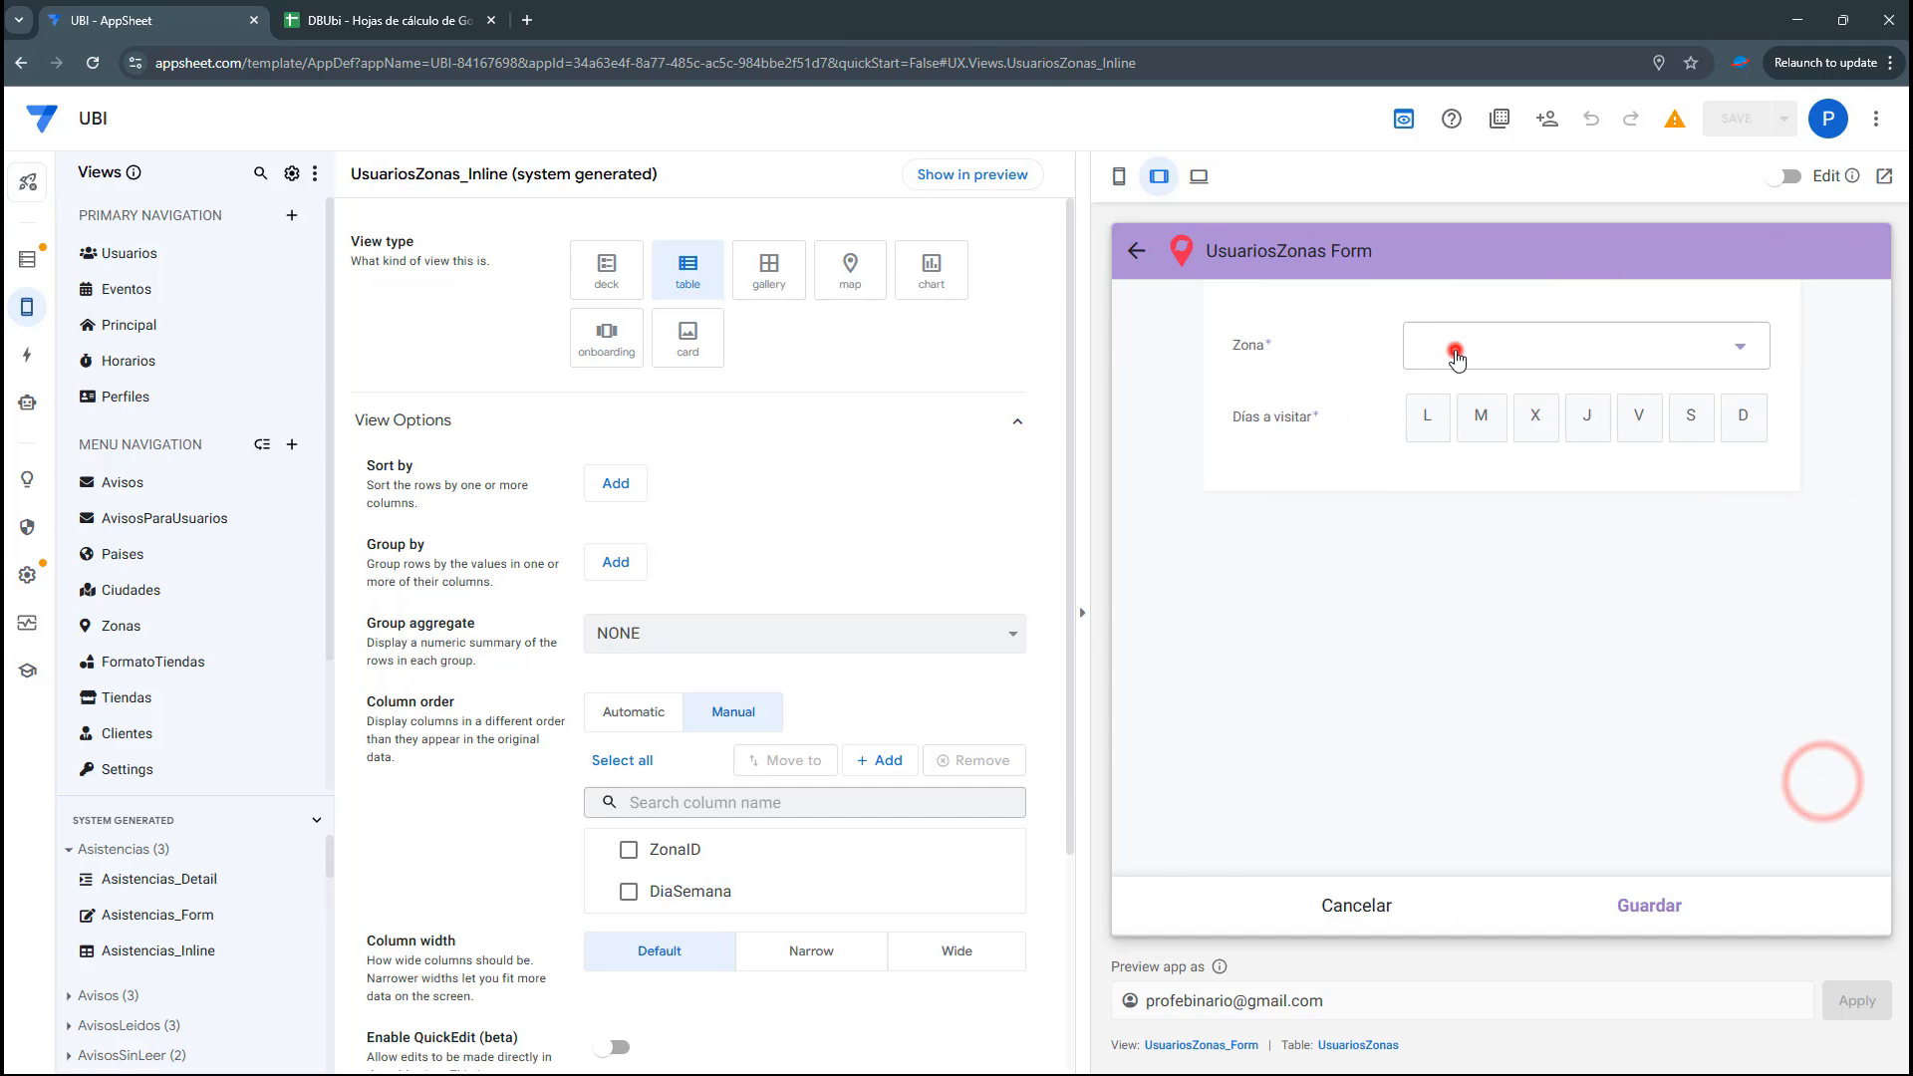
left_click(1453, 349)
Abandon the new form and delete the Nuevo León Centro route assignment
left_click(1087, 242)
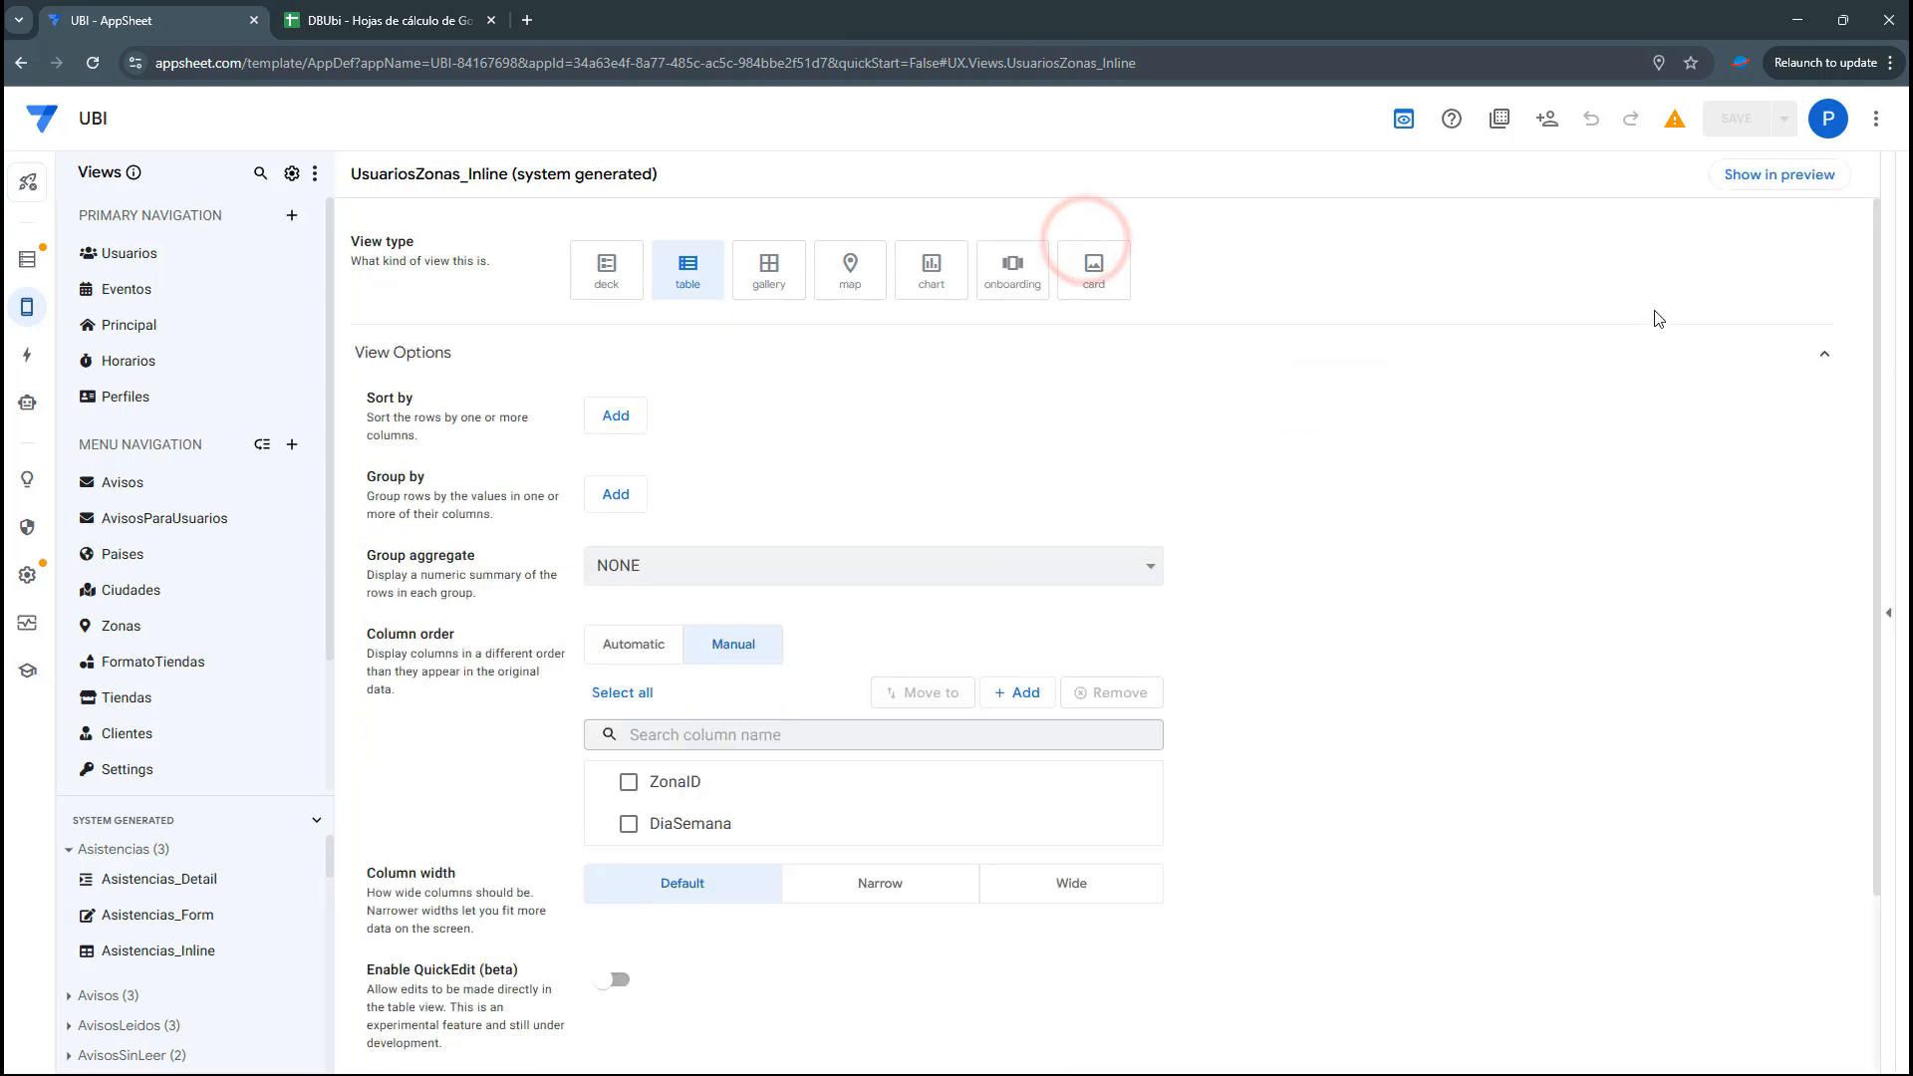
left_click(1895, 603)
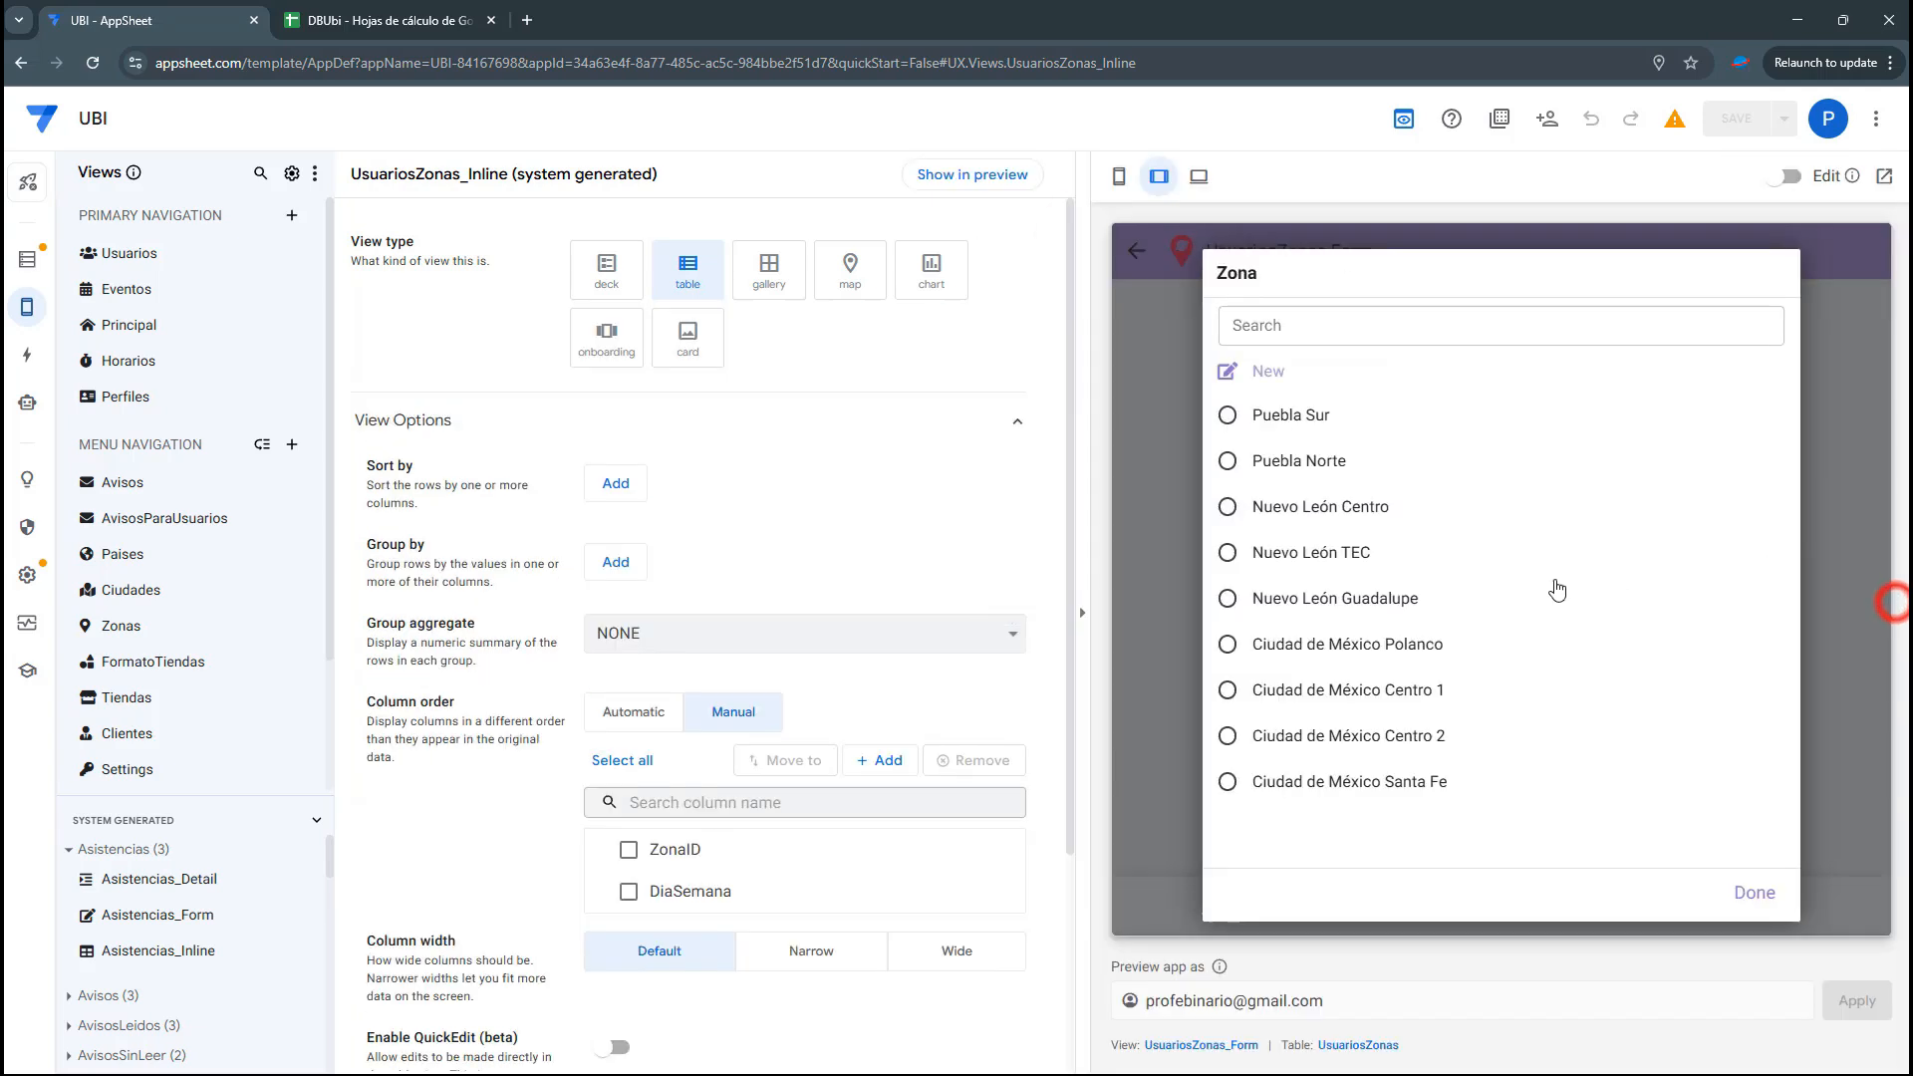
left_click(1145, 247)
left_click(1136, 250)
left_click(1335, 737)
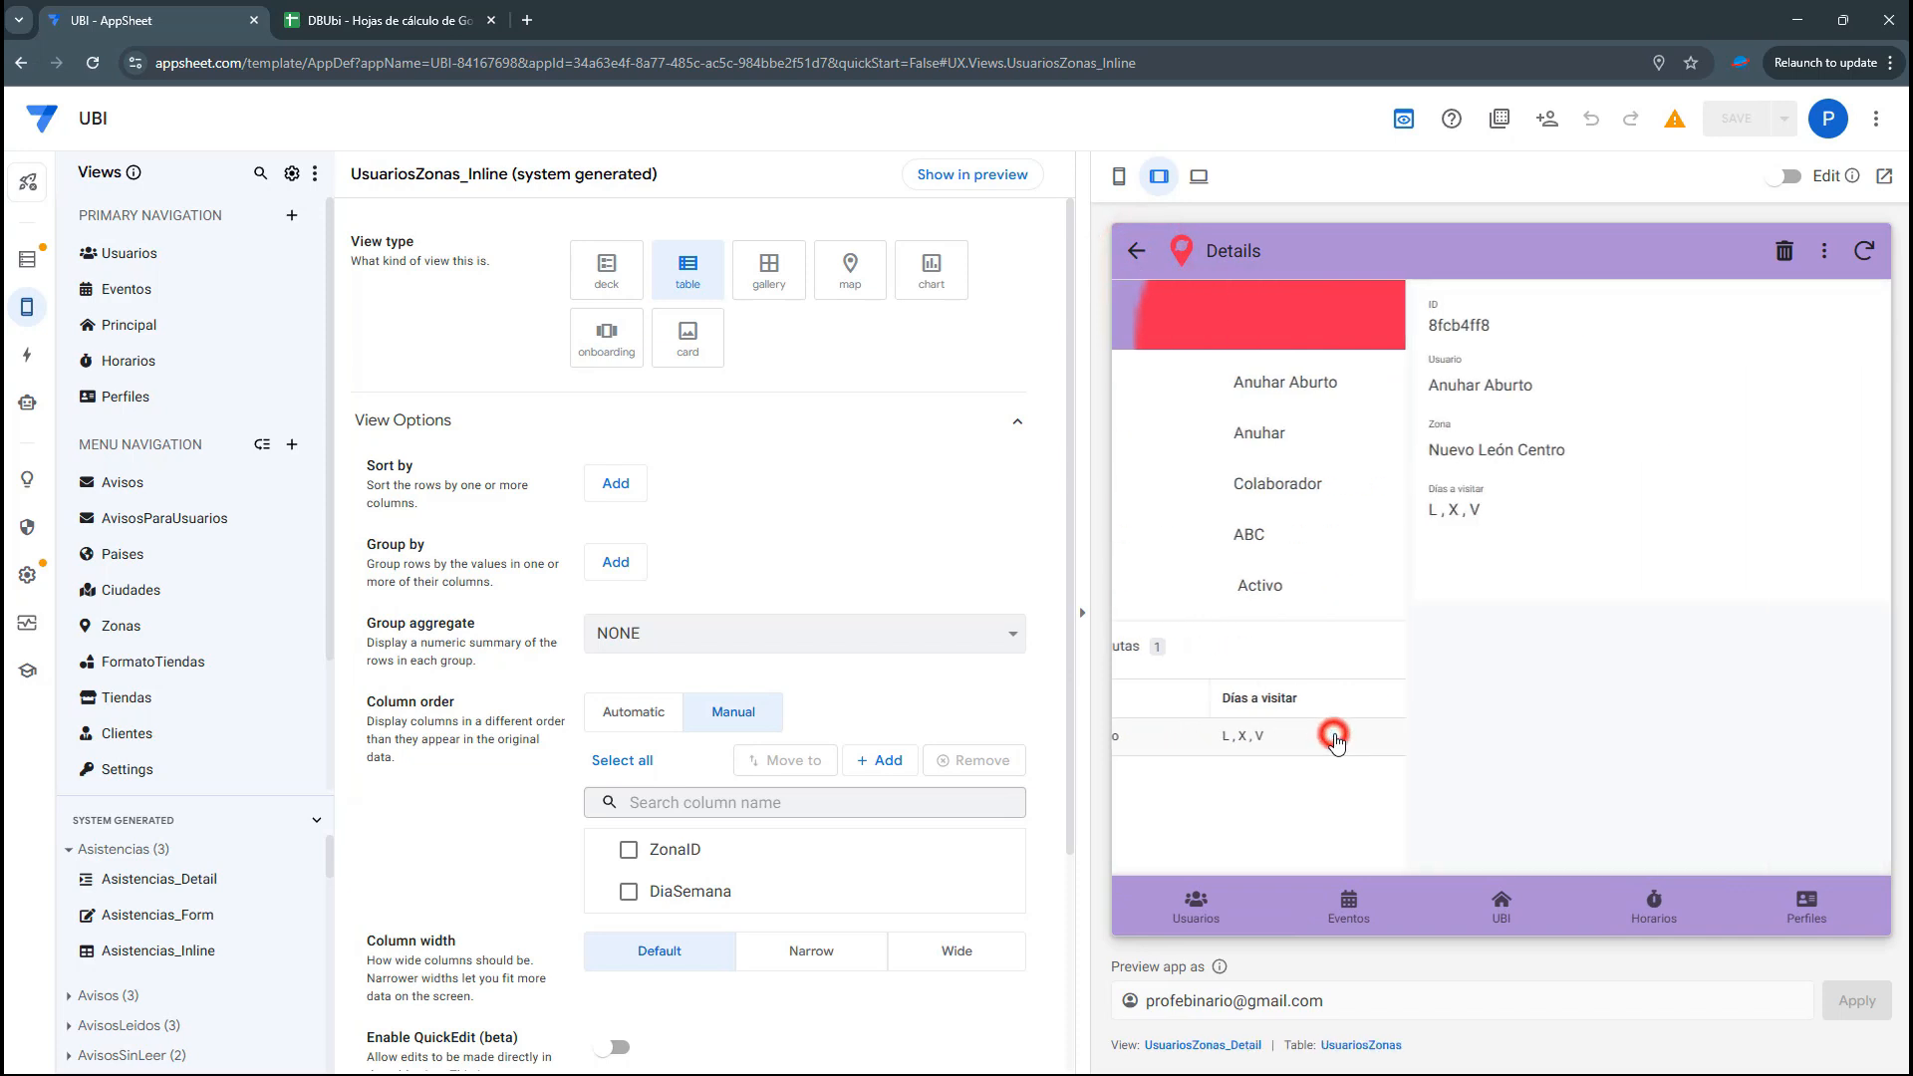
left_click(1783, 256)
left_click(1630, 602)
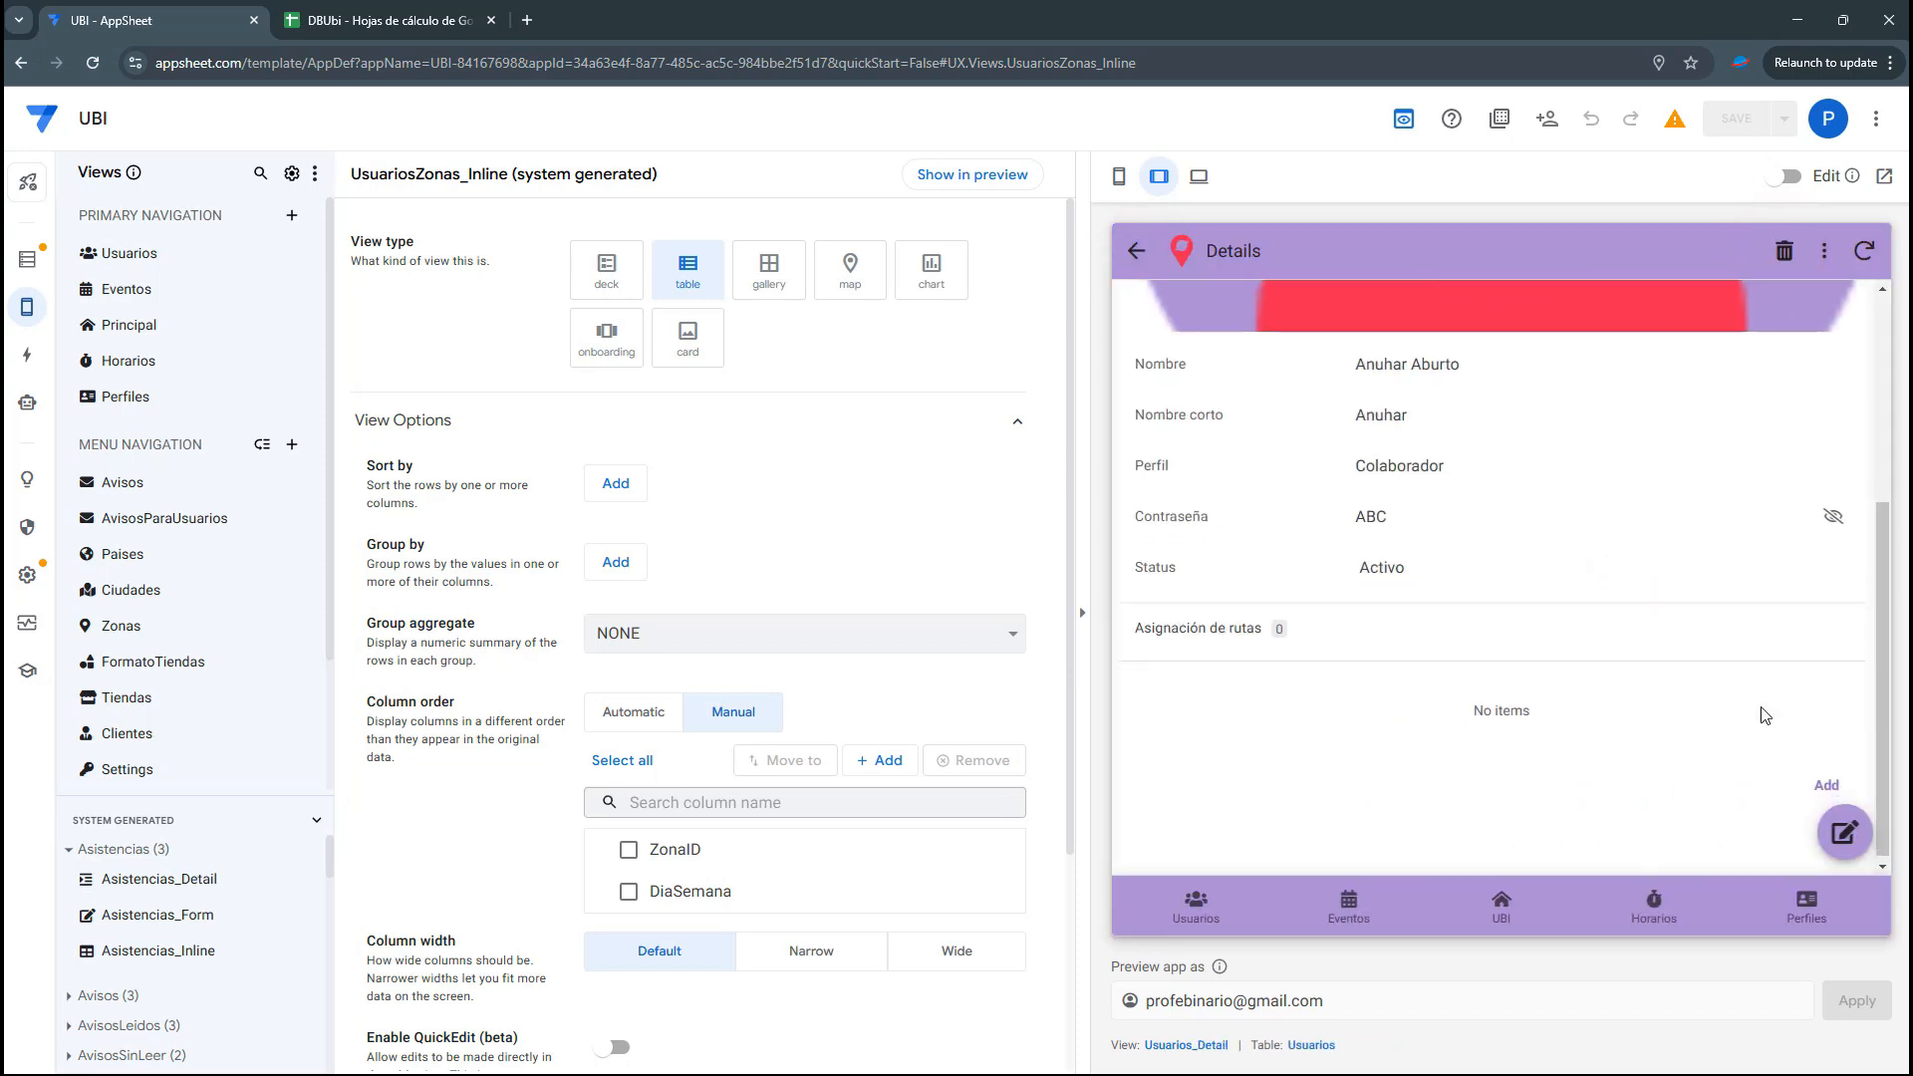
Add a Puebla Sur route assignment for this user on days M, J and S
left_click(1830, 780)
left_click(1464, 370)
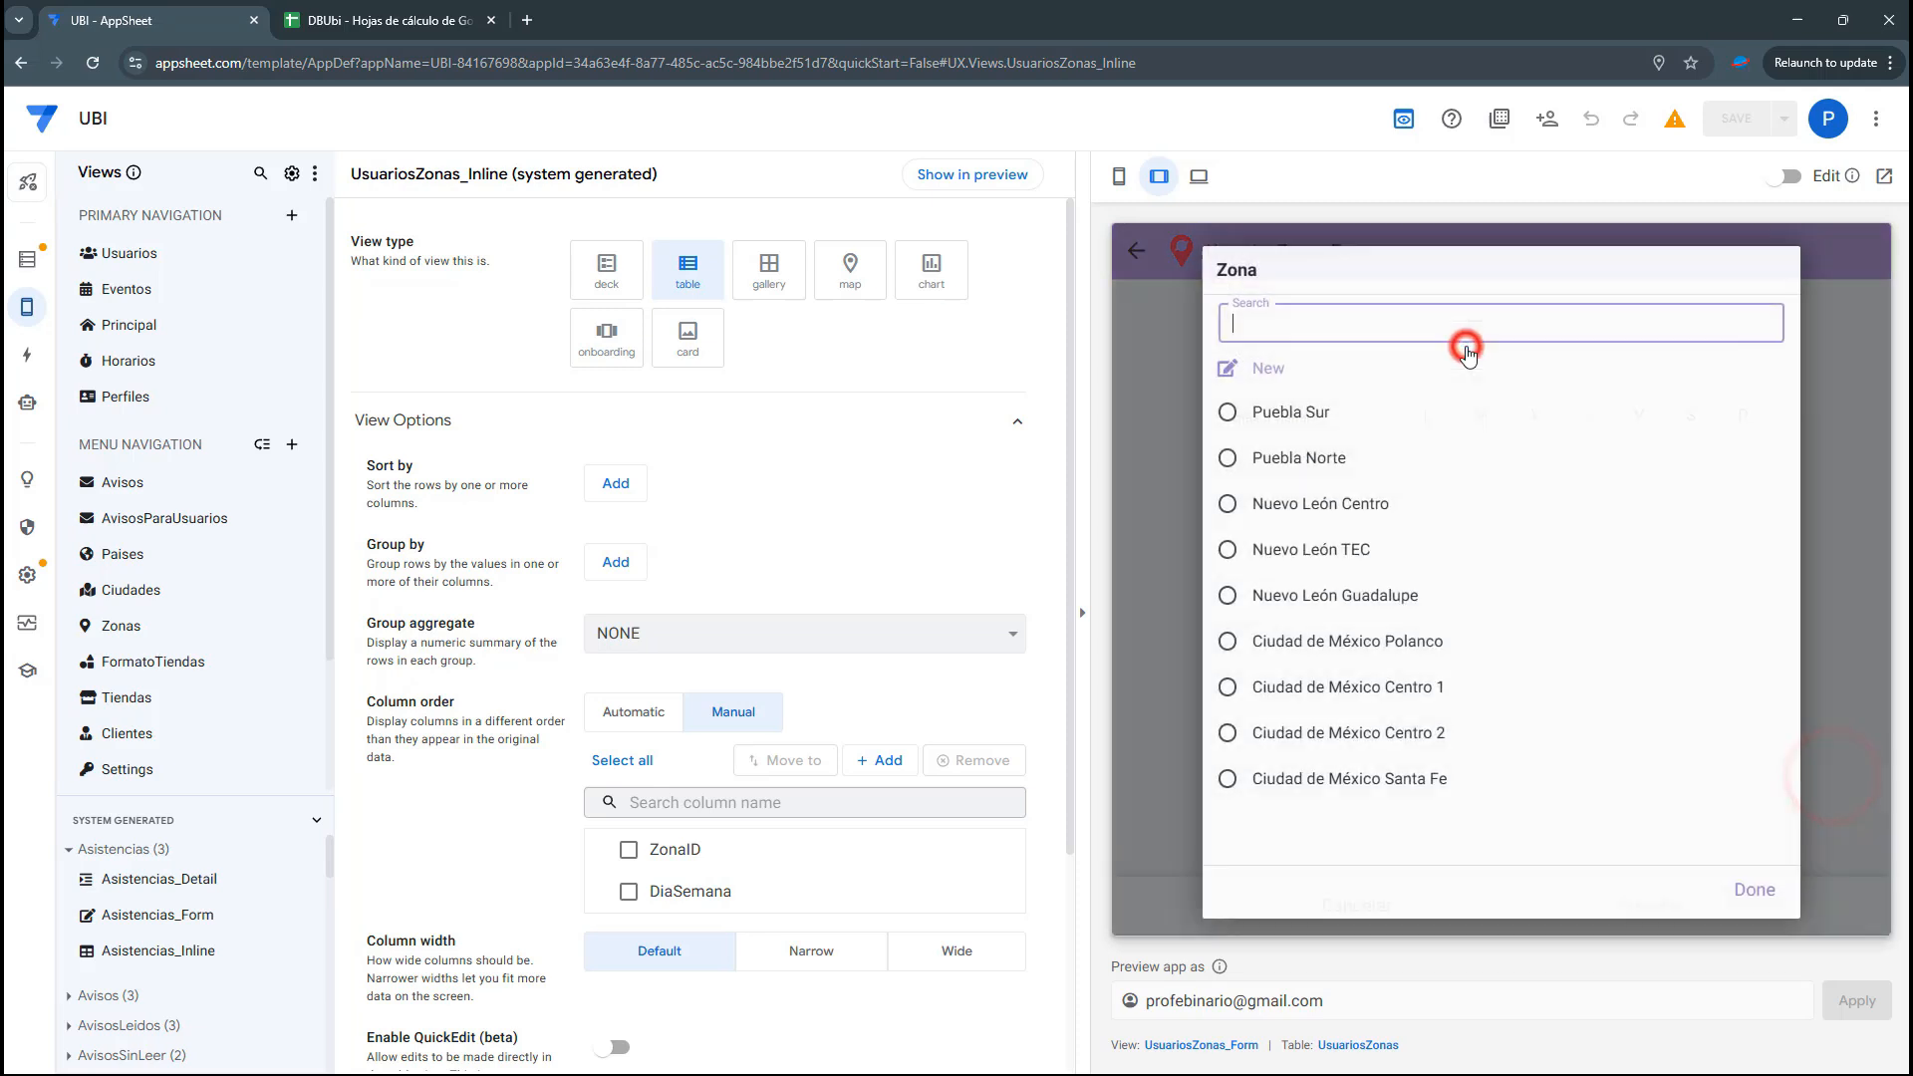
left_click(1314, 424)
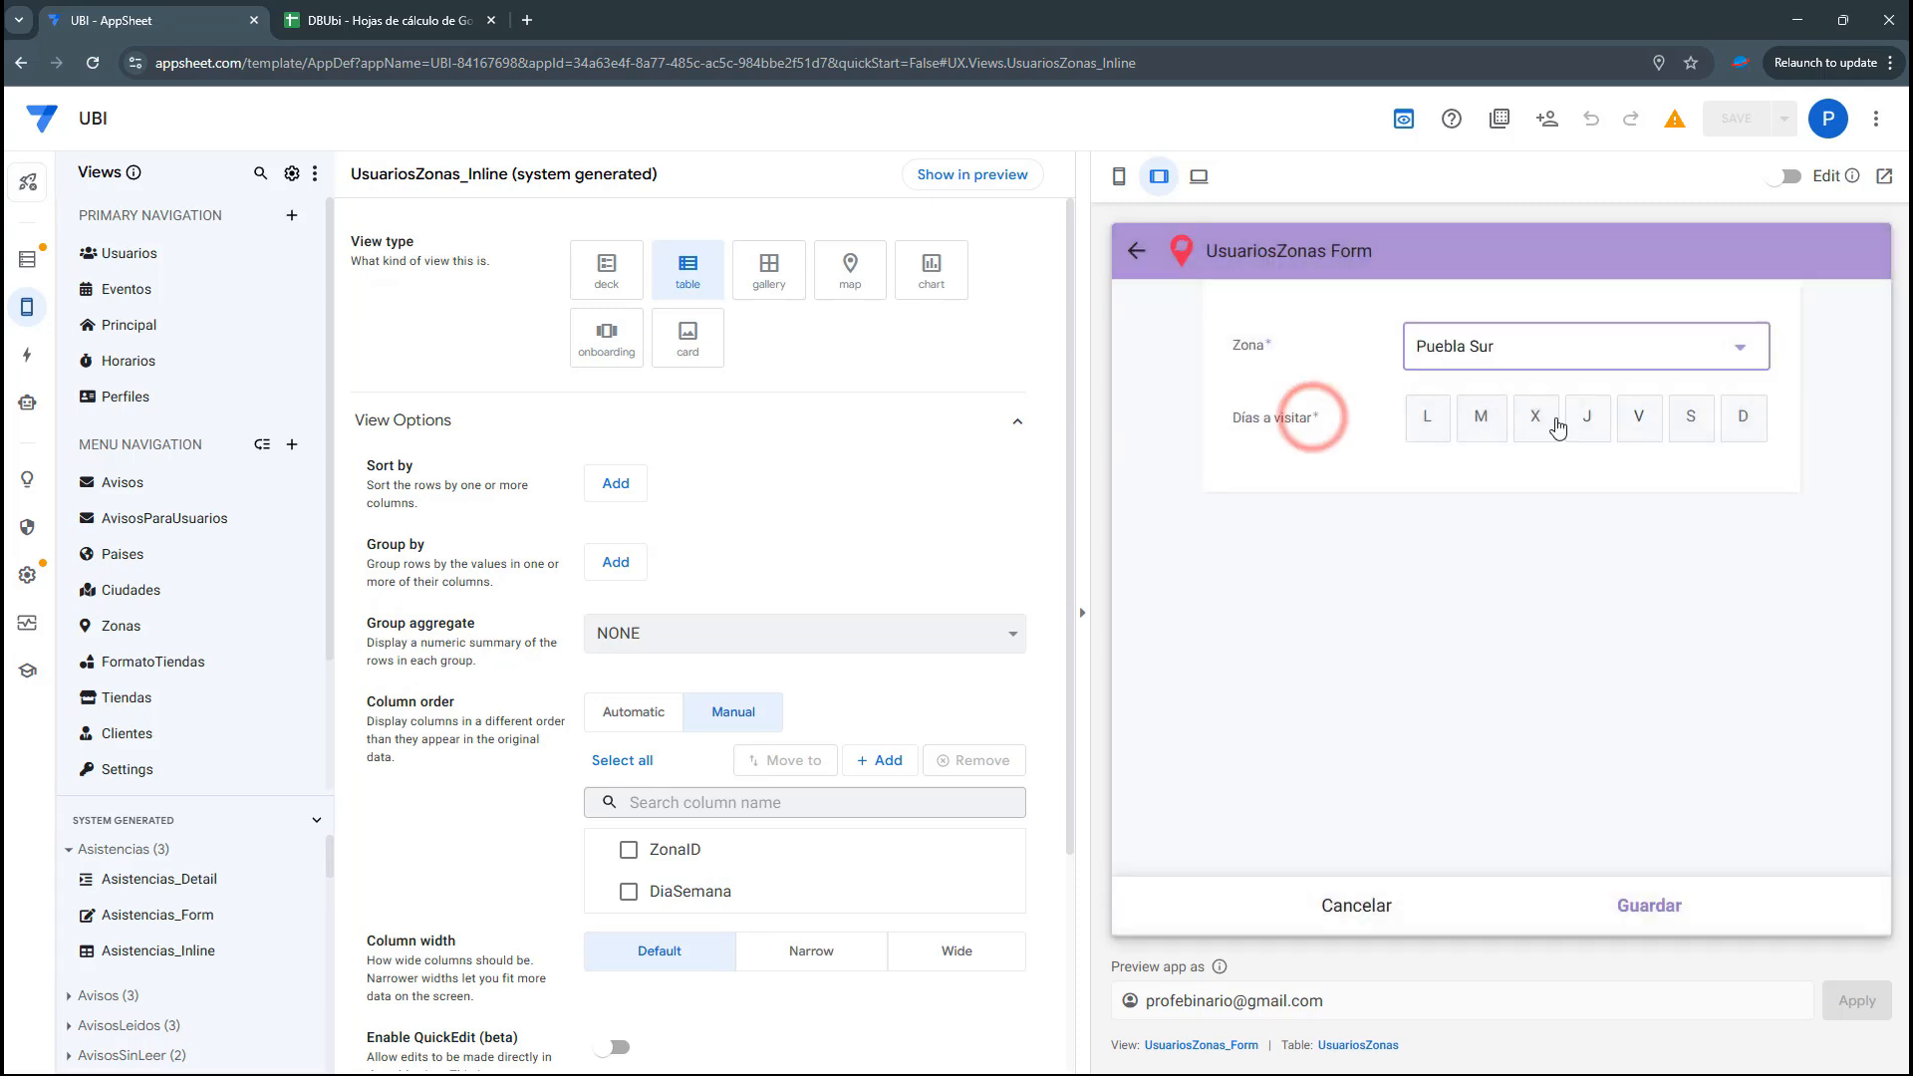
left_click(1490, 353)
left_click(1299, 417)
left_click(1481, 418)
left_click(1588, 416)
left_click(1693, 419)
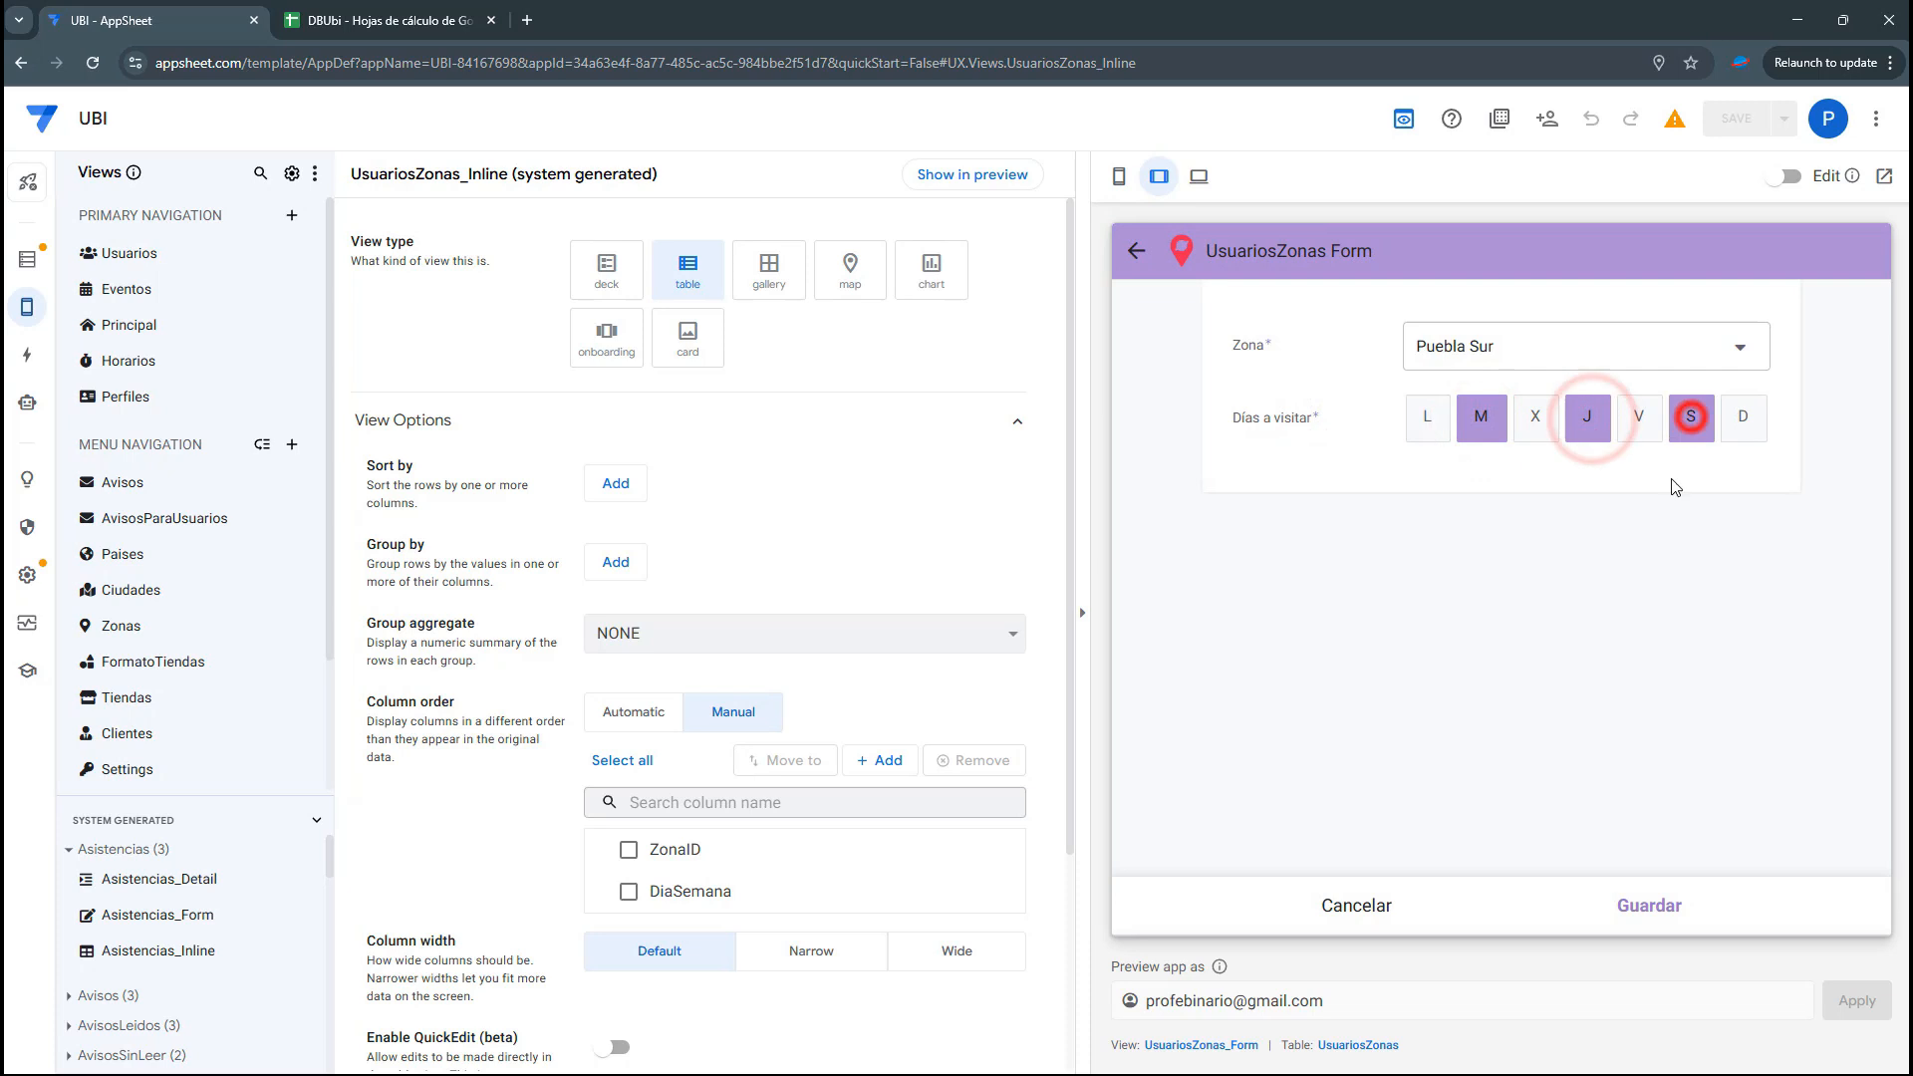
left_click(1655, 897)
Add a Puebla Norte route assignment on days L, X, V and D
left_click(1822, 782)
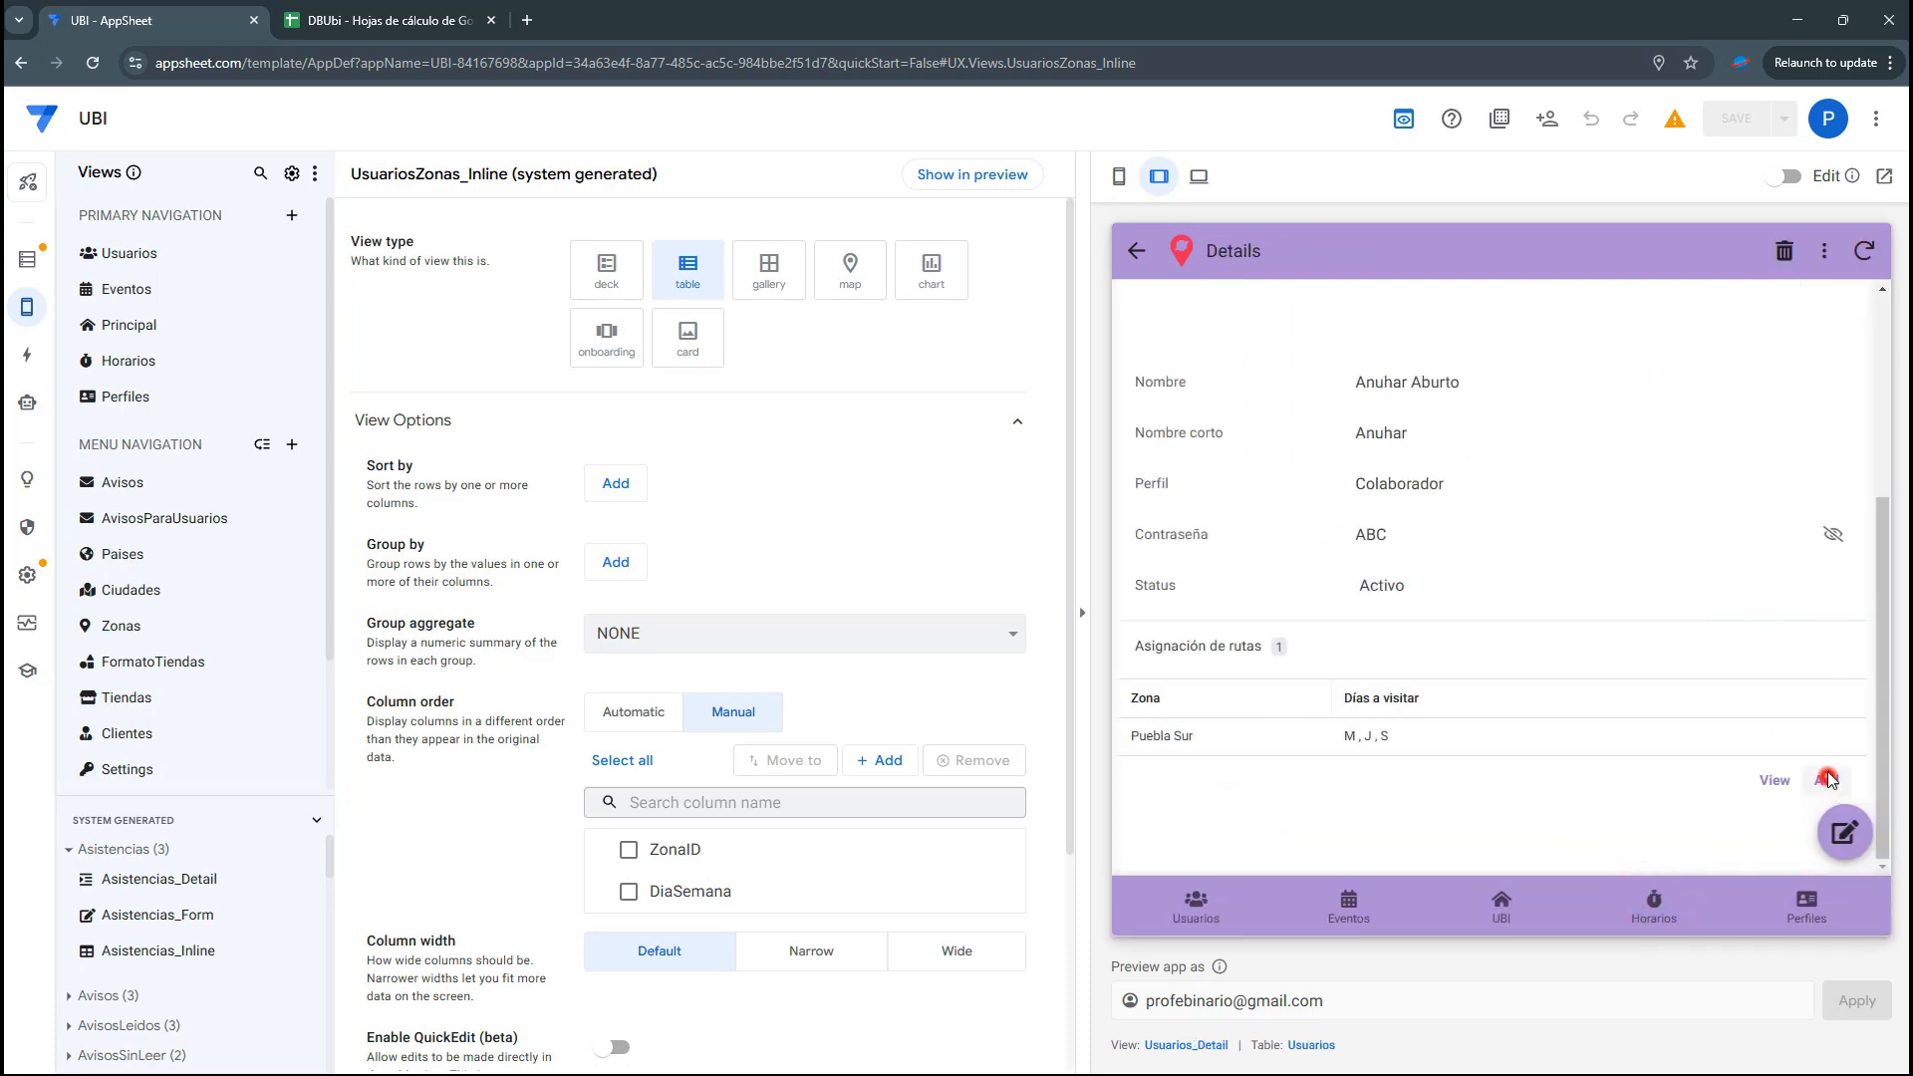
left_click(1492, 355)
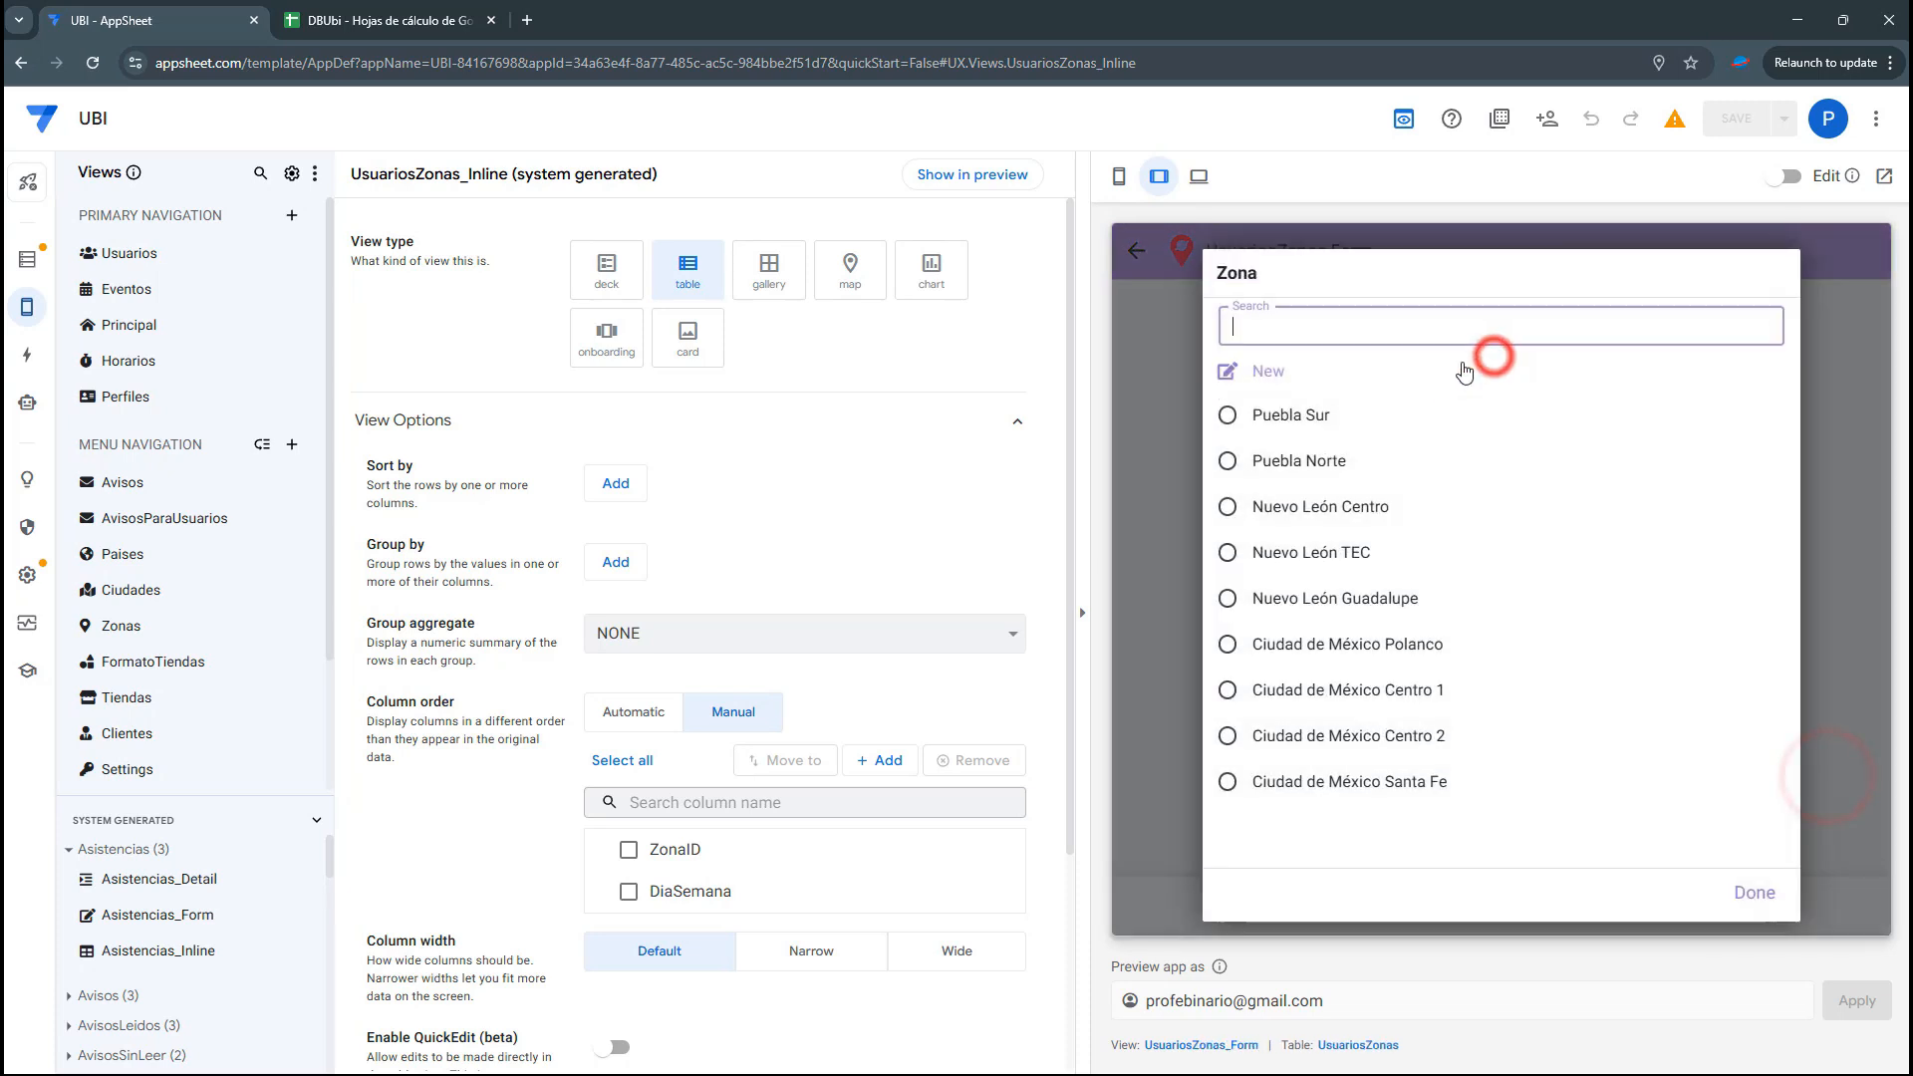
left_click(1283, 463)
left_click(1427, 423)
left_click(1536, 422)
left_click(1640, 422)
left_click(1744, 421)
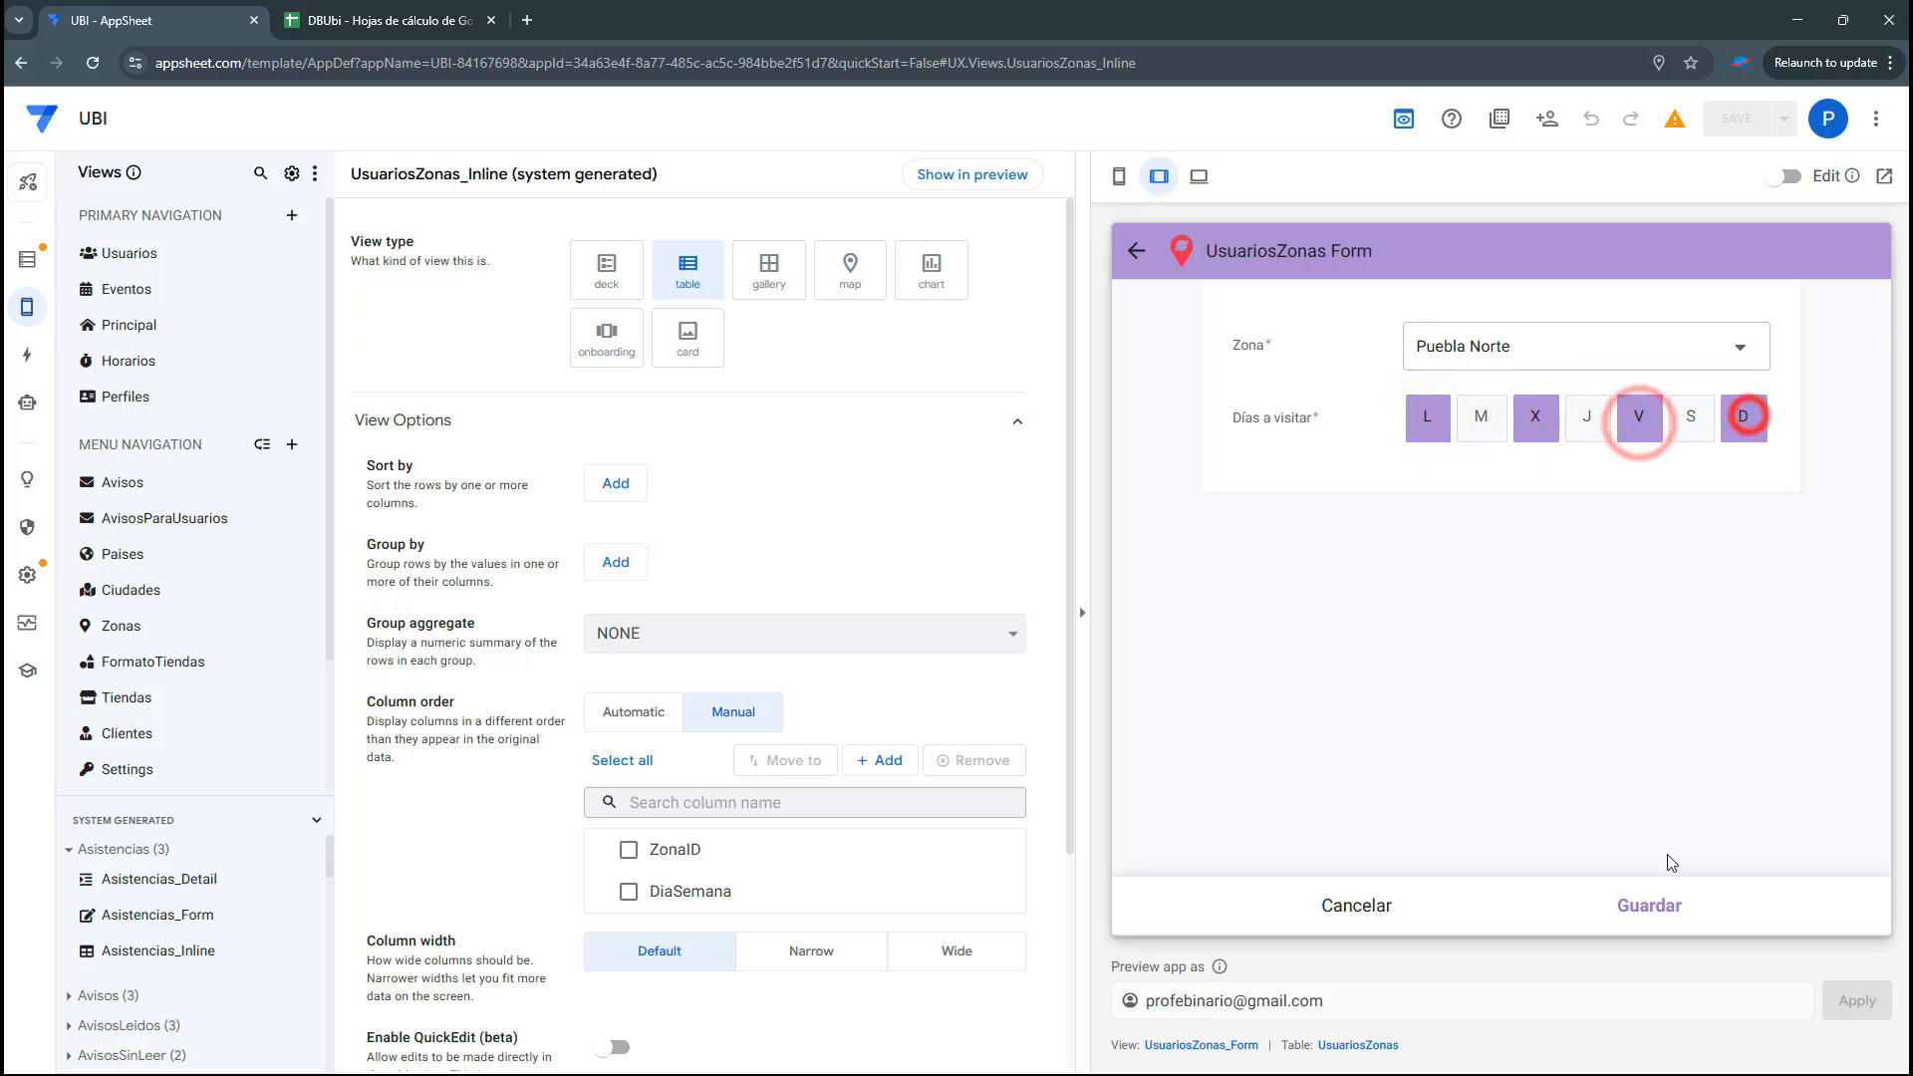
left_click(1659, 902)
Compare both Colaboradores' route assignments in their details, ending on the Usuarios list
left_click(1141, 261)
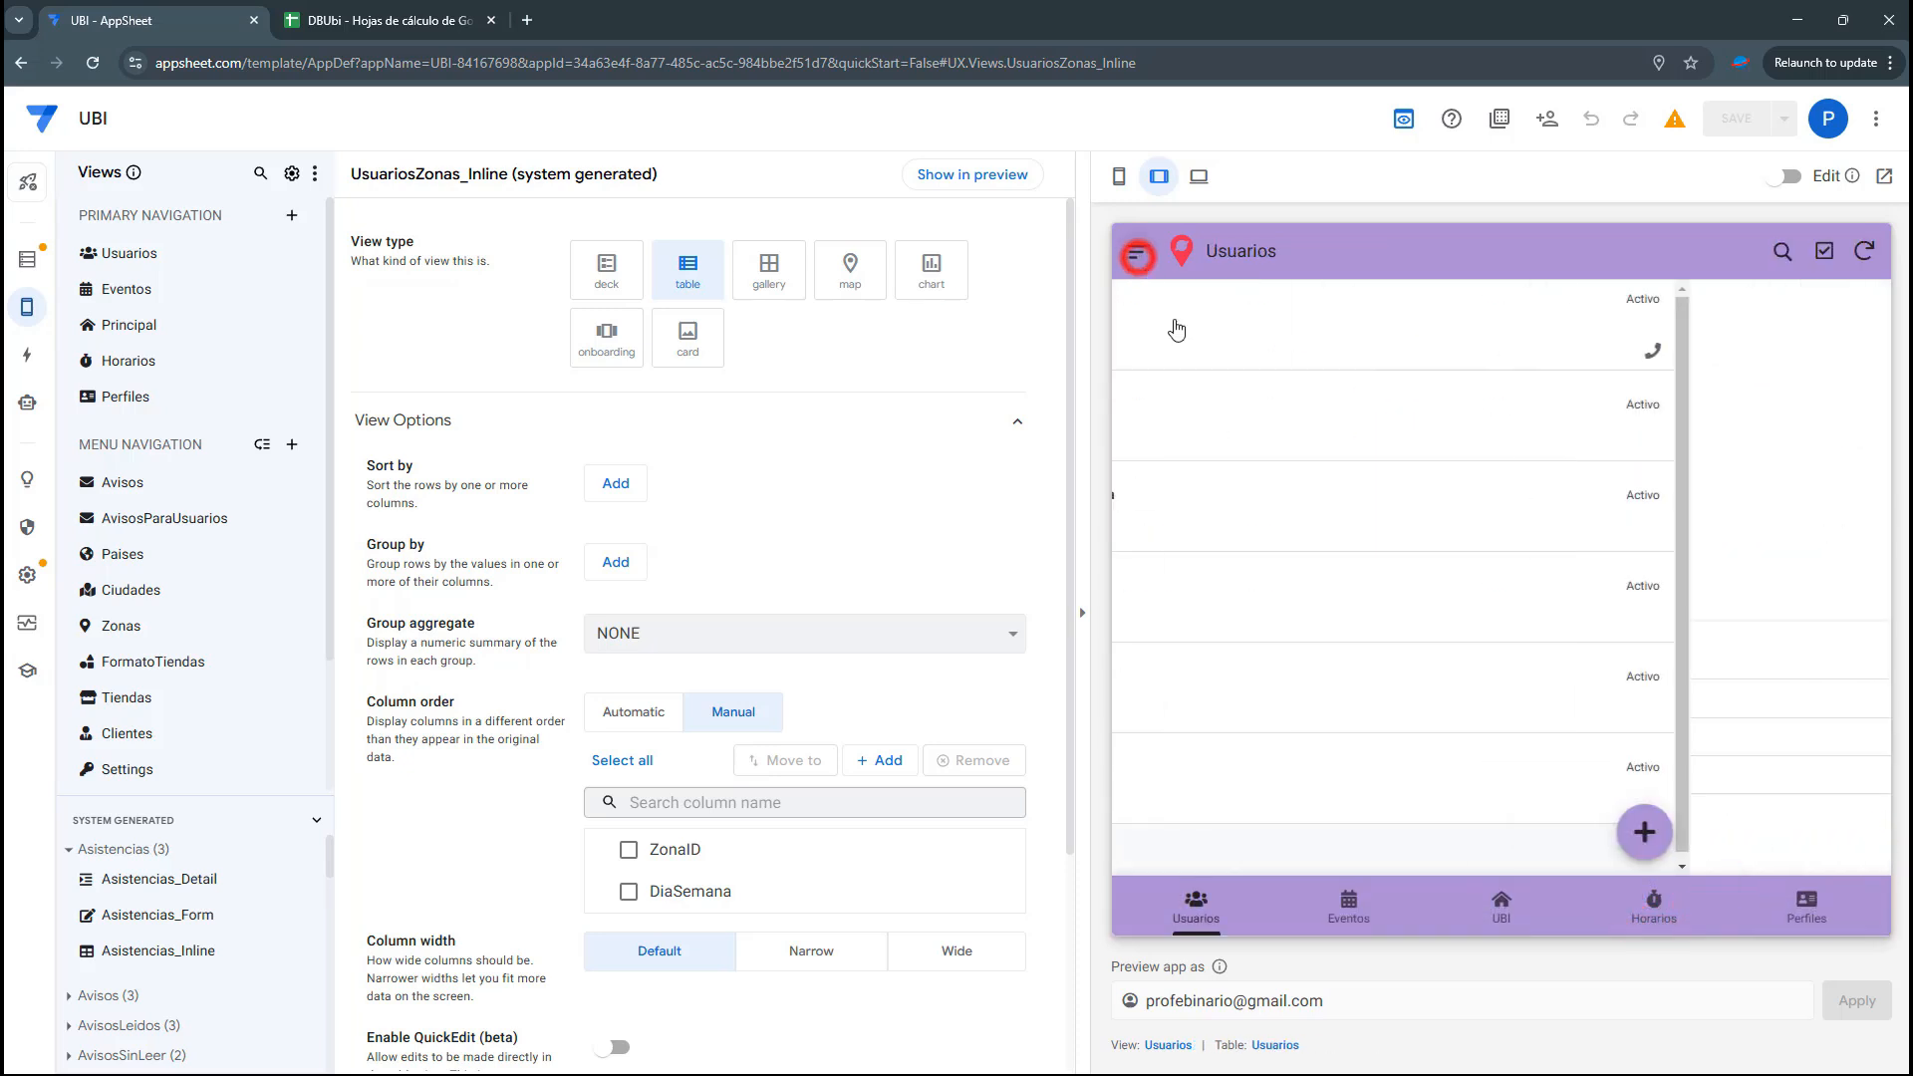
left_click(1306, 501)
scroll(1351, 702, "down", 1)
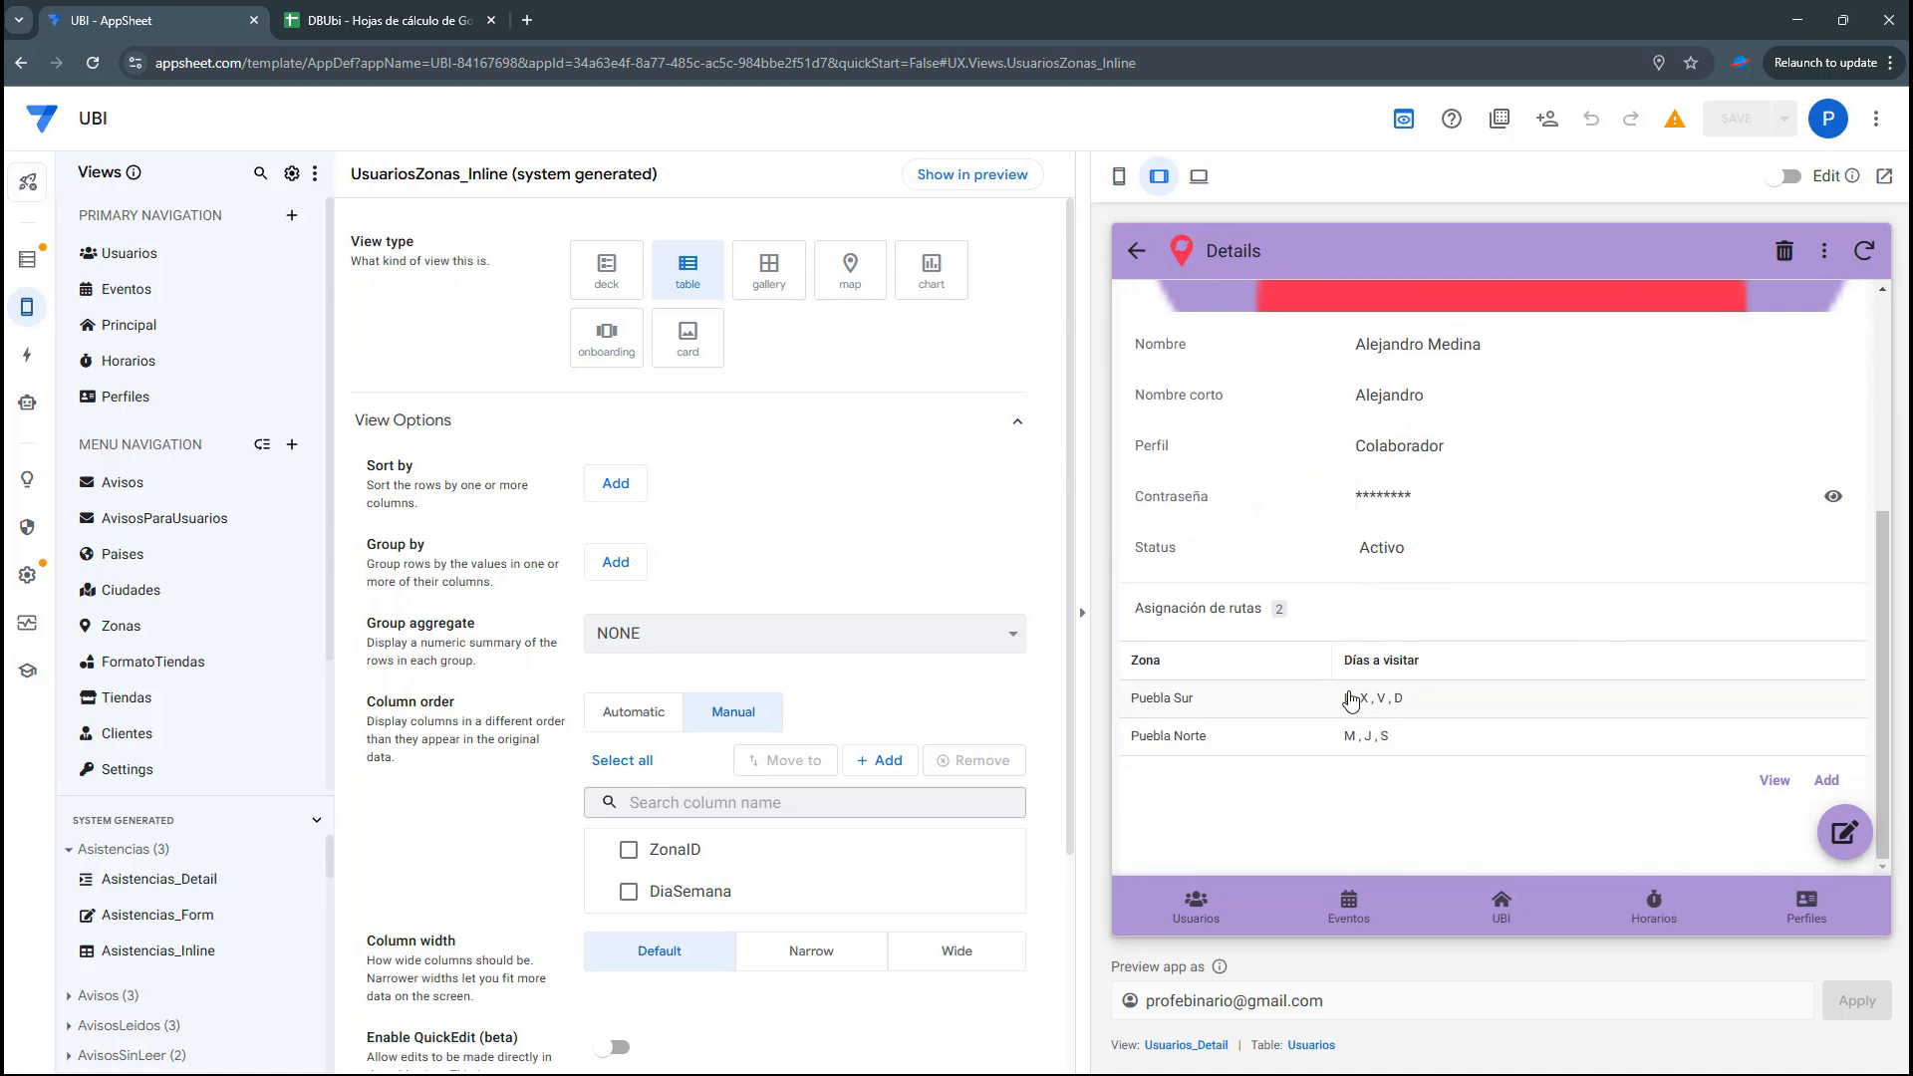
left_click(1135, 251)
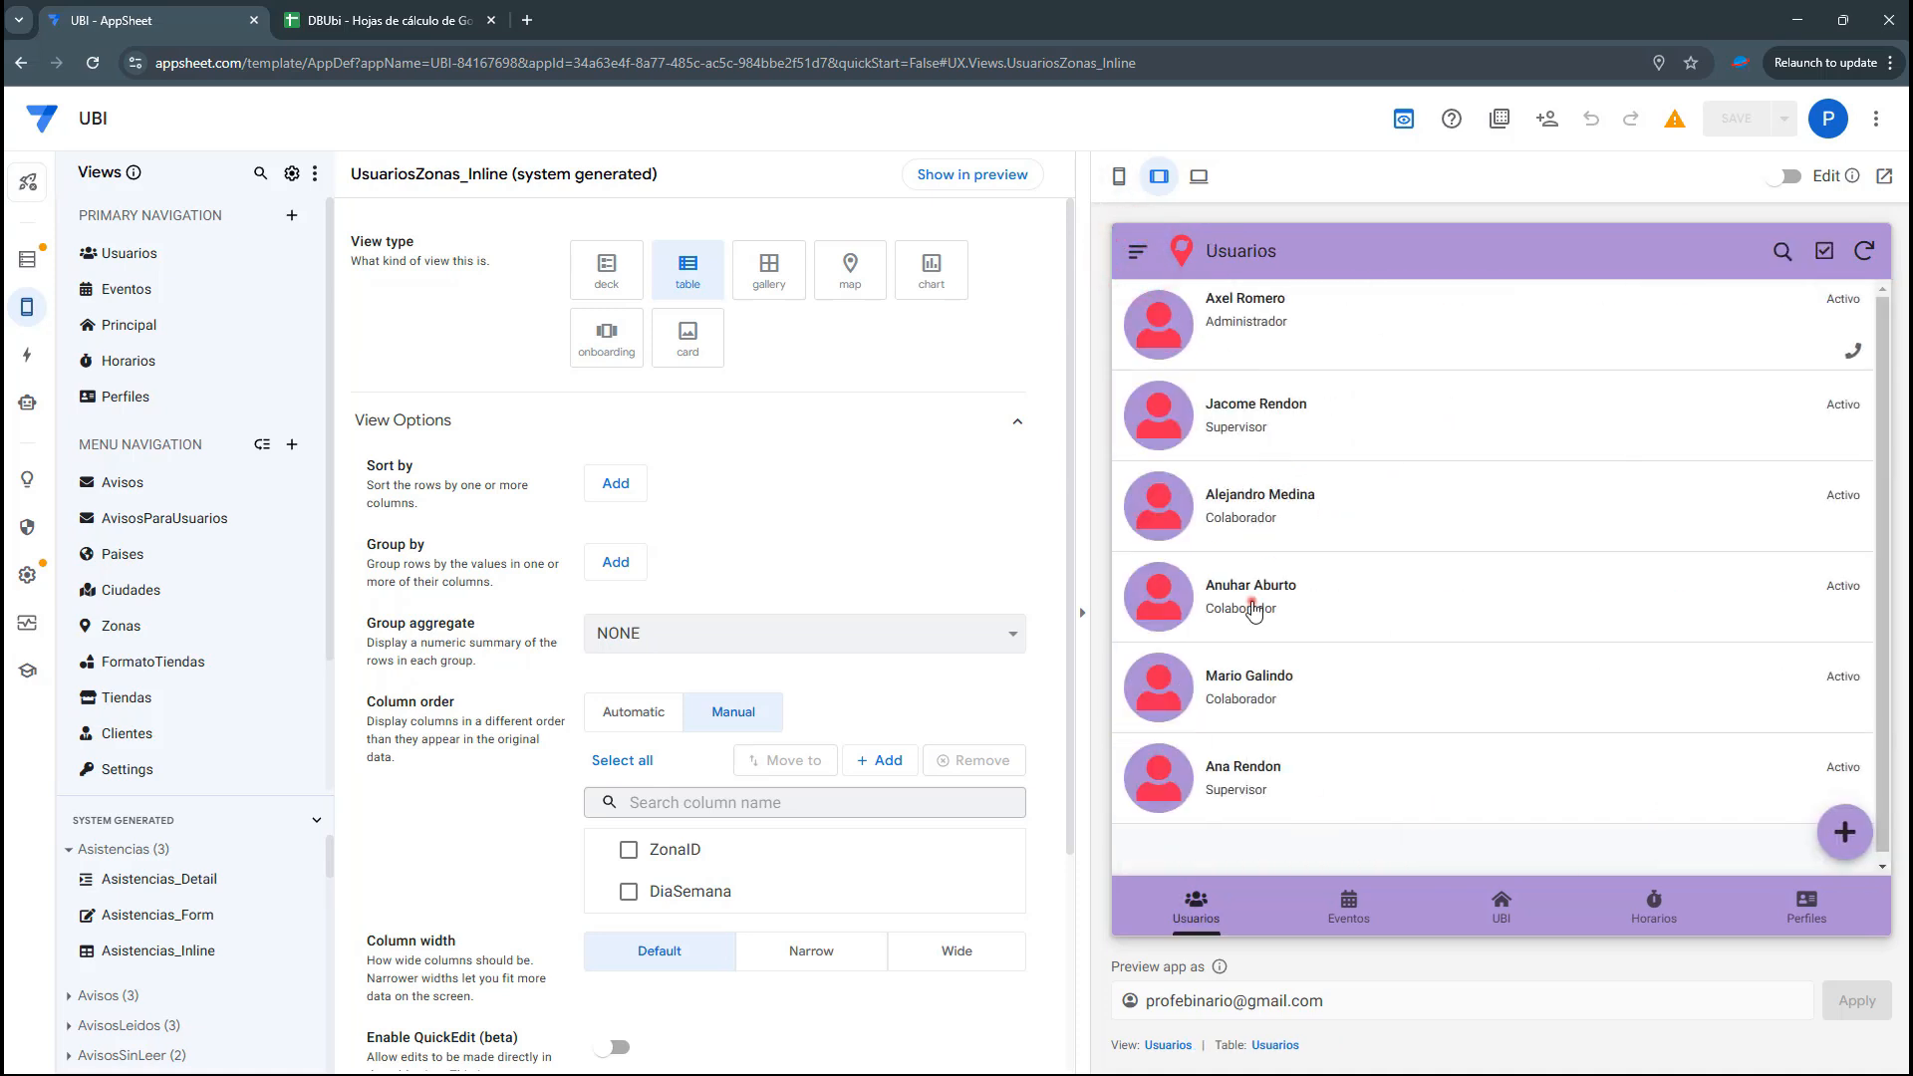
left_click(1254, 612)
scroll(1245, 598, "down", 3)
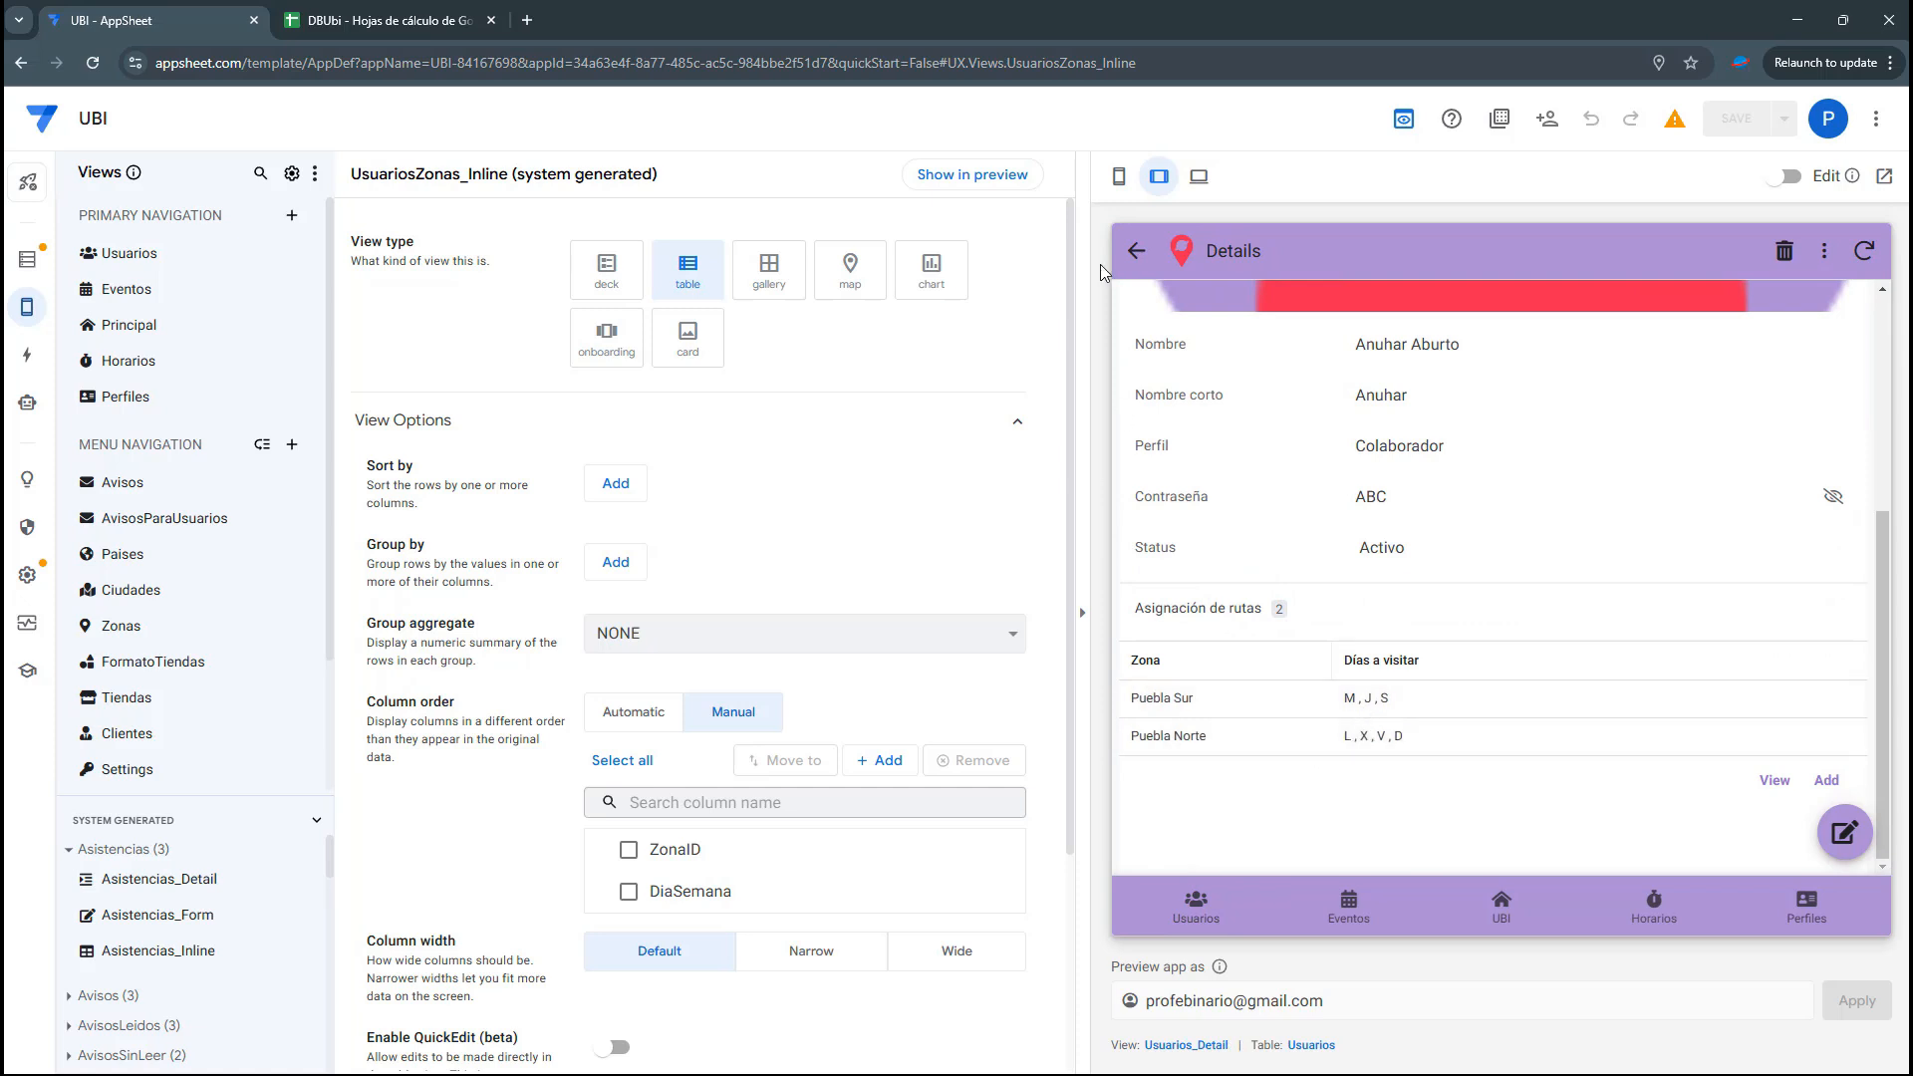
left_click(1136, 251)
left_click(1287, 503)
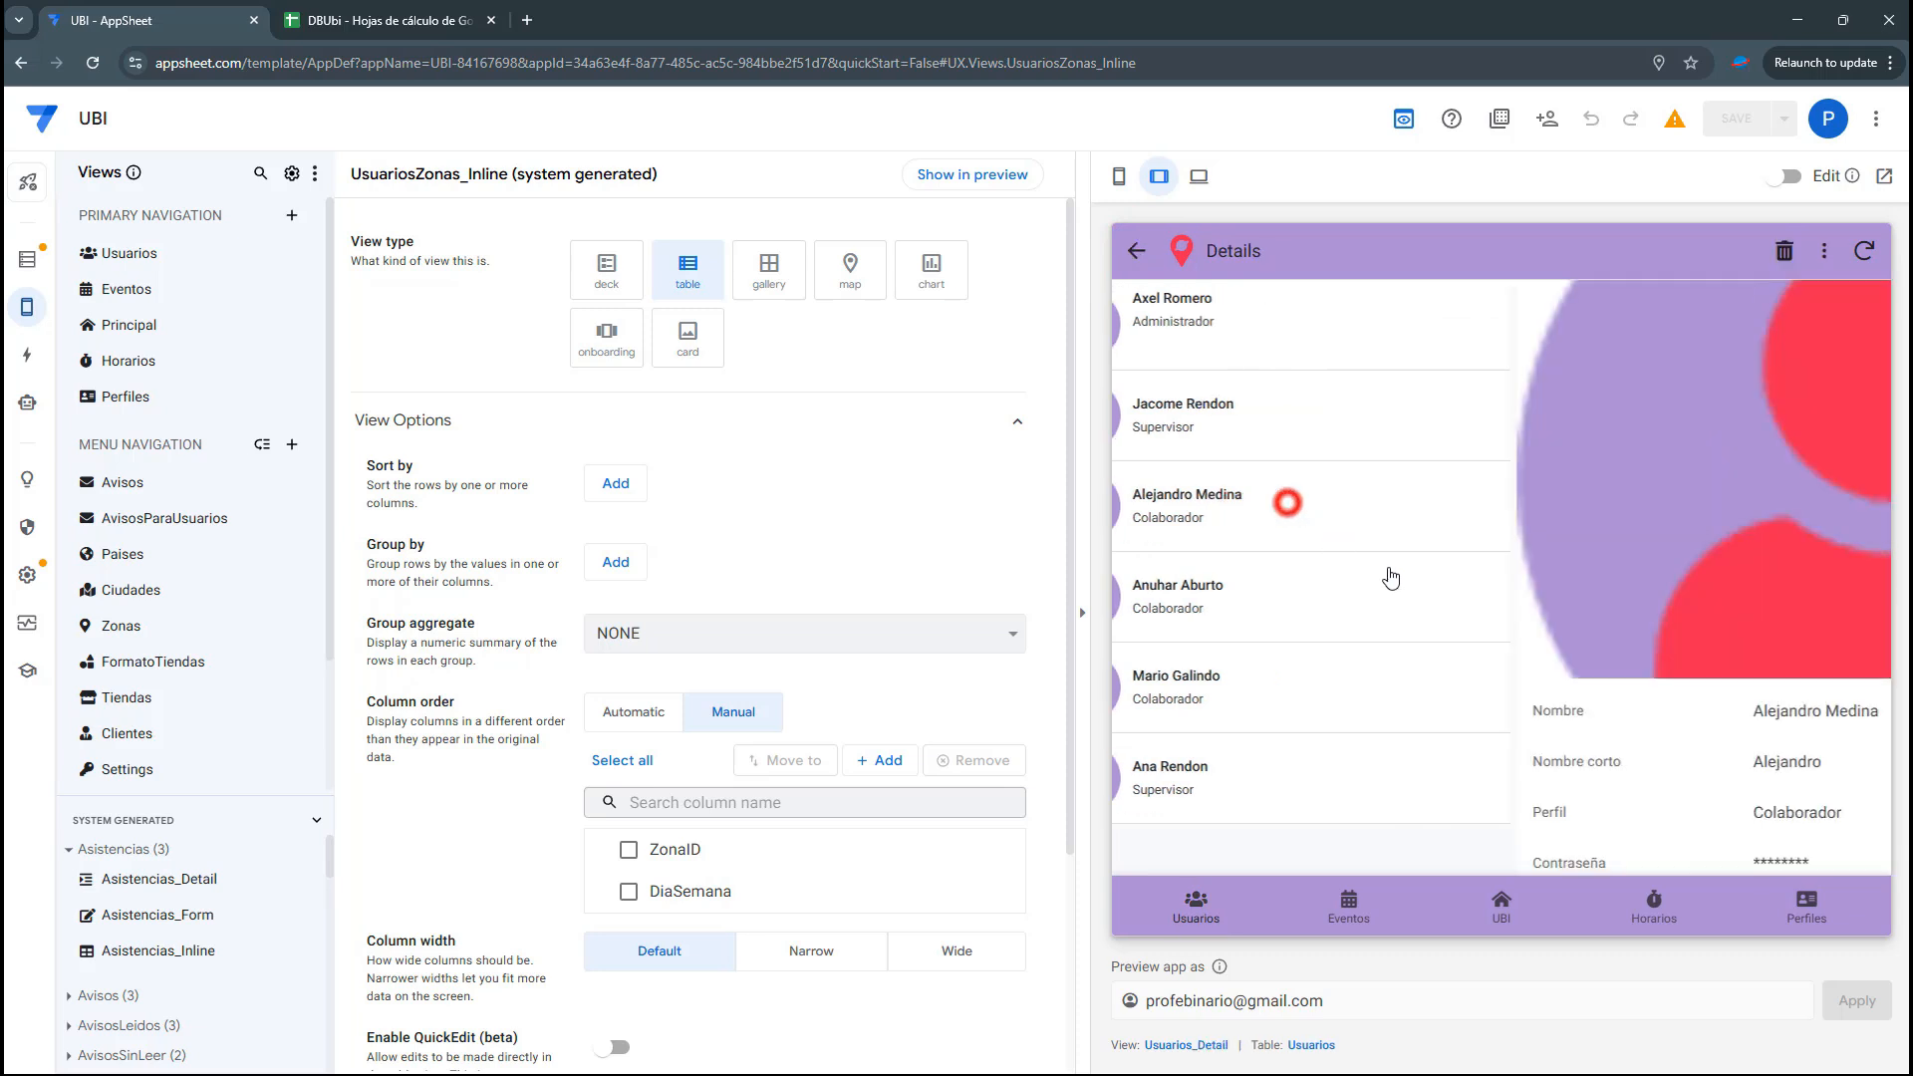
scroll(1392, 578, "down", 3)
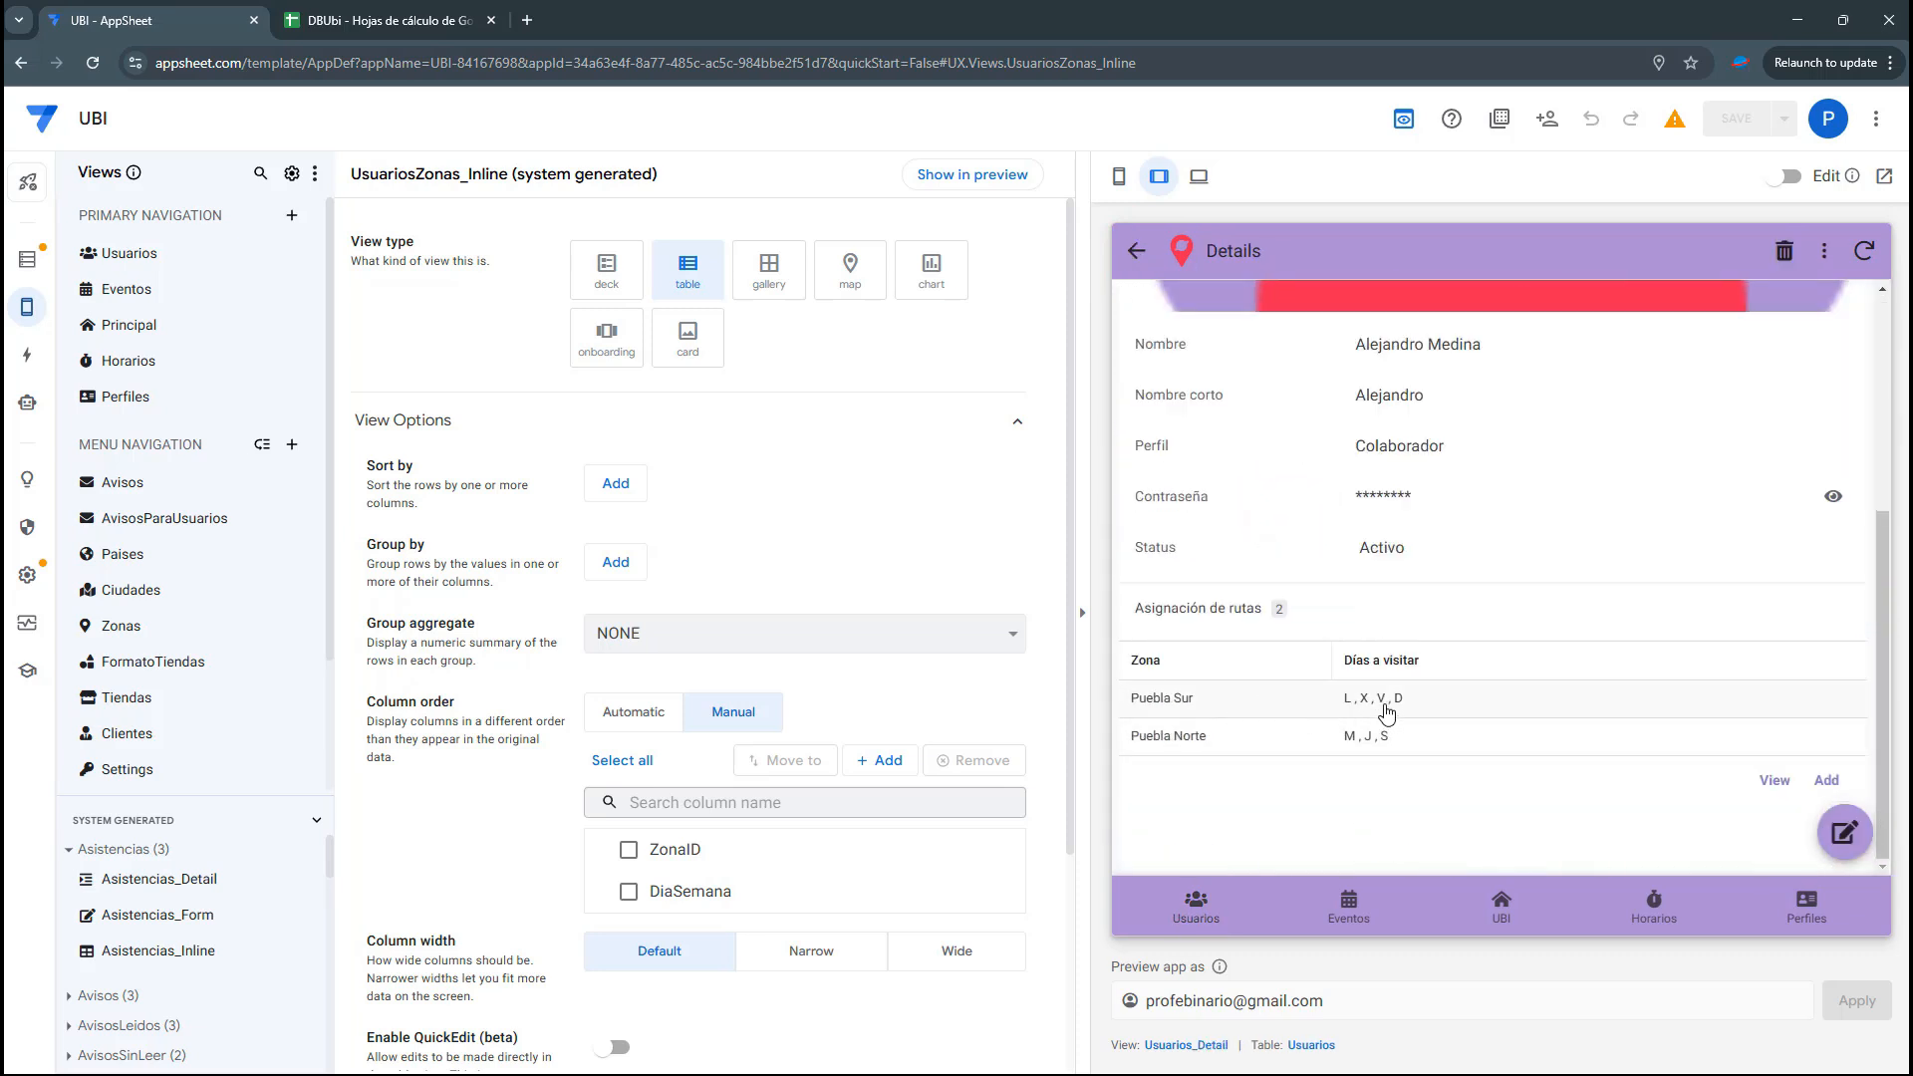
left_click(1131, 244)
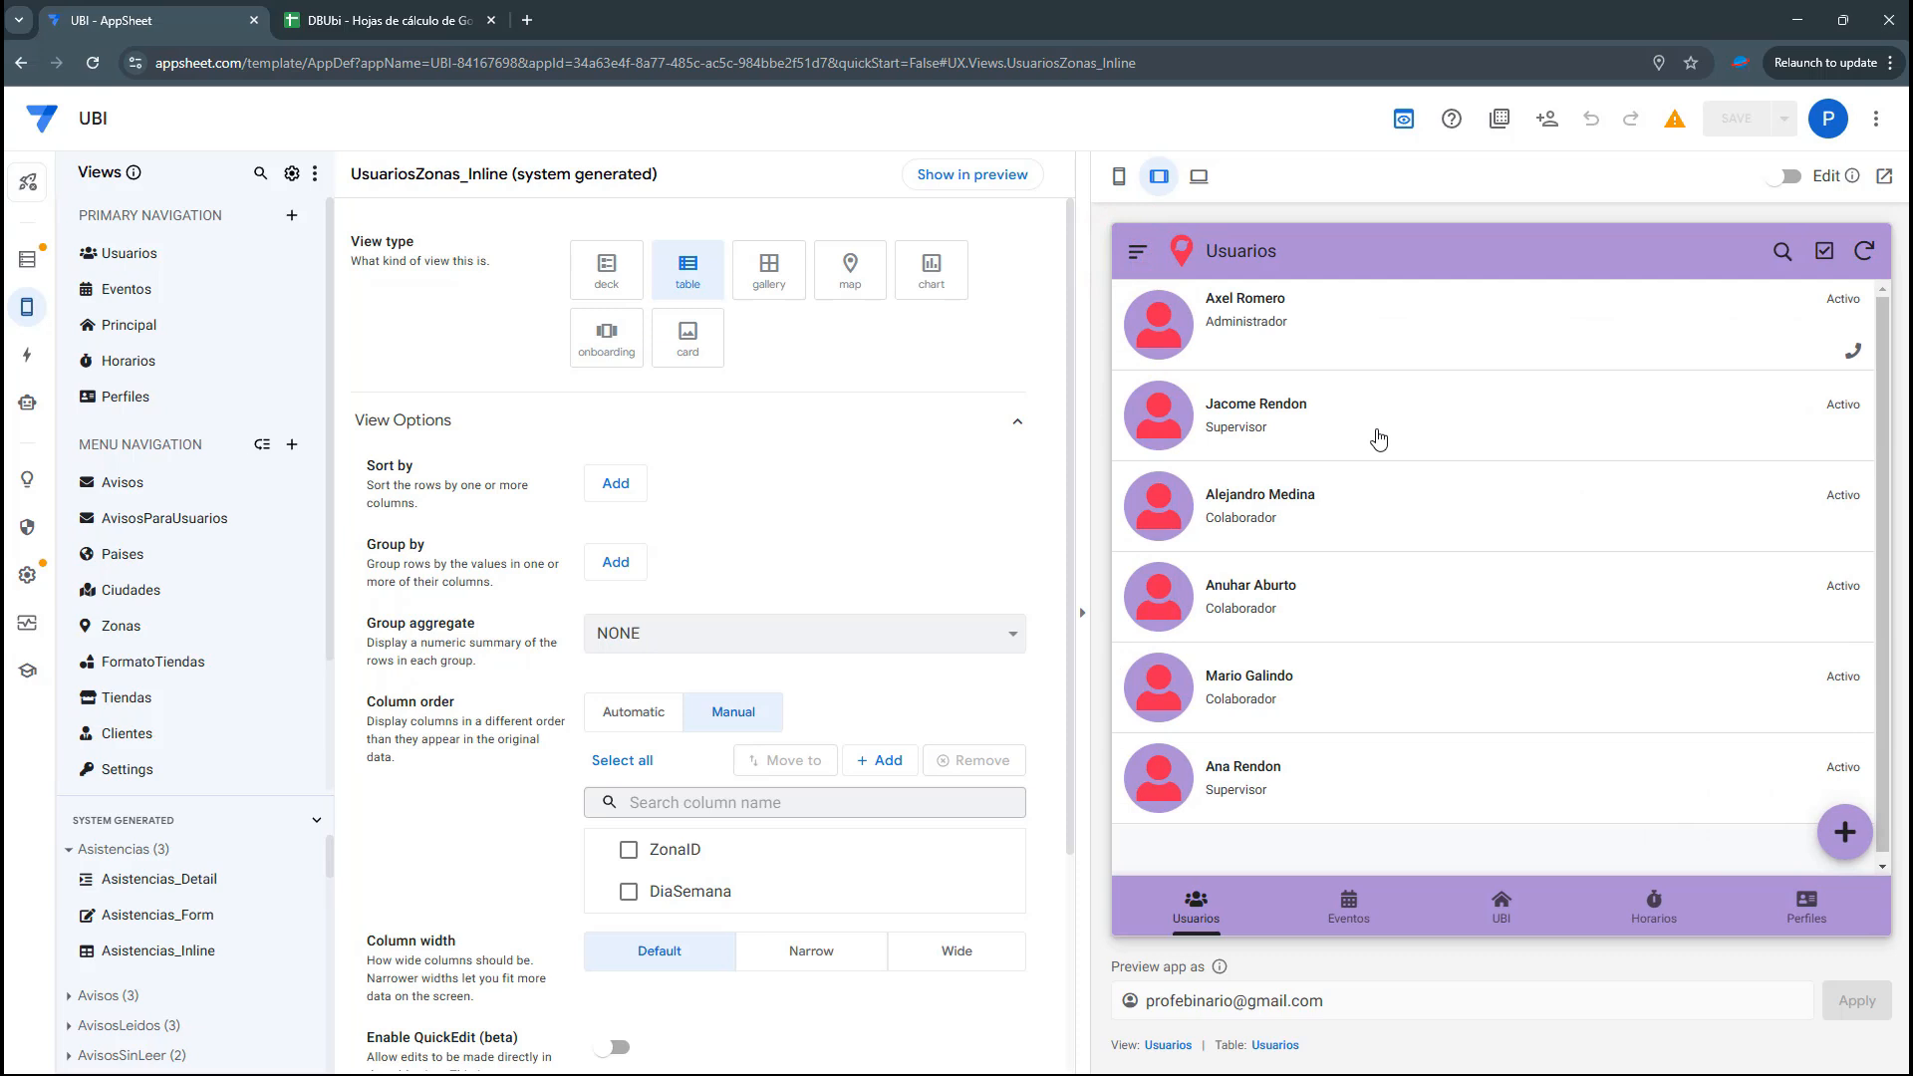
Check the four route-assignment rows (A2:D5) in the UsuariosZonas sheet, then return to AppSheet
left_click(494, 8)
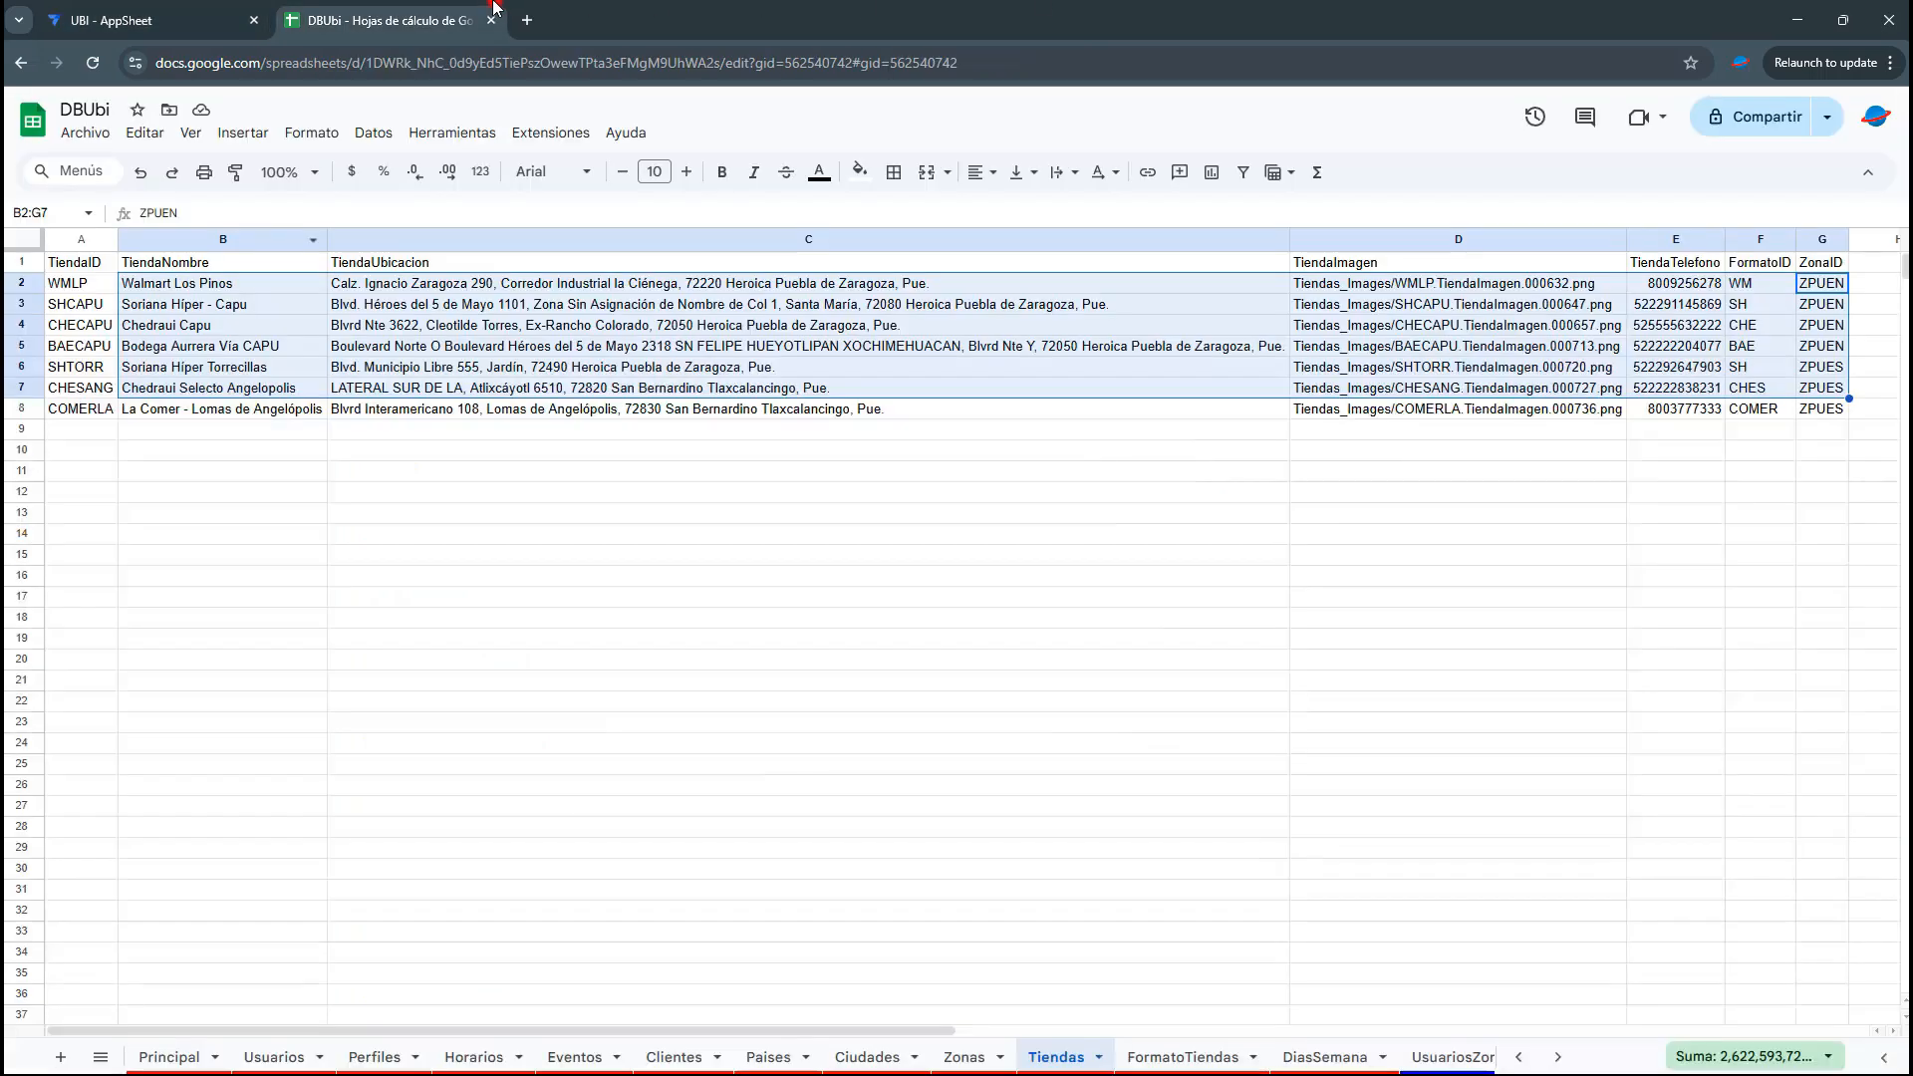
left_click(1452, 1057)
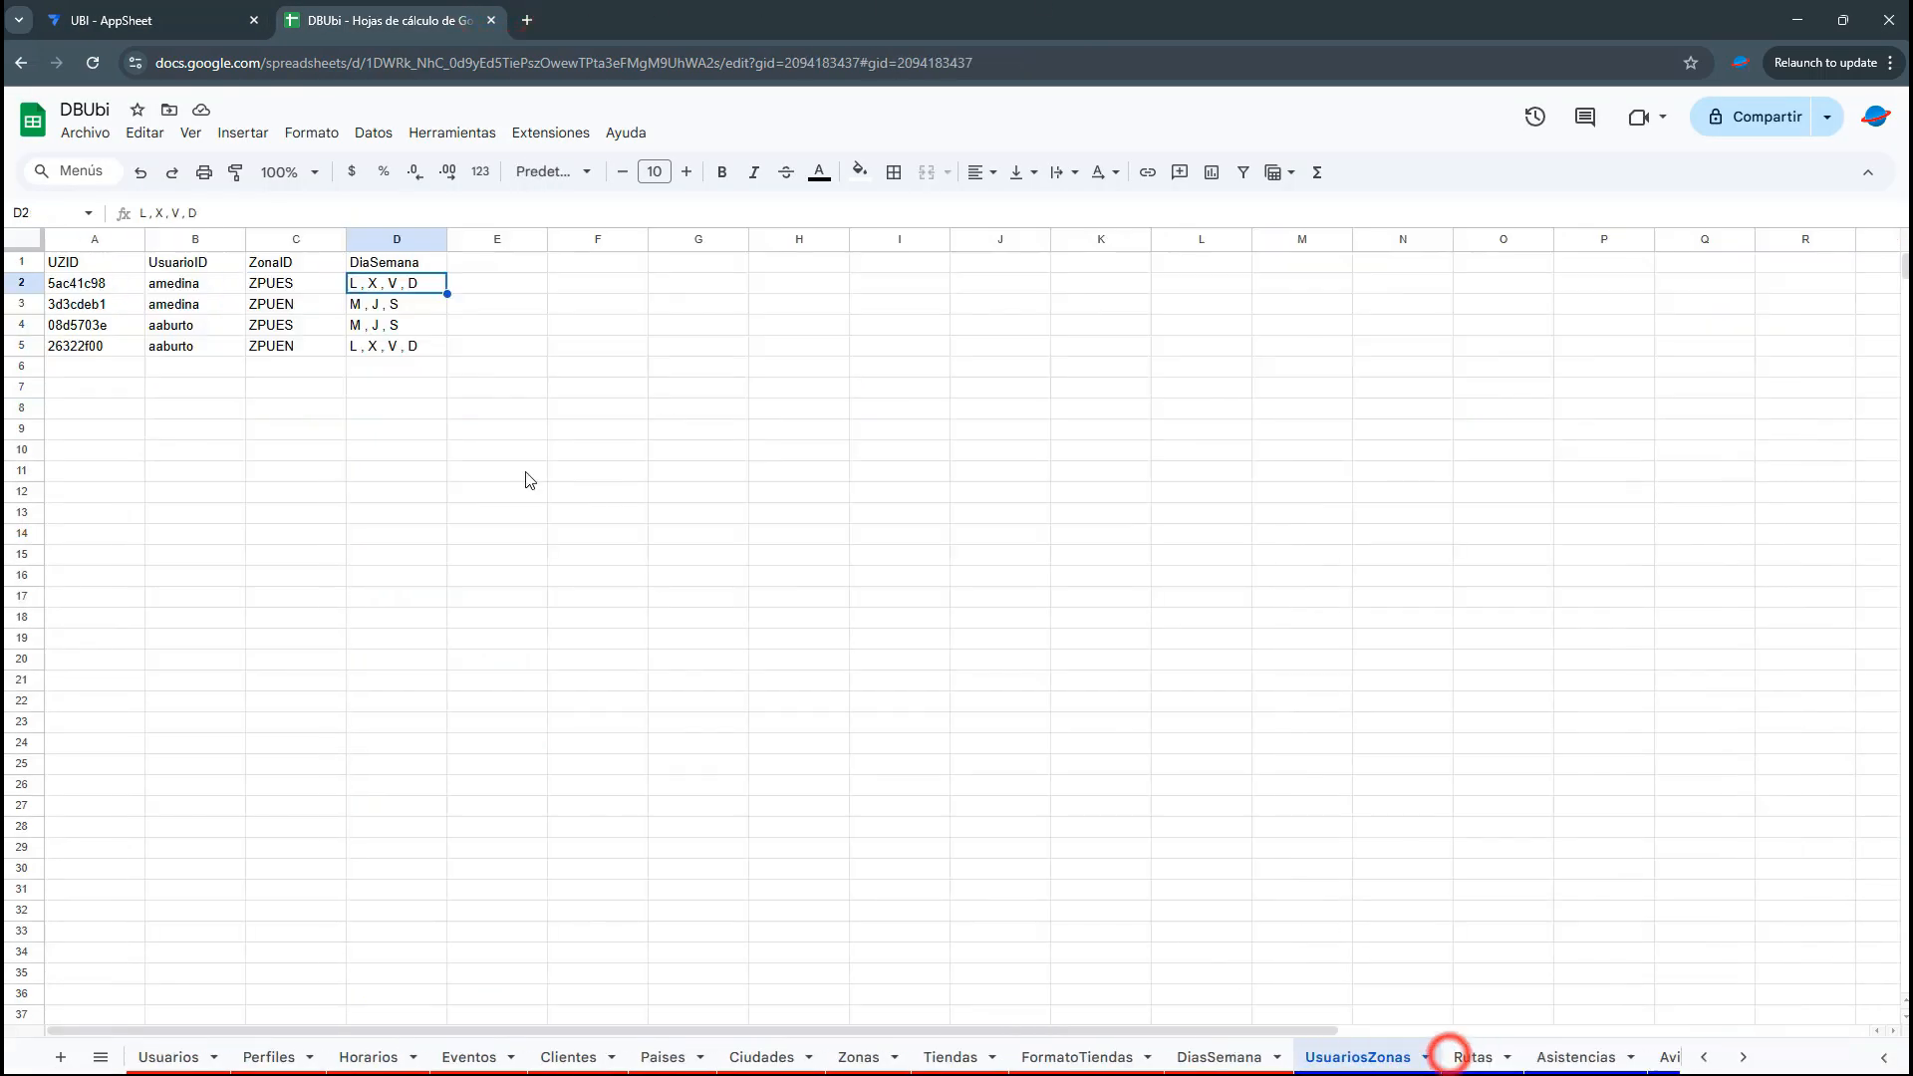
left_click(525, 470)
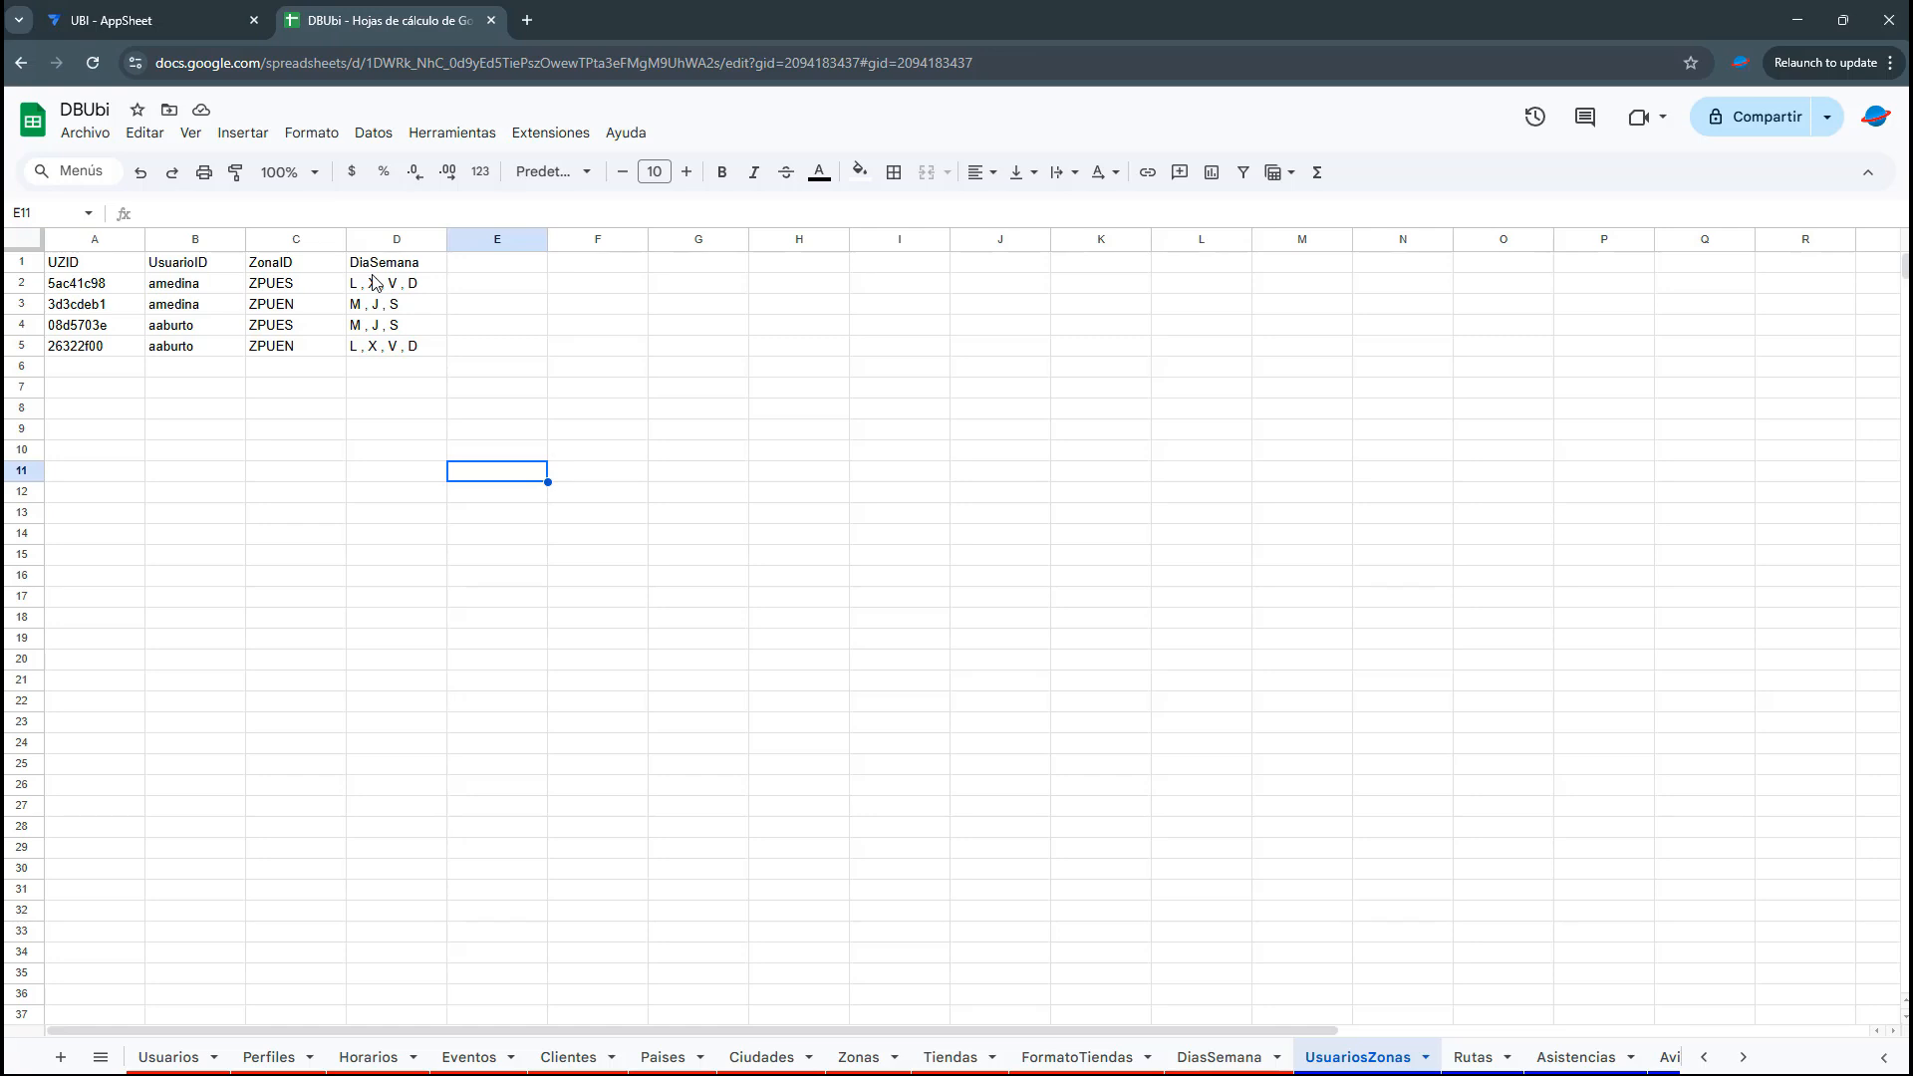
left_click_drag(366, 292, 58, 347)
left_click(150, 8)
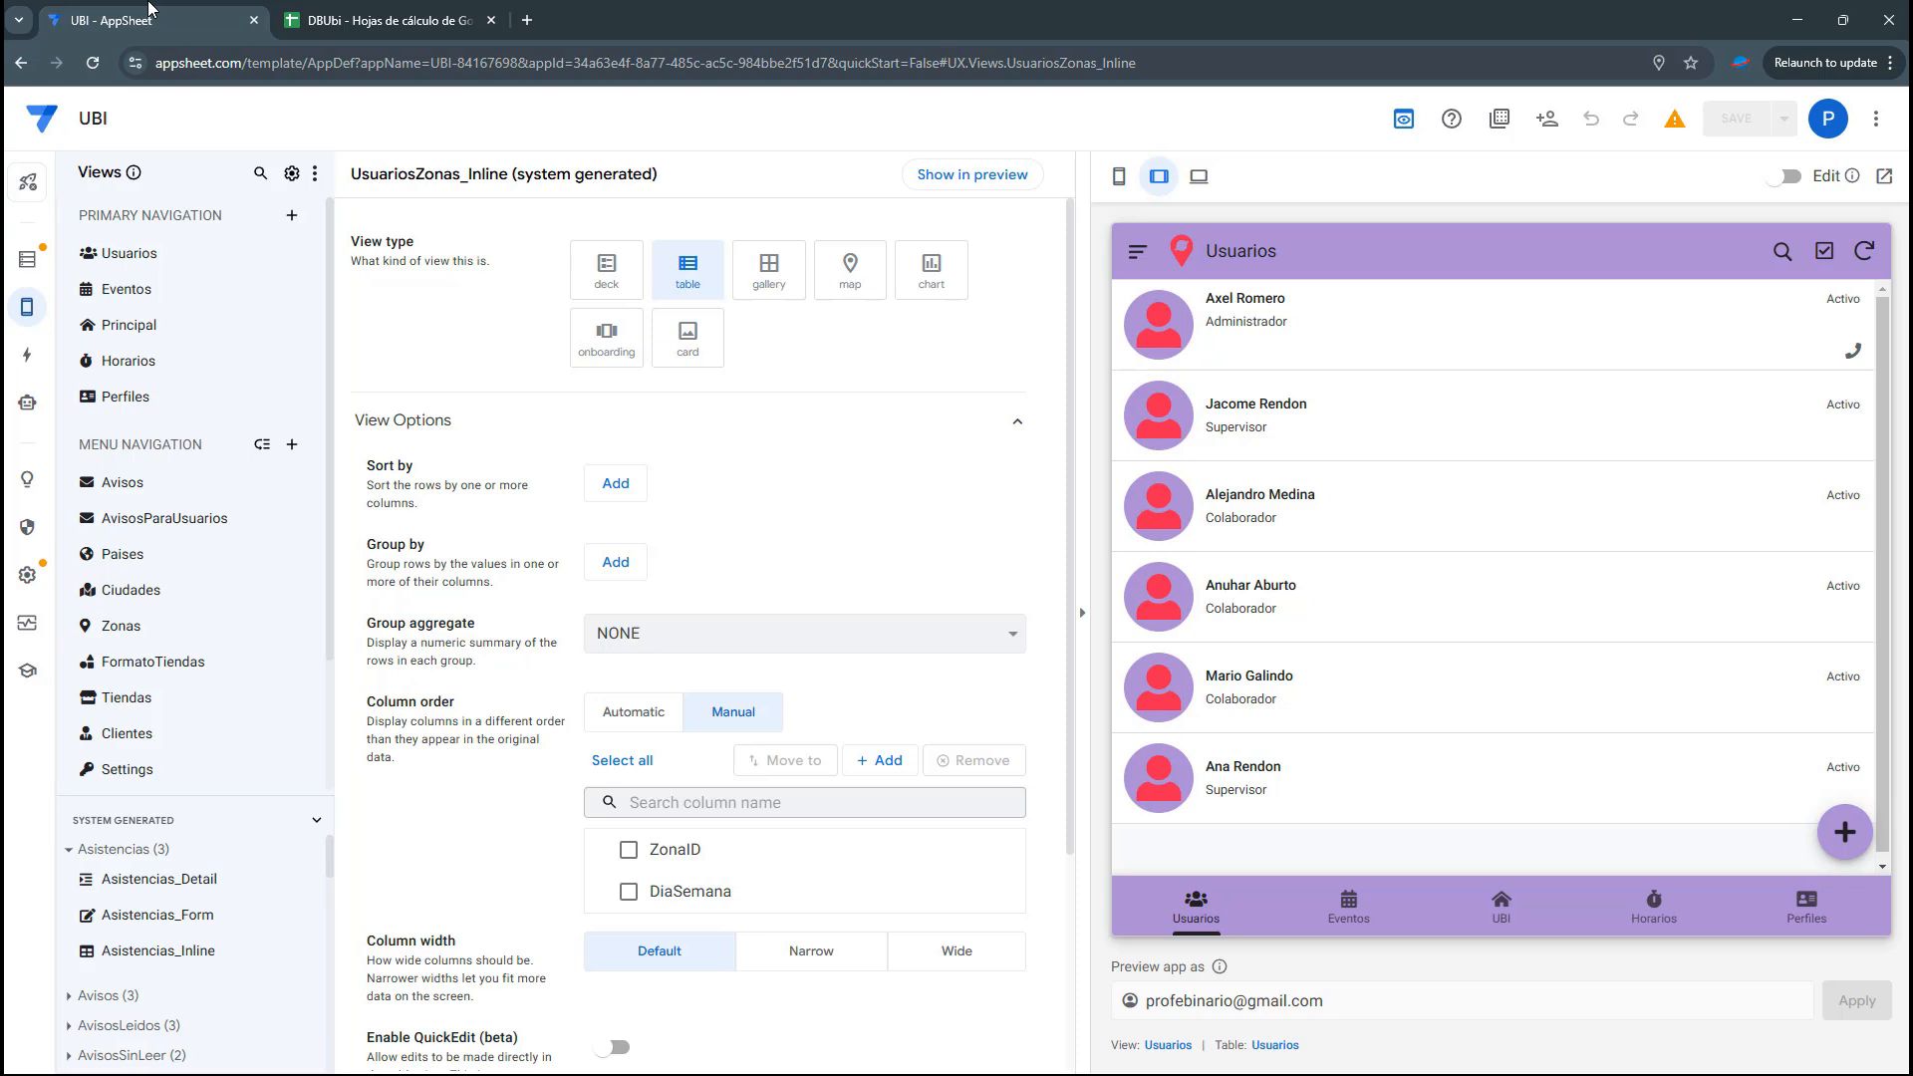
Sign out of the preview and look up the Colaborador's user ID in the Usuarios sheet
left_click(1139, 255)
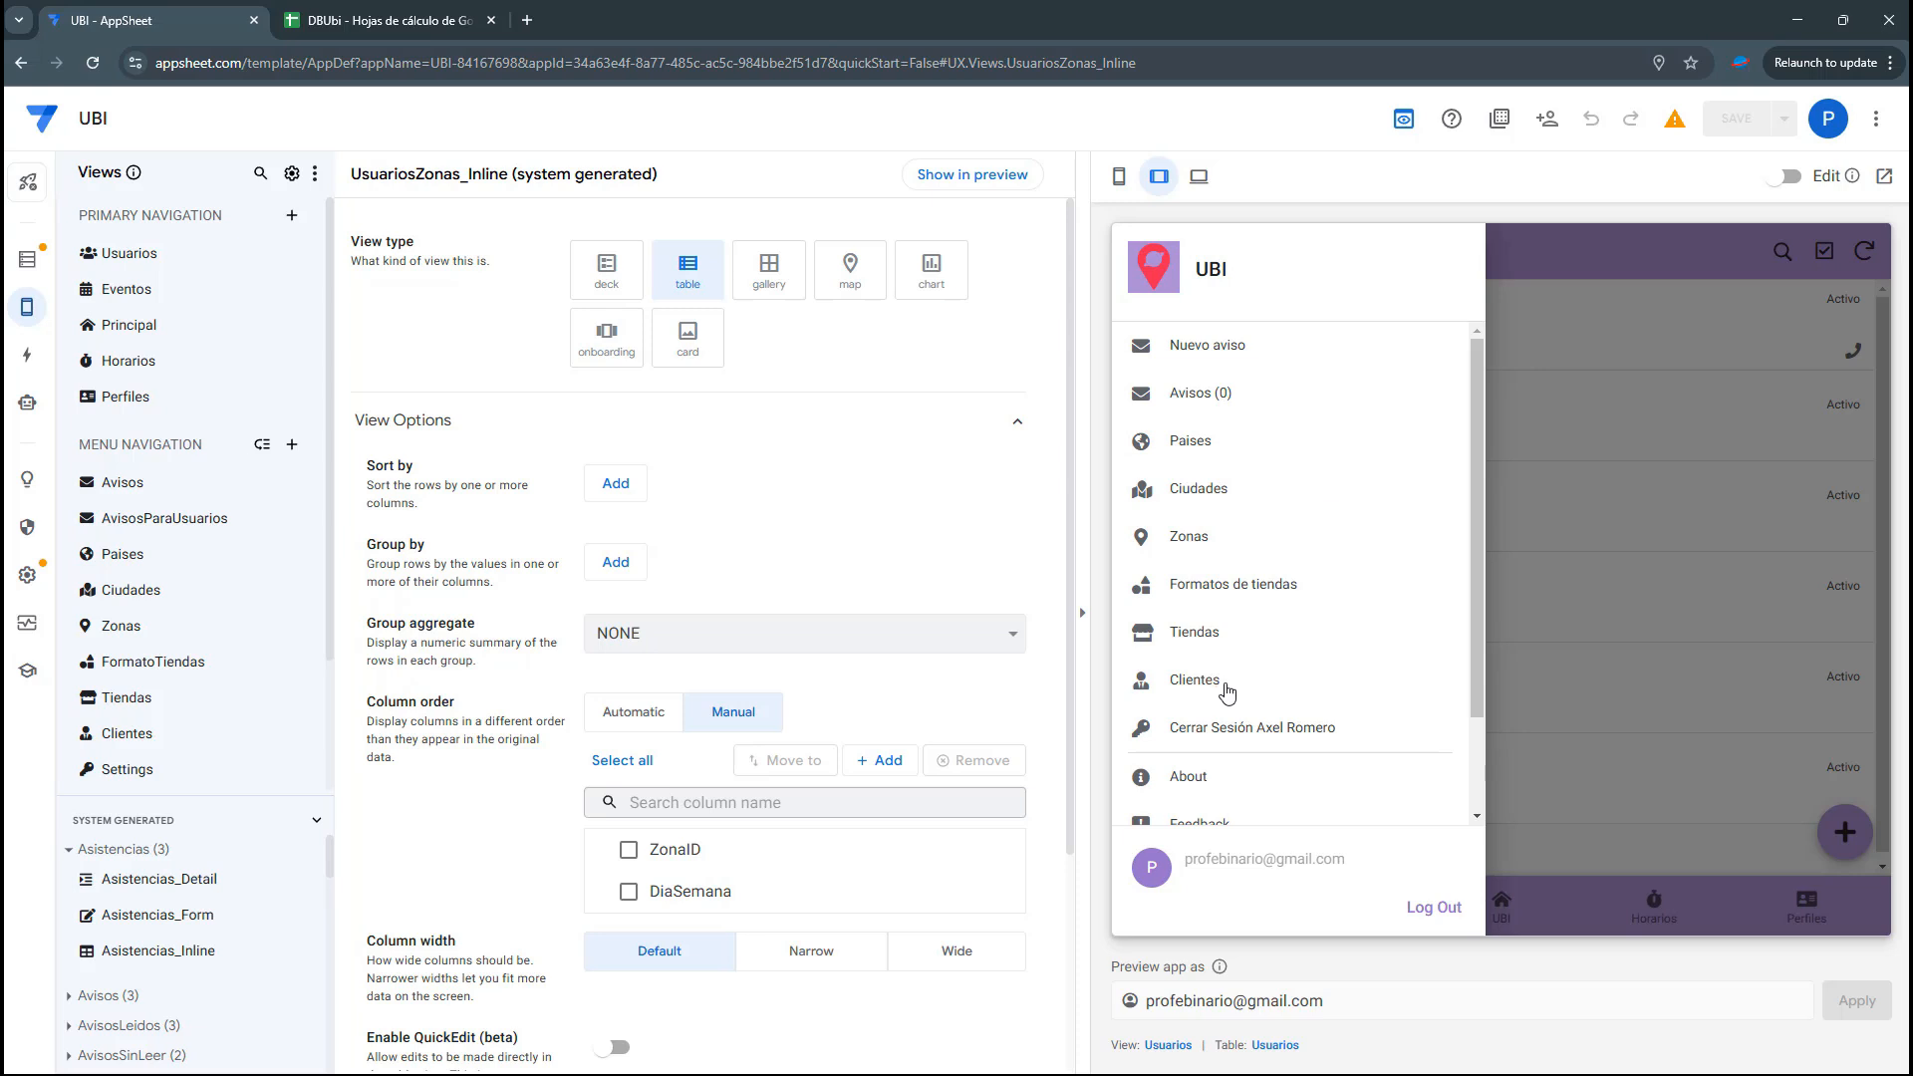
left_click(1229, 728)
double_click(1307, 372)
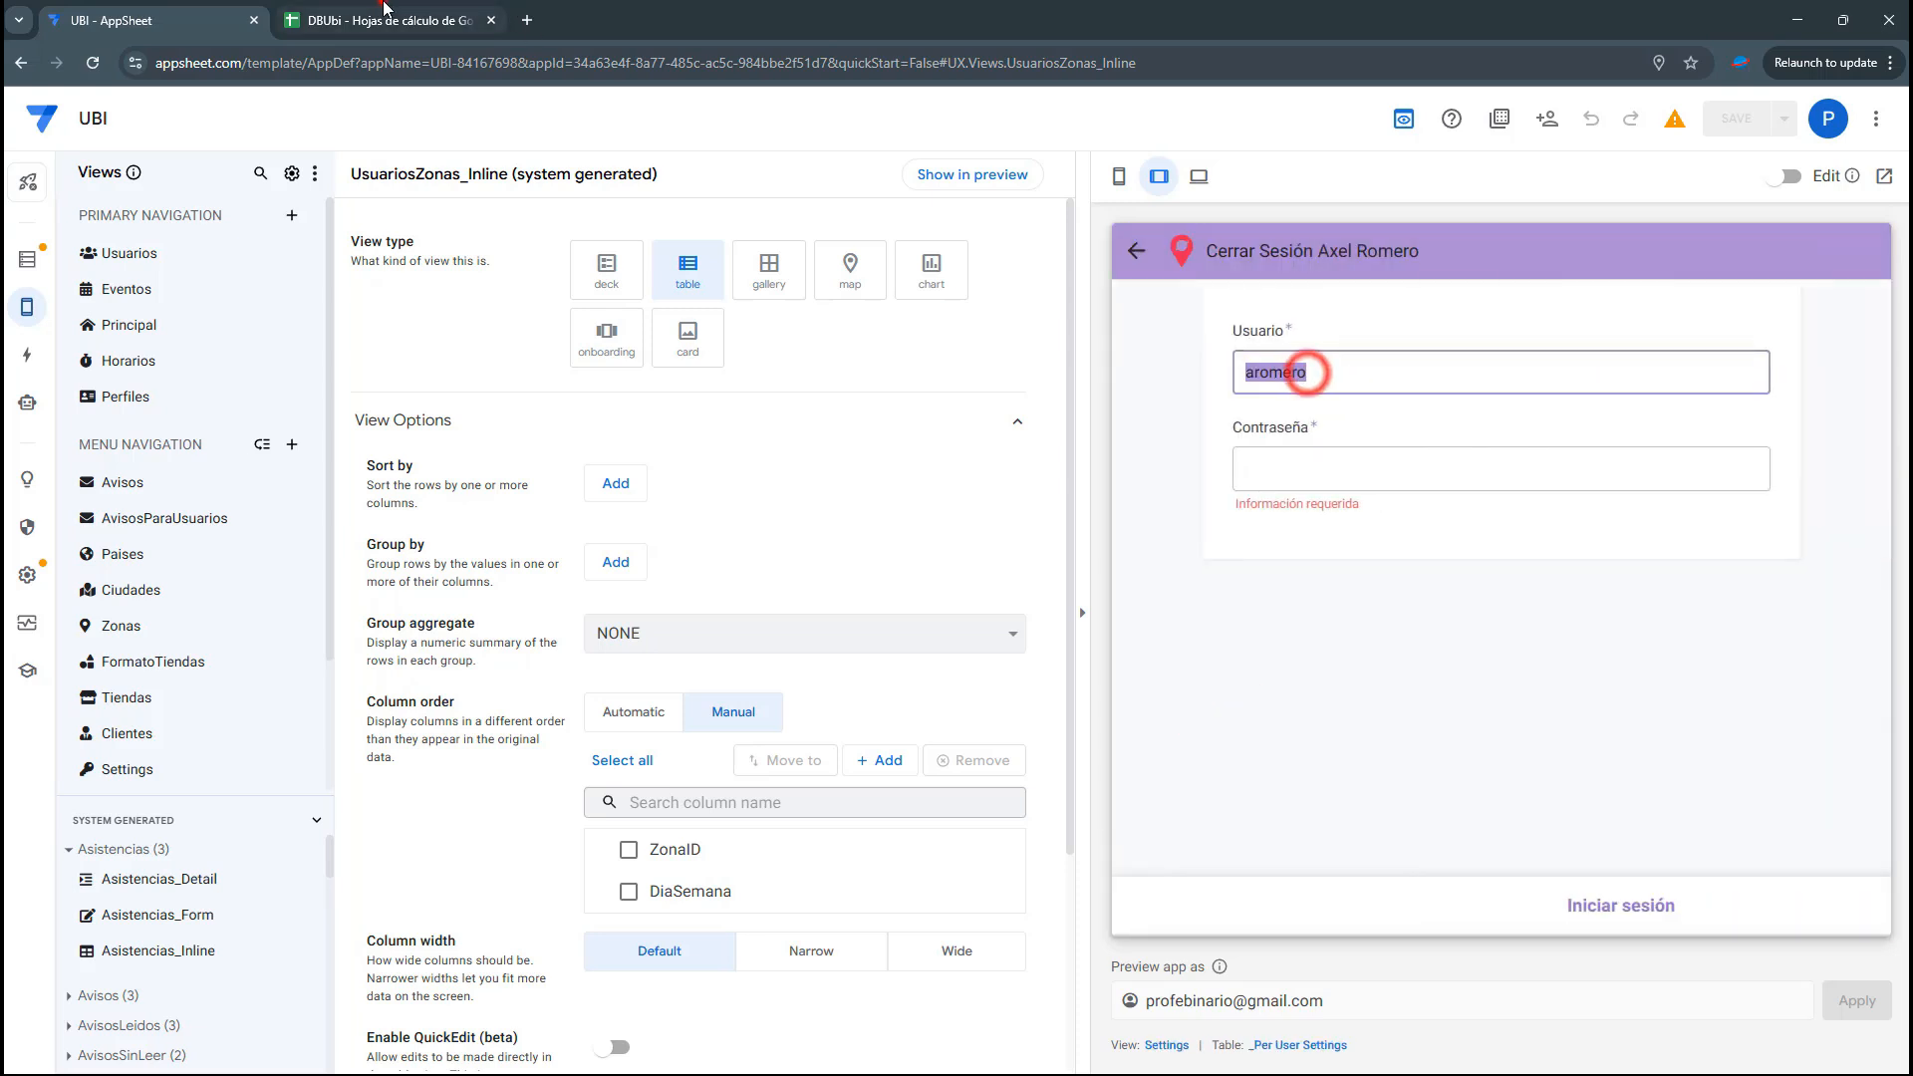
left_click(389, 20)
left_click(181, 1055)
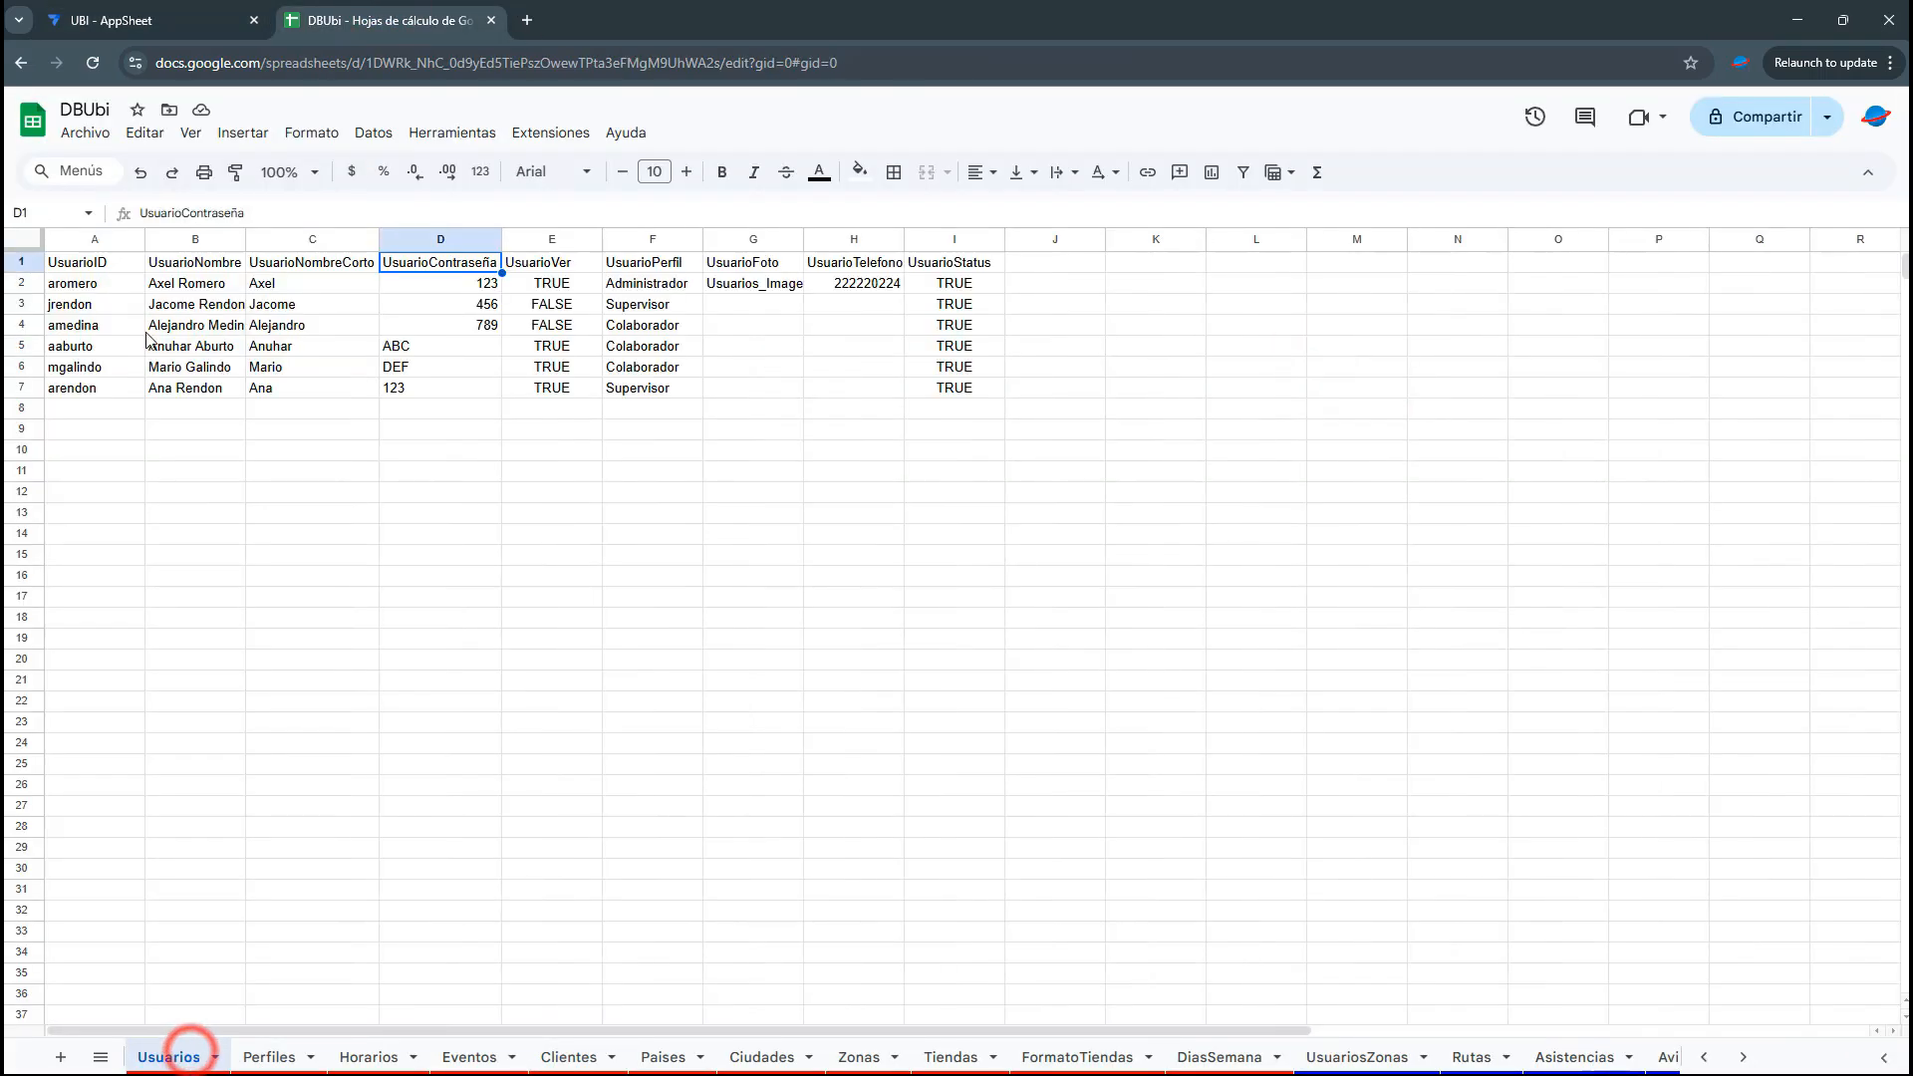
left_click(86, 327)
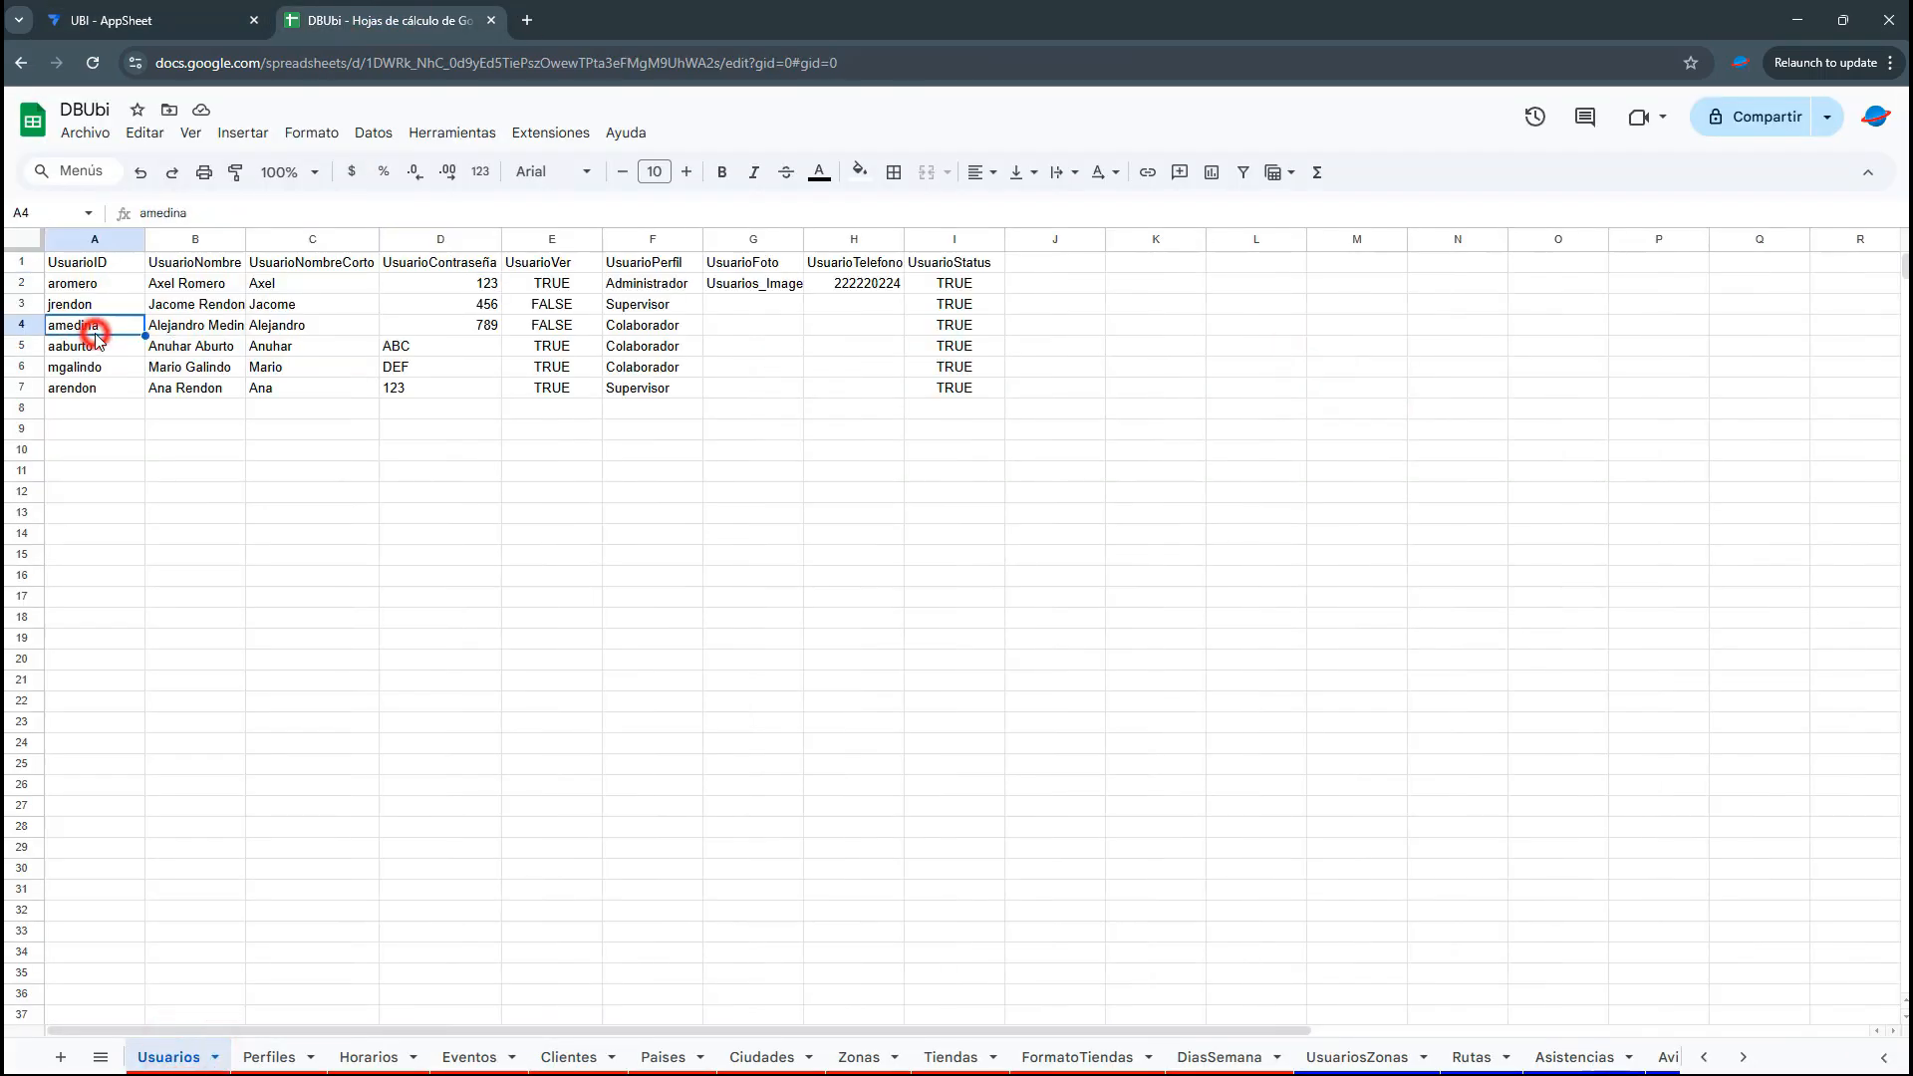
left_click(109, 20)
Enter the Colaborador's password from the sheet and sign in as that user
left_click(455, 12)
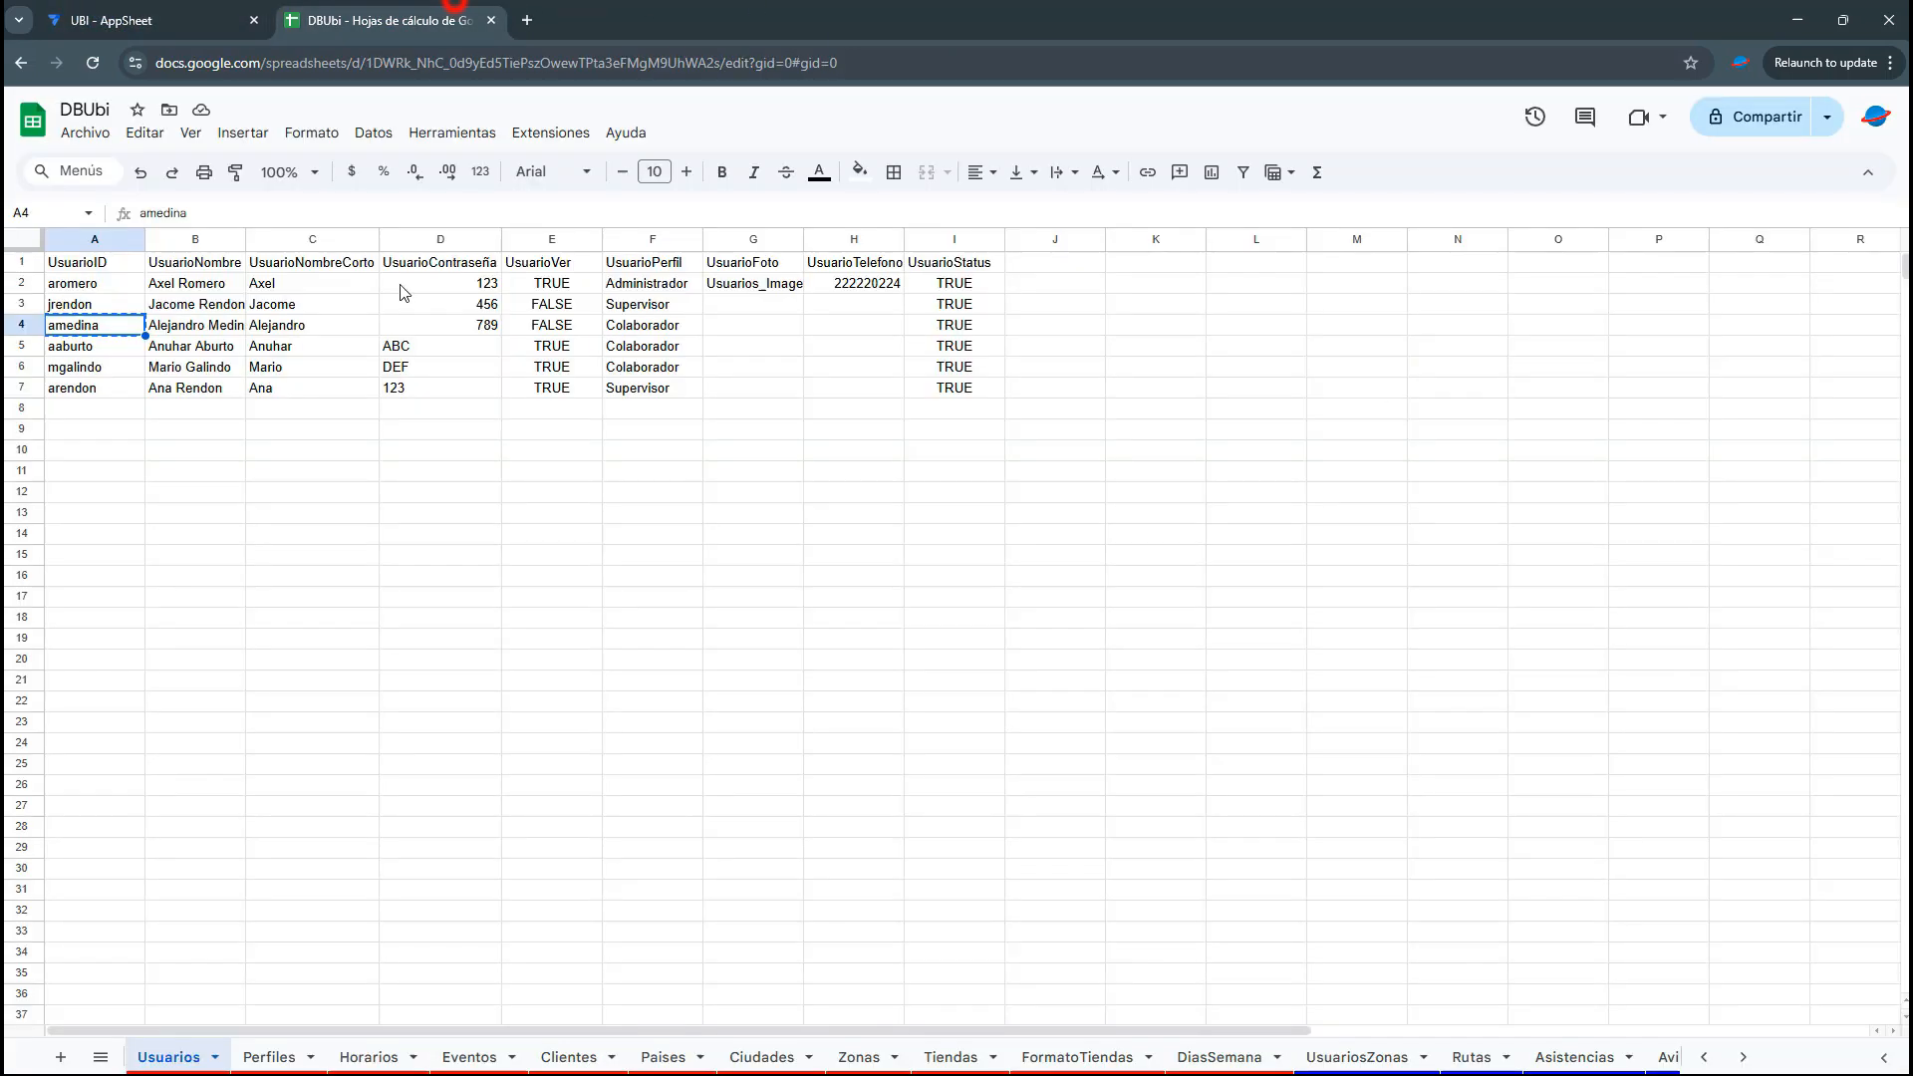
left_click(483, 321)
left_click(209, 20)
left_click(1309, 470)
type("789")
left_click(1620, 905)
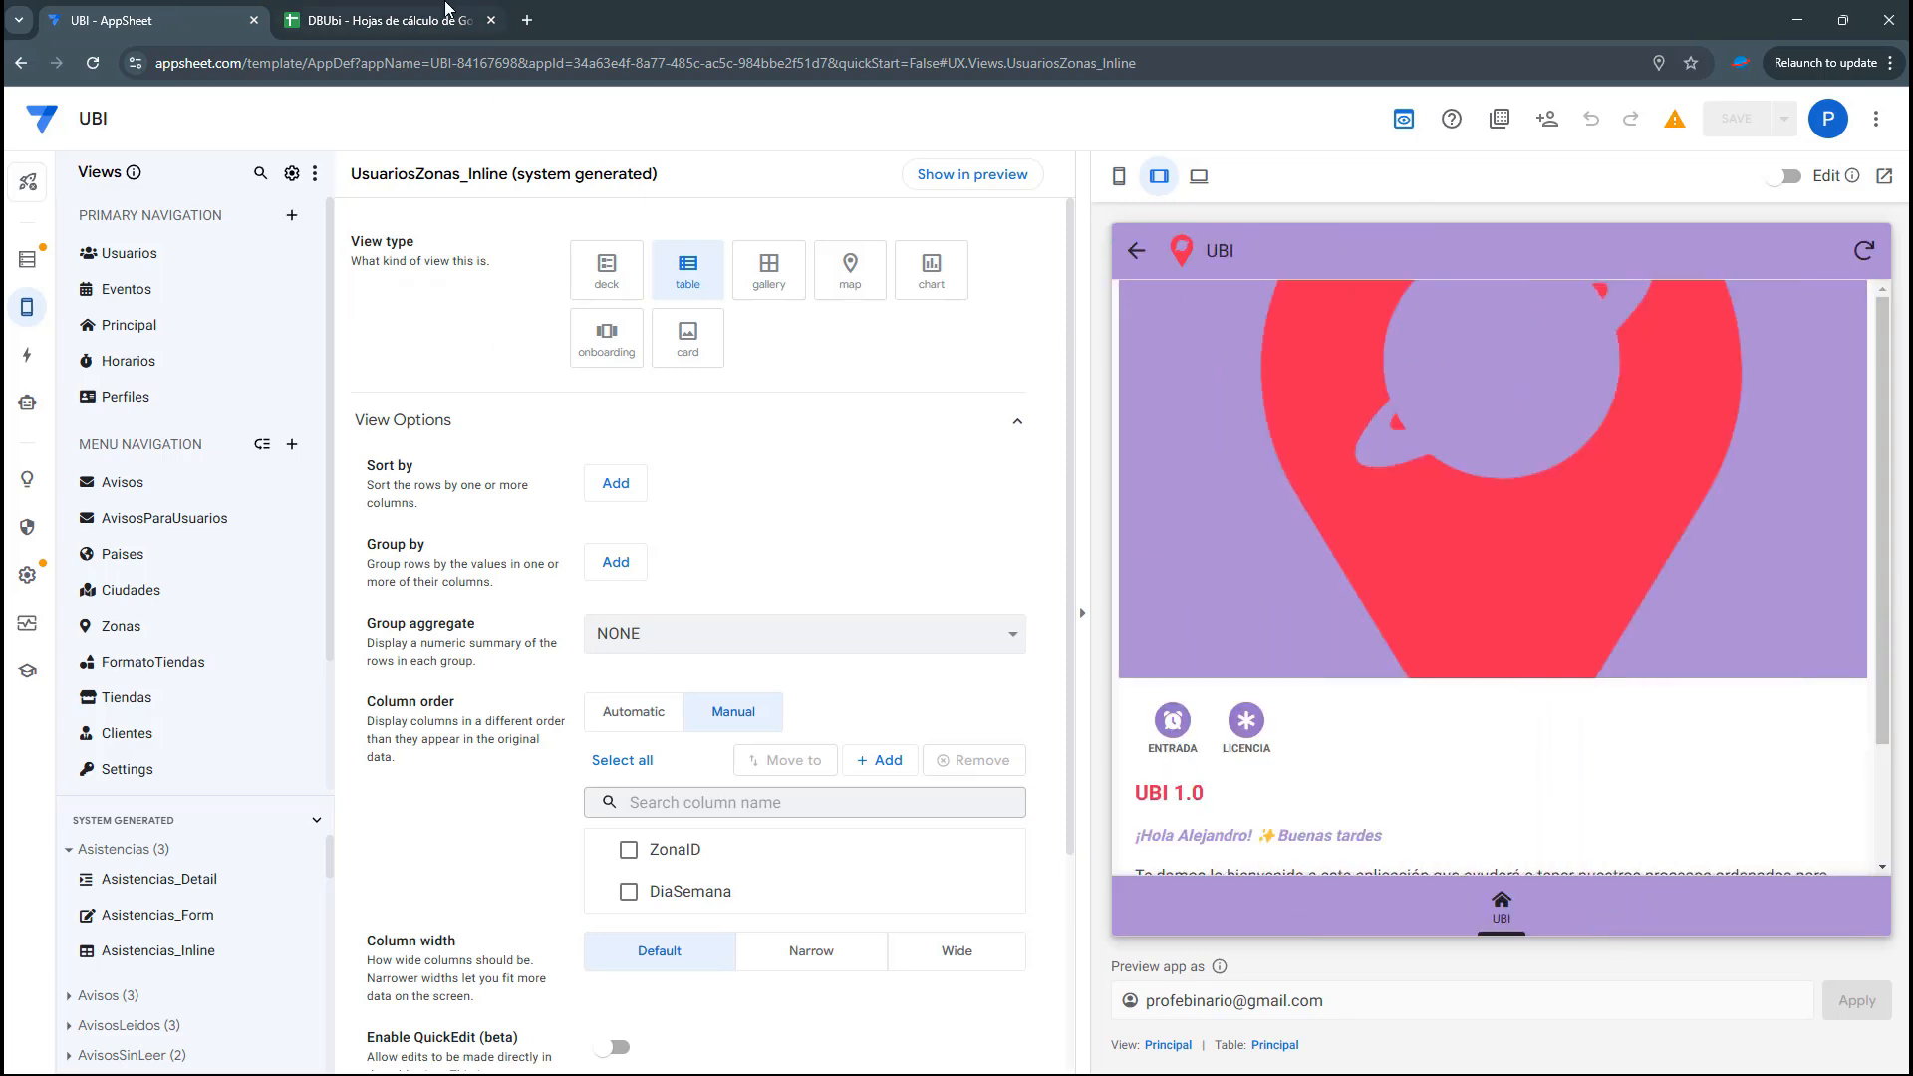
Review the Asistencias records in the spreadsheet, then take the preview back to the Usuarios list
left_click(389, 20)
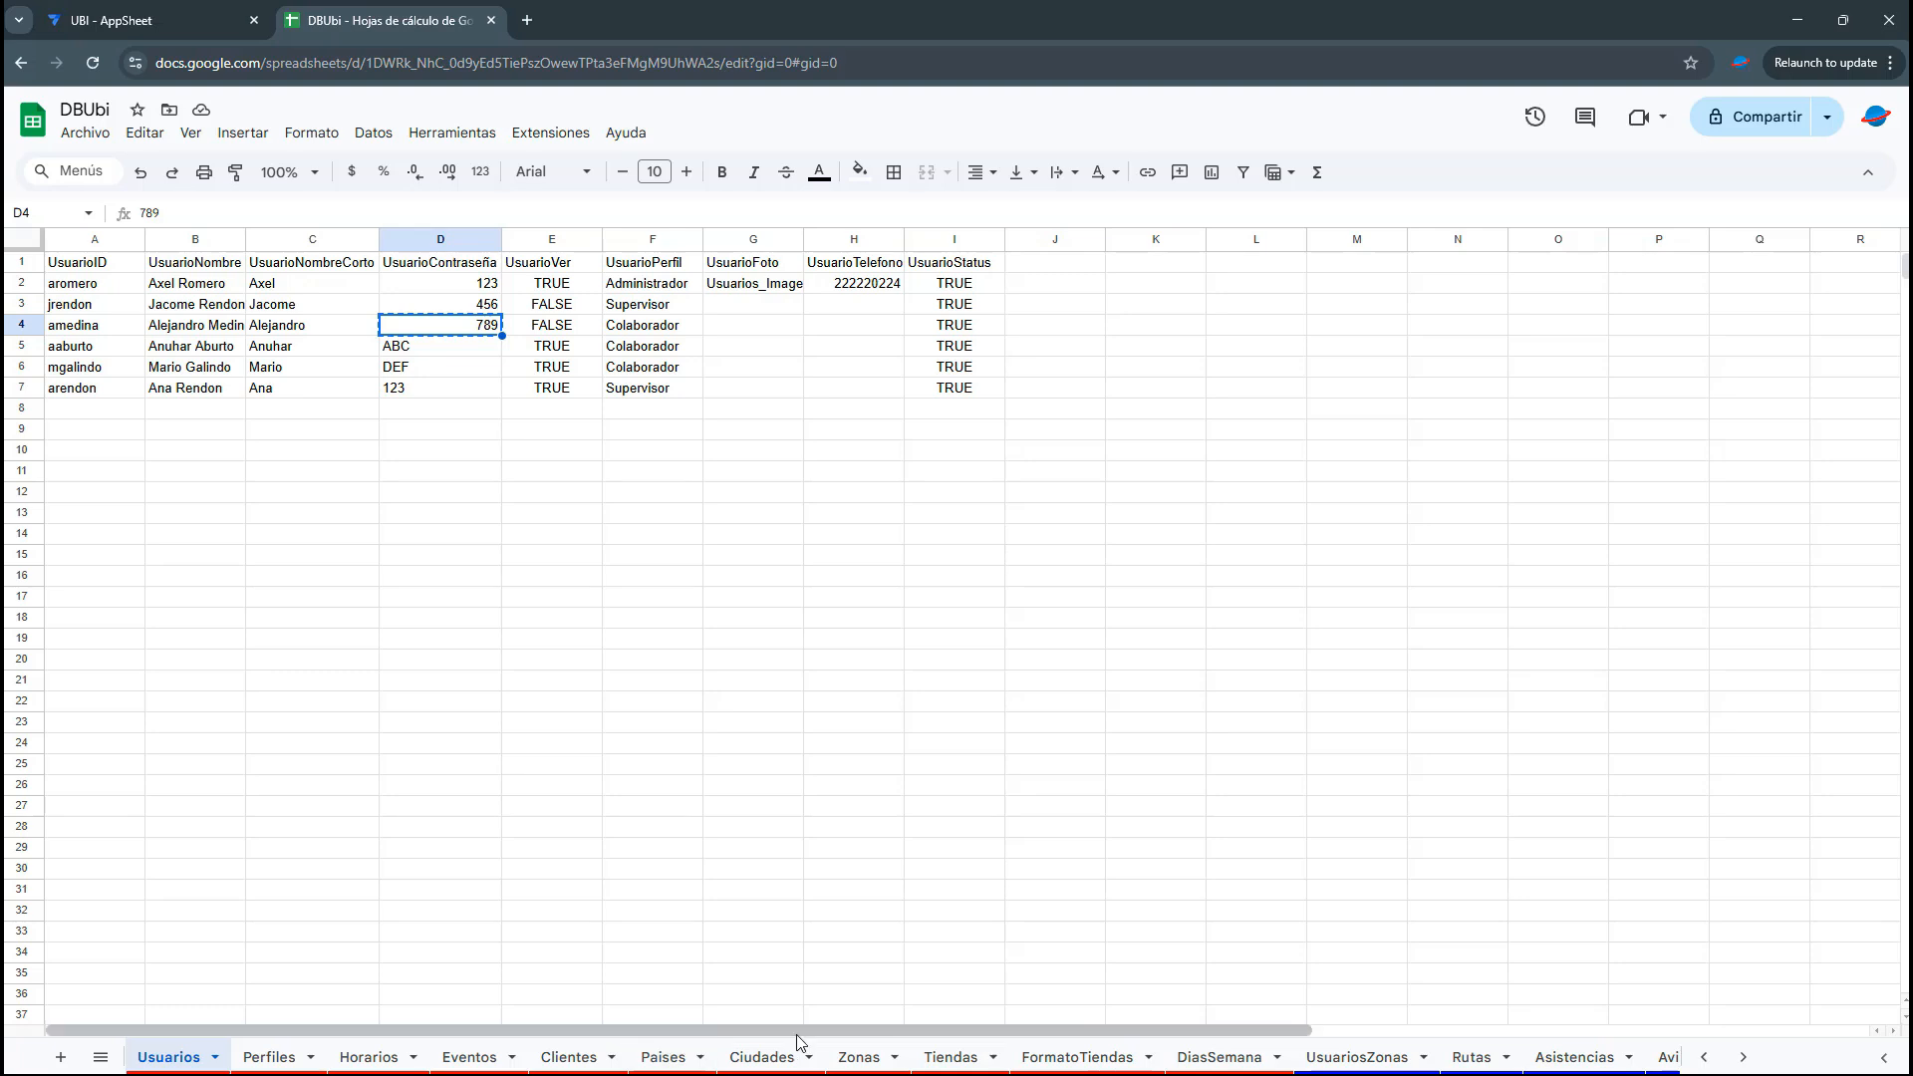
left_click(469, 1057)
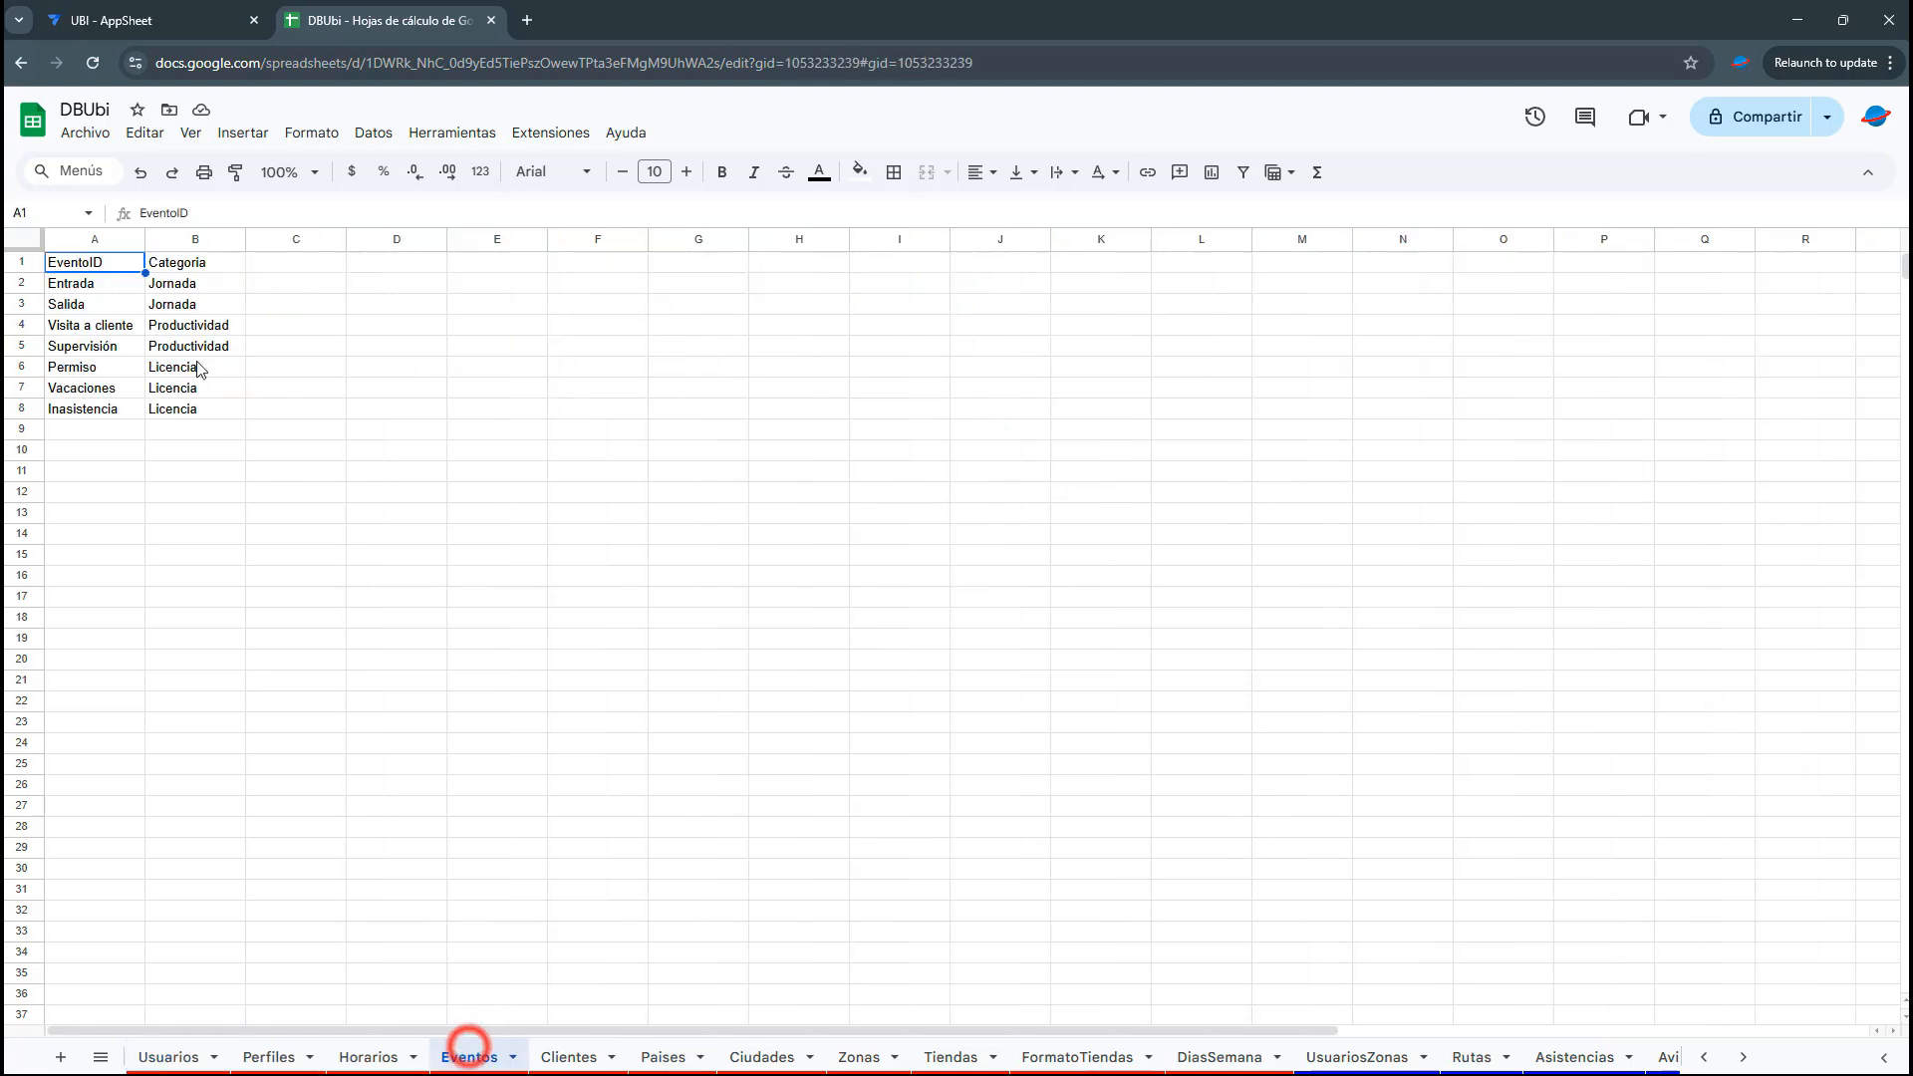
left_click(1575, 1057)
left_click_drag(115, 283, 1033, 414)
left_click(202, 10)
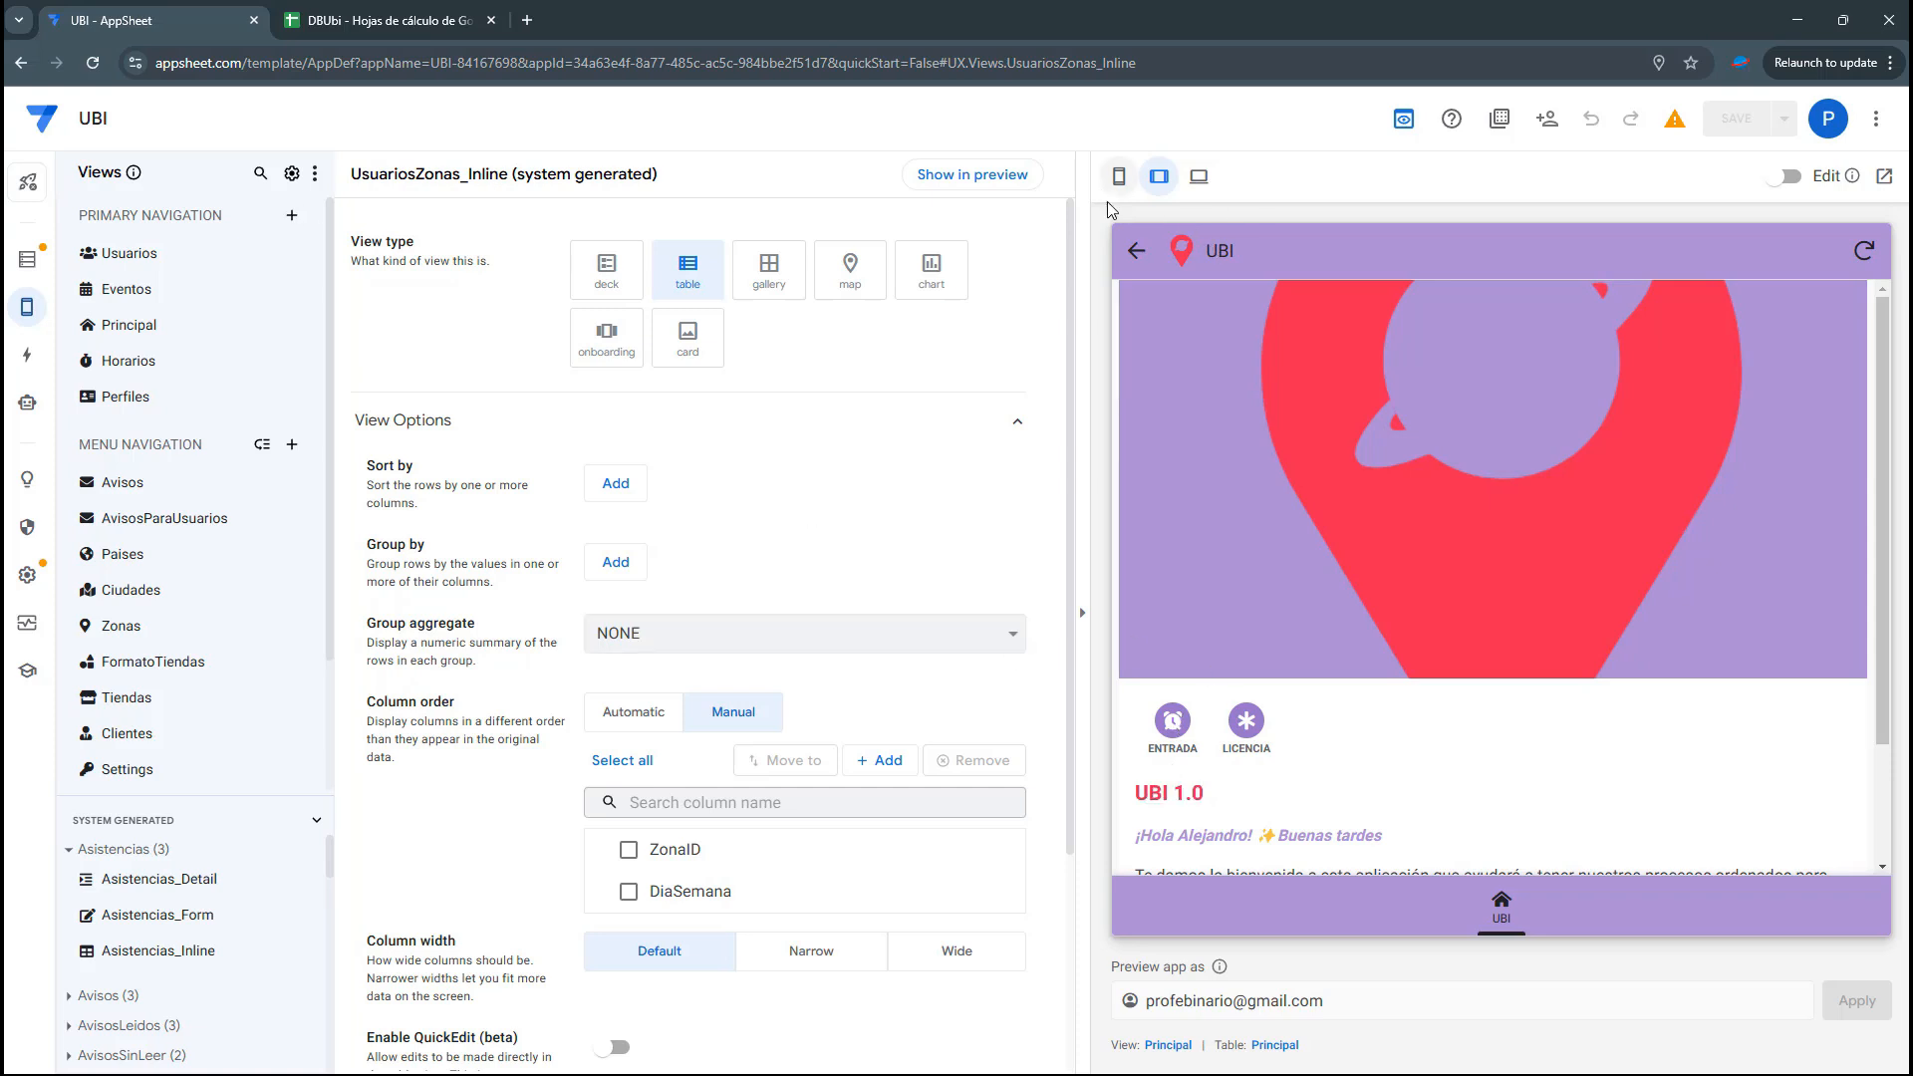
left_click(1137, 255)
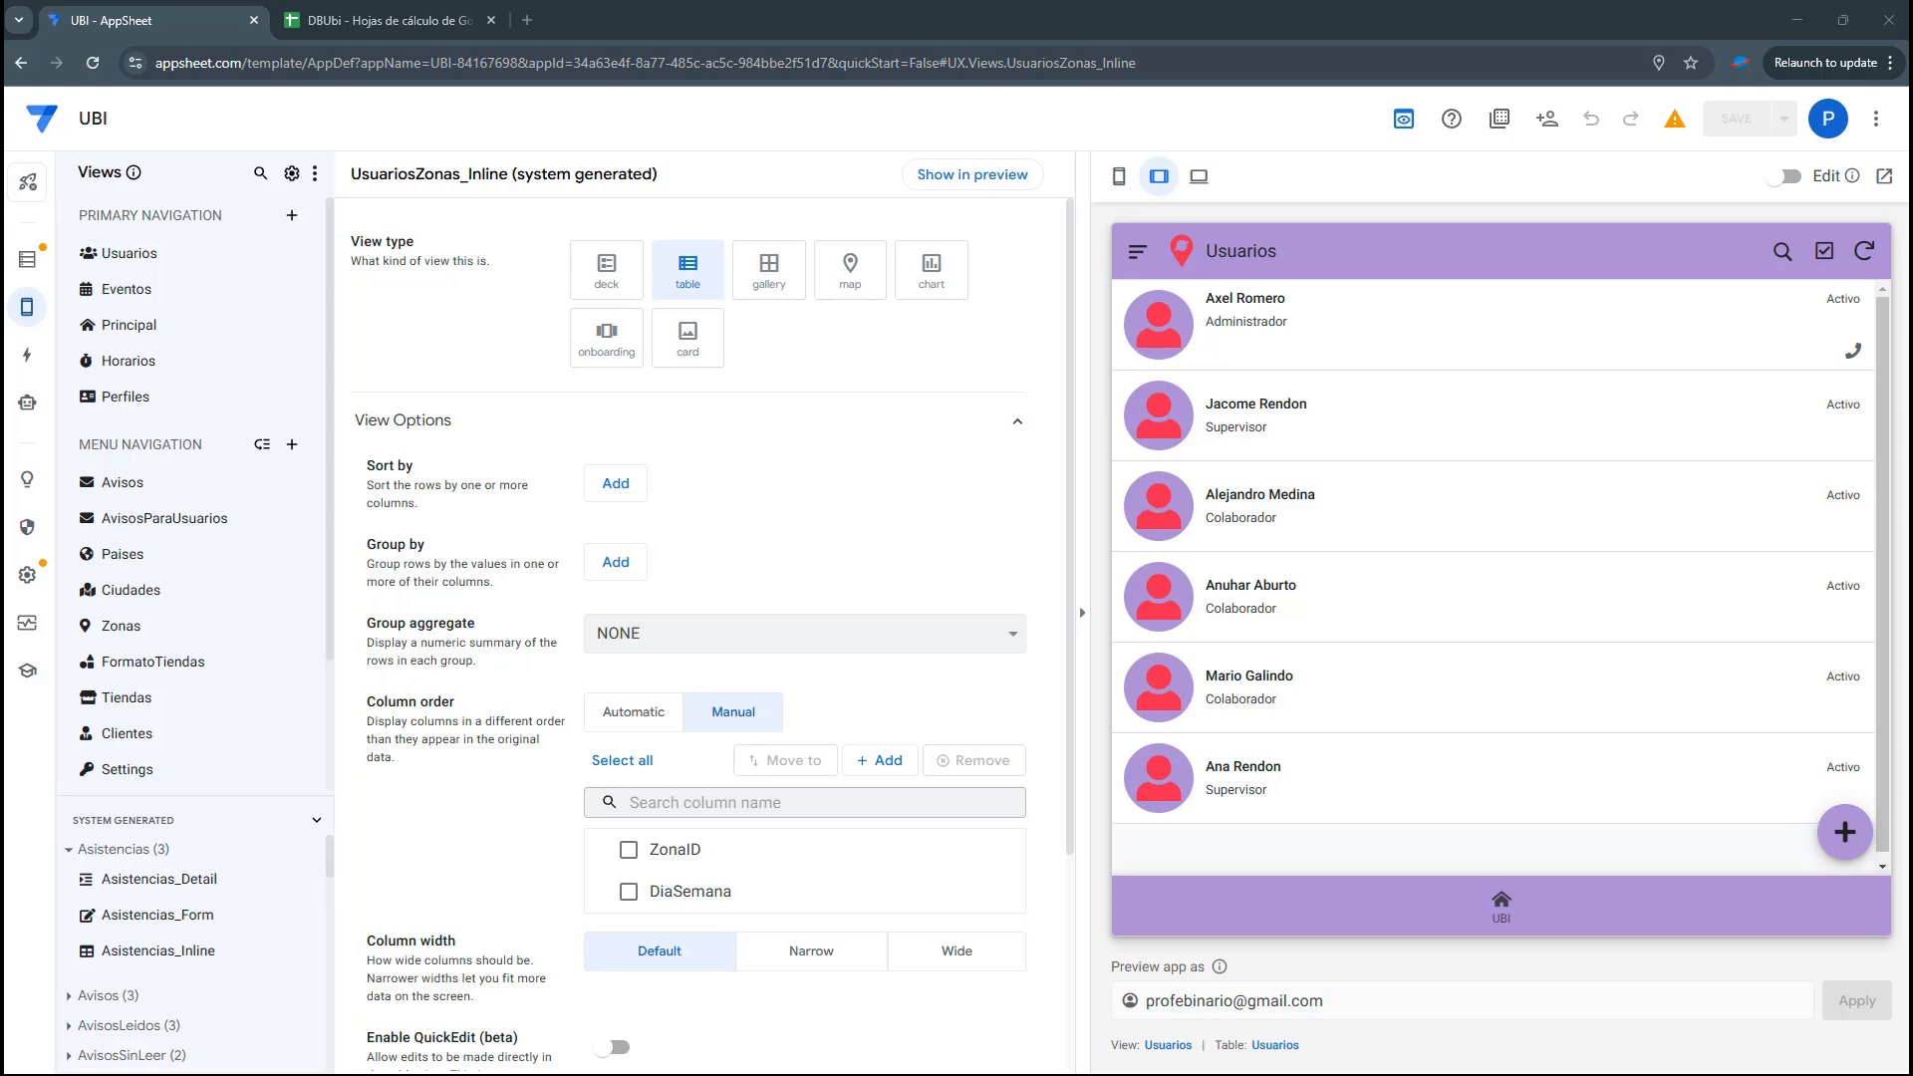
Add a new blank view based on the Rutas table
left_click(27, 307)
left_click(119, 309)
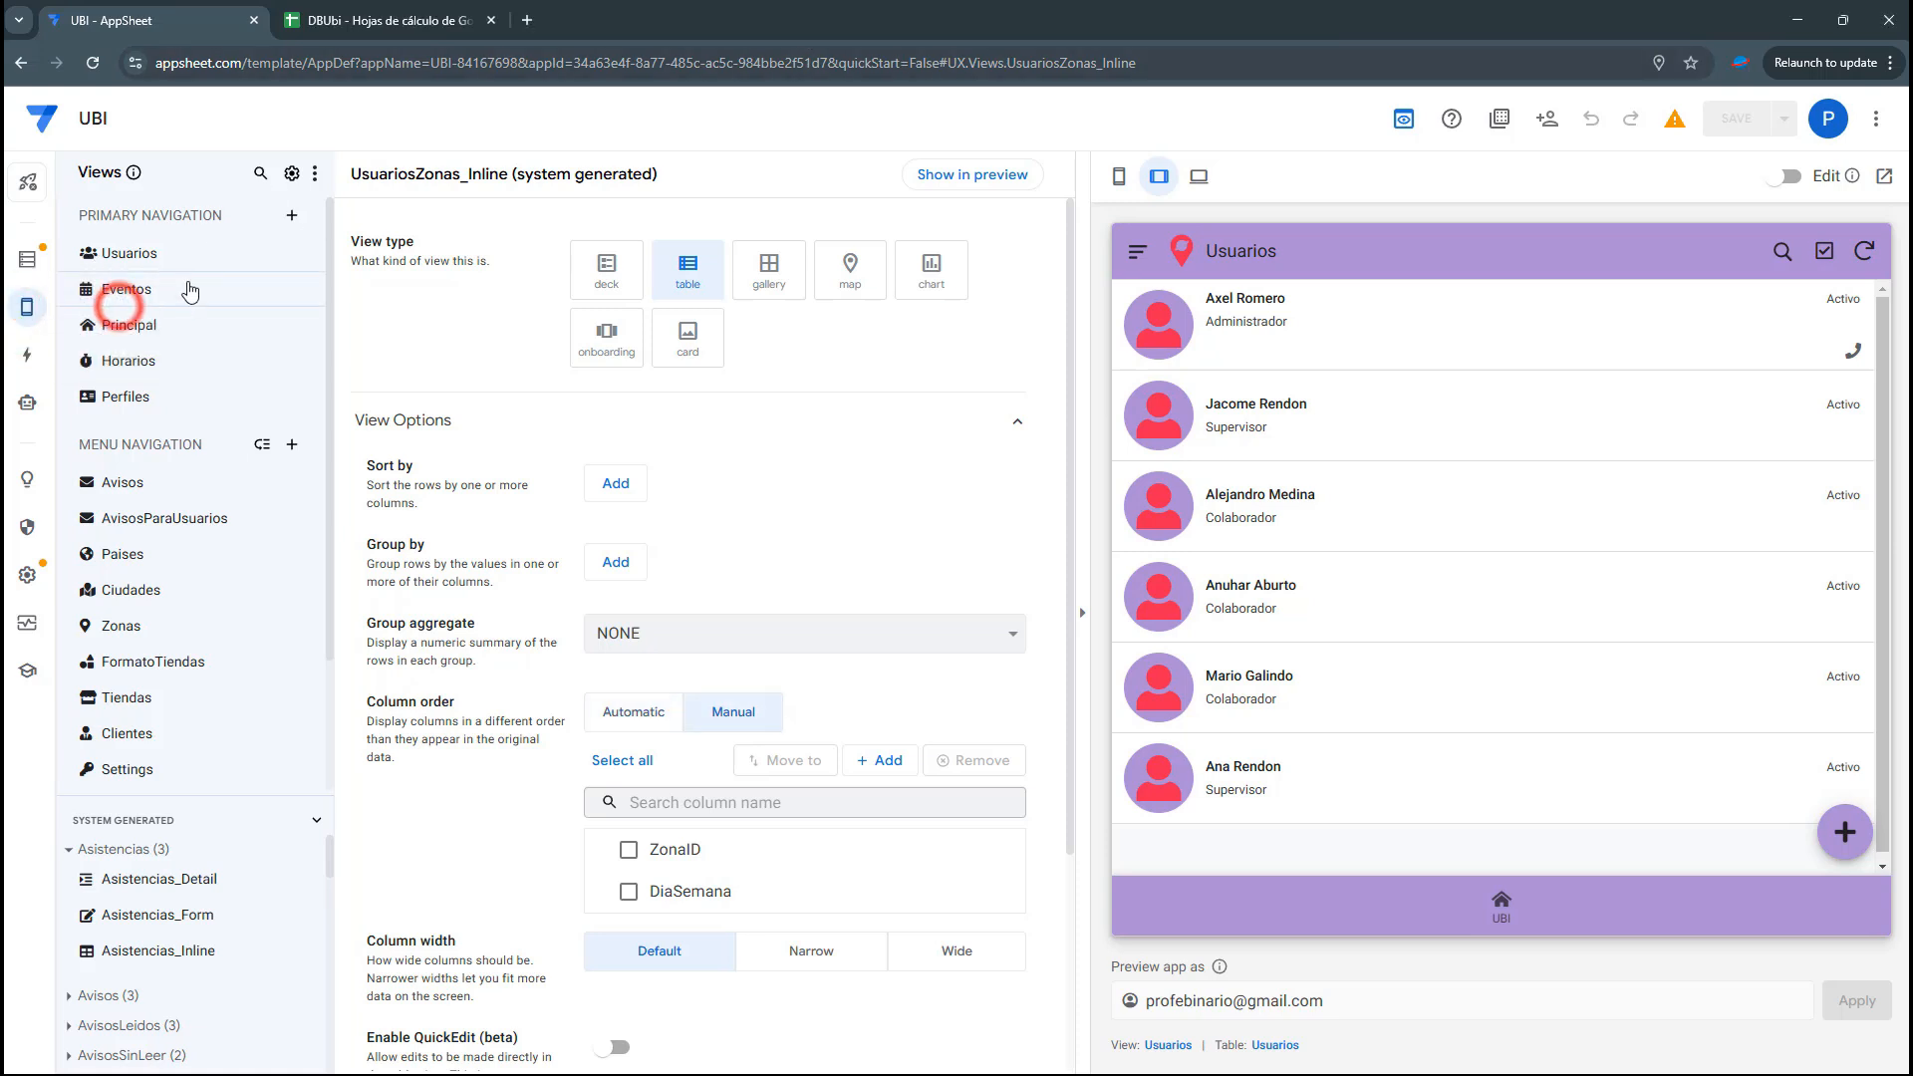
left_click(292, 215)
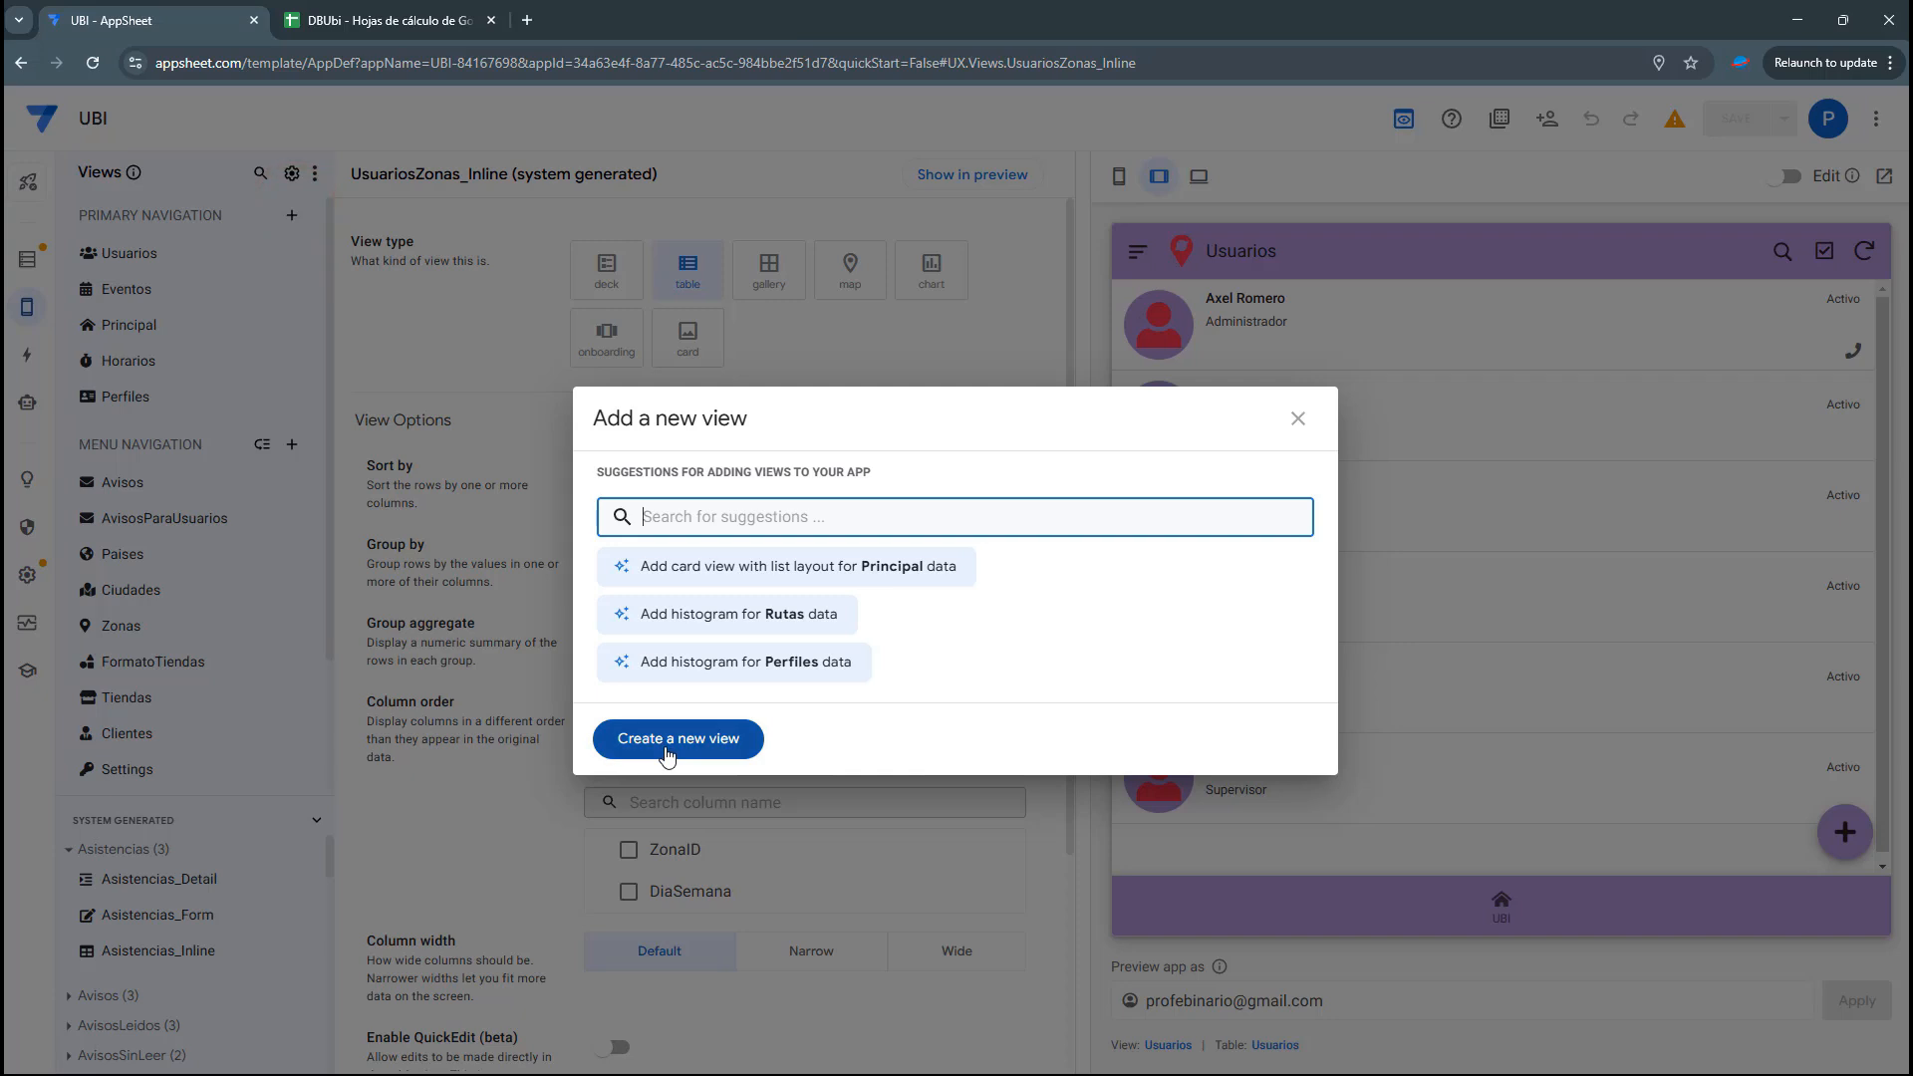
left_click(663, 743)
left_click(676, 341)
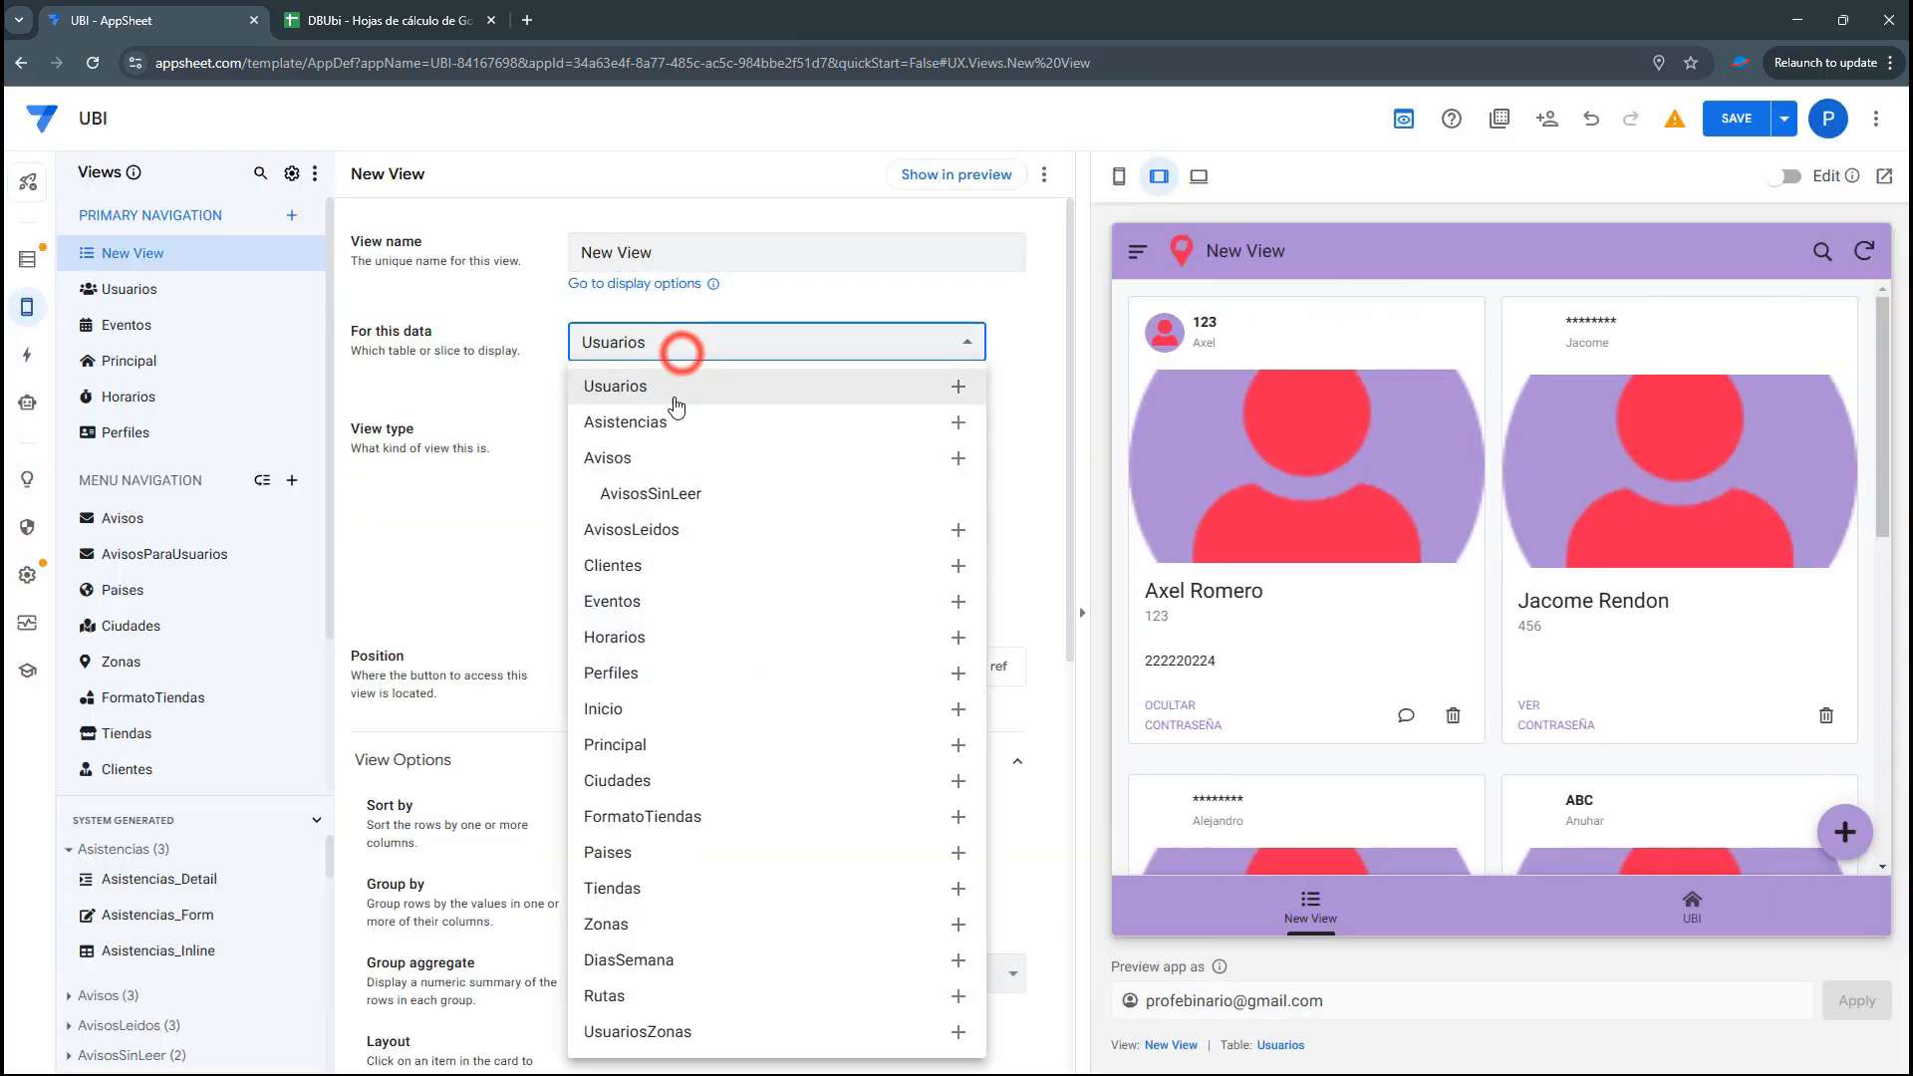
left_click(653, 996)
Name the view MiRuta and set its type to table
left_click(678, 244)
triple_click(678, 245)
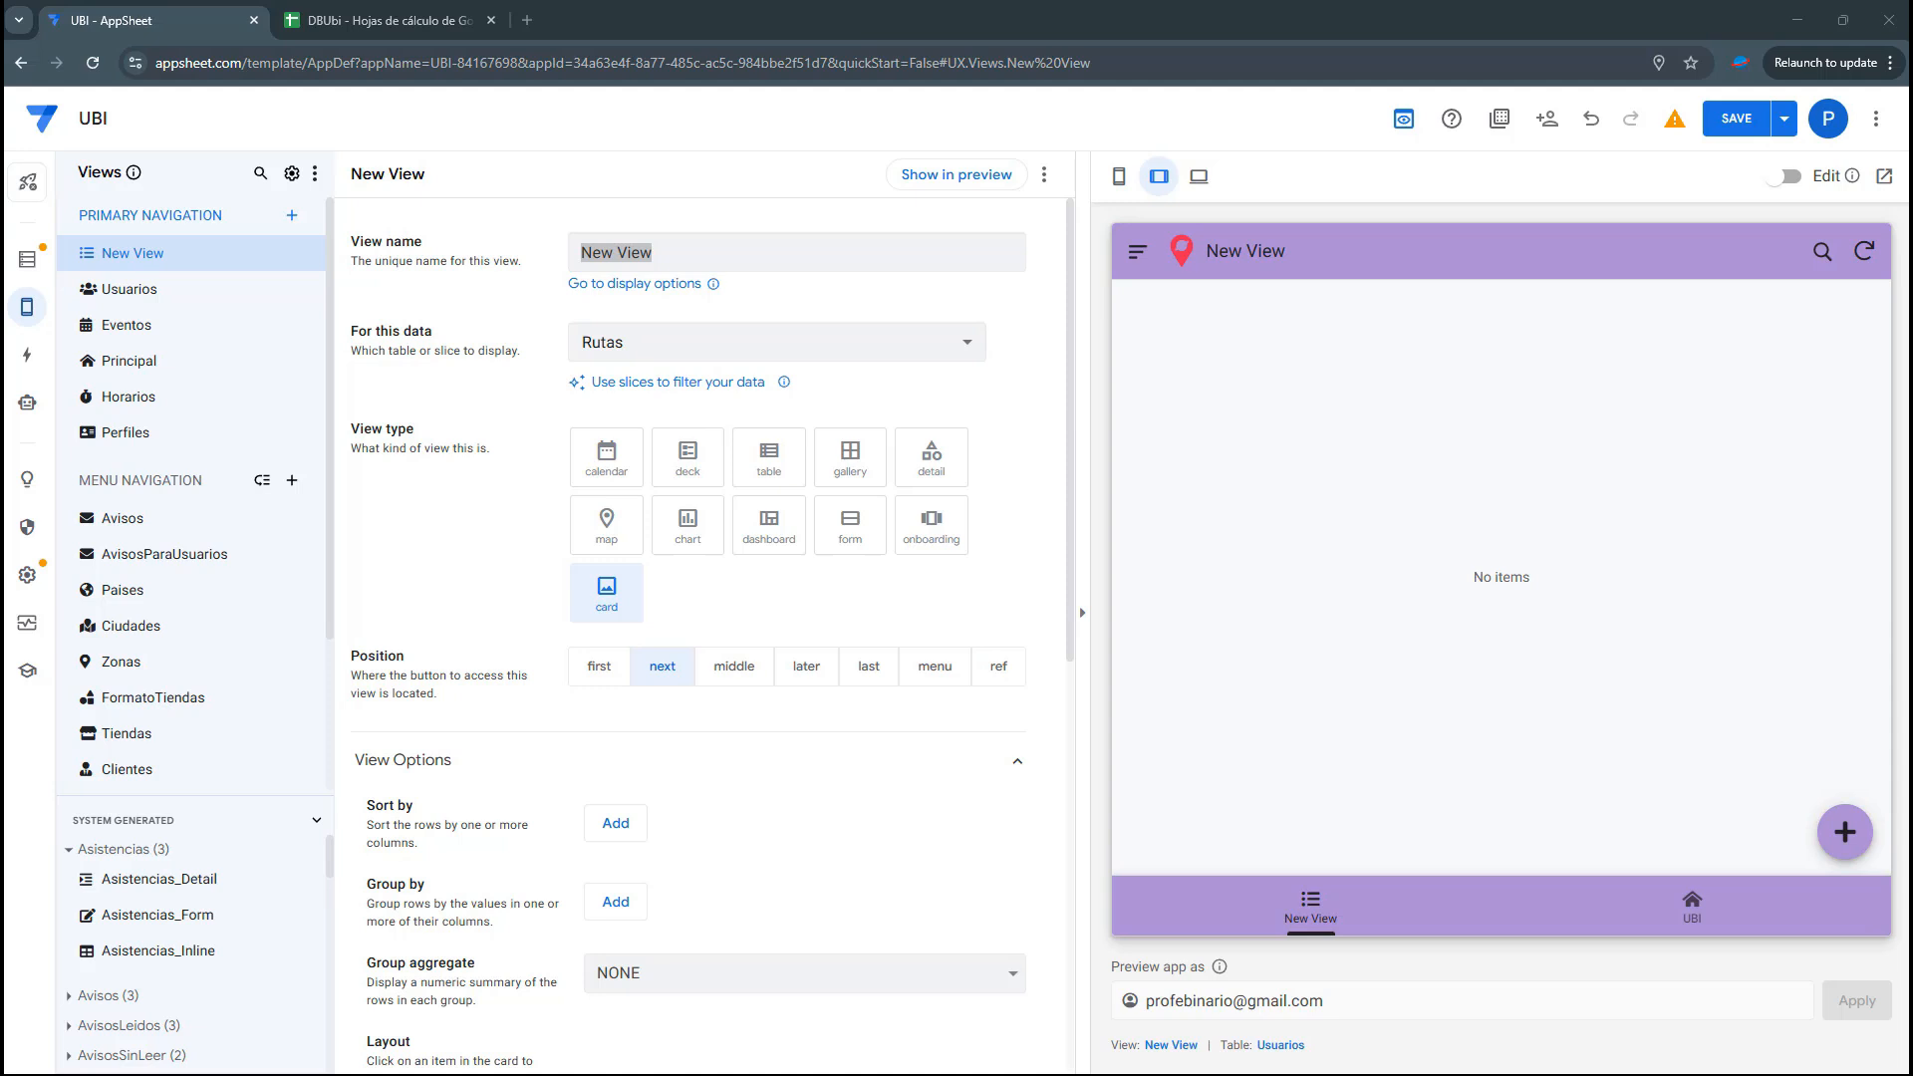
left_click(641, 256)
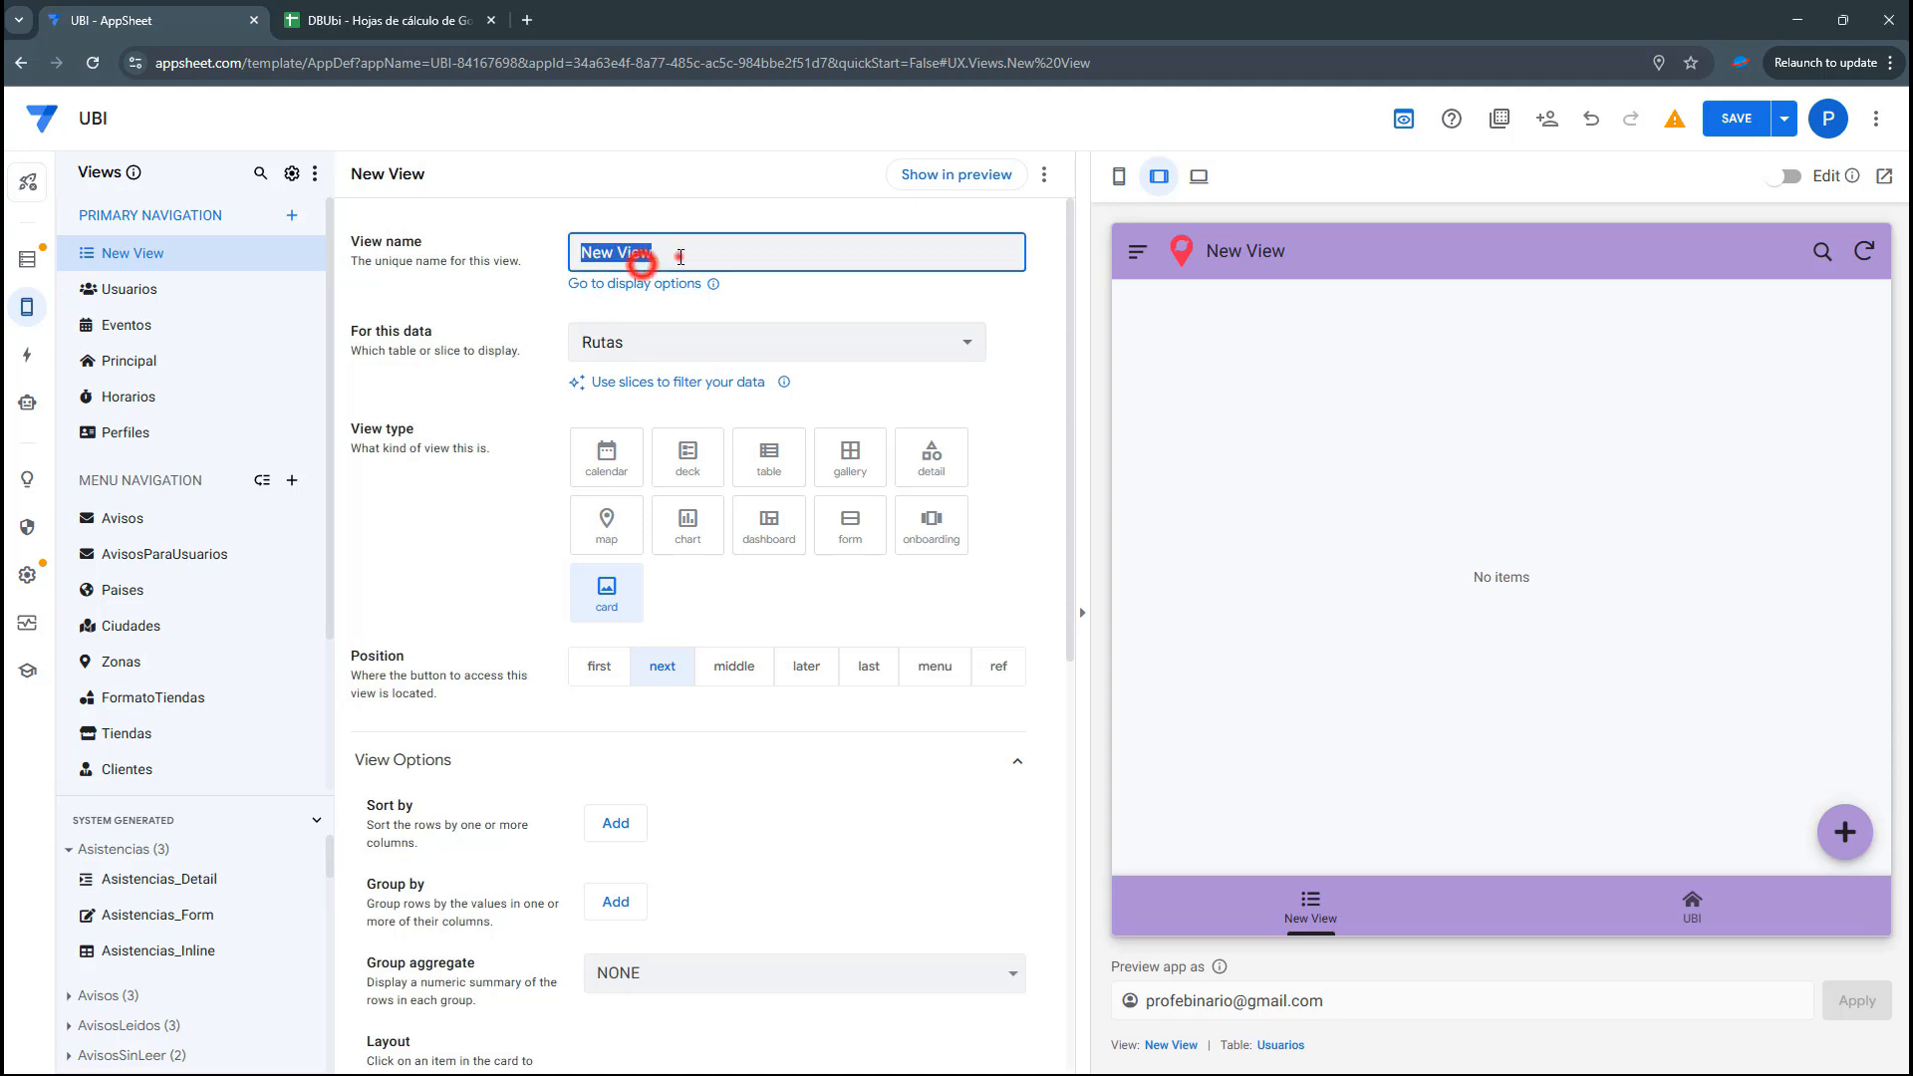
type("MR")
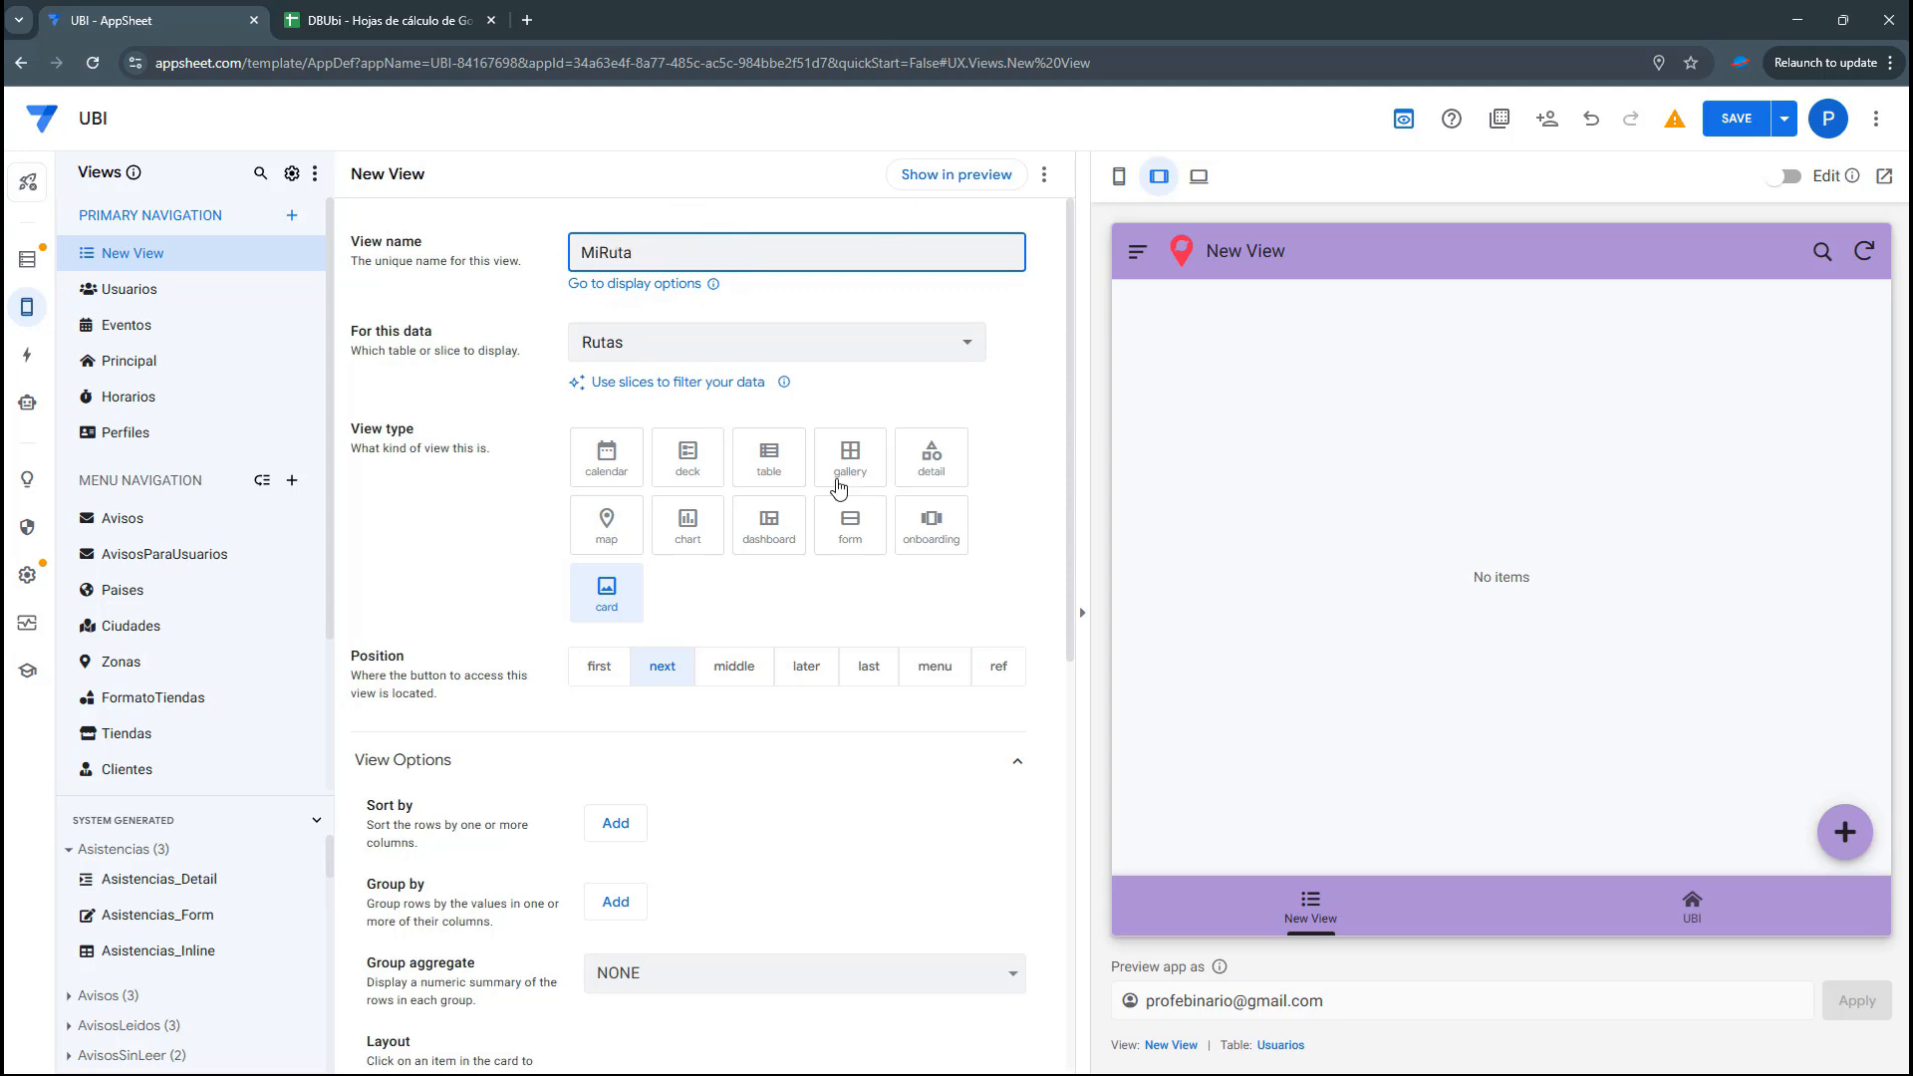
left_click(764, 461)
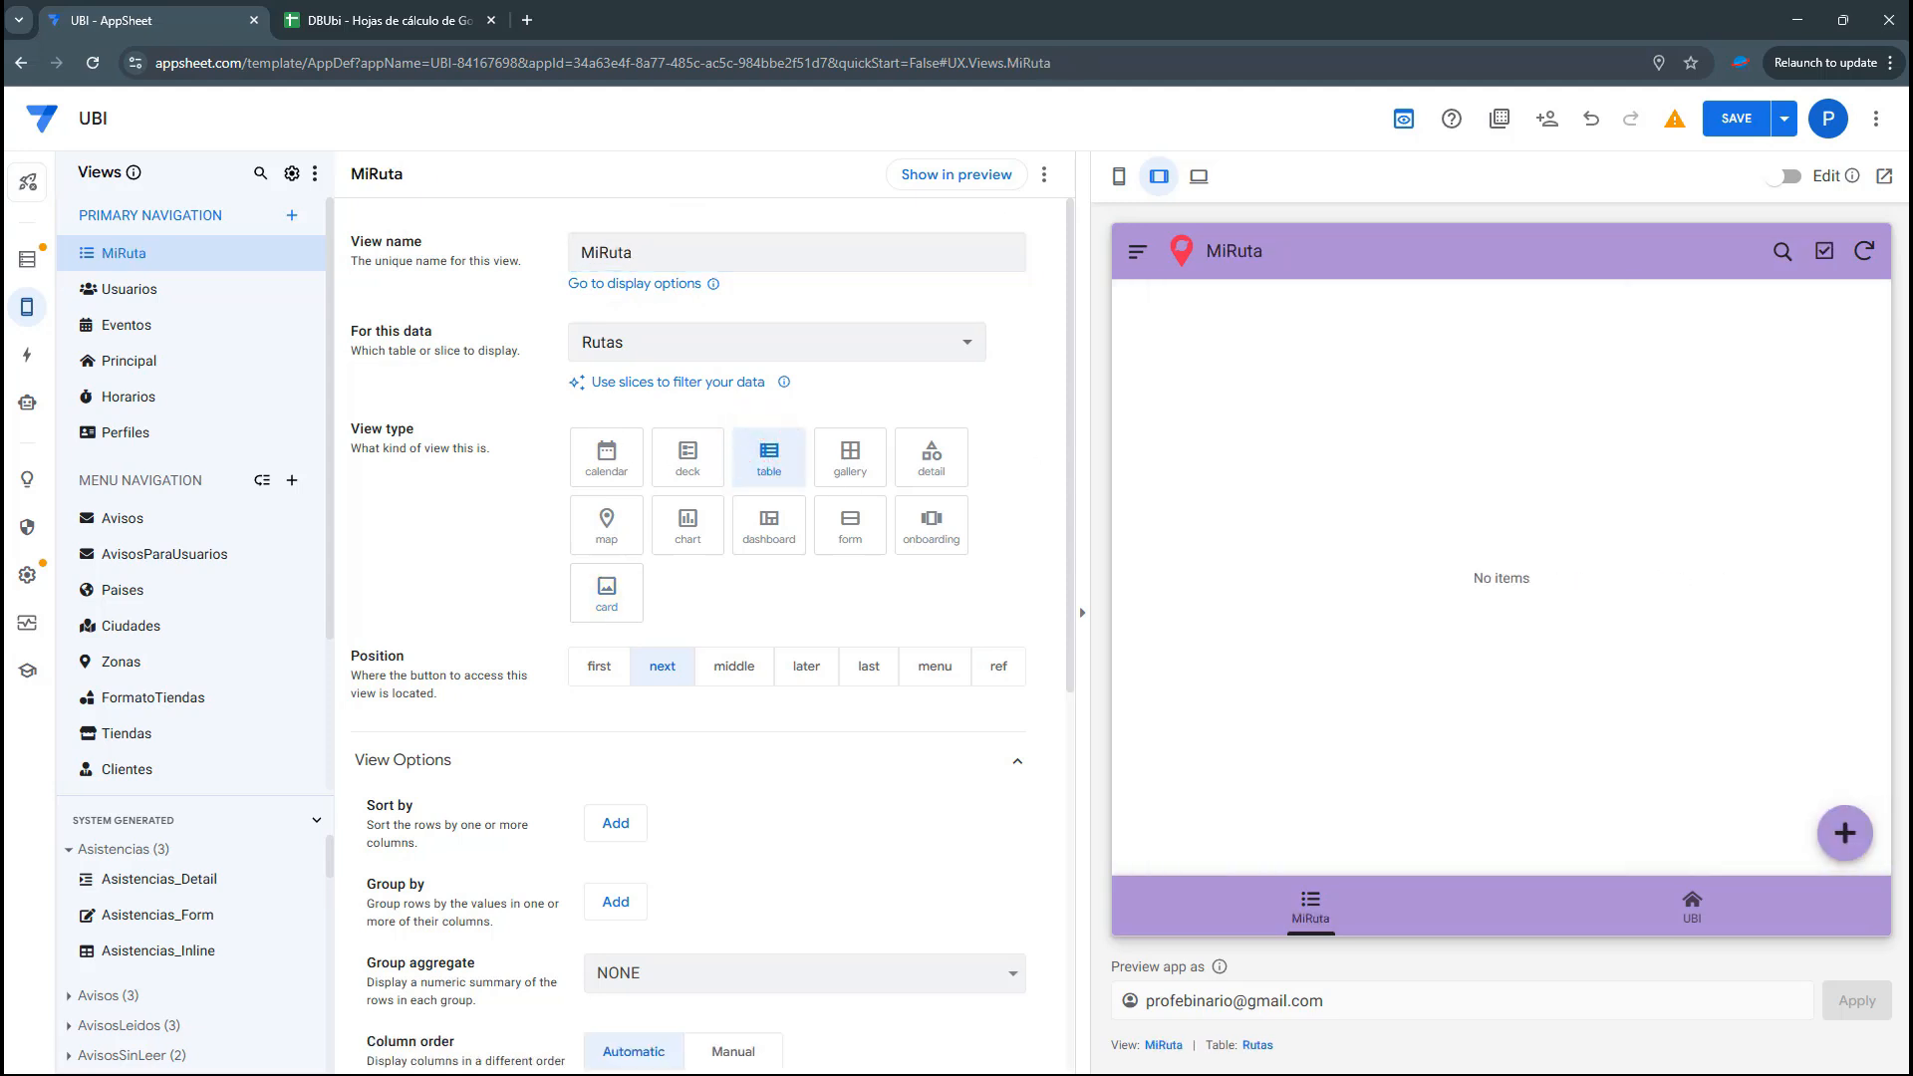
Set MiRuta's column order to Manual and give it a location pin icon
scroll(674, 897, "down", 3)
left_click(728, 766)
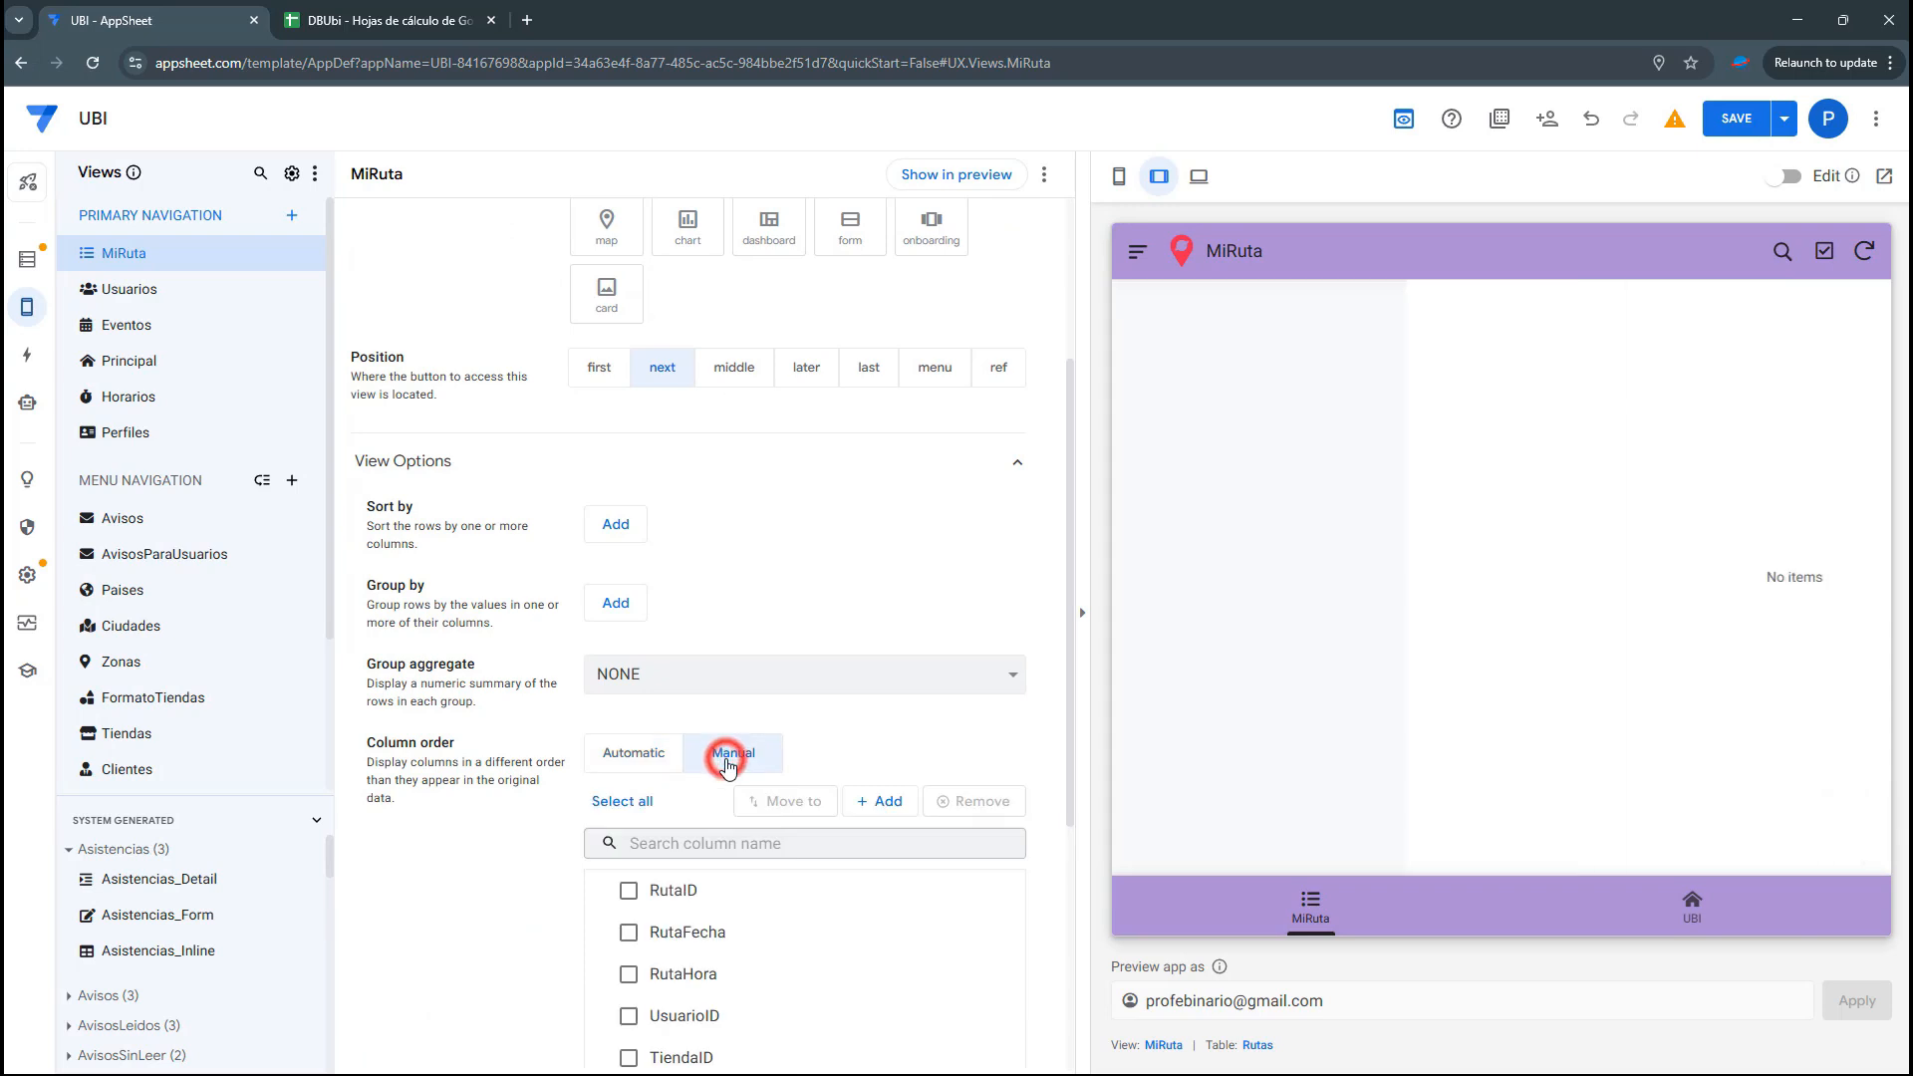
scroll(847, 777, "down", 1)
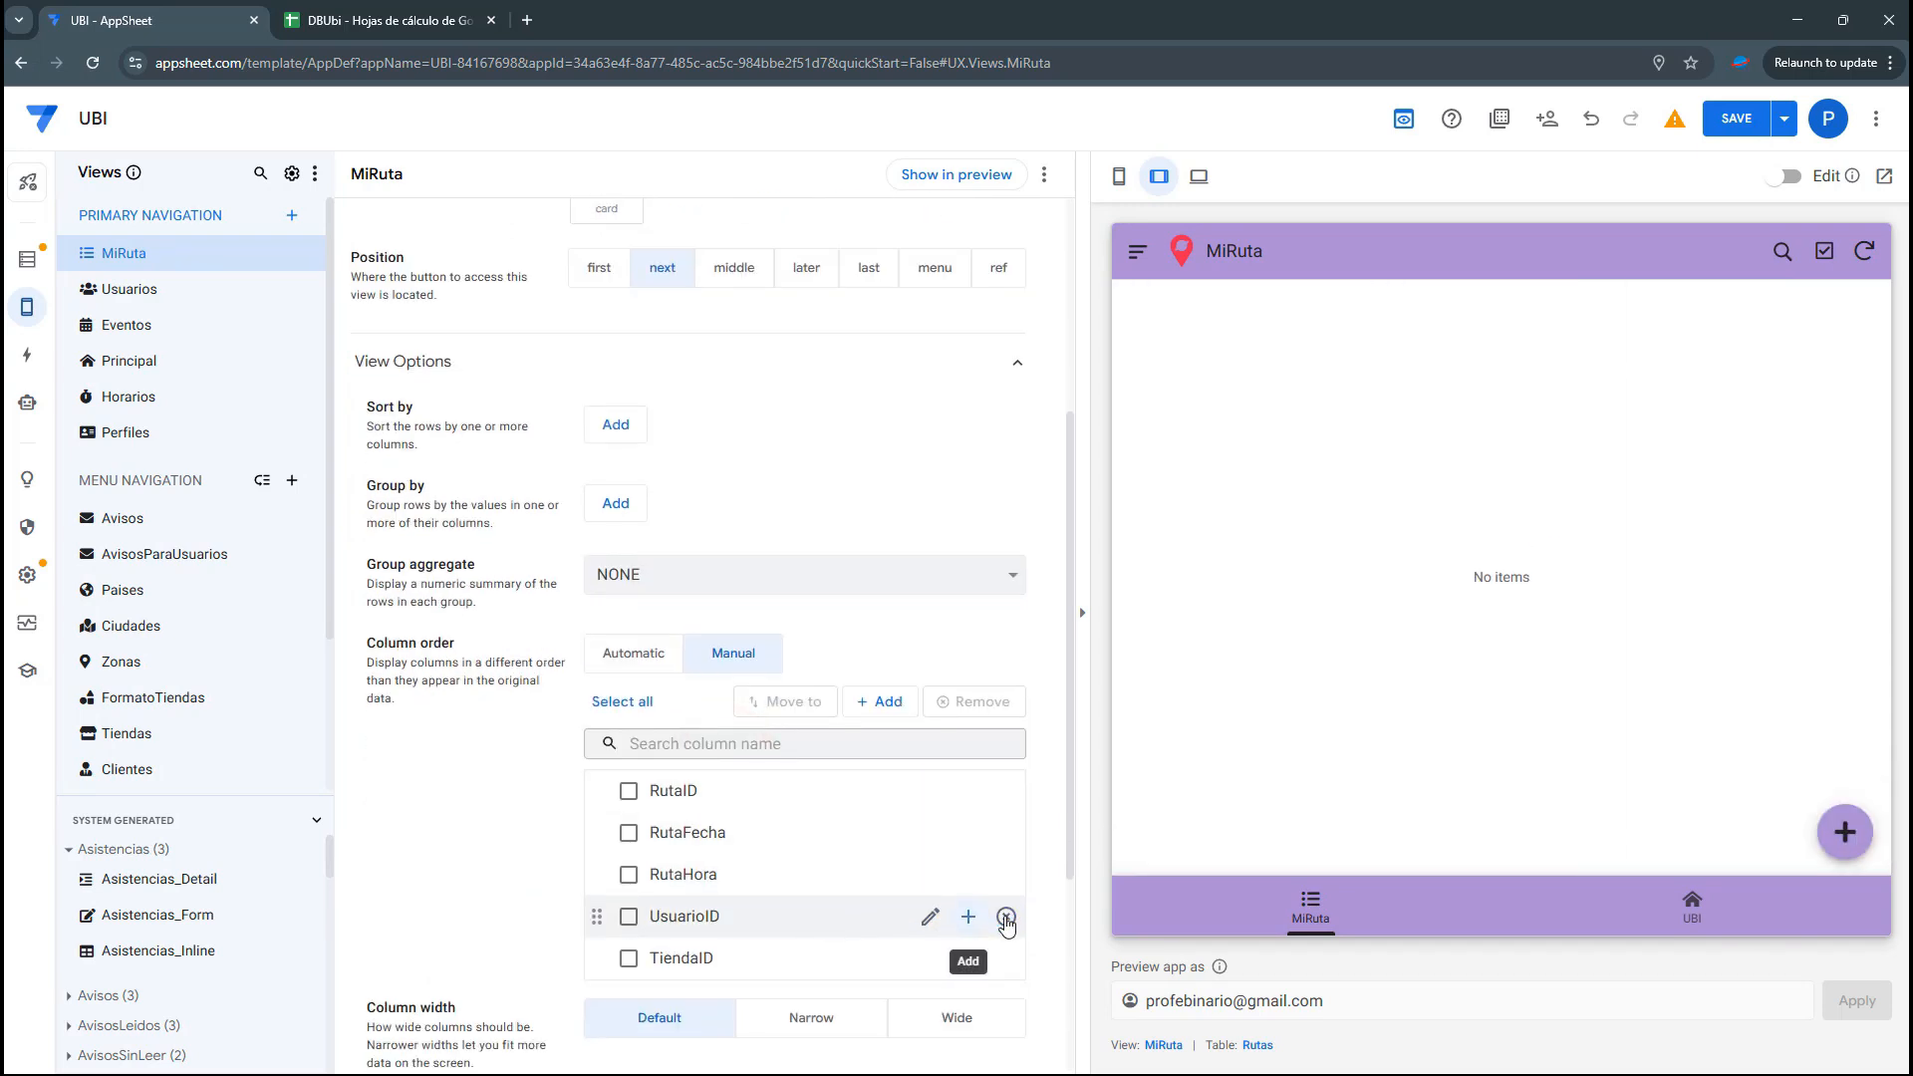
scroll(737, 890, "down", 3)
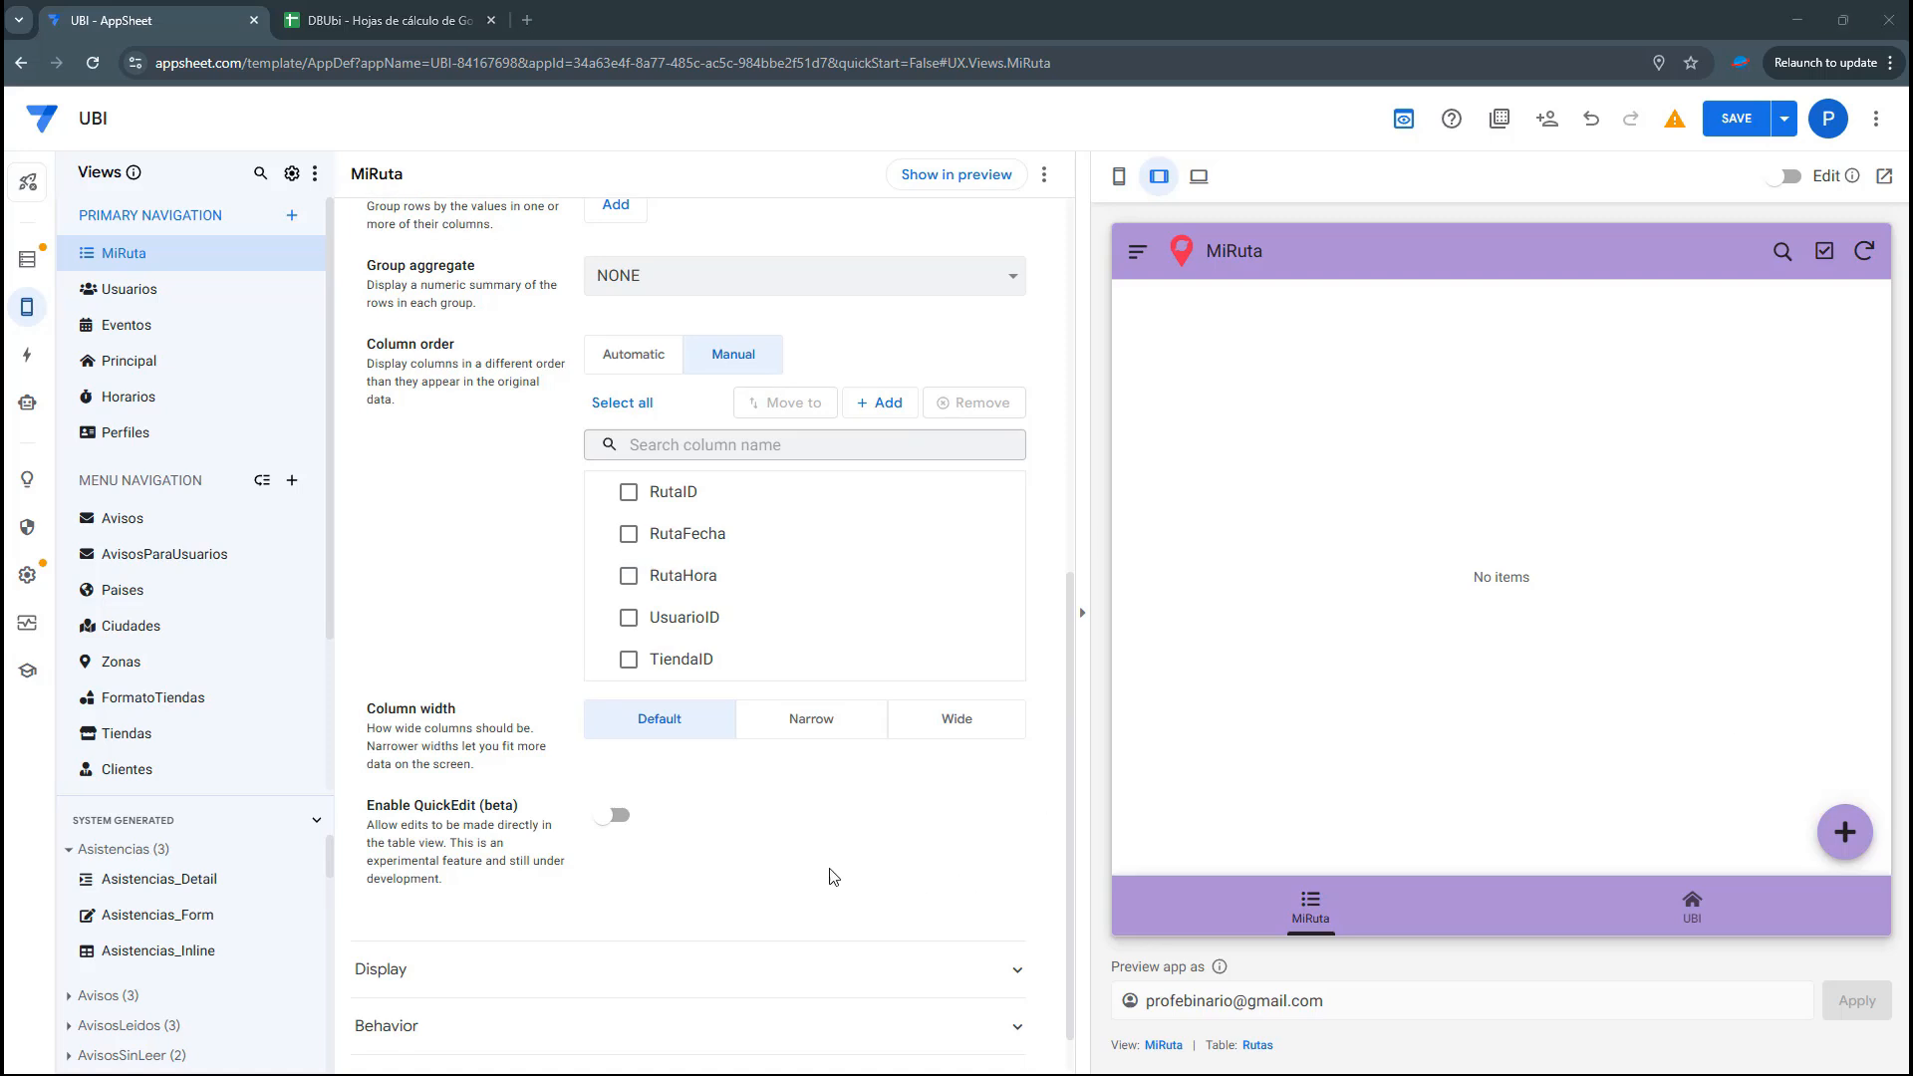
left_click(402, 987)
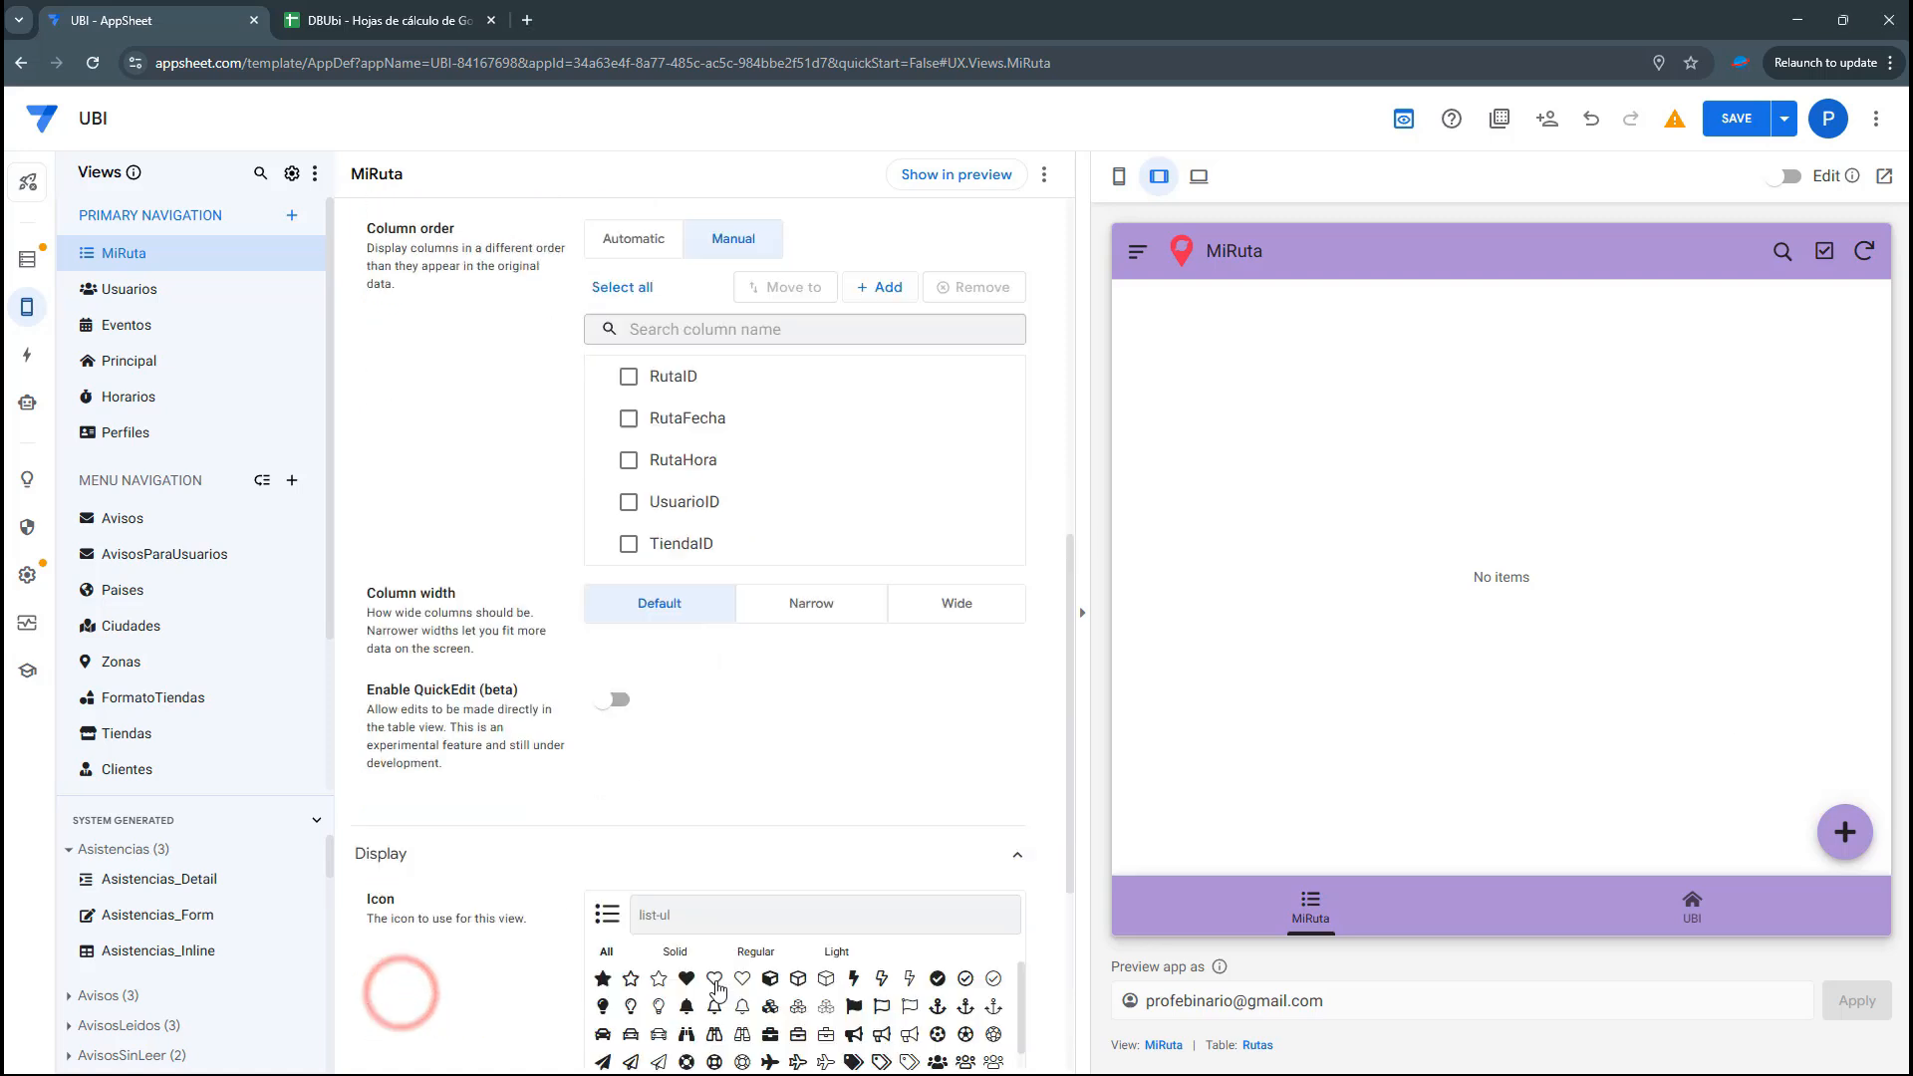
left_click(691, 735)
type("path")
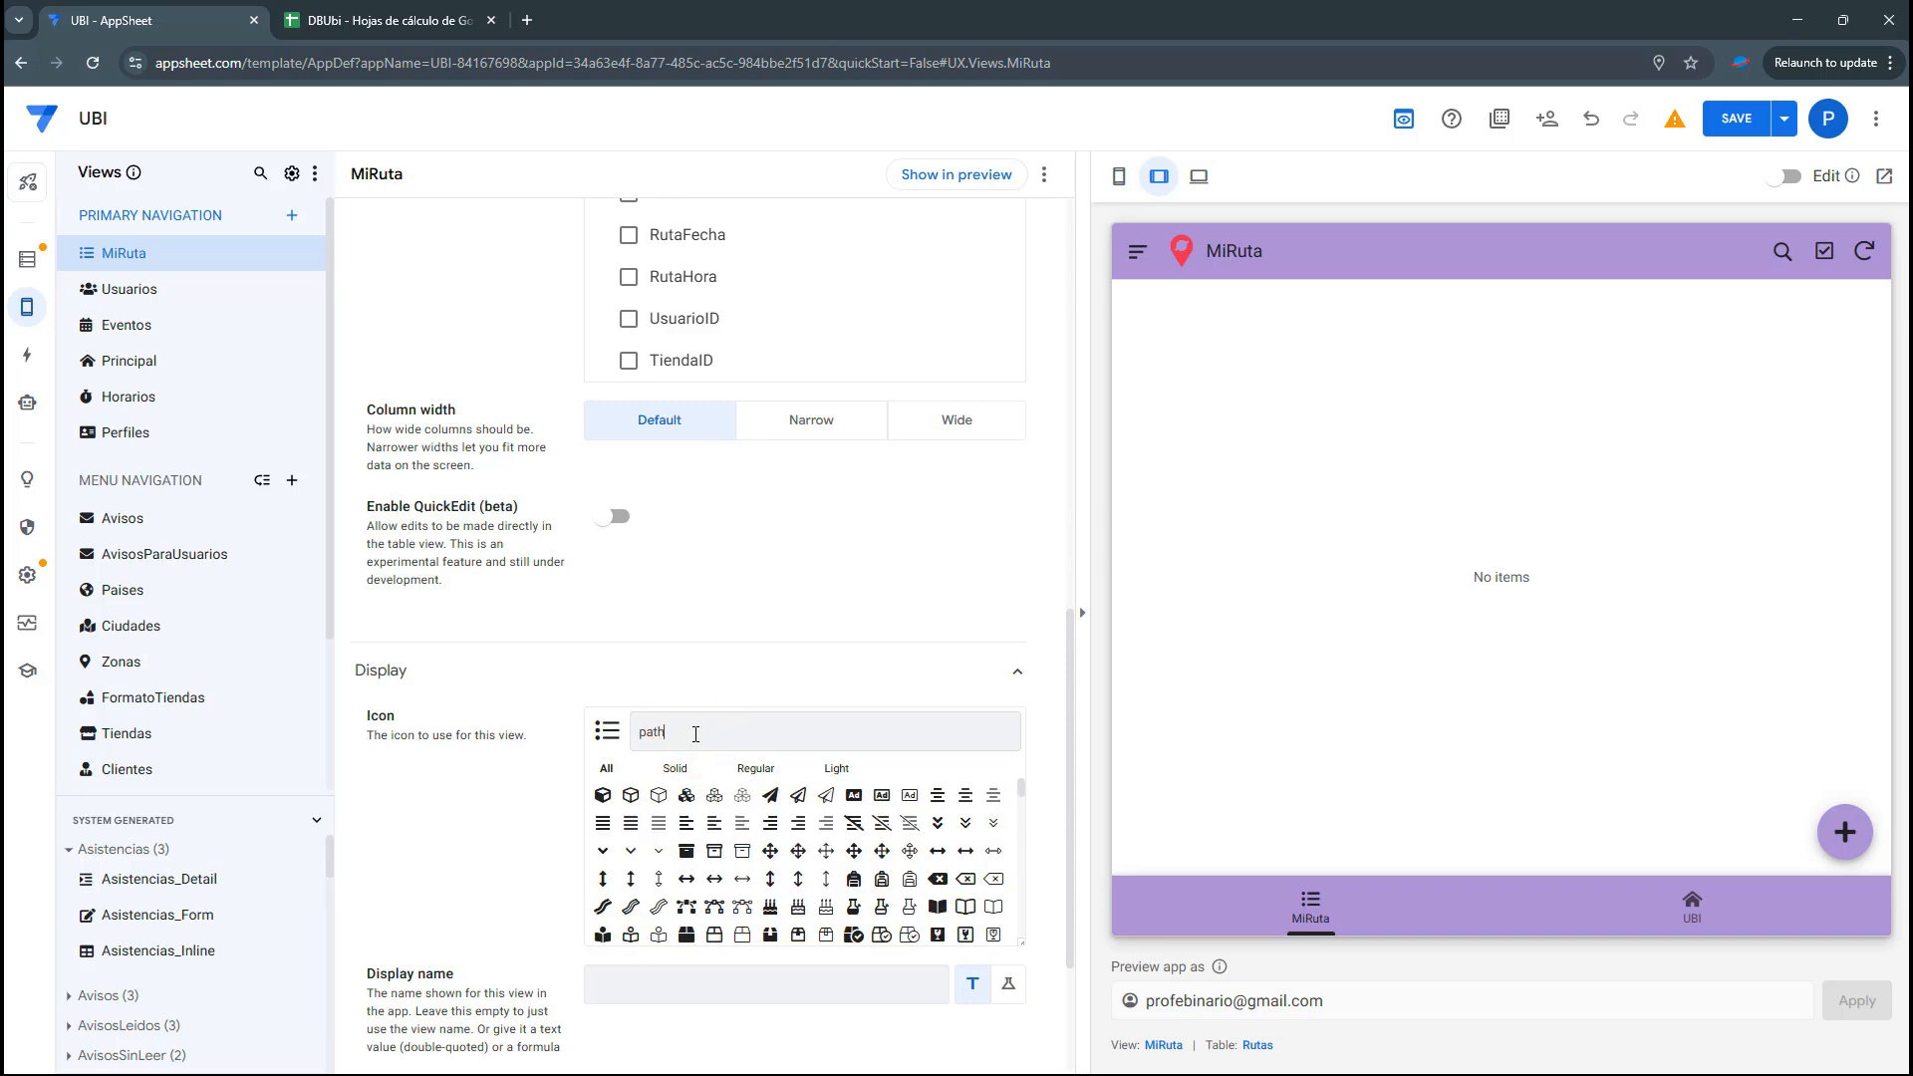
type("locat")
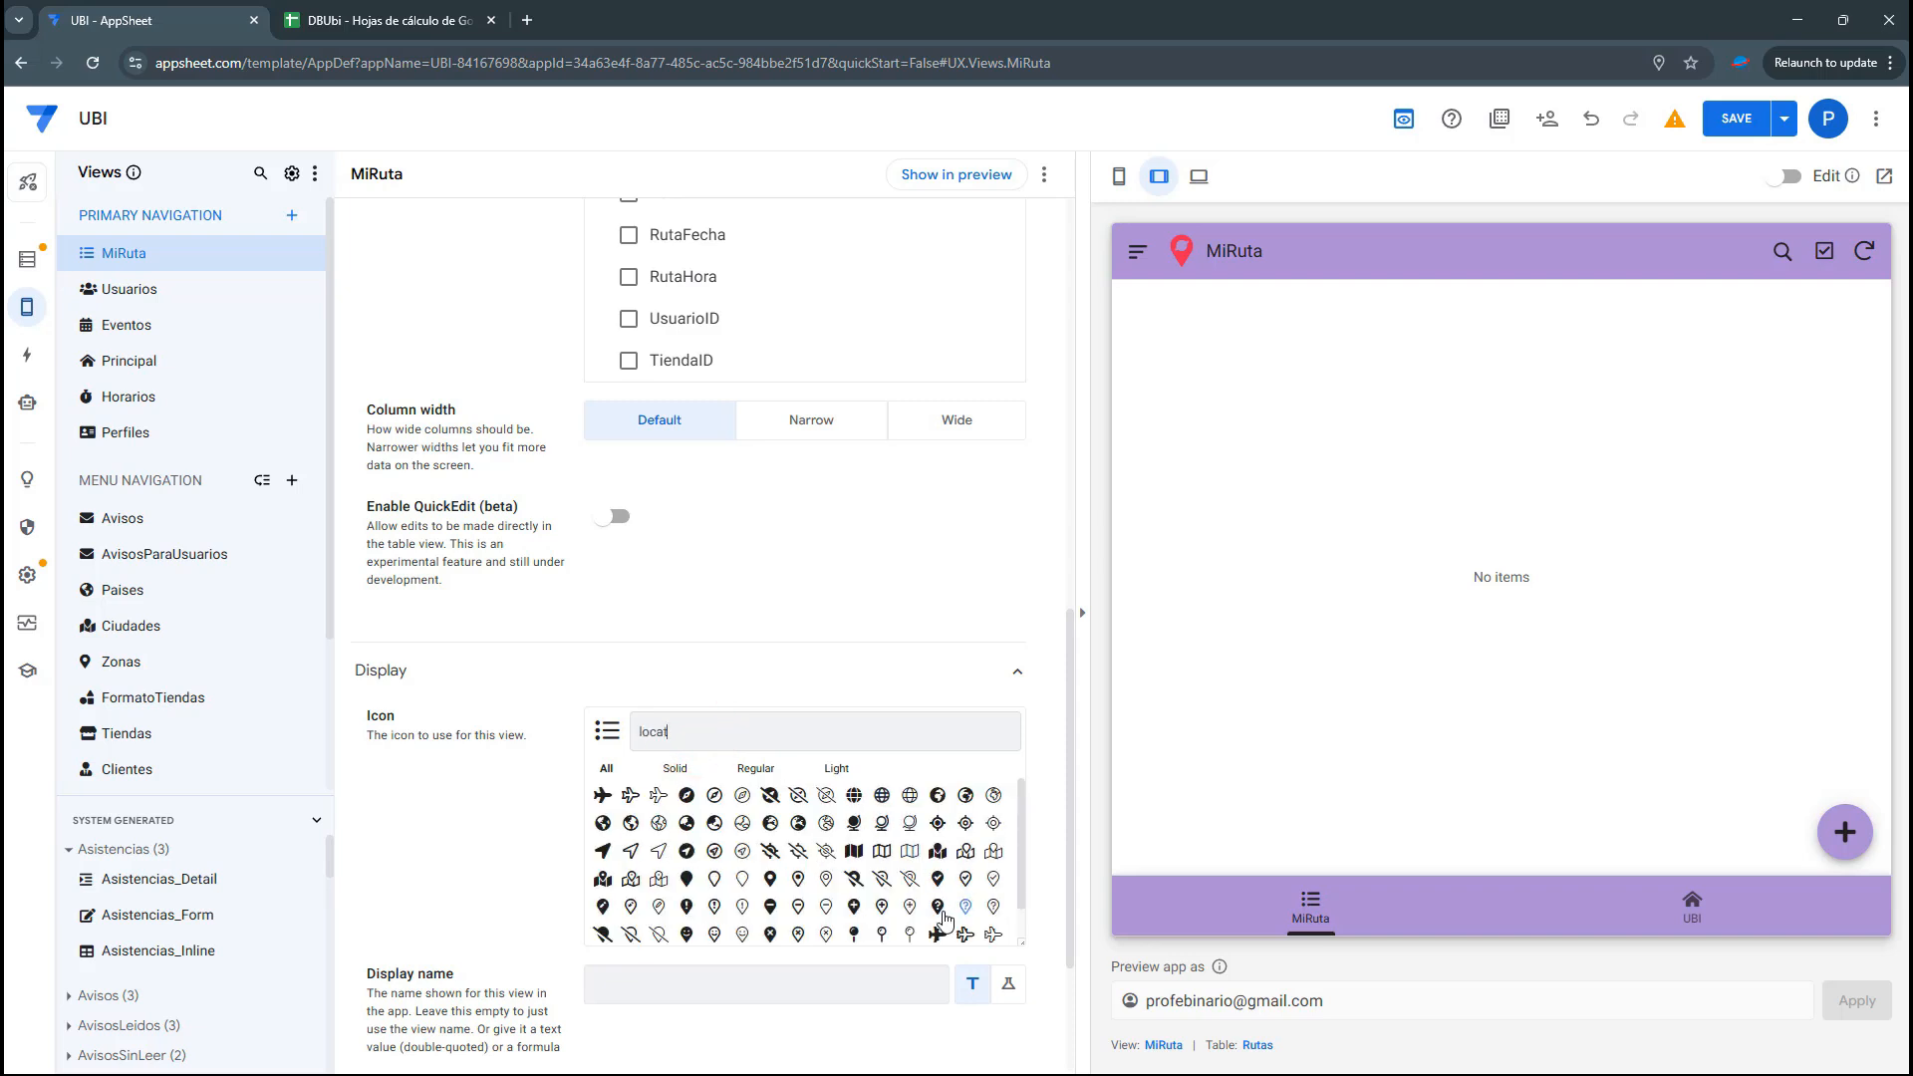
scroll(937, 901, "down", 1)
left_click(687, 900)
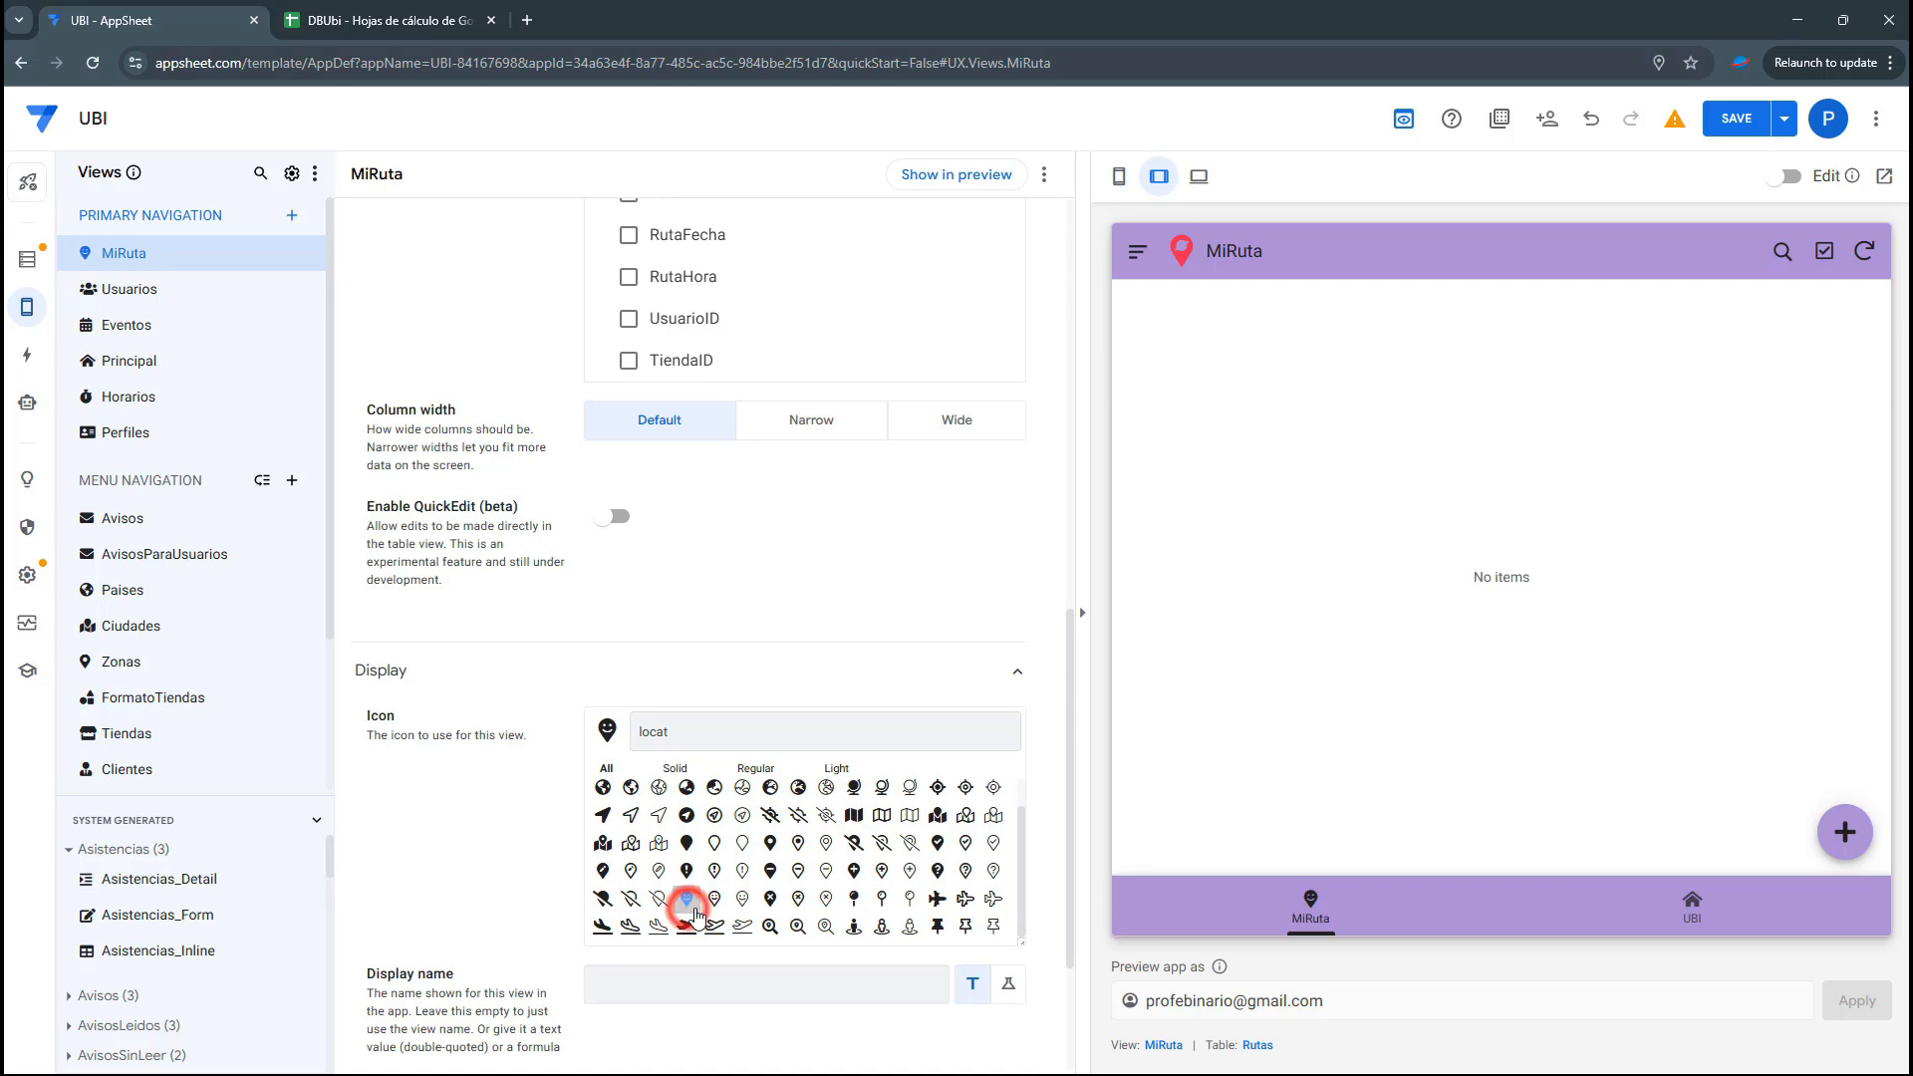
Set the display name to 'Mi ruta', save the app, and show the UBI home in preview
left_click(686, 991)
type("Mi ")
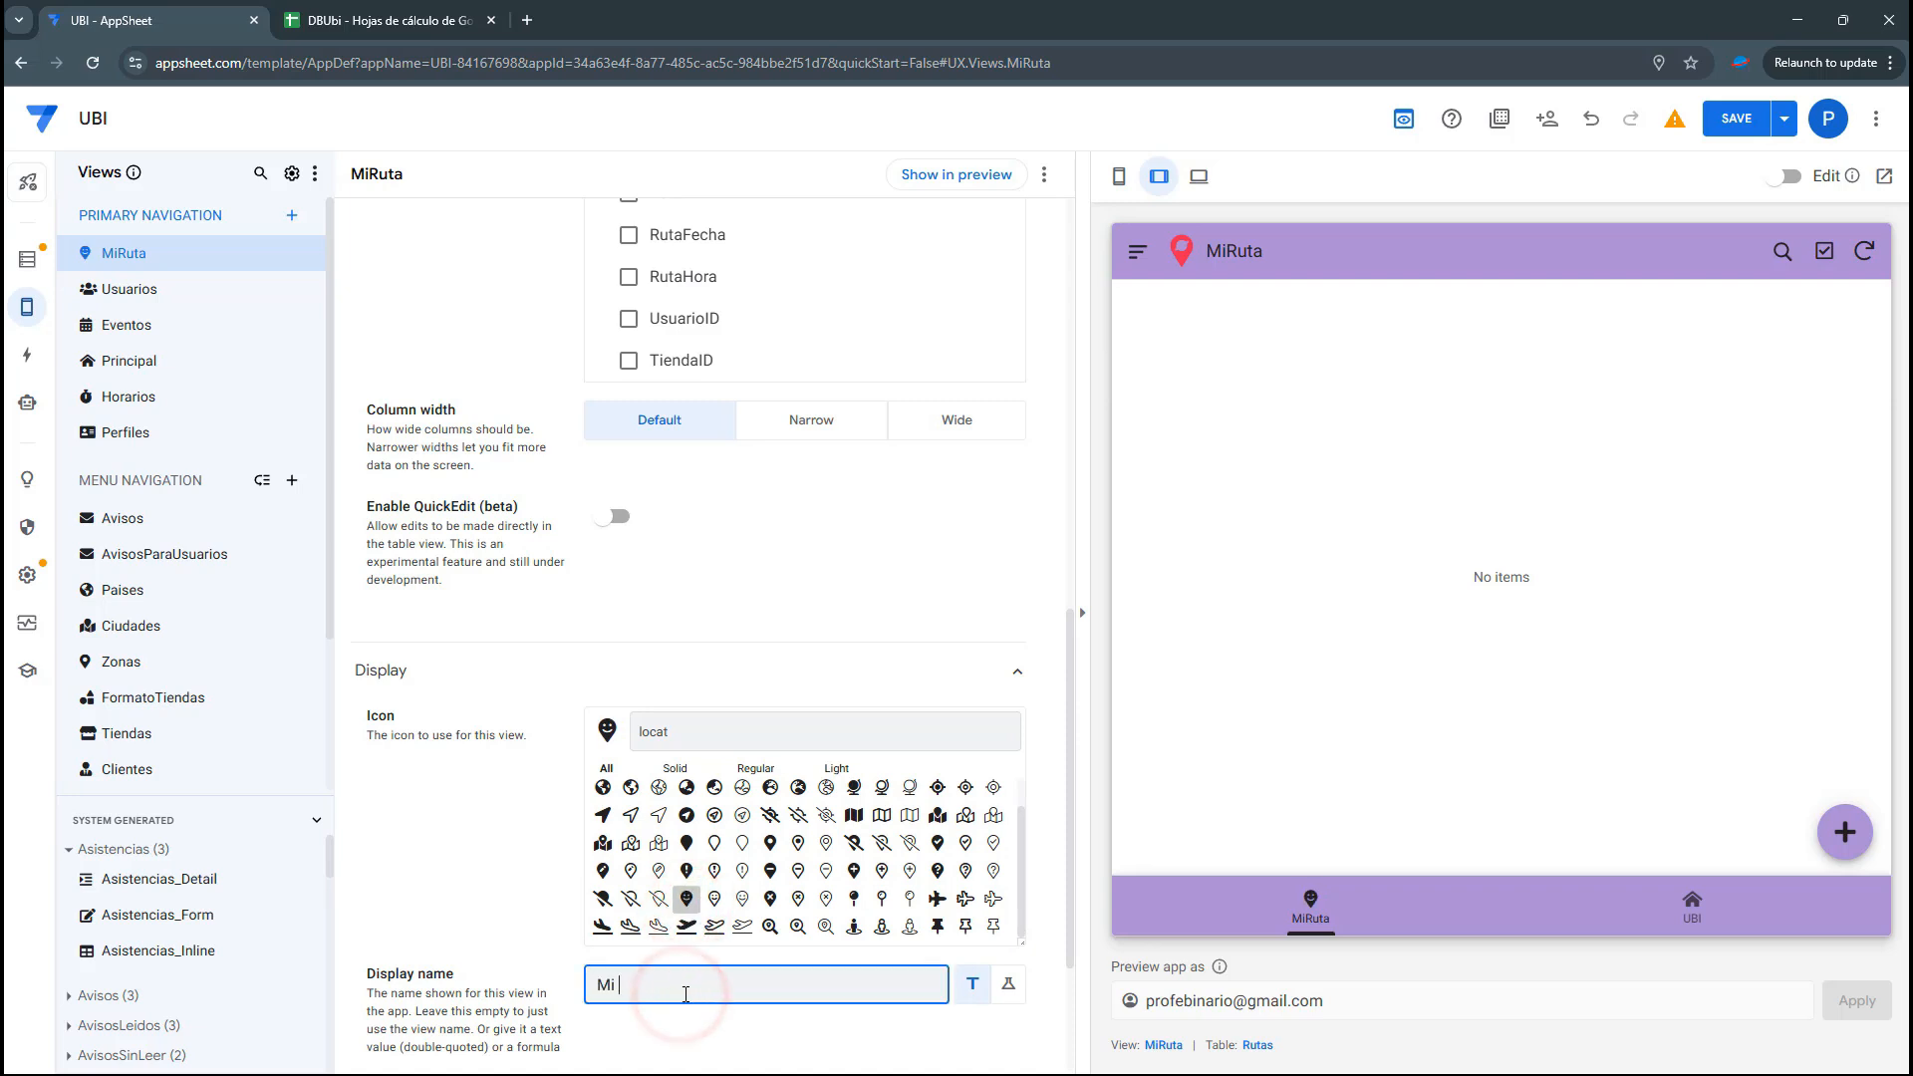
type("ruta")
left_click(1726, 118)
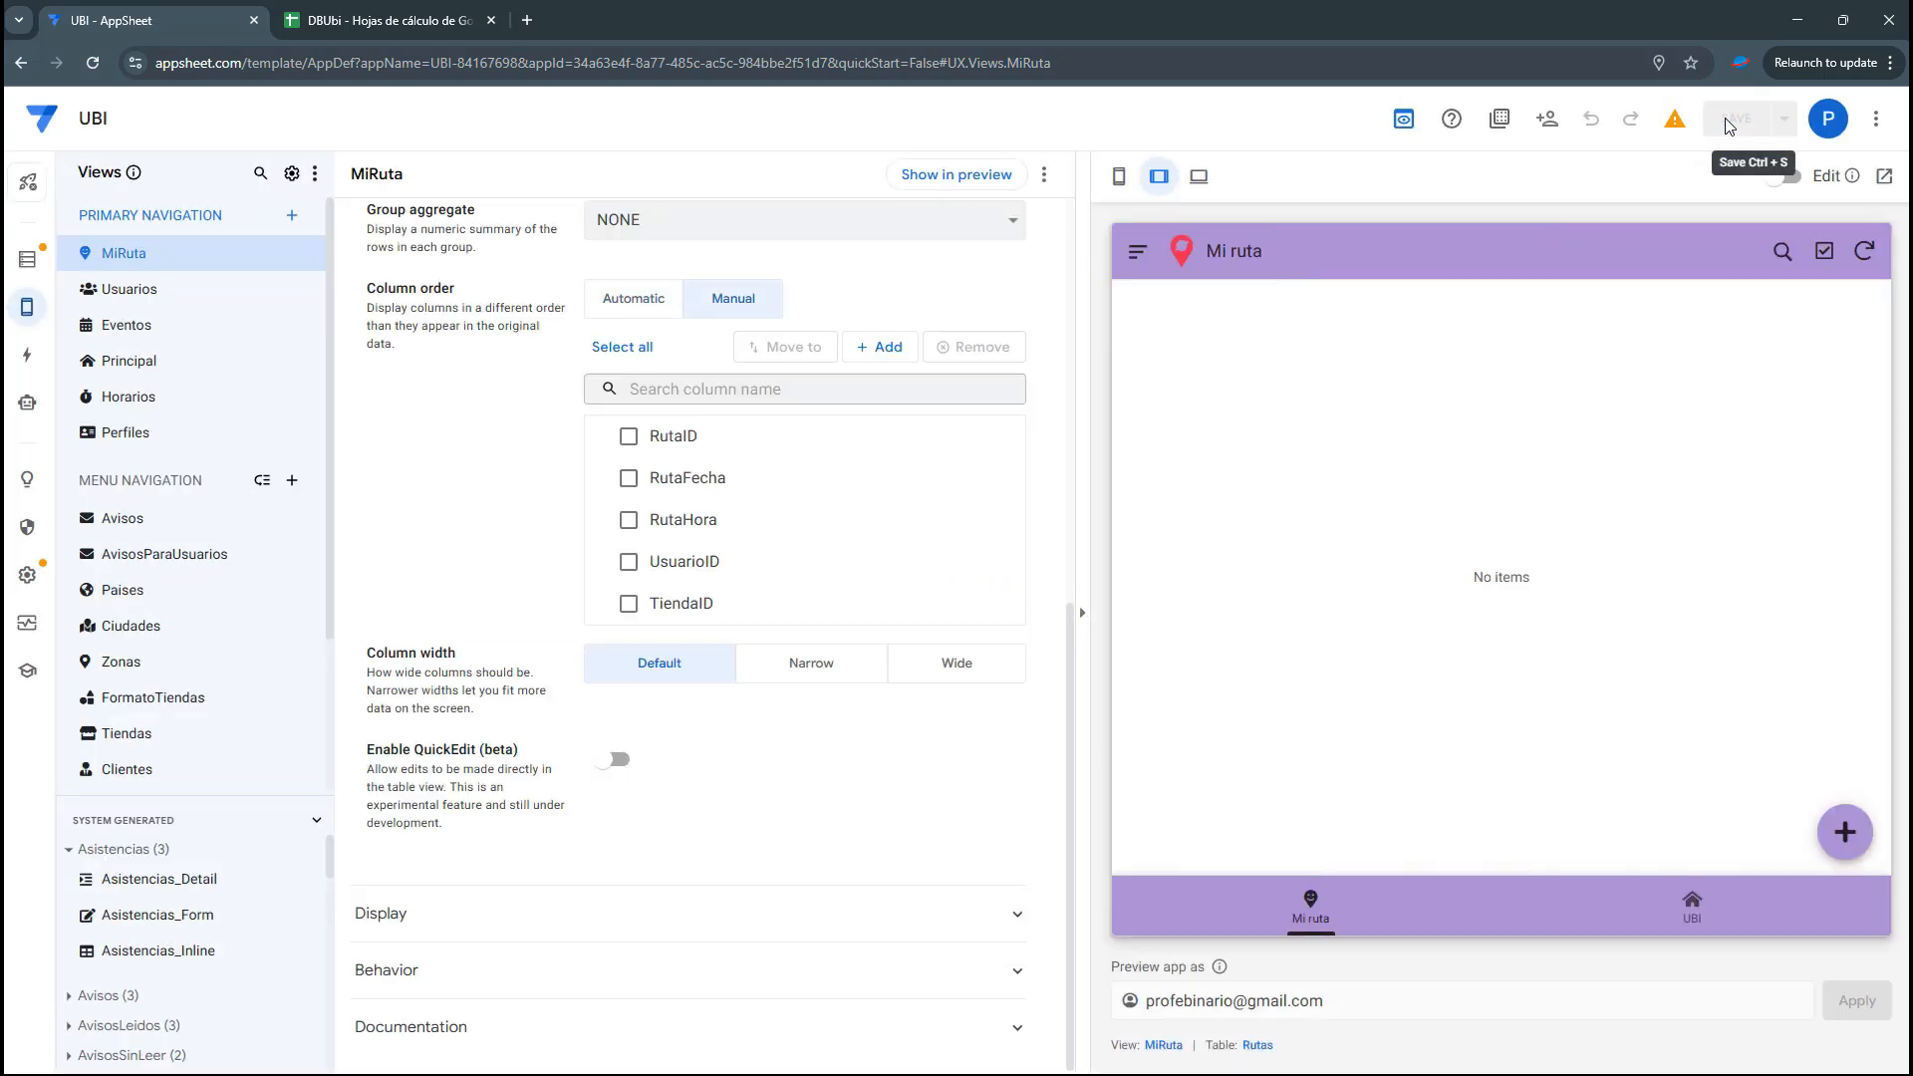
left_click(1290, 902)
left_click(1678, 899)
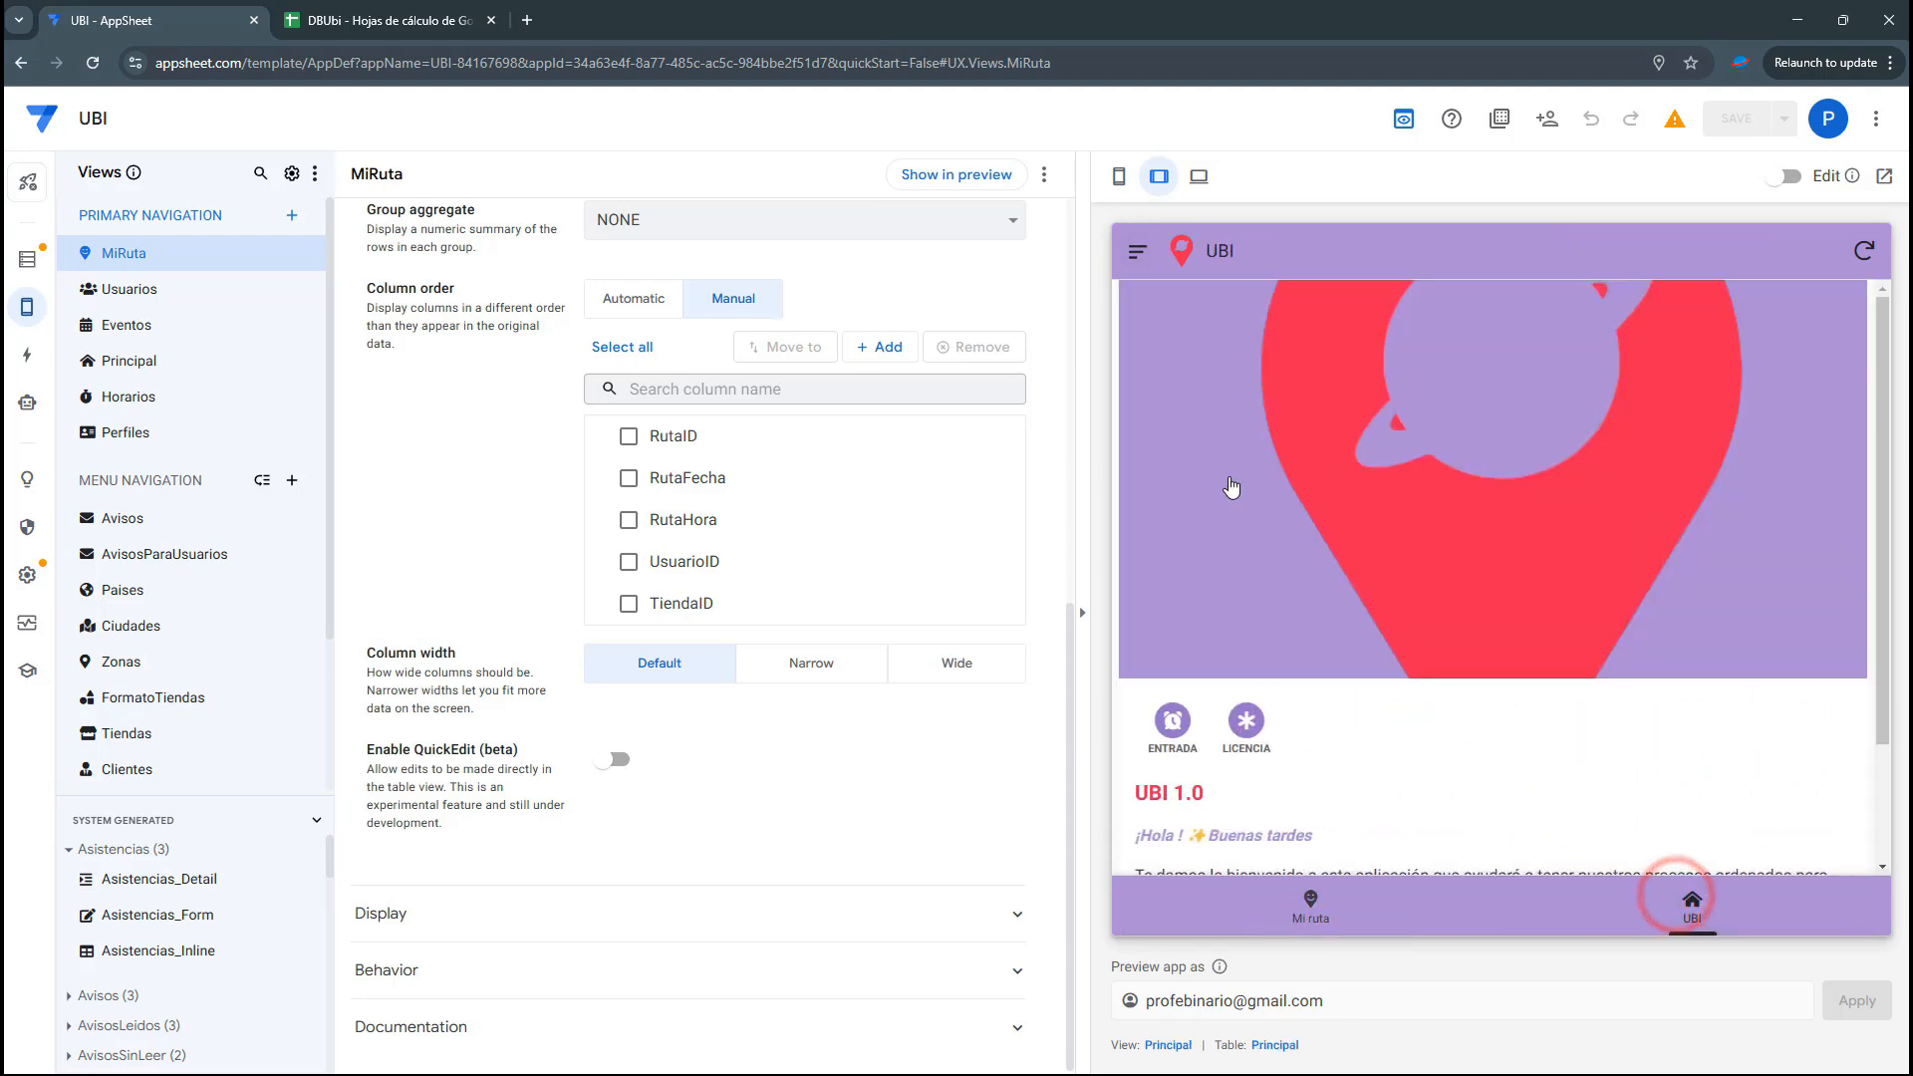
Create a new blank bot under Automation and start renaming it to BOTCrearRuta
left_click(35, 413)
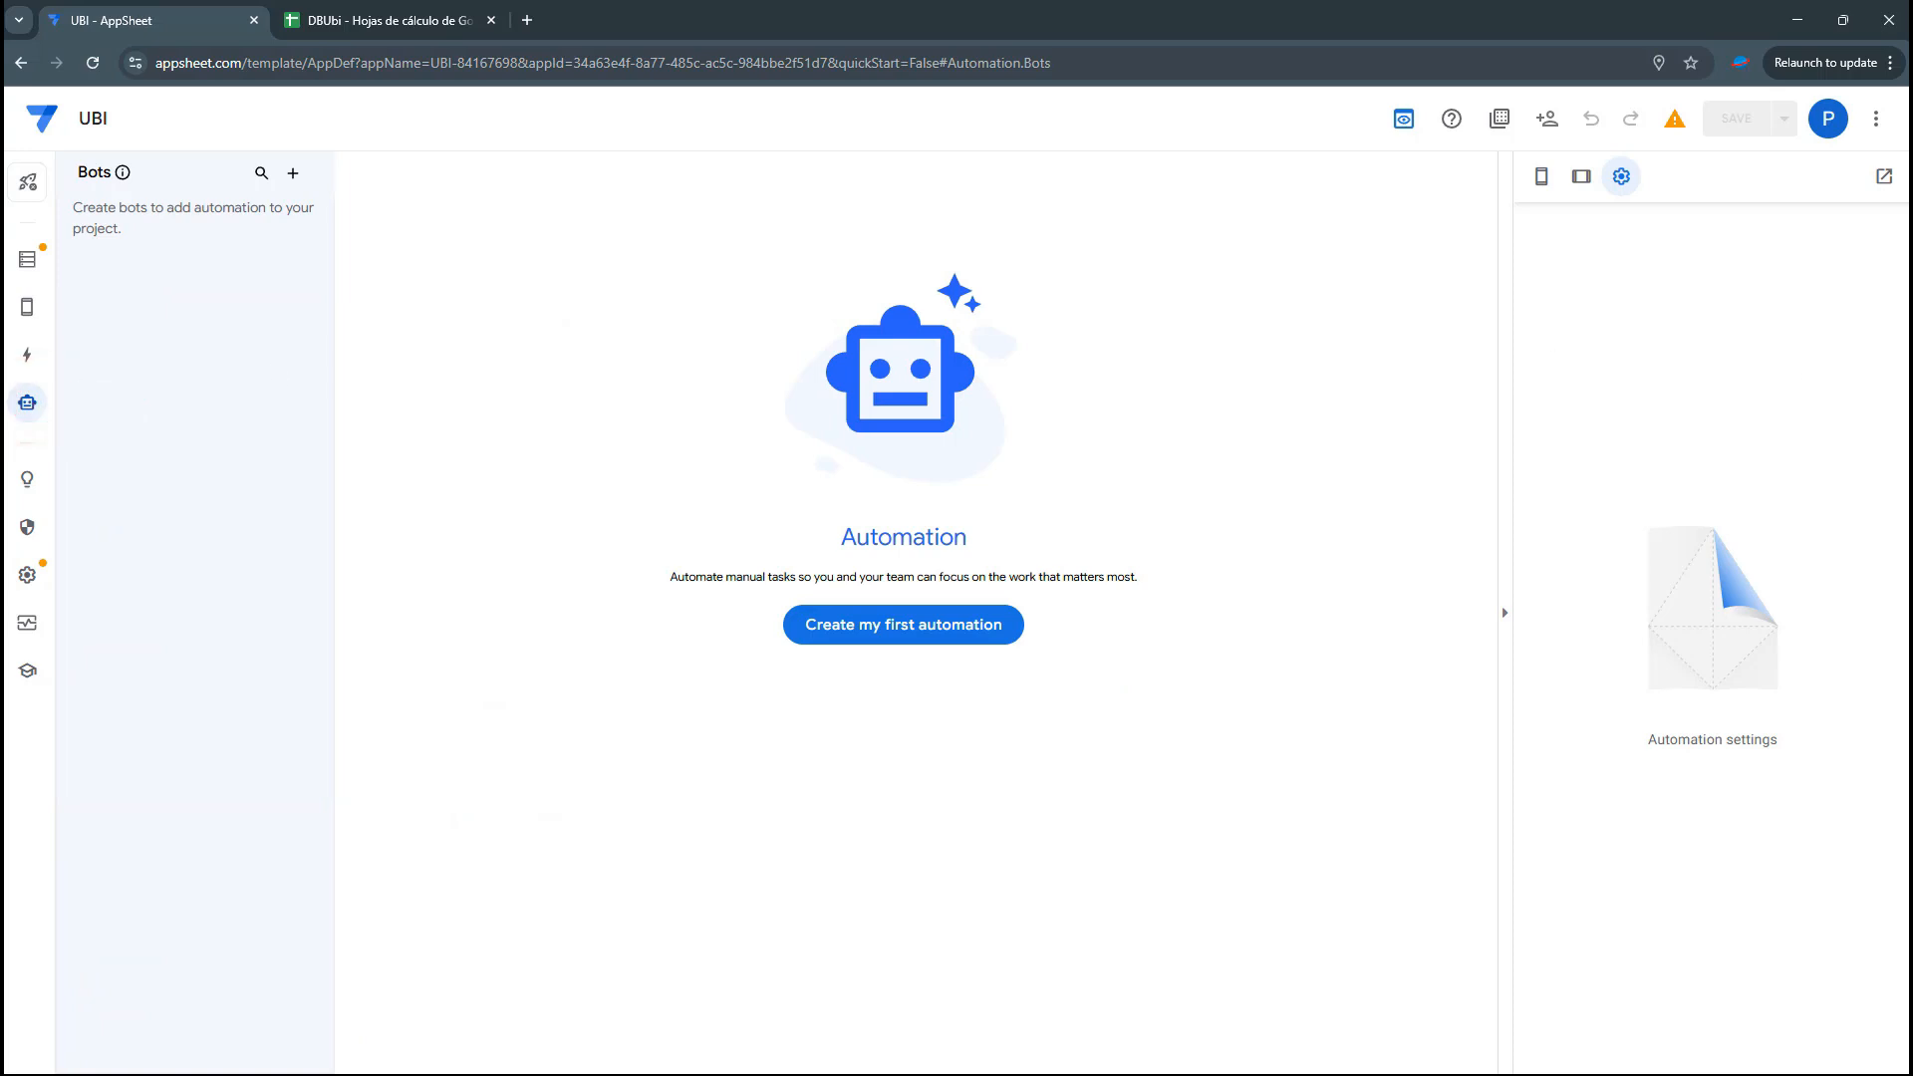
left_click(286, 175)
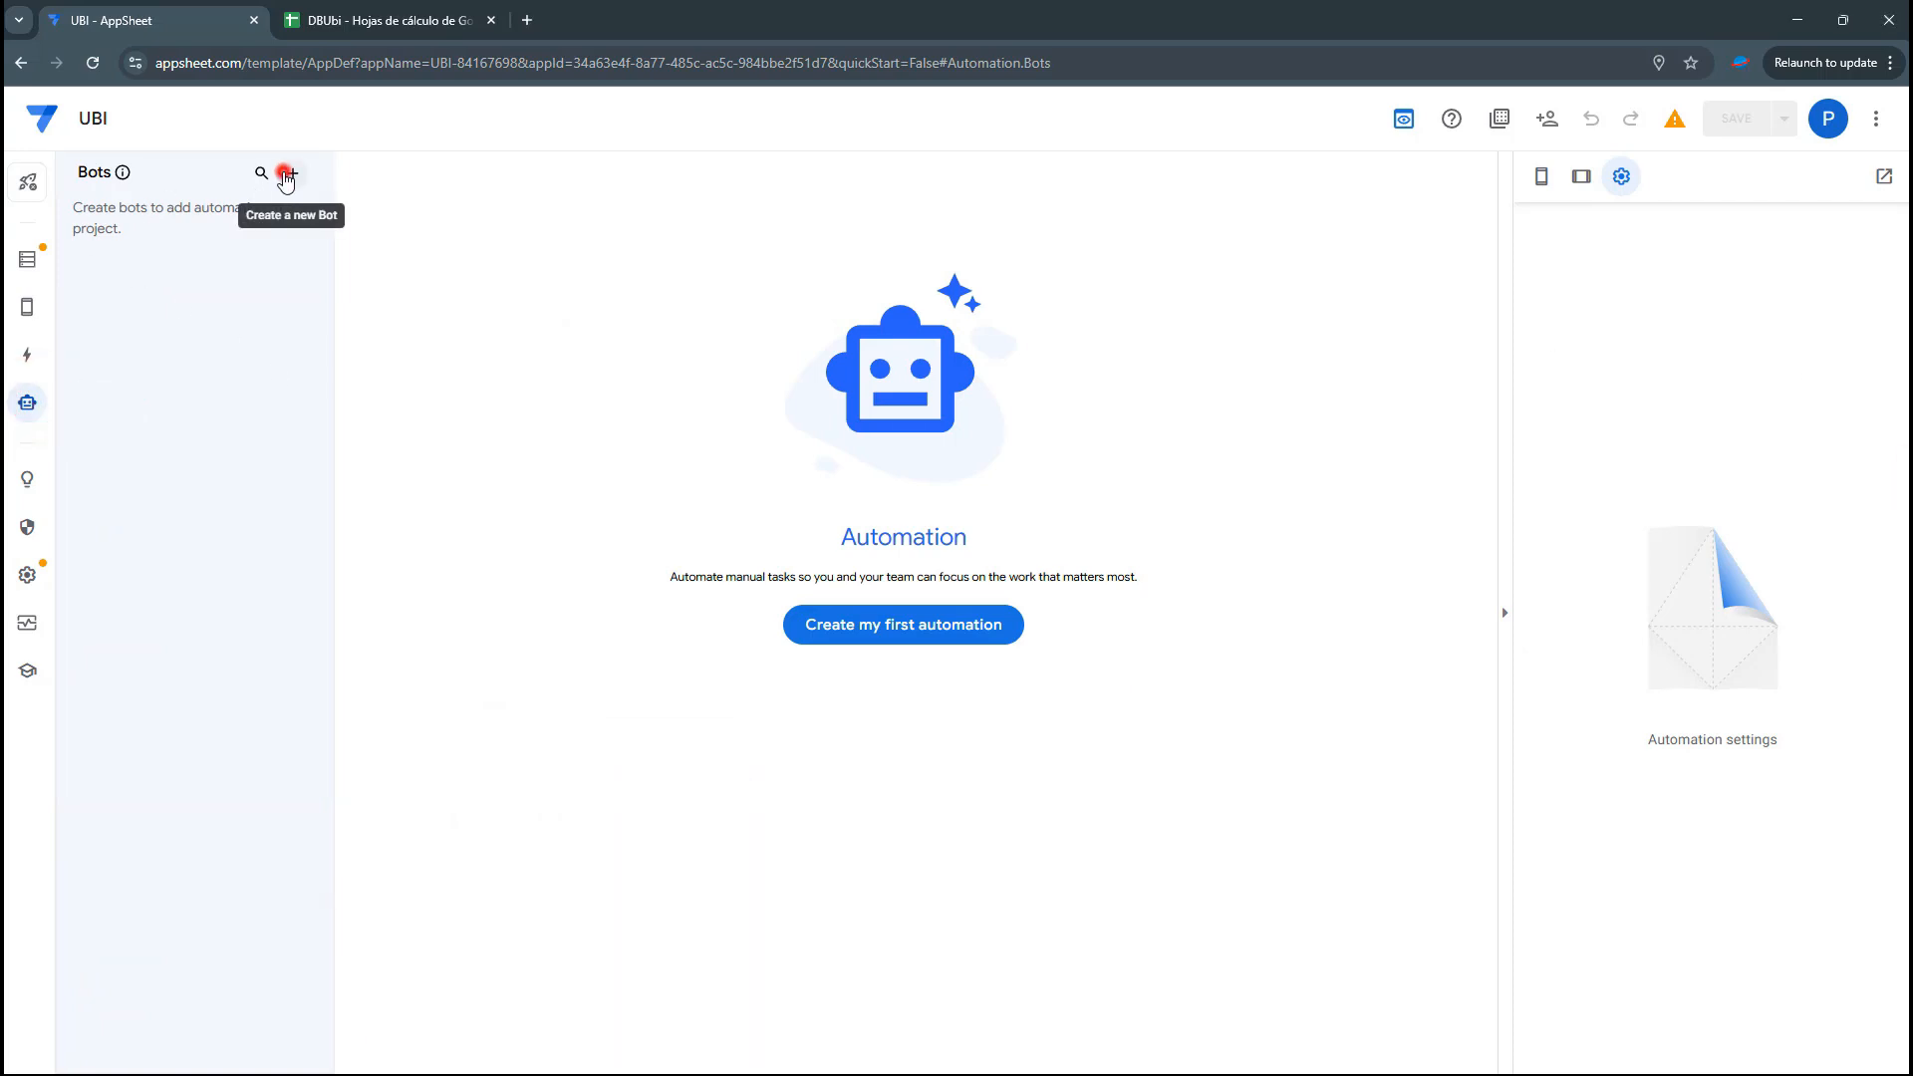
left_click(705, 744)
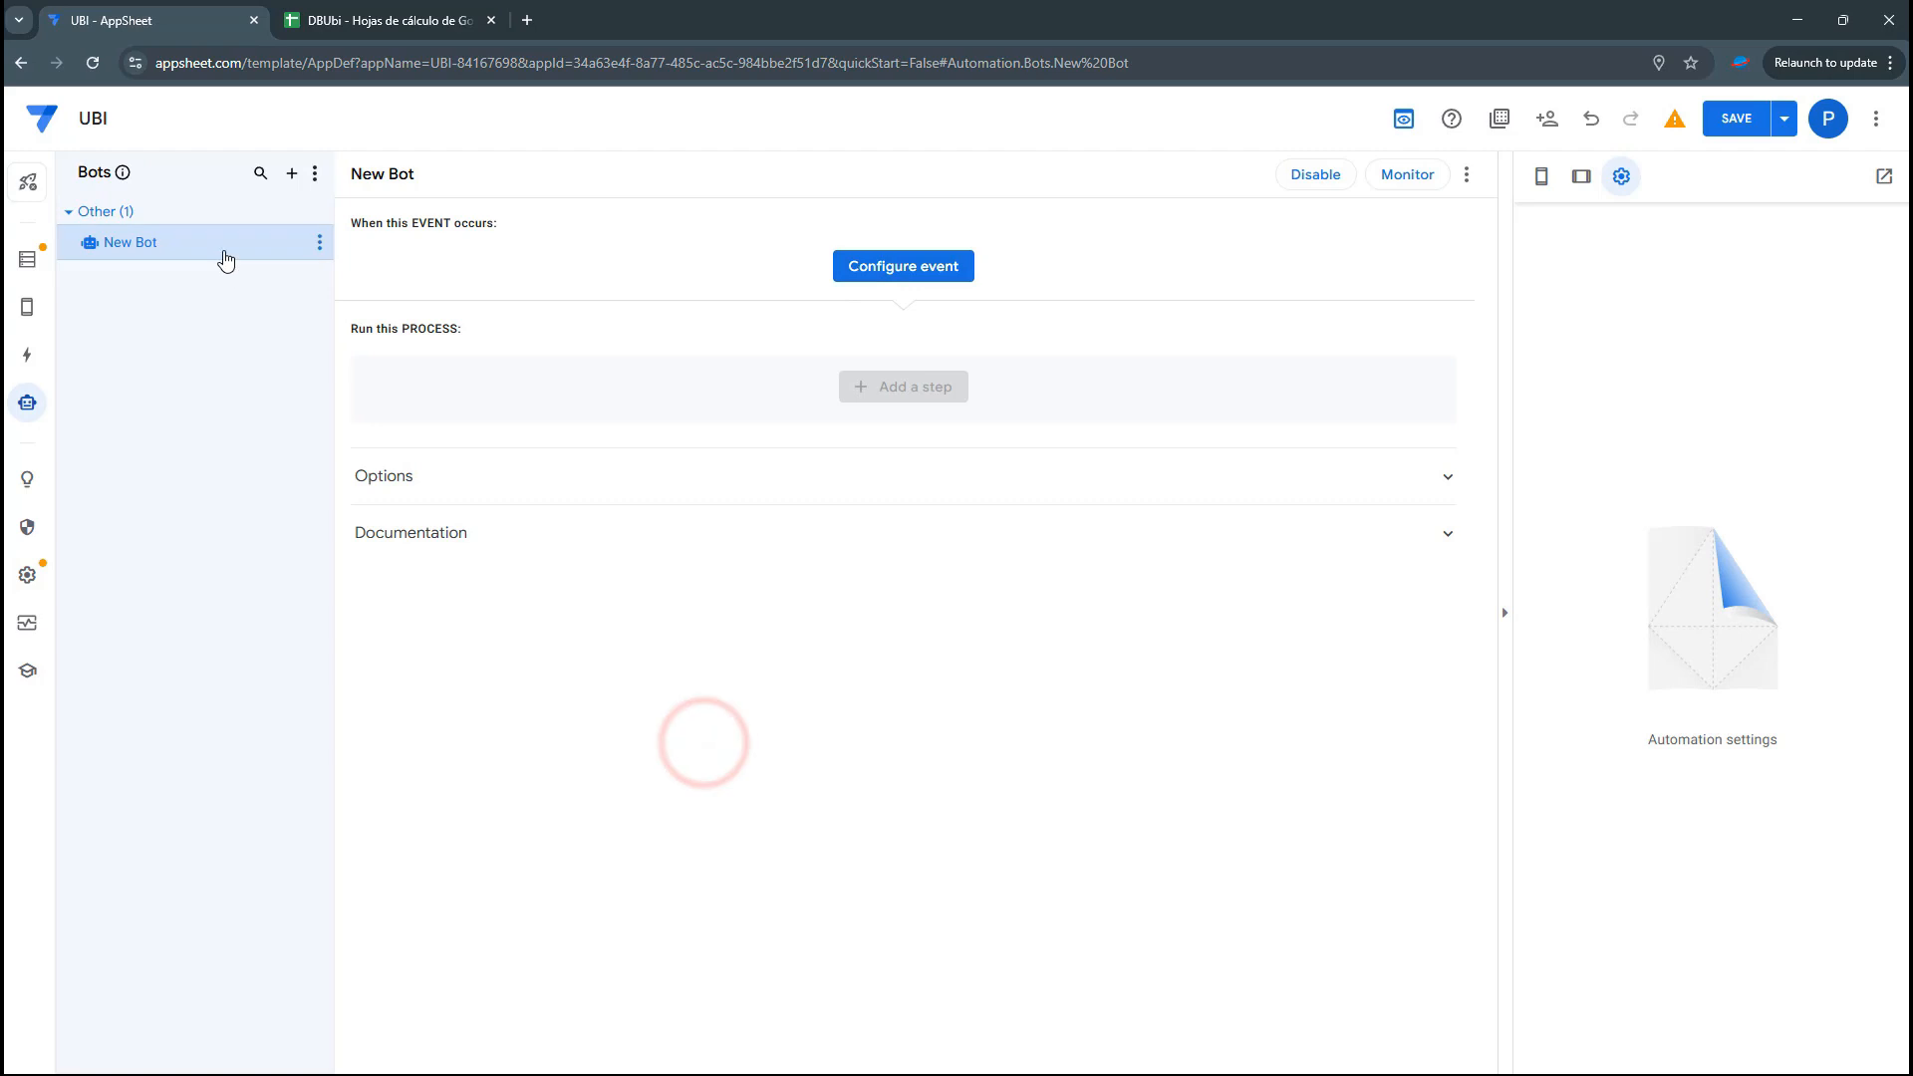
left_click(319, 242)
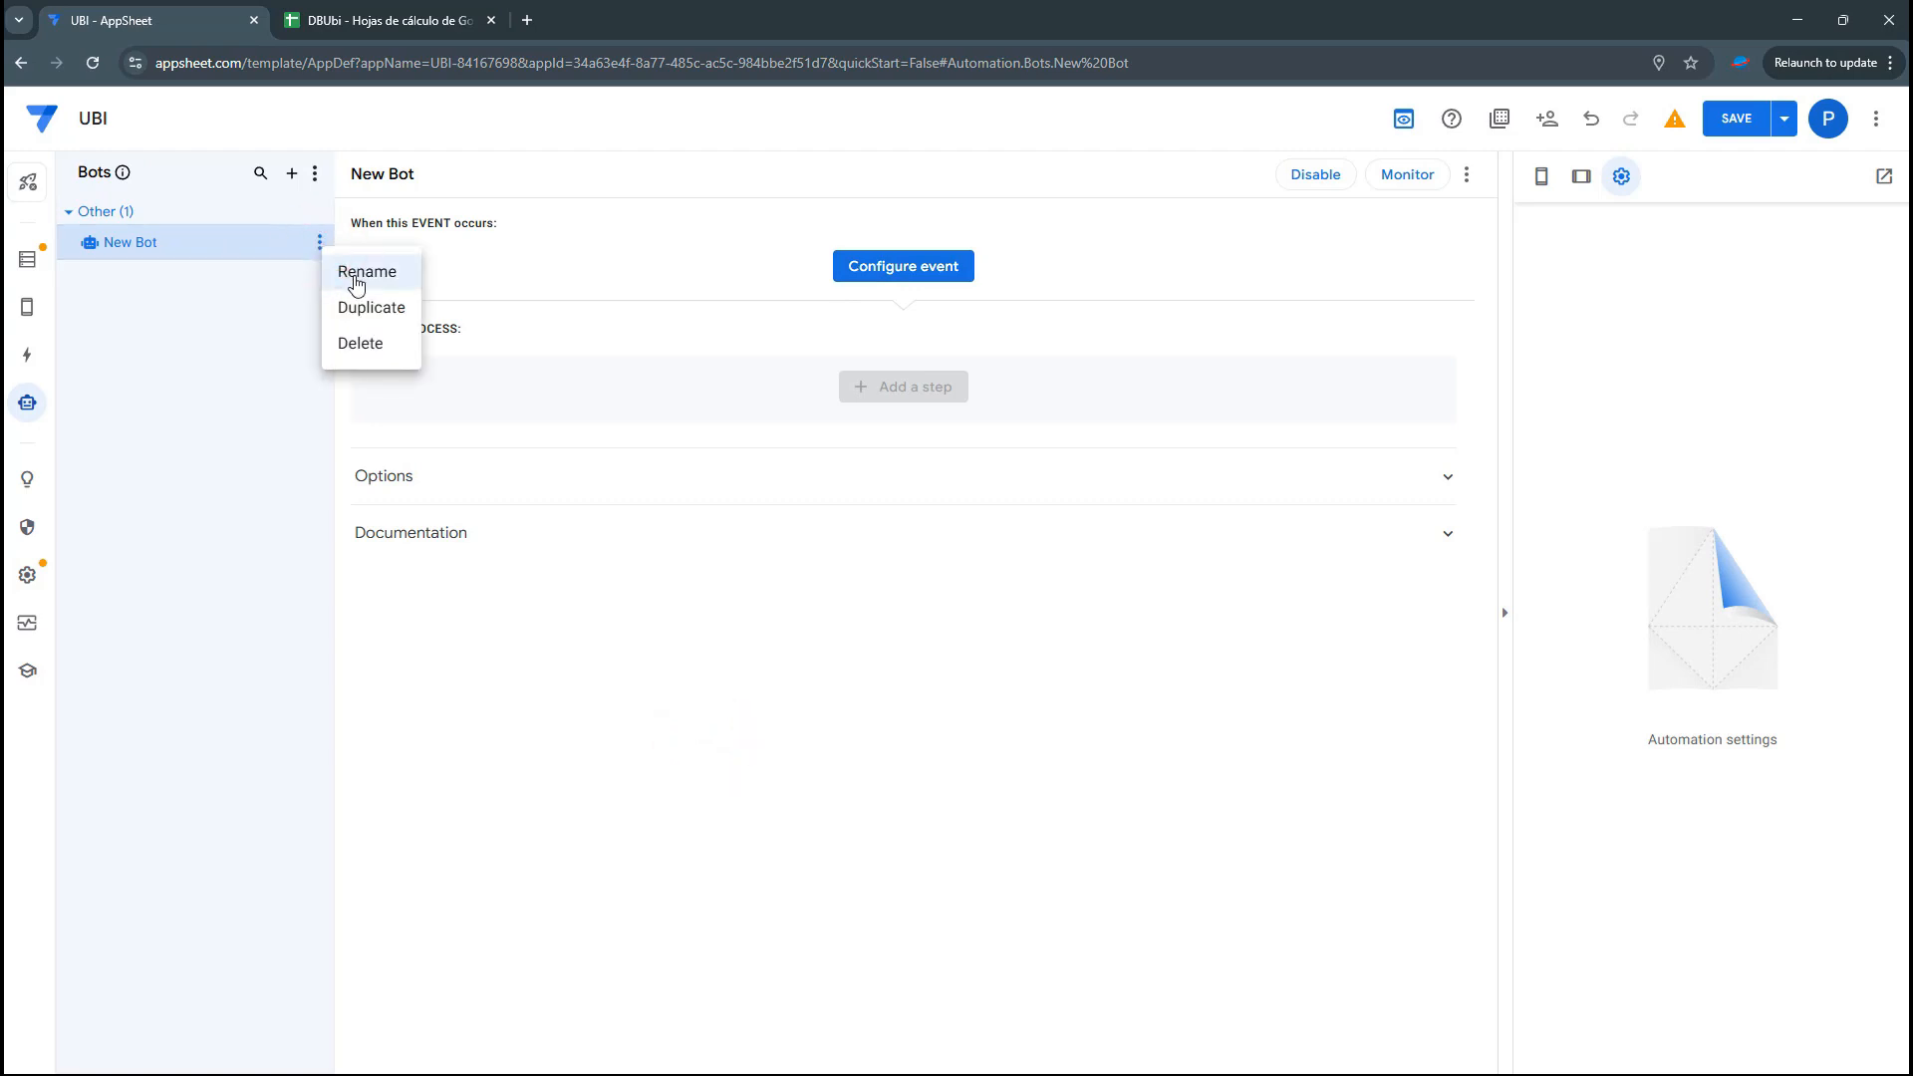
left_click(357, 284)
key("BackSpace")
key("BackSpace")
key("BackSpace")
key("BackSpace")
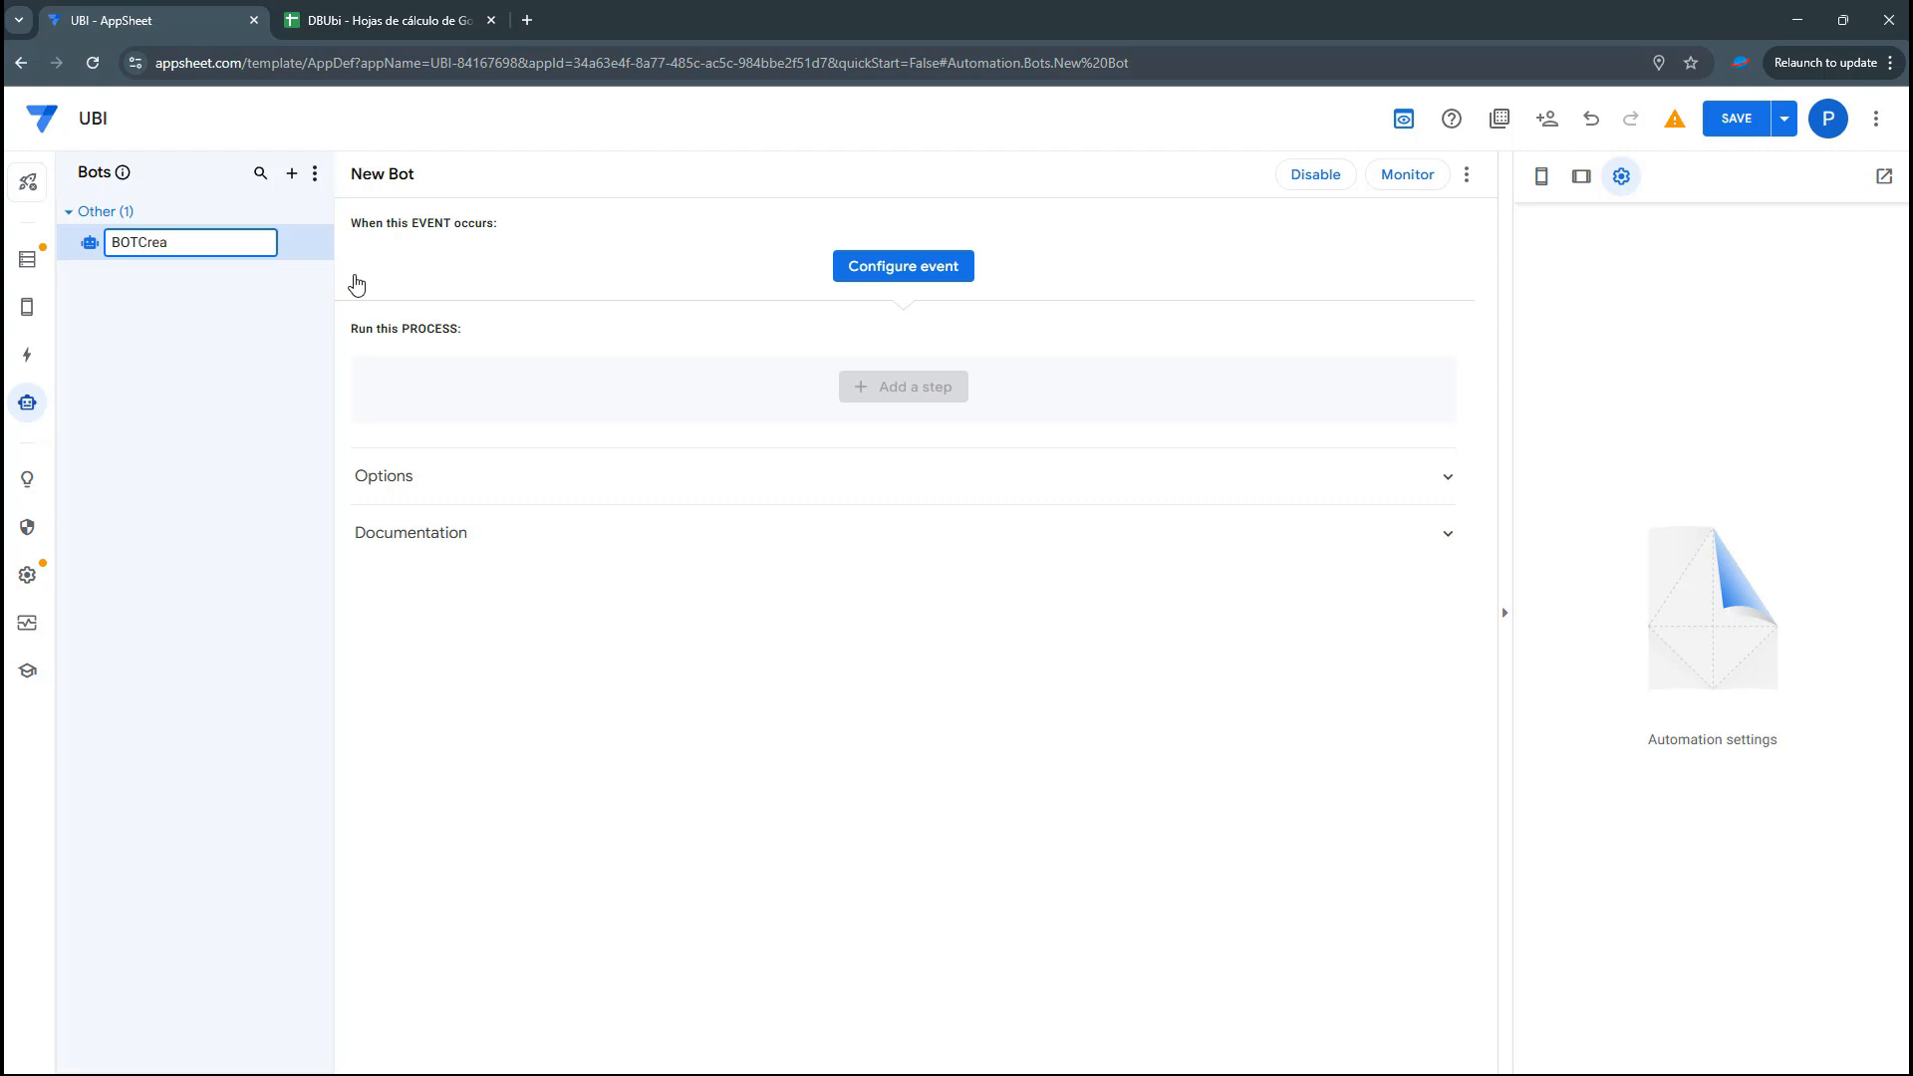
key("shift+Left")
key("shift+Left")
key("shift+Left")
key("shift+Left")
key("shift+Left")
key("shift+Left")
Create the bot's new event named EVENTCrearRuta
left_click(899, 266)
type("EVENTCrearRuta")
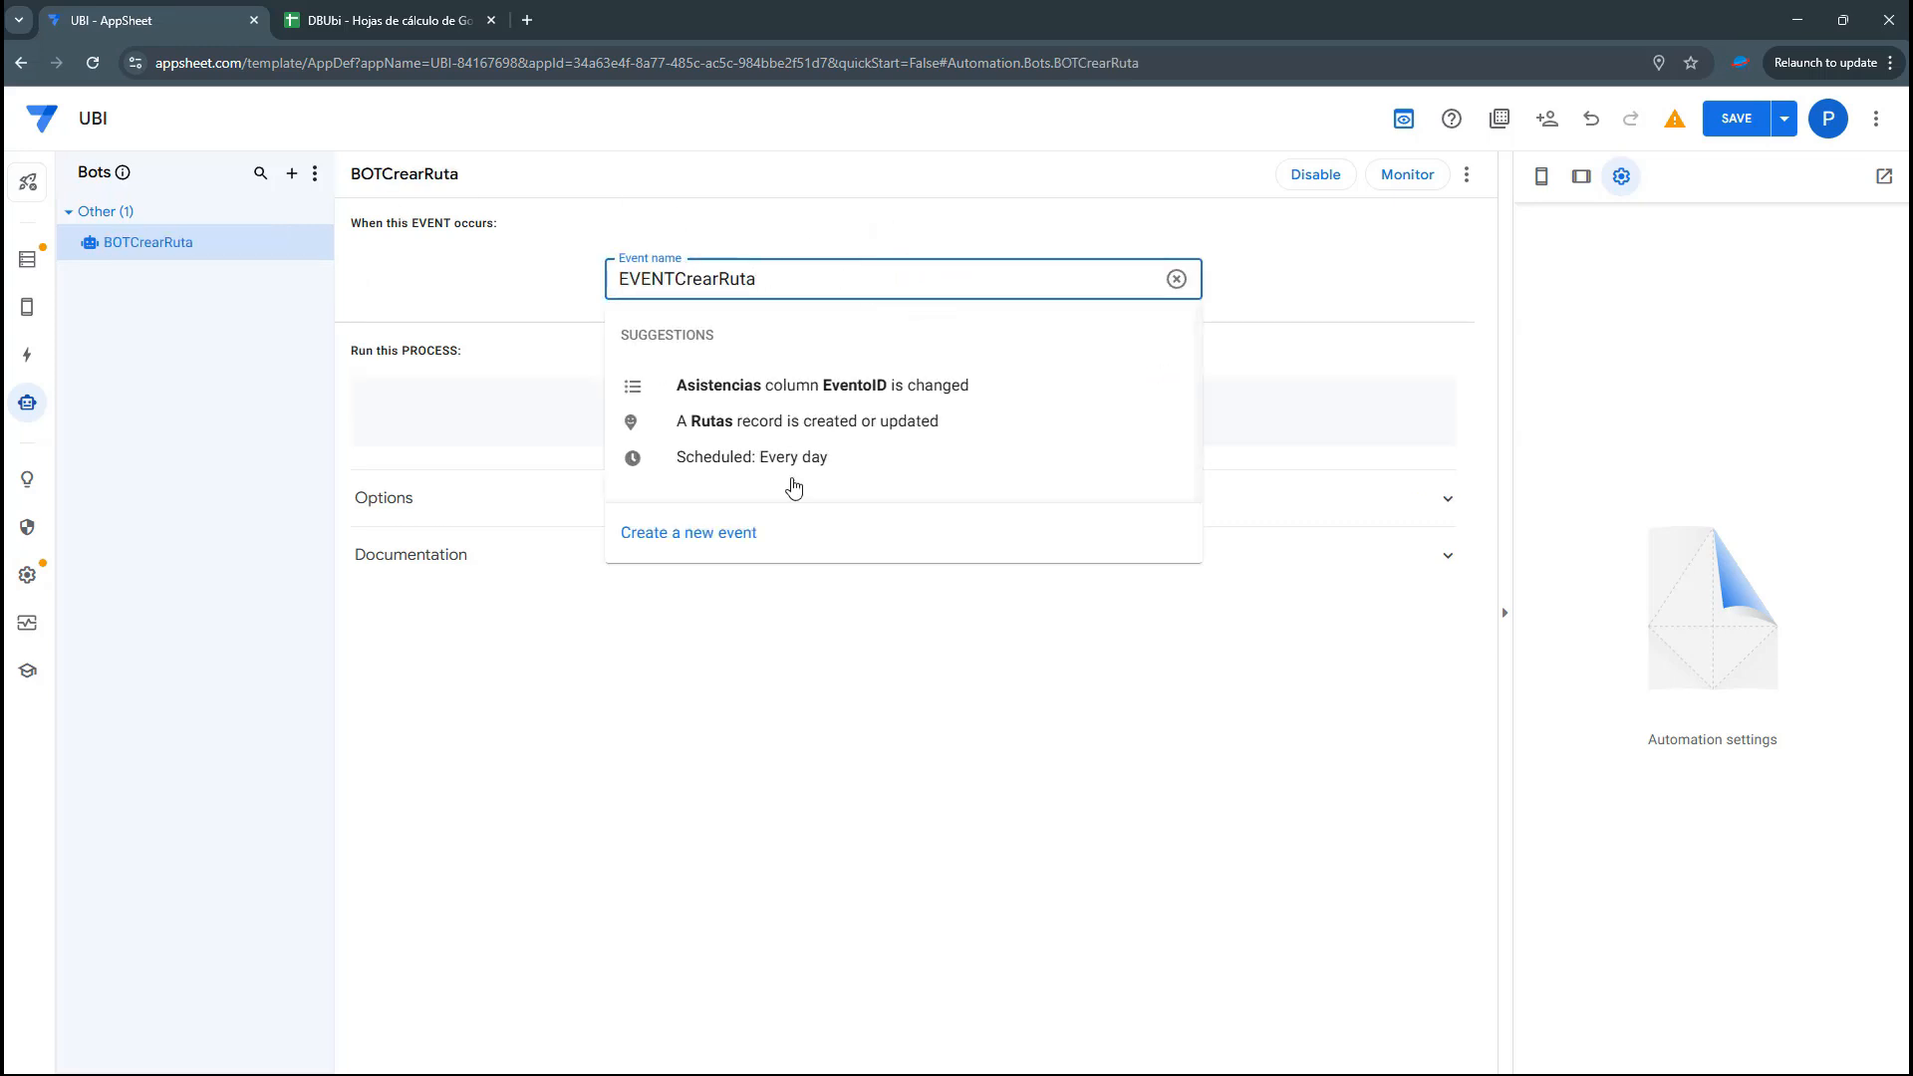
left_click(766, 544)
left_click(986, 292)
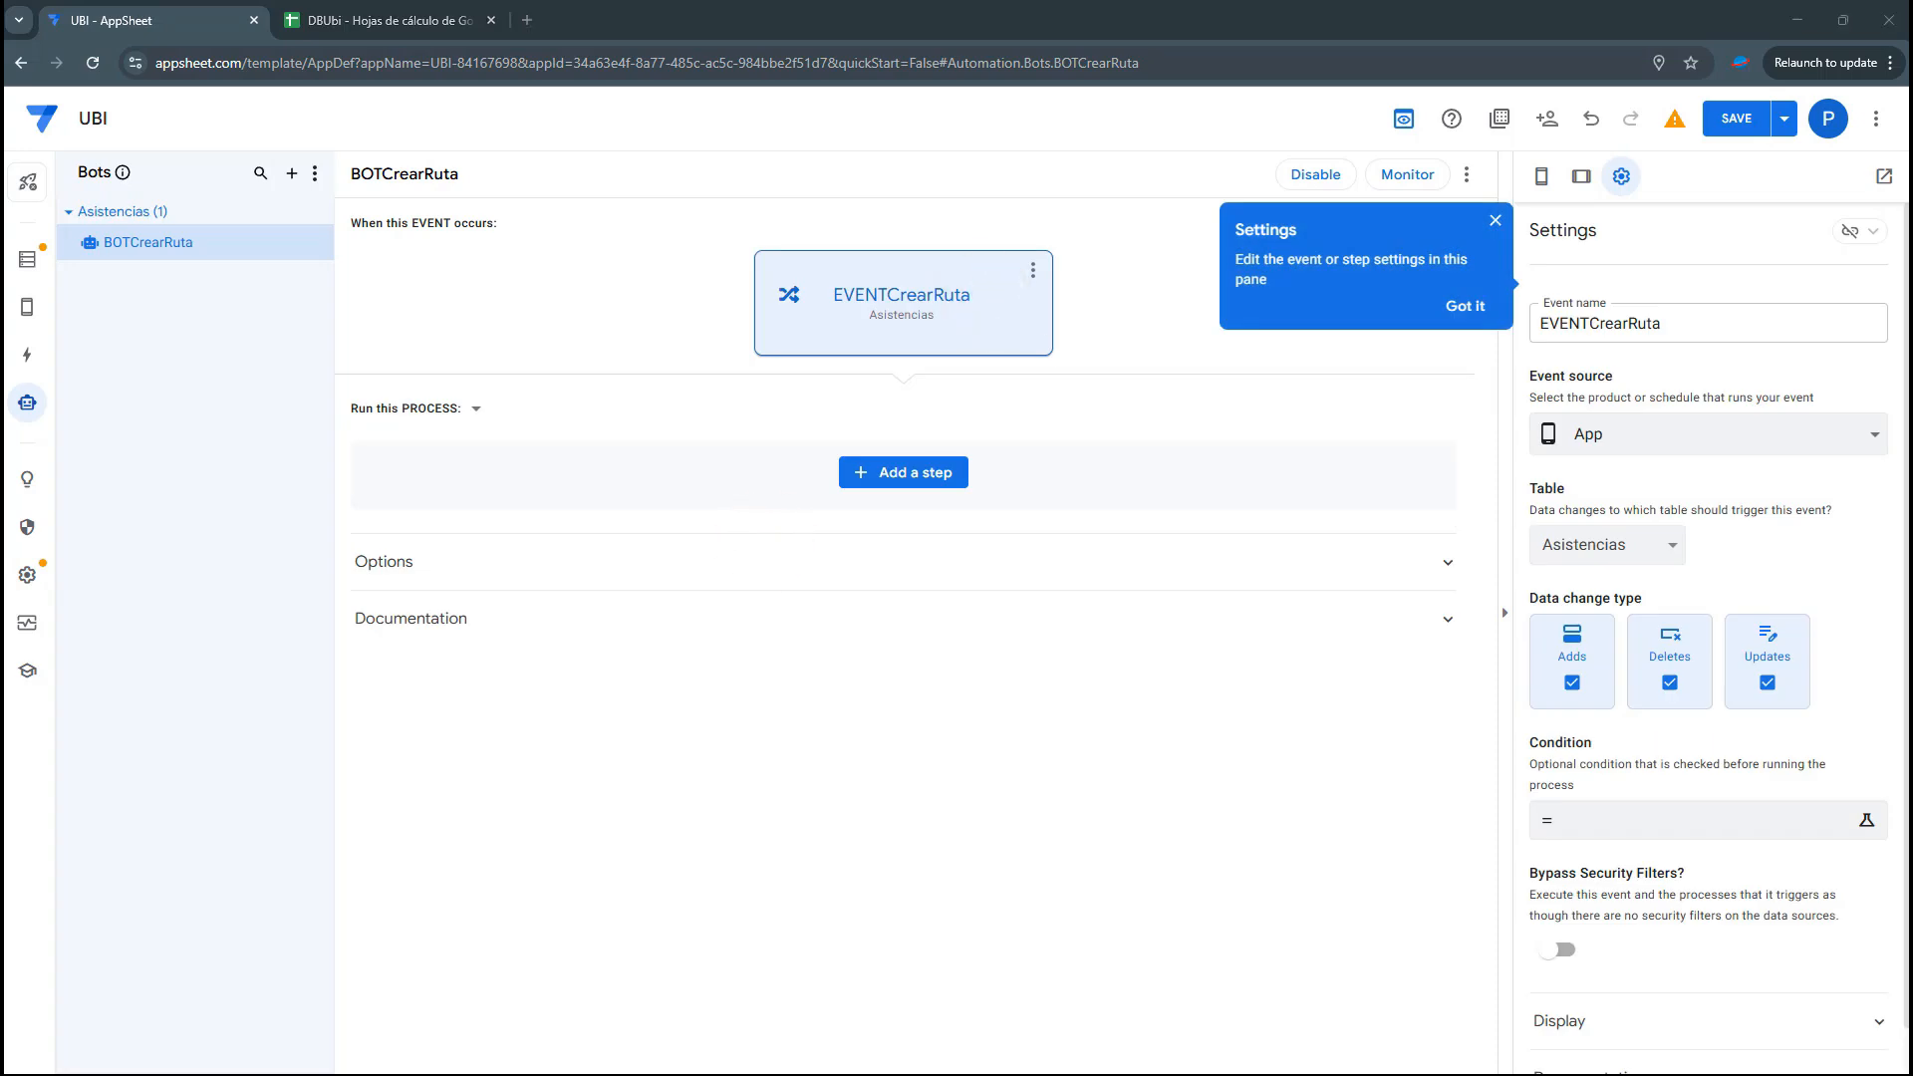
left_click(1494, 219)
Set the event source to App on table Asistencias, with Deletes and Updates unchecked
left_click(1615, 434)
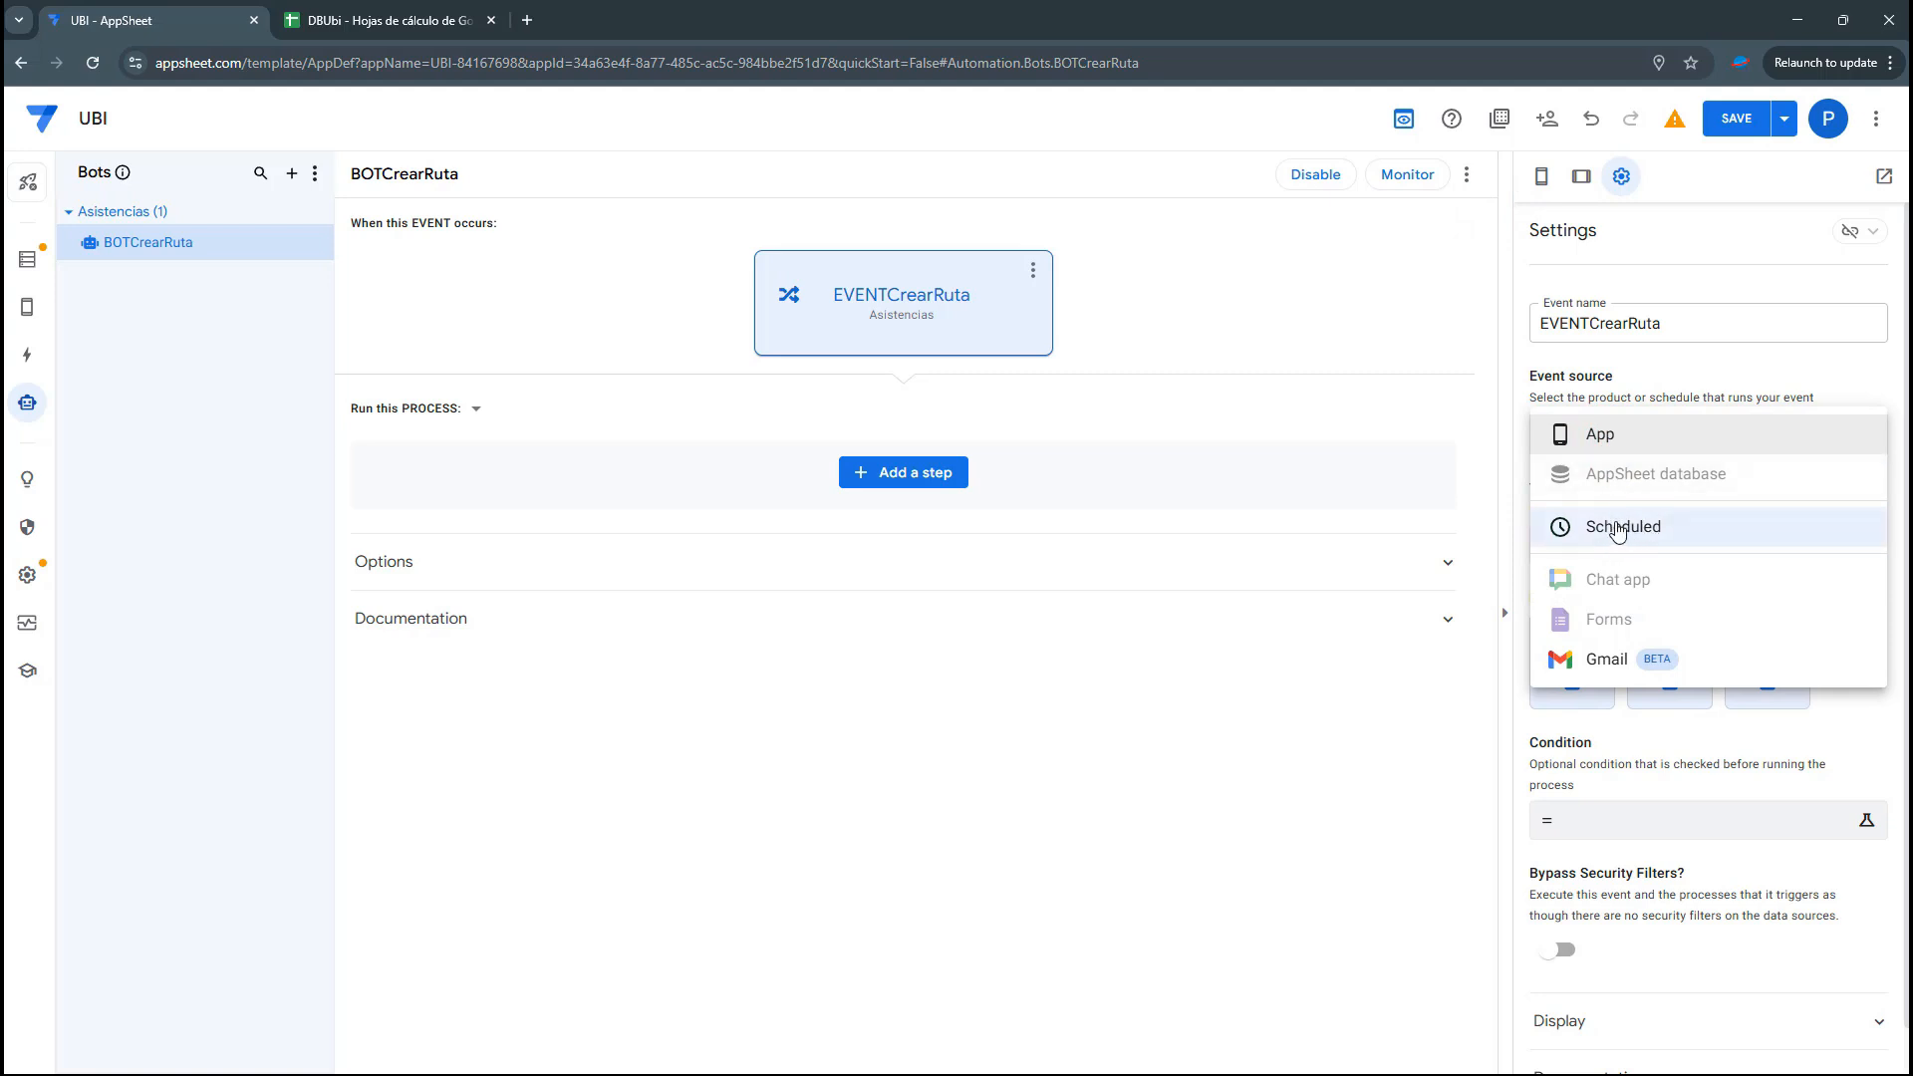
left_click(1610, 439)
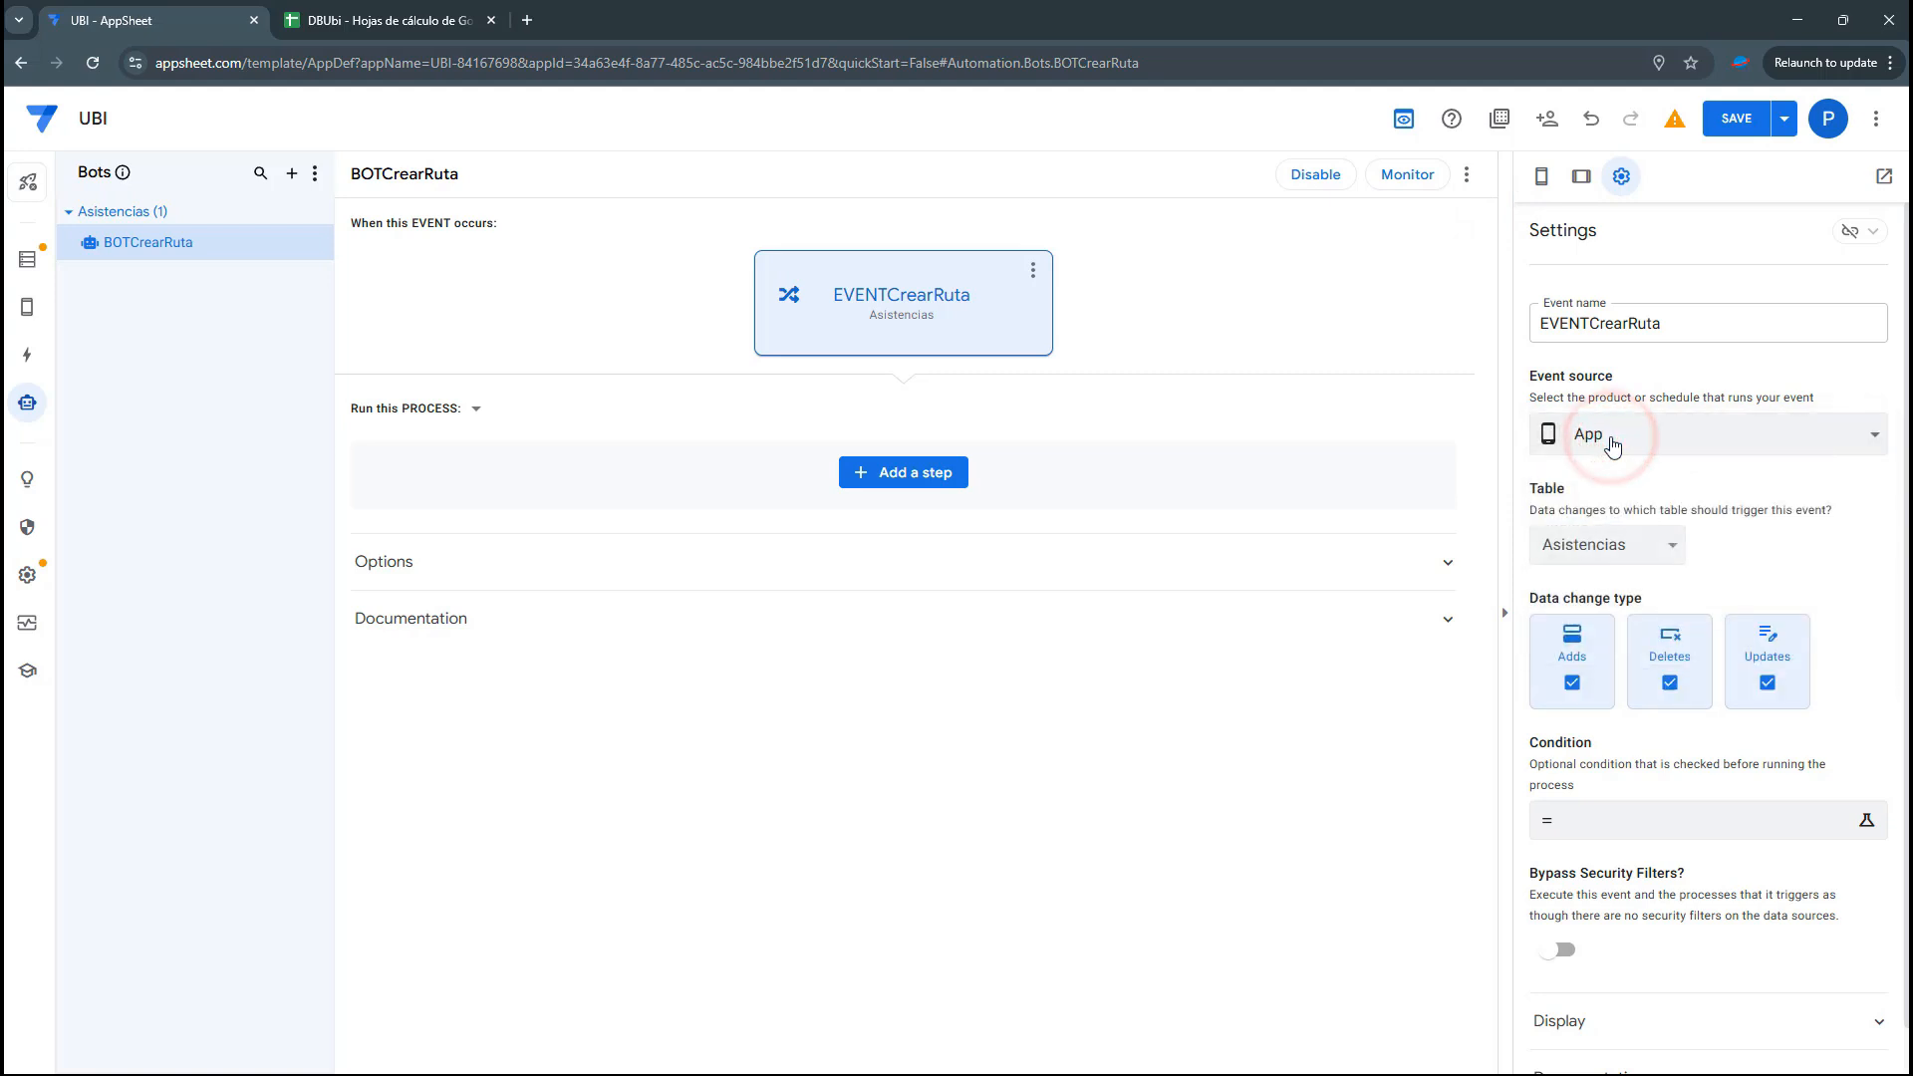
left_click(1595, 544)
left_click(1596, 581)
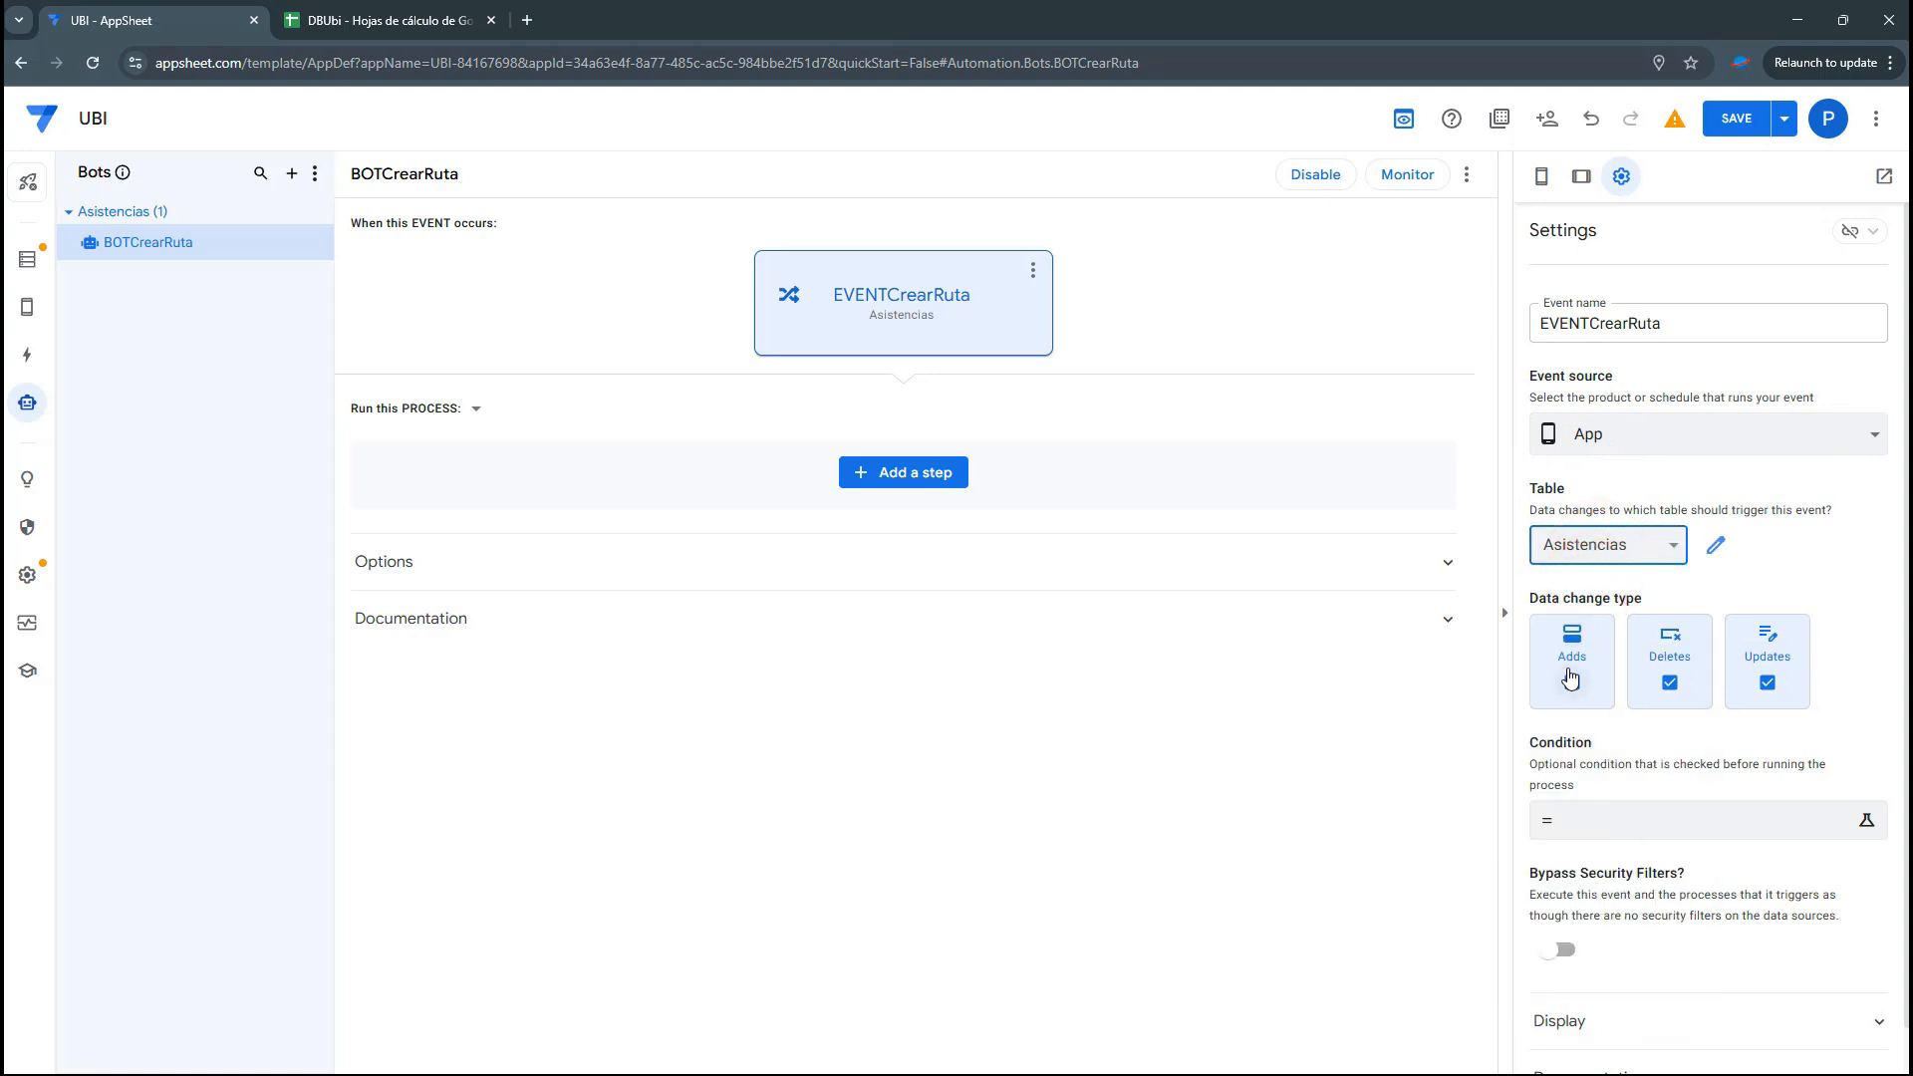
left_click(1670, 684)
left_click(1768, 684)
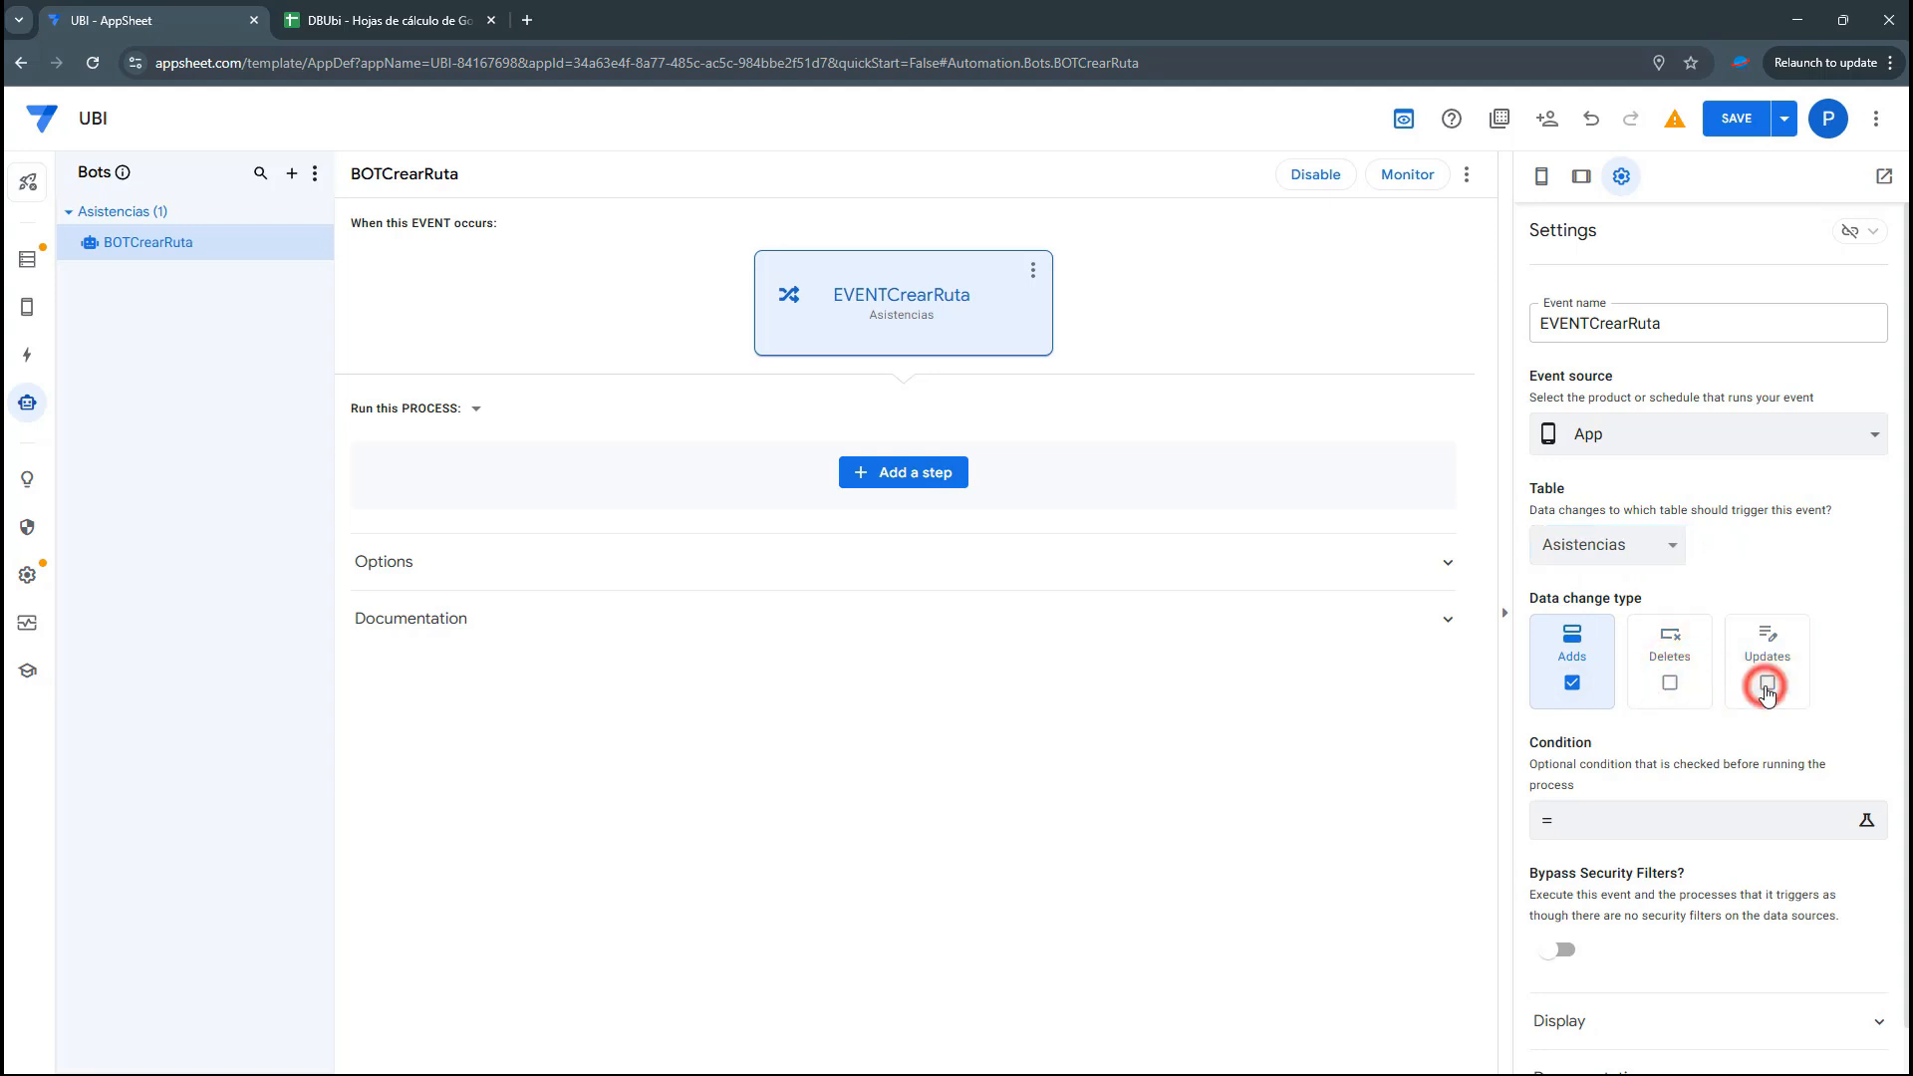
Write the event condition [EventoID]="Entrada" in the Expression Assistant
left_click(1625, 821)
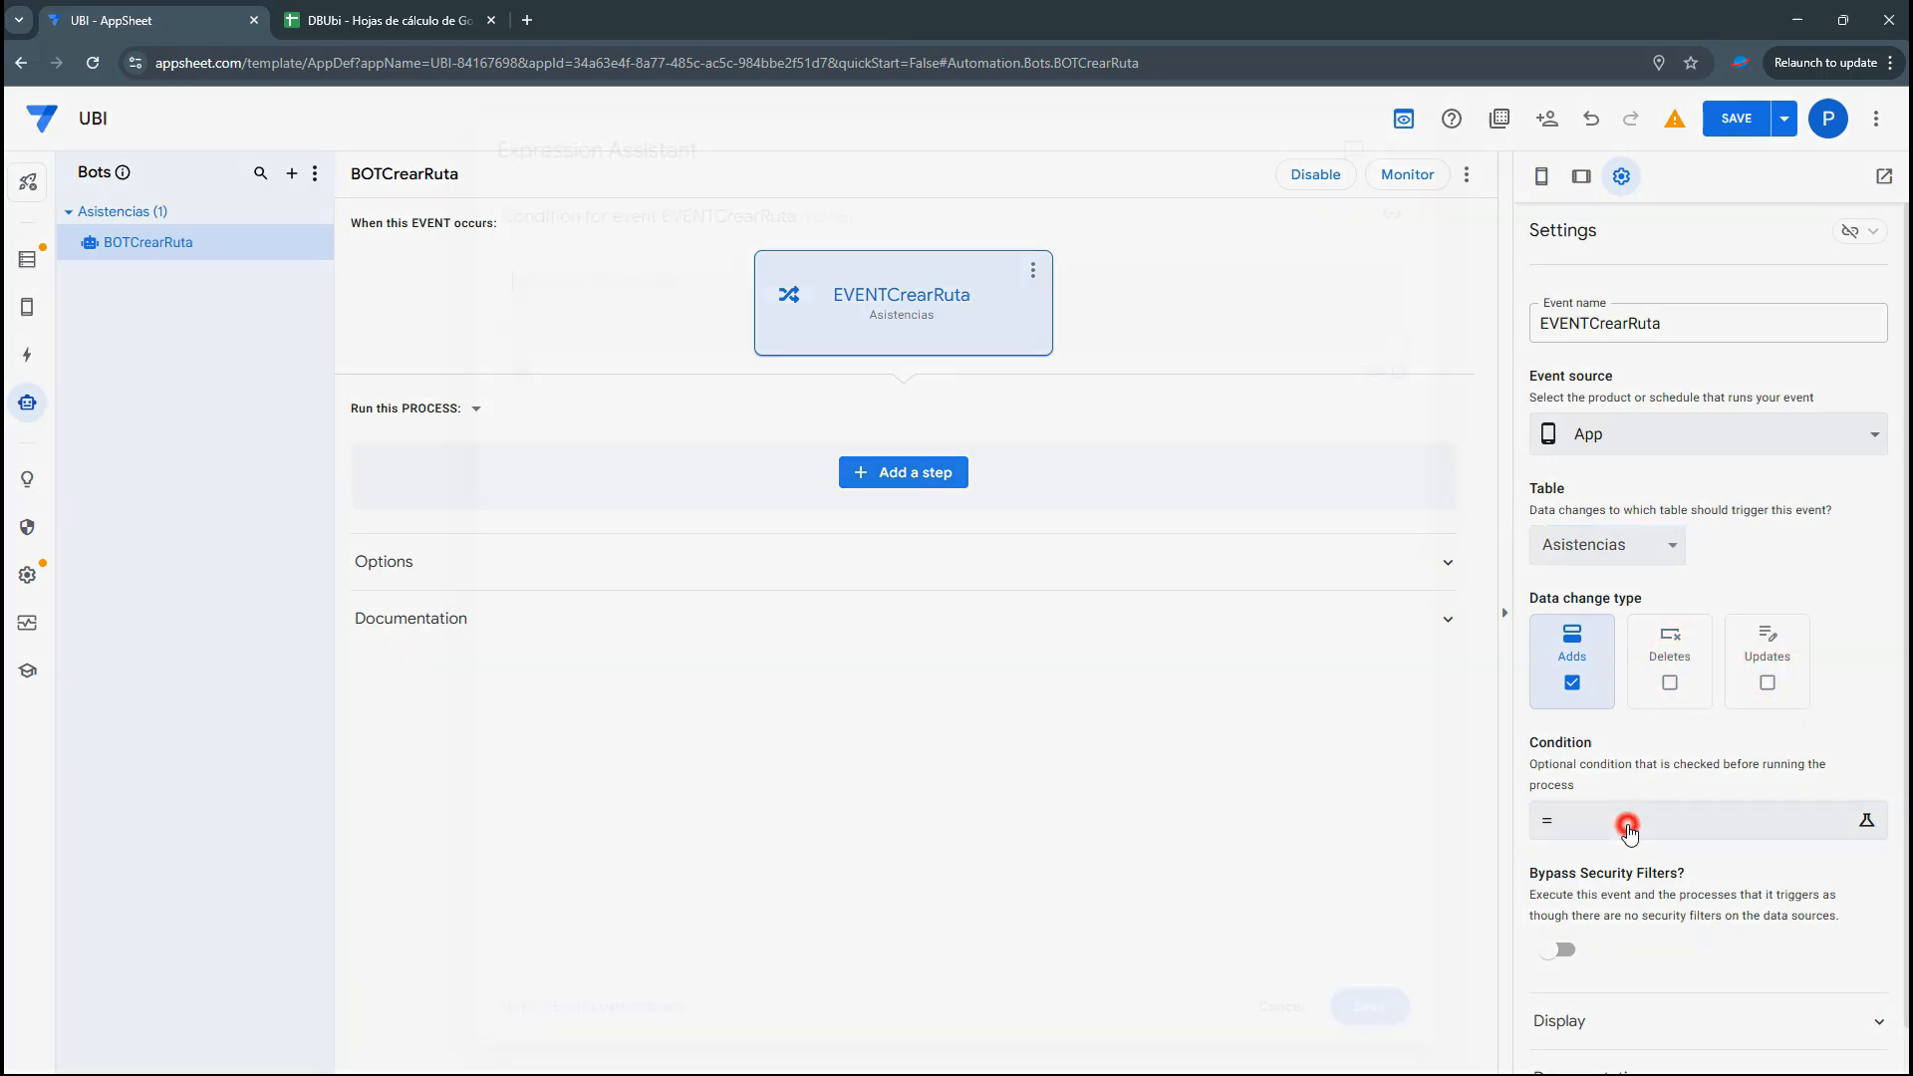
left_click(727, 309)
type("[")
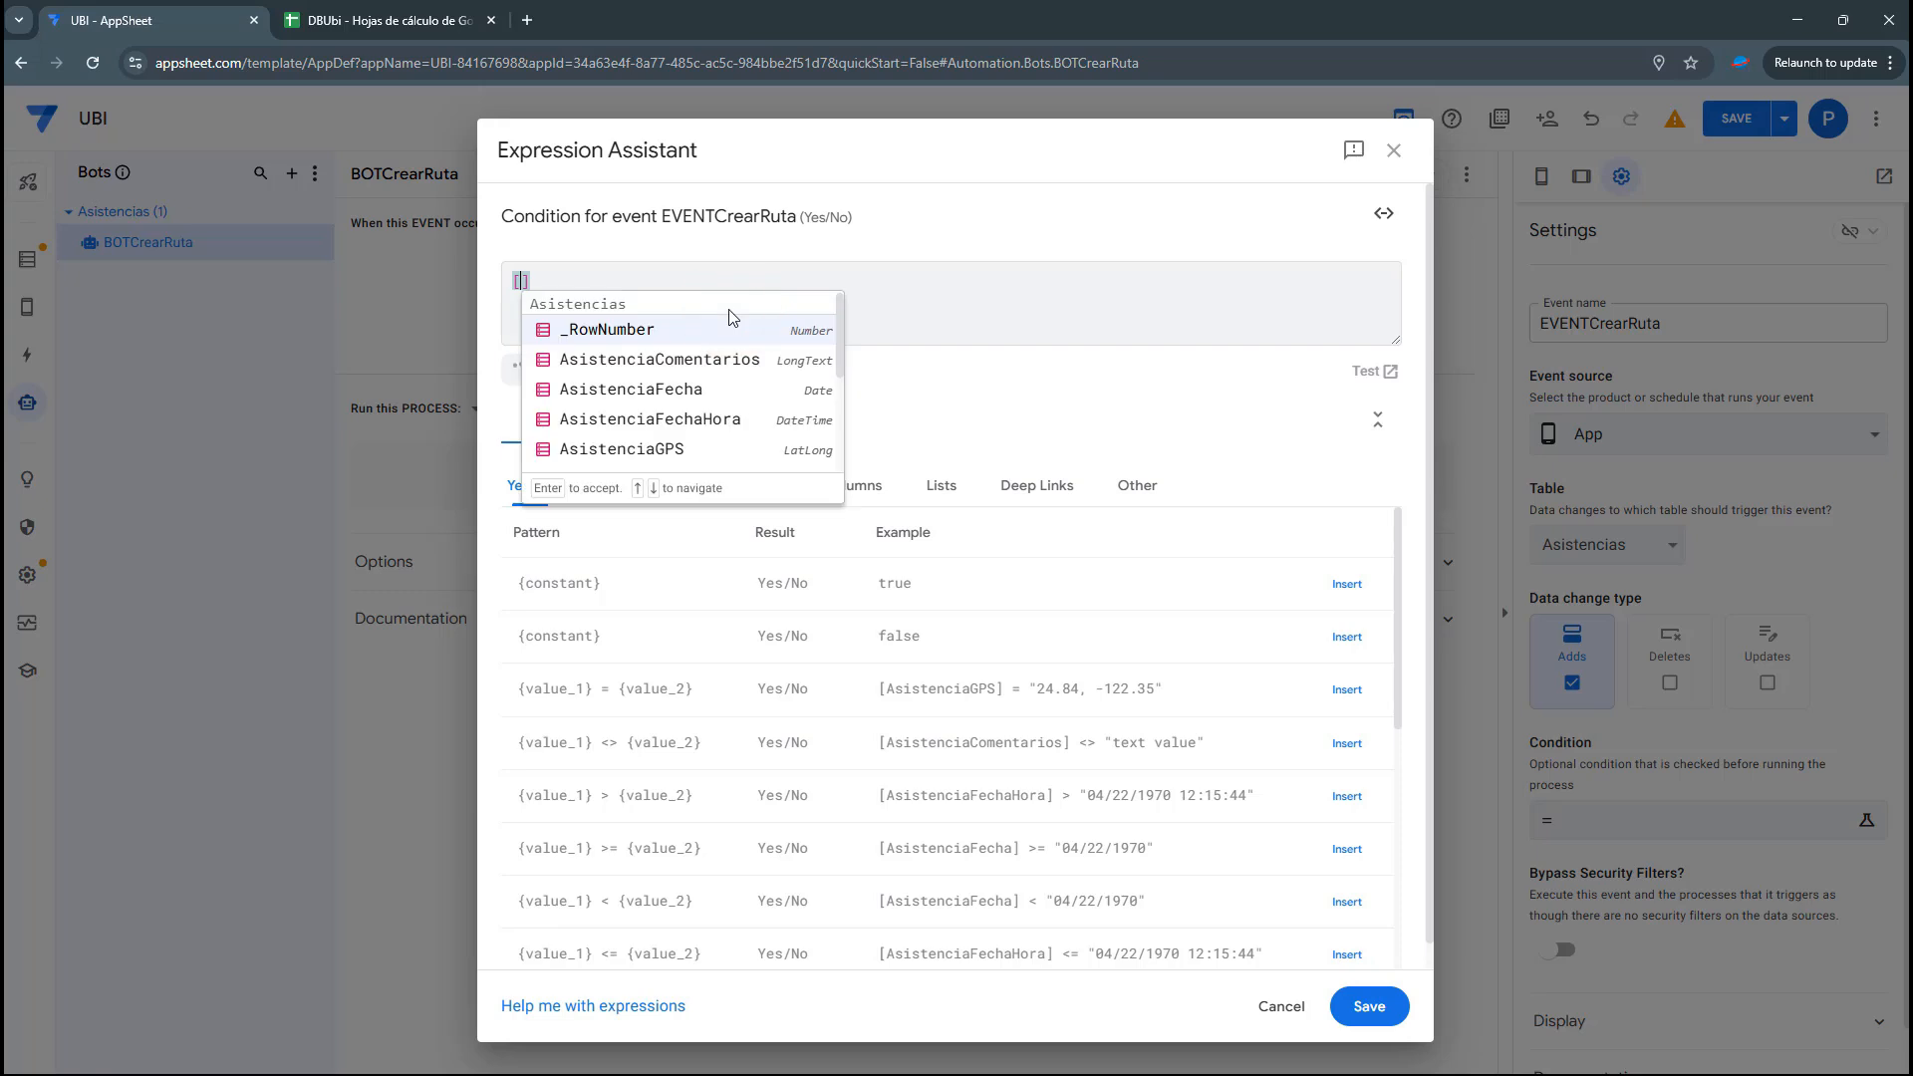
type("Evento")
key("Return")
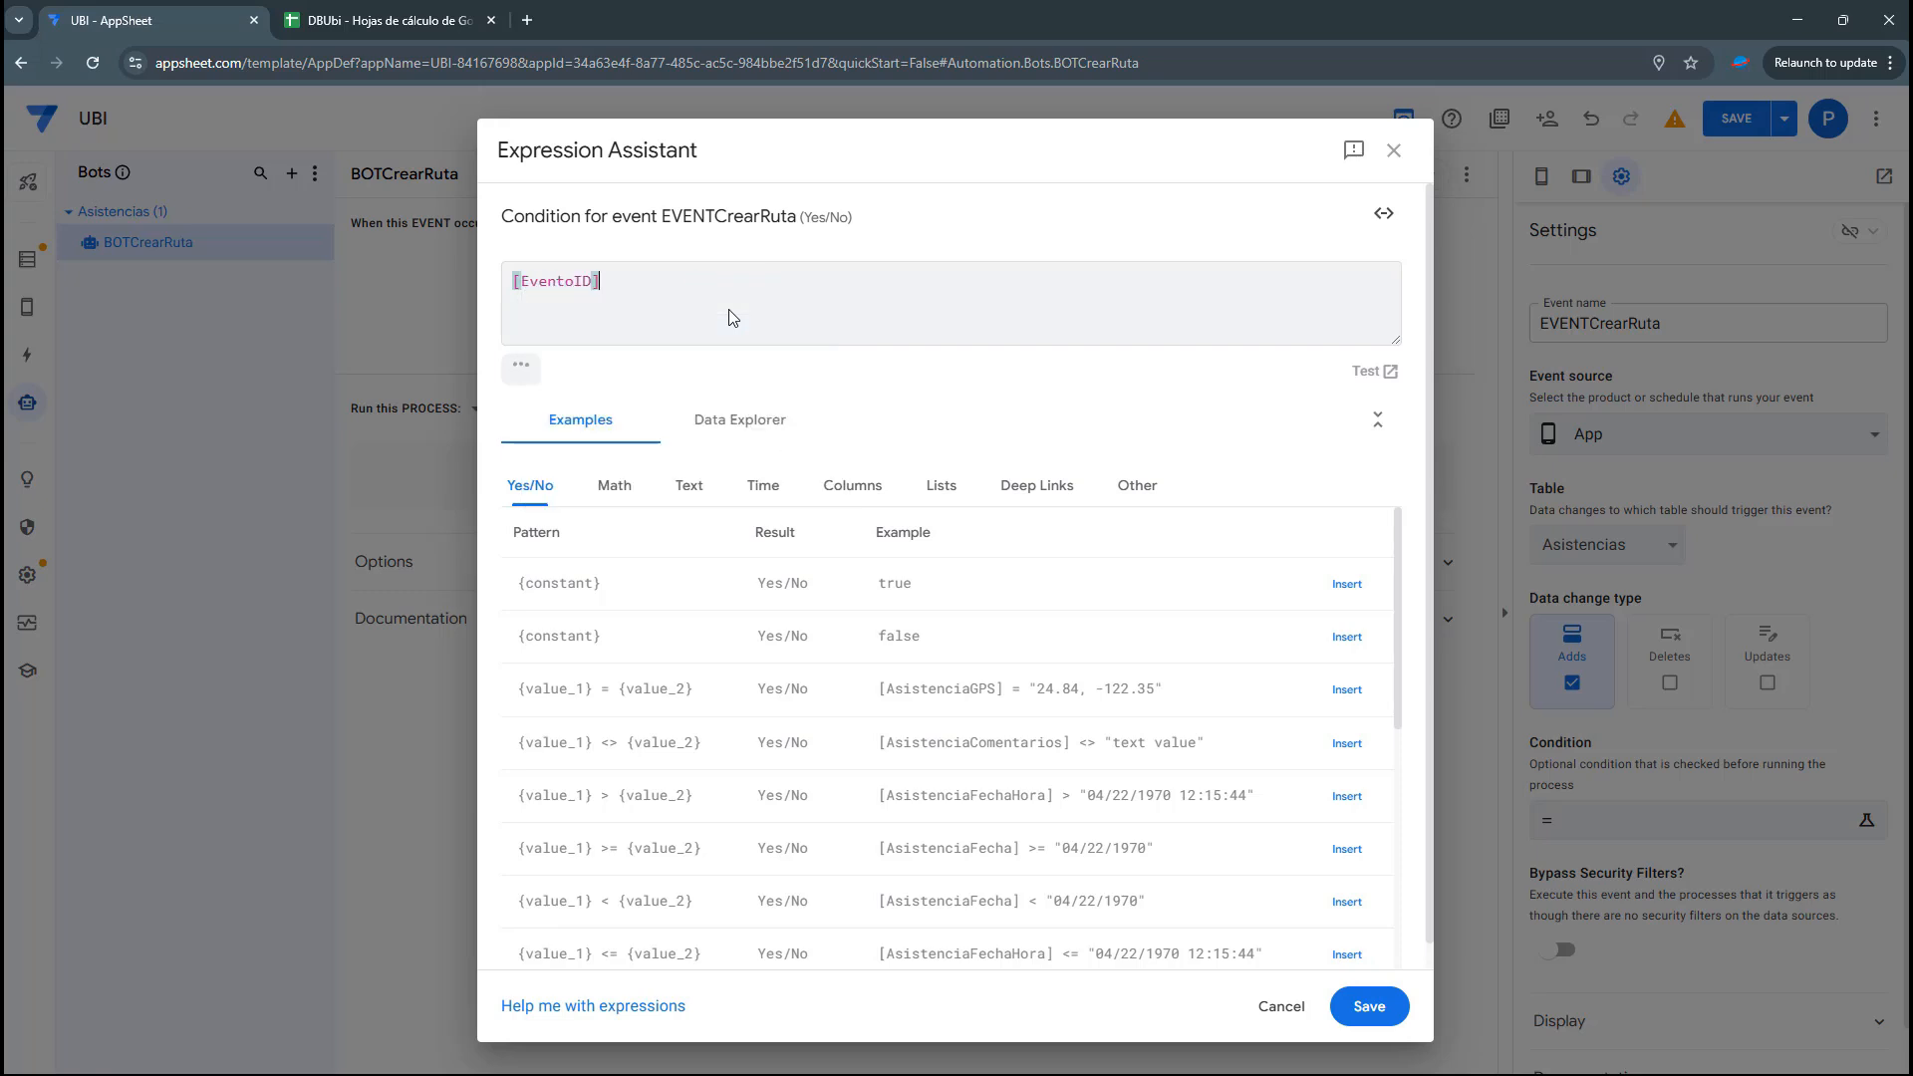
type("=\"Entrada")
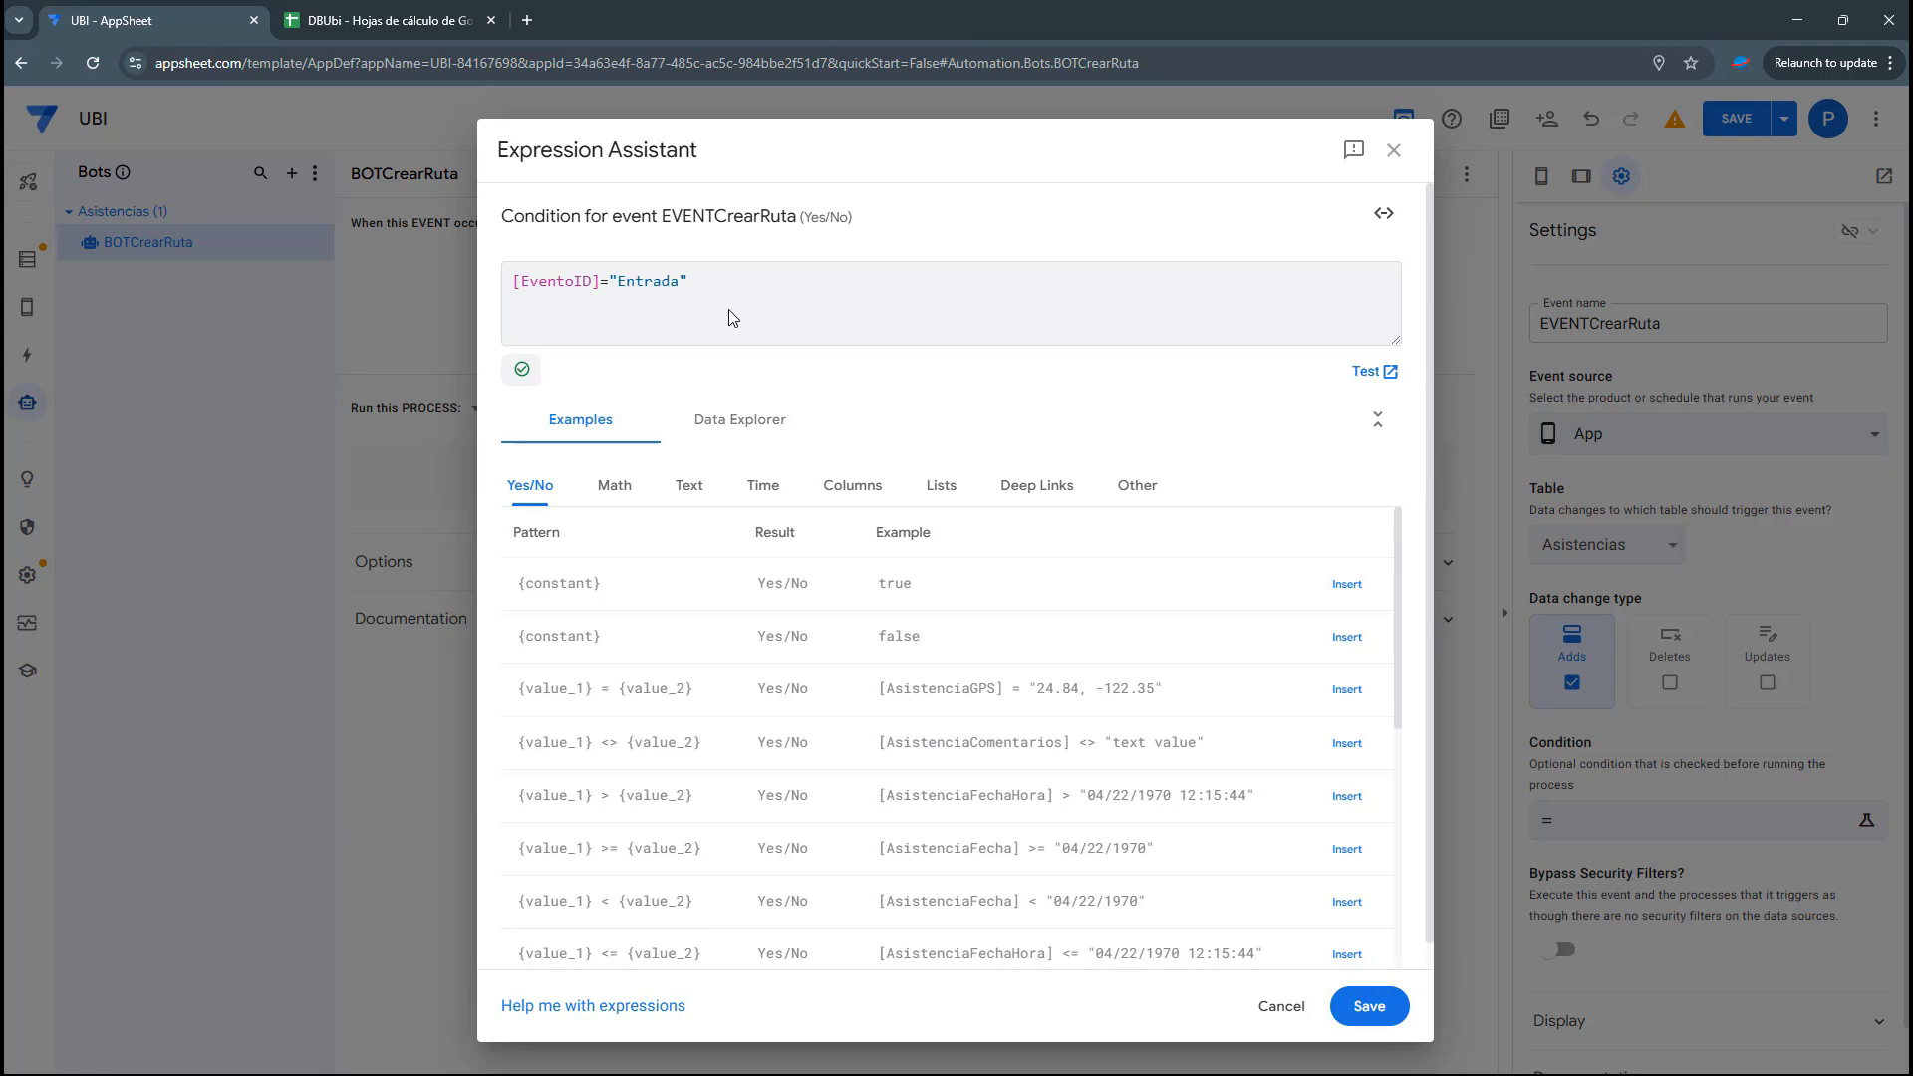
Save the [EventoID]="Entrada" condition and then the app's changes
left_click(1370, 1005)
left_click(1730, 120)
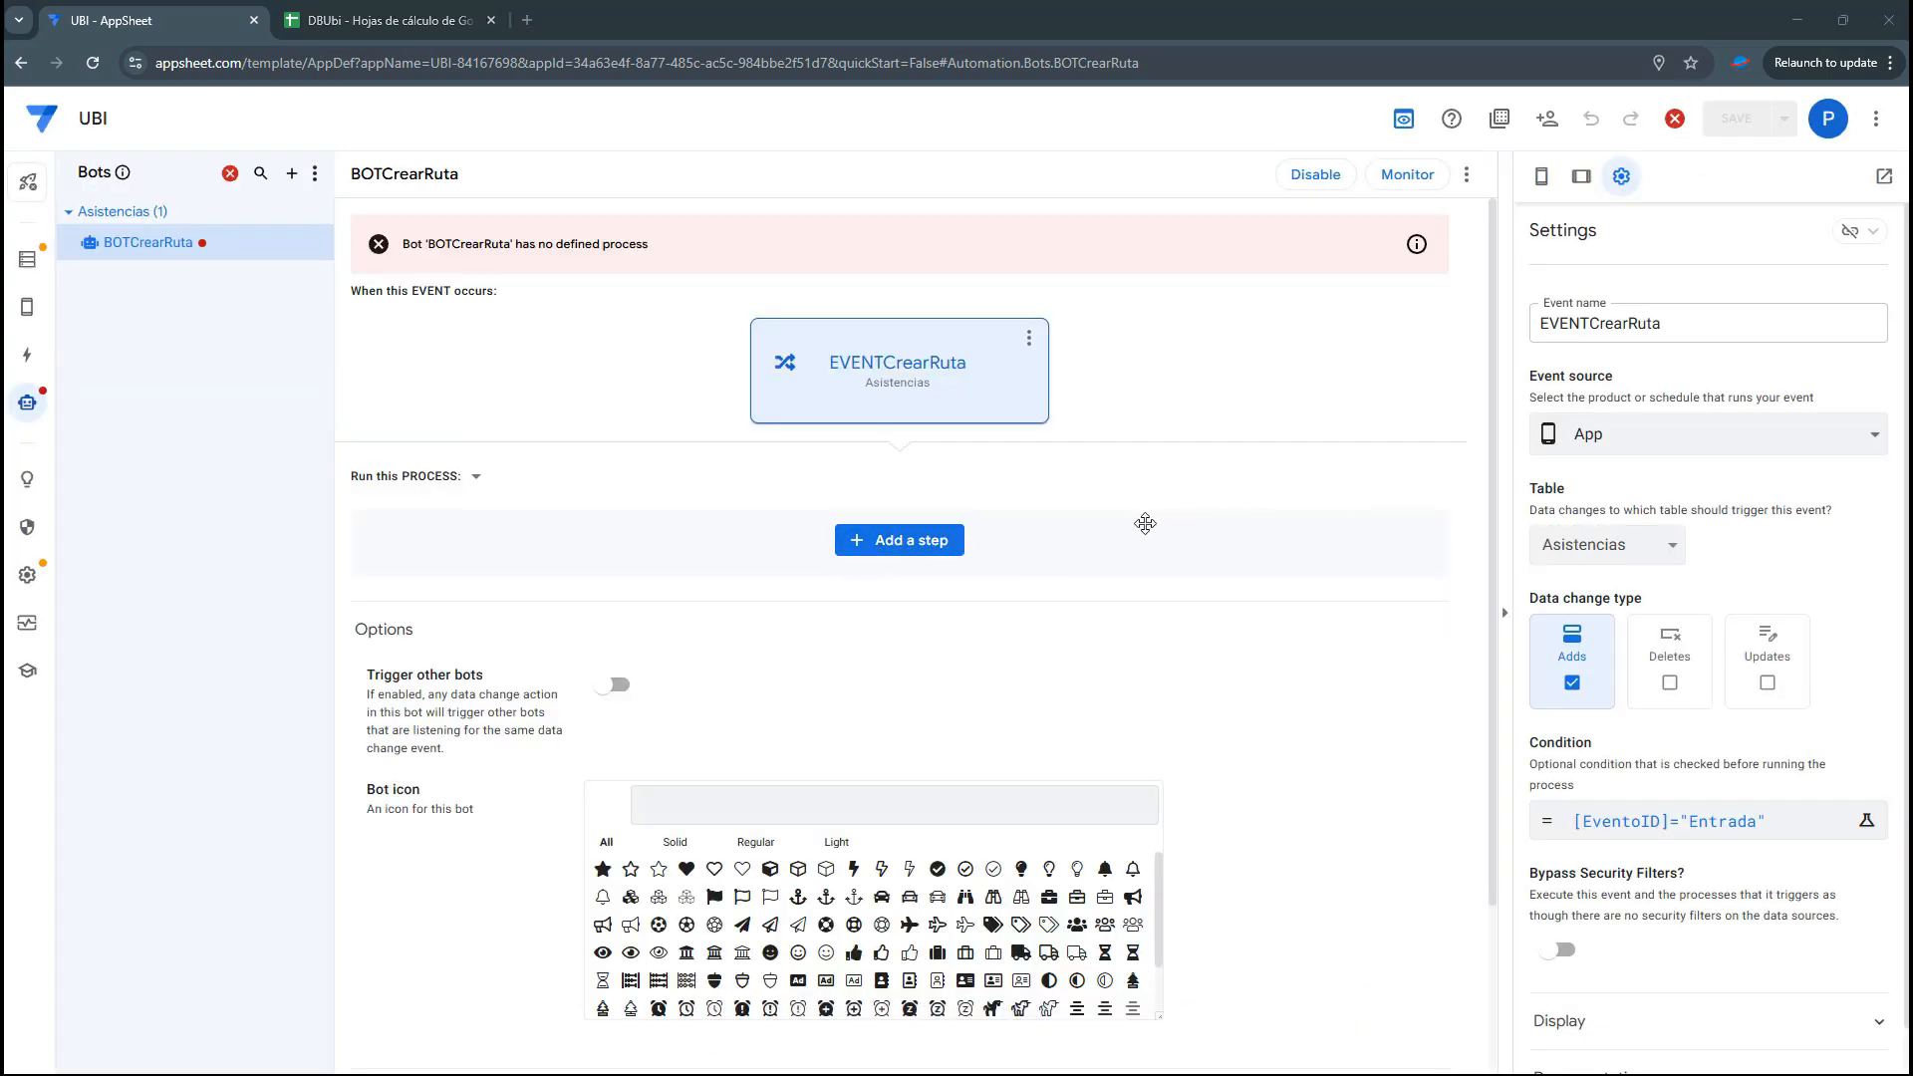
Add a new bot step named STEPCrearRuta
left_click(909, 541)
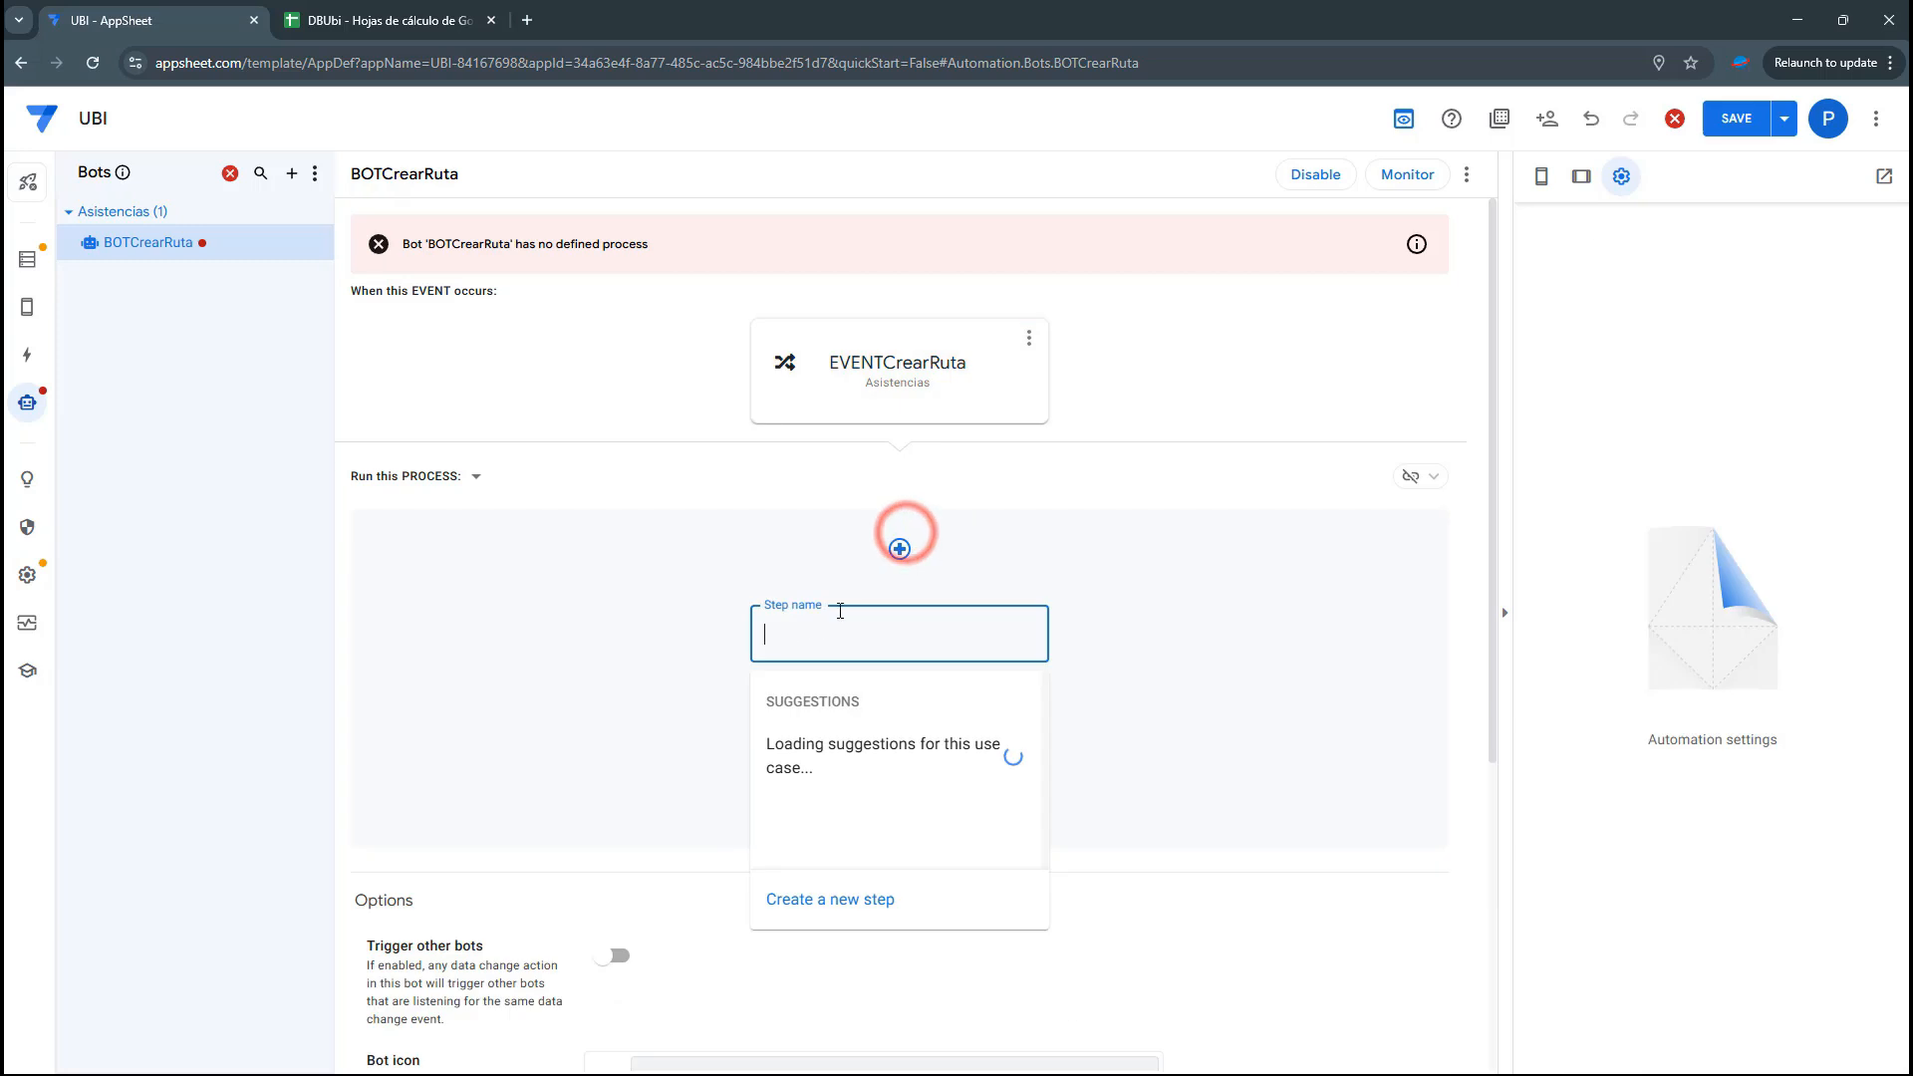
type("STEPCrearRuta")
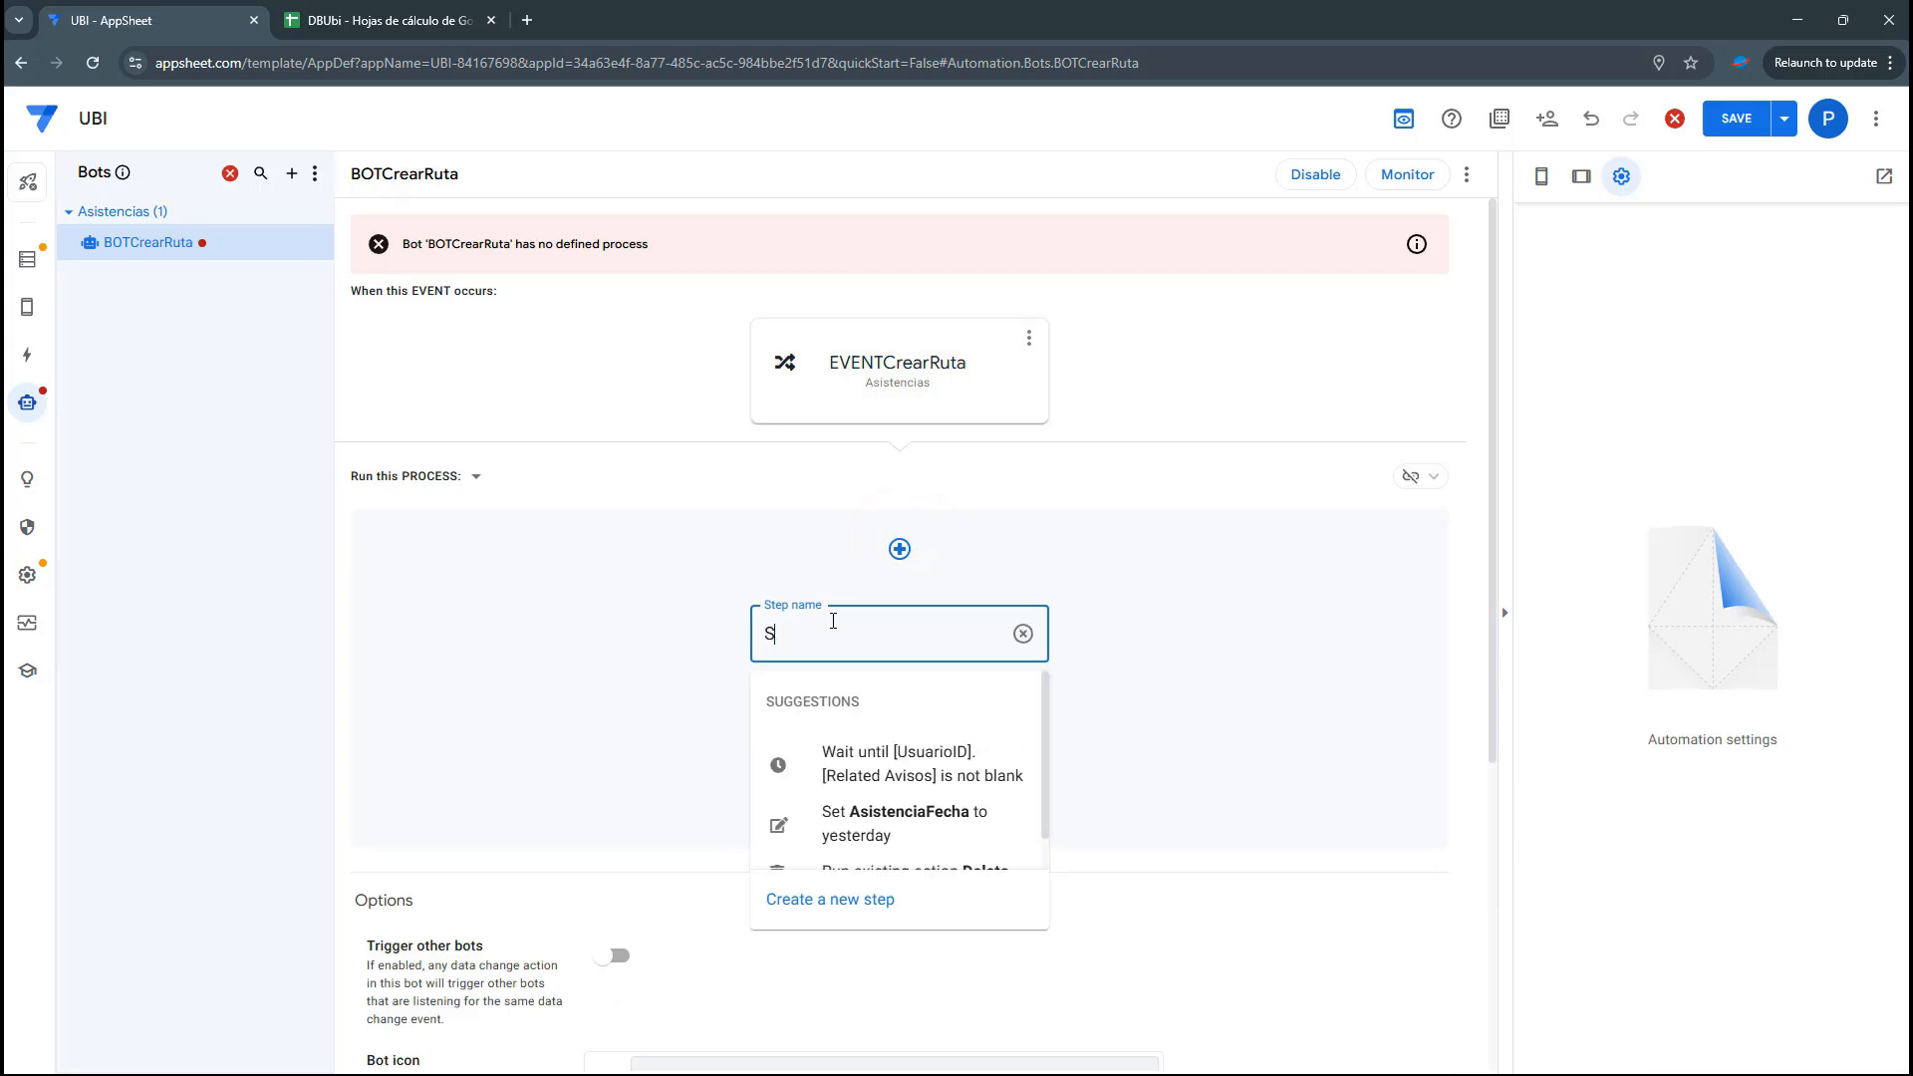
left_click(849, 898)
Make STEPCrearRuta run a data action on Tiendas rows and edit its referenced rows
left_click(914, 631)
left_click(917, 698)
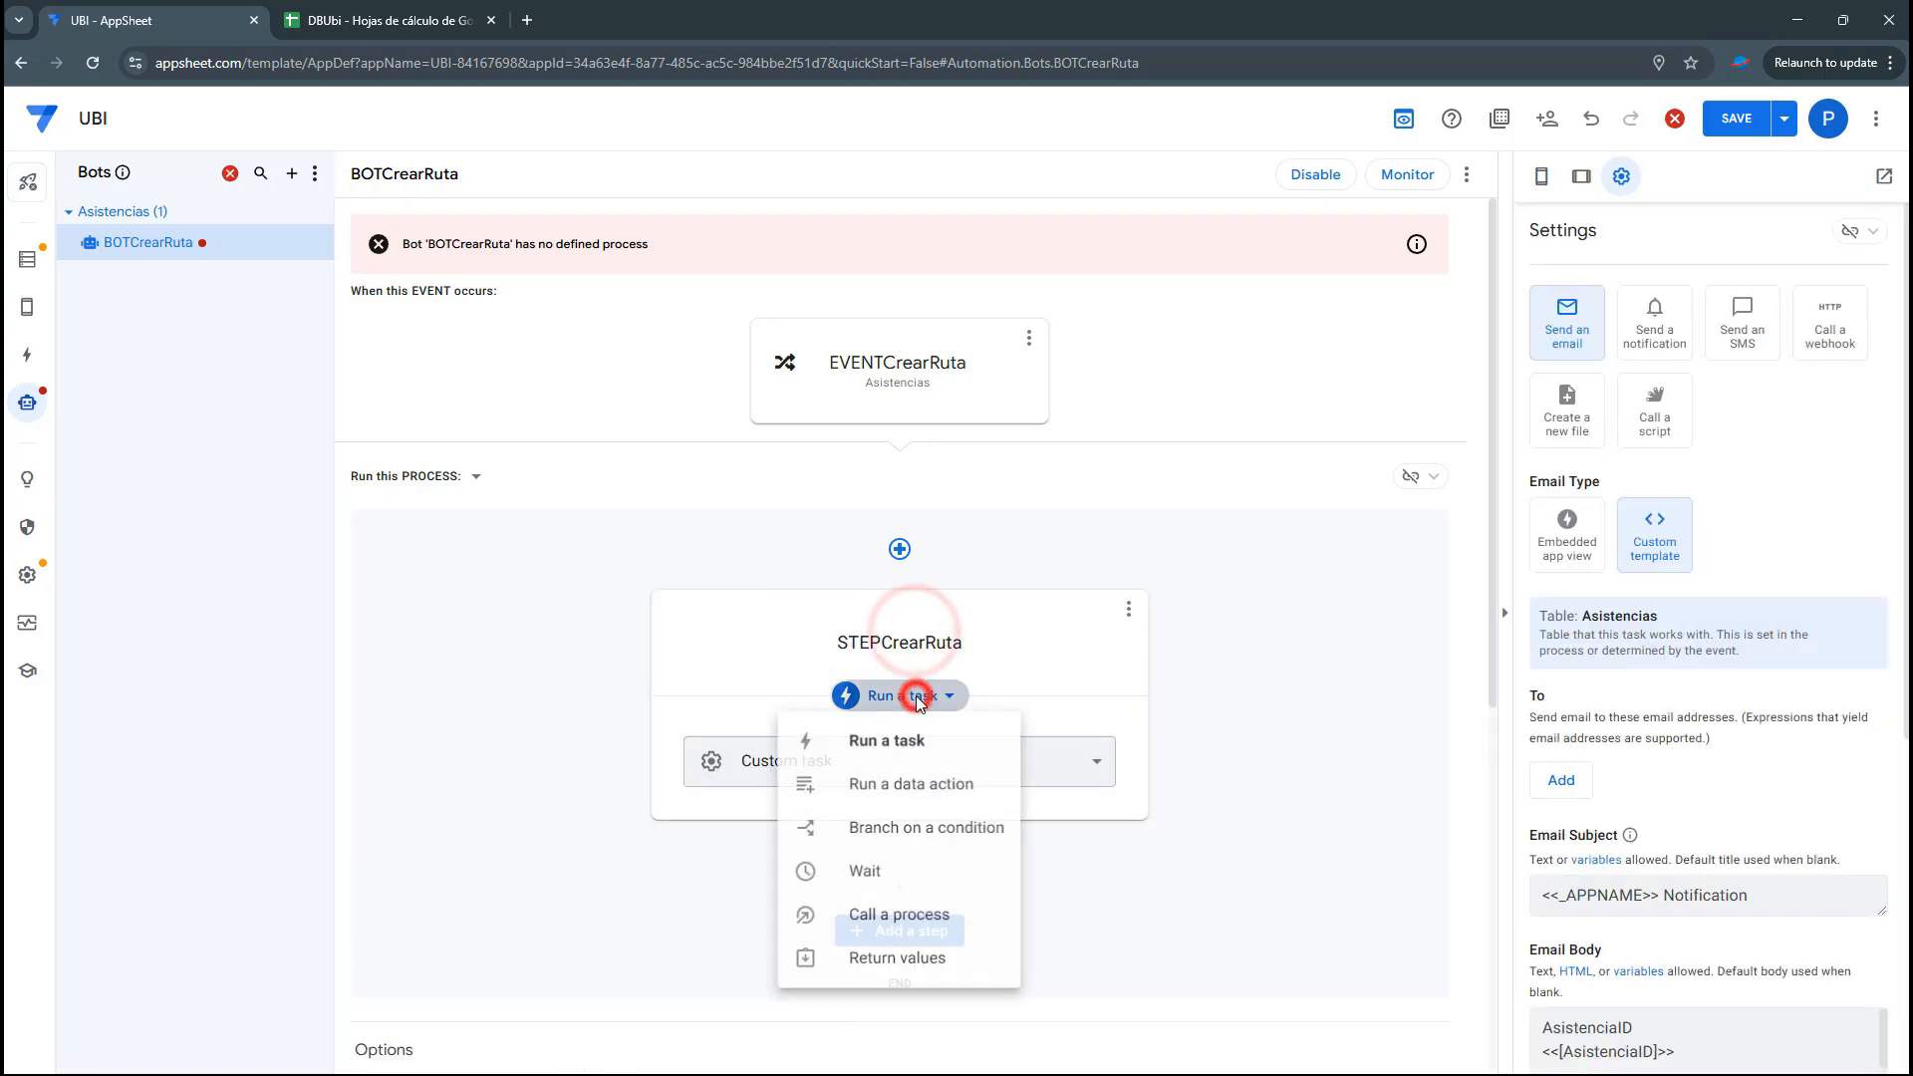
left_click(873, 794)
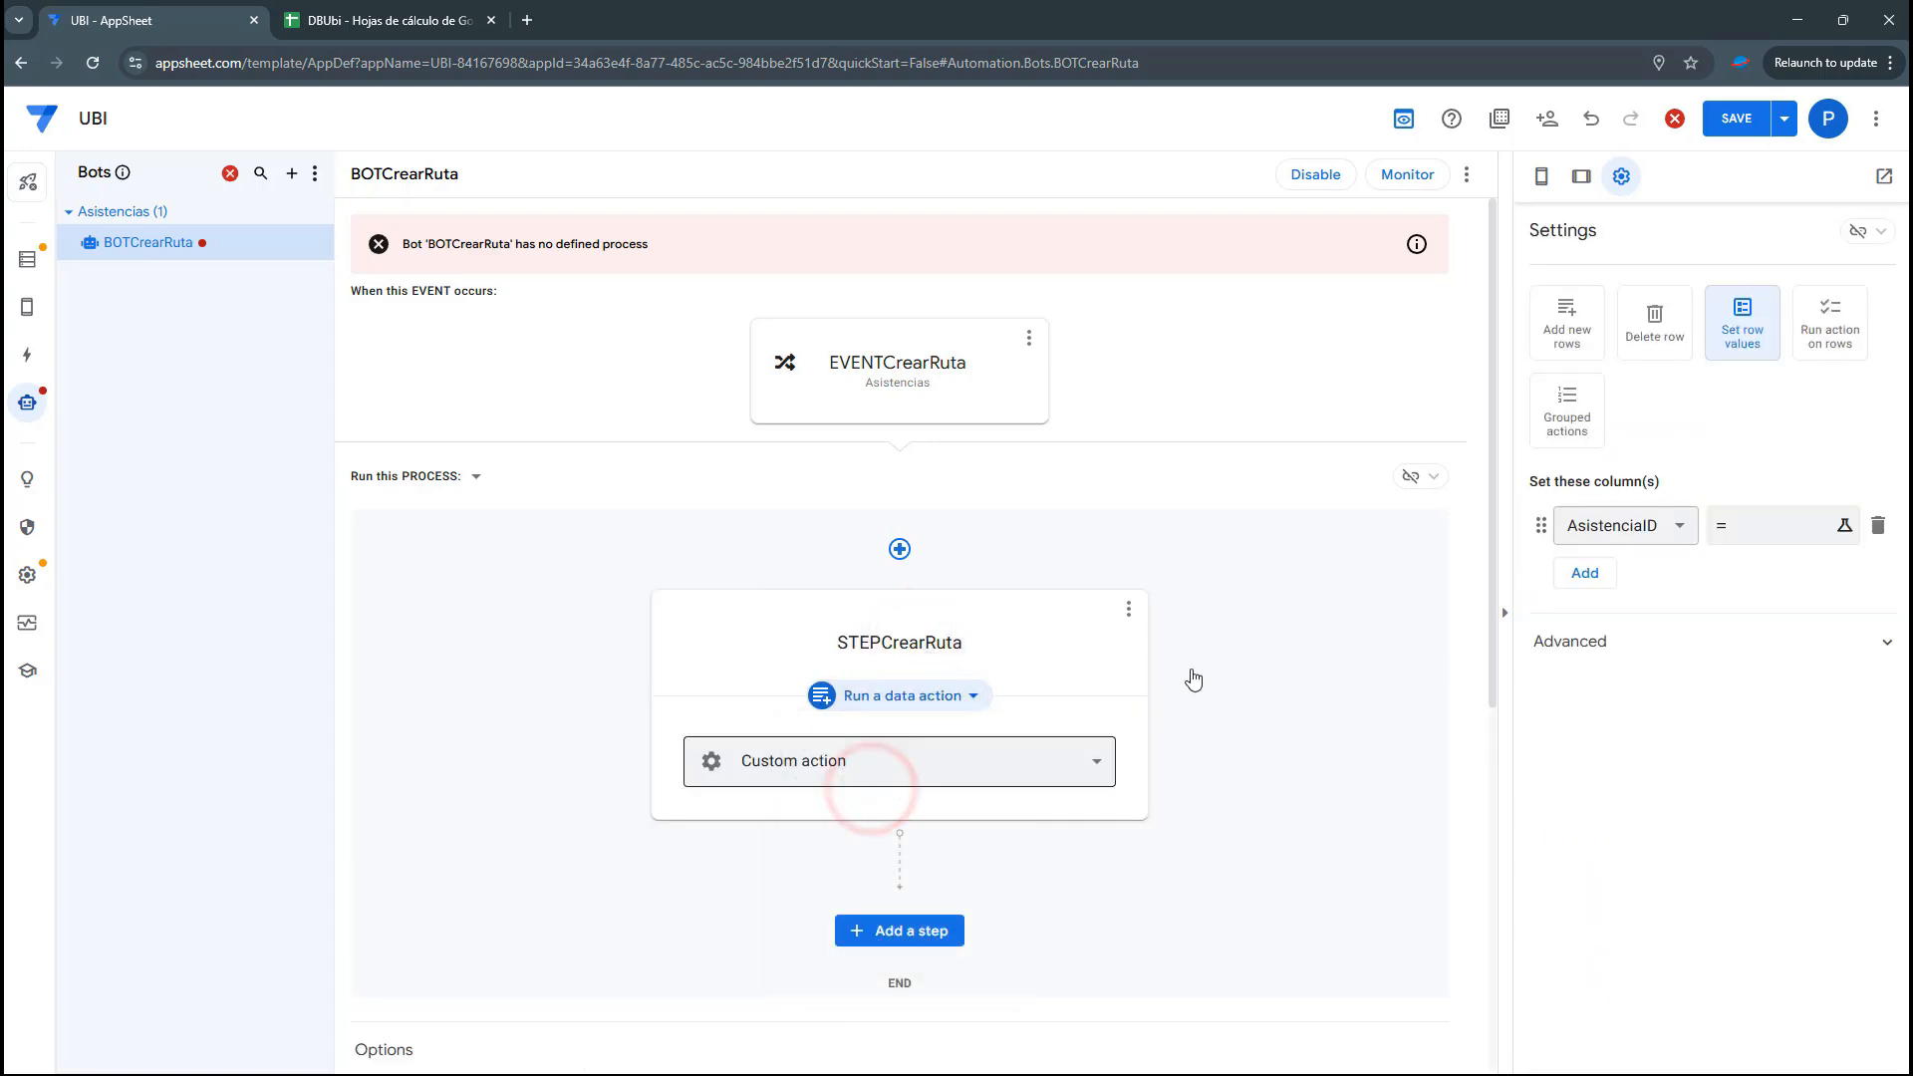
left_click(1832, 349)
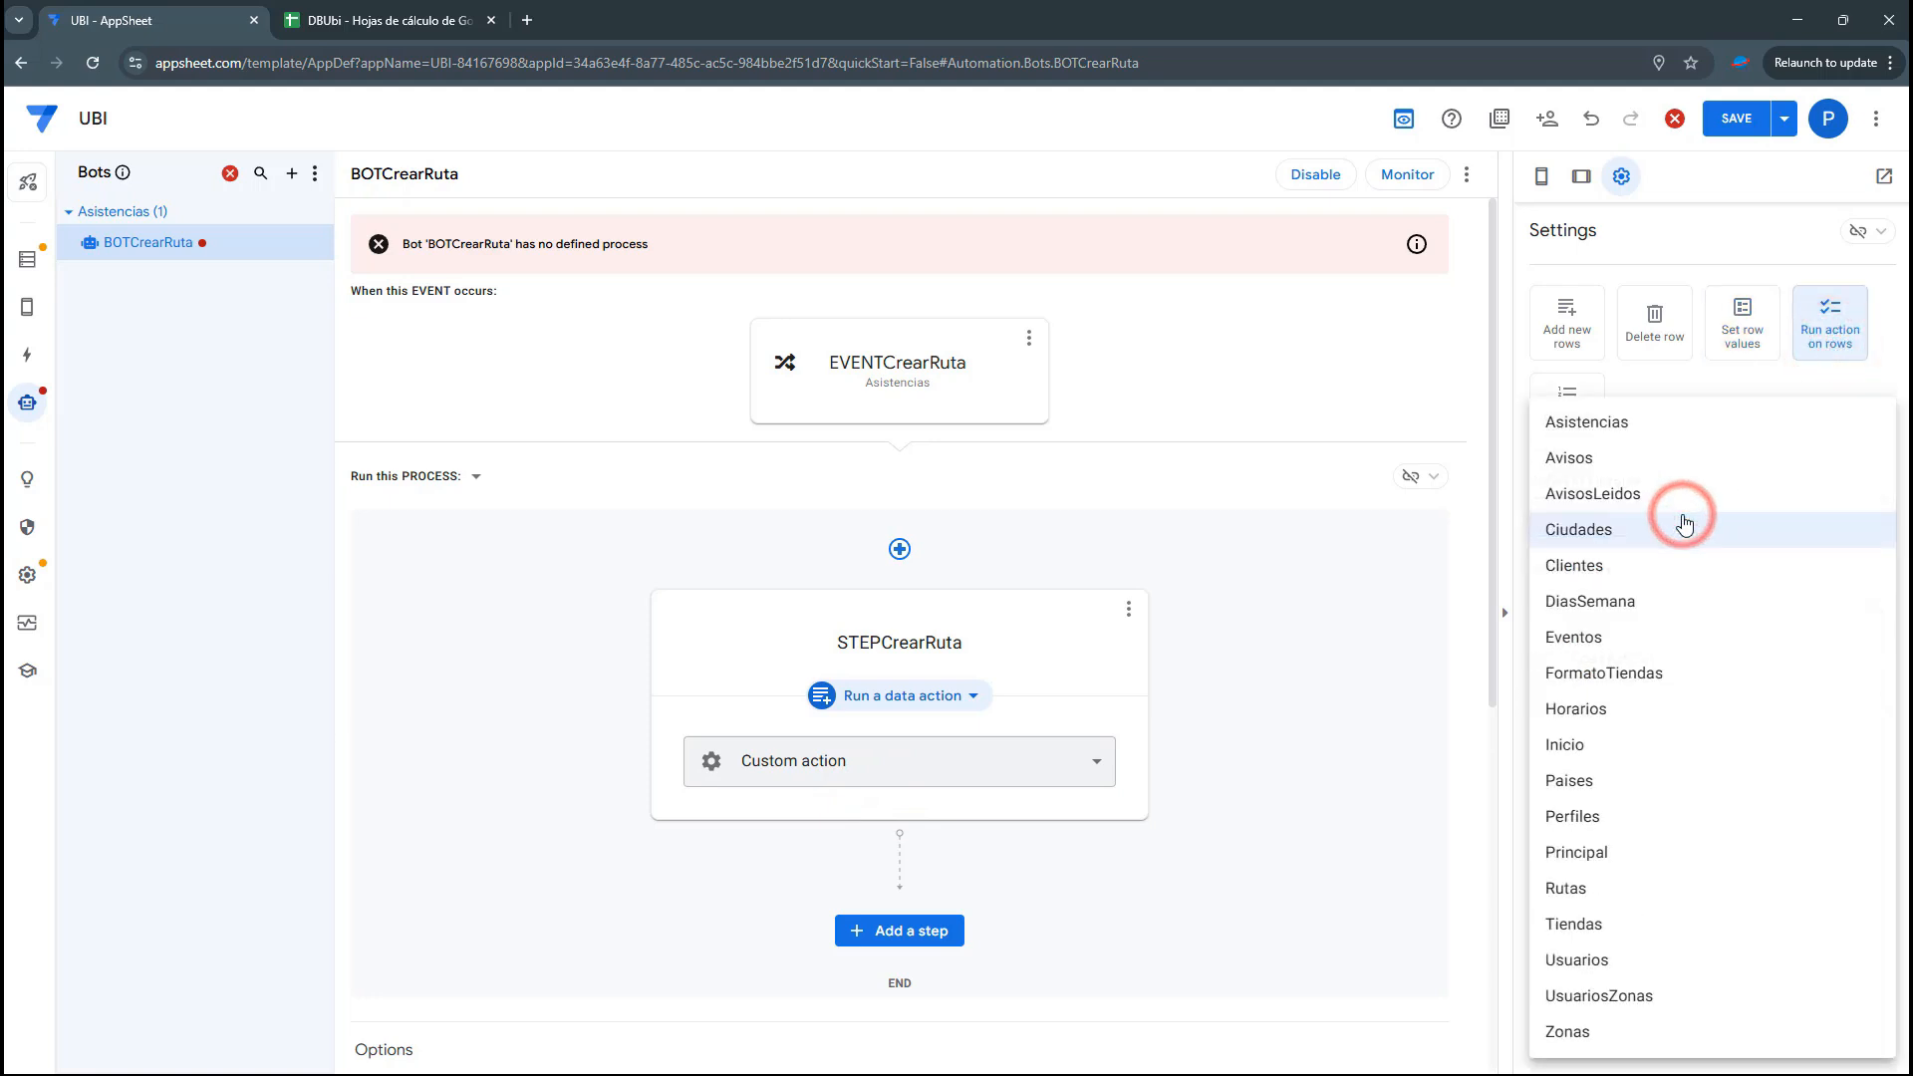
left_click(1590, 922)
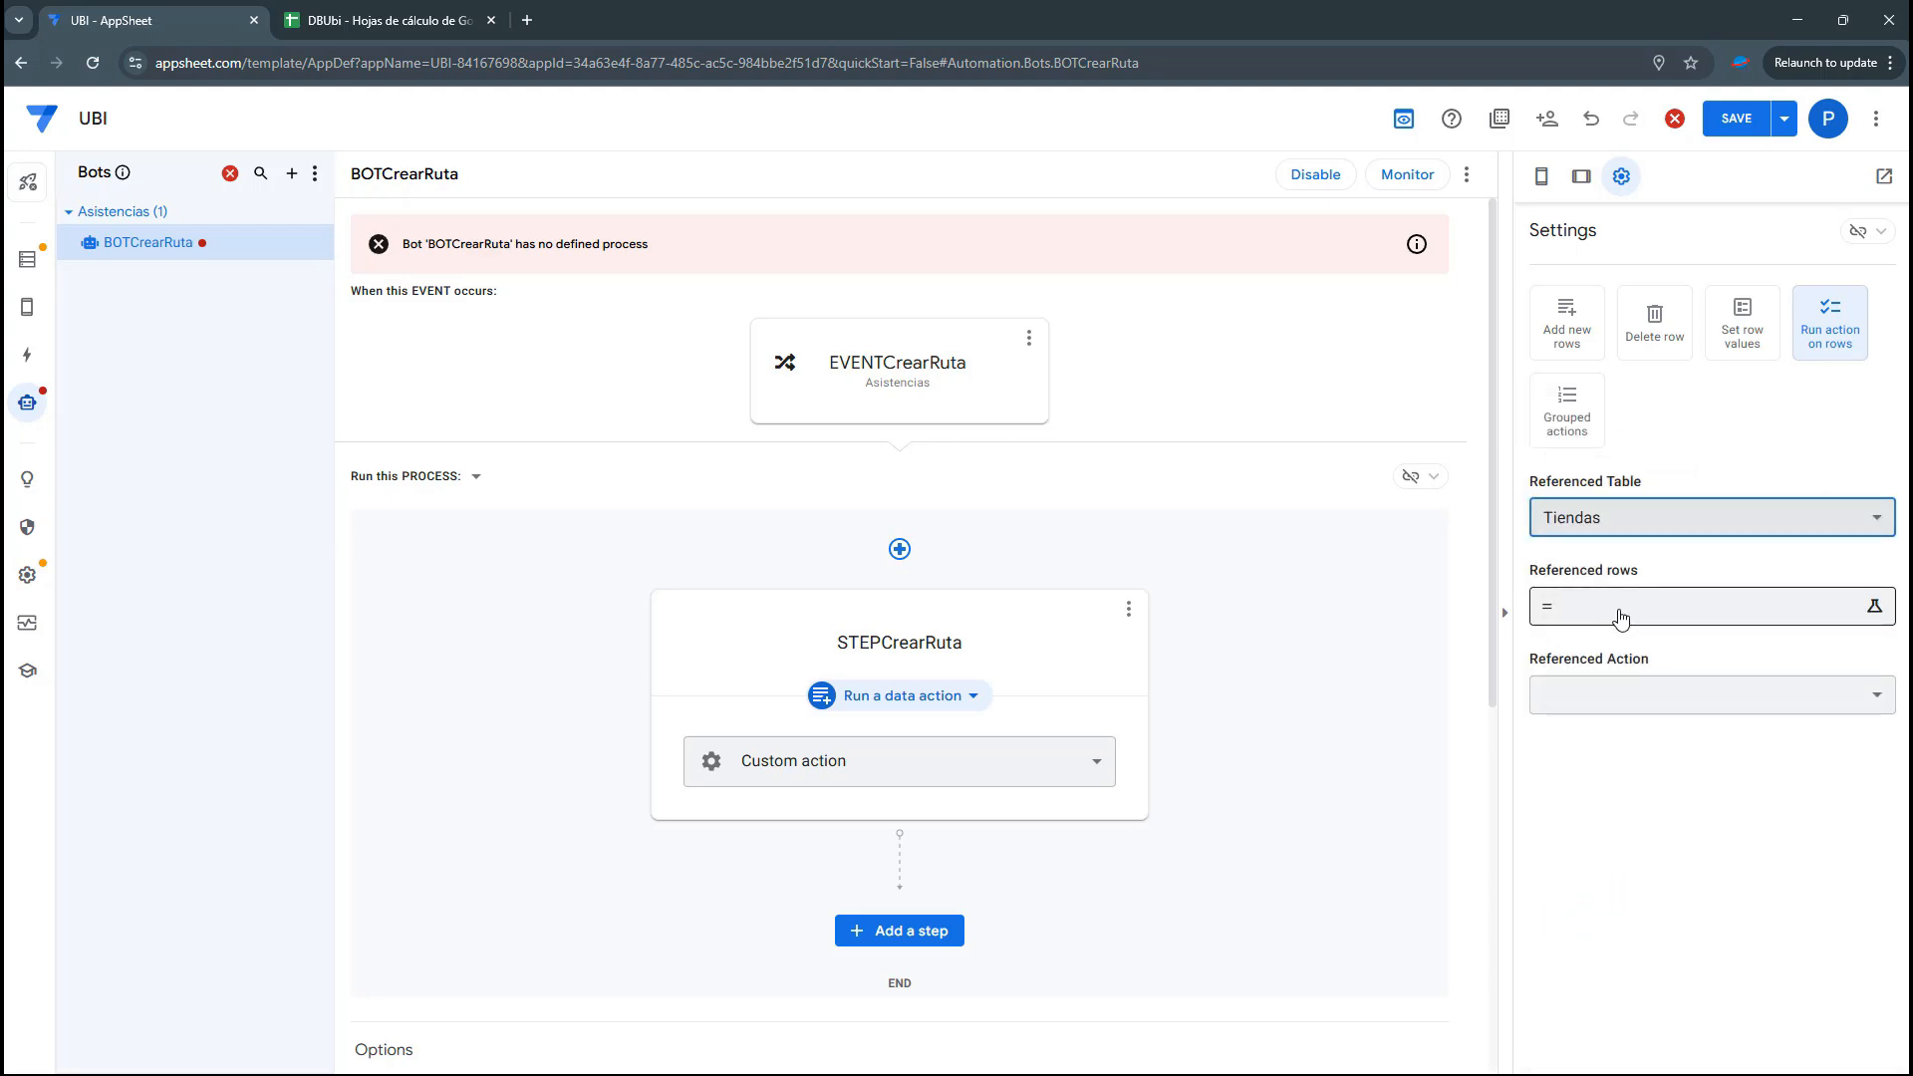
left_click(1620, 615)
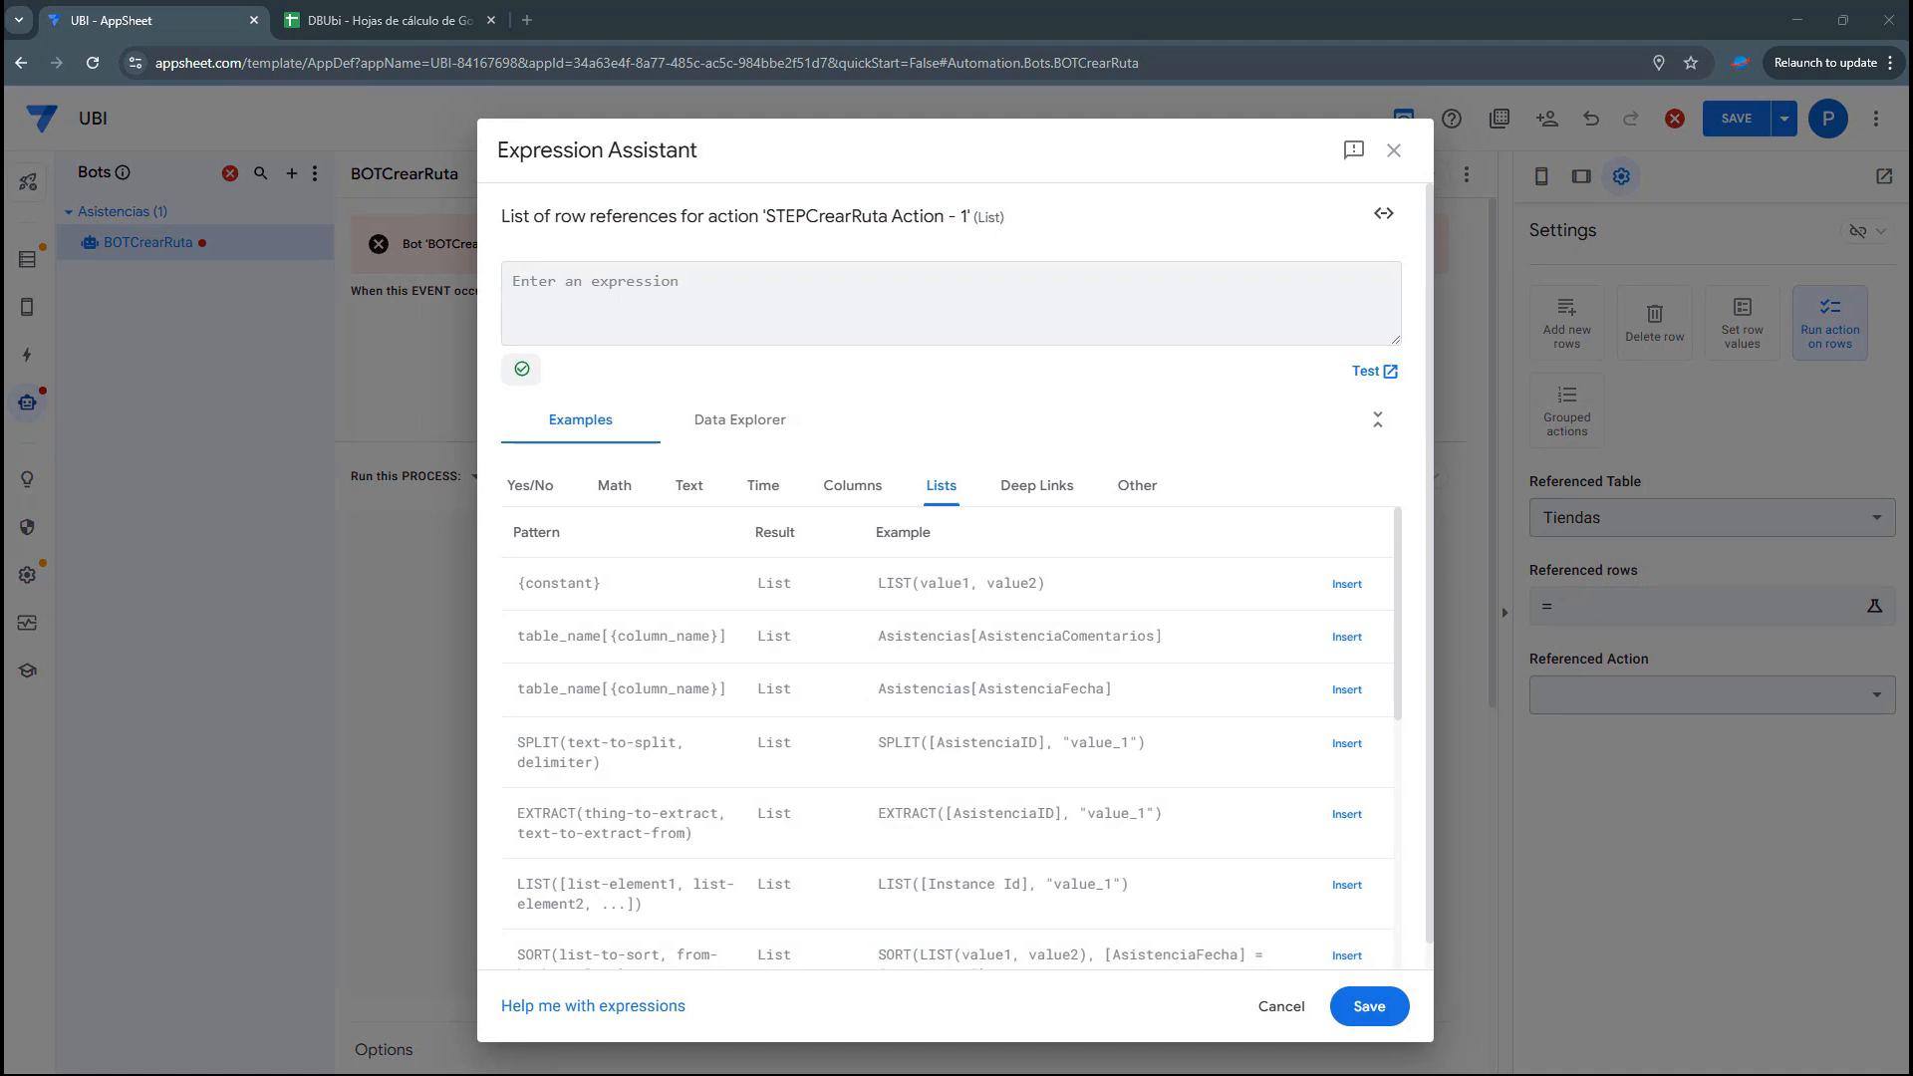
Paste the SELECT Tiendas[TiendaID] expression and compare it with the store IDs in the Tiendas sheet
key("ctrl+v")
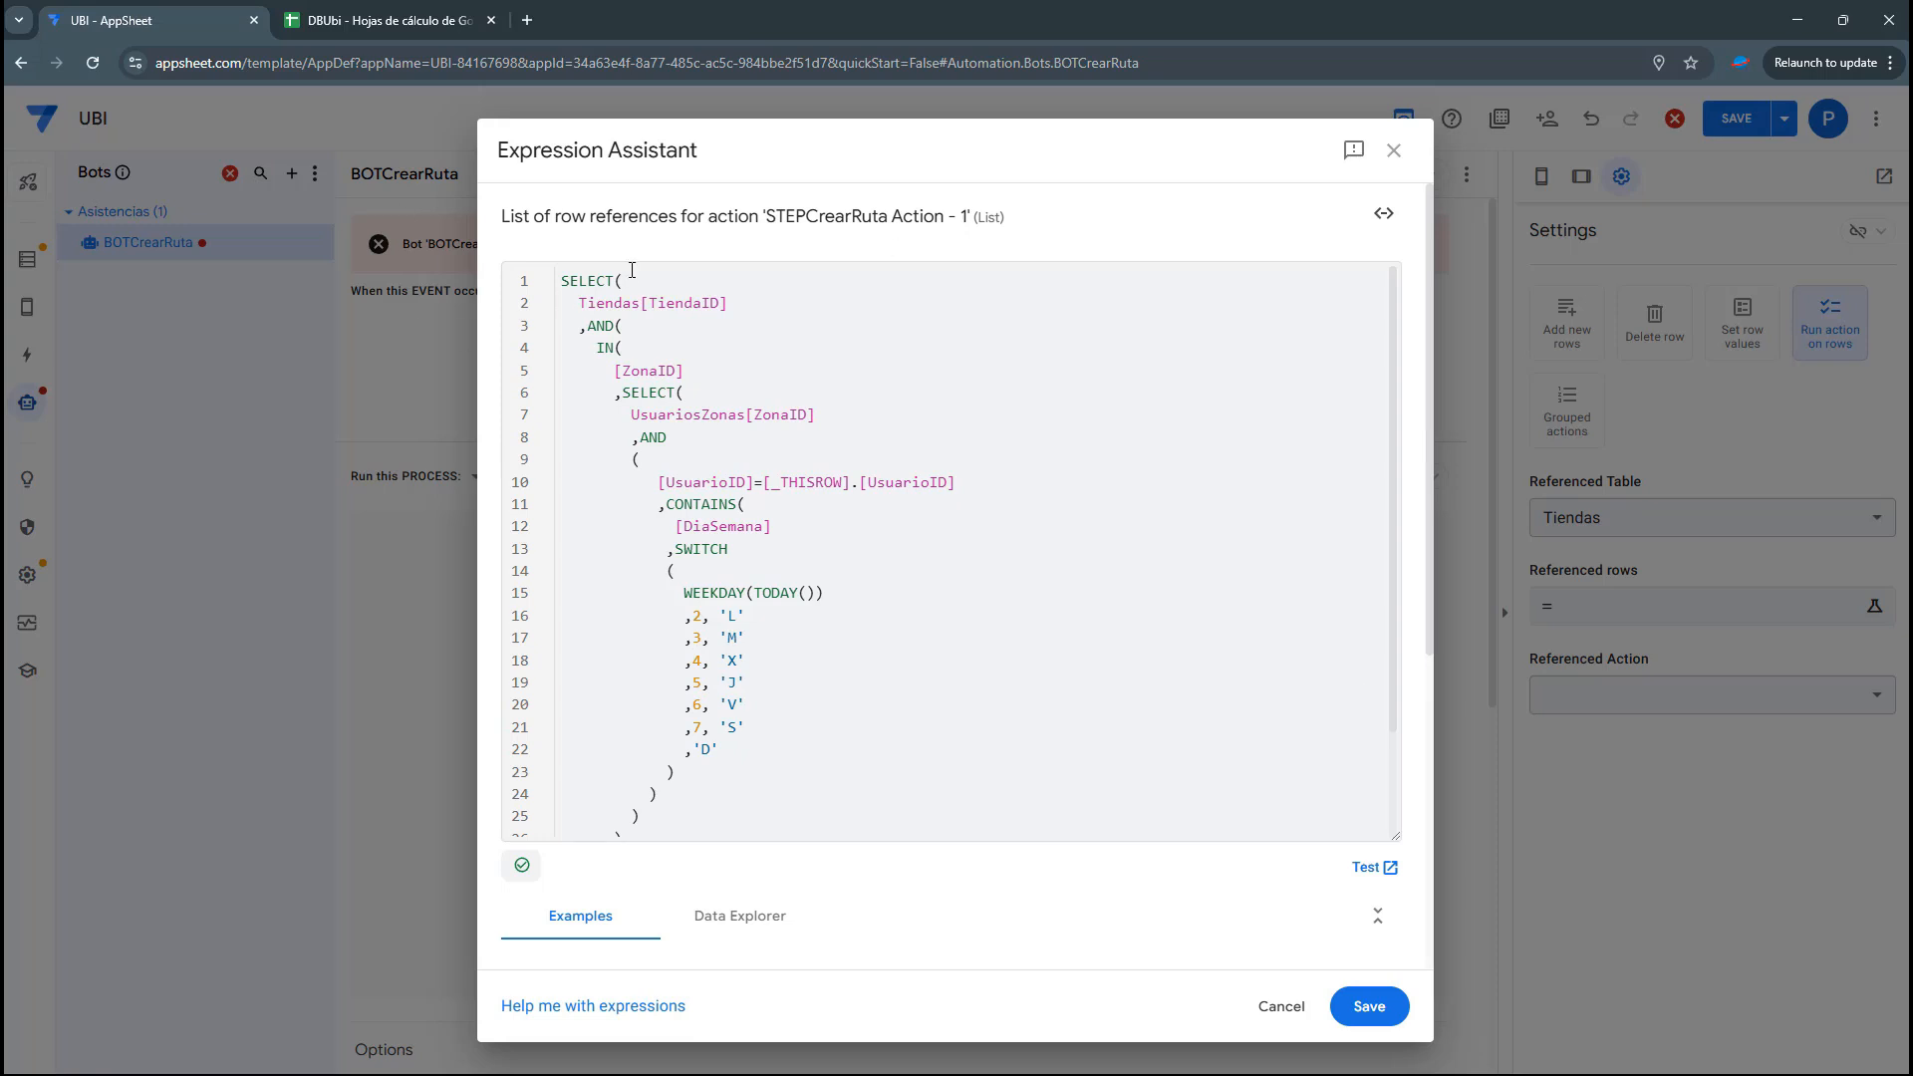
left_click_drag(583, 303, 740, 303)
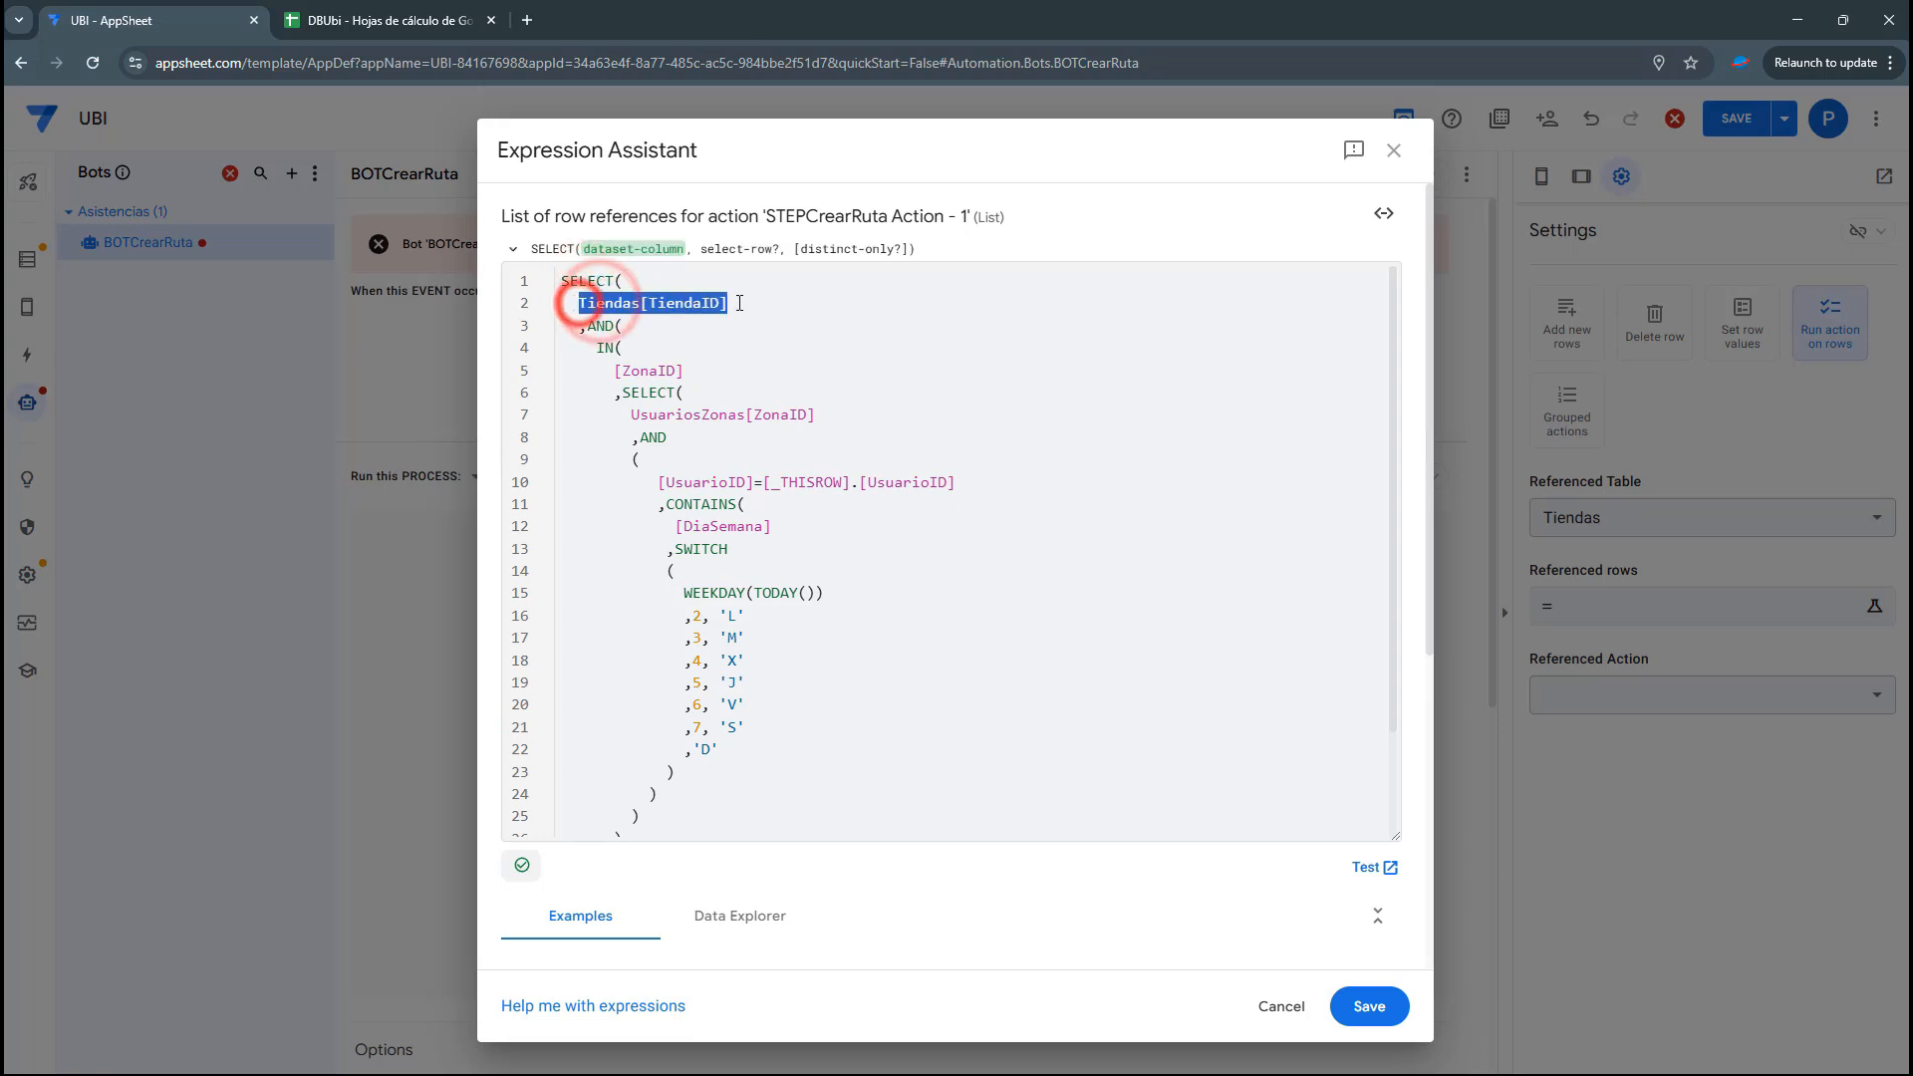
left_click(370, 10)
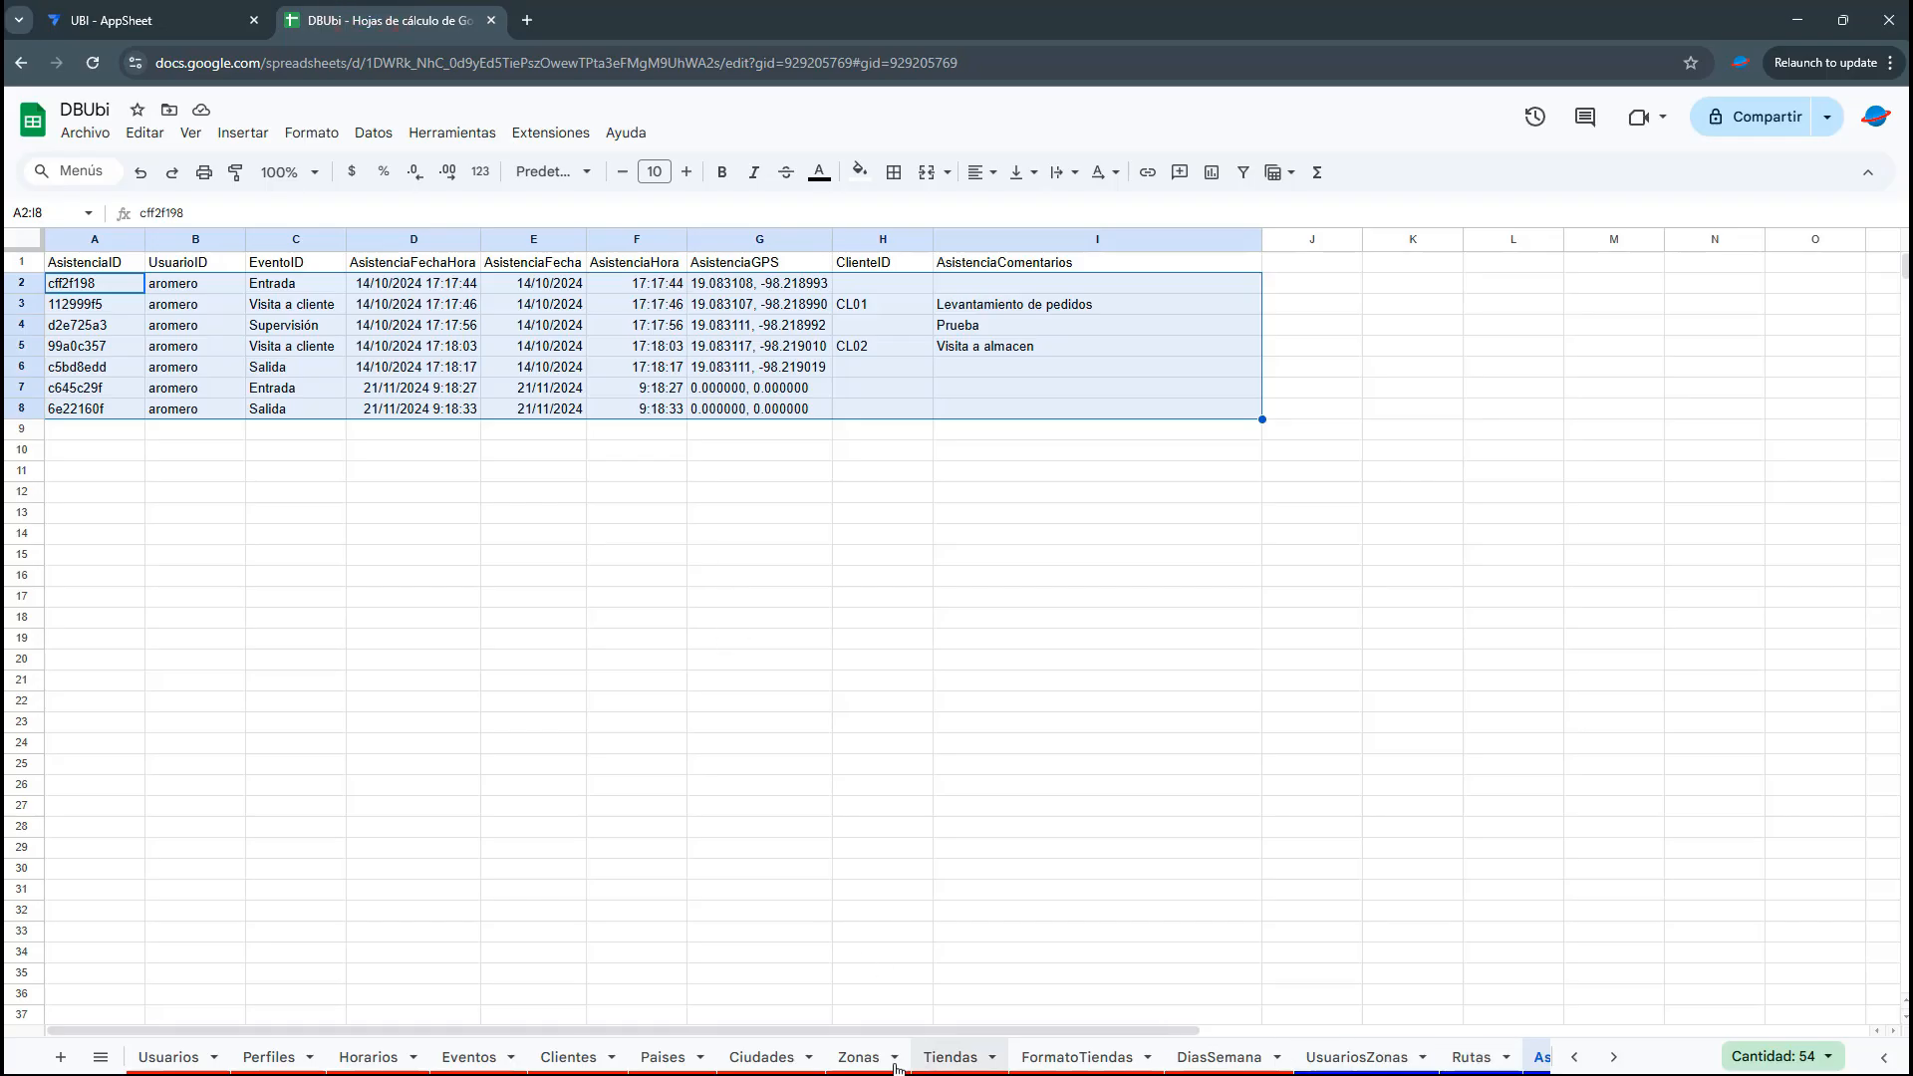
left_click(950, 1056)
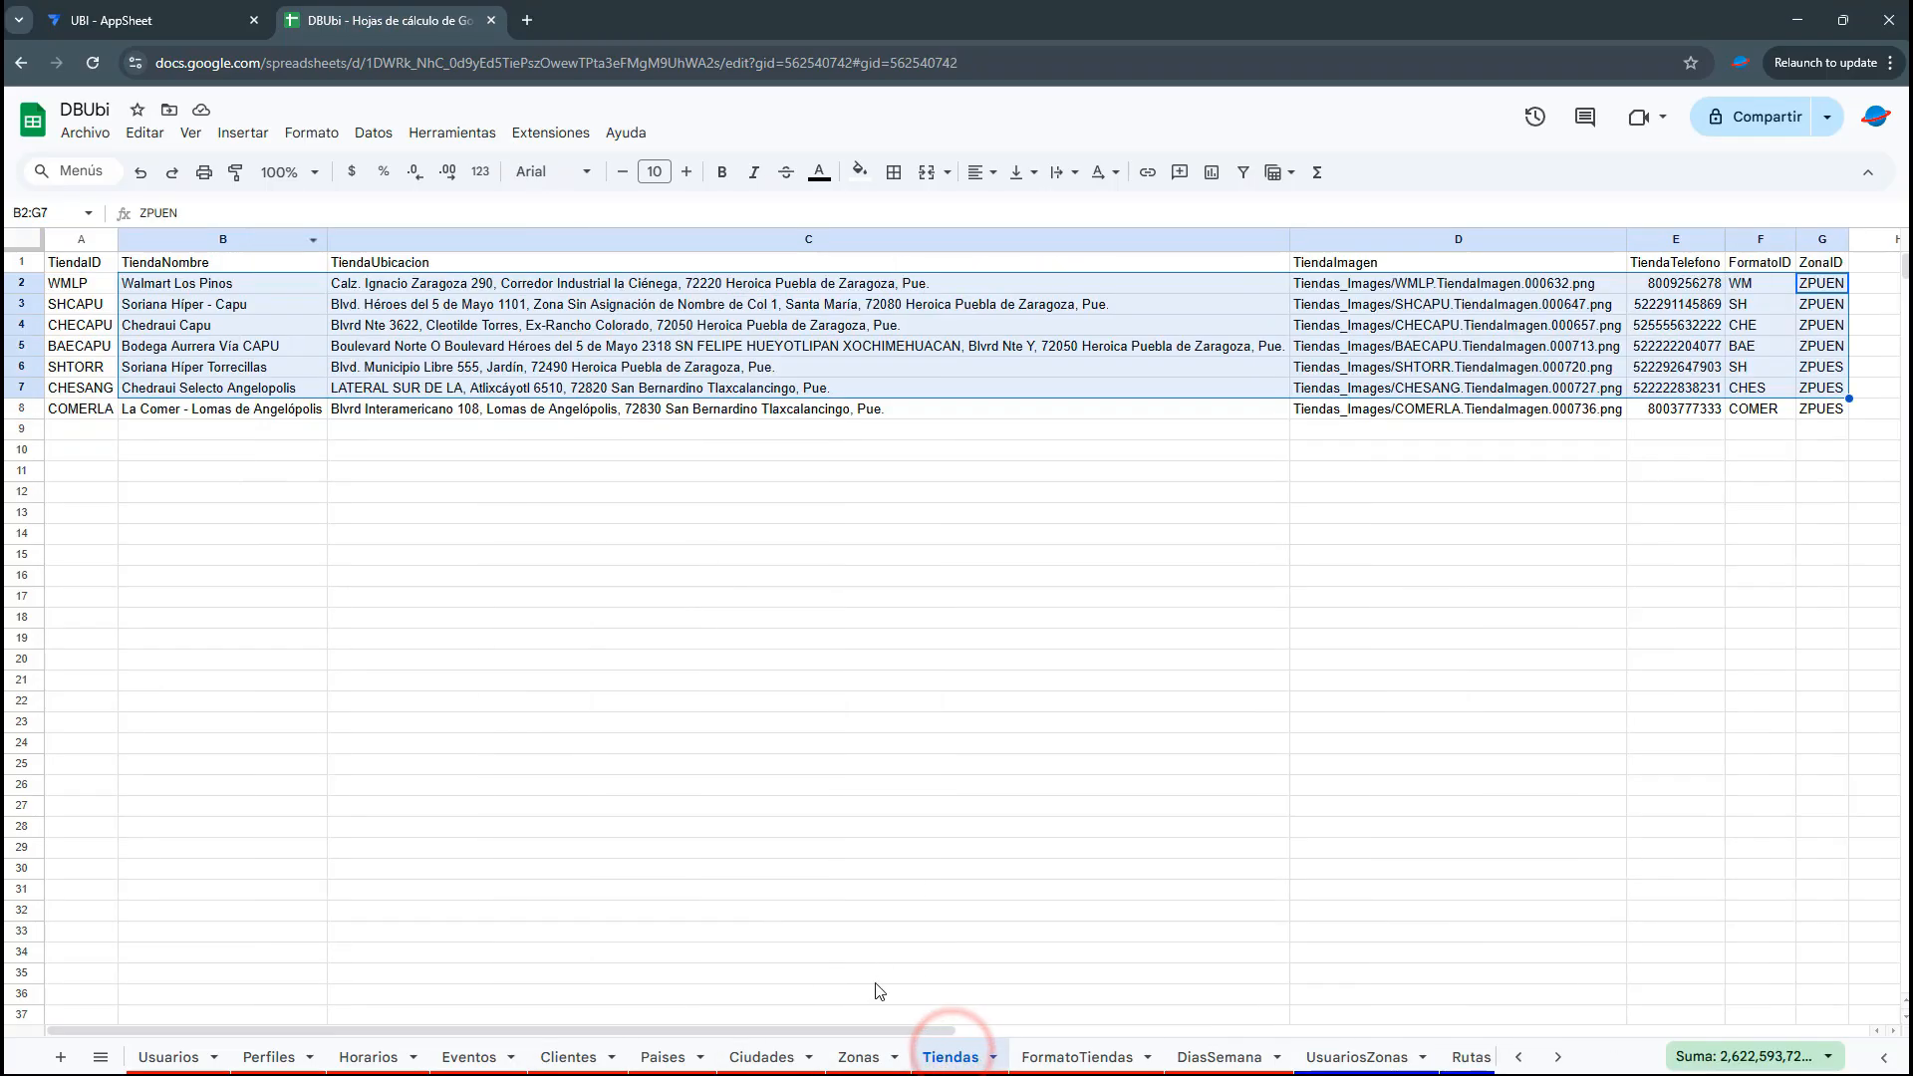
left_click(876, 786)
left_click(72, 285)
key("ctrl+shift+Down")
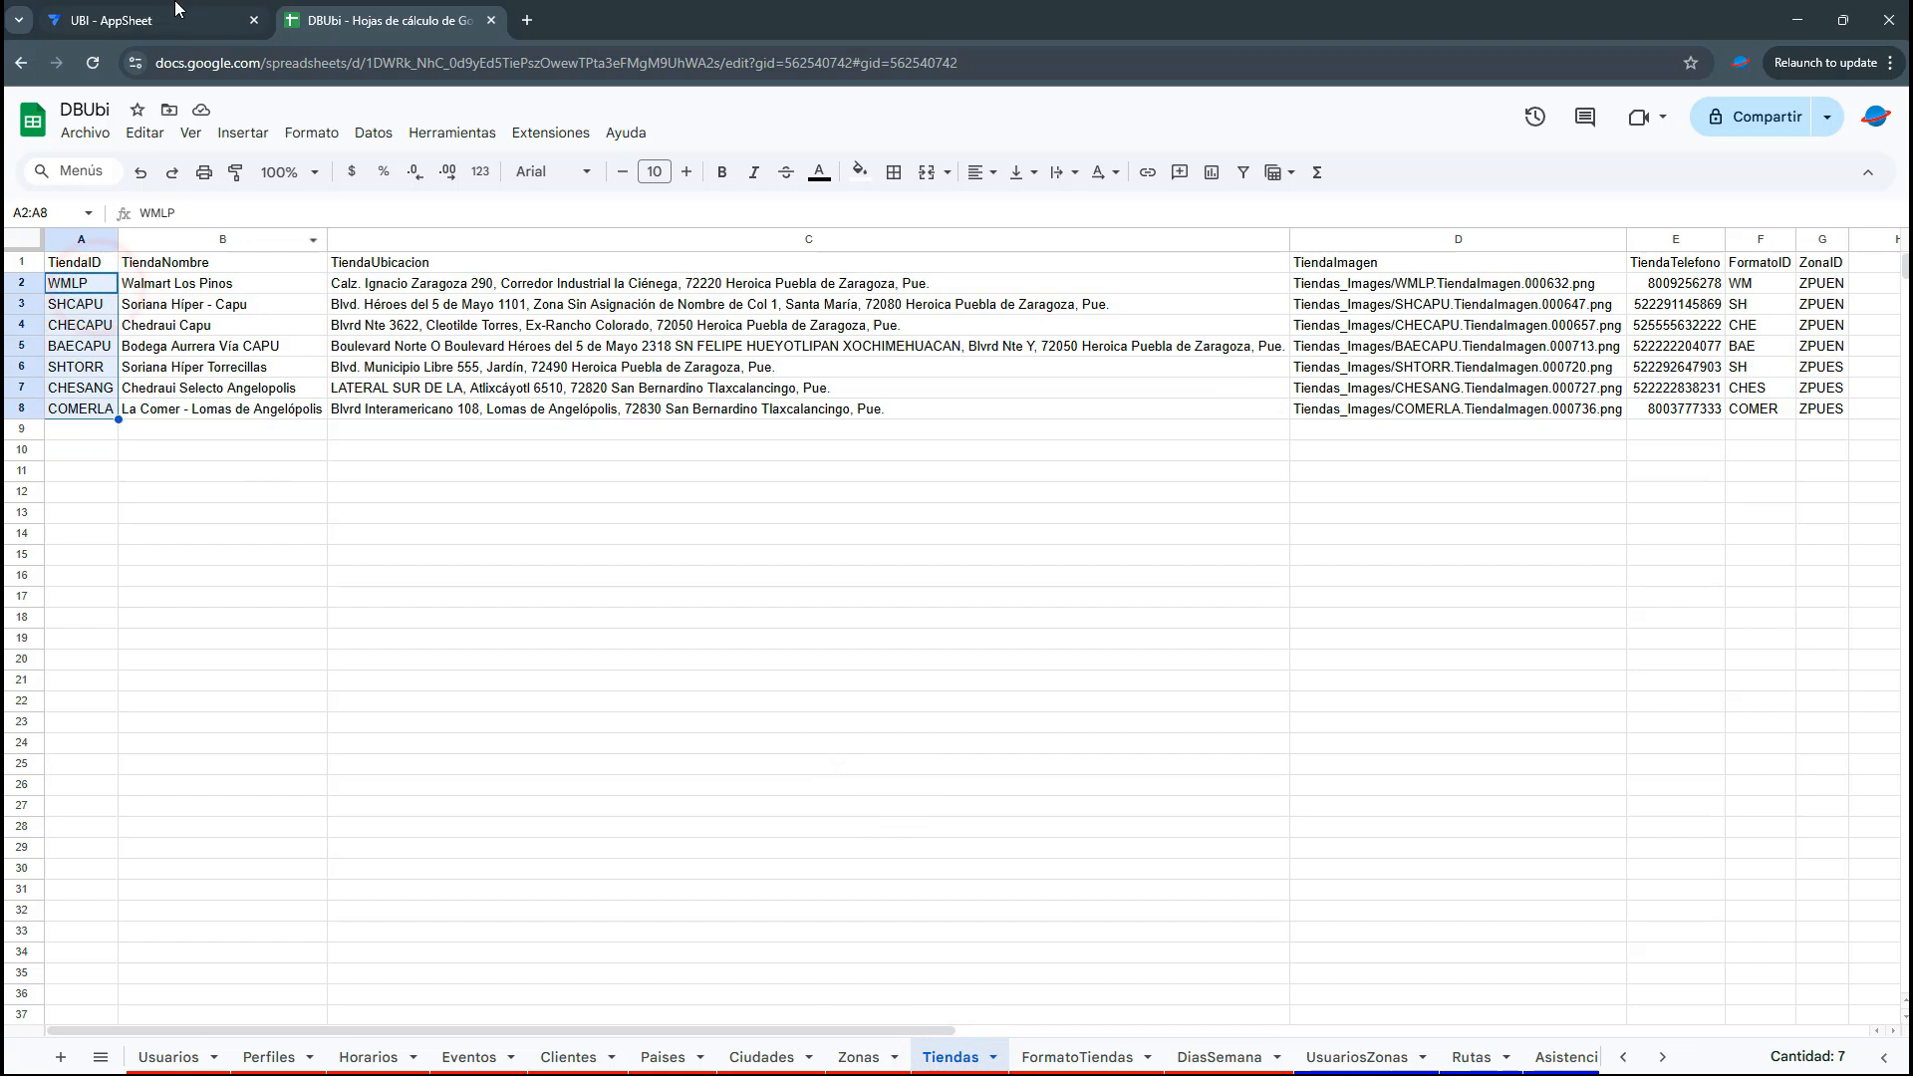
Review the AND condition and its [ZonaID] IN check in the expression
left_click(177, 10)
left_click_drag(586, 326, 730, 747)
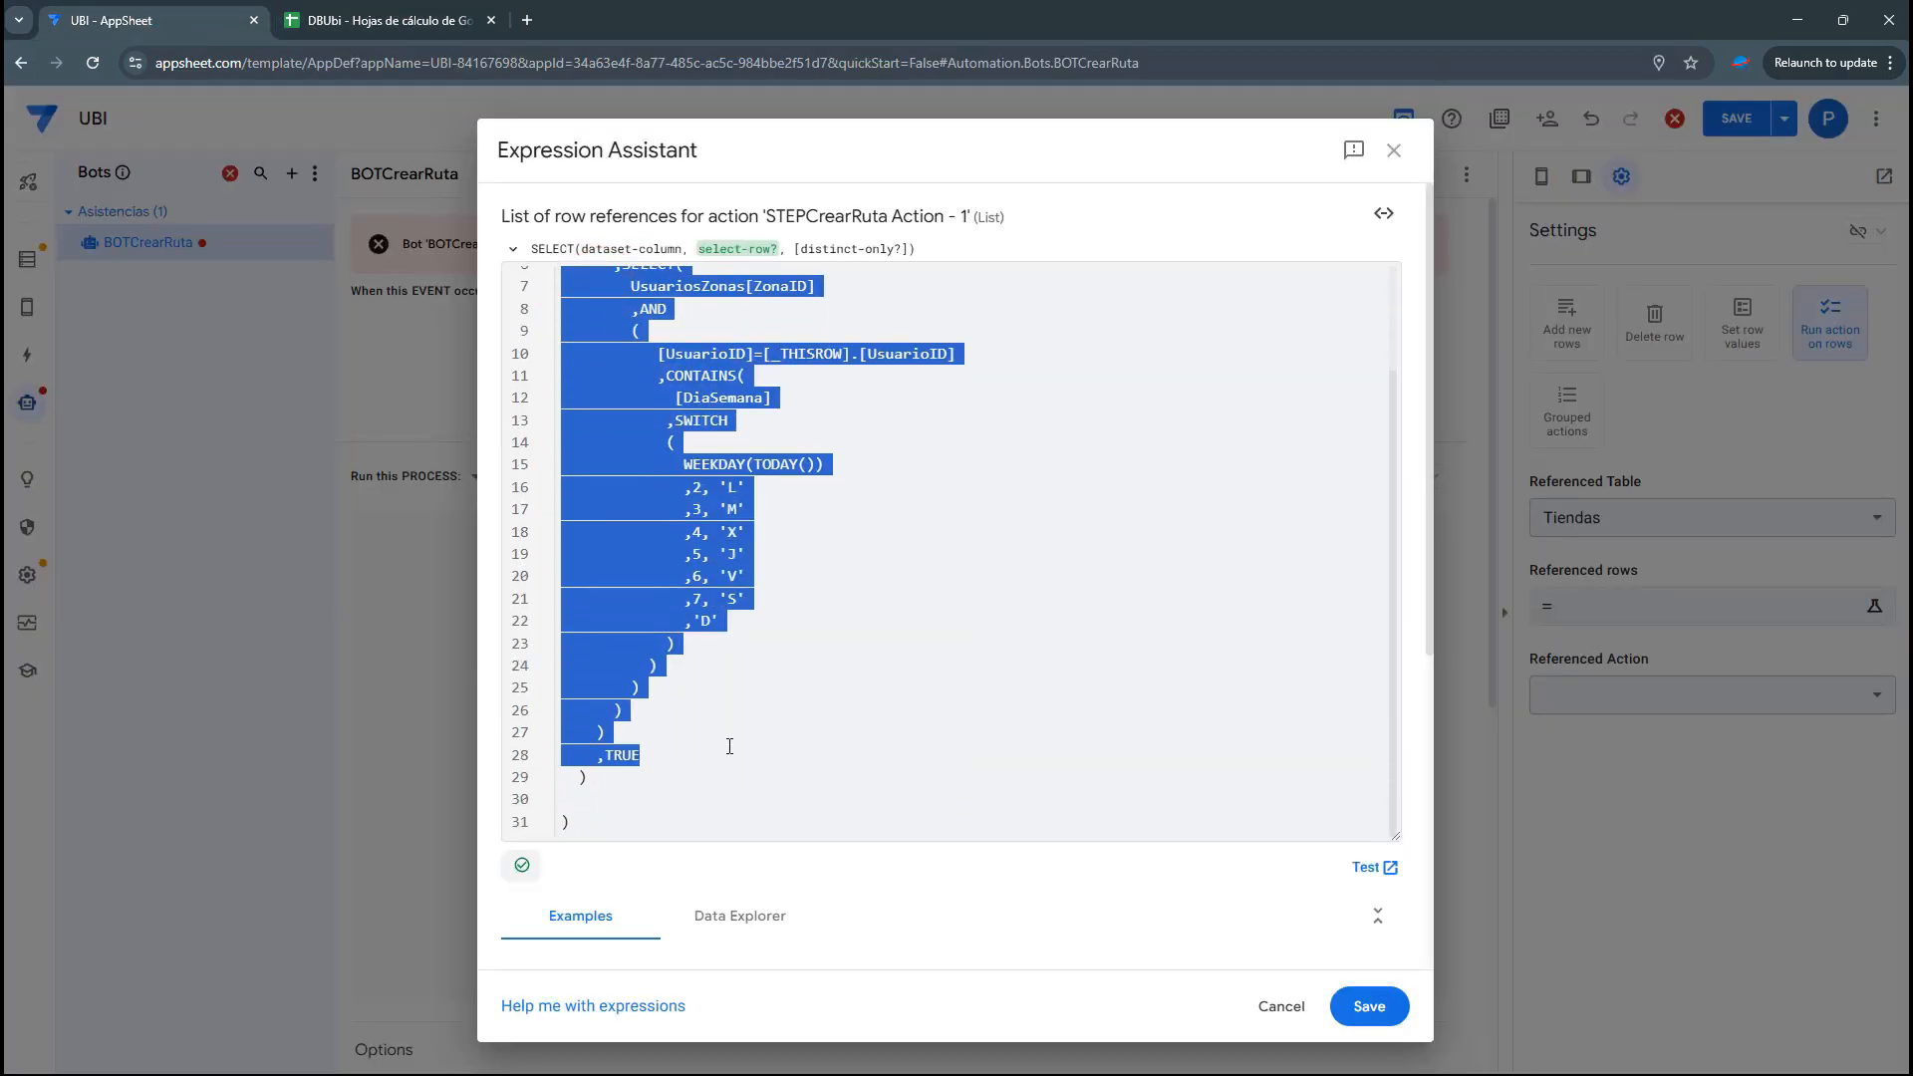
scroll(715, 632, "up", 2)
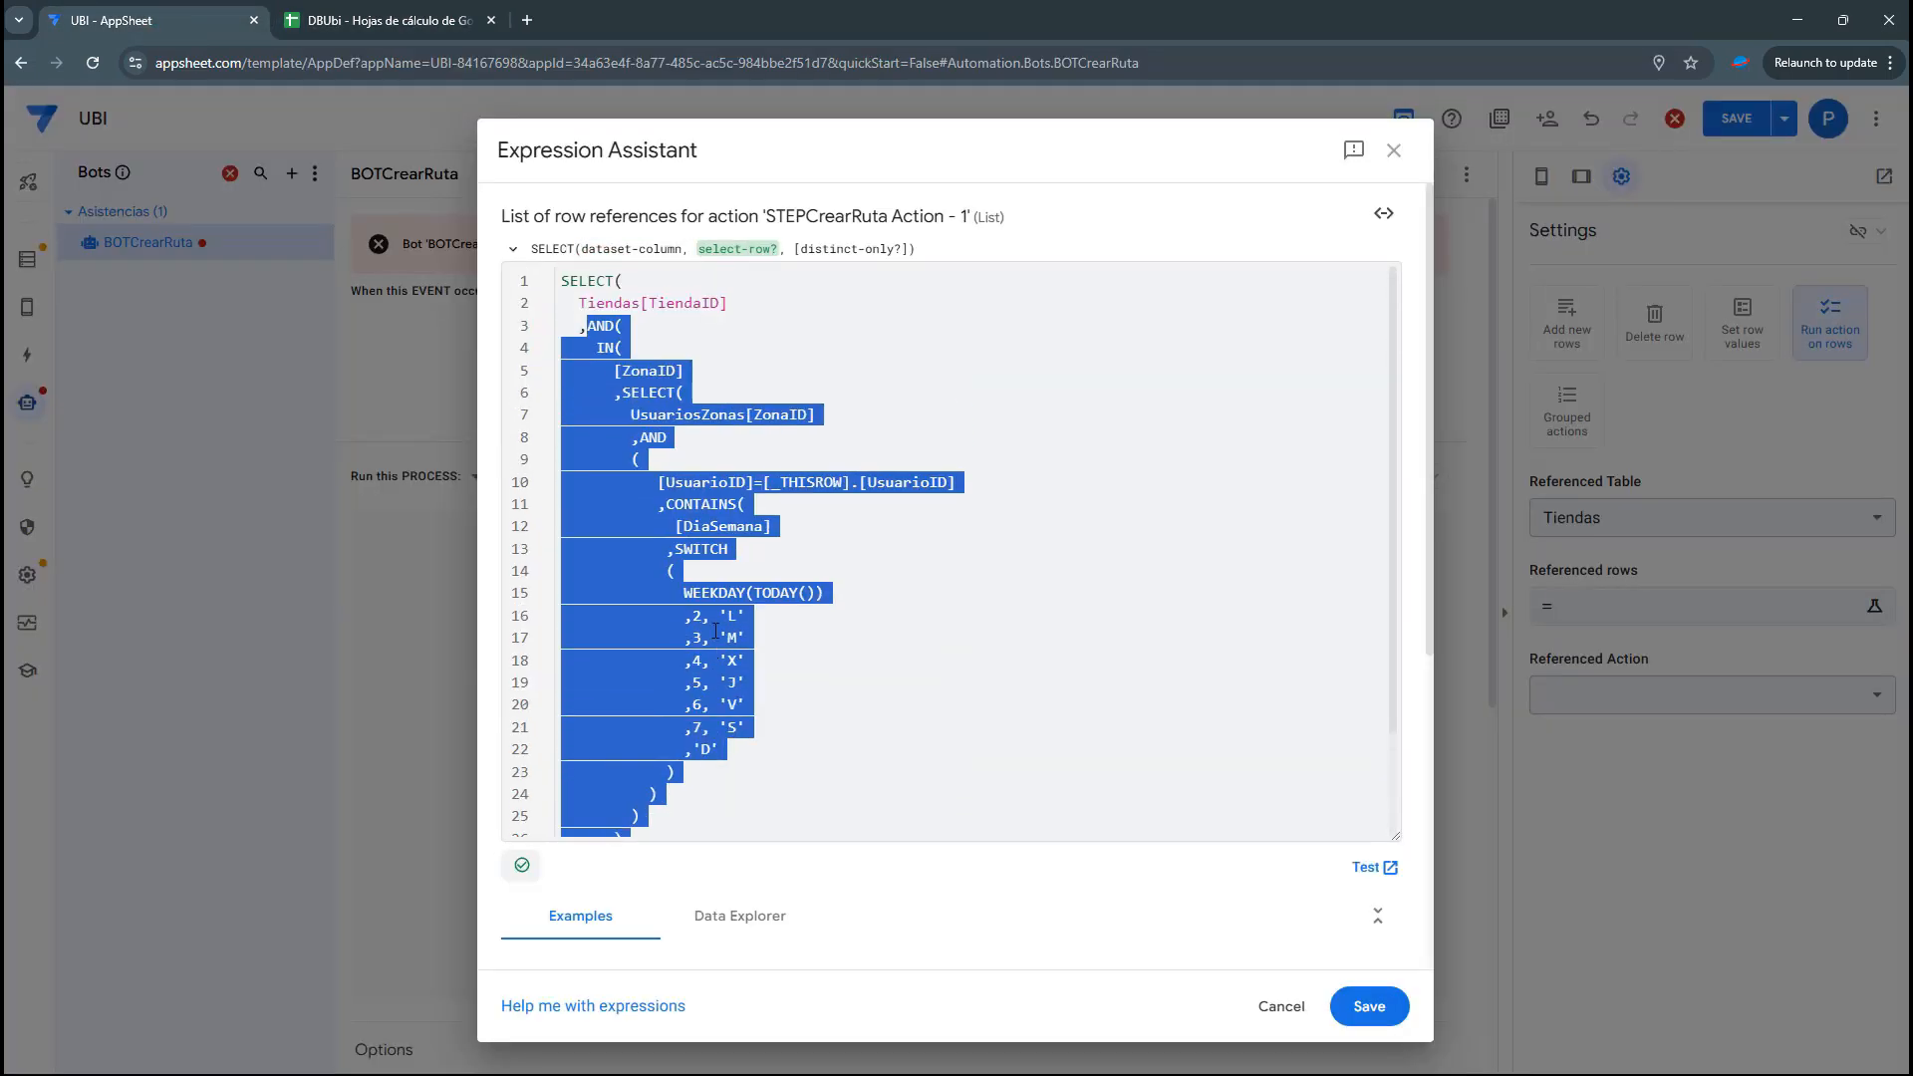
left_click(689, 316)
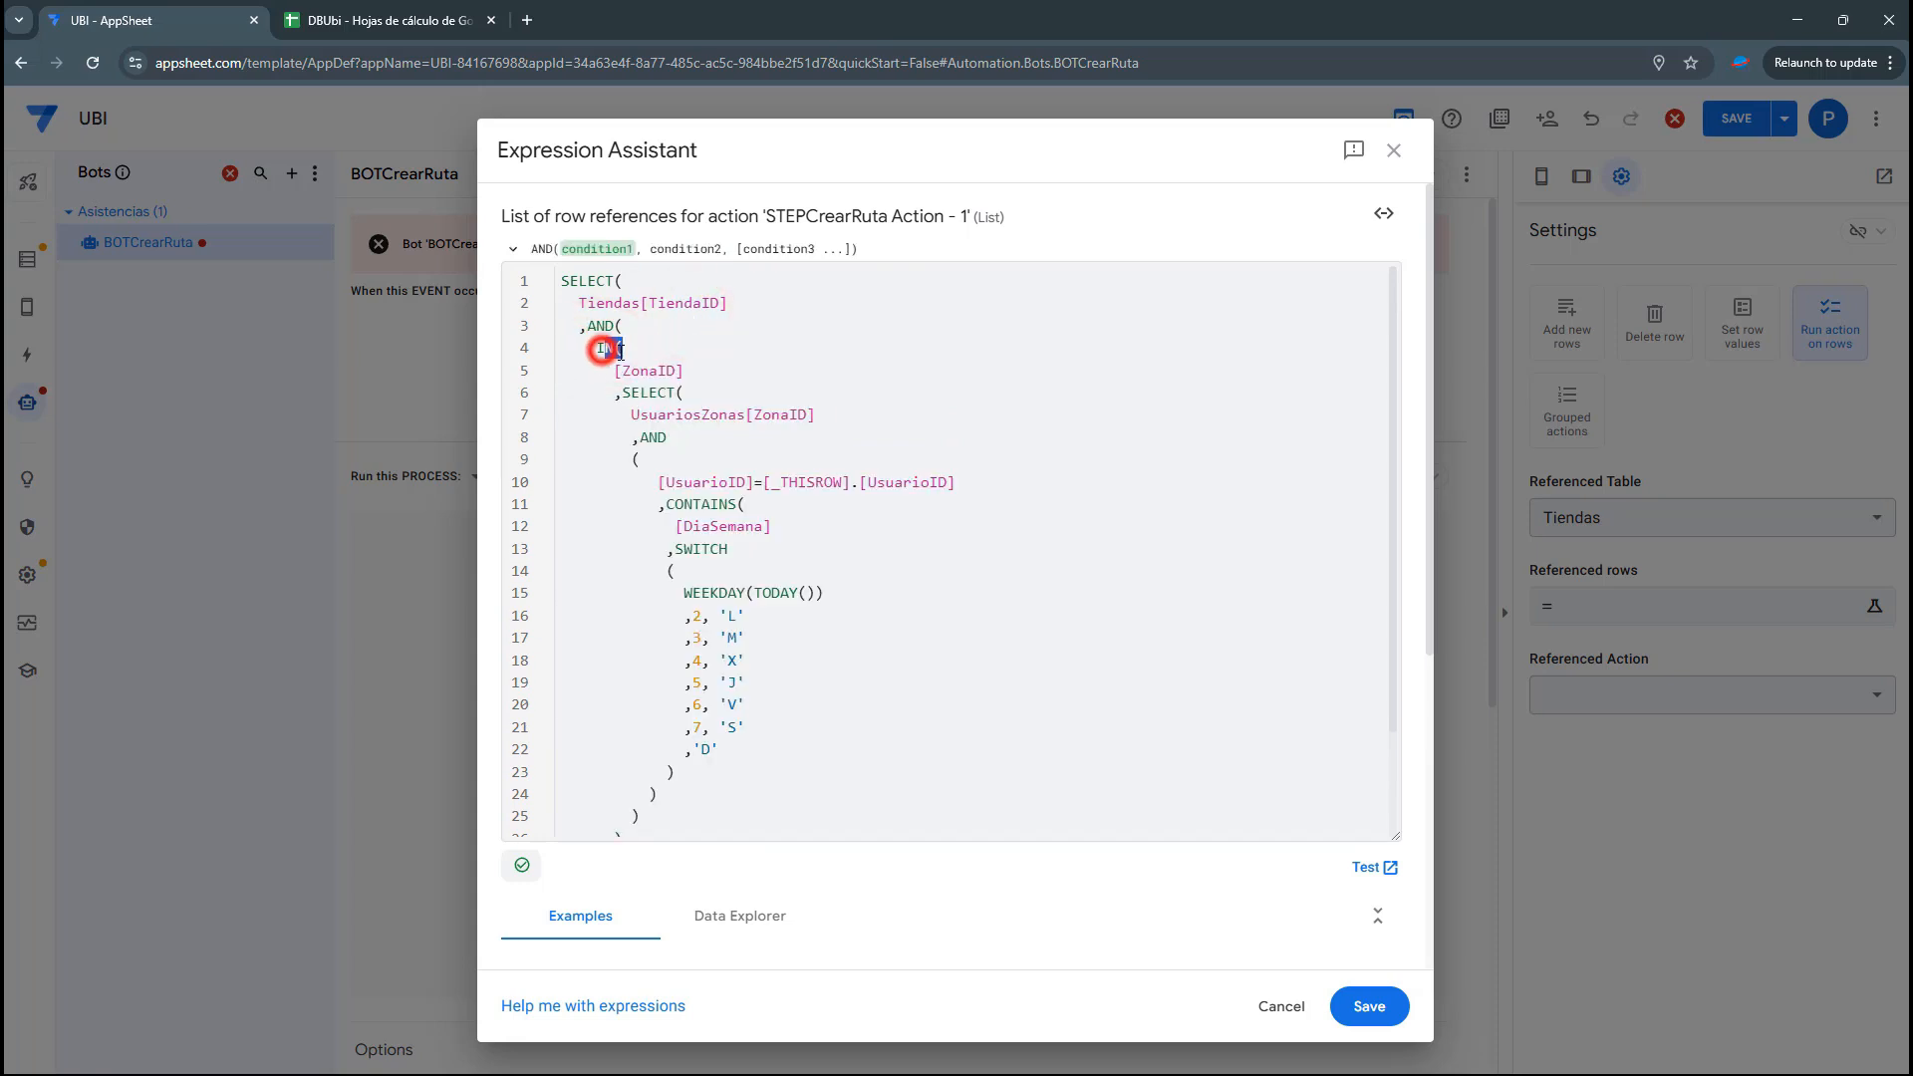
double_click(623, 371)
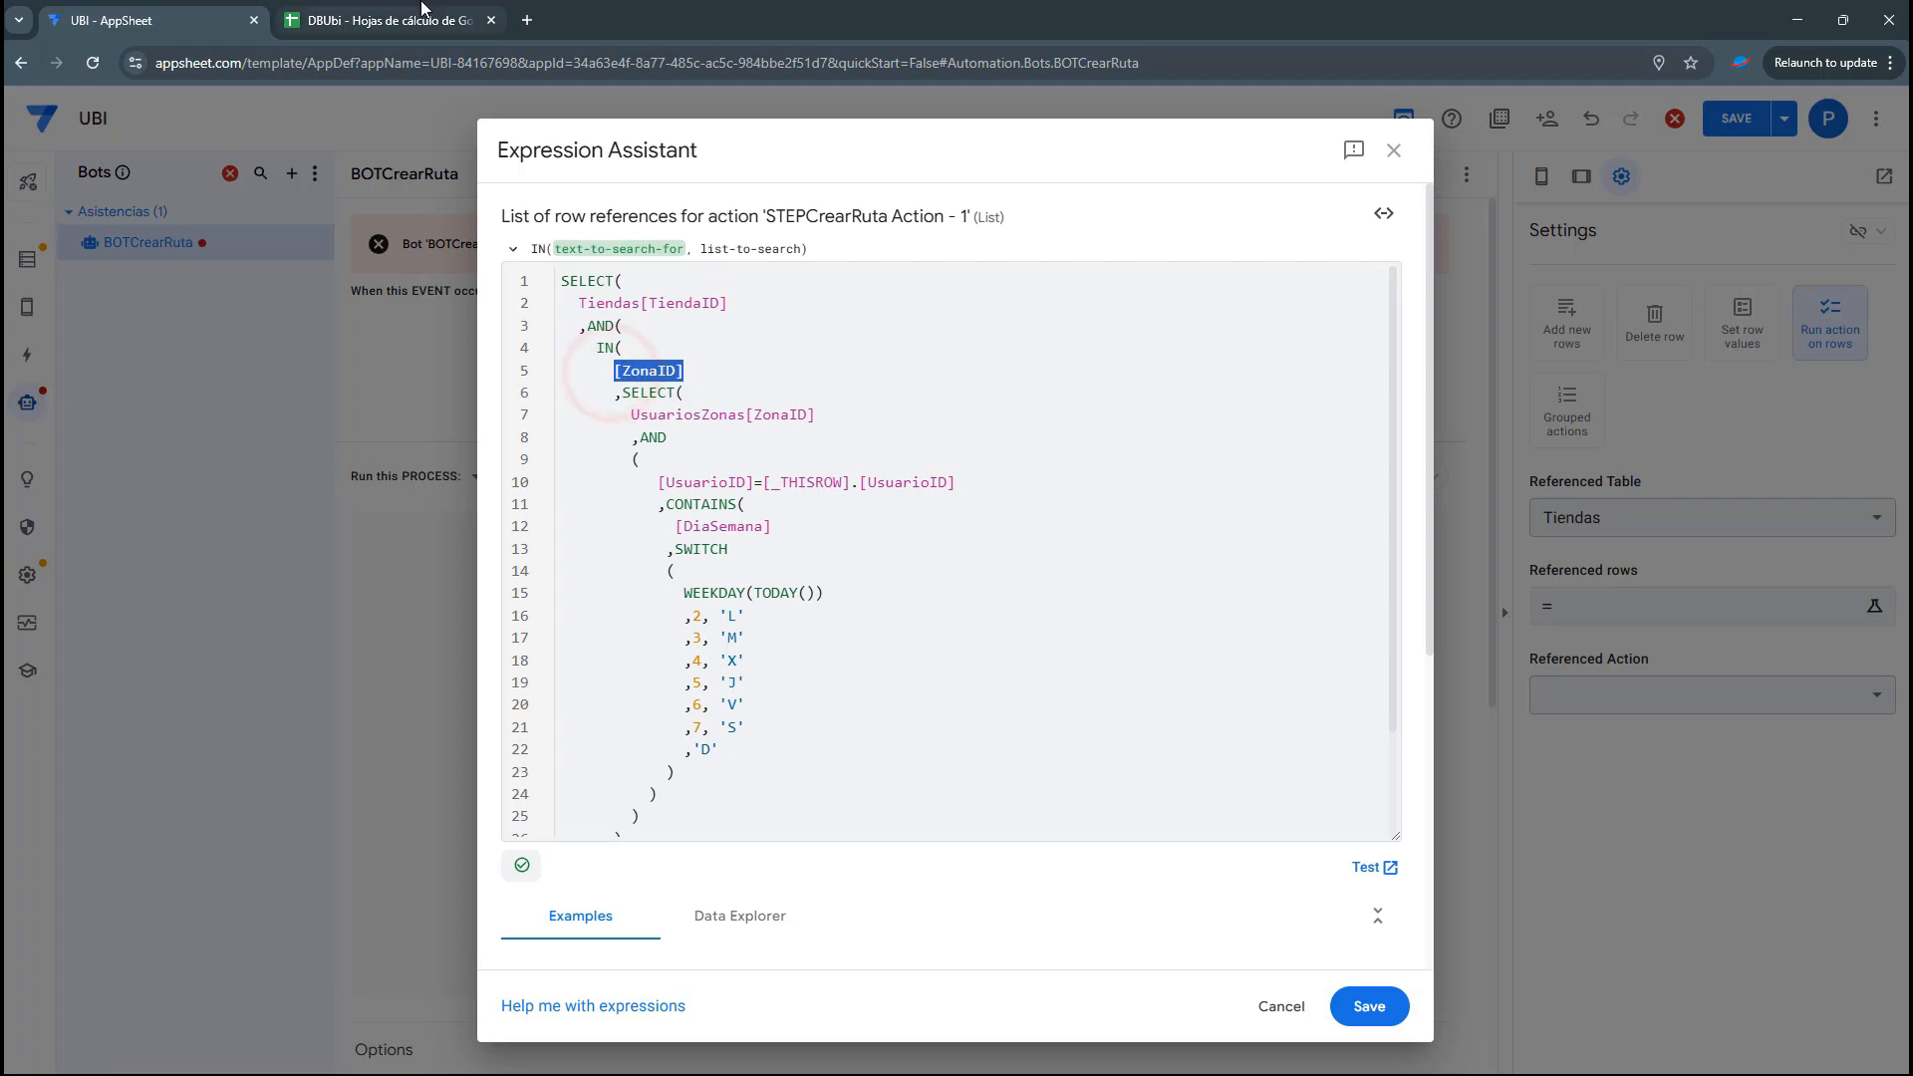
left_click(423, 12)
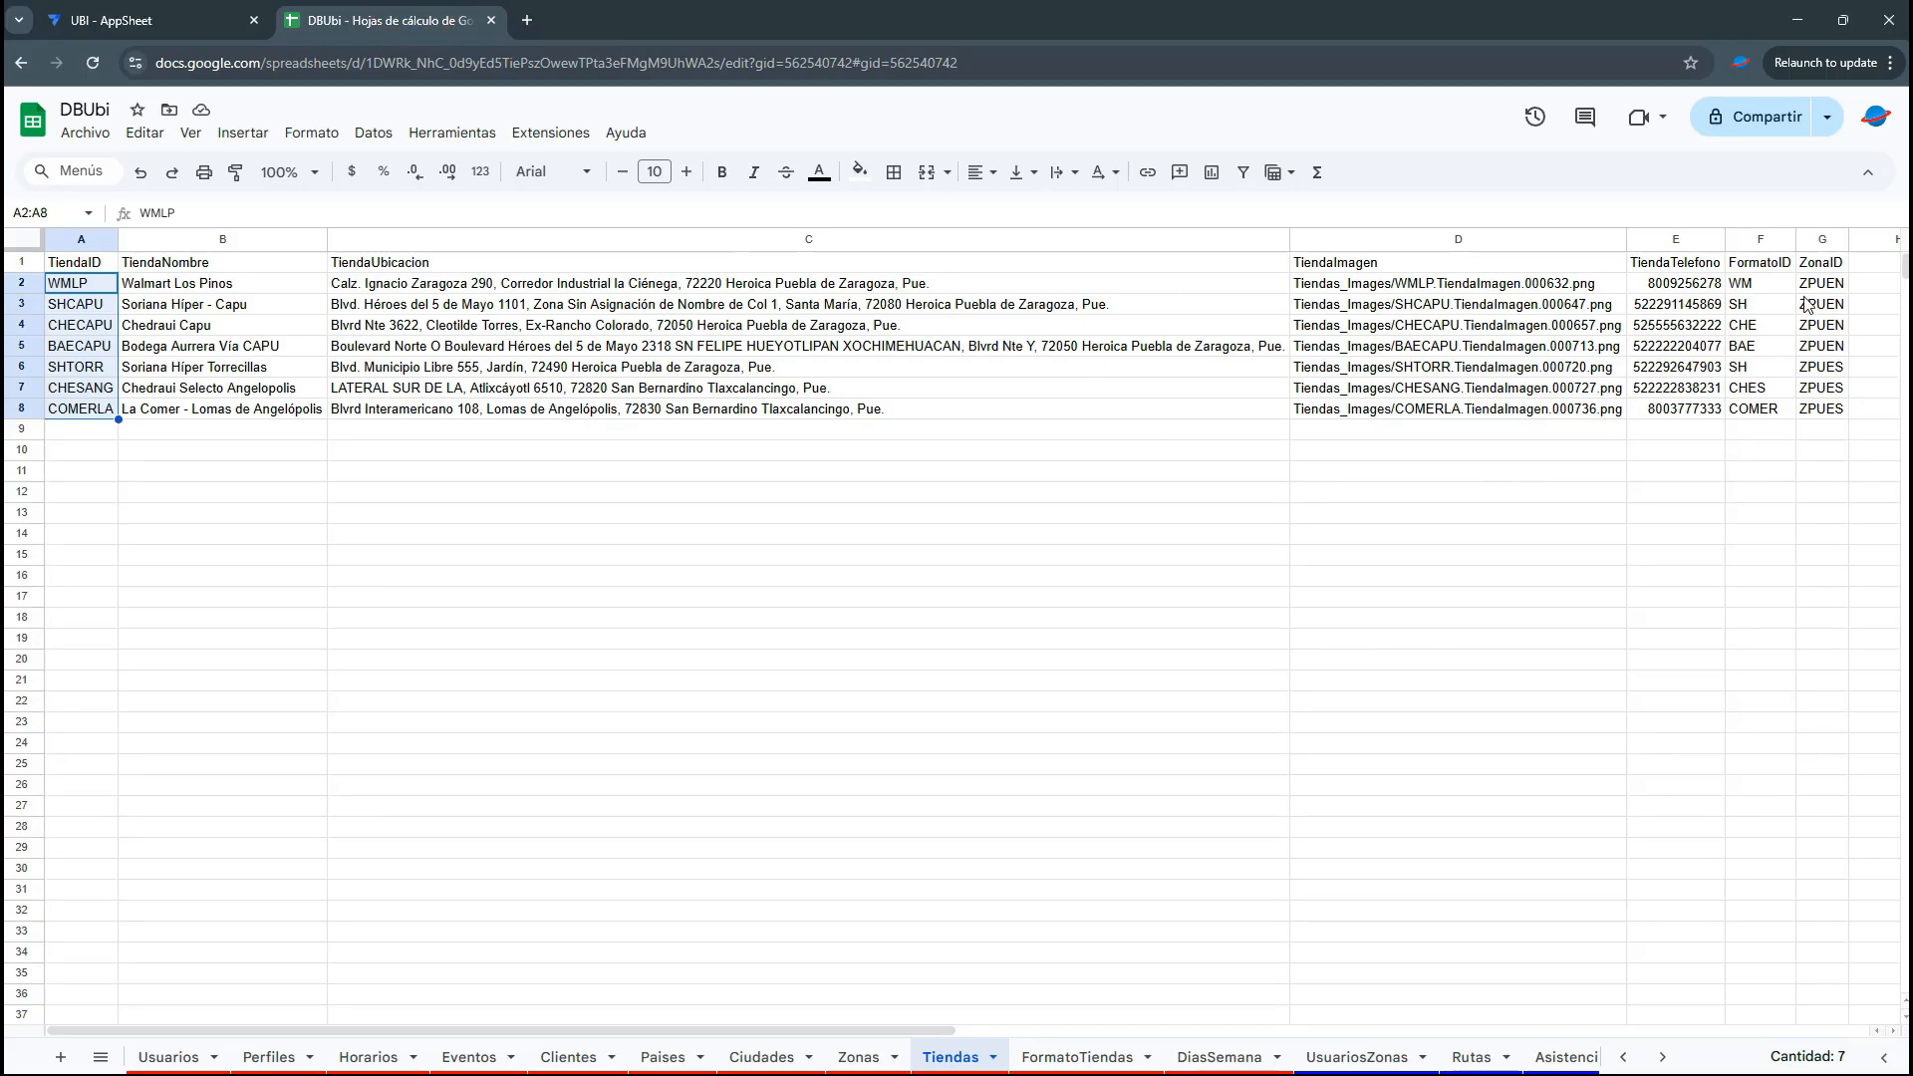
Fill the WMLP, SHCAPU and CHECAPU store rows orange and note their ZPUEN zone
left_click_drag(1823, 284, 105, 333)
left_click(850, 177)
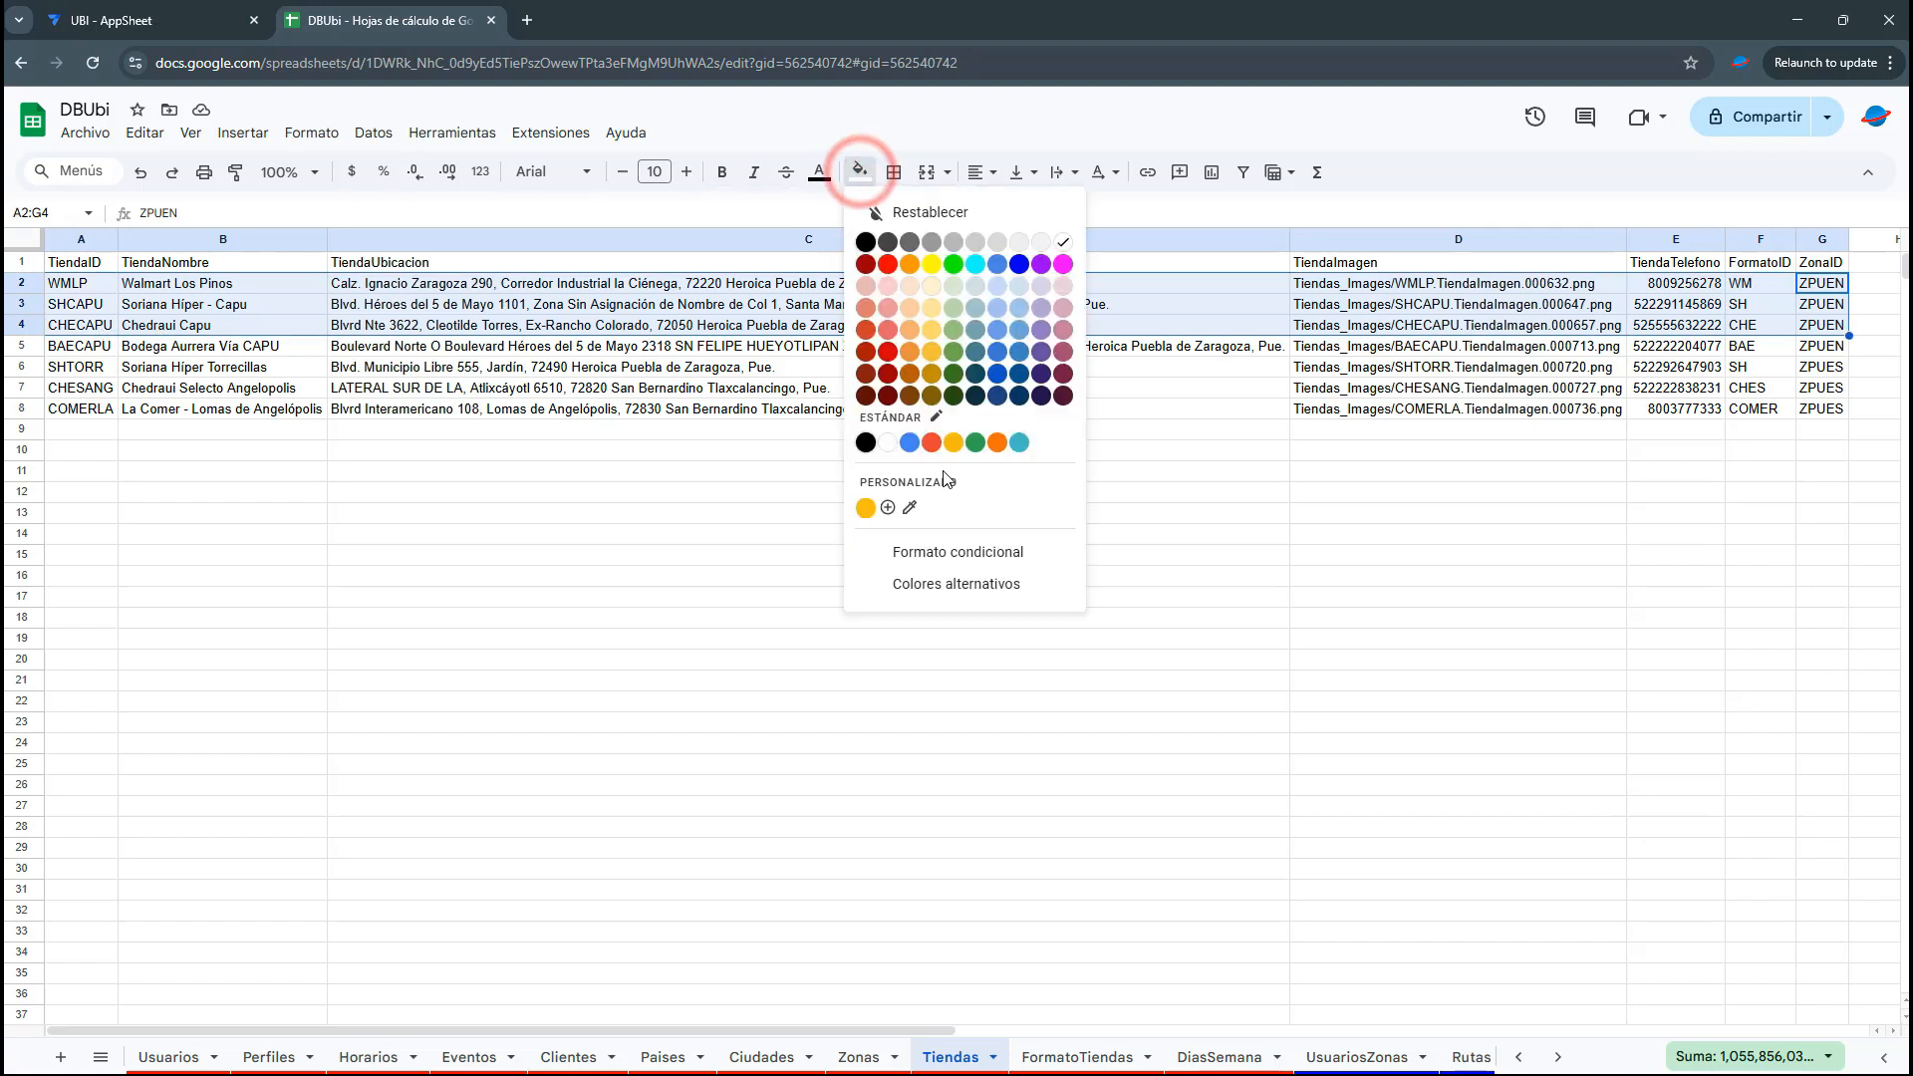
left_click(952, 445)
left_click(223, 430)
left_click(175, 284)
left_click(170, 312)
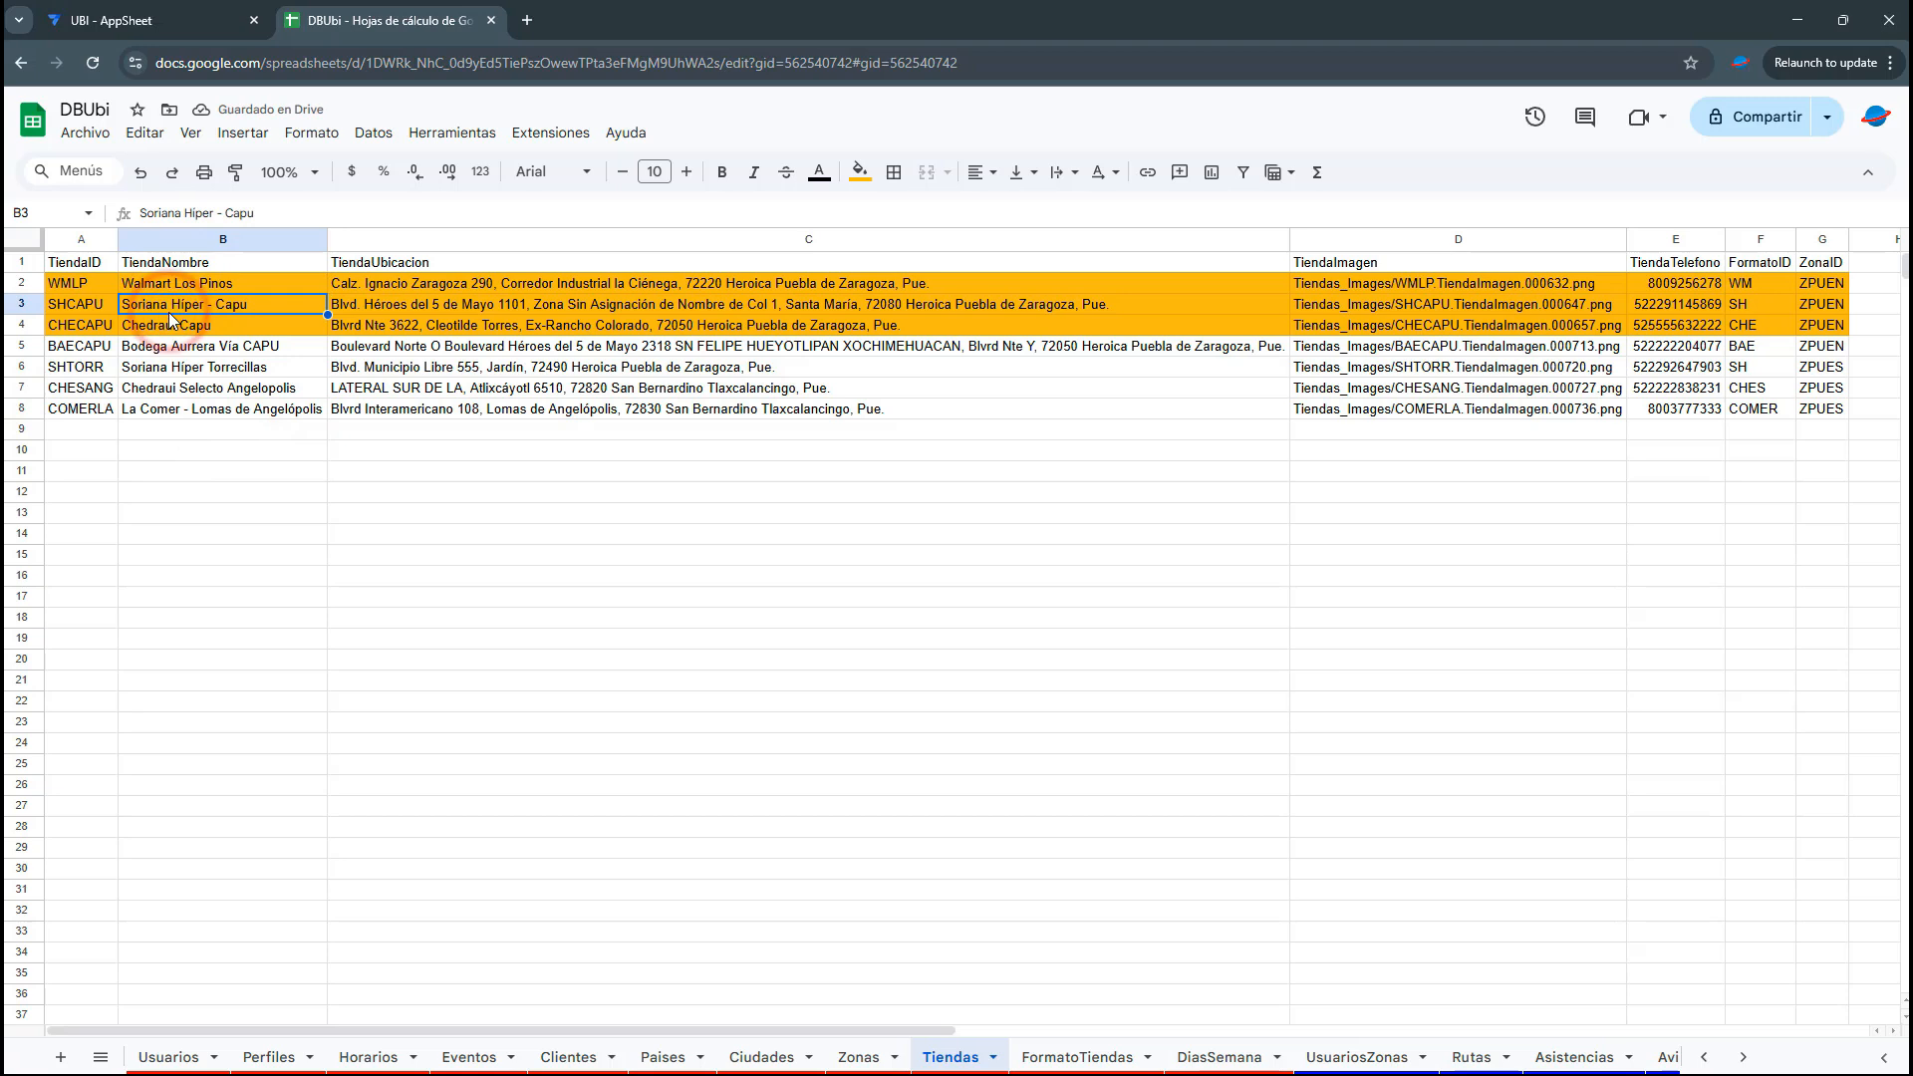
left_click(181, 331)
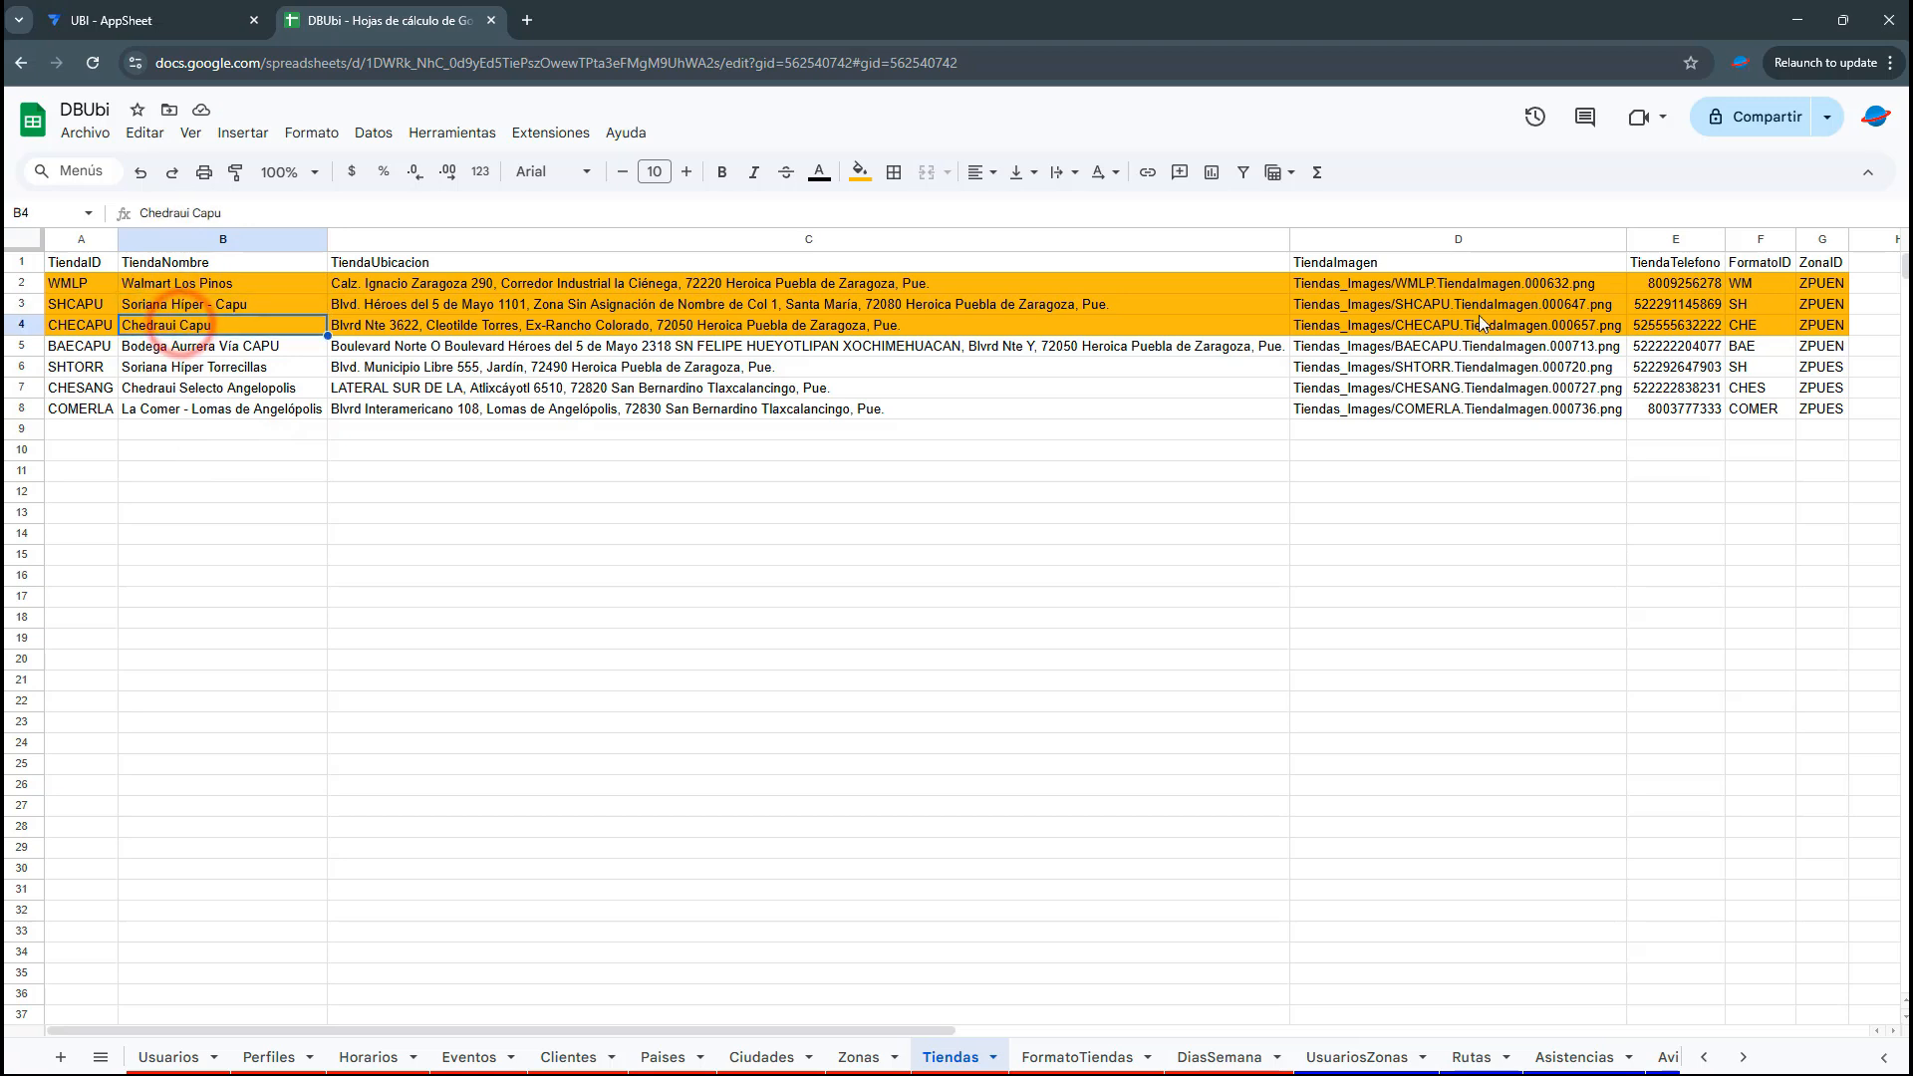
left_click(1823, 283)
Review the [ZonaID] condition and UsuariosZonas table reference in the route expression
left_click(150, 19)
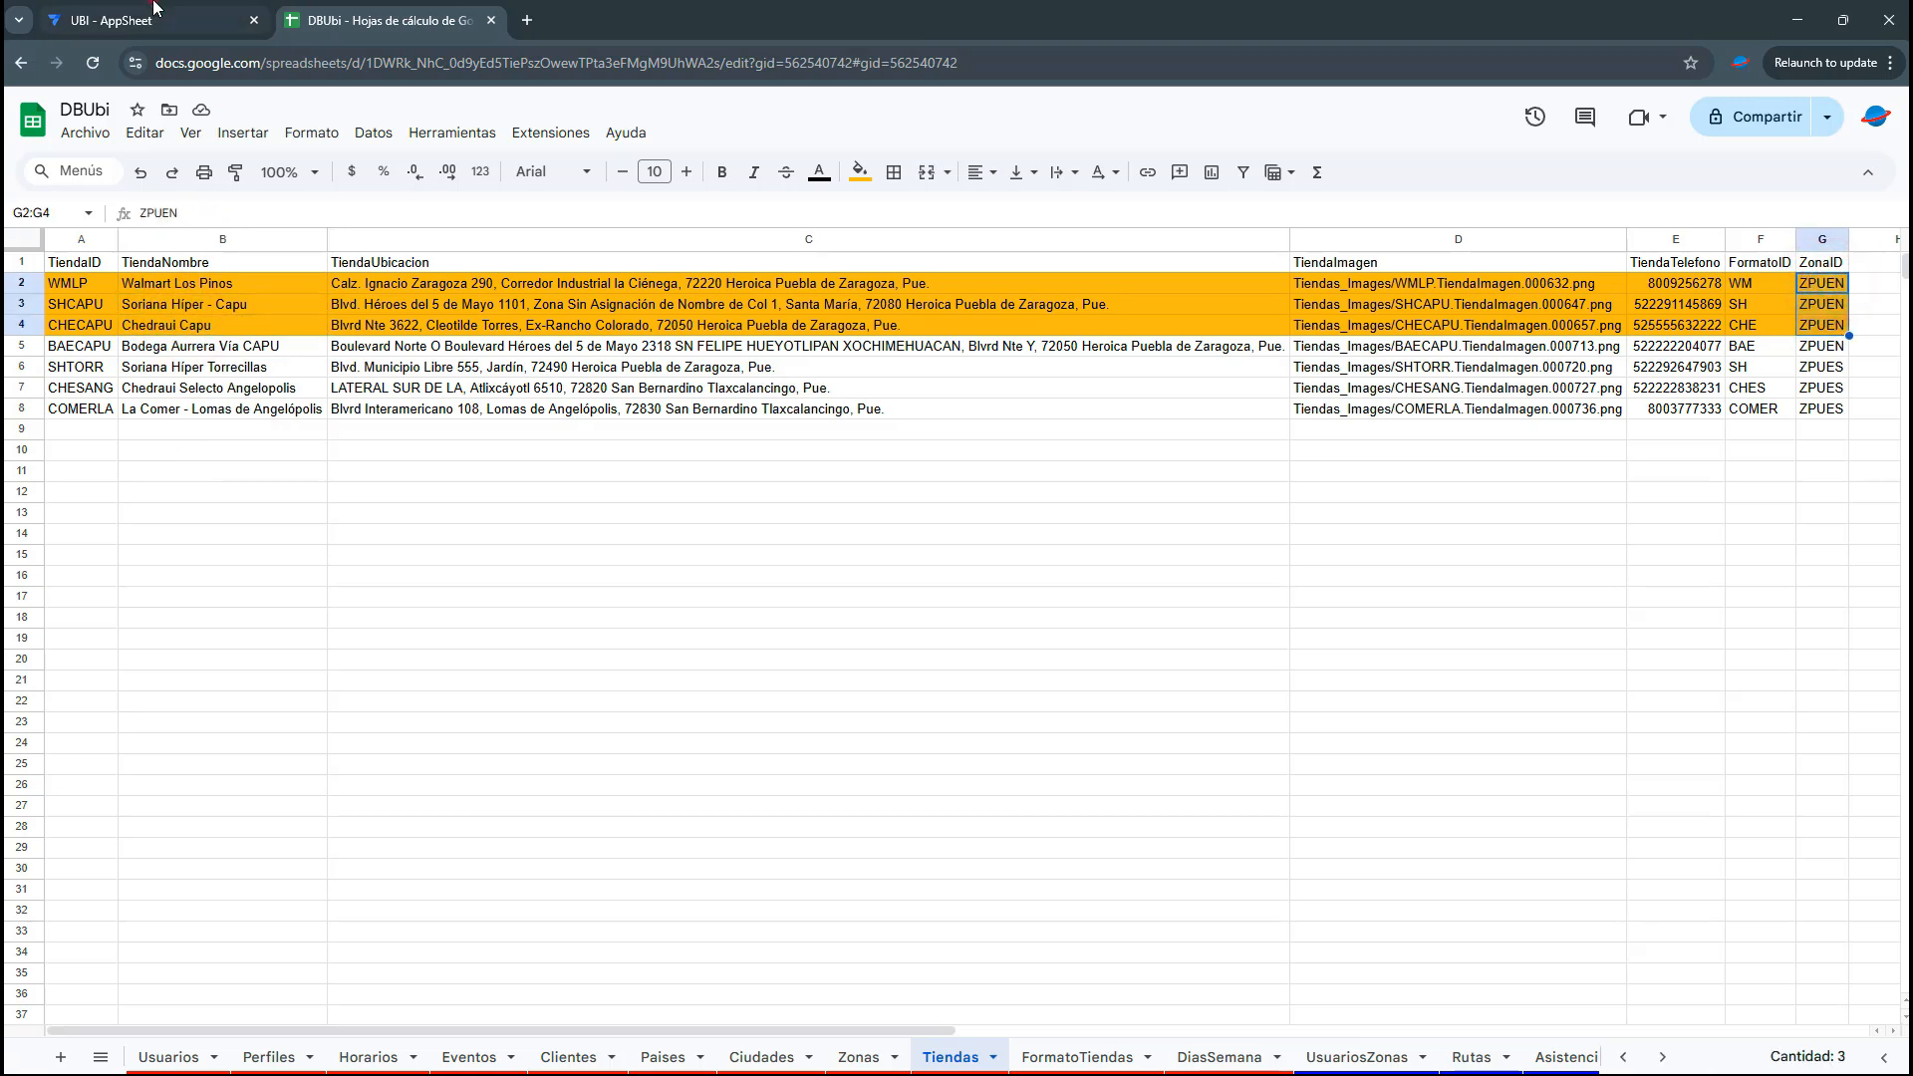
left_click(701, 354)
left_click_drag(615, 369, 687, 371)
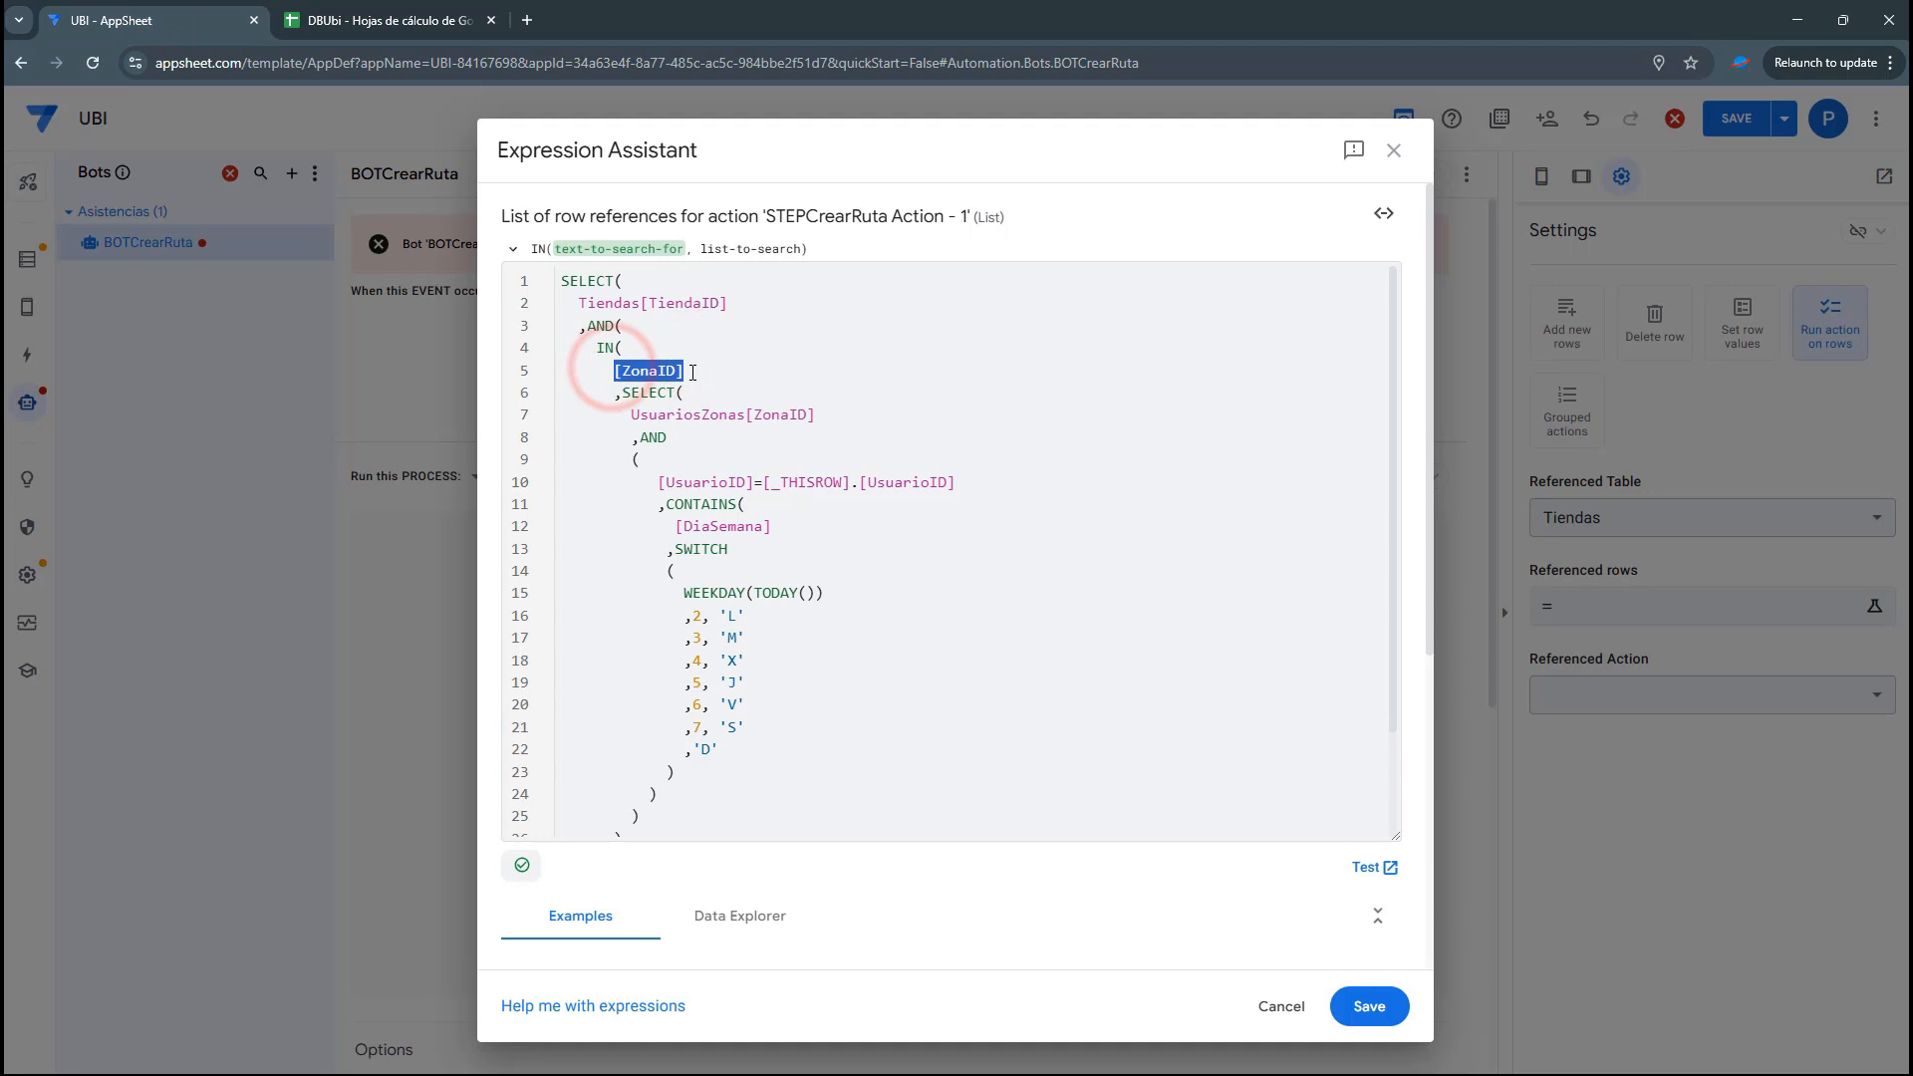
left_click_drag(615, 368, 739, 416)
left_click(638, 391)
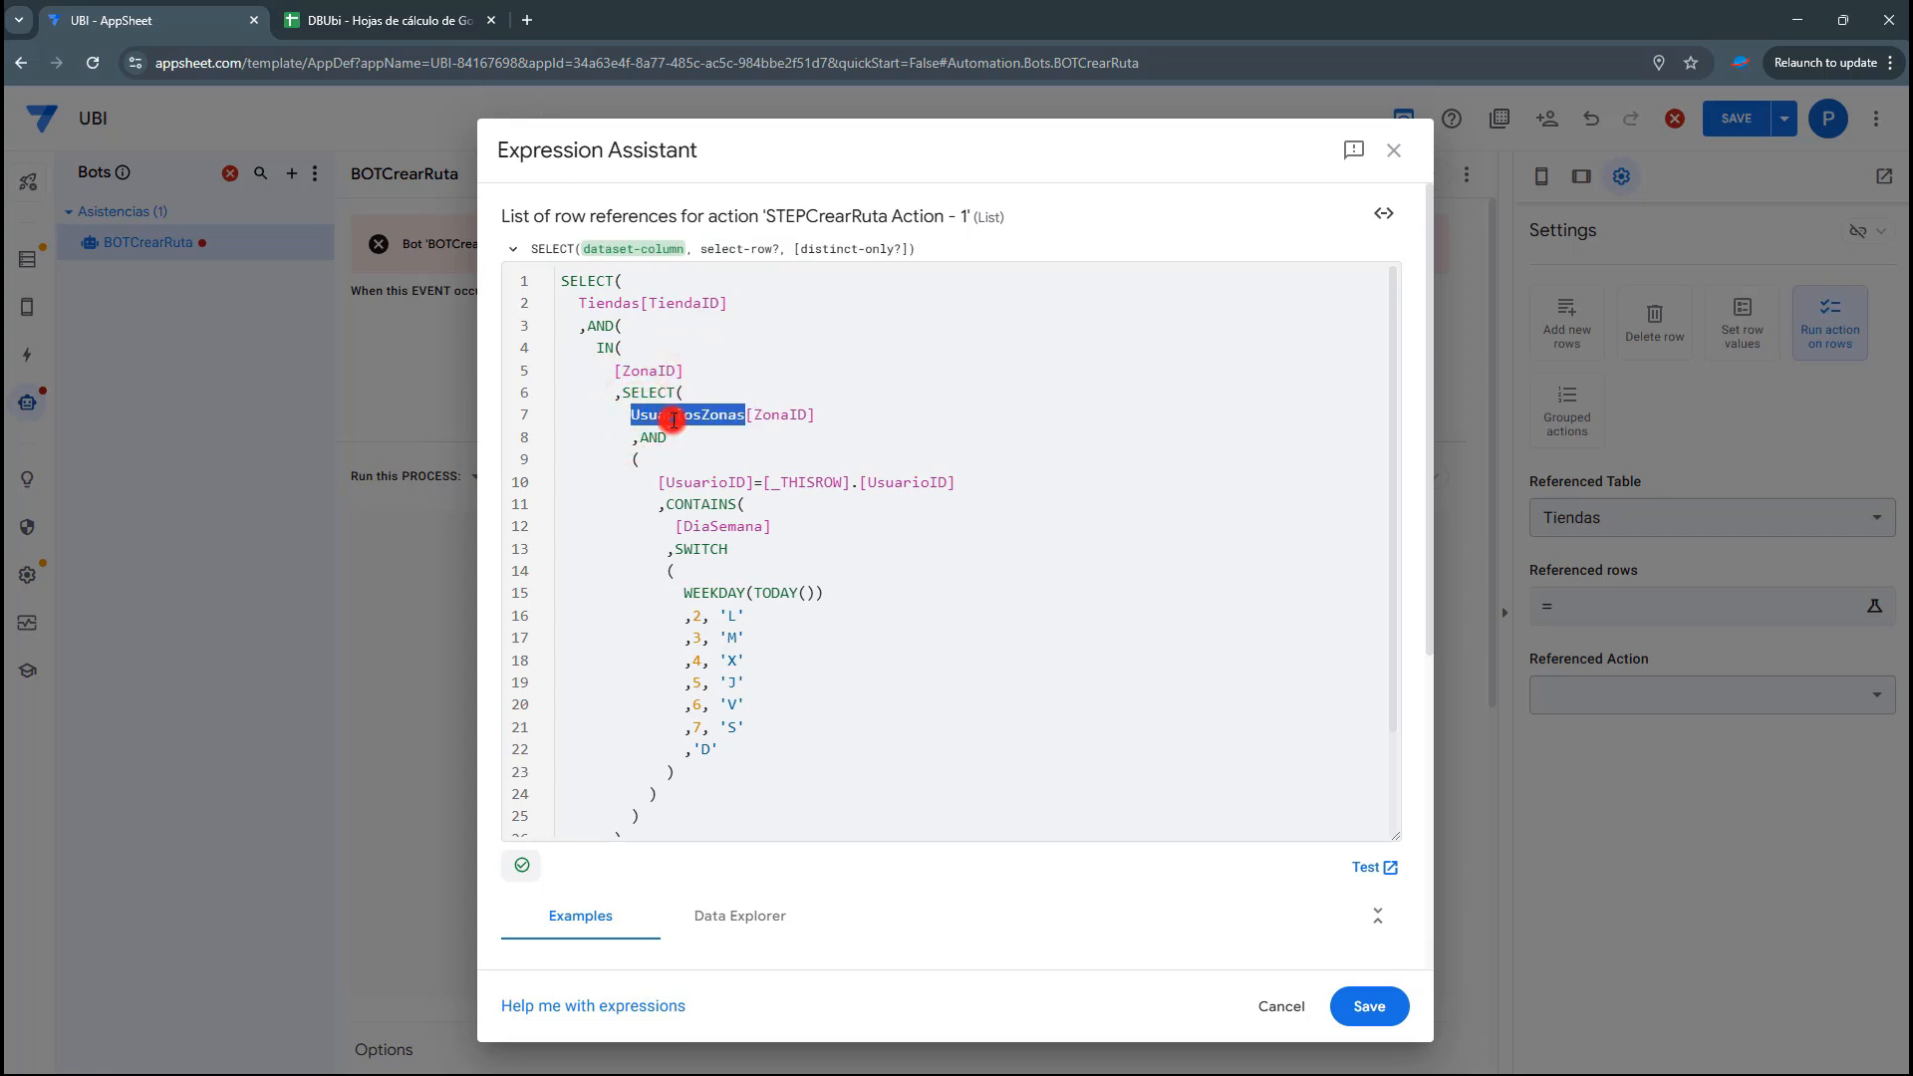
left_click(454, 16)
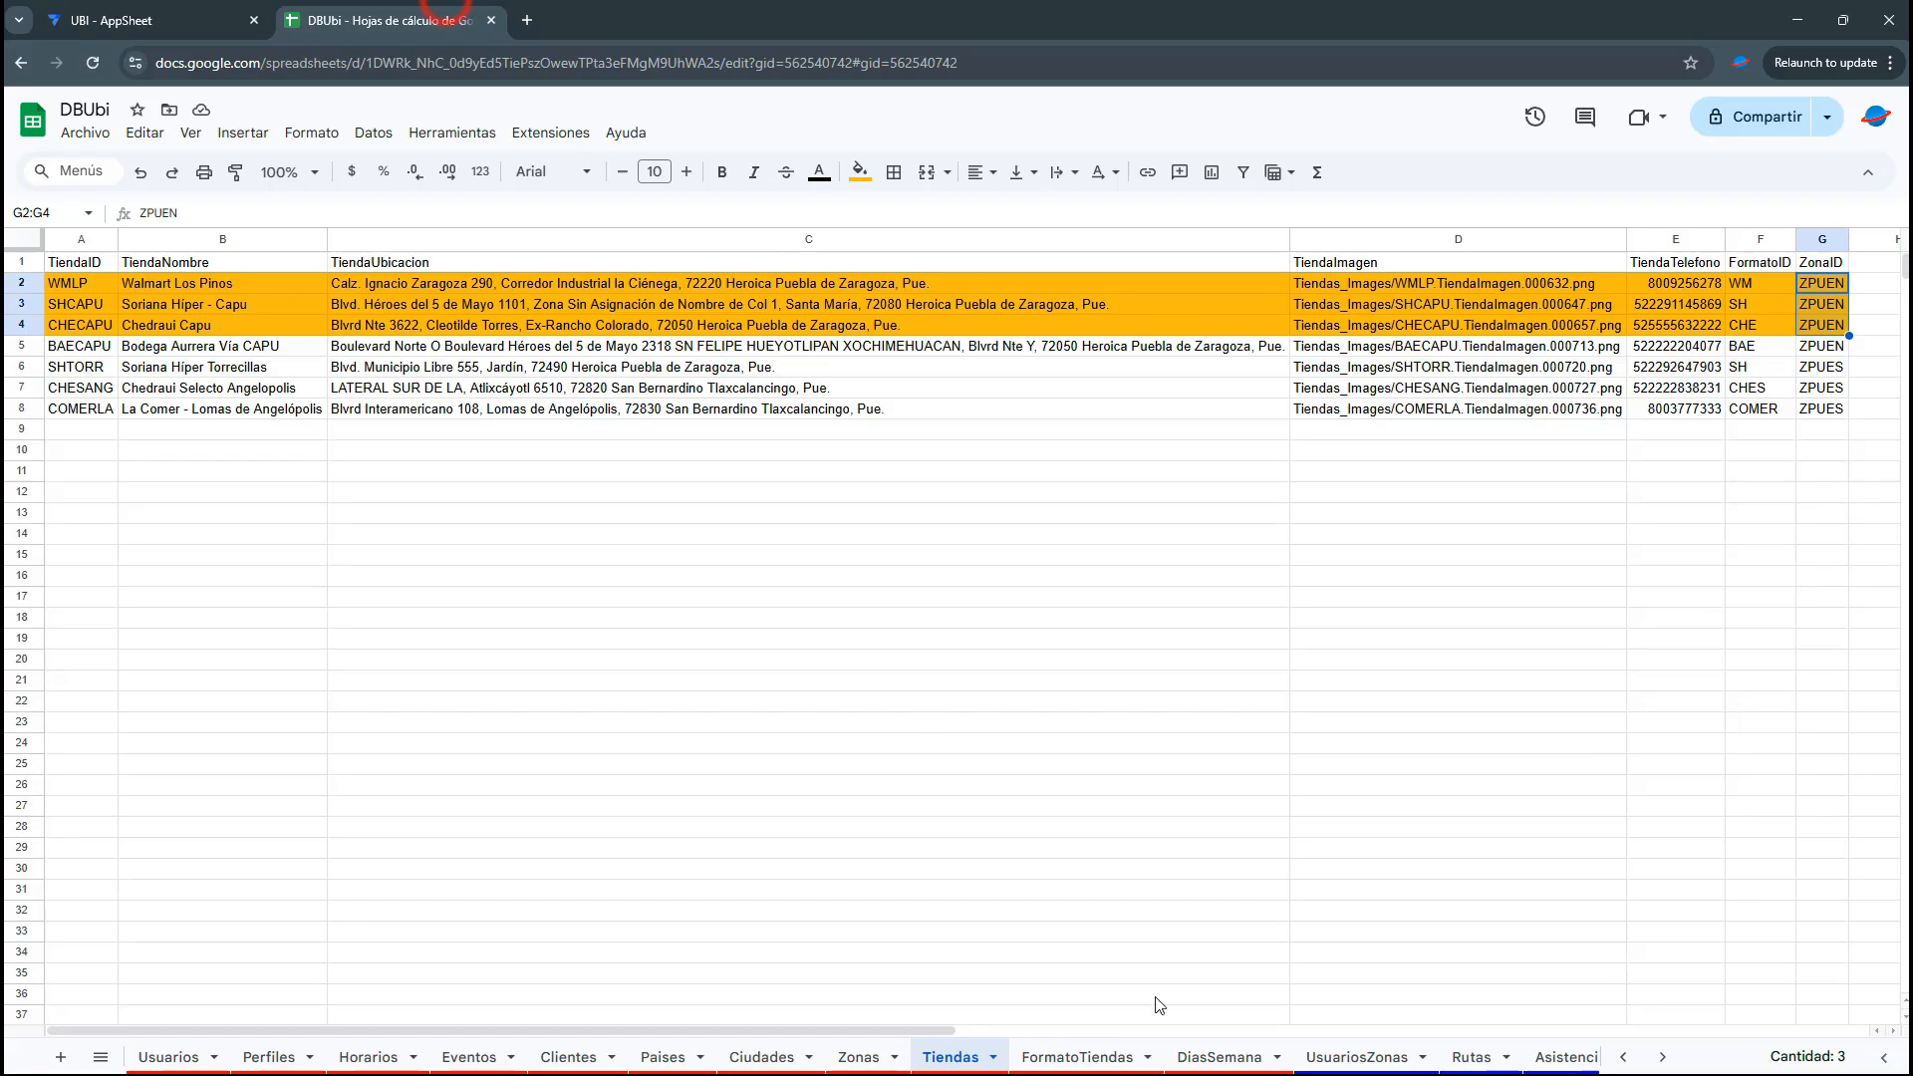
Inspect row 4 of UsuariosZonas: its user, zone ZPUES and weekdays M, J, S
left_click(1357, 1056)
left_click(615, 389)
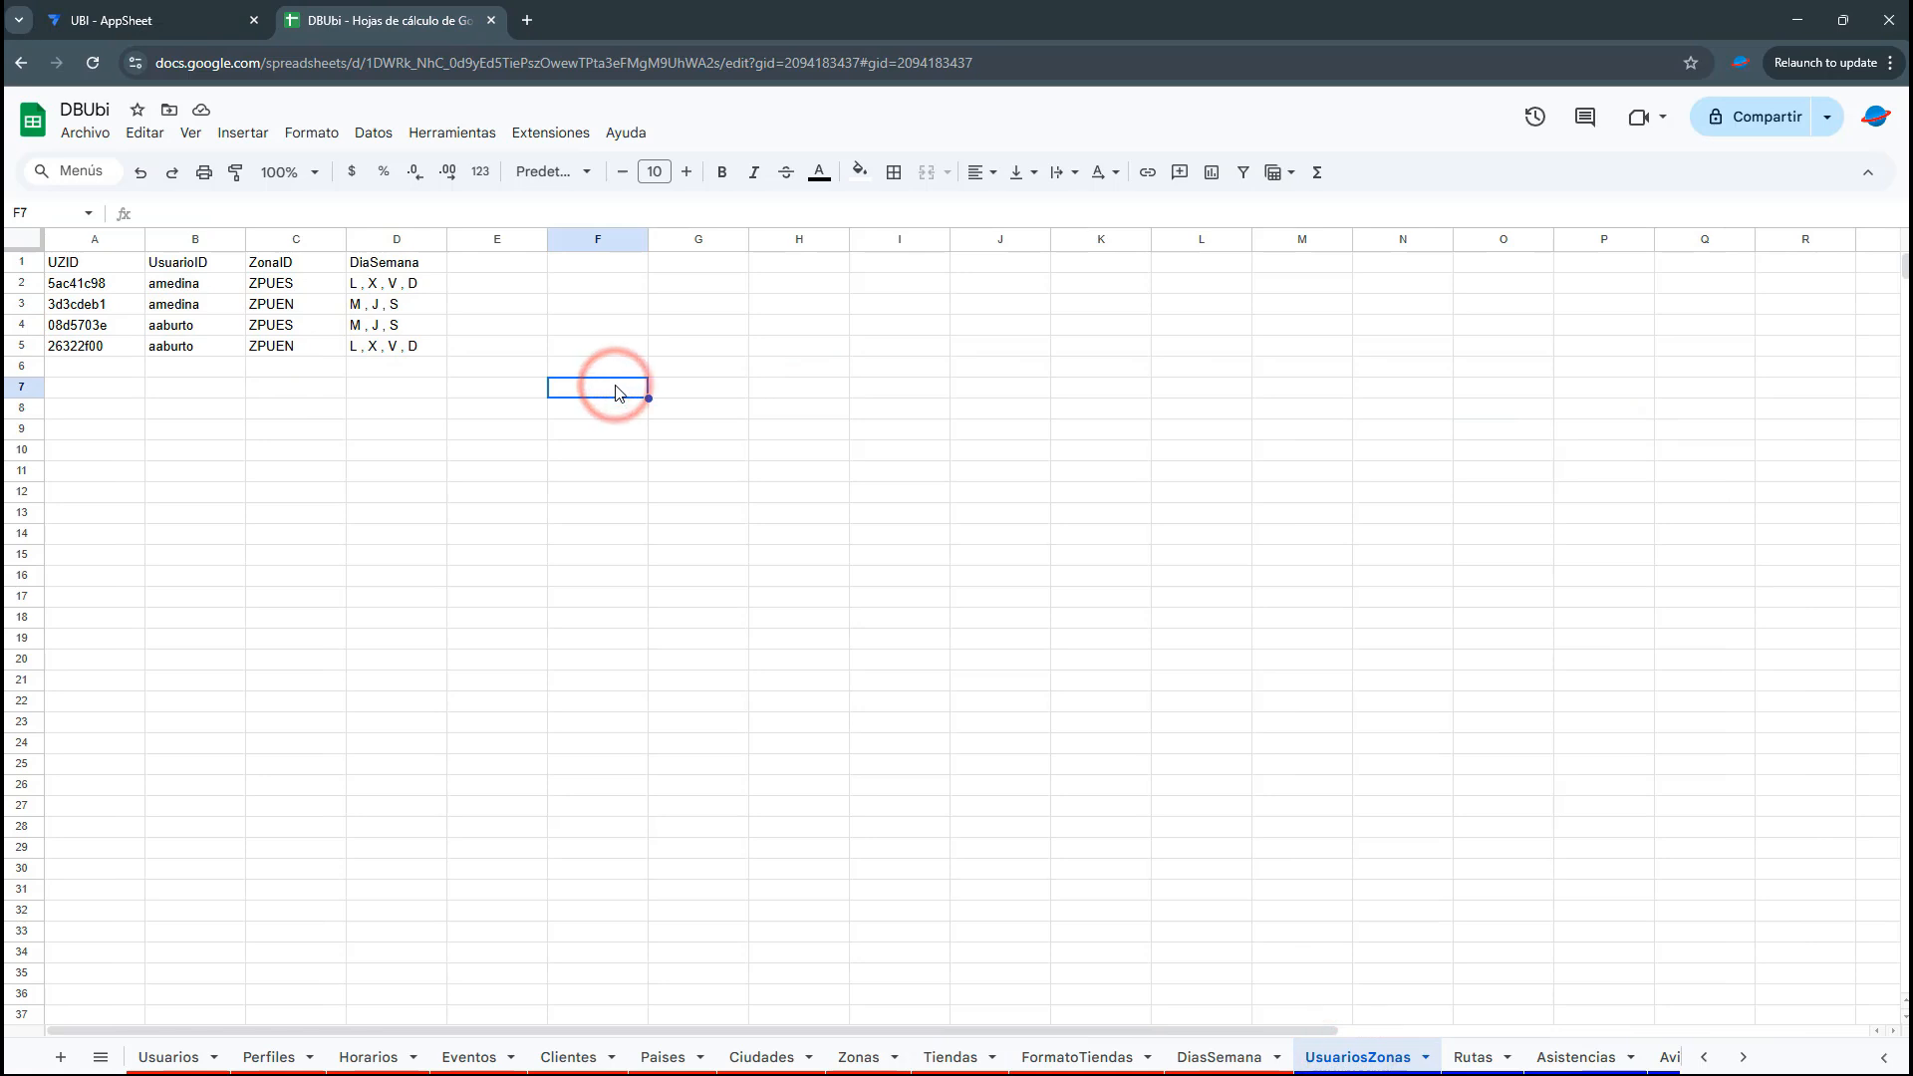
left_click(180, 330)
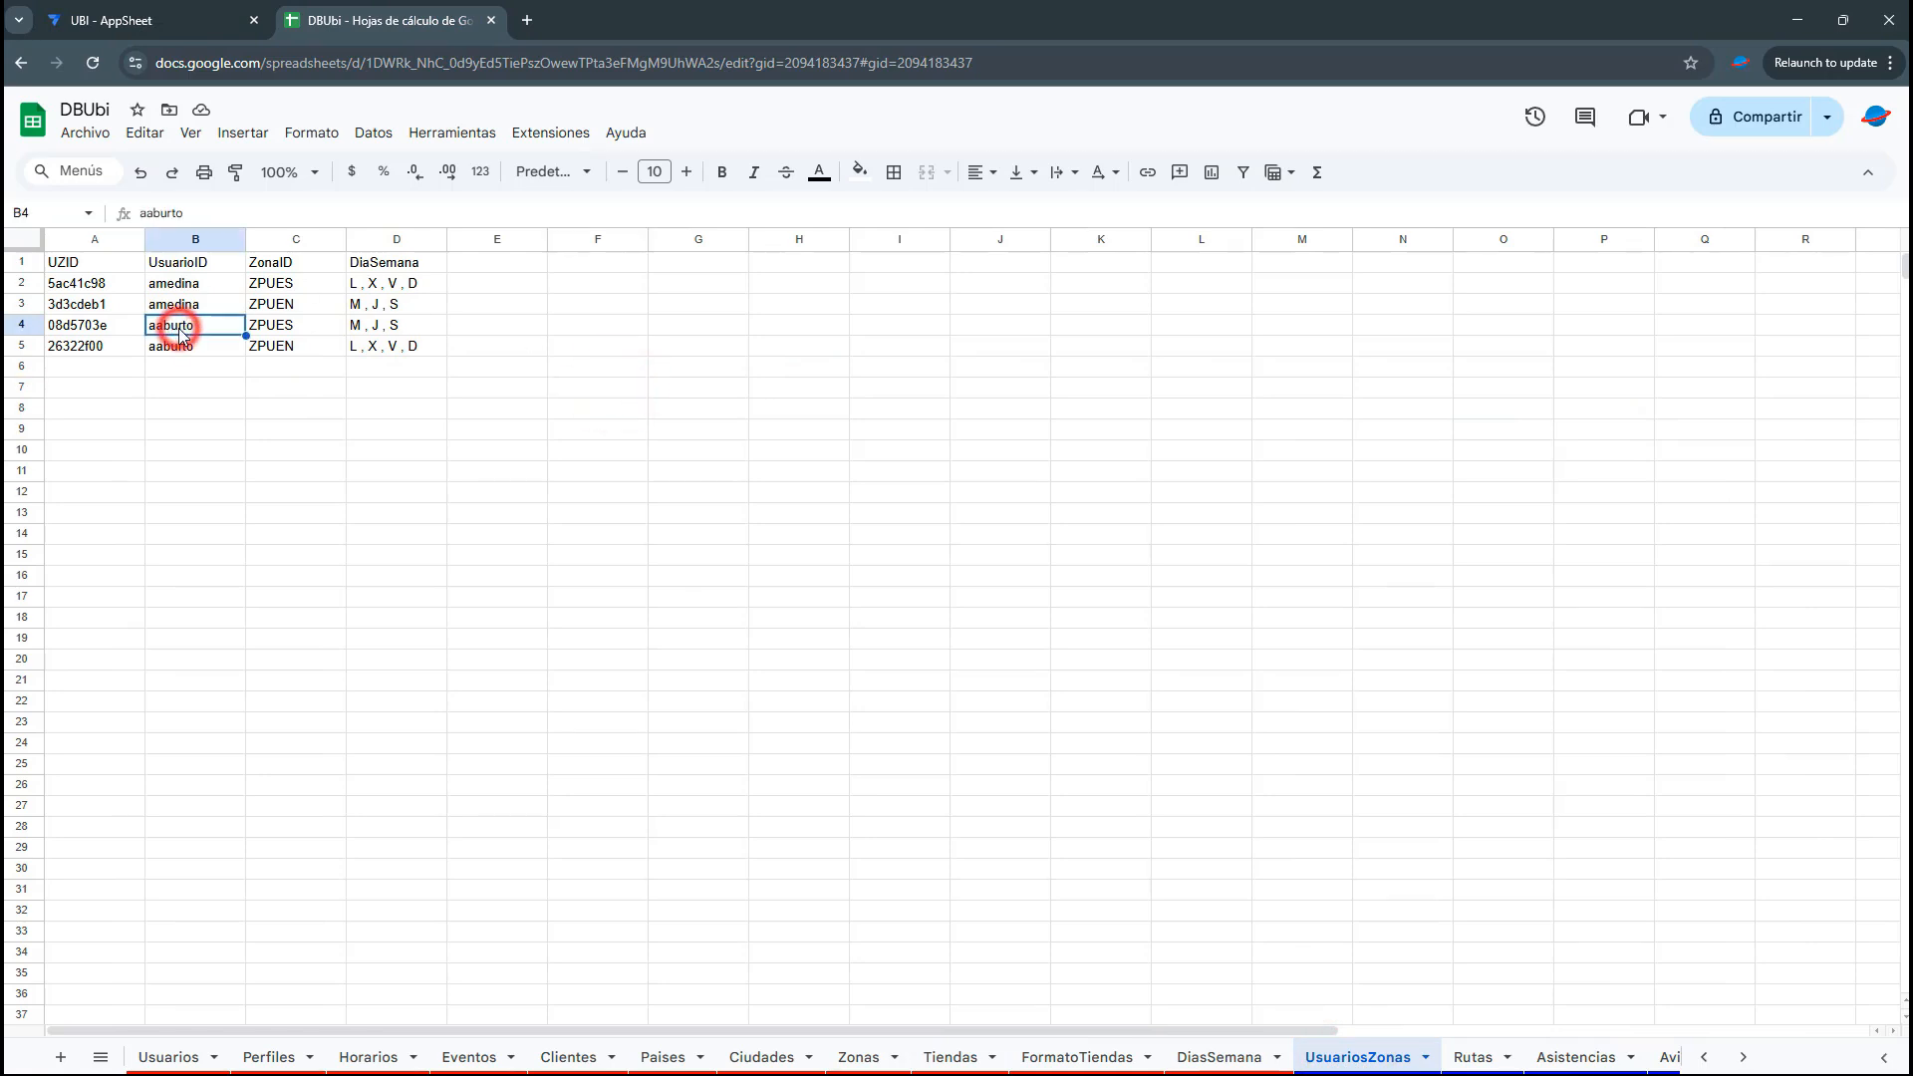
left_click(395, 332)
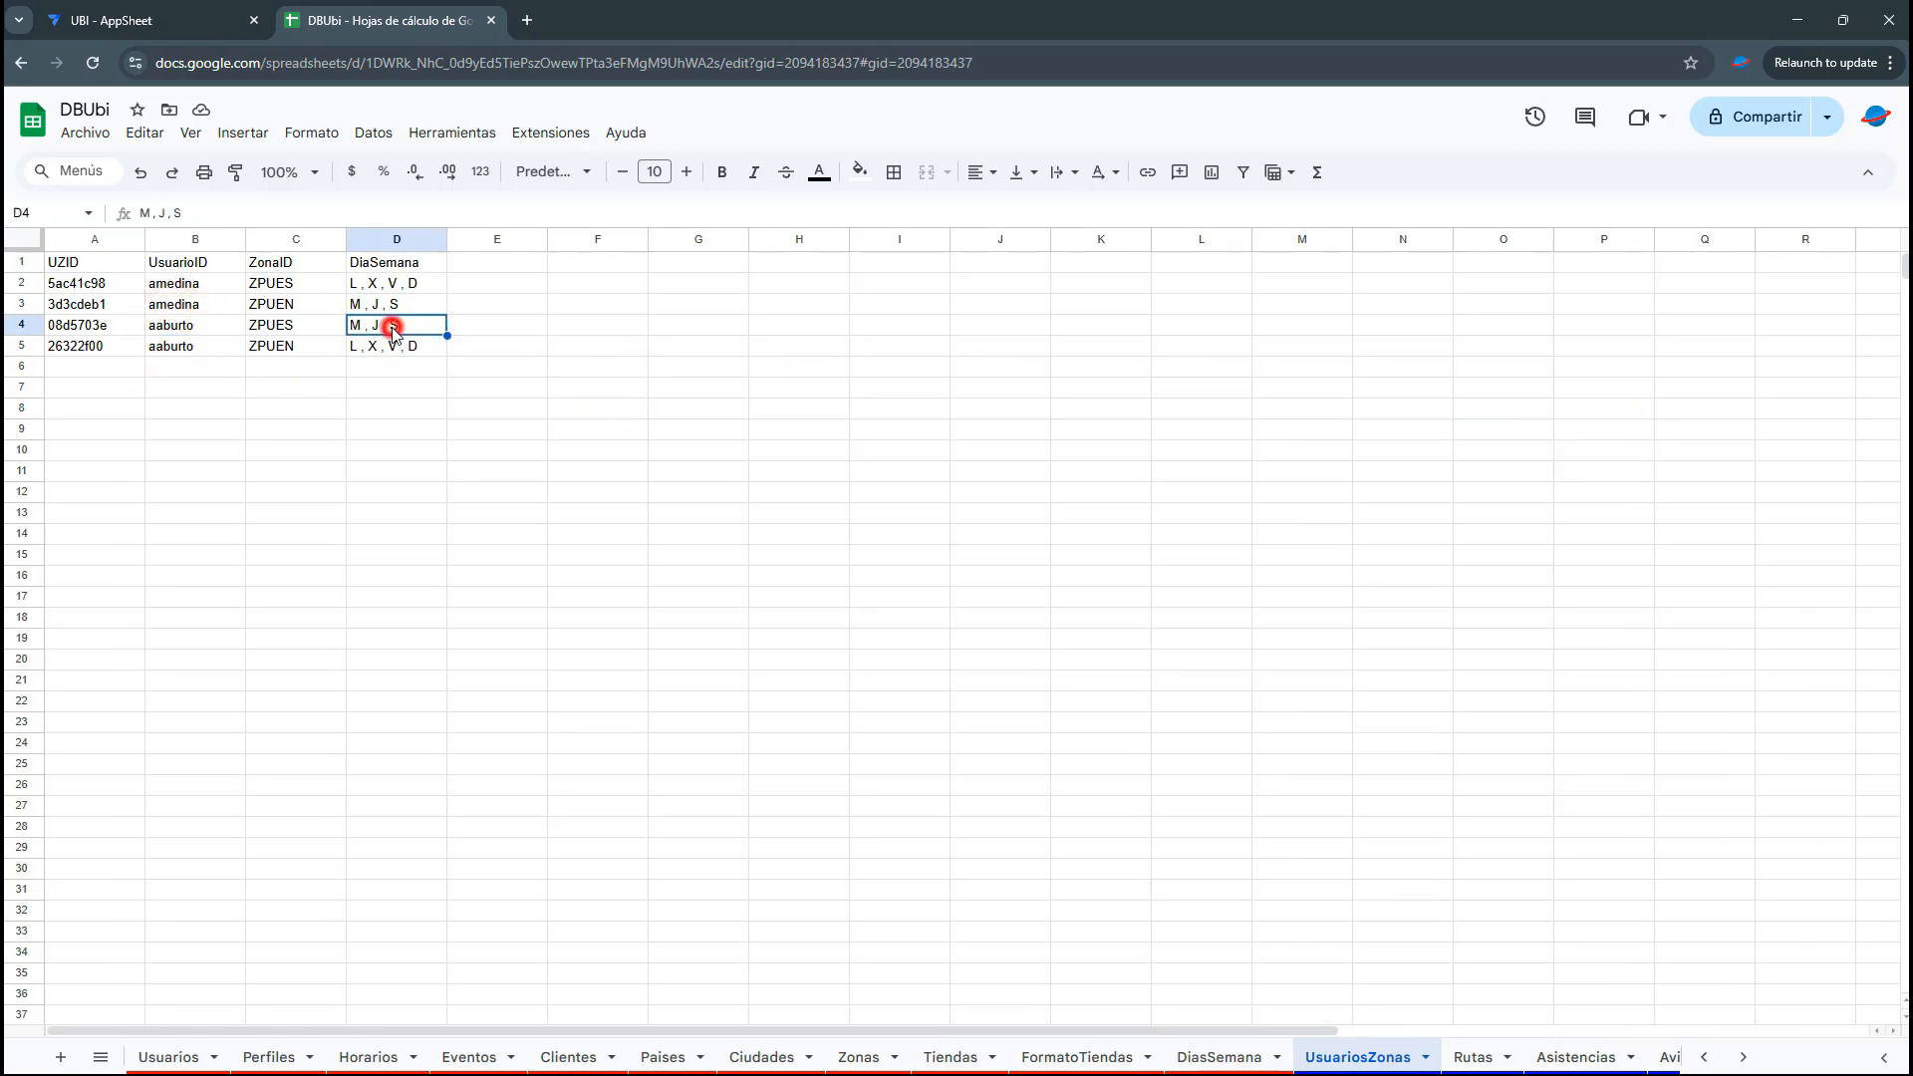
left_click(94, 325, "shift")
left_click(290, 336)
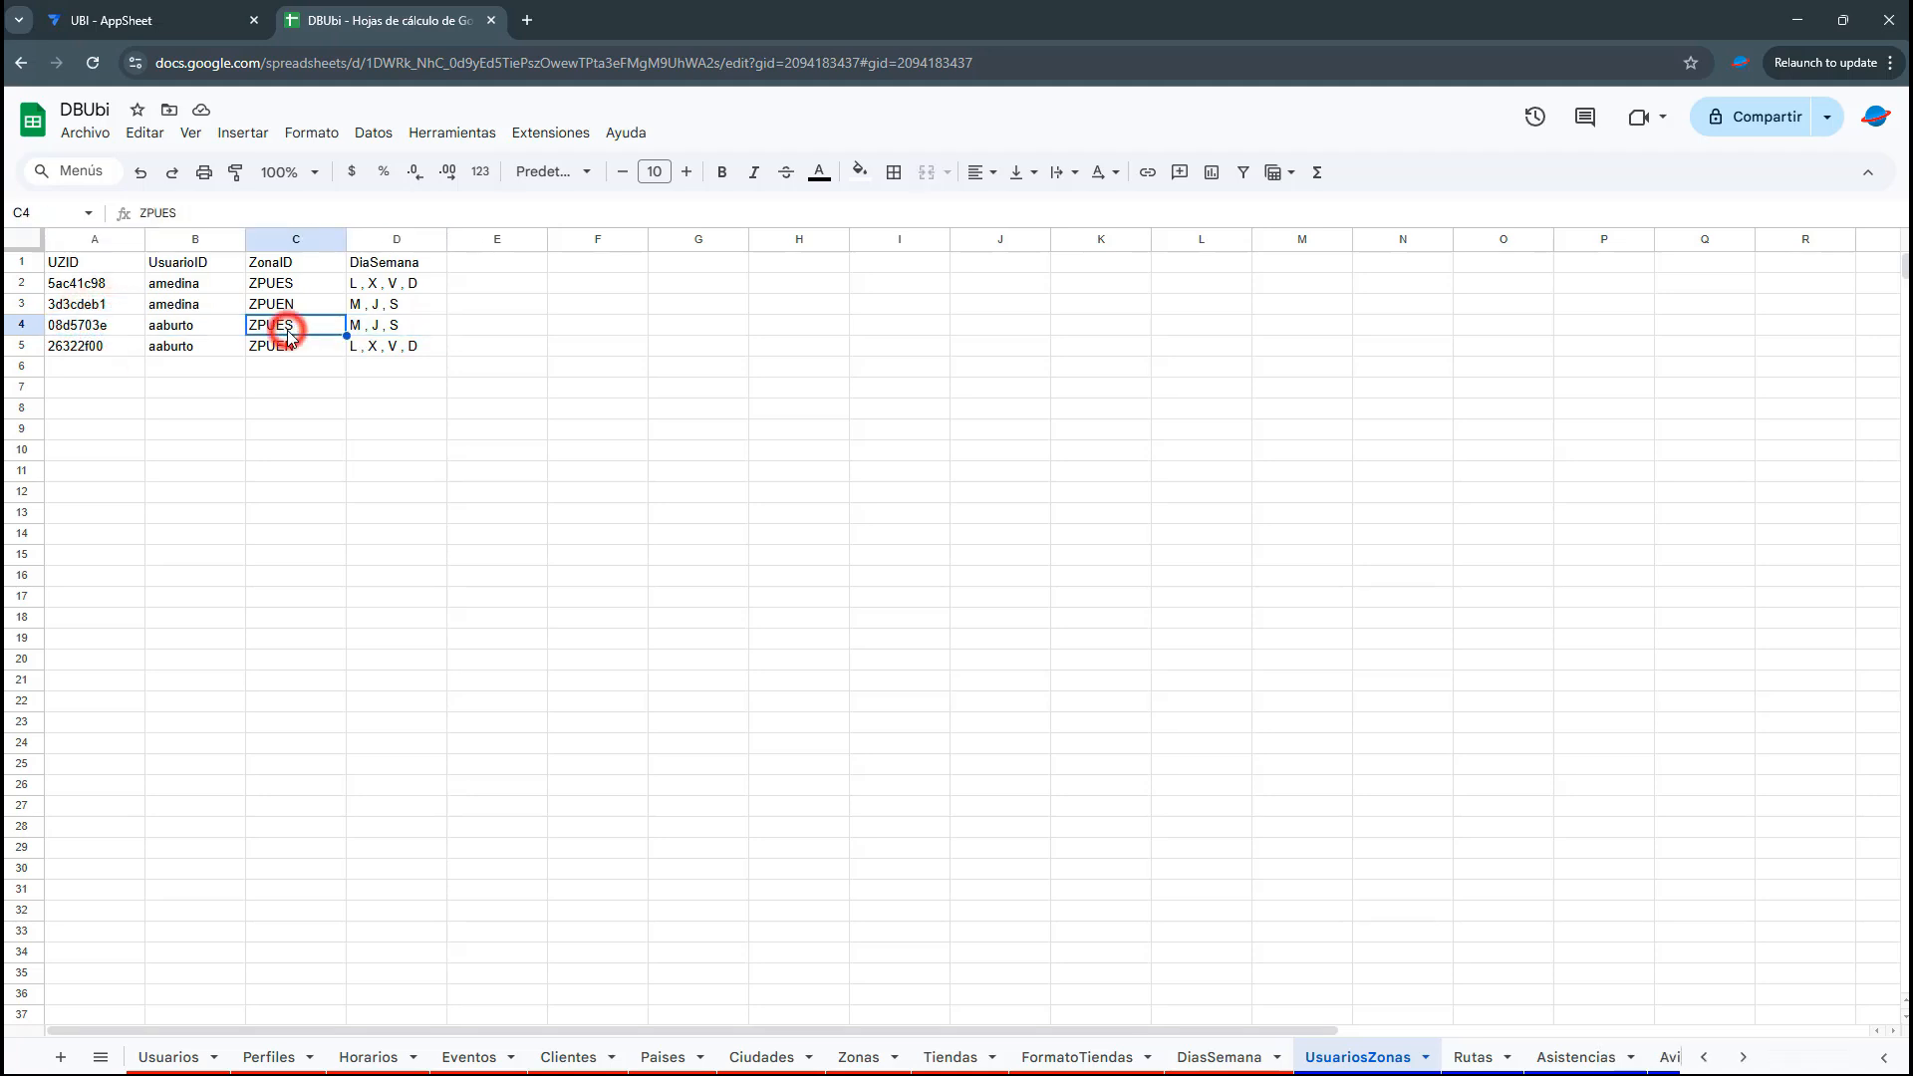
Check the UsuarioID, day codes and ZonaID in rows 5 and 2 of UsuariosZonas
left_click(197, 350)
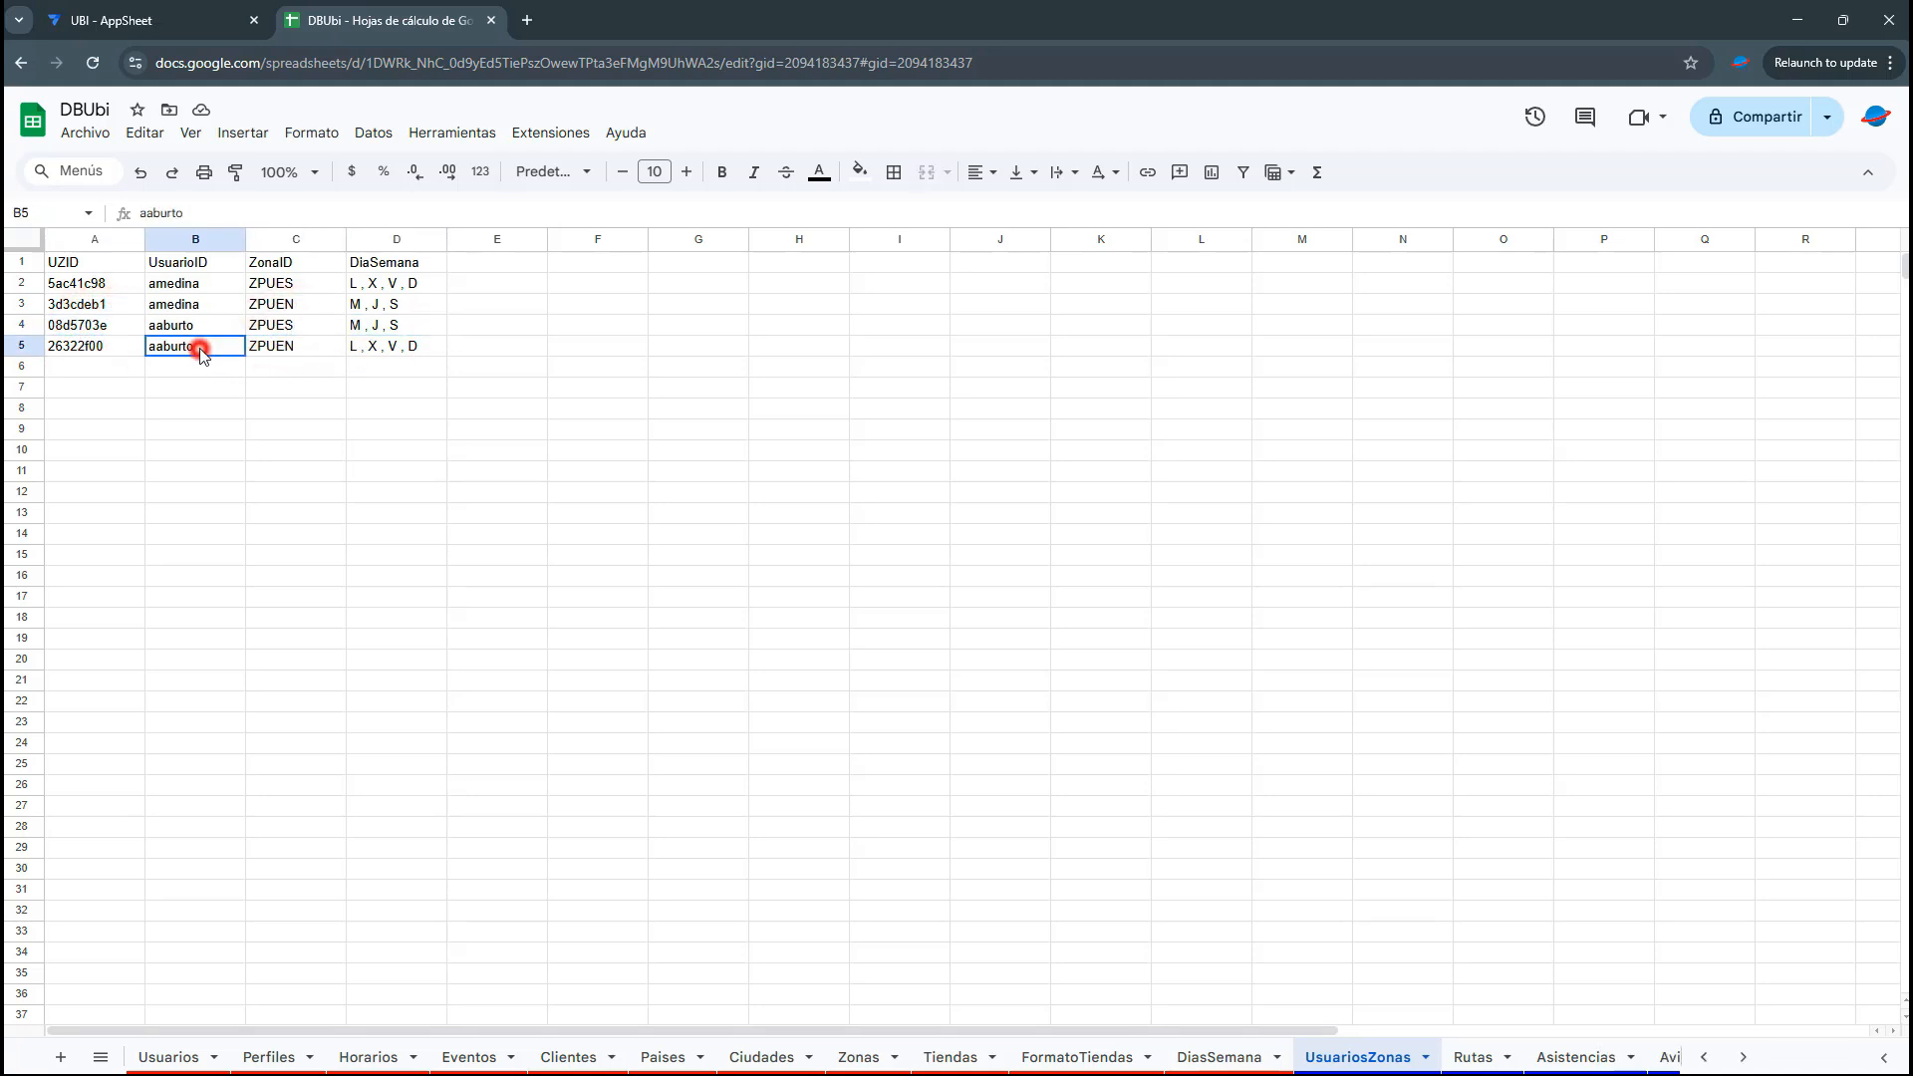
left_click(414, 349)
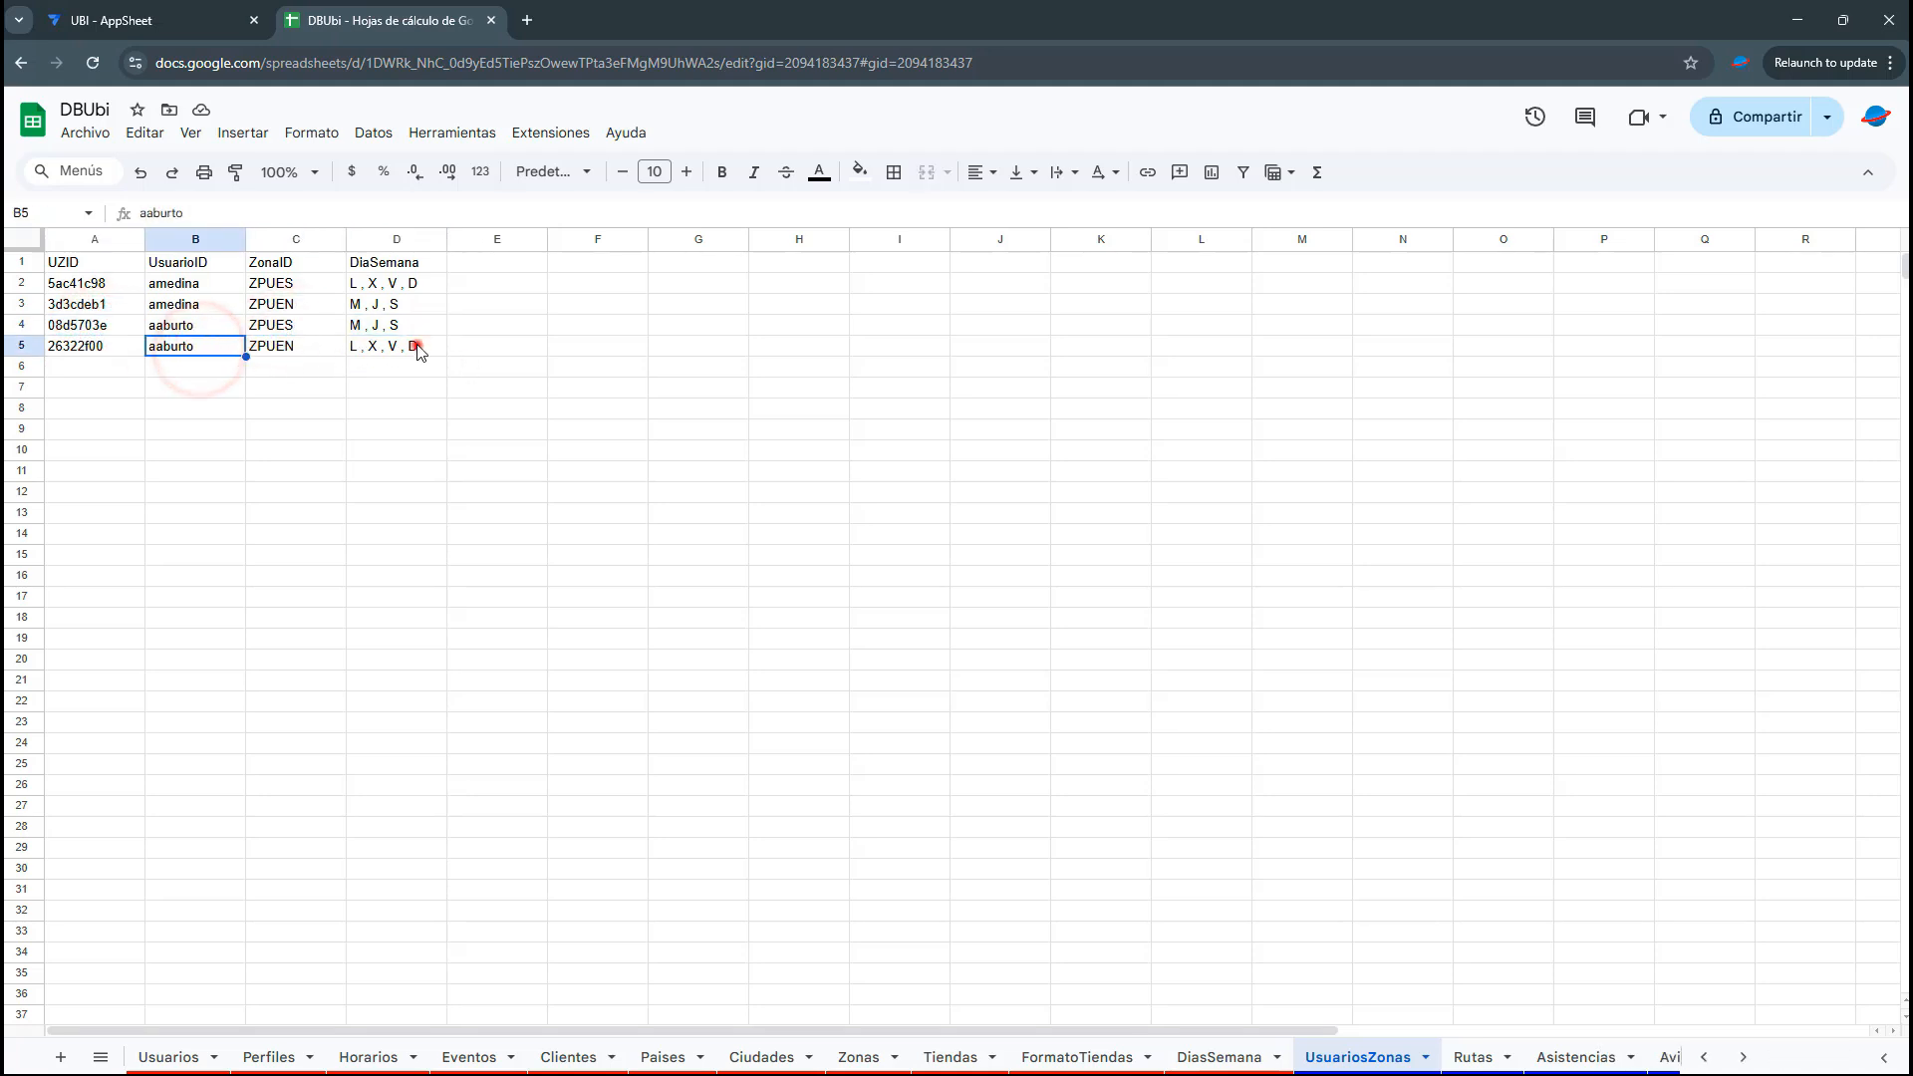
left_click(275, 345)
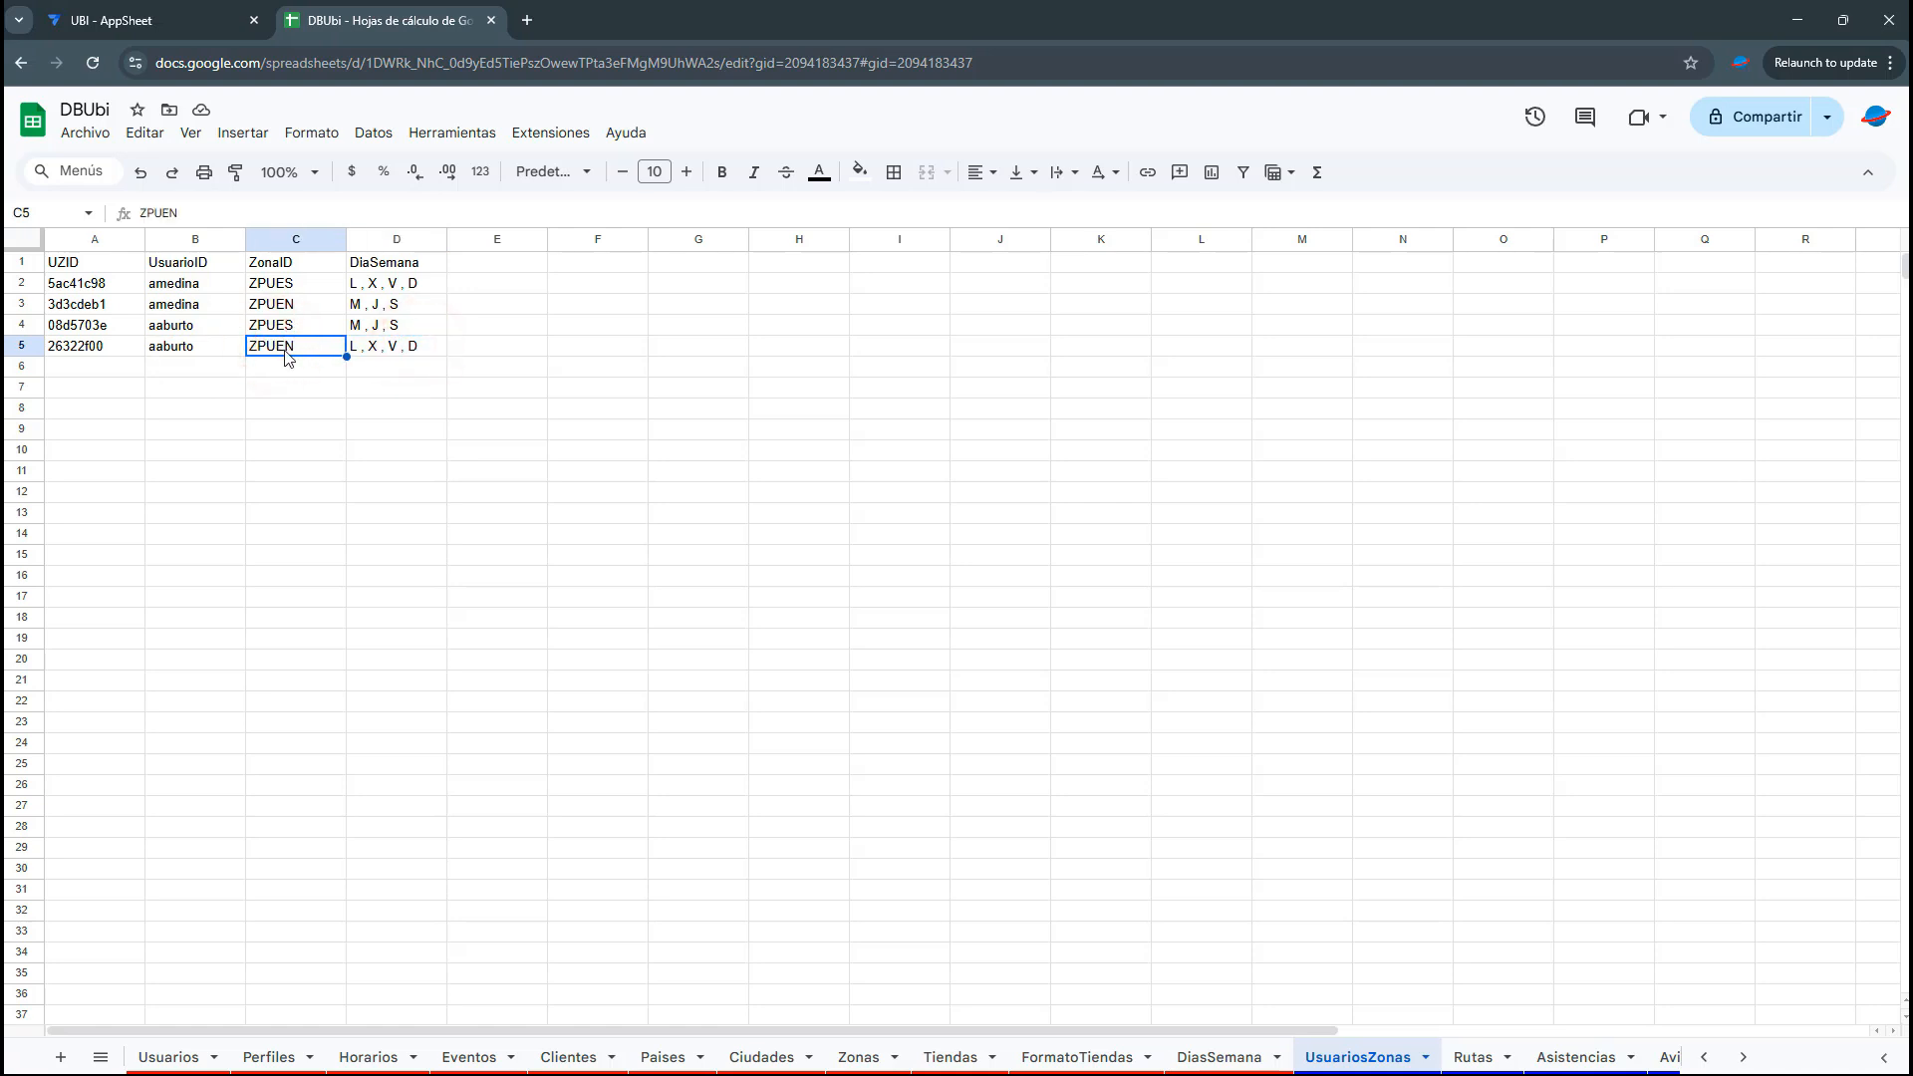
left_click(194, 287)
left_click(397, 287)
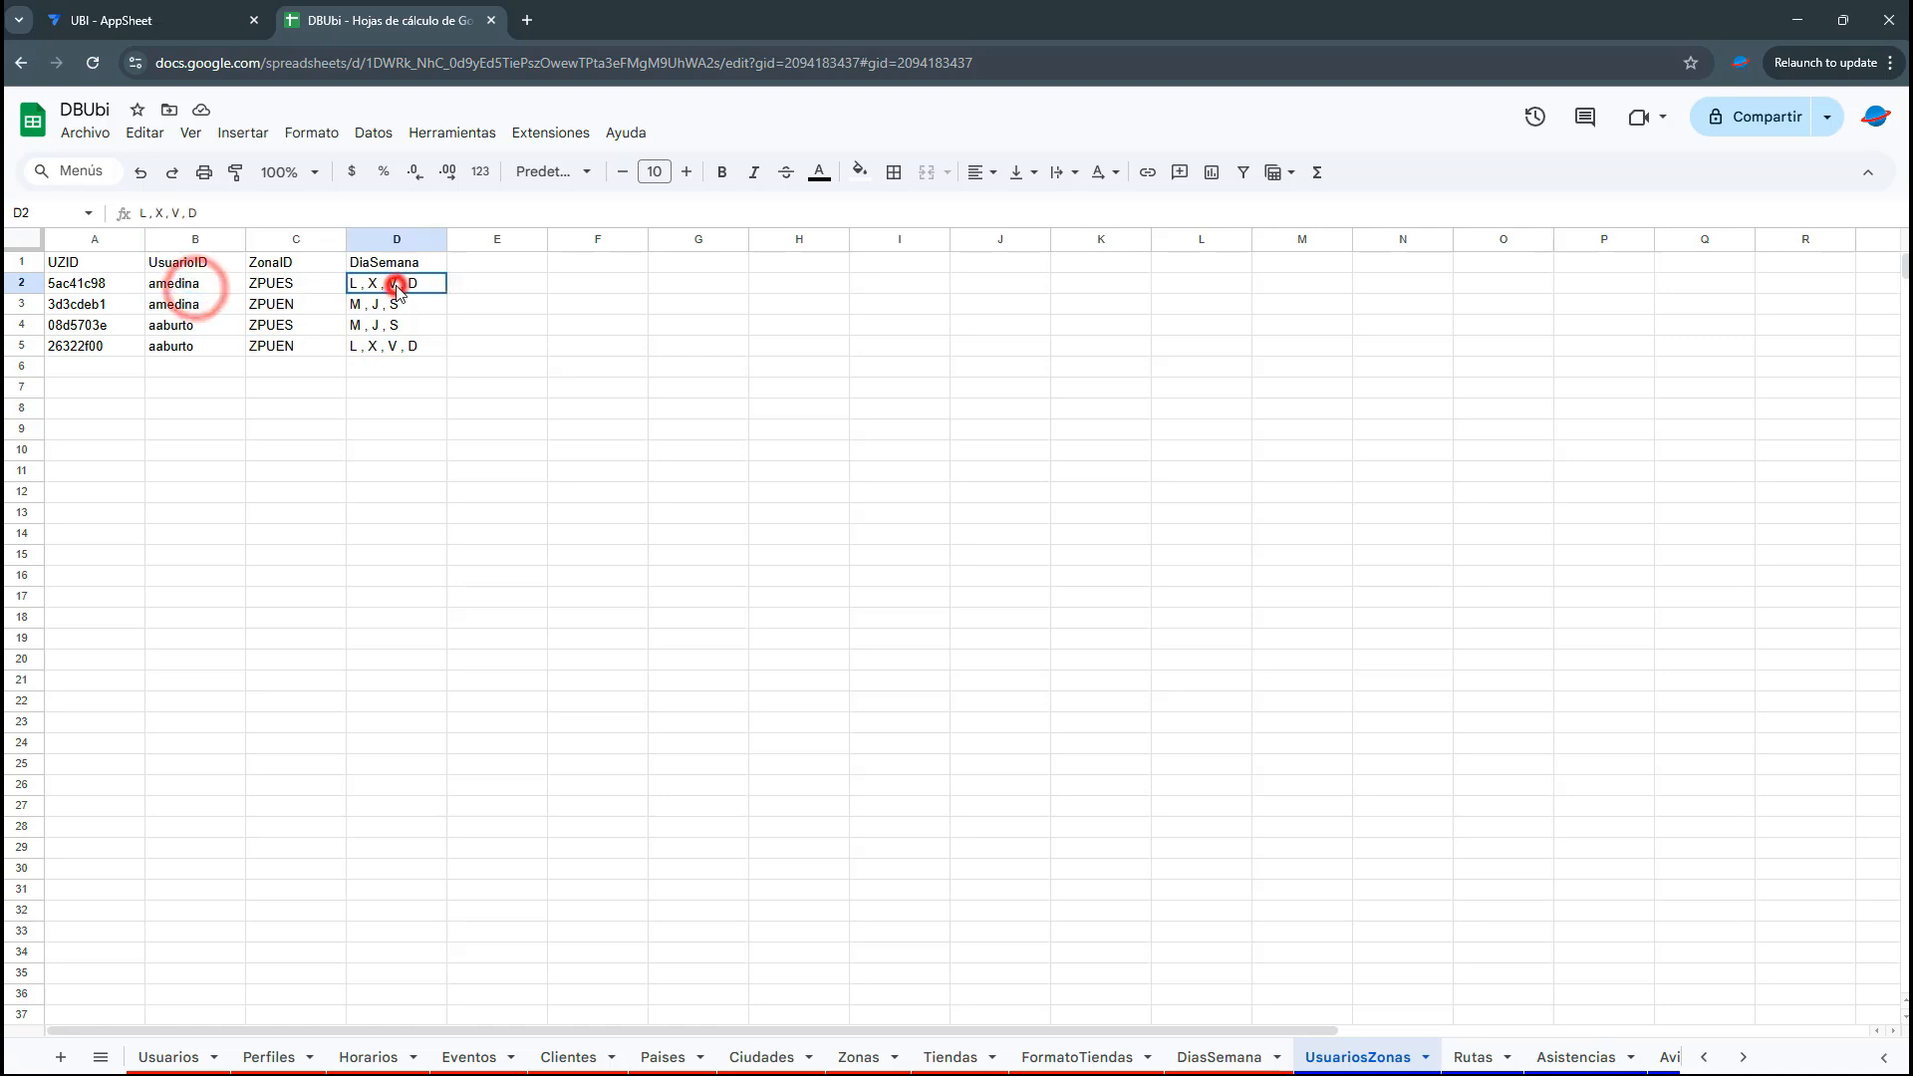
left_click(296, 287)
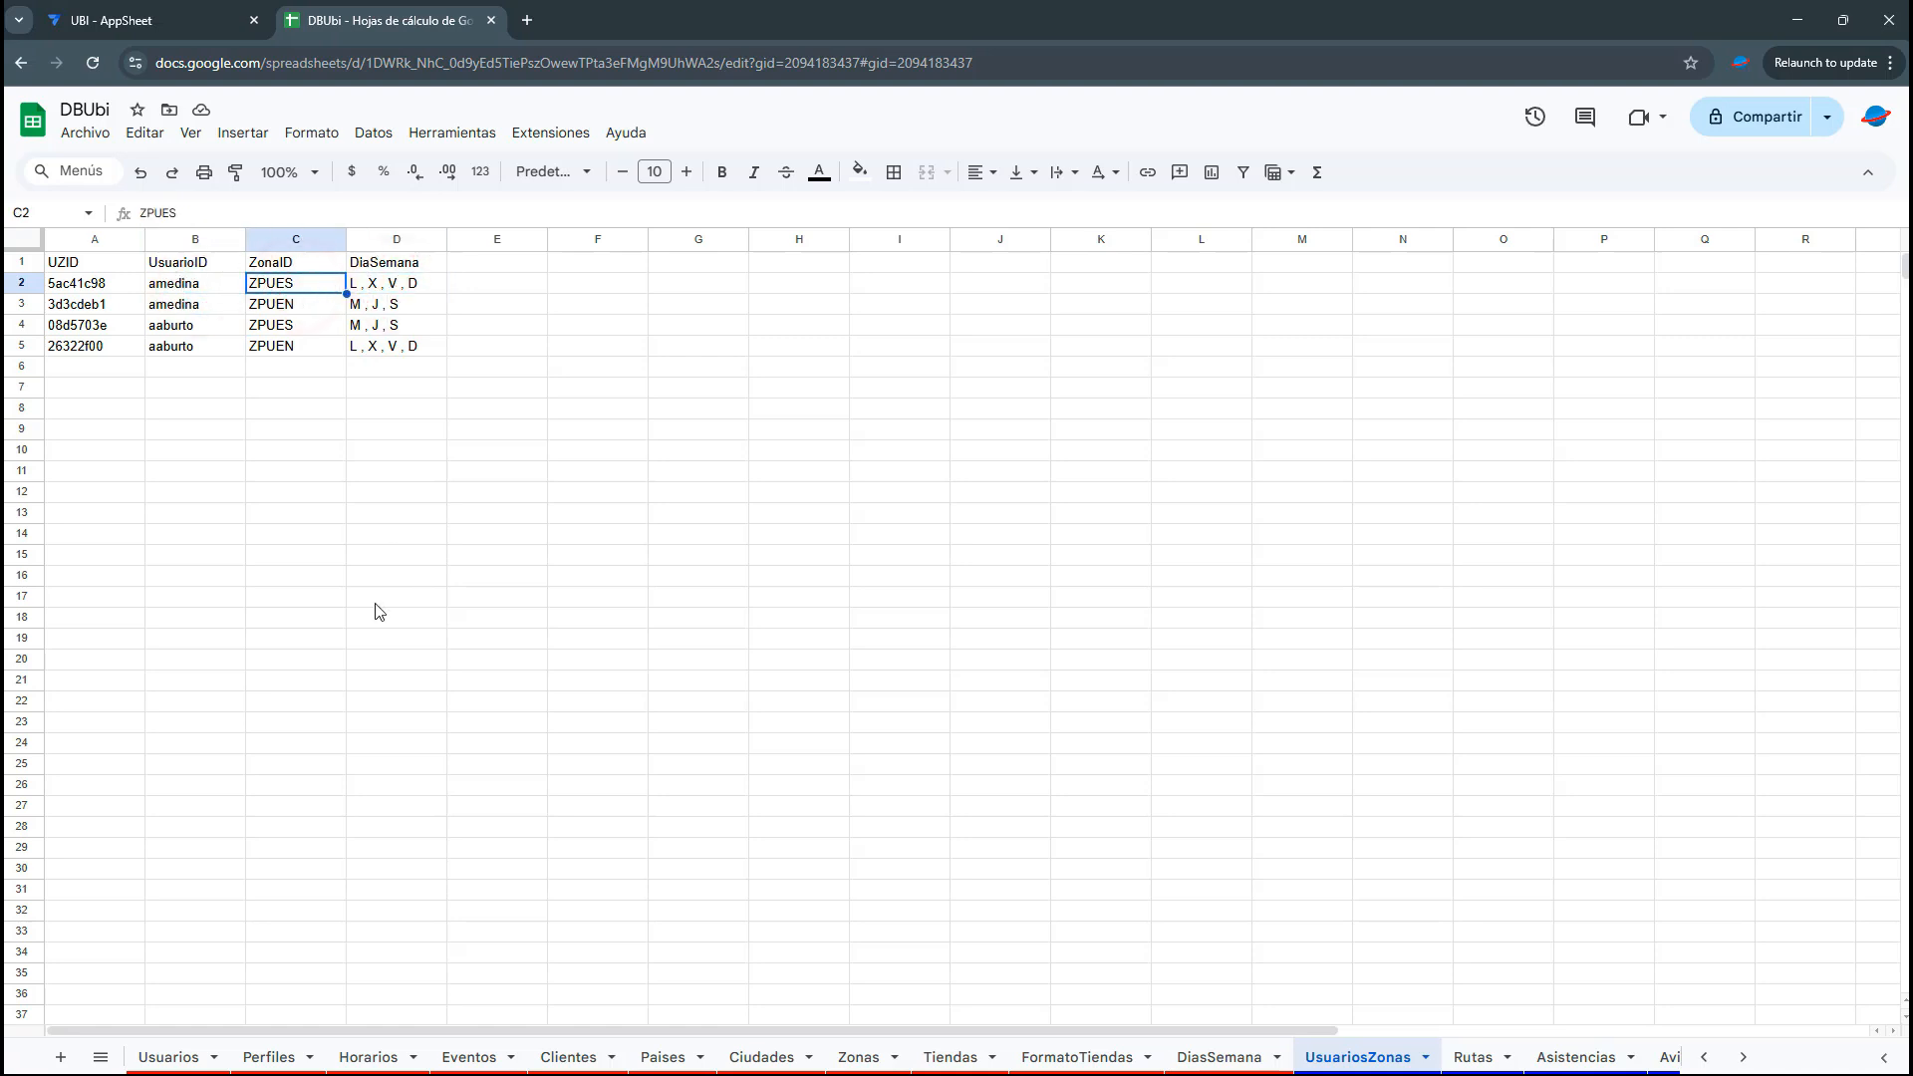
Review UsuariosZonas[ZonaID] and the [_THISROW].[UsuarioID] condition in the expression
left_click(213, 14)
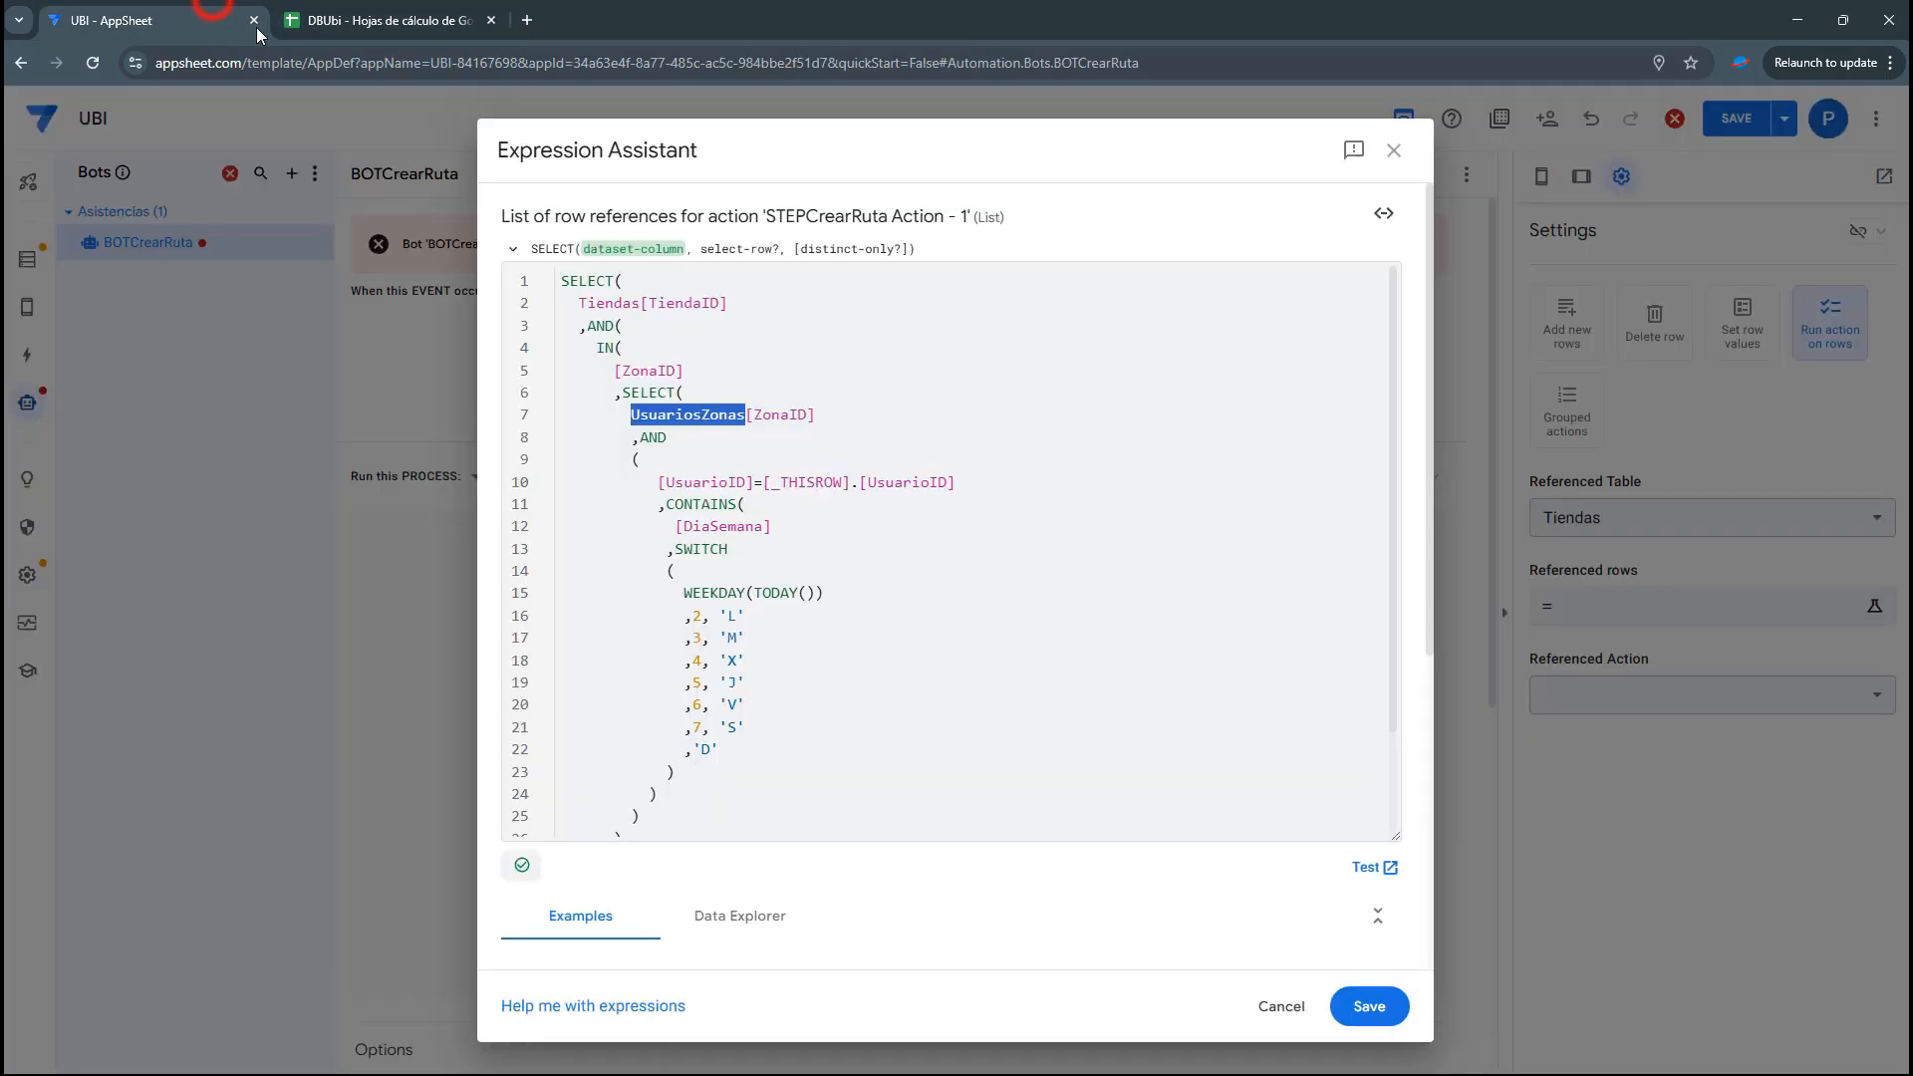
left_click_drag(619, 417, 814, 415)
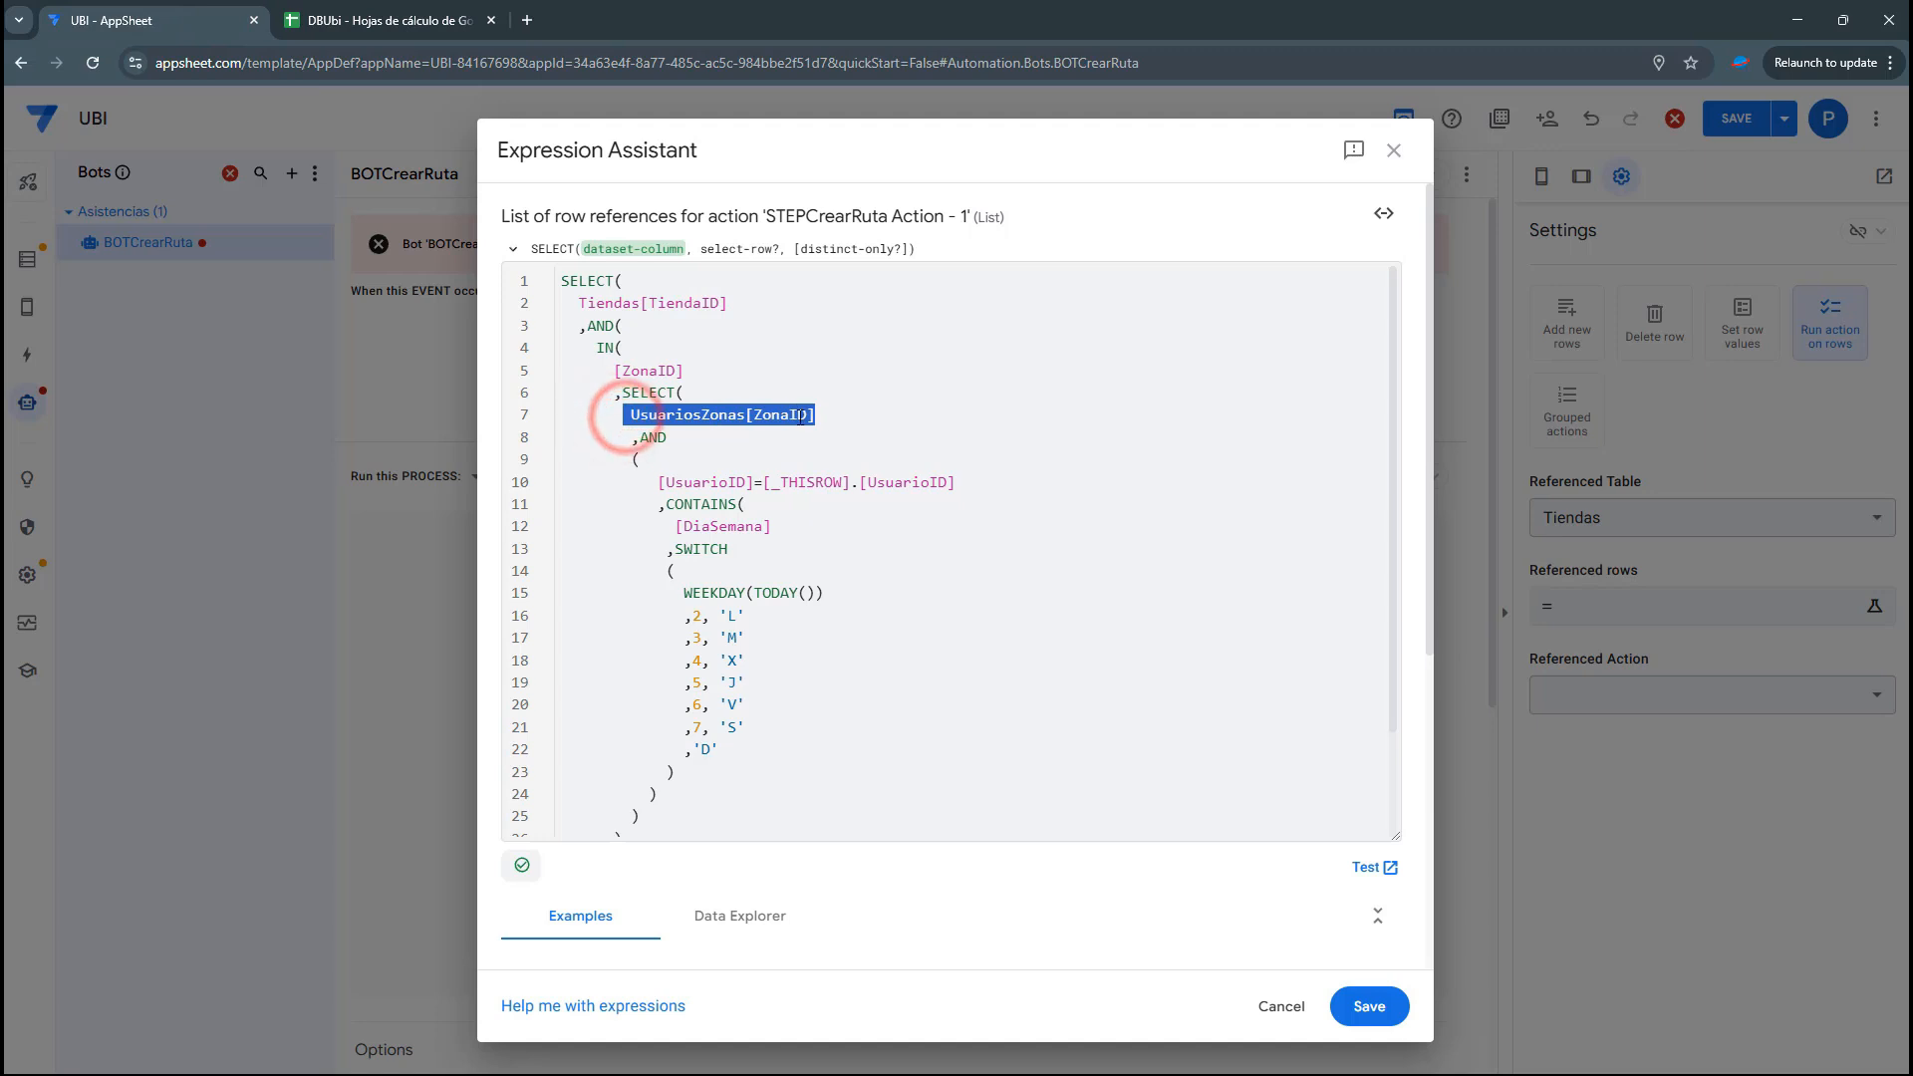
double_click(782, 415)
double_click(698, 414)
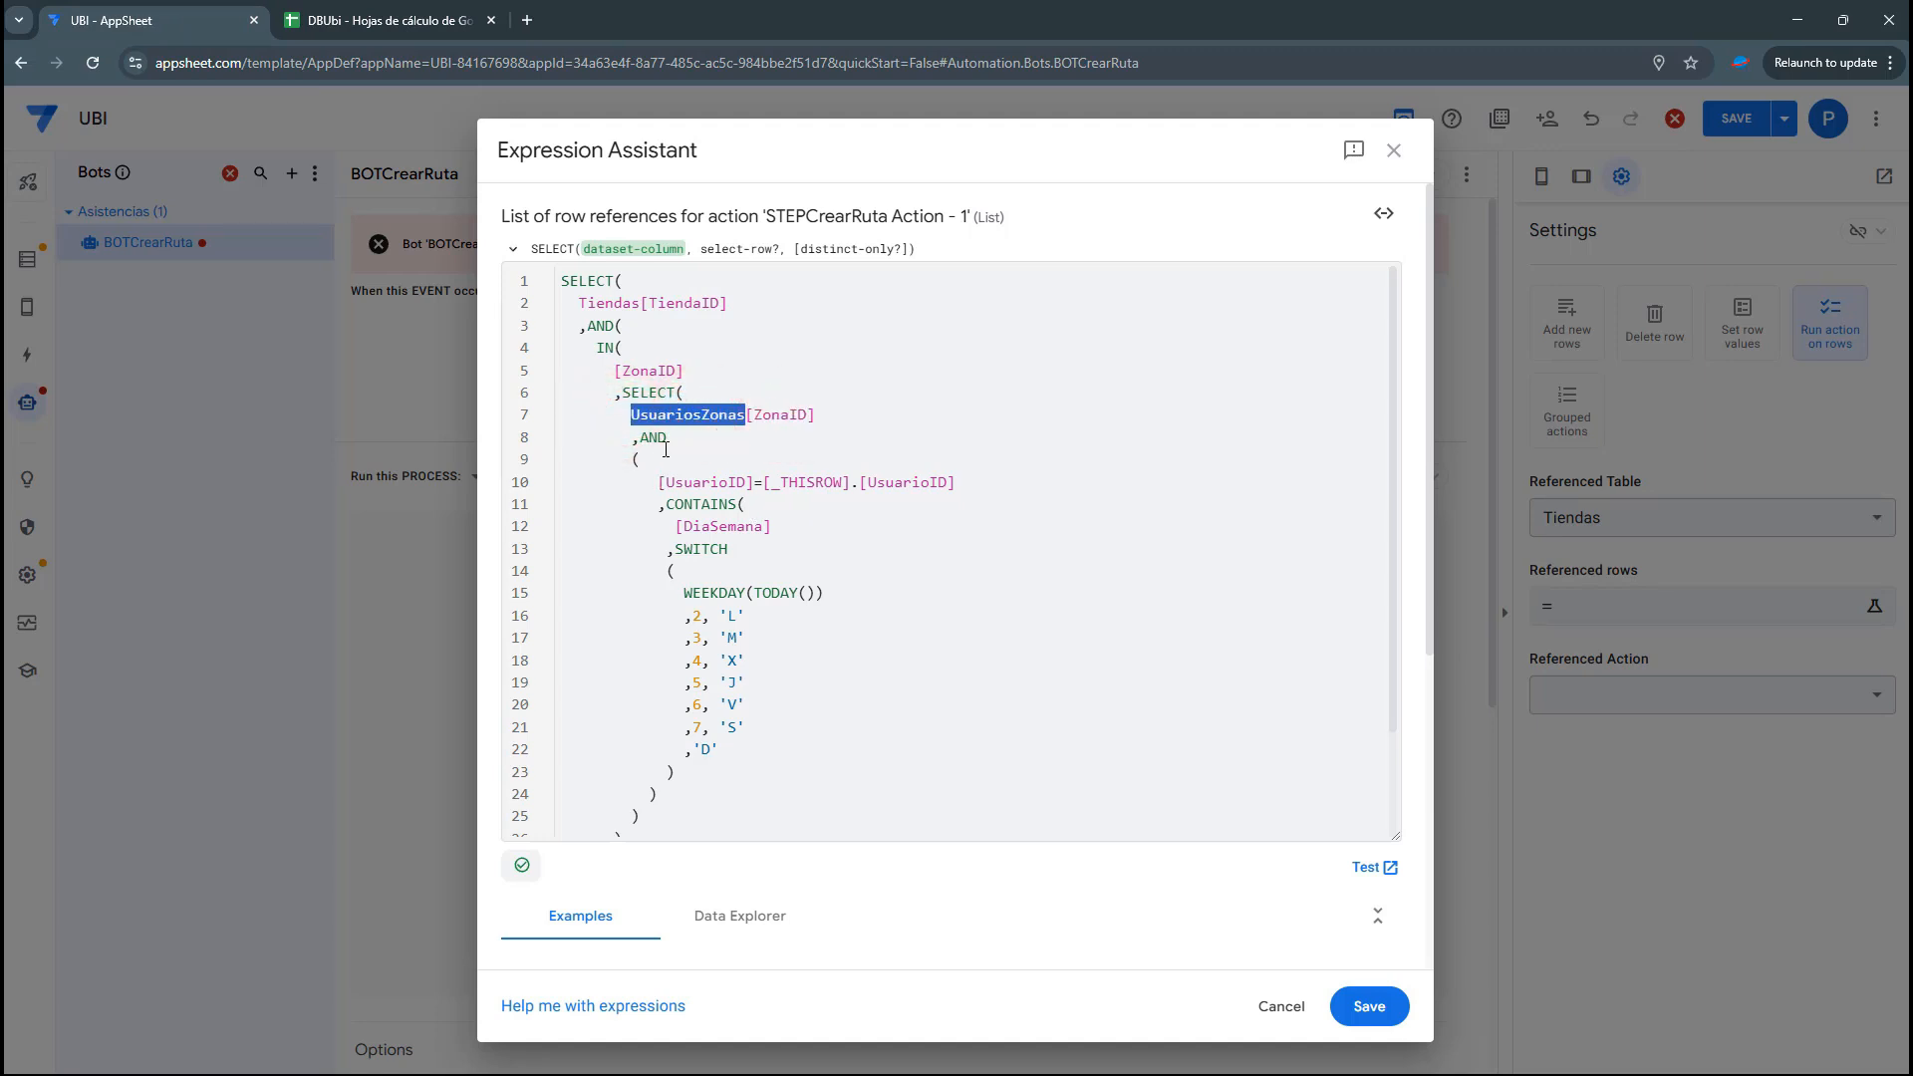
left_click_drag(660, 485, 987, 487)
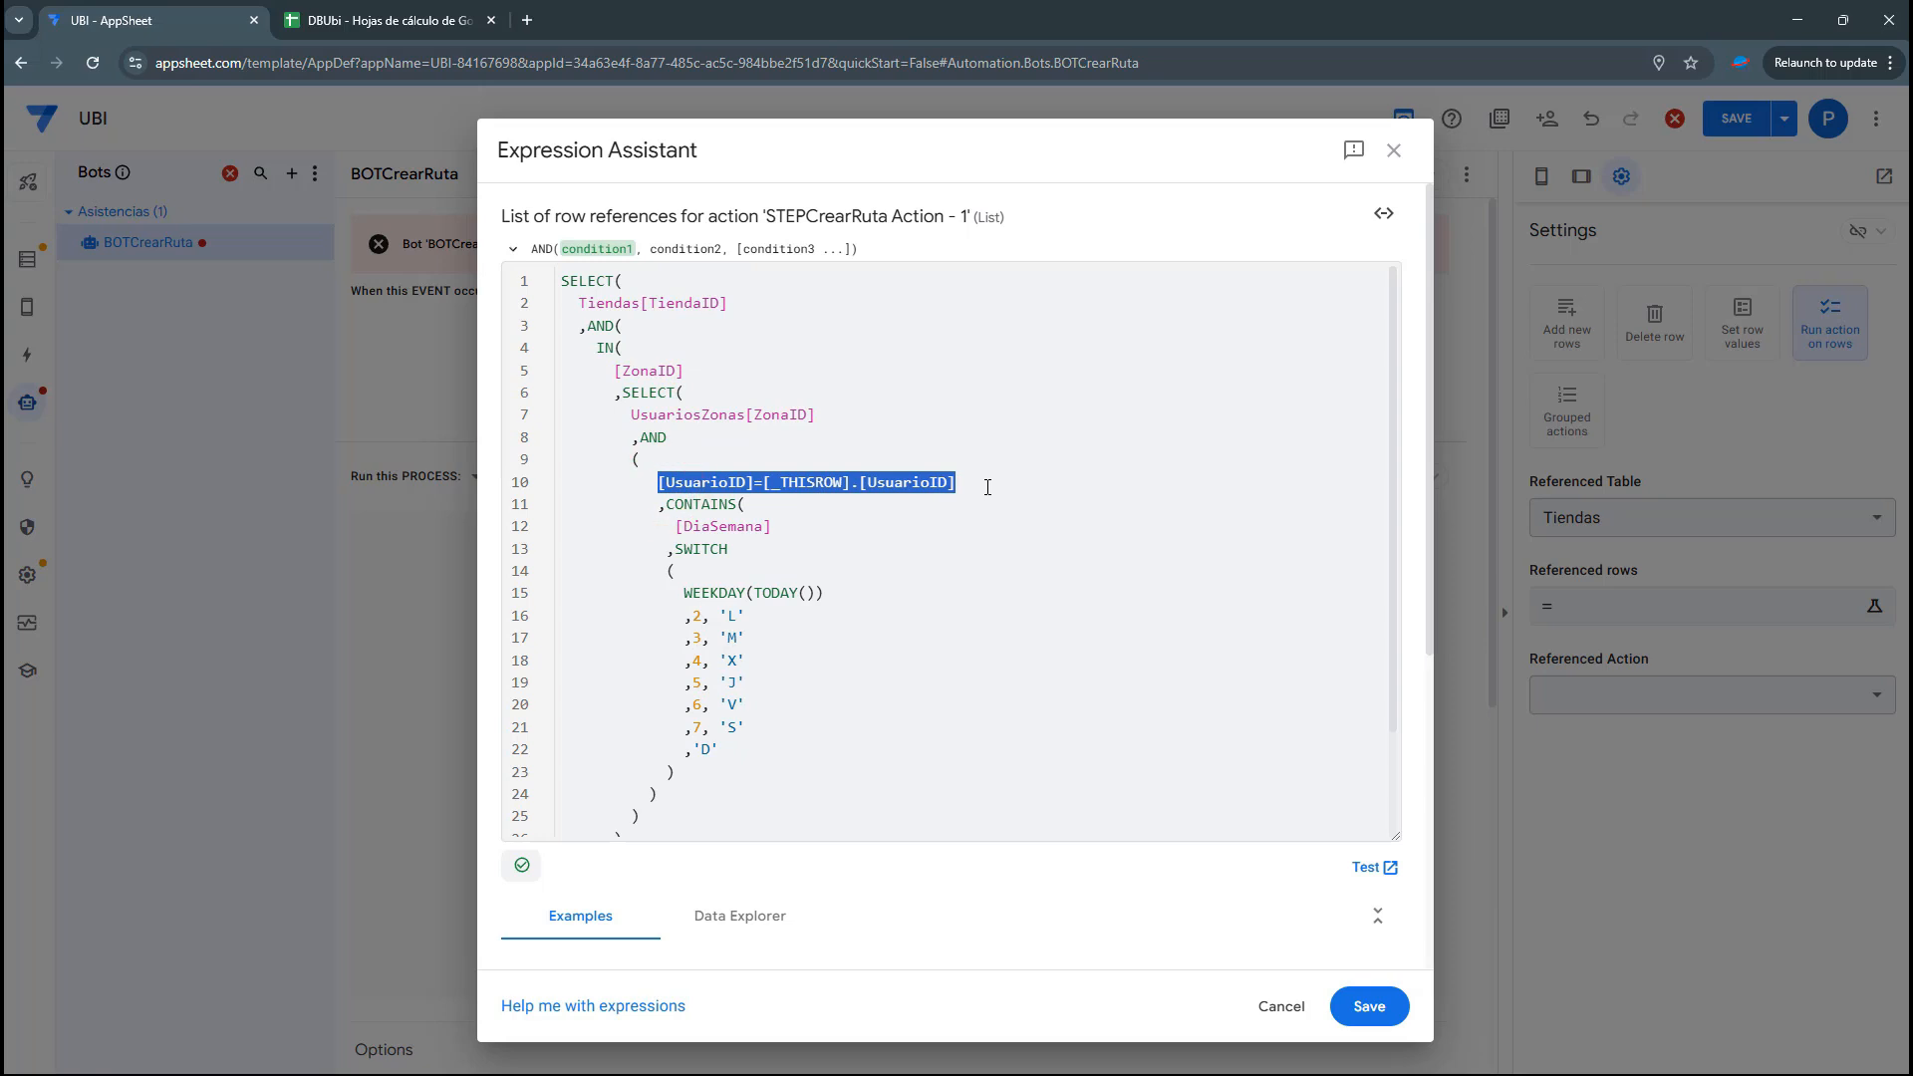
left_click(986, 486)
left_click_drag(782, 478, 994, 482)
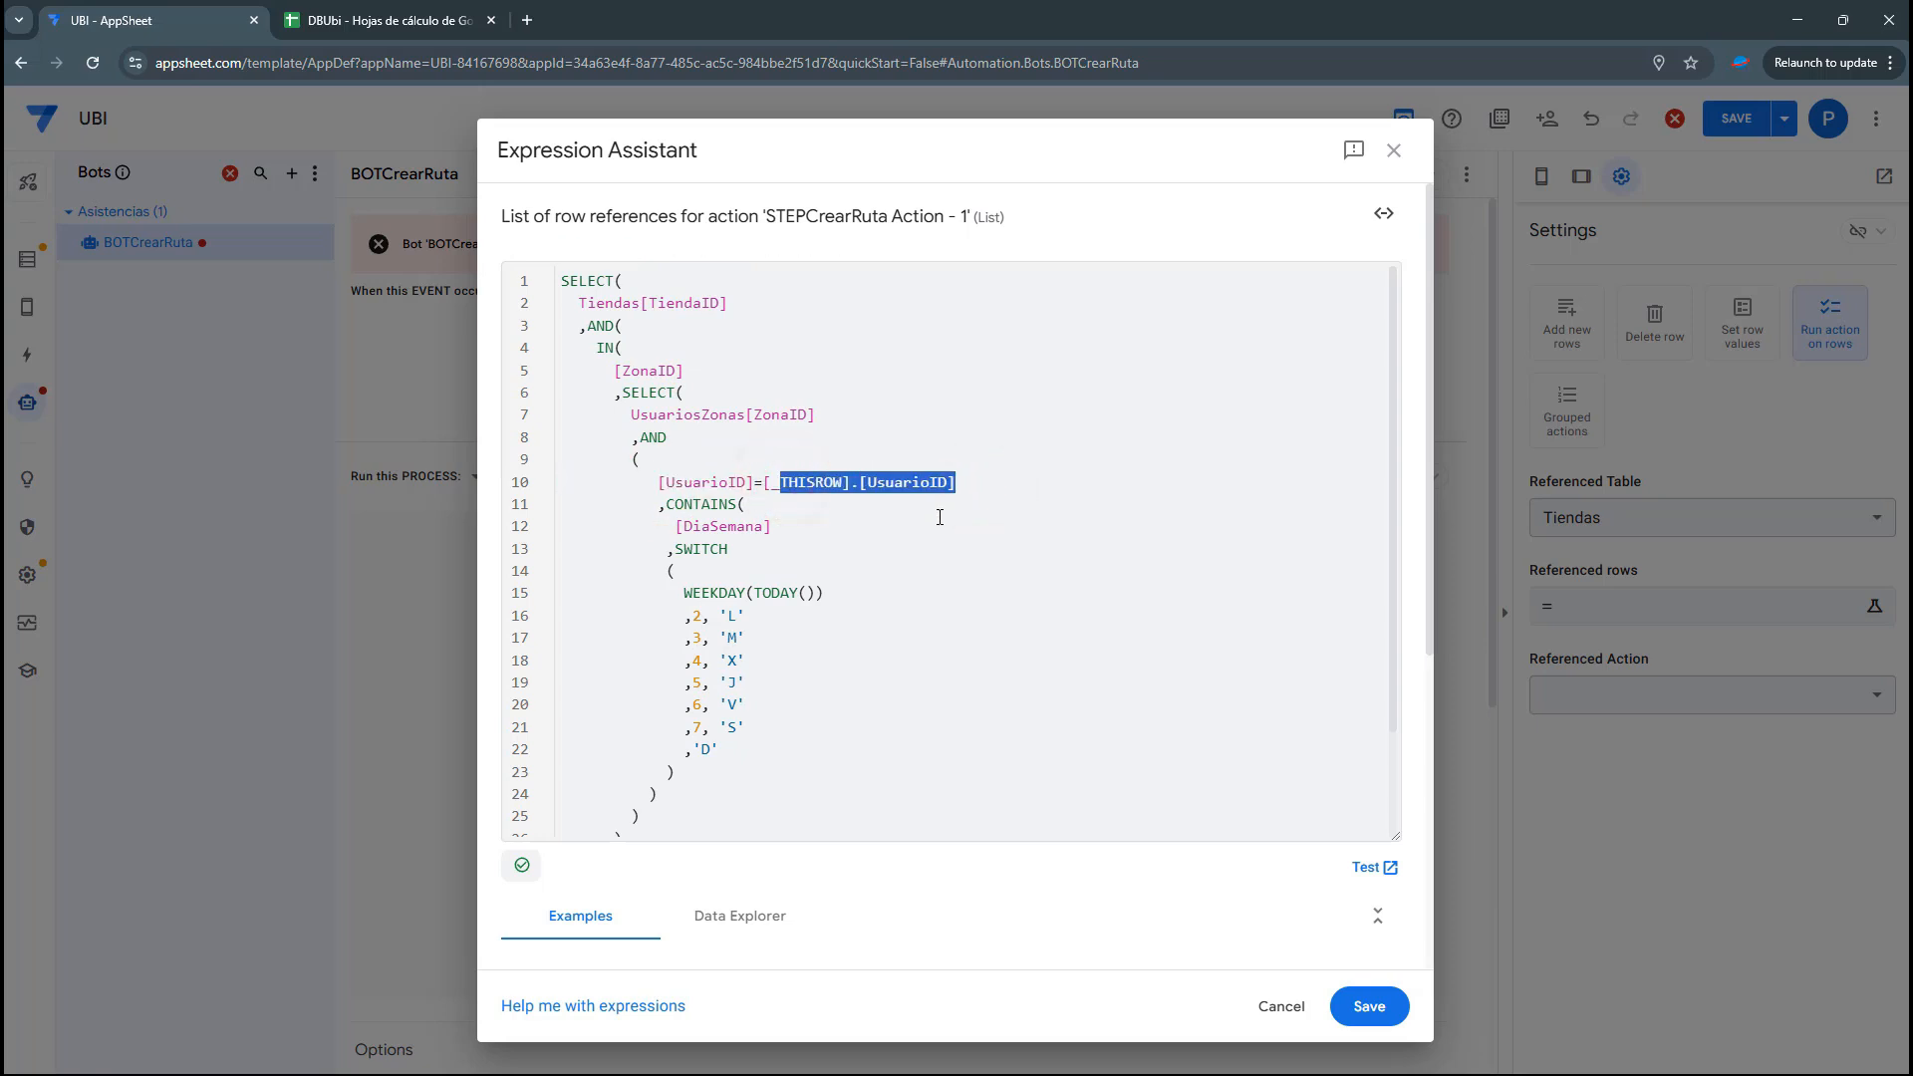
Examine the CONTAINS condition matching the DiaSemana column to today's day
scroll(938, 515, "down", 3)
left_click_drag(657, 372, 739, 649)
left_click(777, 569)
left_click(728, 381)
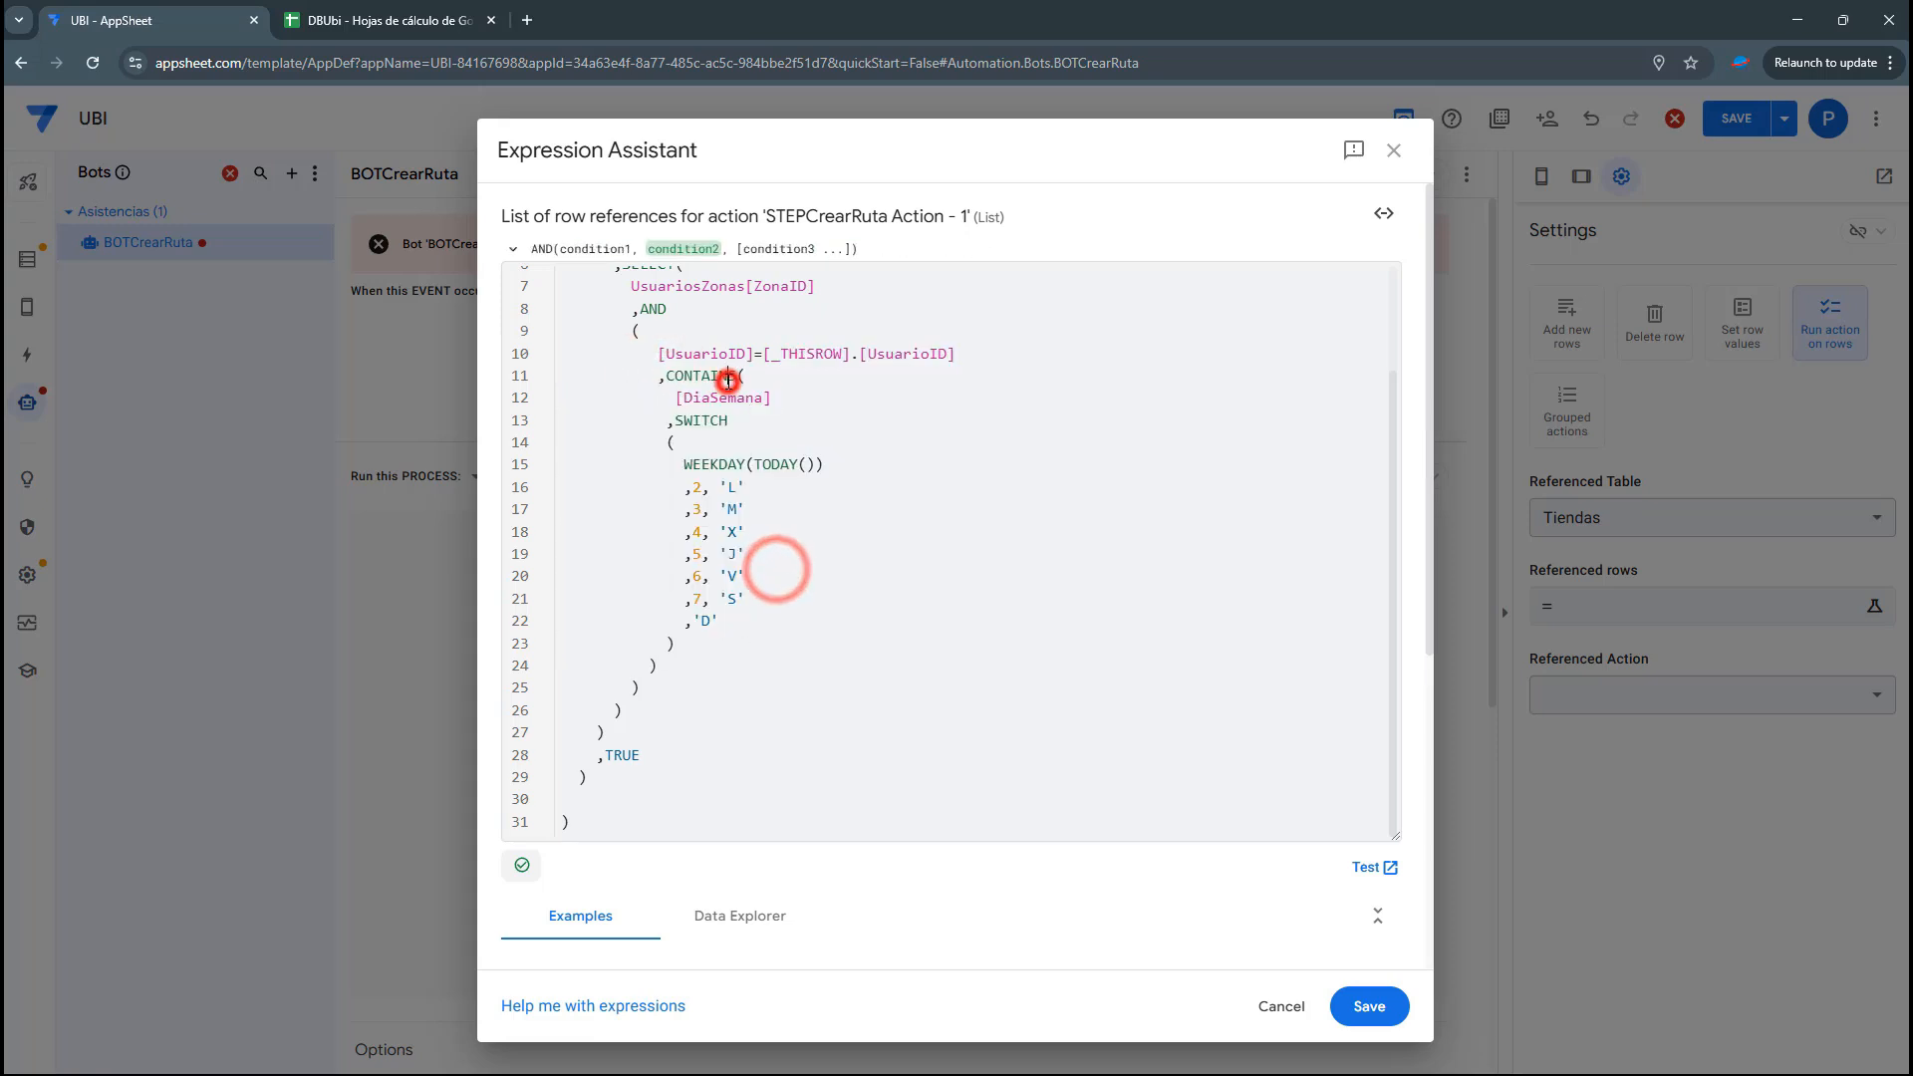
double_click(720, 397)
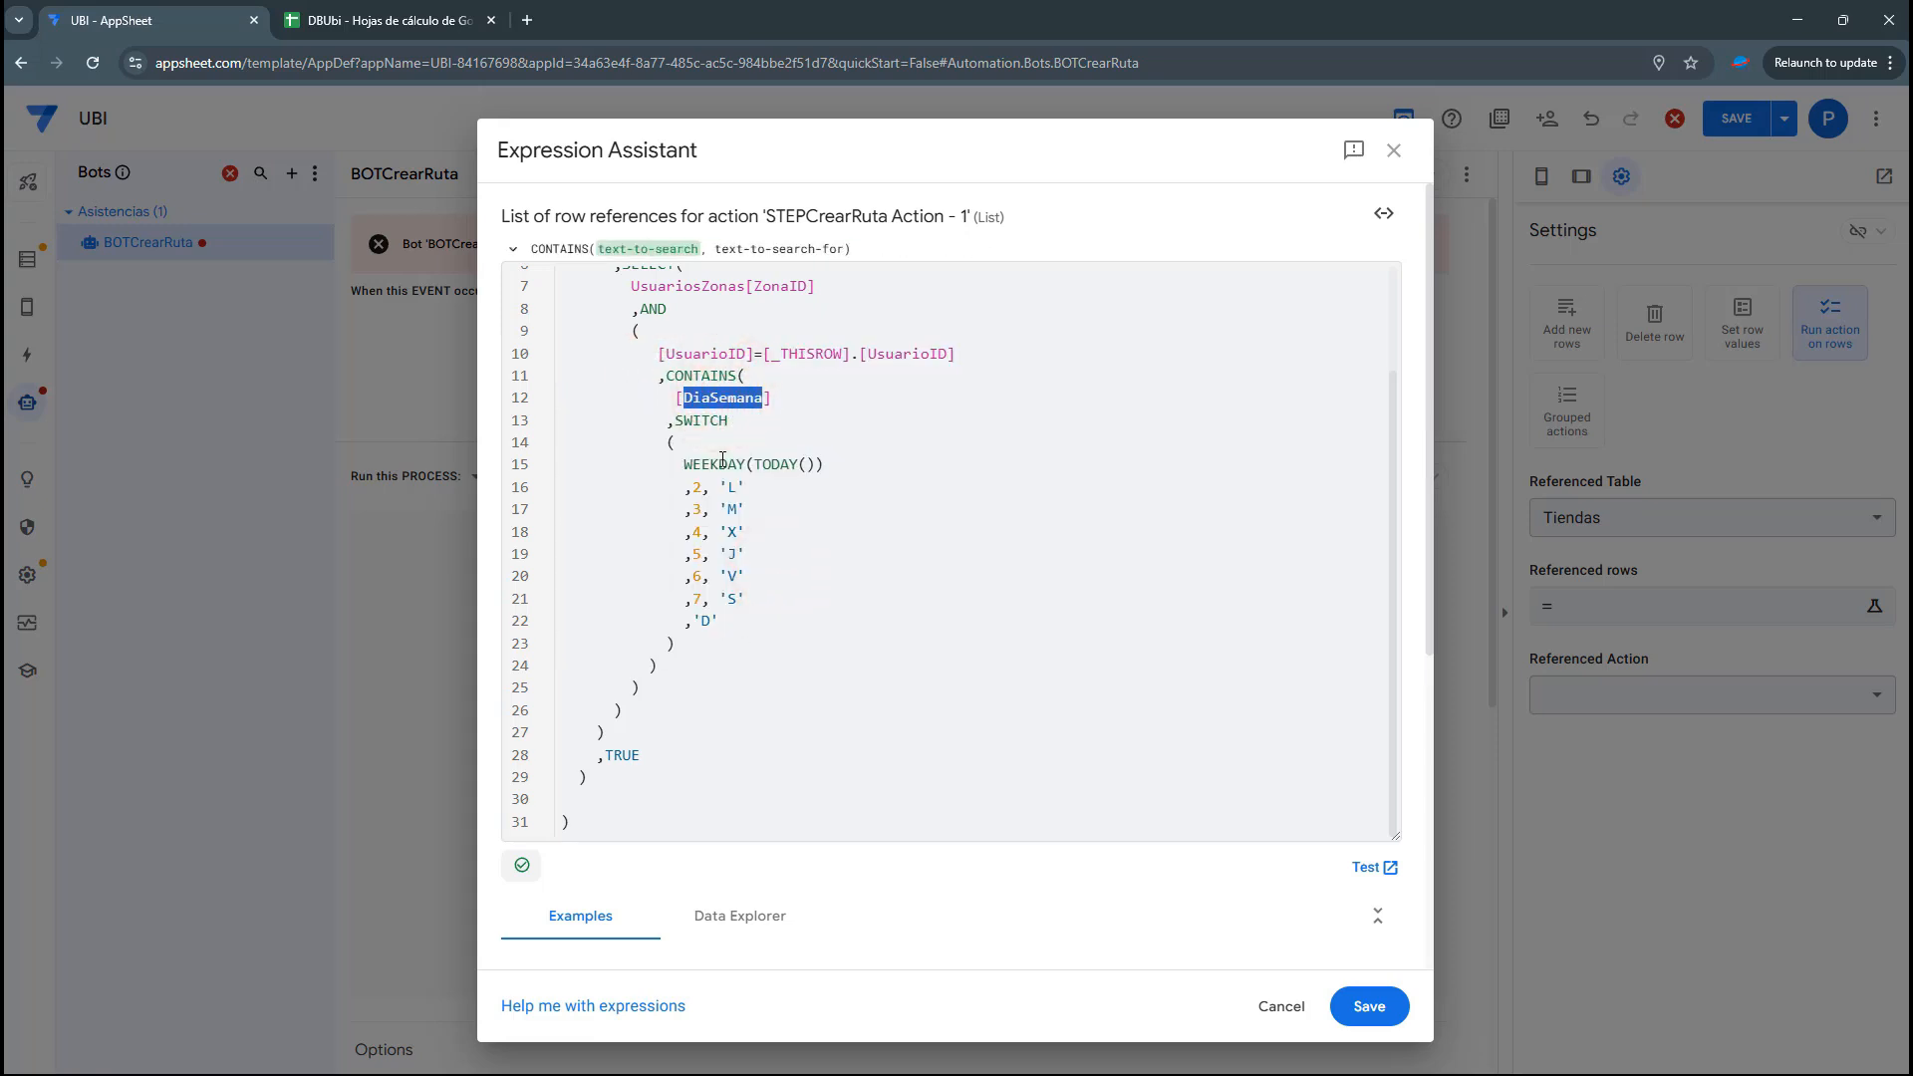
Show the DiasSemana sheet of day codes in DBUbi, then return to the expression
left_click(381, 20)
left_click(219, 8)
left_click(366, 12)
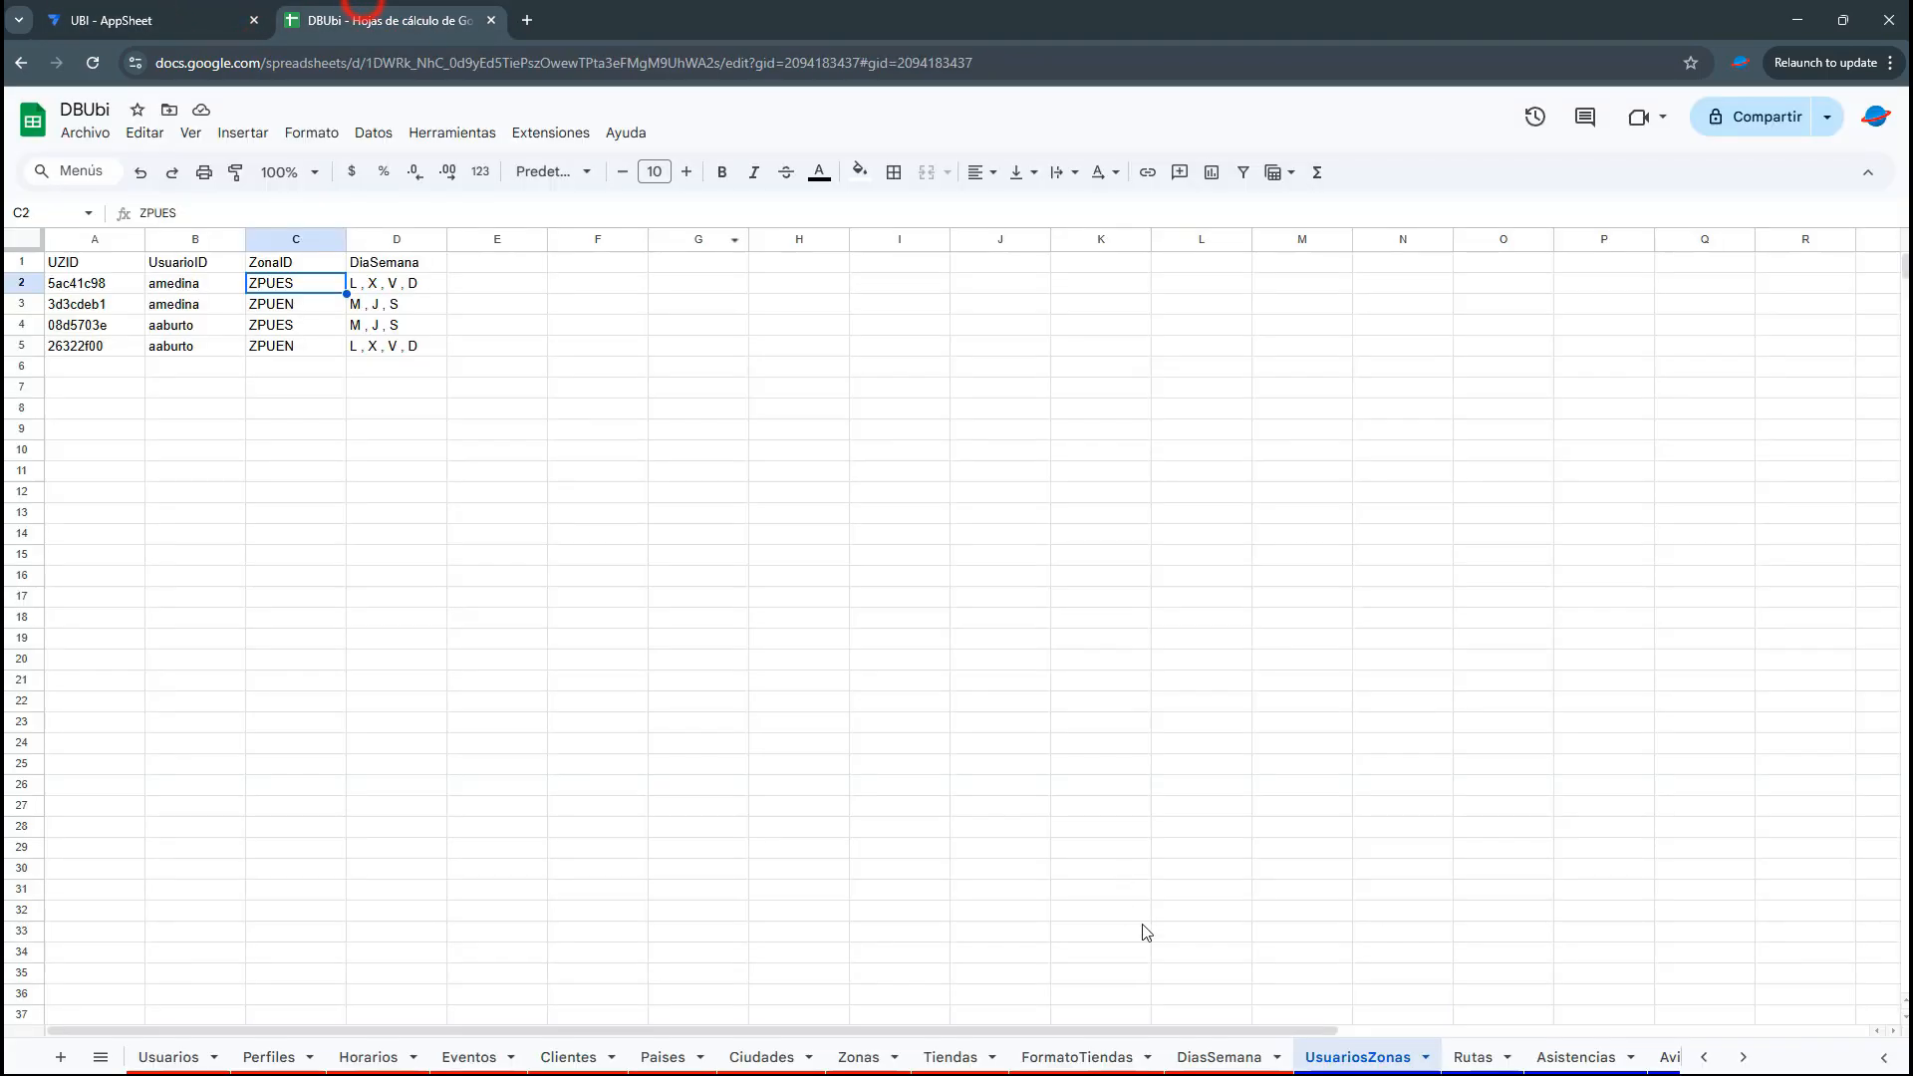
left_click(1383, 889)
left_click(1219, 1056)
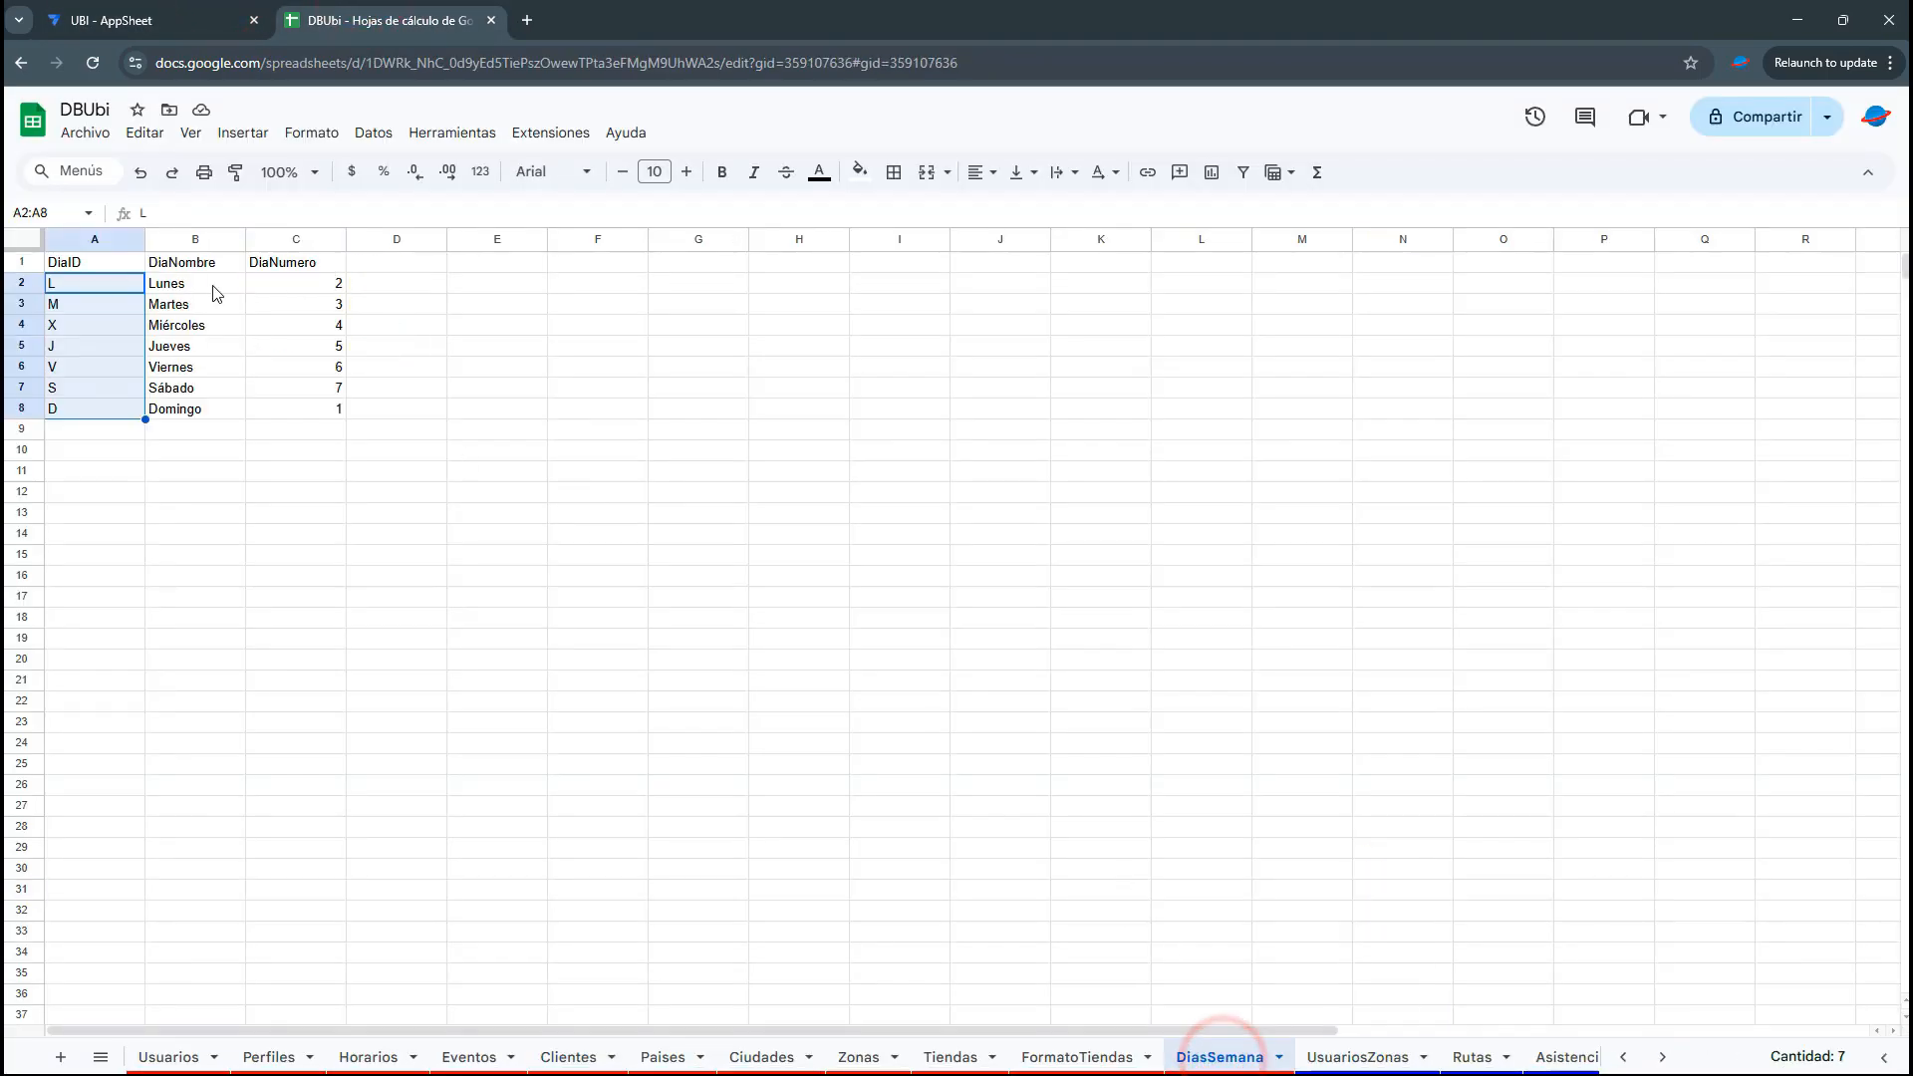
left_click(204, 8)
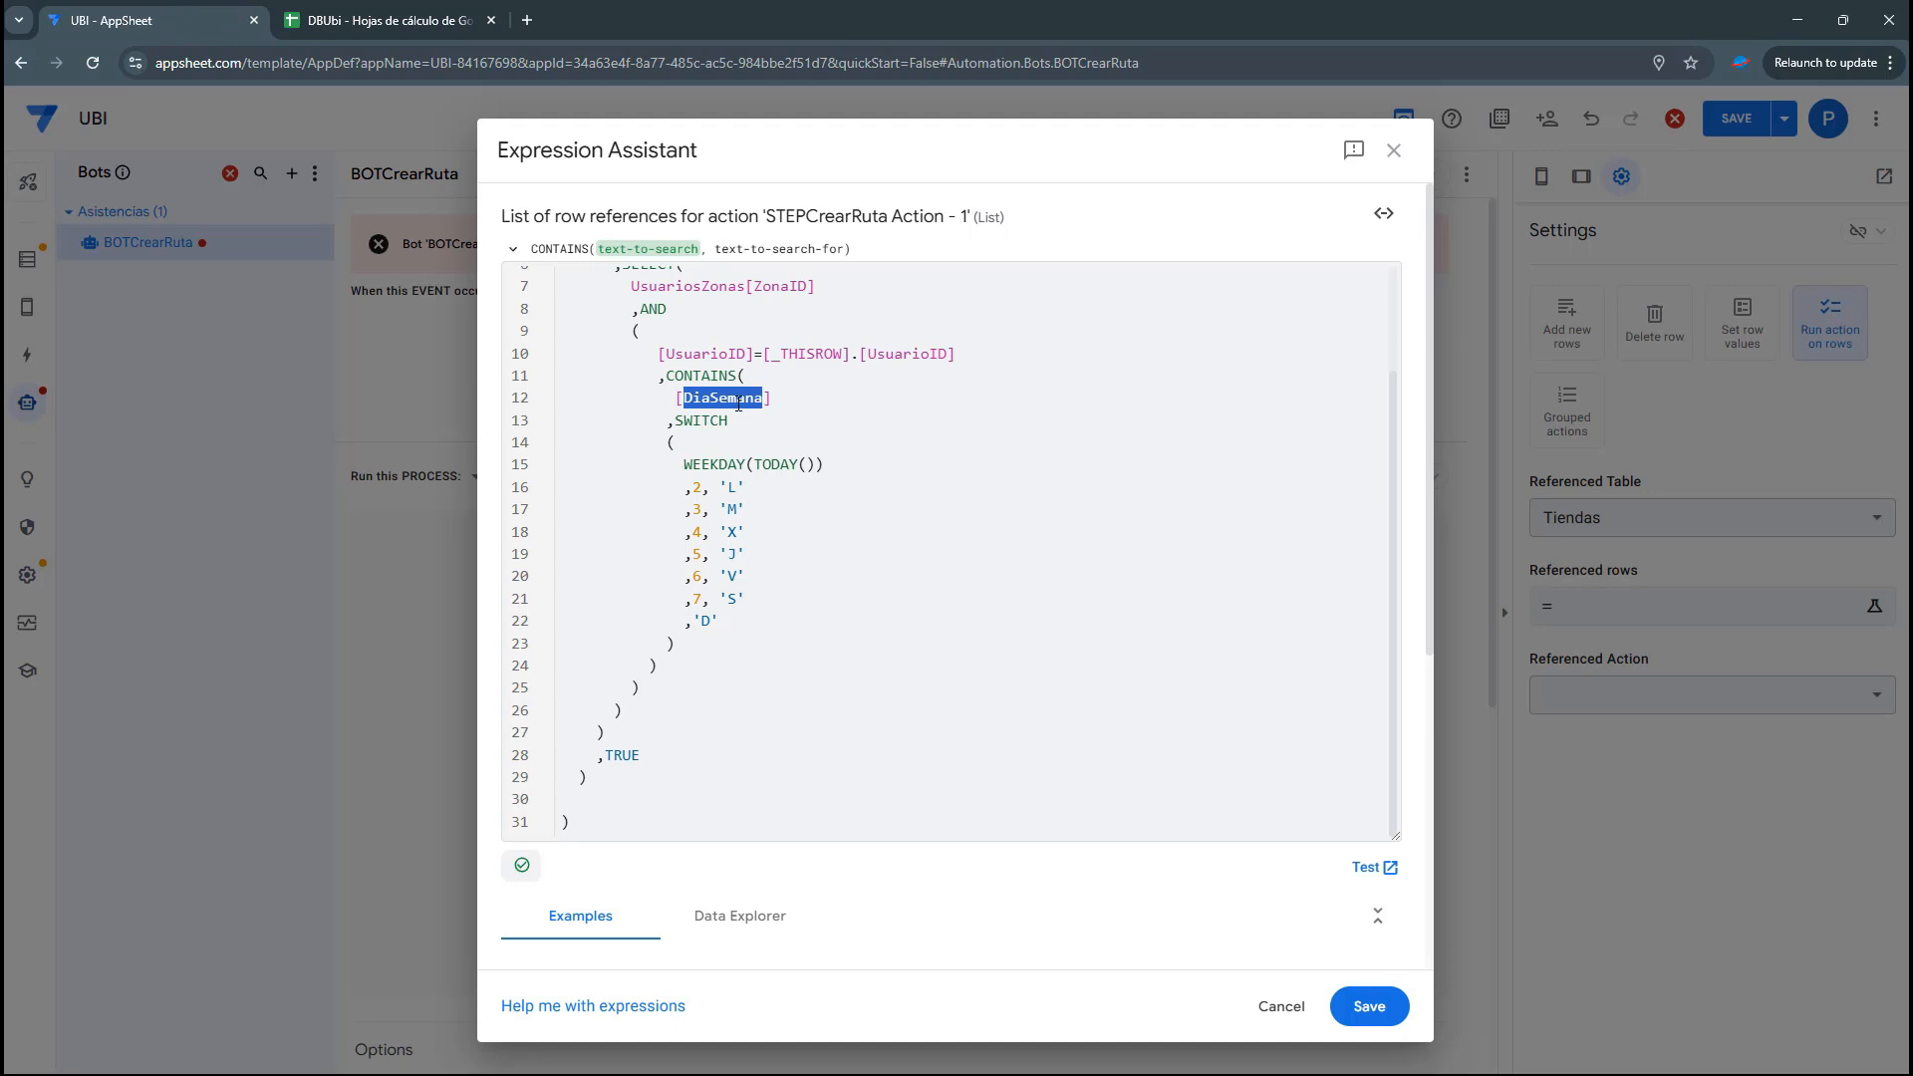
Glance at the Rutas sheet, then revisit DiaSemana and UsuariosZonas in the expression
left_click(431, 20)
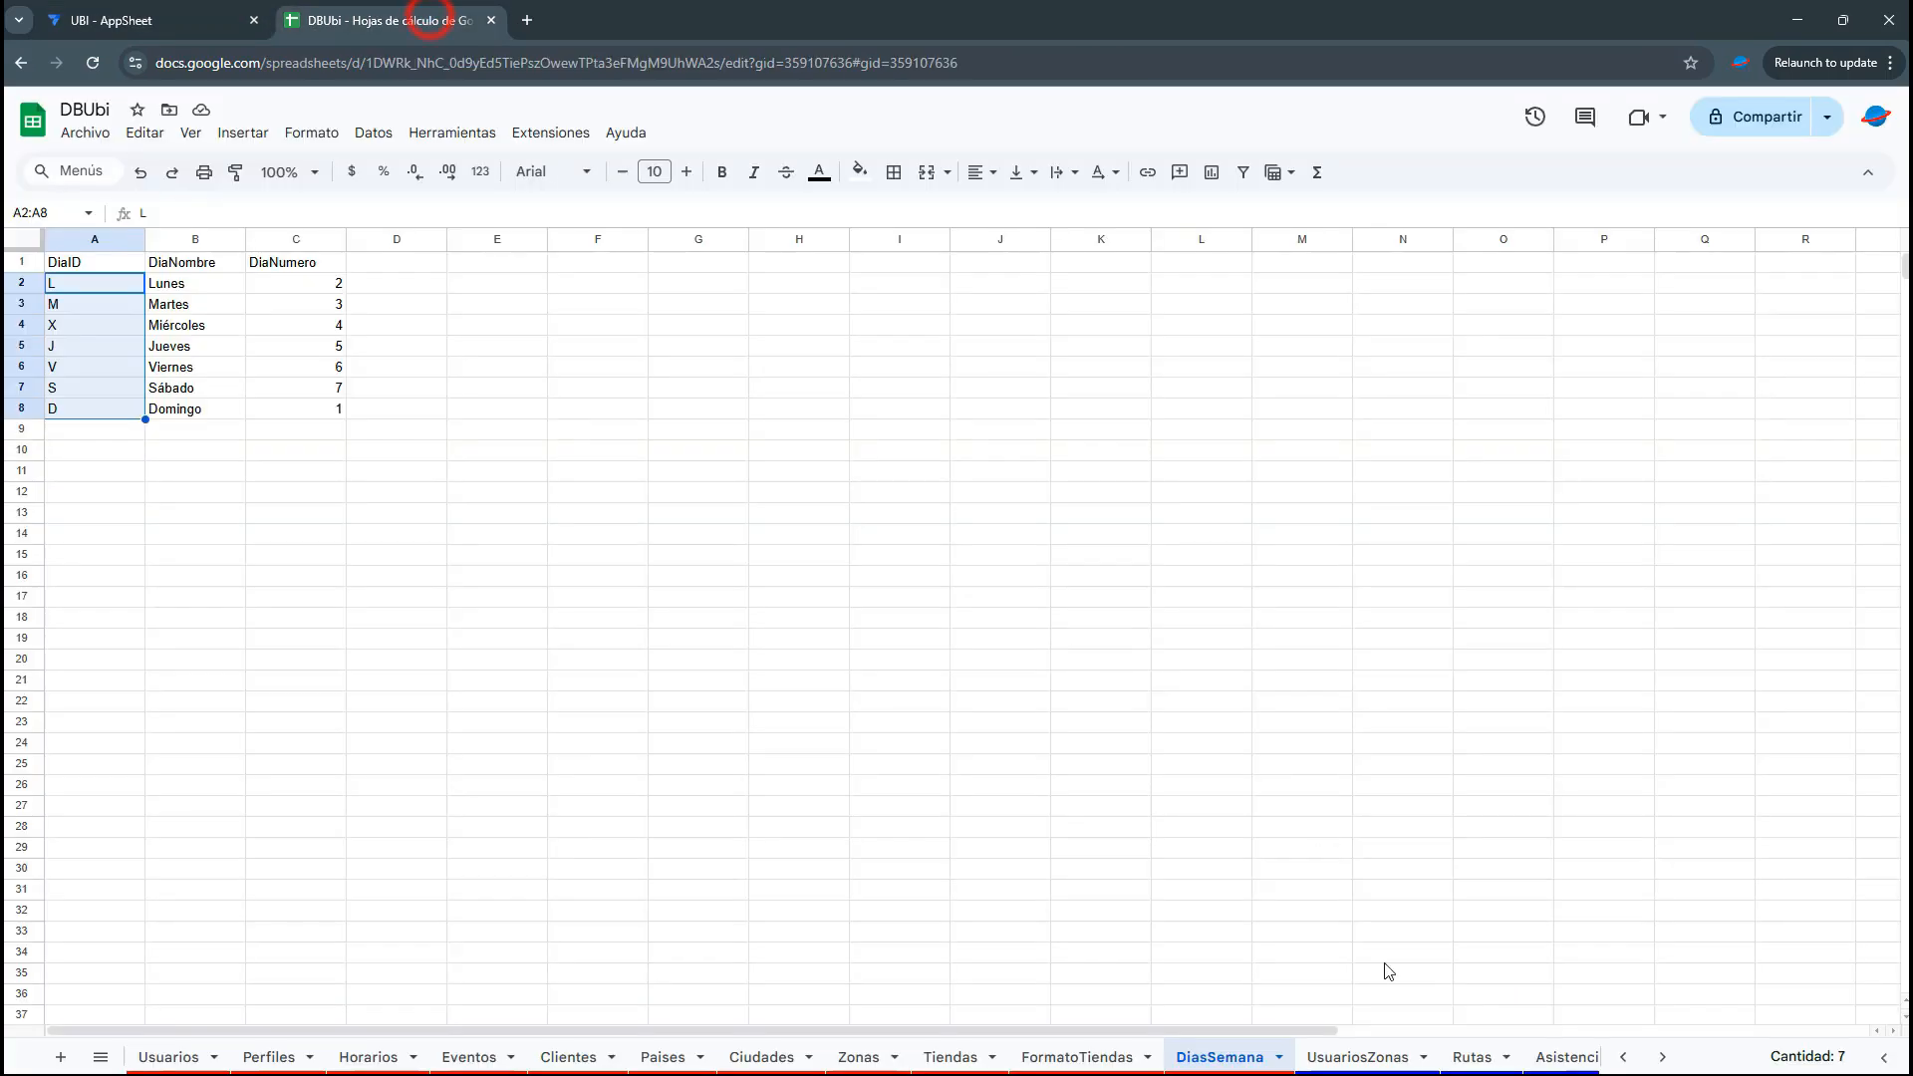
left_click(1472, 1056)
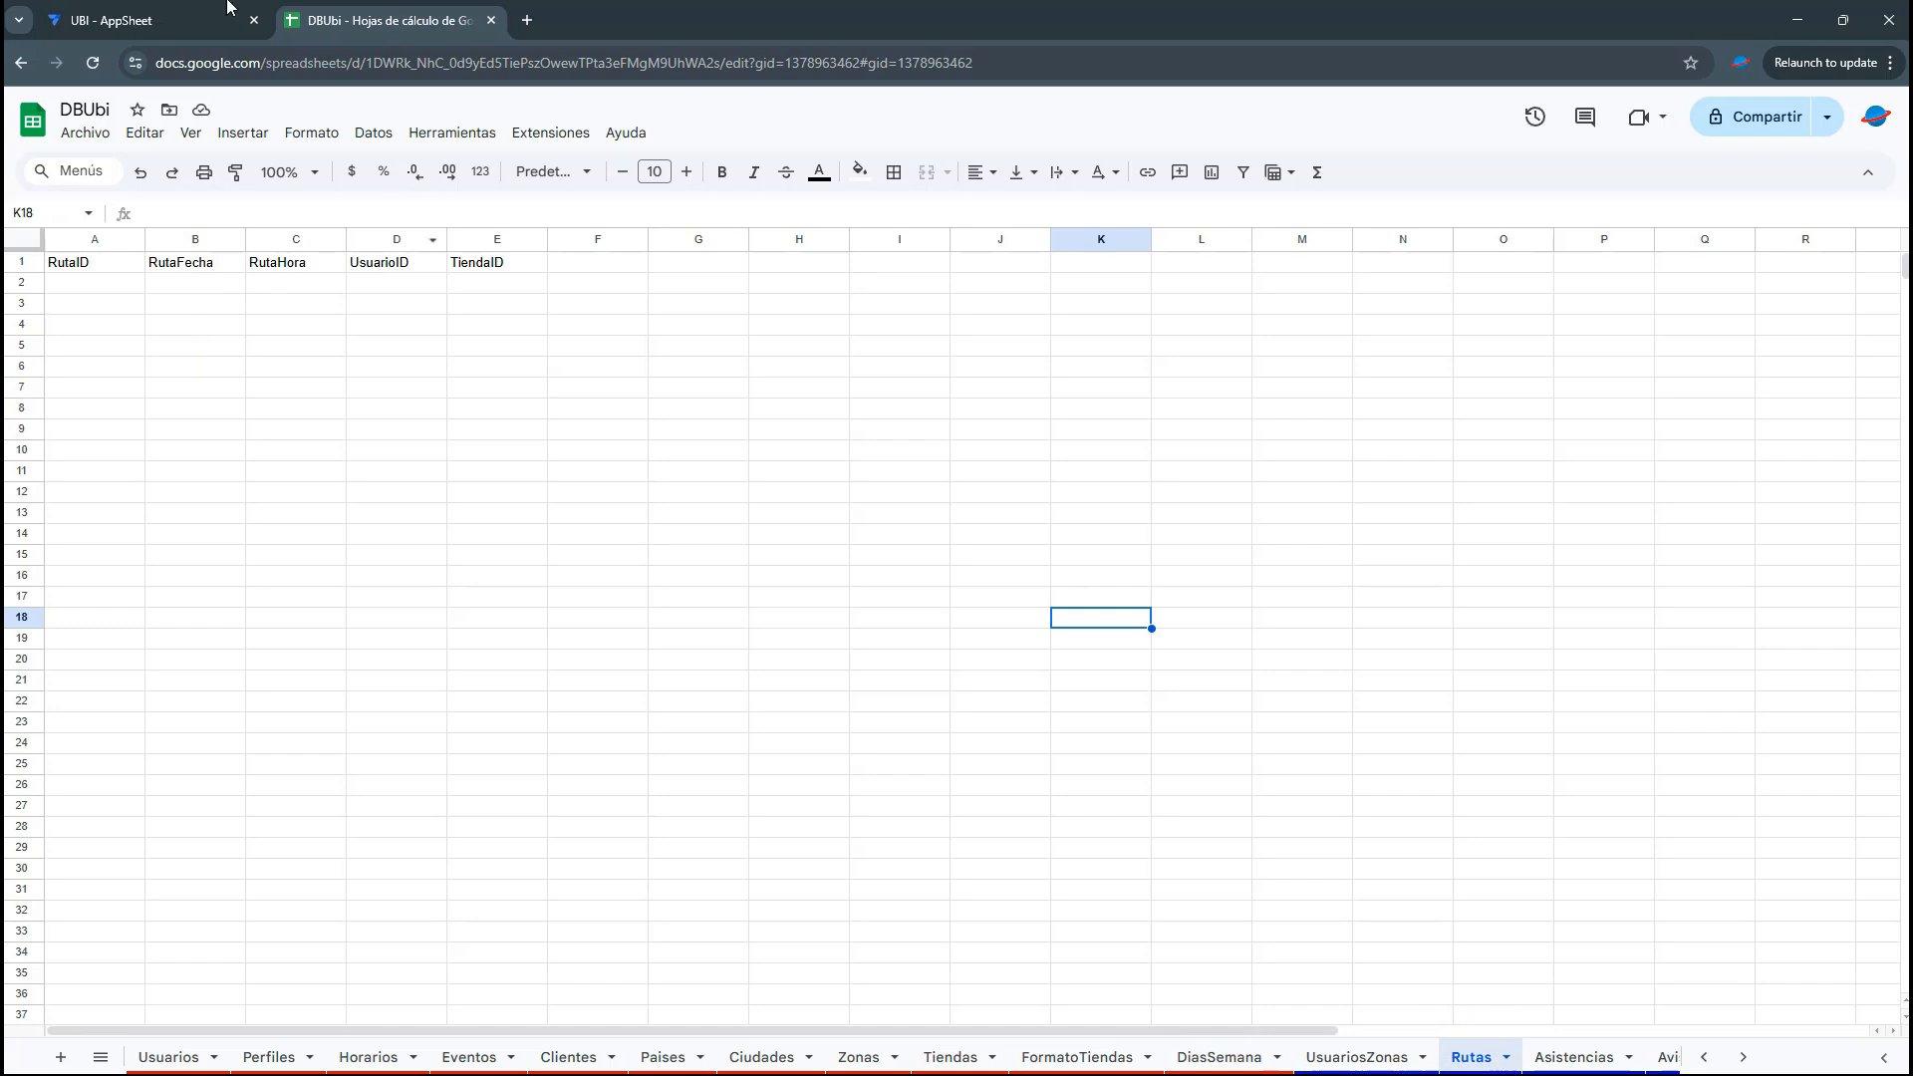
left_click(156, 8)
double_click(697, 395)
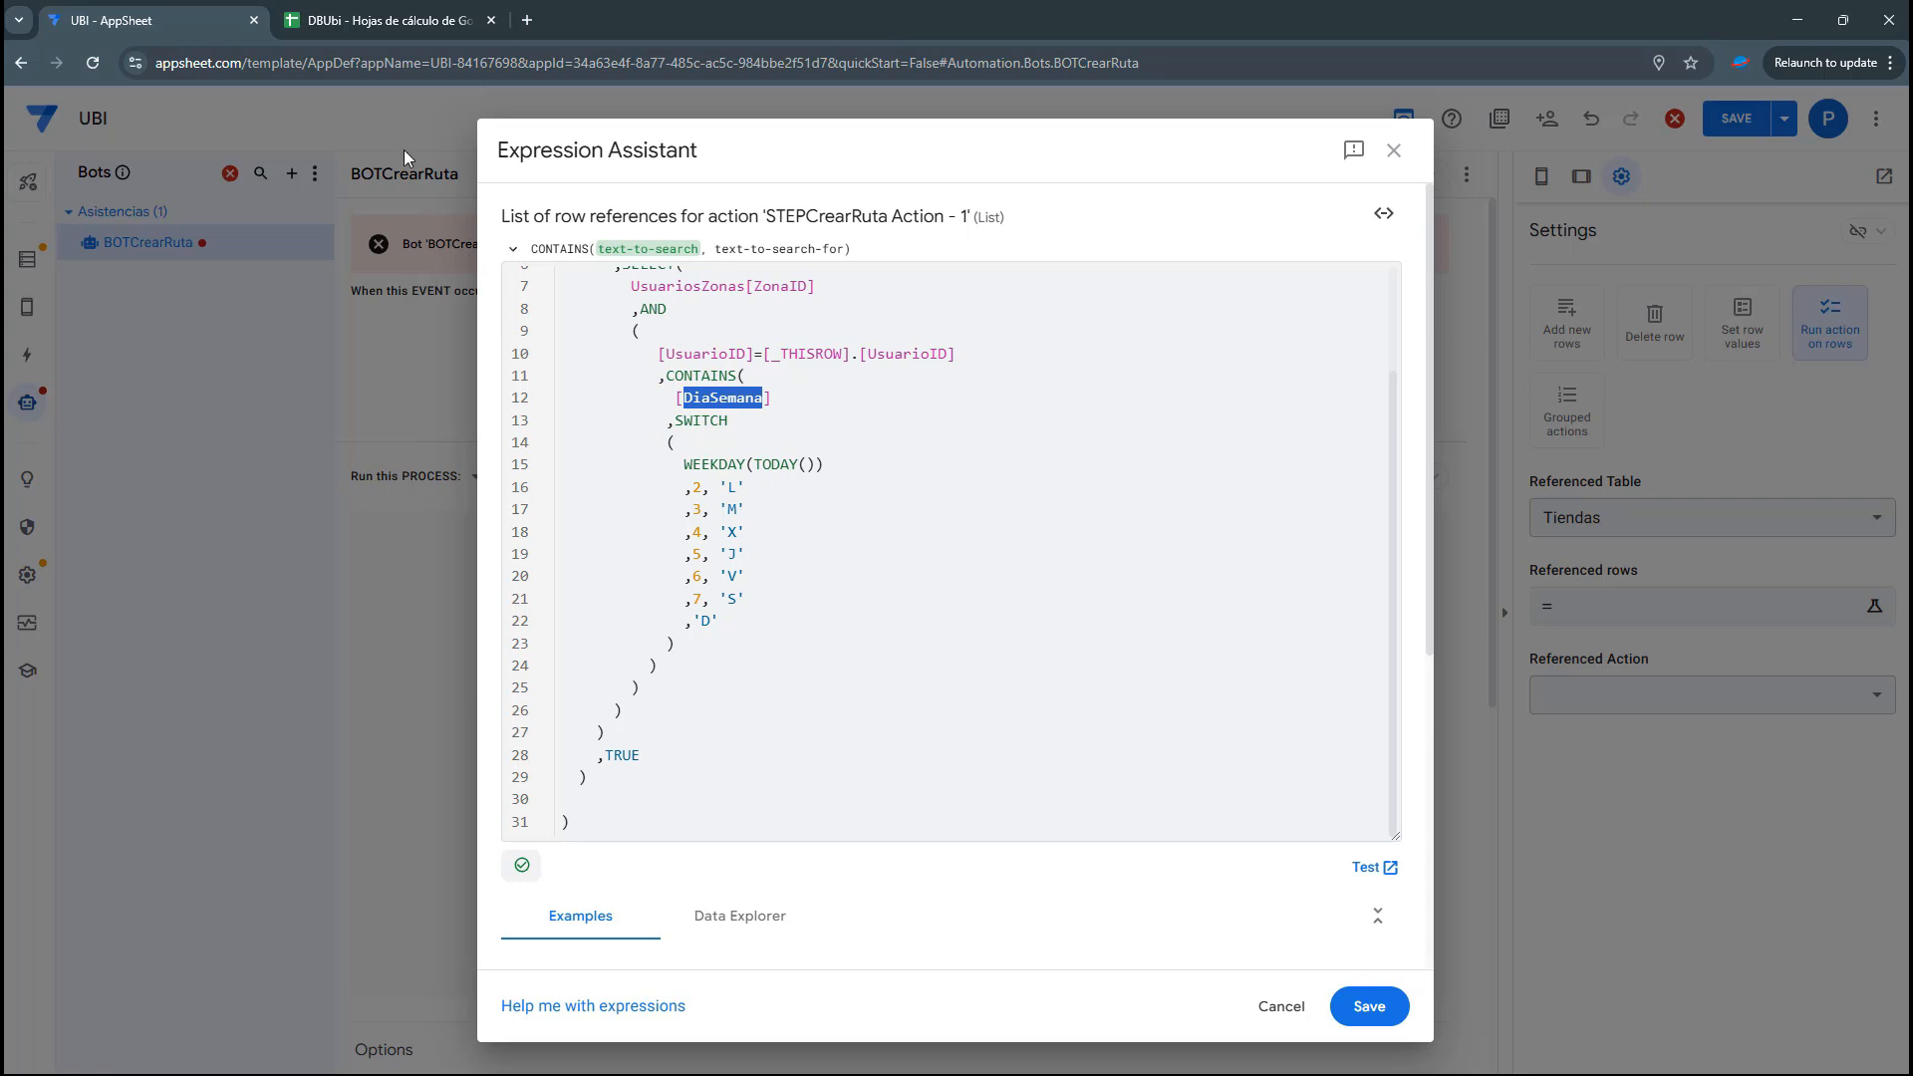
double_click(730, 394)
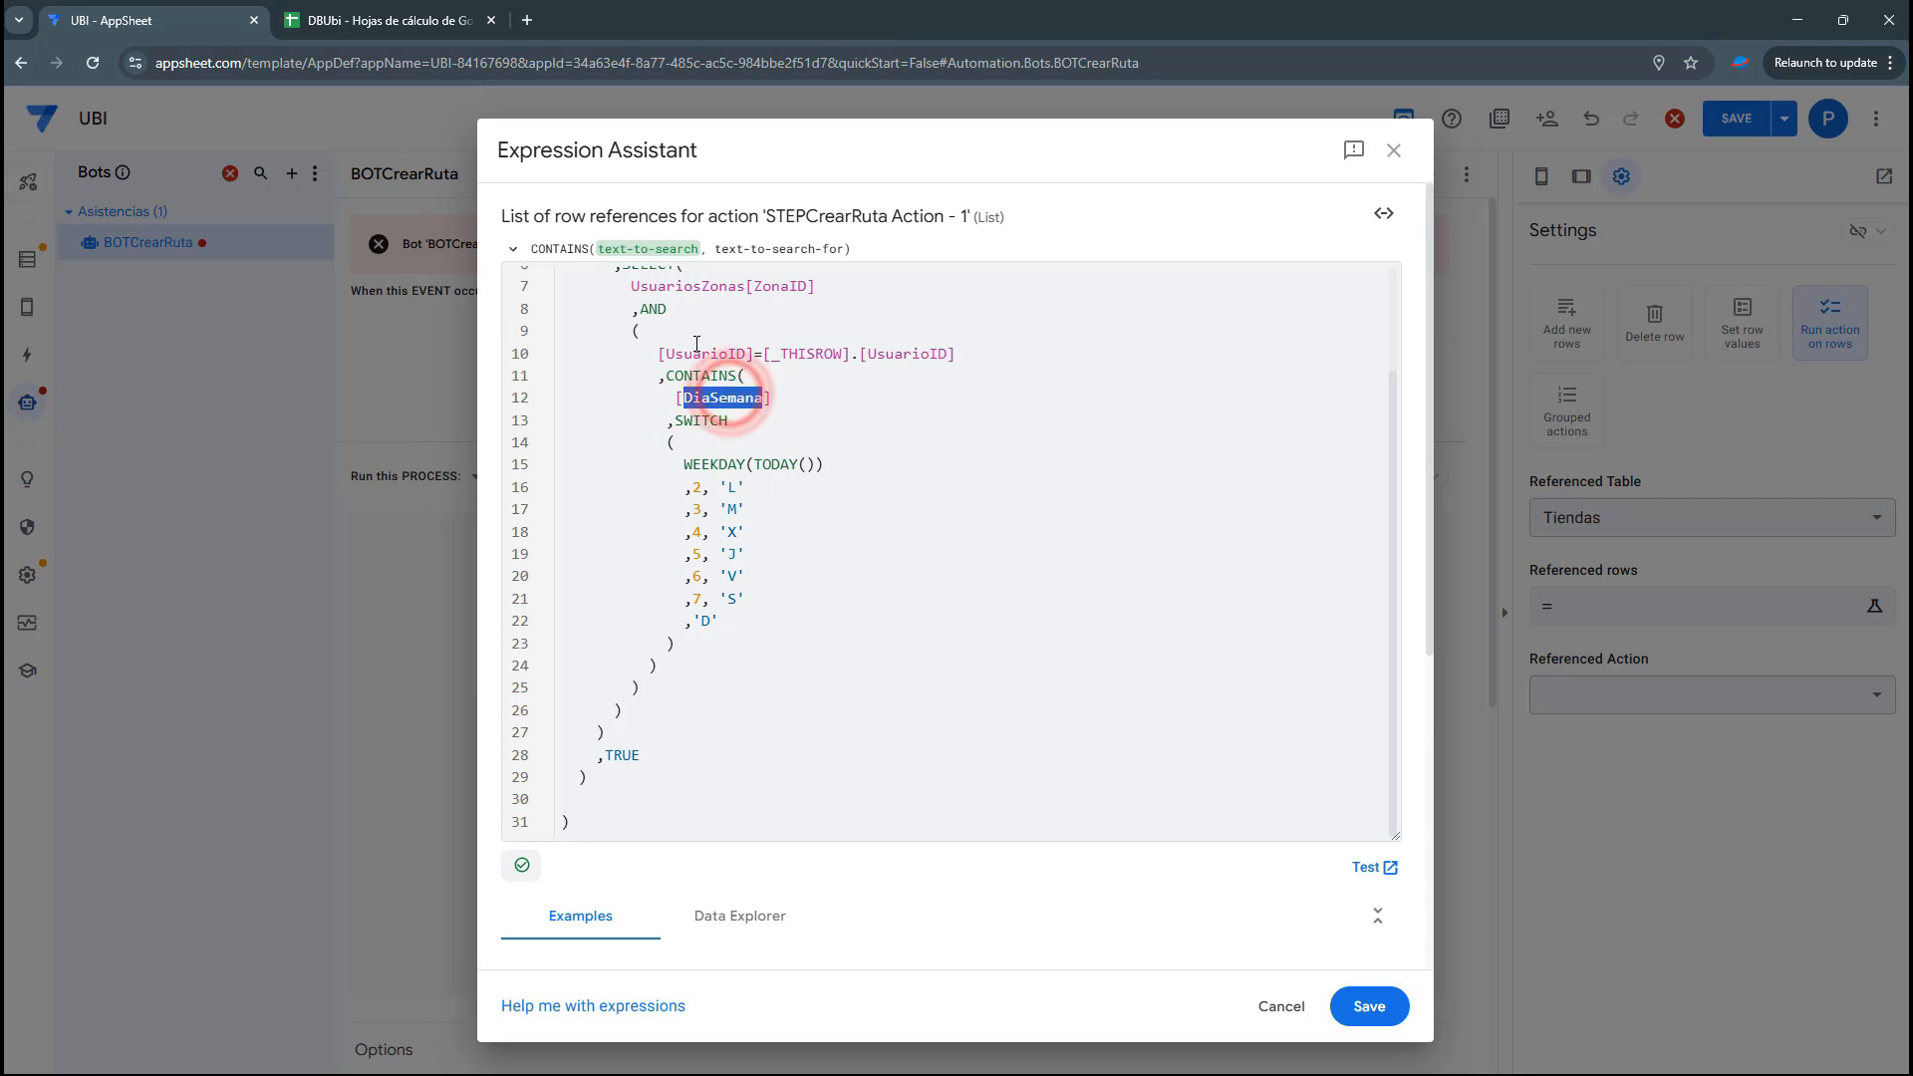
scroll(717, 389, "up", 1)
double_click(685, 383)
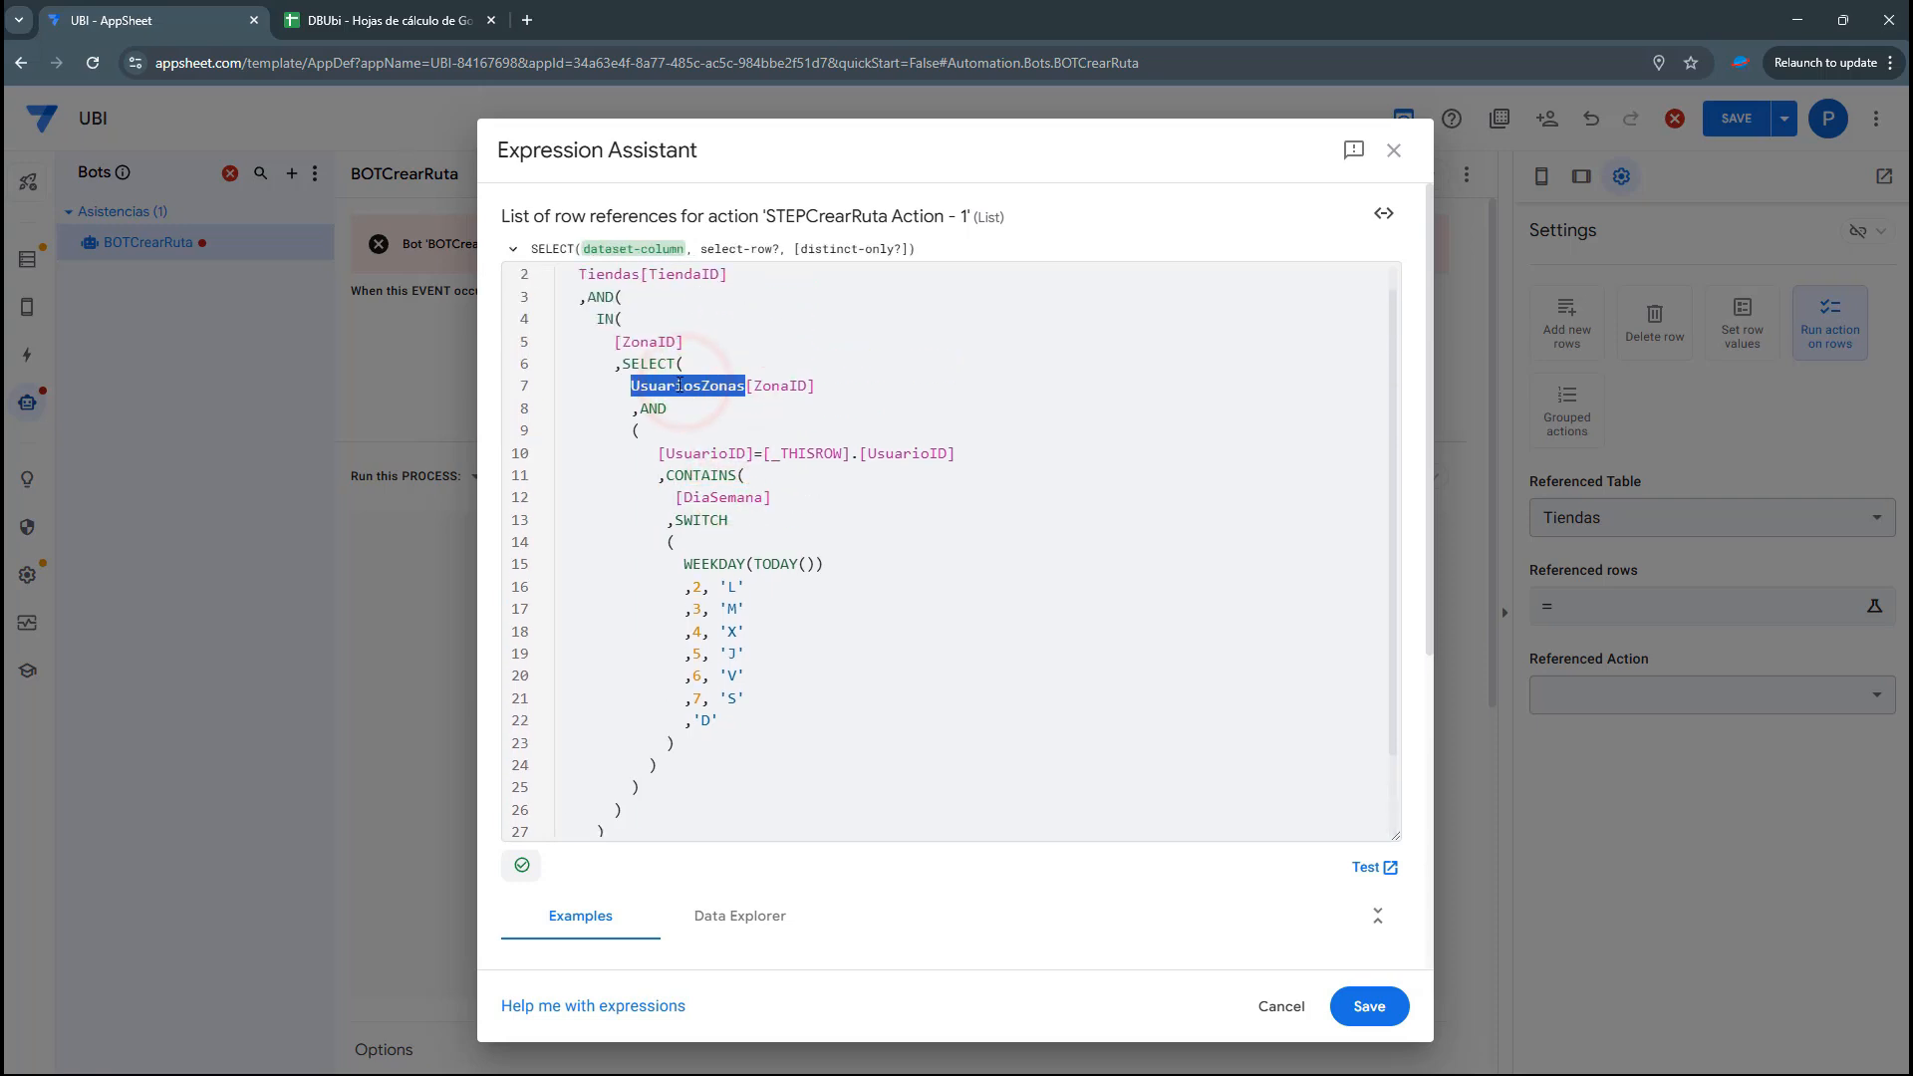
Compare the UsuariosZonas DiaSemana values D1:D5 with the CONTAINS condition
left_click(381, 10)
left_click(1385, 1055)
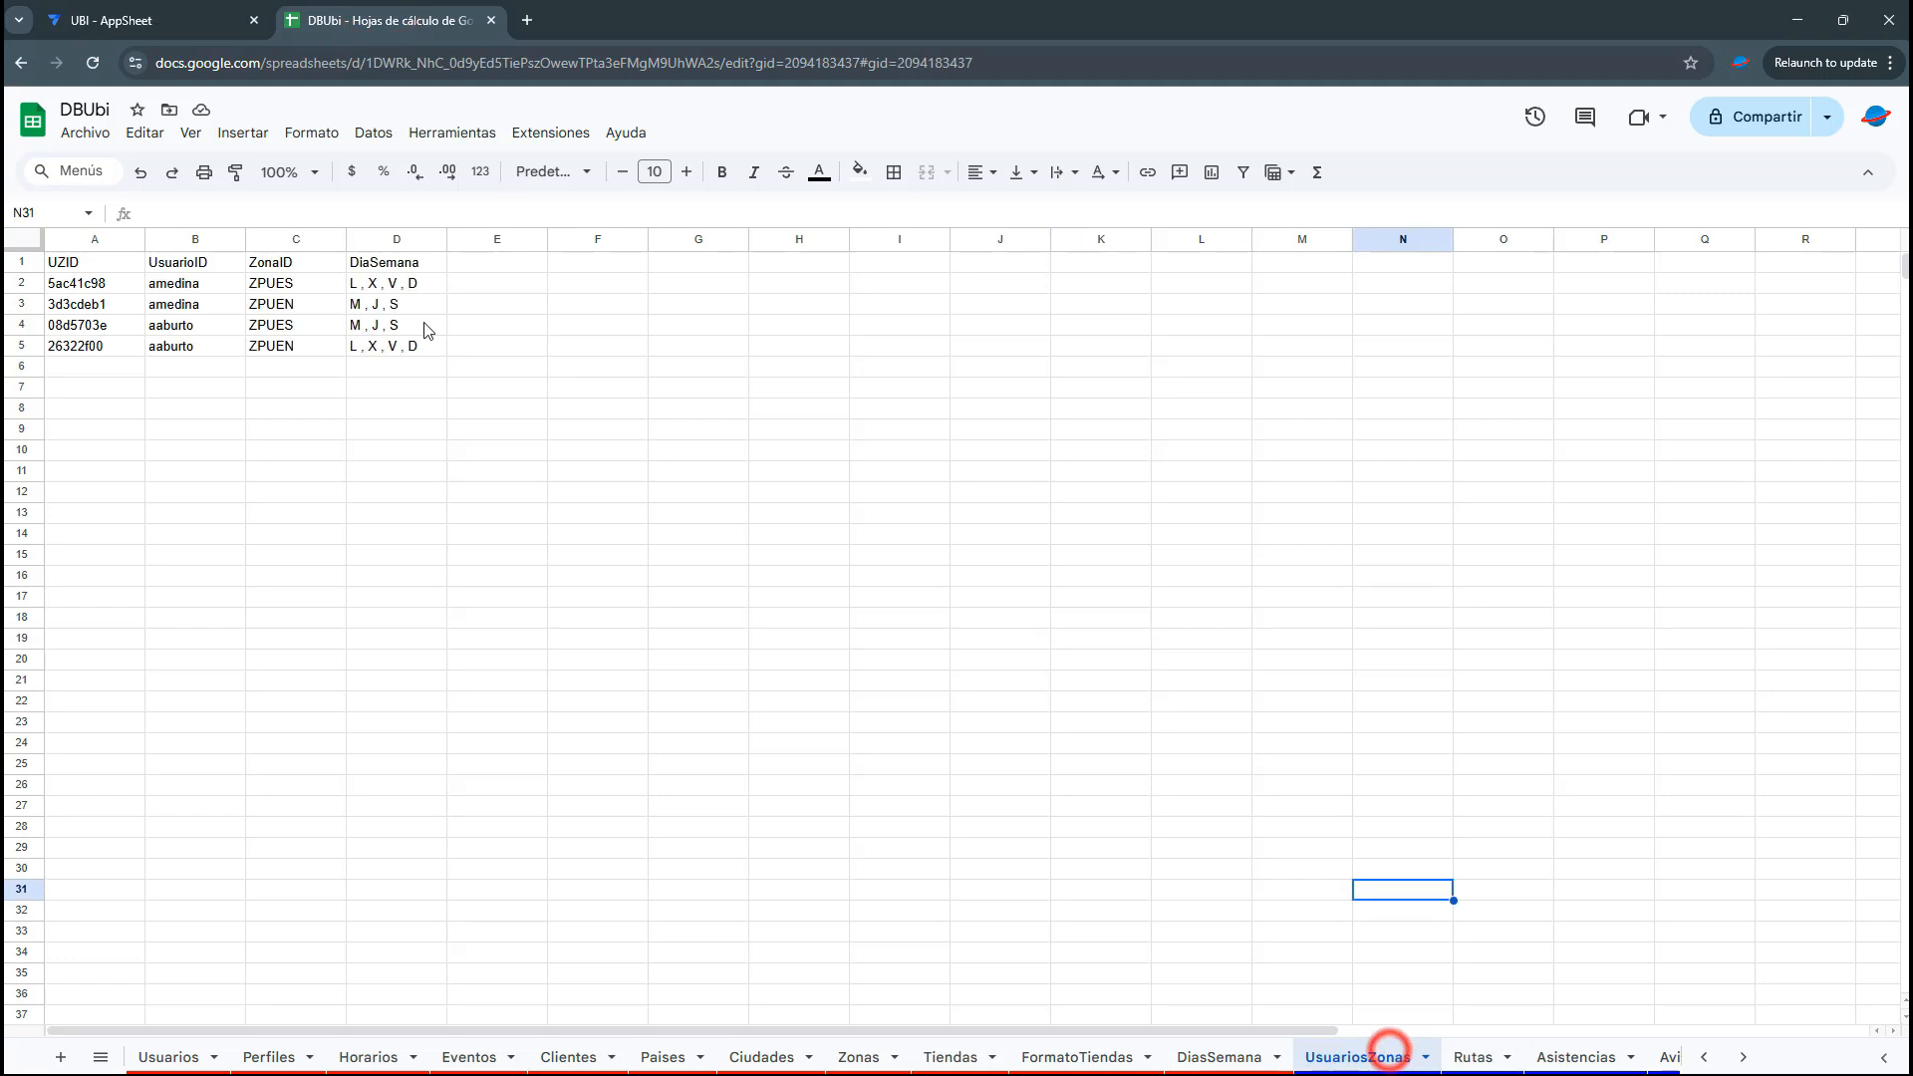
left_click_drag(375, 264, 399, 348)
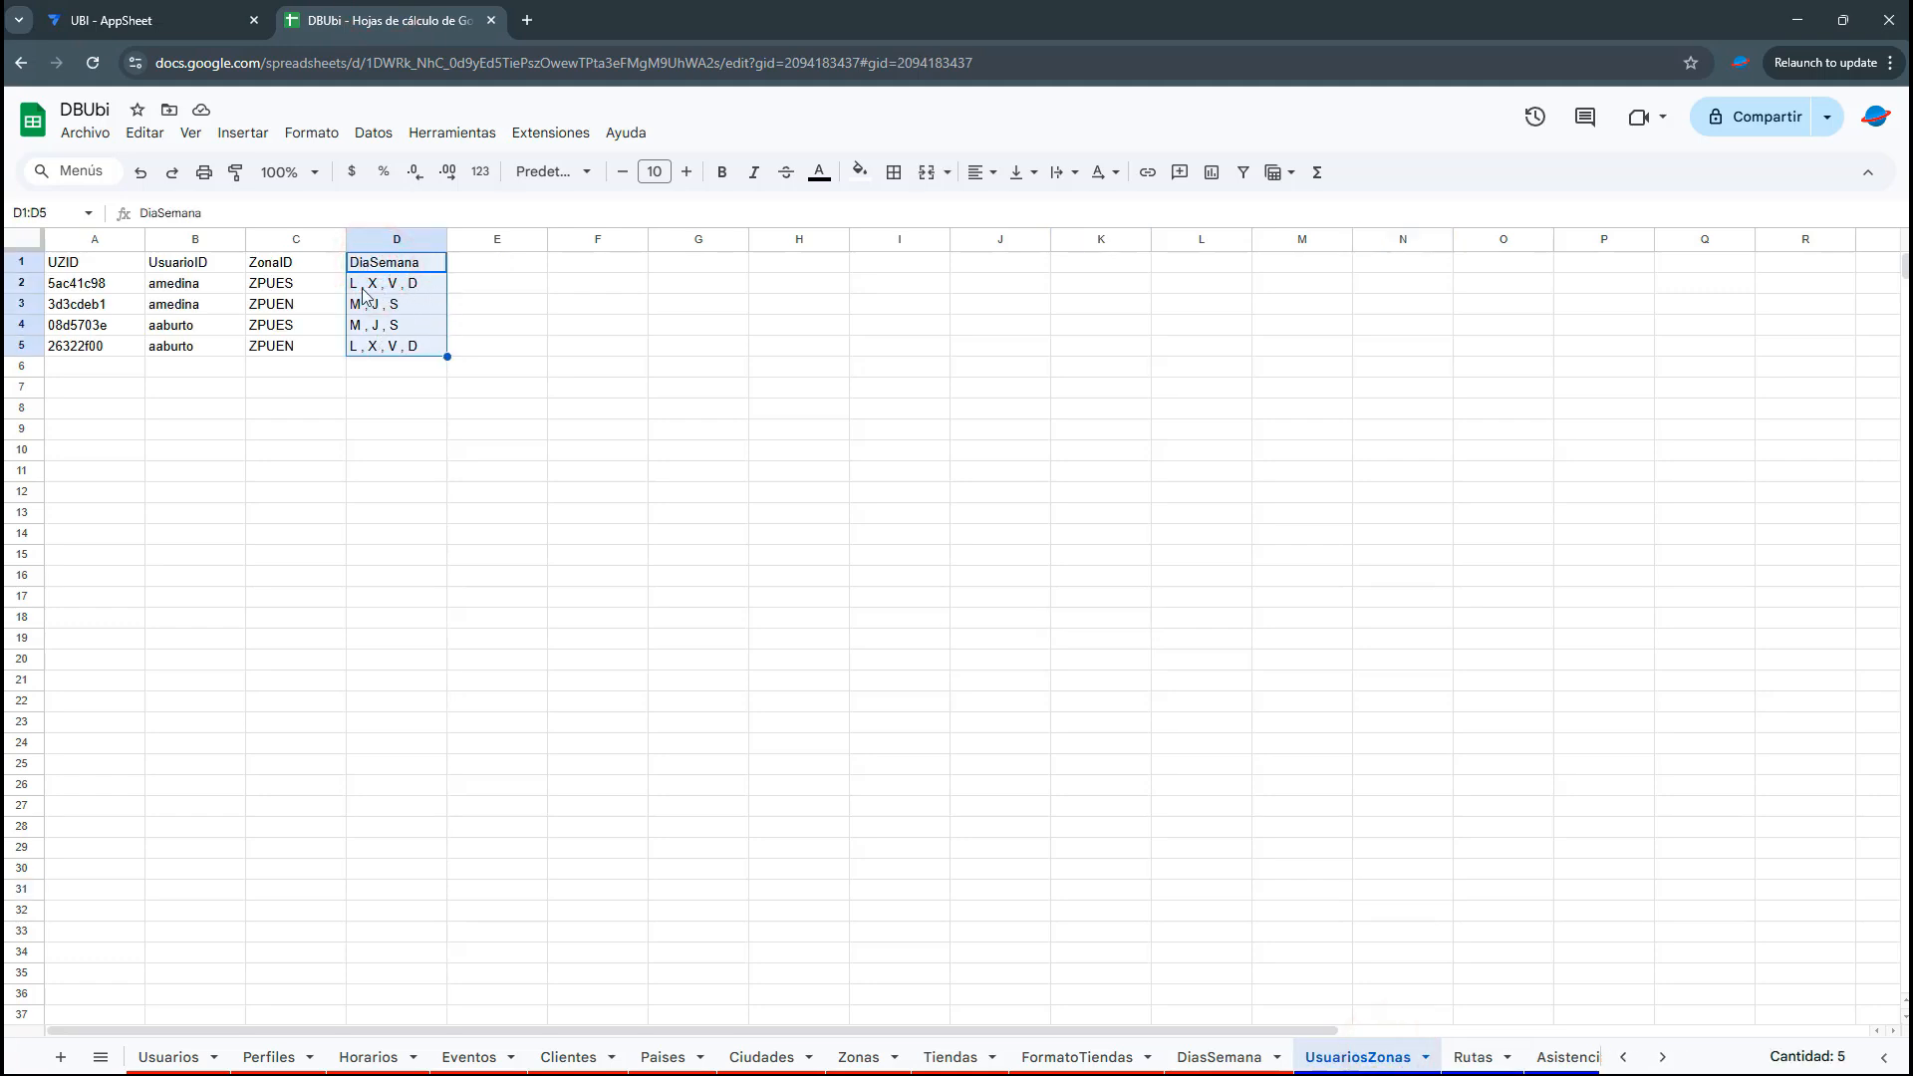
left_click(127, 8)
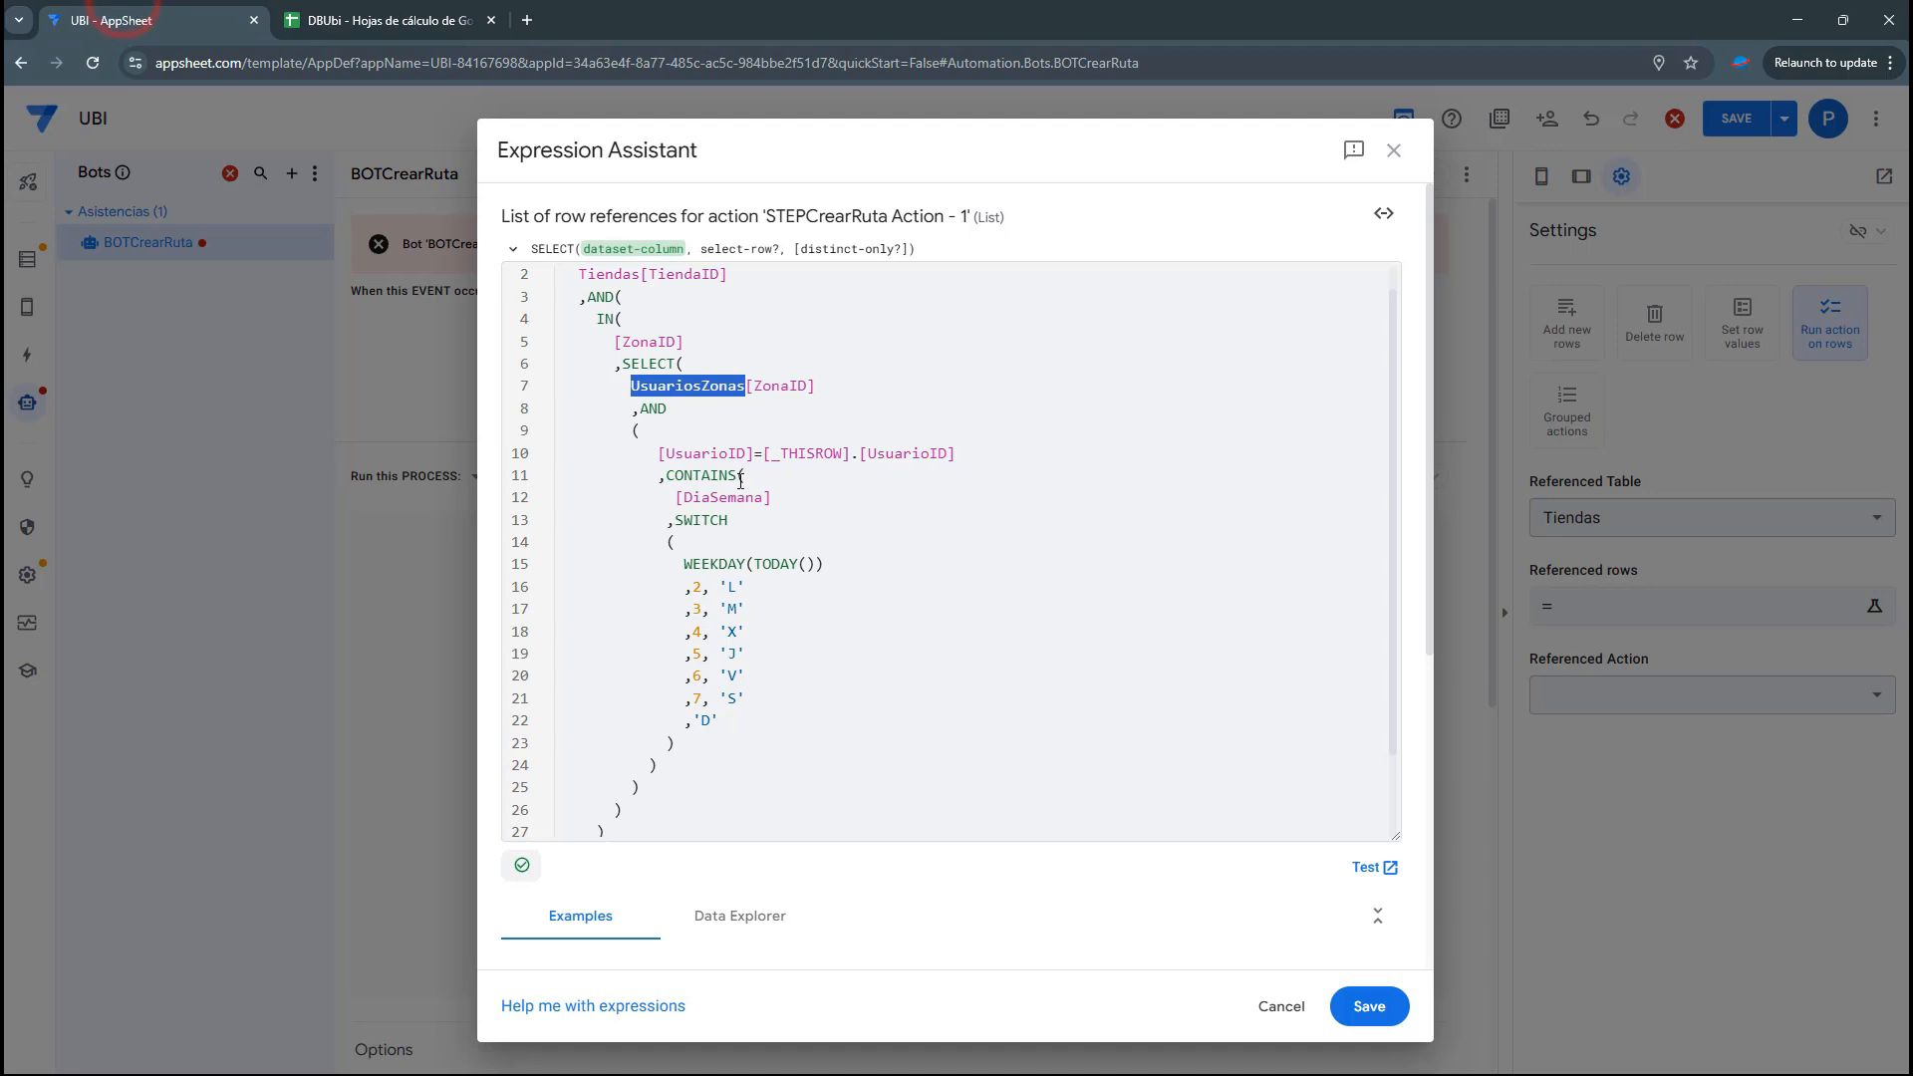
scroll(708, 498, "down", 2)
left_click_drag(678, 398, 780, 399)
Inspect the day codes in cell D2, including the final D code
left_click(373, 10)
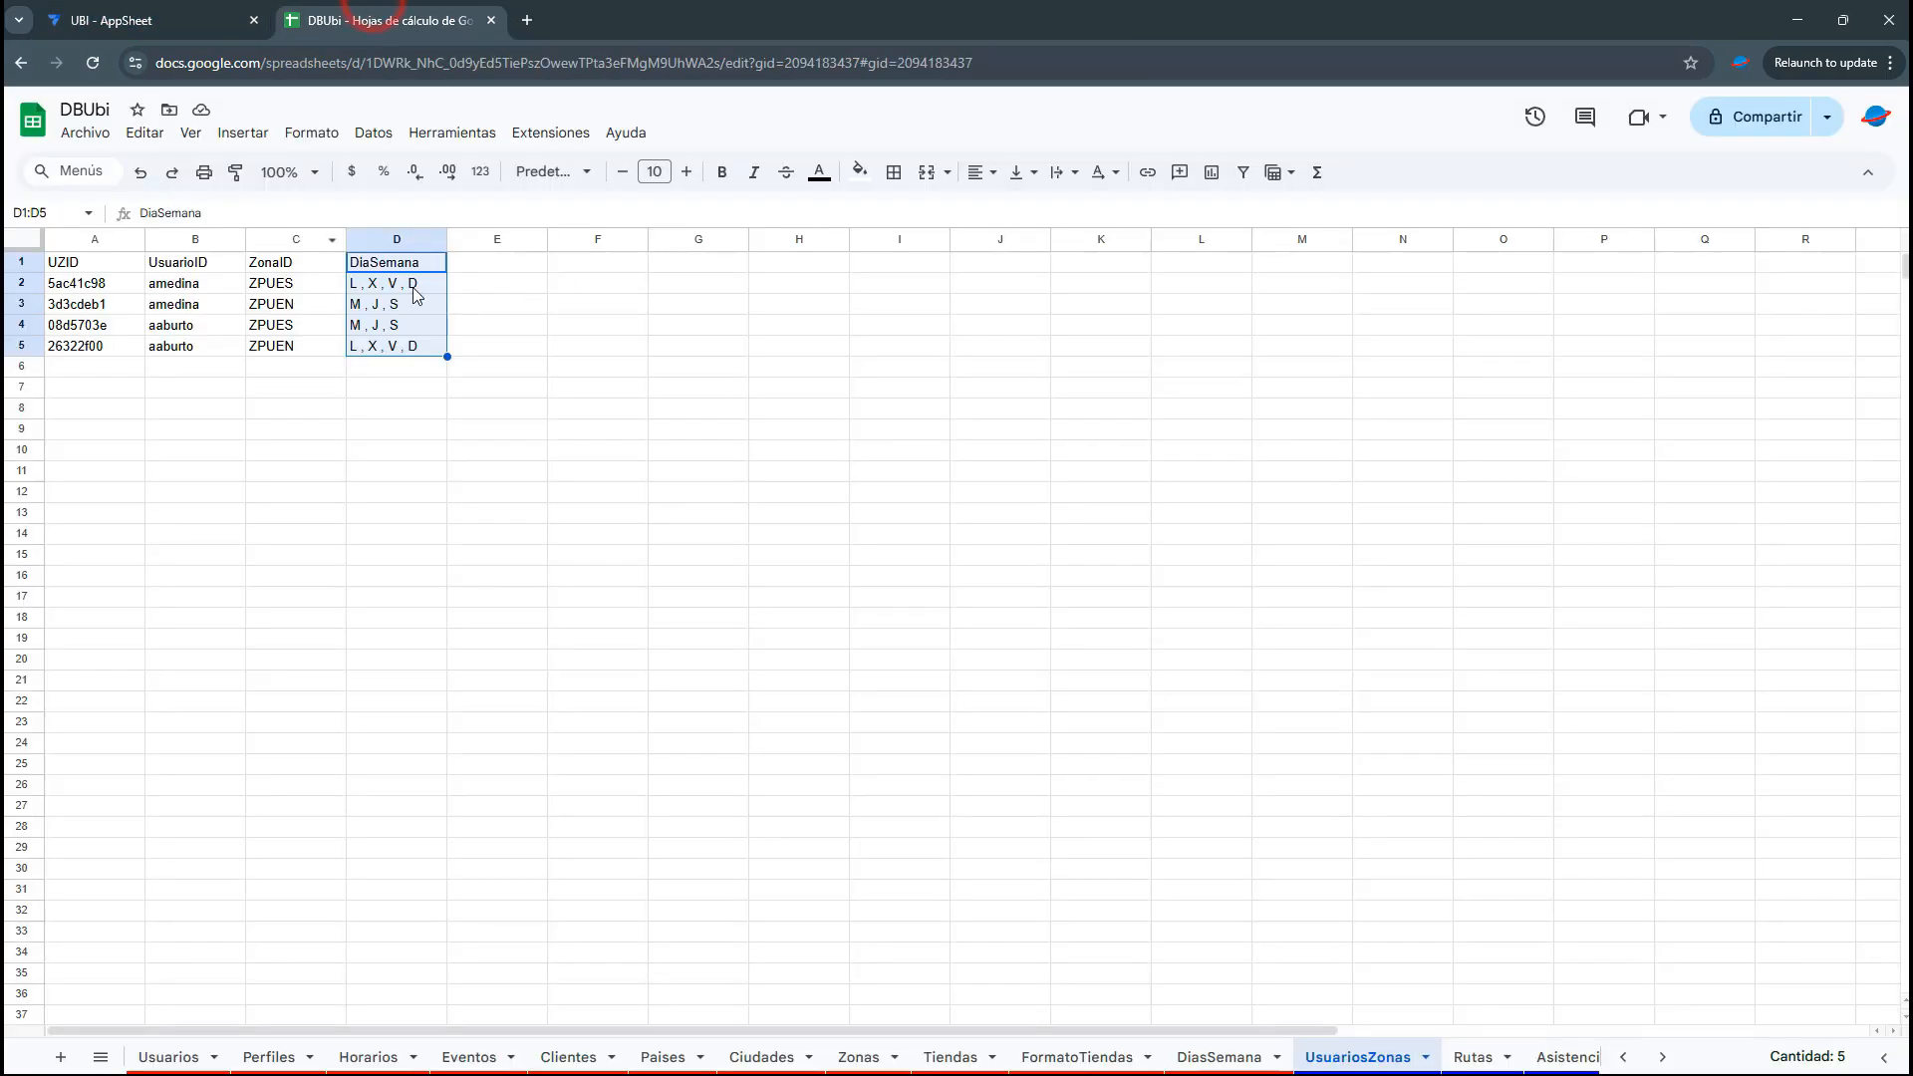
left_click(414, 289)
left_click(202, 283)
left_click(411, 283)
double_click(411, 283)
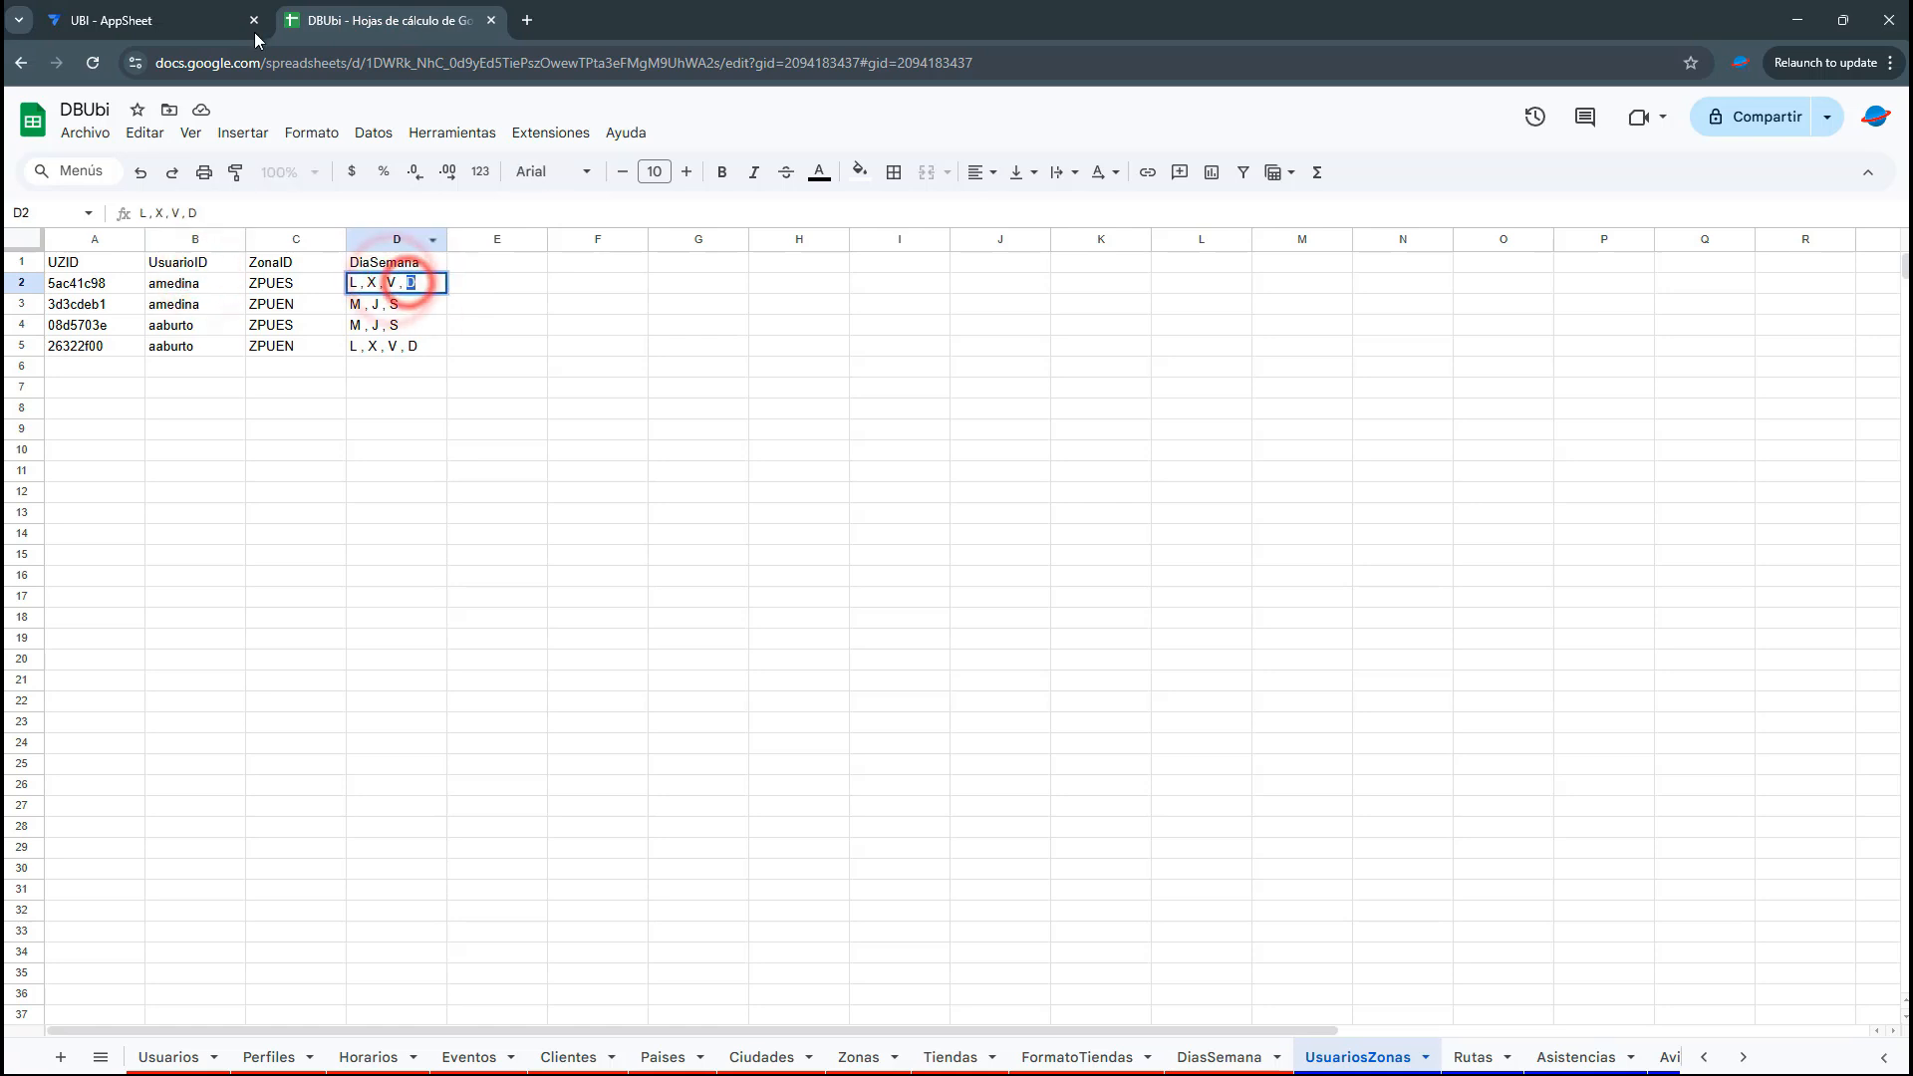
left_click(222, 14)
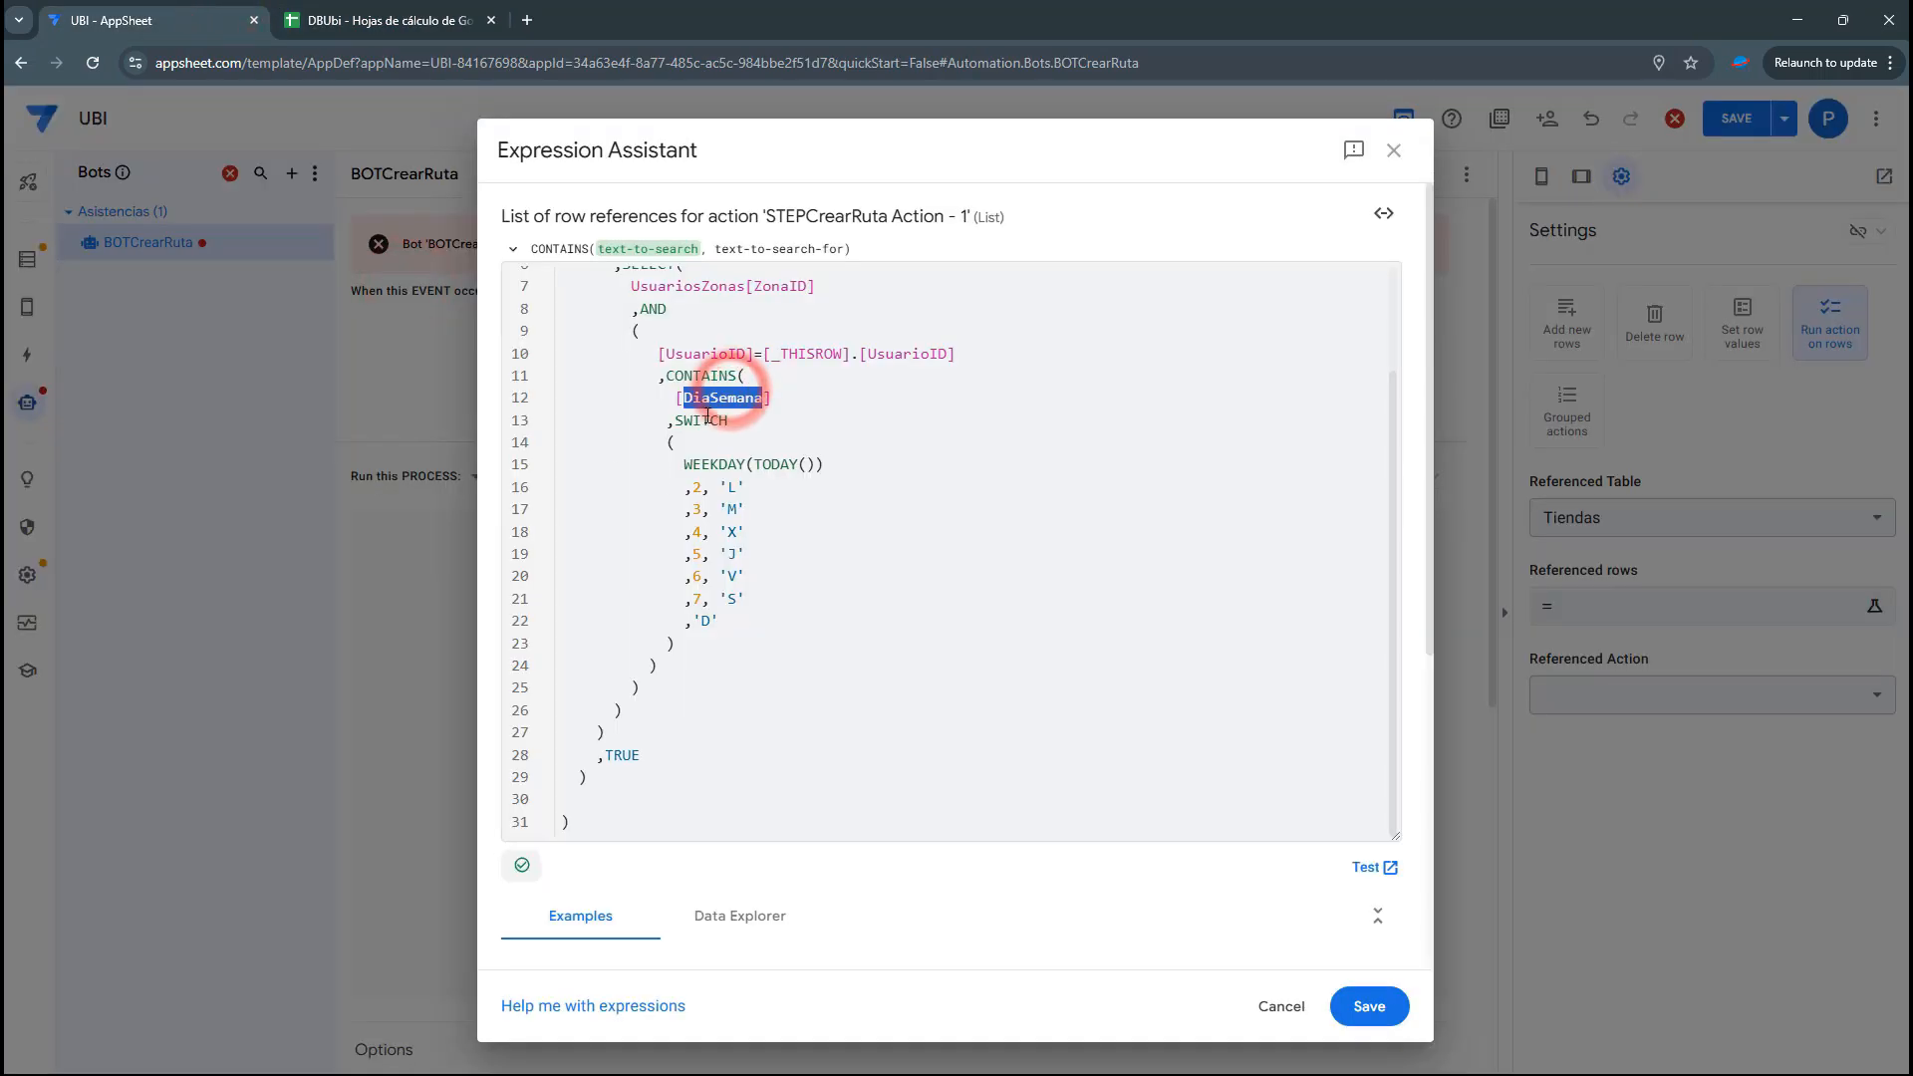
Check the Domingo row in the DiasSemana sheet
left_click(339, 14)
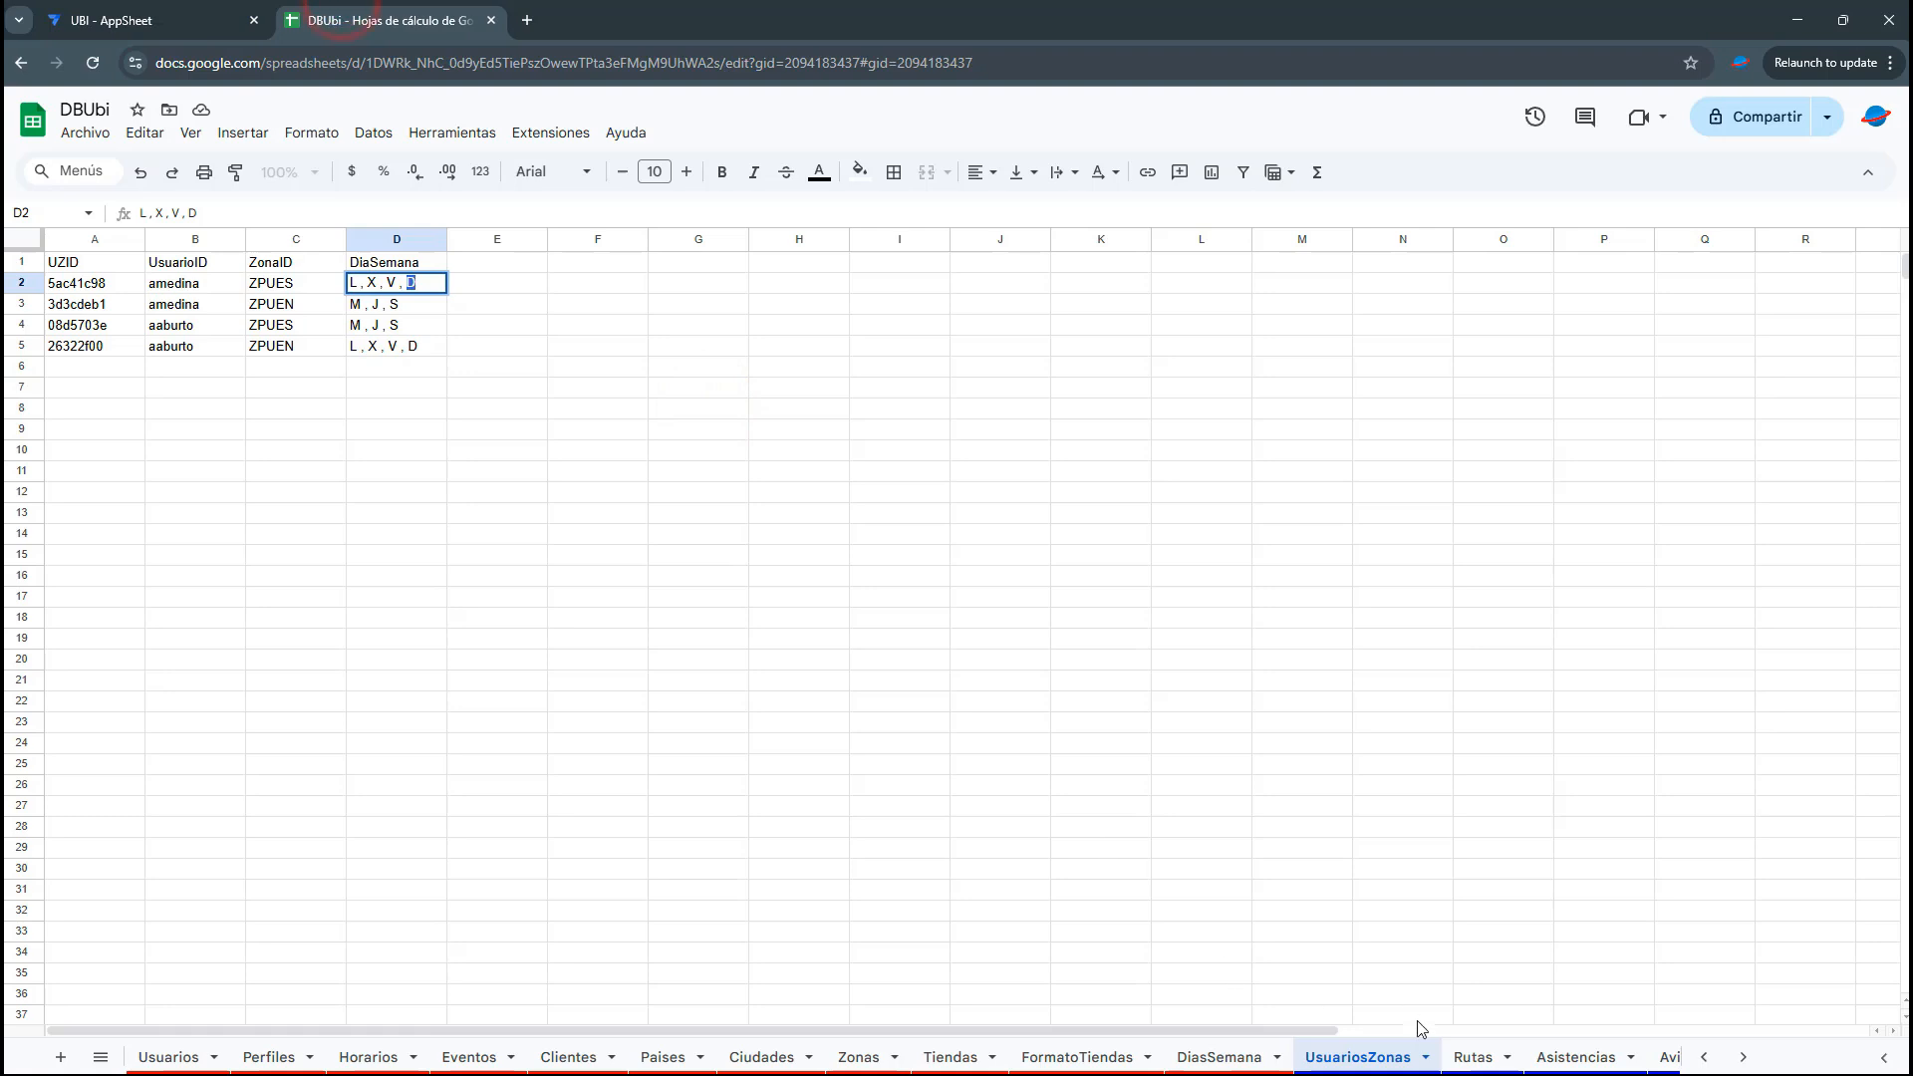
left_click(1211, 1057)
left_click_drag(219, 416, 351, 431)
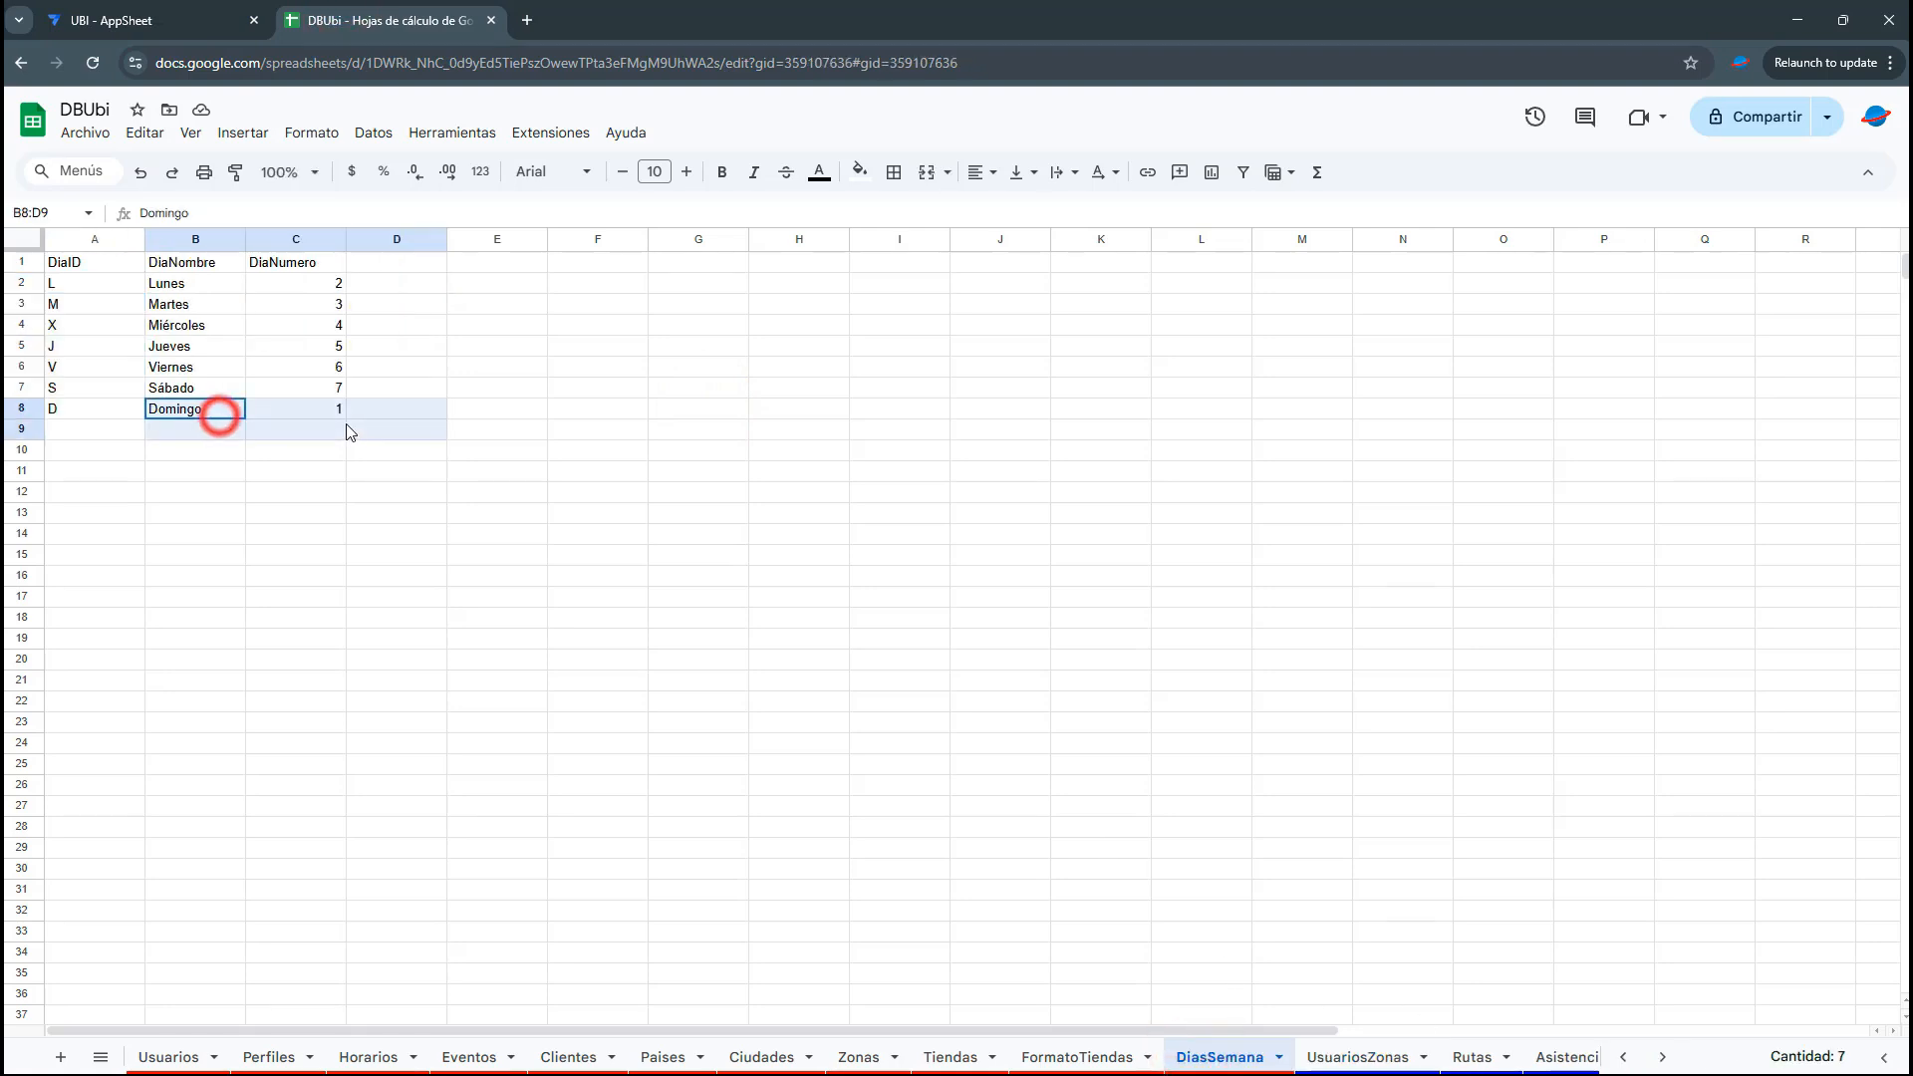
left_click(337, 409)
left_click(197, 12)
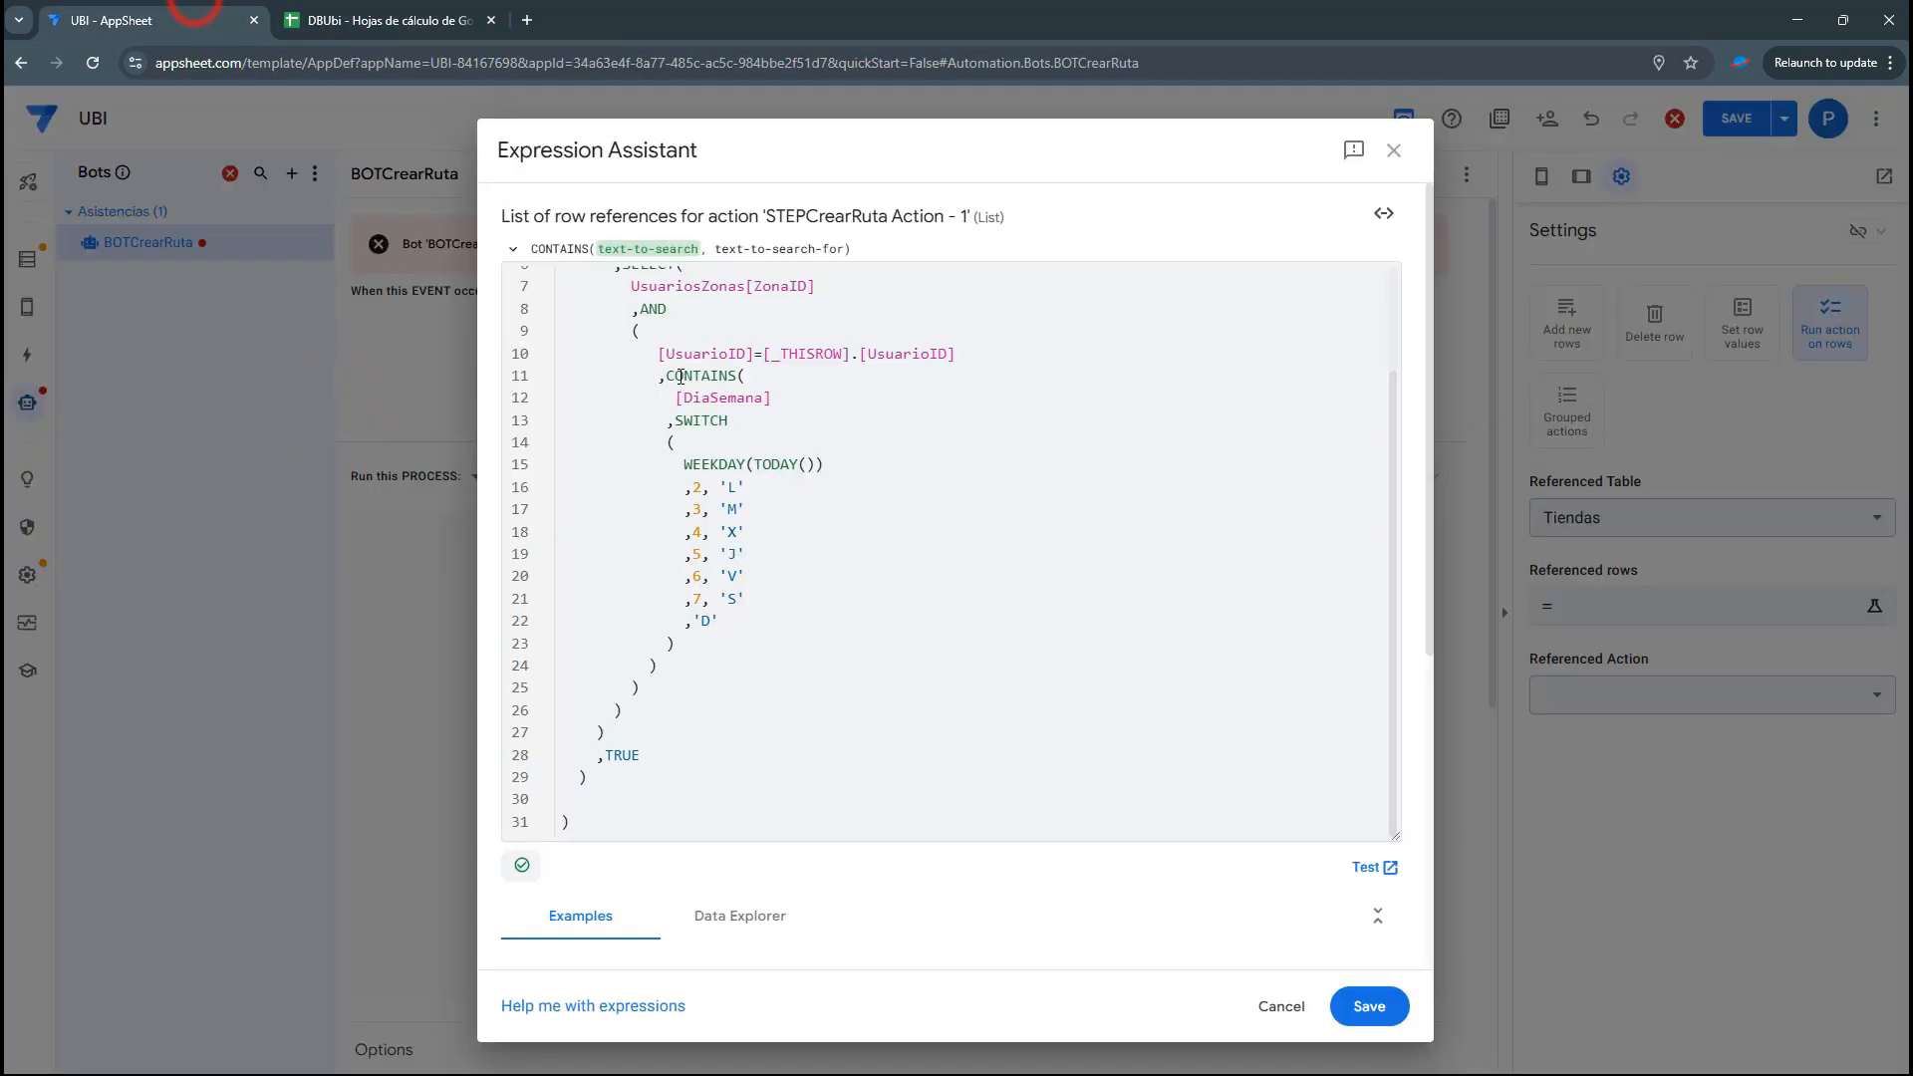
Walk through the SWITCH weekday cases 2, 3, 4 and the default D
left_click(693, 487)
left_click(698, 509)
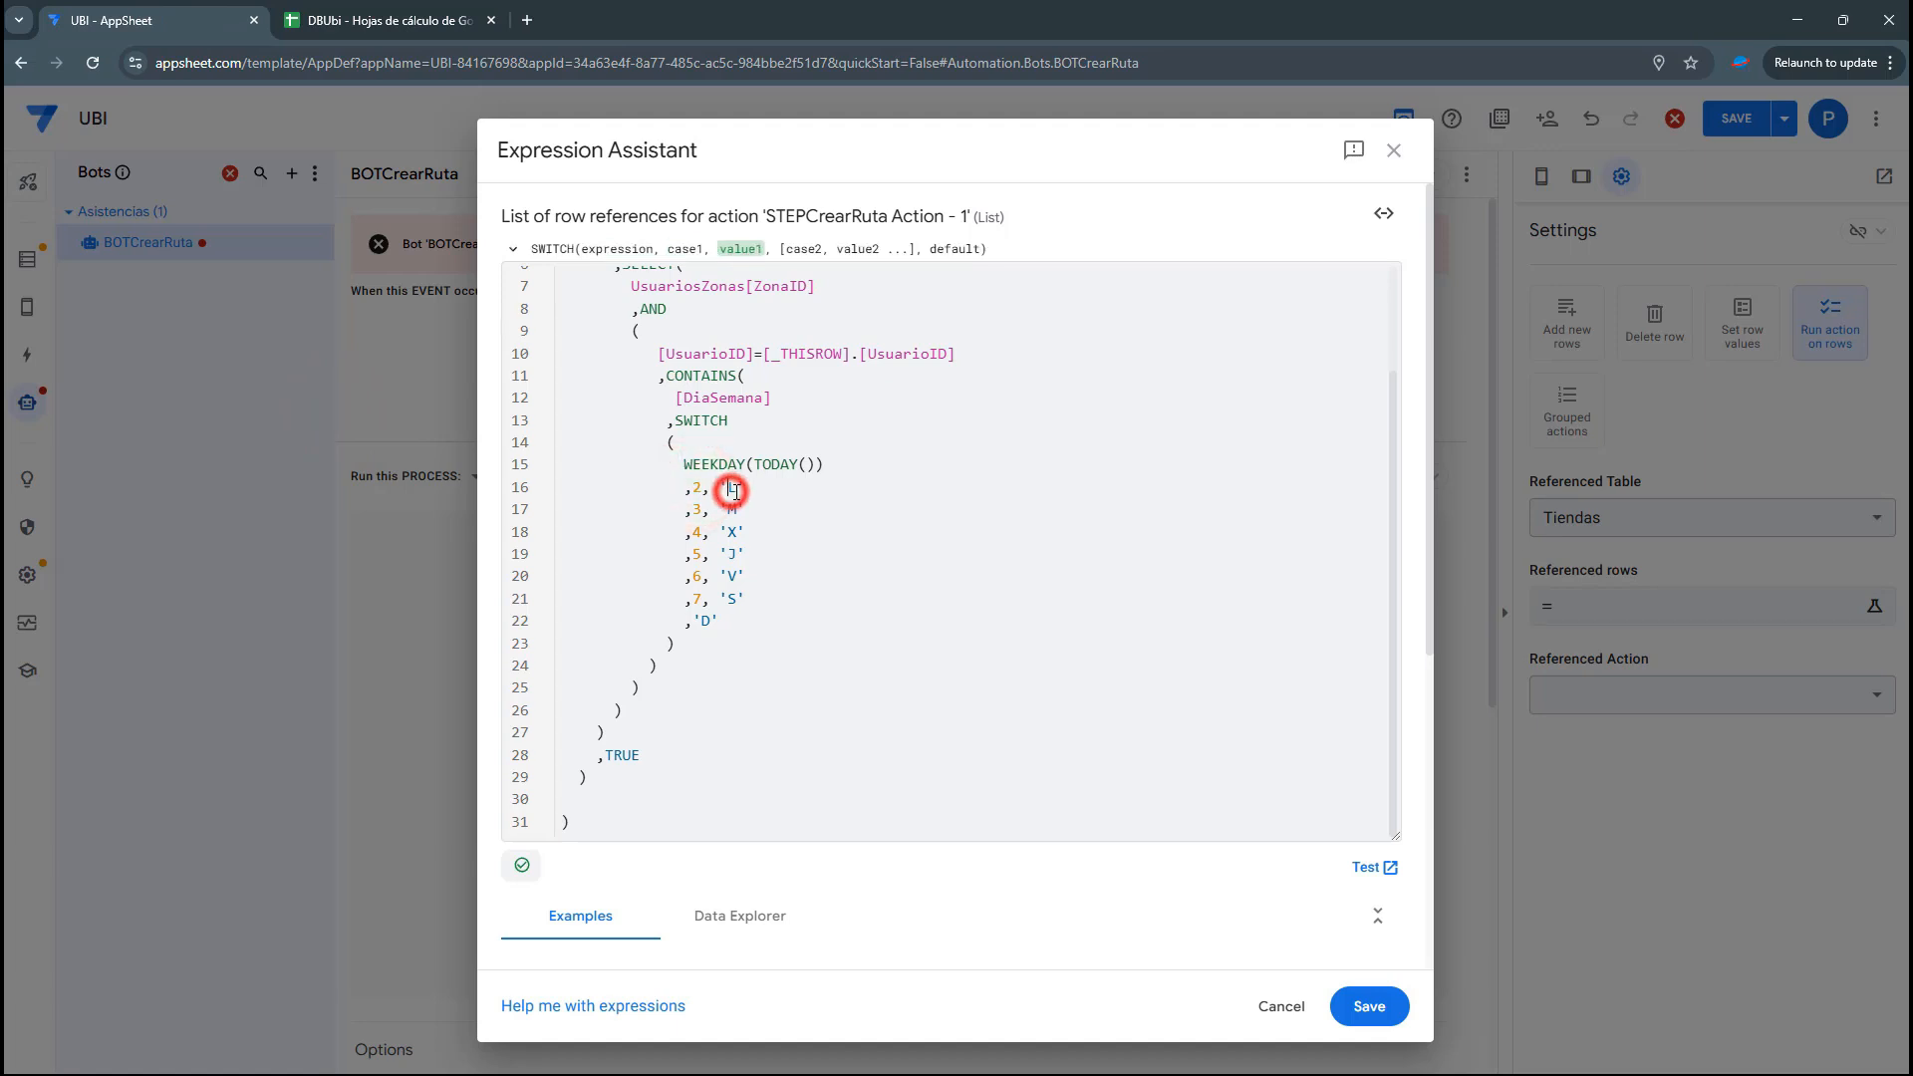
double_click(698, 509)
double_click(697, 532)
double_click(702, 621)
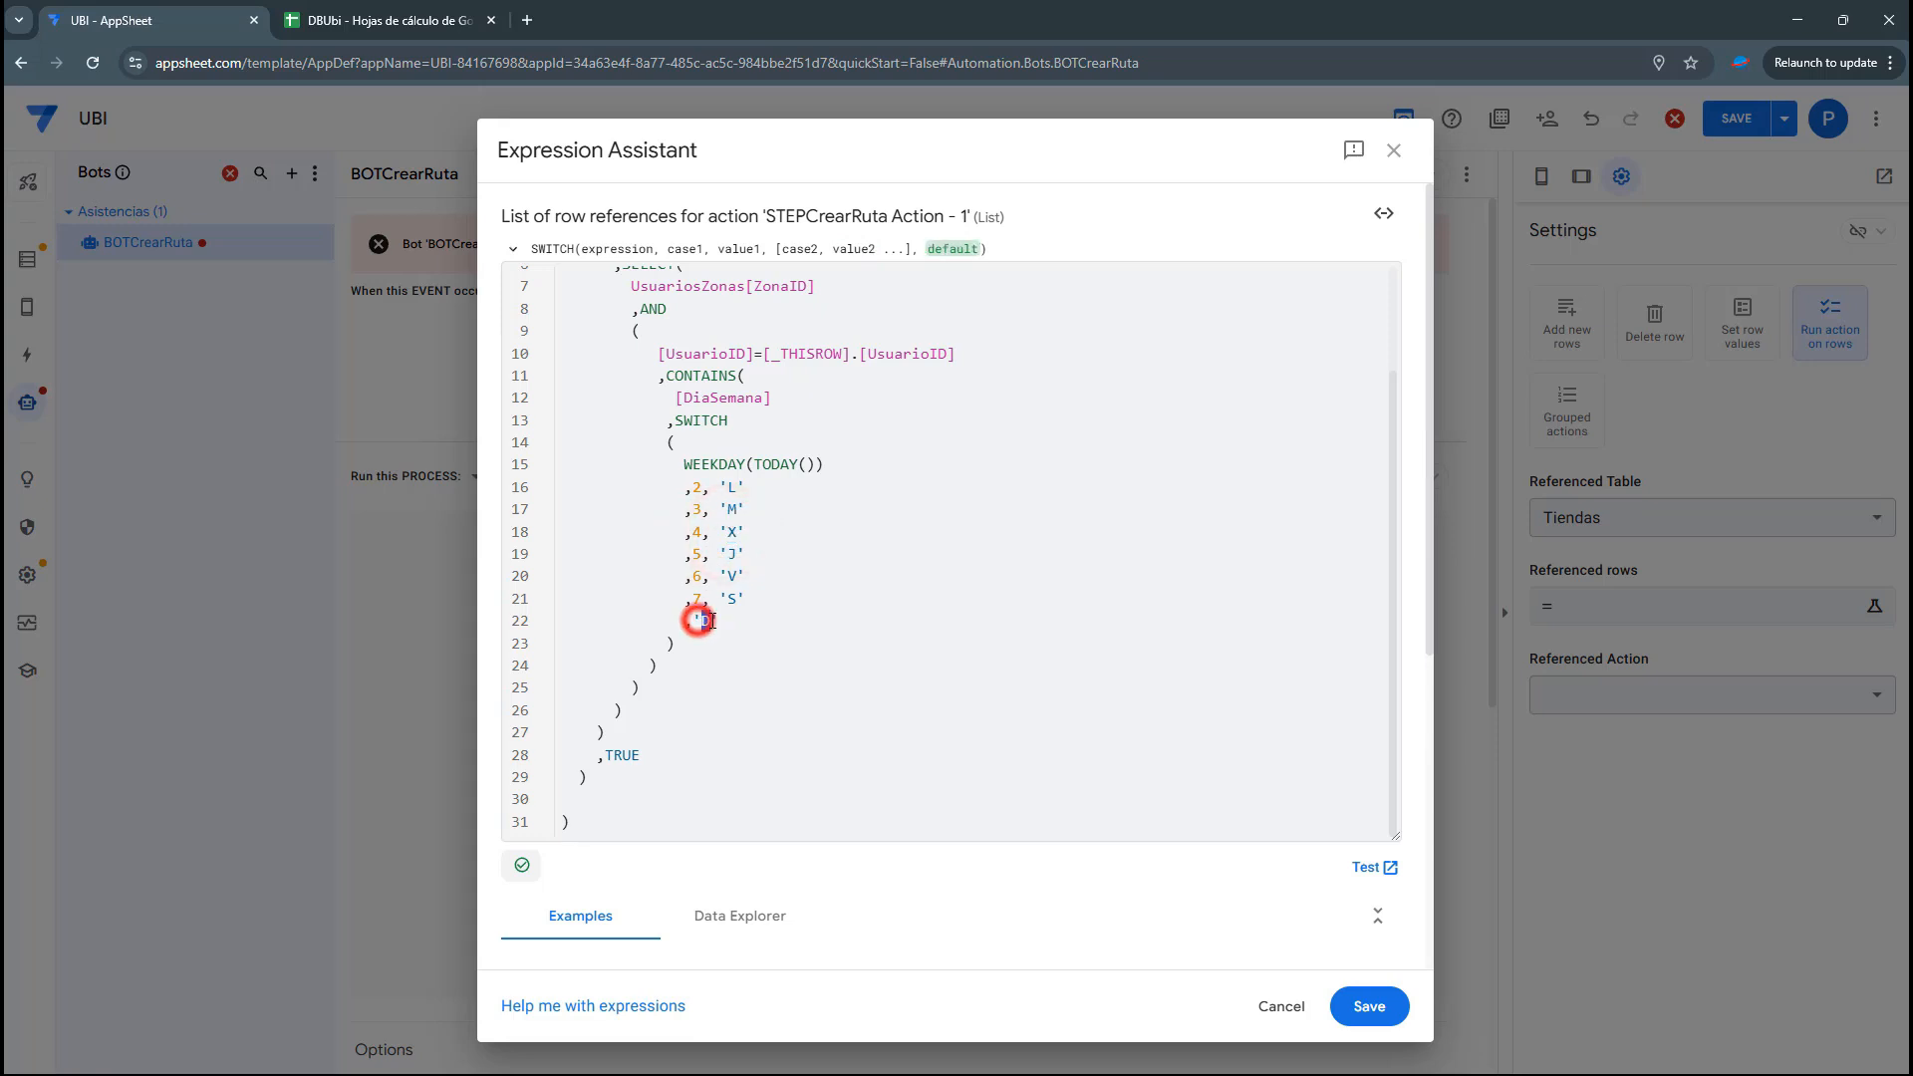
Explain the WEEKDAY(TODAY()) calculation feeding the DiaSemana CONTAINS check
double_click(724, 396)
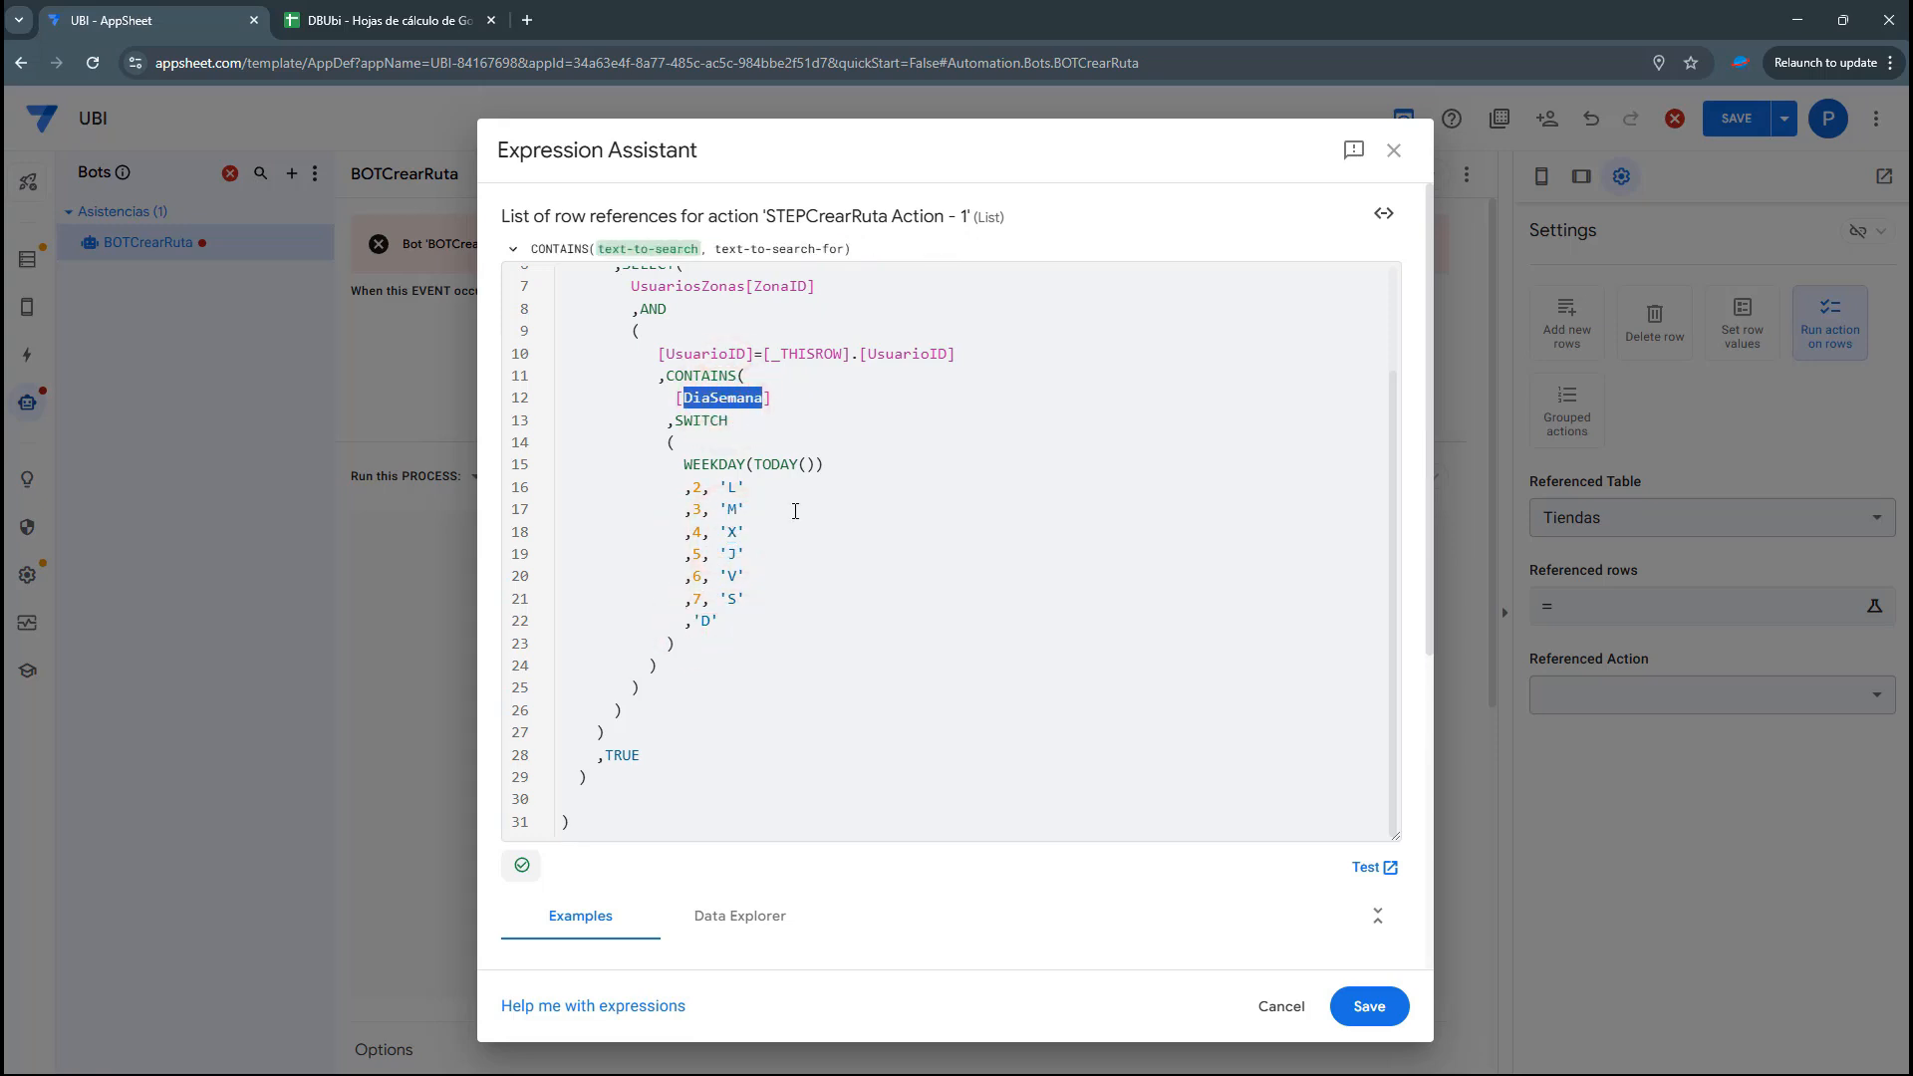
left_click_drag(679, 475, 762, 460)
left_click(831, 465)
left_click(817, 466)
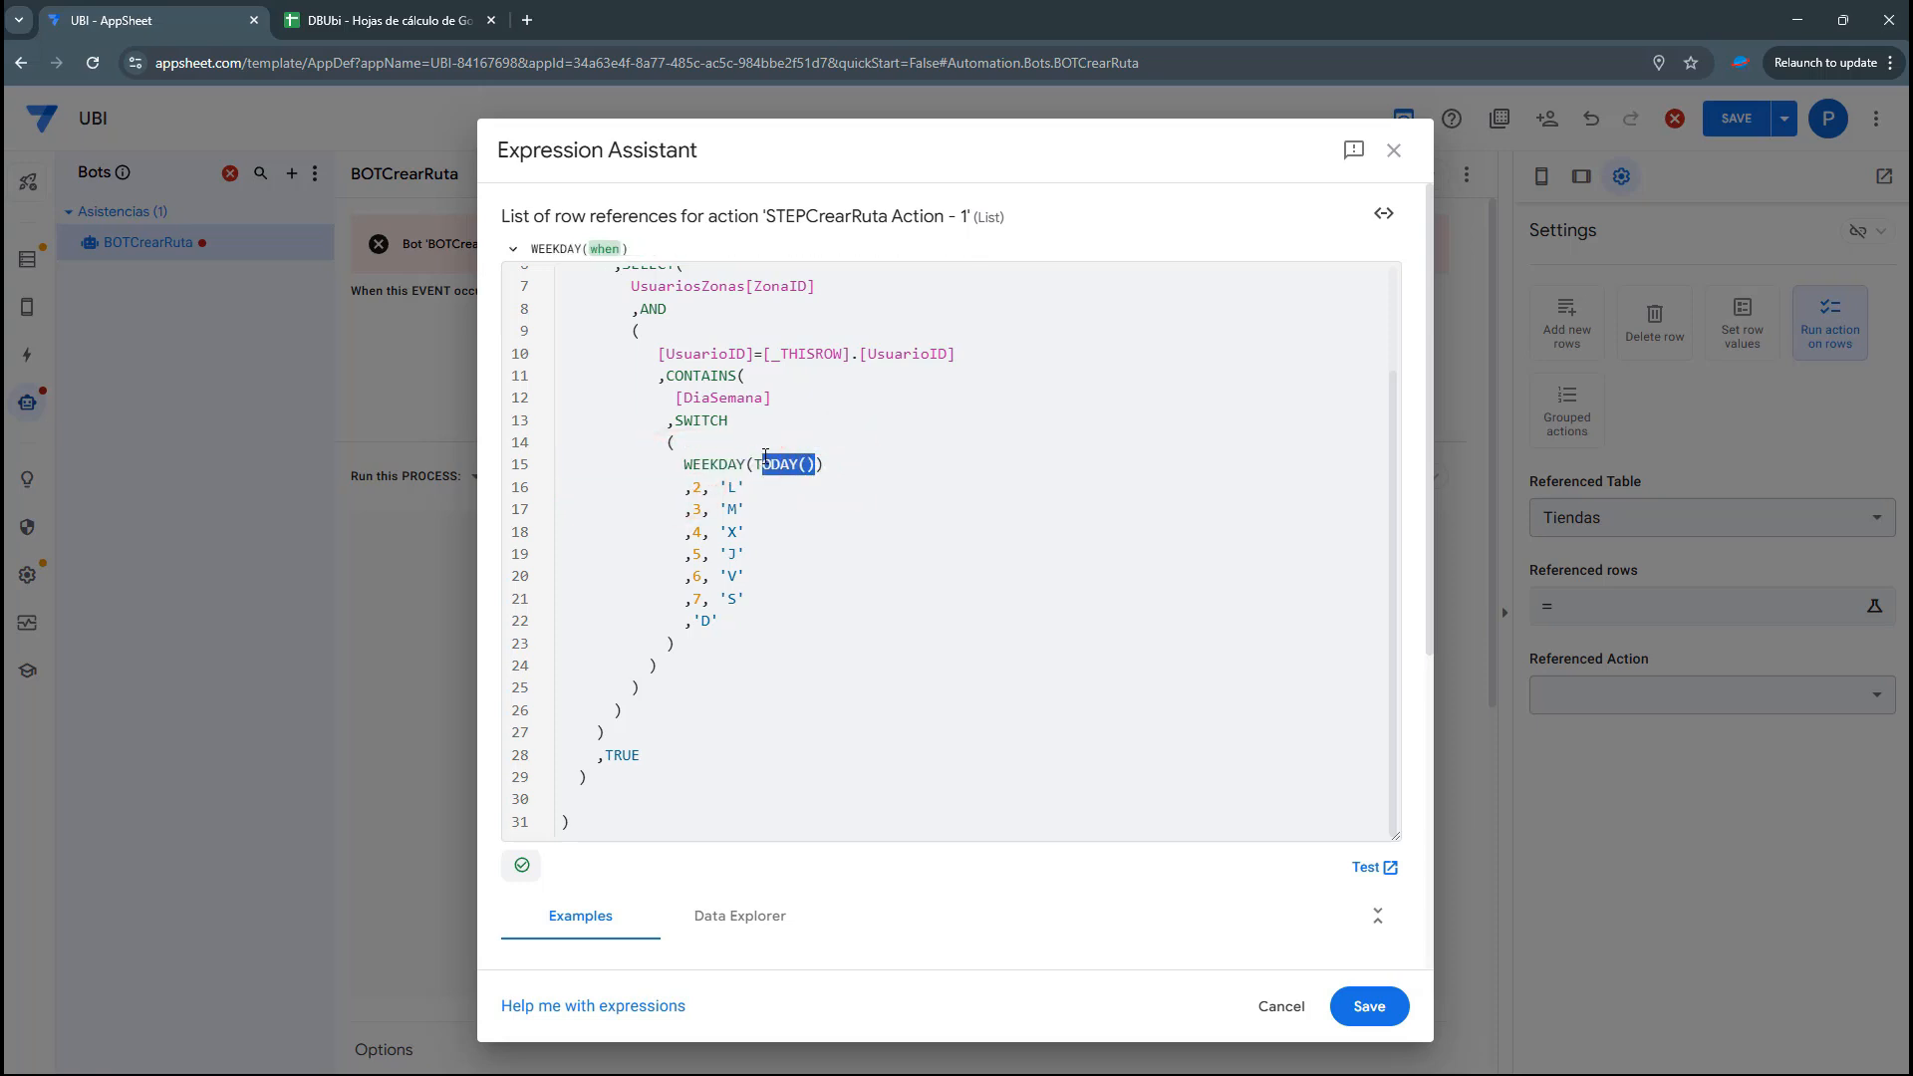
mouse_move(1799, 1058)
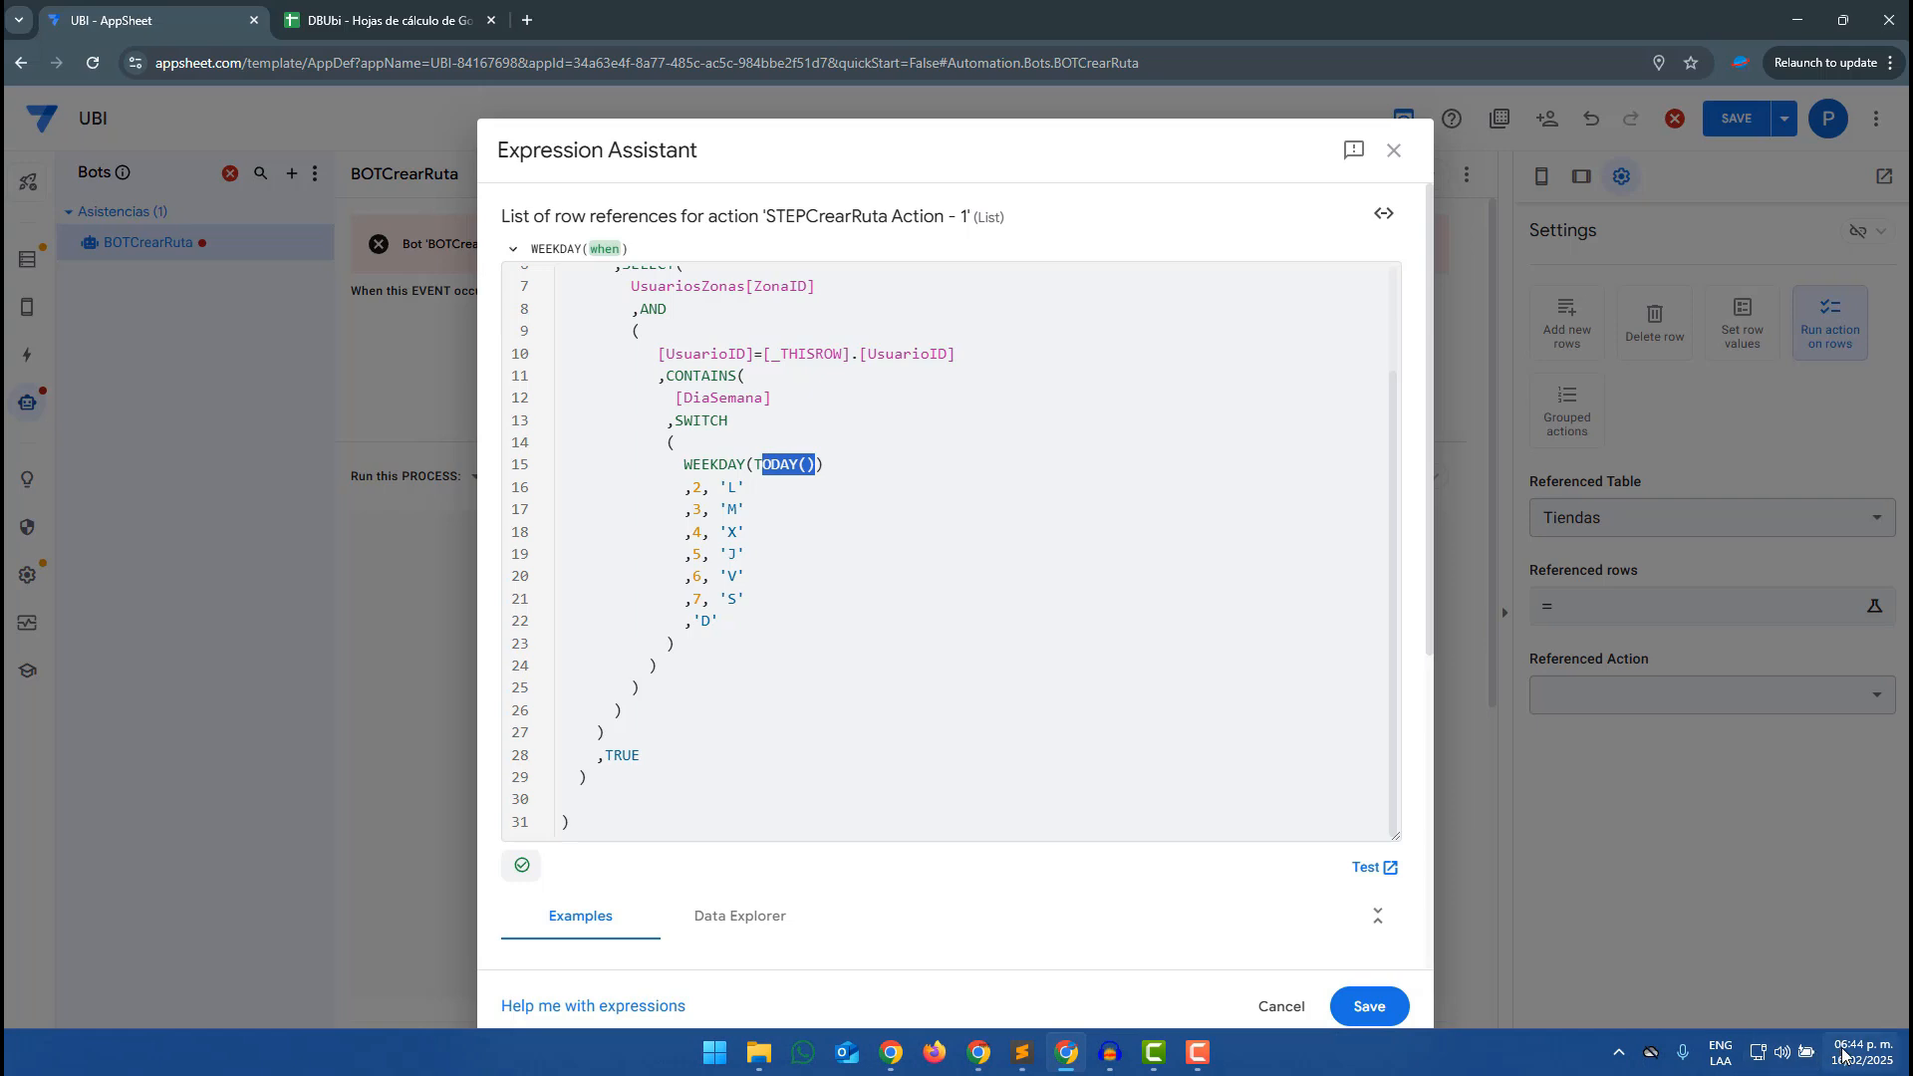
left_click(667, 463)
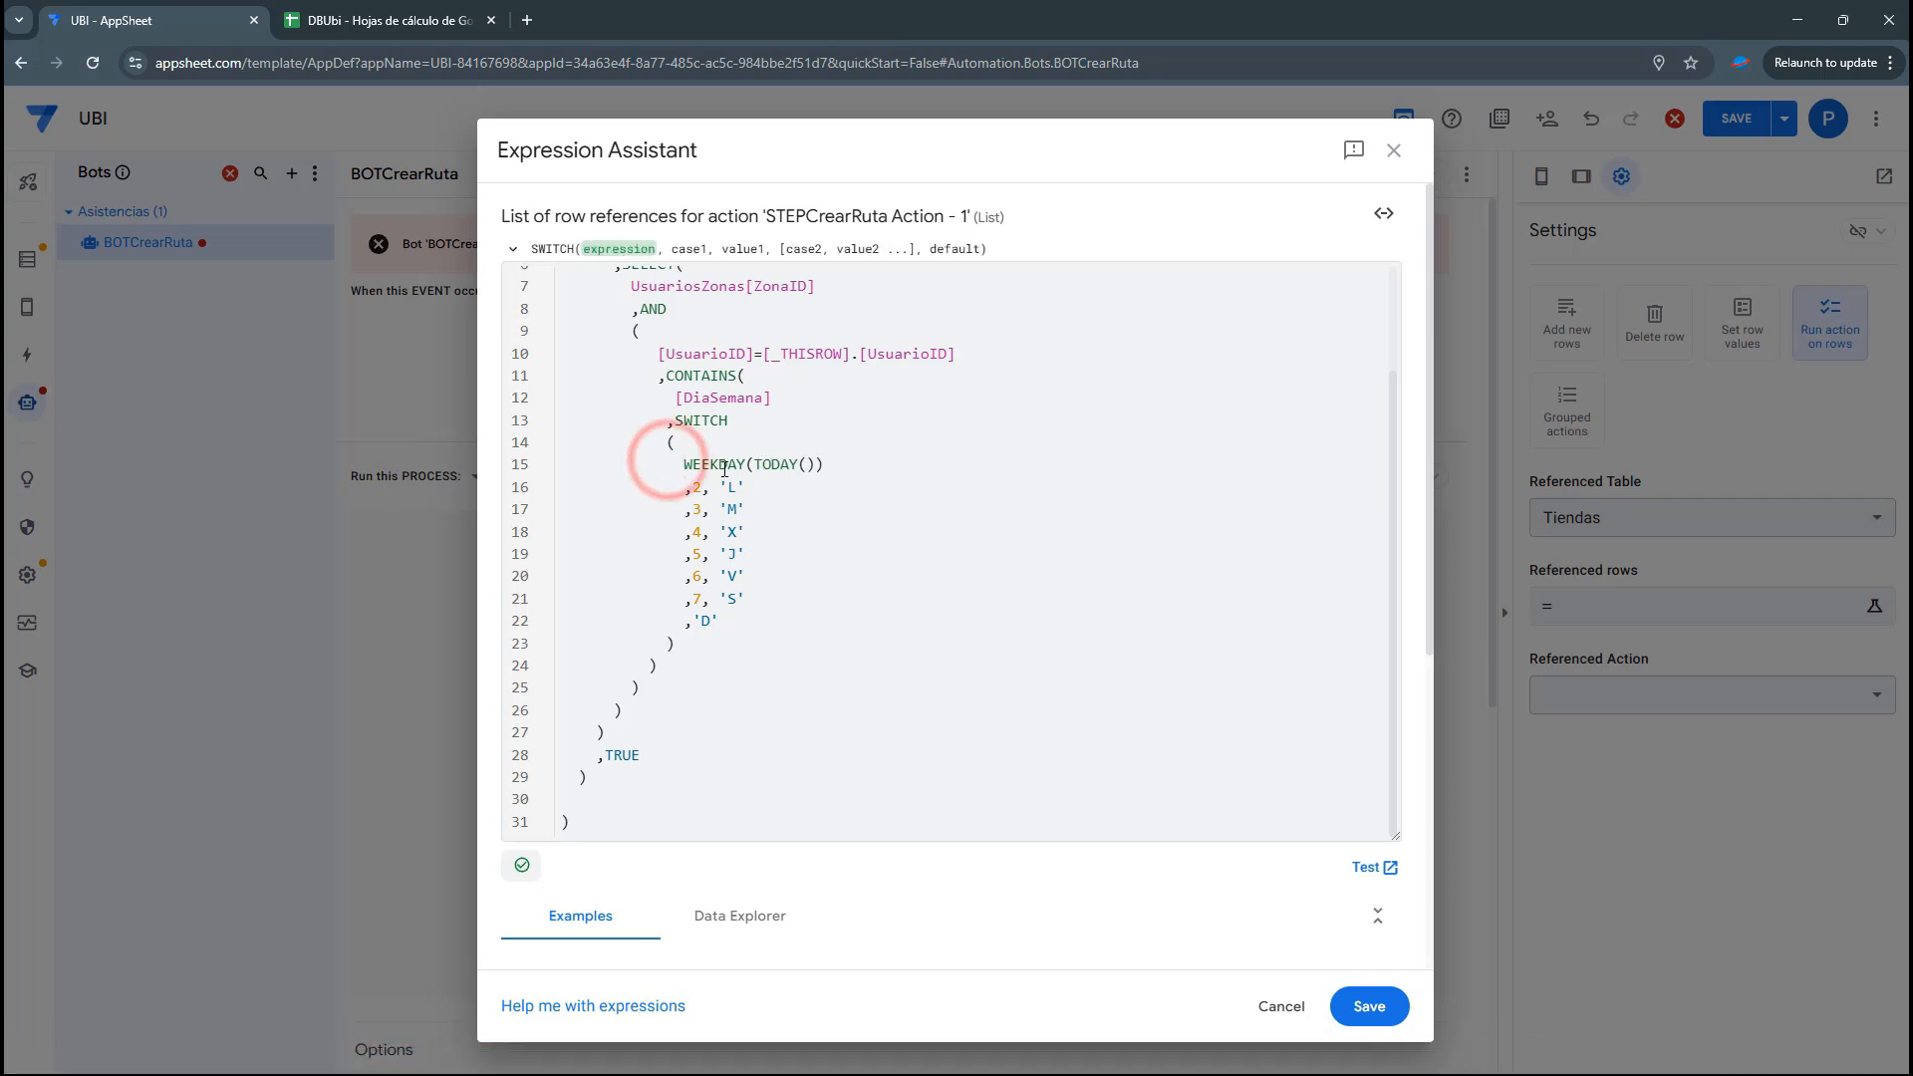
left_click_drag(685, 464, 829, 459)
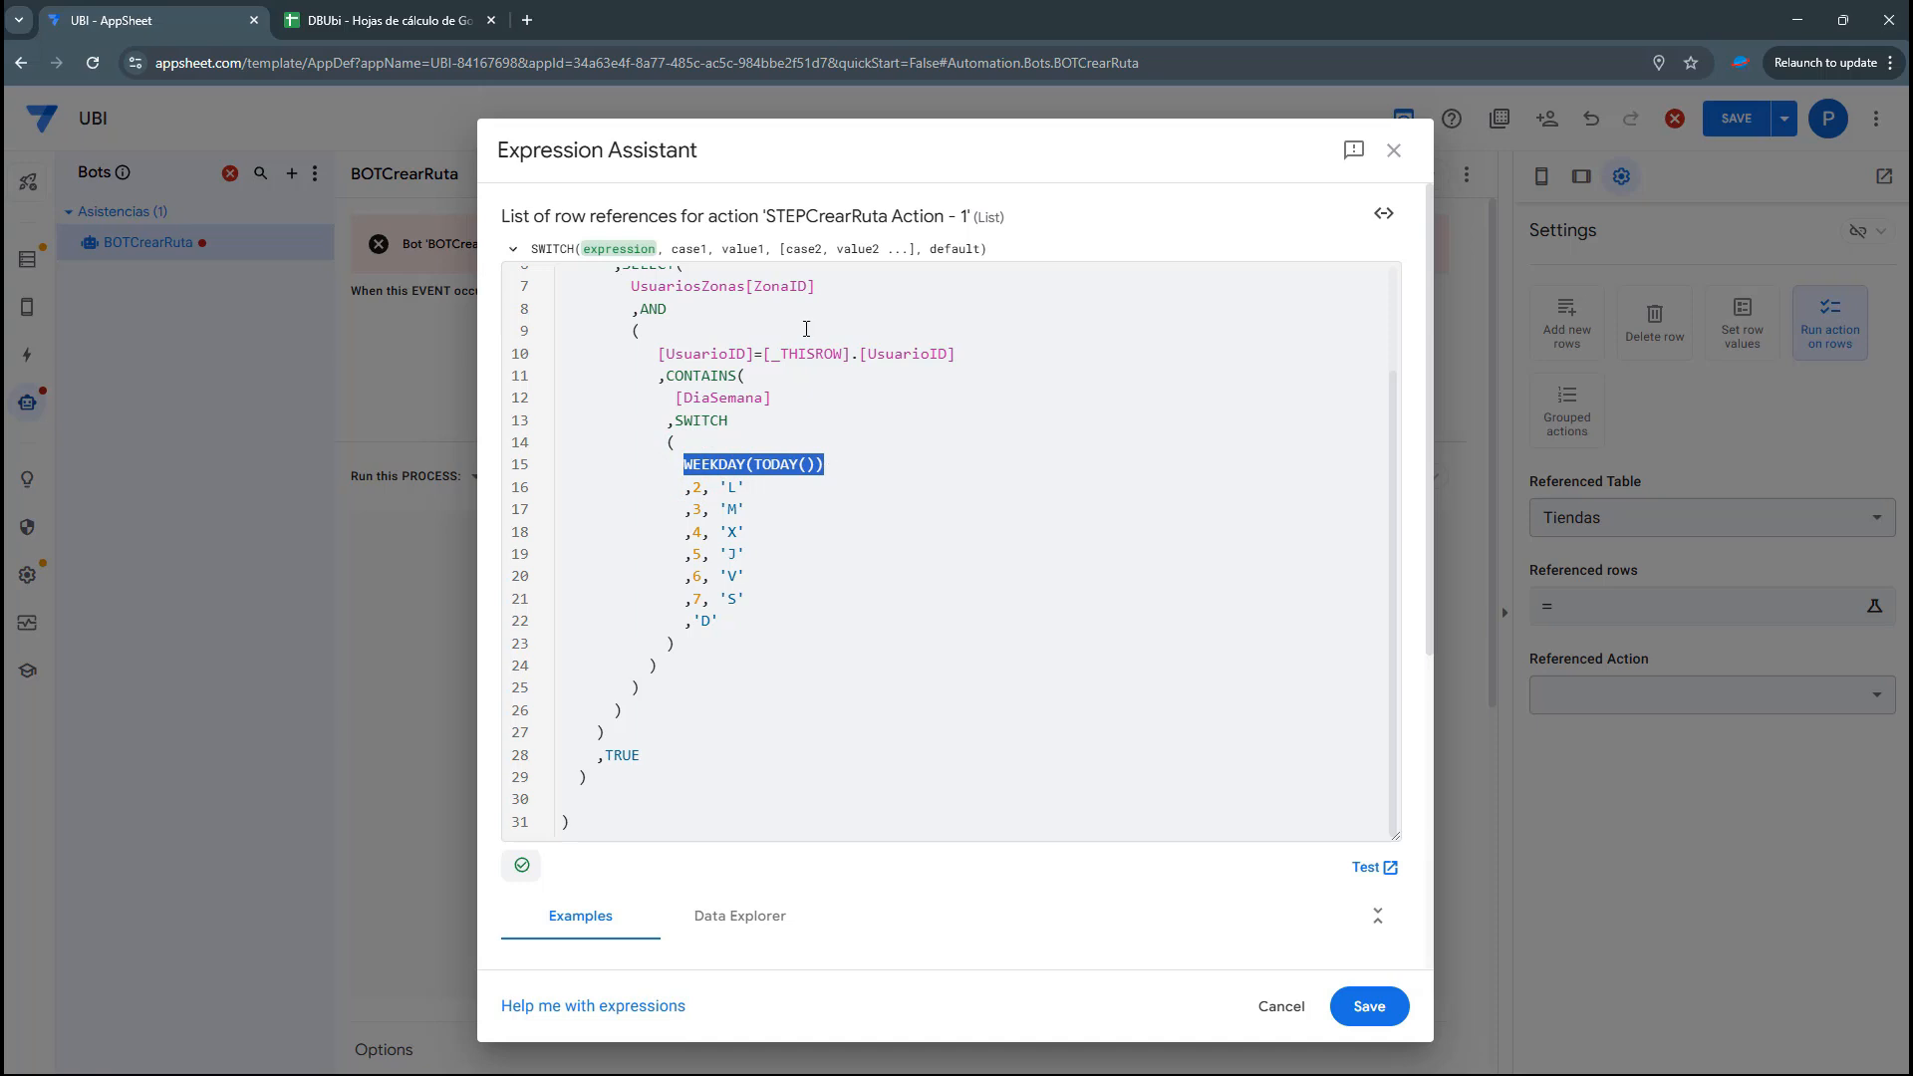
Compare Domingo's number 1 in DiasSemana with the DiaSemana reference
left_click(300, 7)
left_click_drag(94, 409, 338, 415)
left_click(155, 15)
left_click(735, 533)
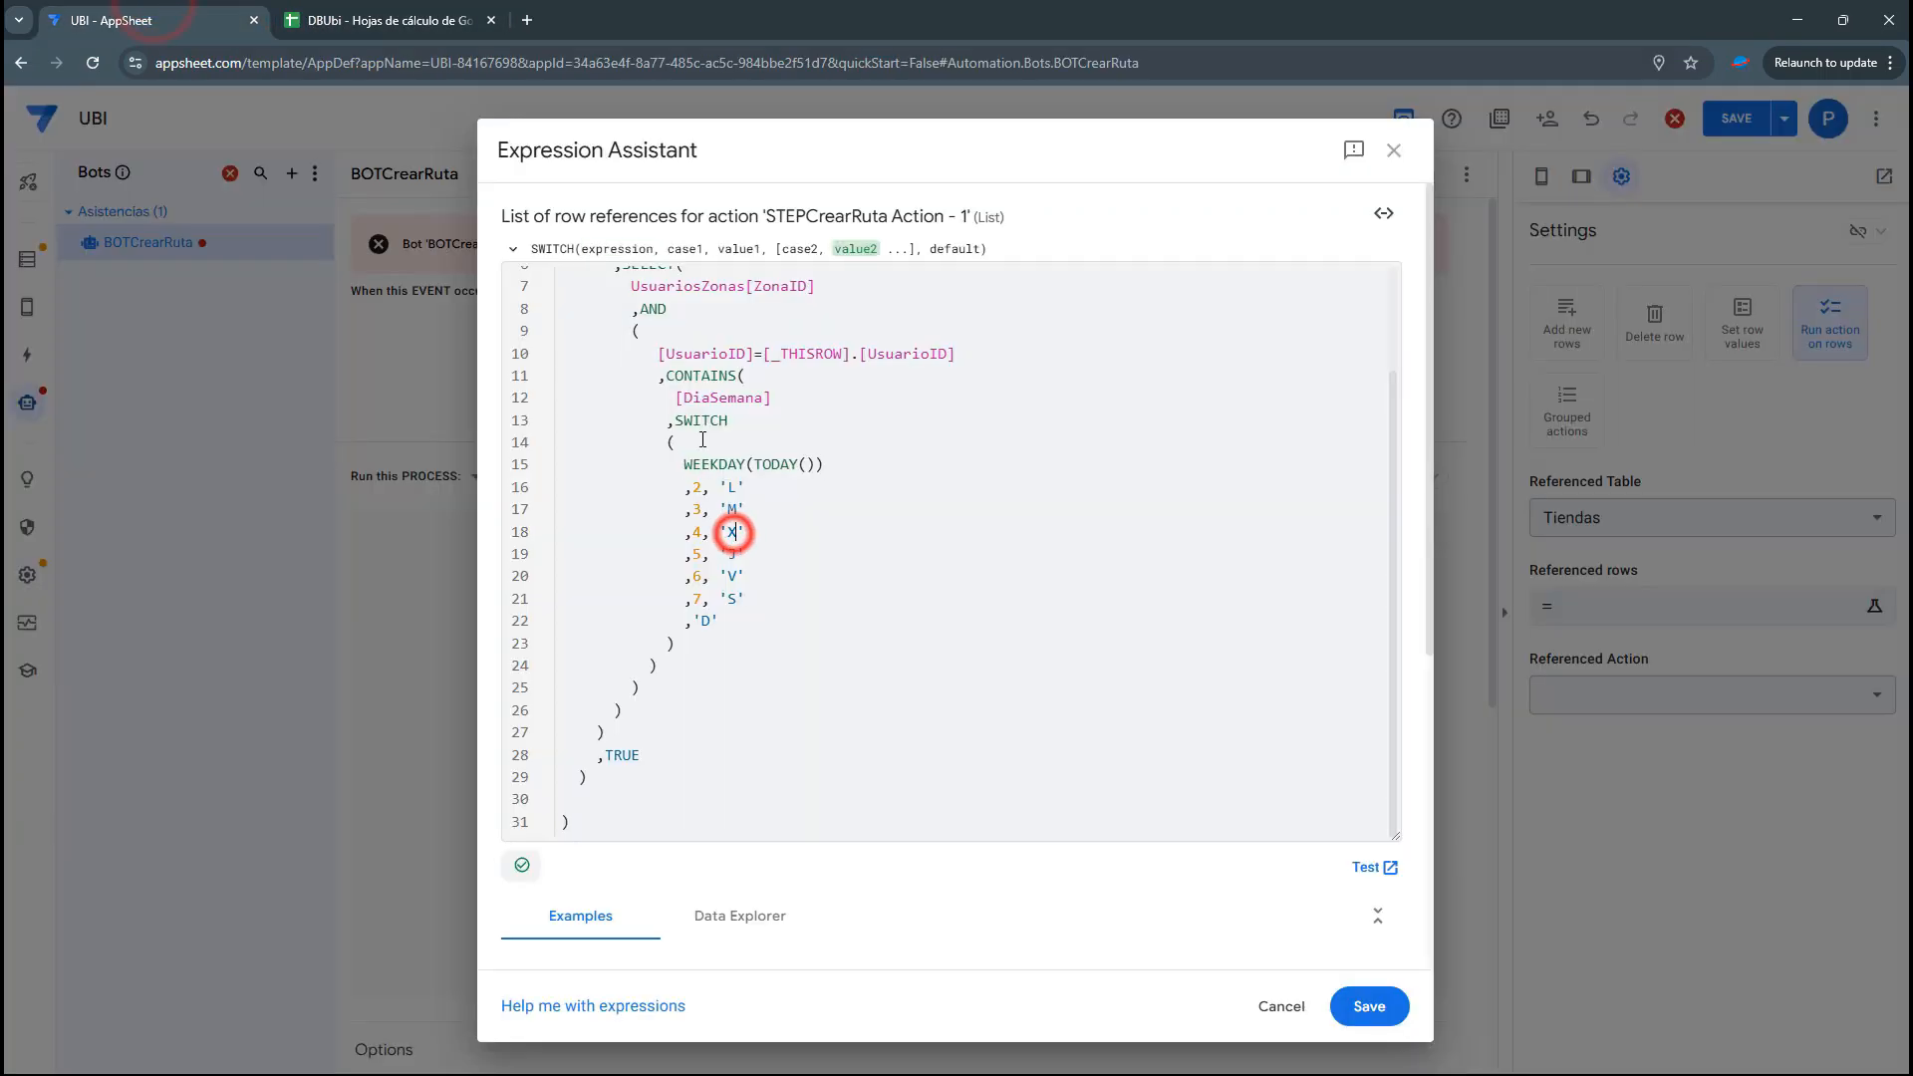
left_click_drag(675, 397, 777, 397)
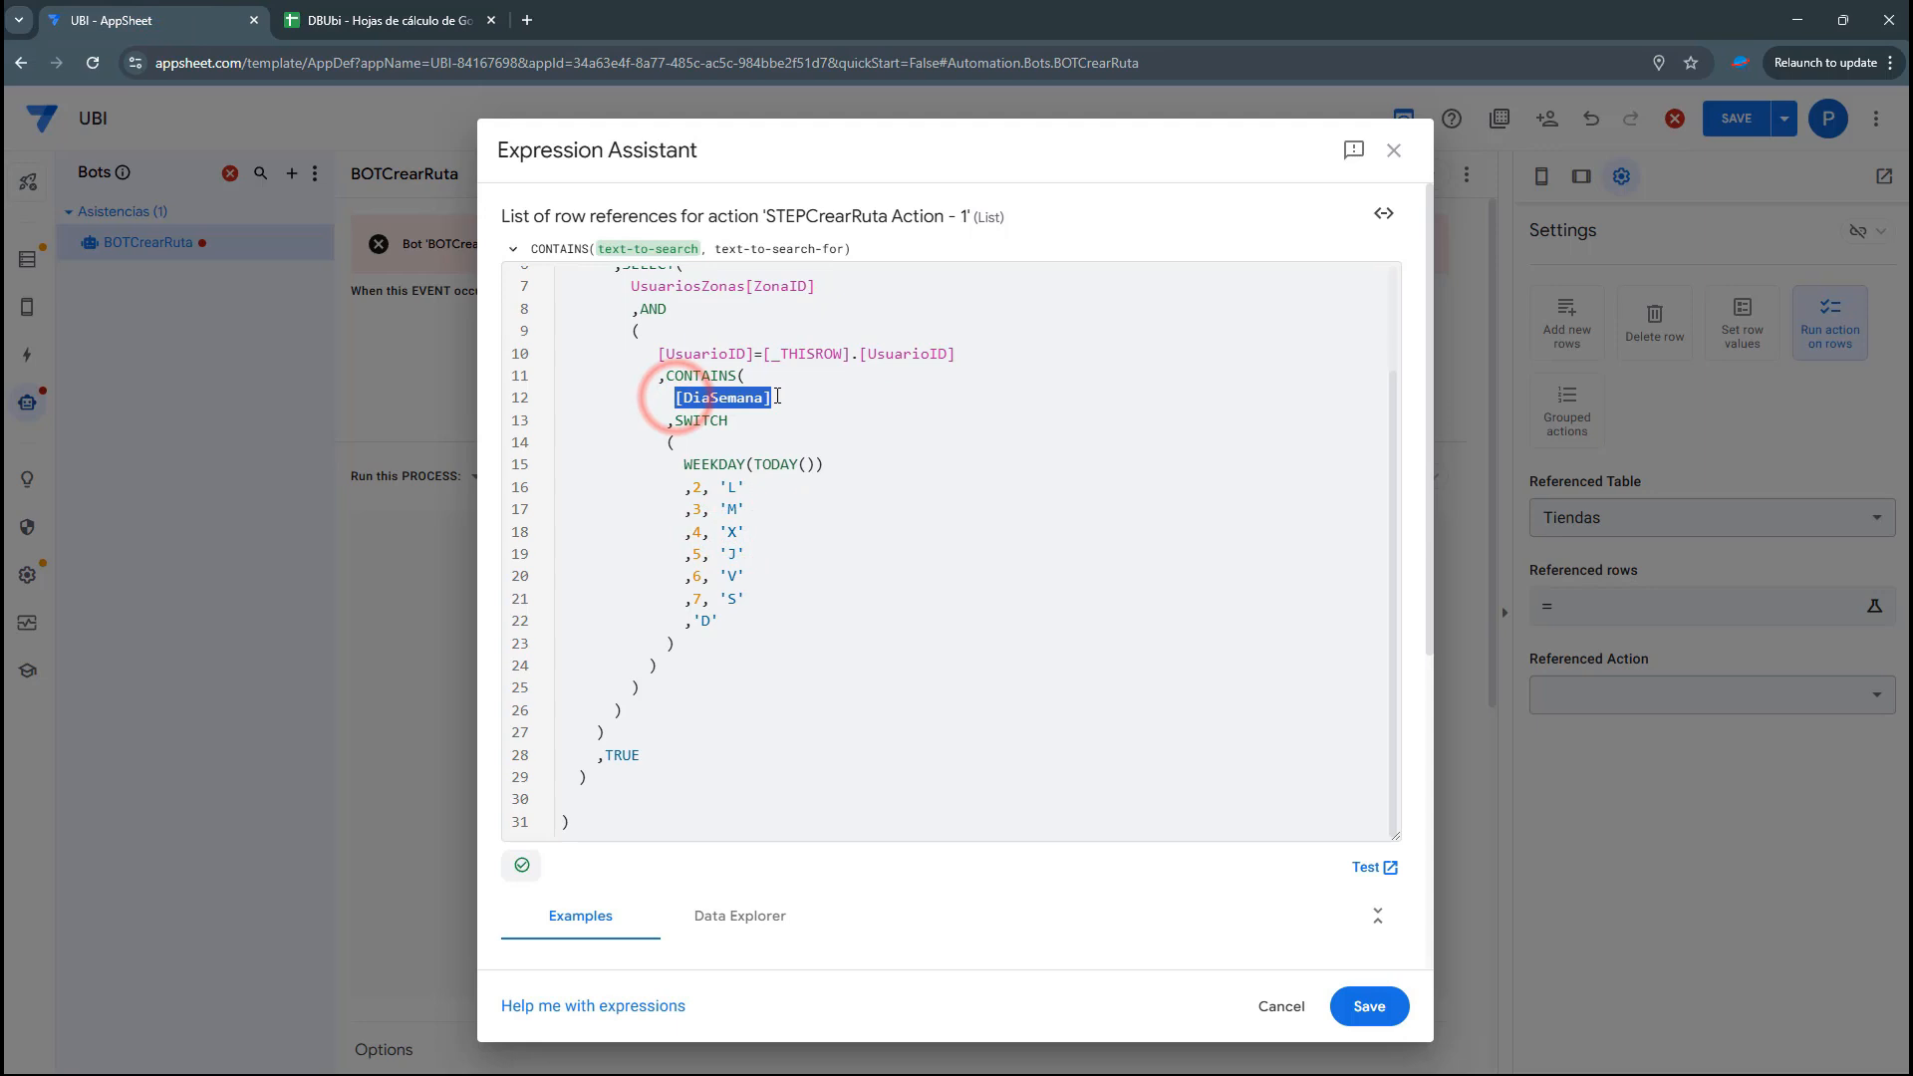
left_click(397, 17)
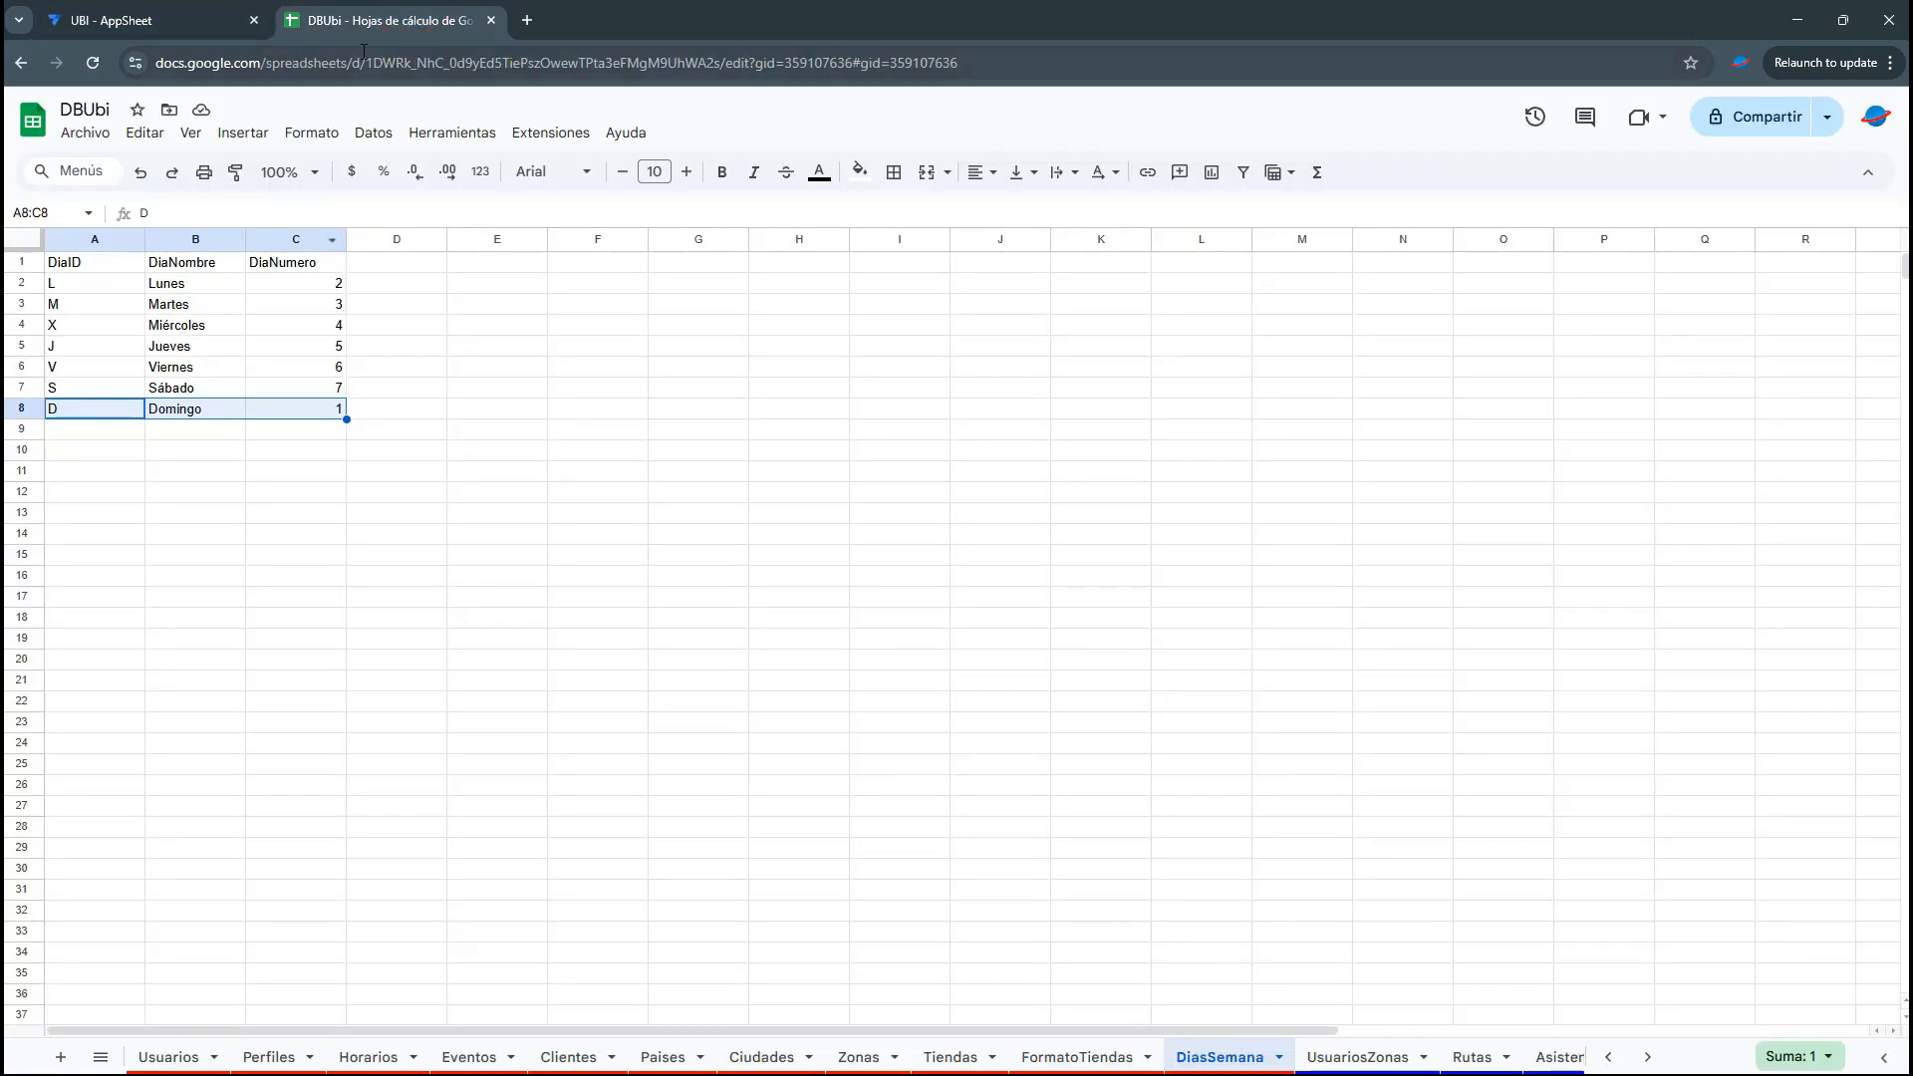
left_click(155, 15)
Point out the day codes in cells D5 and D2 of UsuariosZonas
left_click(384, 18)
left_click(1365, 1056)
left_click(396, 345)
left_click(397, 283)
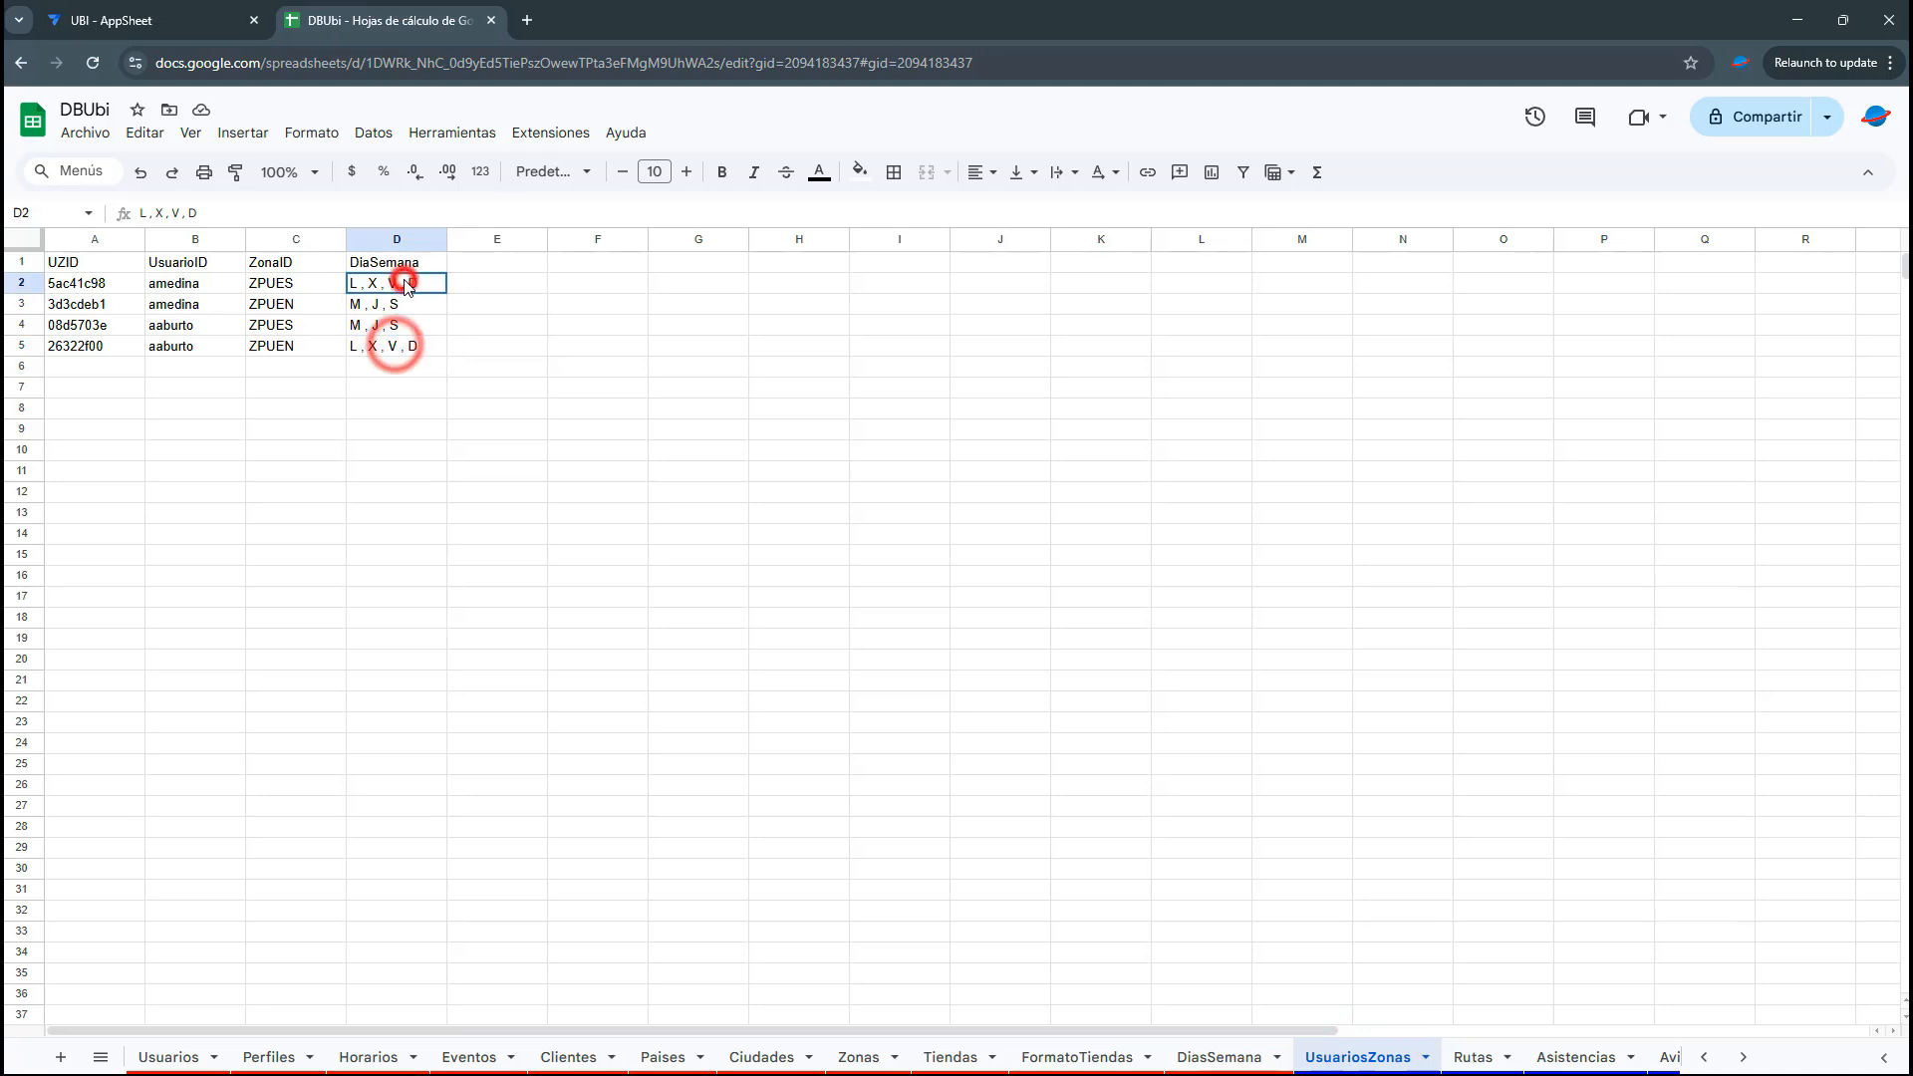
left_click(234, 50)
left_click(205, 21)
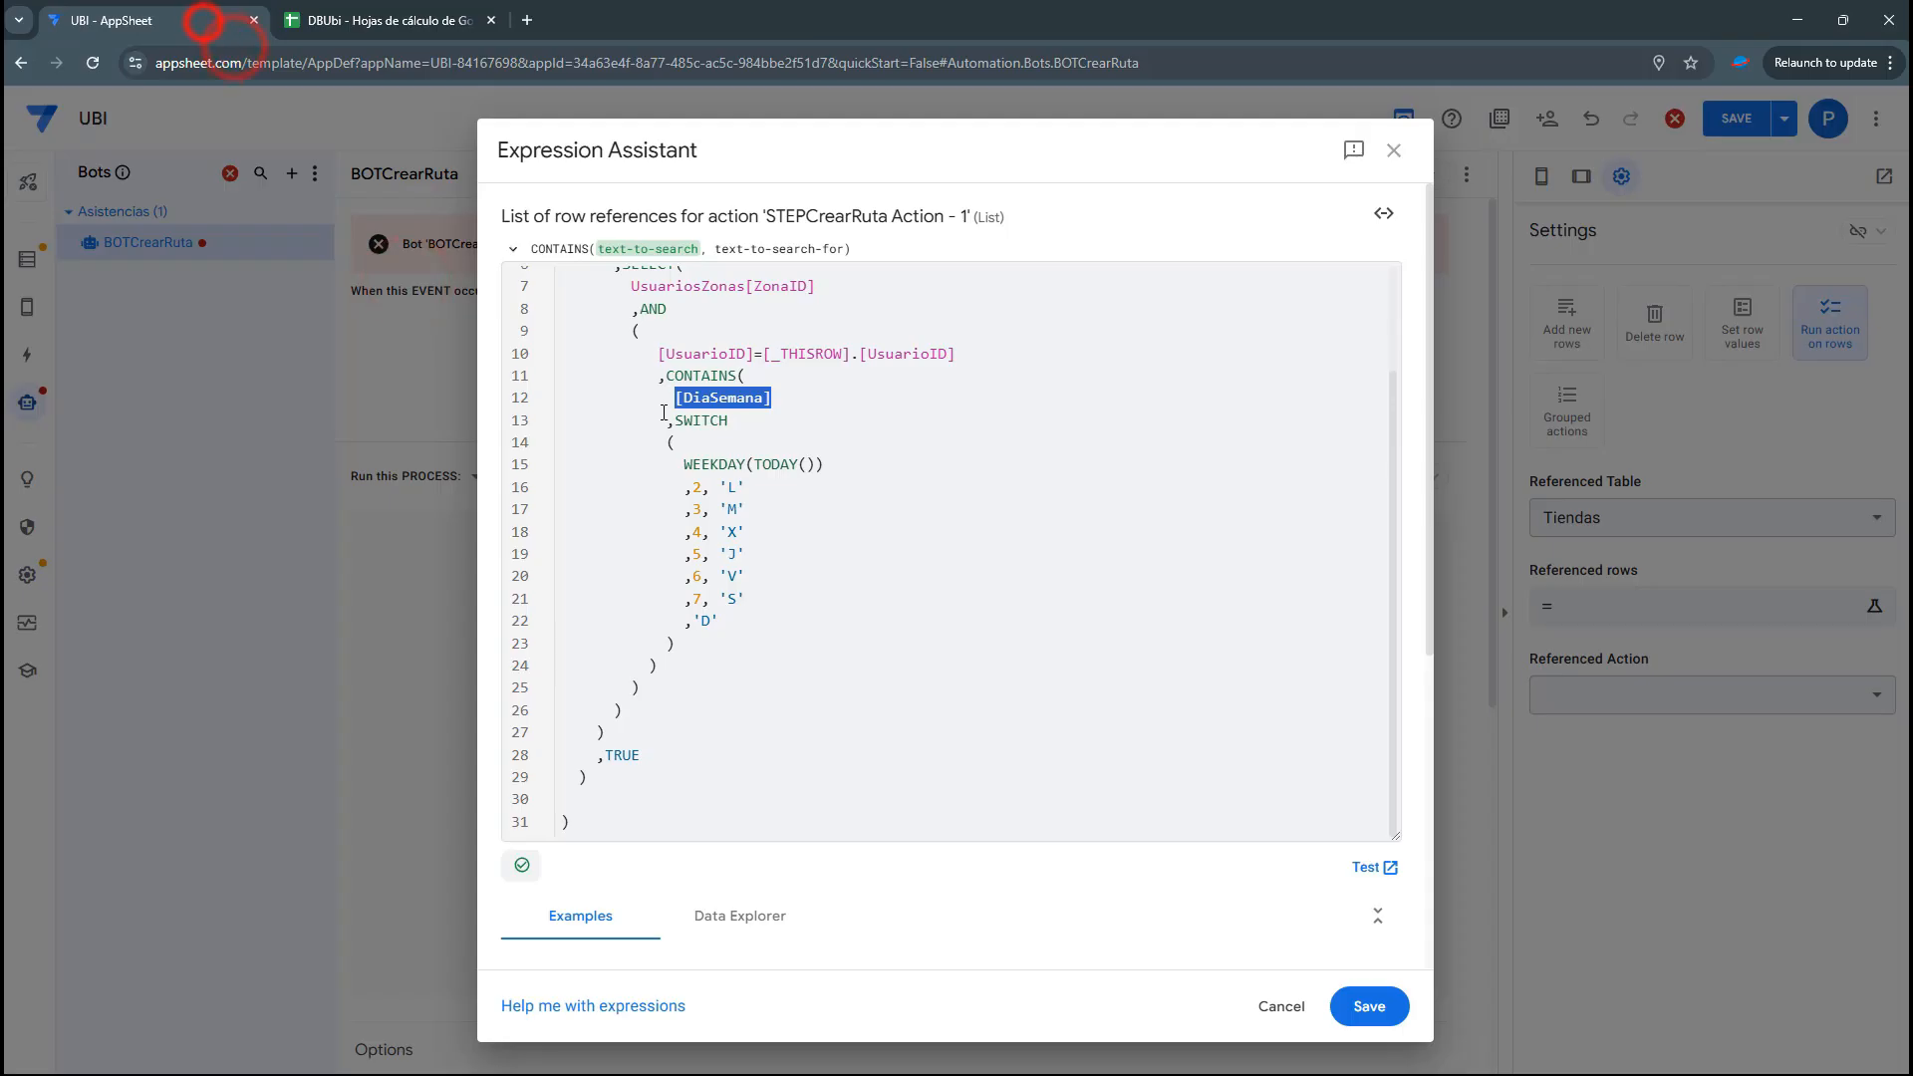
Review the weekday-to-letter SWITCH cases and save the referenced rows expression
left_click(702, 489)
left_click(697, 509)
left_click(701, 531)
left_click(693, 557)
left_click_drag(704, 489, 719, 623)
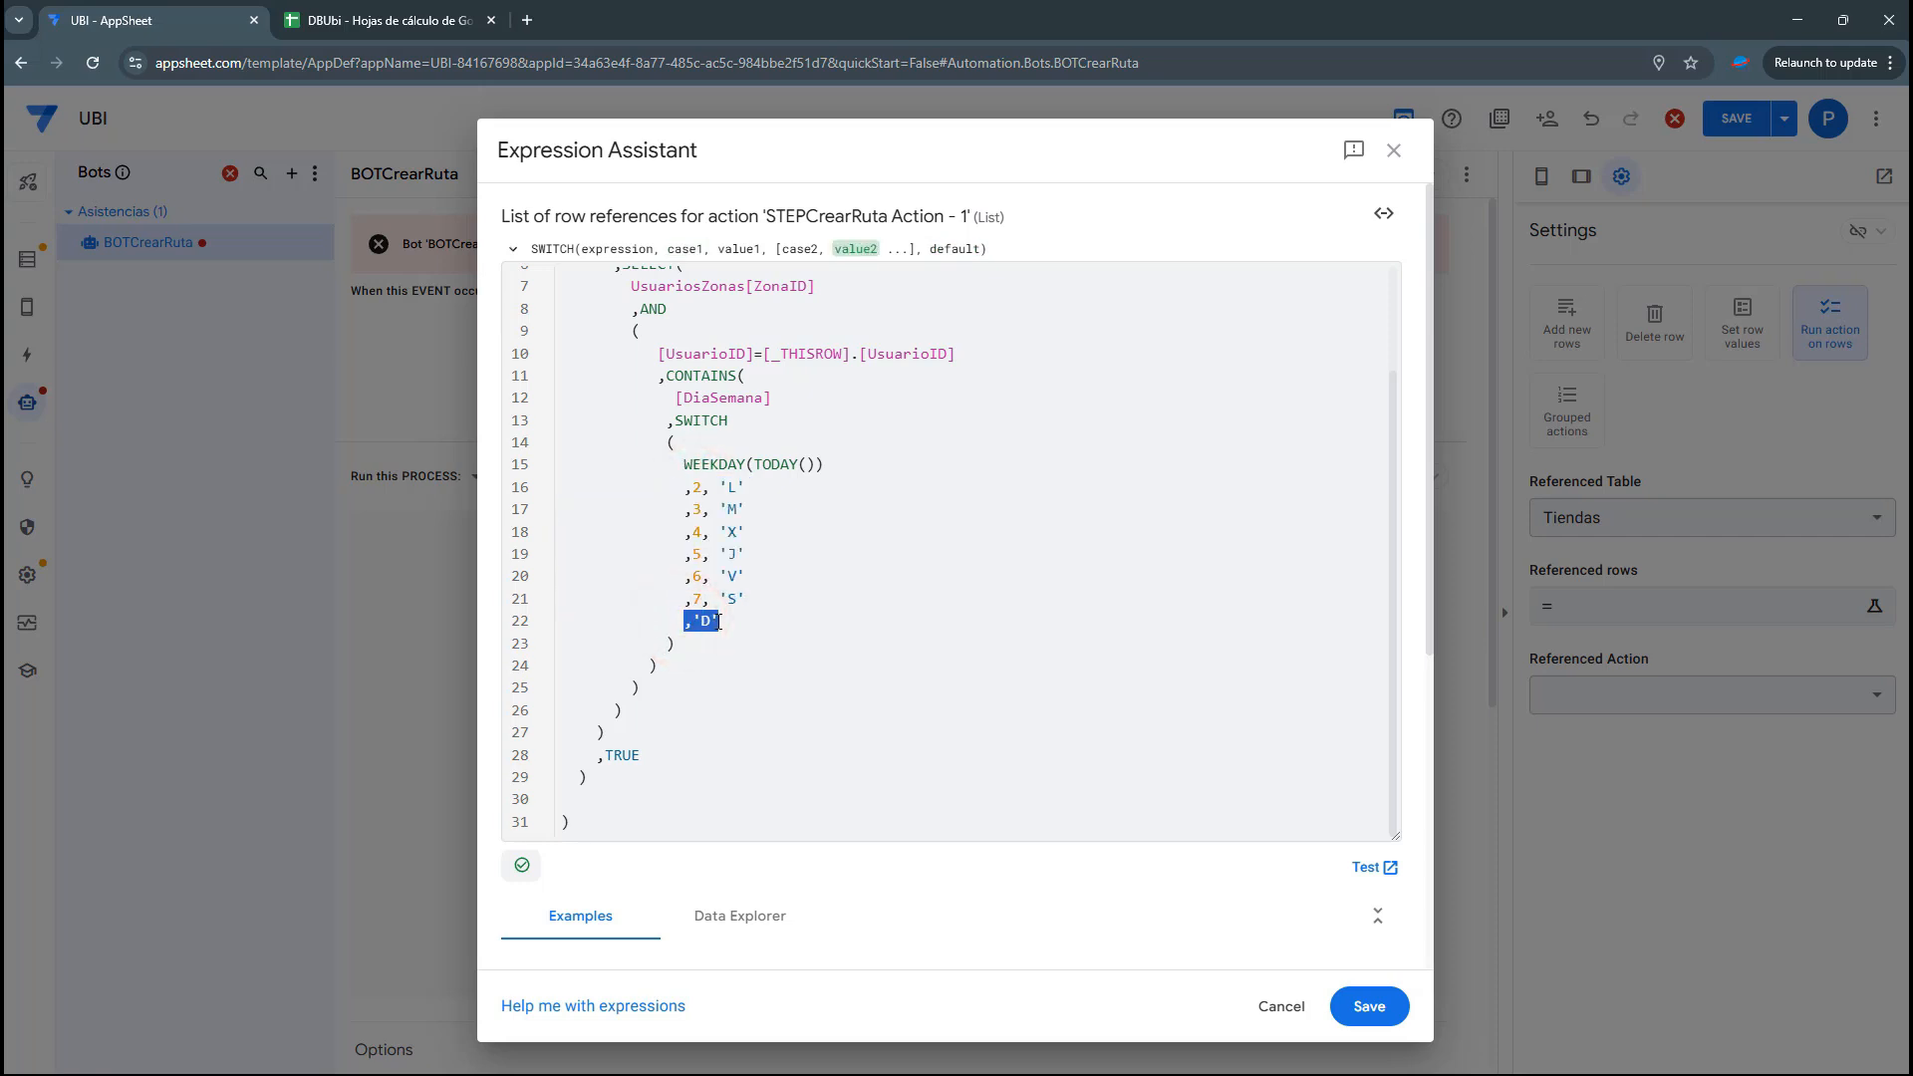
left_click(835, 549)
scroll(835, 548, "up", 2)
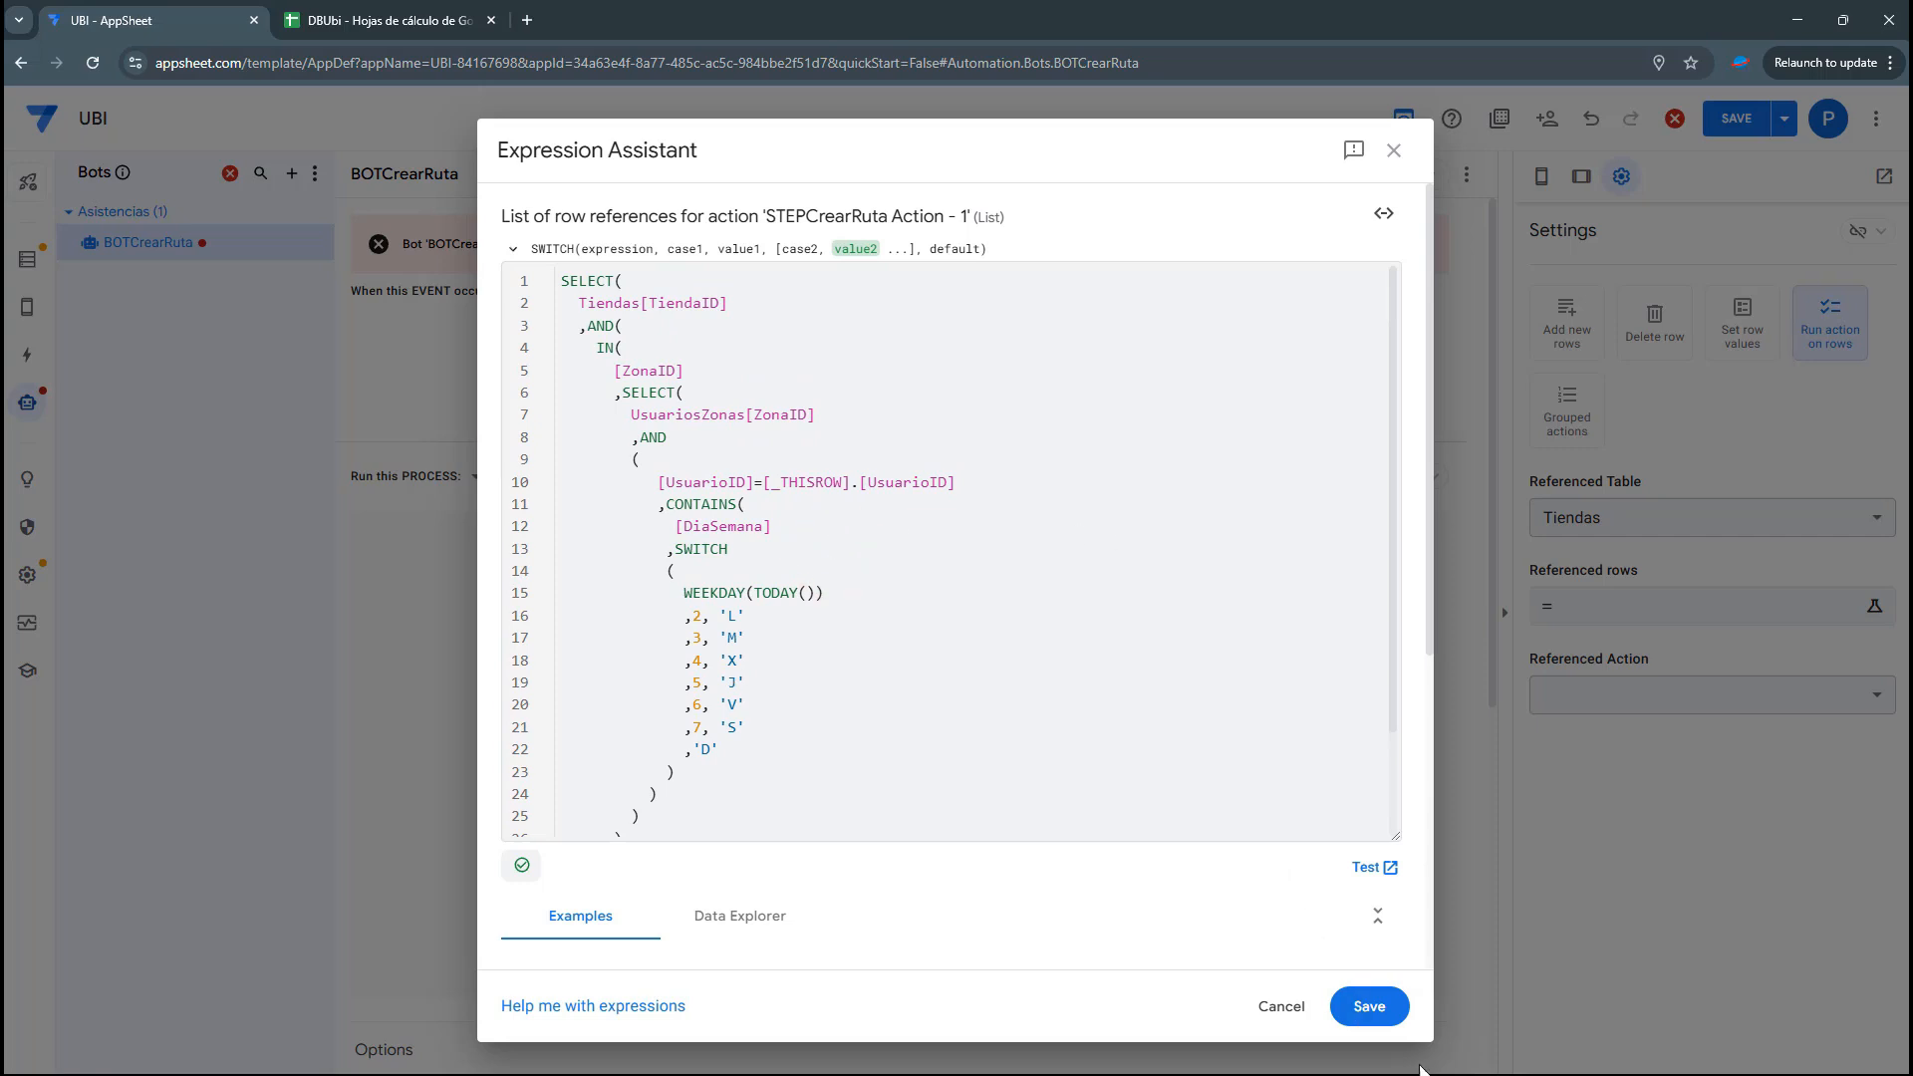
left_click(1394, 1014)
Disable and save BOTCrearRuta, then collapse all Actions groups except Tiendas
left_click(1299, 174)
left_click(1737, 117)
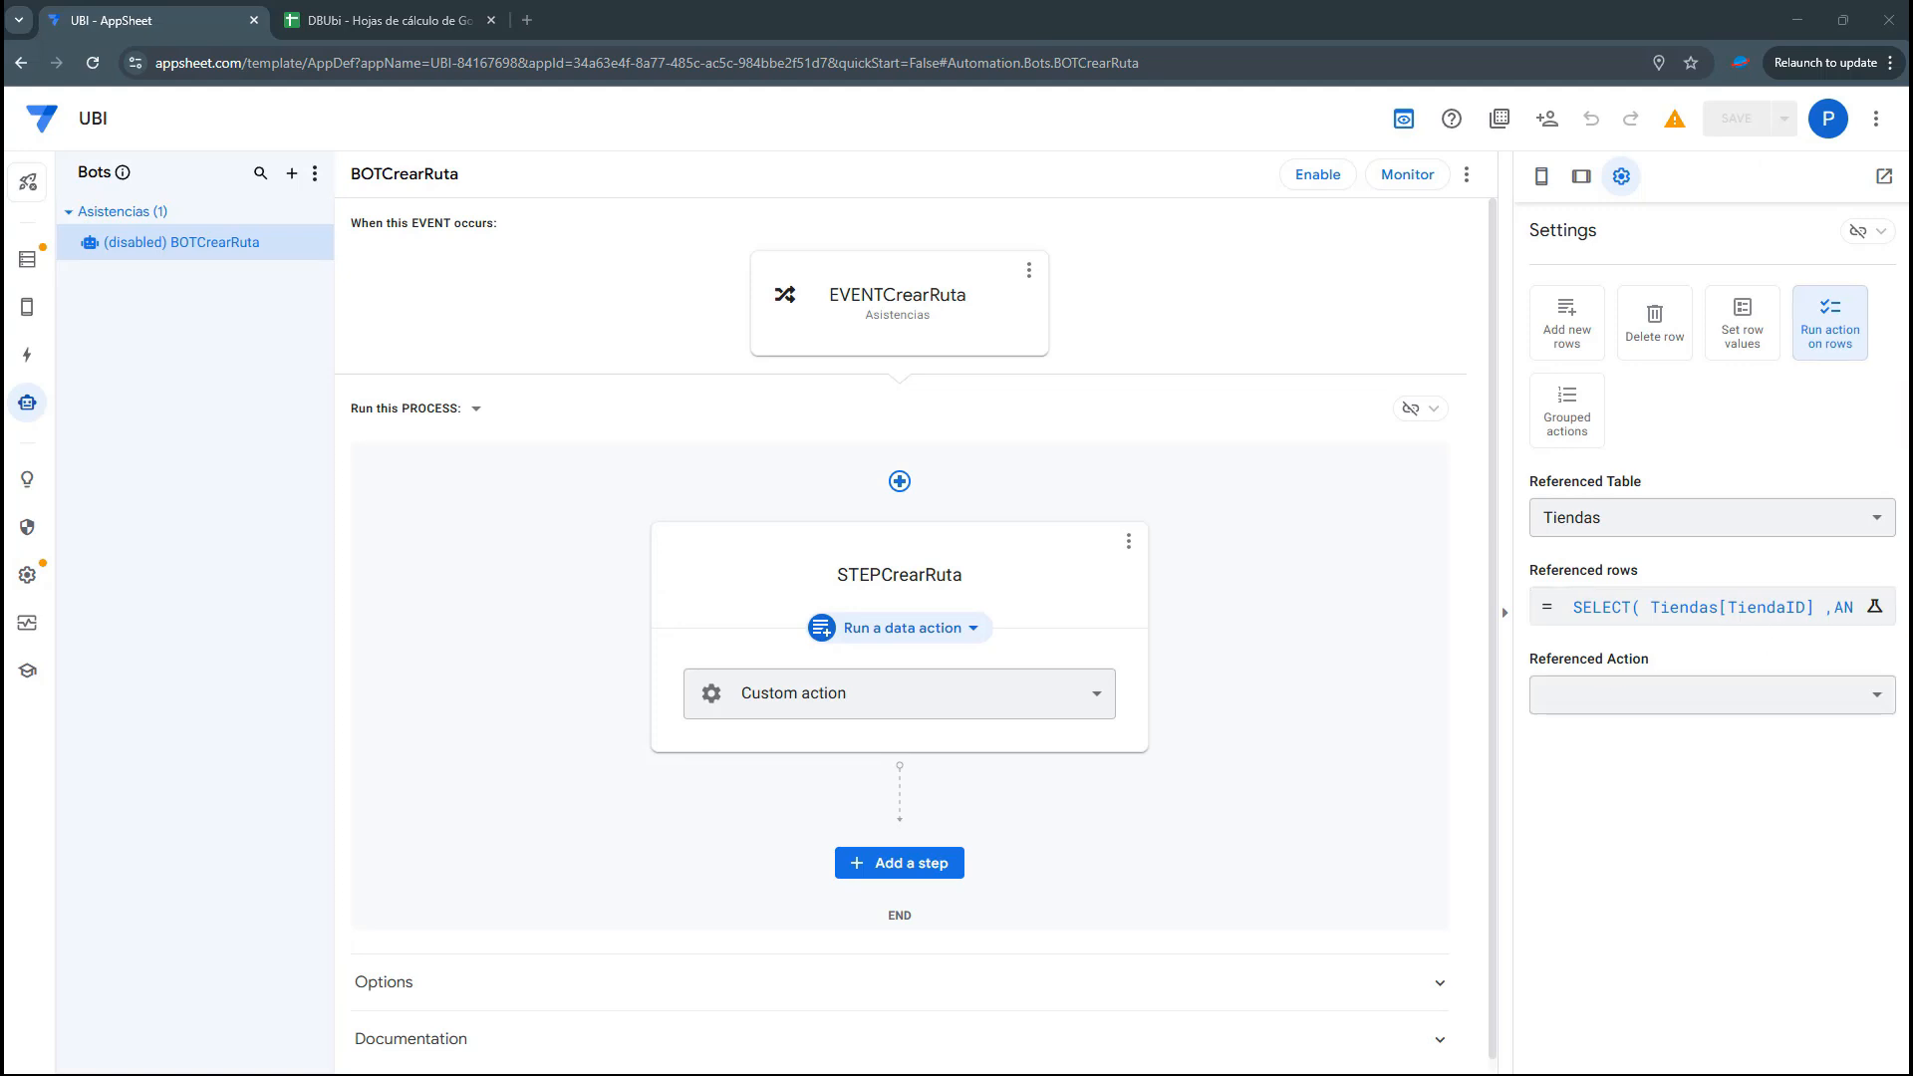
left_click(27, 357)
left_click(68, 301)
left_click(70, 391)
left_click(66, 480)
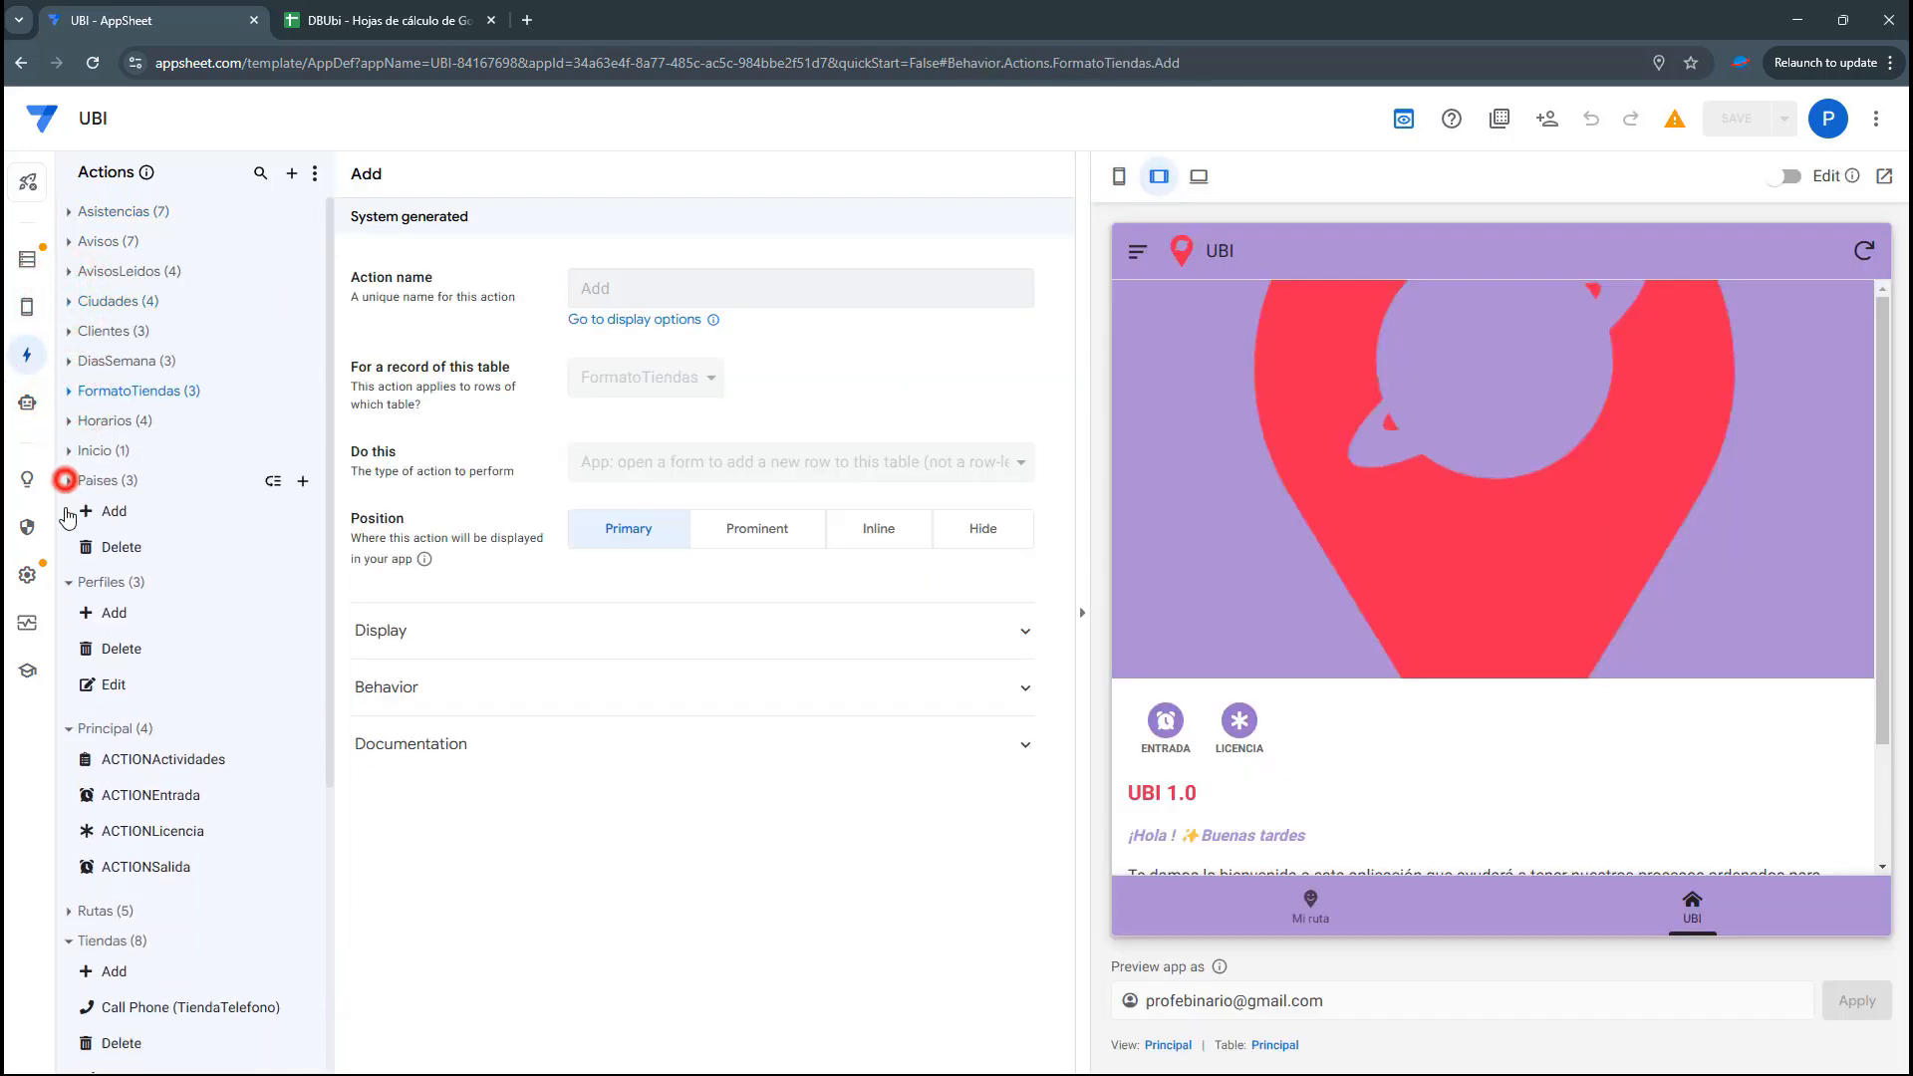
left_click(68, 510)
left_click(68, 540)
left_click(69, 599)
left_click(68, 690)
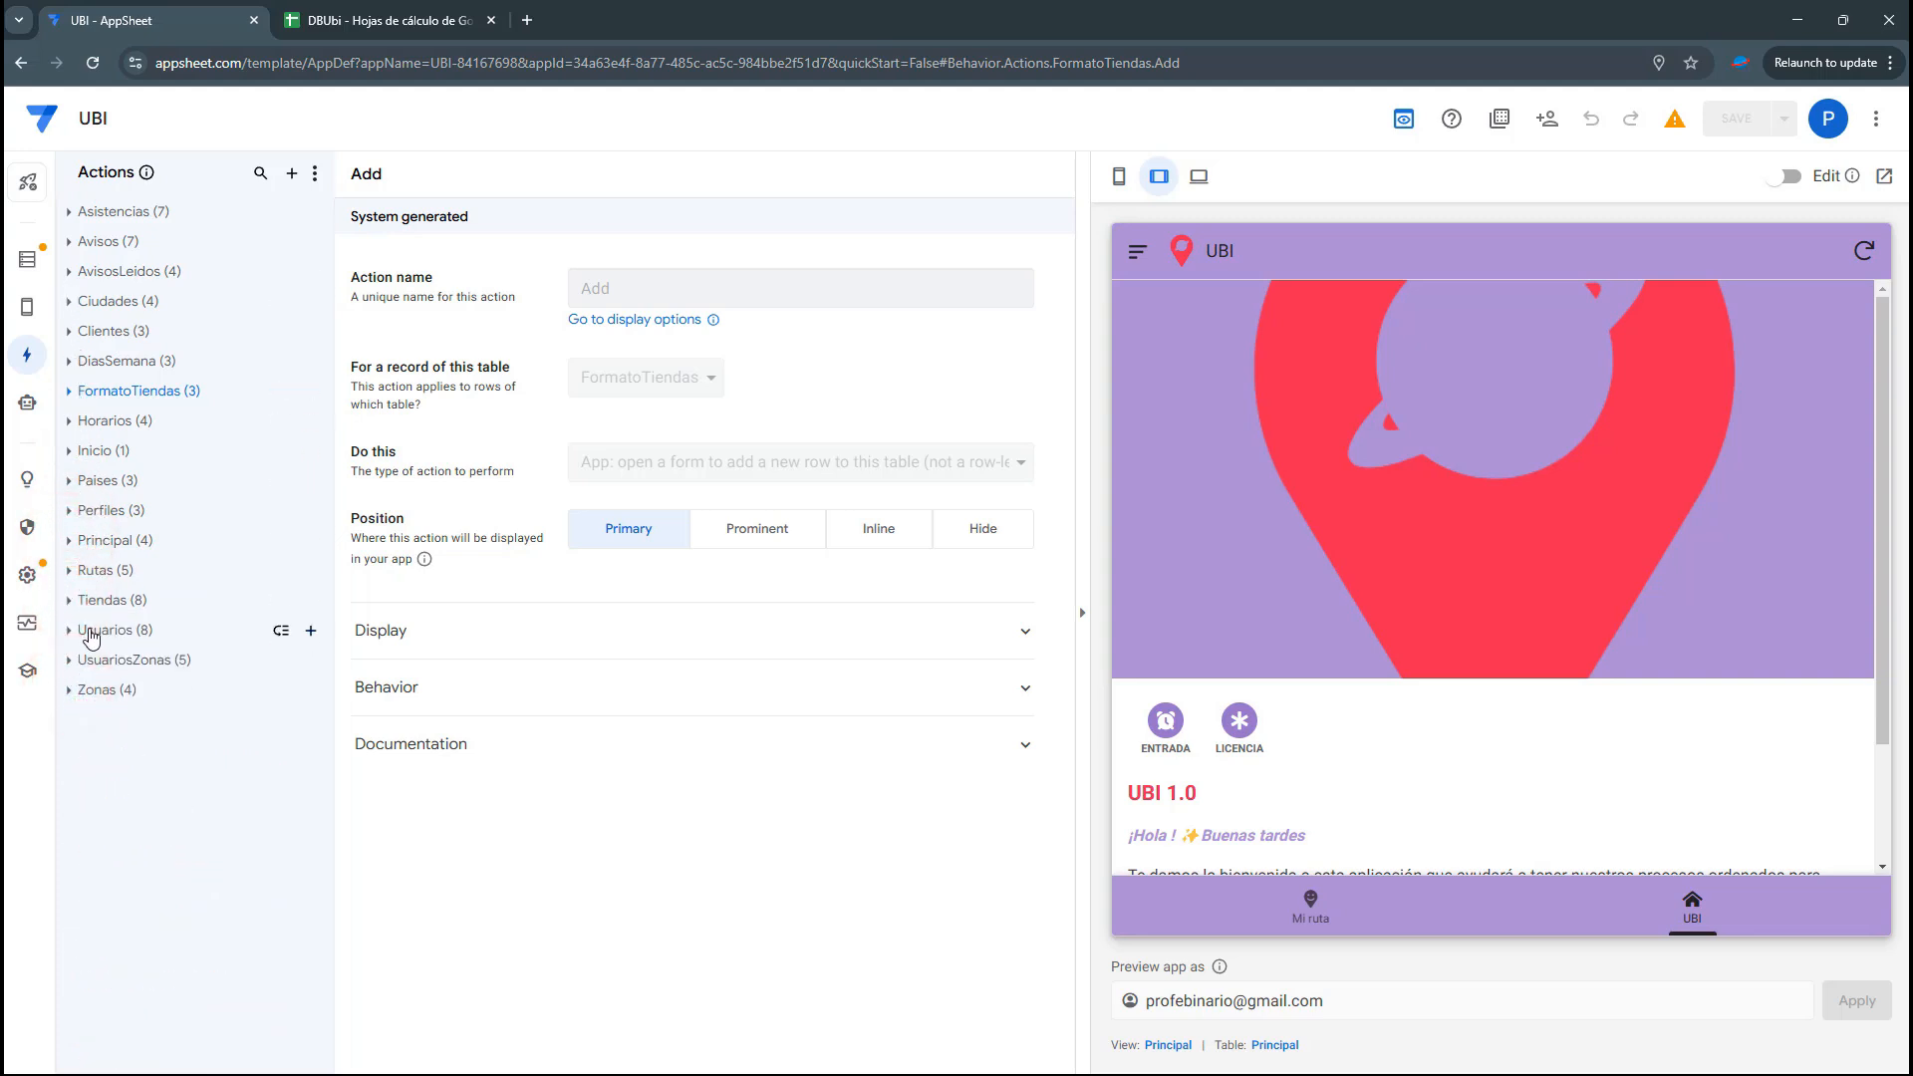
left_click(69, 599)
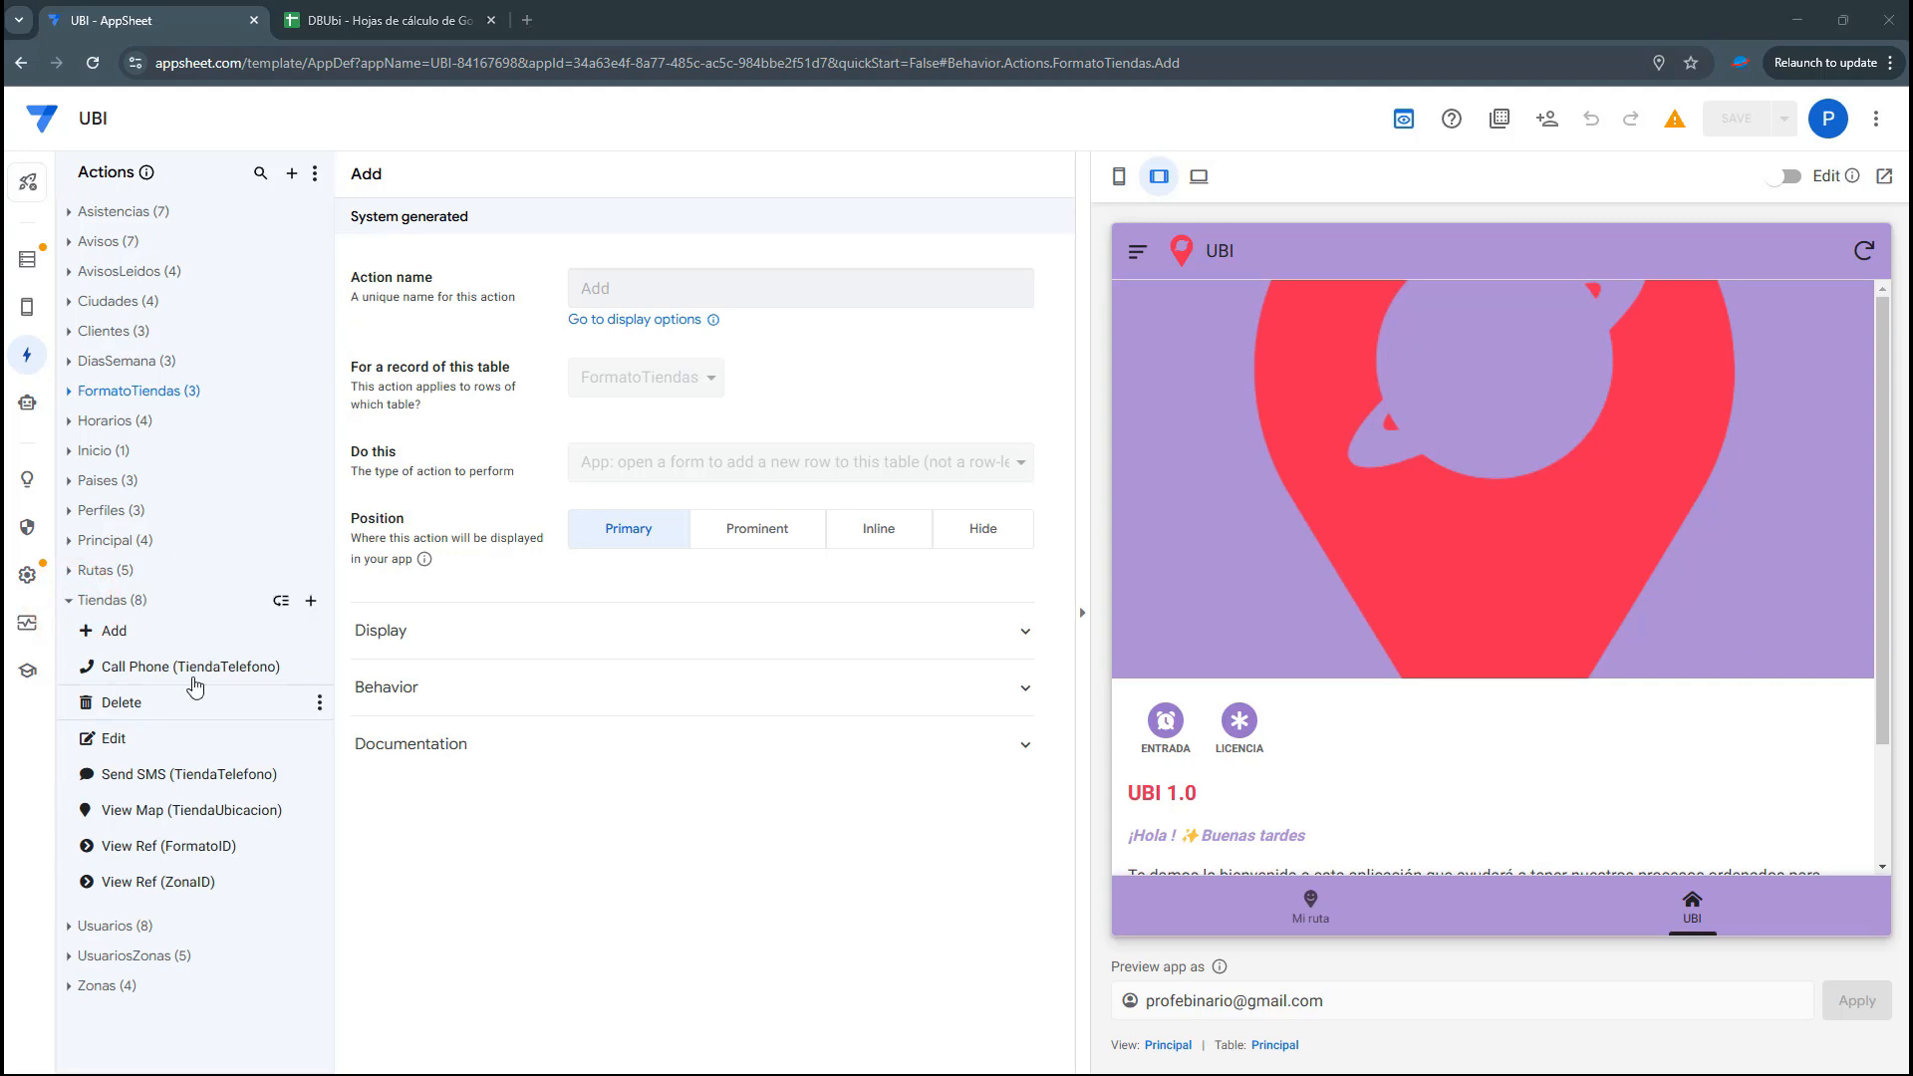
Add a new action to the Tiendas table and name it agregar_tienda_a_ruta
left_click(317, 599)
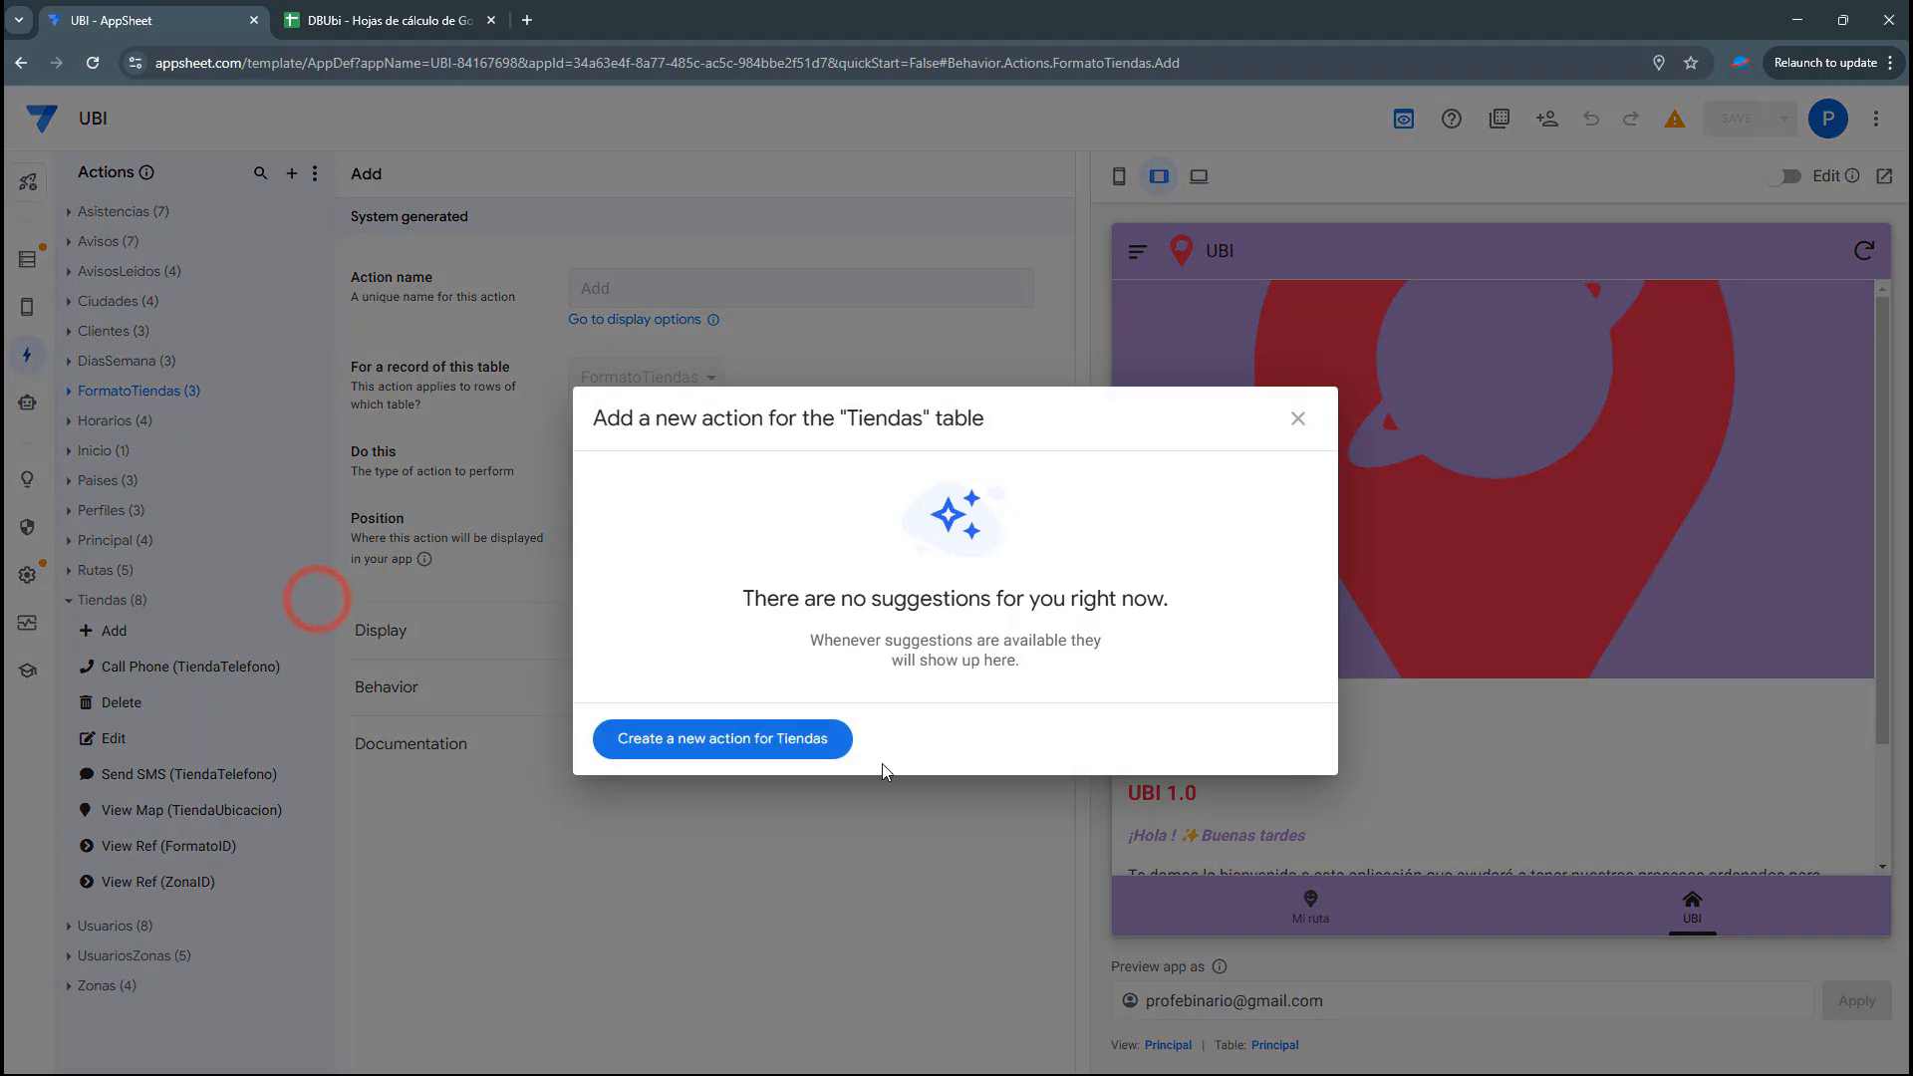
left_click(807, 737)
left_click_drag(698, 290, 507, 292)
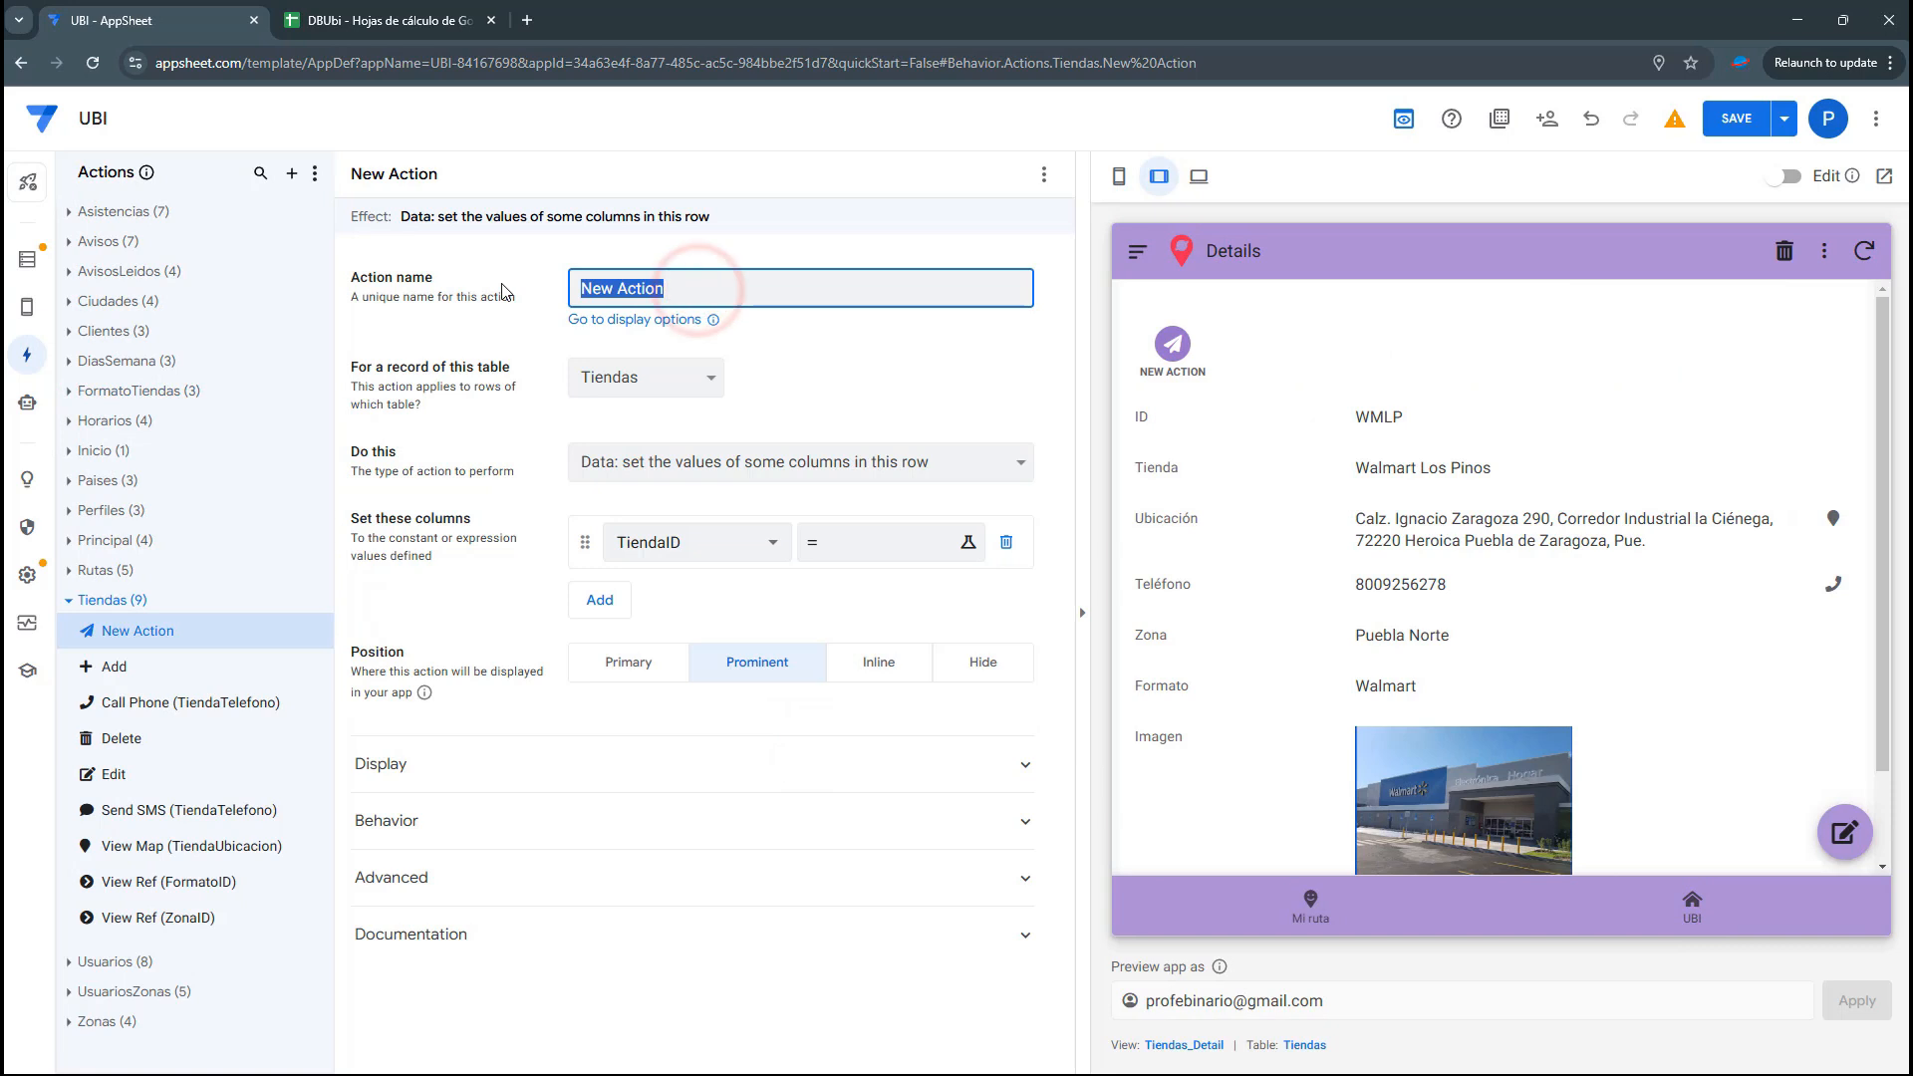
left_click(664, 272)
left_click_drag(703, 293, 535, 292)
type("agregar_tienda_a_ruta")
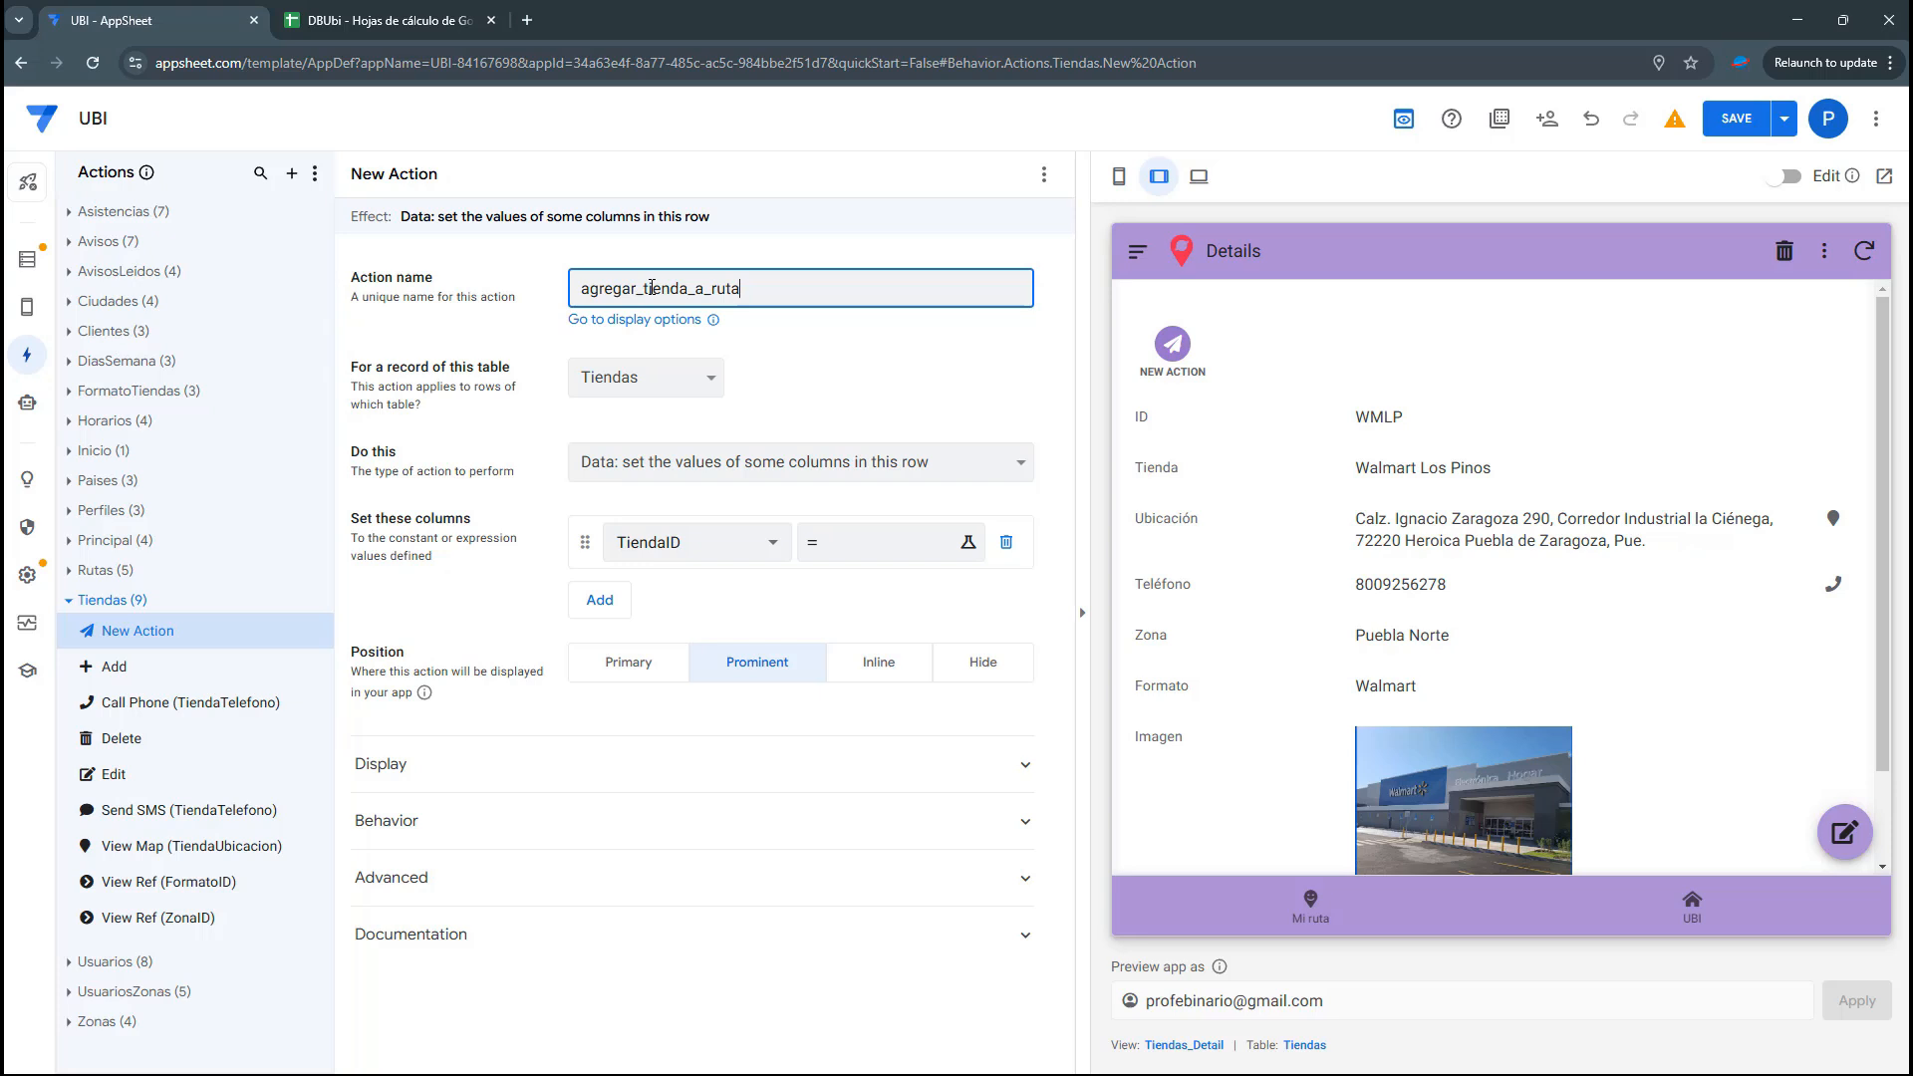
left_click(650, 288)
left_click_drag(632, 288, 768, 290)
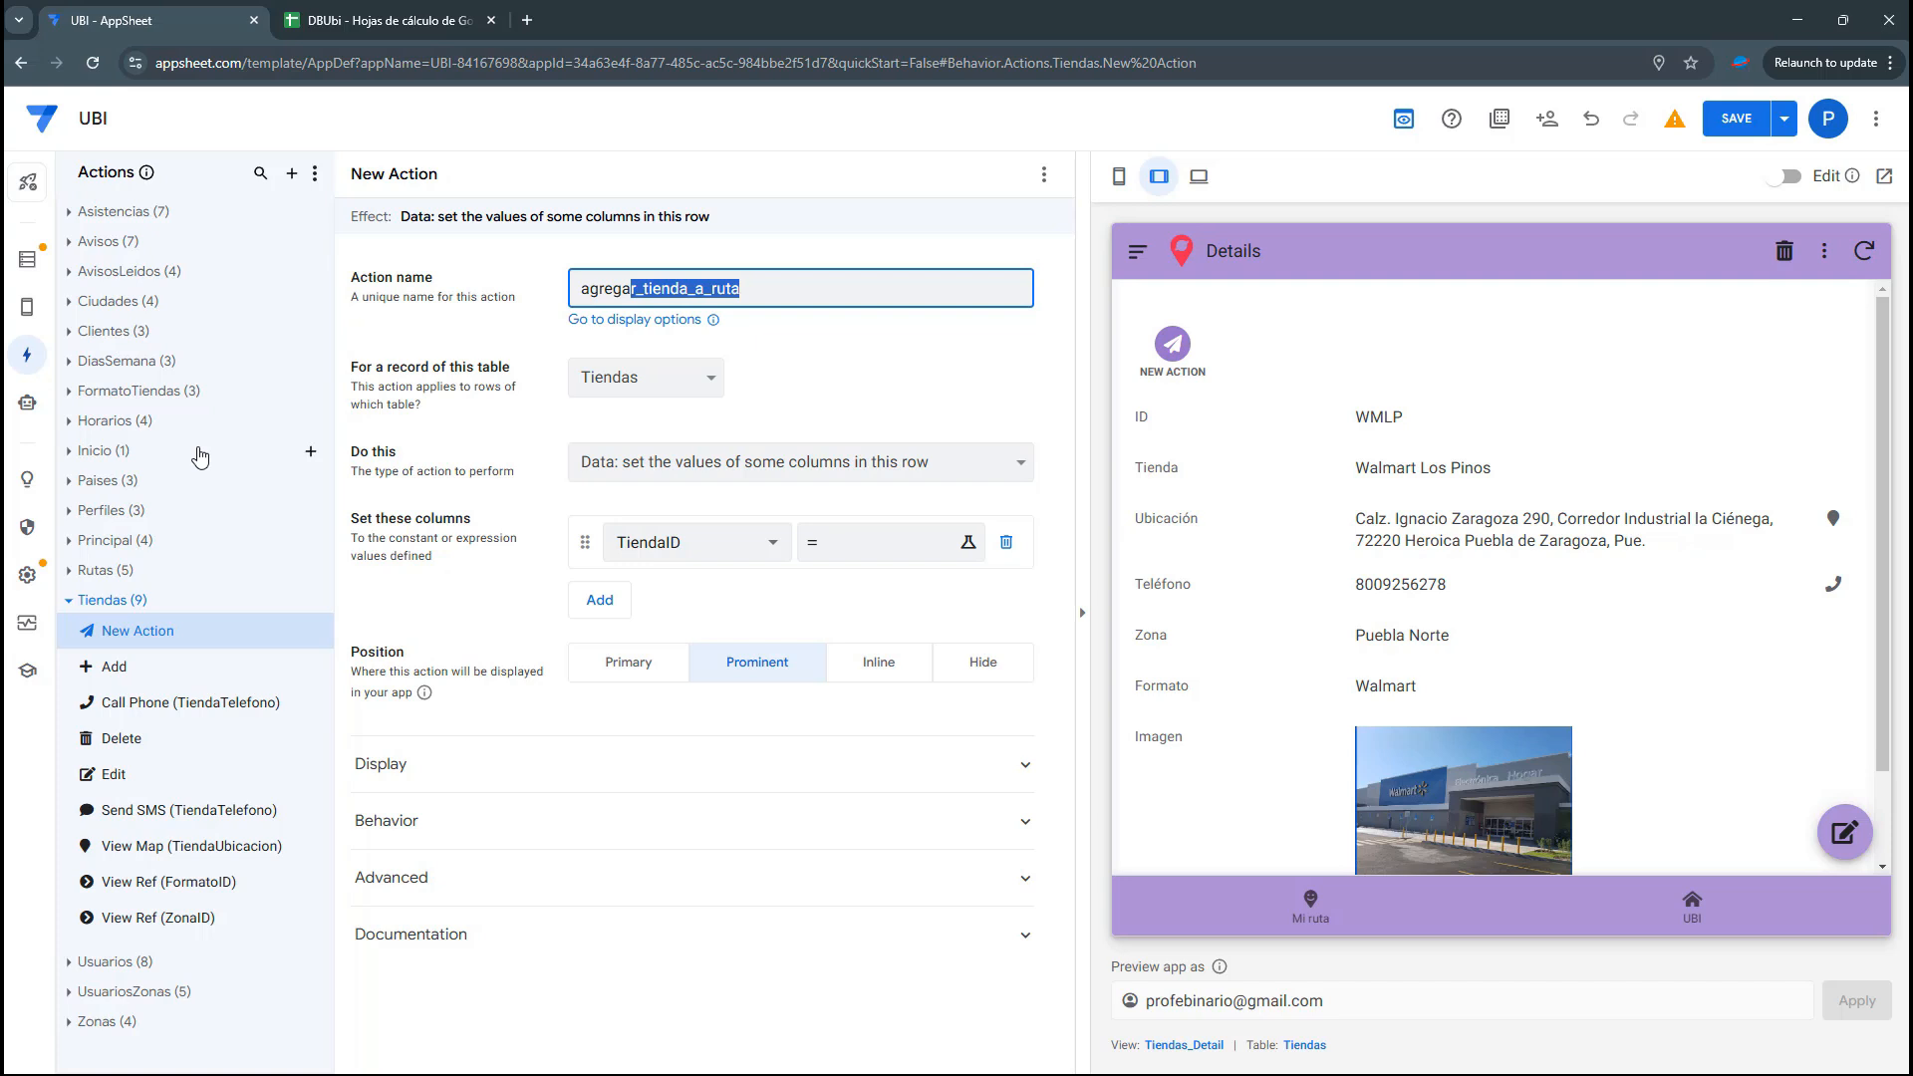
left_click(784, 288)
double_click(787, 288)
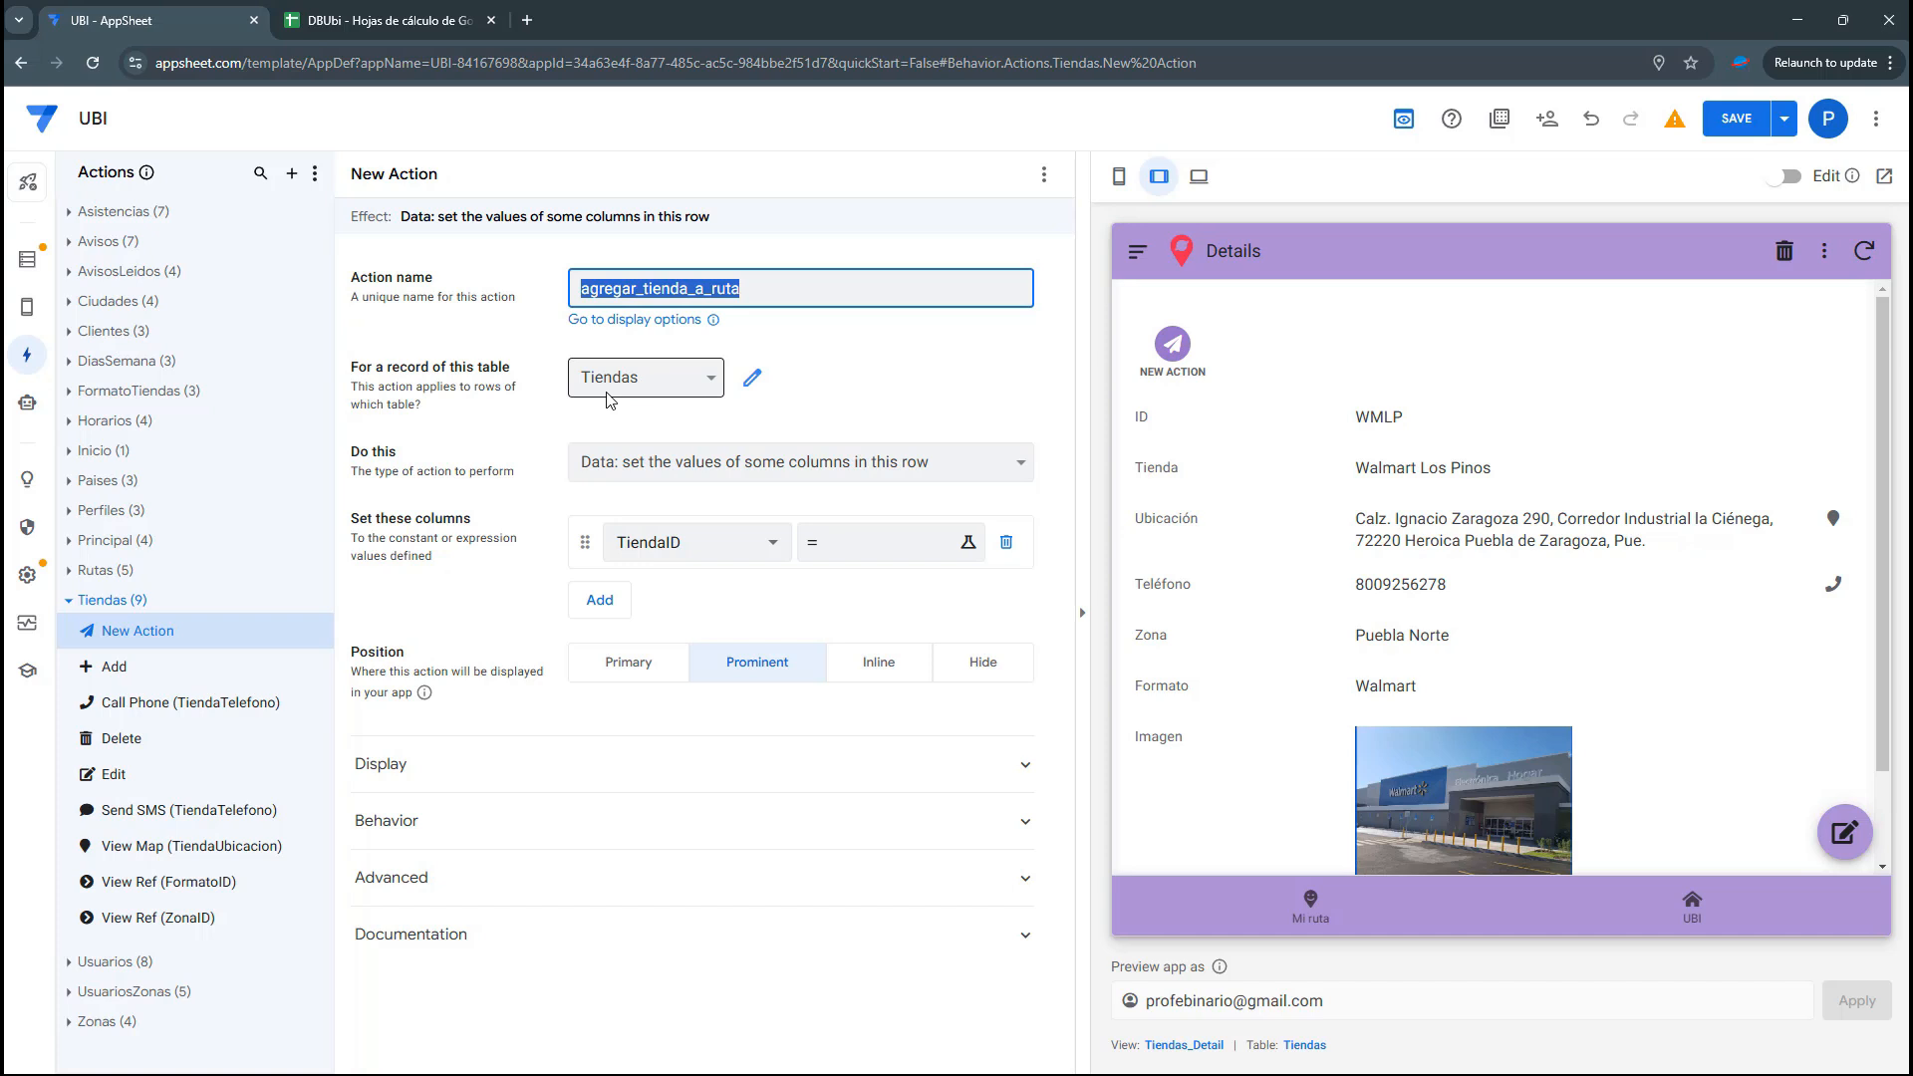
Make the action add a new row to the Rutas table
left_click(638, 461)
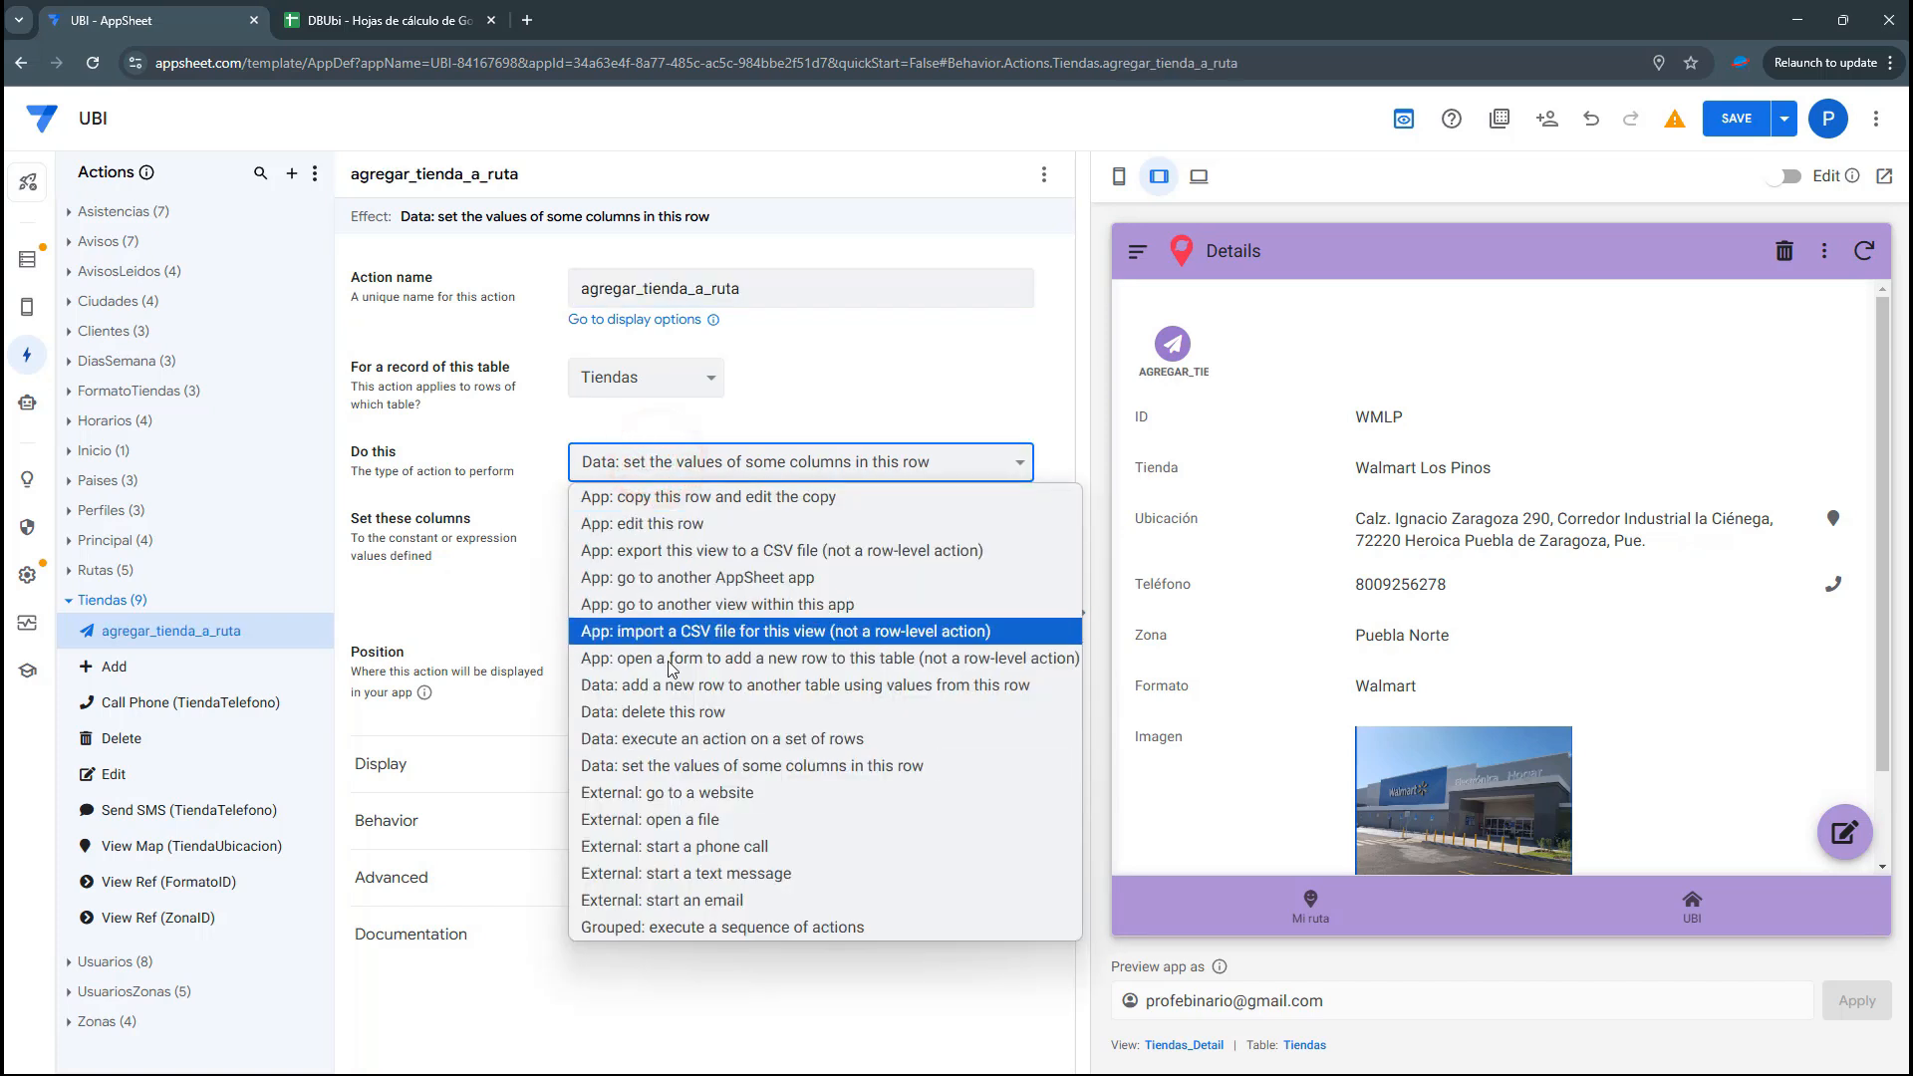
left_click(908, 691)
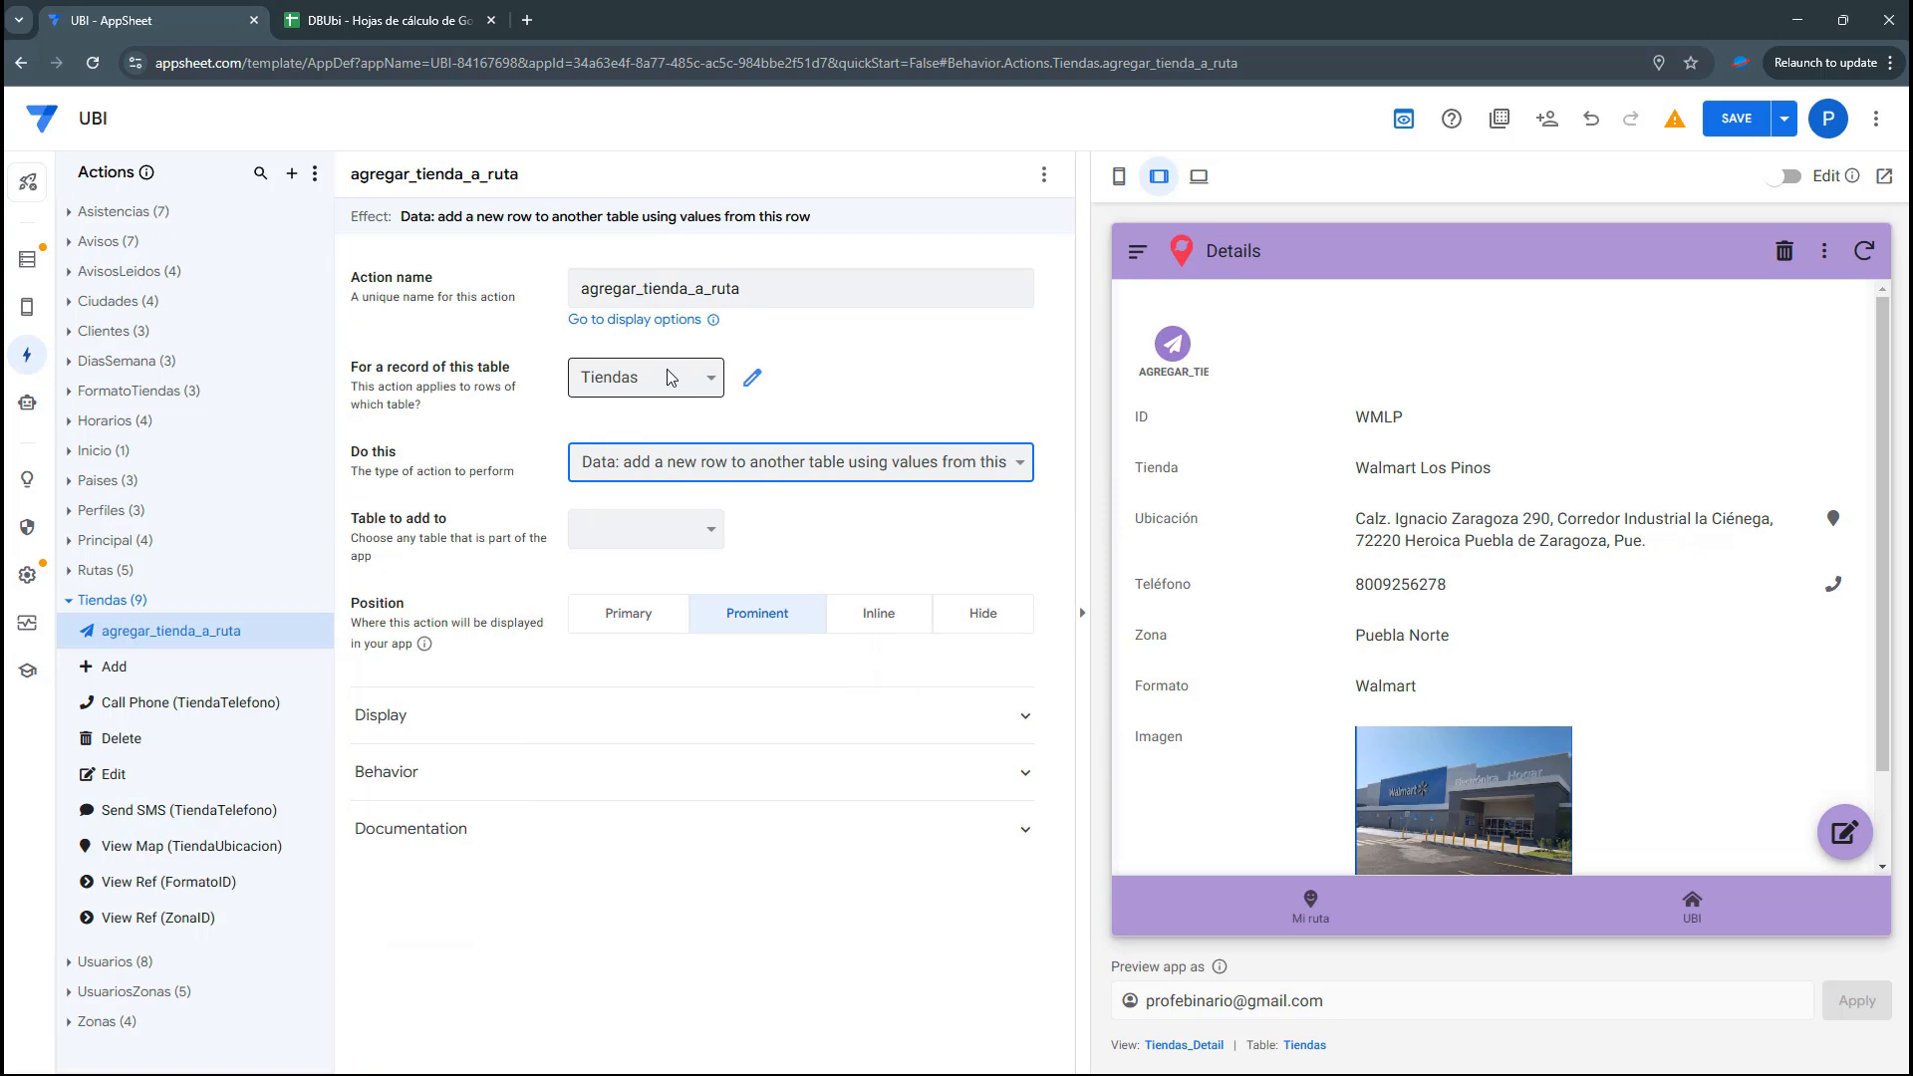
left_click(661, 518)
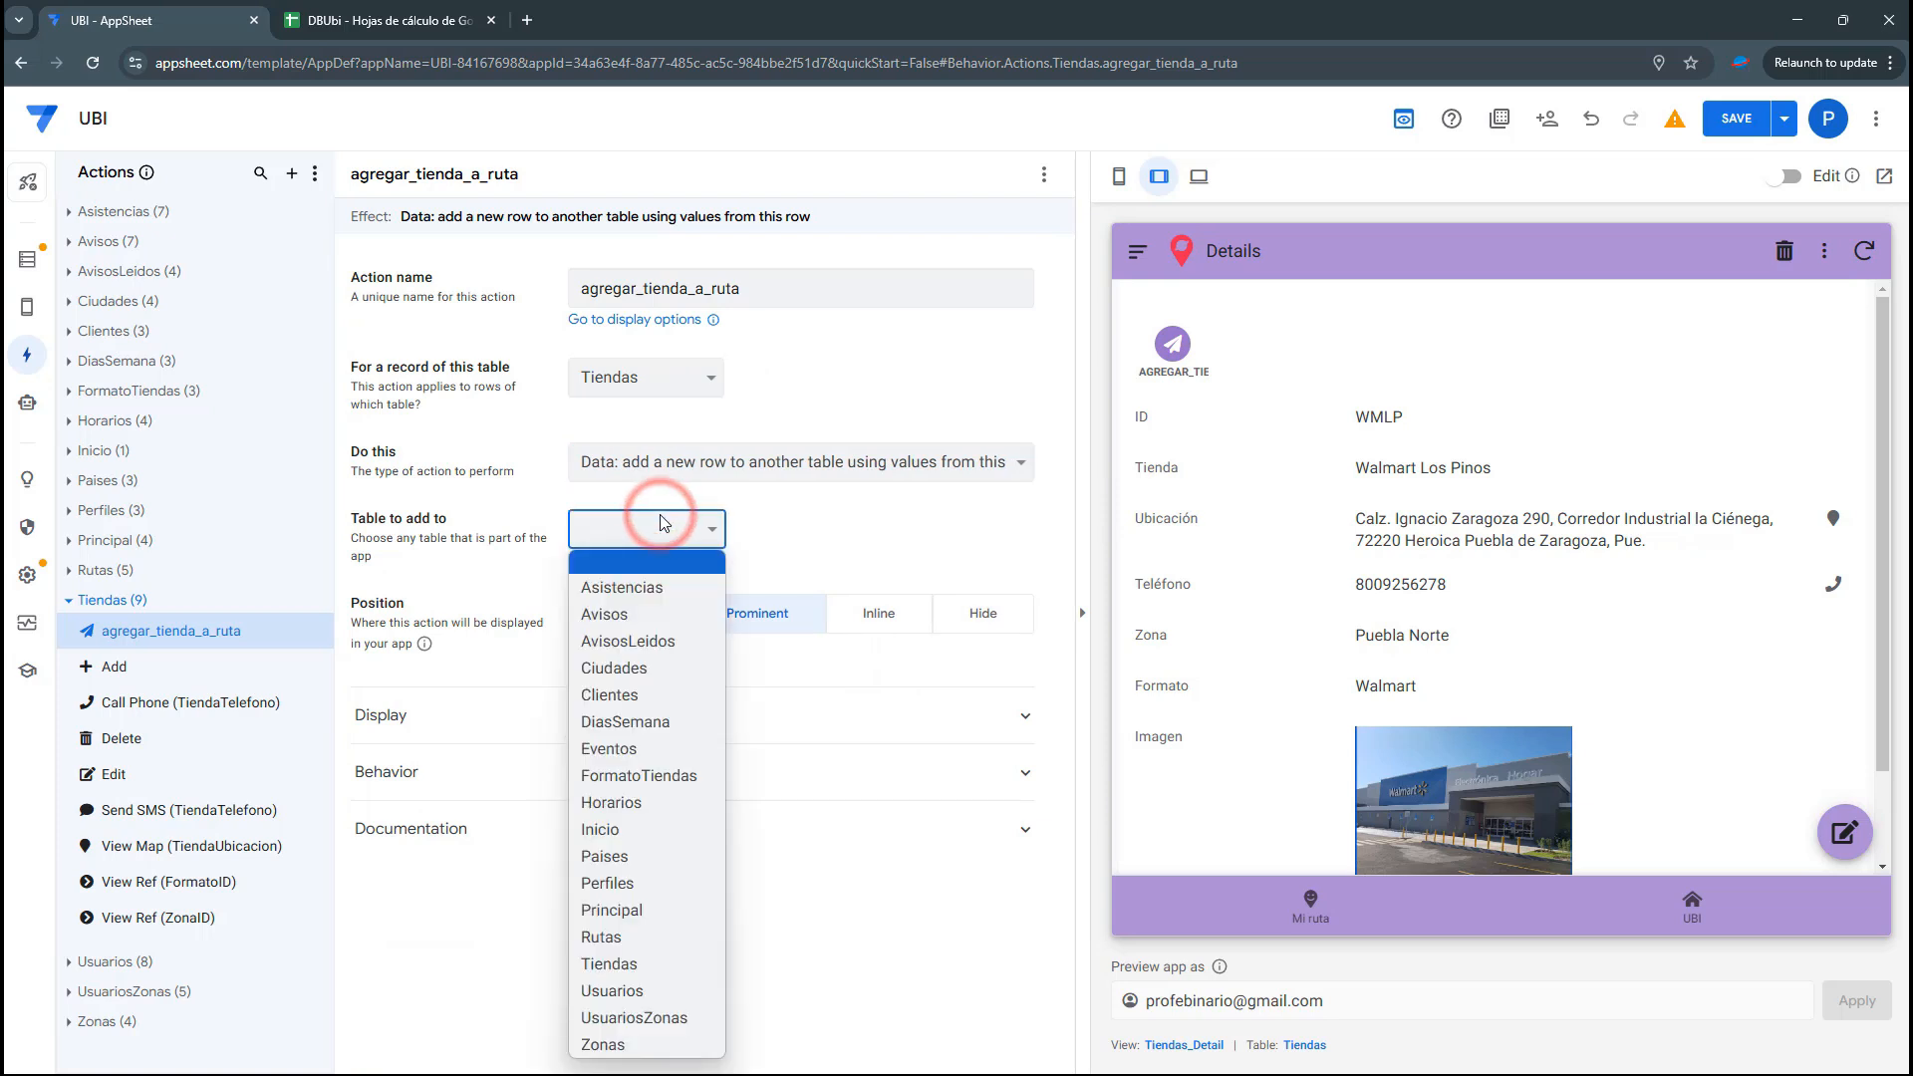
key("r")
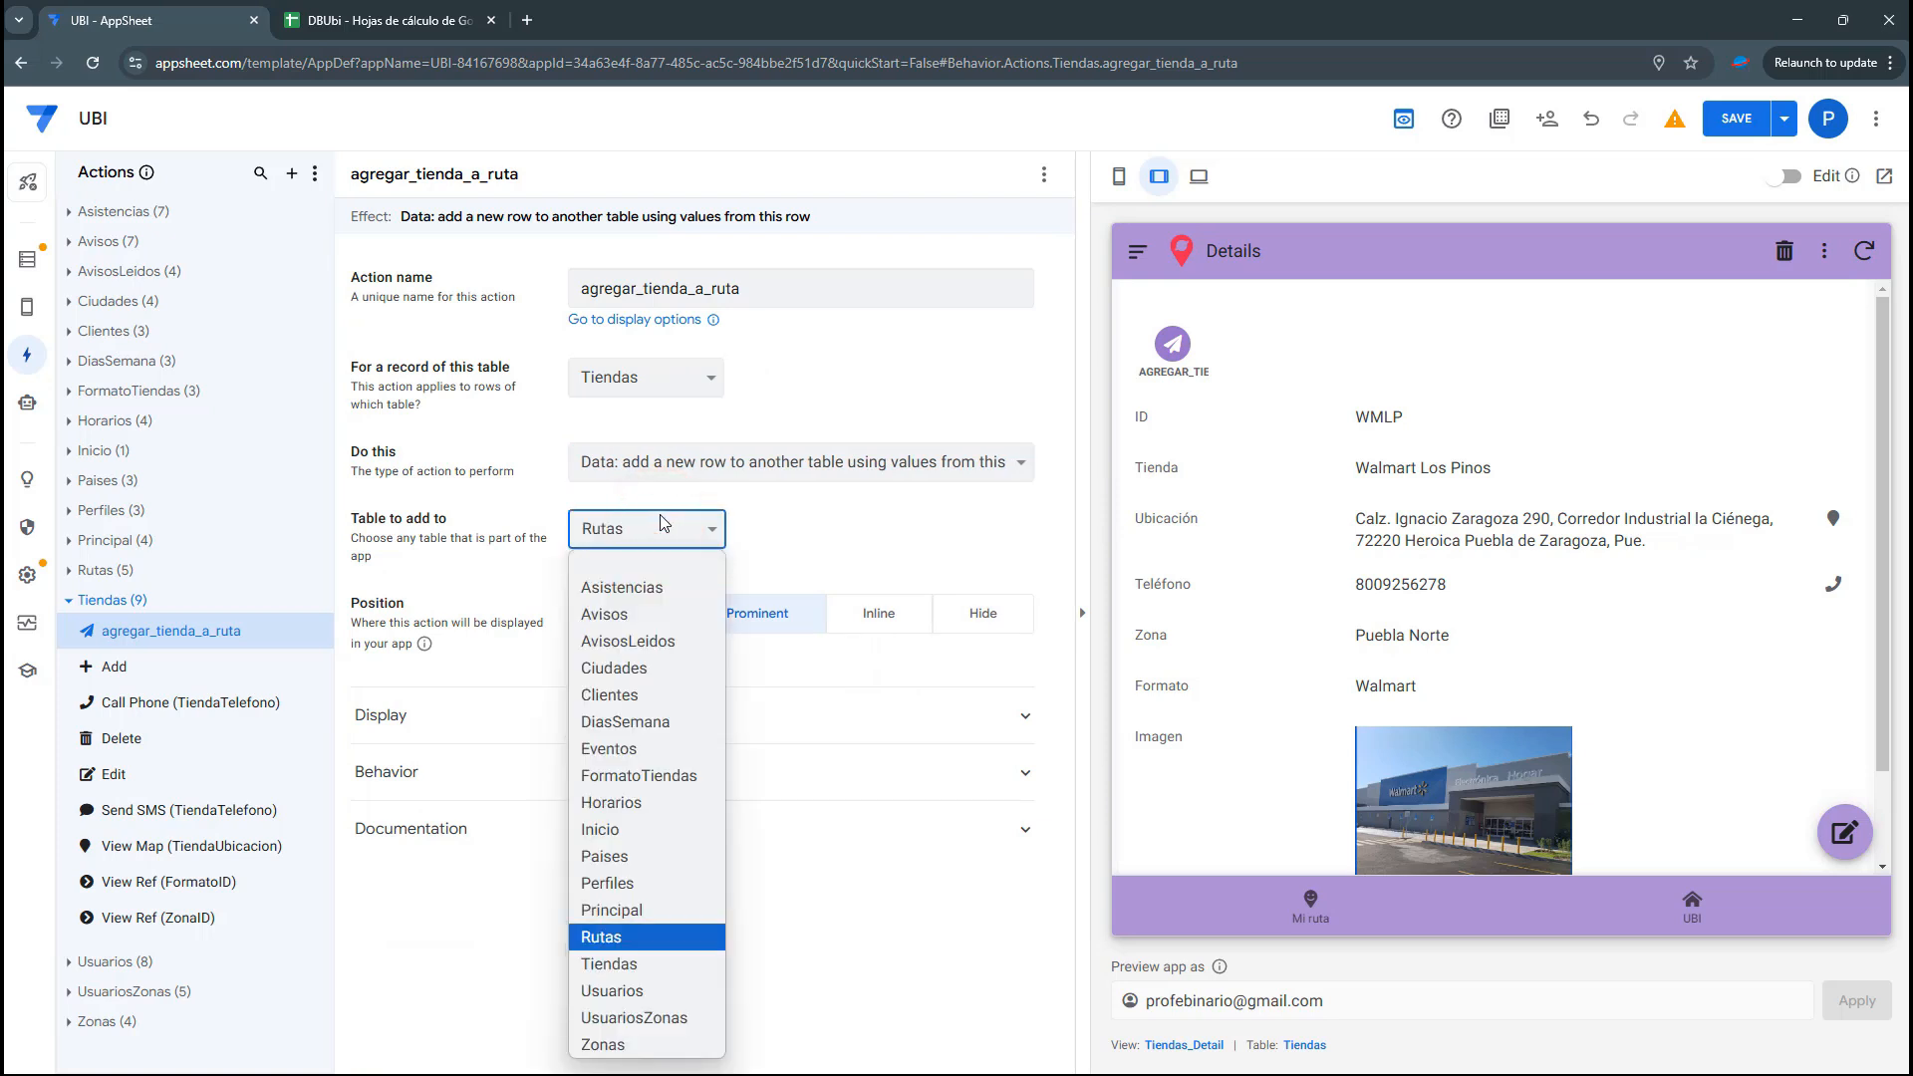
left_click(628, 937)
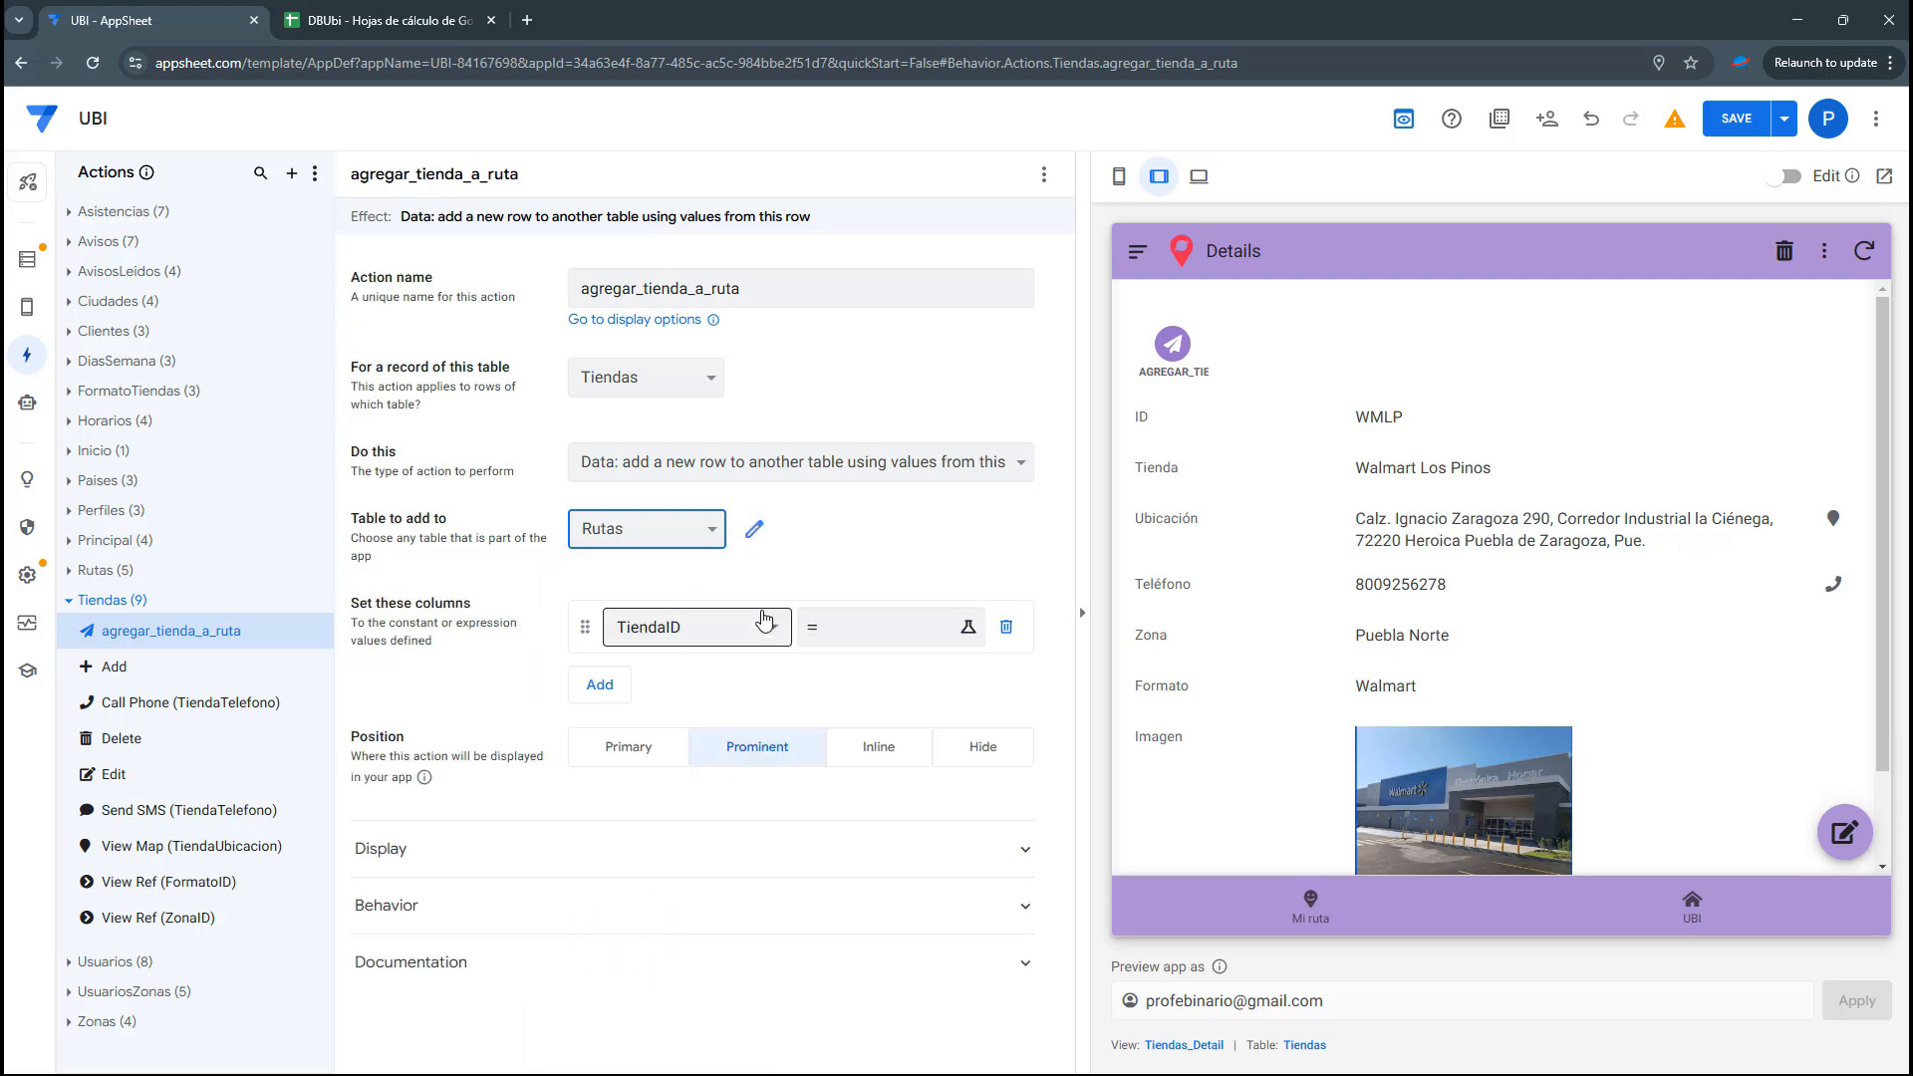
Set RutaID to UNIQUEID() and RutaFecha to TODAY() in the new row
left_click(654, 630)
left_click(641, 675)
left_click(871, 638)
type("UNIQUYE")
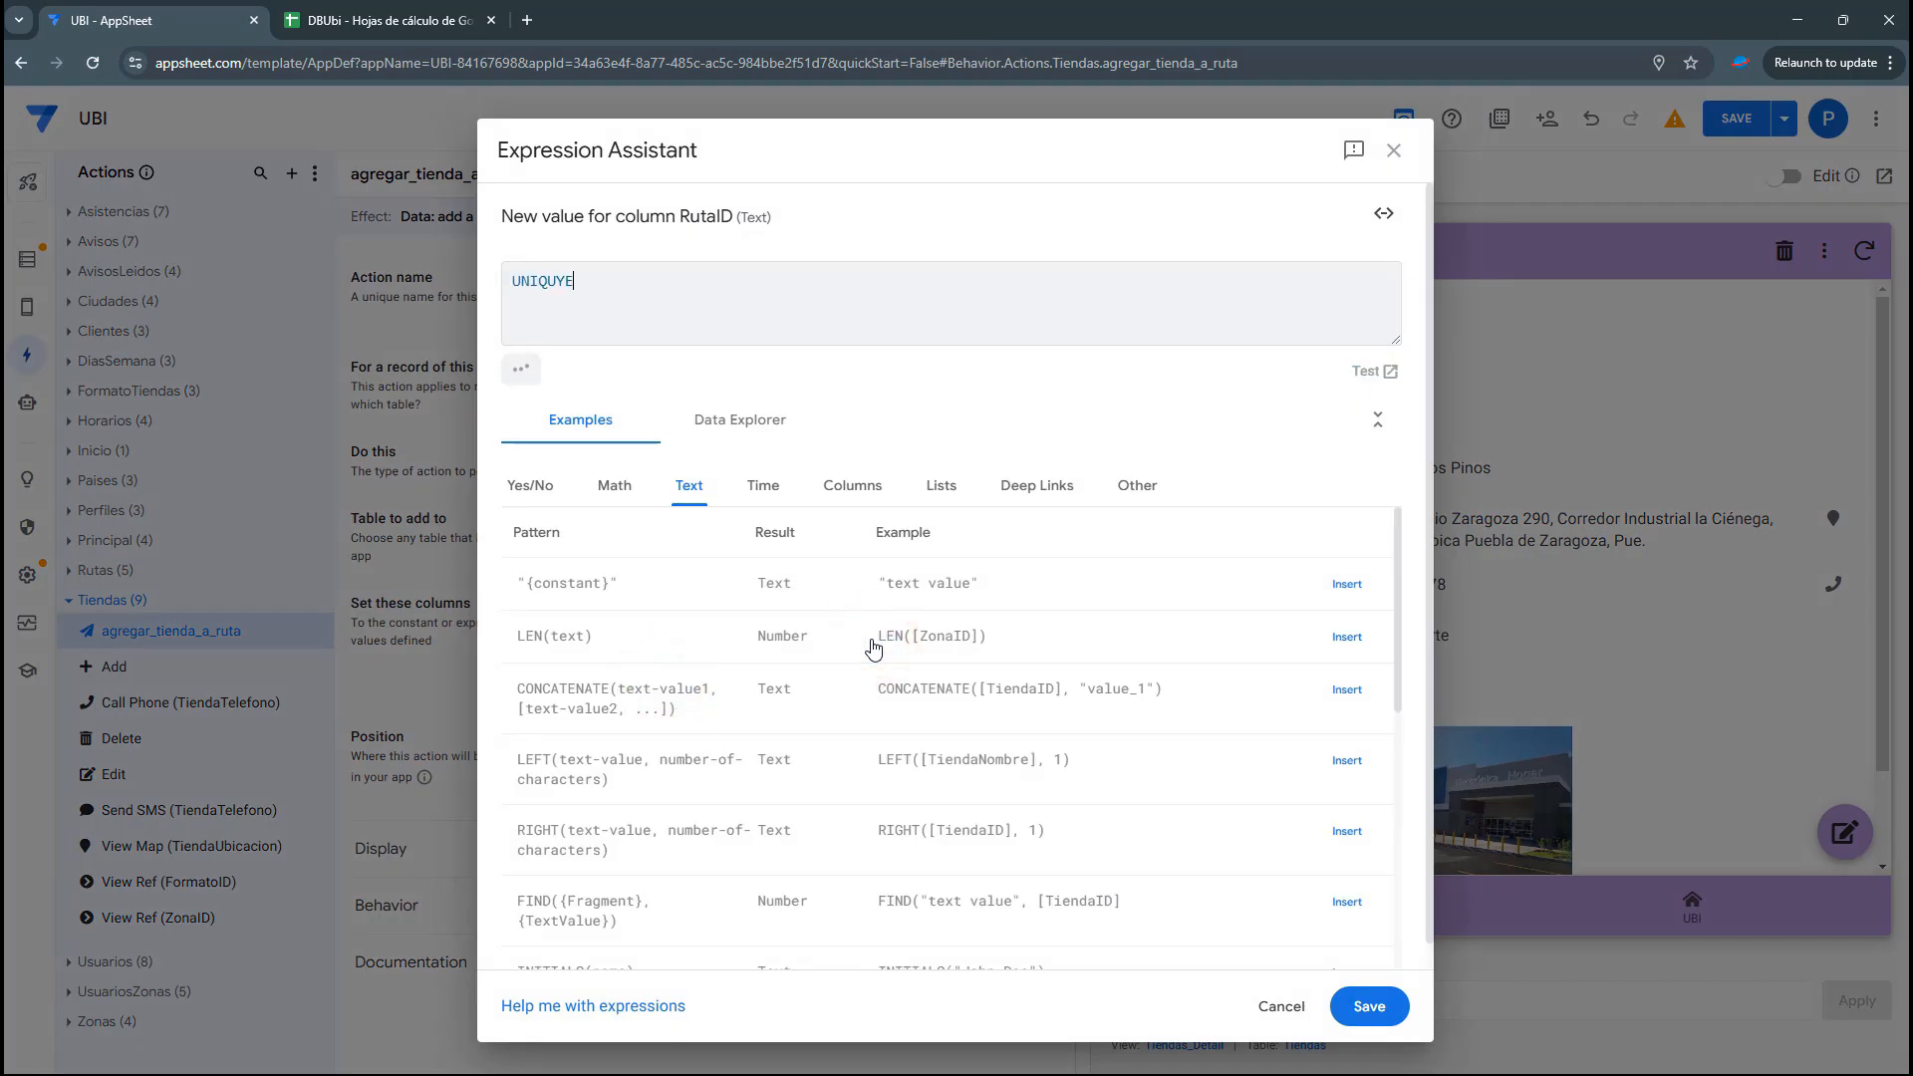
key("BackSpace")
key("BackSpace")
type("EID()")
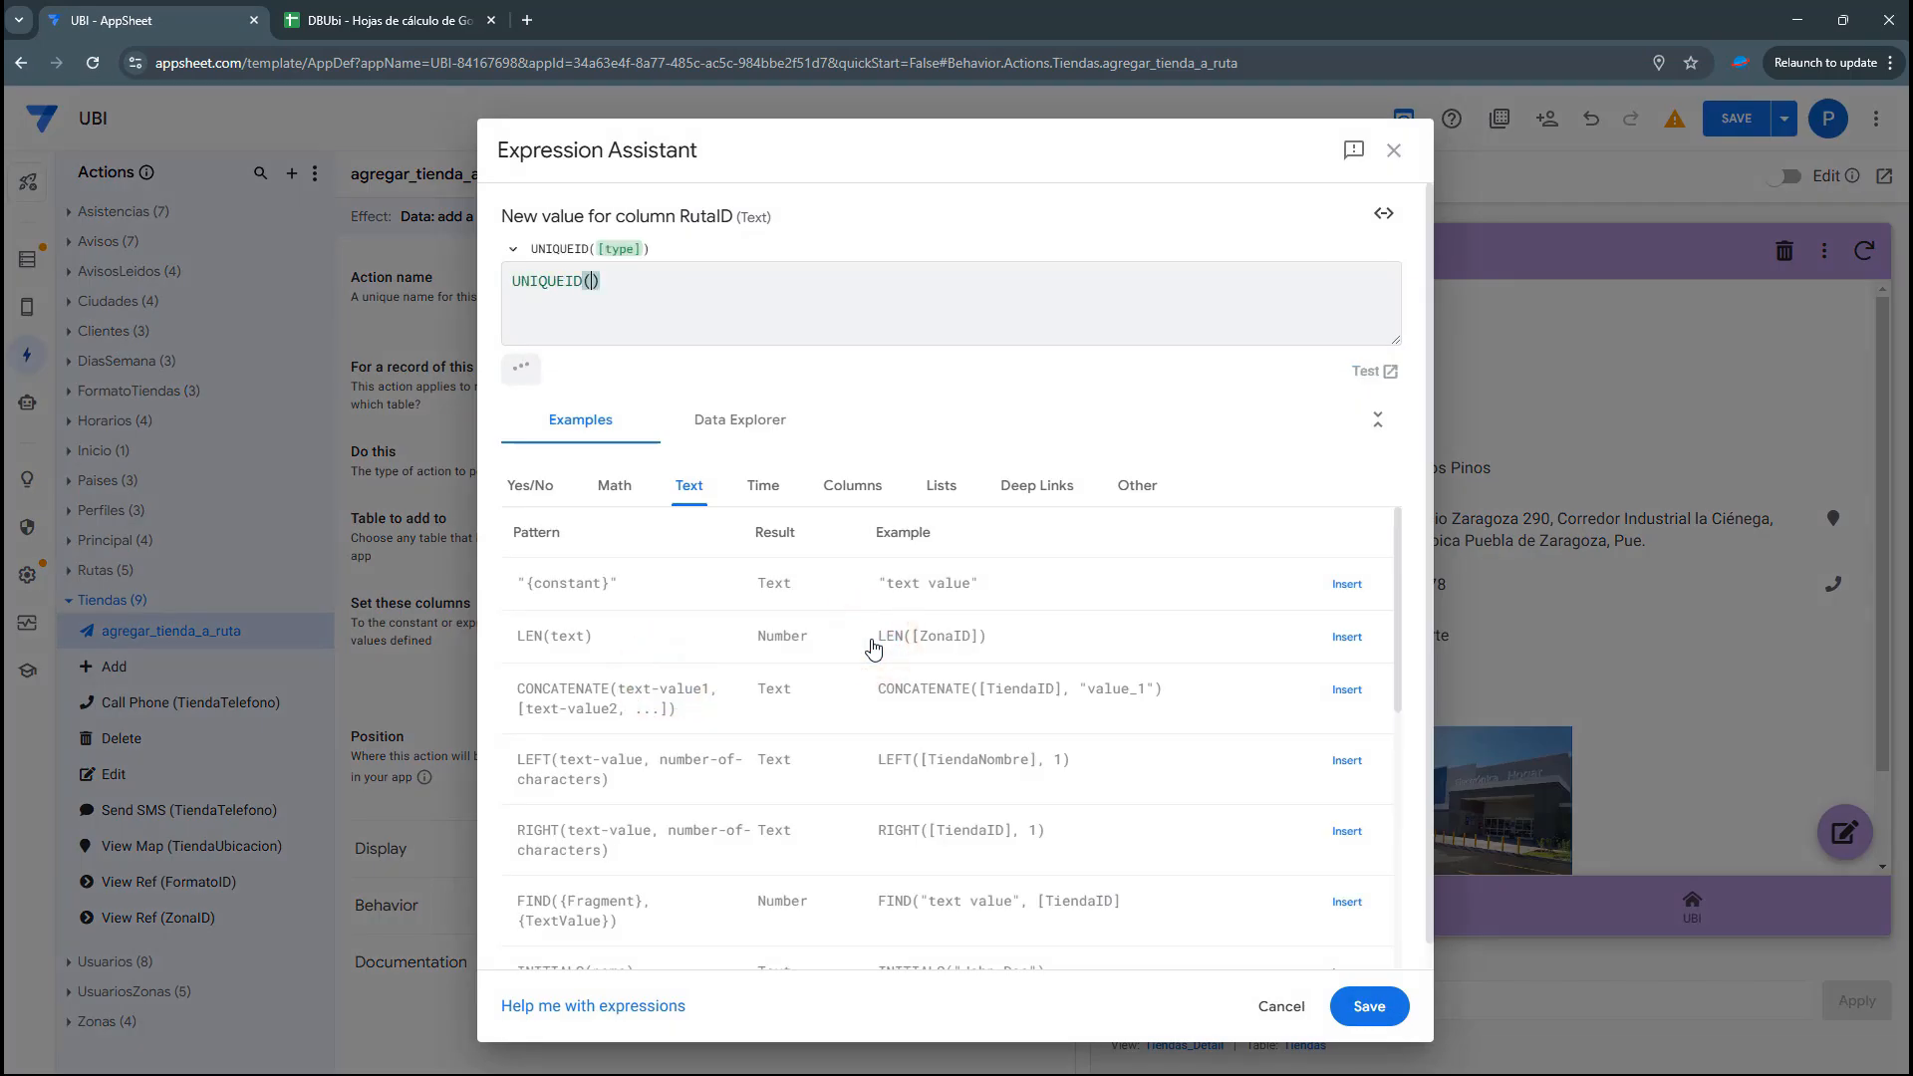
left_click(1365, 1006)
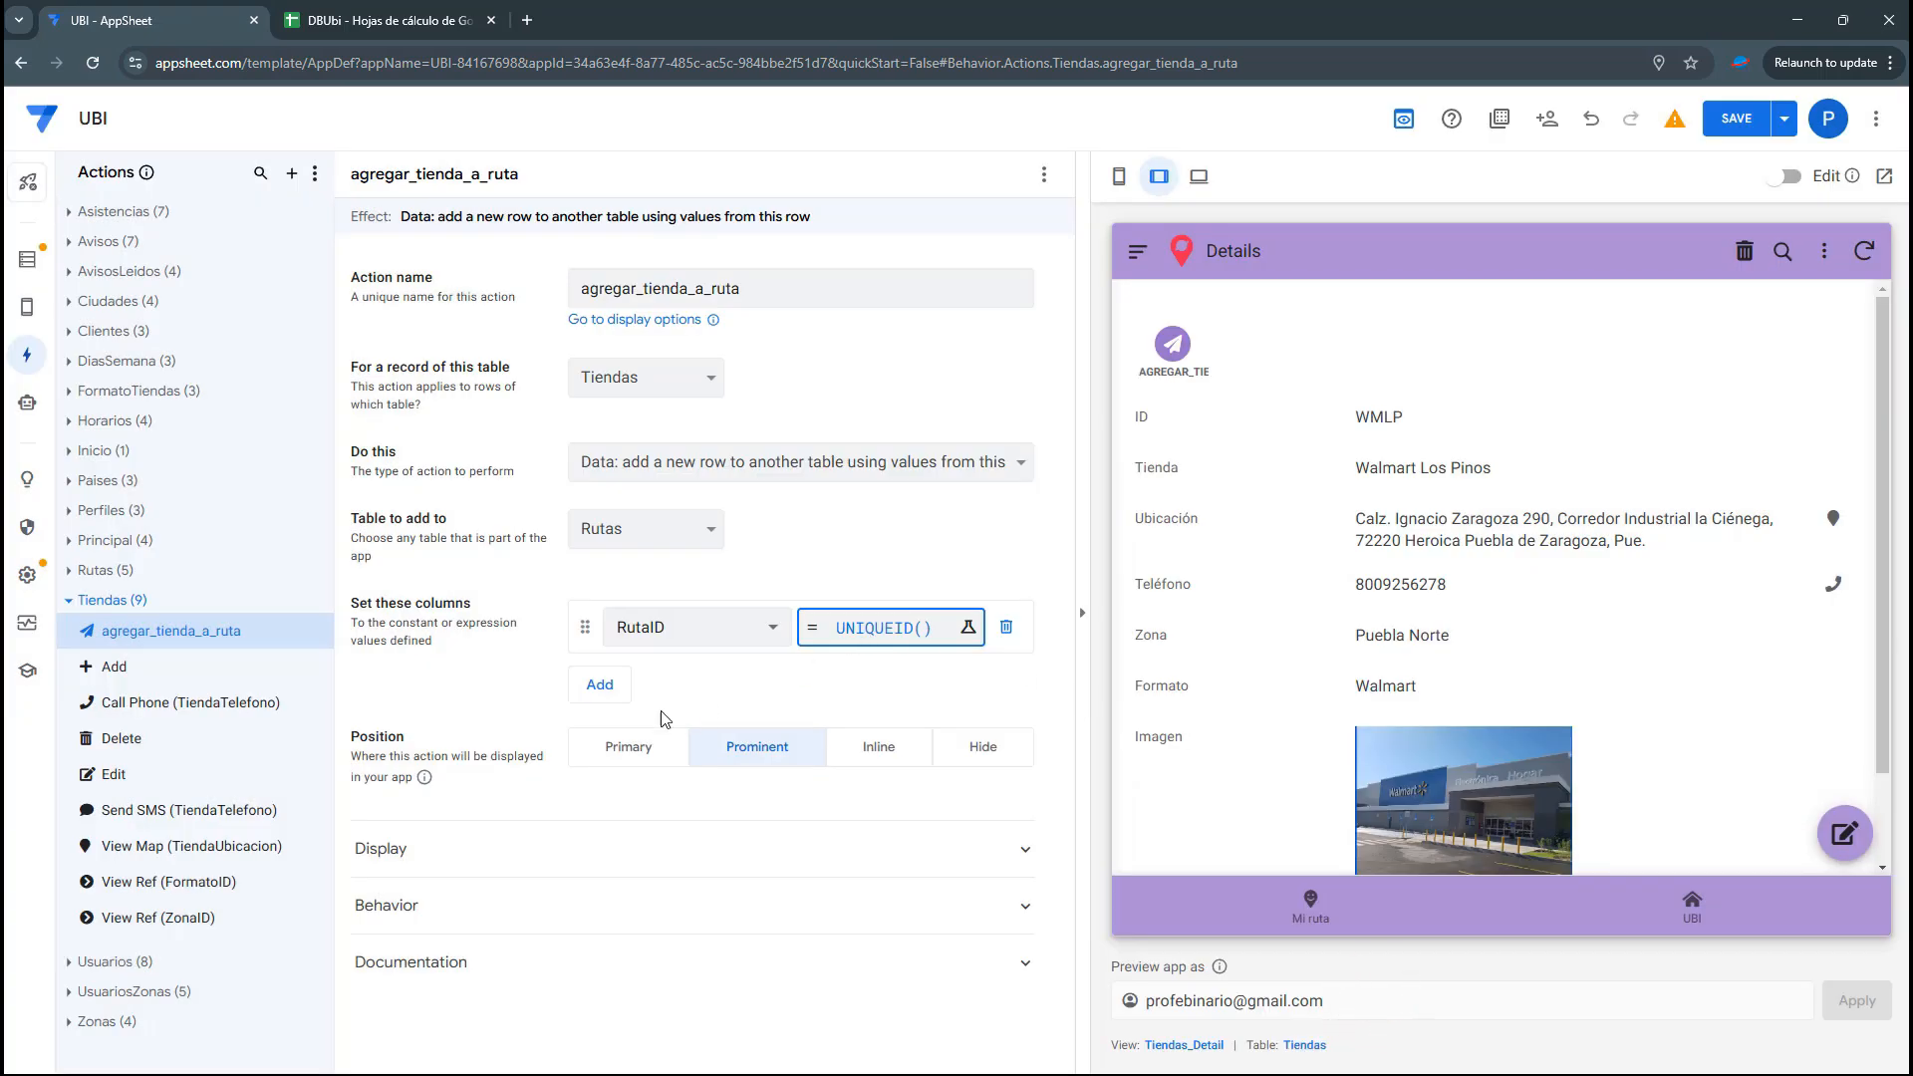
left_click(599, 684)
left_click(662, 685)
left_click(671, 783)
left_click(833, 686)
type("TO")
key("Return")
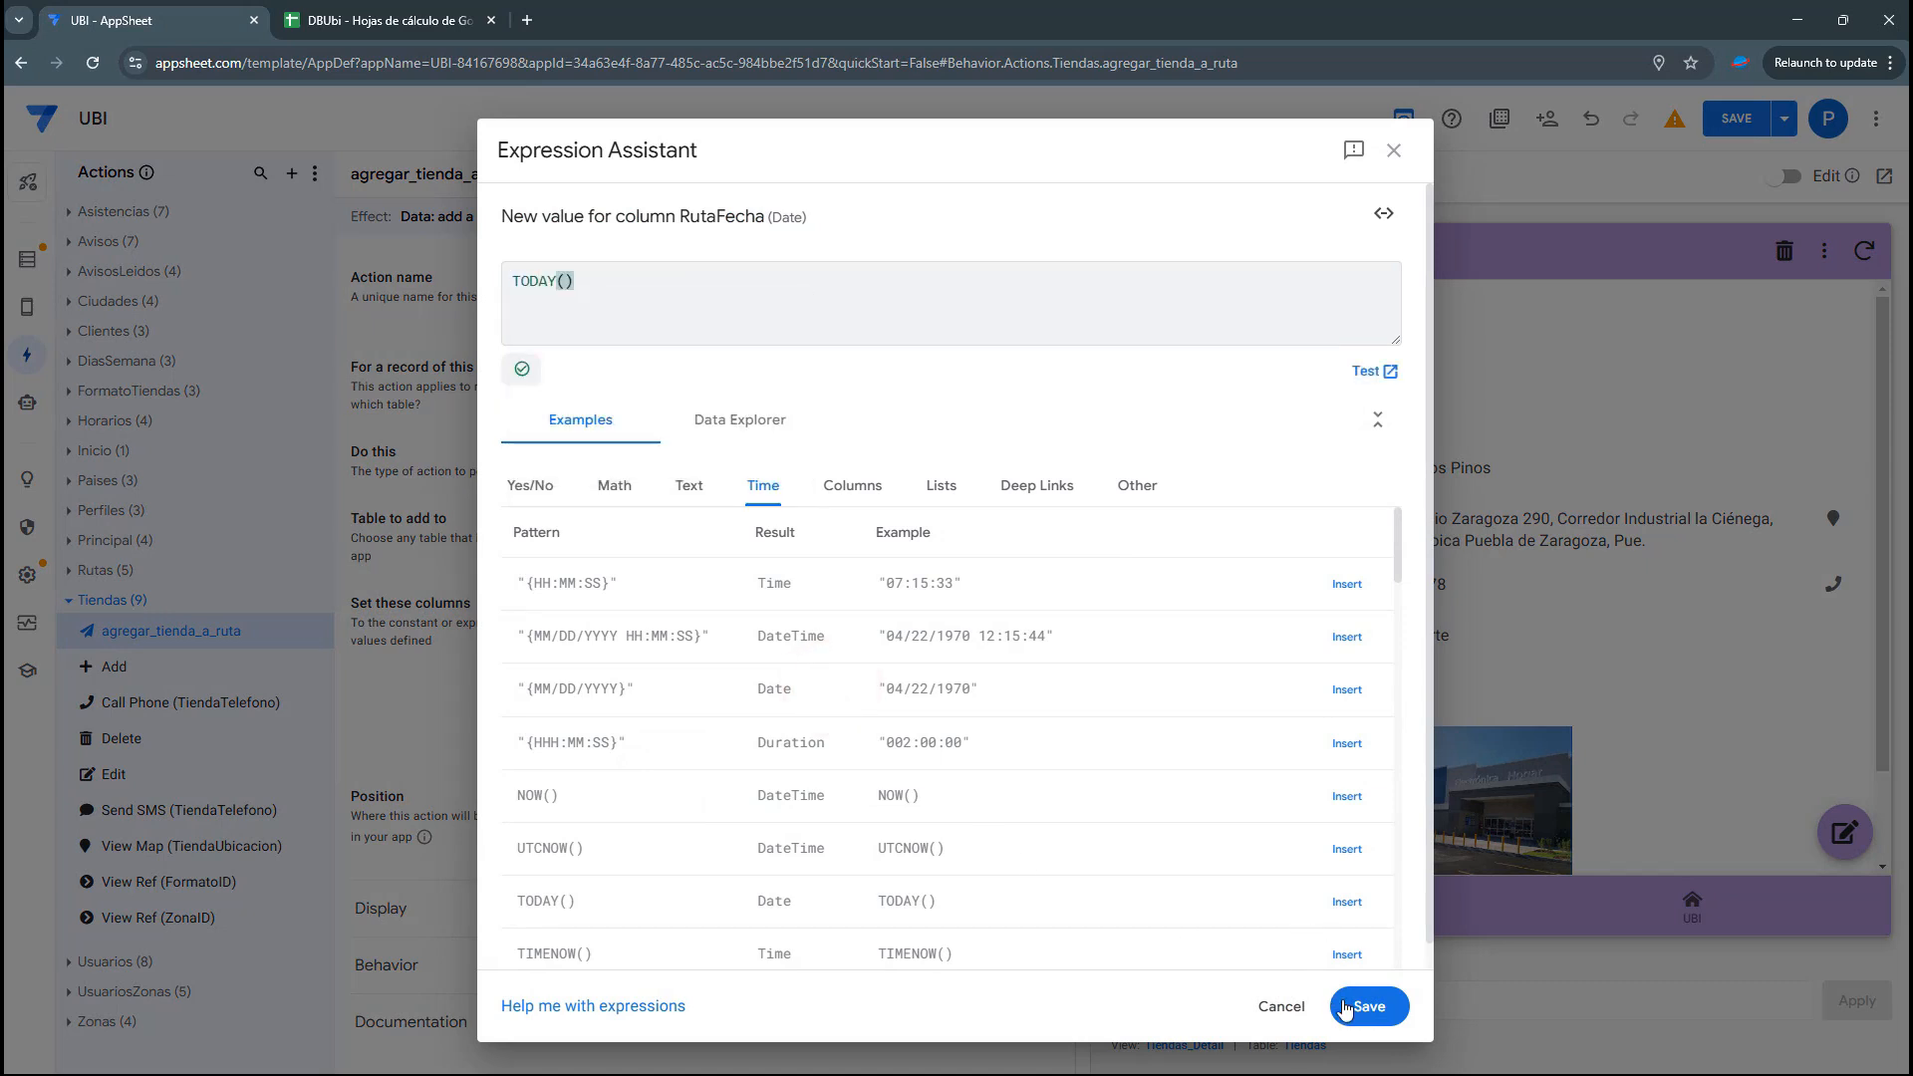
left_click(1345, 1007)
Set RutaHora to NOW() in the new row
left_click(599, 745)
left_click(661, 745)
left_click(653, 871)
left_click(853, 747)
type("NO")
key("Return")
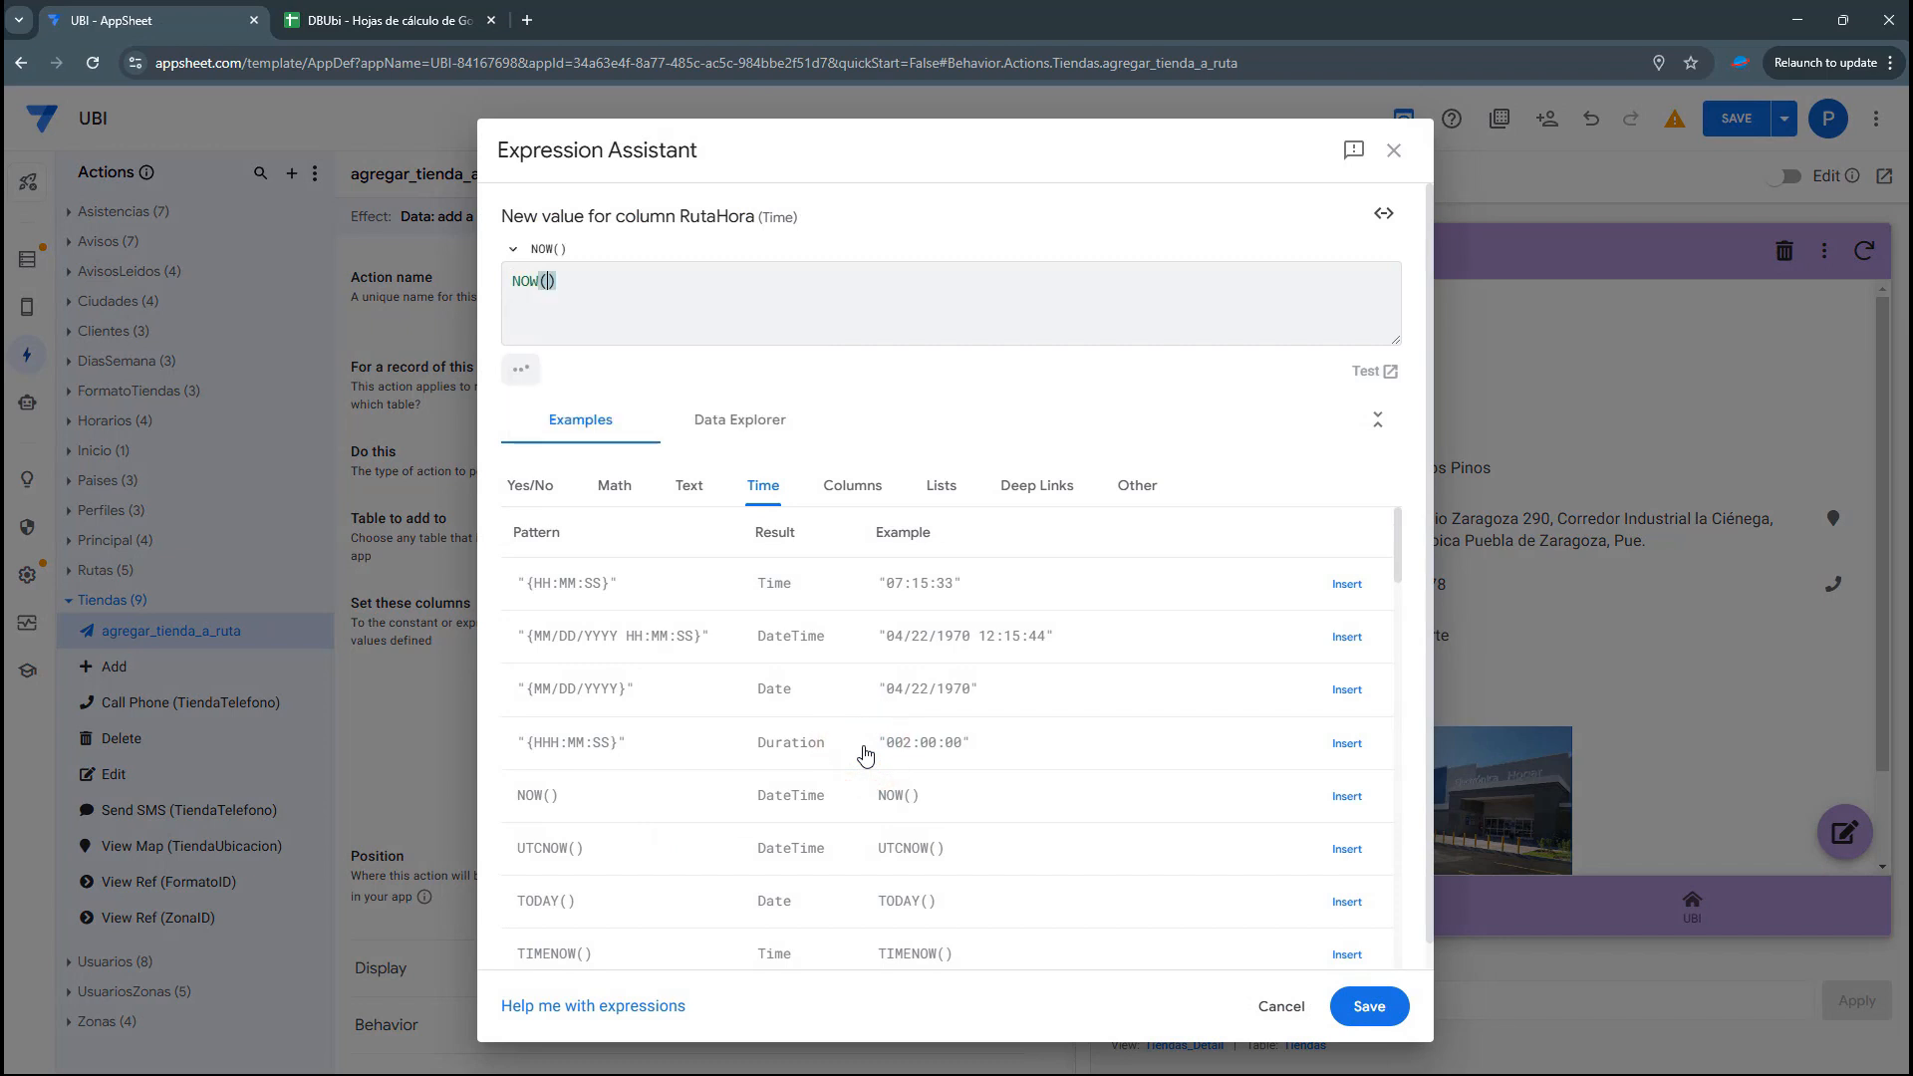
left_click(1369, 1007)
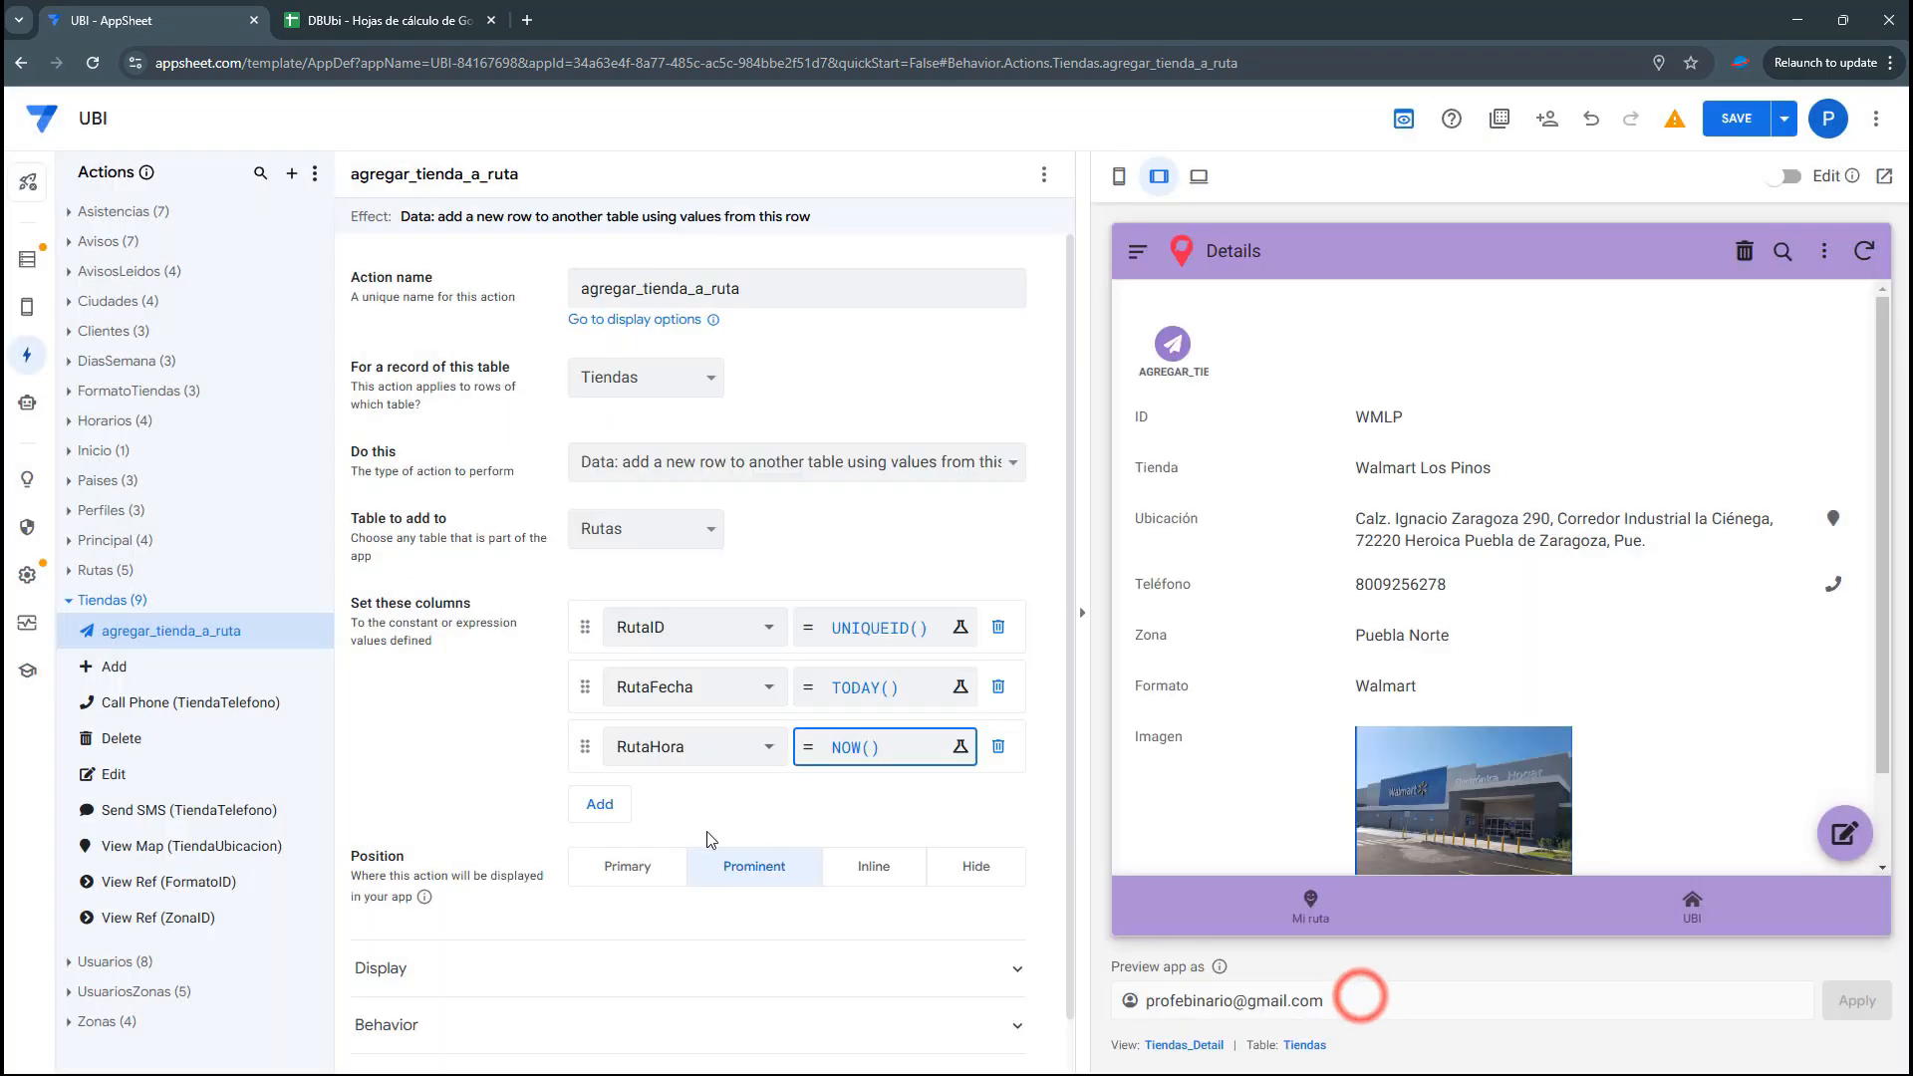
Set UsuarioID to USERSETTINGS("Usuario") in the new row
left_click(599, 805)
left_click(691, 805)
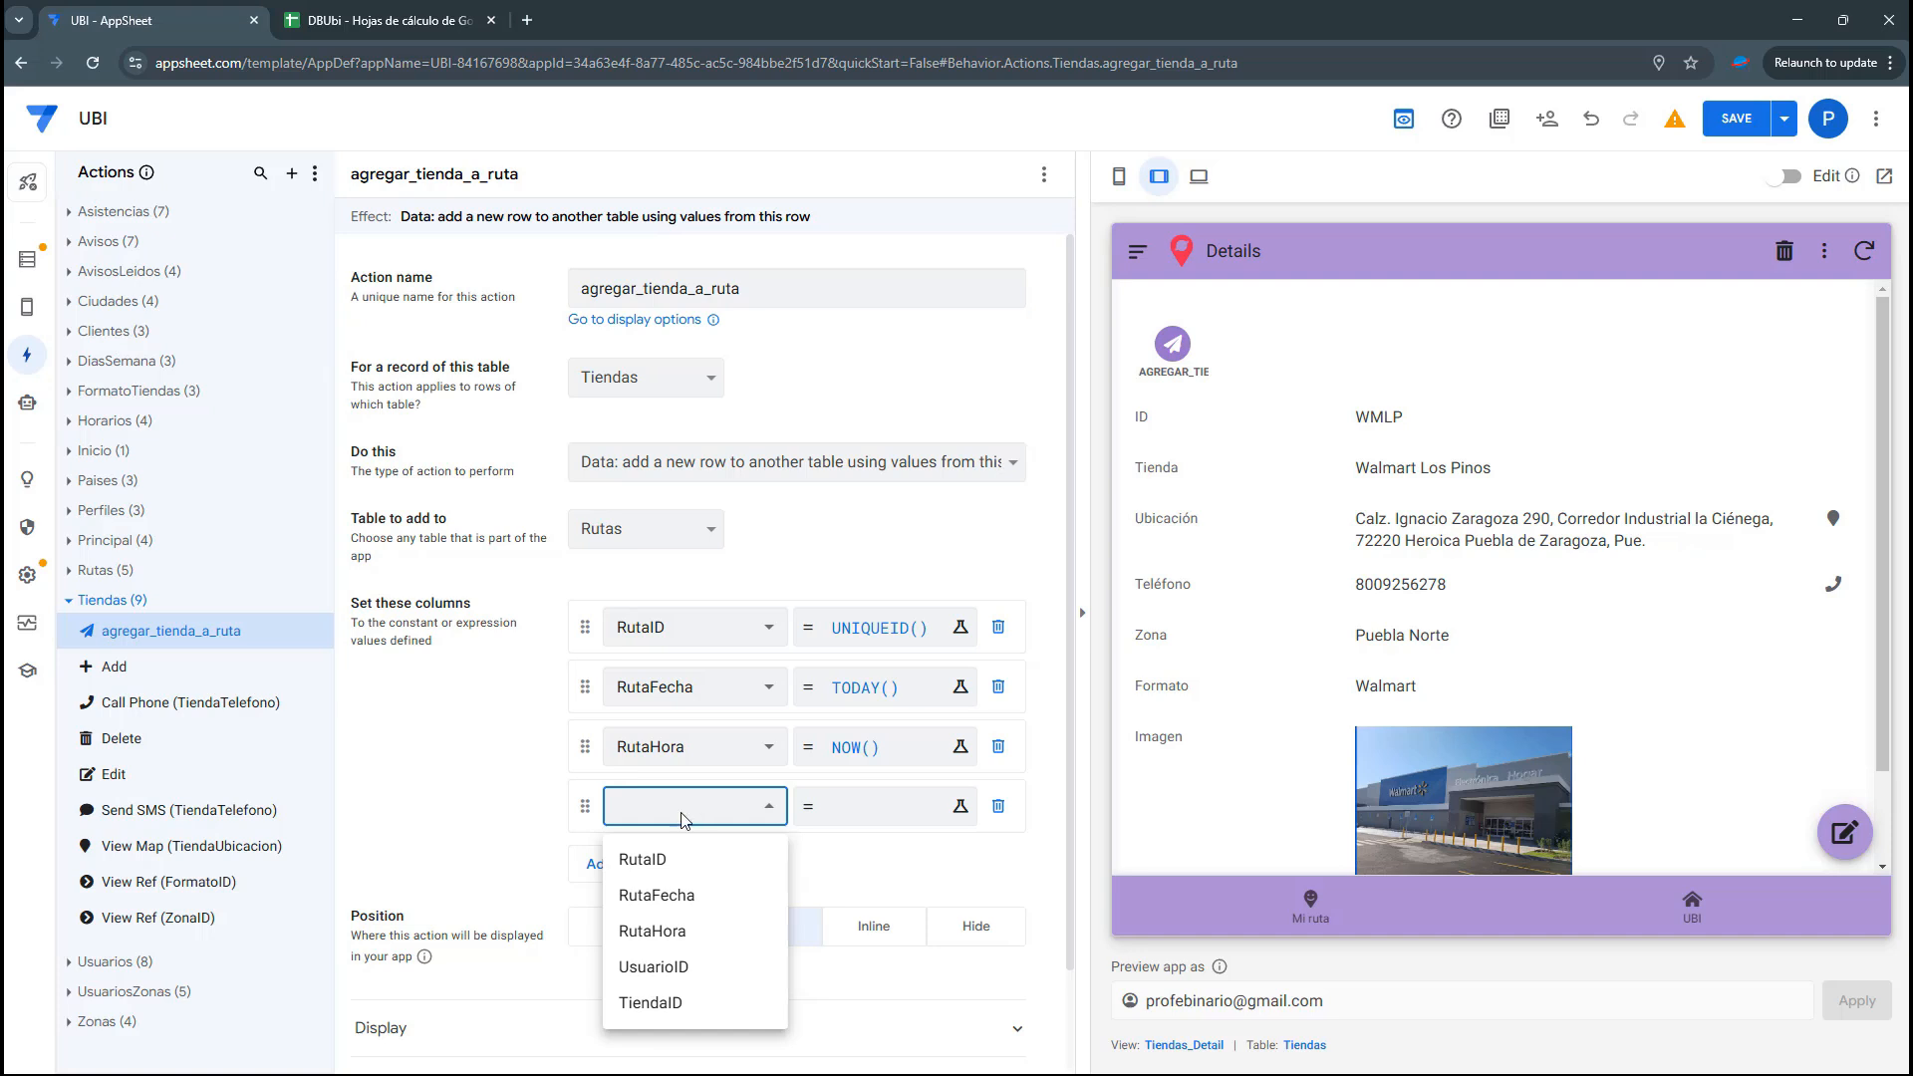
left_click(684, 965)
left_click(857, 809)
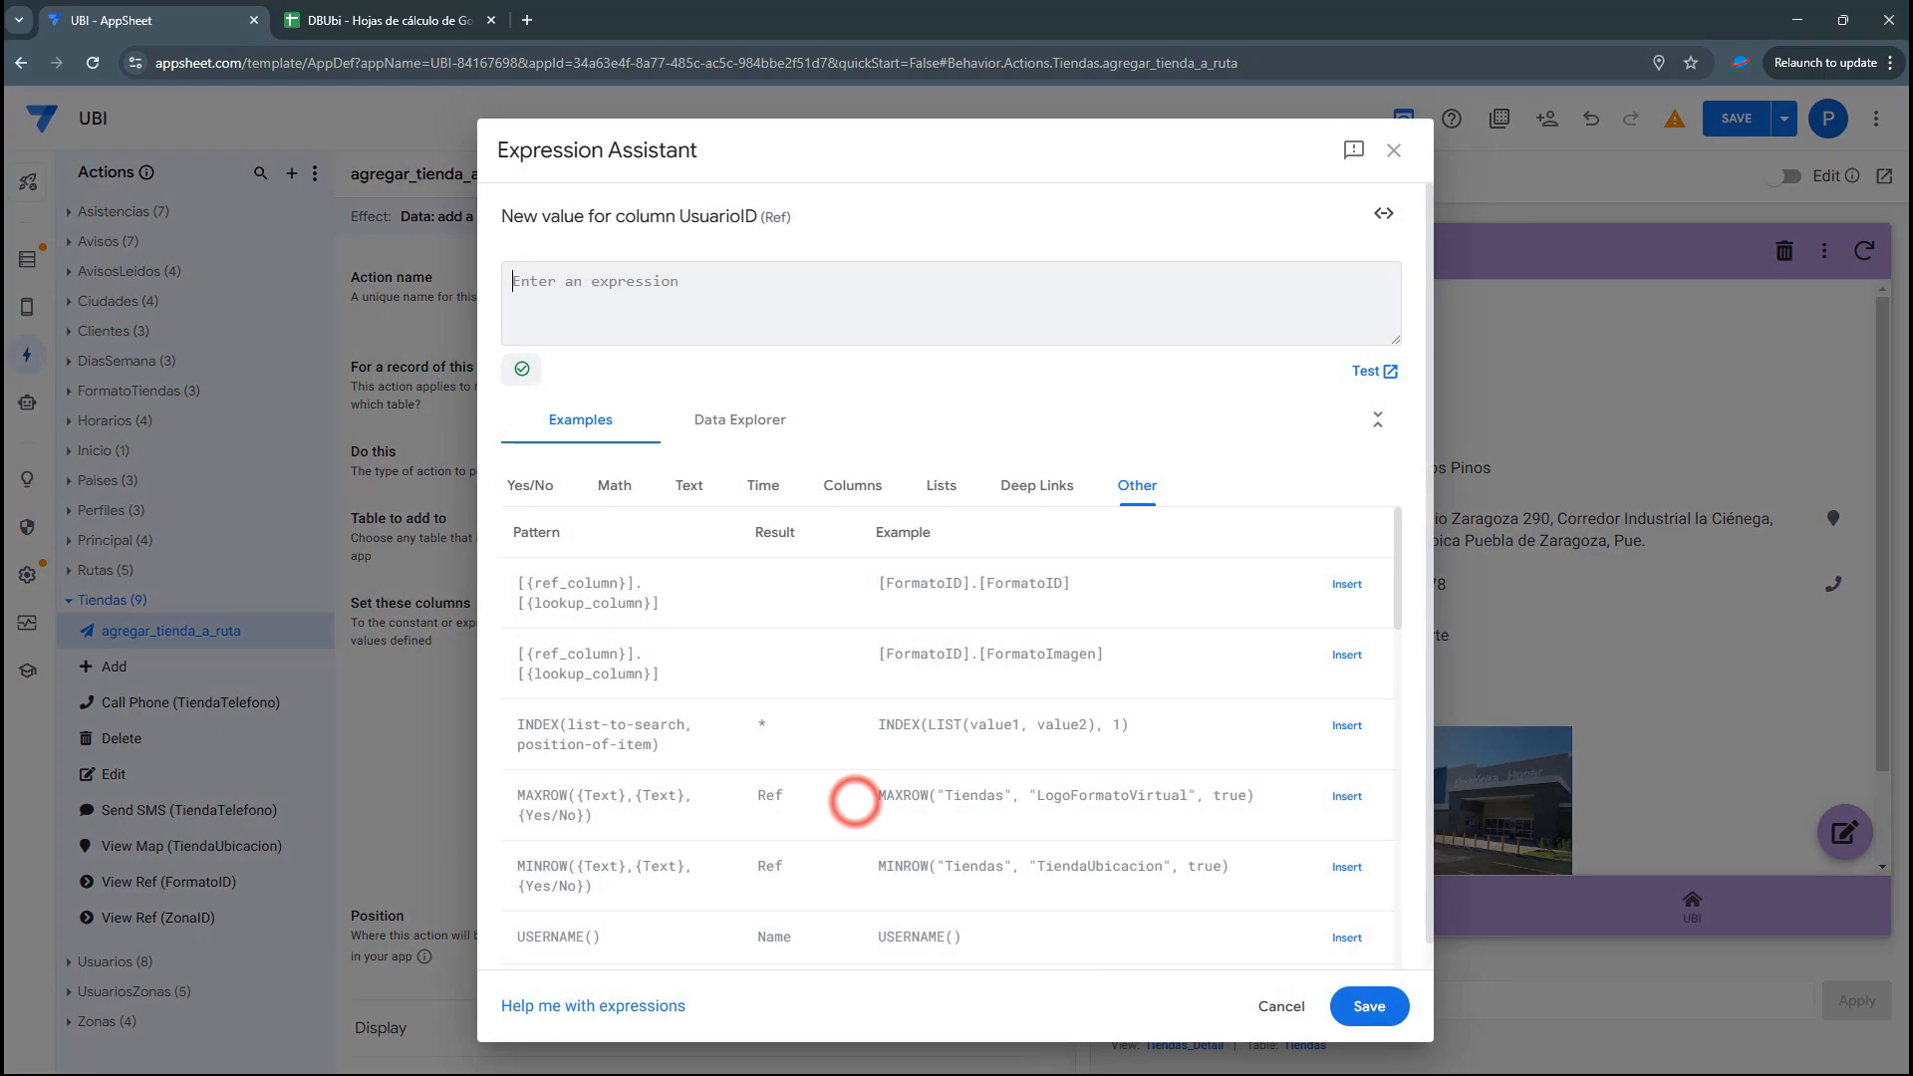
left_click(649, 290)
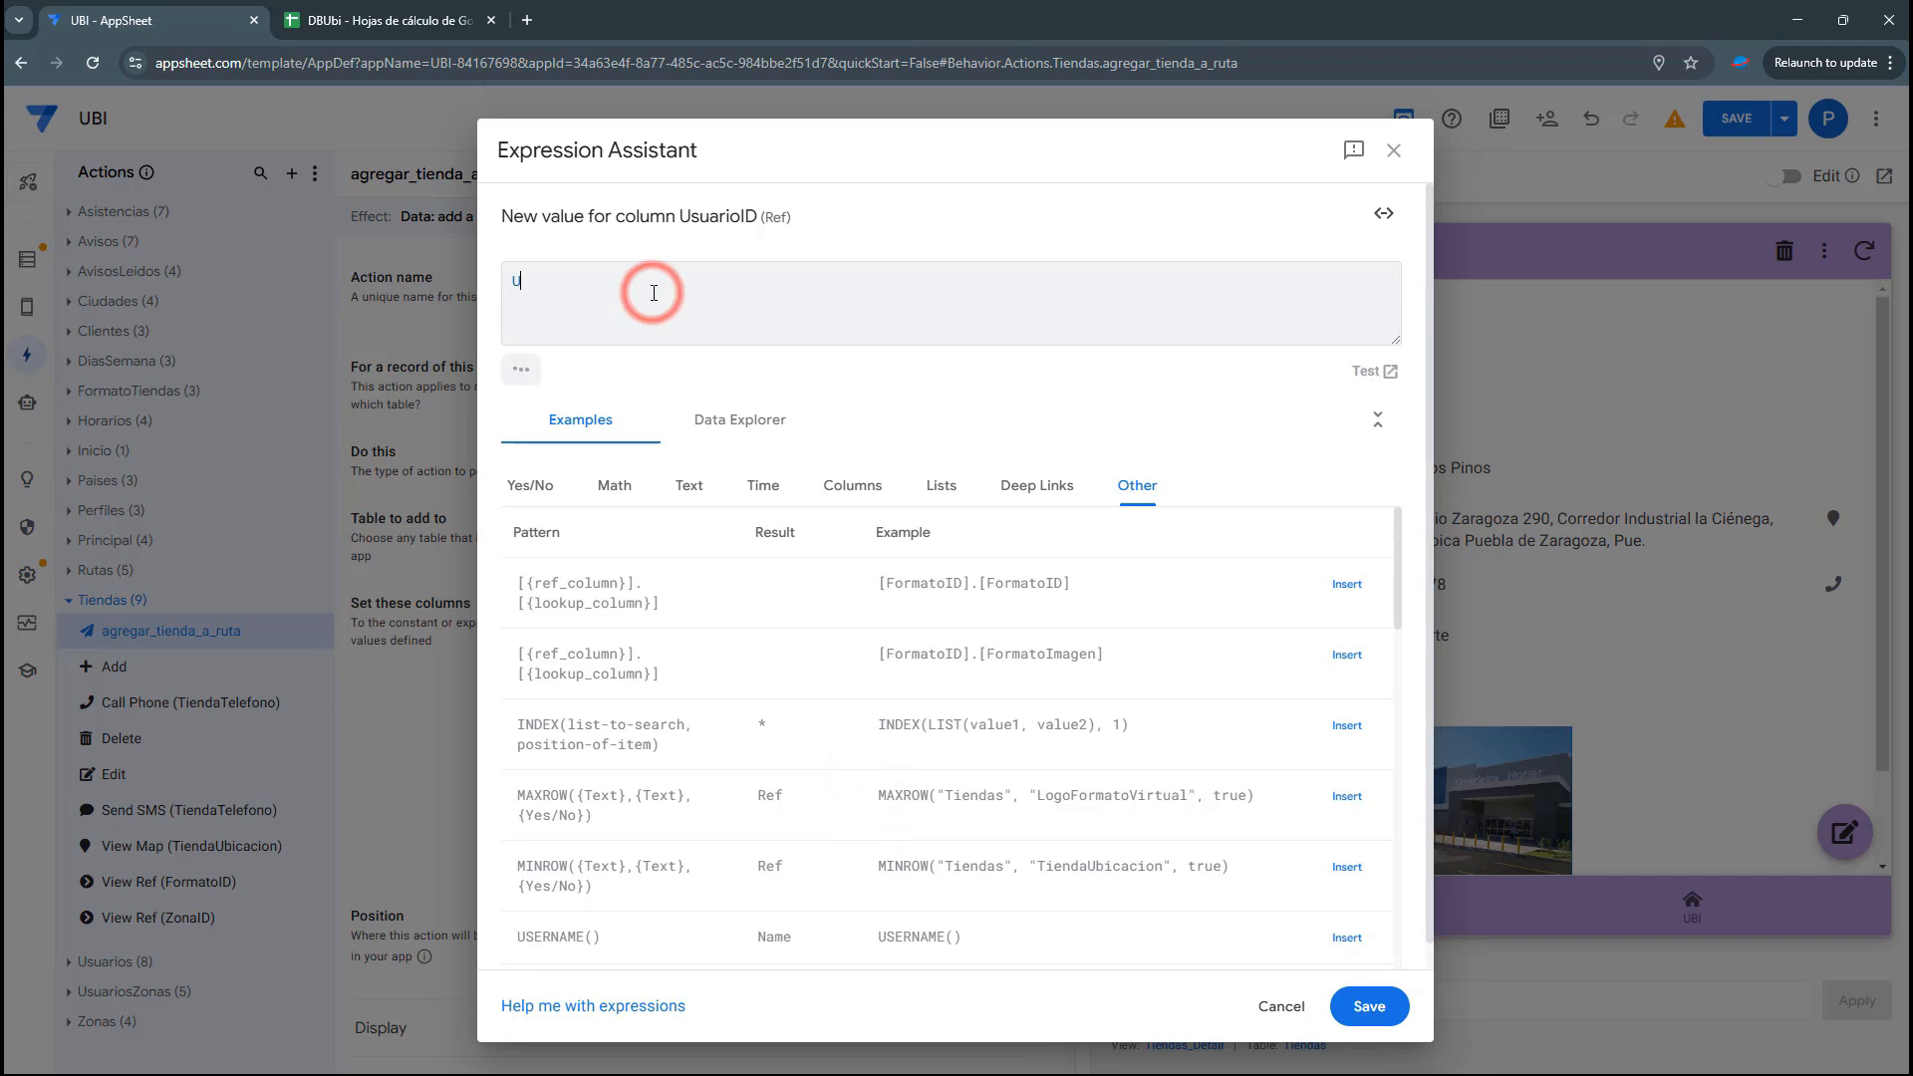
type("USERS")
key("Return")
type("\"")
type("Usu")
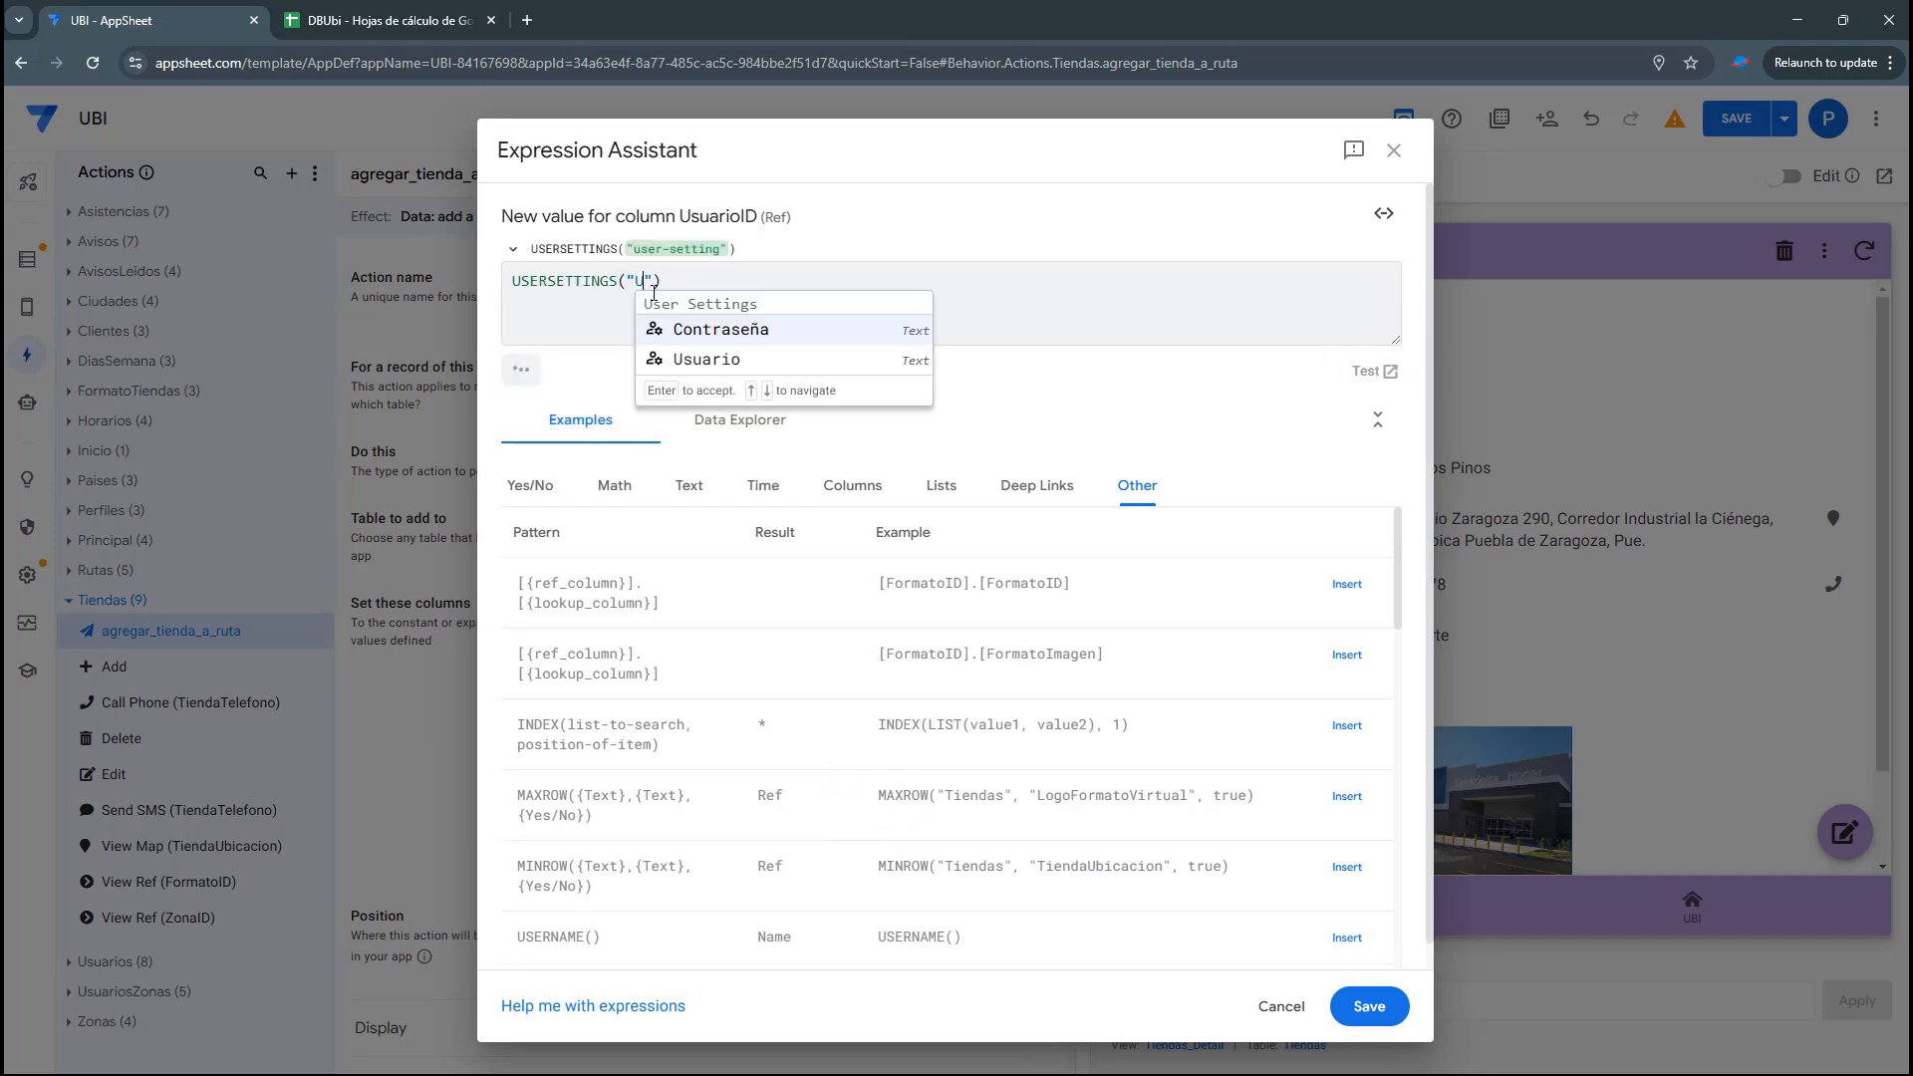
left_click(722, 330)
left_click(1366, 1001)
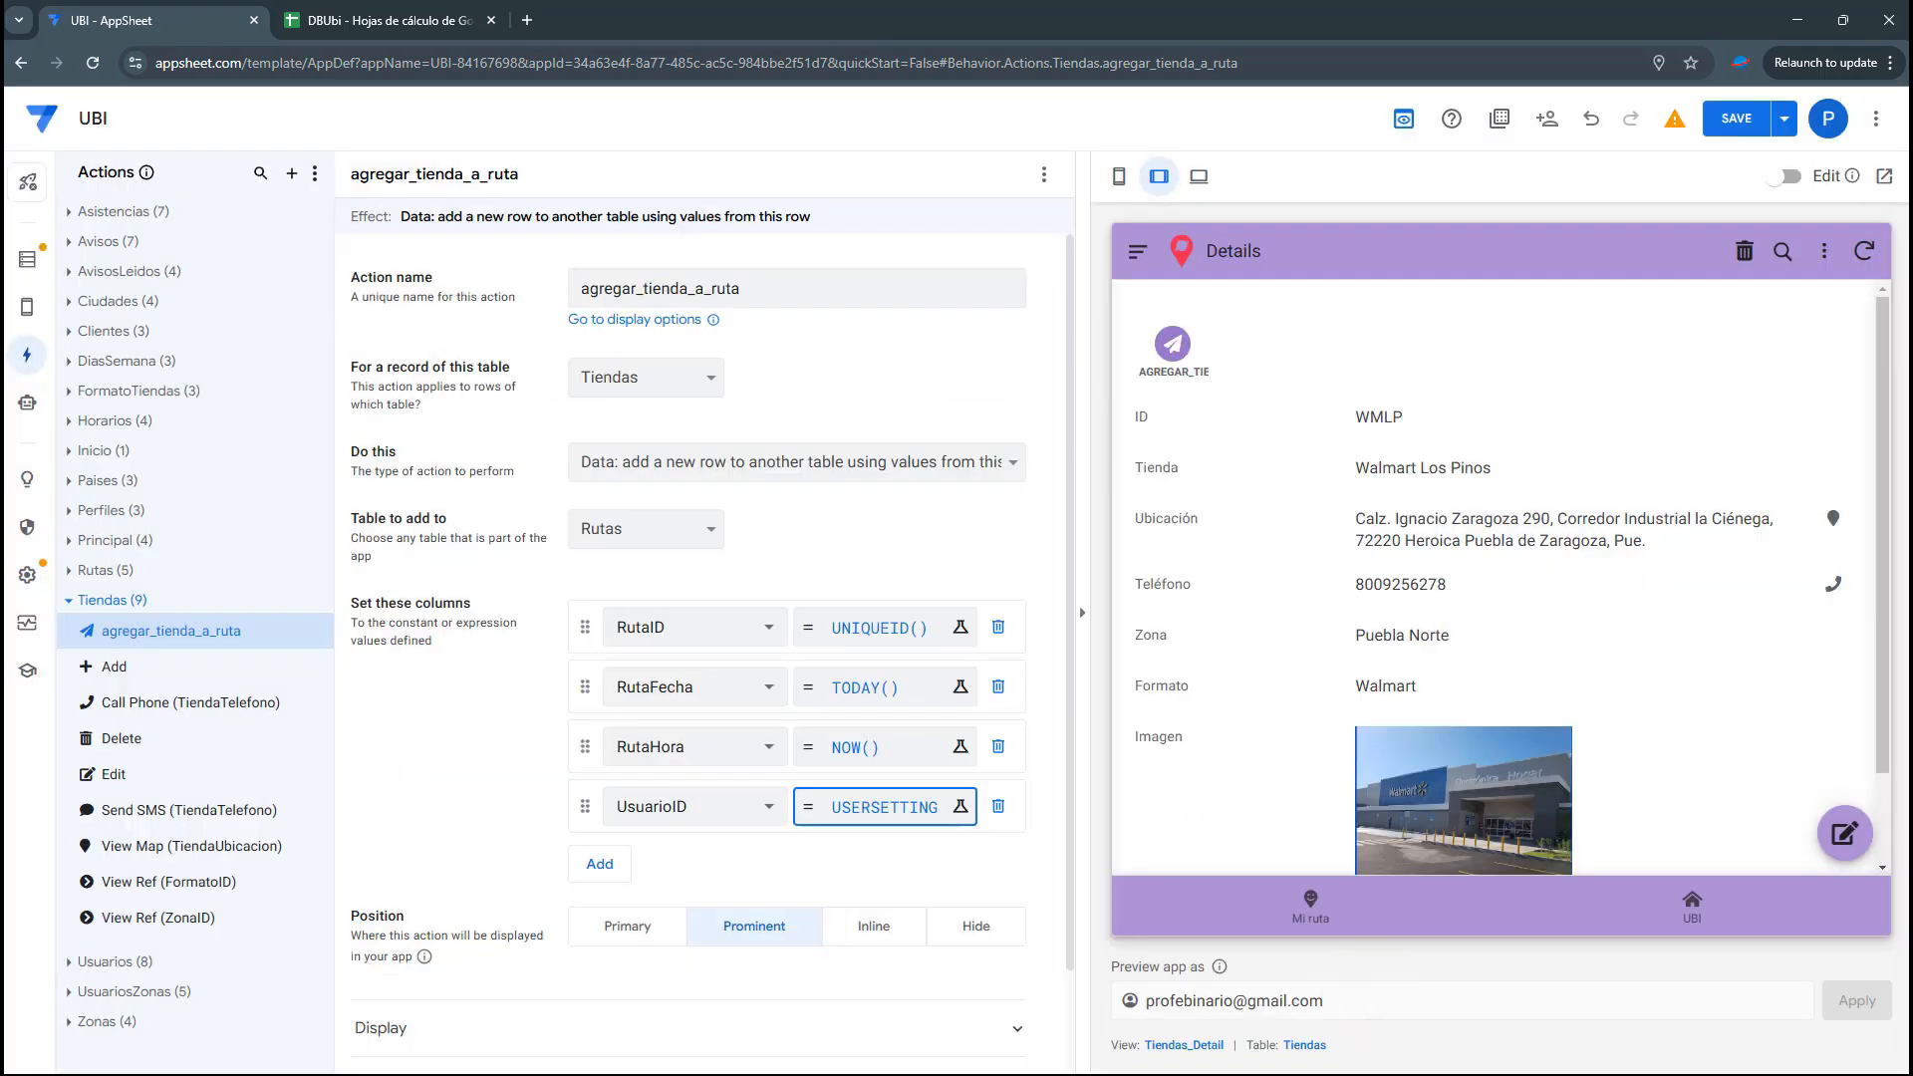
Add TiendaID as a fifth column and bring up its expression editor
left_click(598, 865)
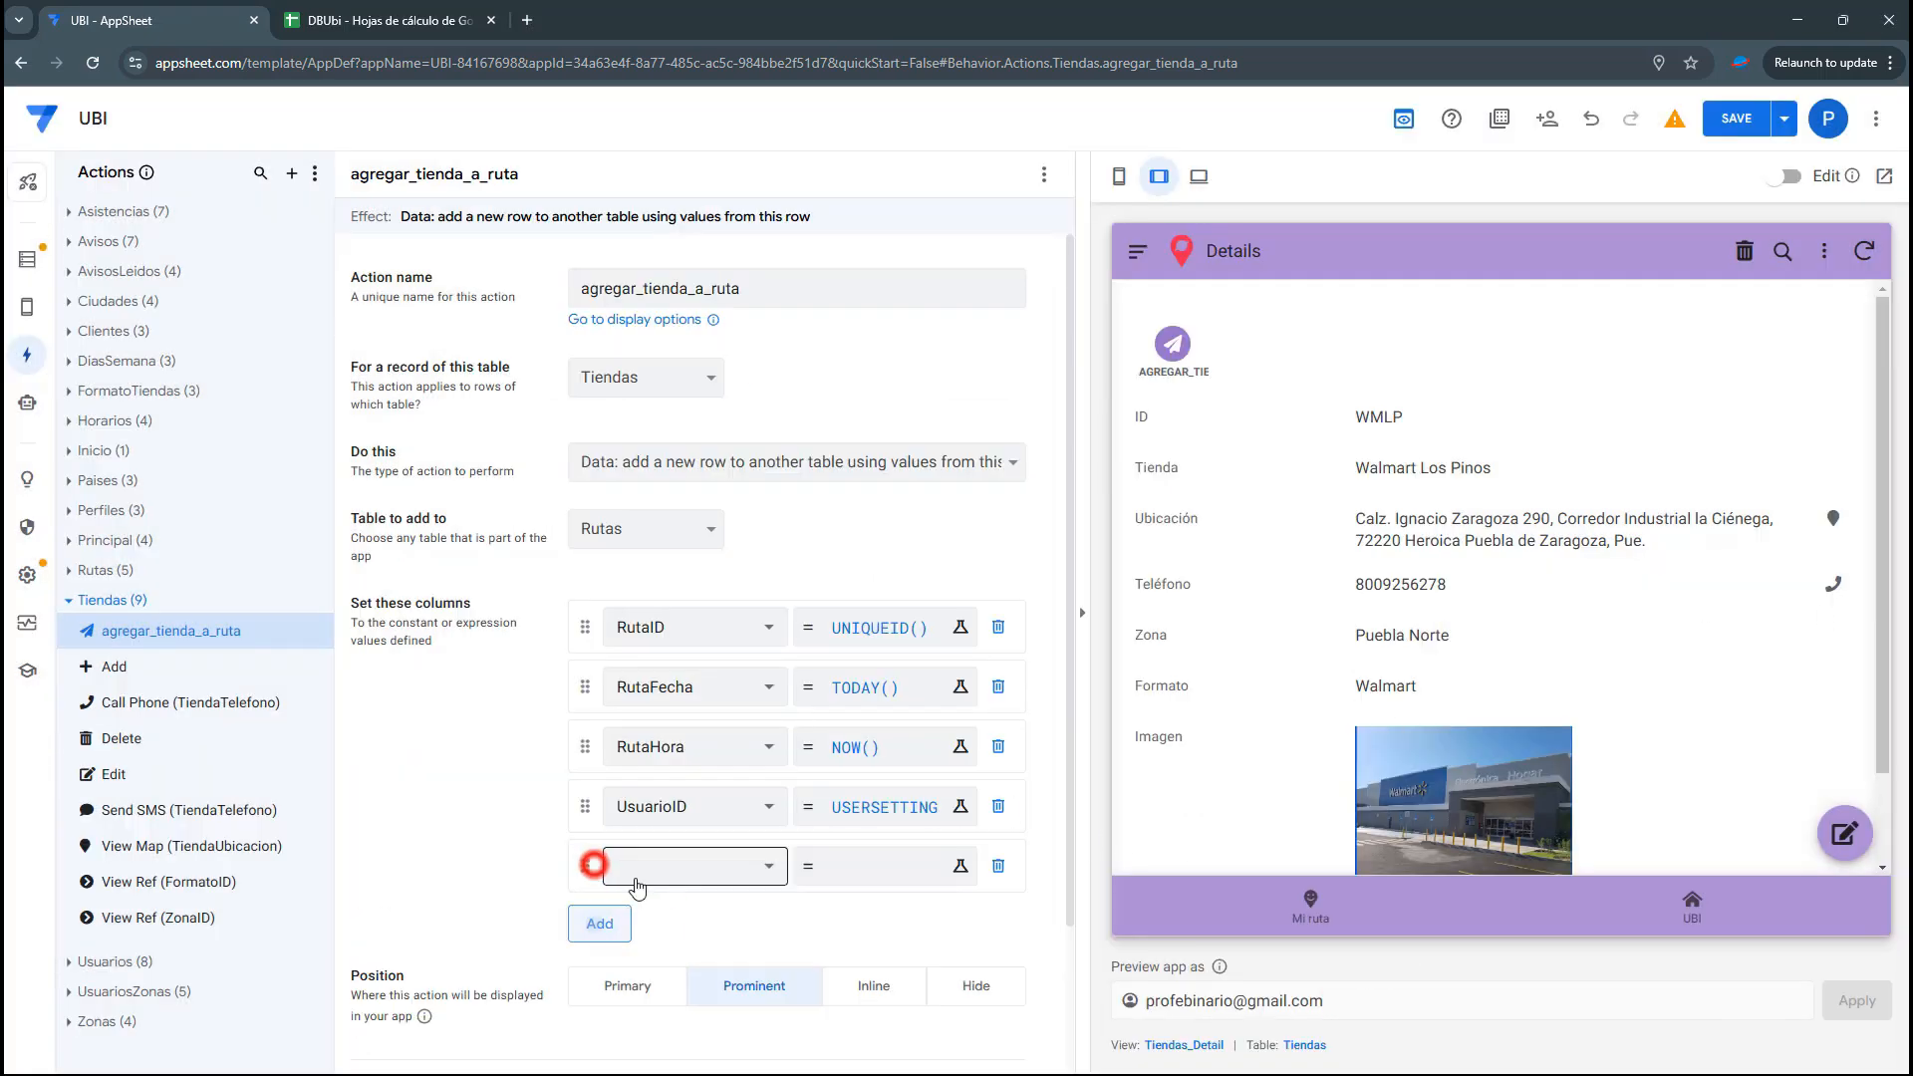
left_click(695, 867)
left_click(650, 1031)
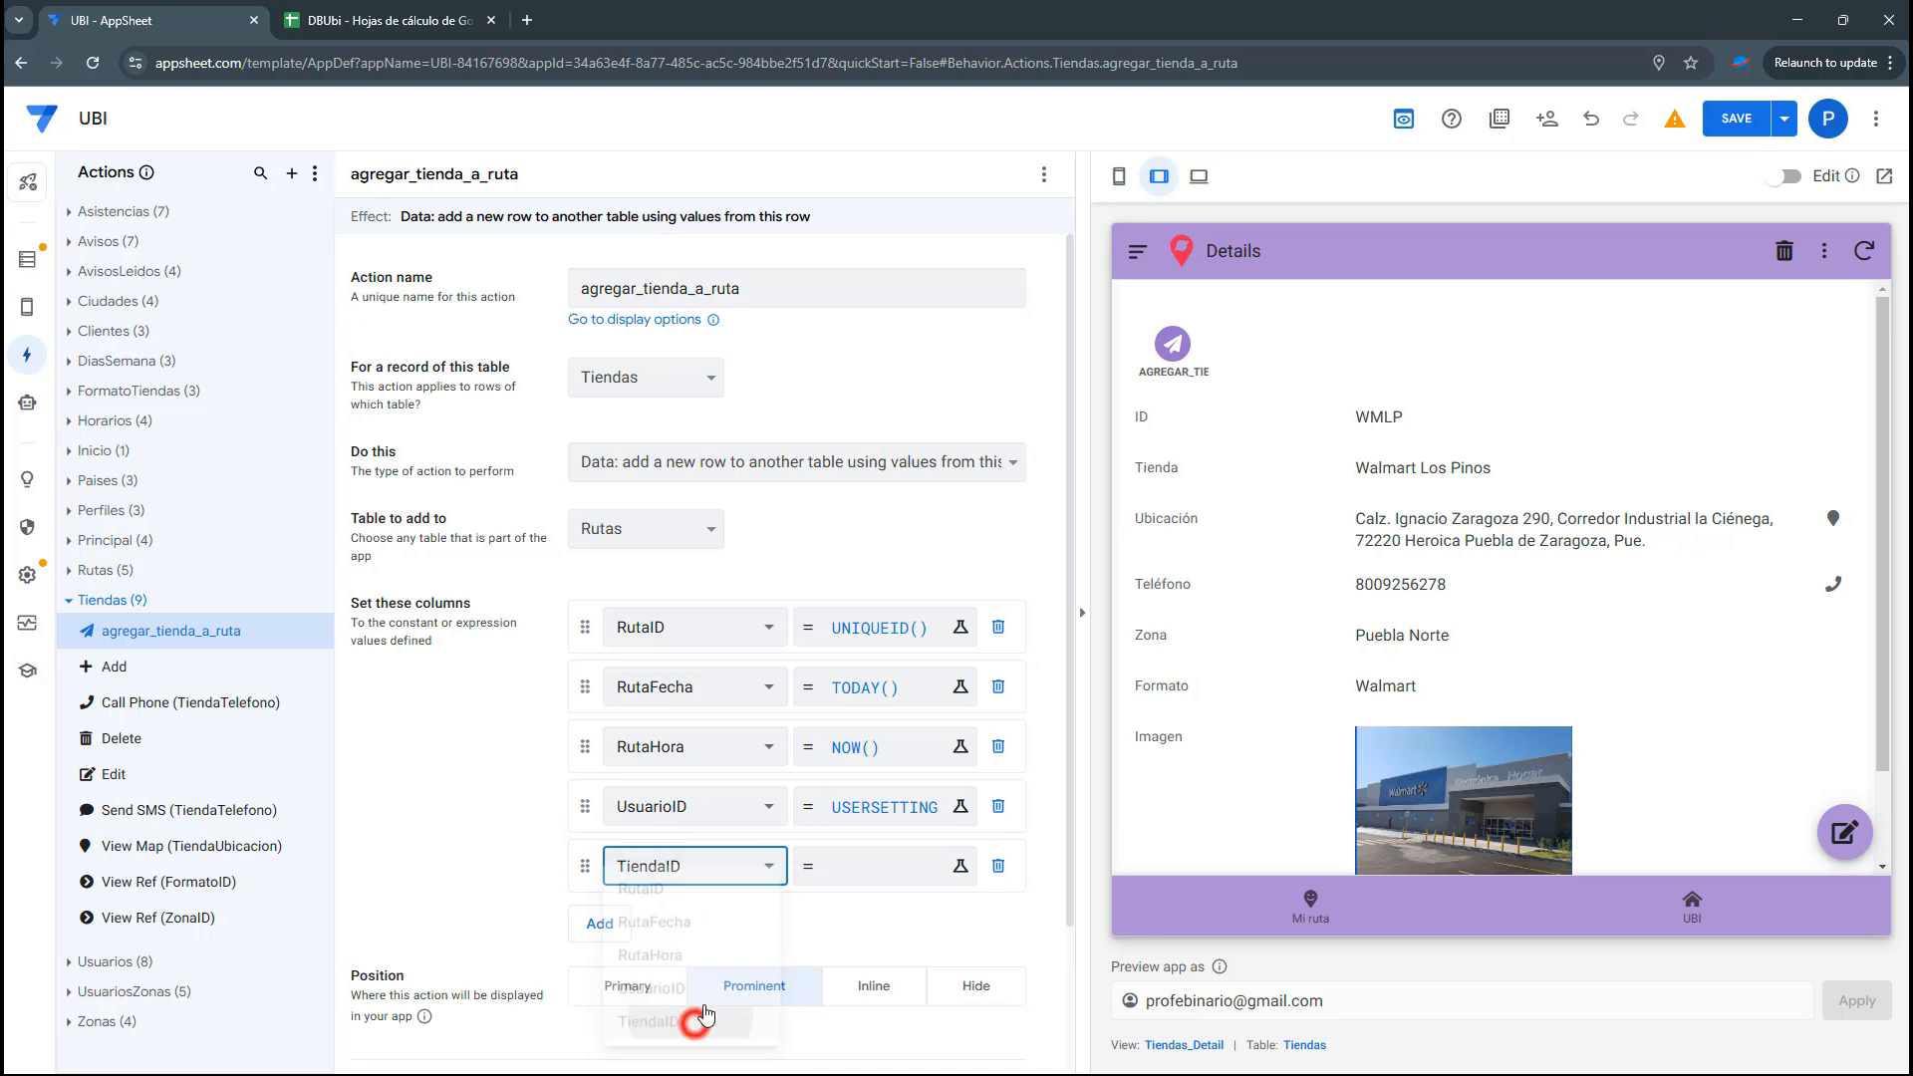
left_click(877, 863)
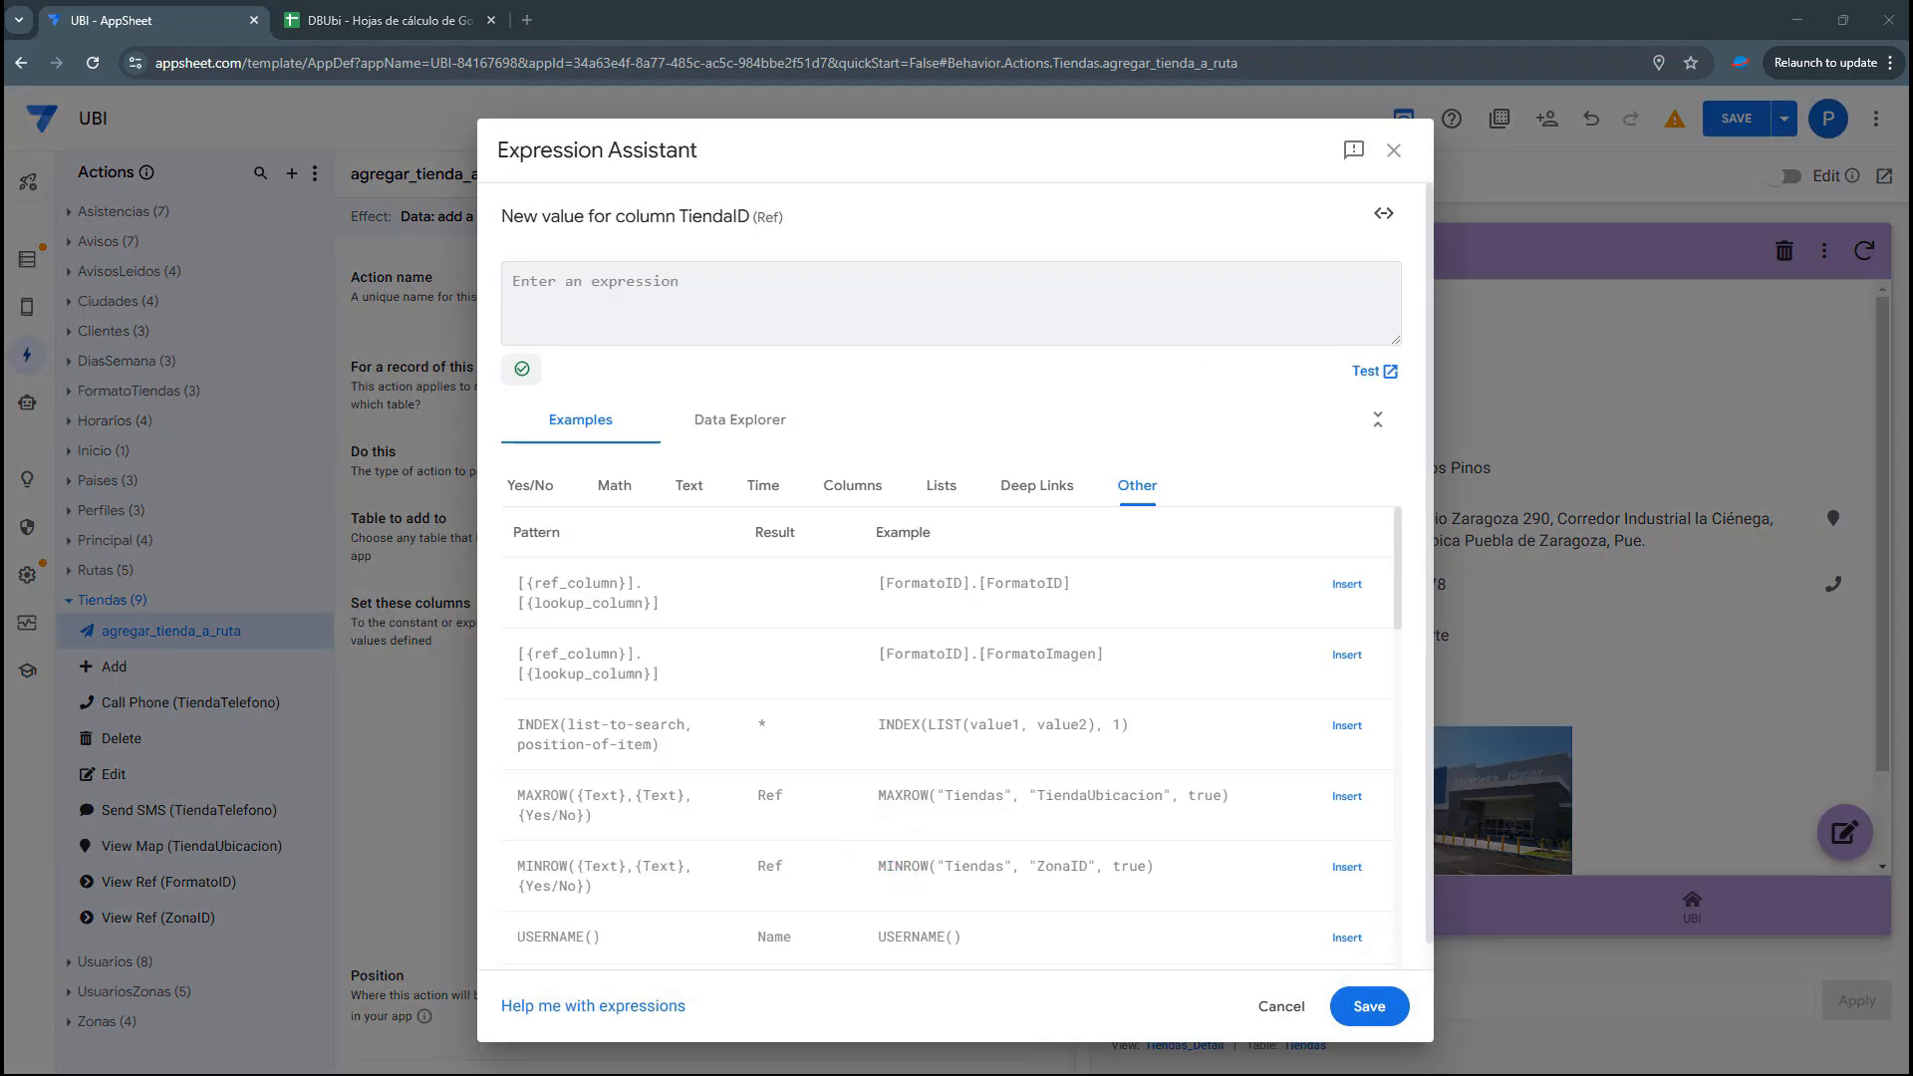
Paste the prepared ANY(SELECT(Tiendas[TiendaID]...)) expression as TiendaID's value
left_click(735, 258)
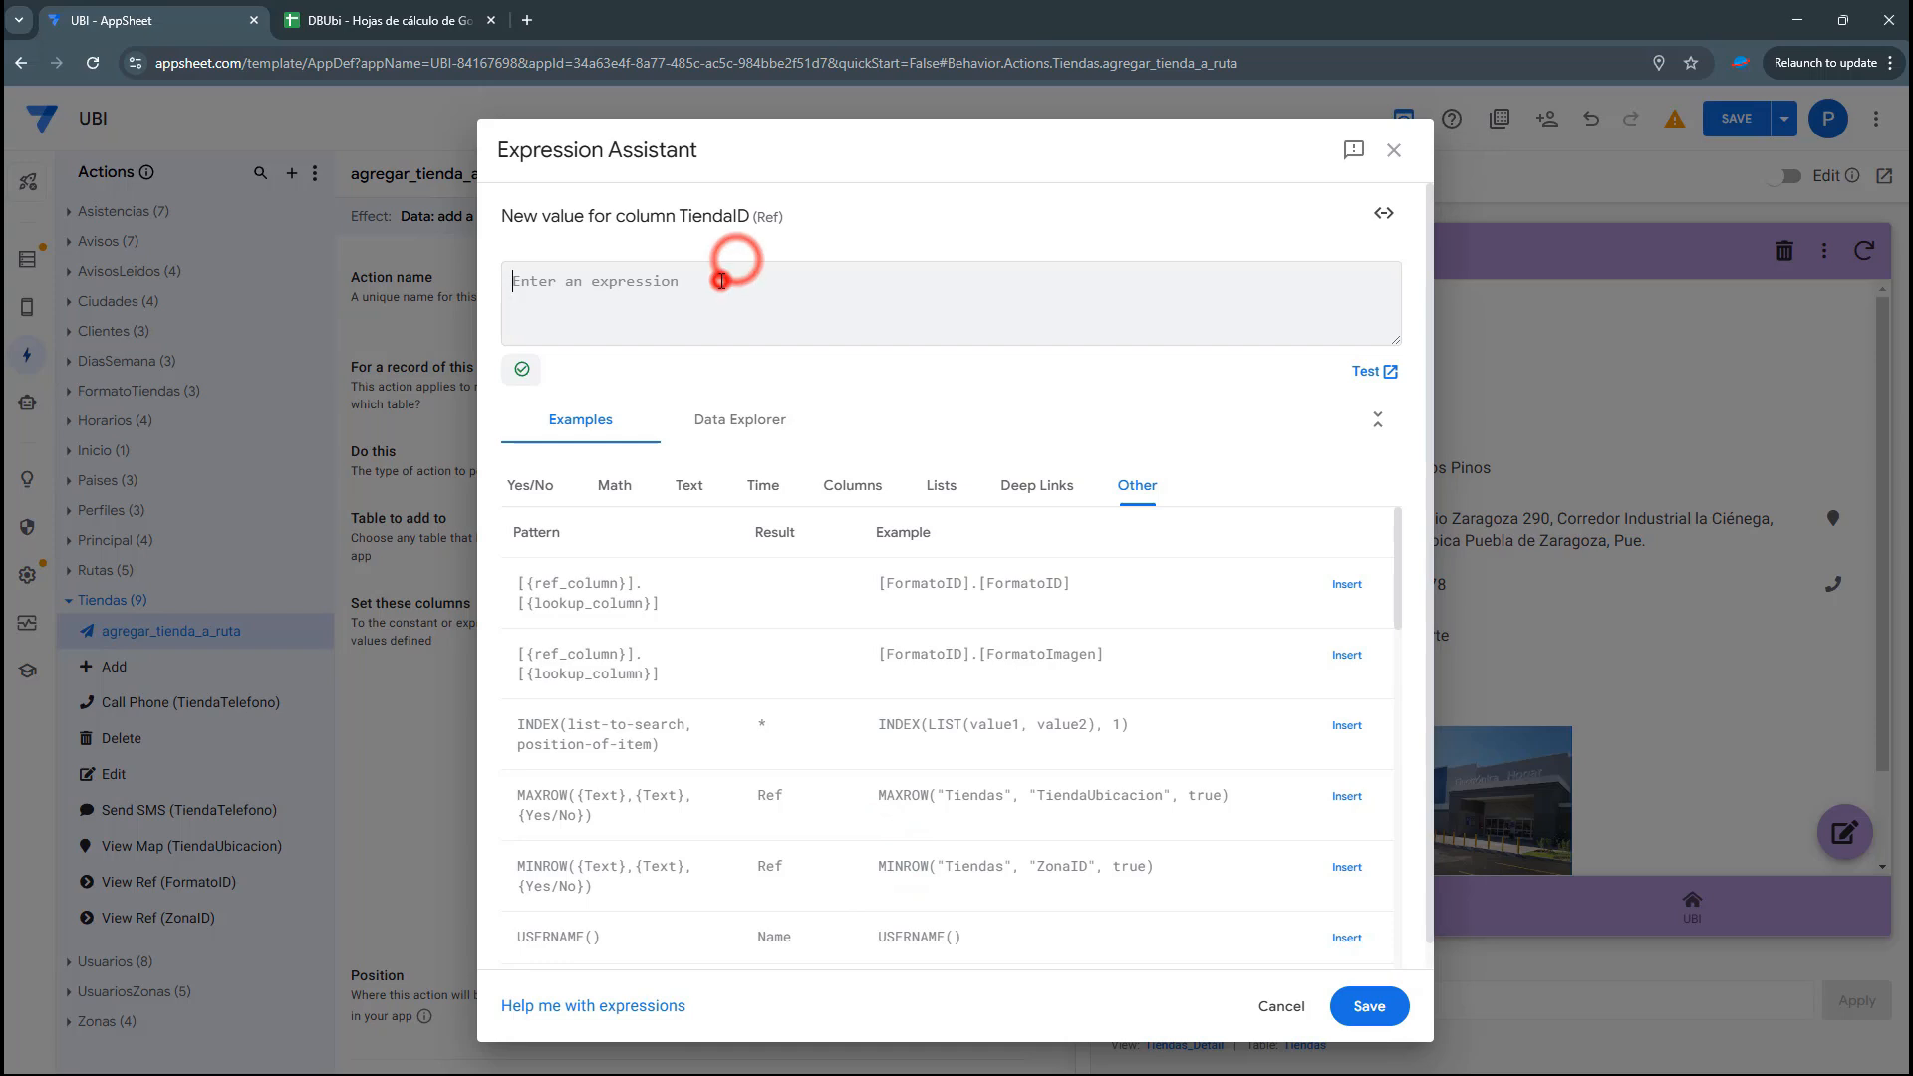
key("ctrl+v")
scroll(1376, 766, "up", 6)
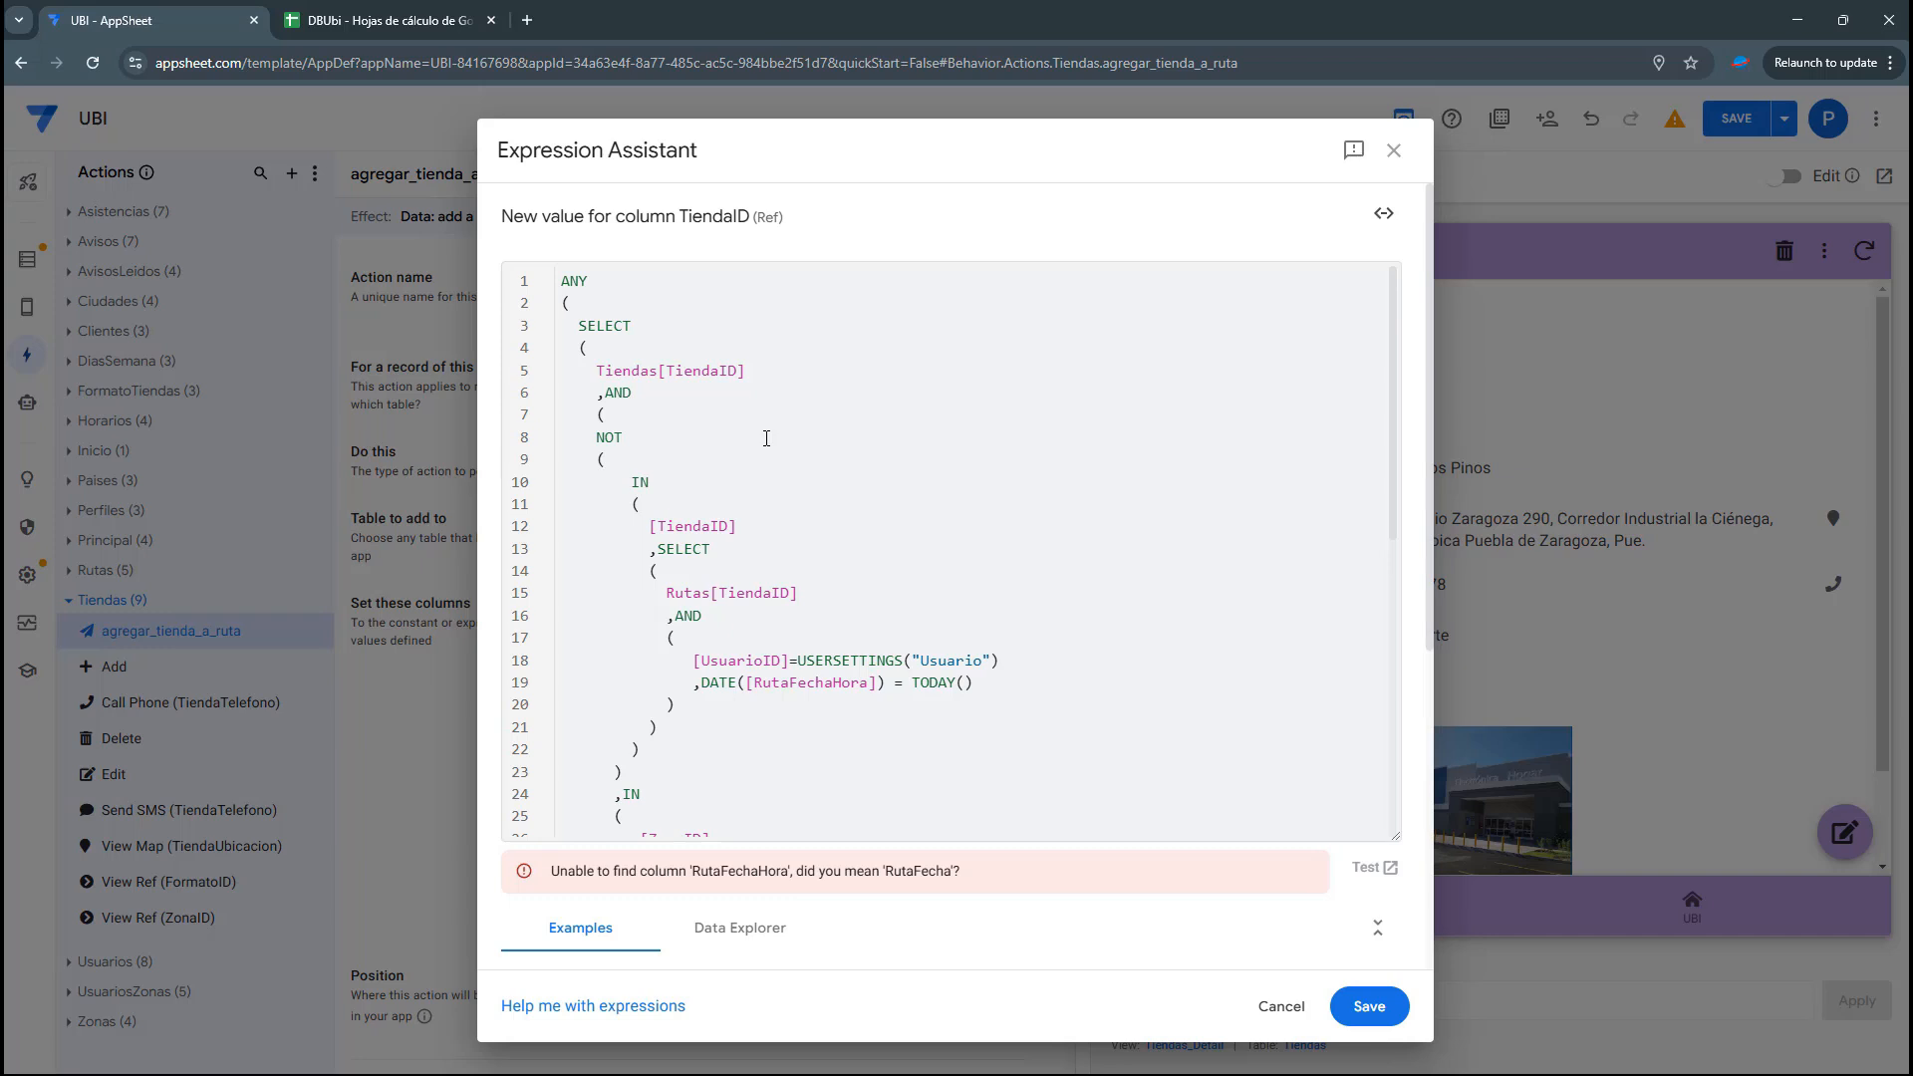
Review the expression's ANY, Tiendas[TiendaID], AND and NOT parts, then go to the DBUbi spreadsheet
double_click(584, 275)
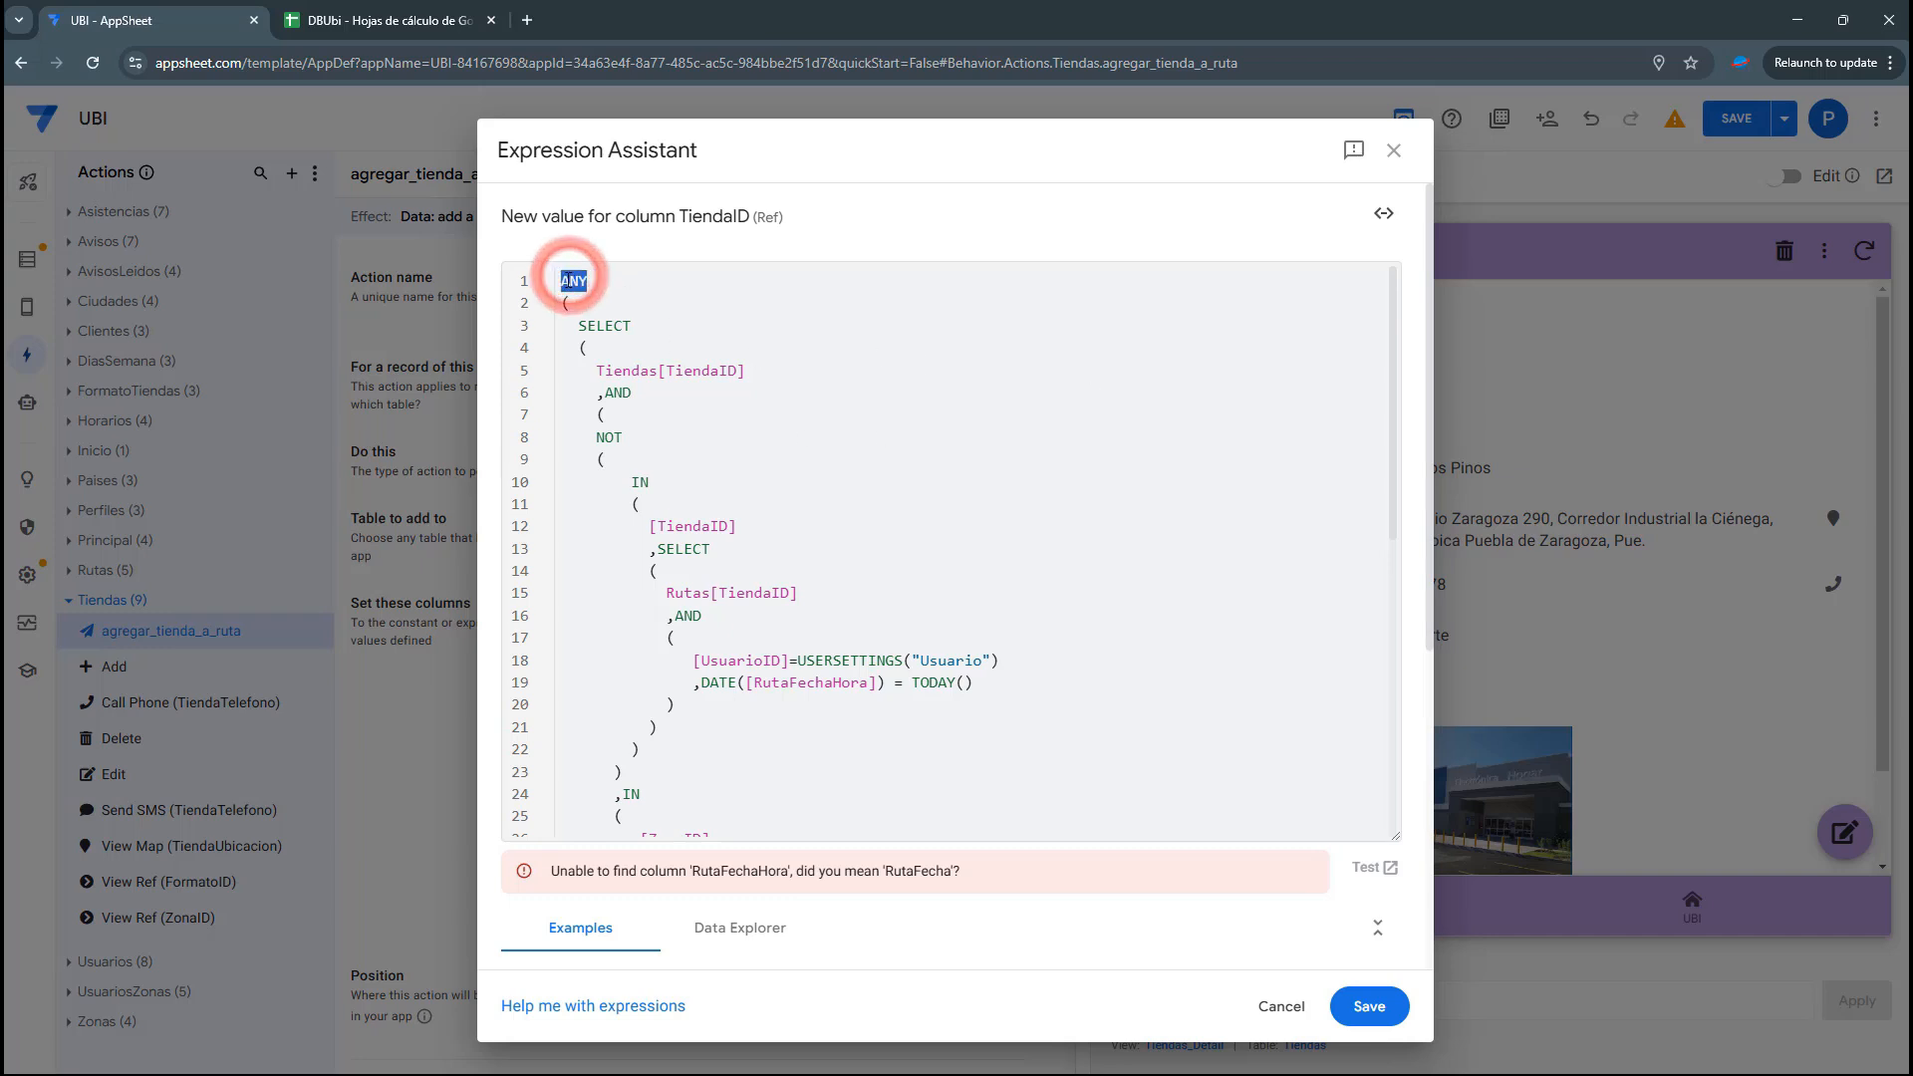
double_click(567, 280)
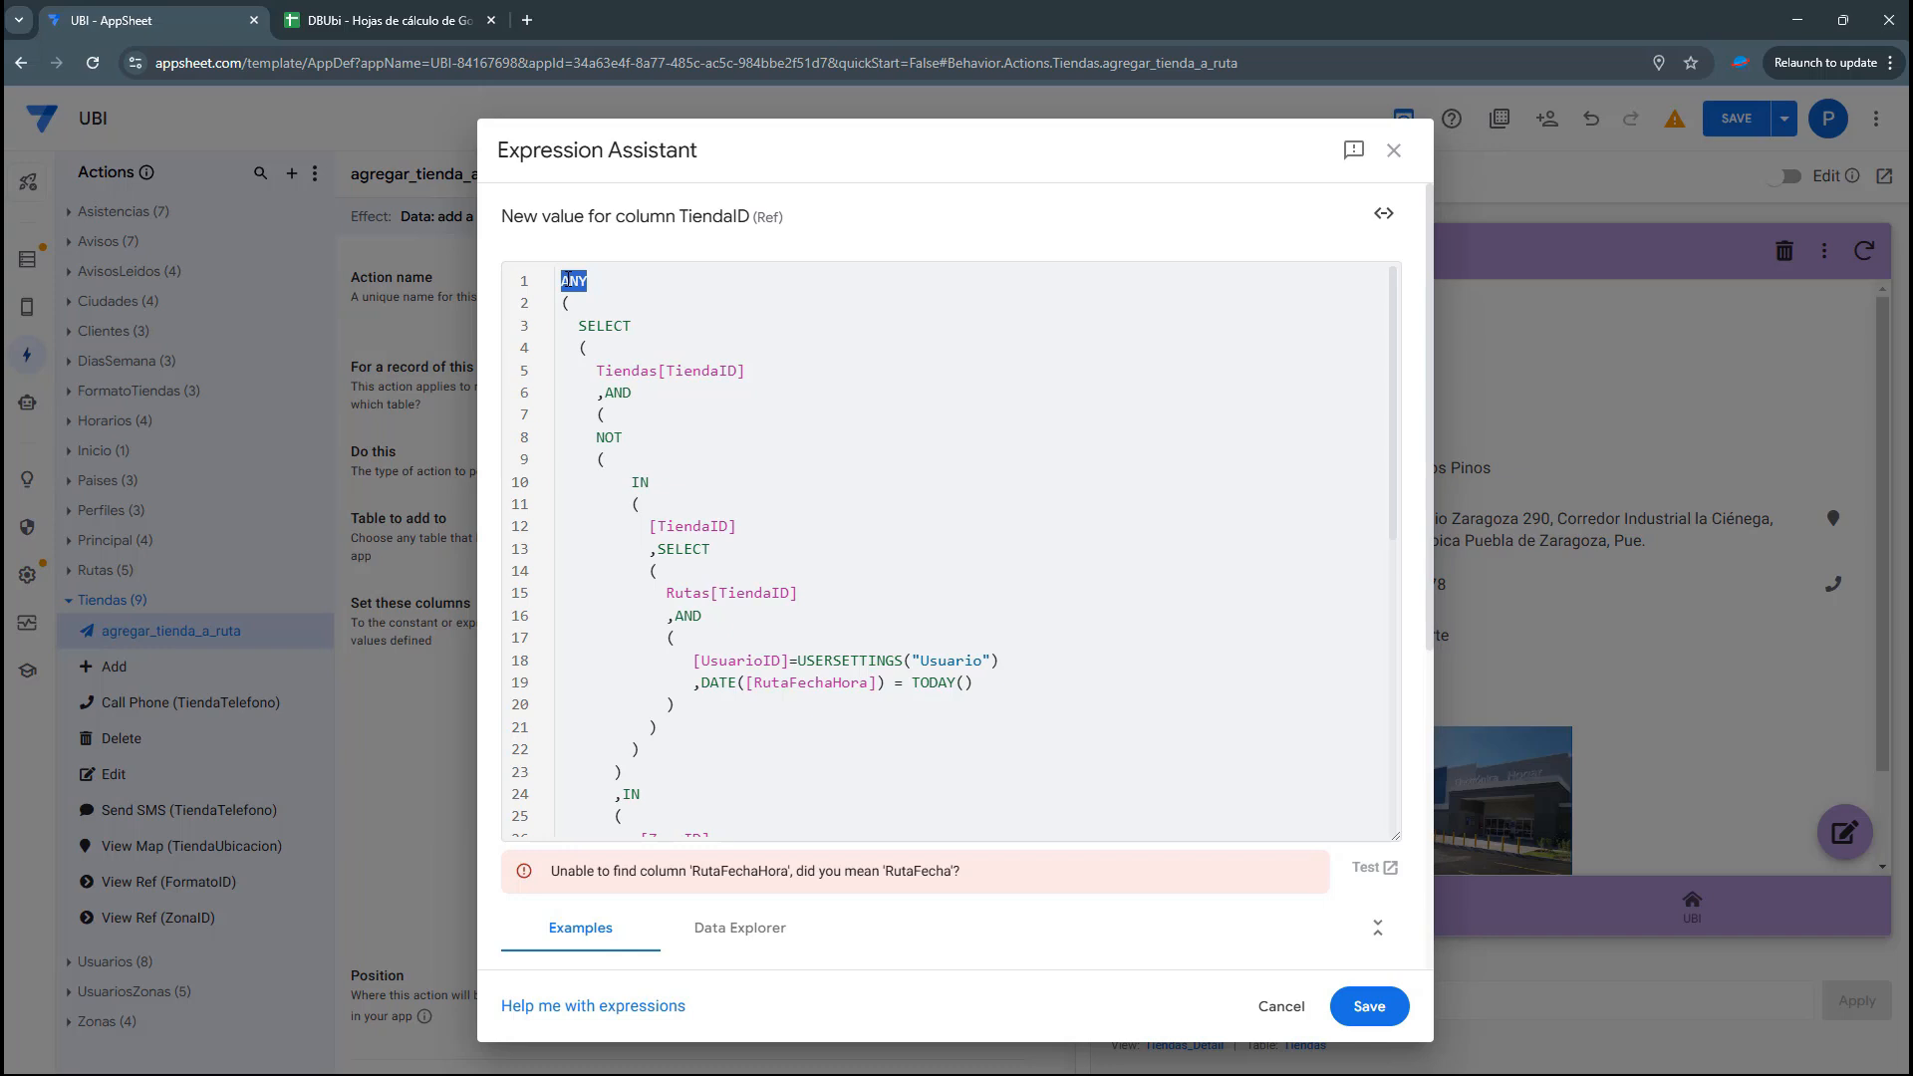
mouse_move(607, 373)
left_mouse_down()
mouse_move(585, 372)
mouse_move(781, 368)
left_mouse_up()
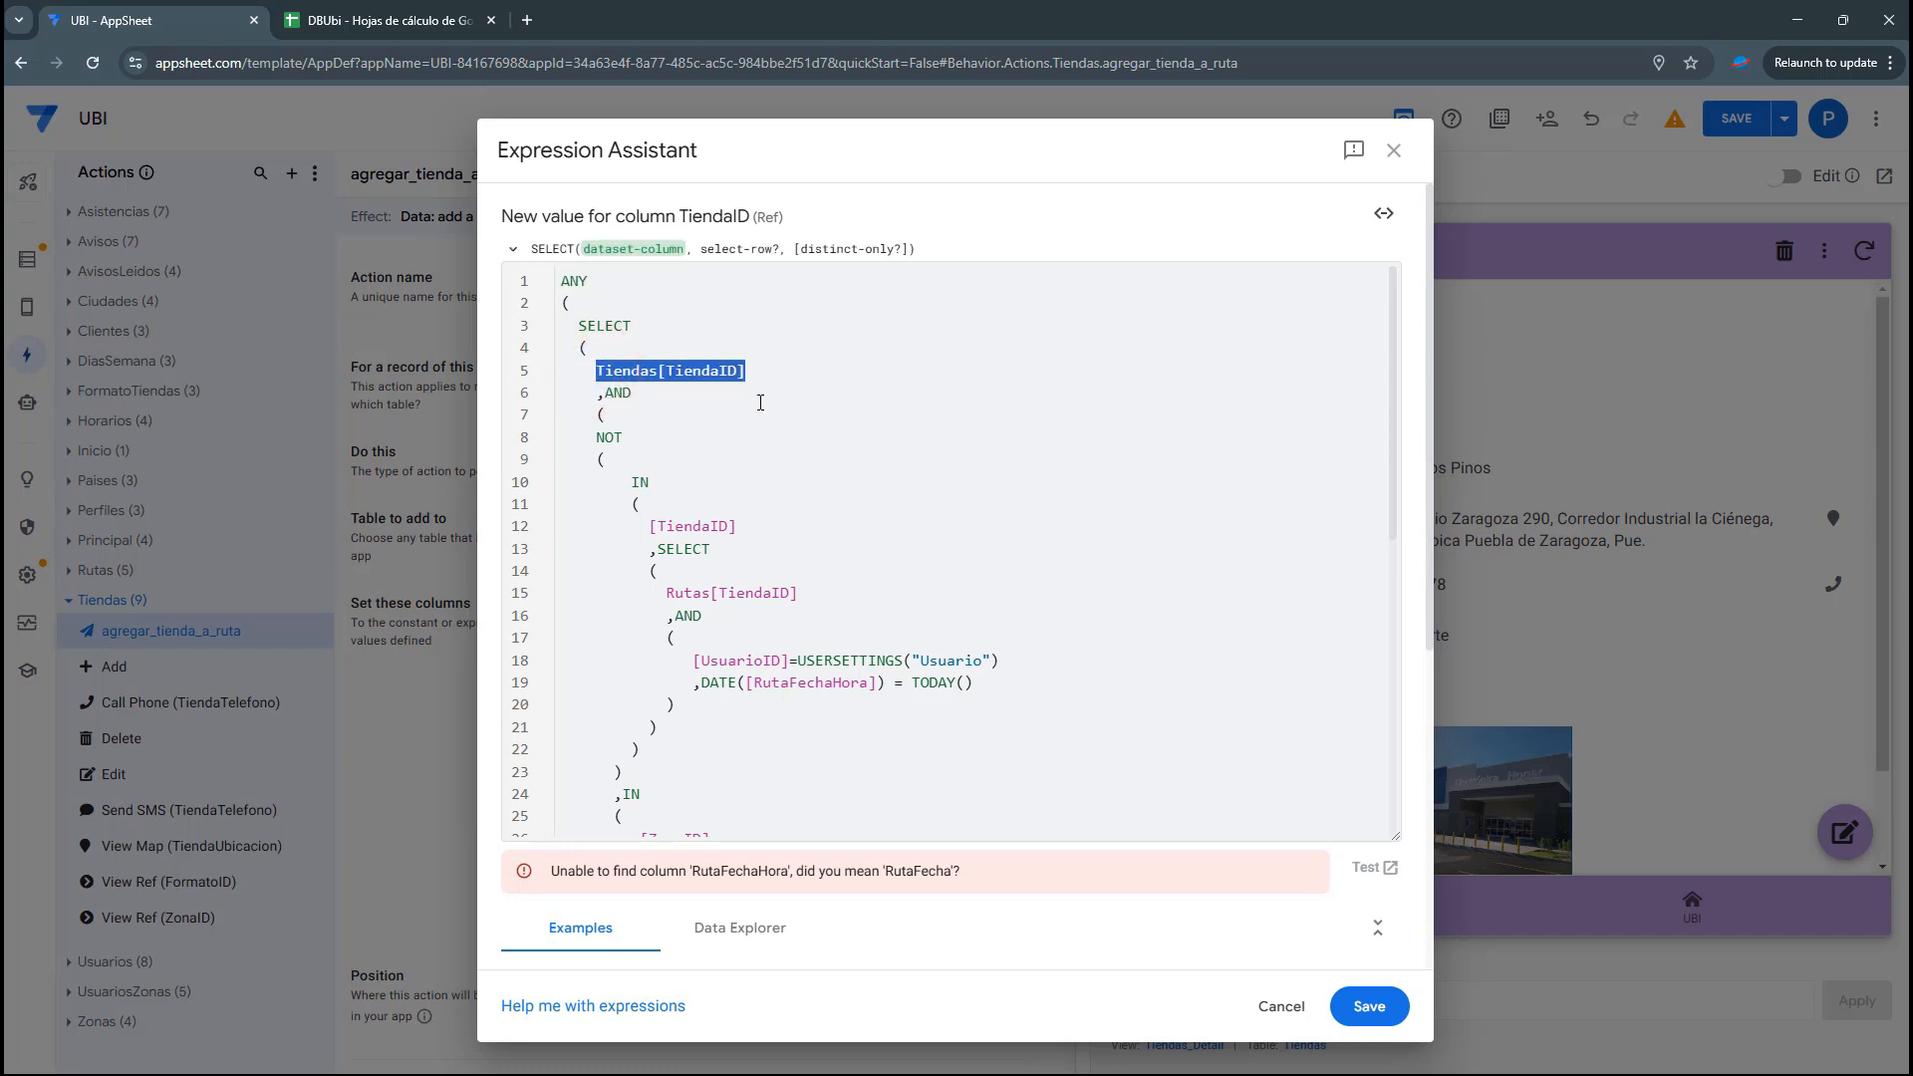
scroll(669, 420, "down", 1)
scroll(642, 375, "up", 1)
double_click(617, 392)
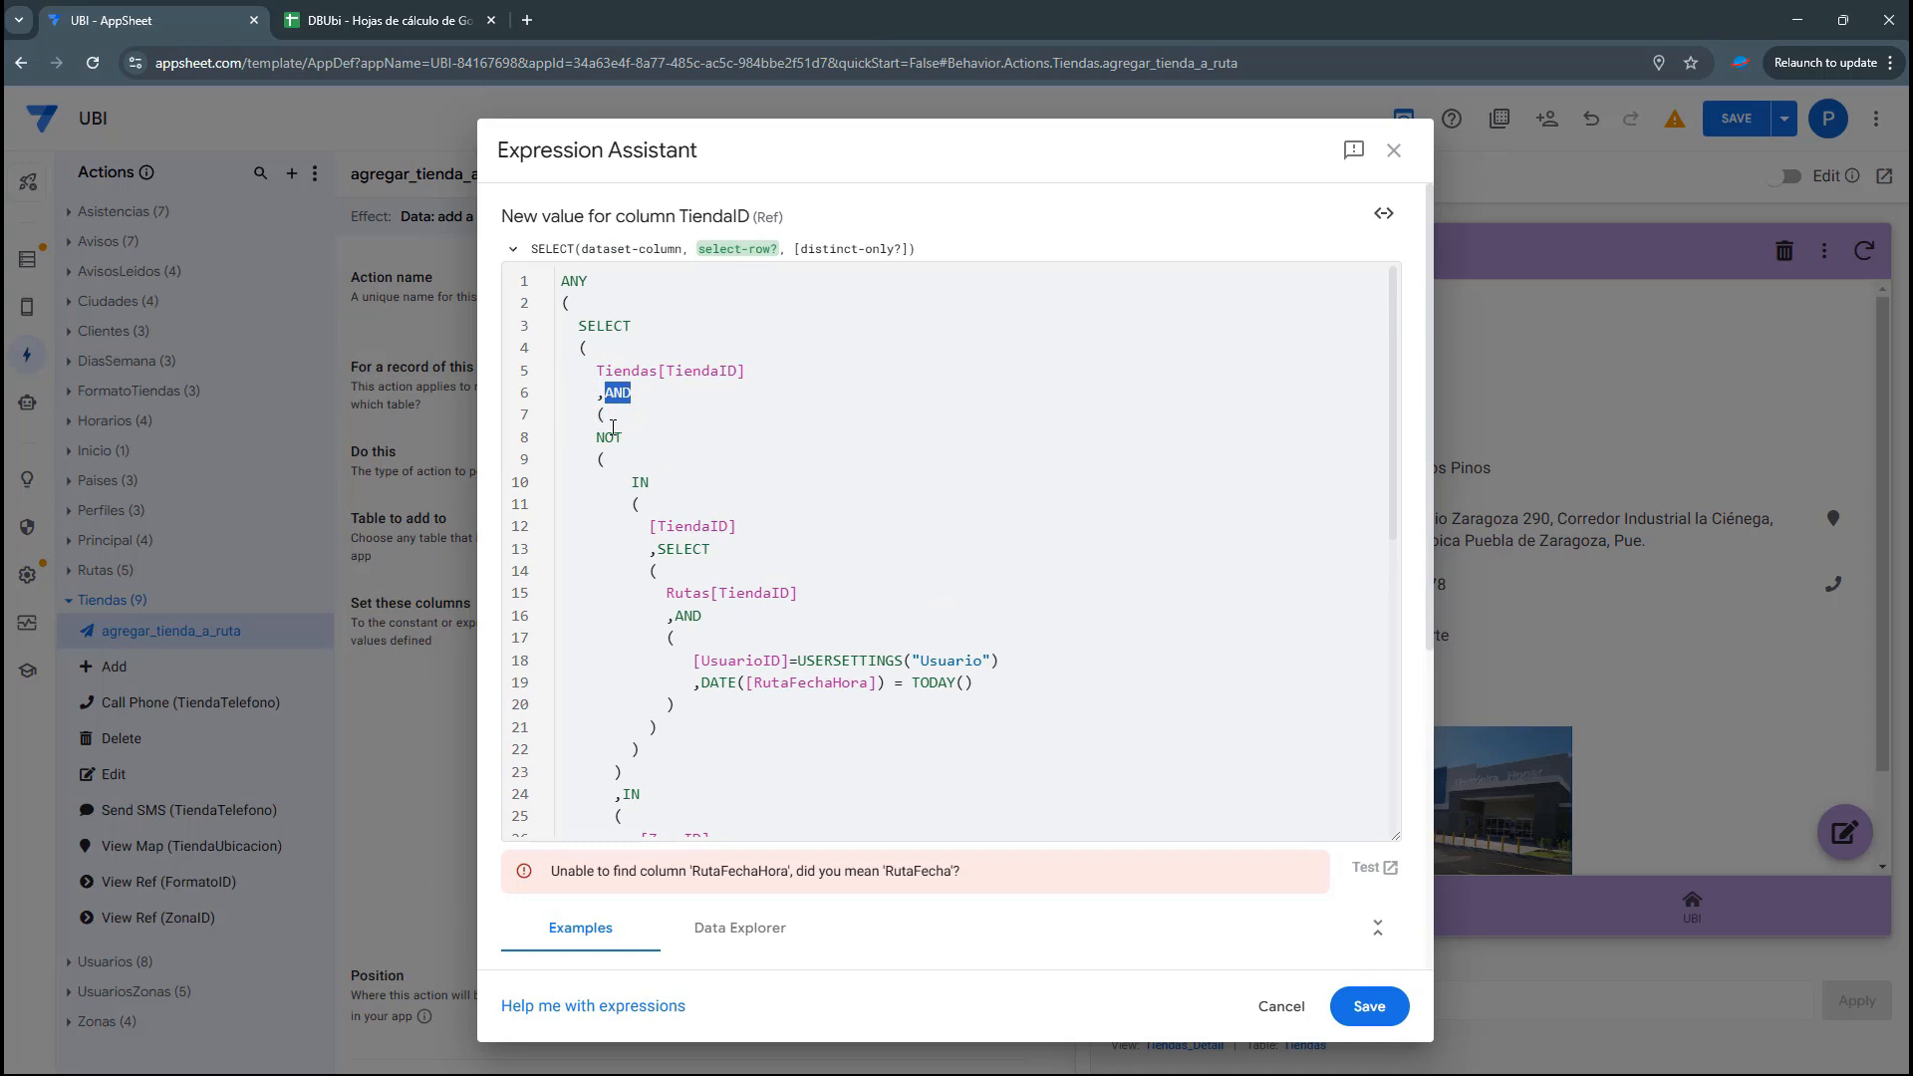
mouse_move(596, 437)
left_mouse_down()
mouse_move(717, 657)
mouse_move(756, 775)
left_mouse_up()
left_click(381, 20)
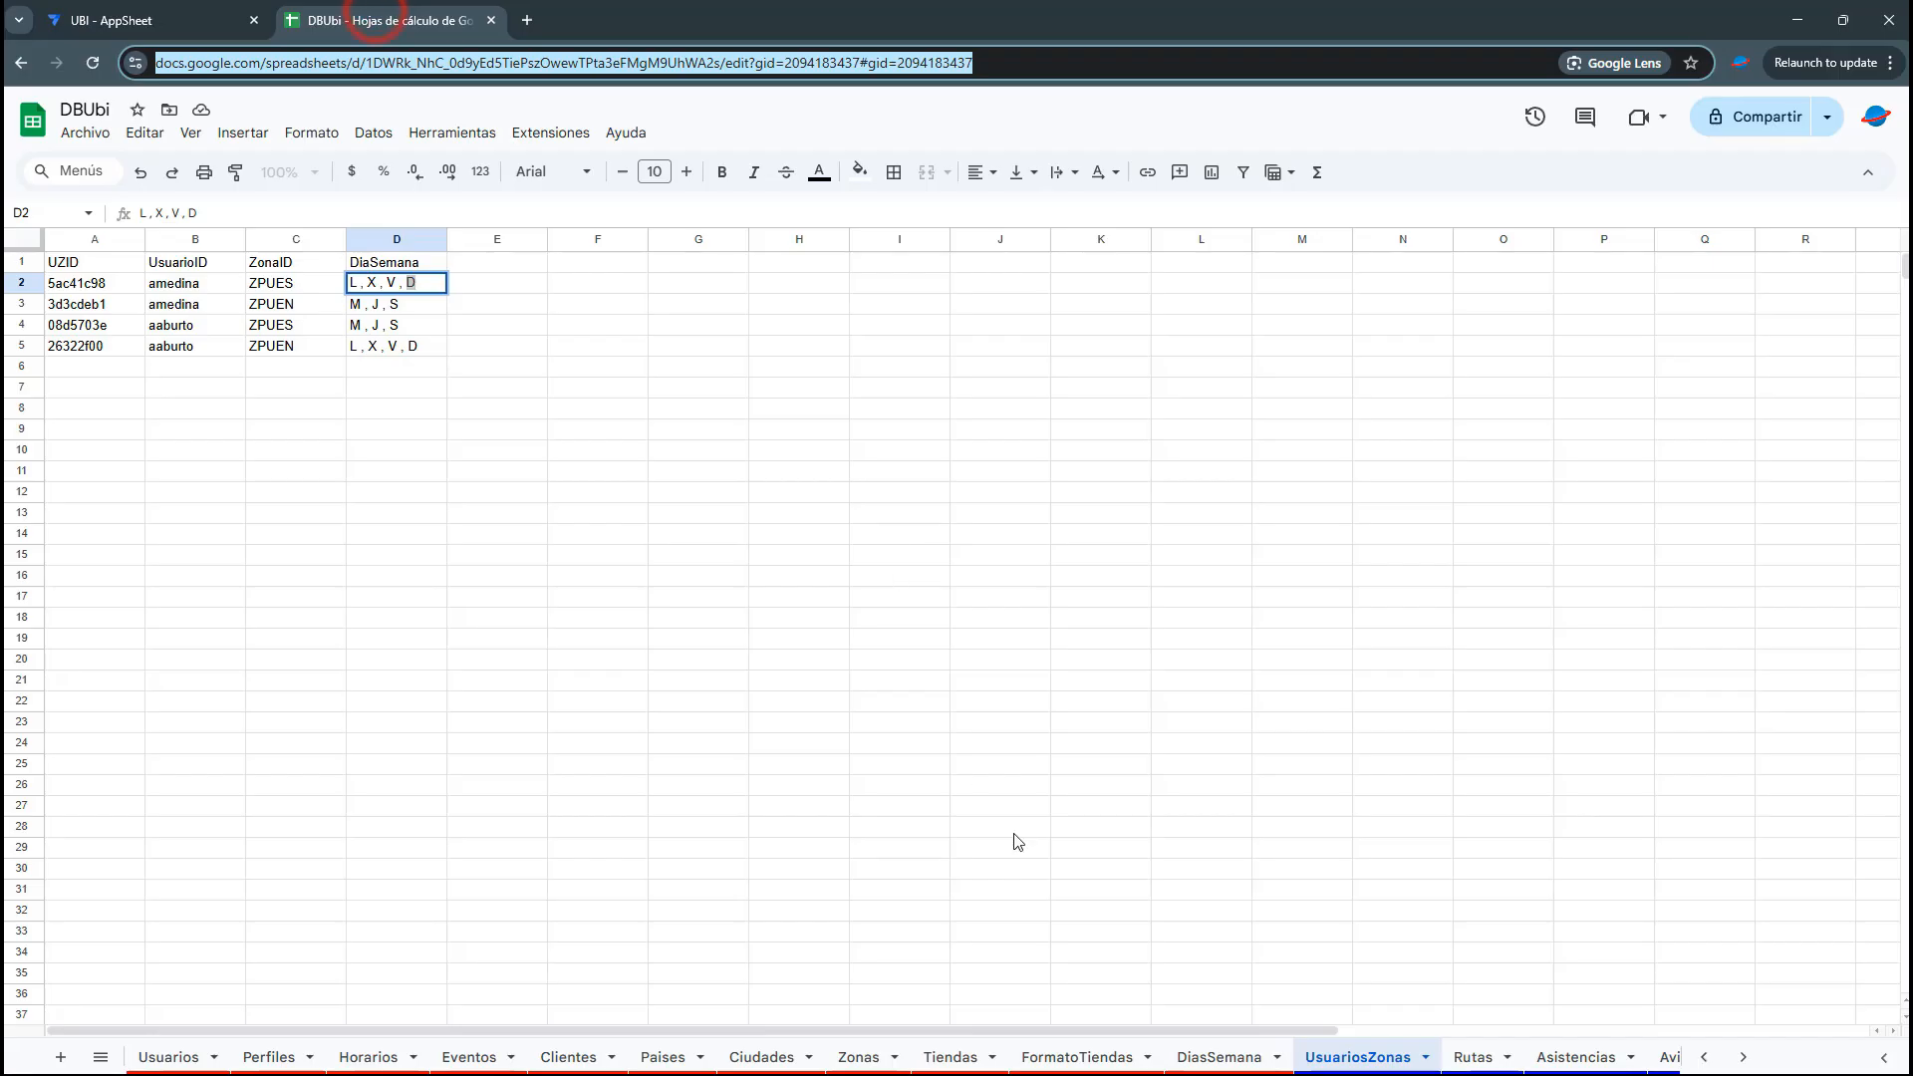
Show DBUbi's Rutas sheet and highlight its empty rows under the RutaID–TiendaID headers
left_click(1444, 953)
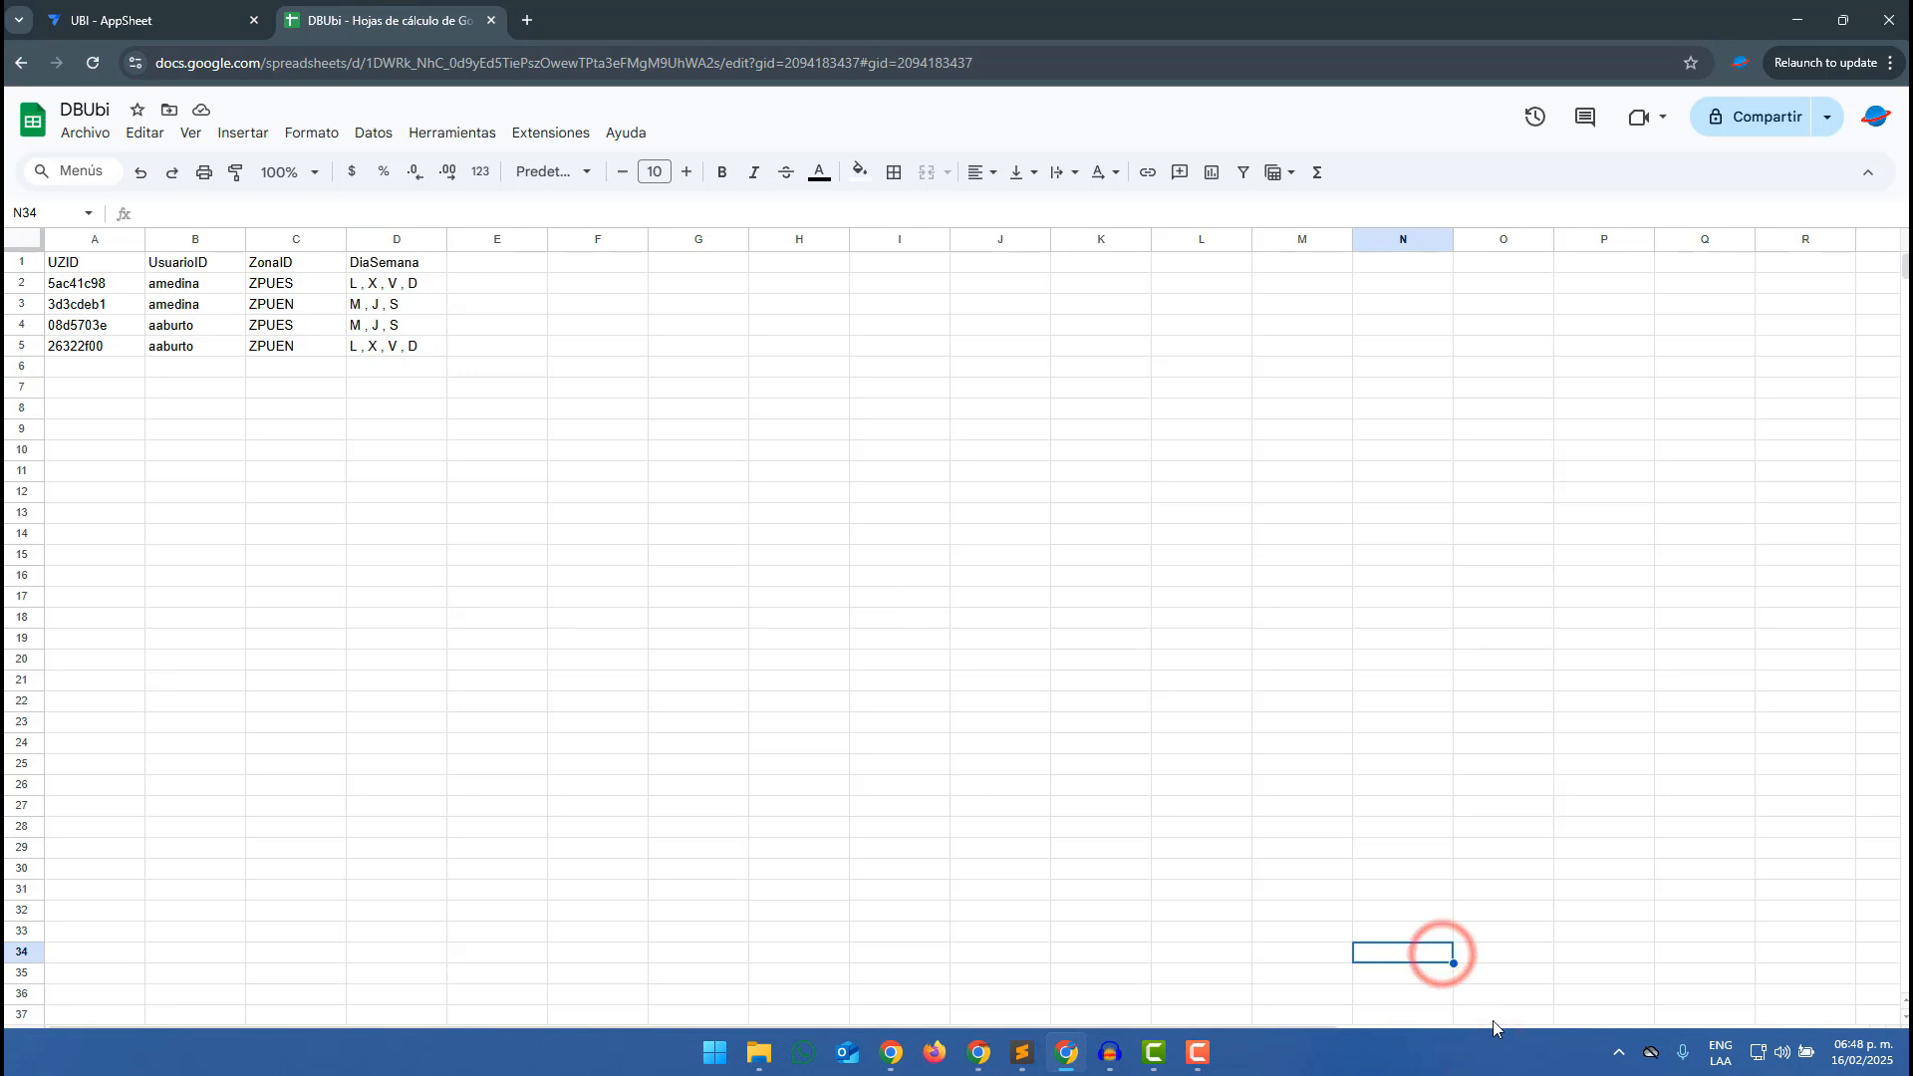
left_click(1473, 1057)
left_click_drag(110, 282, 521, 287)
left_click_drag(118, 304, 448, 305)
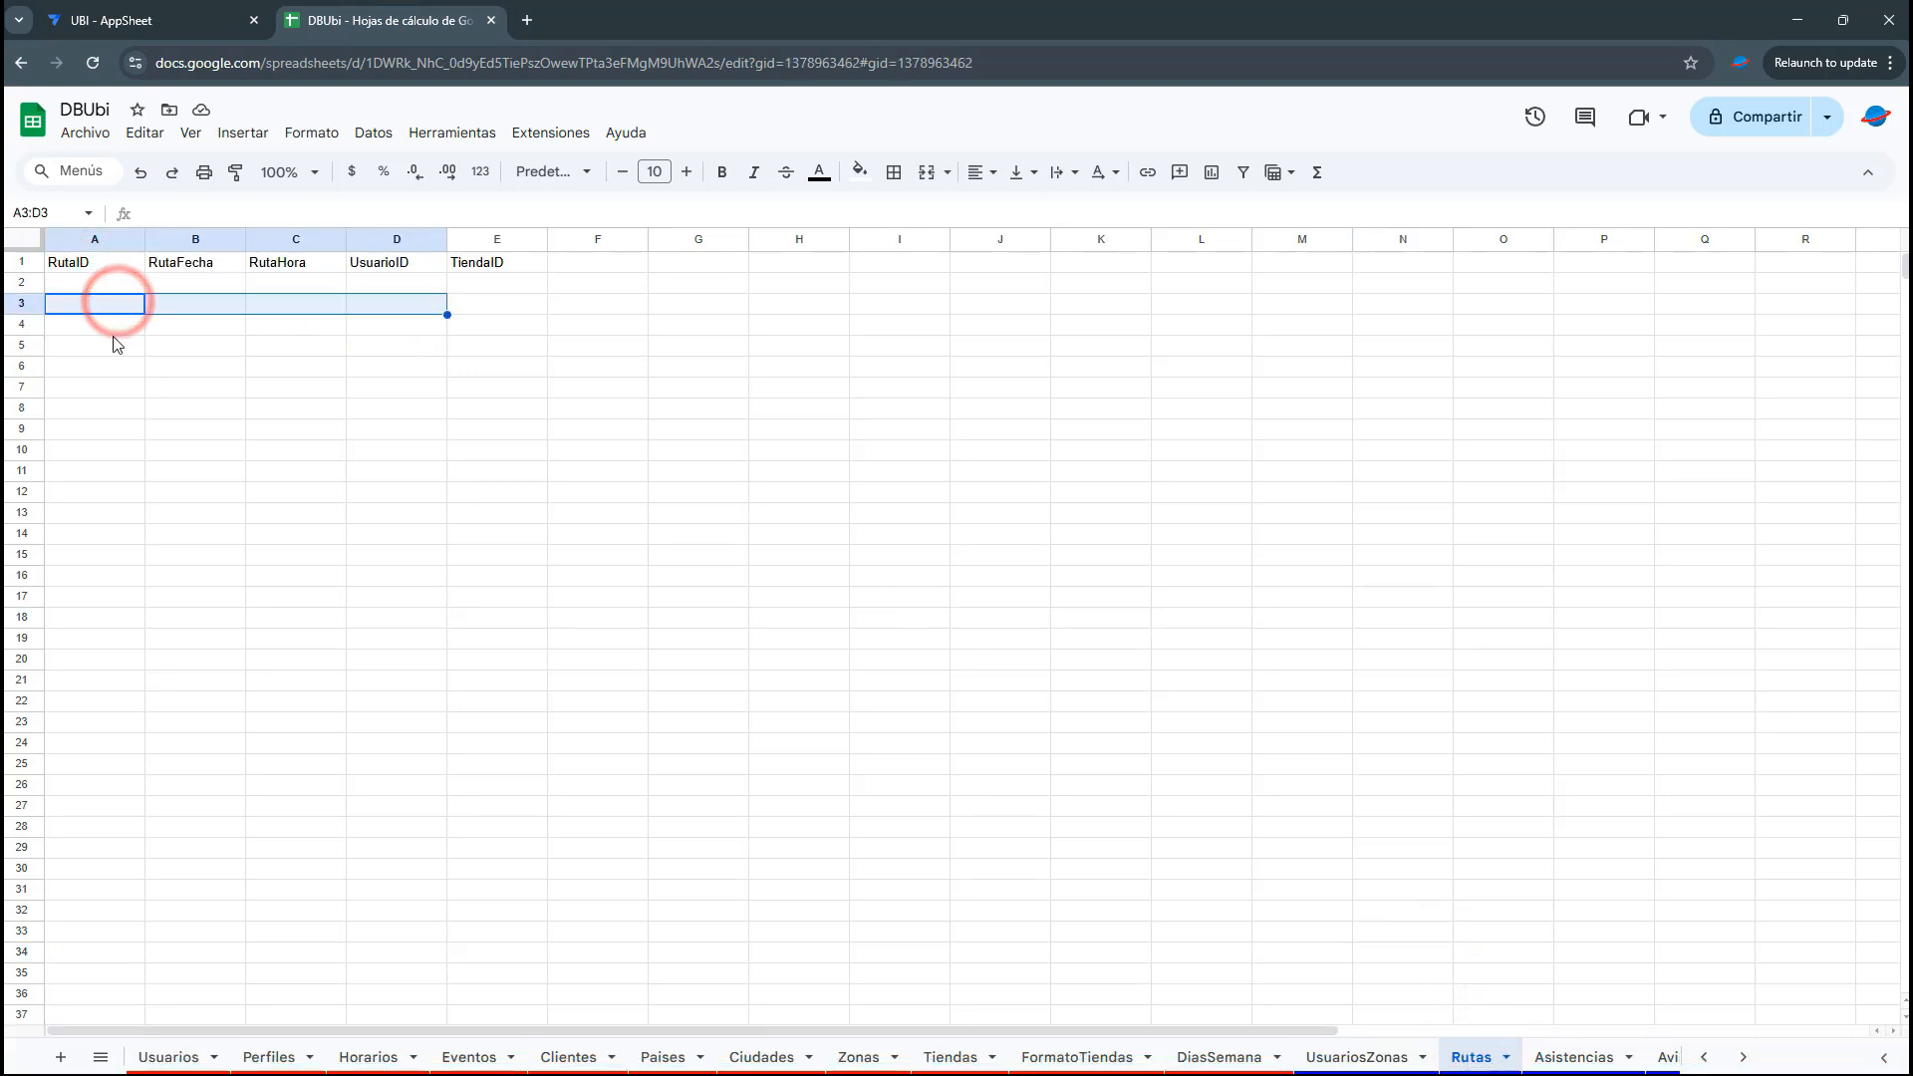
left_click_drag(120, 326, 492, 332)
left_click_drag(117, 349, 498, 346)
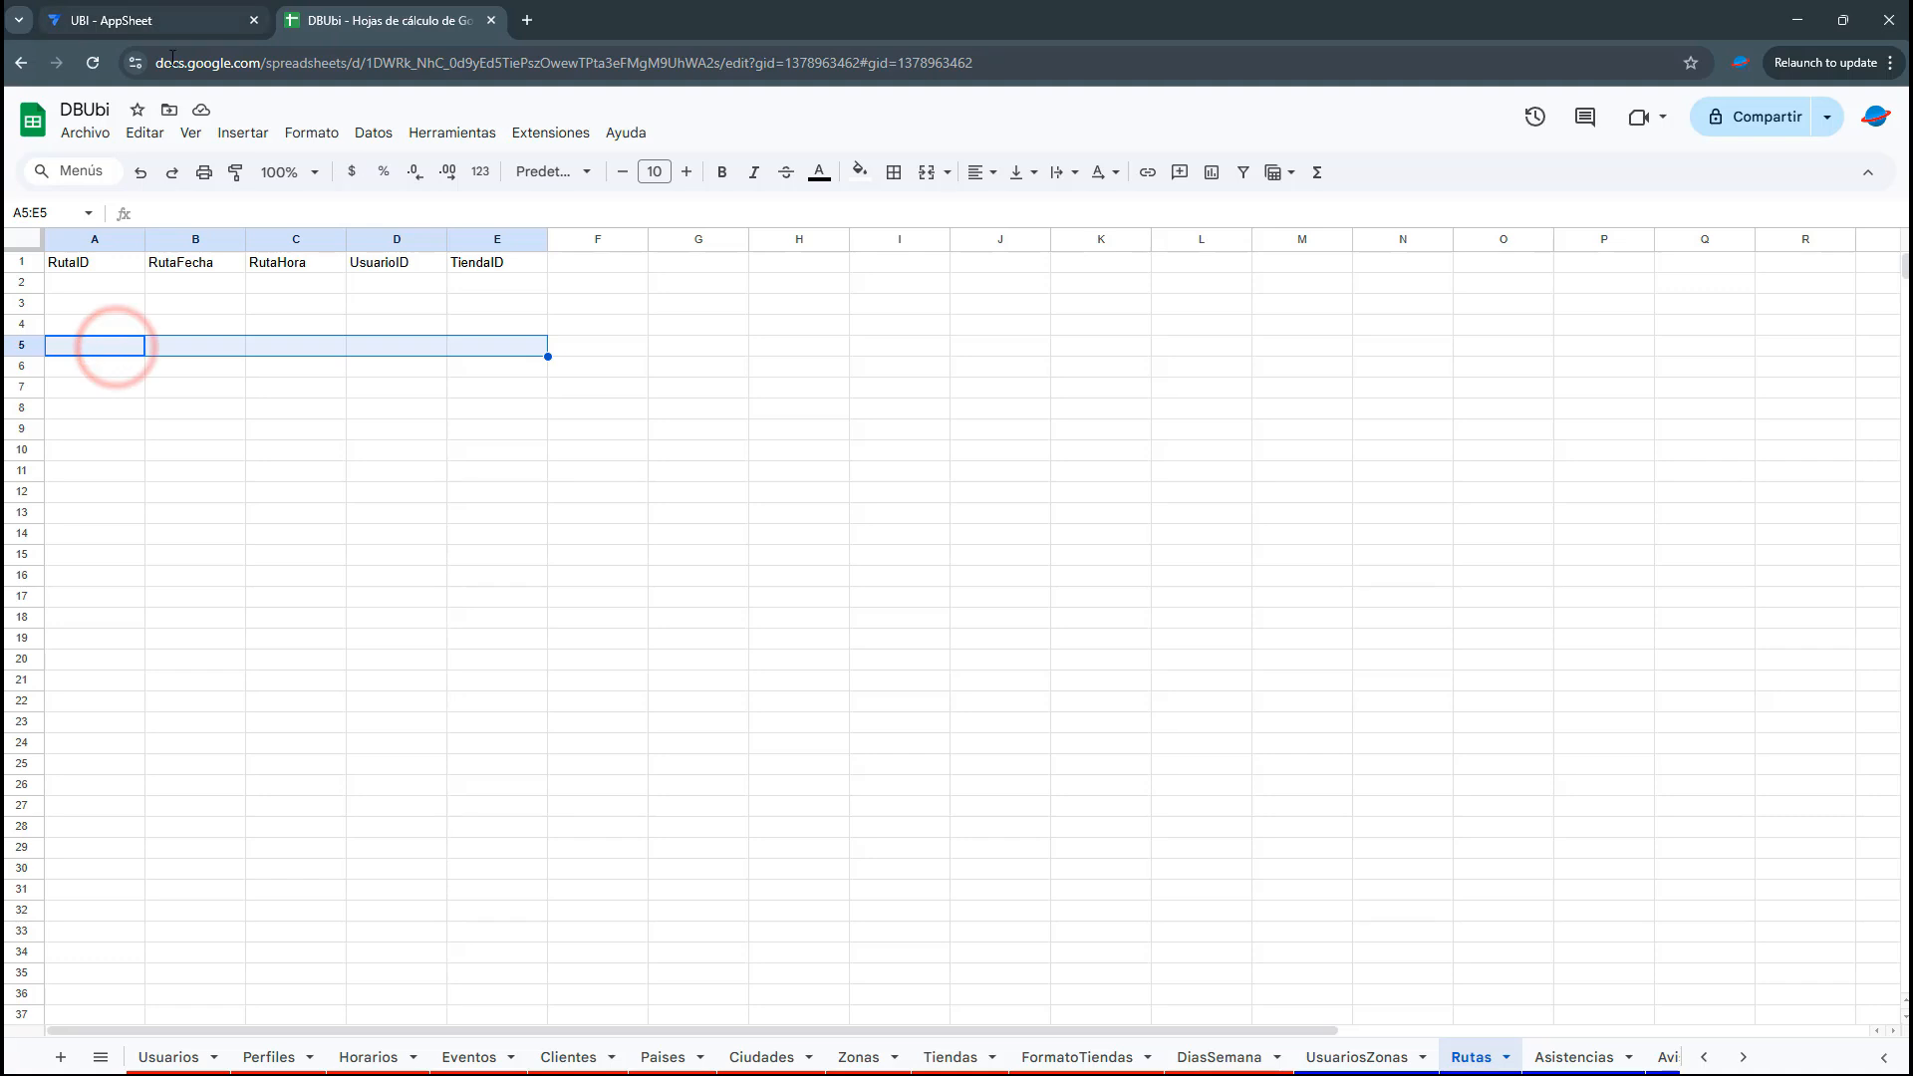
left_click_drag(128, 285, 496, 291)
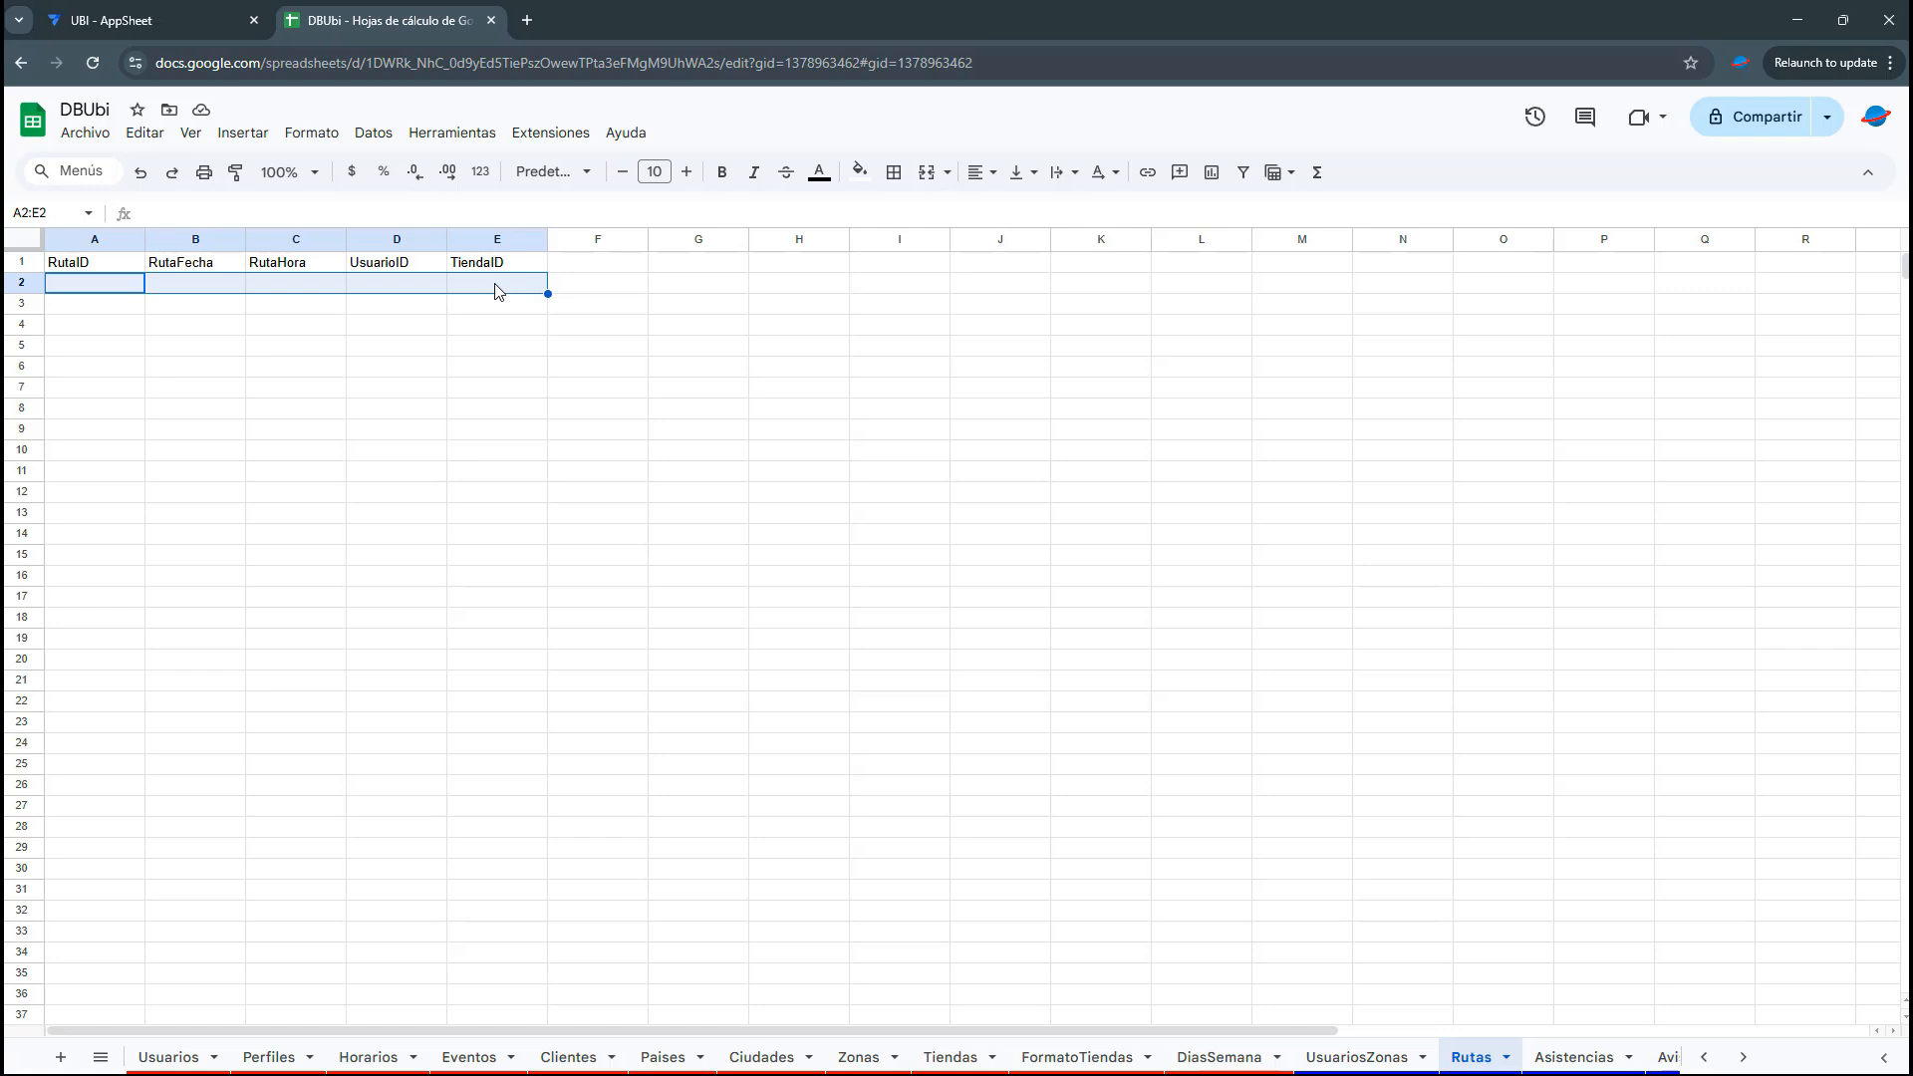
Back in AppSheet, review the [TiendaID] and Rutas[TiendaID] parts of the expression
left_click(219, 8)
left_click(611, 444)
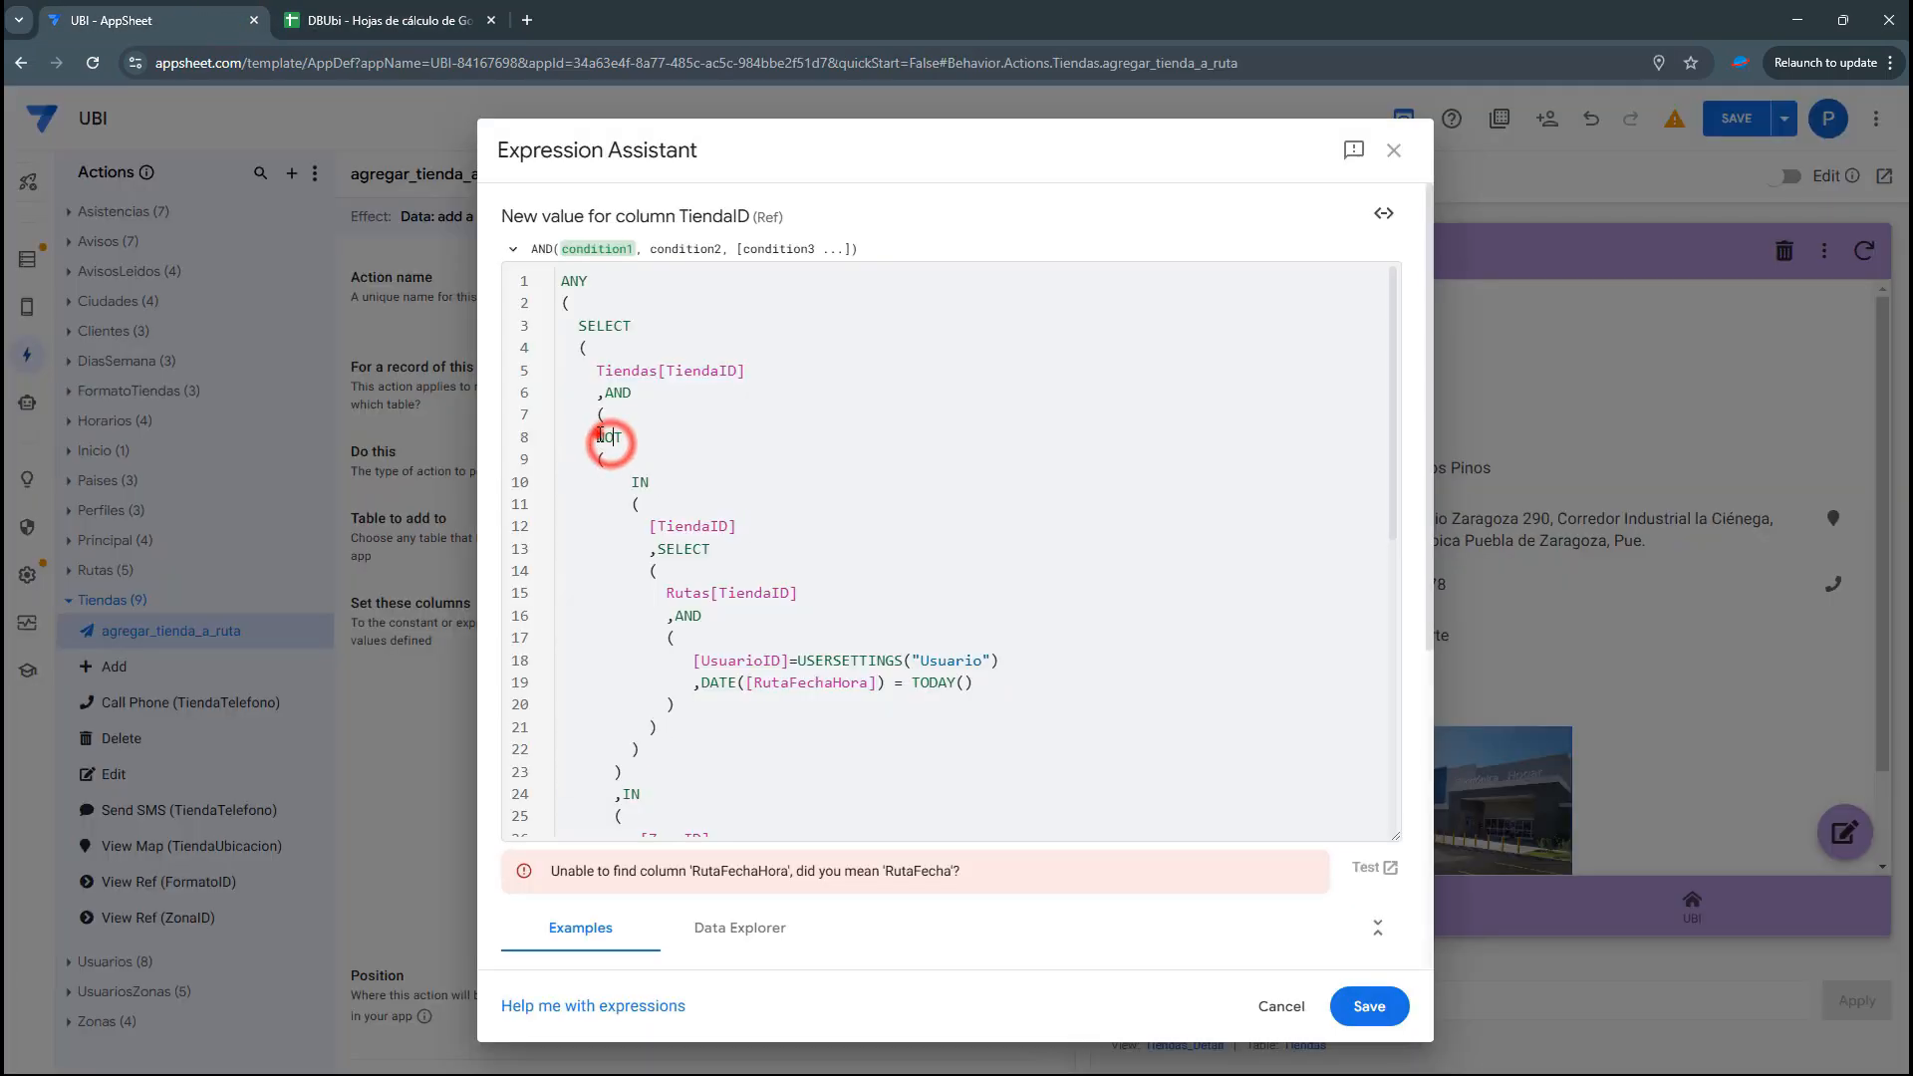
left_click_drag(668, 525, 762, 523)
left_click_drag(660, 592, 686, 686)
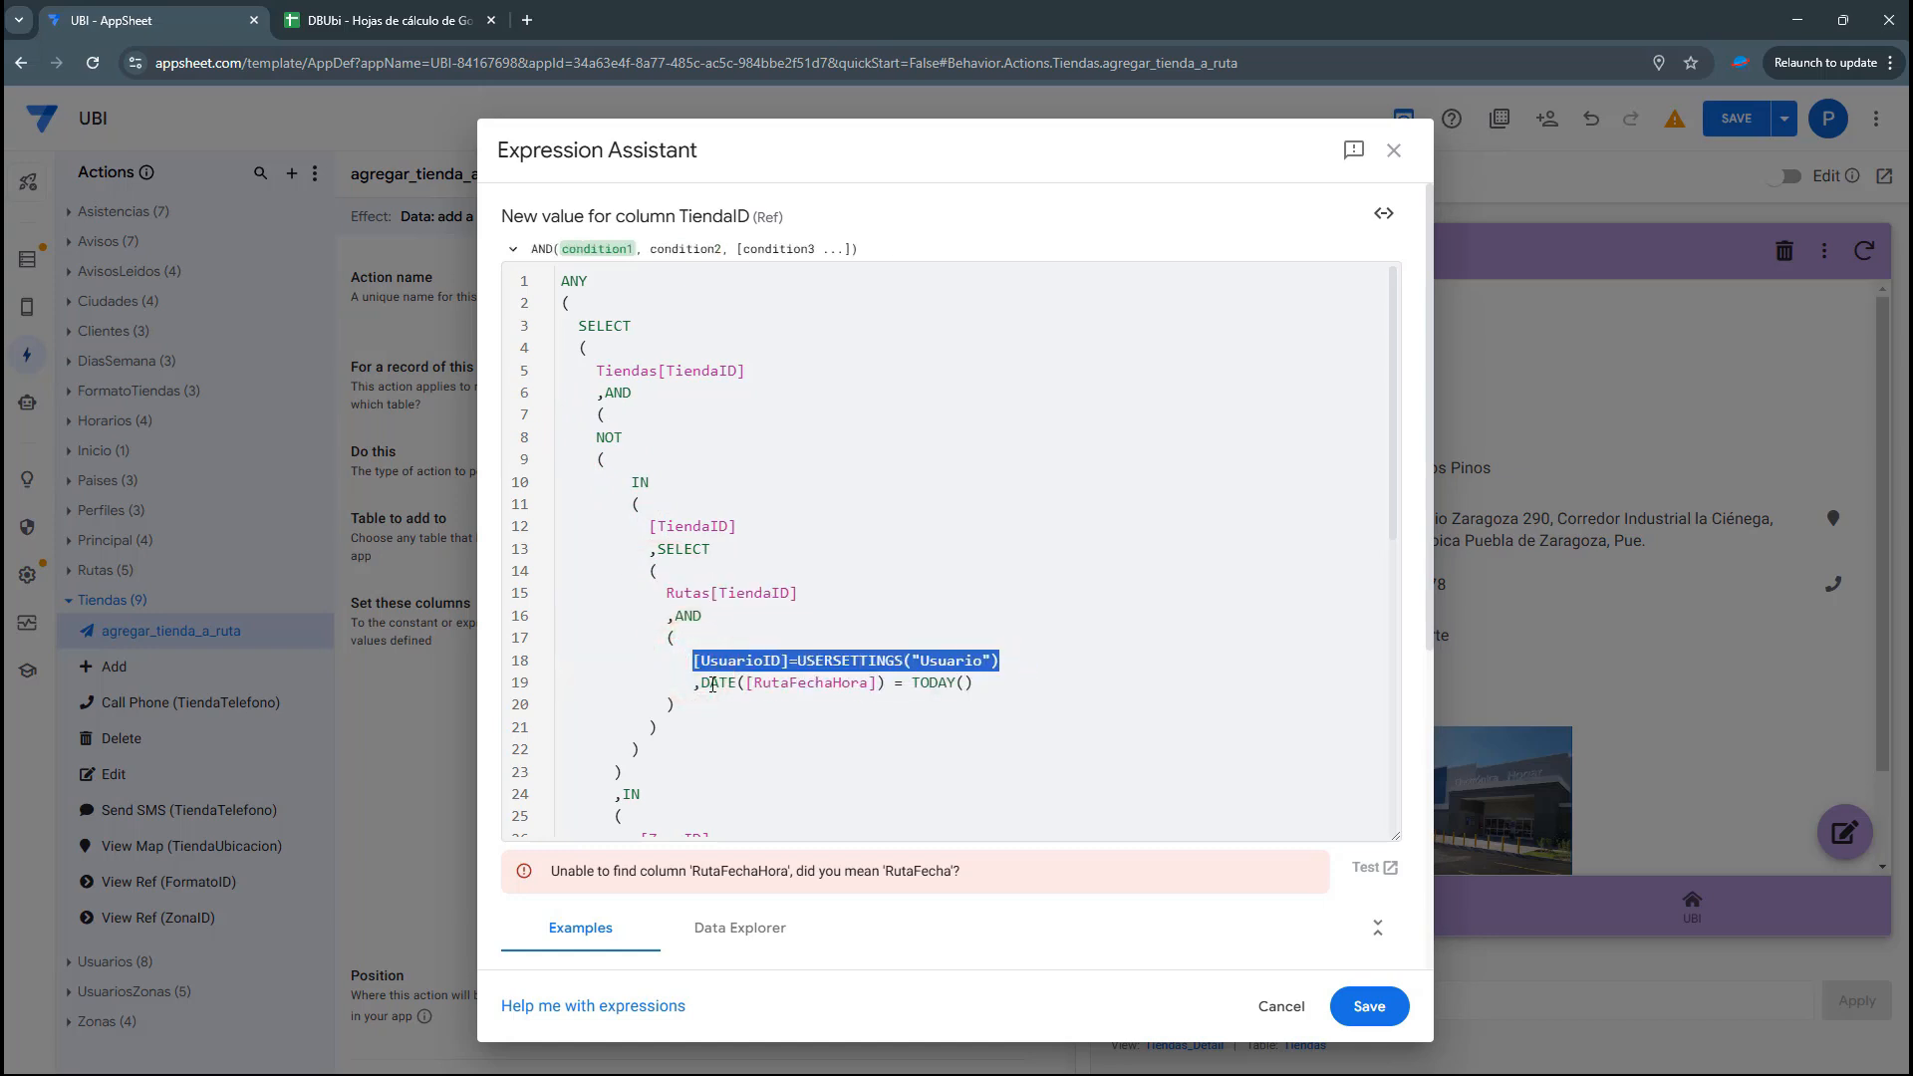
left_click_drag(972, 684, 703, 685)
scroll(784, 483, "down", 1)
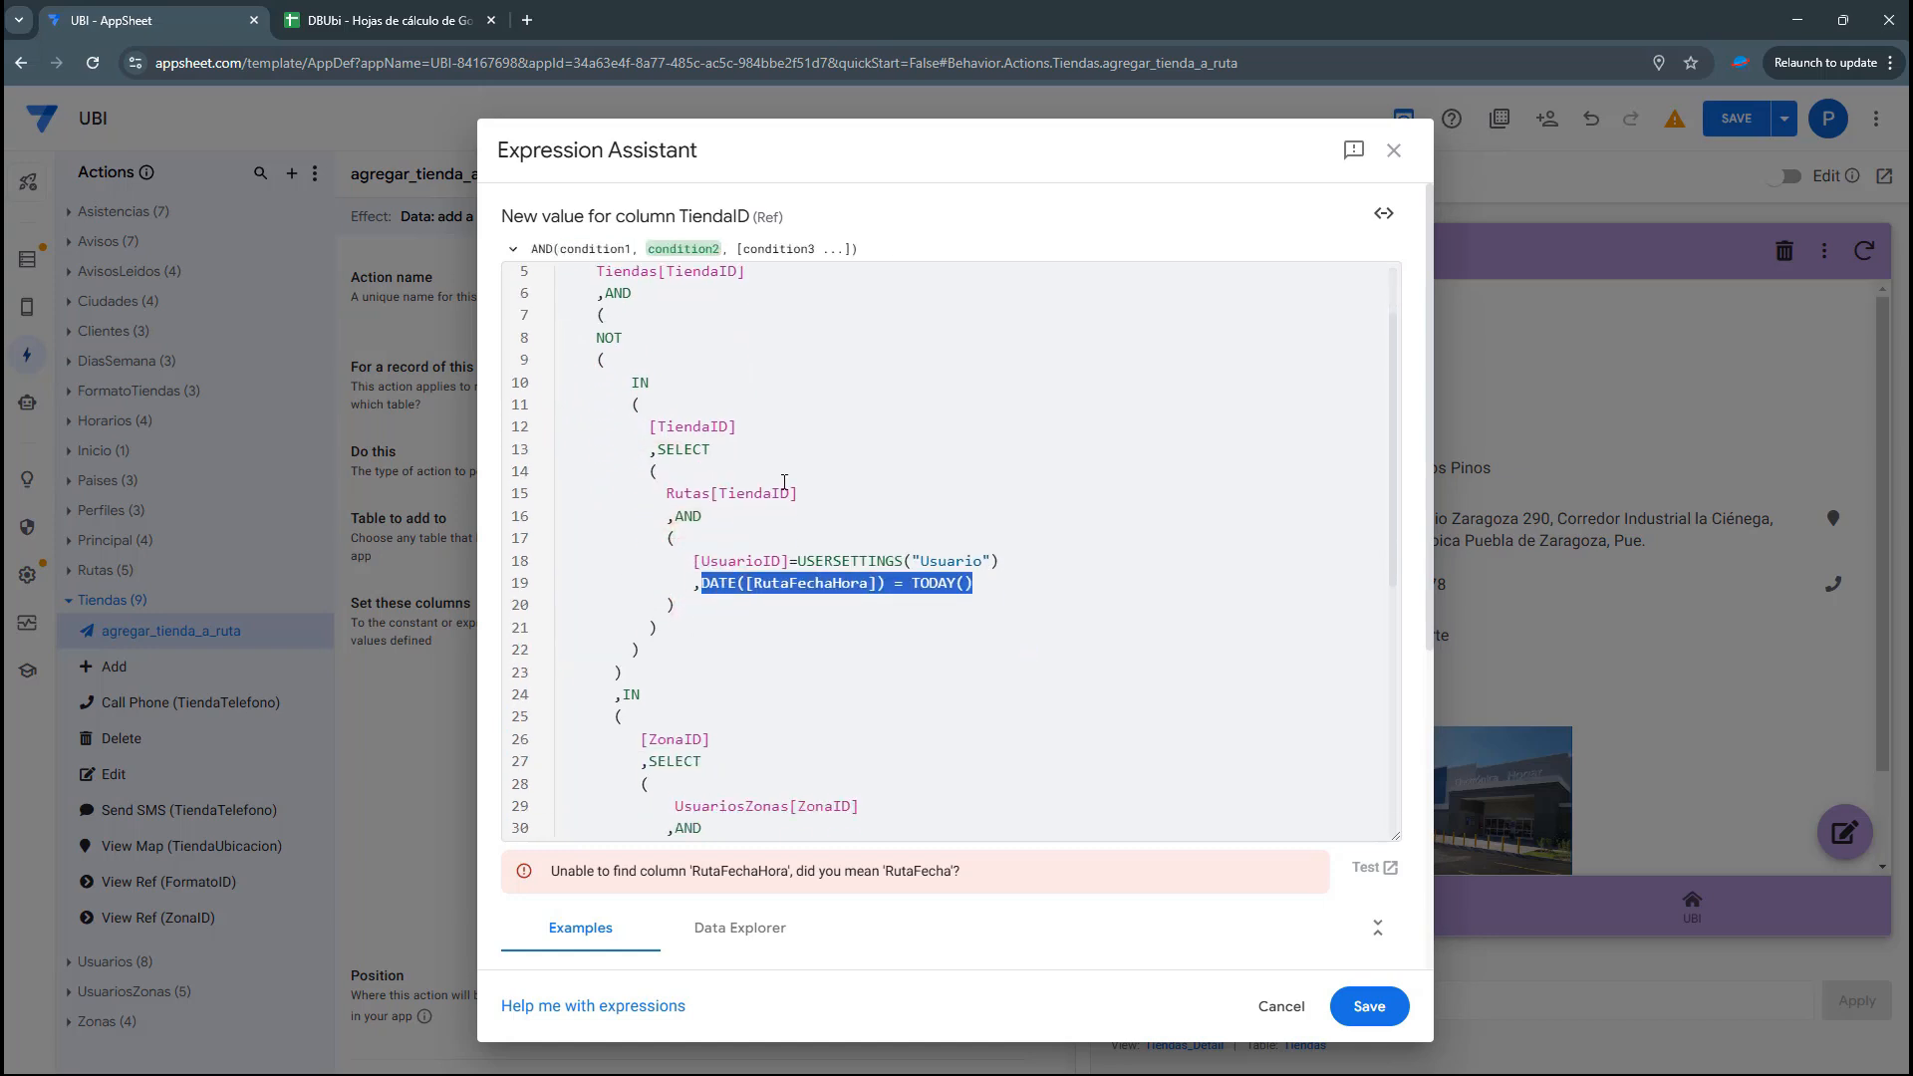
left_click_drag(605, 339, 622, 674)
scroll(717, 613, "down", 2)
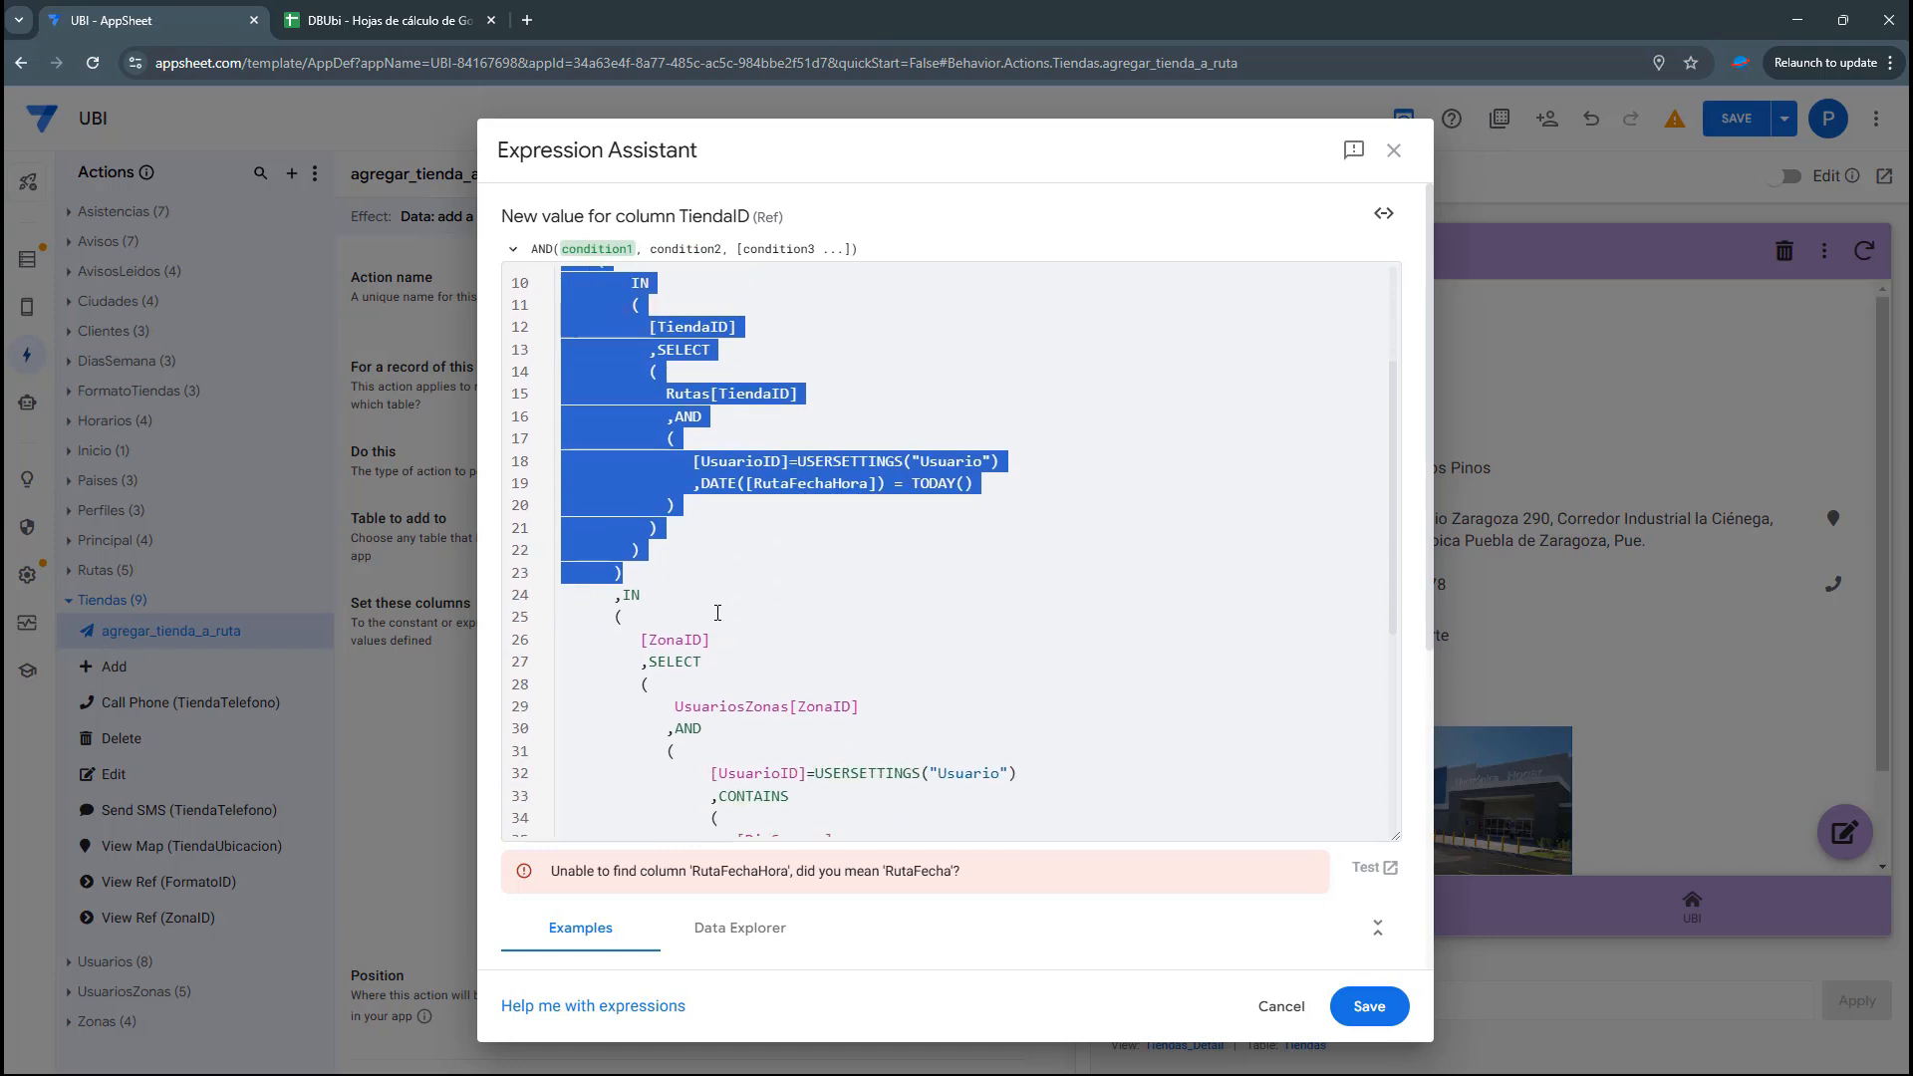
scroll(717, 612, "down", 2)
scroll(704, 428, "up", 1)
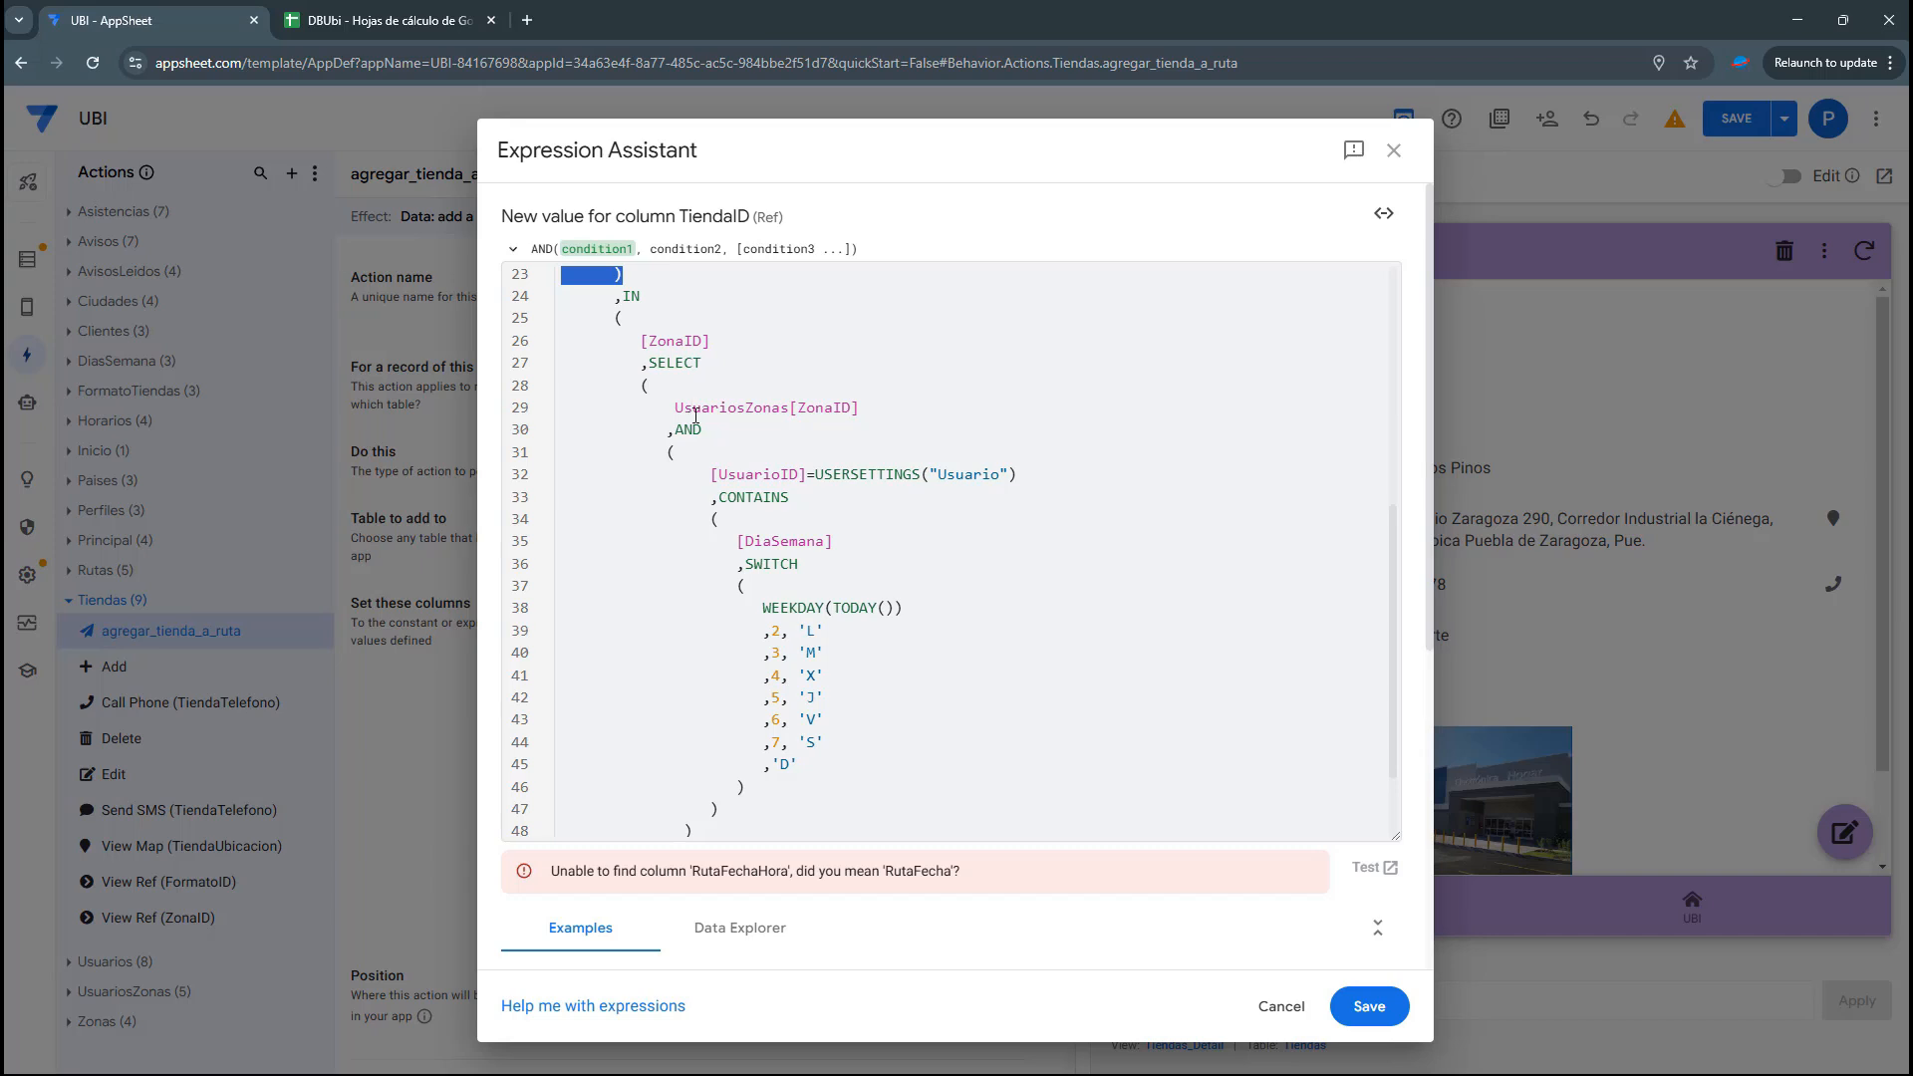
Review the ZonaID, user-match and weekday CONTAINS conditions in the expression
left_click_drag(633, 346, 711, 342)
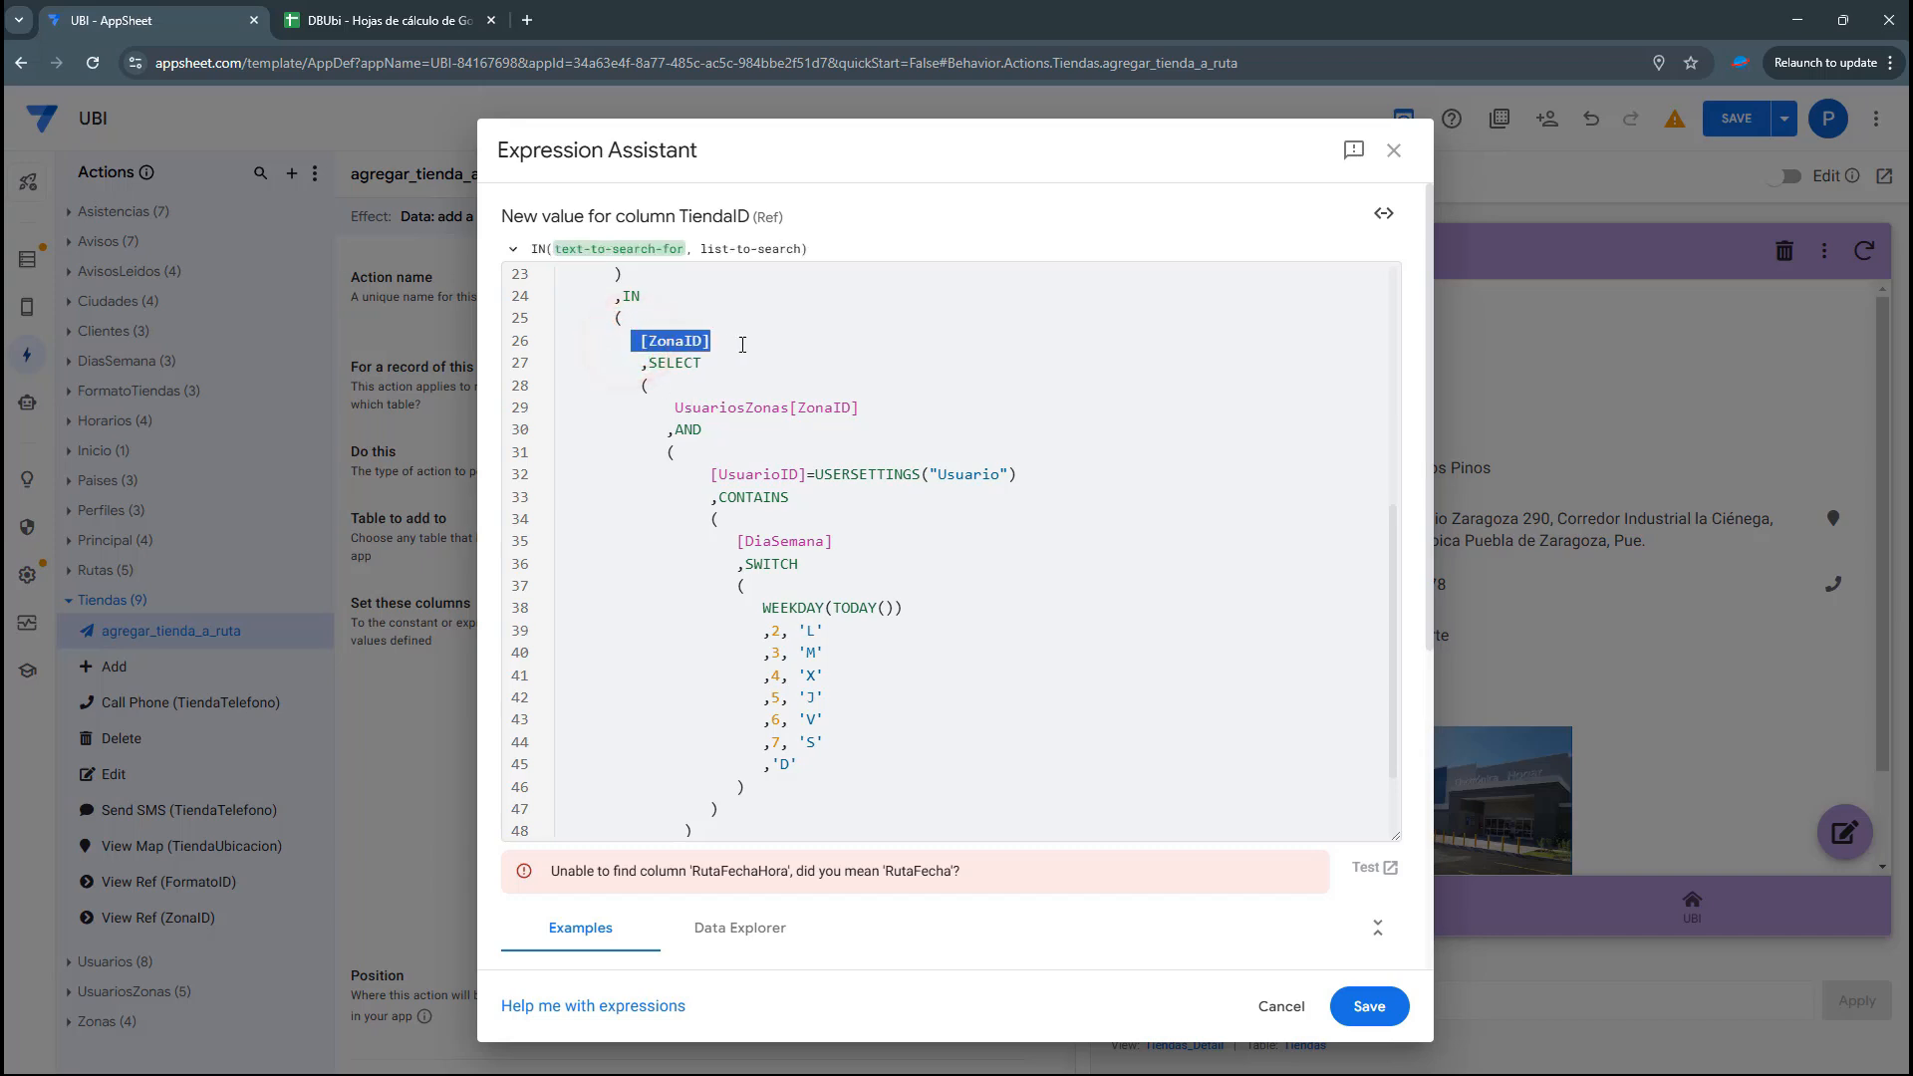
left_click_drag(674, 407, 860, 408)
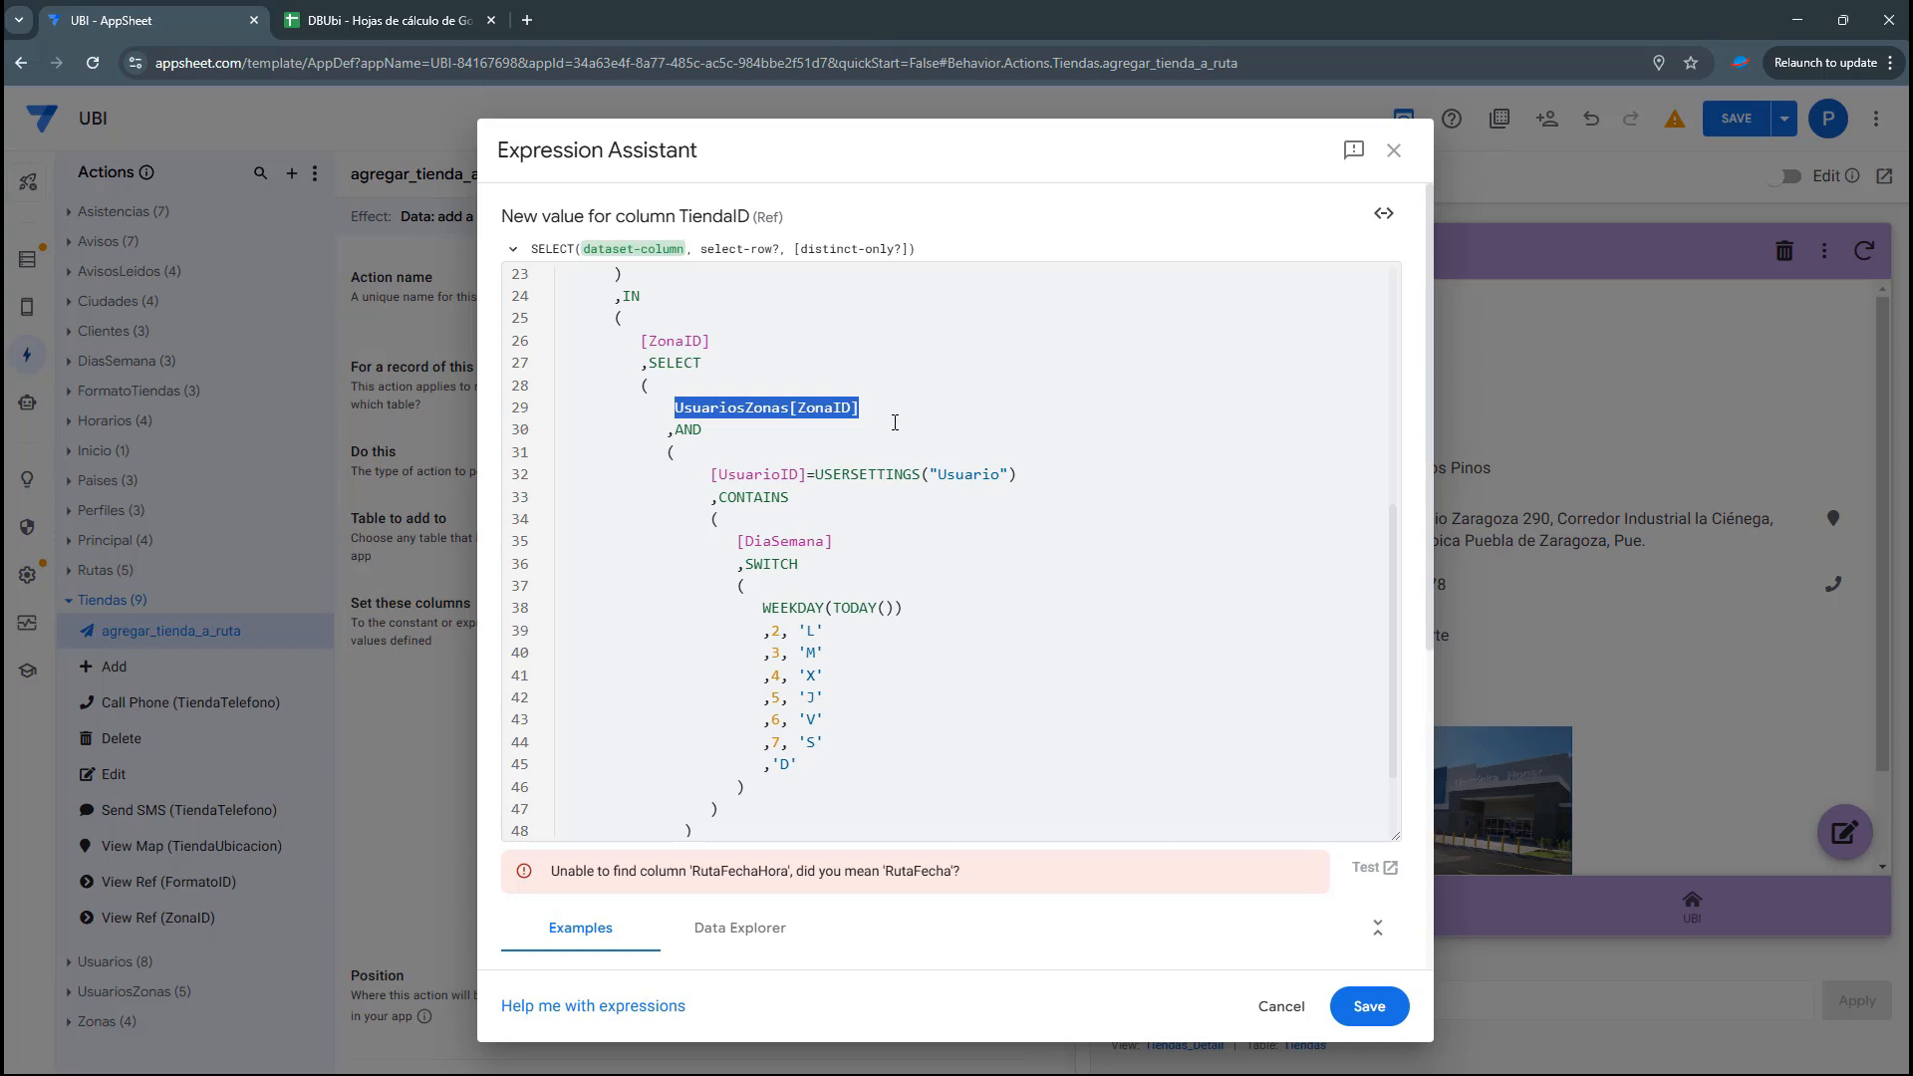
left_click_drag(712, 476, 1017, 475)
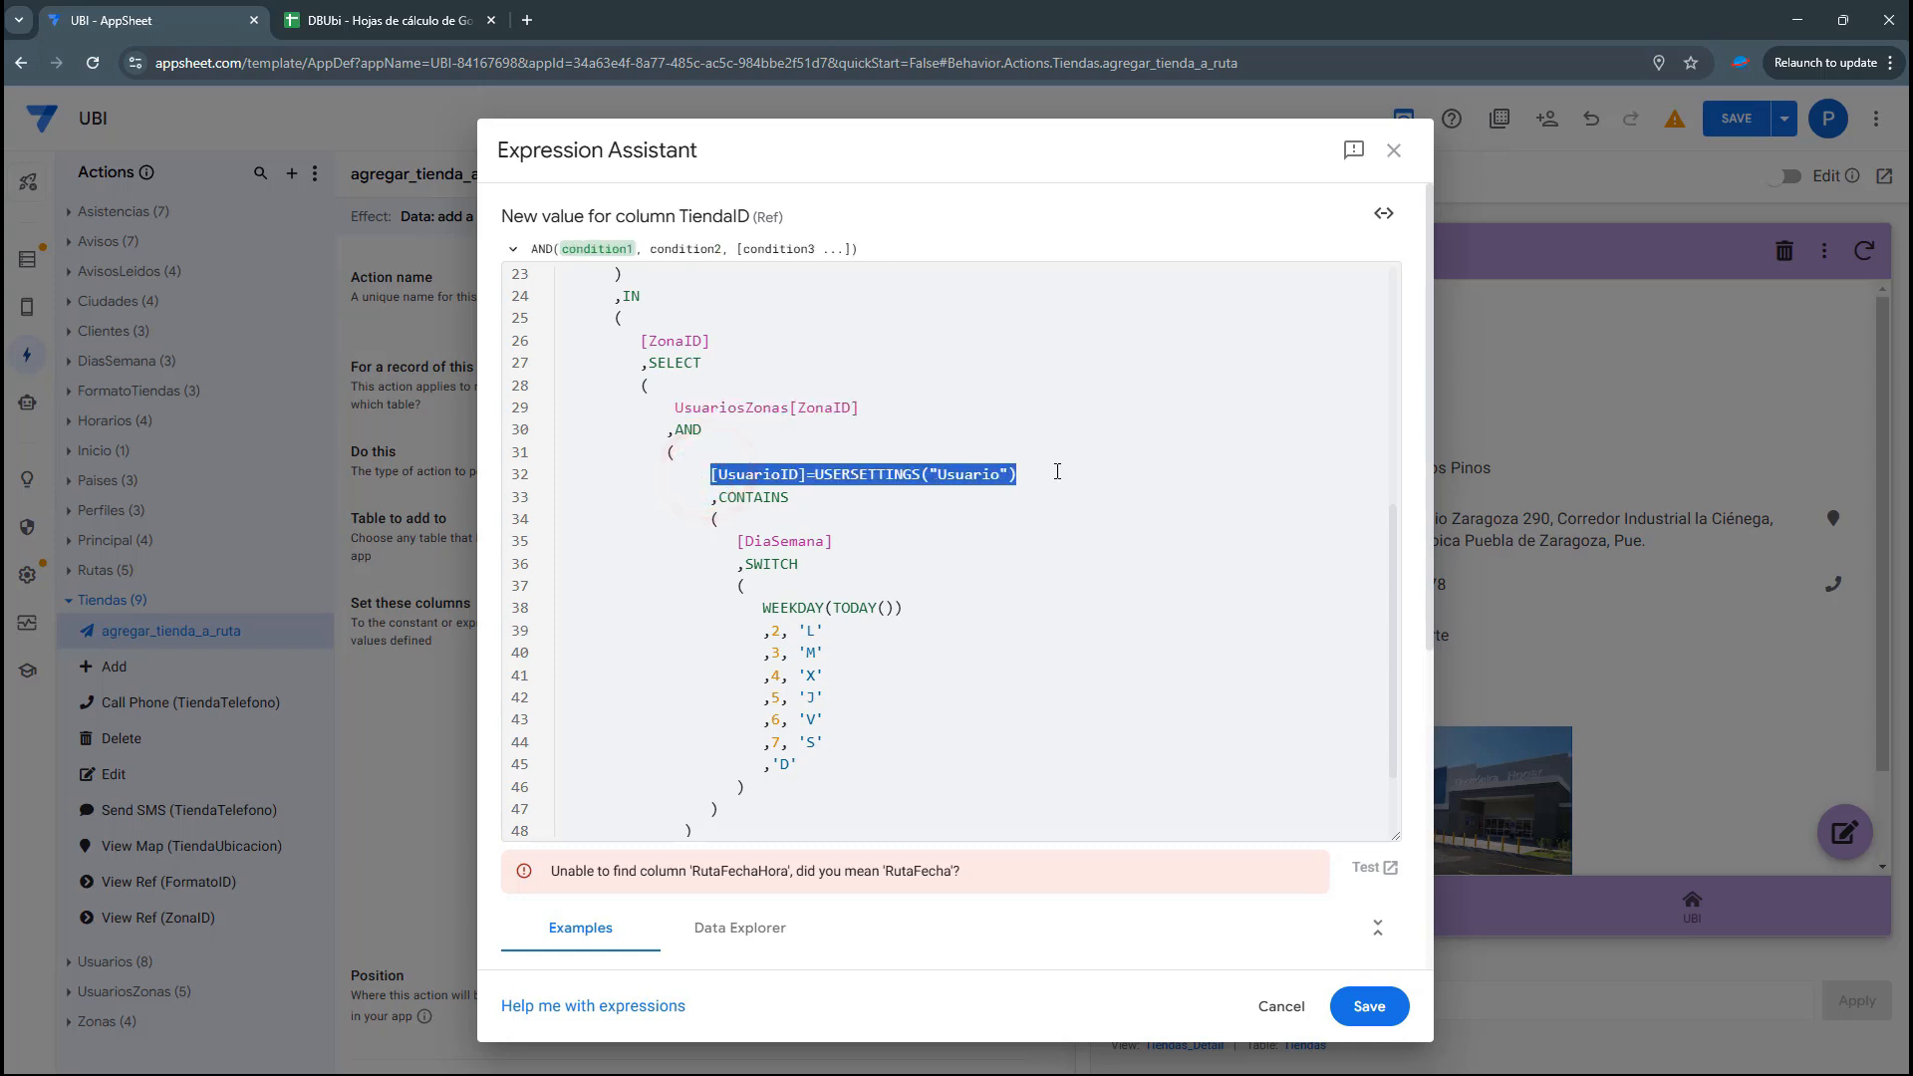
left_click_drag(735, 498, 832, 783)
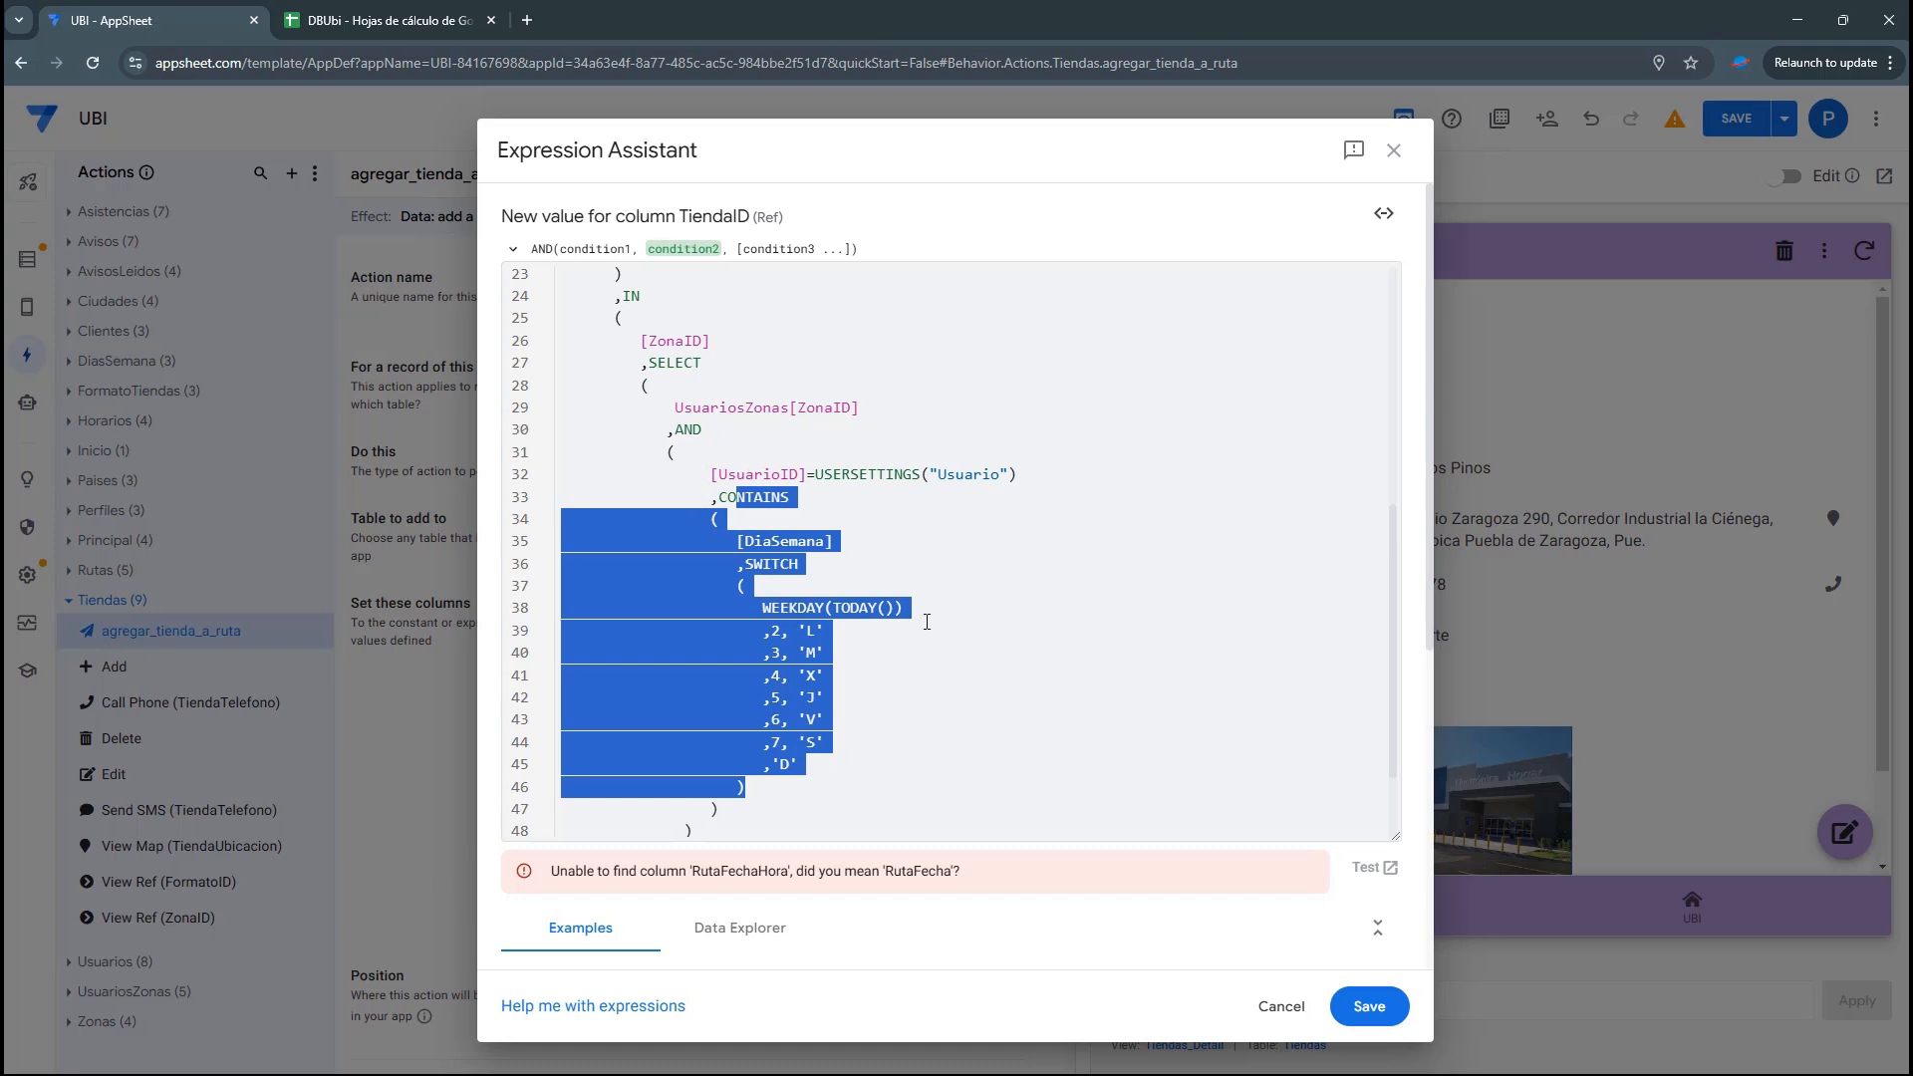
left_click(888, 607)
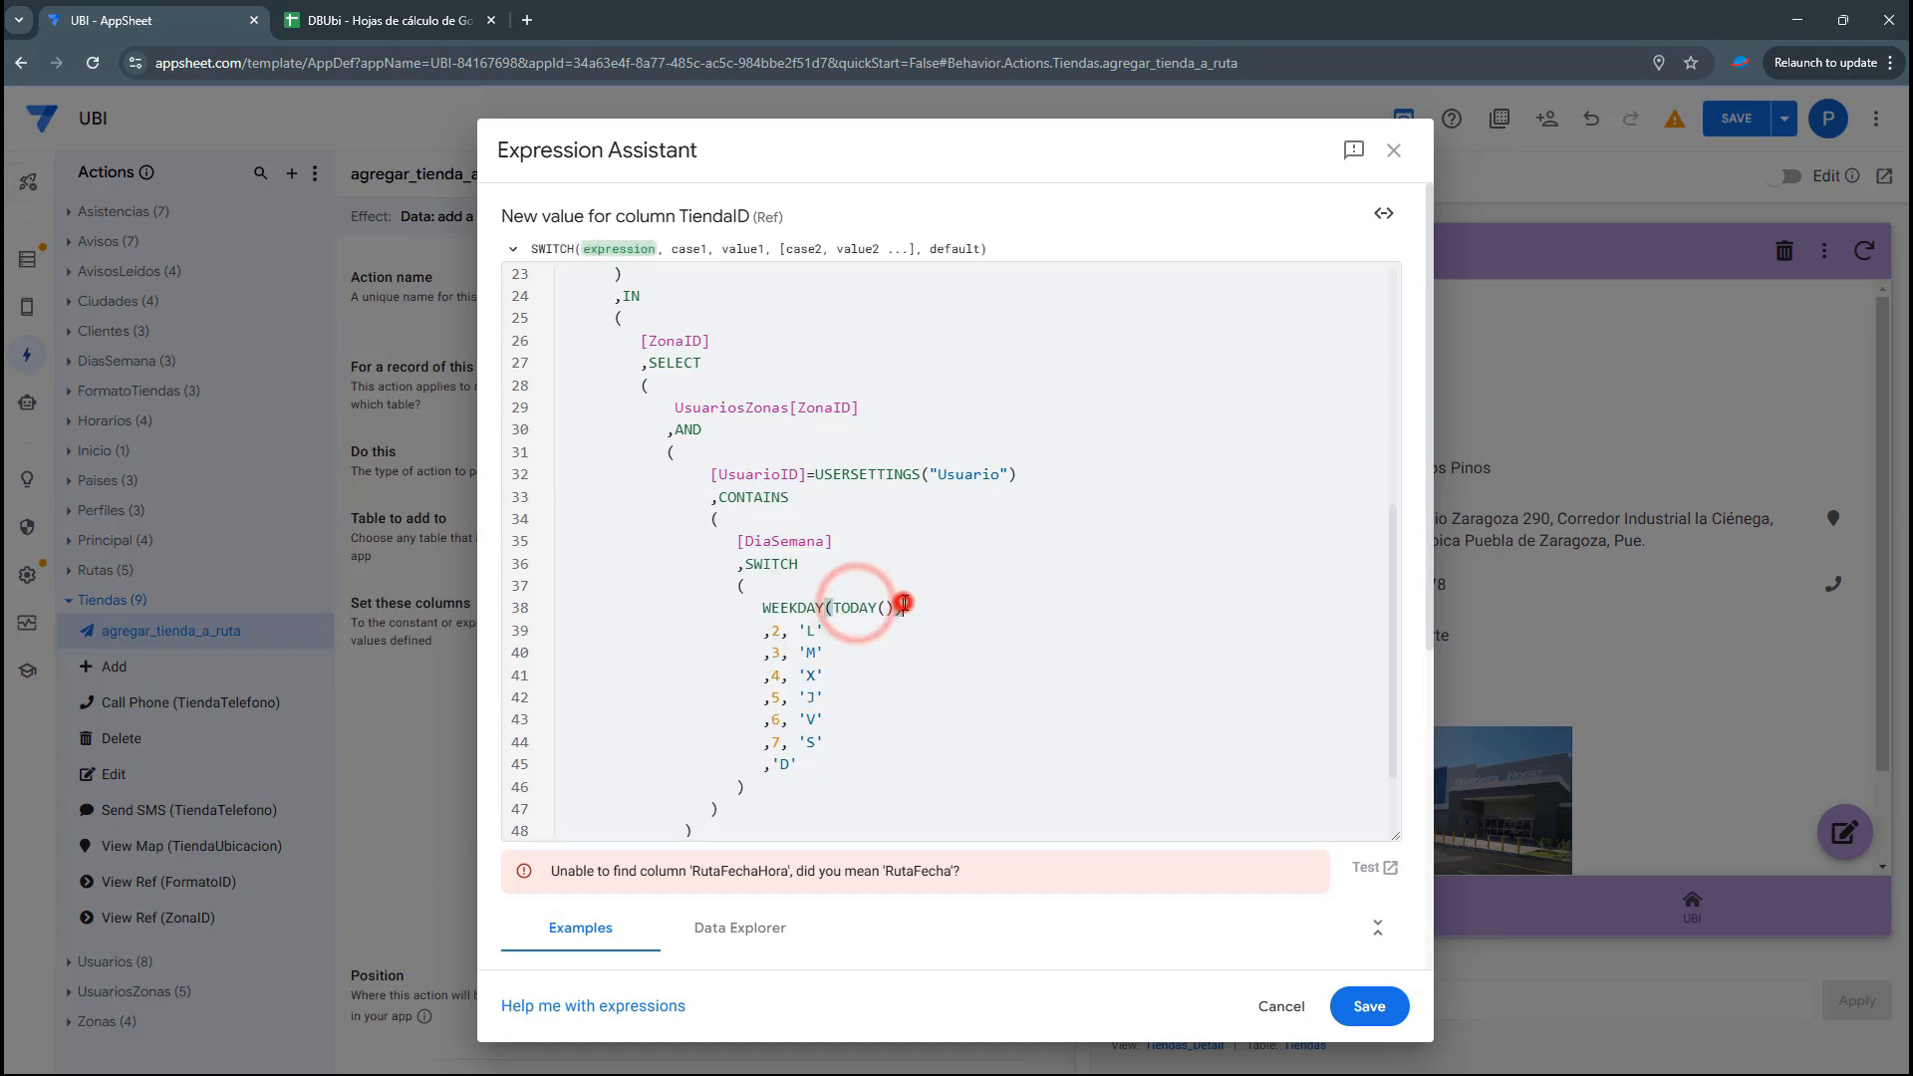
scroll(596, 833, "down", 5)
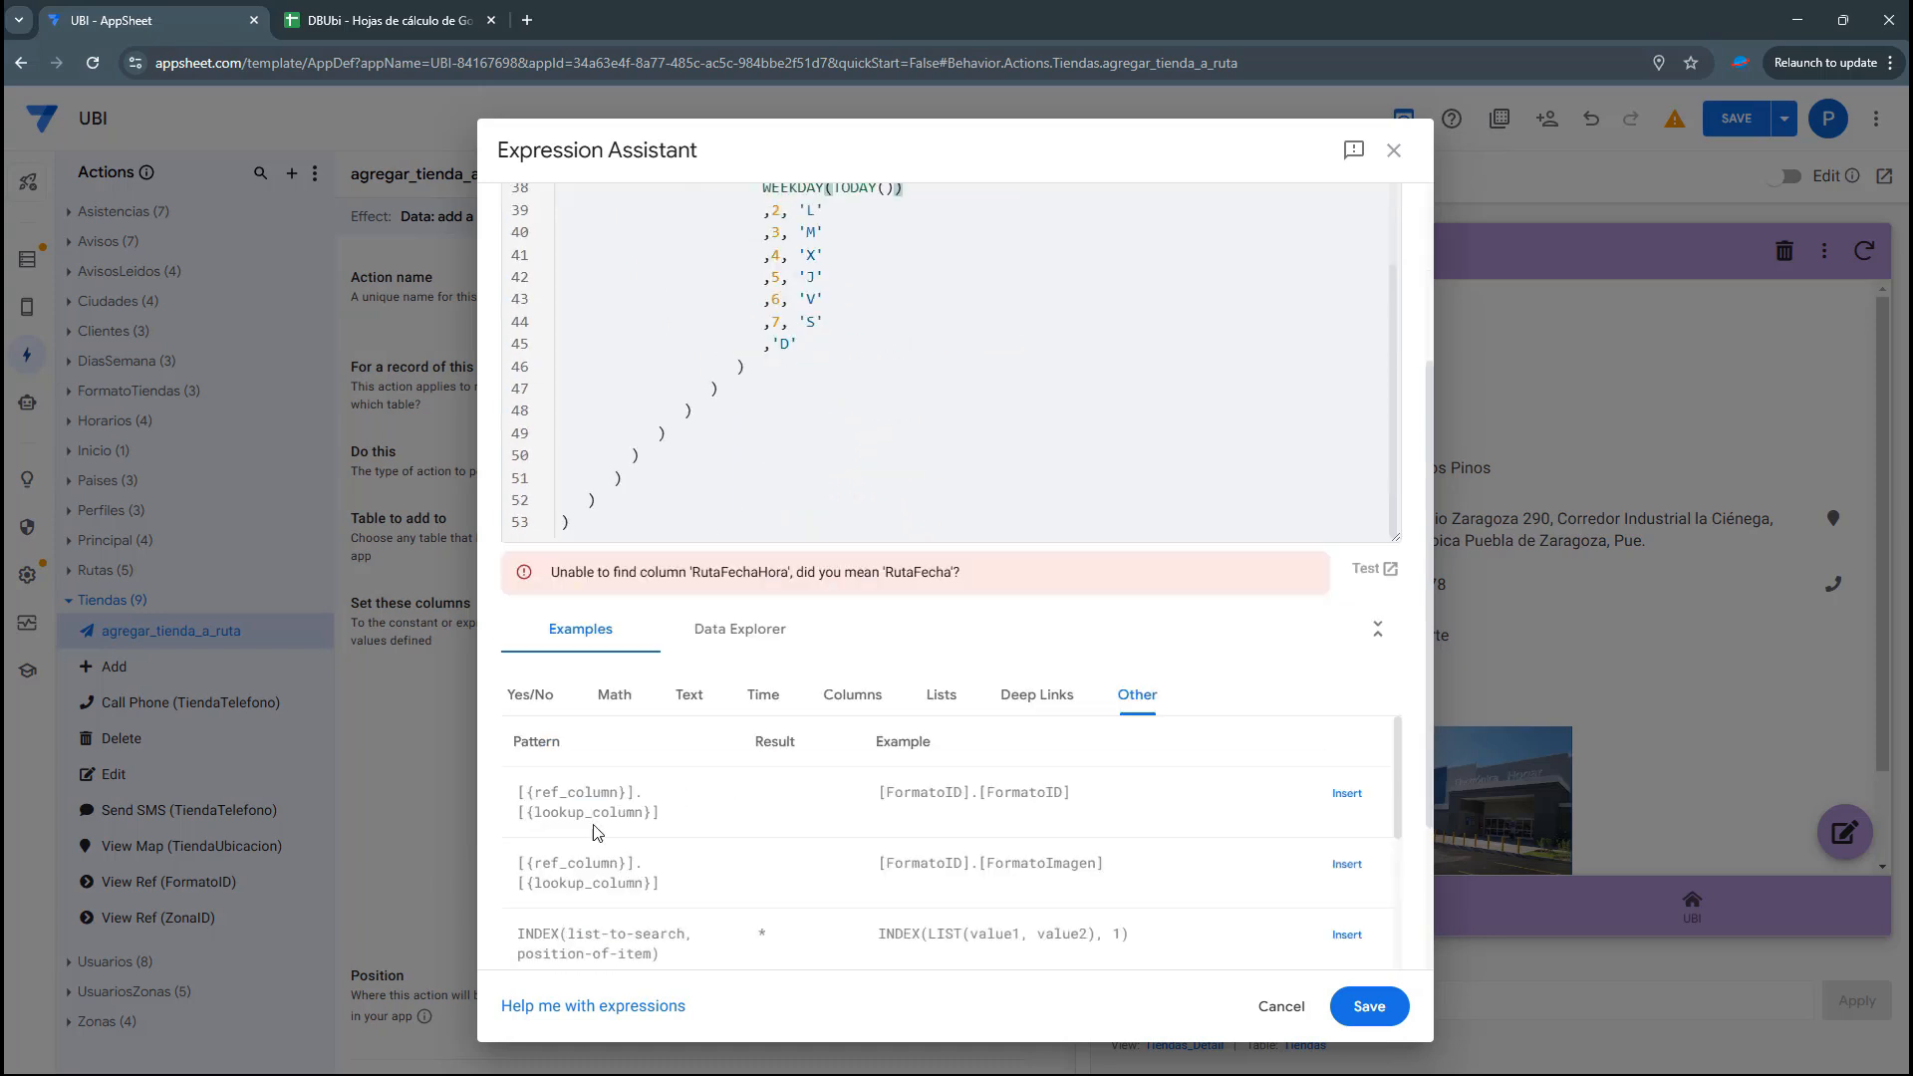
scroll(977, 462, "up", 6)
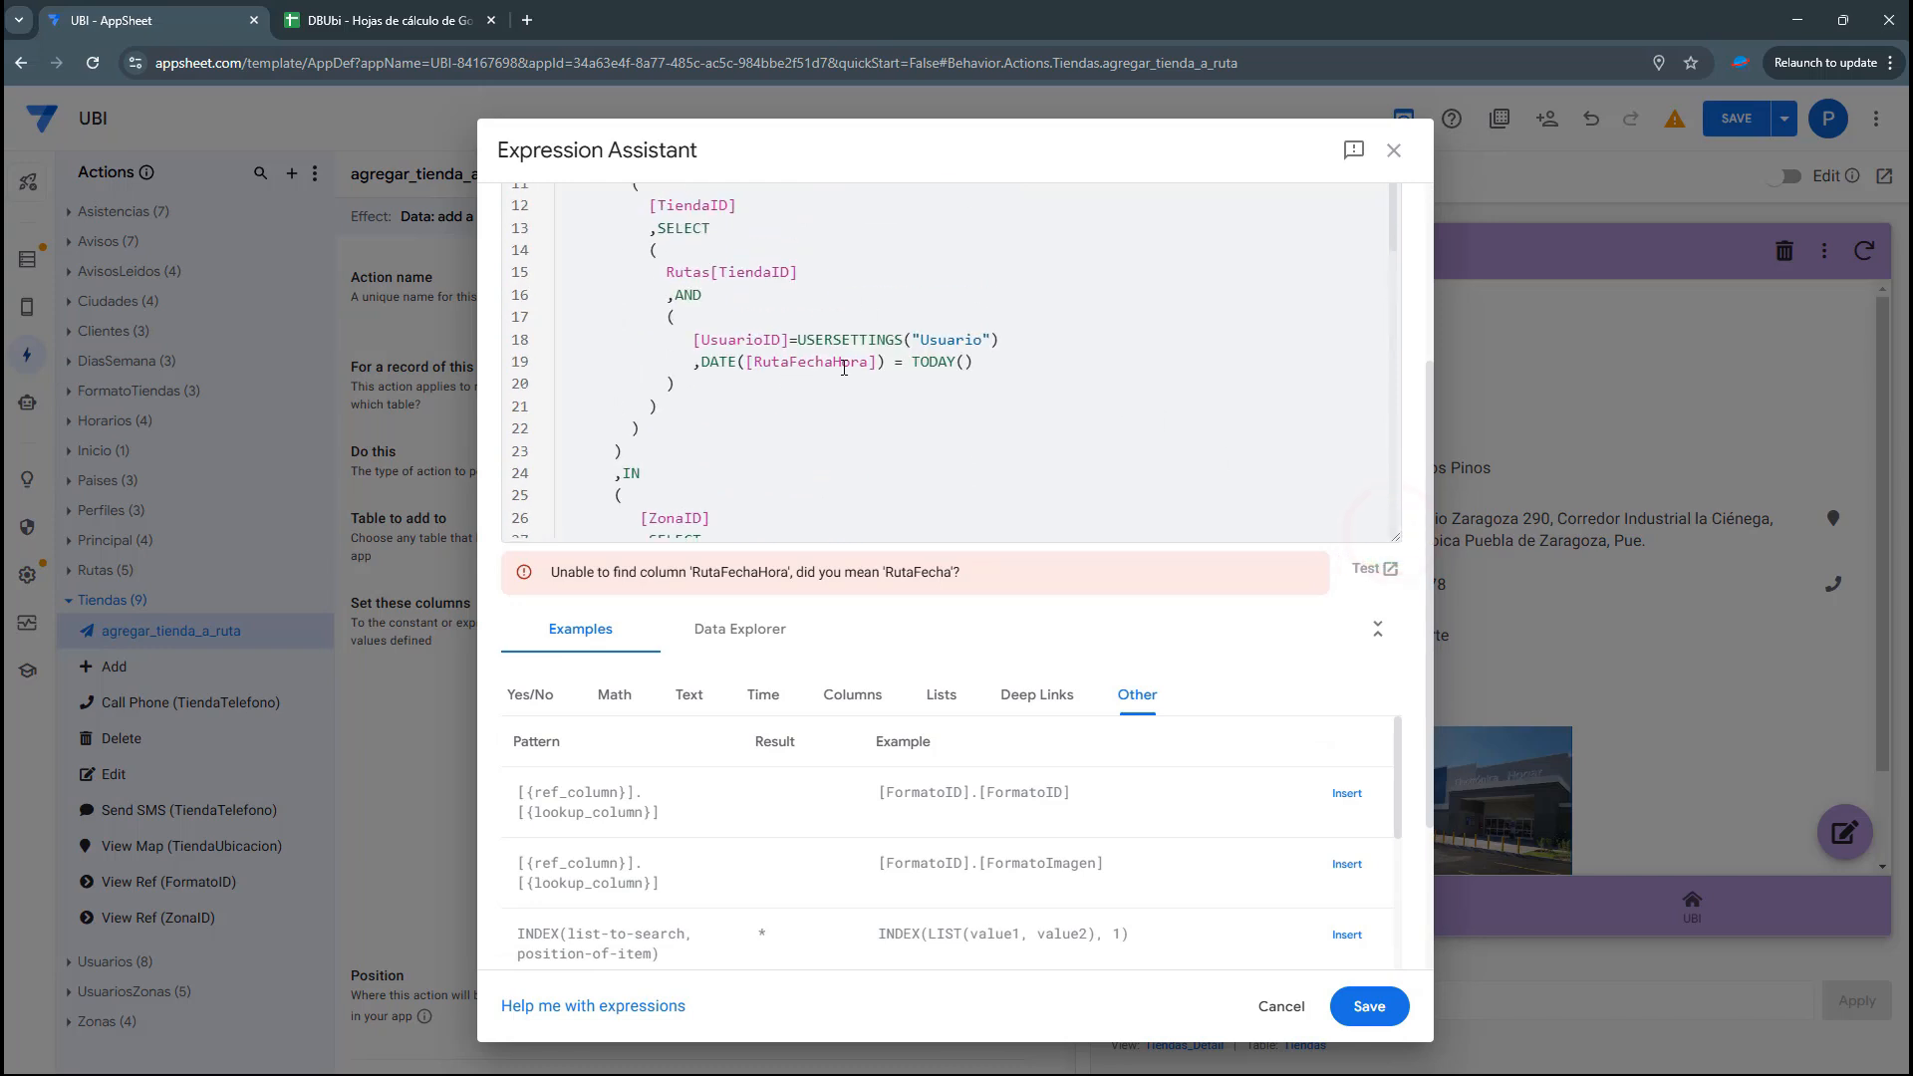
Change [RutaFechaHora] to [RutaFecha], save the expression and save the app
key("Delete")
key("Delete")
key("Delete")
key("Delete")
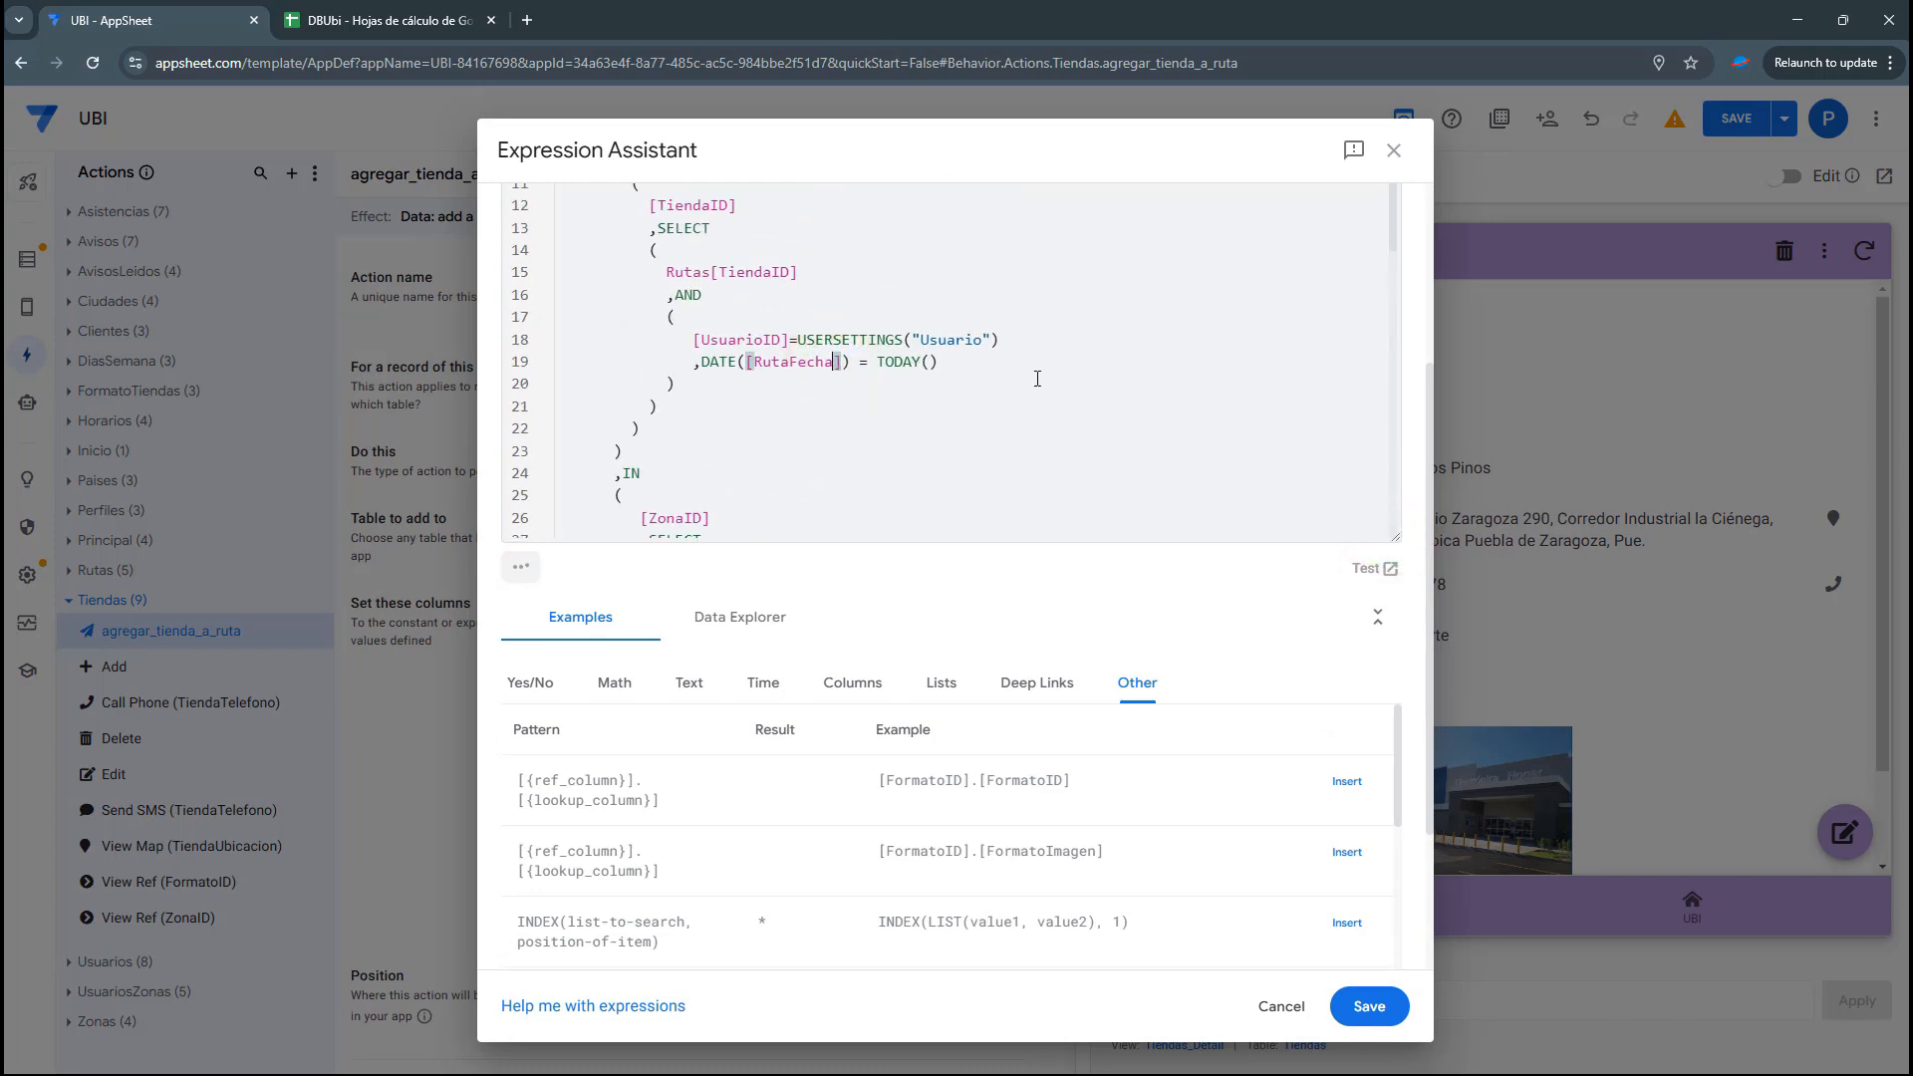
double_click(775, 363)
scroll(1002, 481, "down", 3)
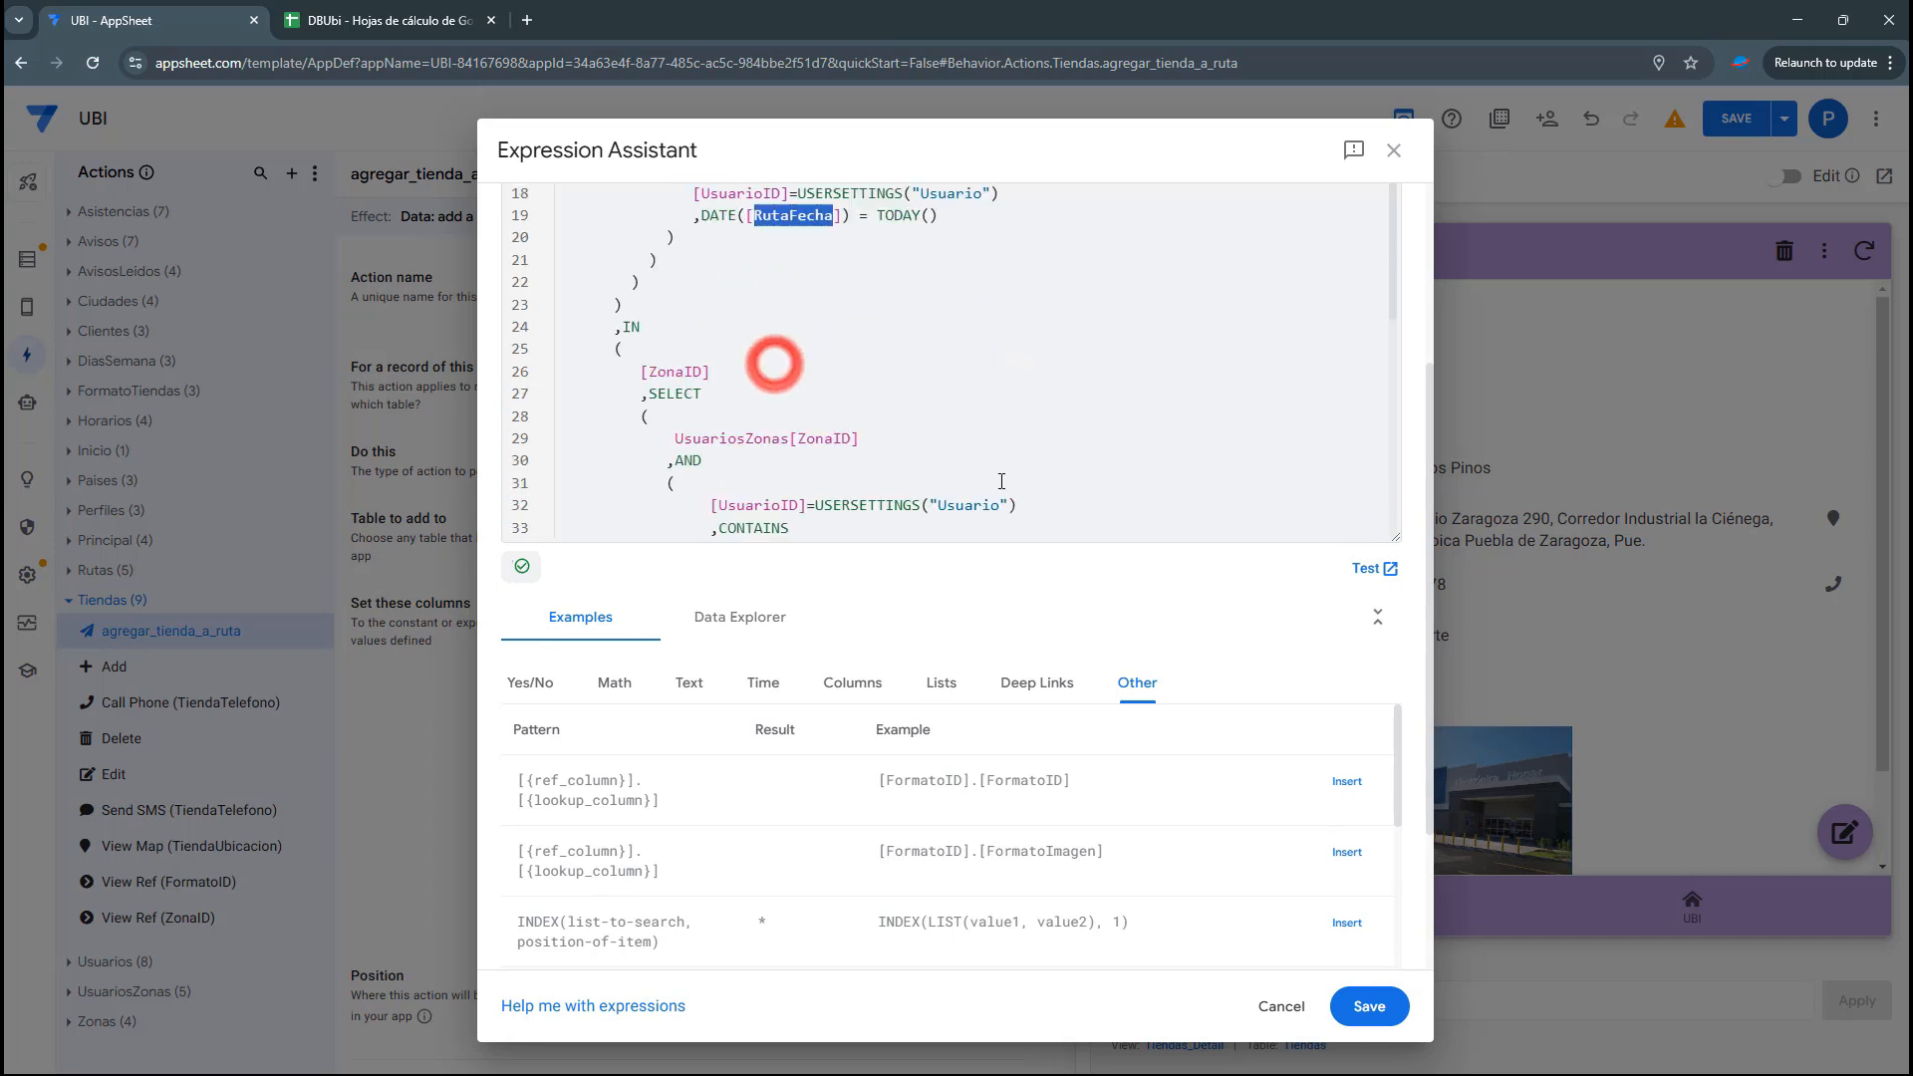
scroll(1001, 481, "down", 3)
scroll(1016, 431, "up", 10)
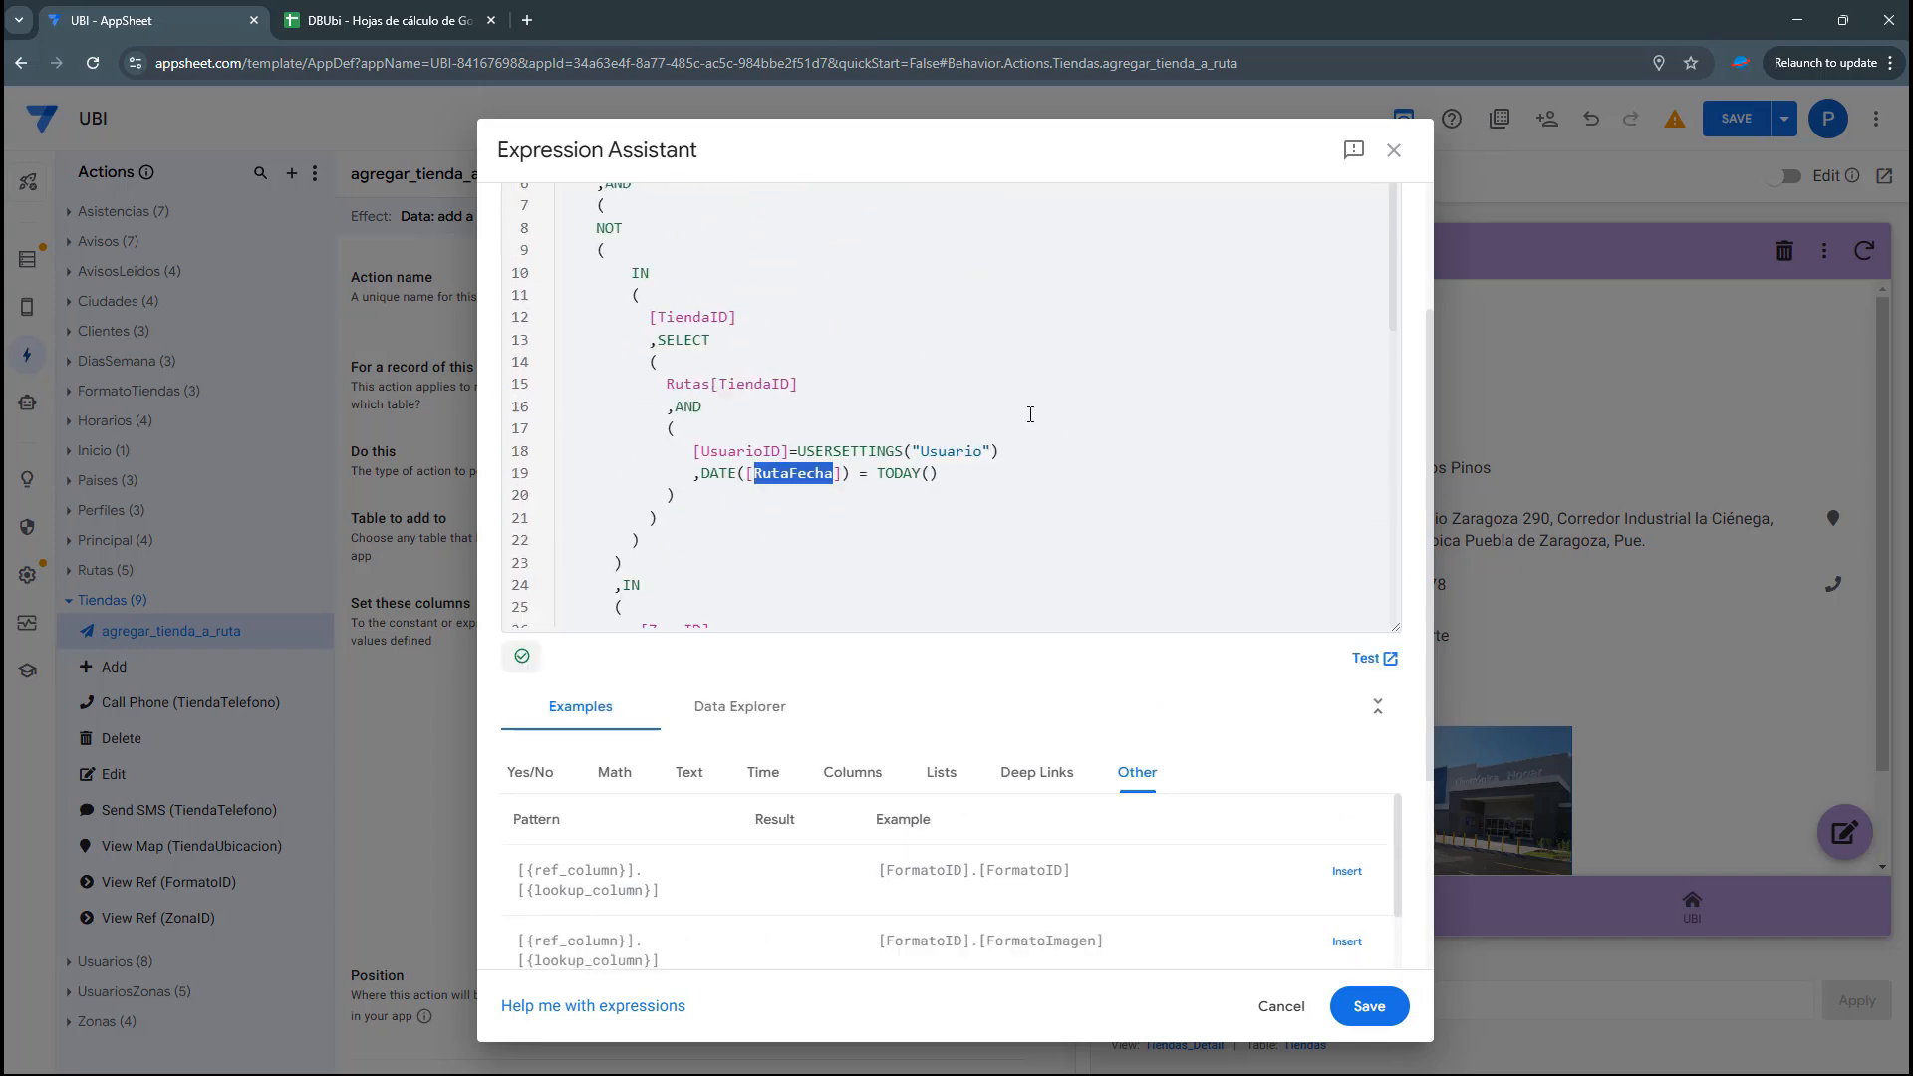
left_click(1353, 1002)
left_click(1734, 120)
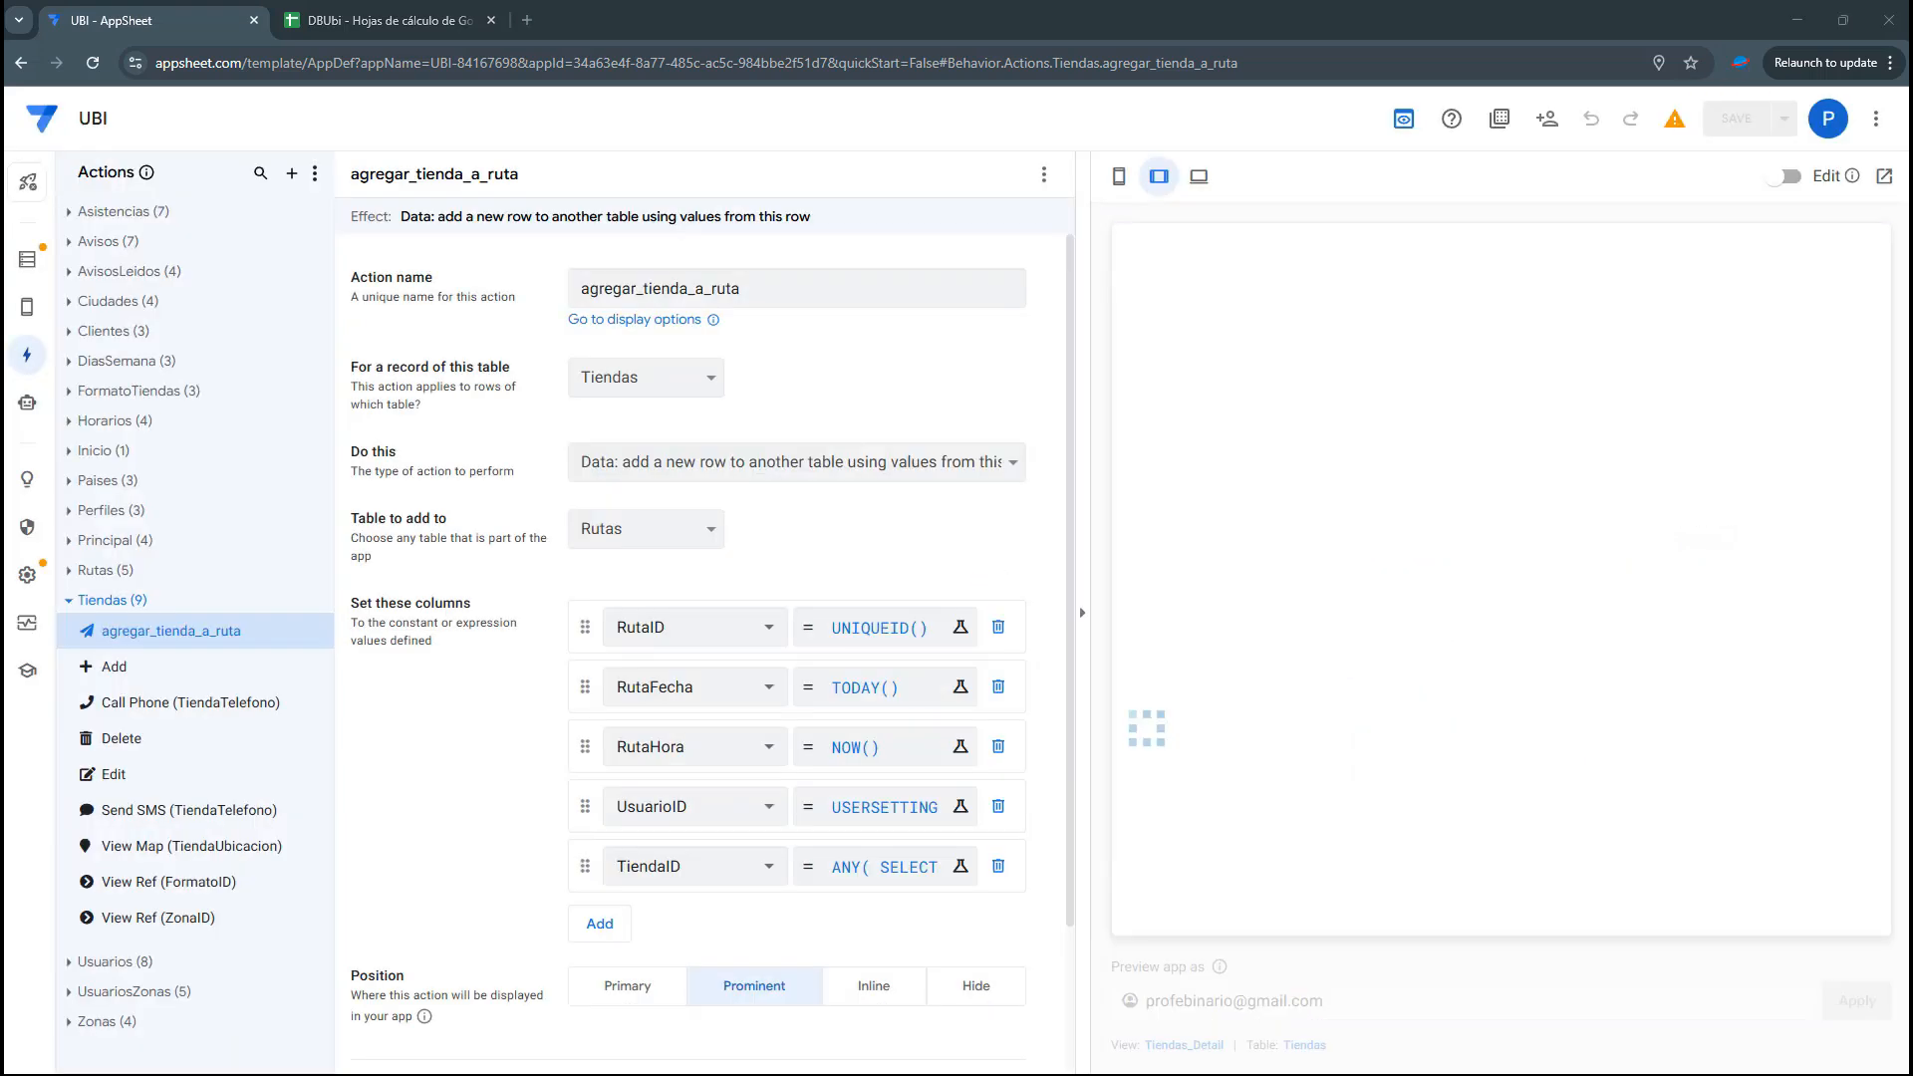
Create a new action named bucle_tienda_a_ruta on the Tiendas table
left_click(291, 173)
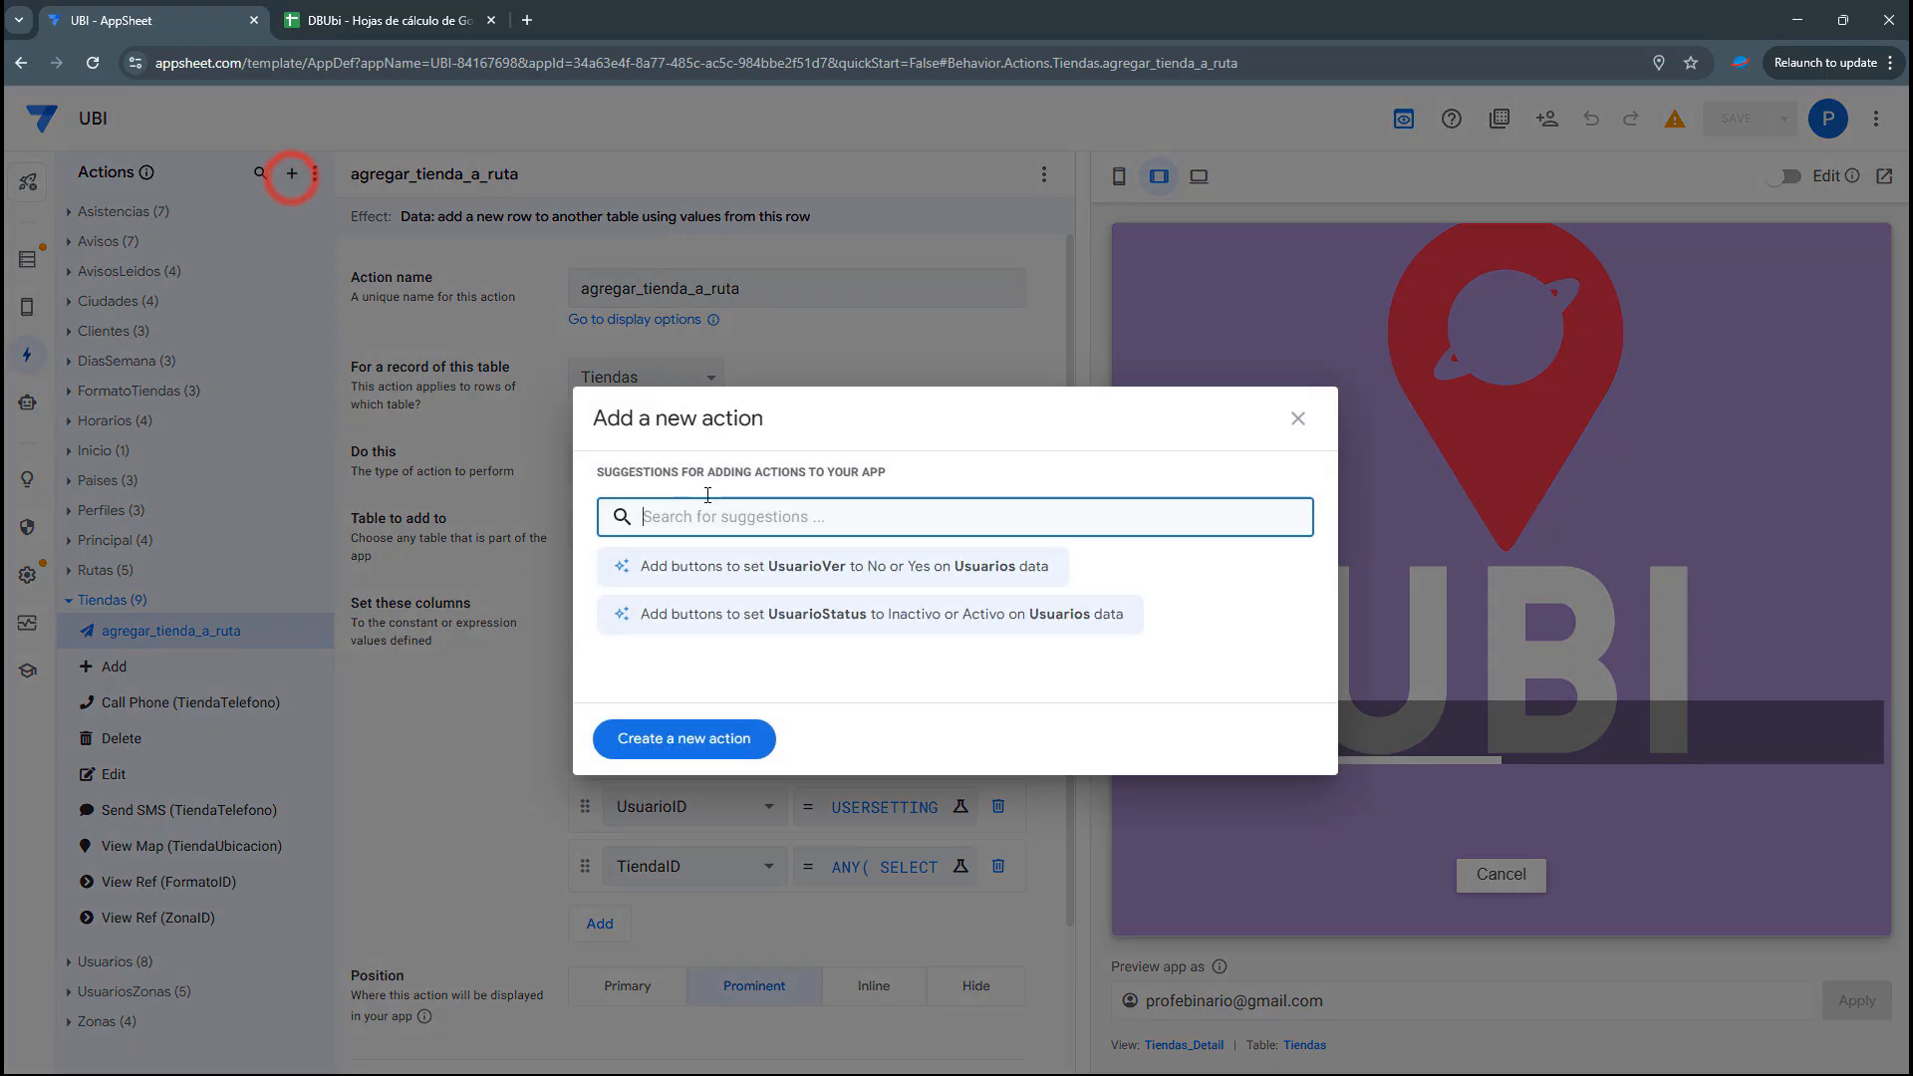
left_click(707, 737)
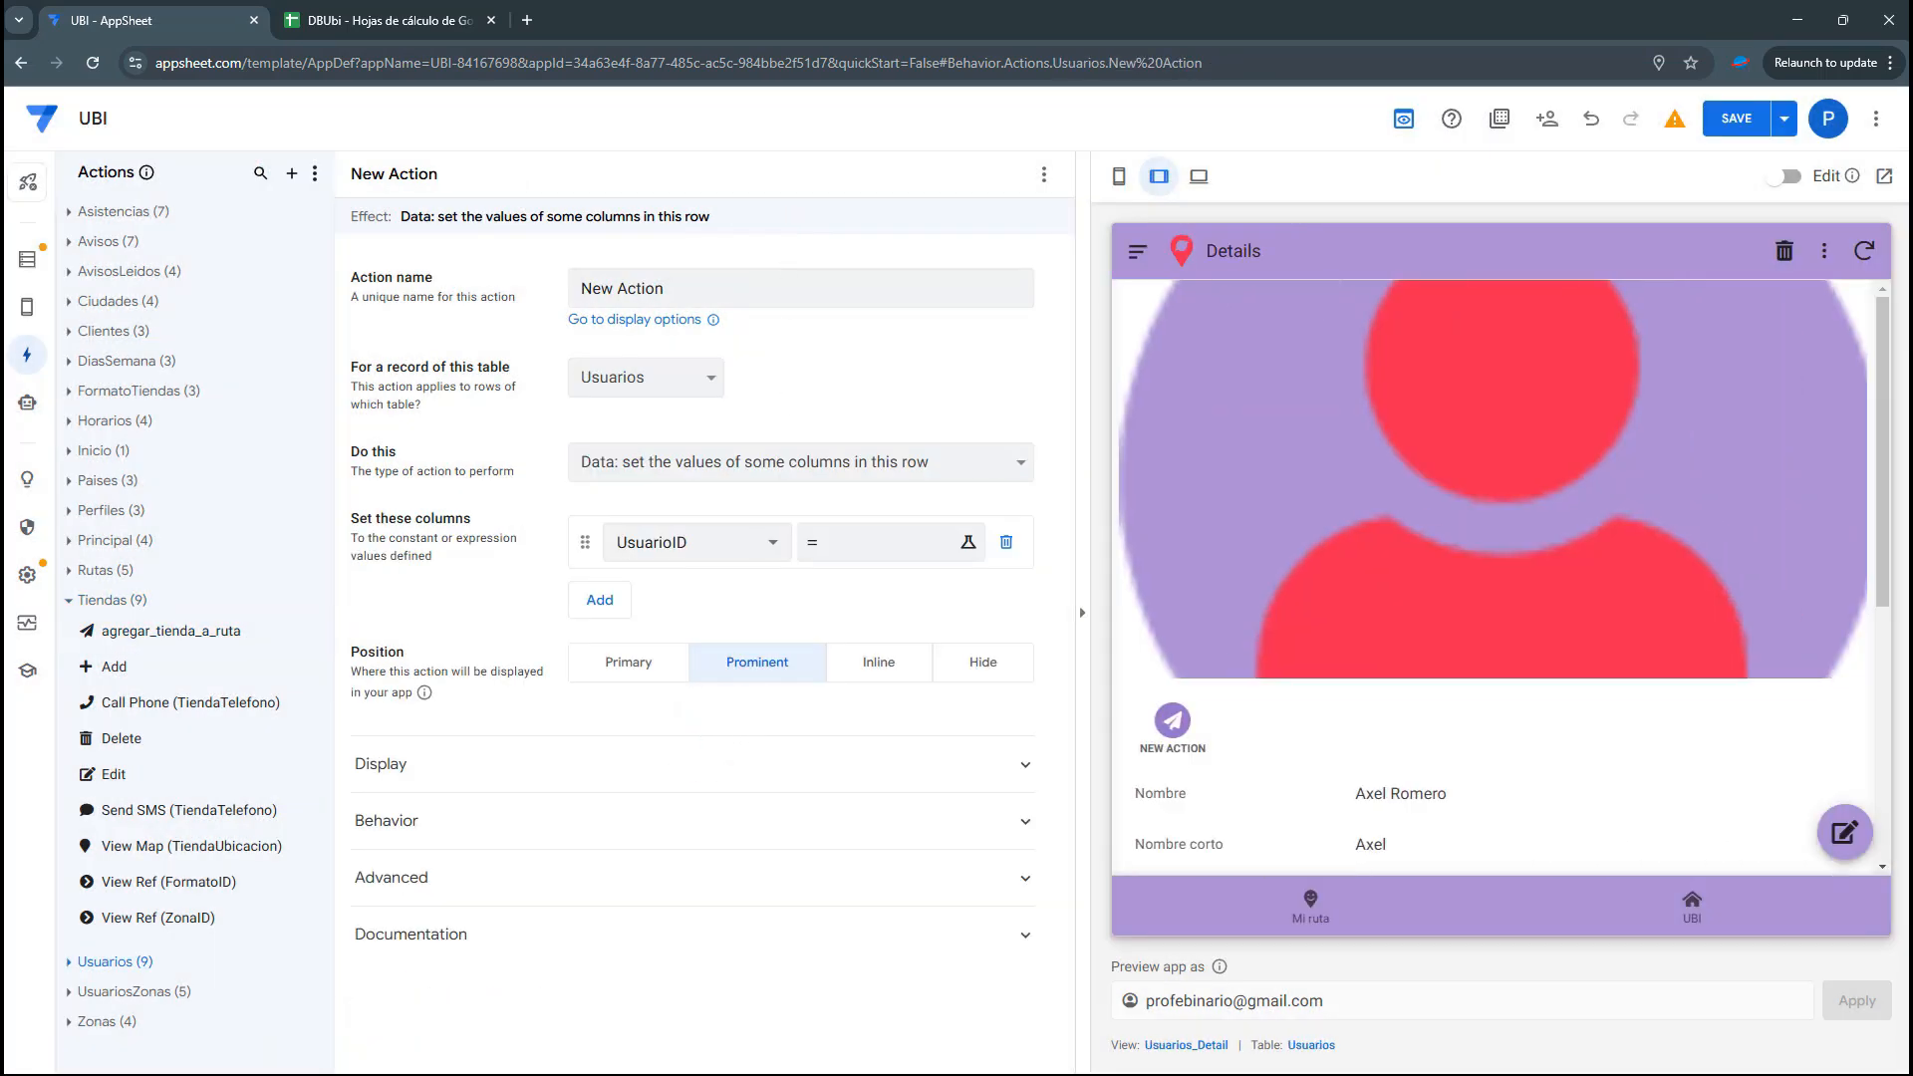
left_click_drag(663, 291, 566, 279)
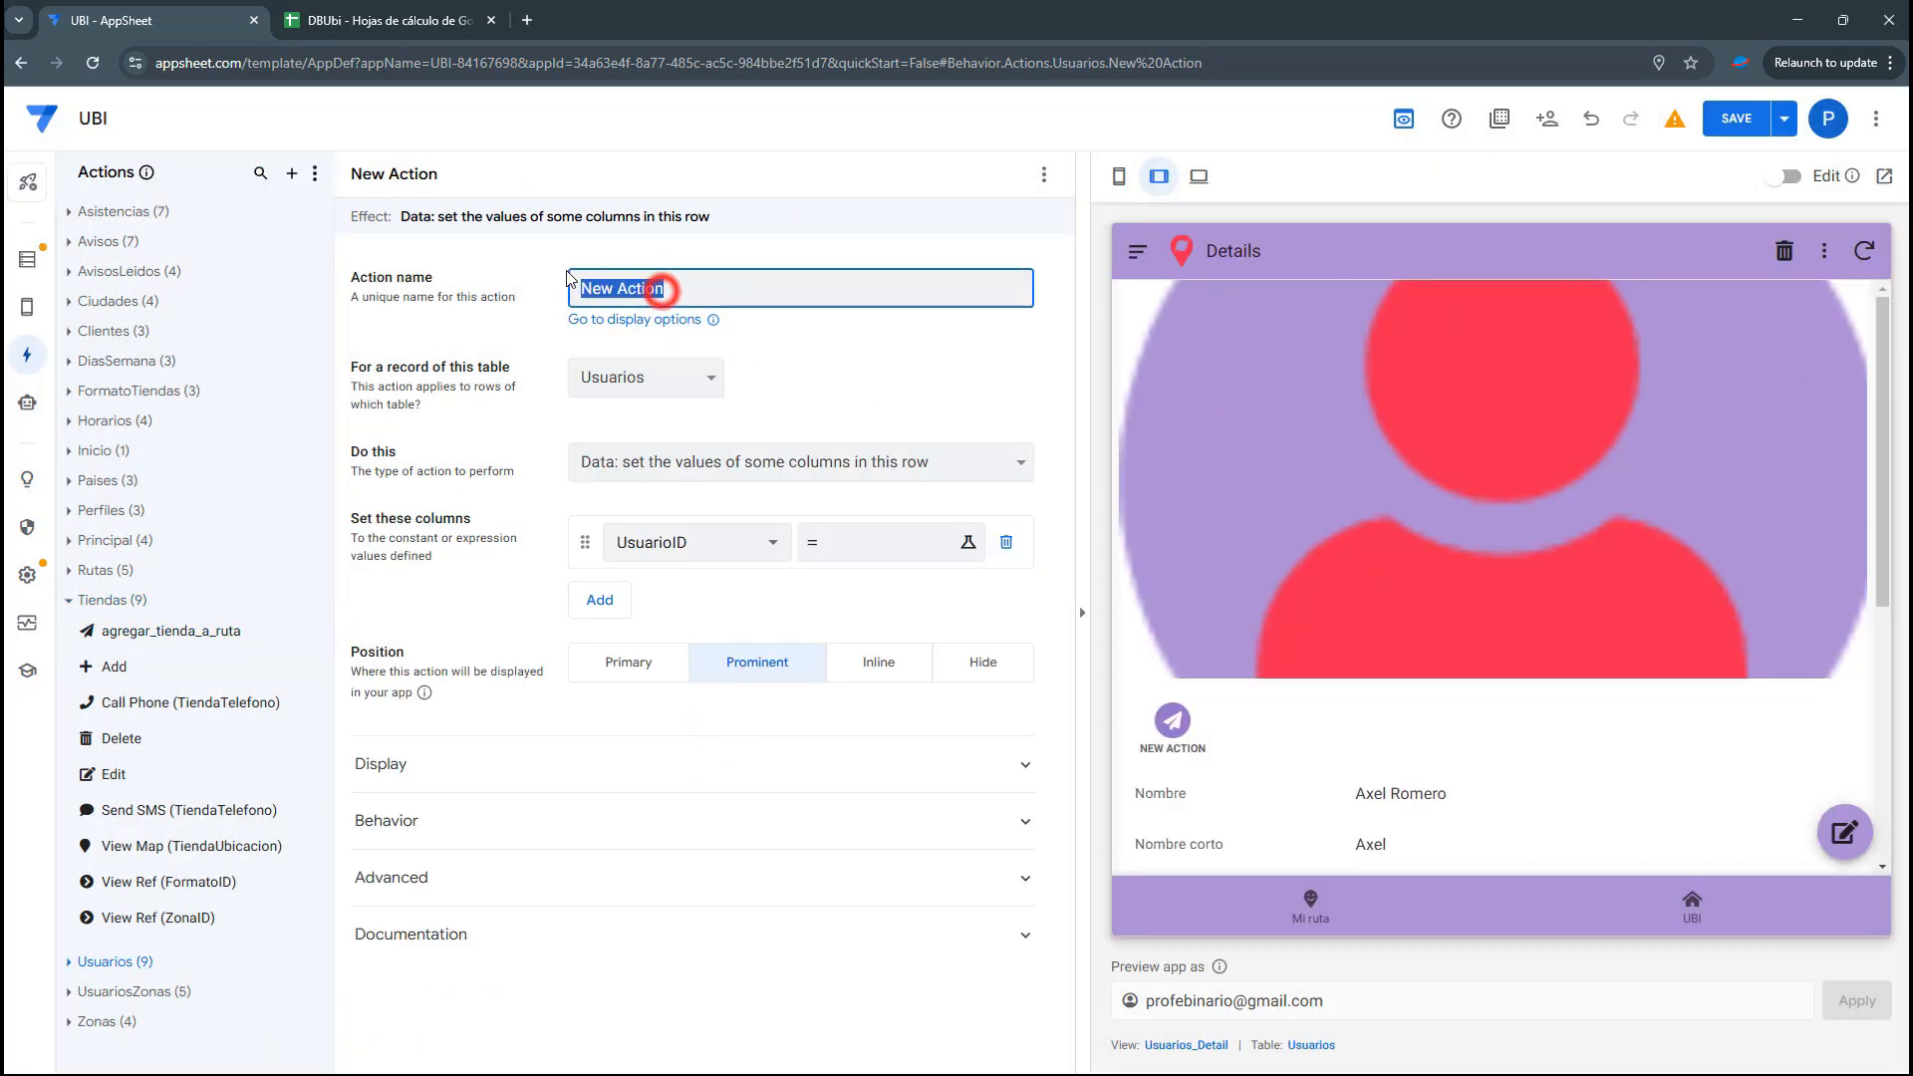
type("bucle_tienda_a_ruta")
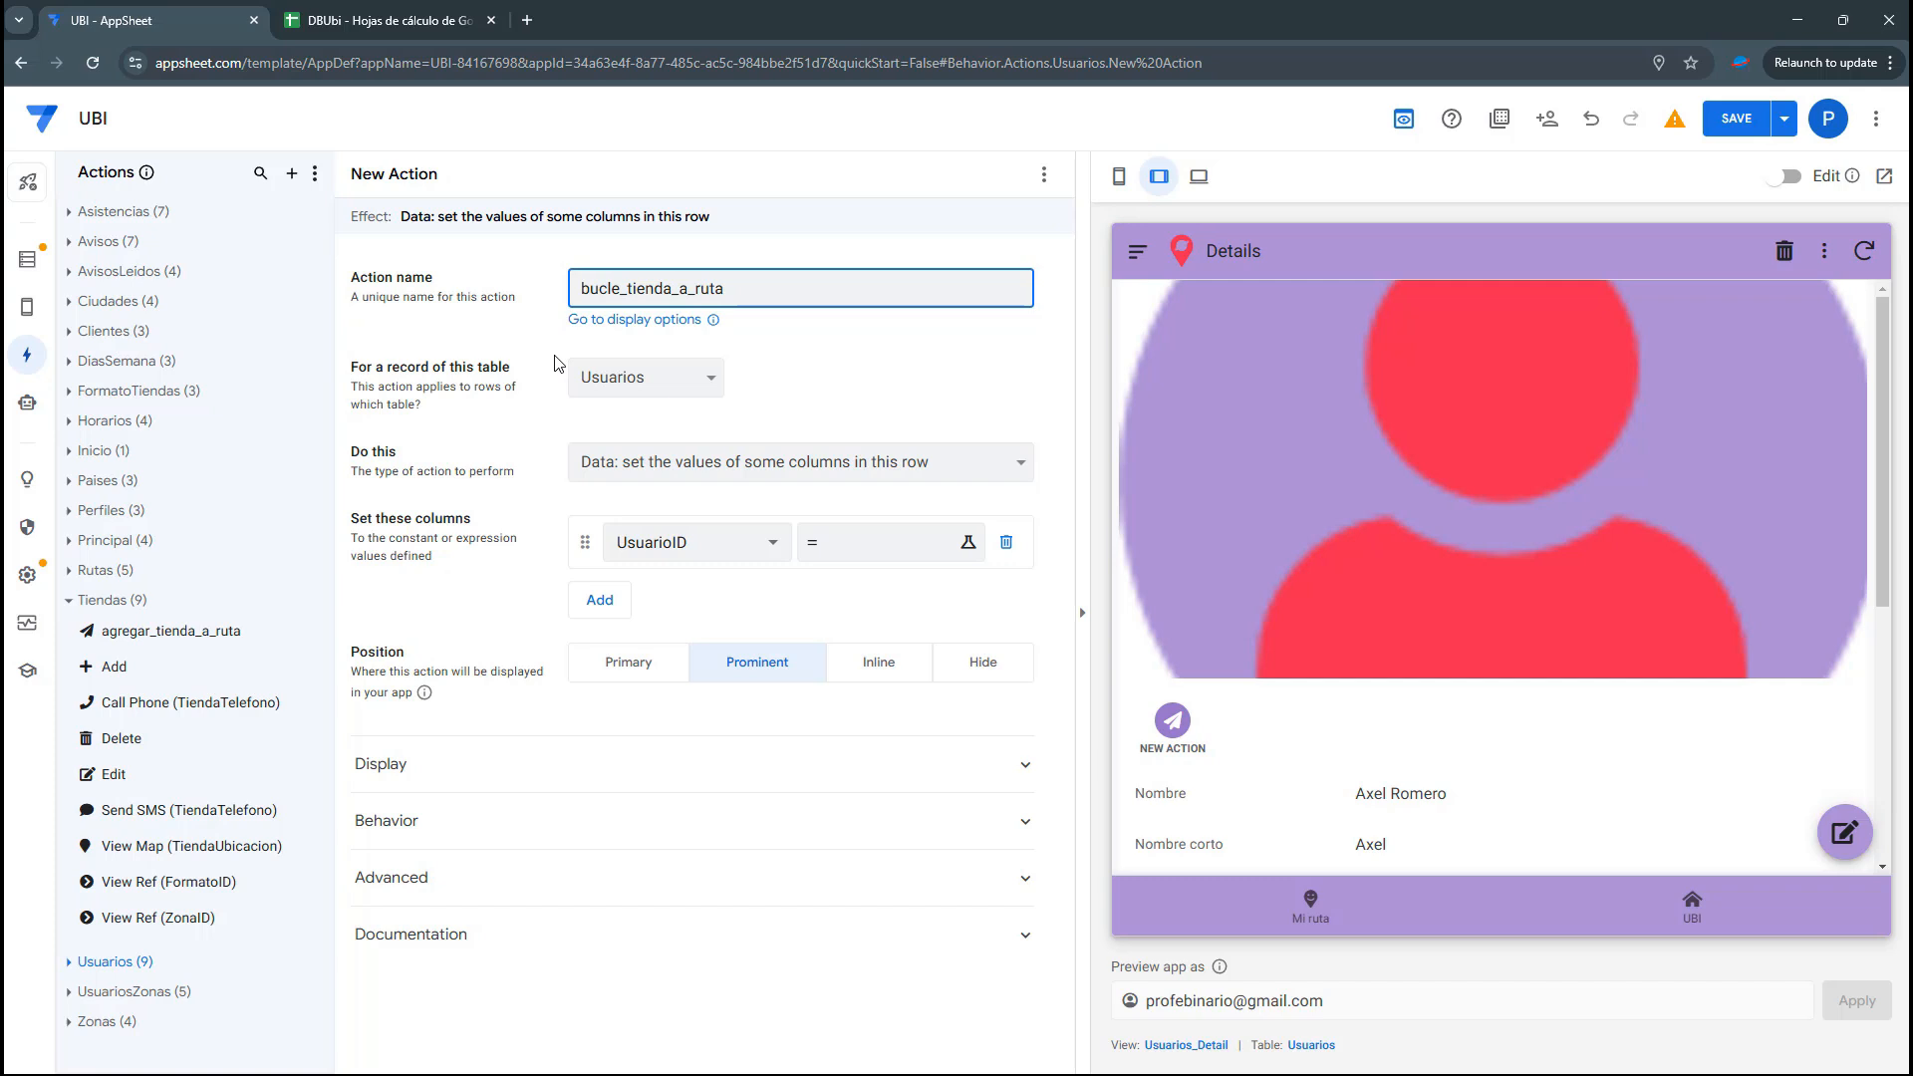
left_click(574, 377)
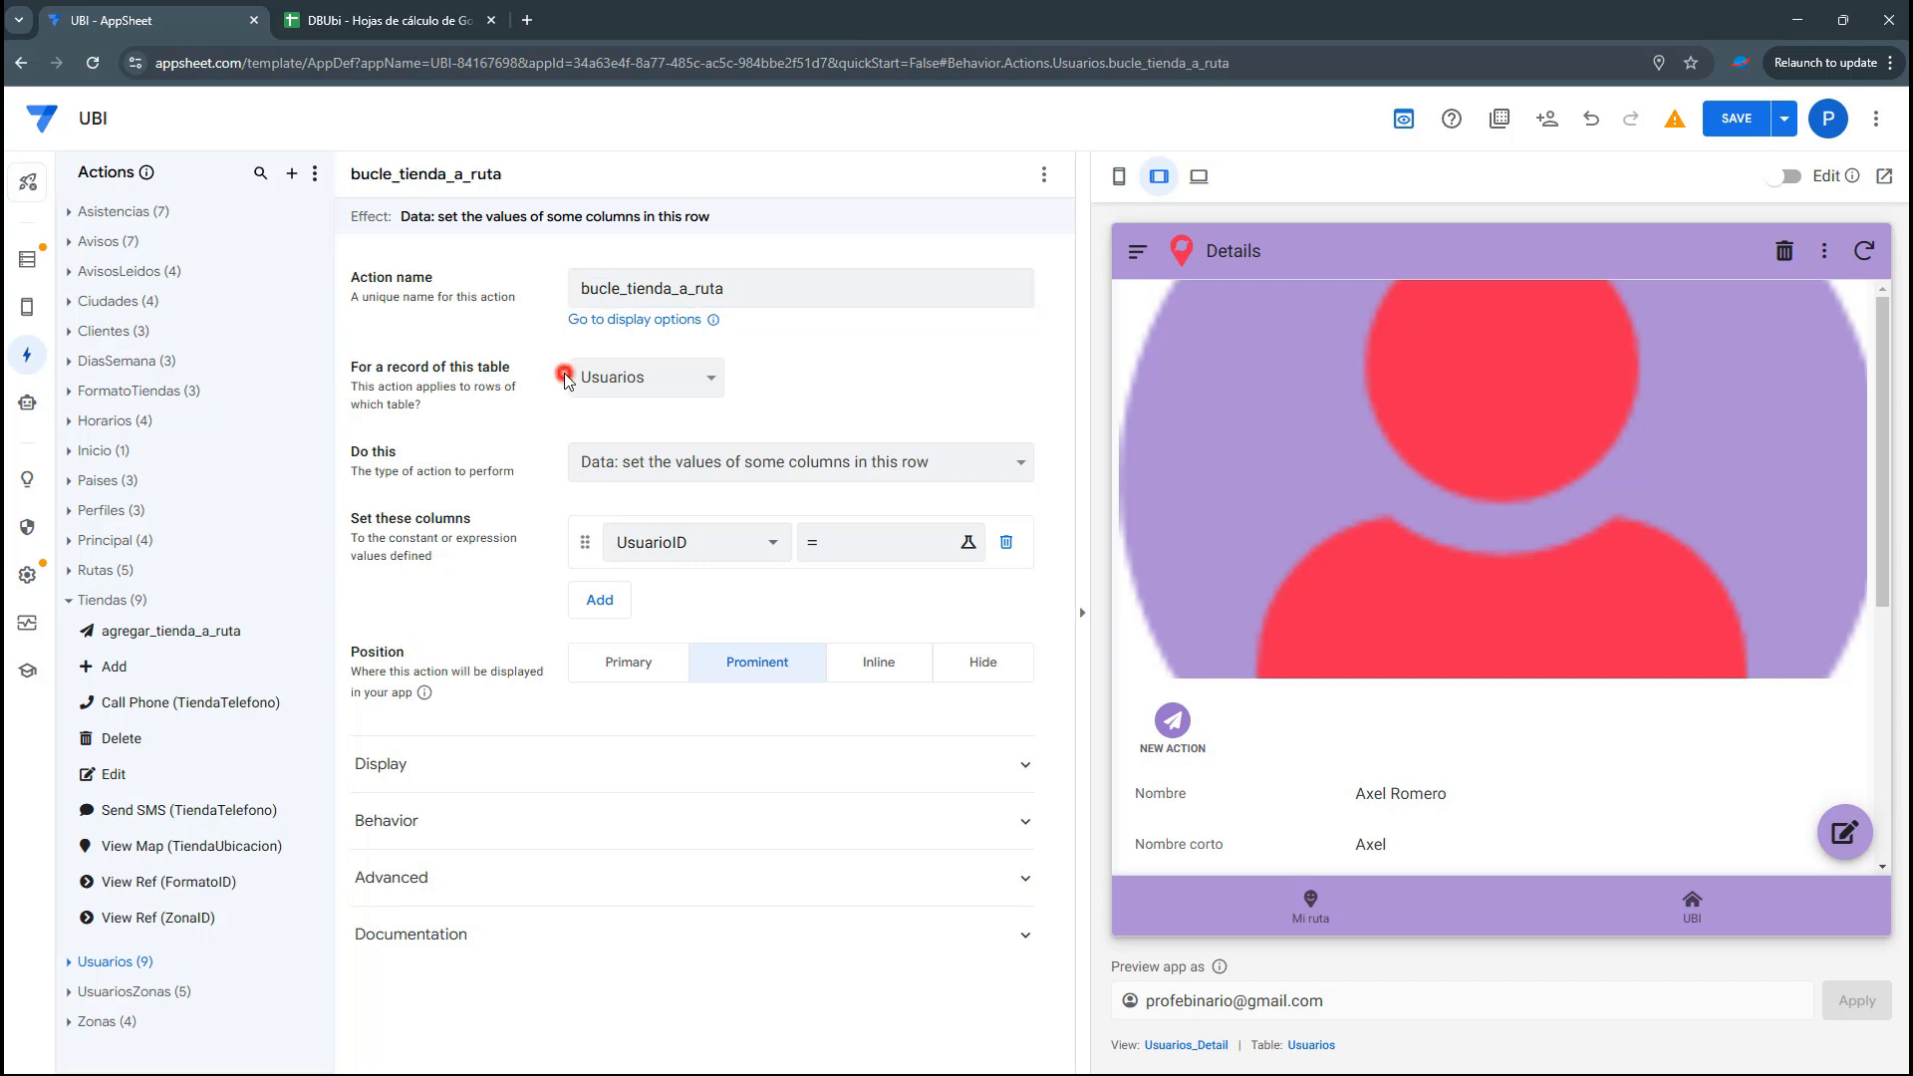
key("Up")
key("Return")
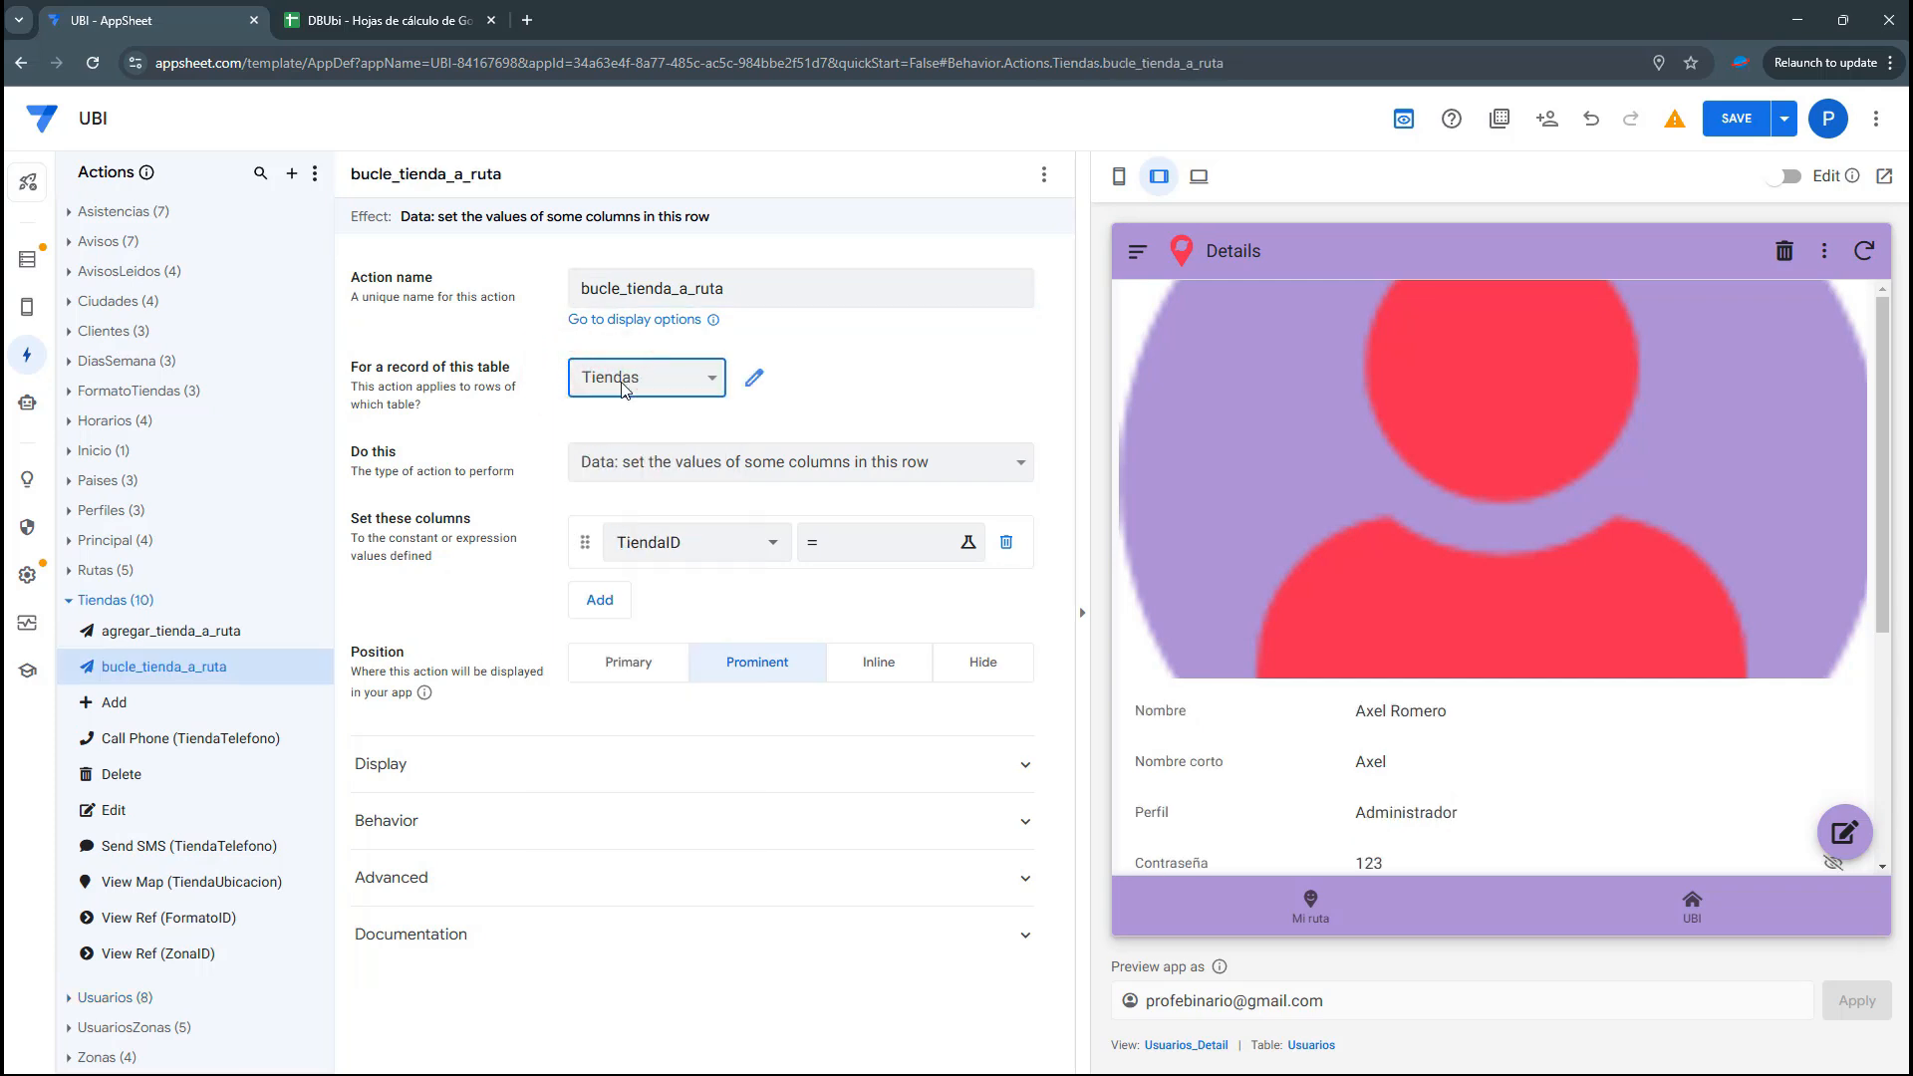
Make it a grouped sequence with agregar_tienda_a_ruta as the first action
left_click(815, 470)
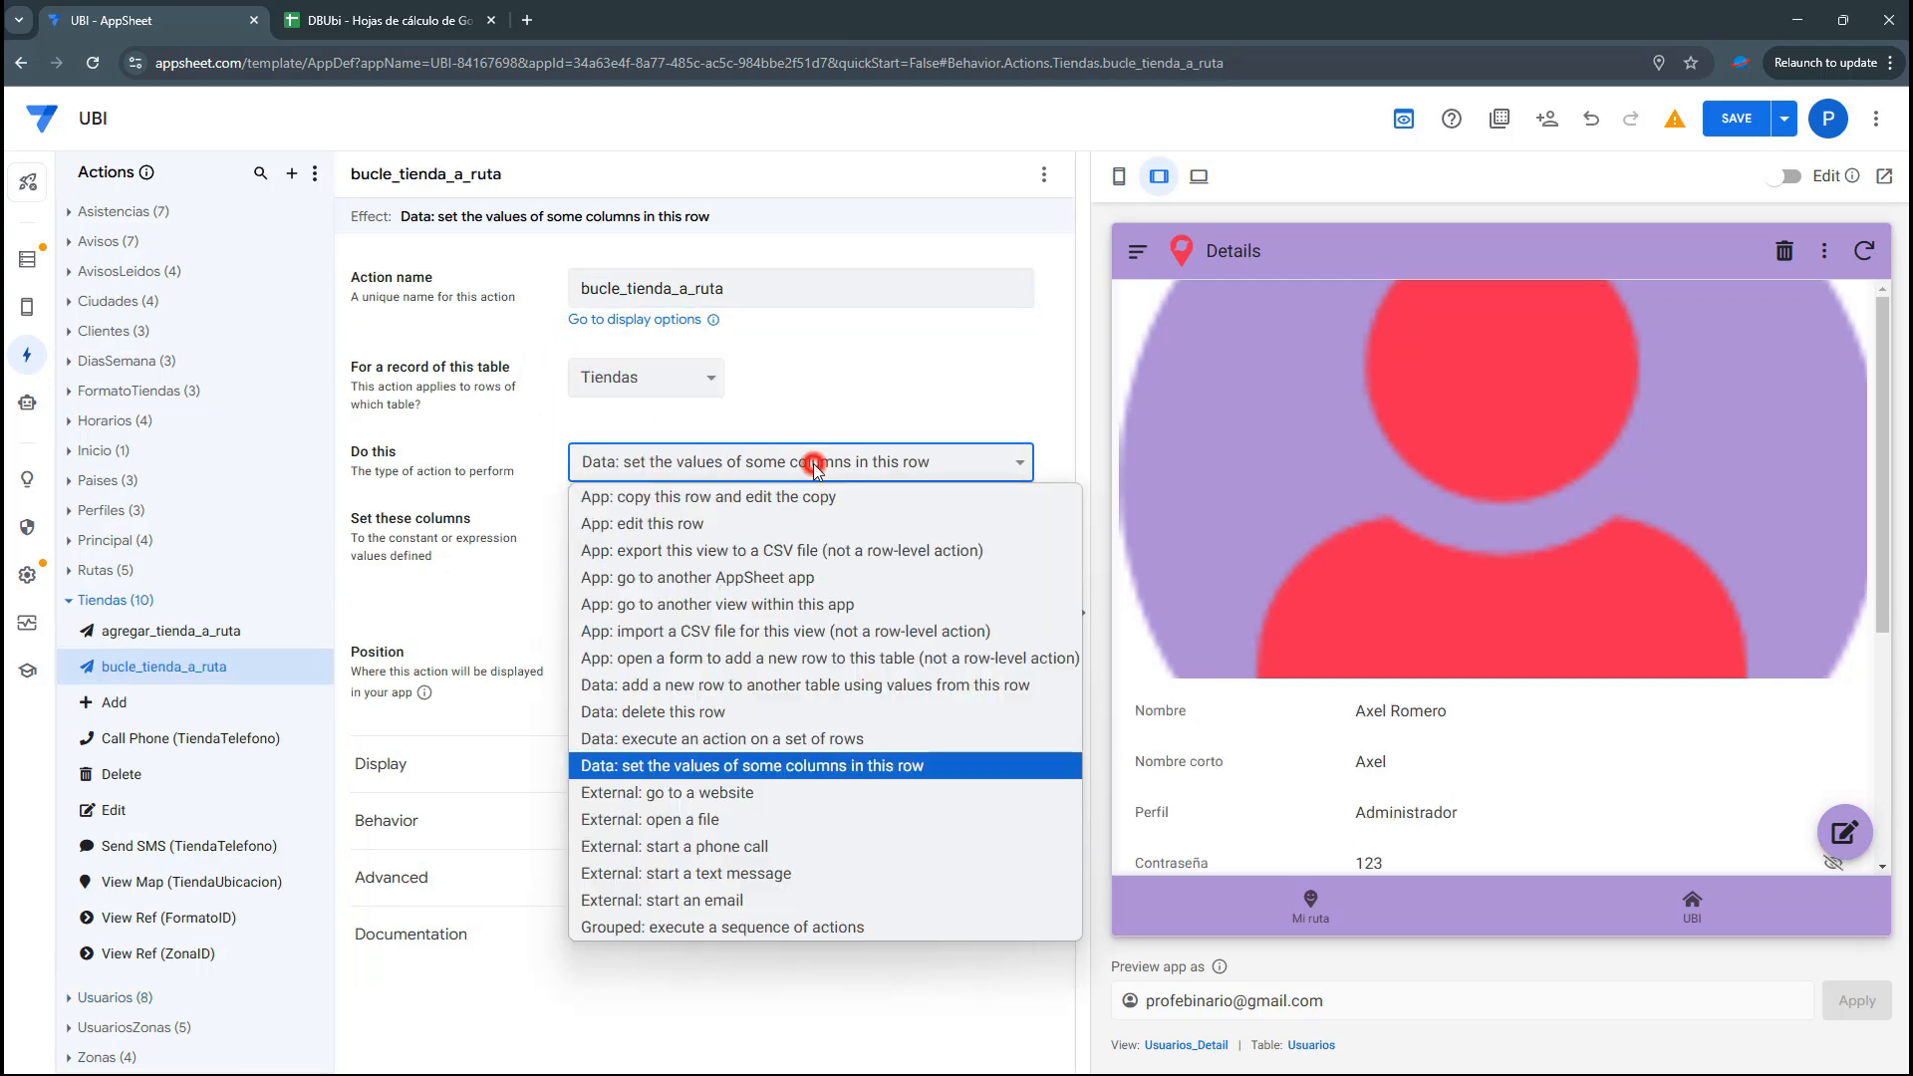
left_click(696, 927)
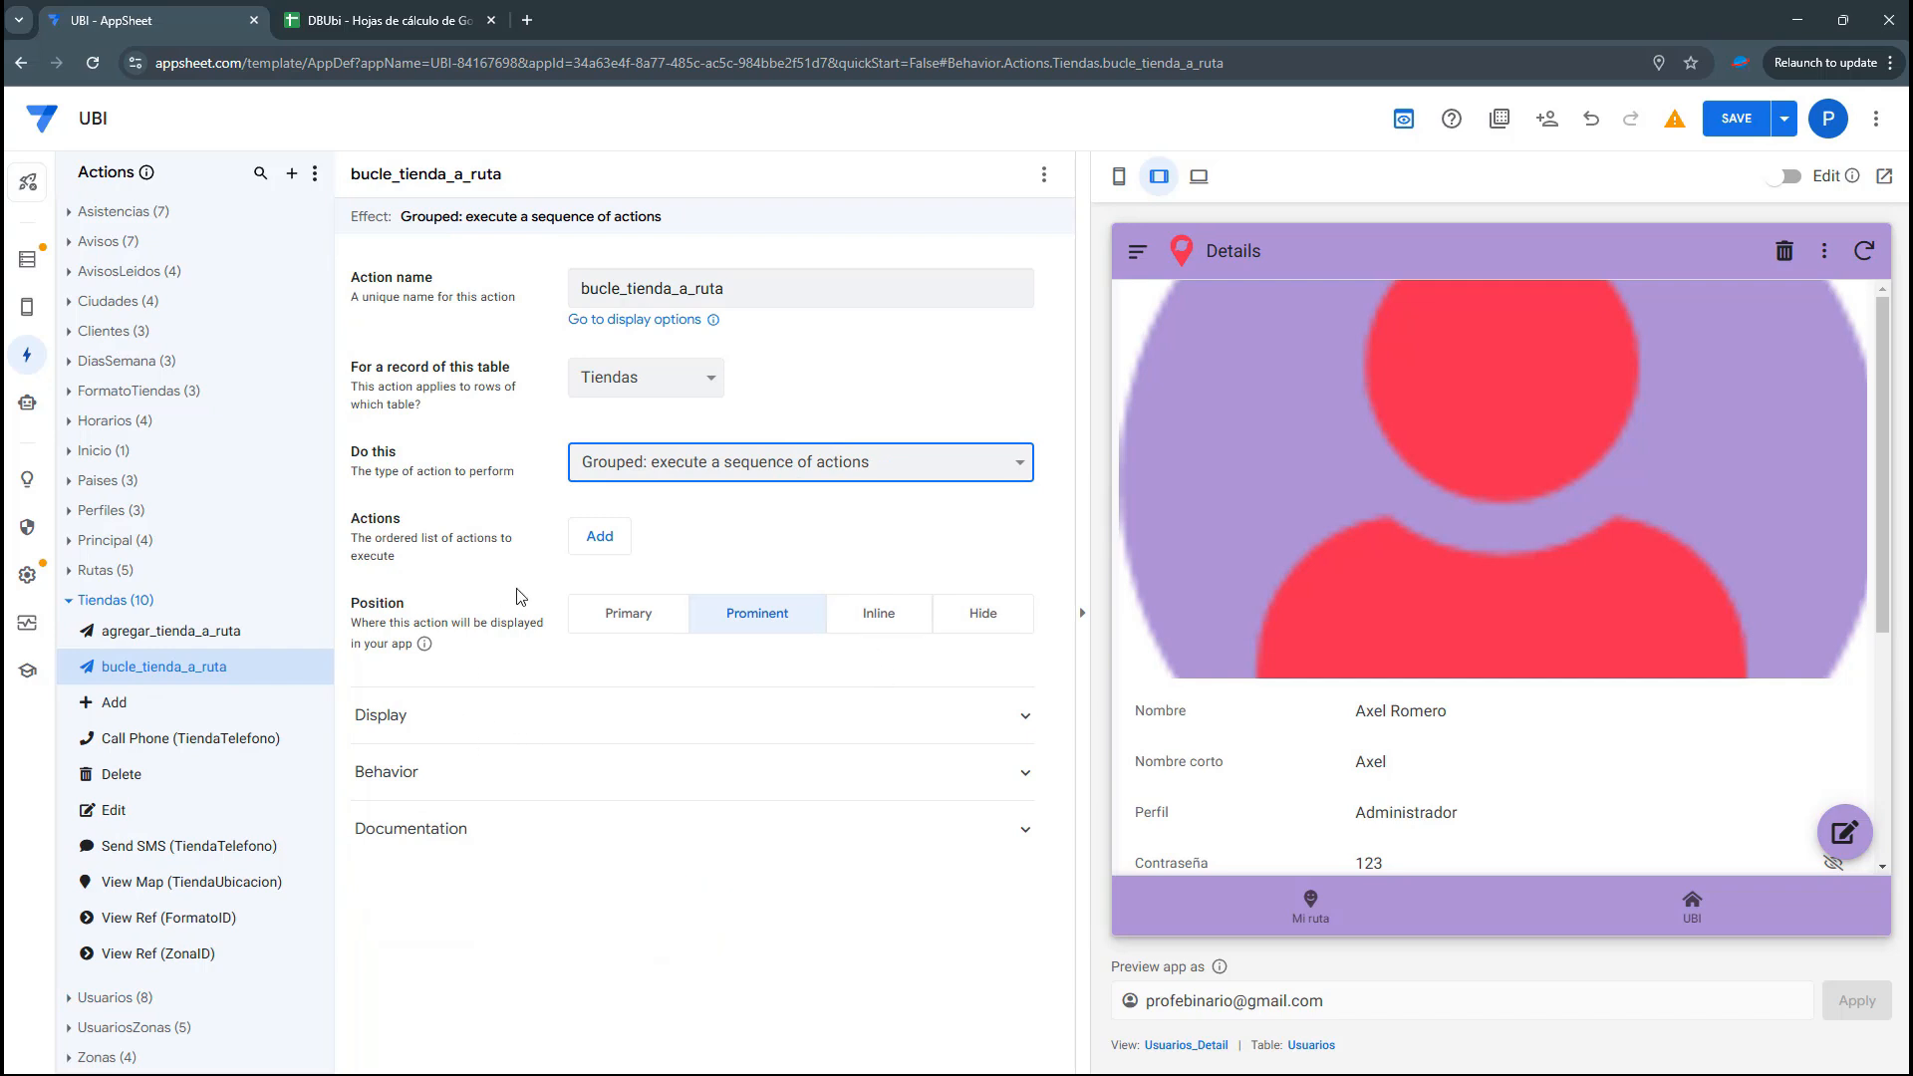
left_click(592, 546)
left_click(713, 542)
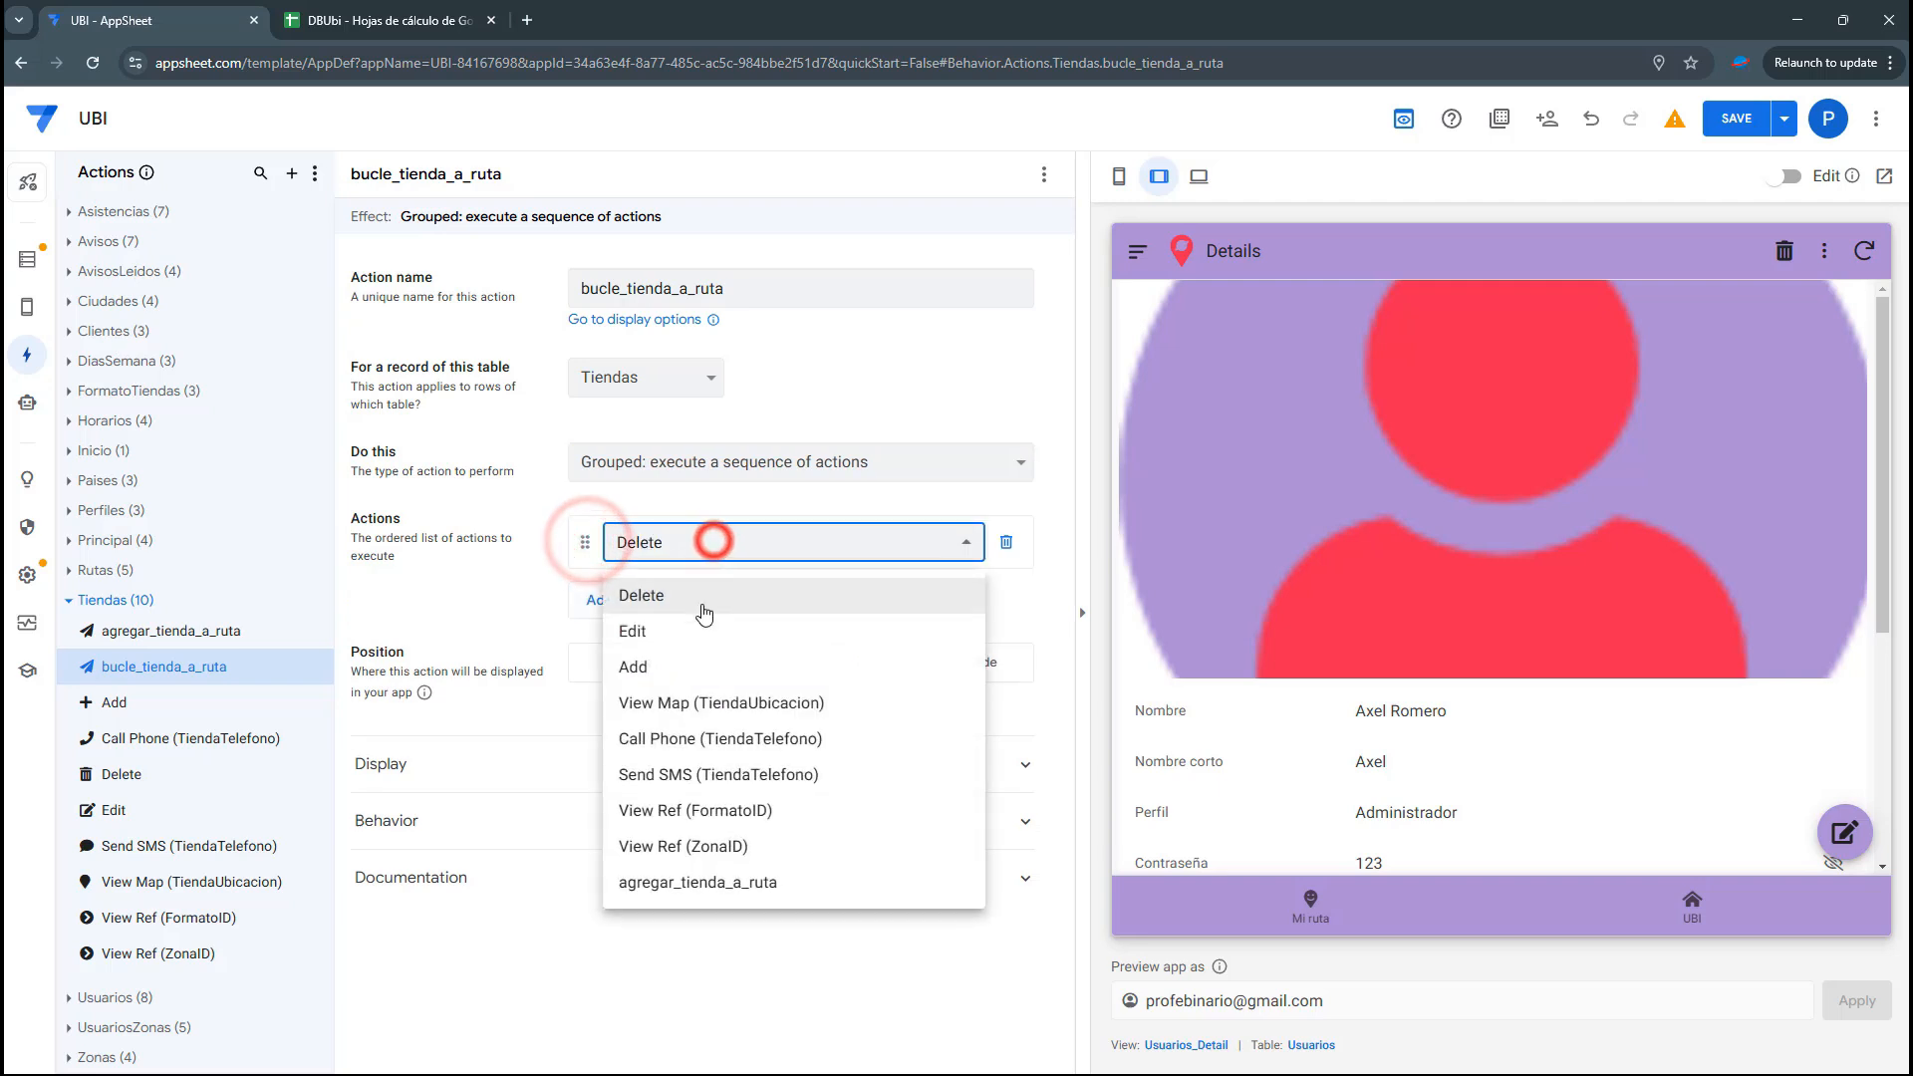
left_click(680, 883)
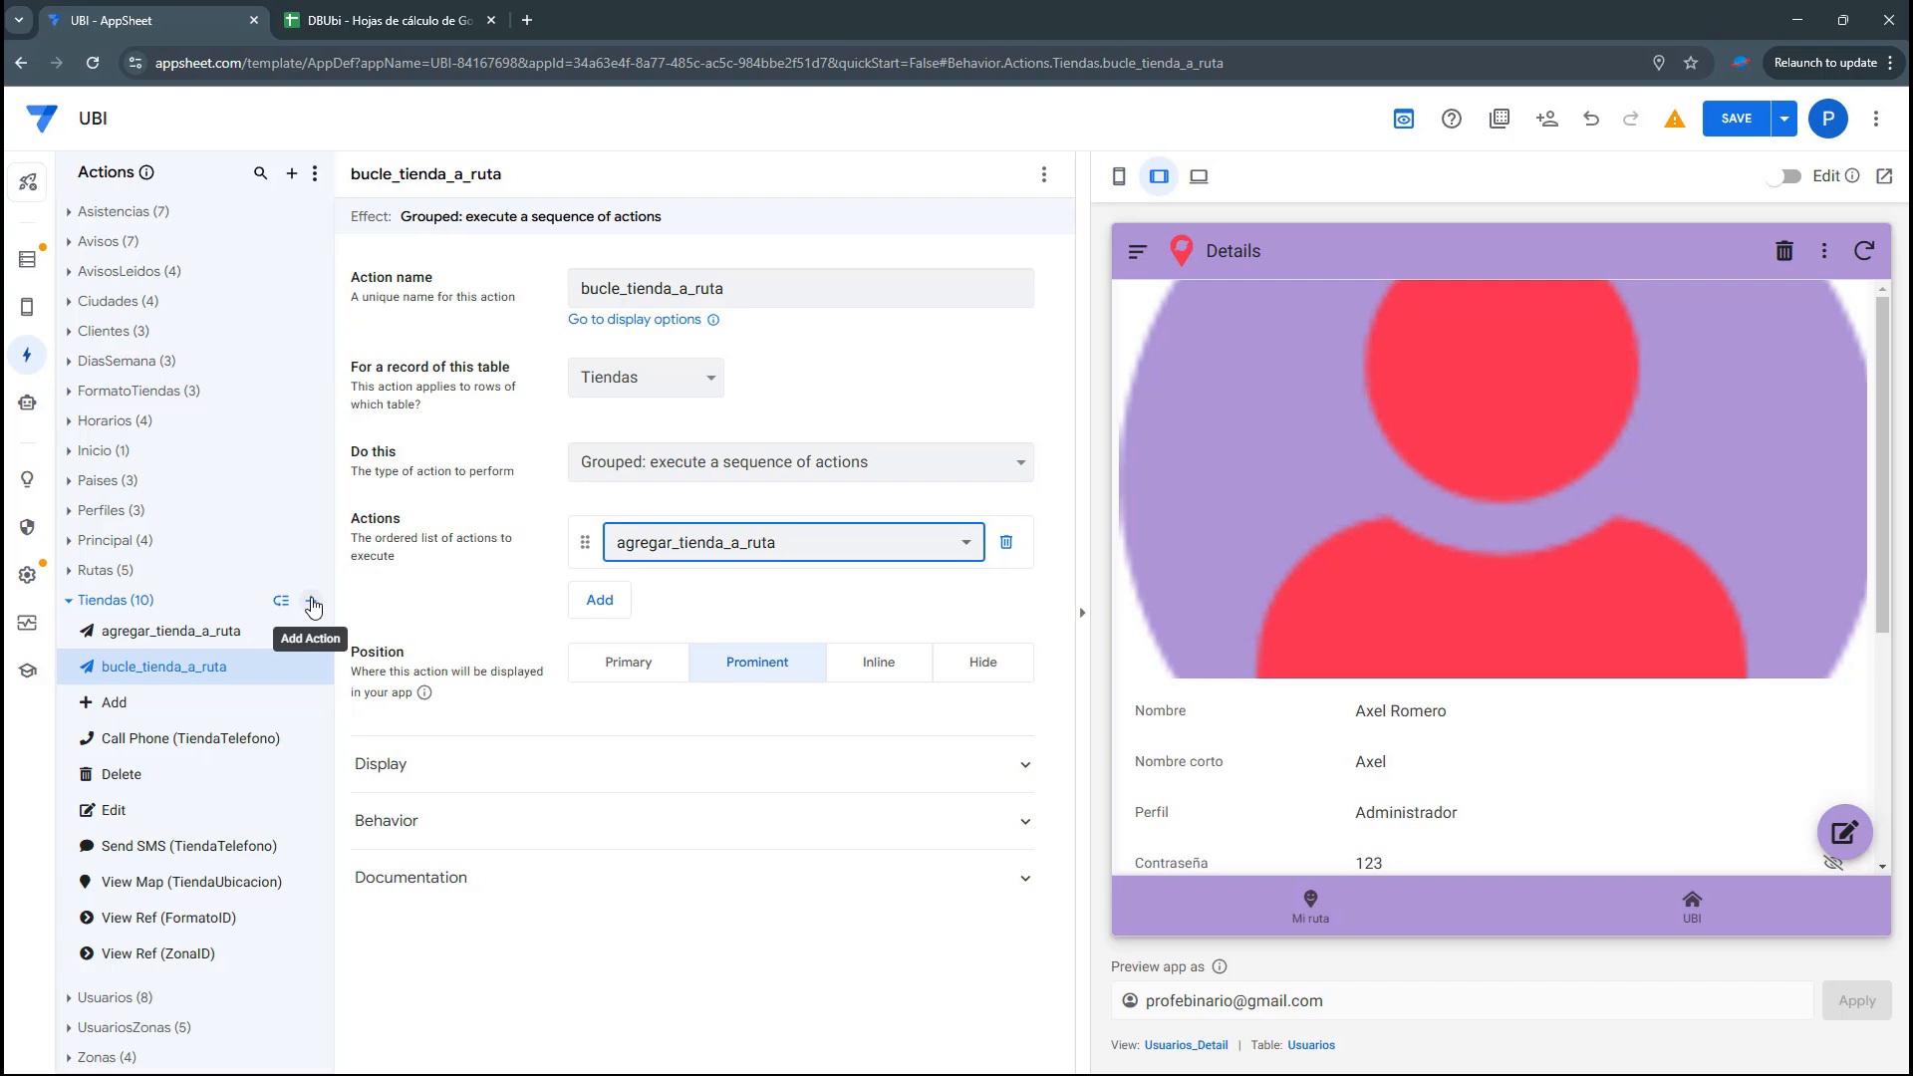
Create Tiendas action repetir_tienda_a_ruta that executes an action on a set of Tiendas rows
left_click(312, 604)
left_click(712, 752)
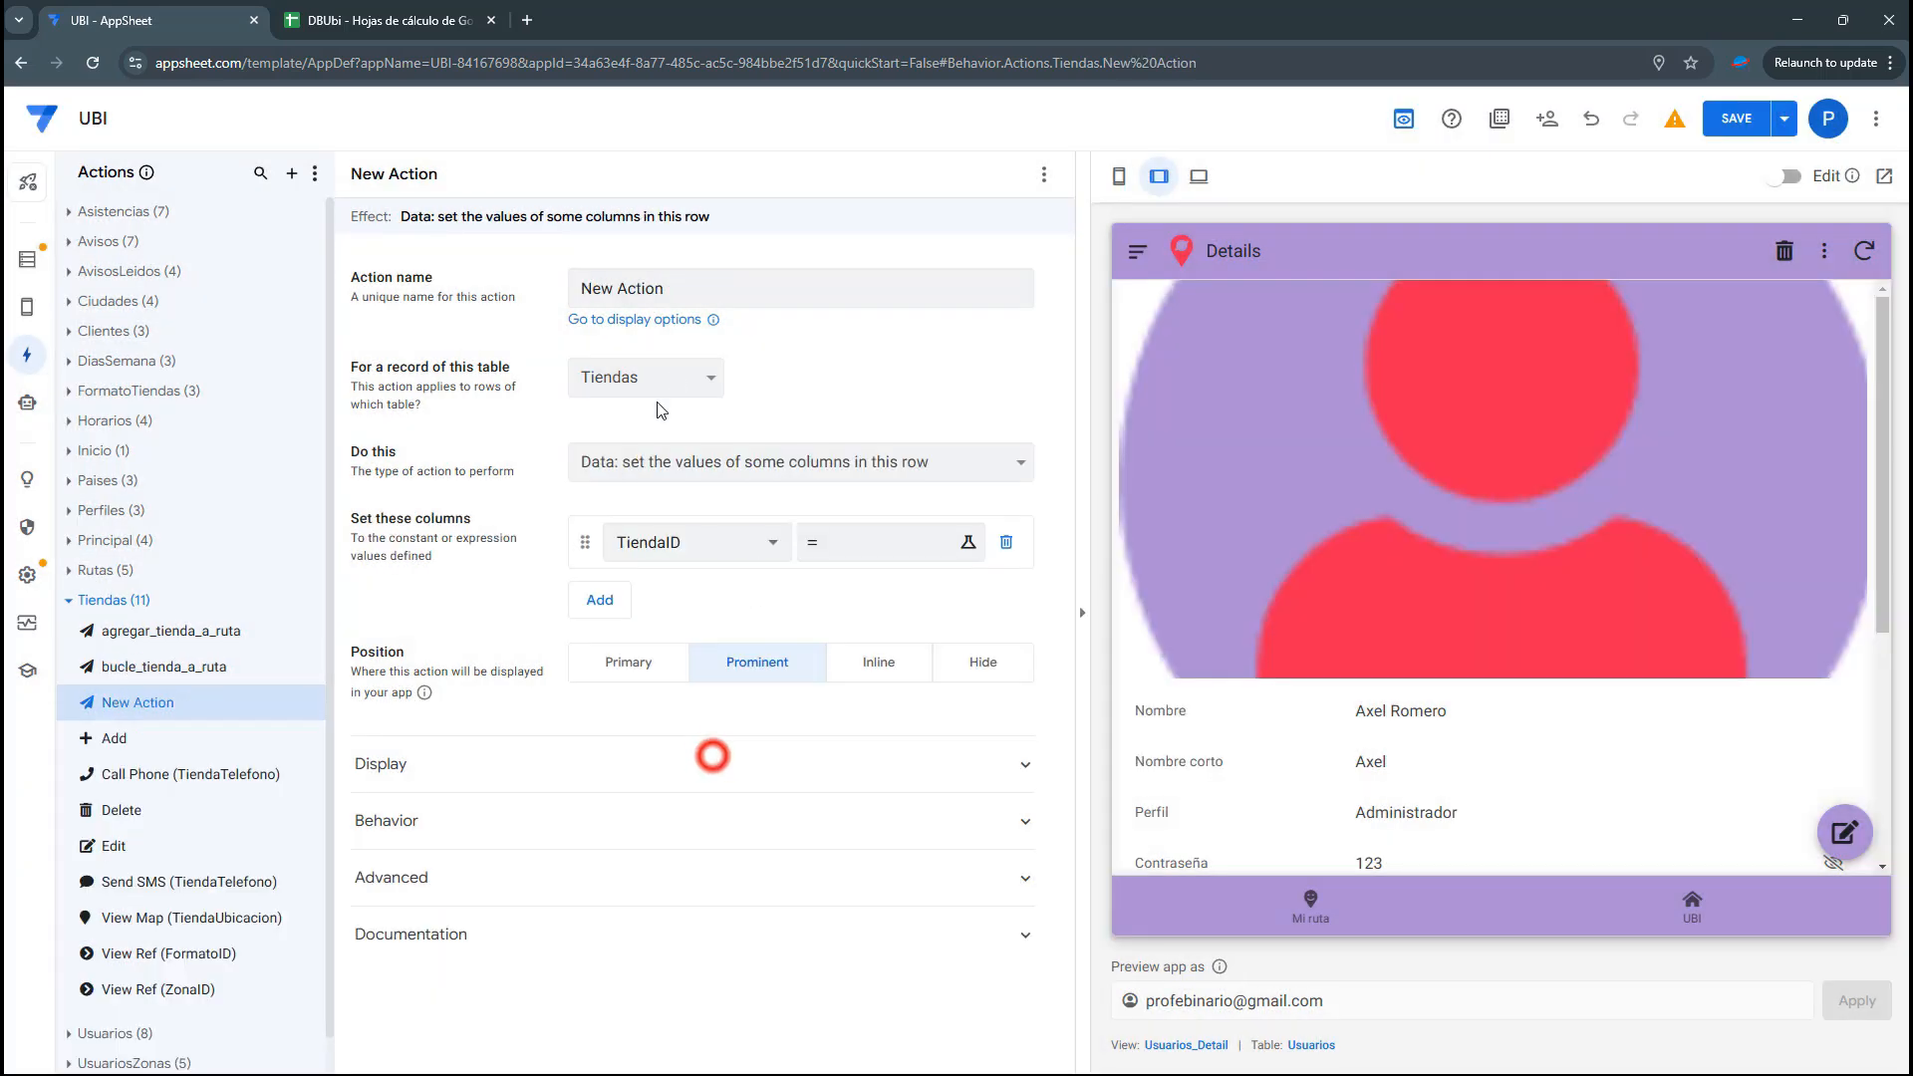
triple_click(677, 291)
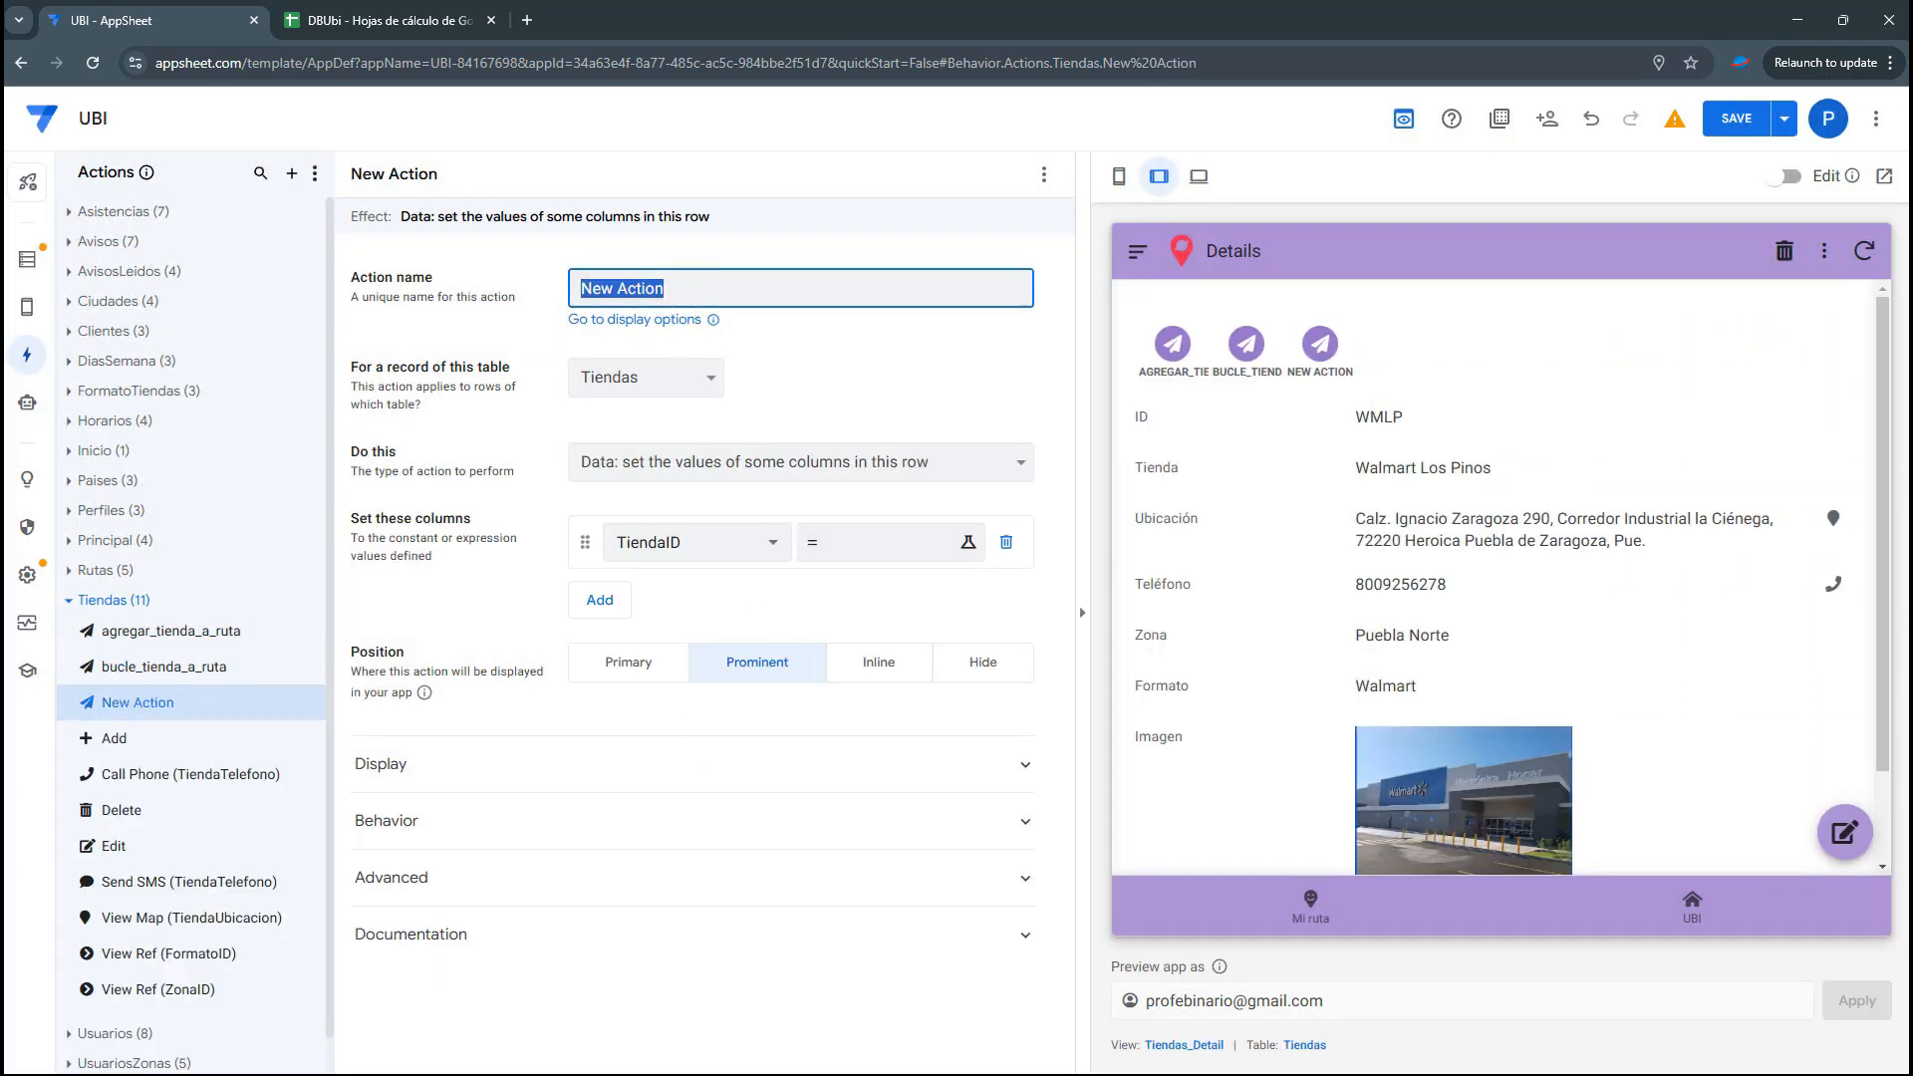
left_click(747, 292)
type("repetir_tienda_a_ruta")
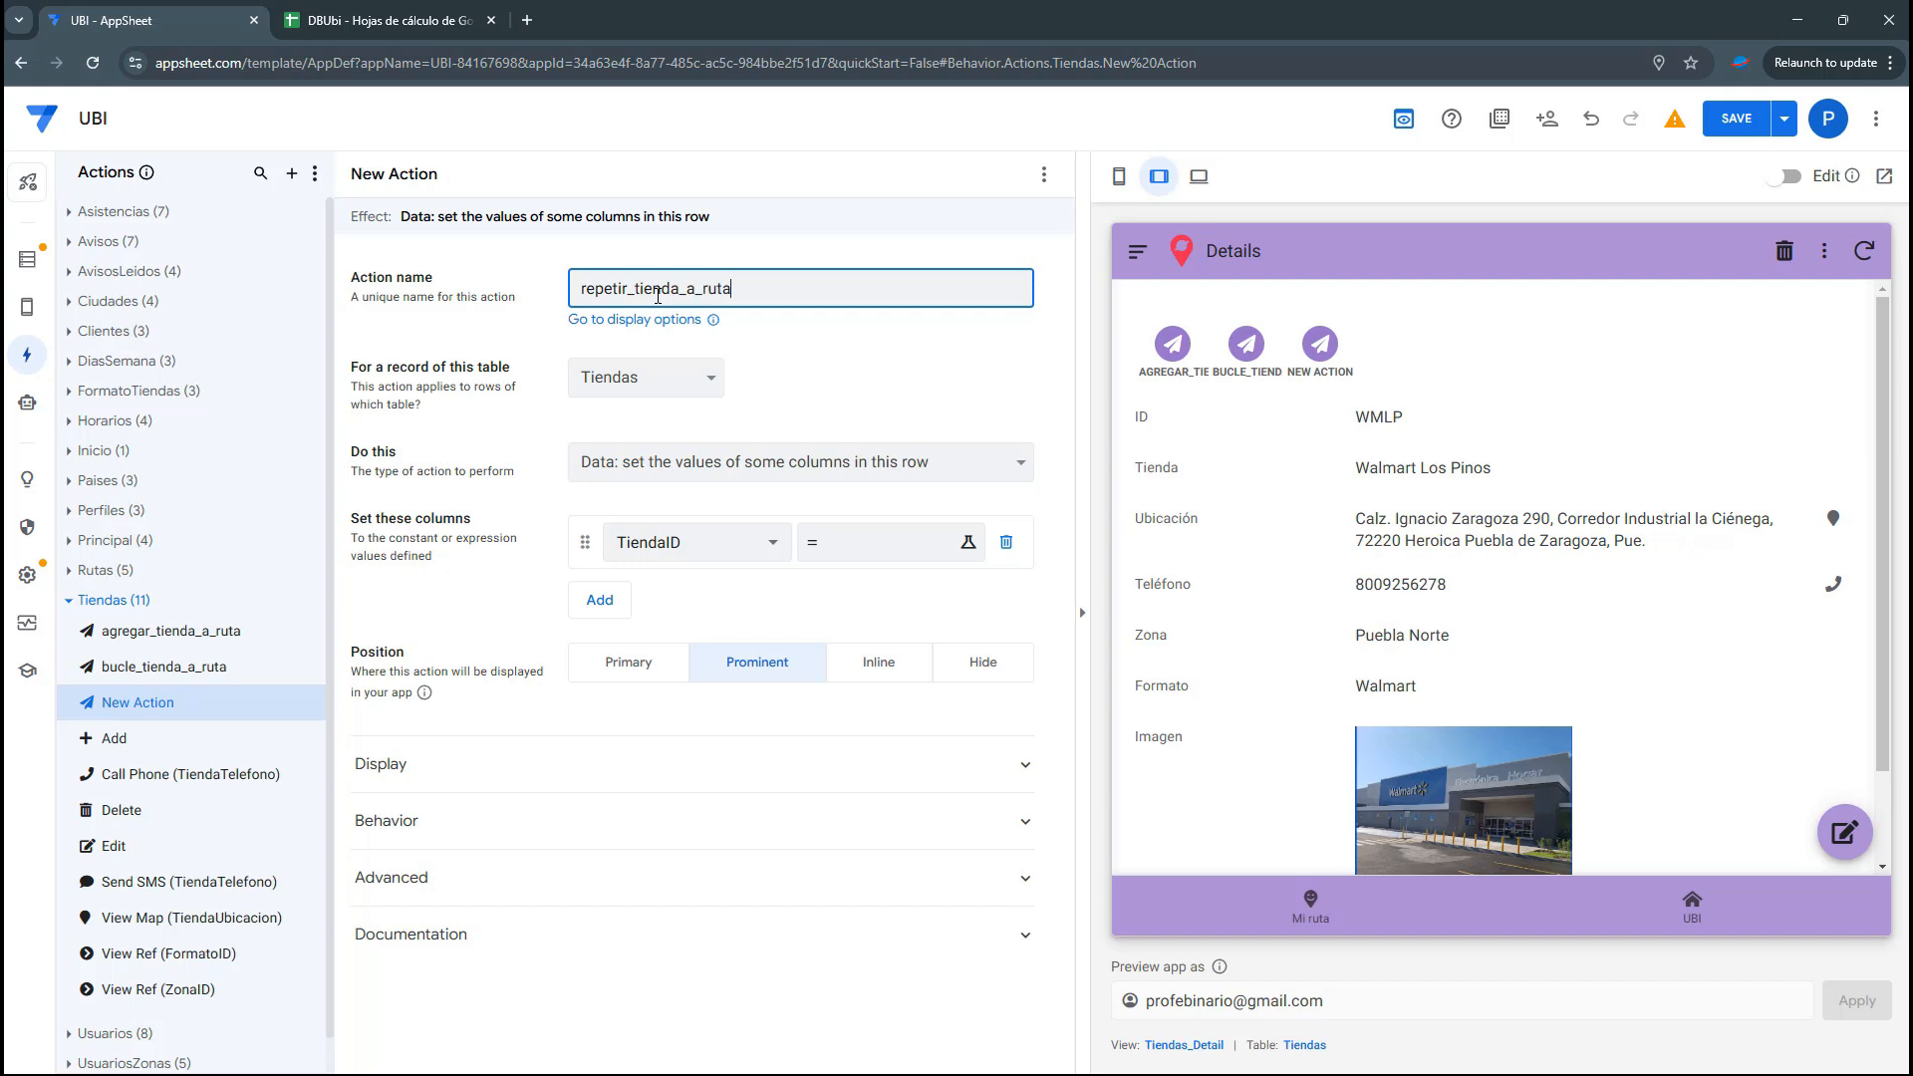
left_click(741, 460)
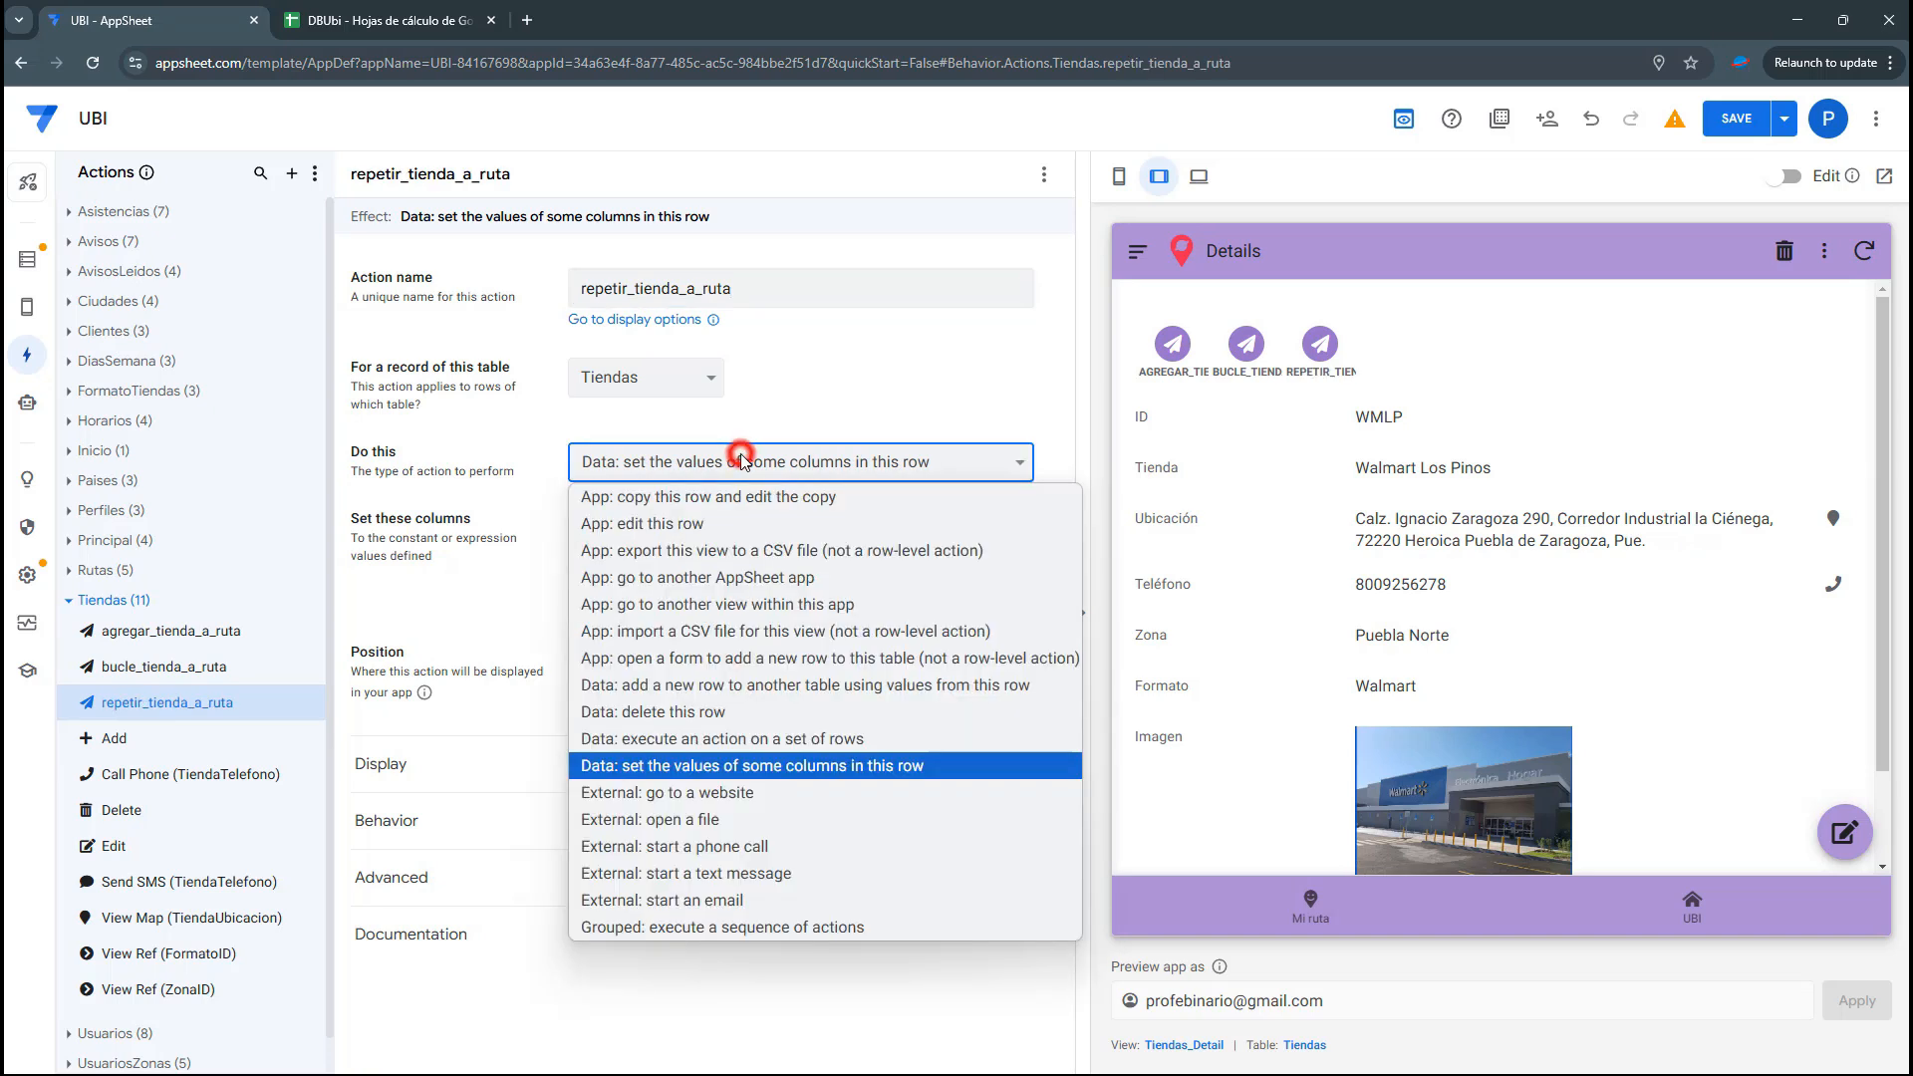
left_click(743, 739)
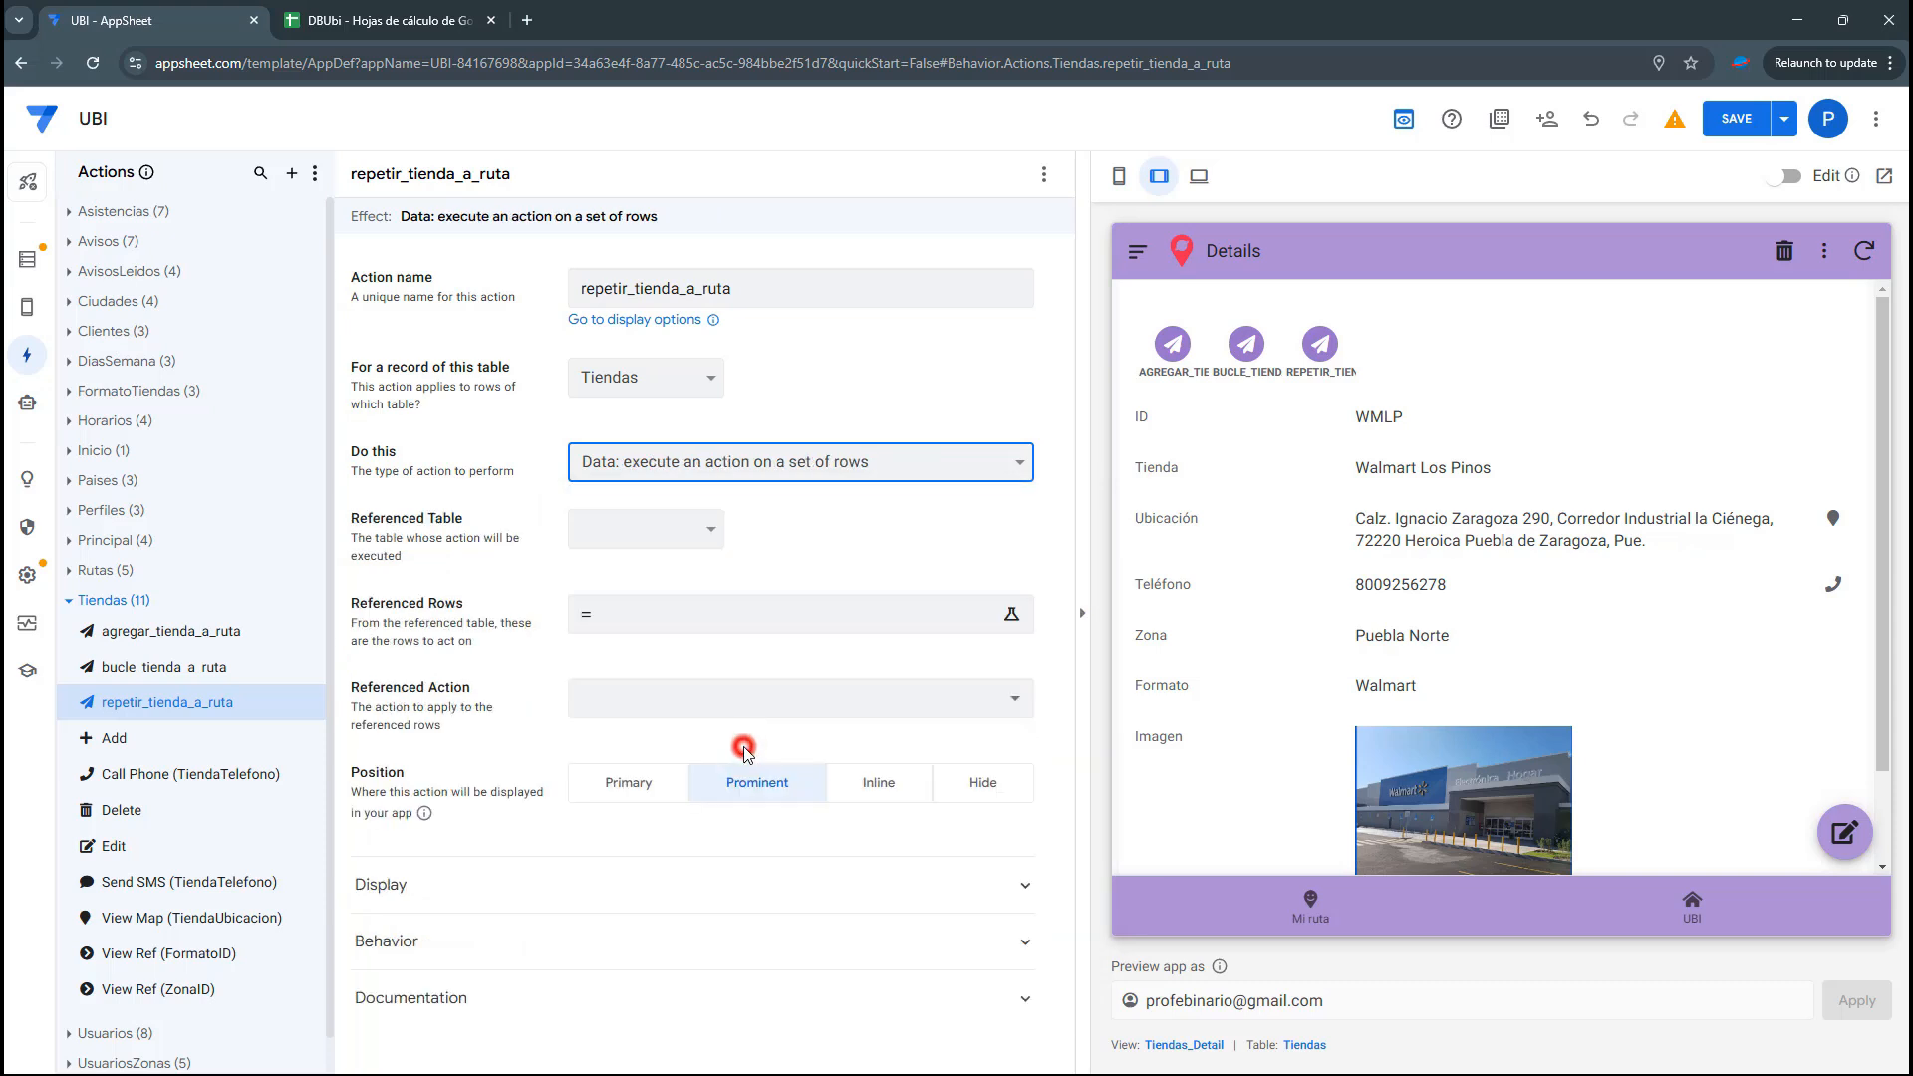
left_click(662, 525)
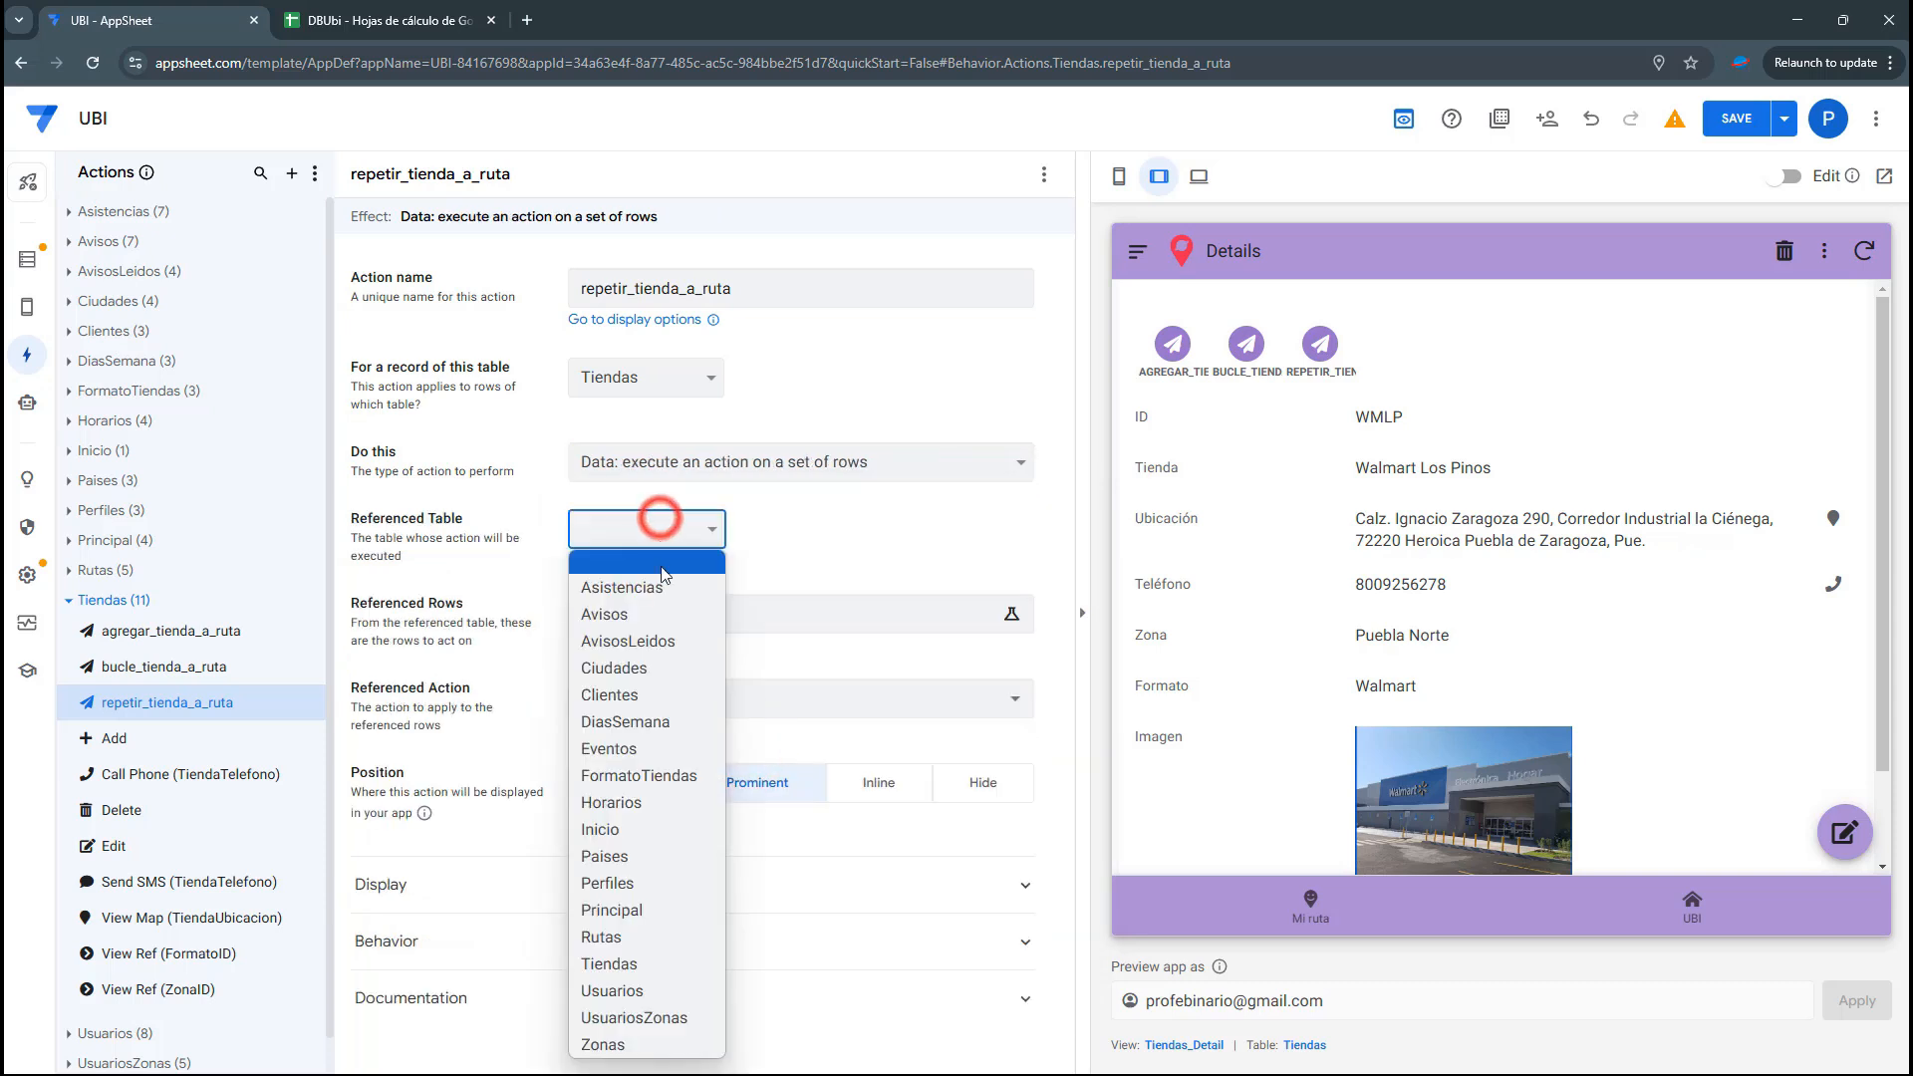
key("Escape")
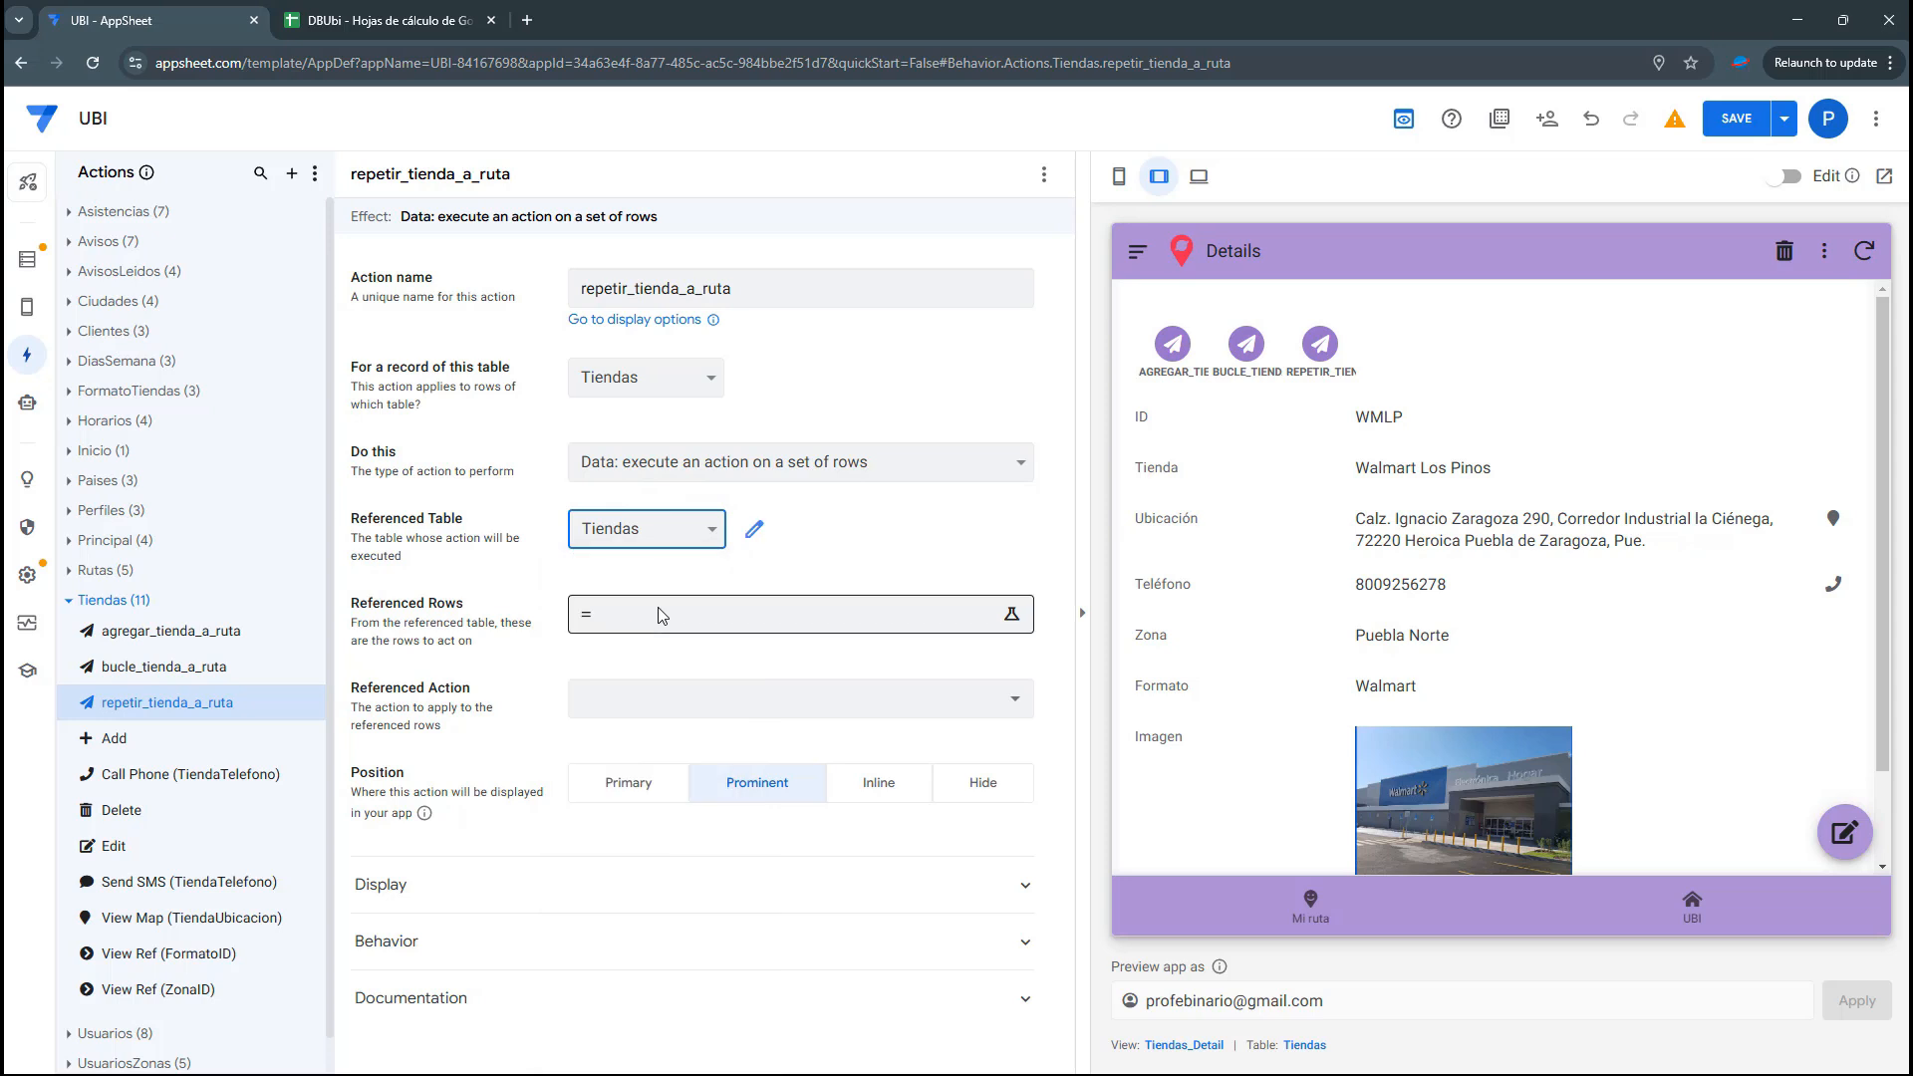
Set repetir_tienda_a_ruta's Referenced Rows expression to LIST([_THISROW])
left_click(660, 610)
type("LISTS")
key("BackSpace")
type("(")
type("[_T")
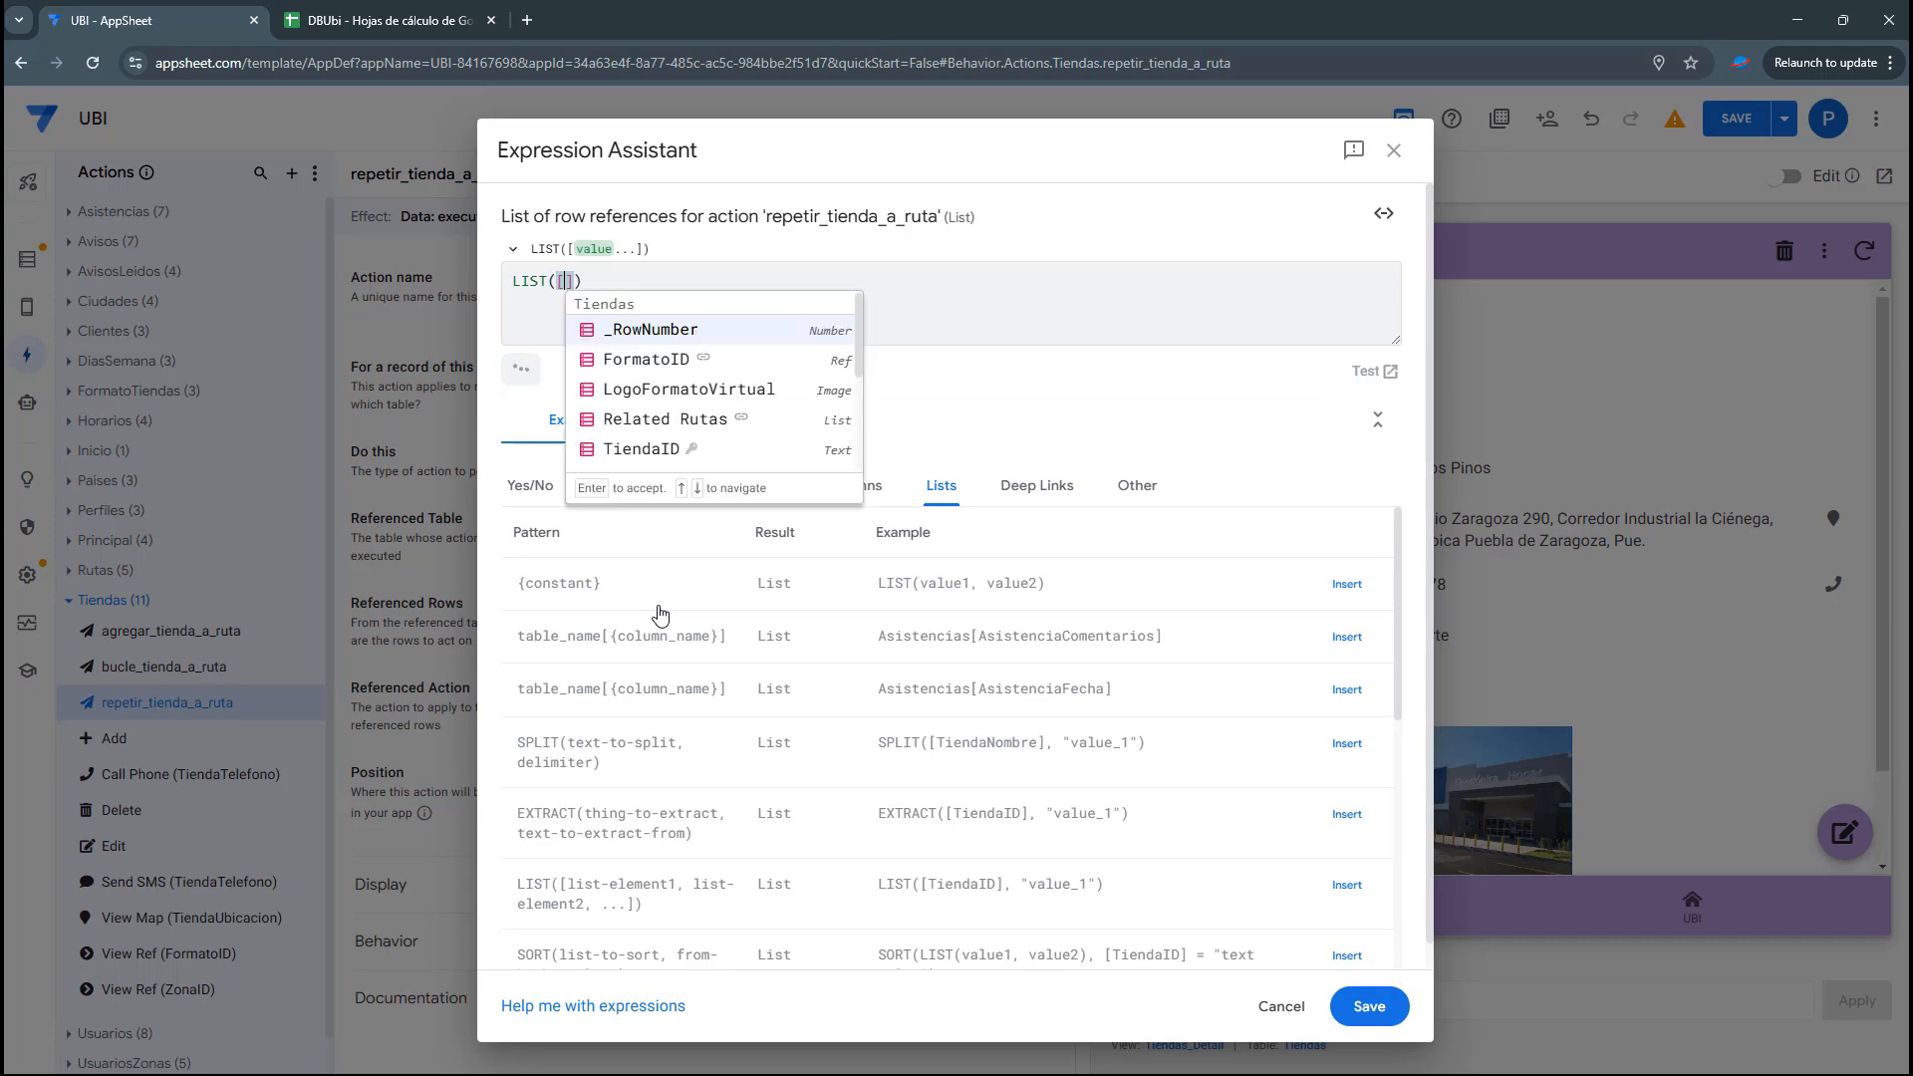
type("HISROW")
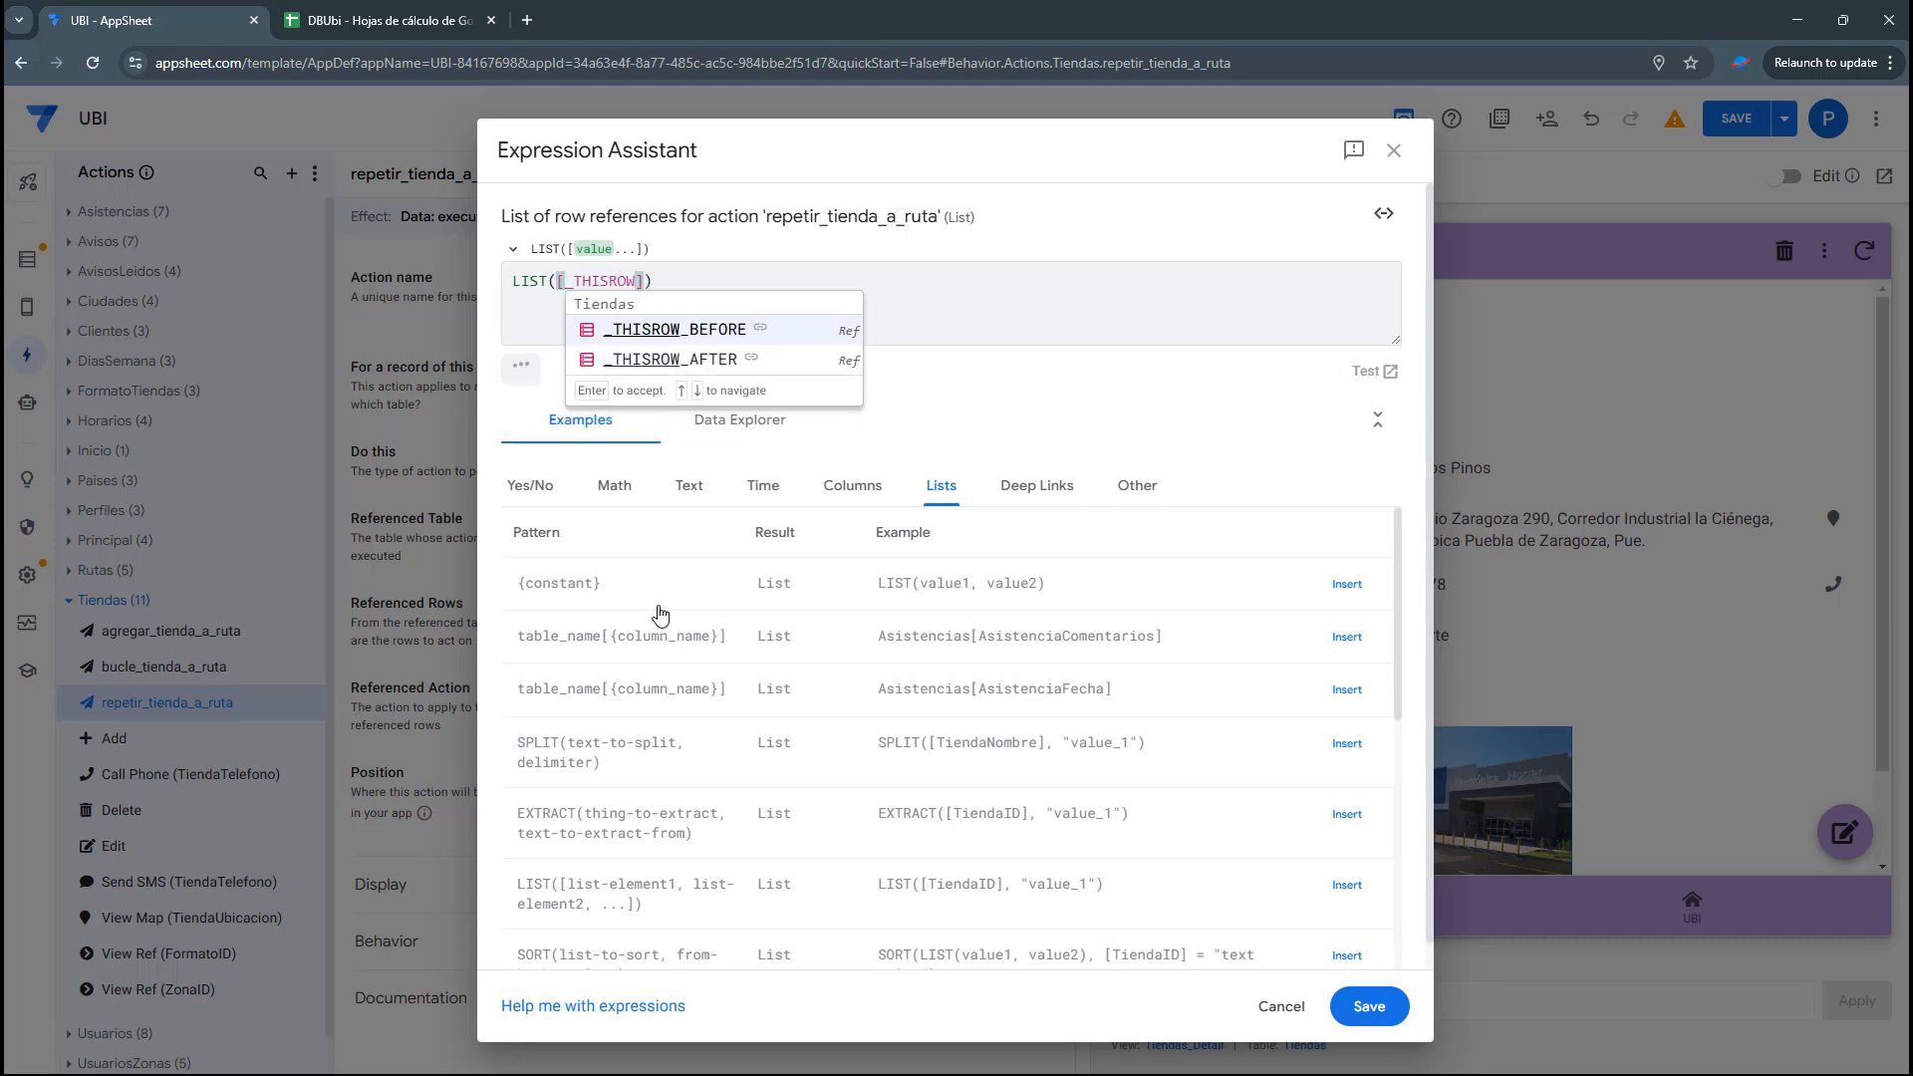
left_click(1081, 320)
left_click(1369, 1006)
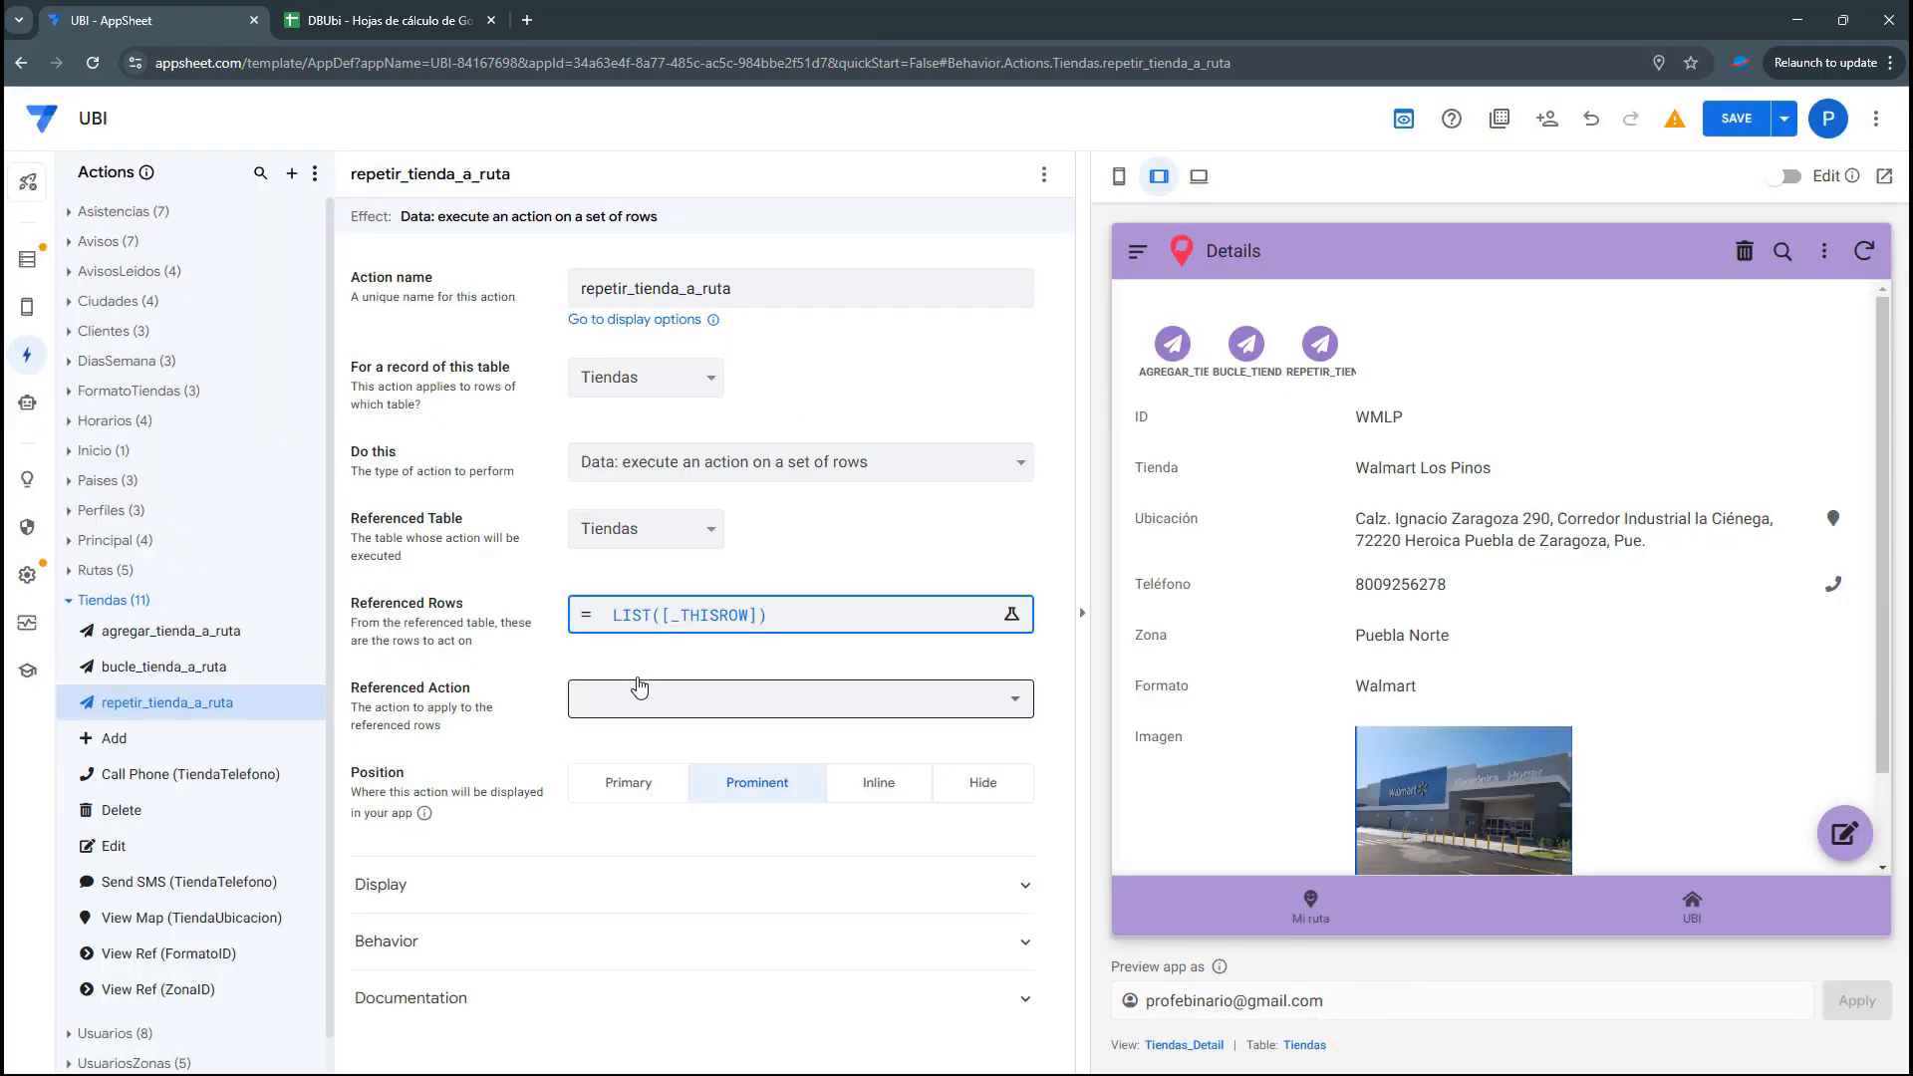
Point repetir_tienda_a_ruta at bucle_tienda_a_ruta and add repetir_tienda_a_ruta as bucle's second action
left_click(639, 687)
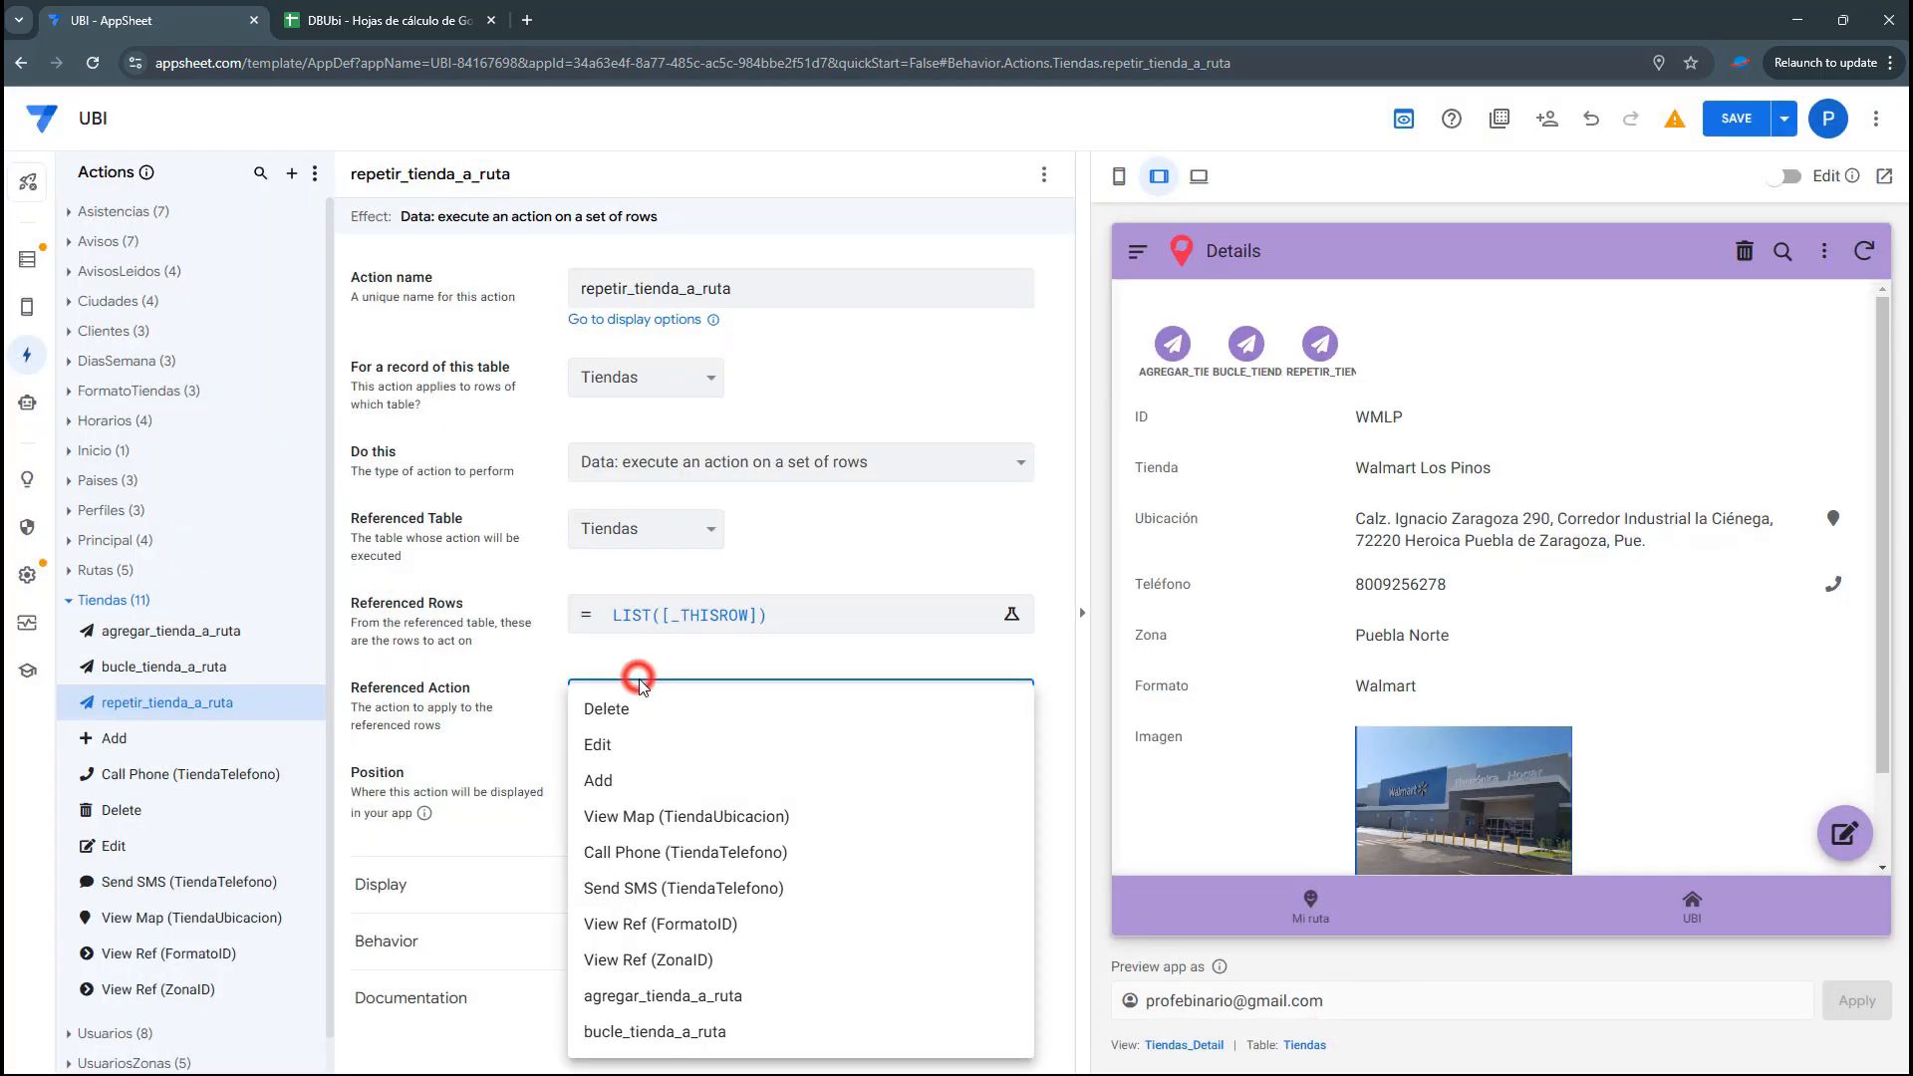
left_click(638, 1016)
left_click(138, 677)
left_click(610, 601)
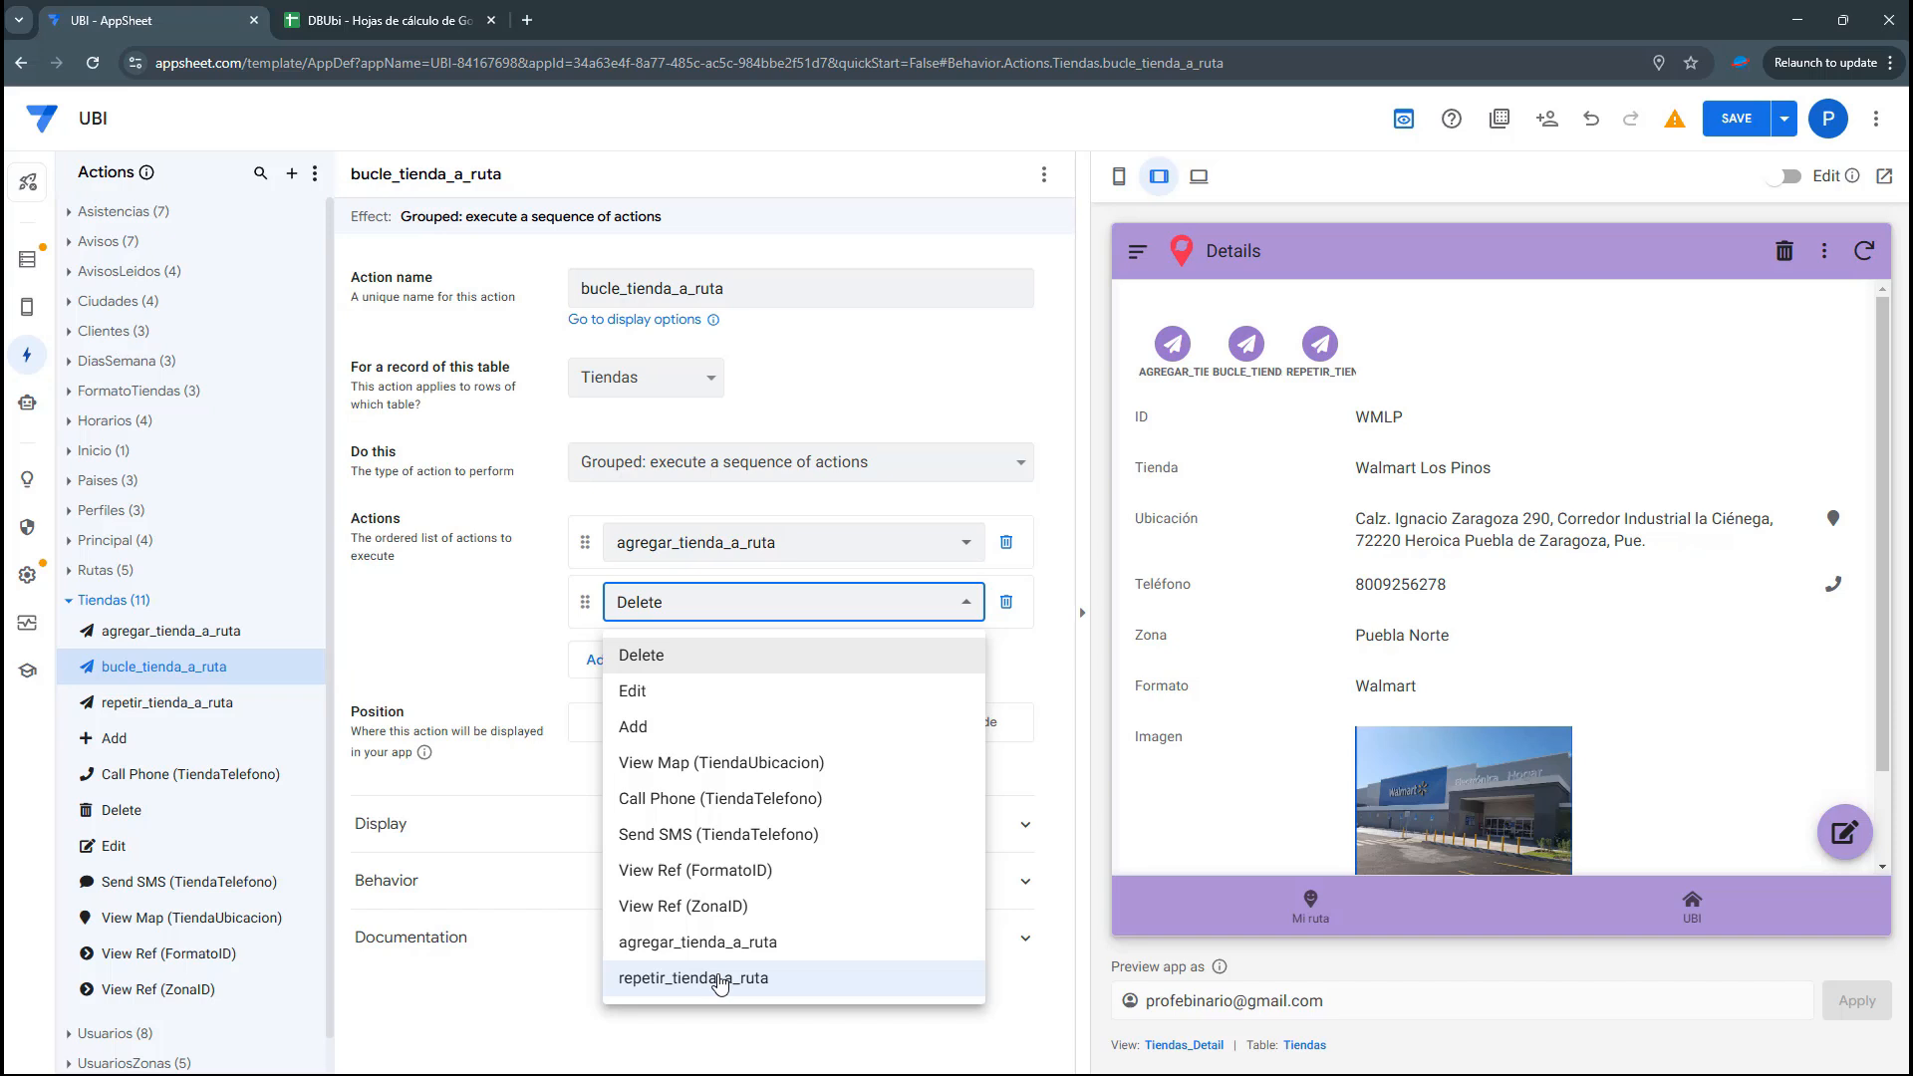
left_click(719, 982)
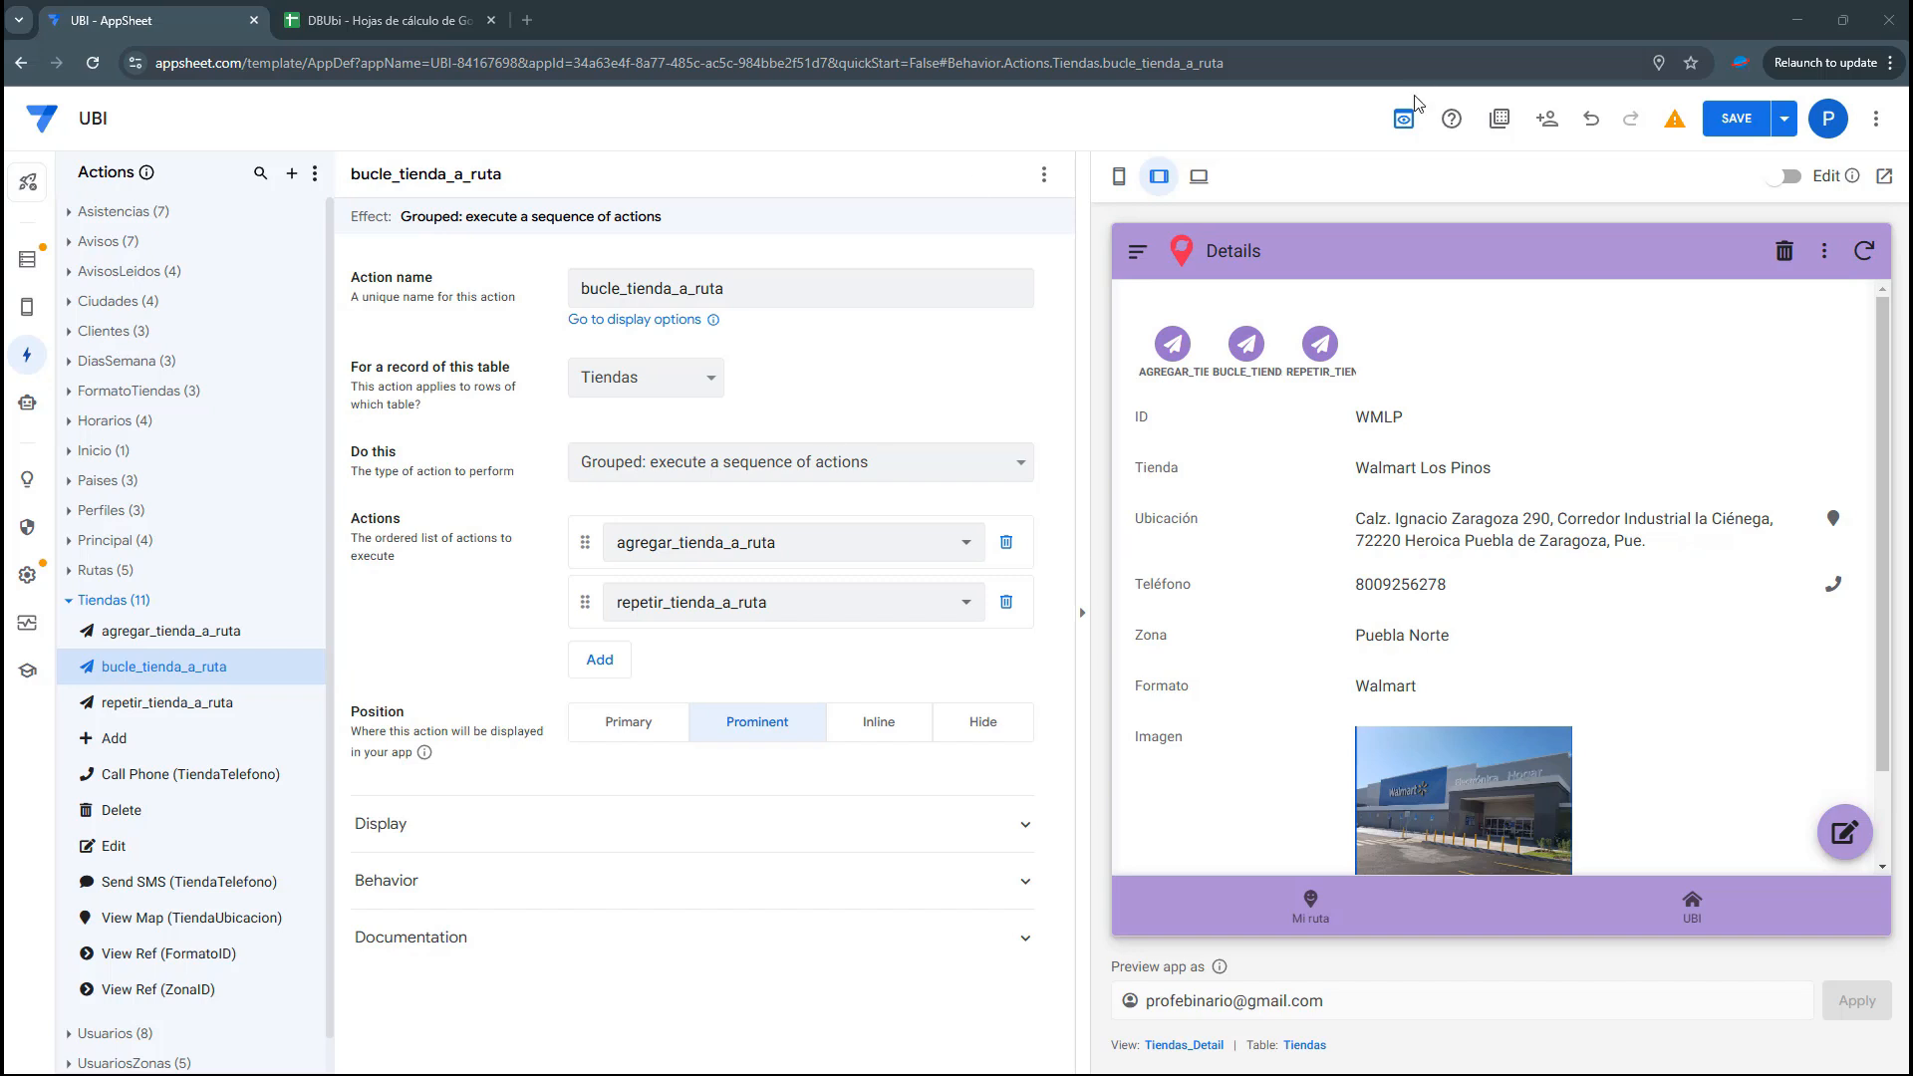
Set Position to Hide for agregar_tienda_a_ruta, bucle_tienda_a_ruta and repetir_tienda_a_ruta
left_click(170, 631)
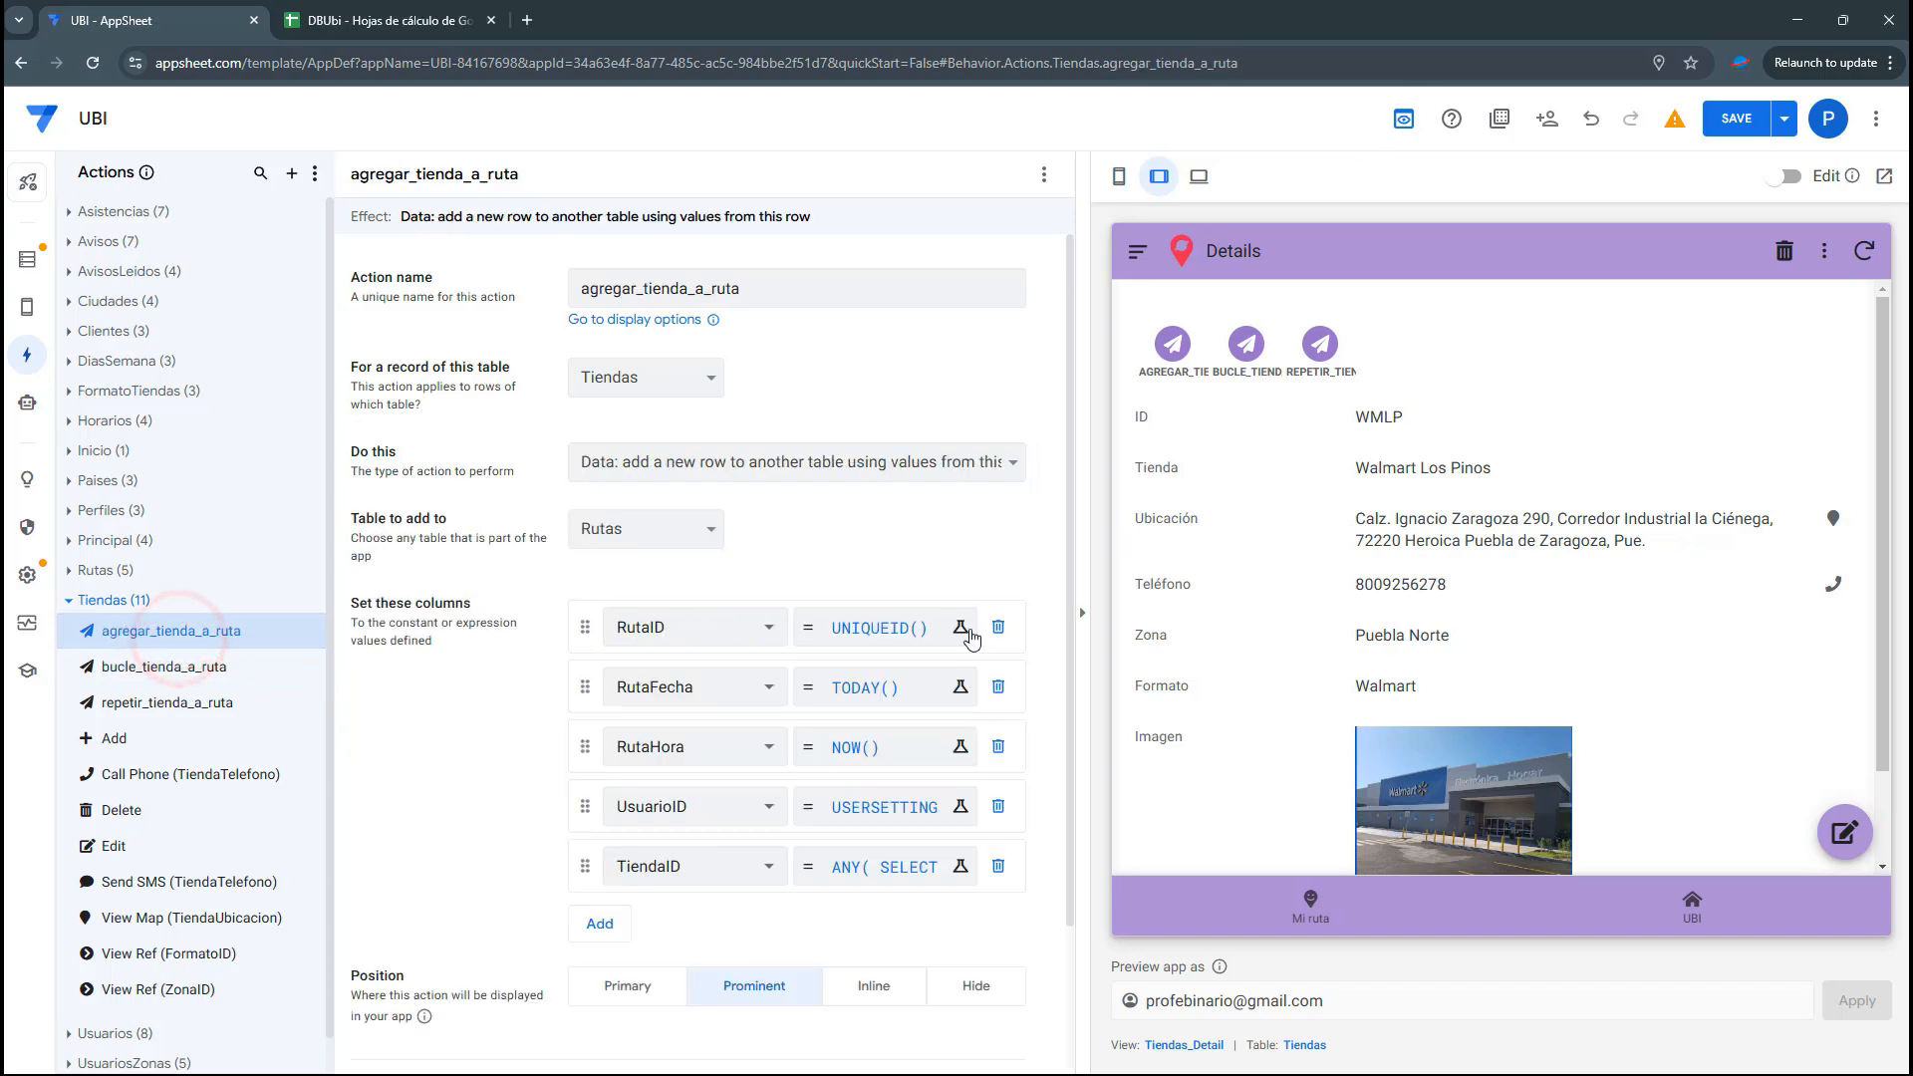
scroll(981, 805, "down", 2)
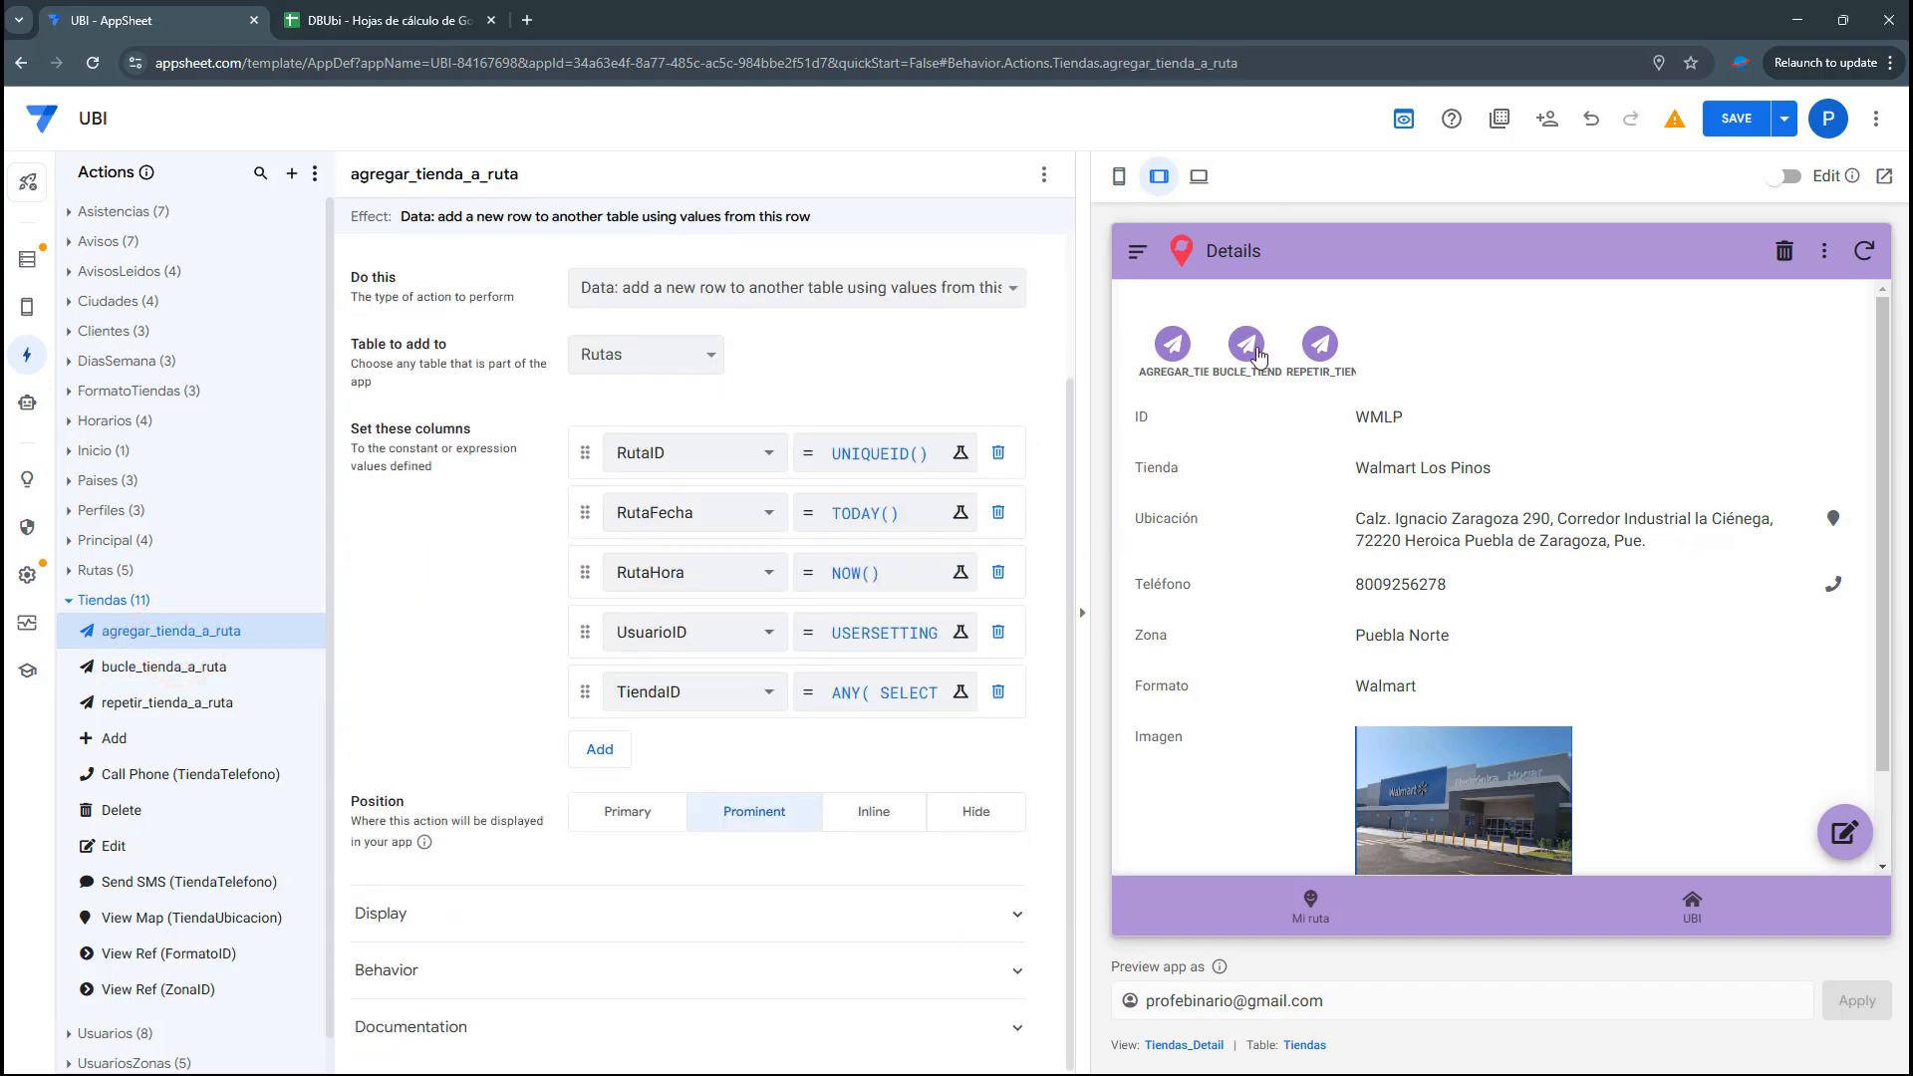
left_click(987, 811)
left_click(165, 667)
left_click(983, 723)
left_click(125, 703)
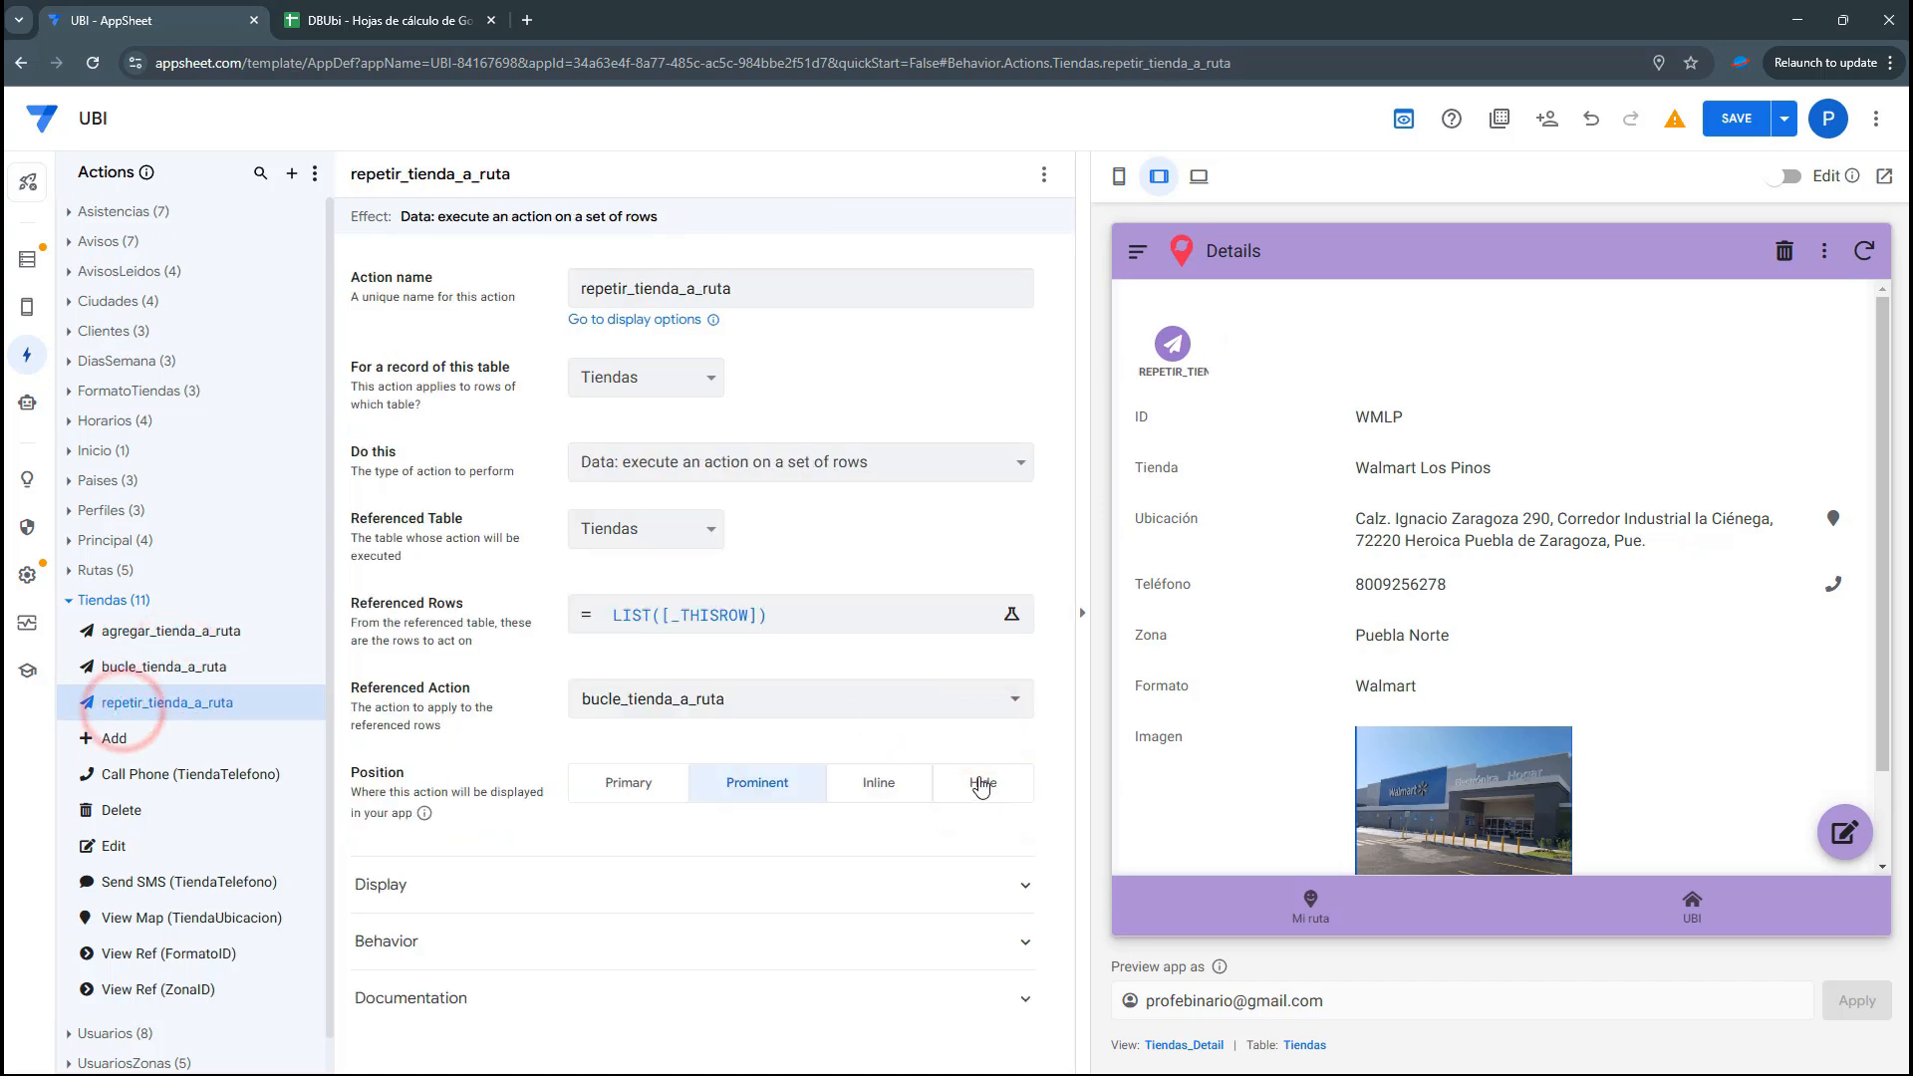
left_click(983, 782)
Enable BOTCrearRuta, make STEPCrearRuta run repetir_tienda_a_ruta, and save the app
left_click(22, 401)
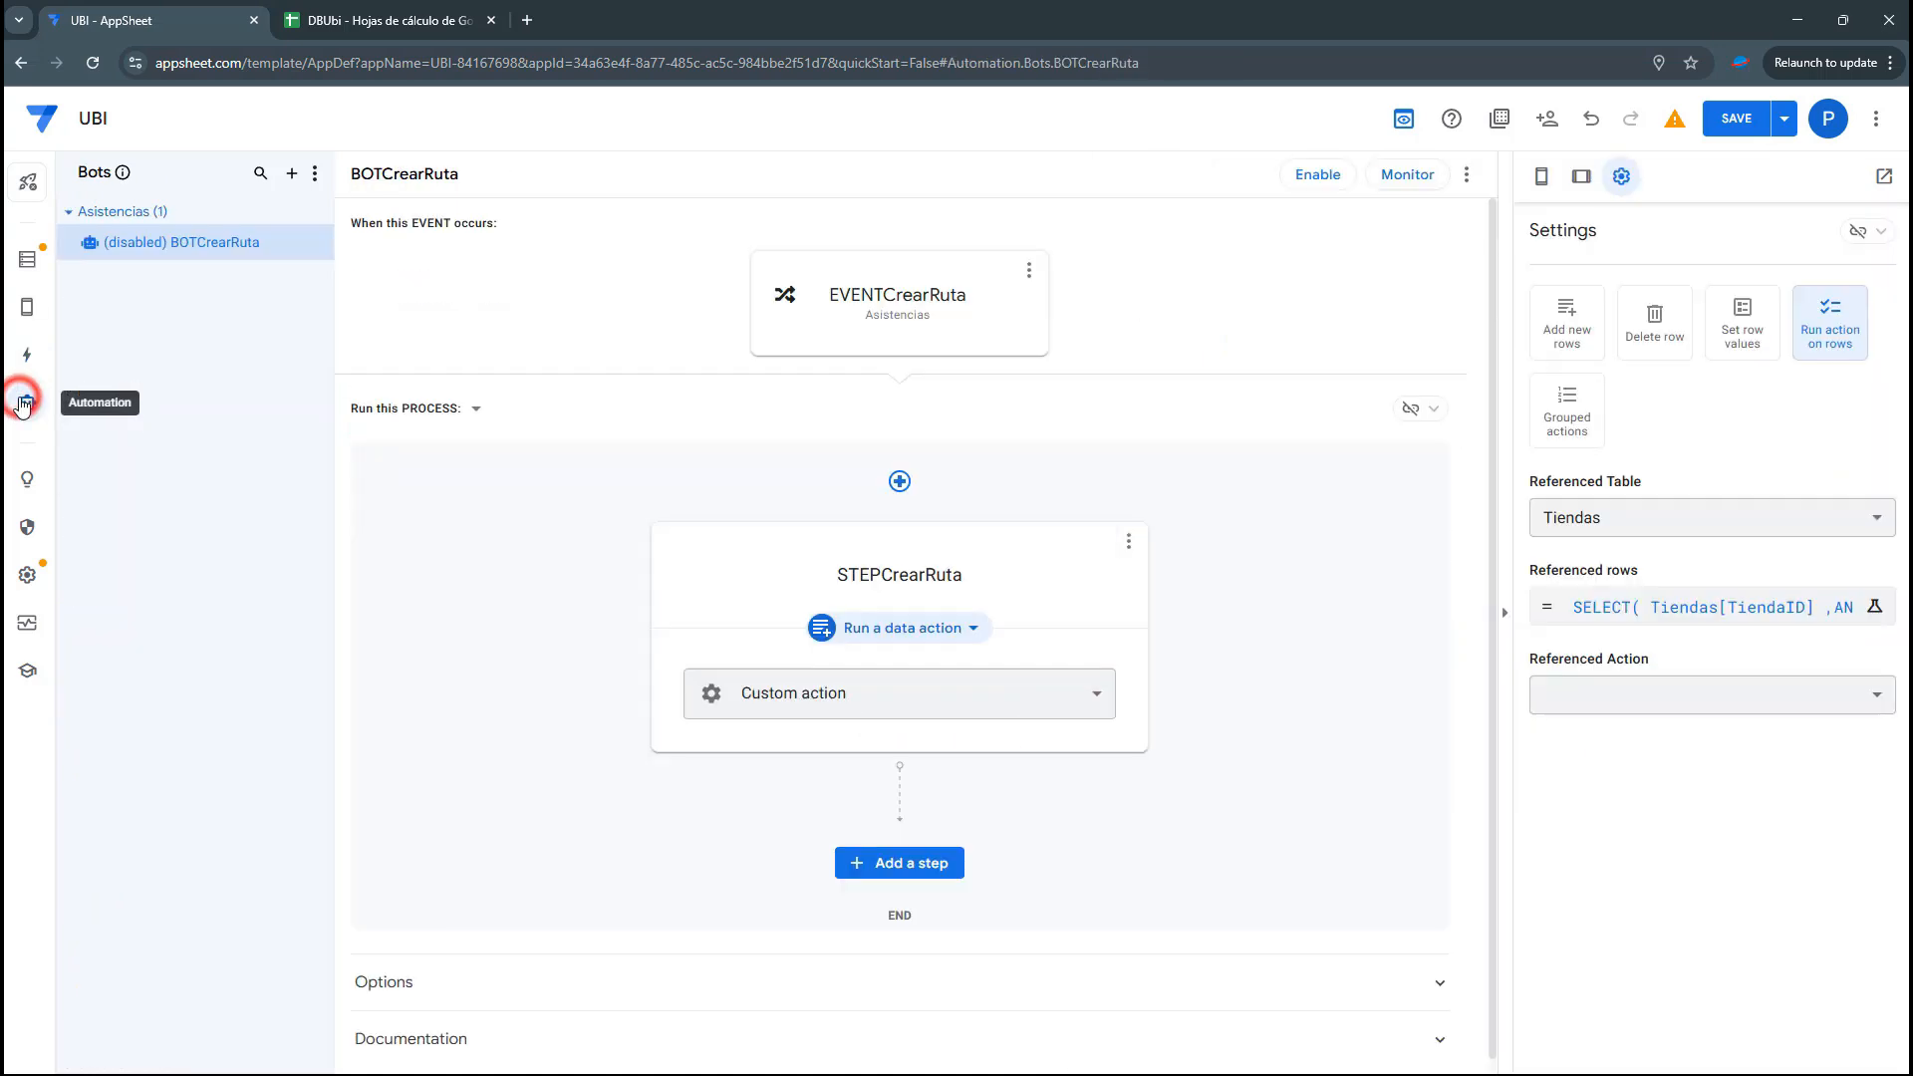
left_click(1345, 182)
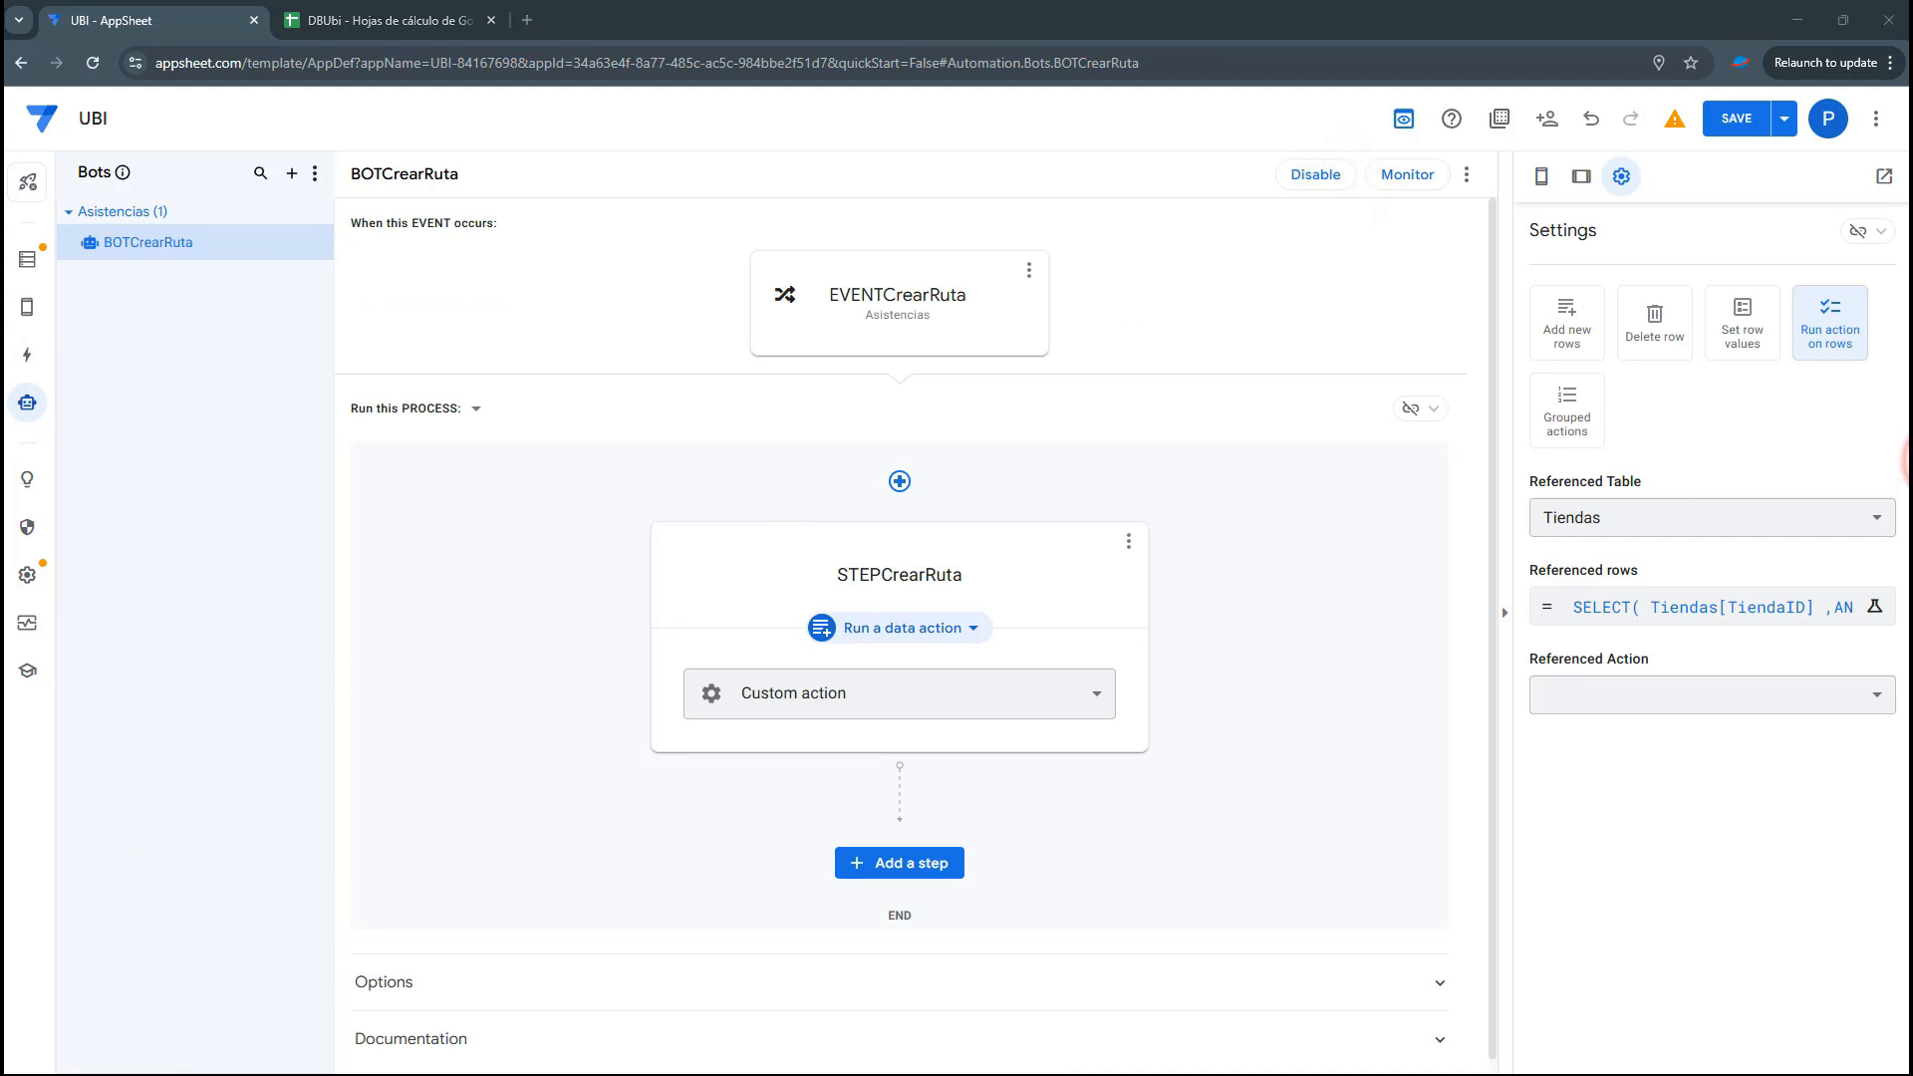
left_click(1635, 693)
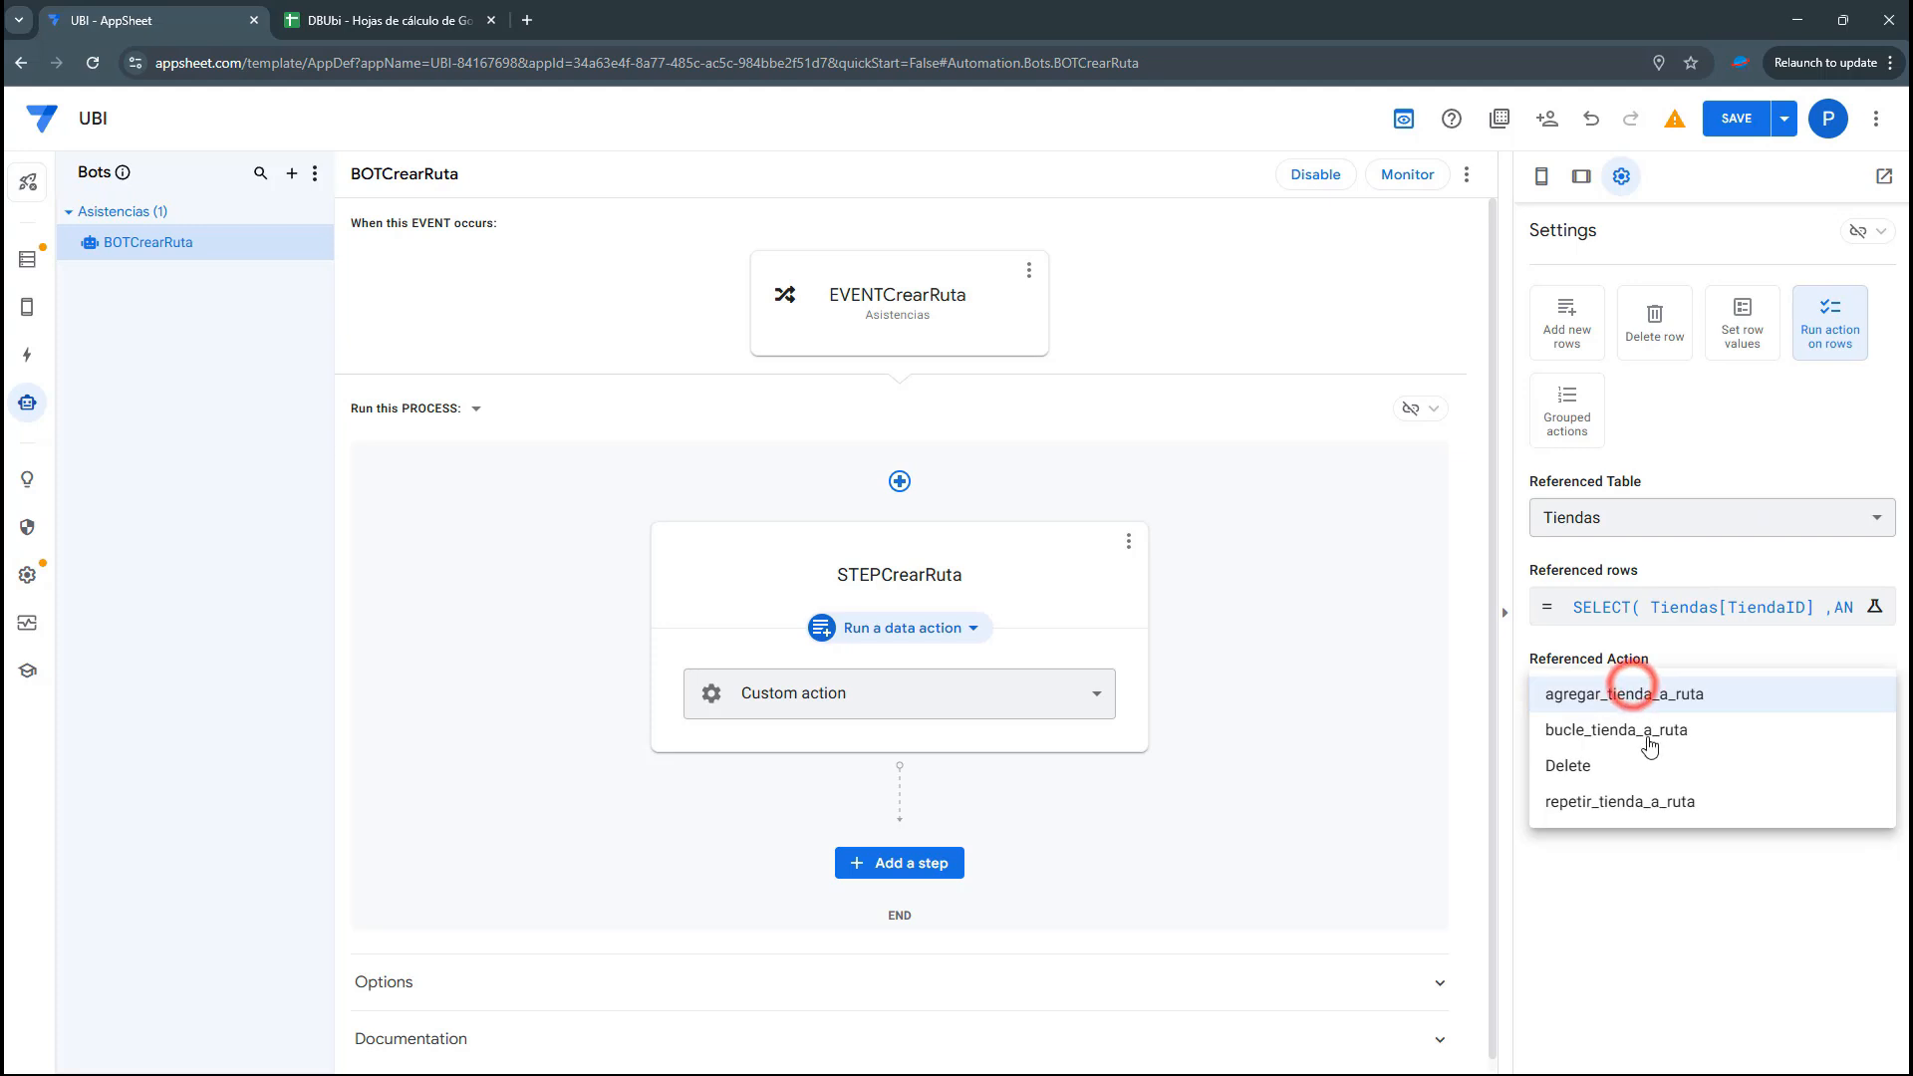
left_click(1617, 805)
left_click(1716, 119)
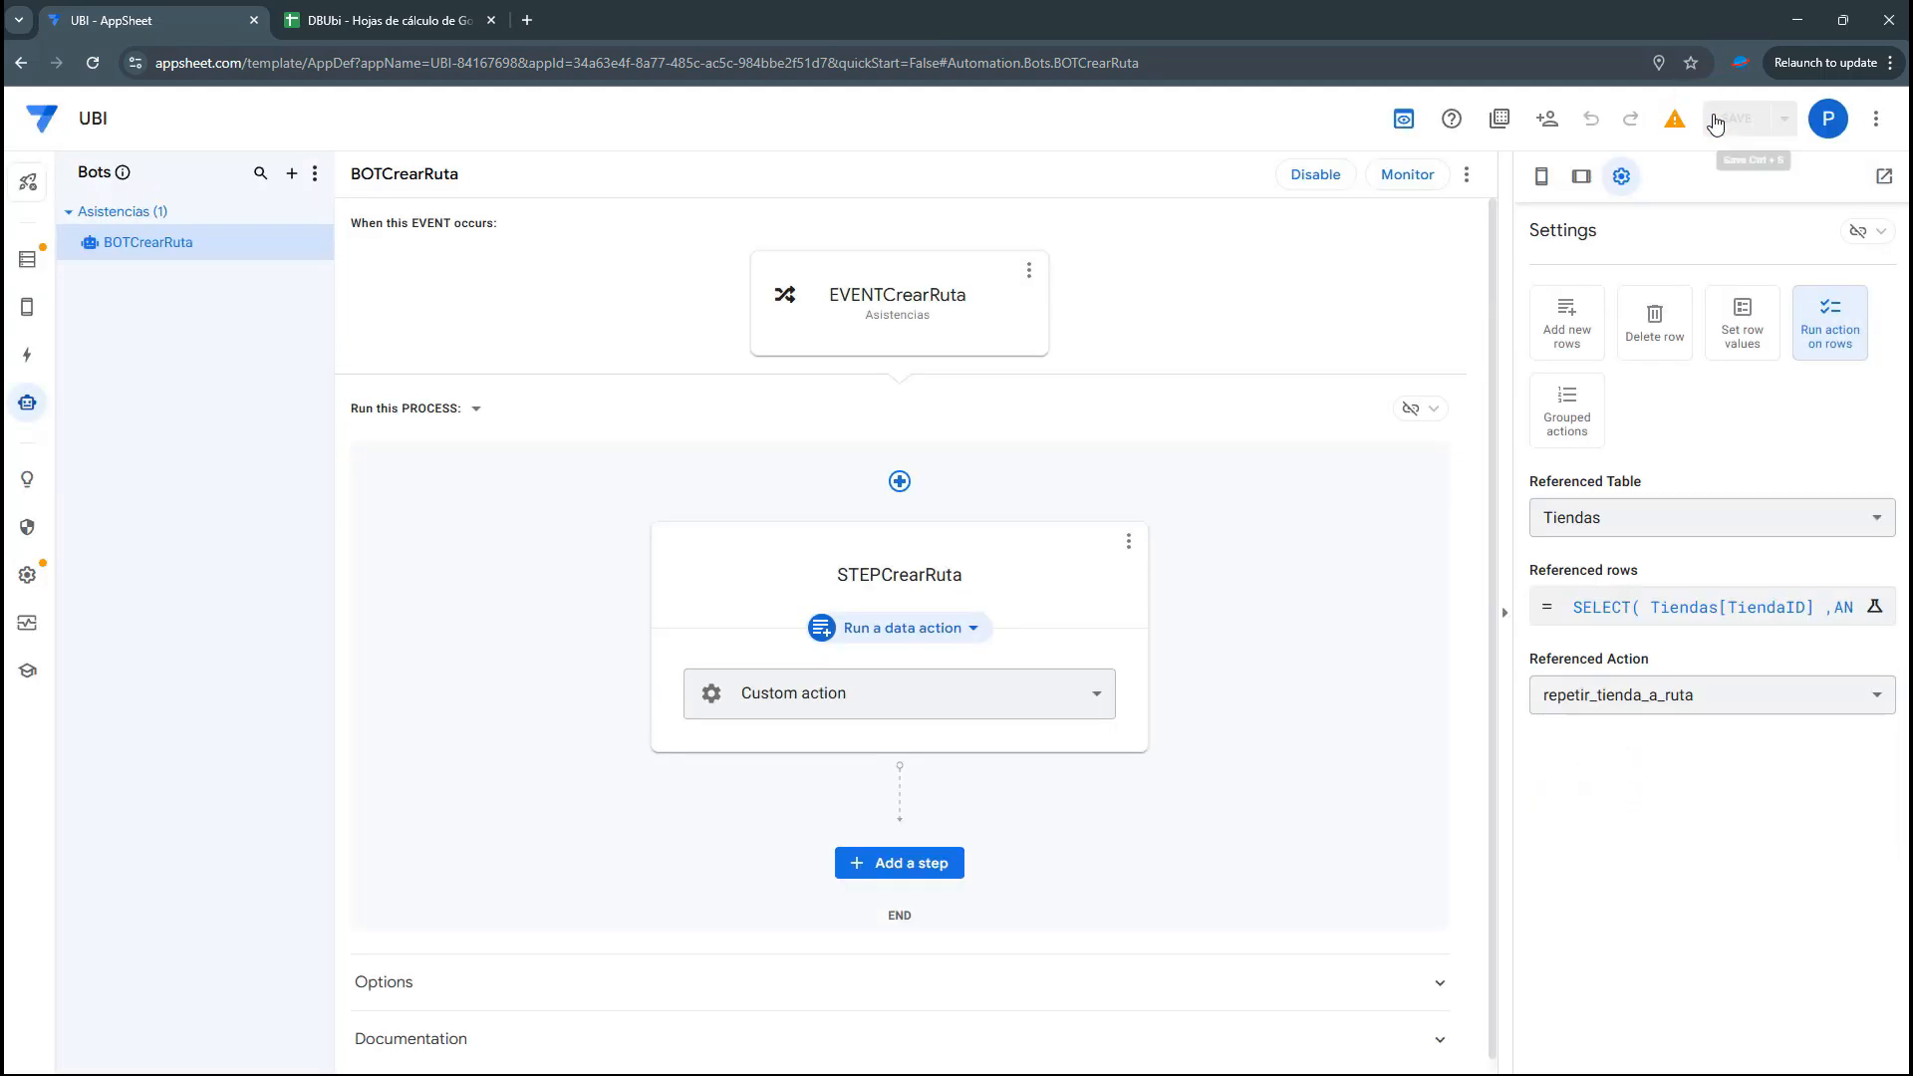
left_click(27, 260)
In DBUbi, check the first zone assignment row in the UsuariosZonas sheet
left_click(486, 10)
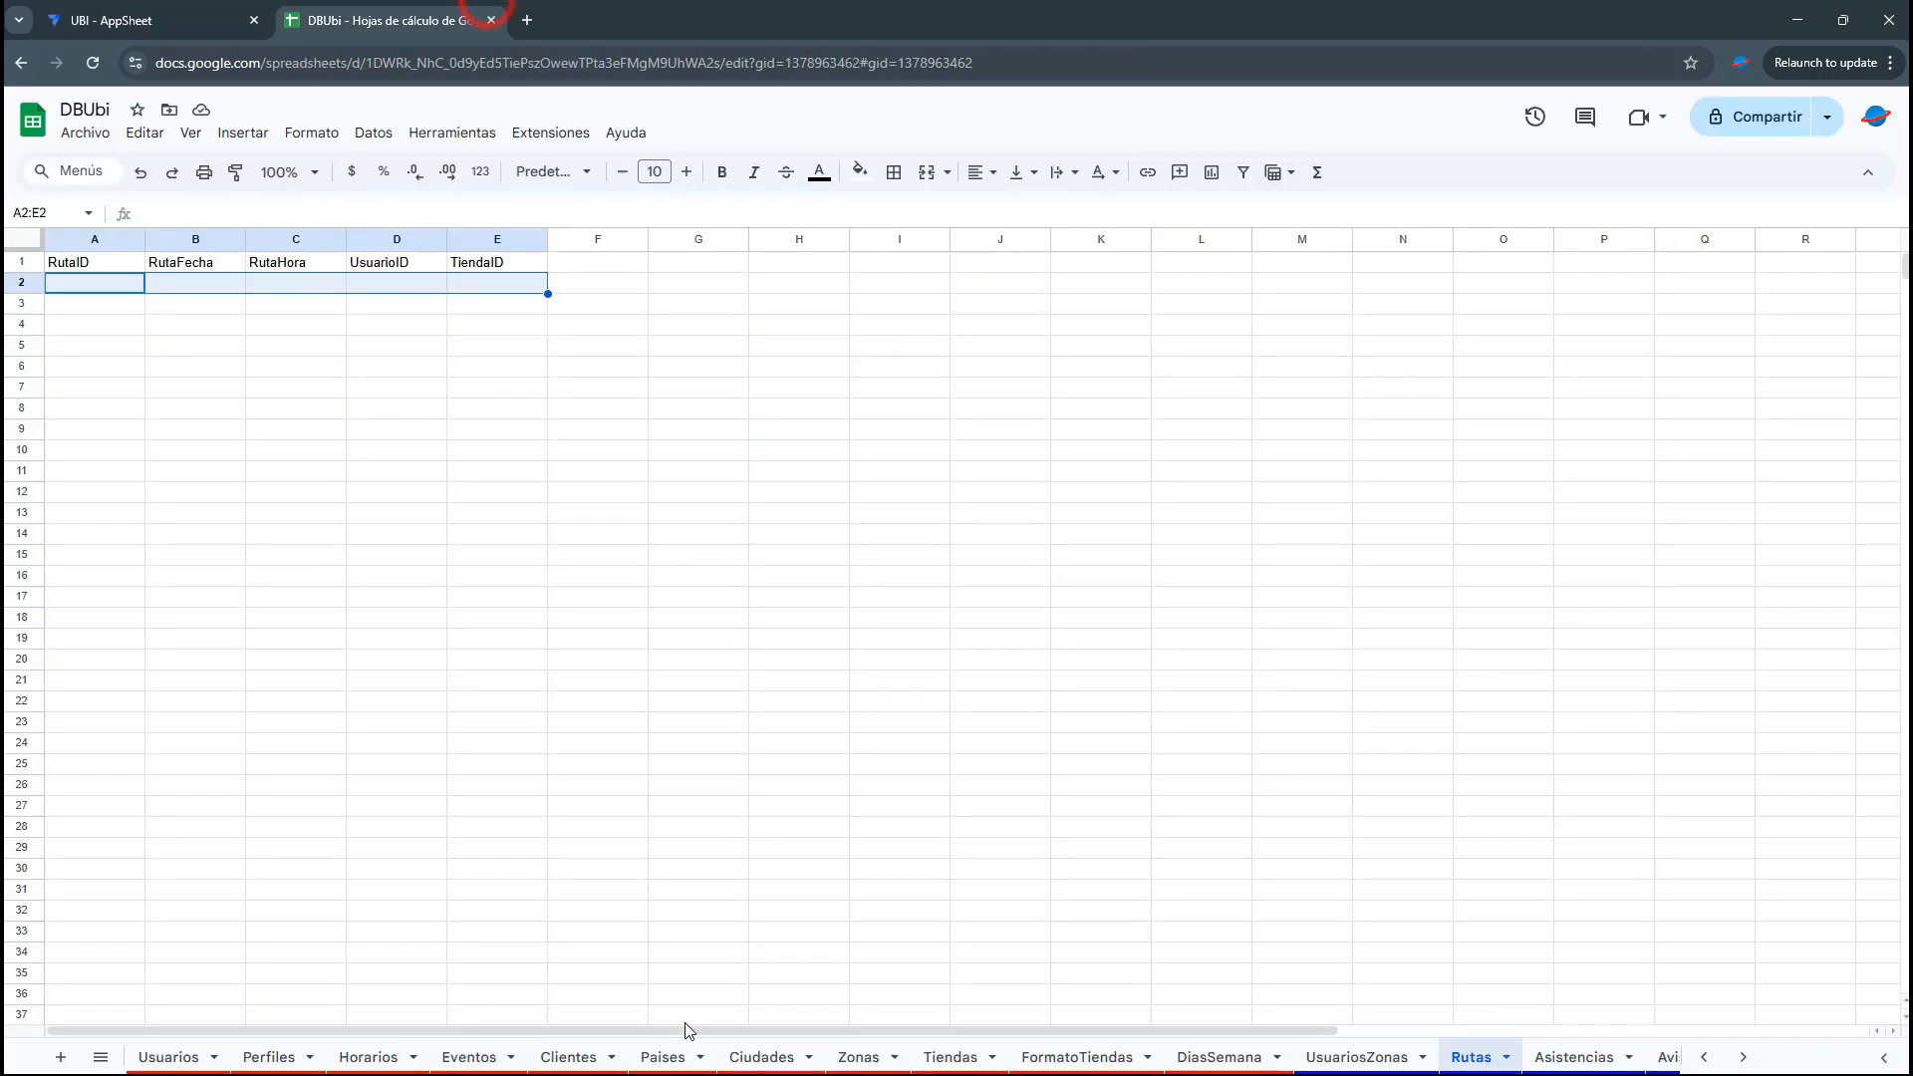
left_click(1311, 1047)
left_click_drag(414, 286, 95, 286)
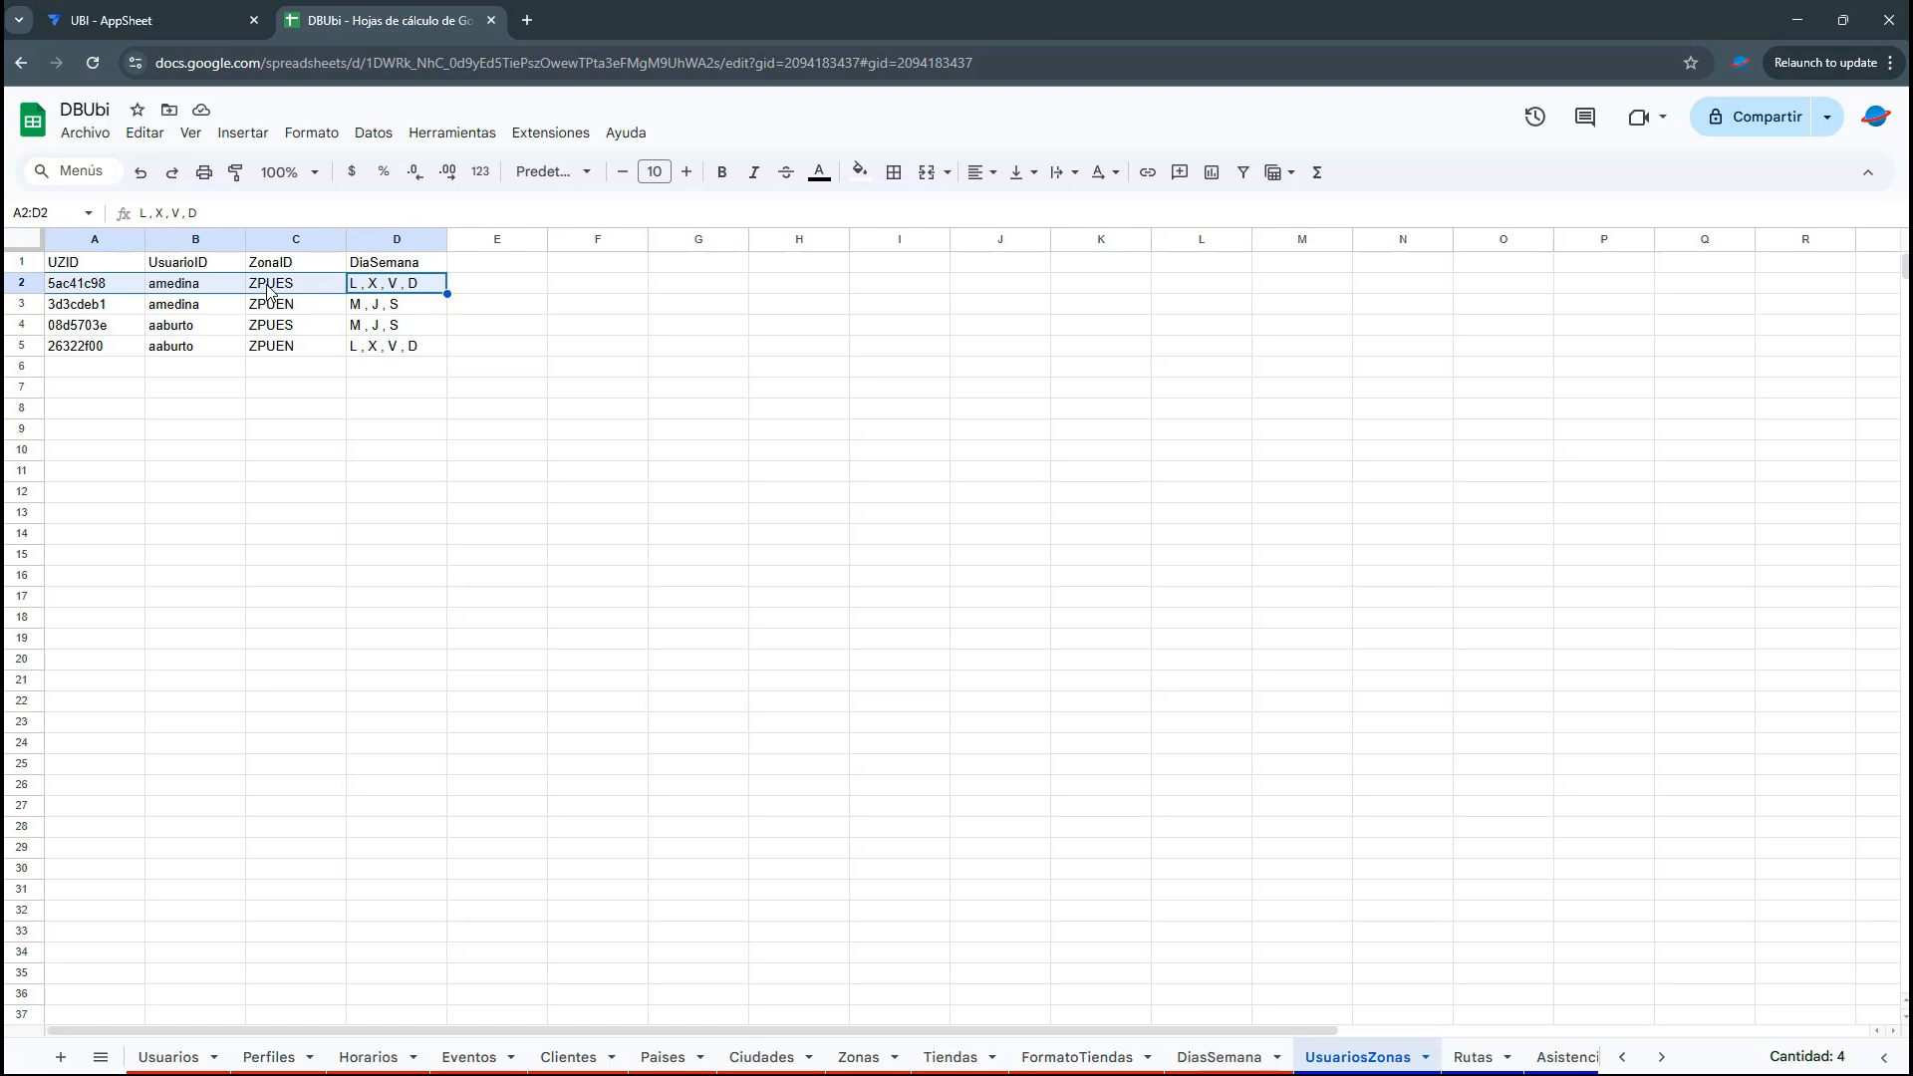
Fill the BAECAPU row of the Tiendas sheet orange, then review the remaining ZPUES store rows
left_click(1037, 1056)
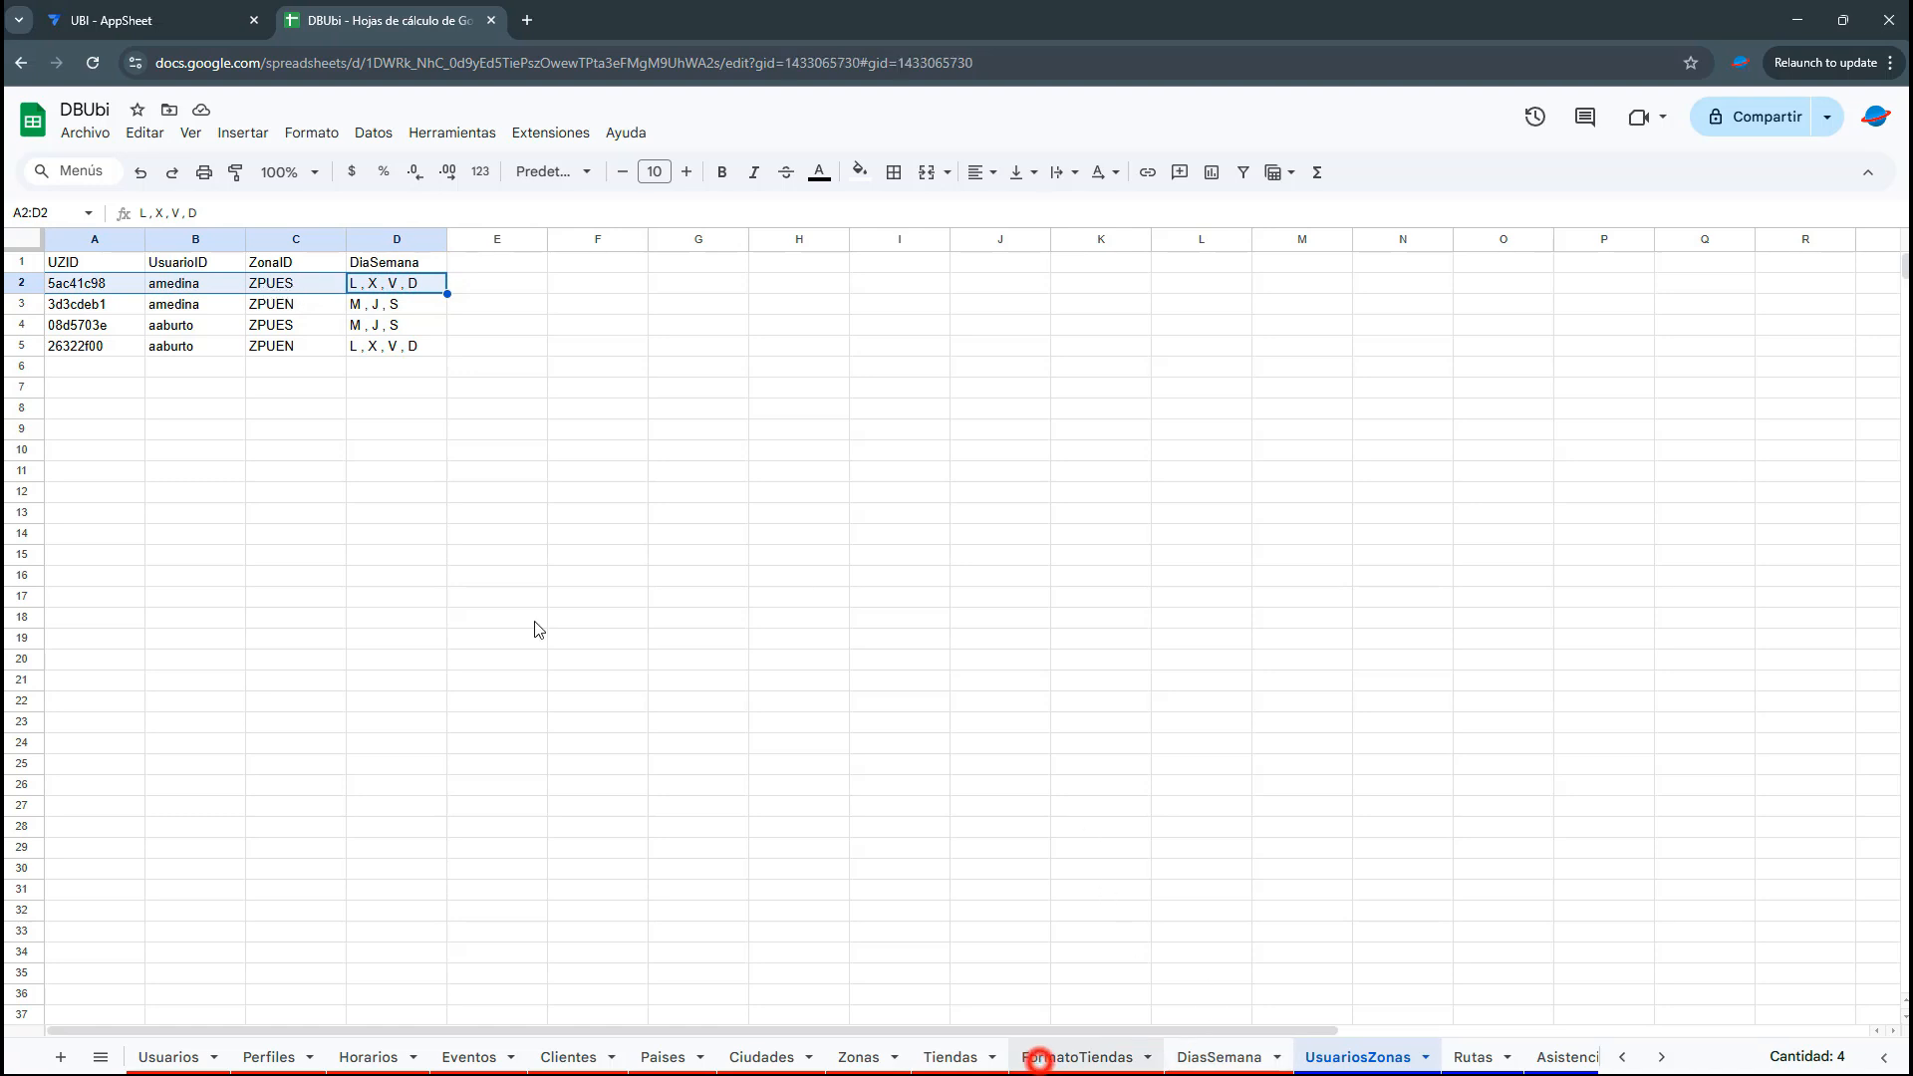
left_click(940, 1054)
mouse_move(86, 346)
left_mouse_down()
mouse_move(89, 365)
mouse_move(1454, 371)
mouse_move(1777, 396)
mouse_move(509, 377)
mouse_move(84, 349)
left_mouse_up()
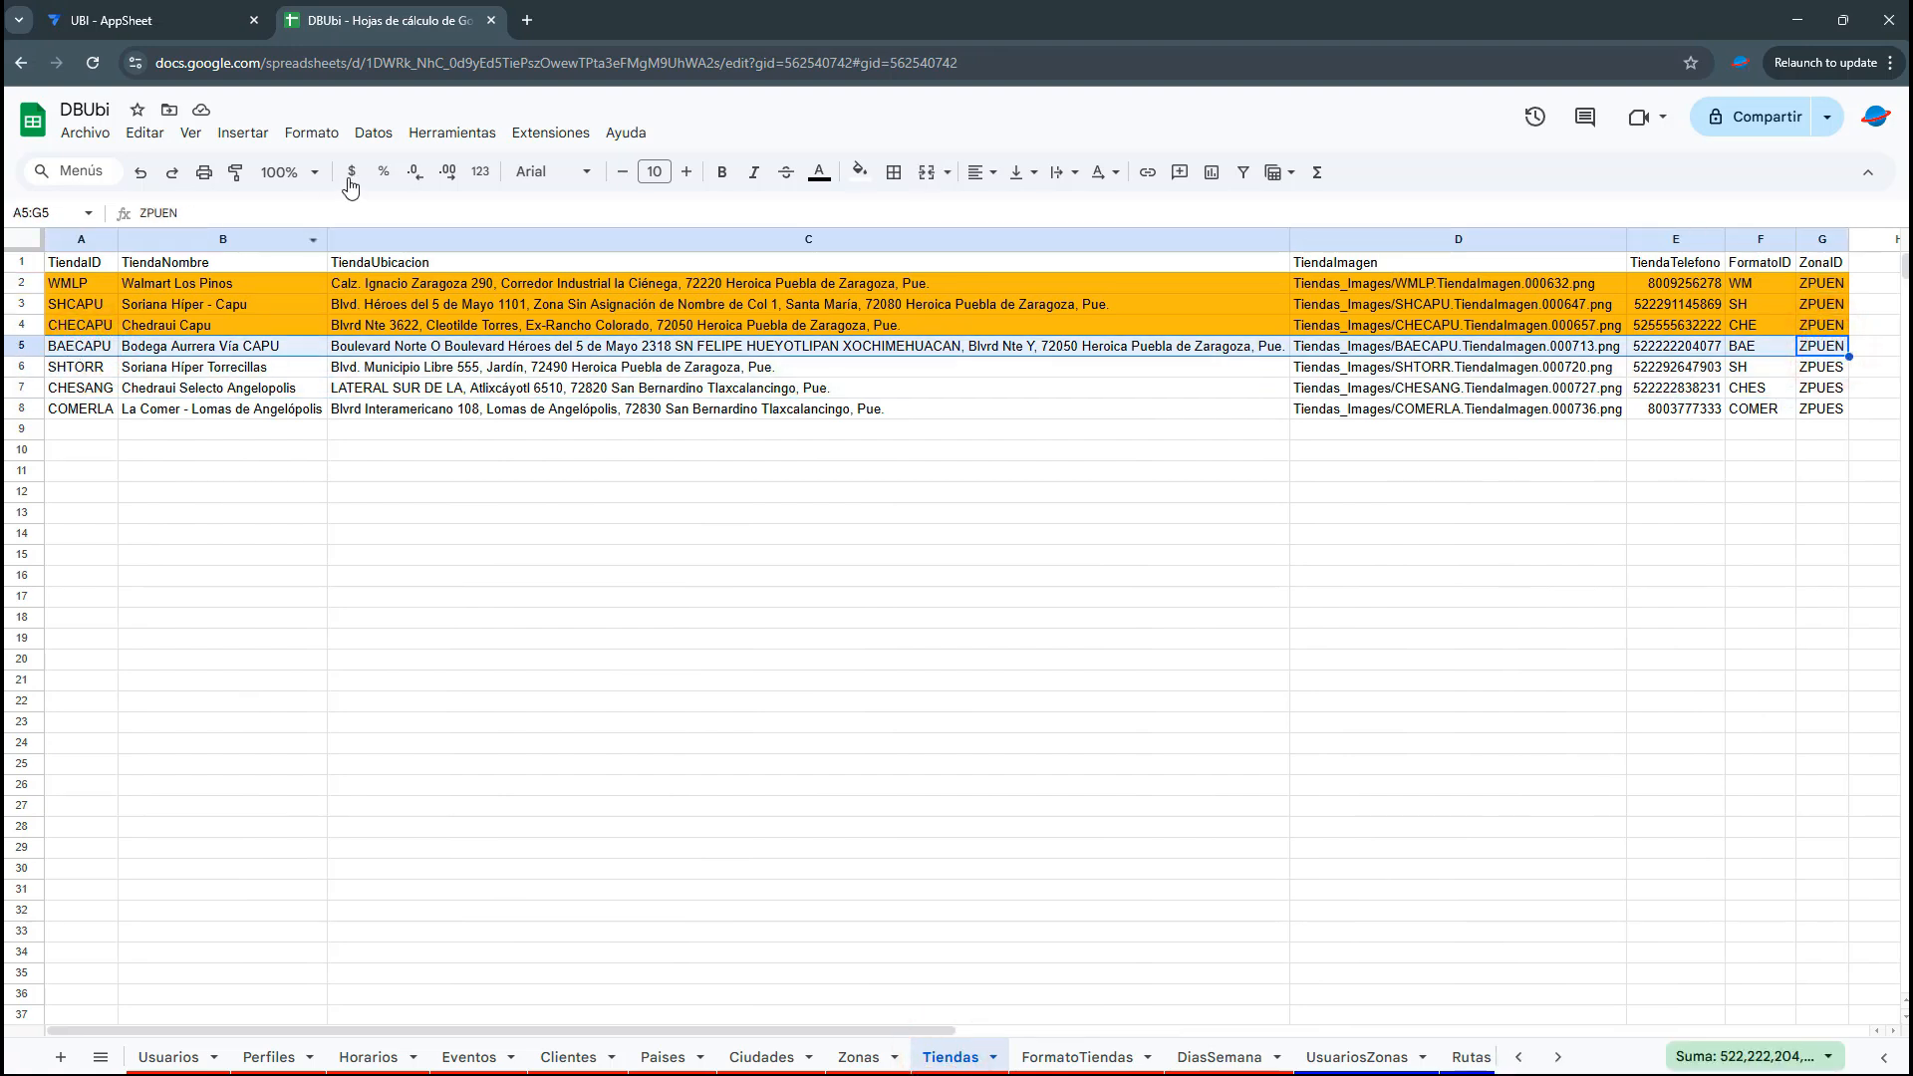
left_click(861, 171)
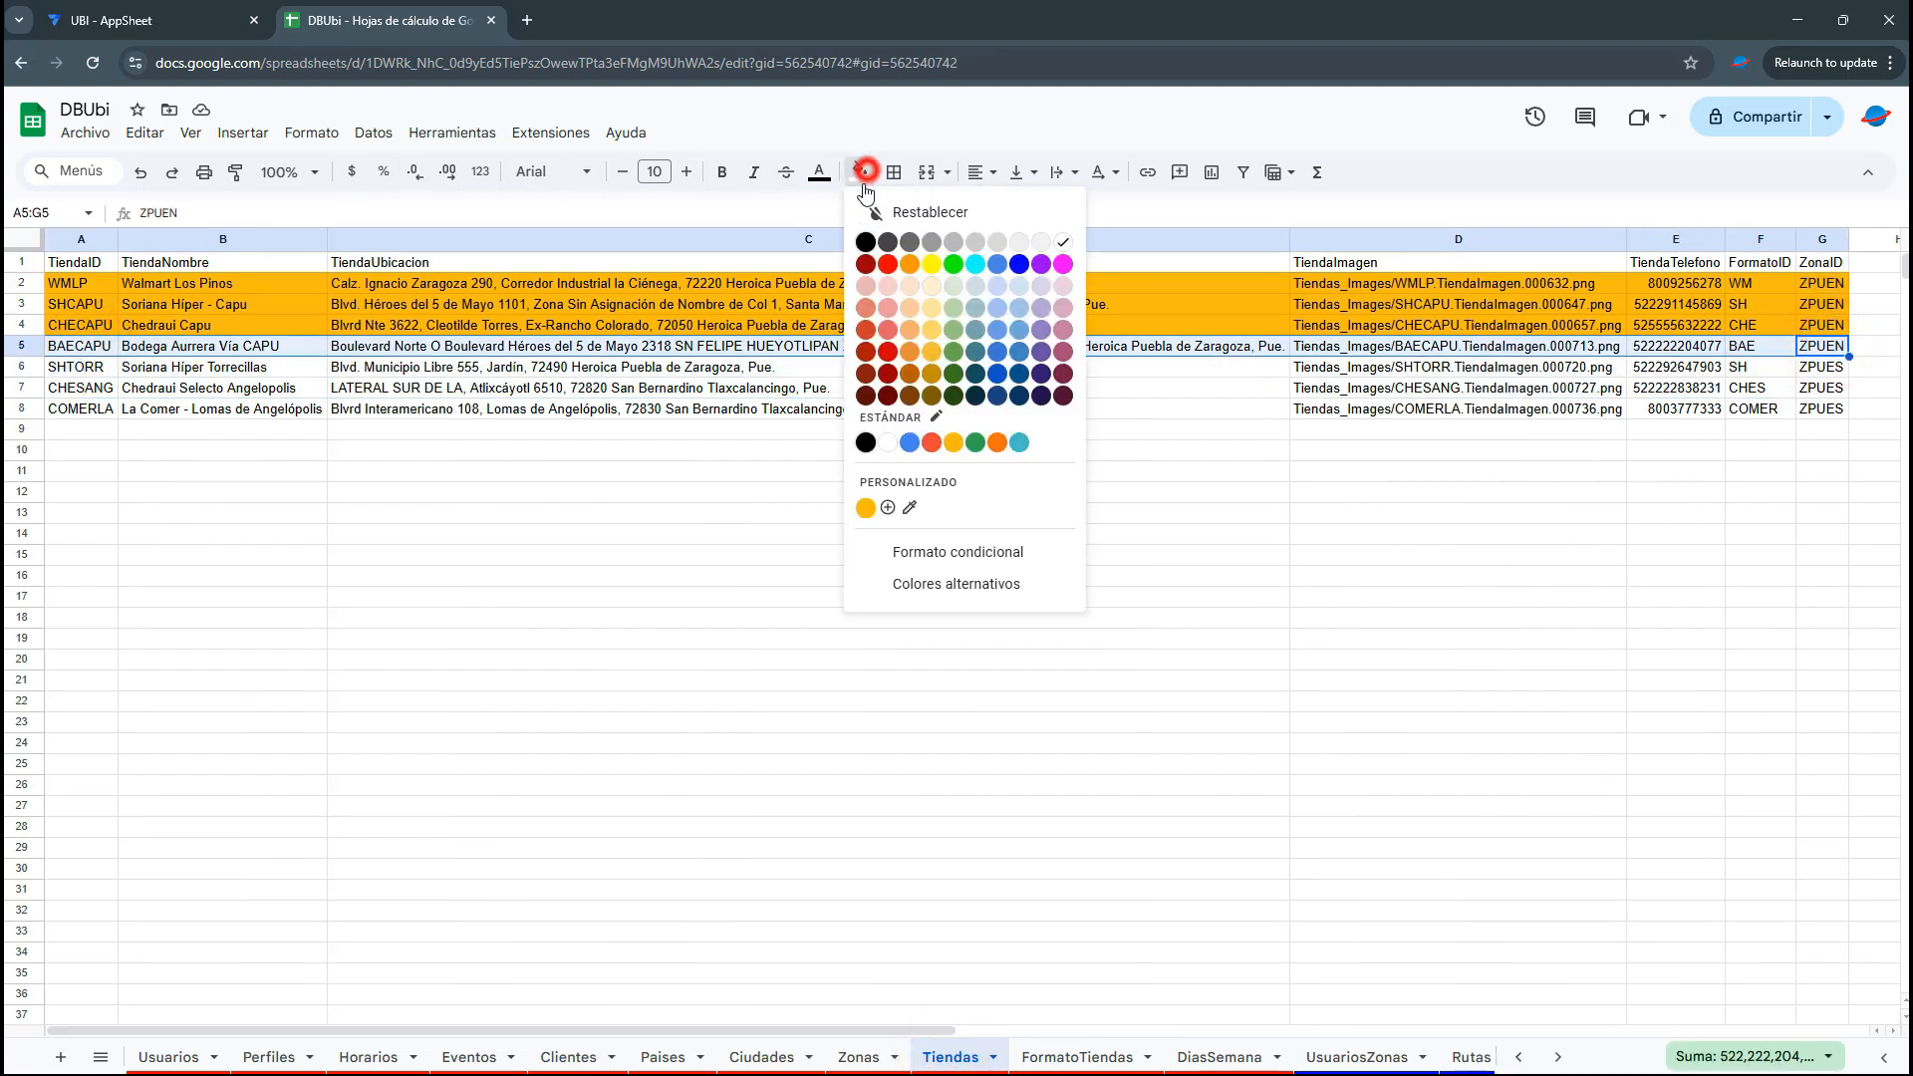
left_click(866, 508)
left_click(551, 393)
left_click_drag(100, 374, 1832, 416)
left_click(249, 8)
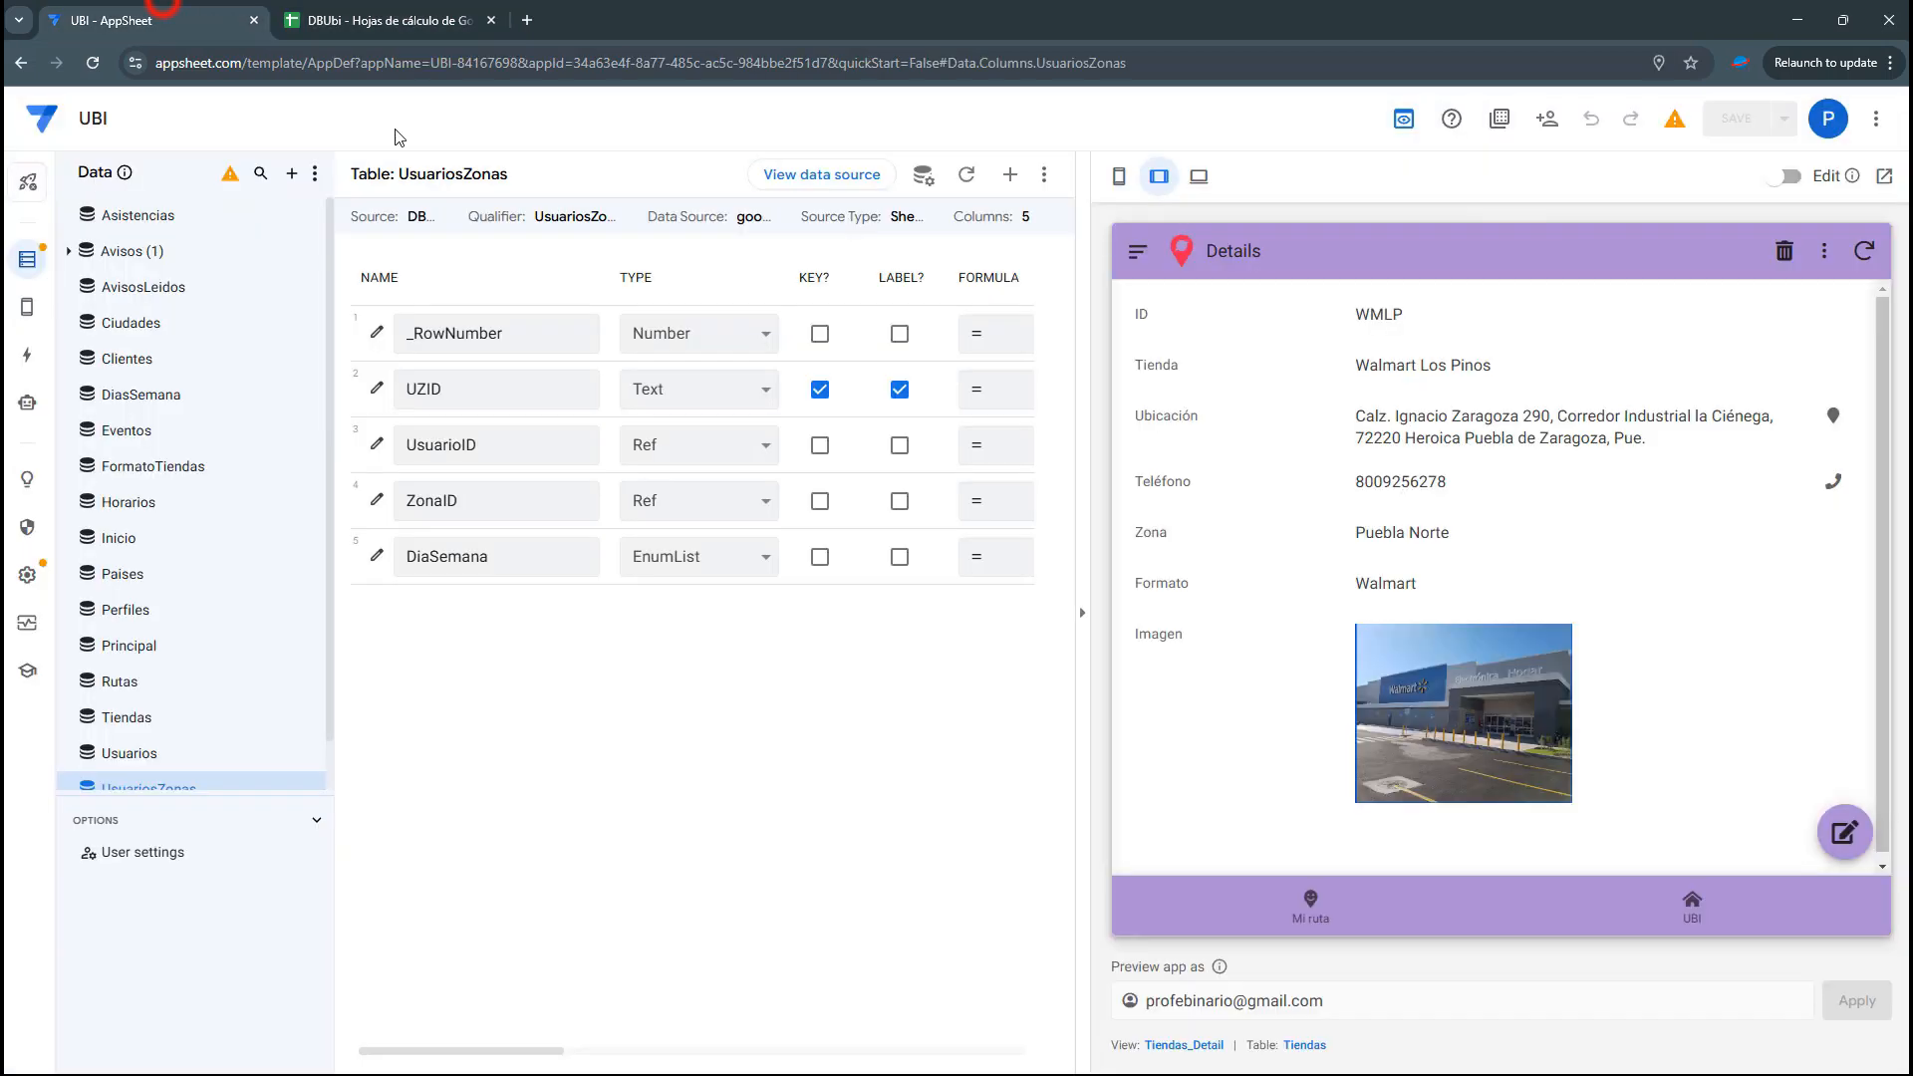
Sign in to the preview app with the first user's username and password
left_click(1139, 261)
left_click(1226, 590)
left_click(1301, 381)
type("amedina")
key("Tab")
left_click(1655, 915)
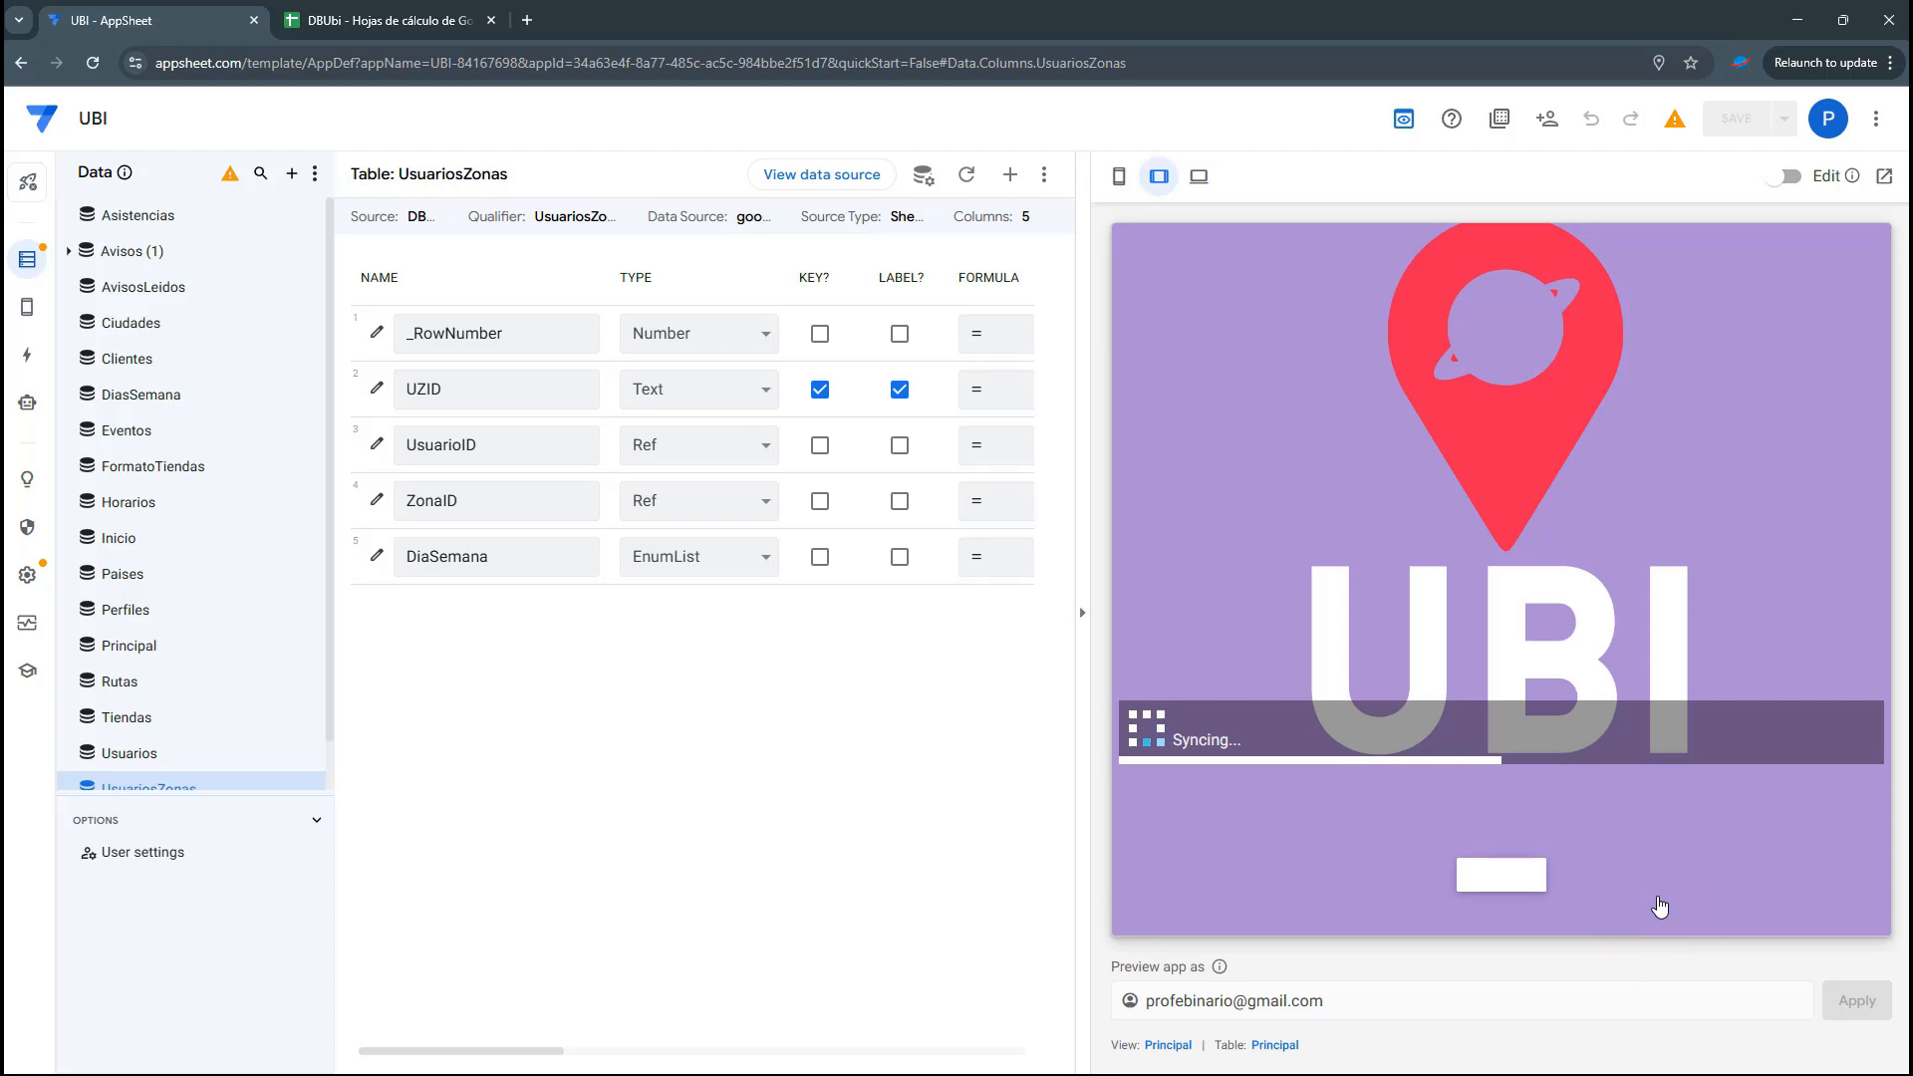
Glance at the Rutas sheet in DBUbi before returning to the app editor
left_click(423, 12)
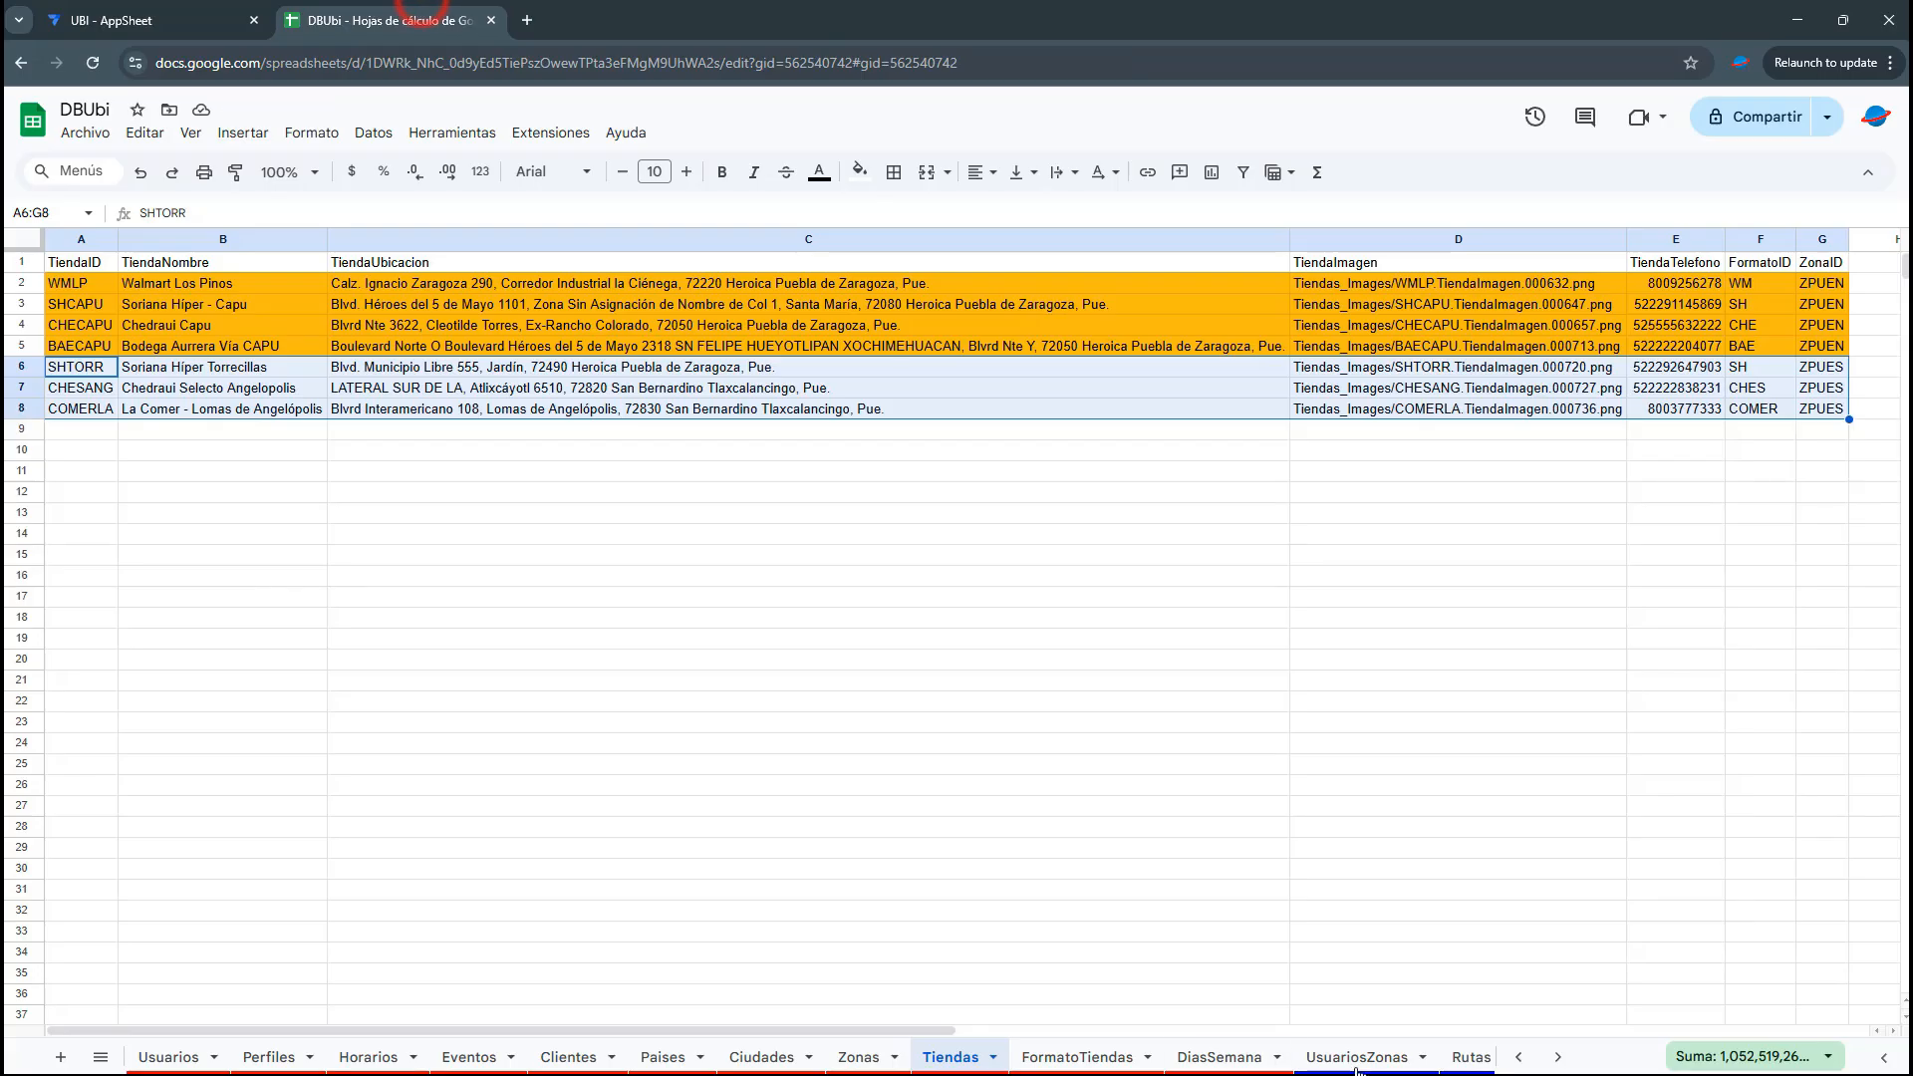
left_click(1458, 1051)
left_click(82, 10)
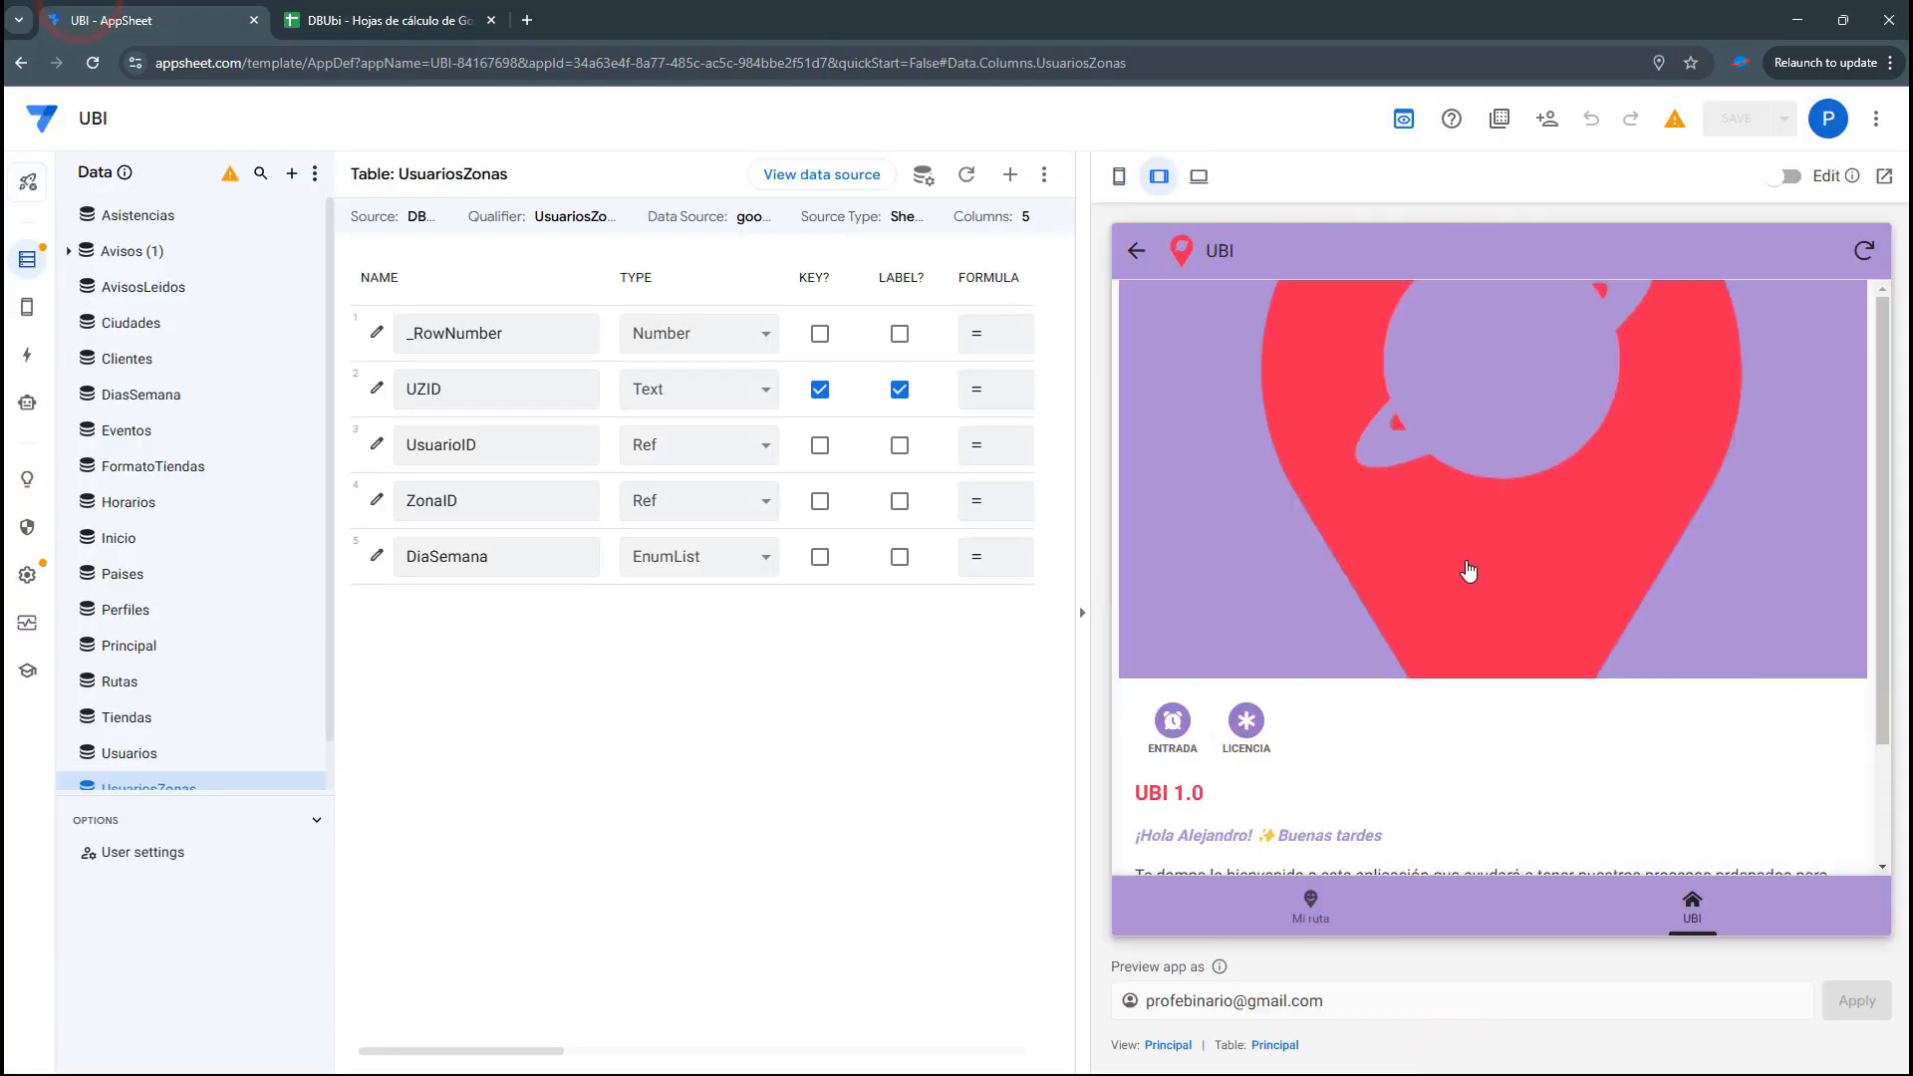
scroll(1469, 571, "down", 1)
Start the workday with ENTRADA in the preview and confirm it
left_click(1172, 621)
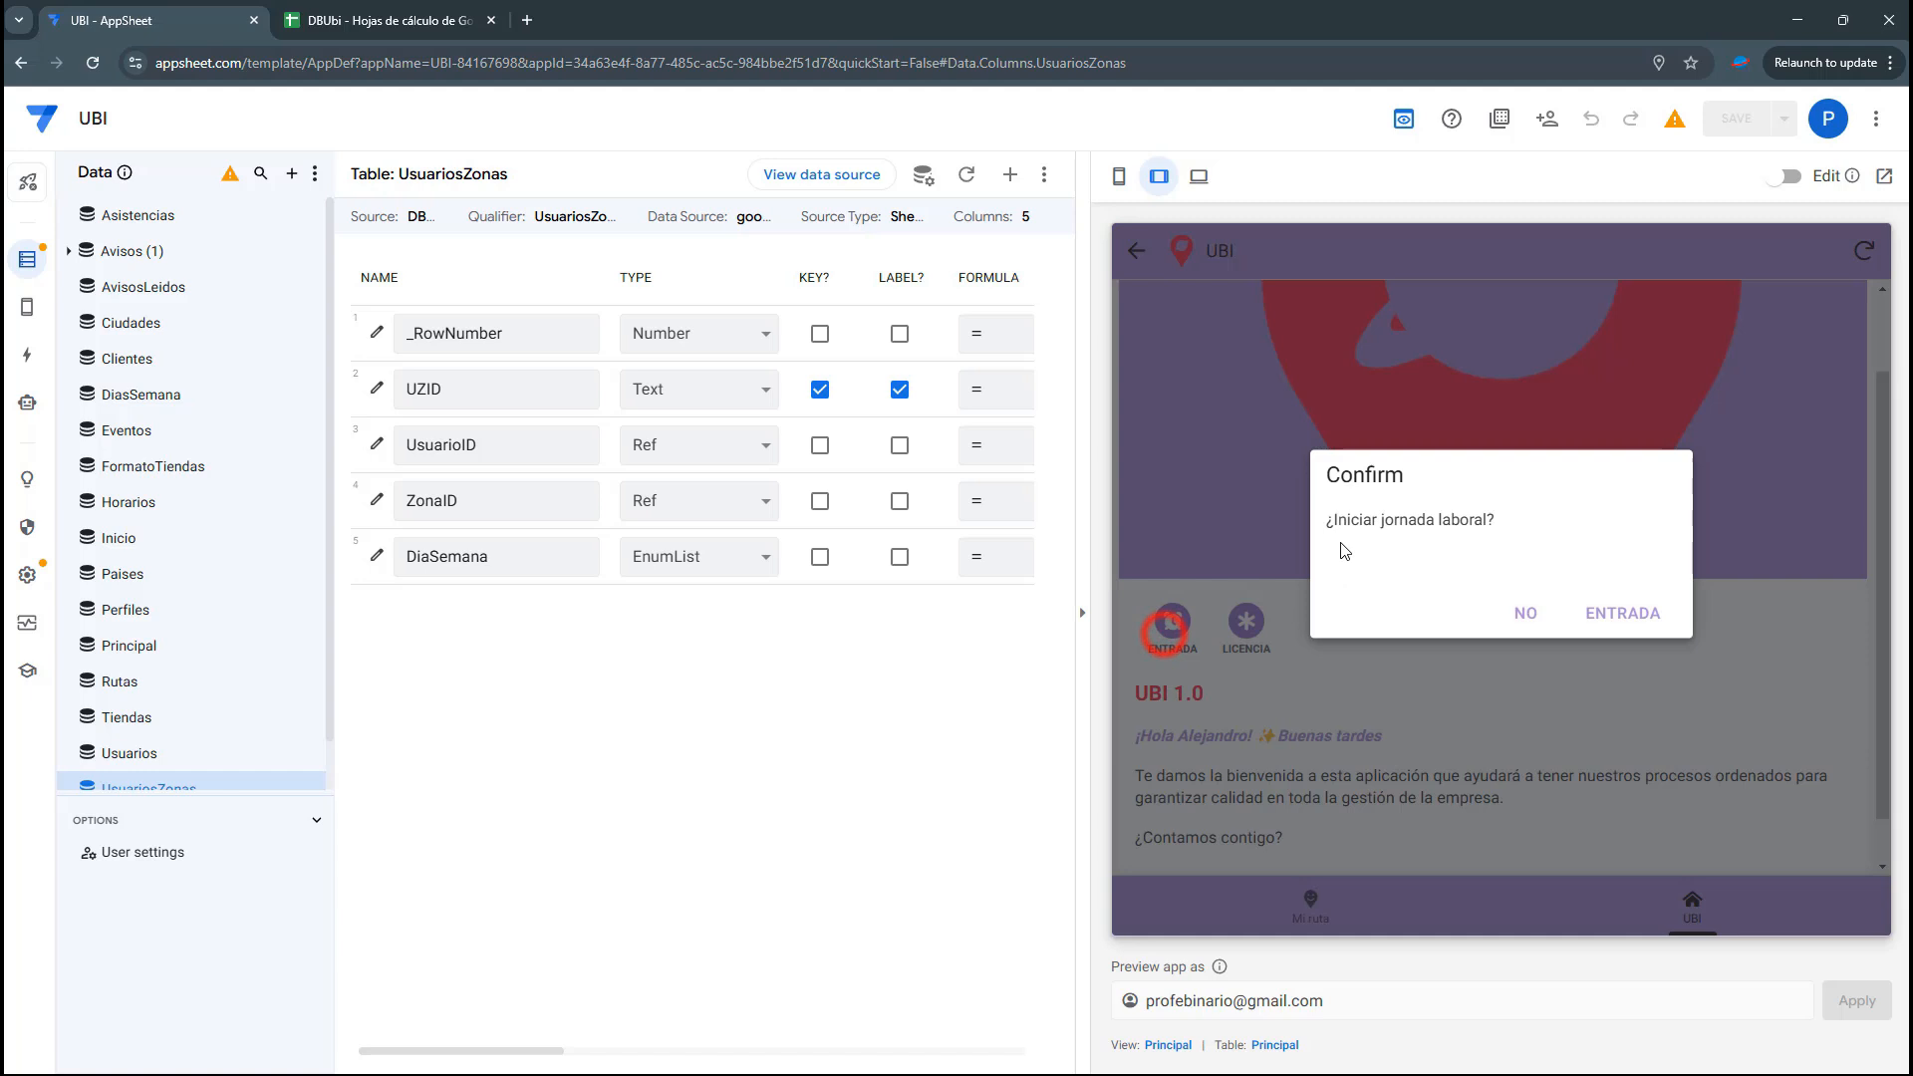
left_click(1623, 613)
left_click(424, 12)
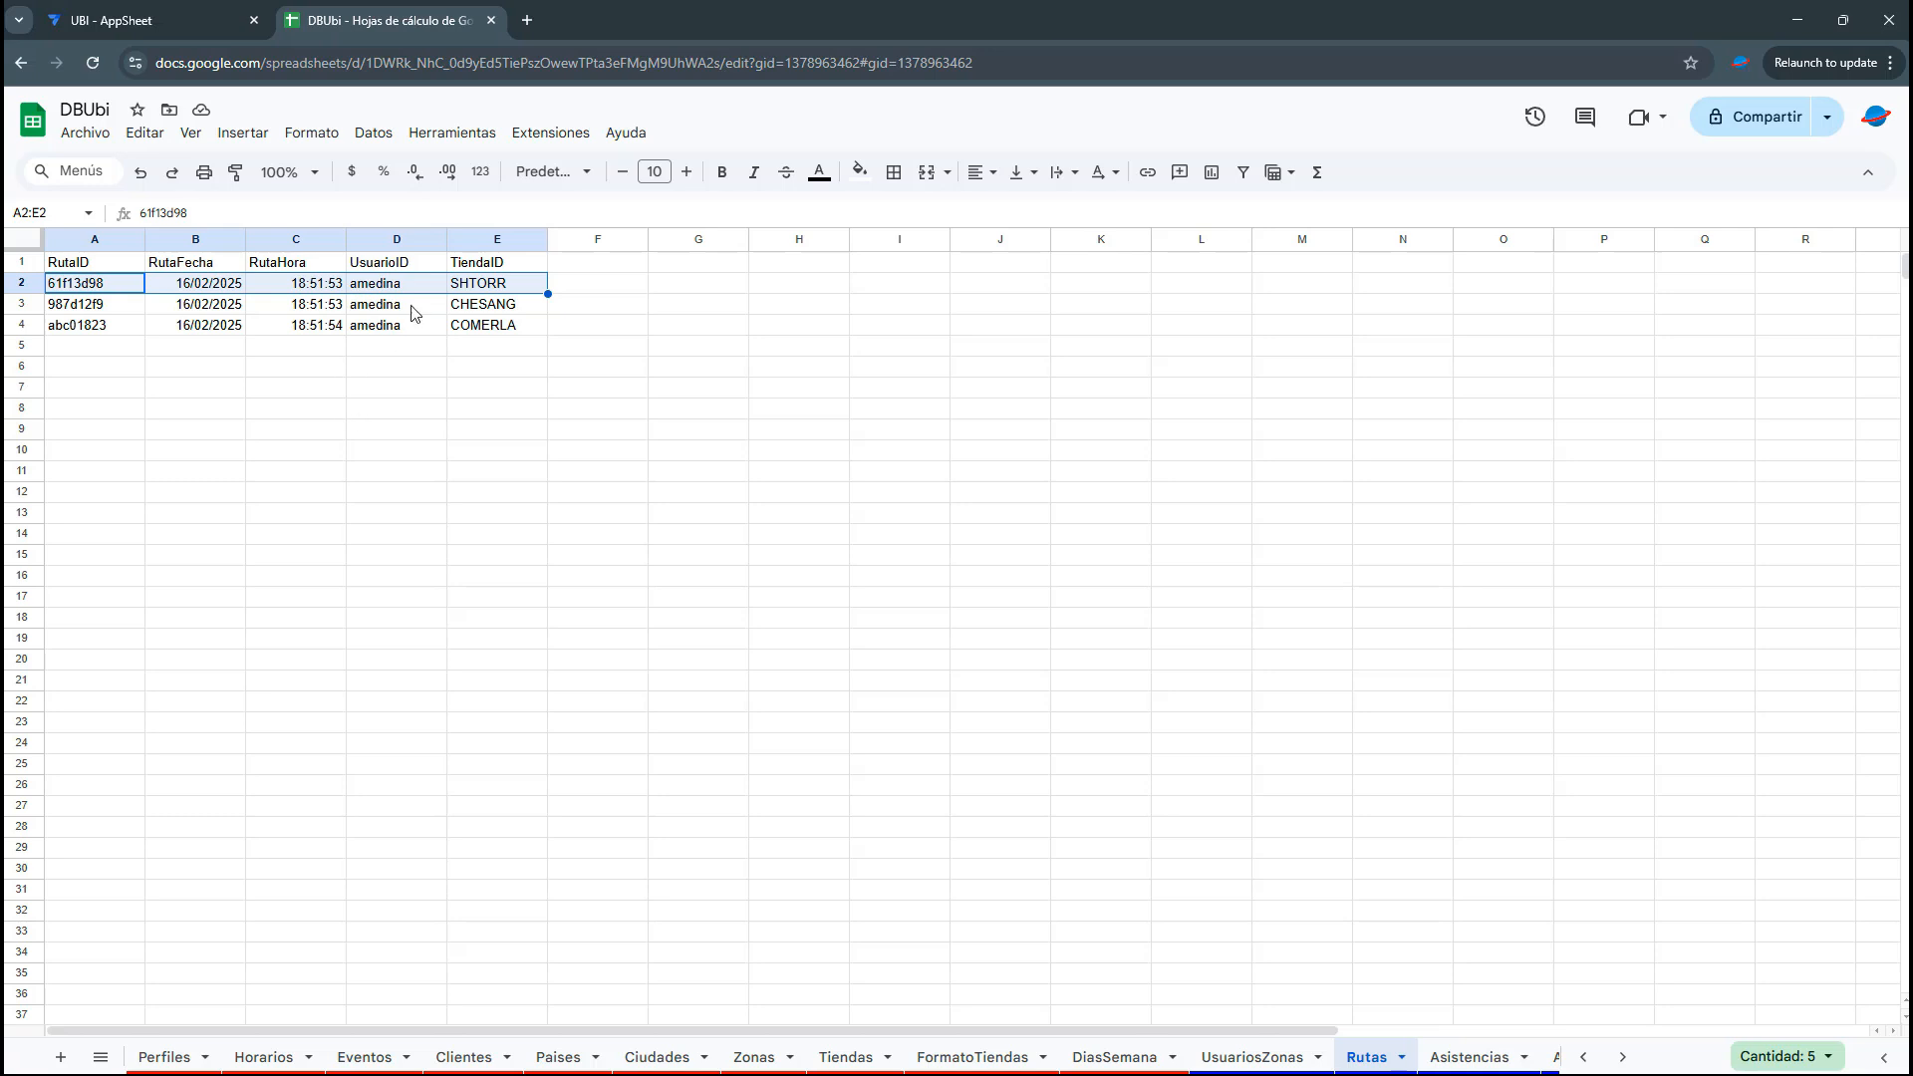
Review the three new route rows added to the Rutas sheet
left_click_drag(470, 283, 498, 329)
left_click_drag(85, 282, 518, 335)
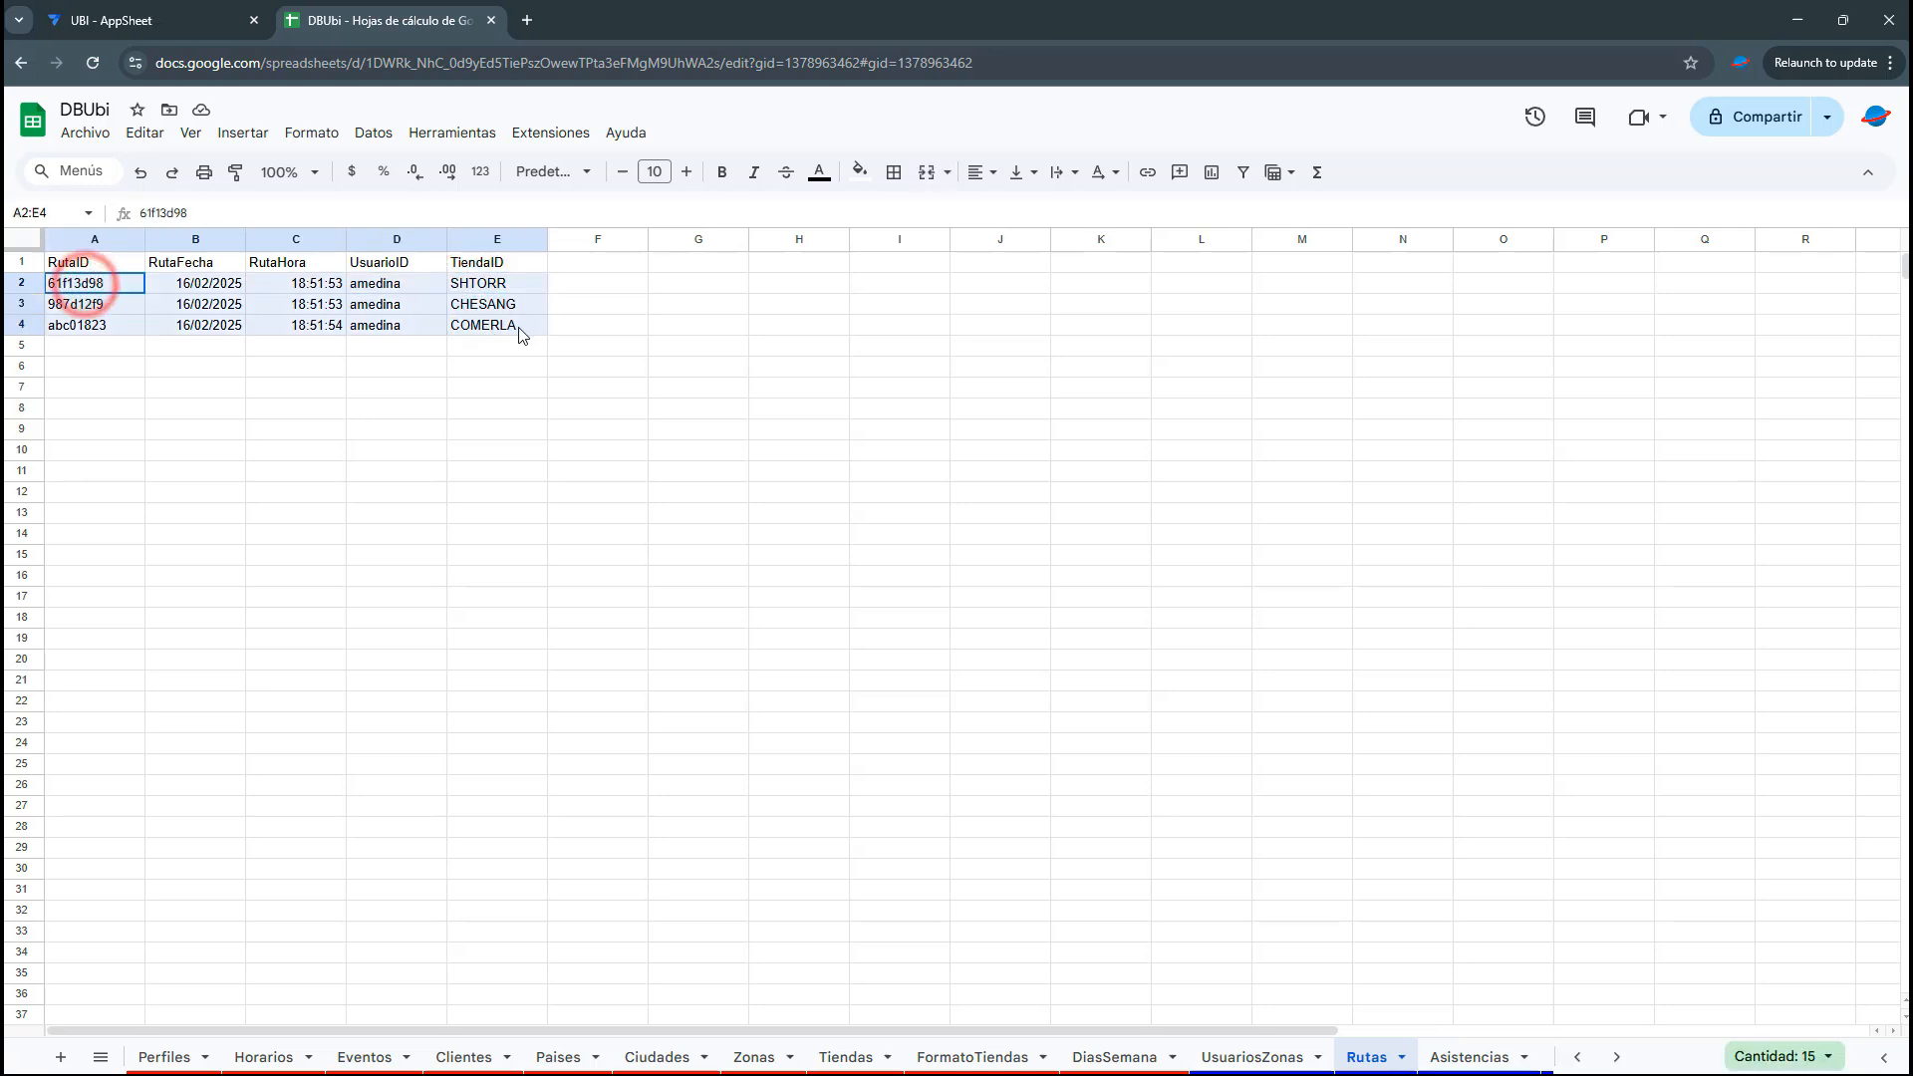
left_click(569, 511)
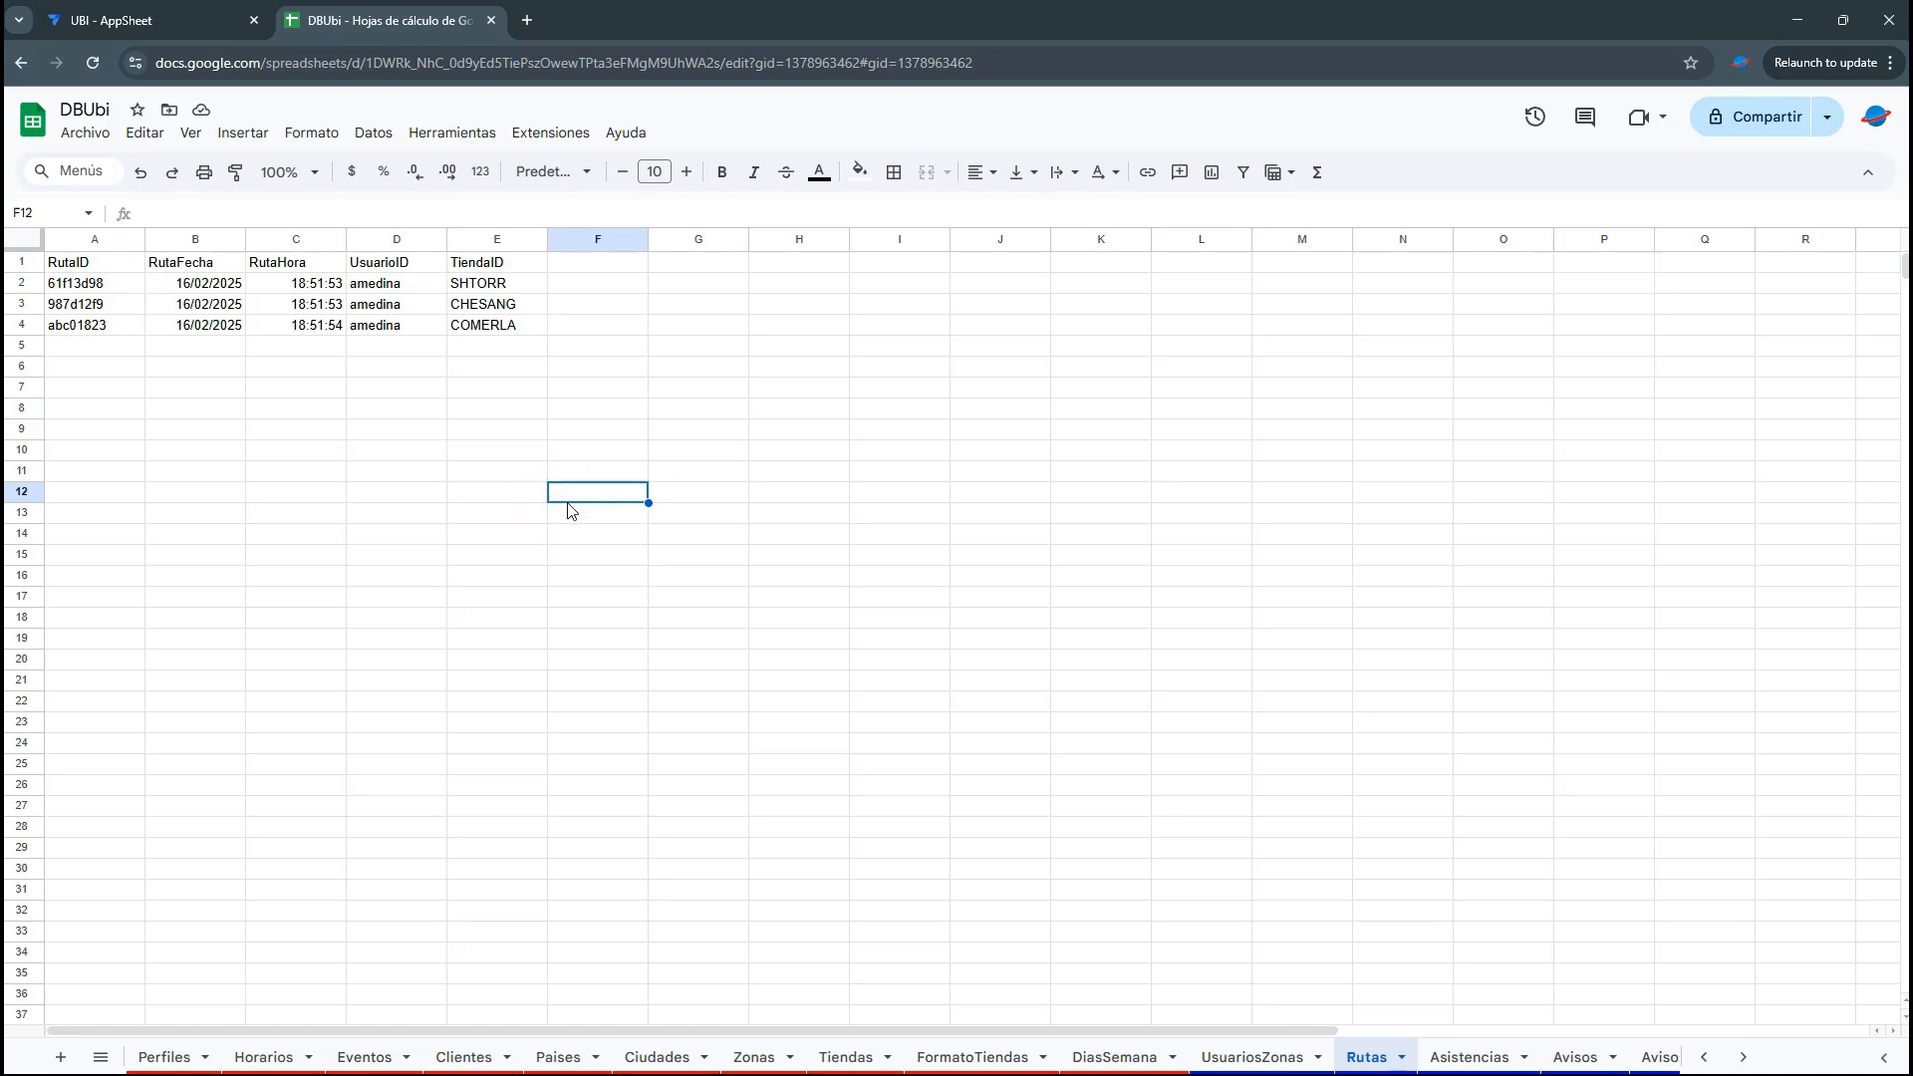
left_click(460, 410)
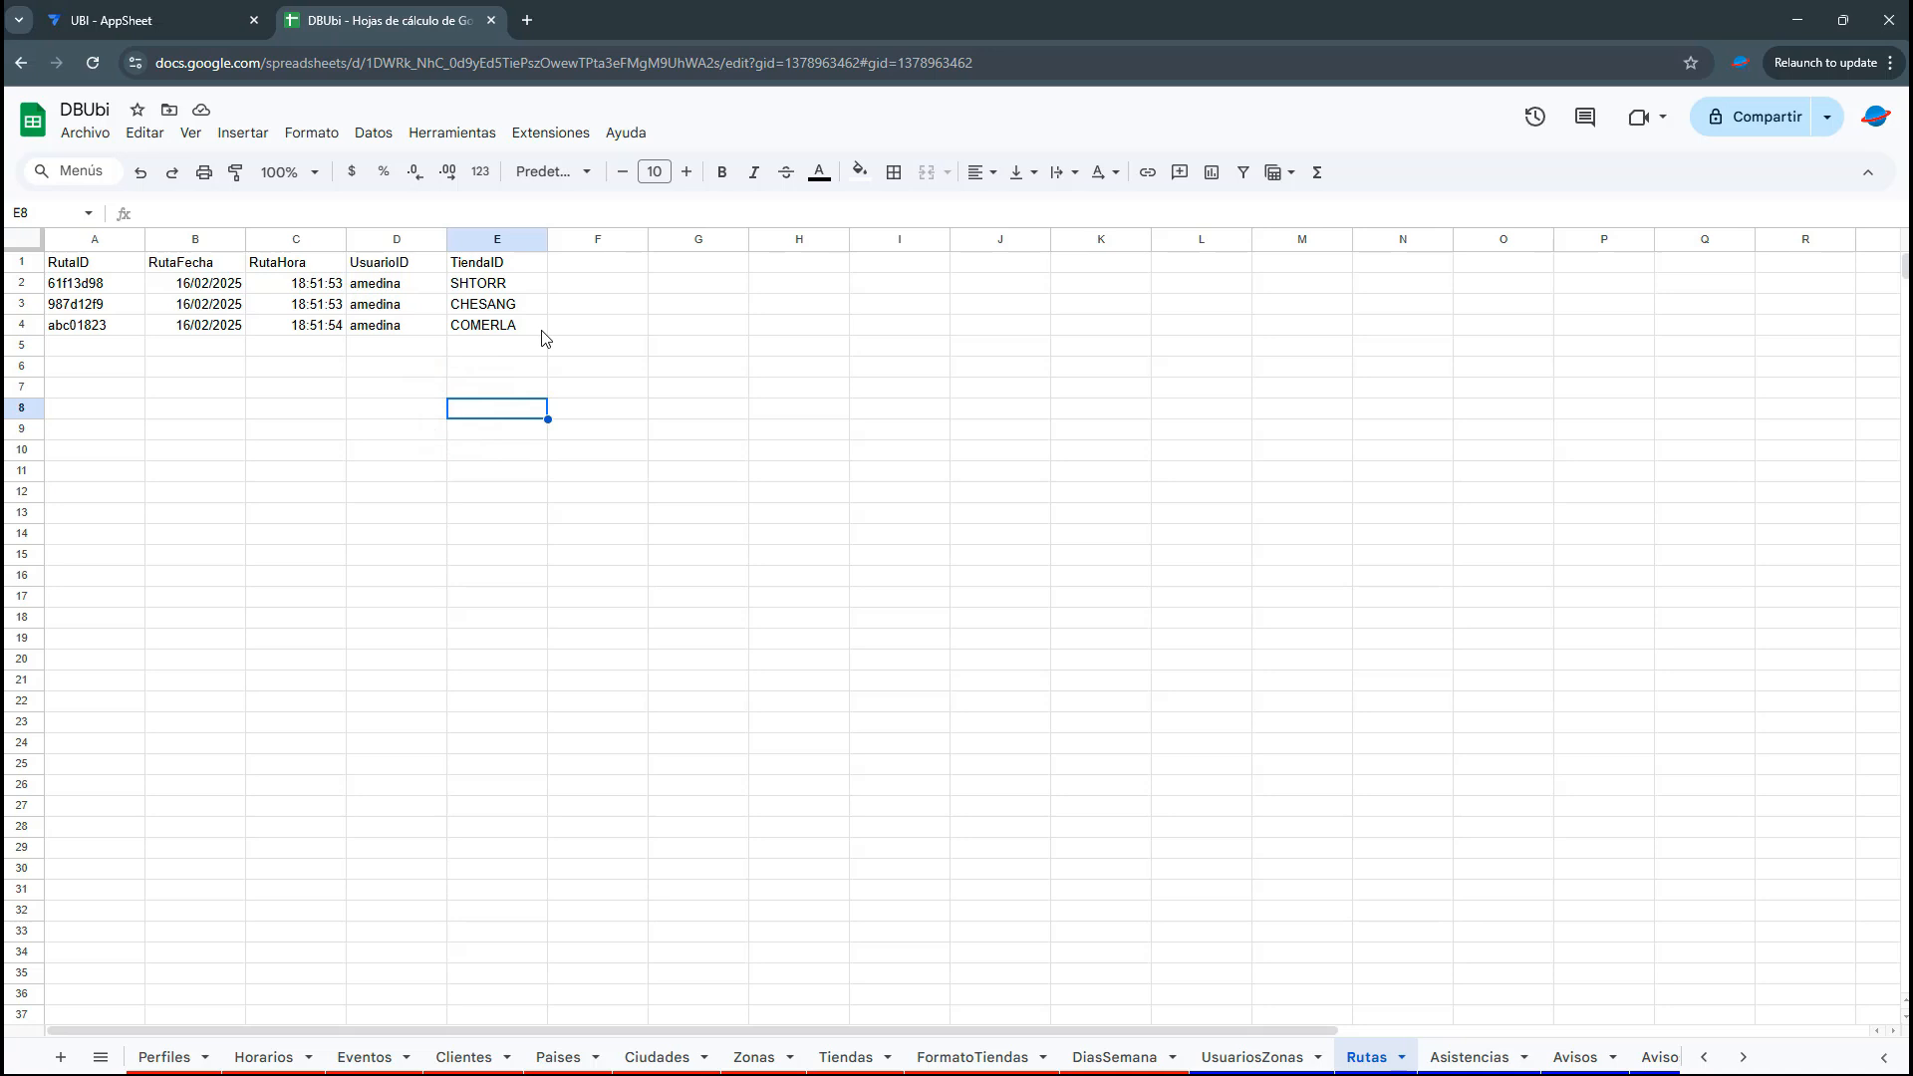
left_click(180, 18)
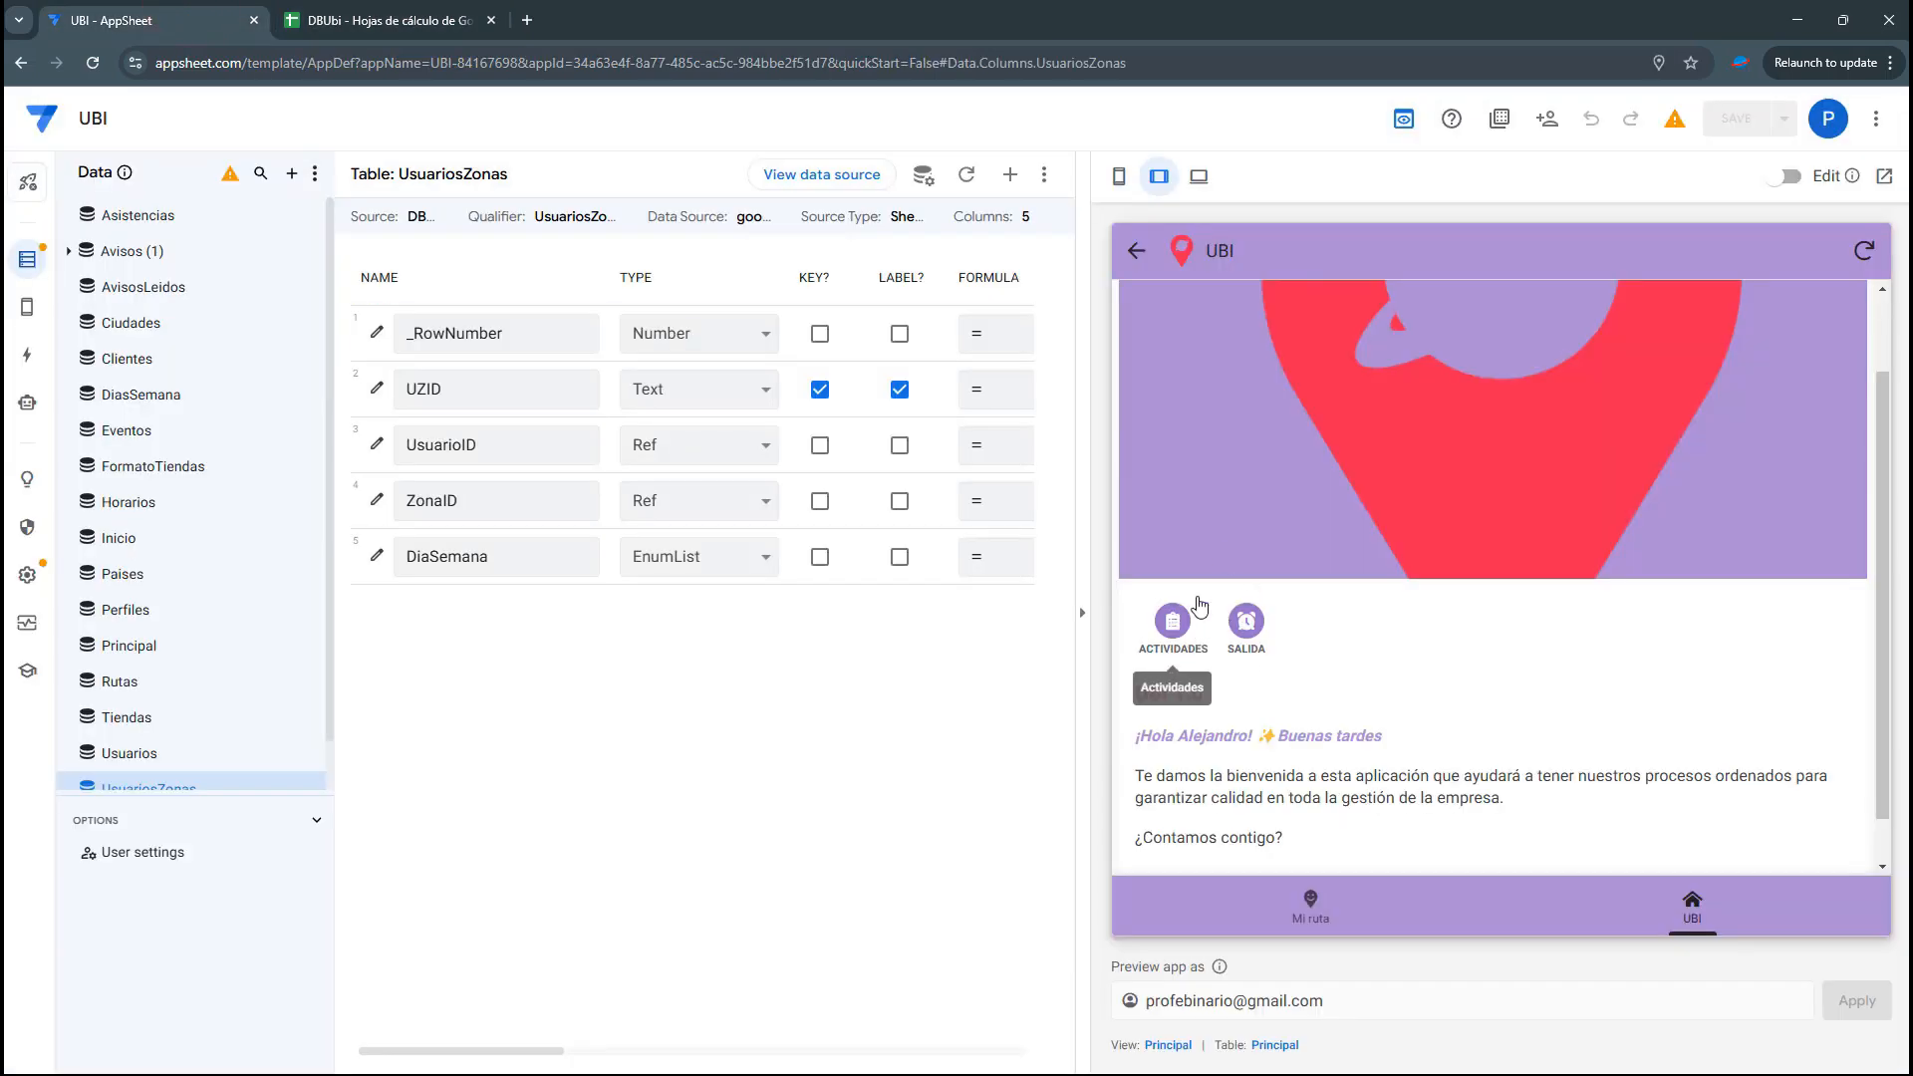
Check the new Entrada row dated 16/2/2025 in the Asistencias sheet
left_click(409, 18)
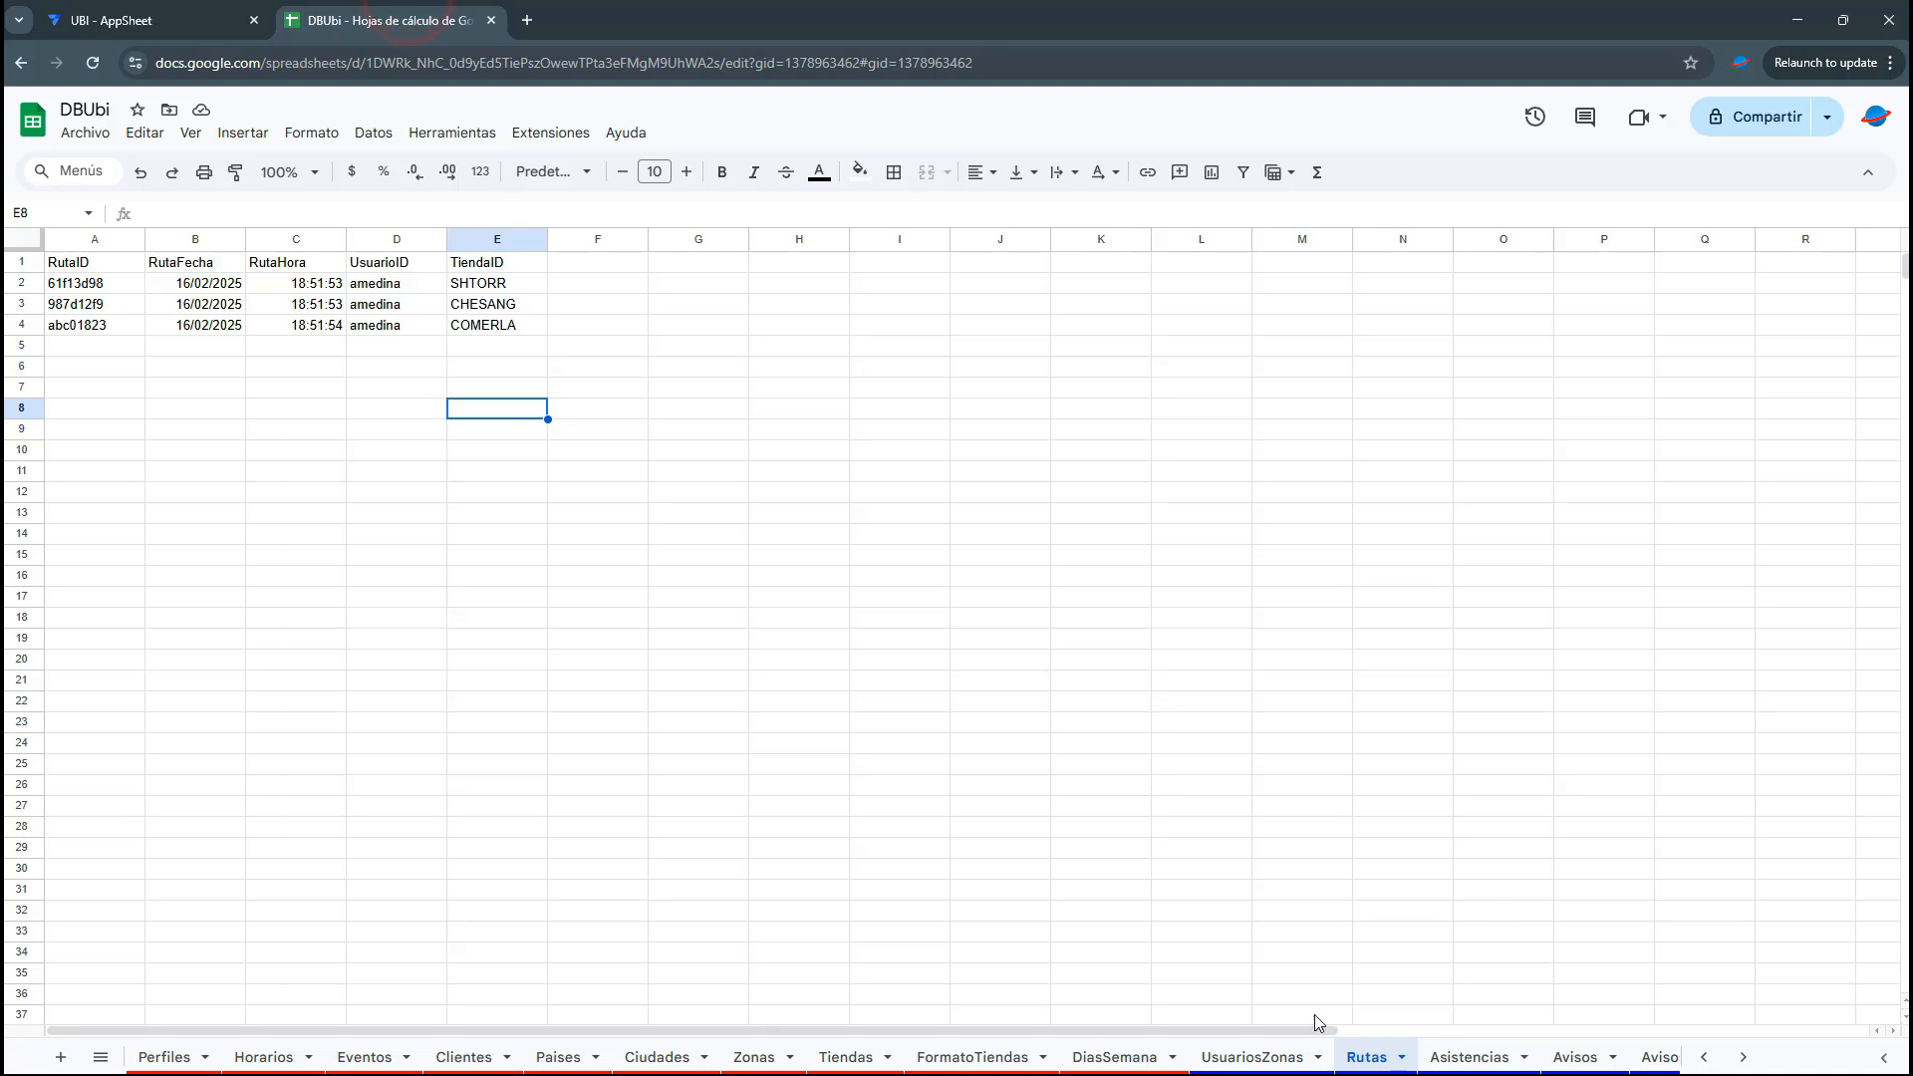
left_click(1470, 1056)
left_click_drag(100, 431, 1104, 442)
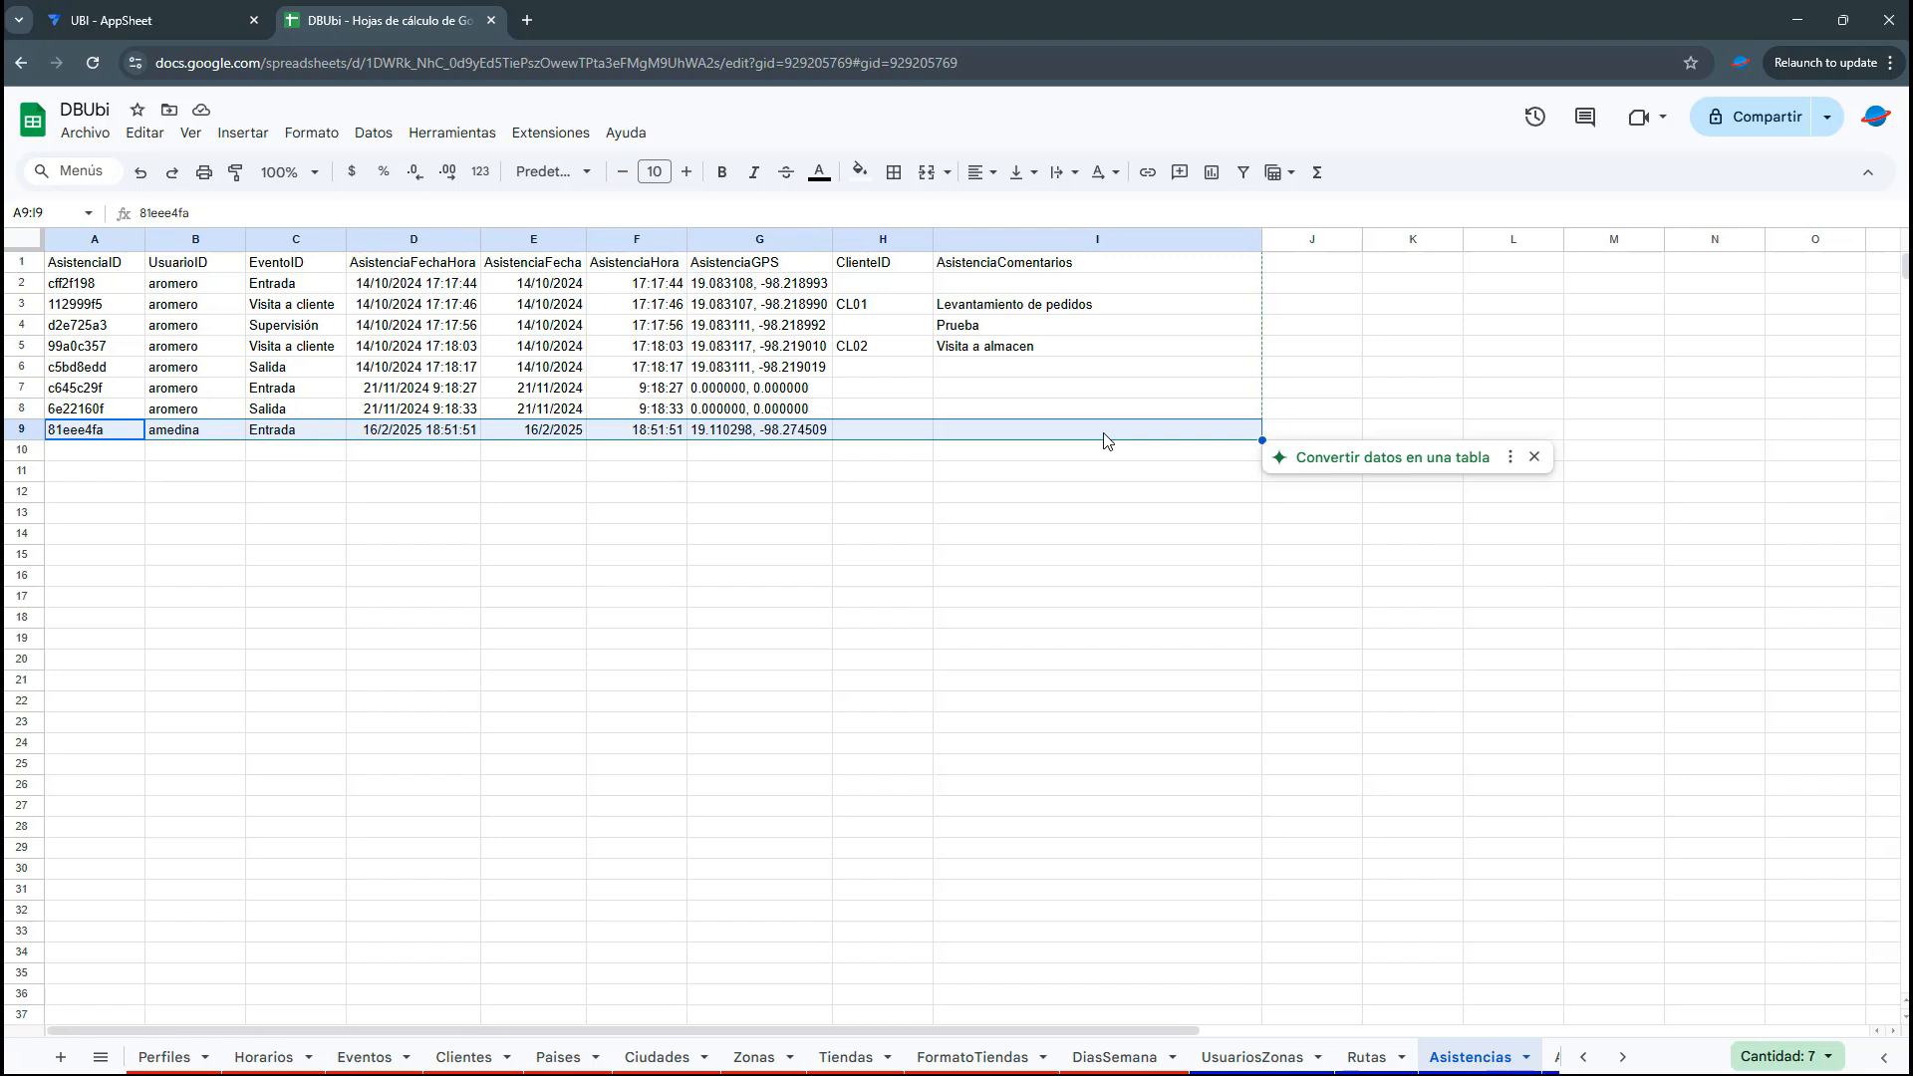
left_click(211, 12)
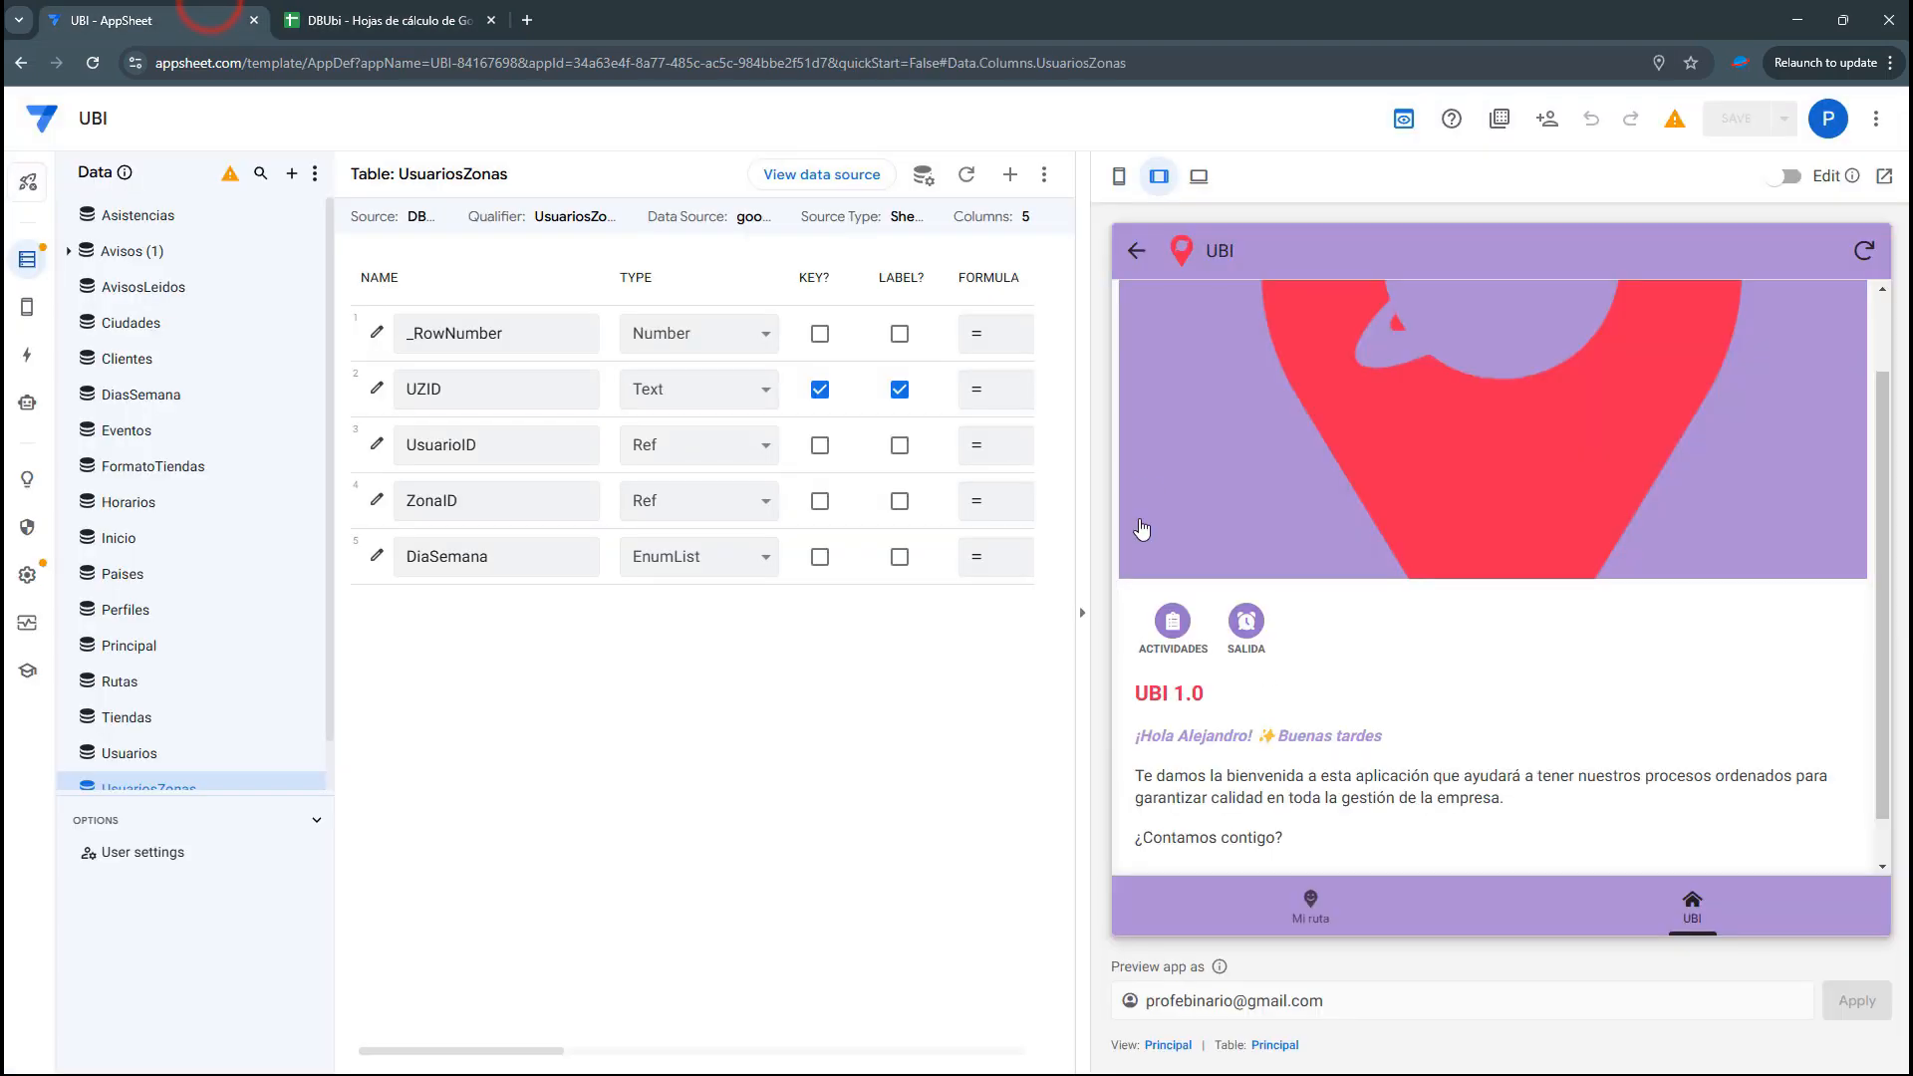
Open Mi ruta in the preview and scroll its table to see the three 16/2/2025 routes
left_click(1311, 914)
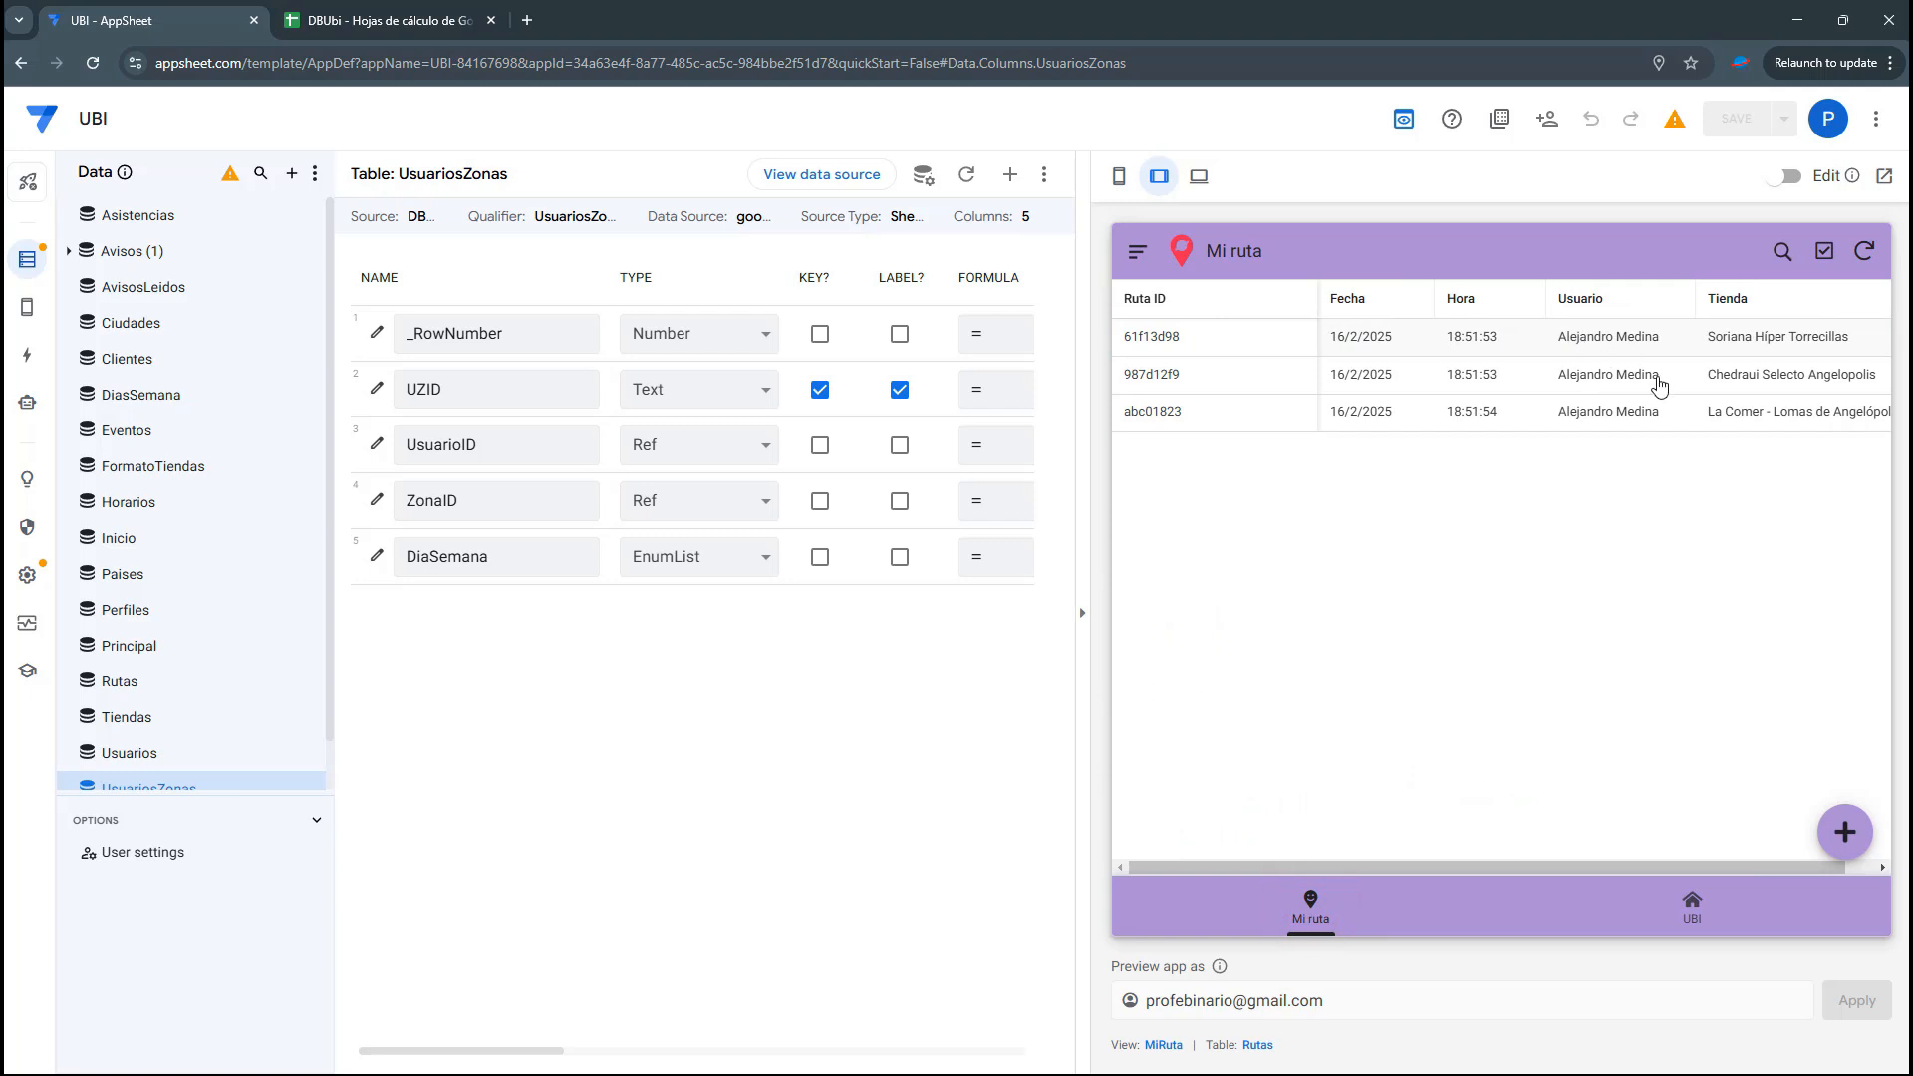
left_click(335, 12)
left_click(184, 20)
left_click_drag(1517, 865, 1602, 869)
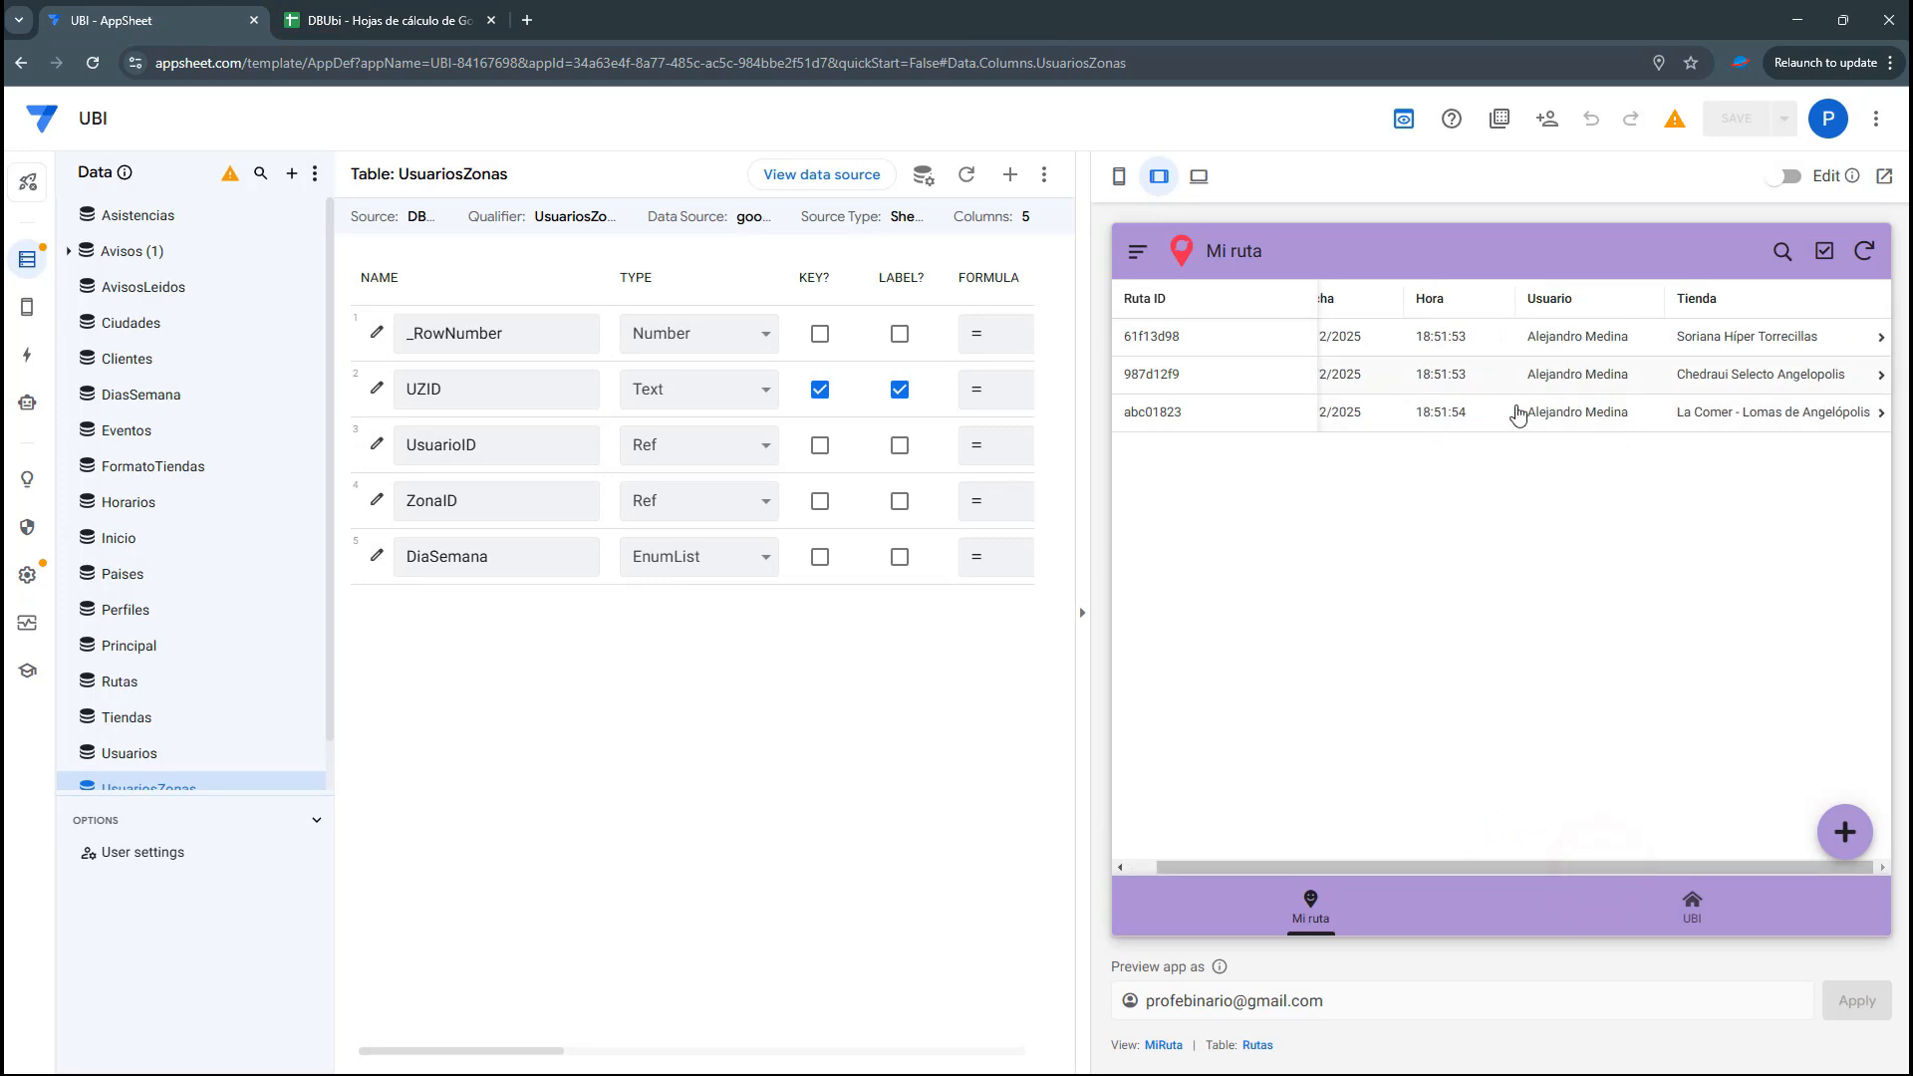
left_click_drag(1465, 866, 1440, 867)
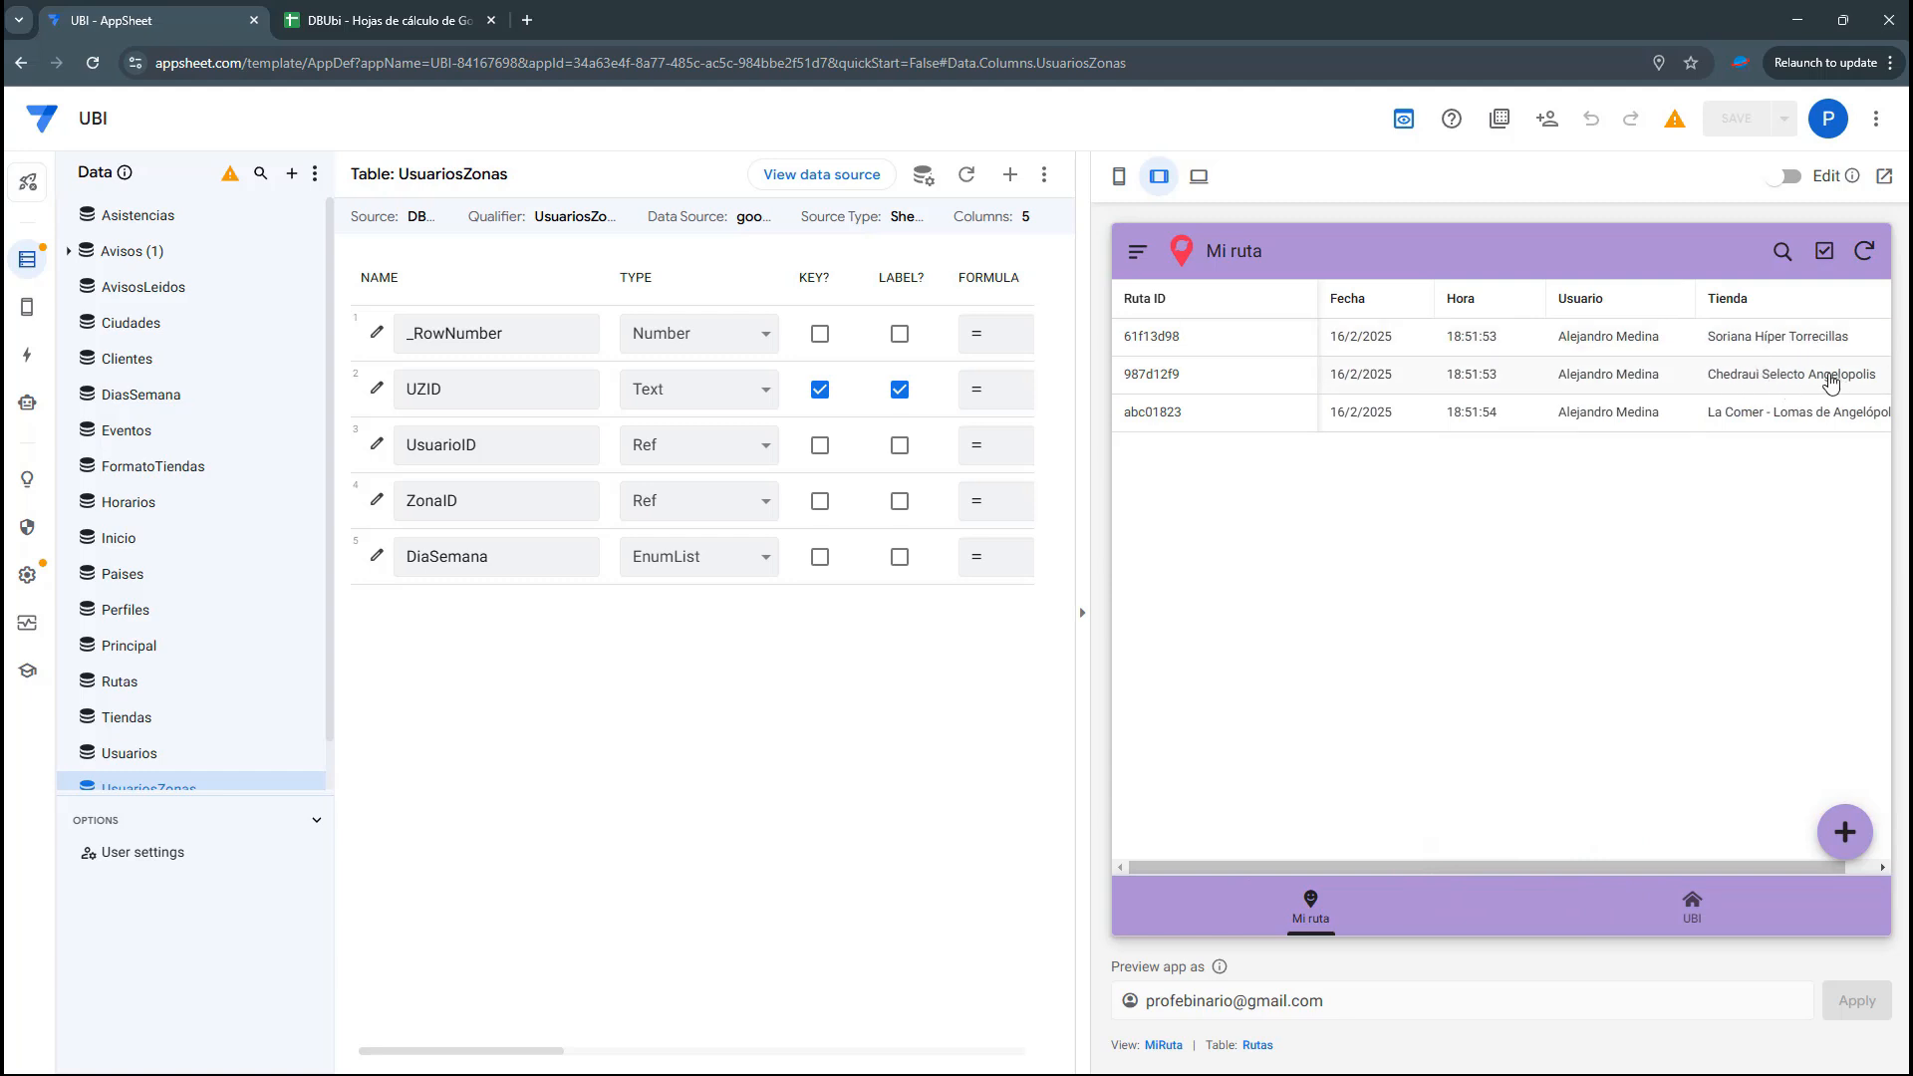
left_click(388, 24)
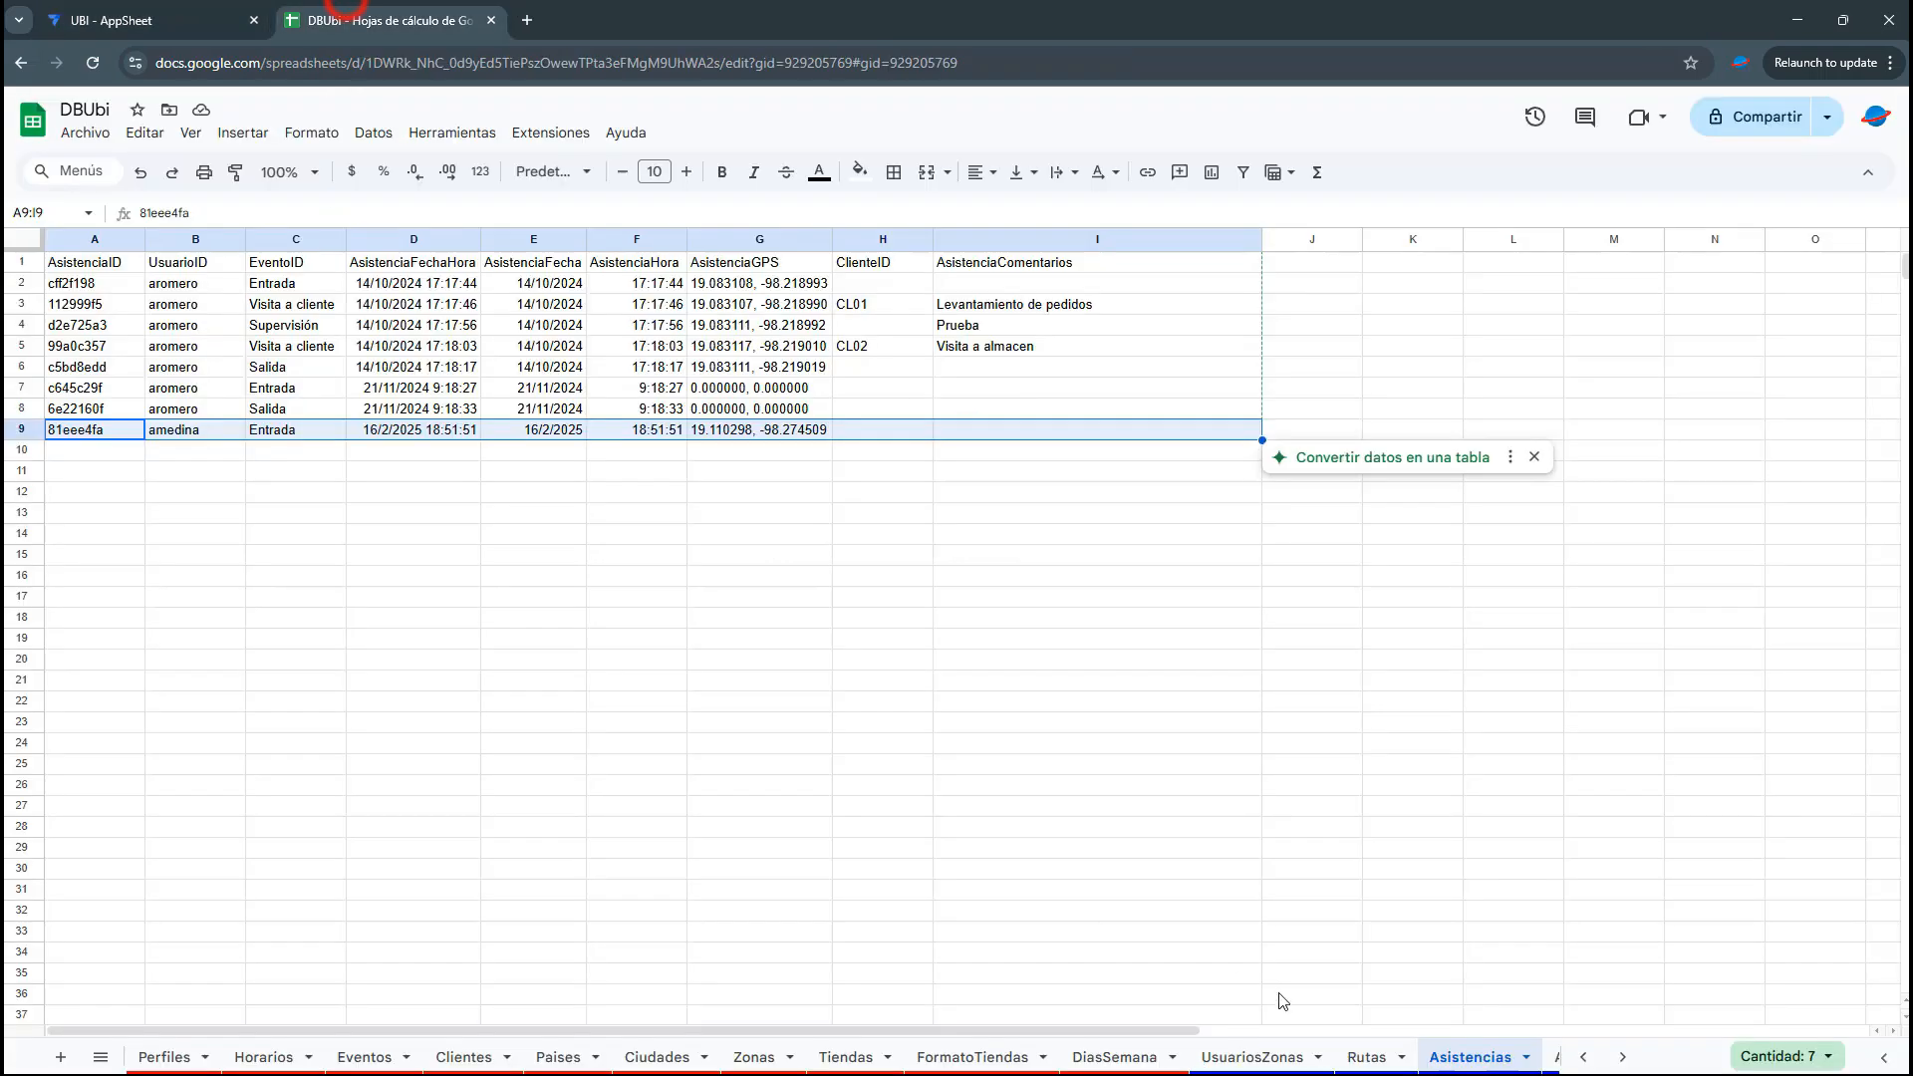
Compare the ZPUES stores in Tiendas rows 6–8 with Mi ruta's routes
left_click(973, 1056)
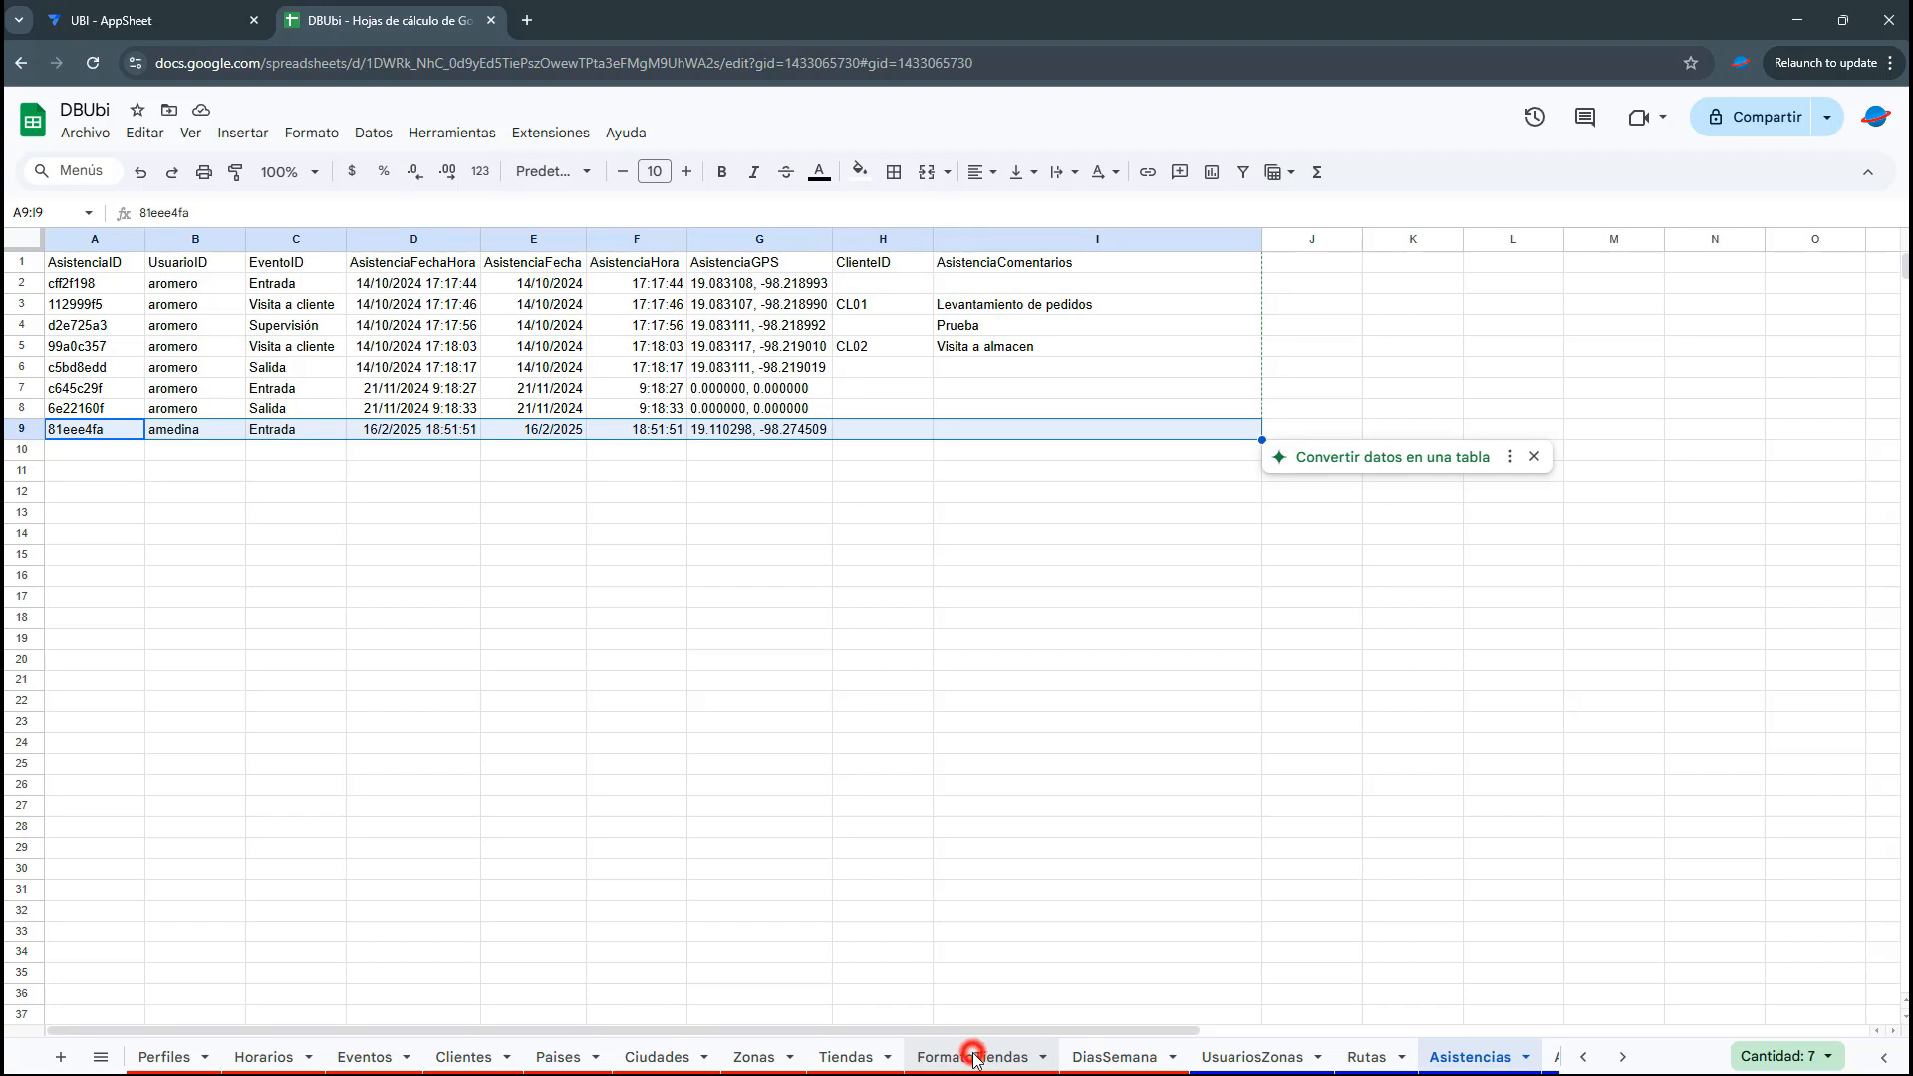
left_click(849, 1056)
left_click(277, 411)
left_click_drag(59, 367, 1802, 412)
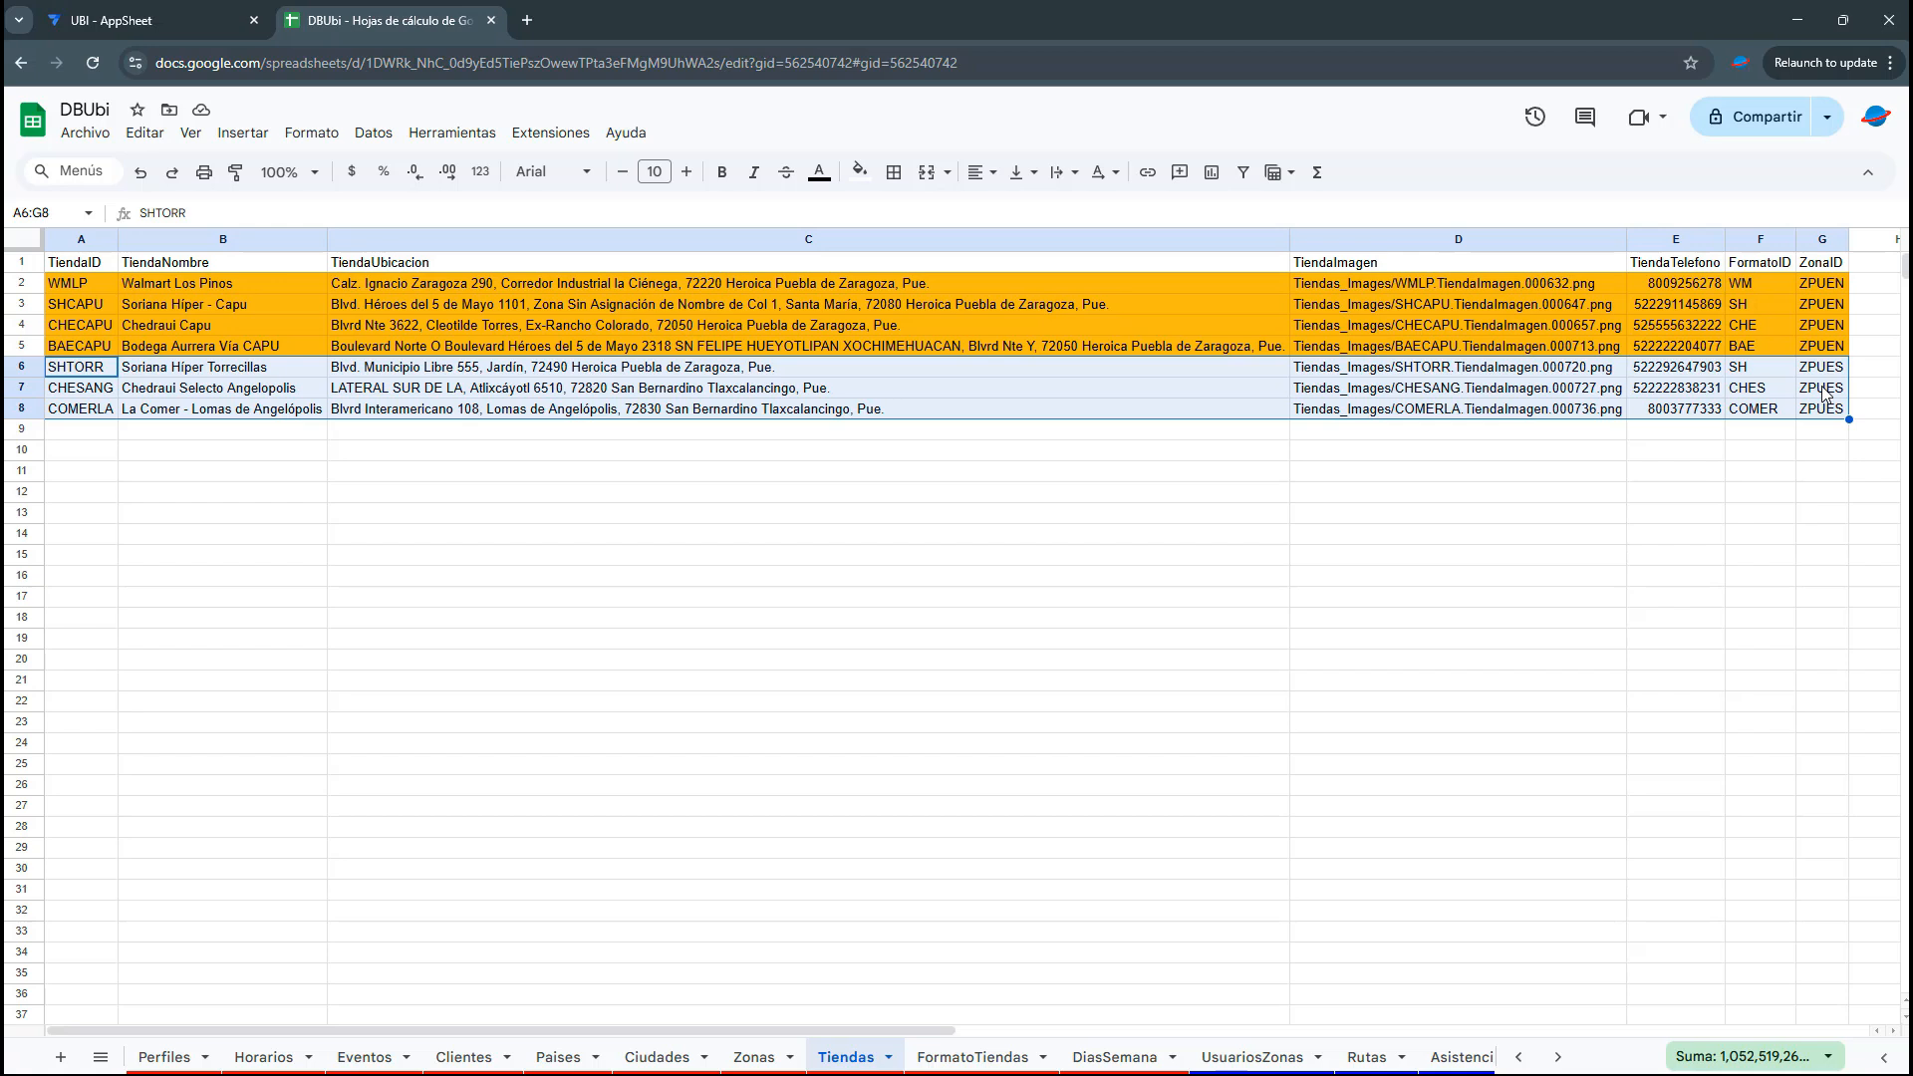
left_click(219, 10)
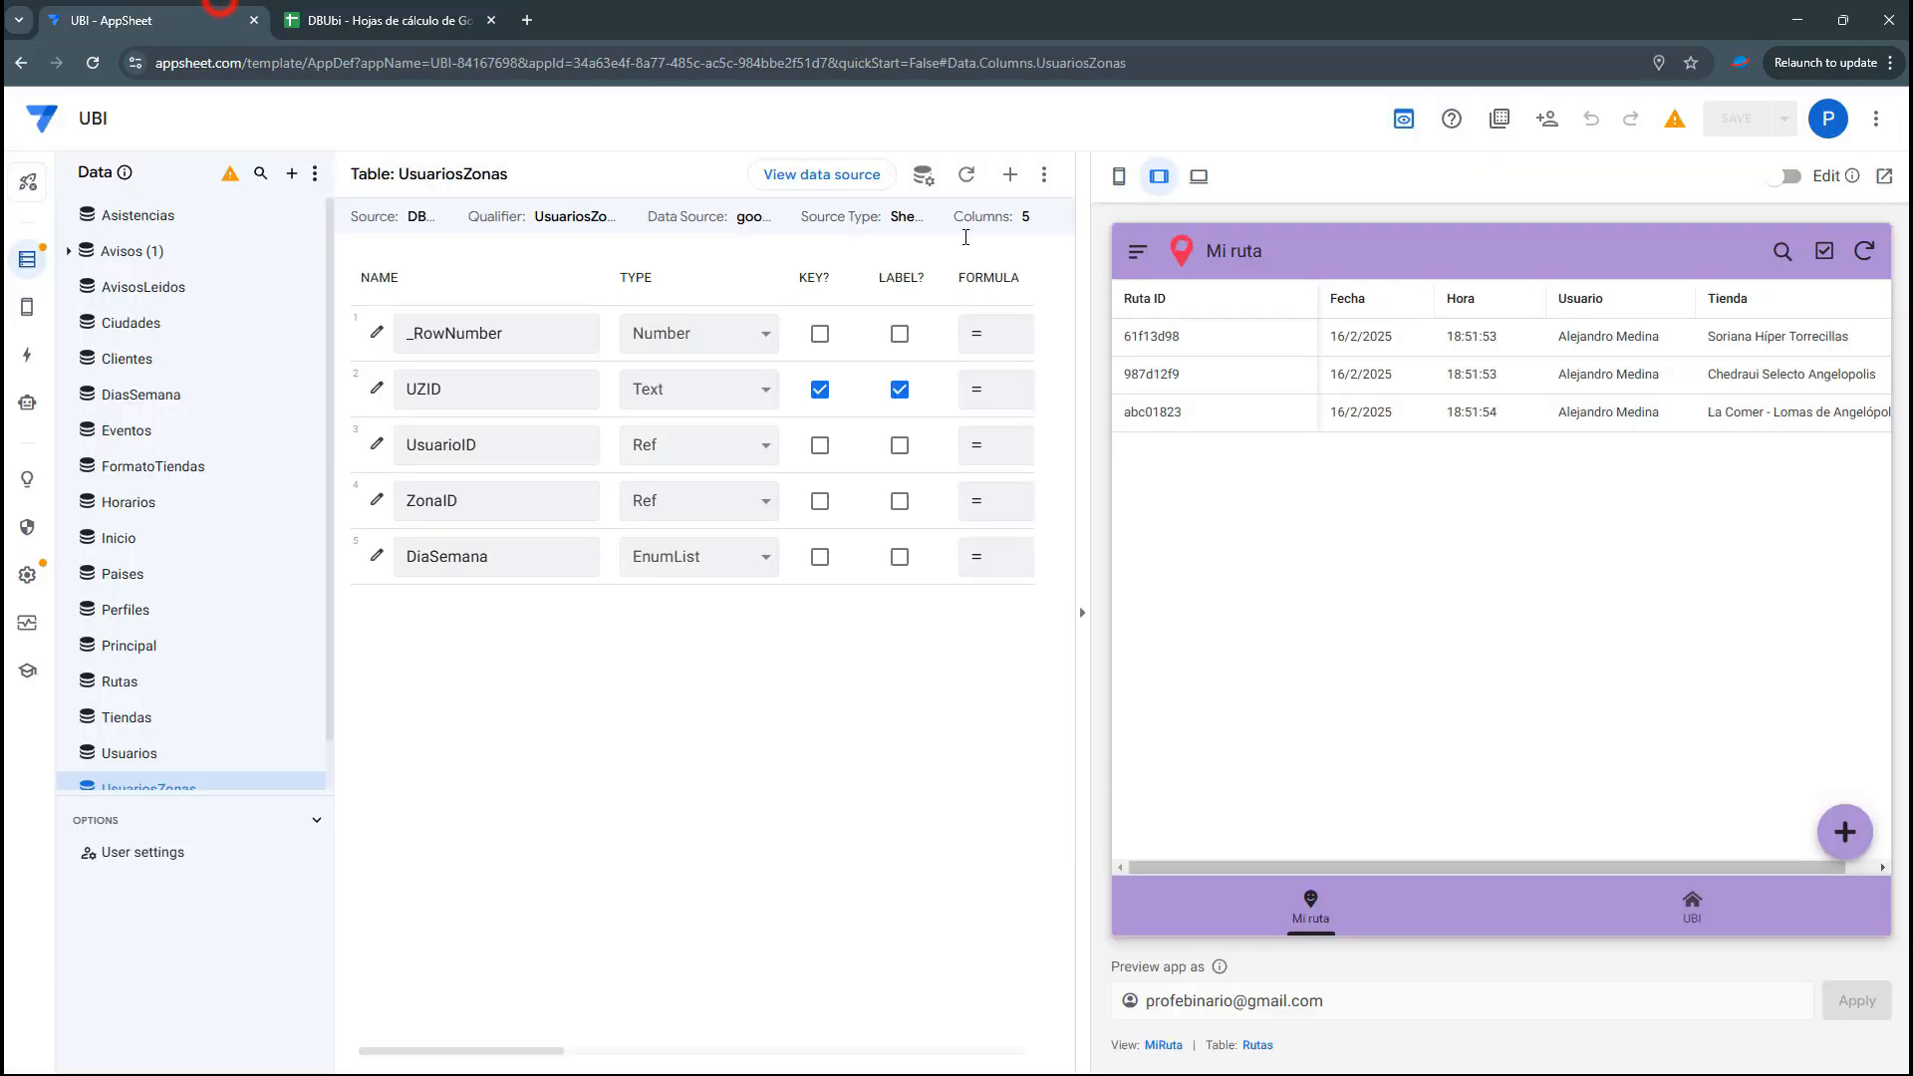
Sign out in the preview and sign in as a second user with their password
left_click(1135, 257)
left_click(1207, 670)
double_click(1325, 379)
type("aaburto")
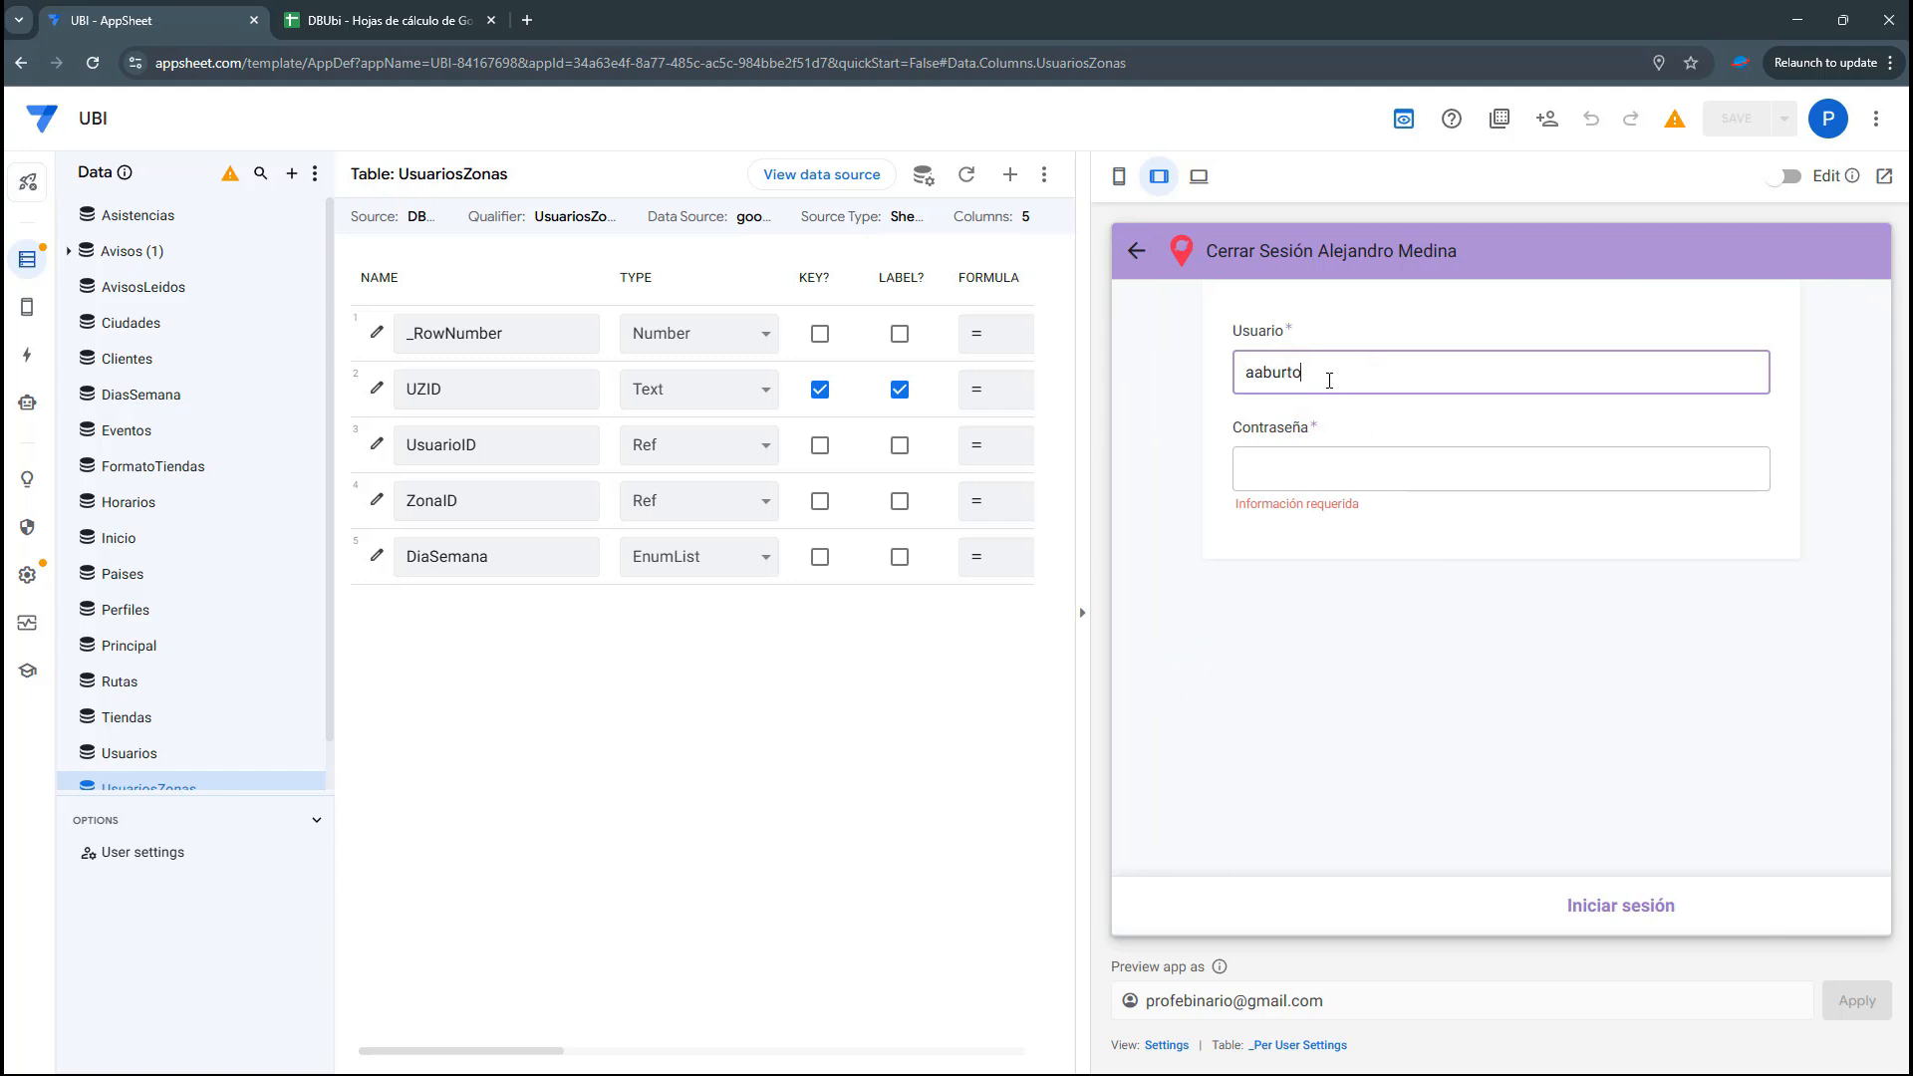
key("Tab")
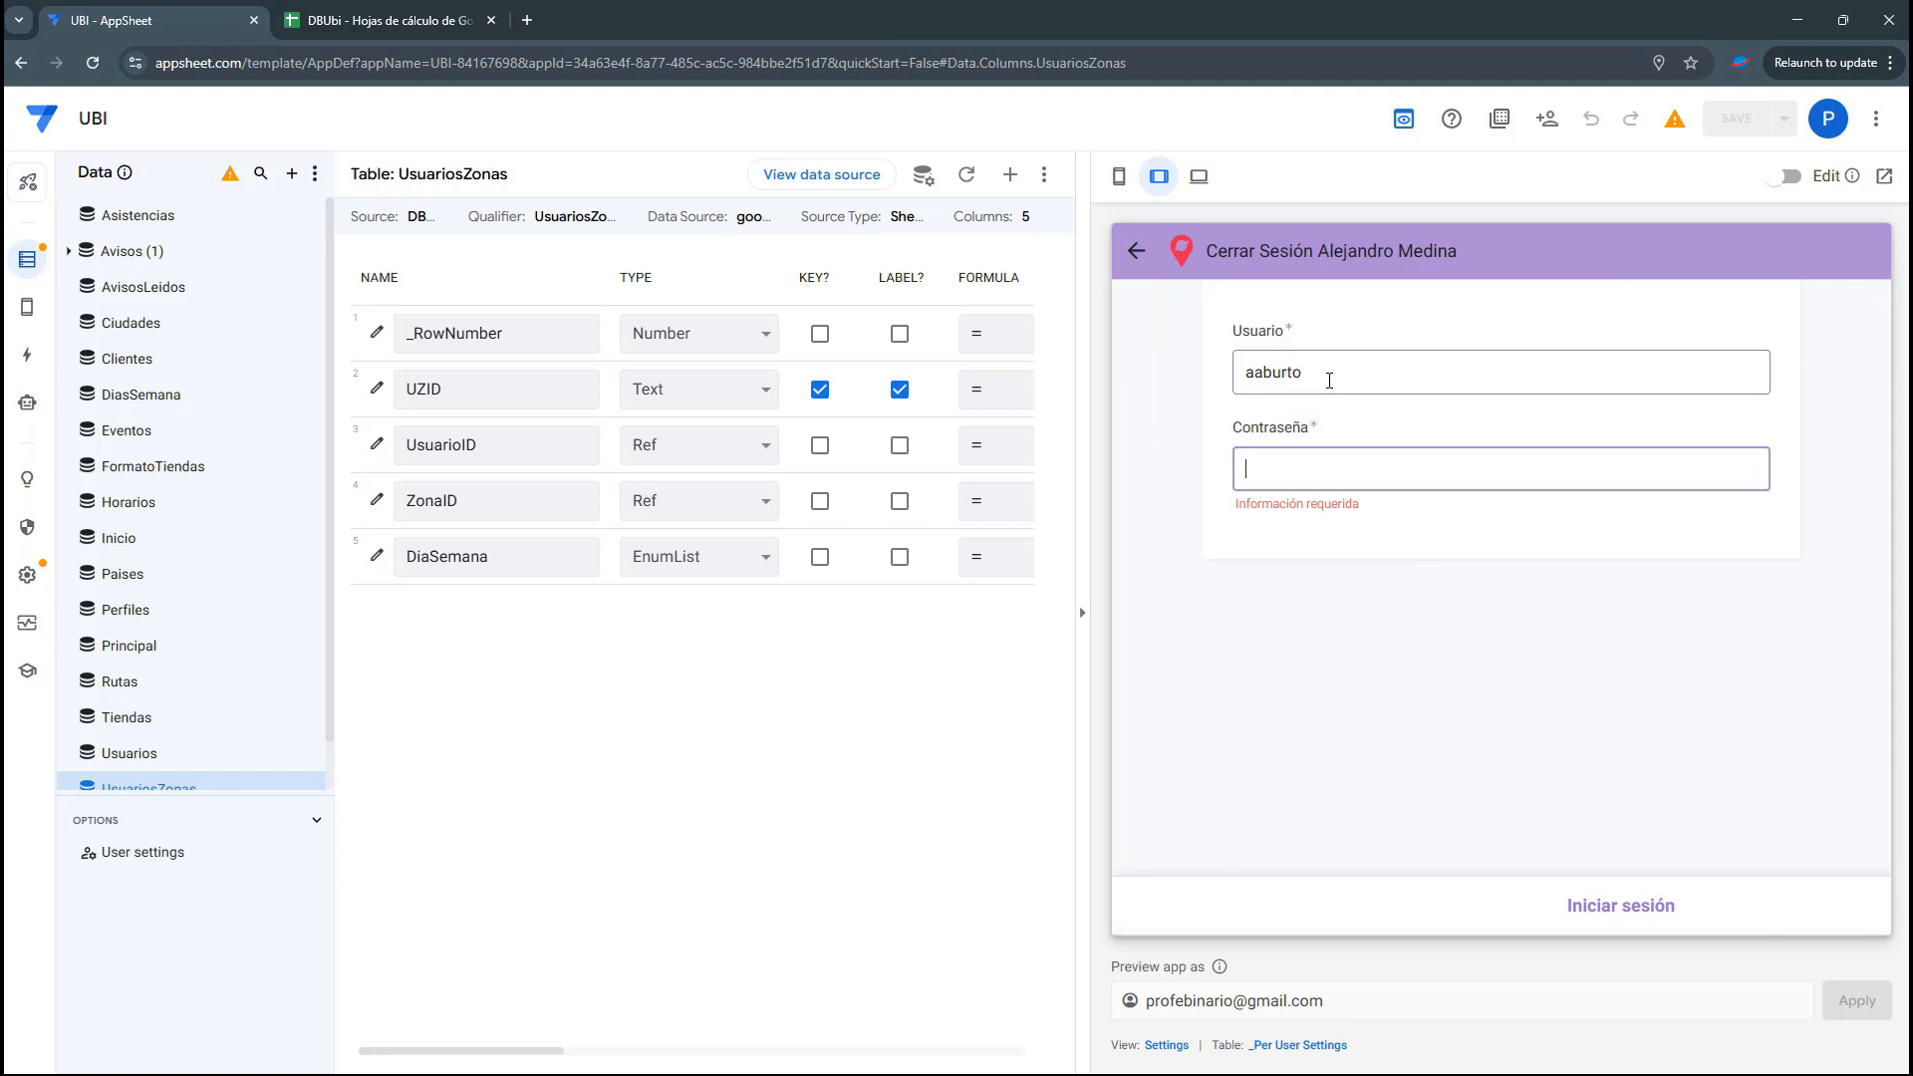
type("ABC")
left_click(1401, 614)
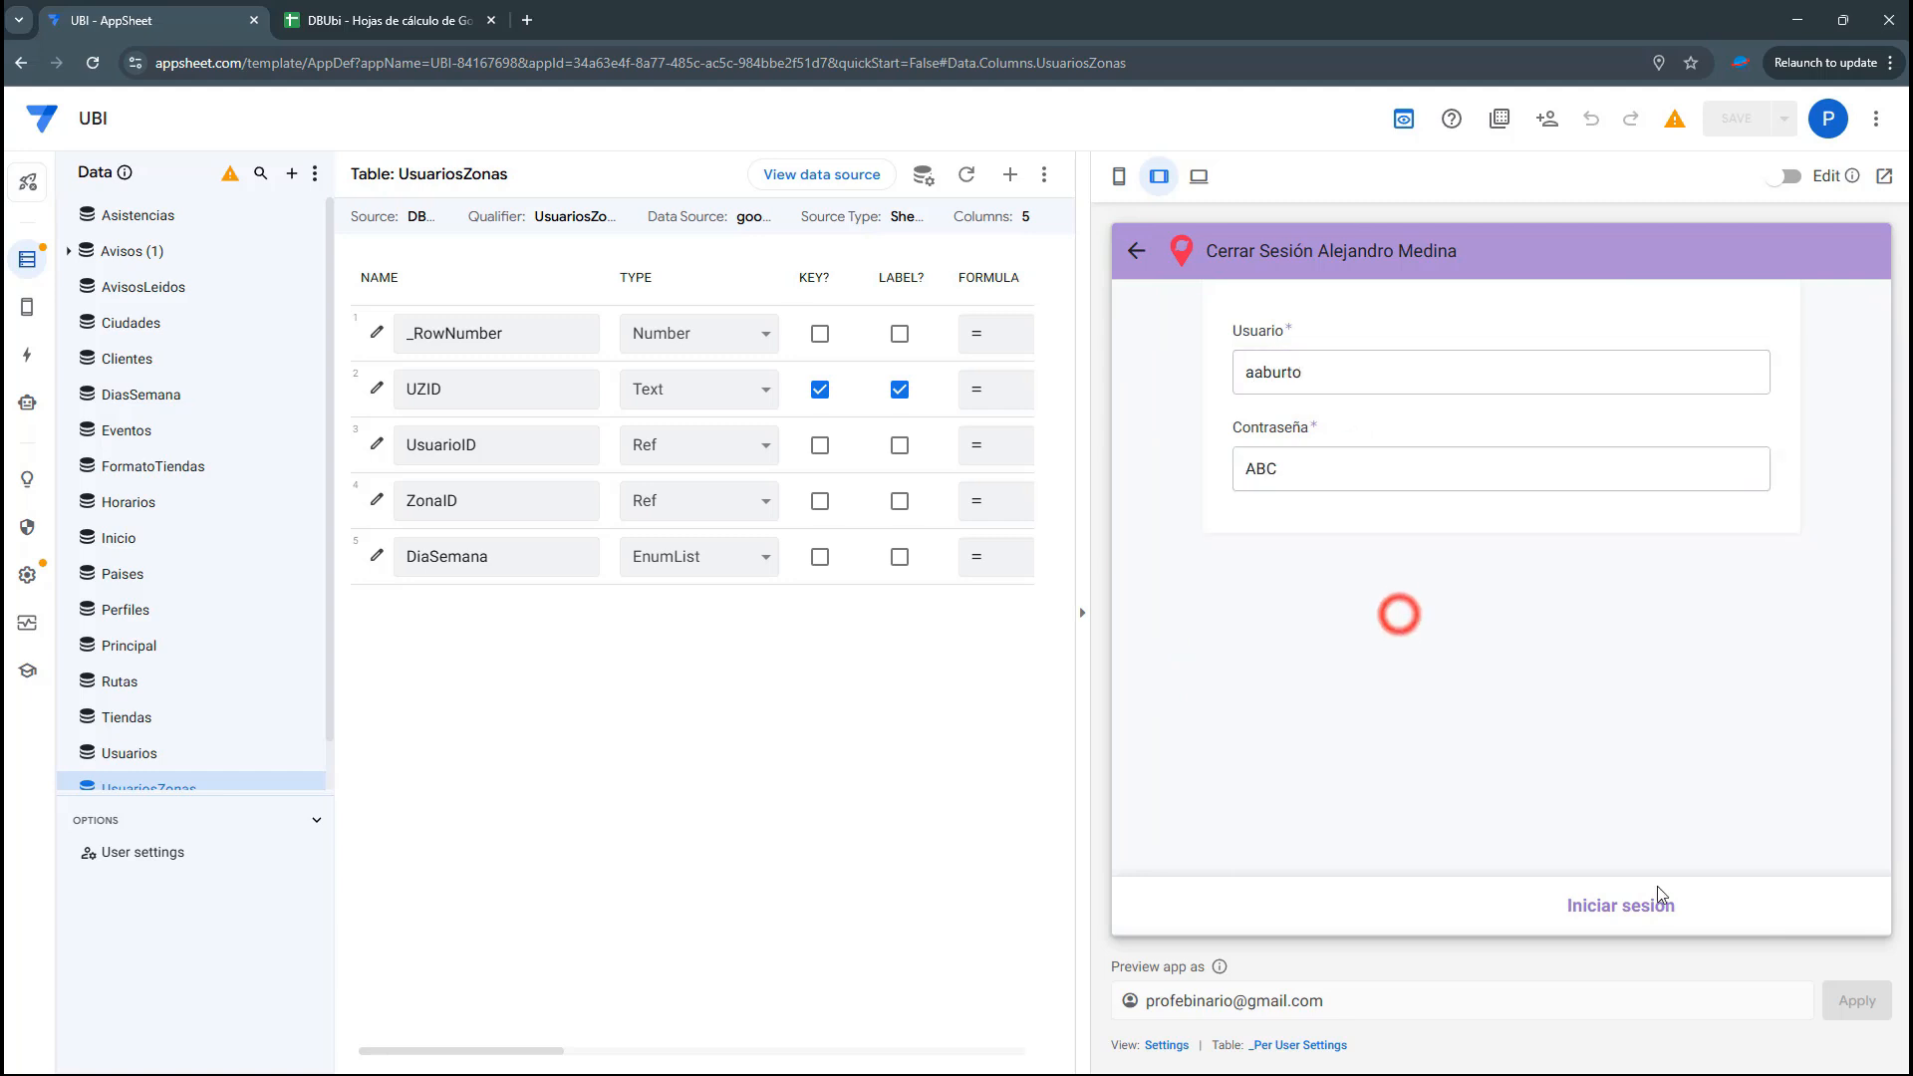
left_click(1659, 900)
Review the existing entries in the Asistencias sheet
left_click(434, 10)
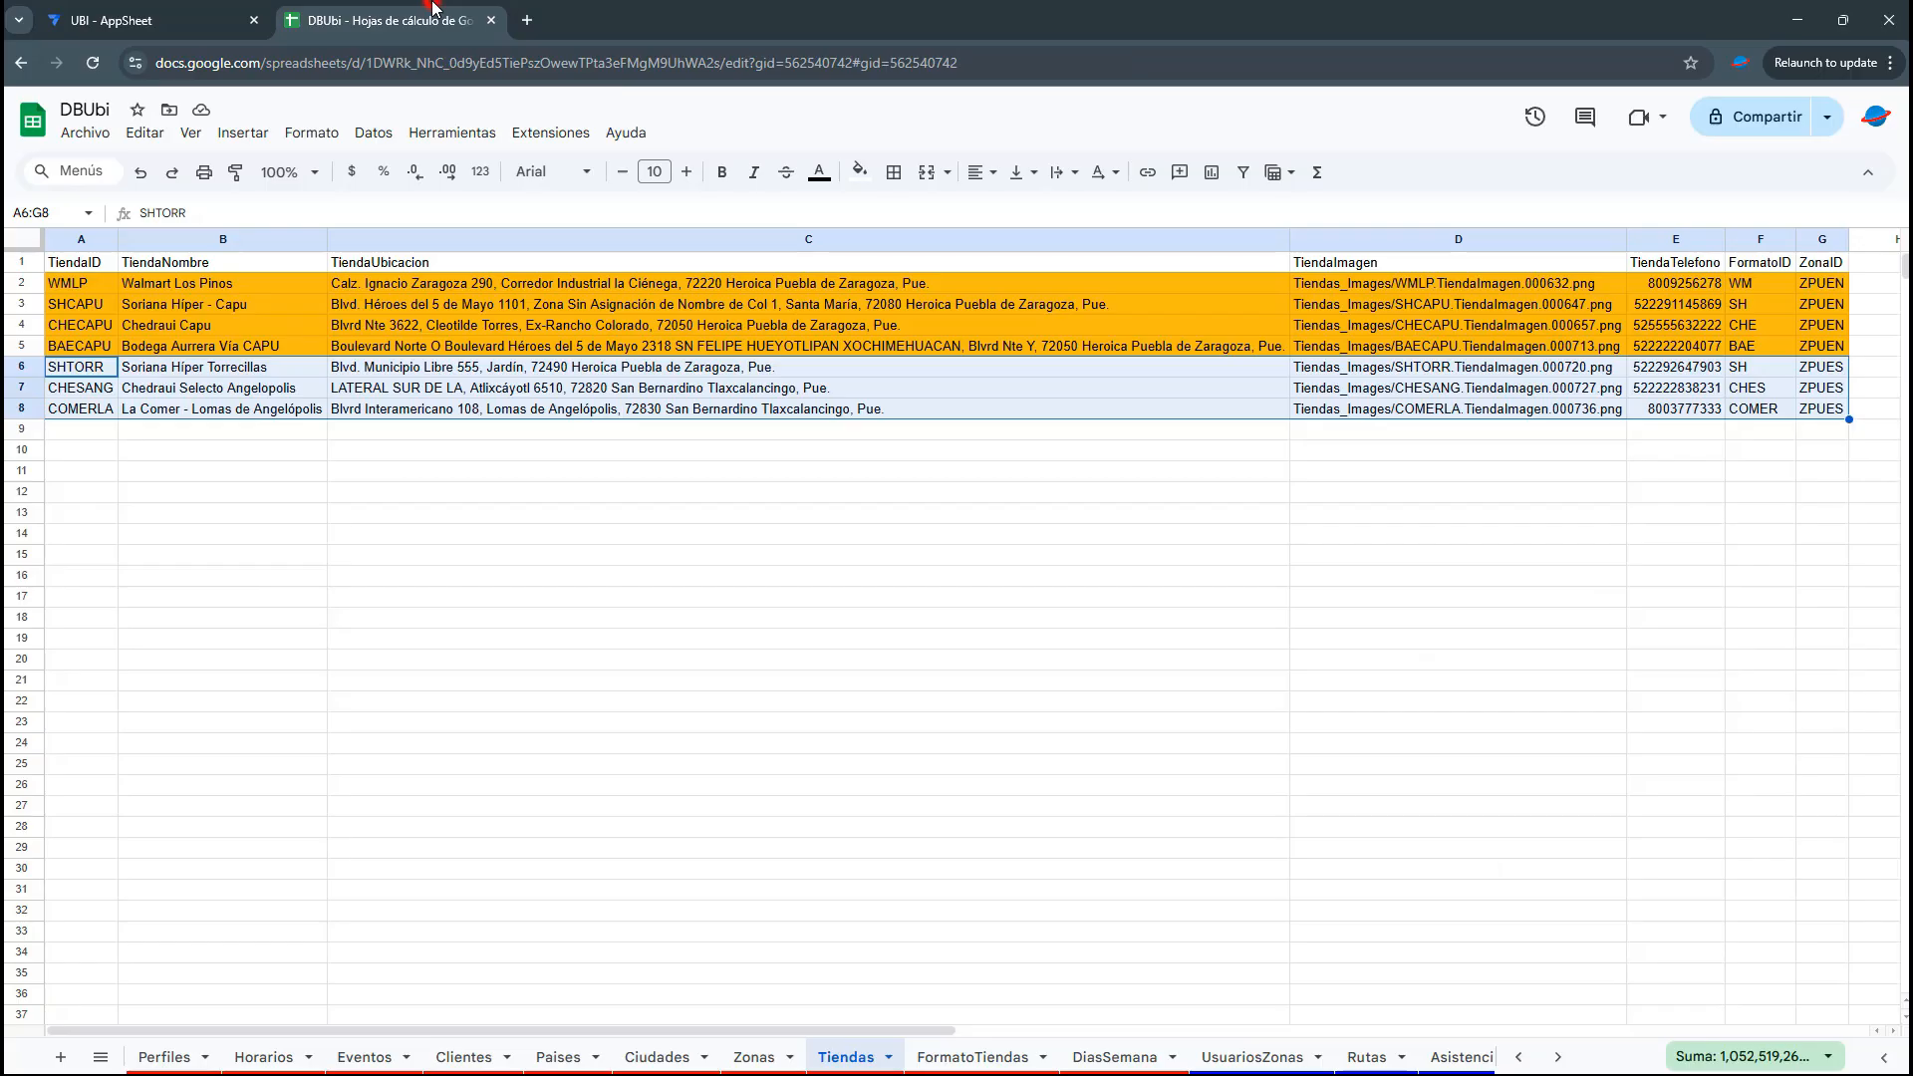
left_click(1457, 1057)
left_click(414, 509)
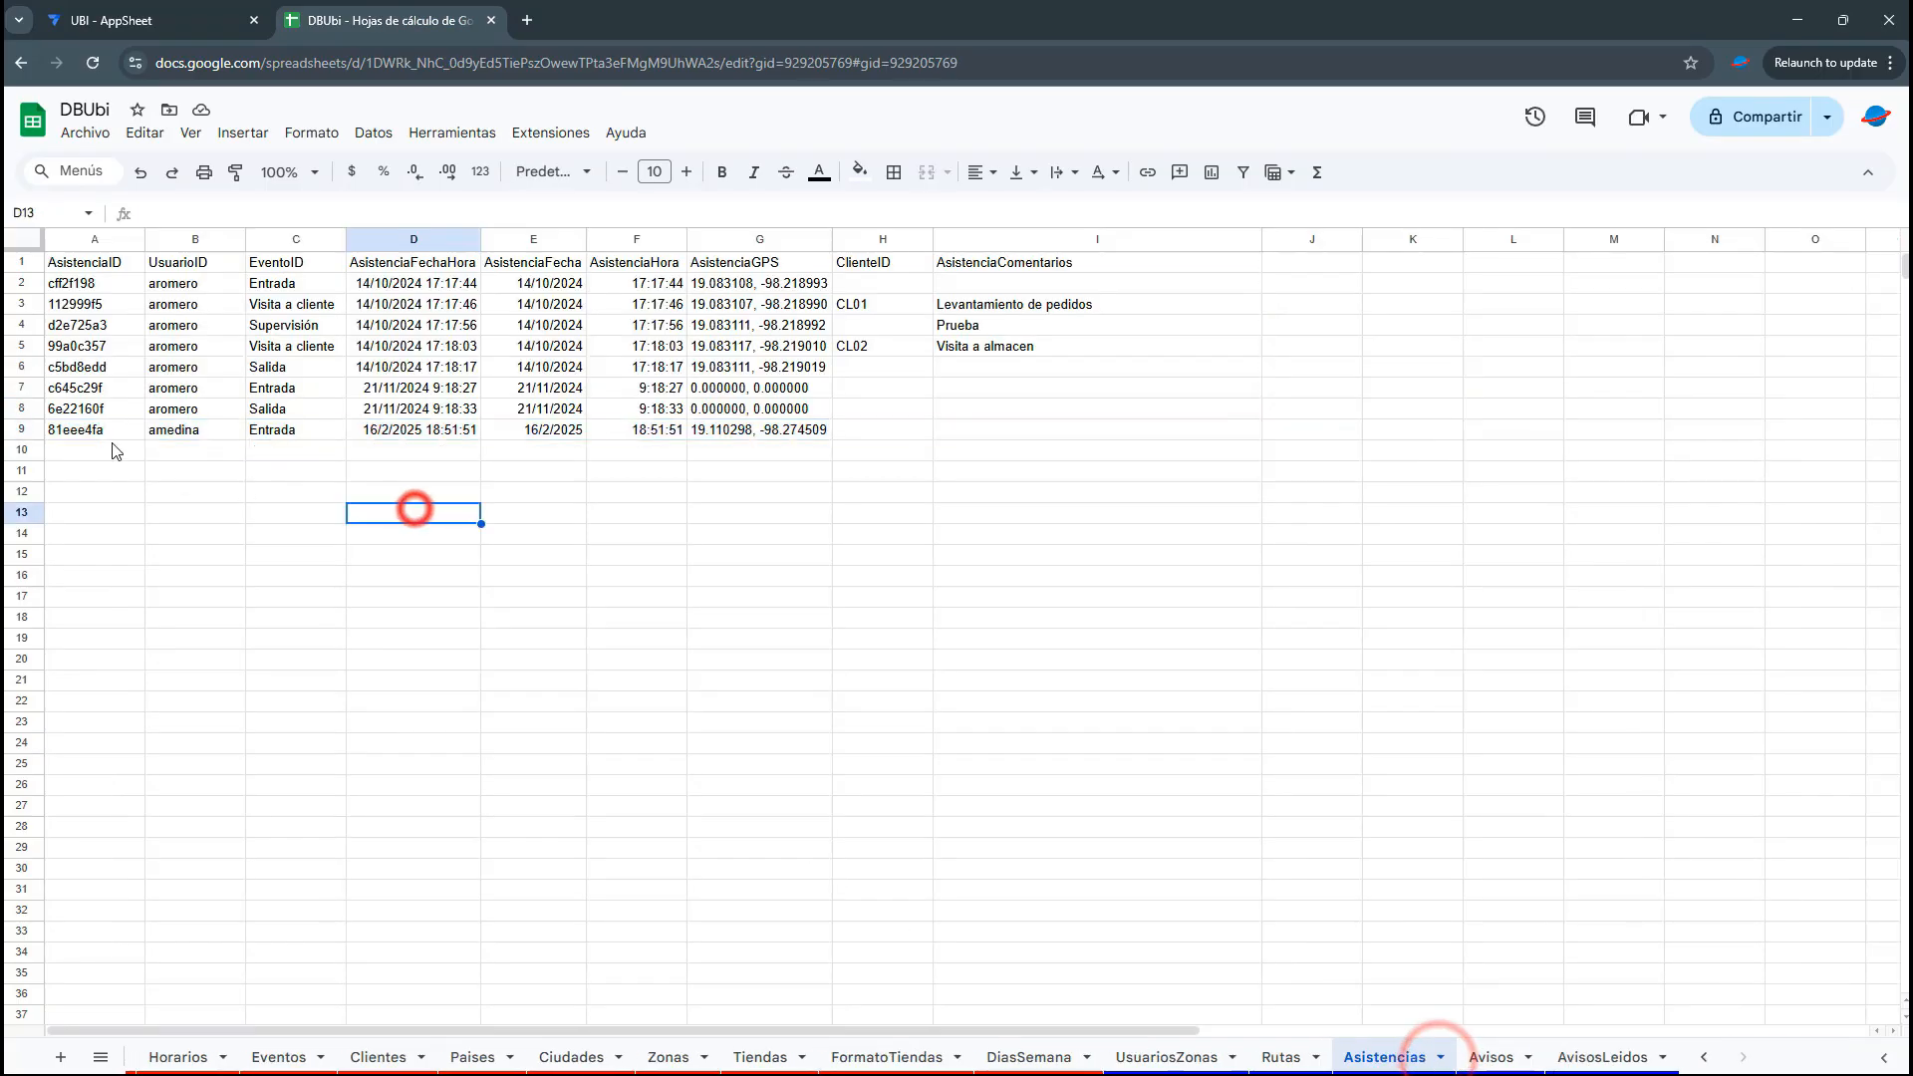
left_click_drag(112, 443, 1124, 461)
left_click(199, 20)
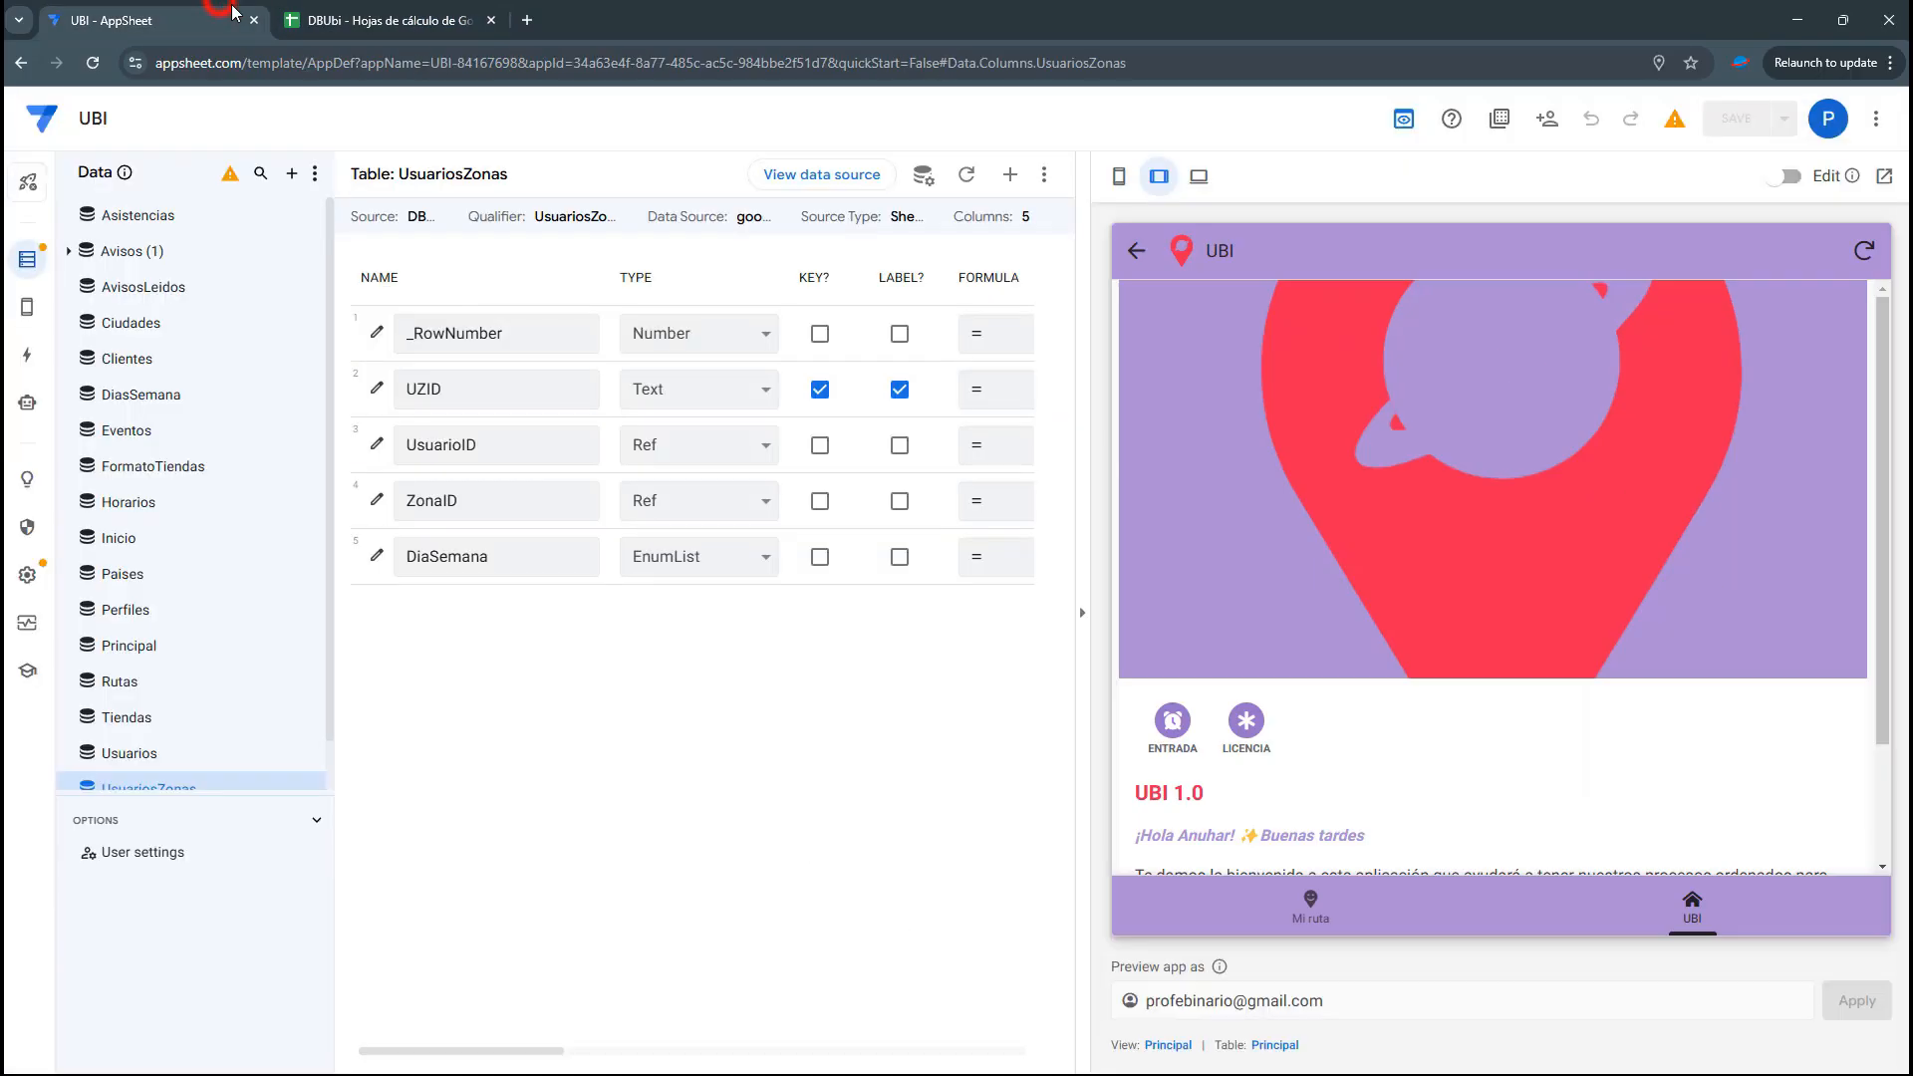
Start the second user's workday with ENTRADA and confirm it
left_click(1173, 738)
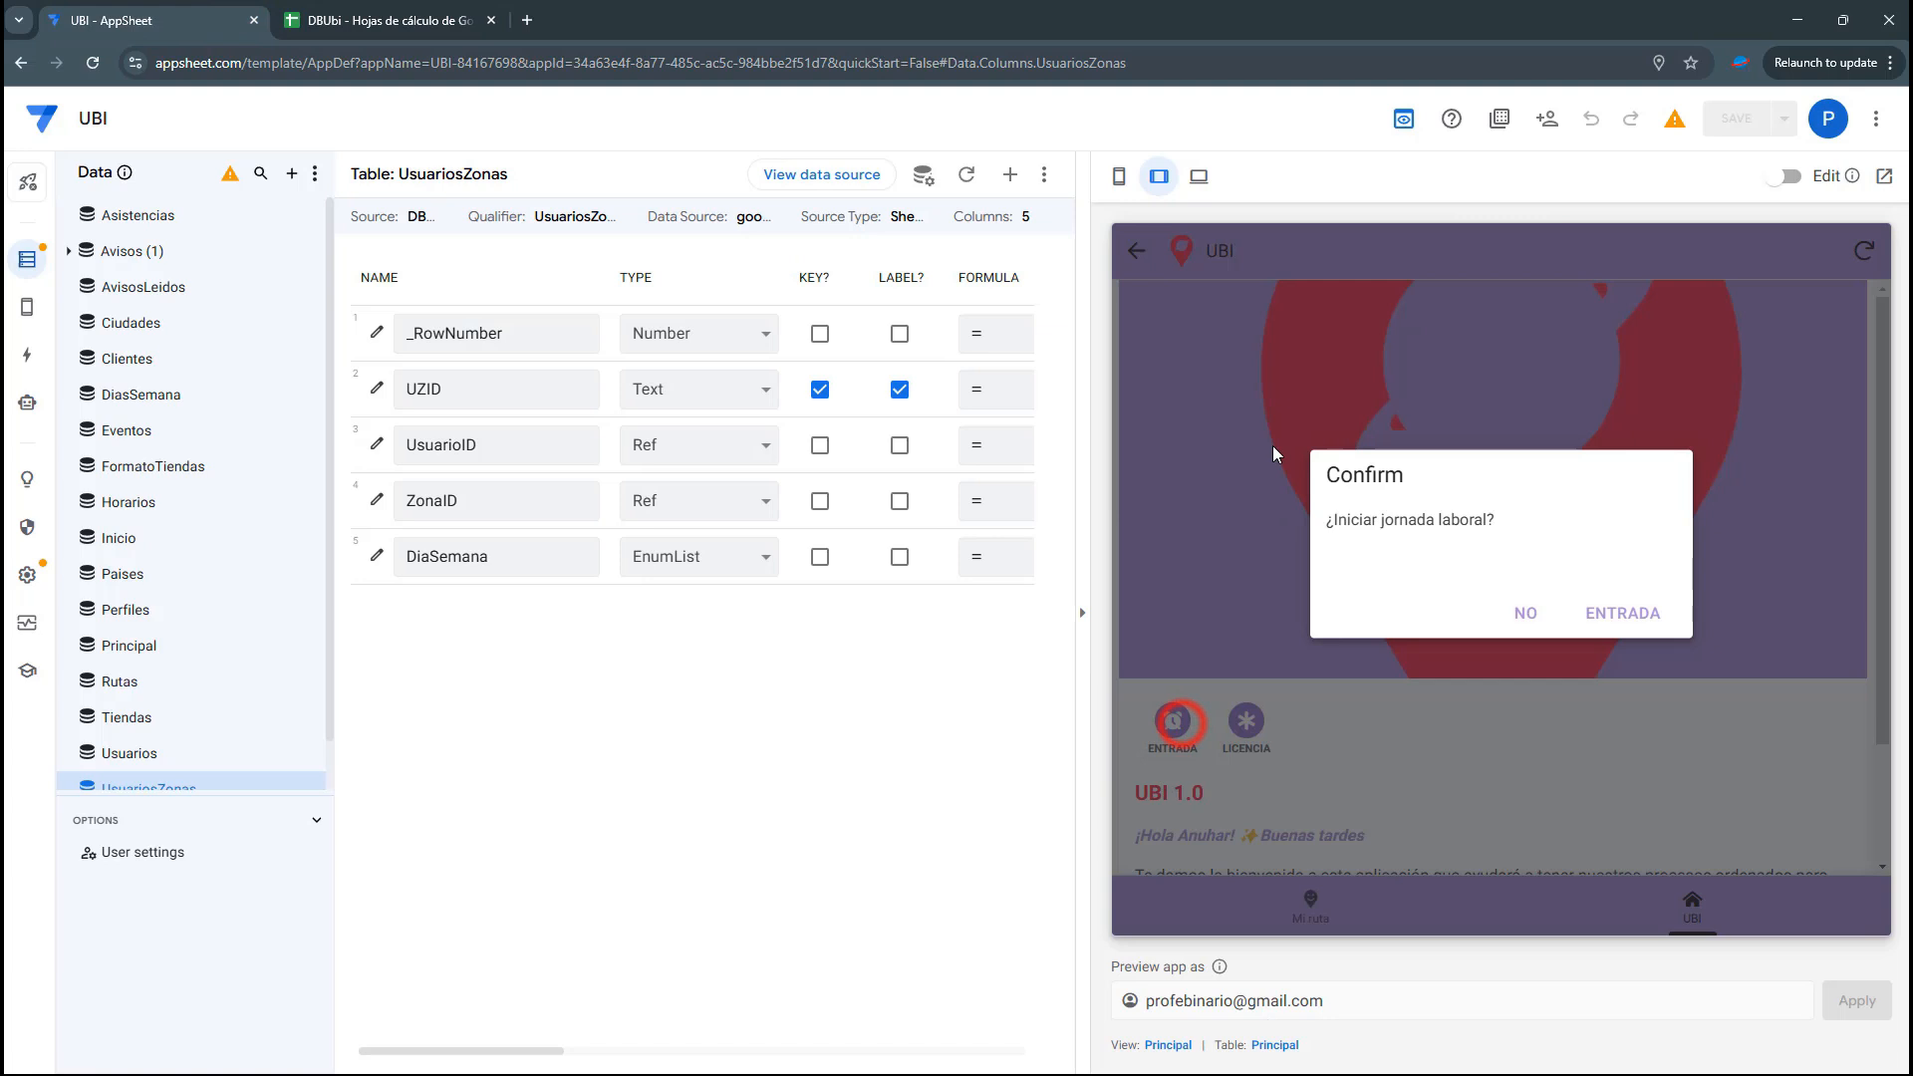
left_click(1622, 614)
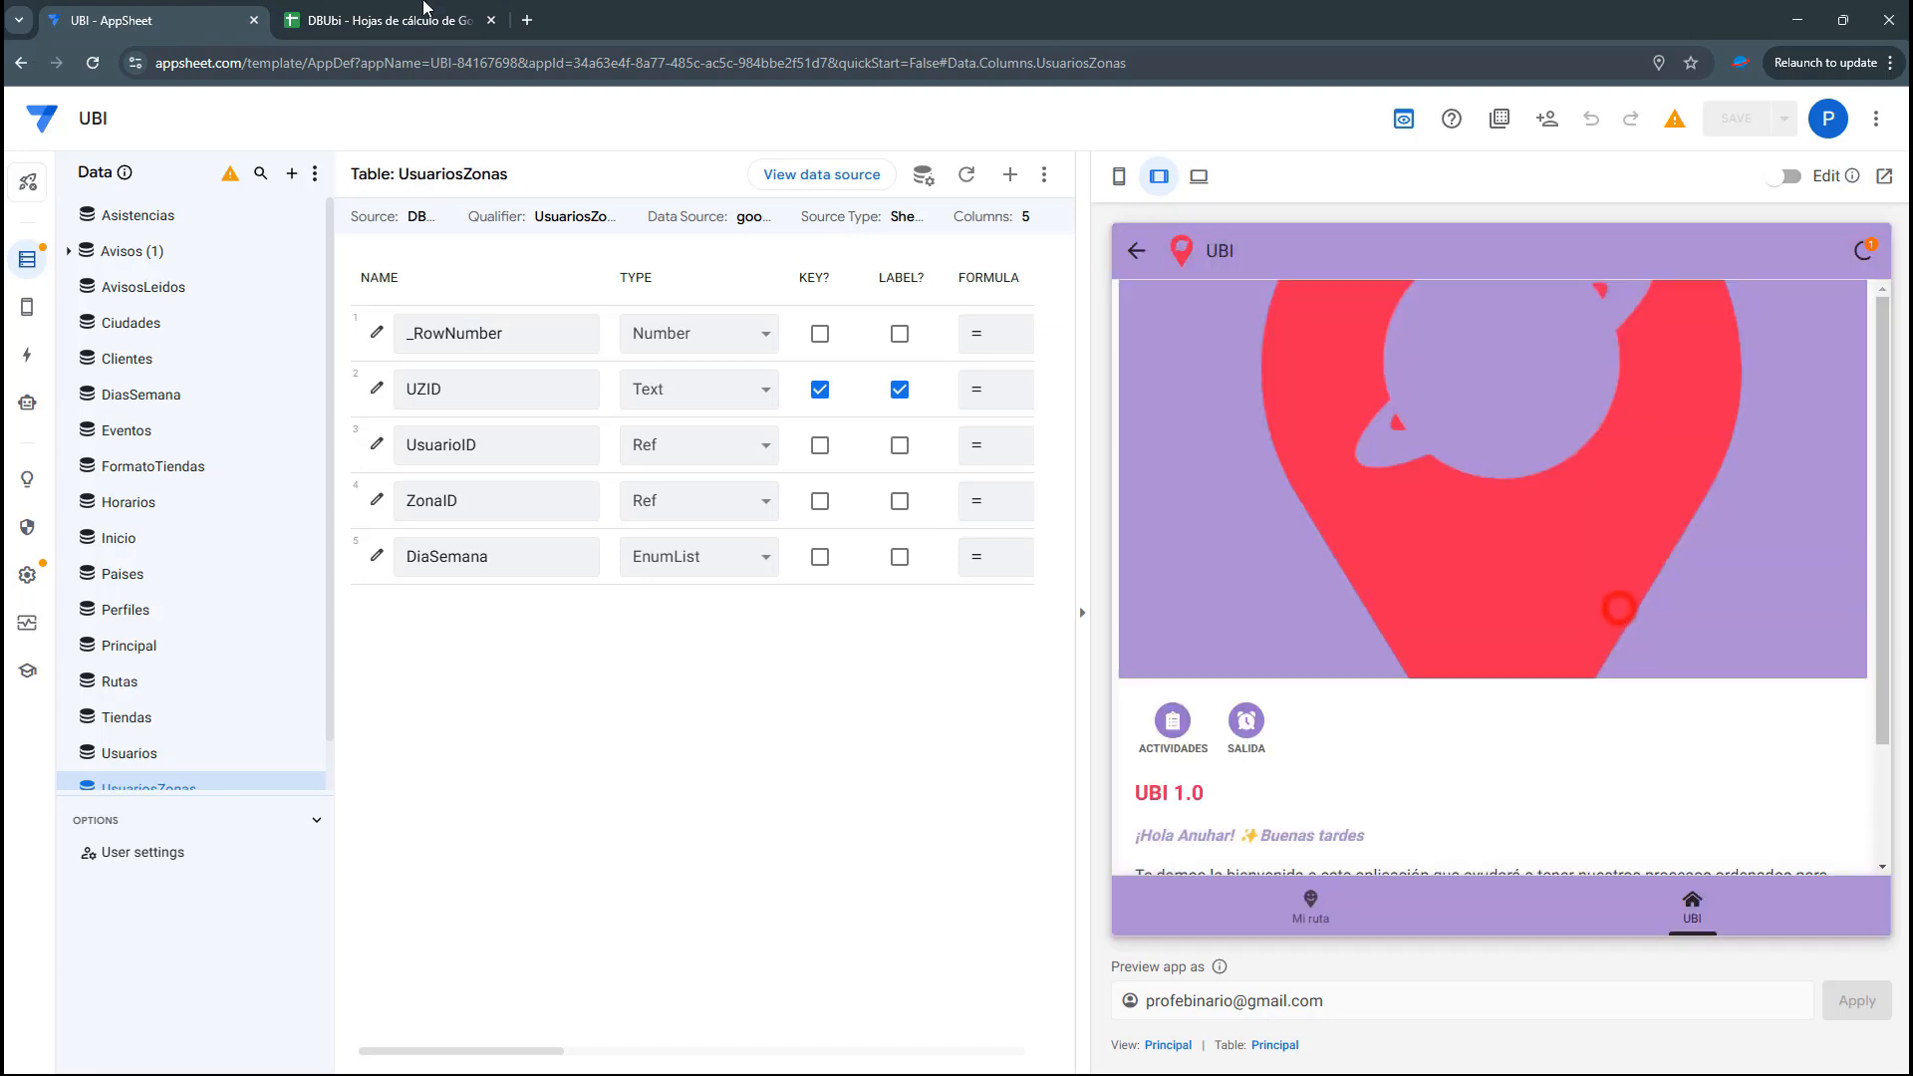
left_click(371, 20)
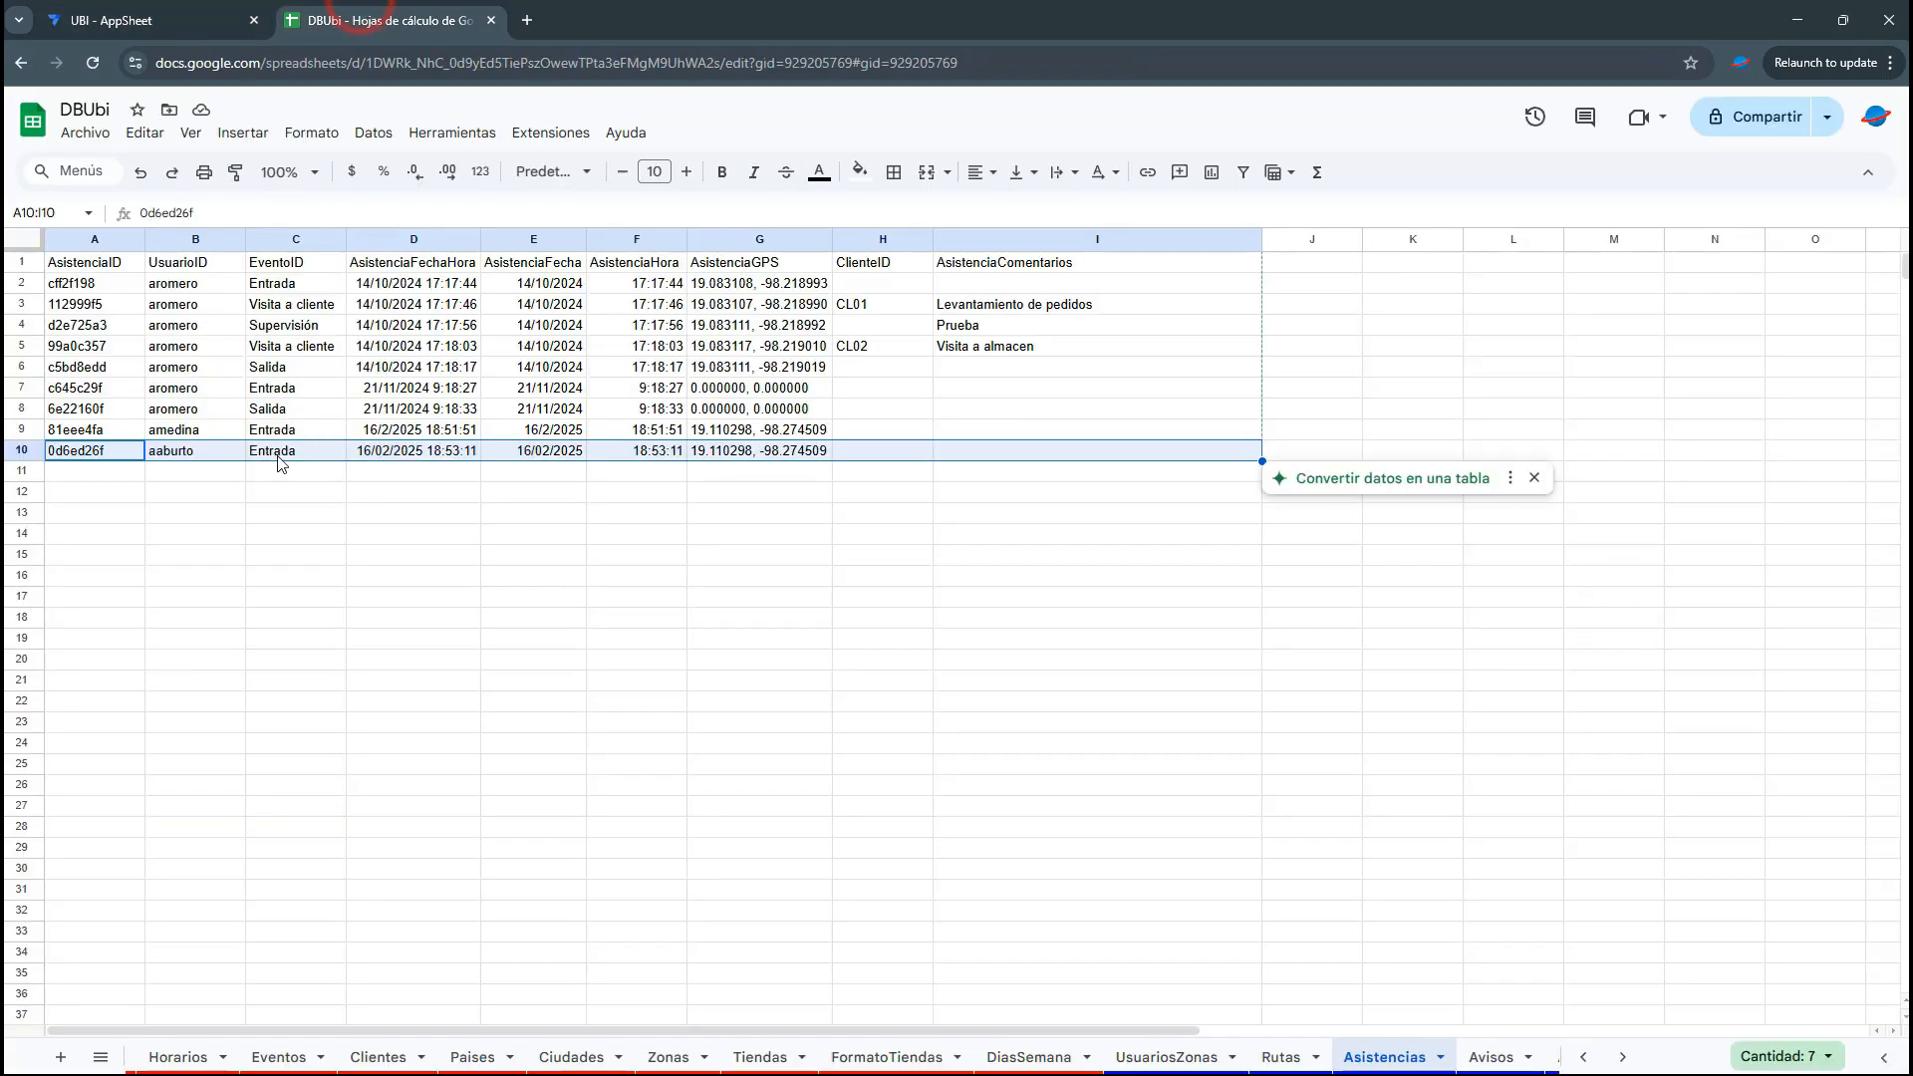
Check the new routes WMLP, SHCAPU, CHECAPU and BAECAPU in Rutas E5:E8, then view Mi ruta
left_click(1282, 1056)
left_click_drag(453, 377, 42, 406)
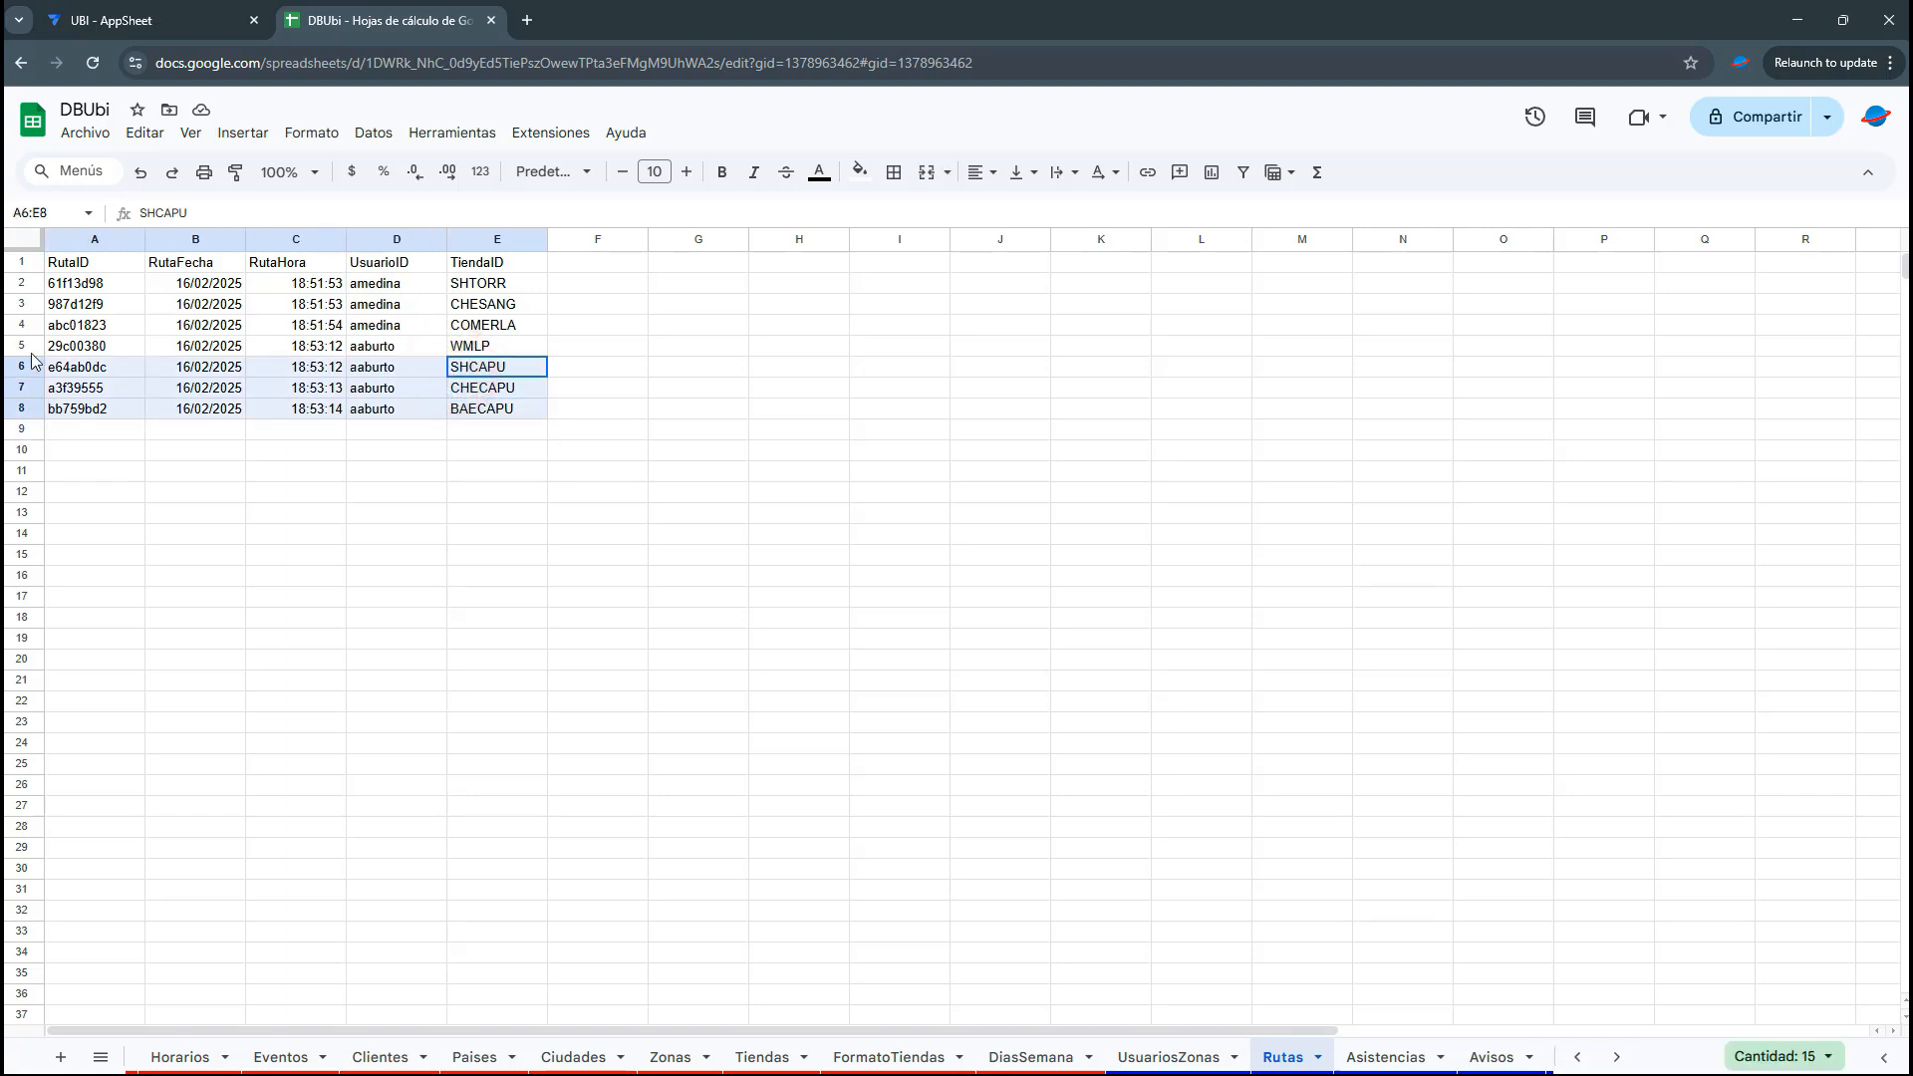
left_click_drag(491, 344, 120, 410)
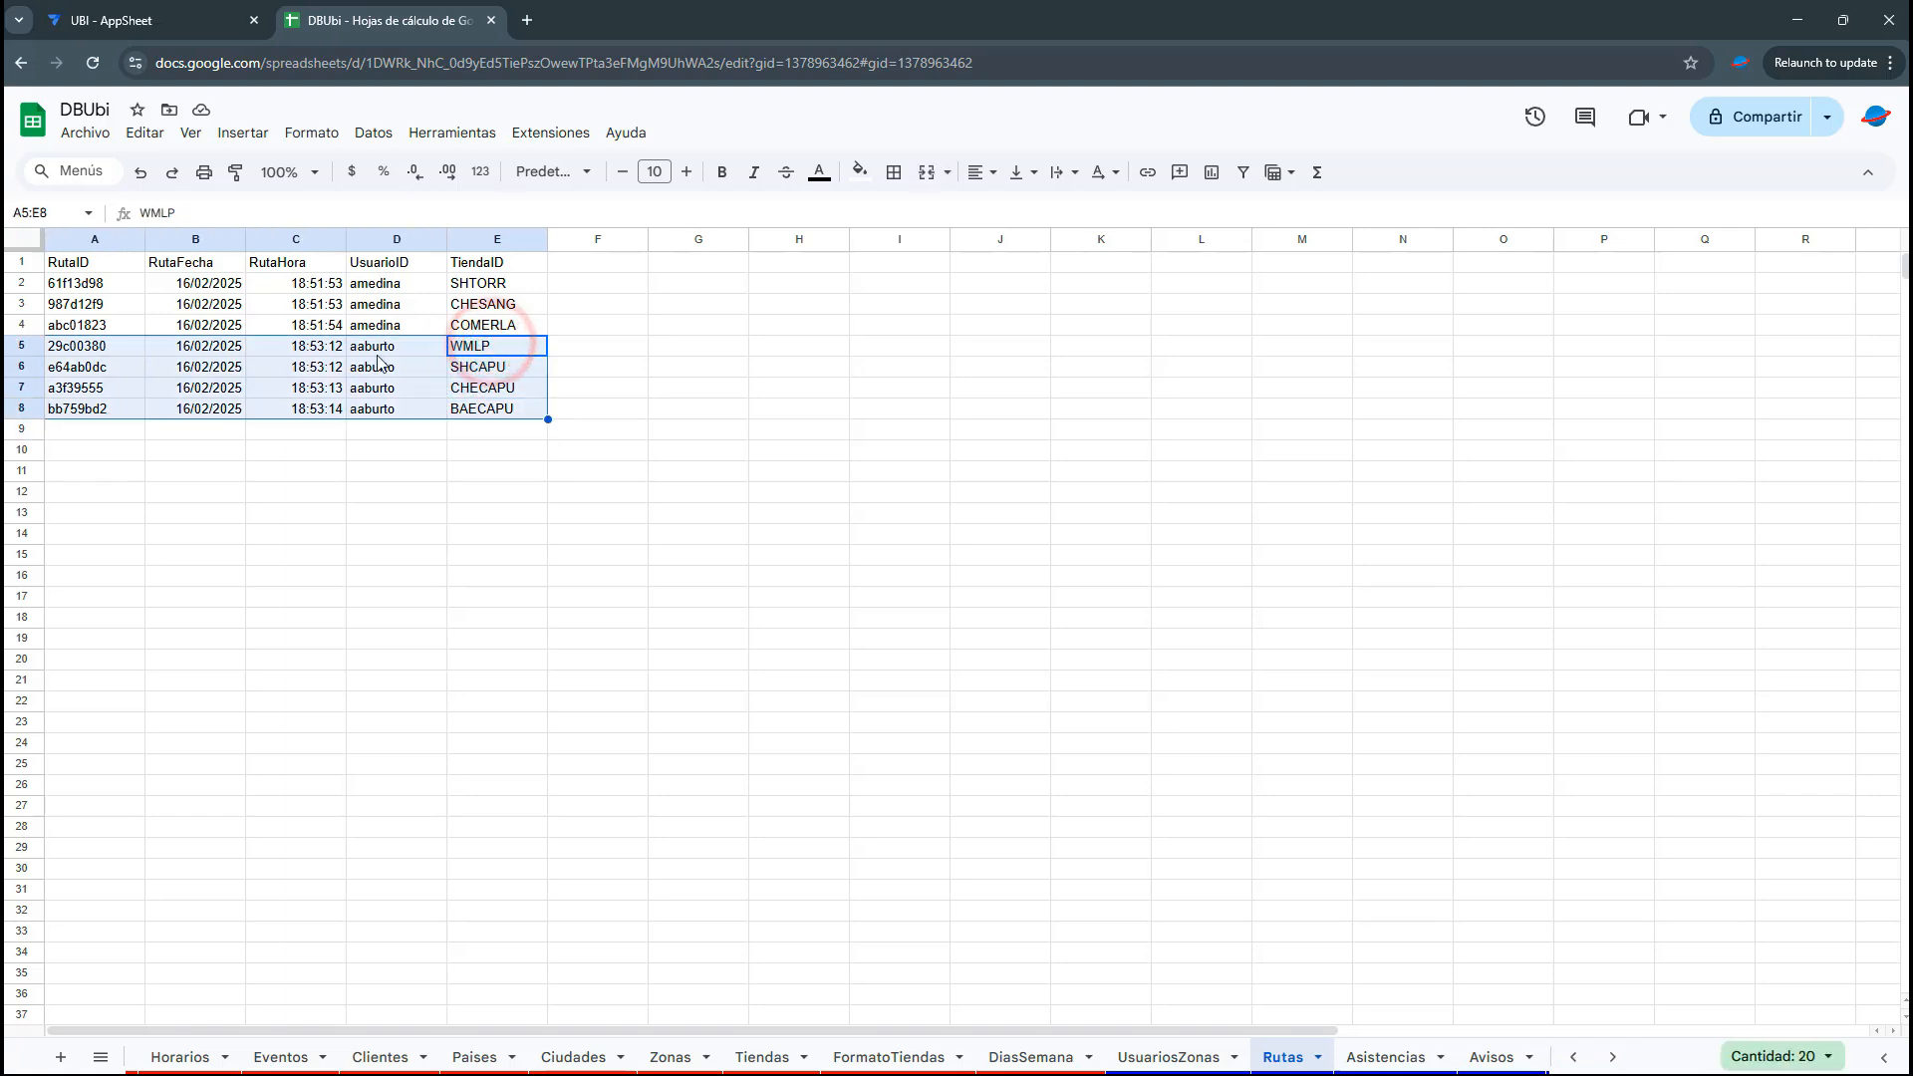
left_click(479, 345)
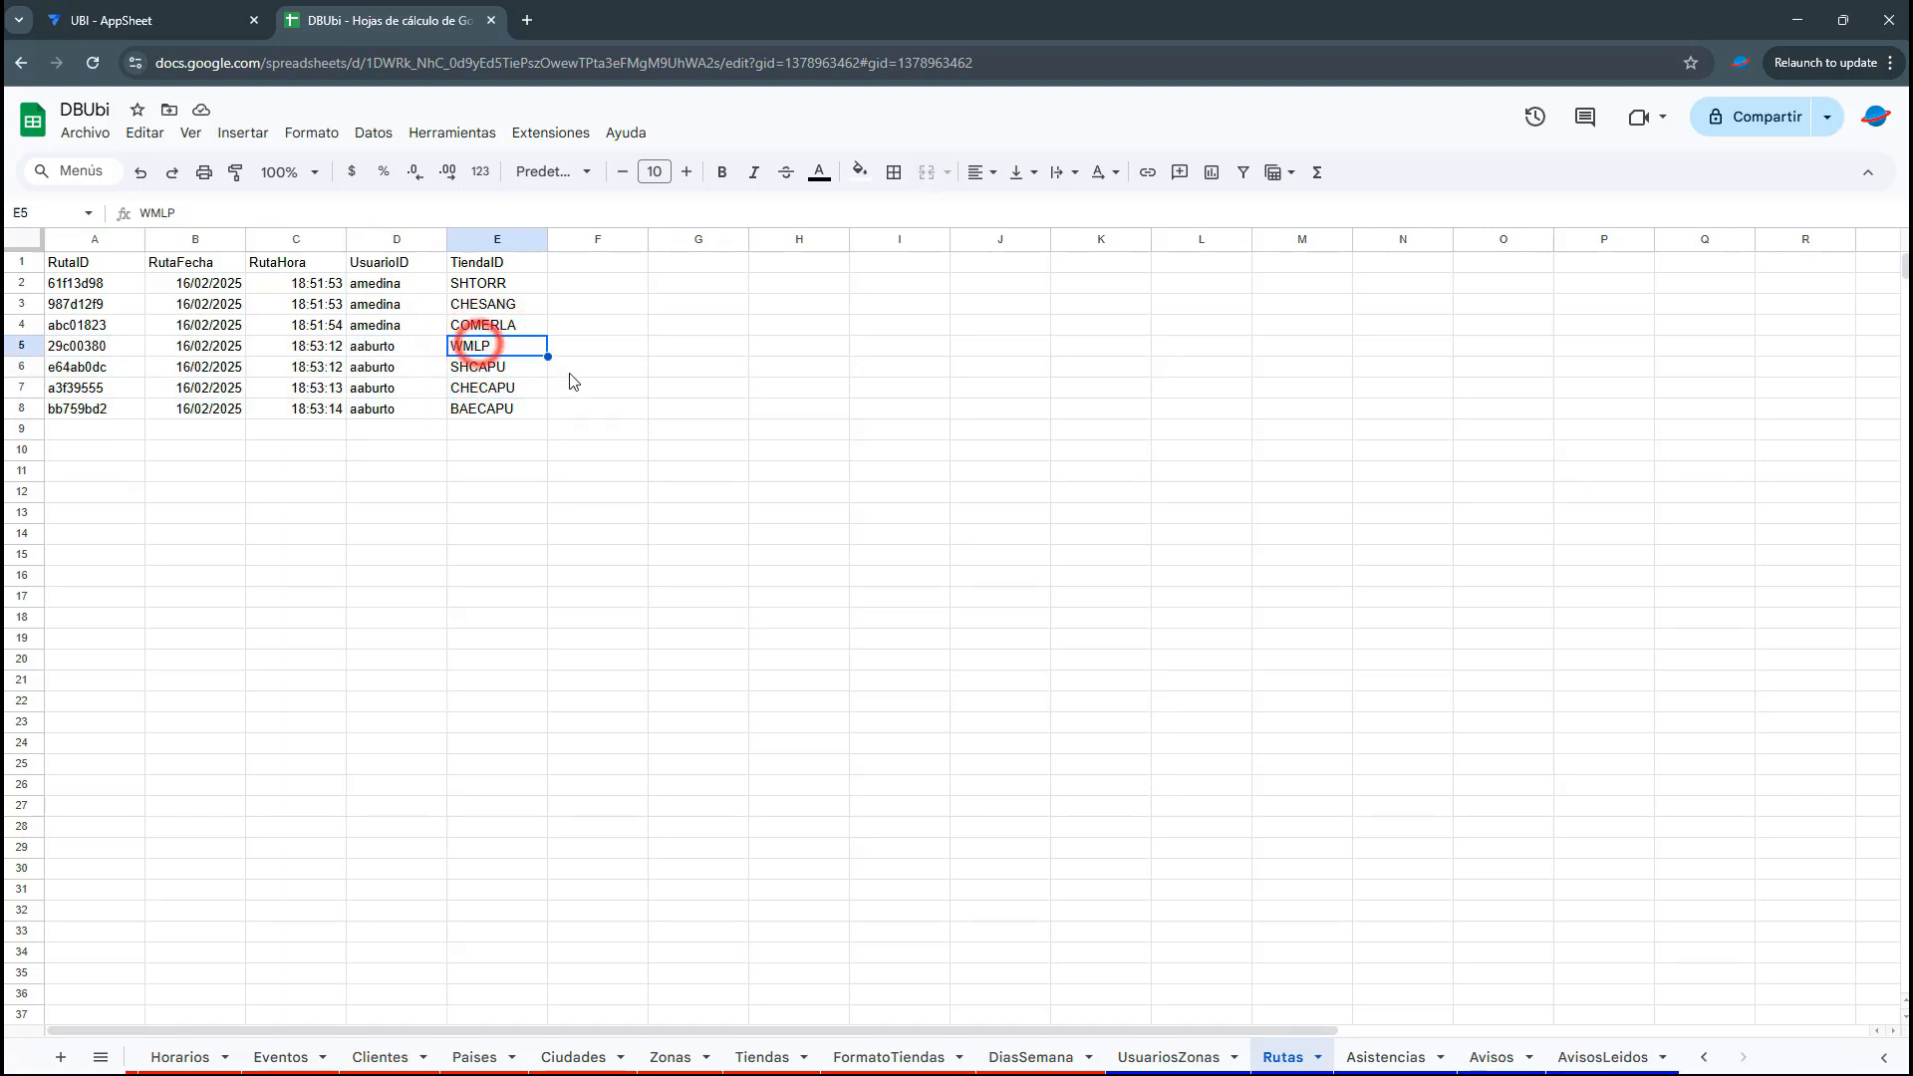
left_click(503, 366)
left_click(498, 388)
left_click(494, 366)
left_click_drag(500, 401, 501, 395)
left_click(515, 409)
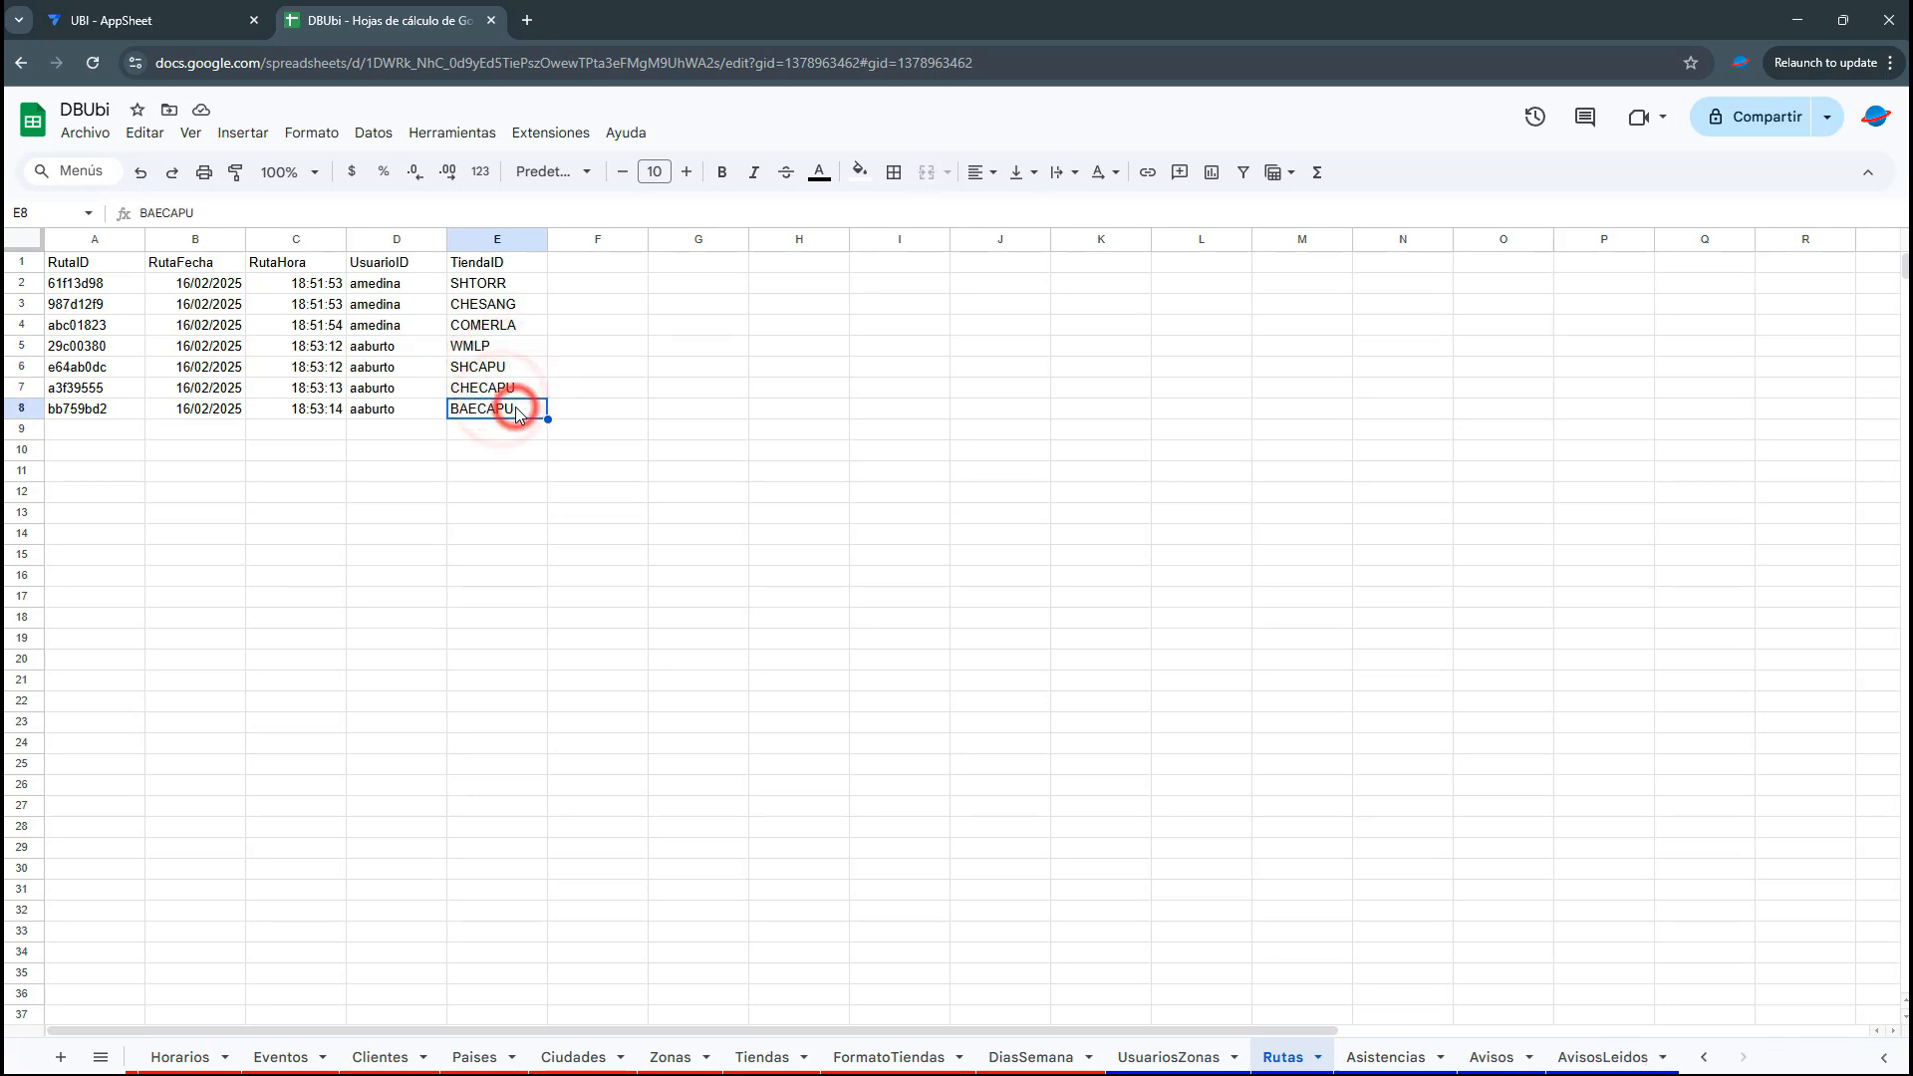
left_click(215, 12)
left_click(1311, 907)
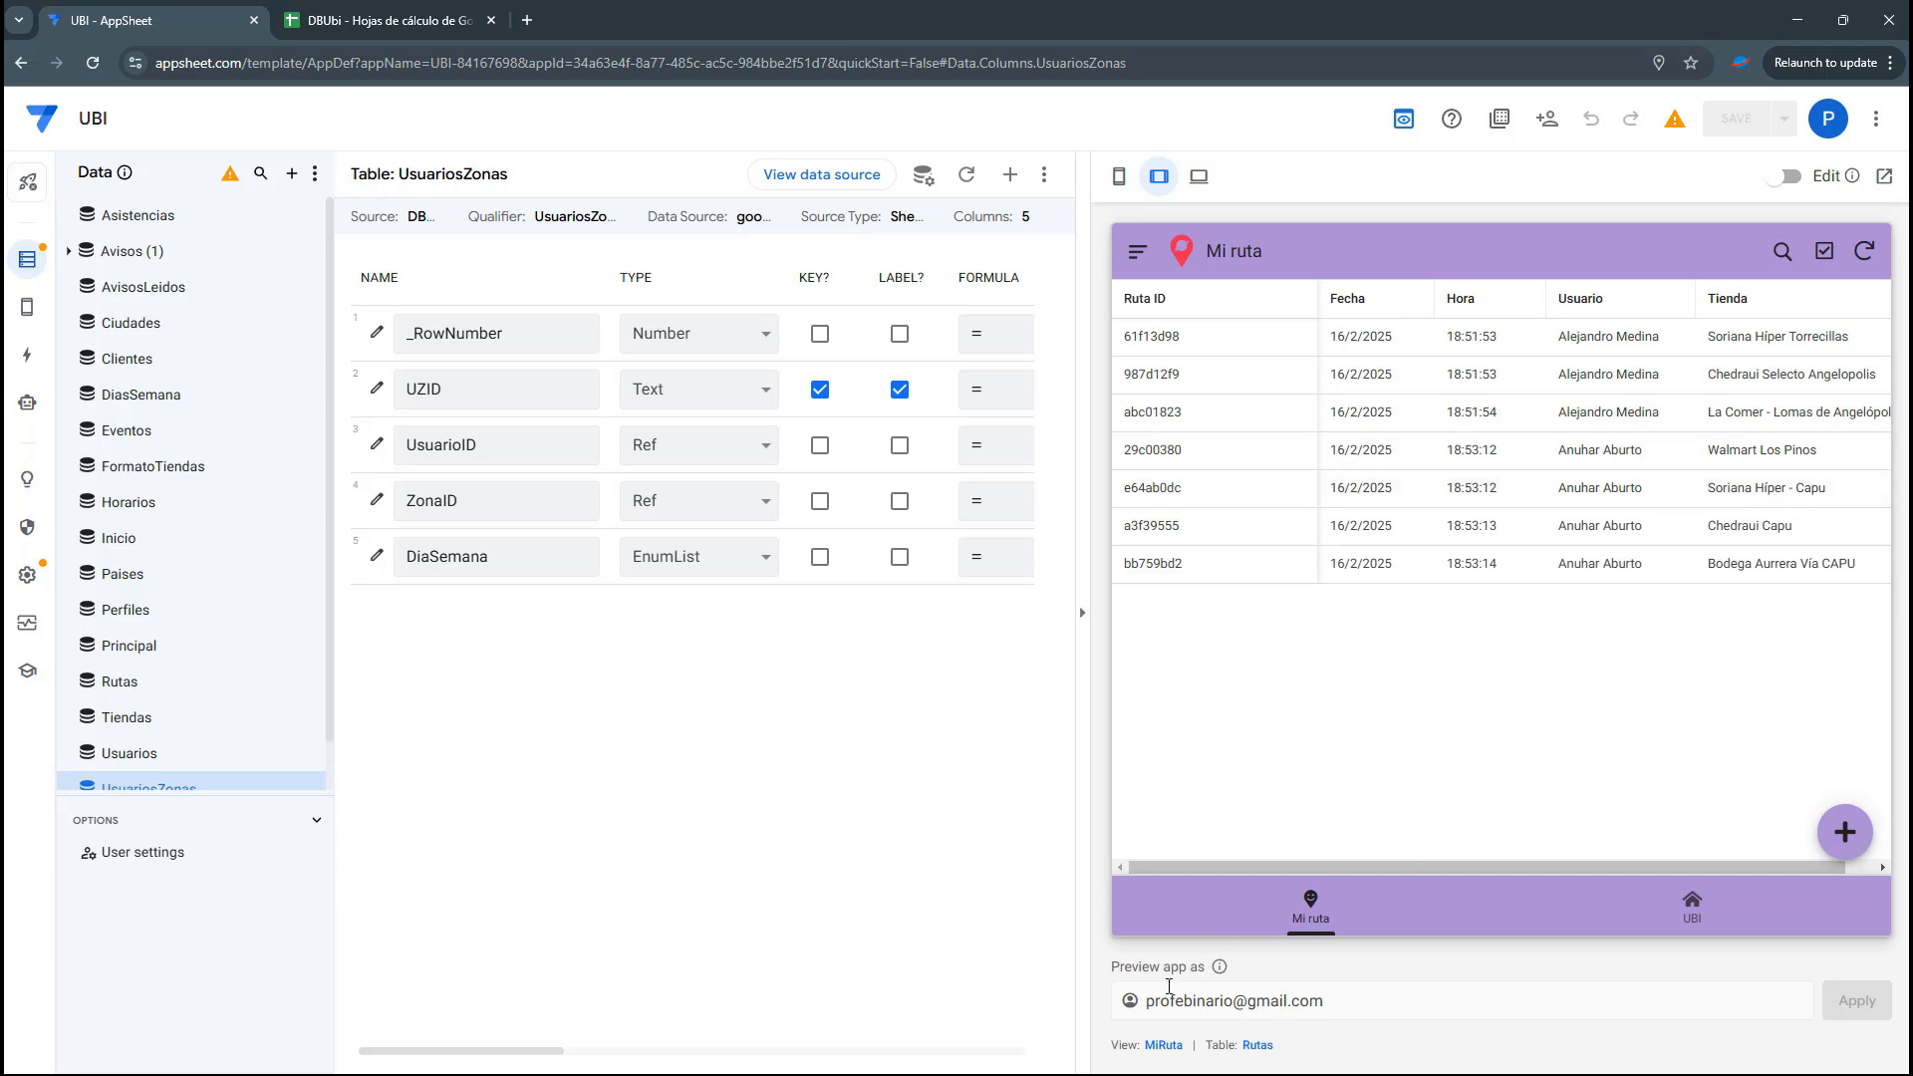
Create a new slice on the Rutas table, naming it Mi…, with Rutas as source
left_click(1260, 1046)
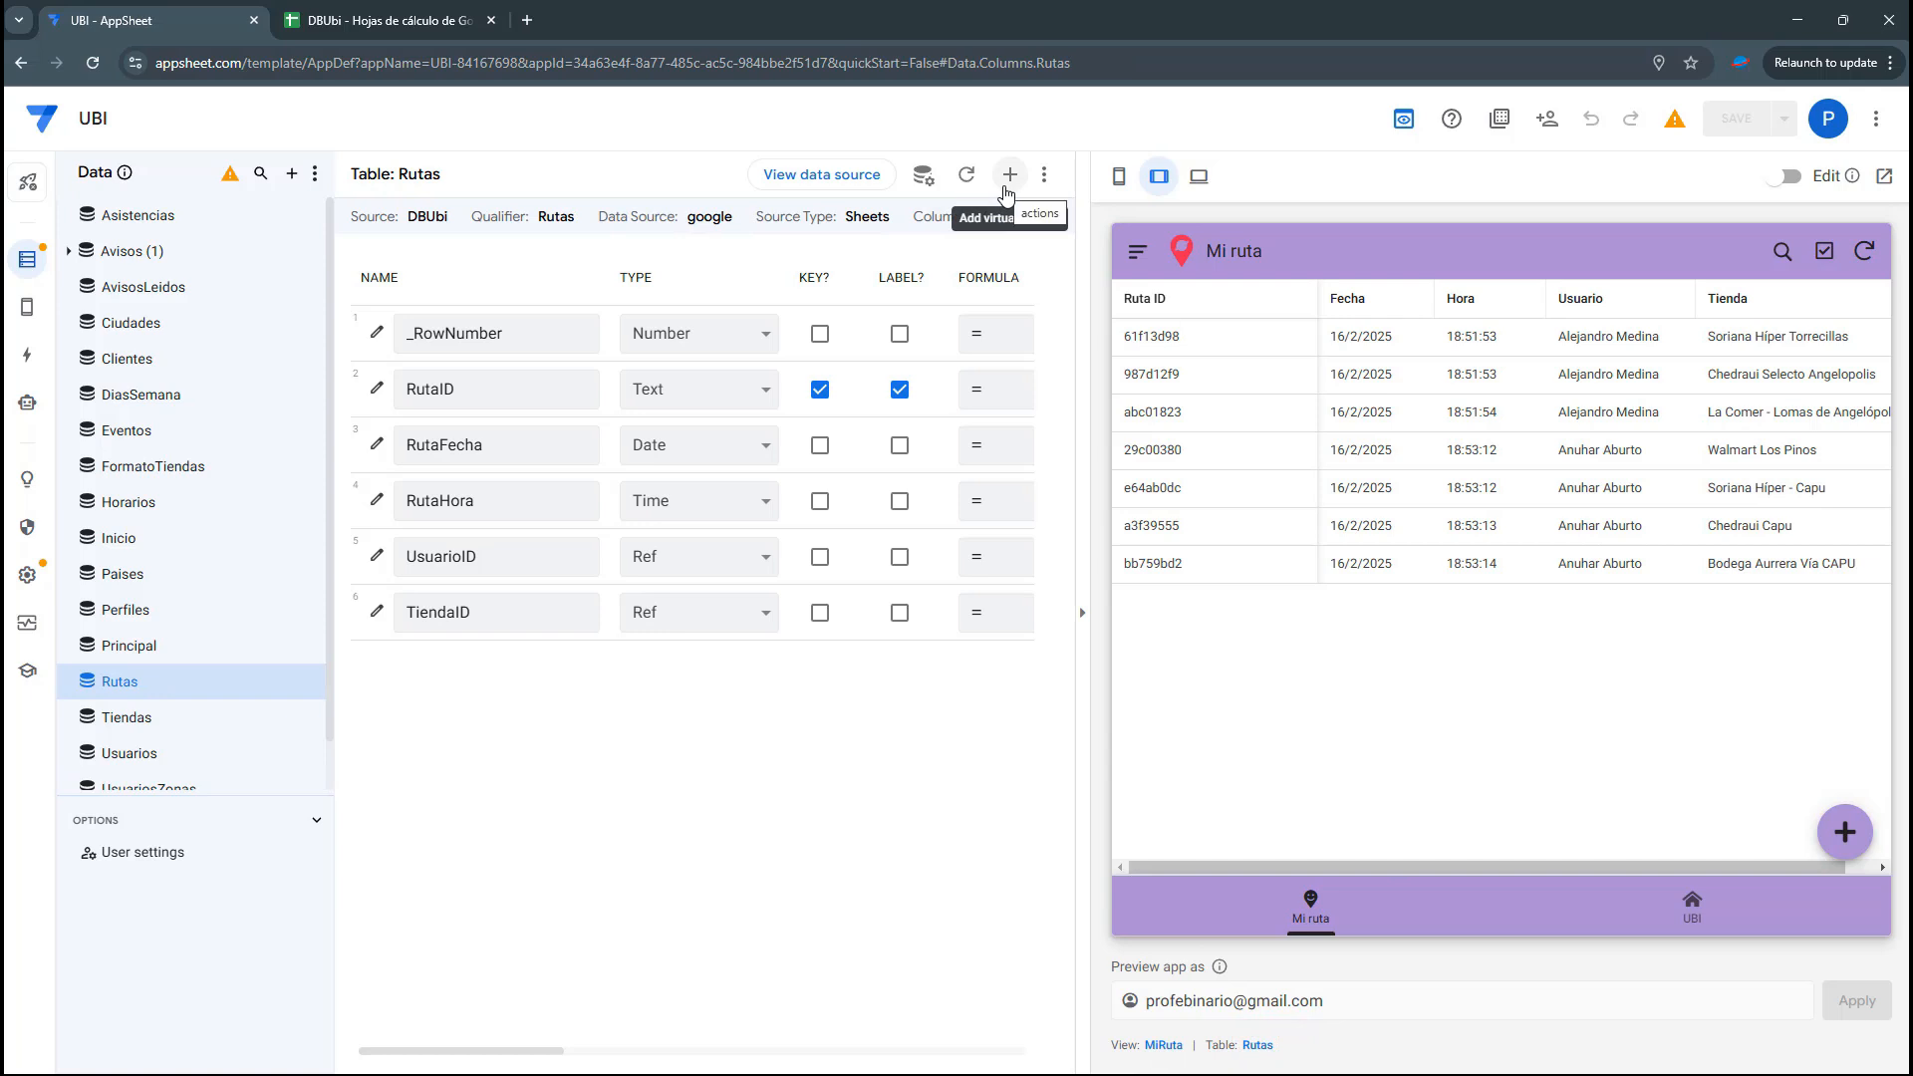
scroll(170, 649, "down", 1)
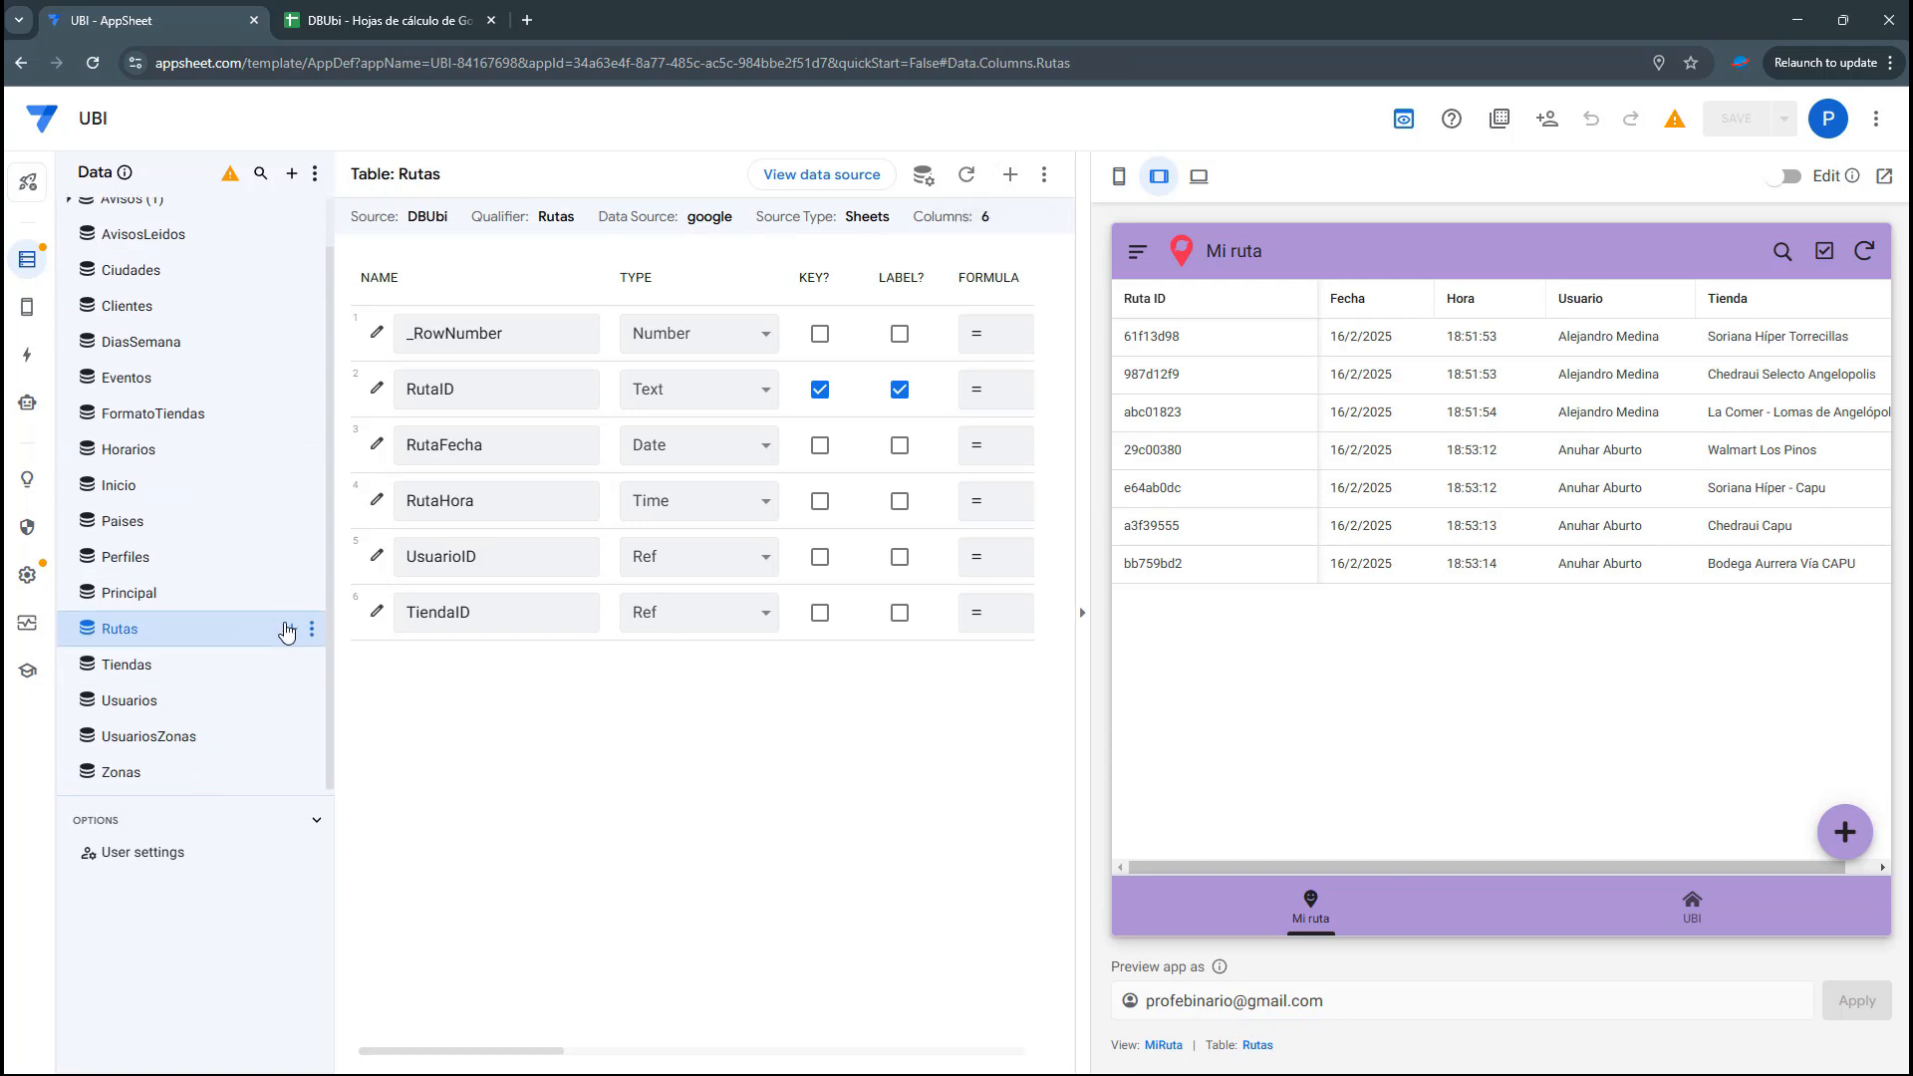
left_click(289, 636)
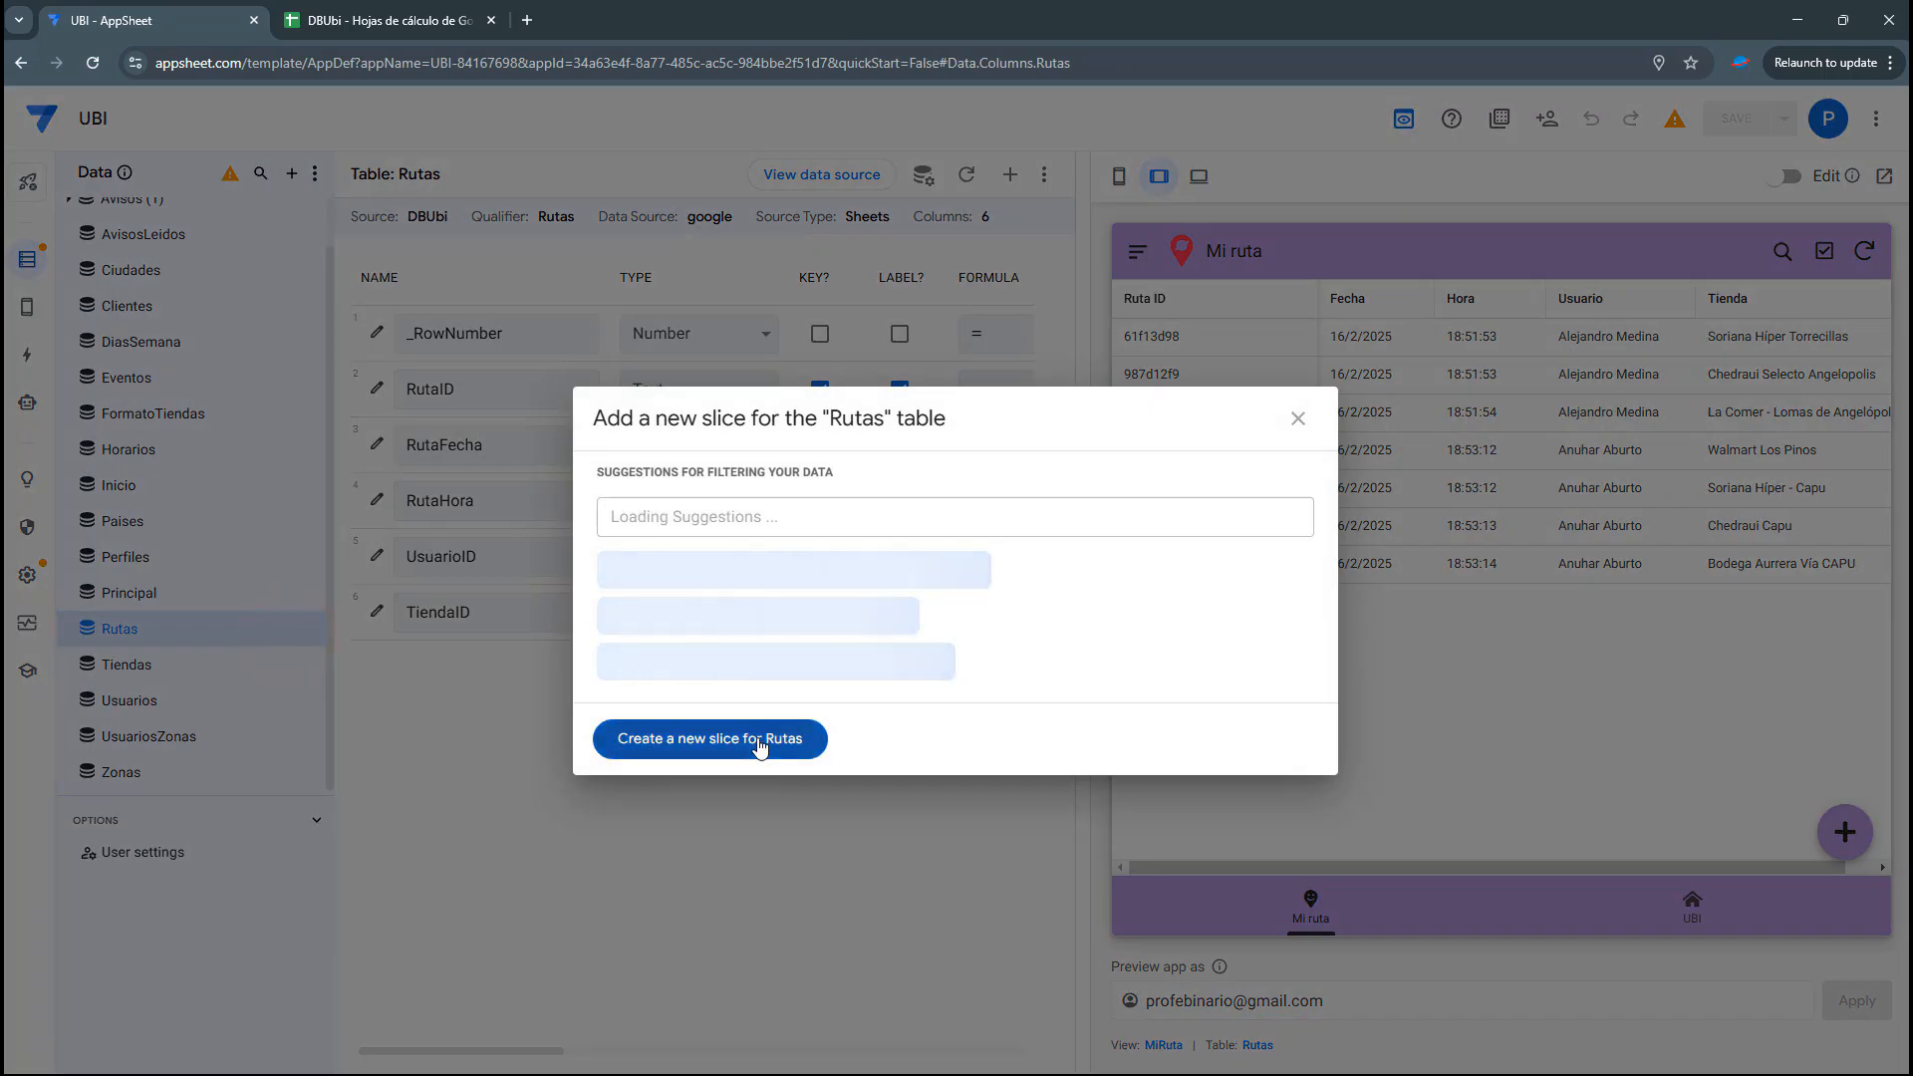
left_click(760, 740)
left_click_drag(668, 254, 565, 250)
type("MiRuta")
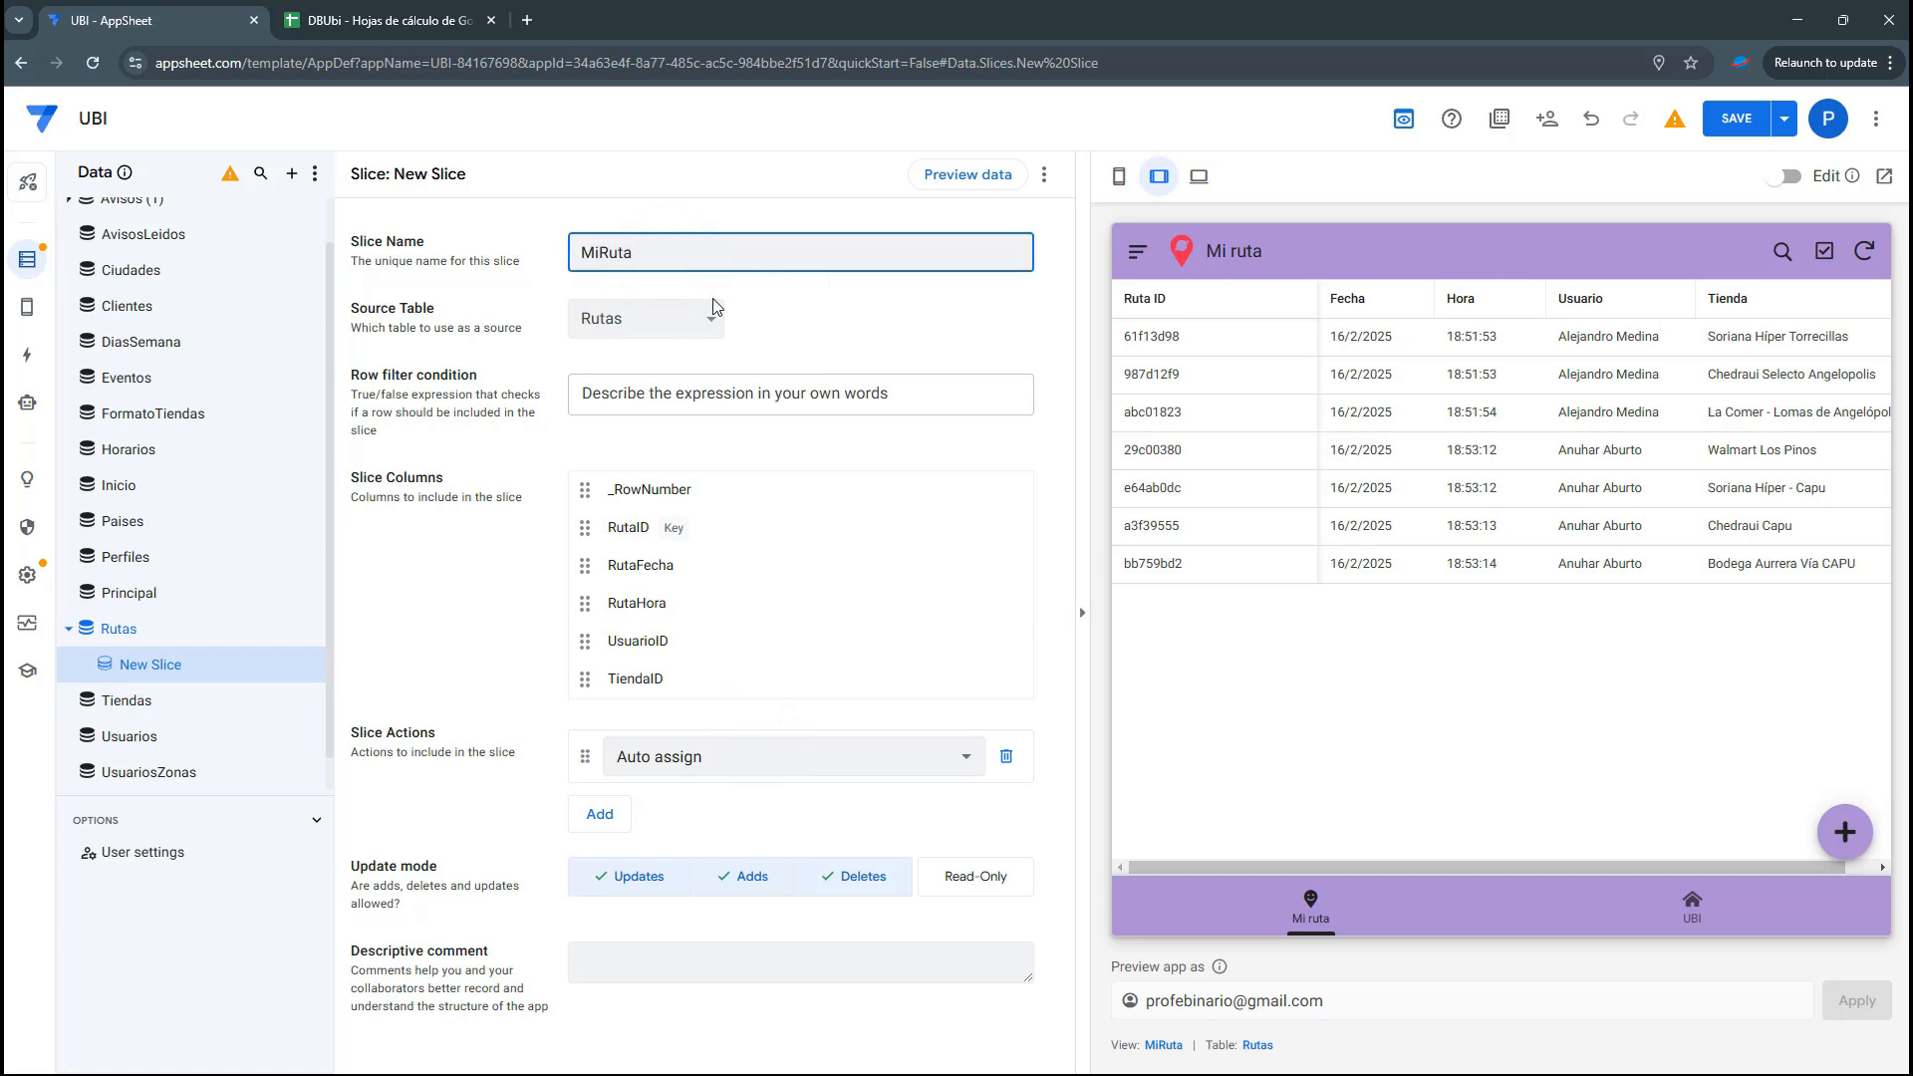
left_click(712, 311)
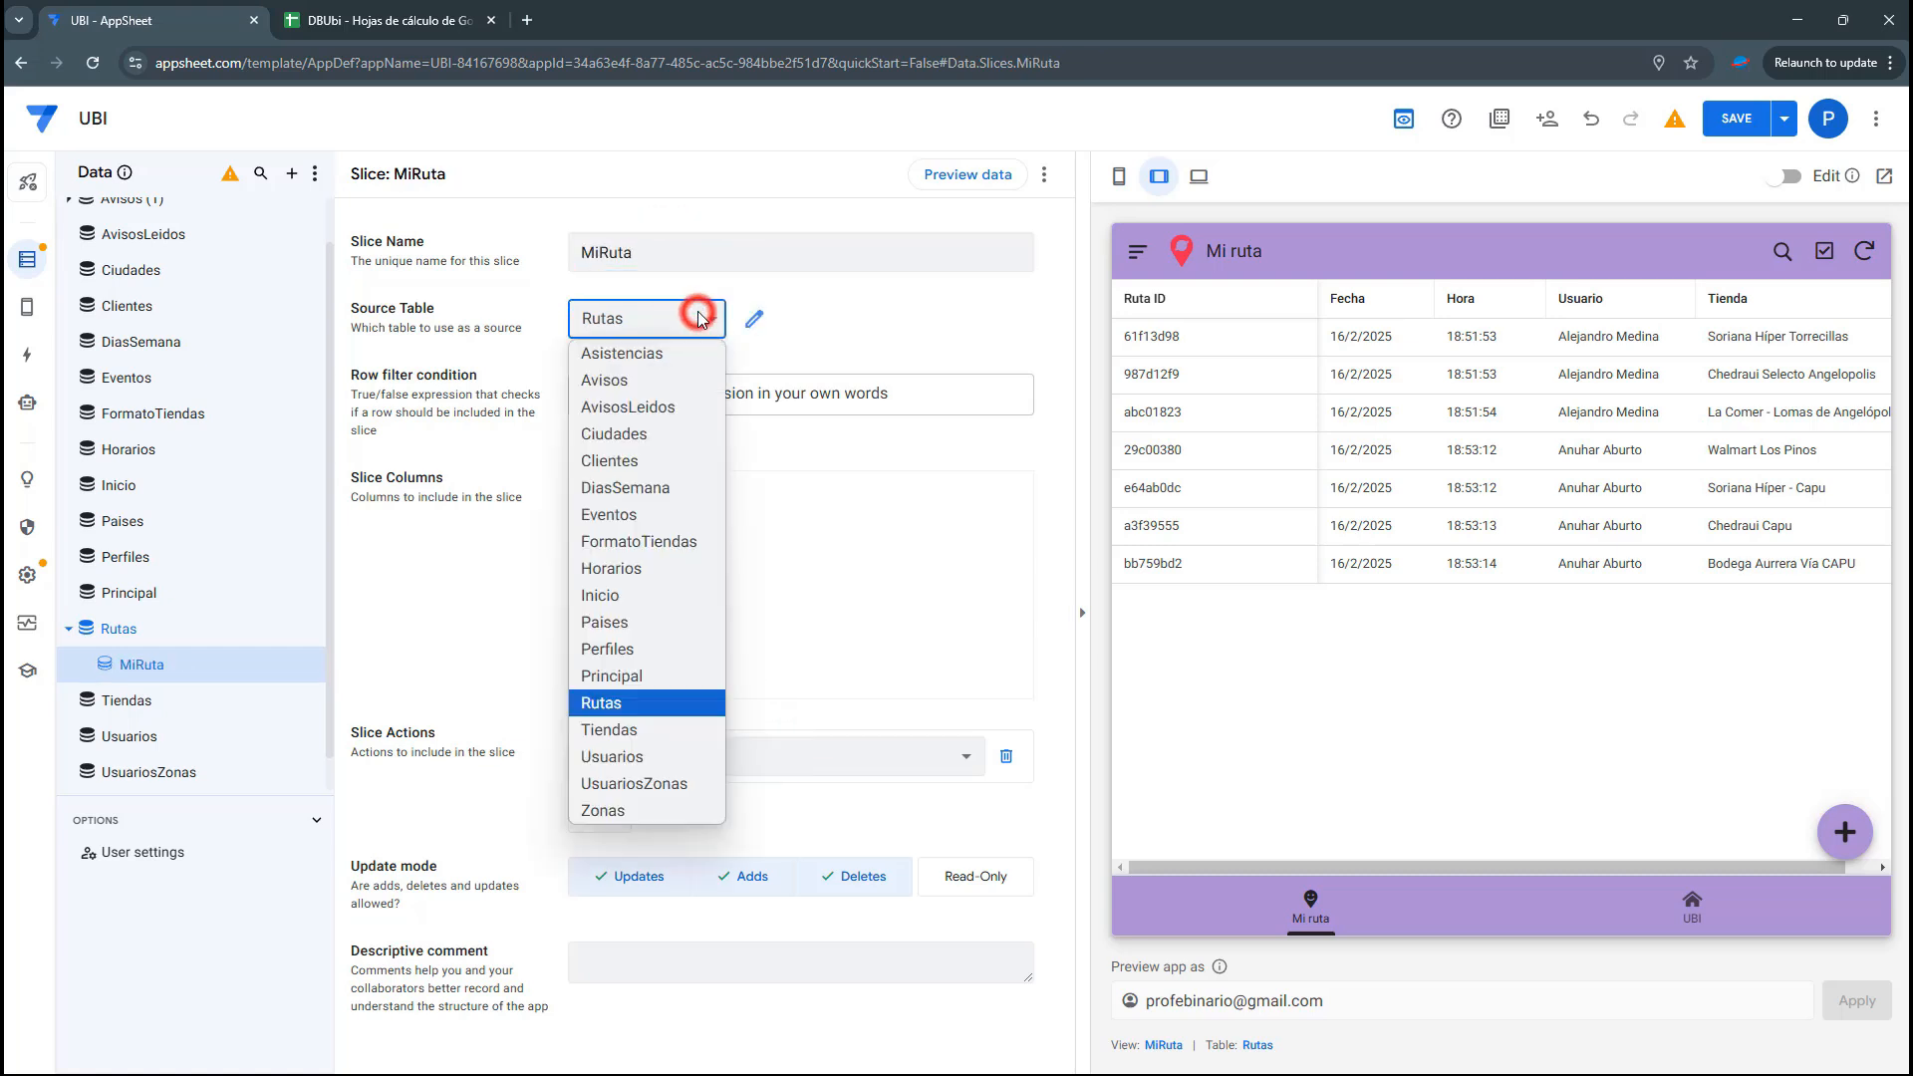
left_click(884, 424)
Begin the row filter as AND( [RutaFecha]=TODAY() in the Expression Assistant
left_click(850, 399)
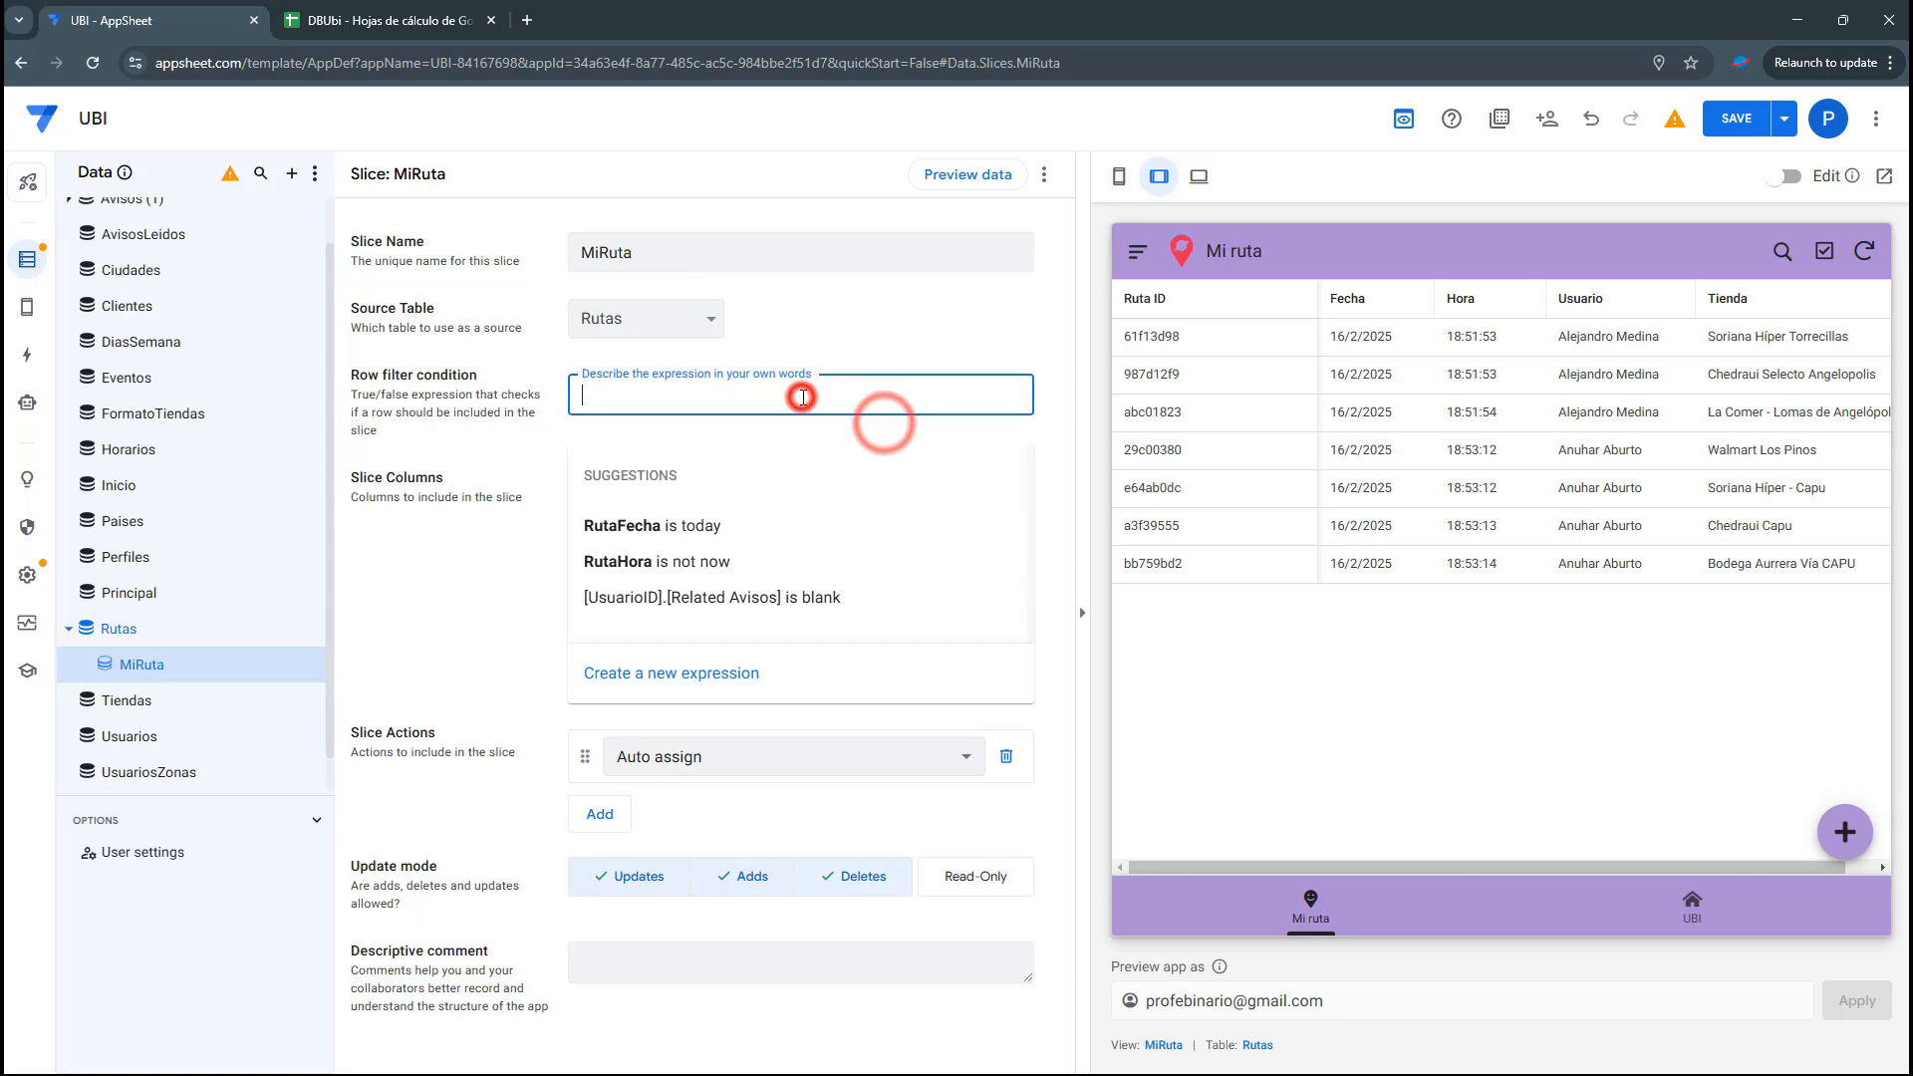
left_click(673, 665)
left_click(623, 367)
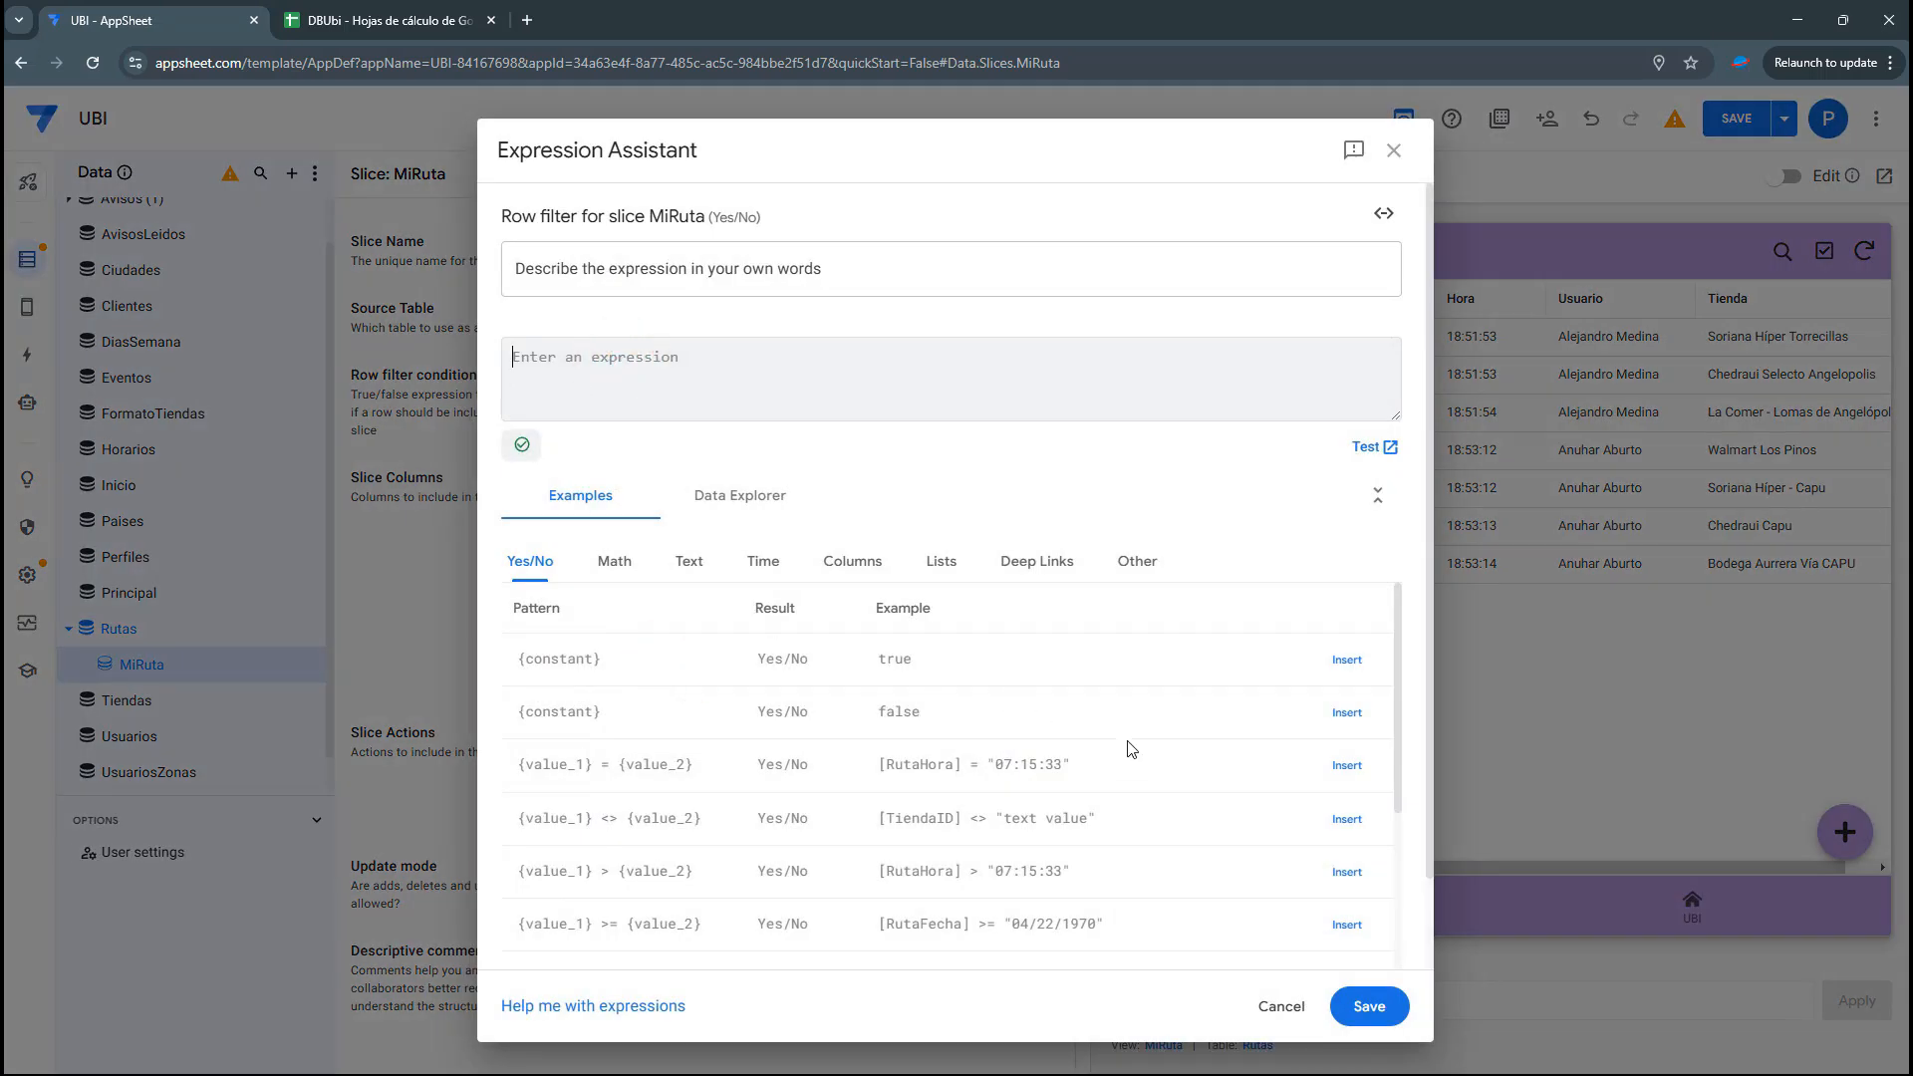
left_click(869, 558)
scroll(1205, 668, "down", 1)
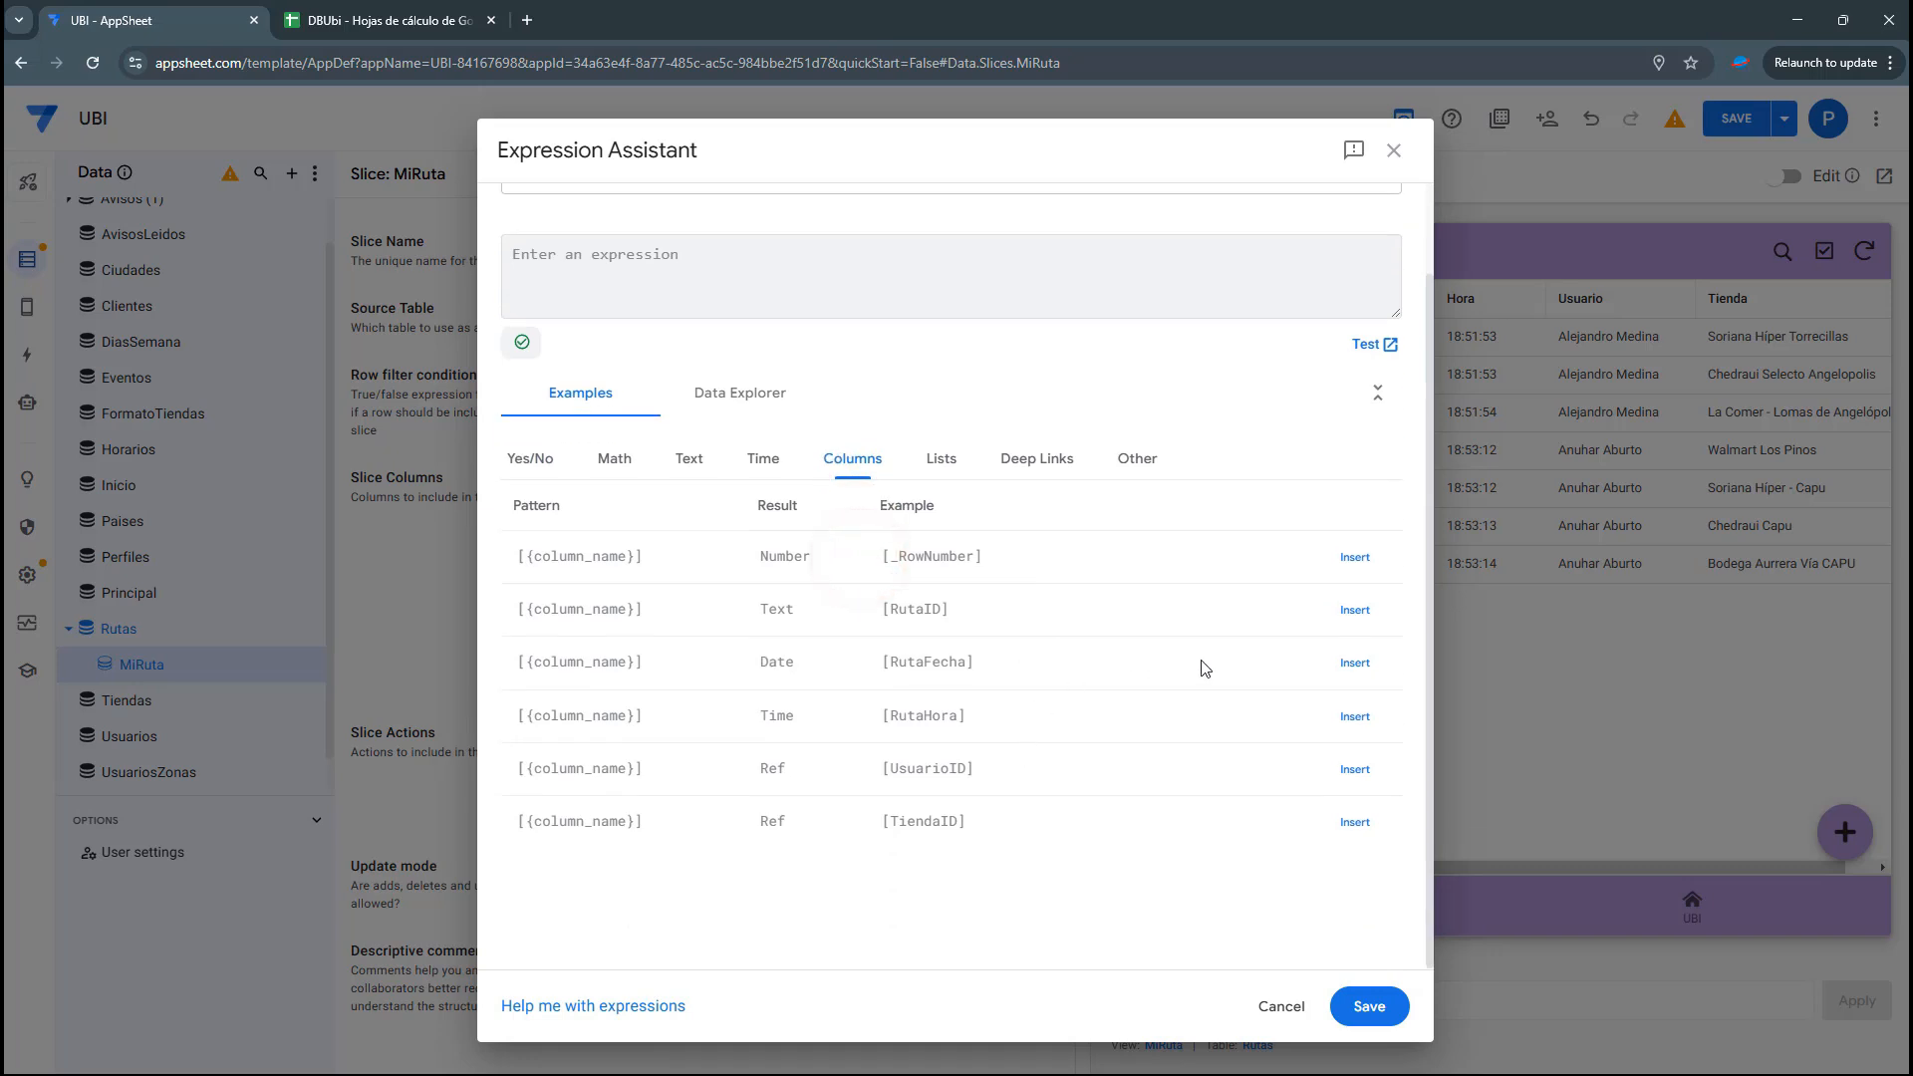
left_click(1353, 664)
left_click(512, 254)
type("AND")
key("Return")
key("ctrl+z")
key("Return")
type("(")
key("Return")
type("=TODA")
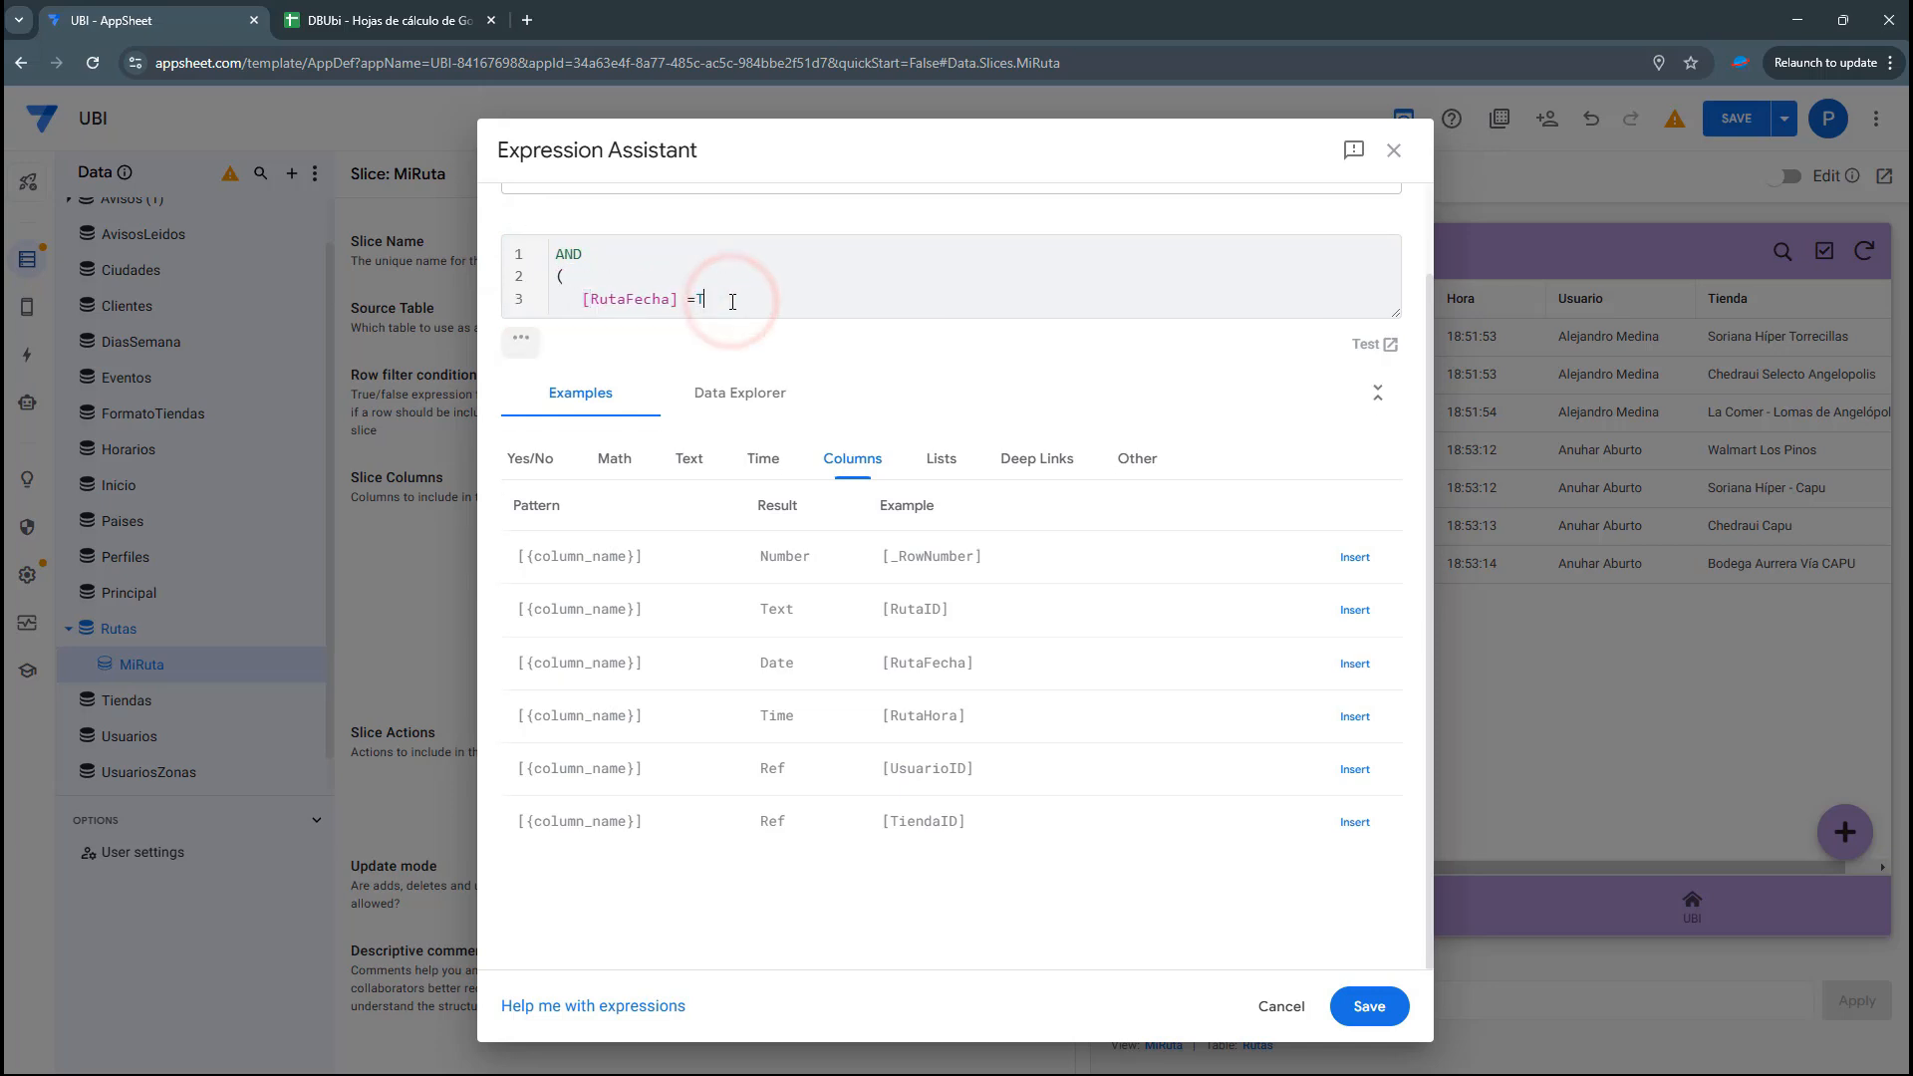
key("Return")
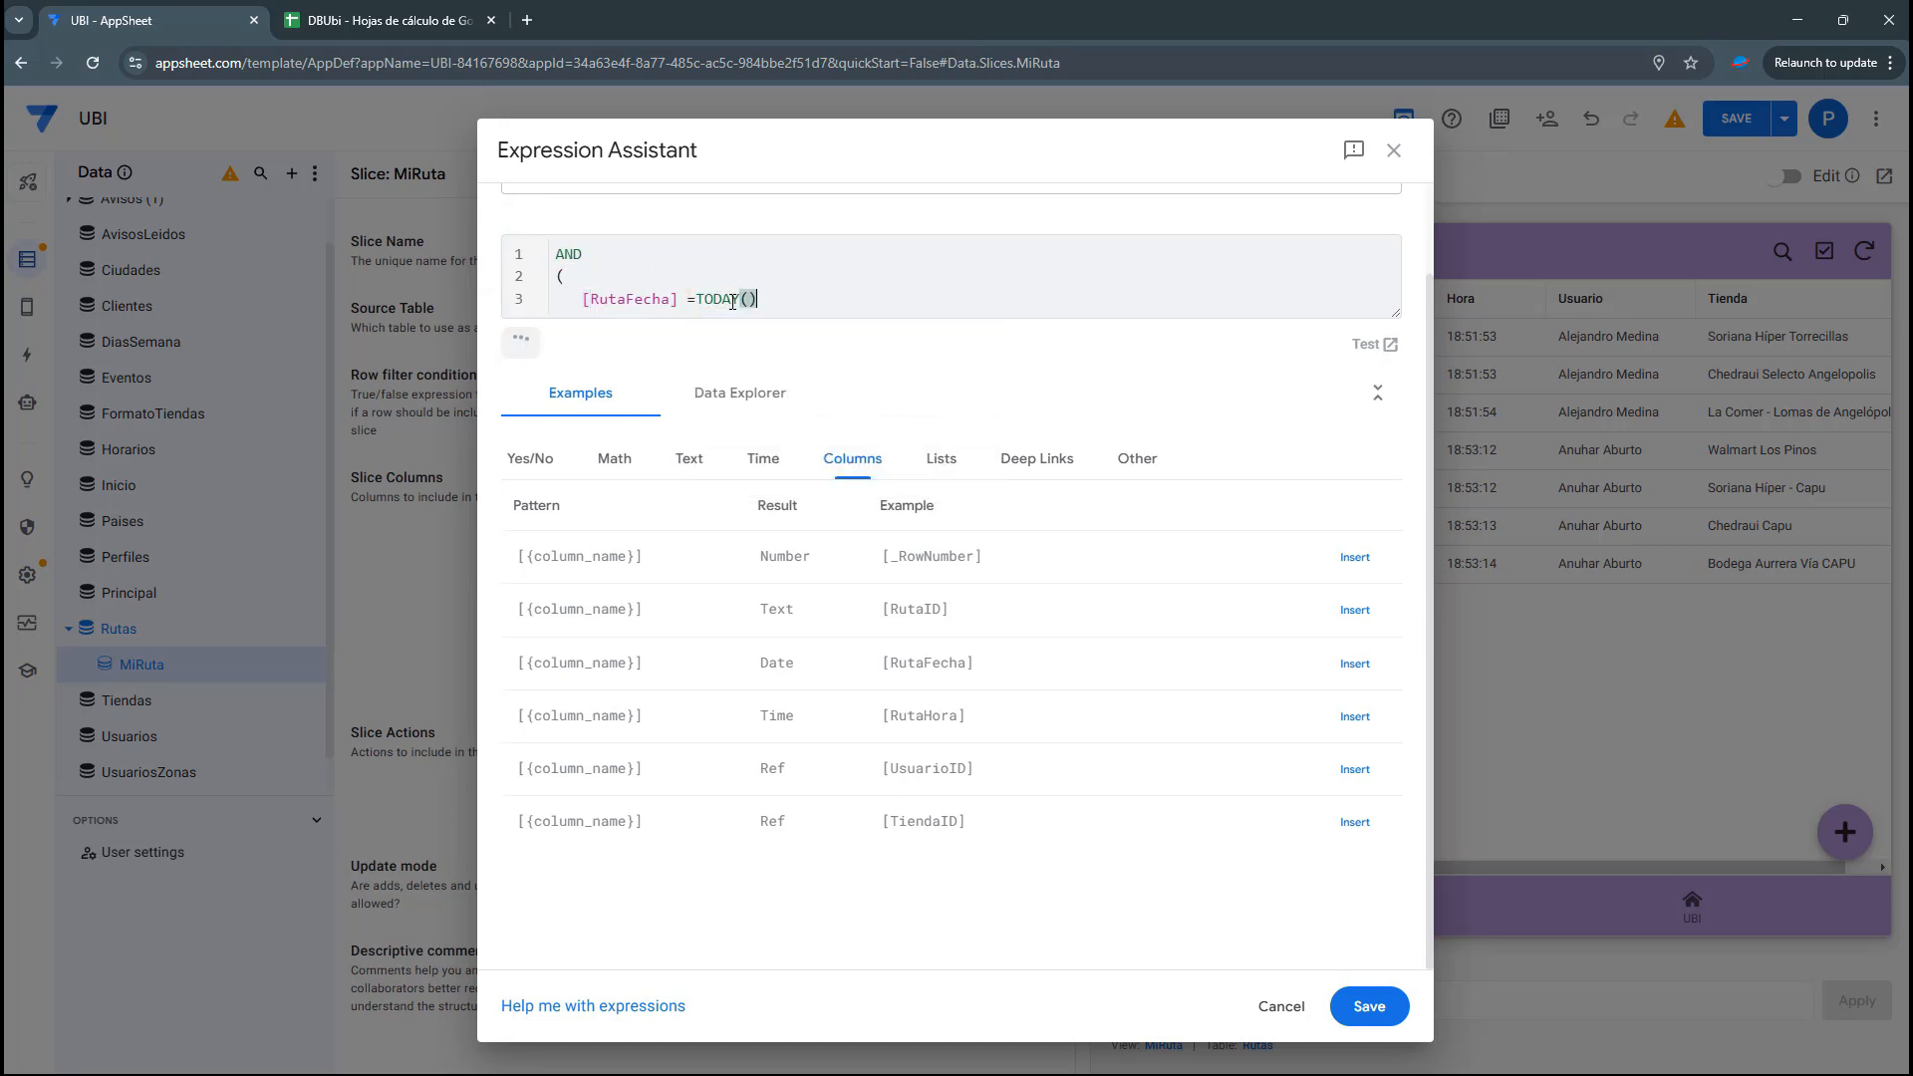
Add the second condition [UsuarioID]=USERSETTINGS("Usuario") to the filter
key("Return")
type(",[Us")
key("Return")
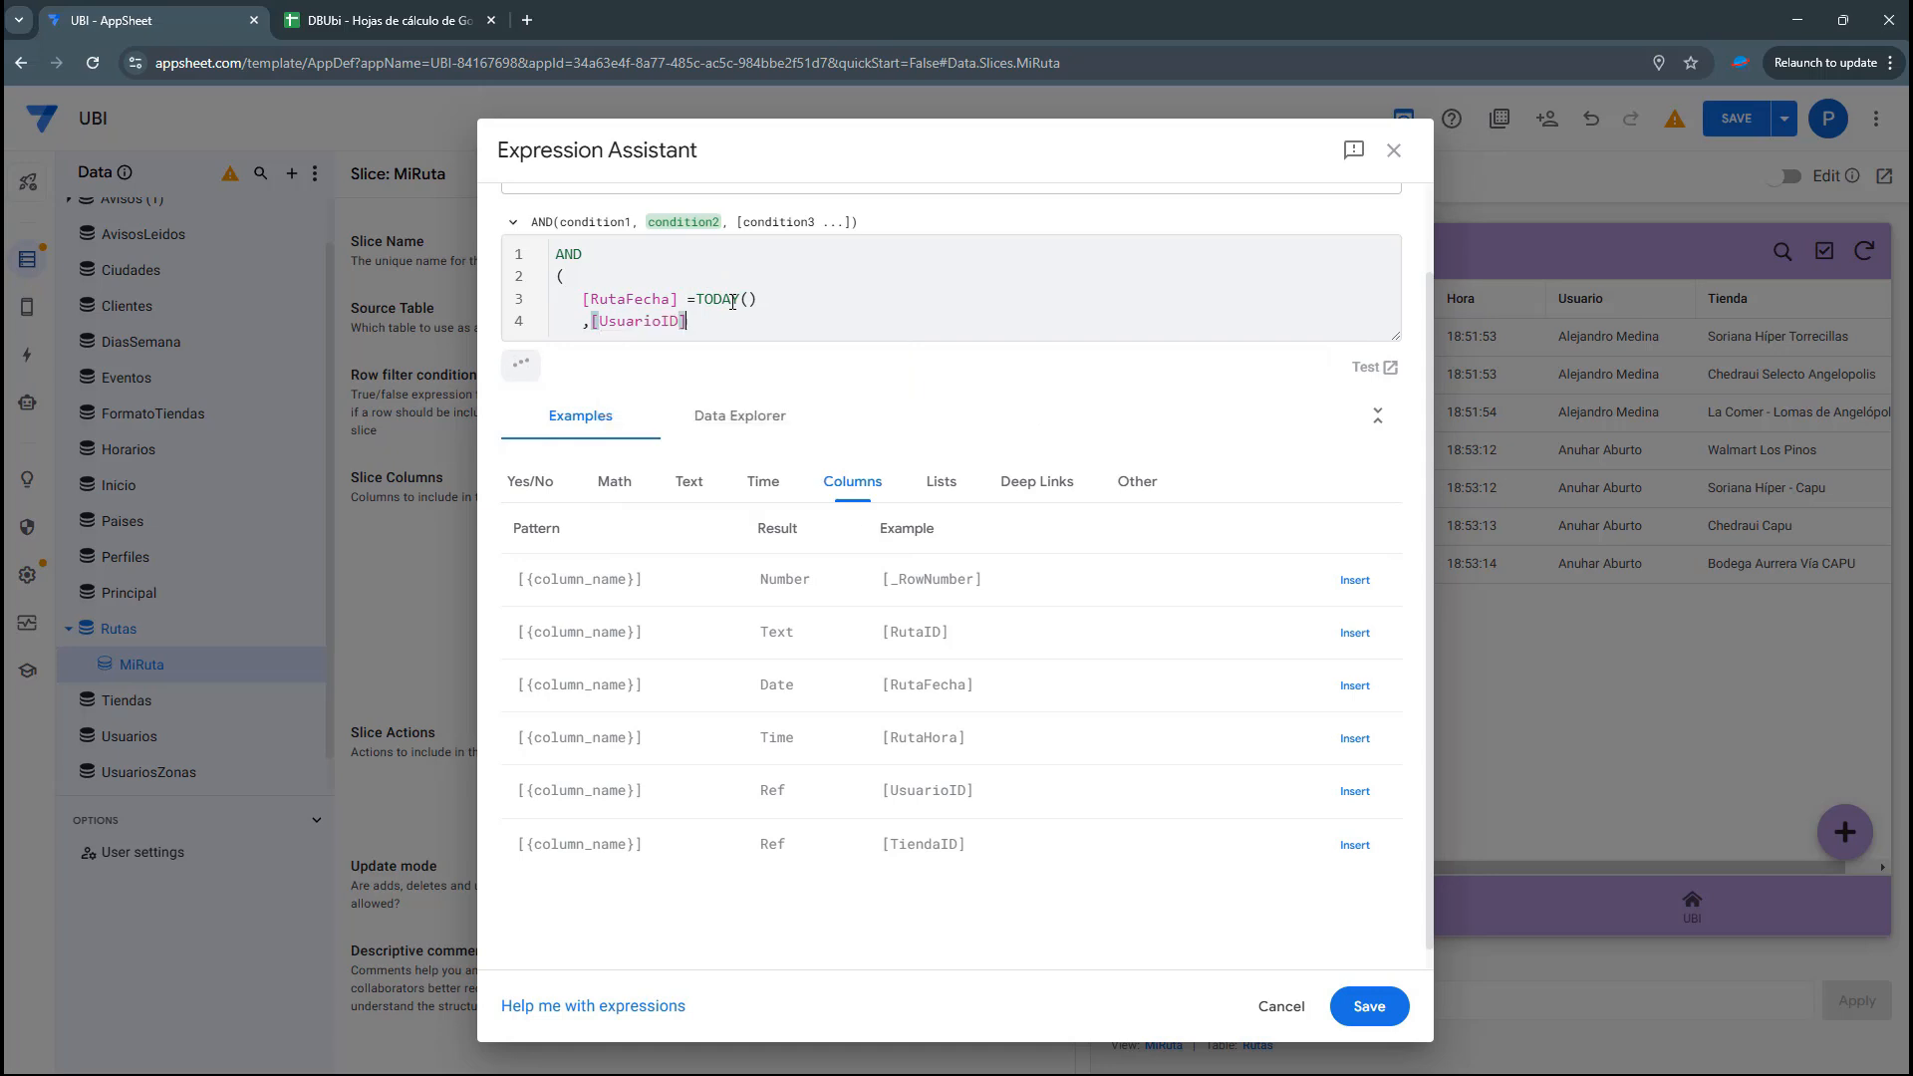
type("= USE")
key("Return")
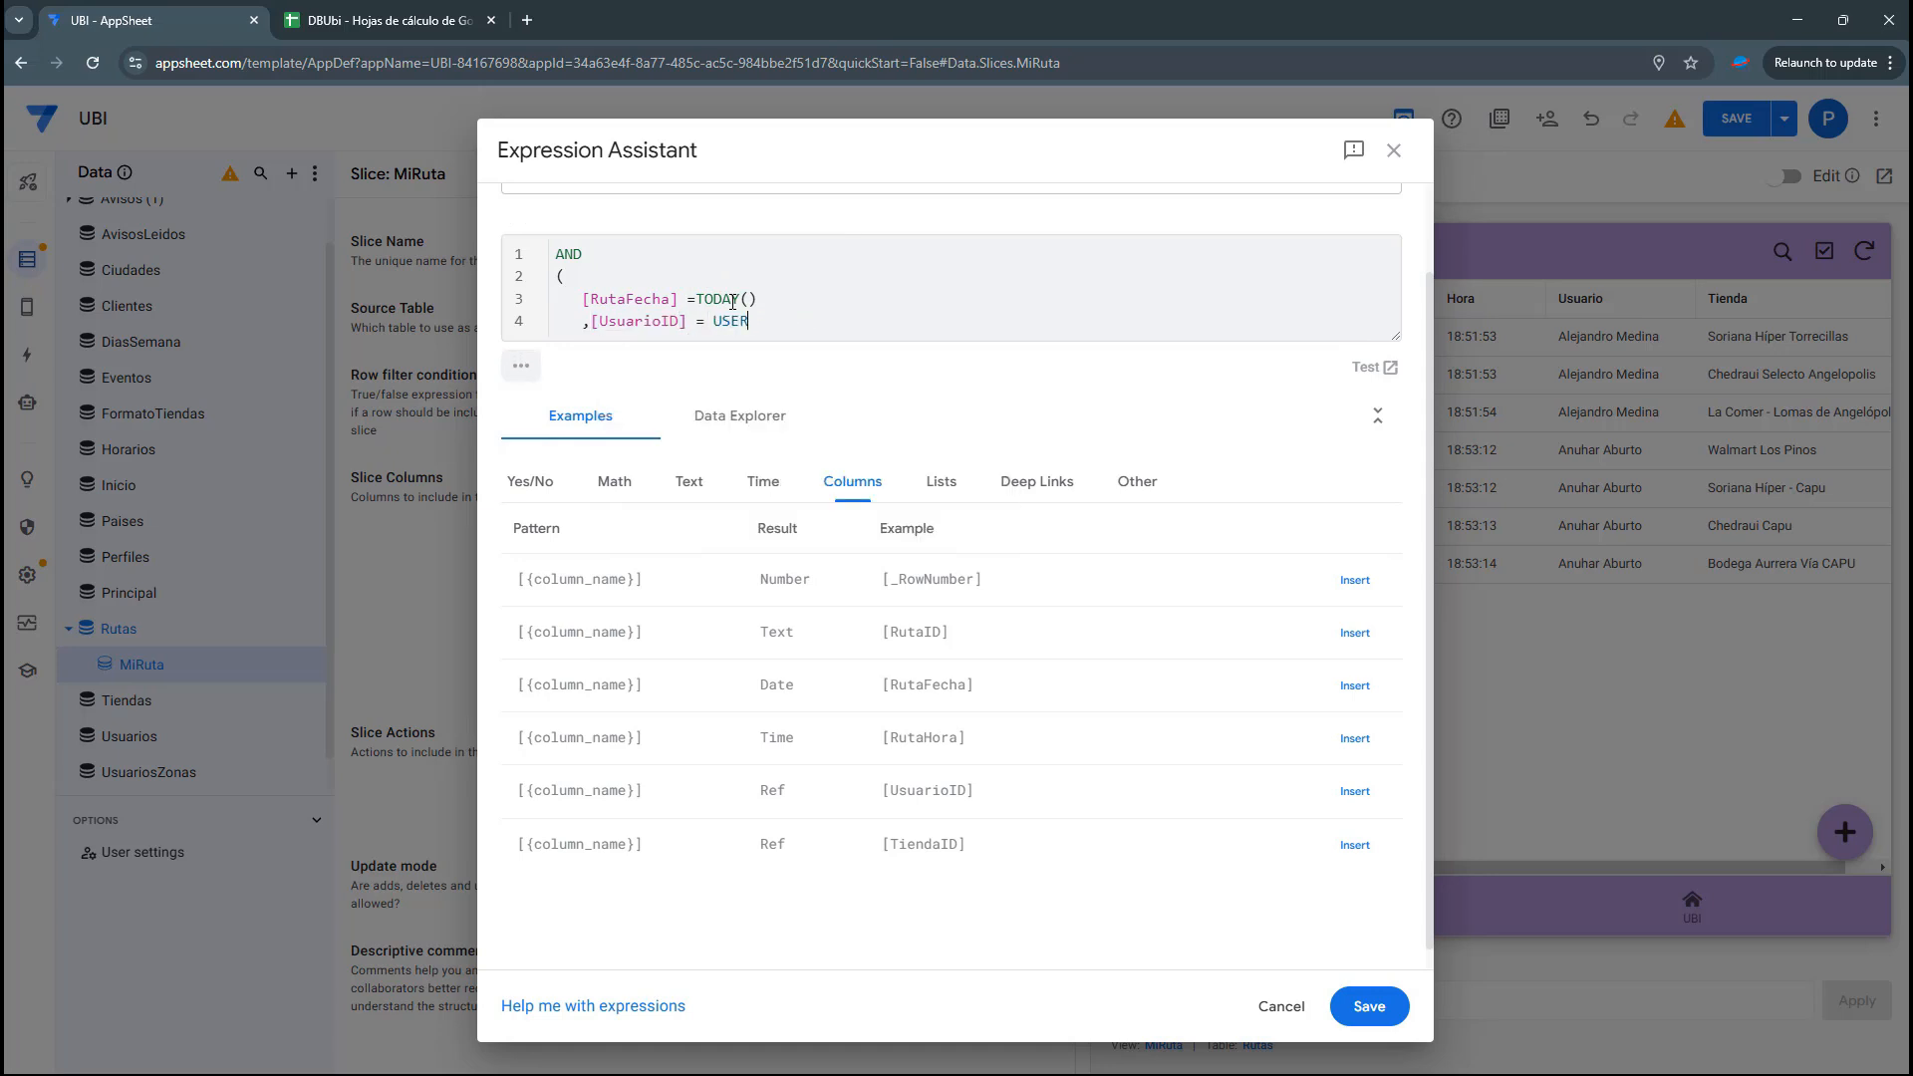
type("SET")
key("Return")
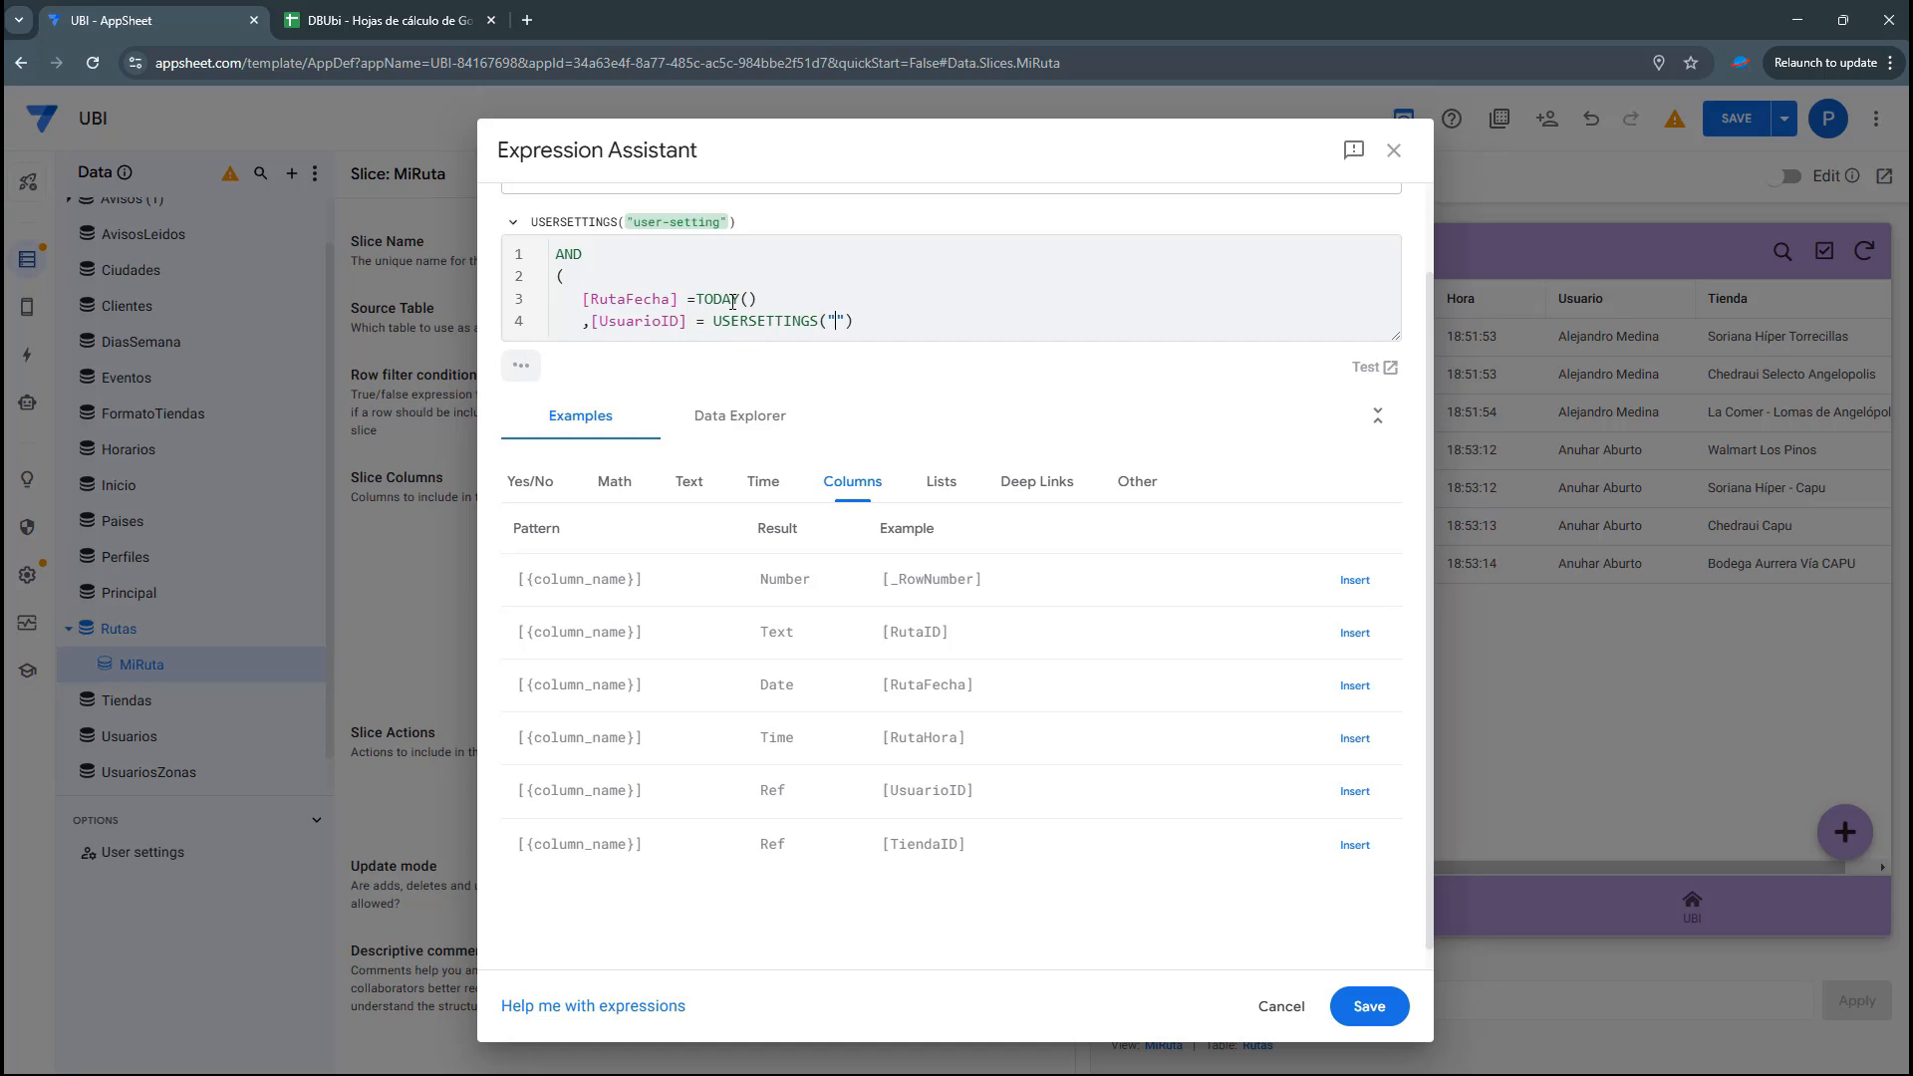
type("Usu")
key("Return")
key("End")
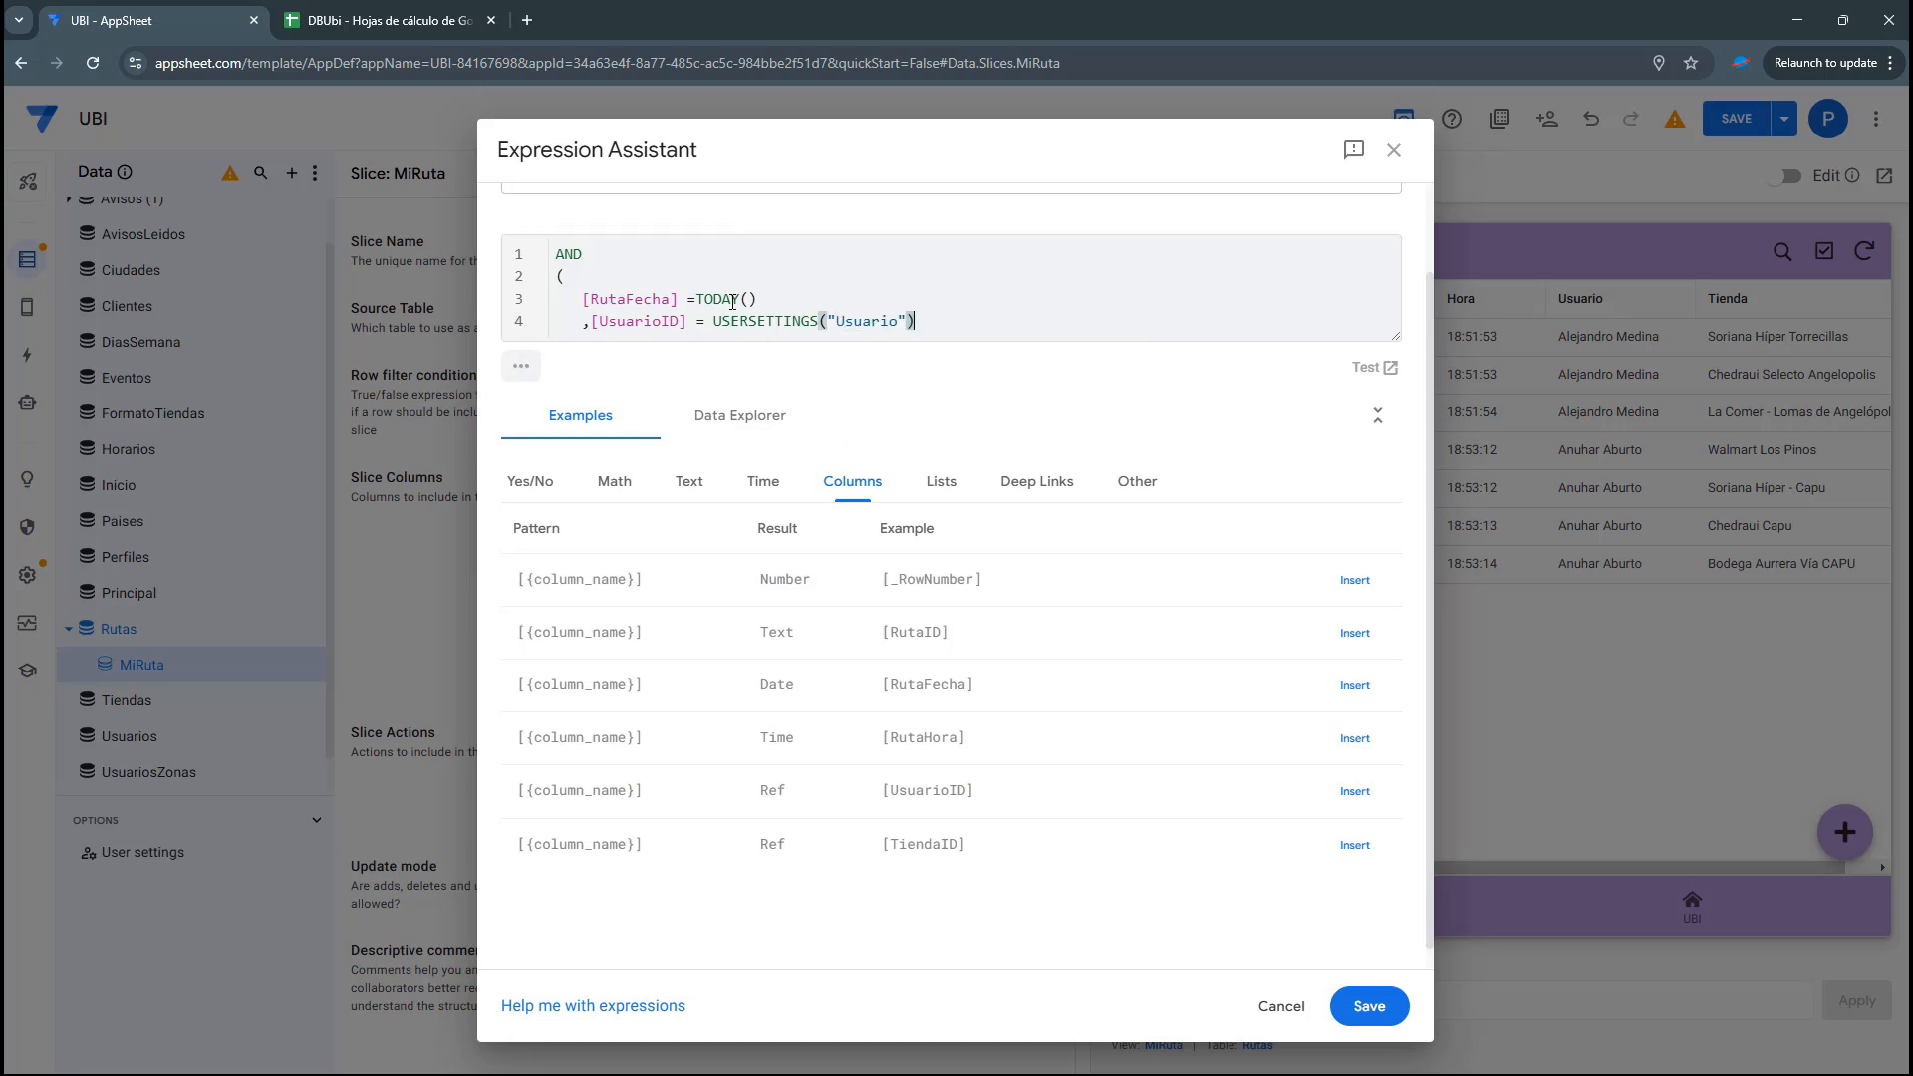
key("Return")
type("(")
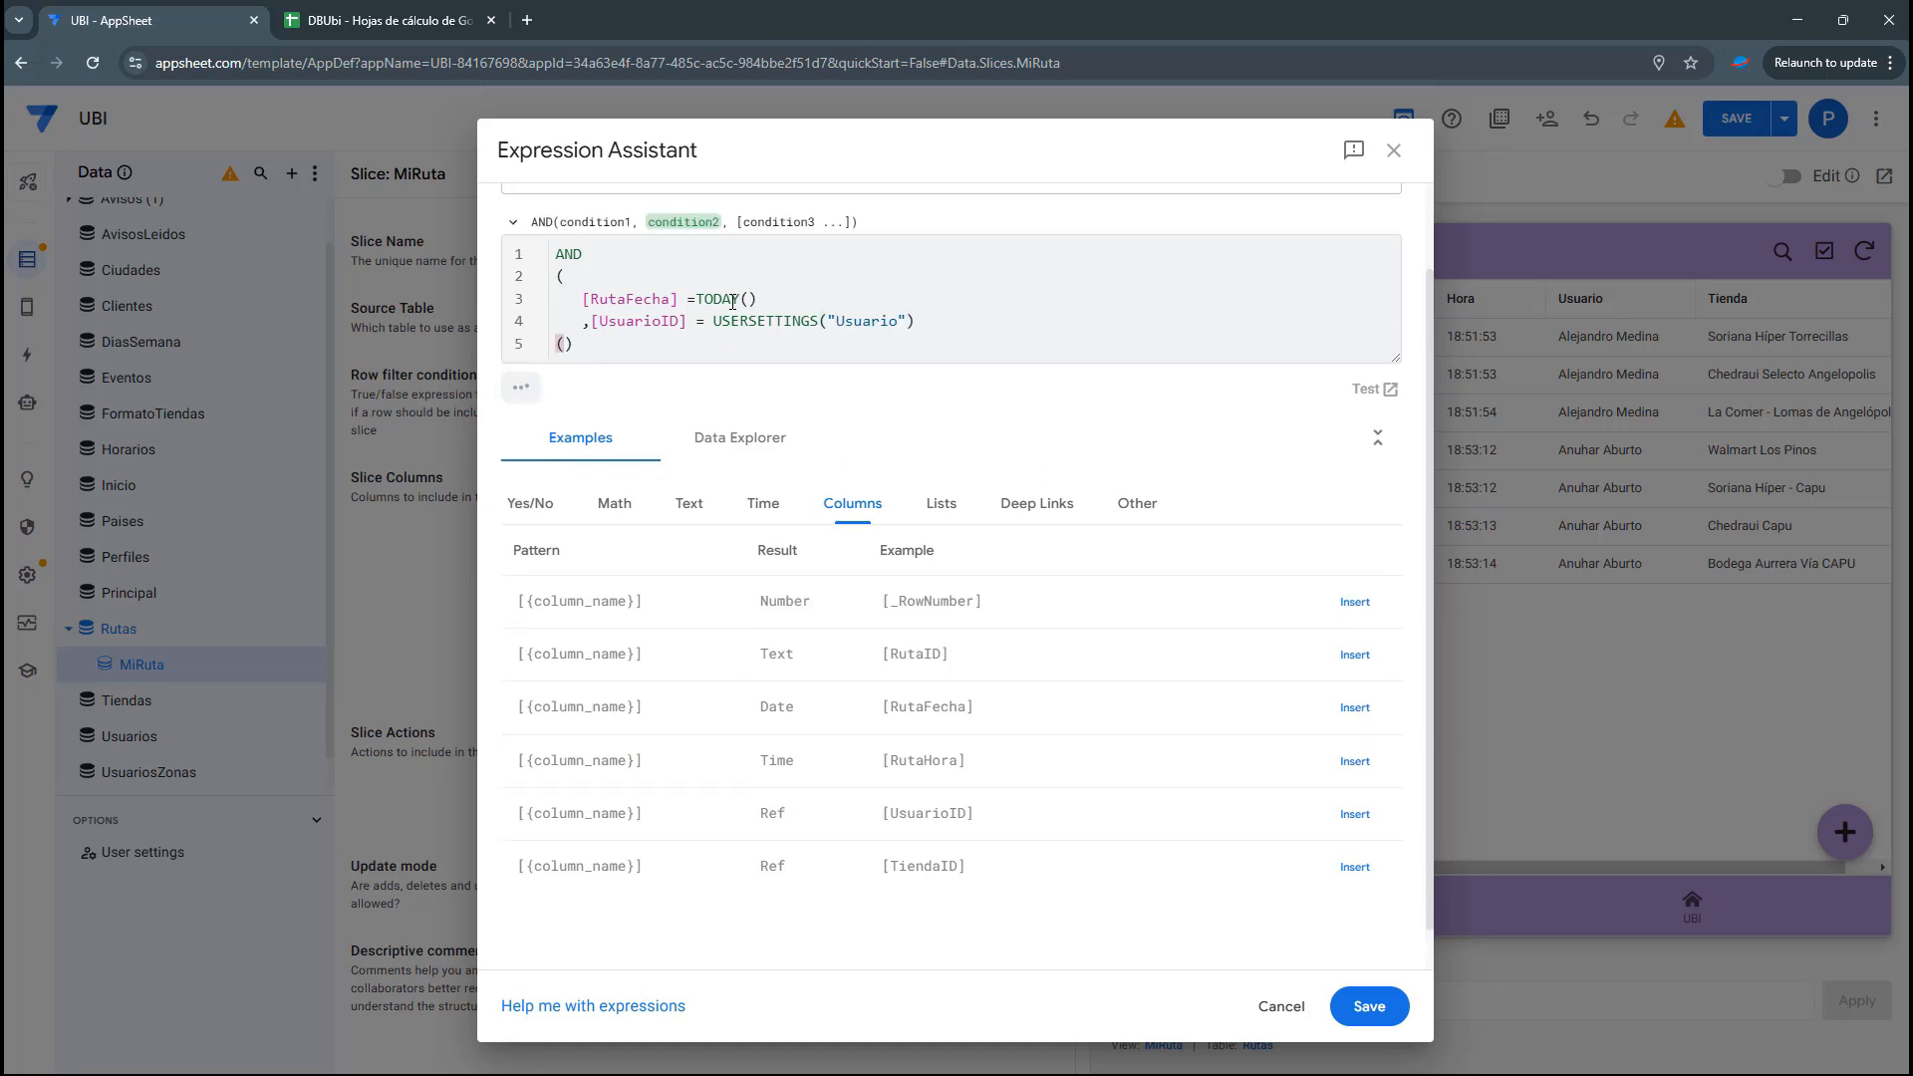
Save the row filter and base the MiRuta view on the MiRuta slice
left_click(1391, 1008)
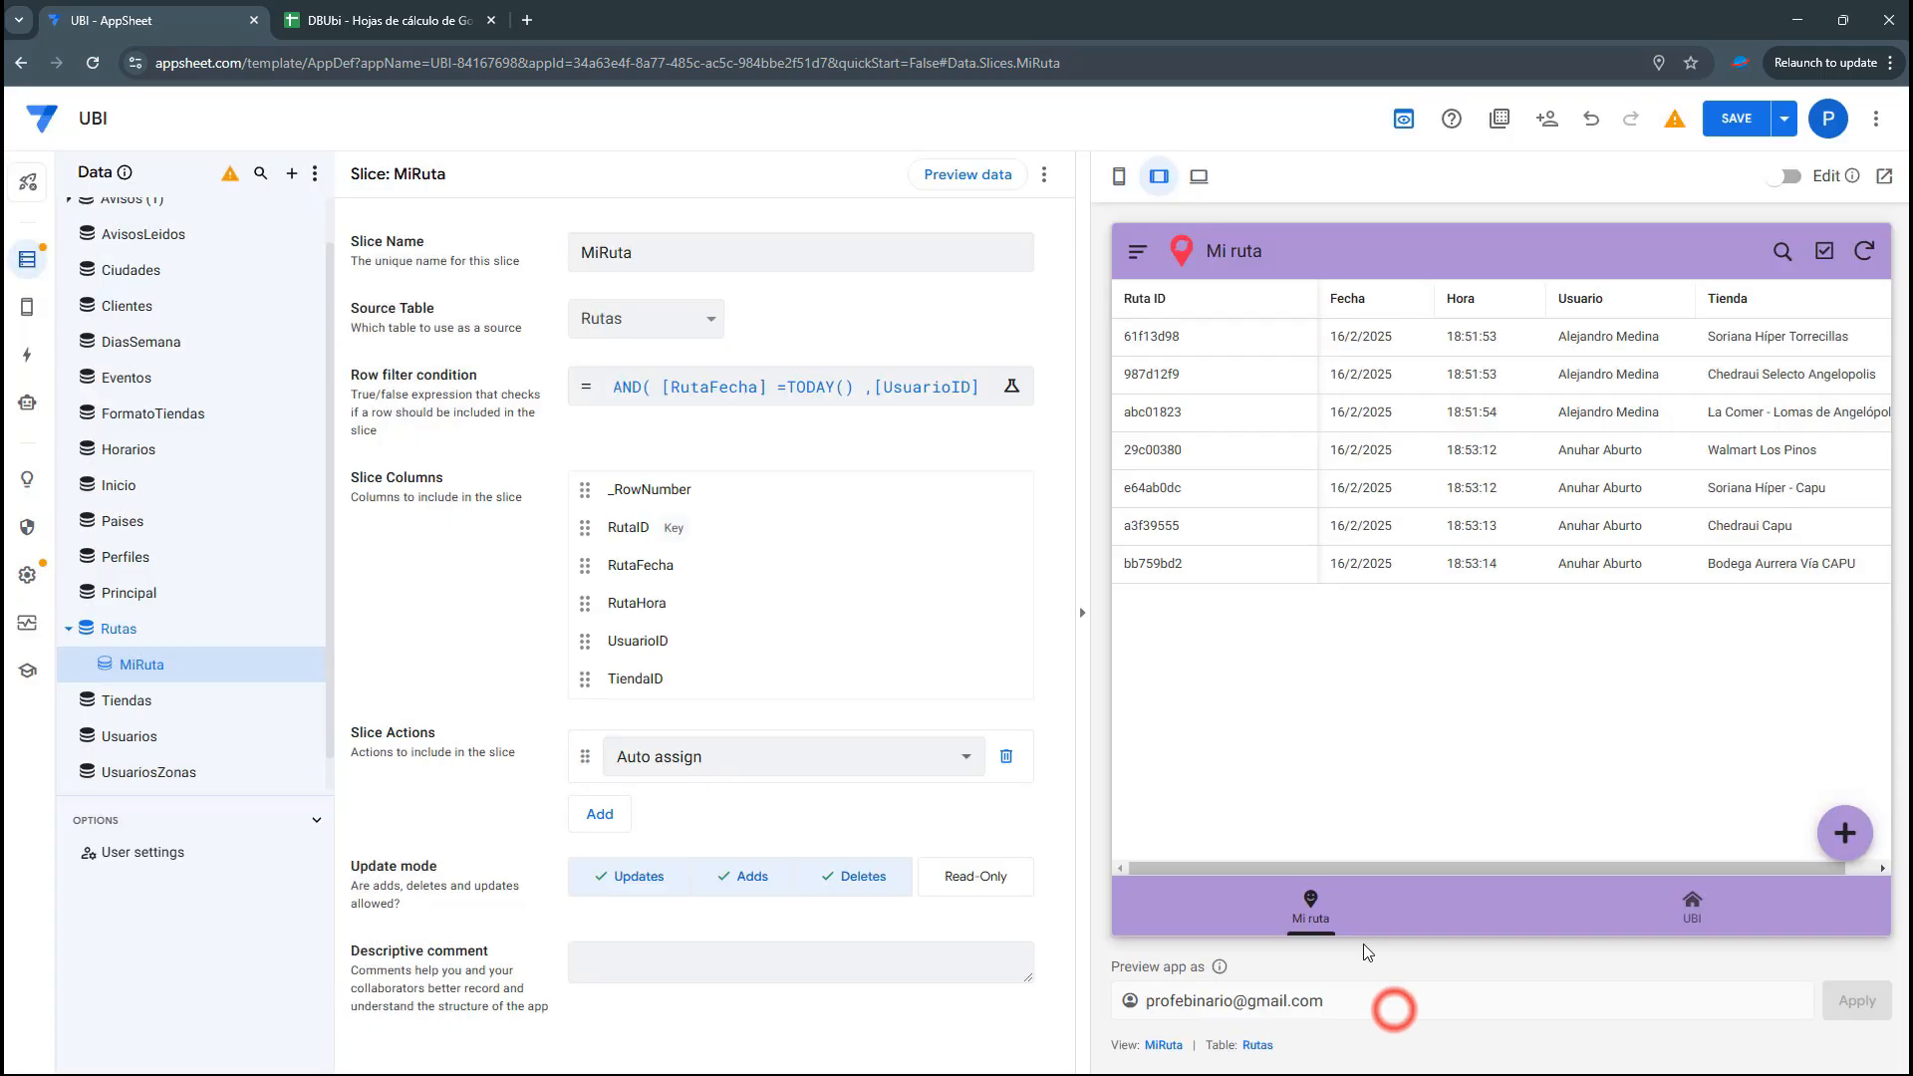
left_click(1163, 1047)
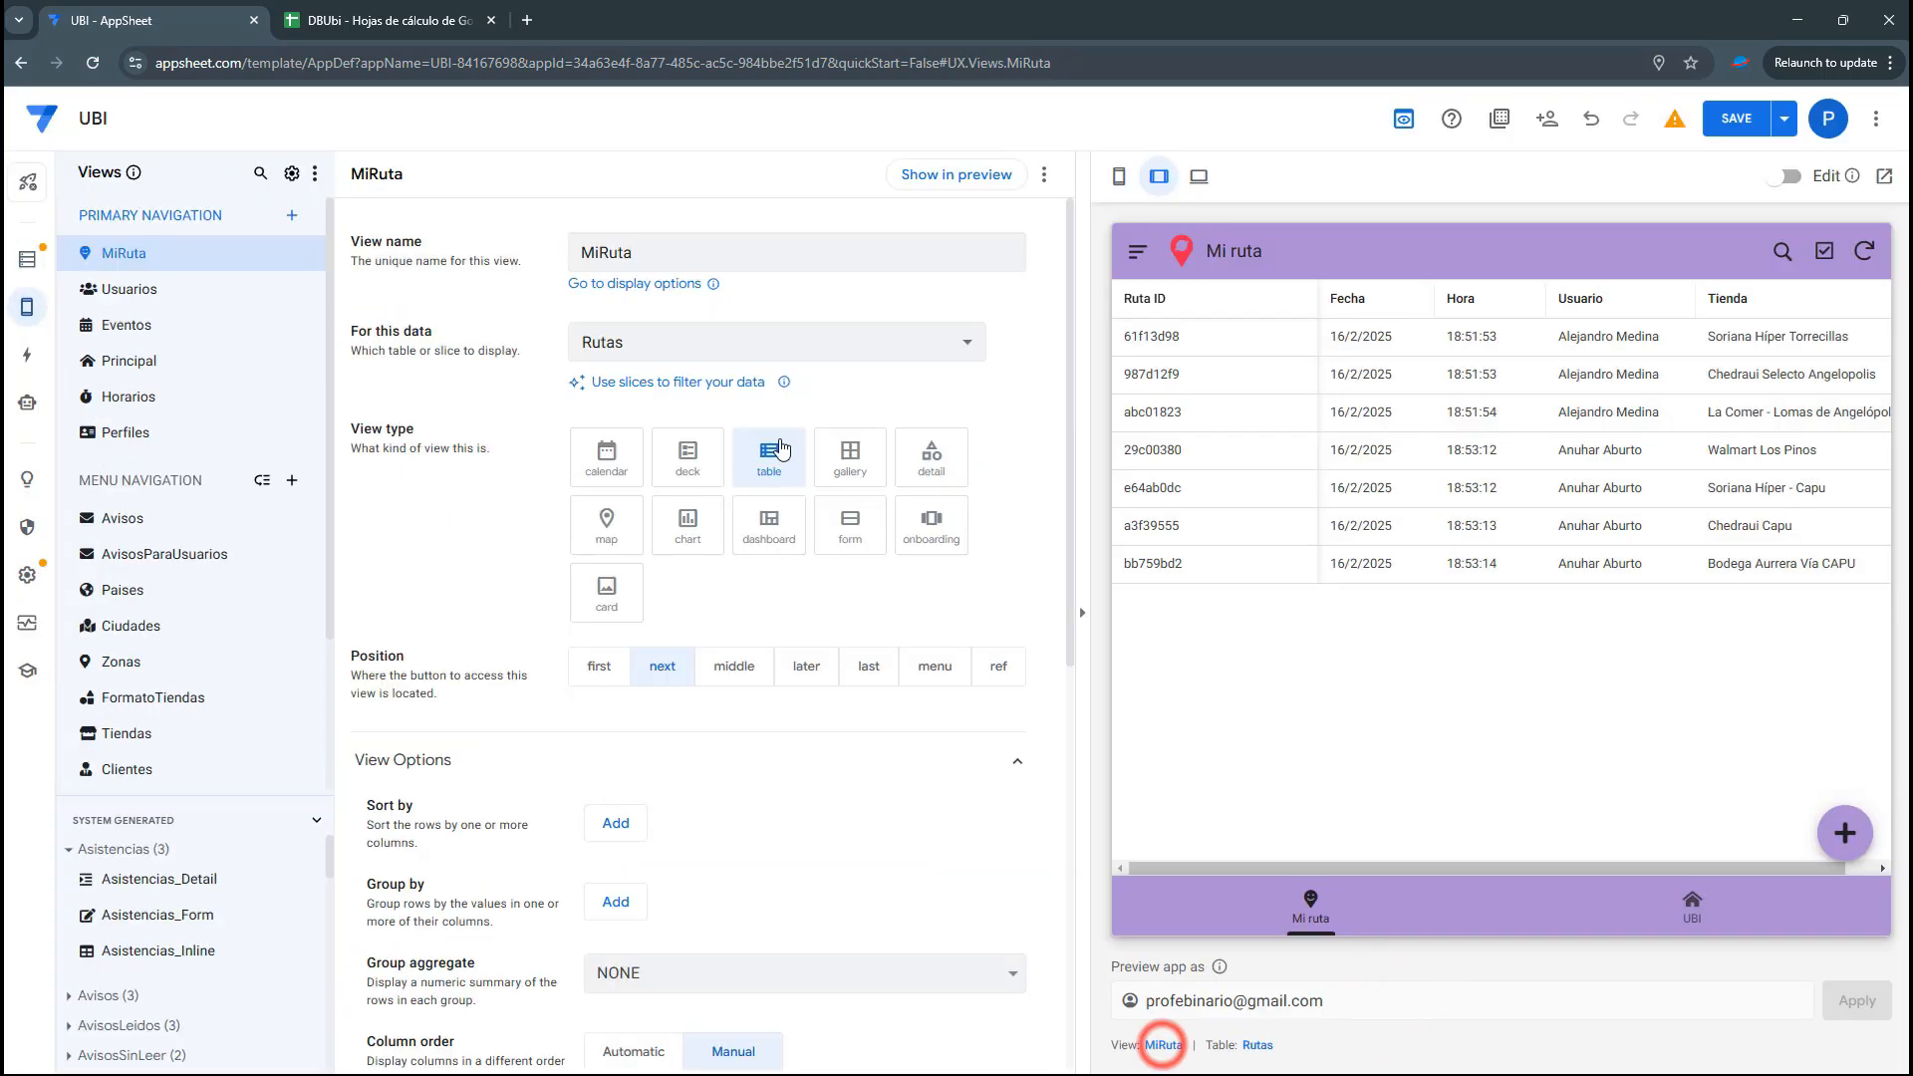
left_click(694, 349)
left_click(718, 996)
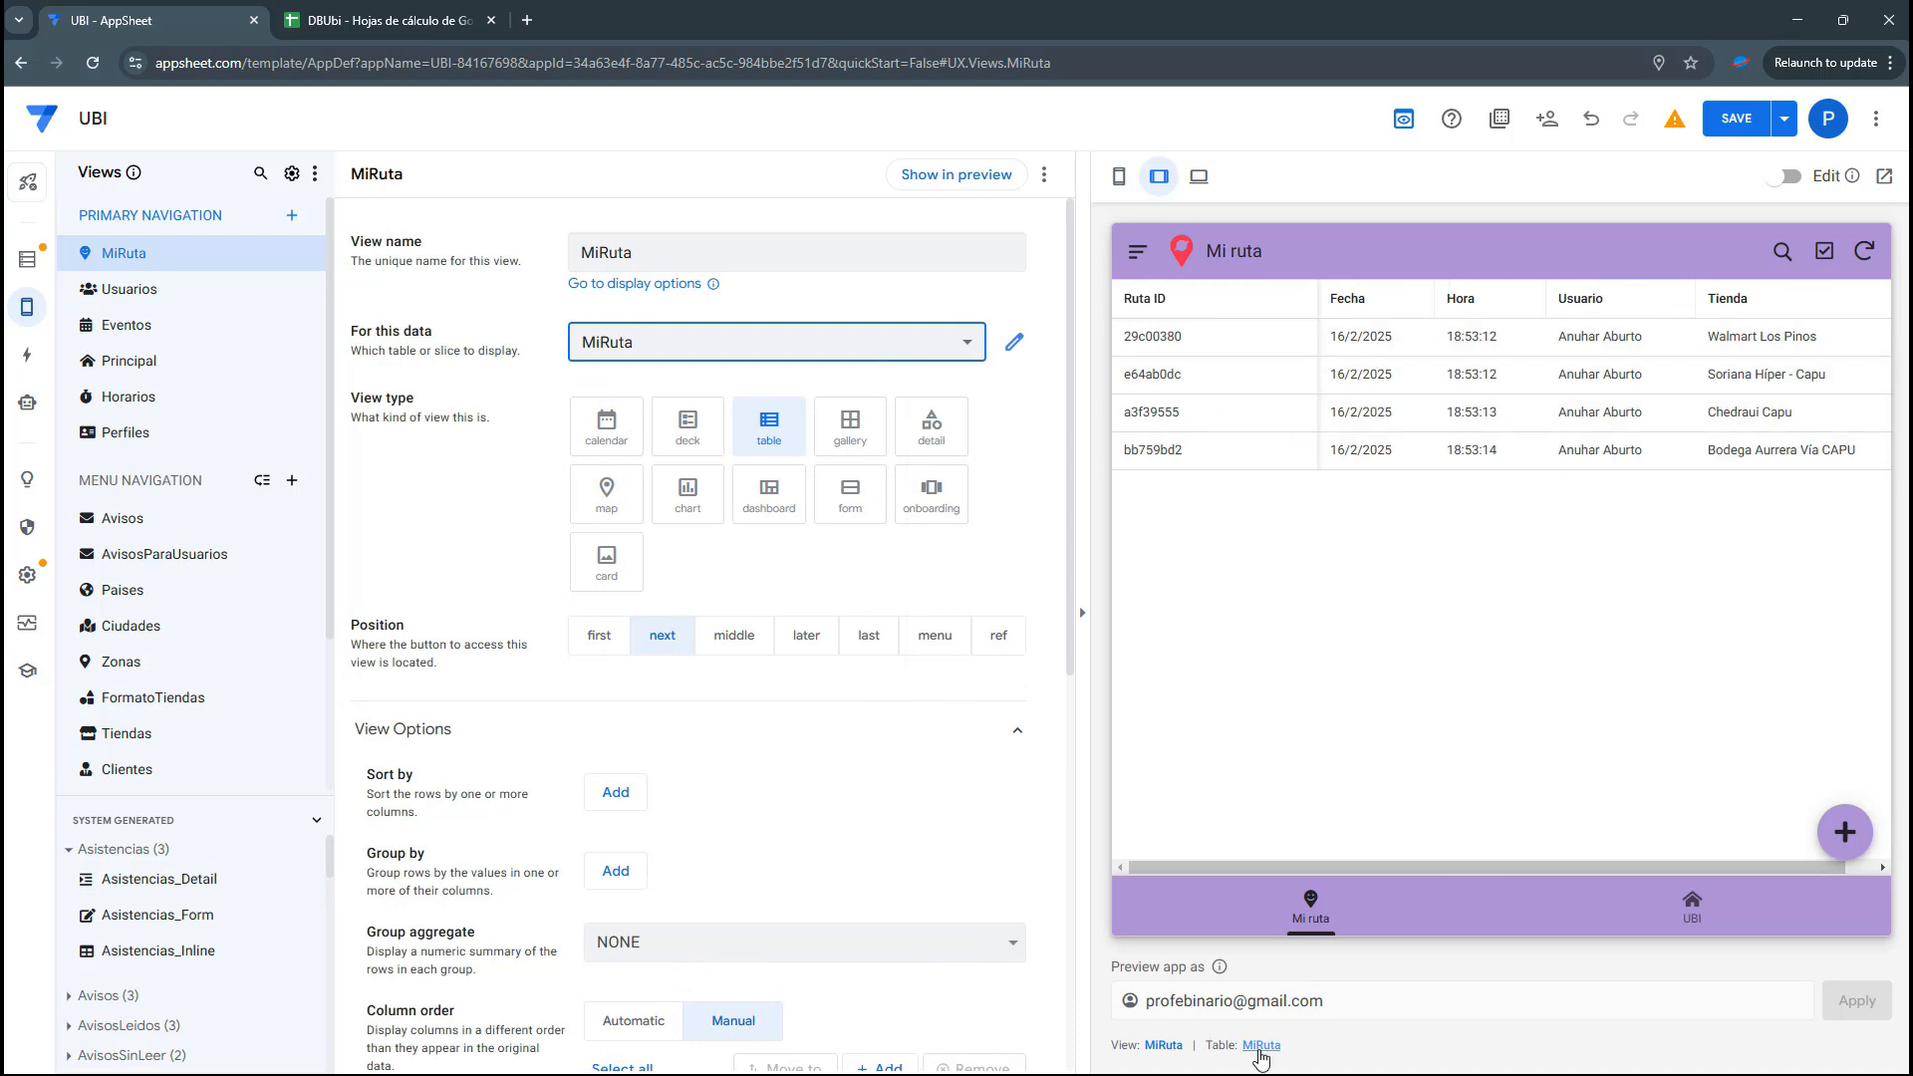
Remove RutaID, RutaHora and UsuarioID from the view's column order and save the app
left_click(1164, 1045)
scroll(615, 842, "down", 2)
scroll(615, 842, "down", 5)
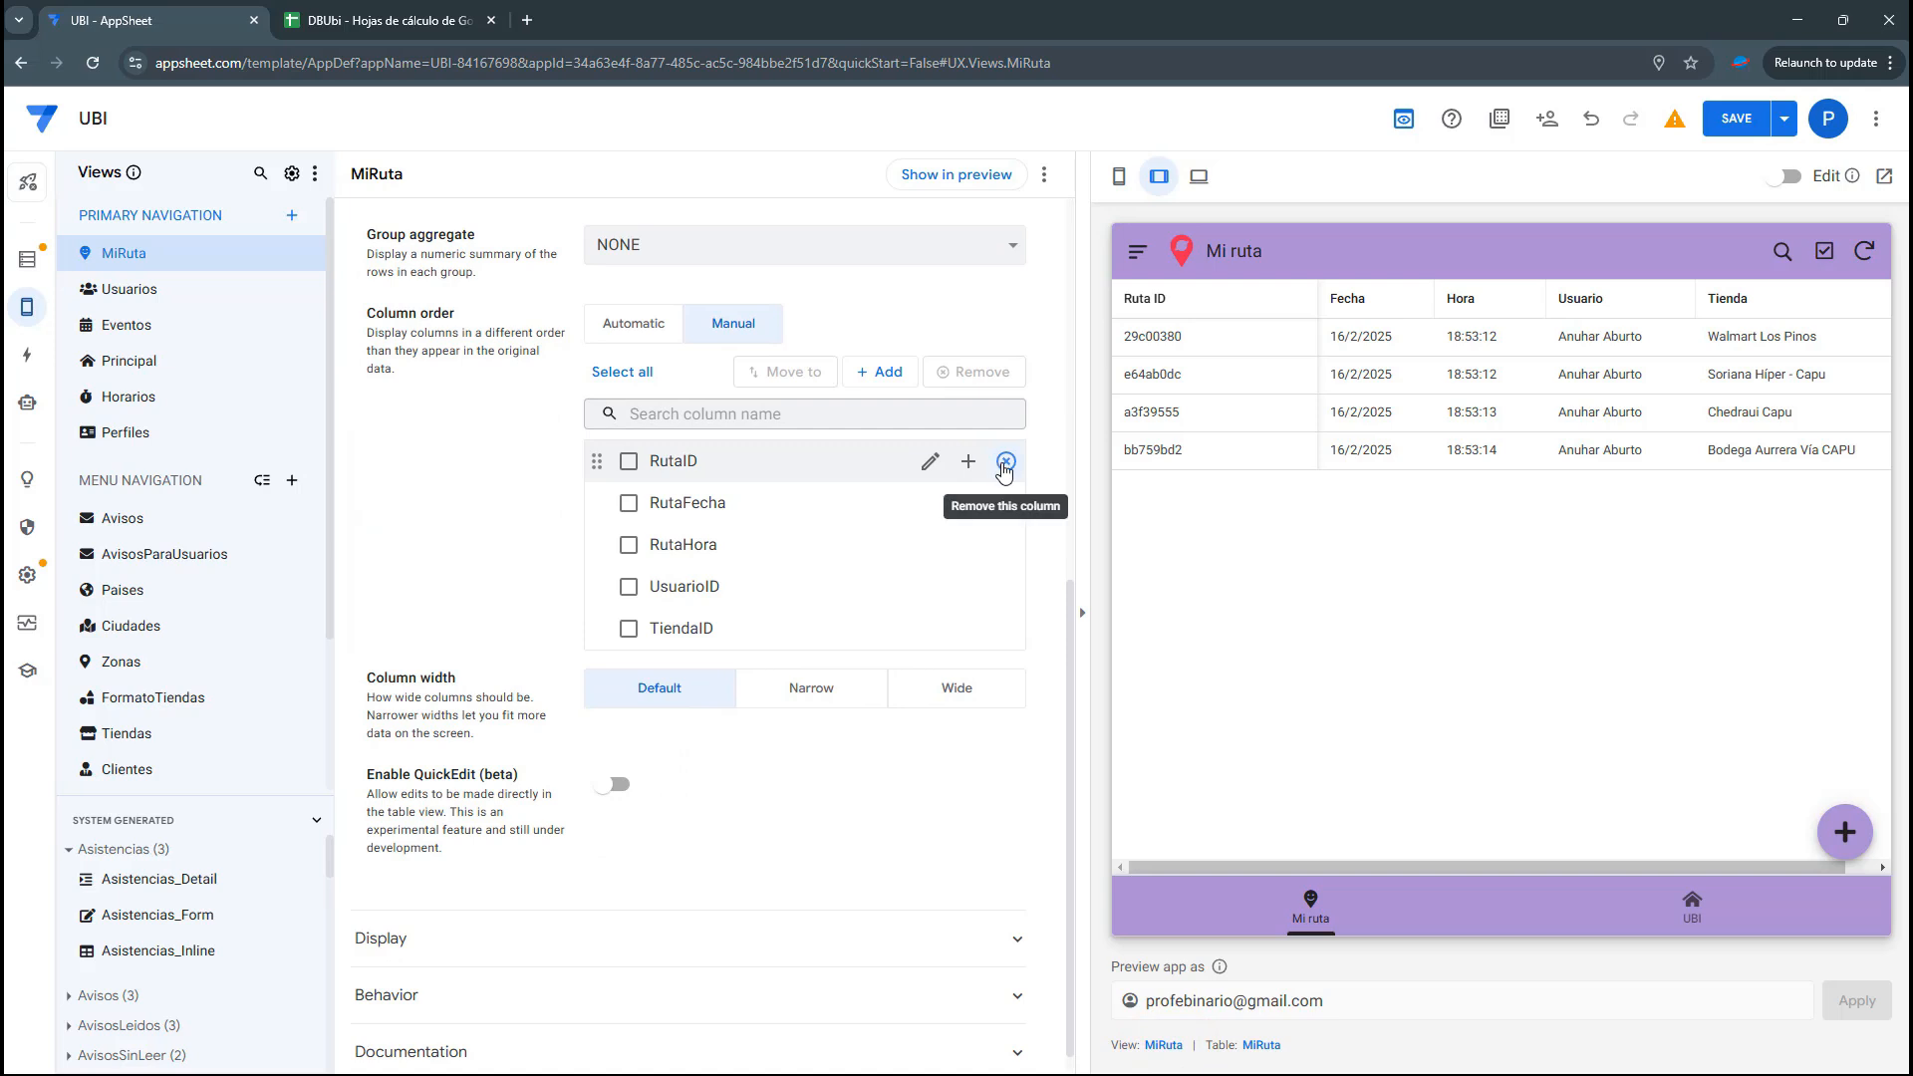
left_click(1008, 462)
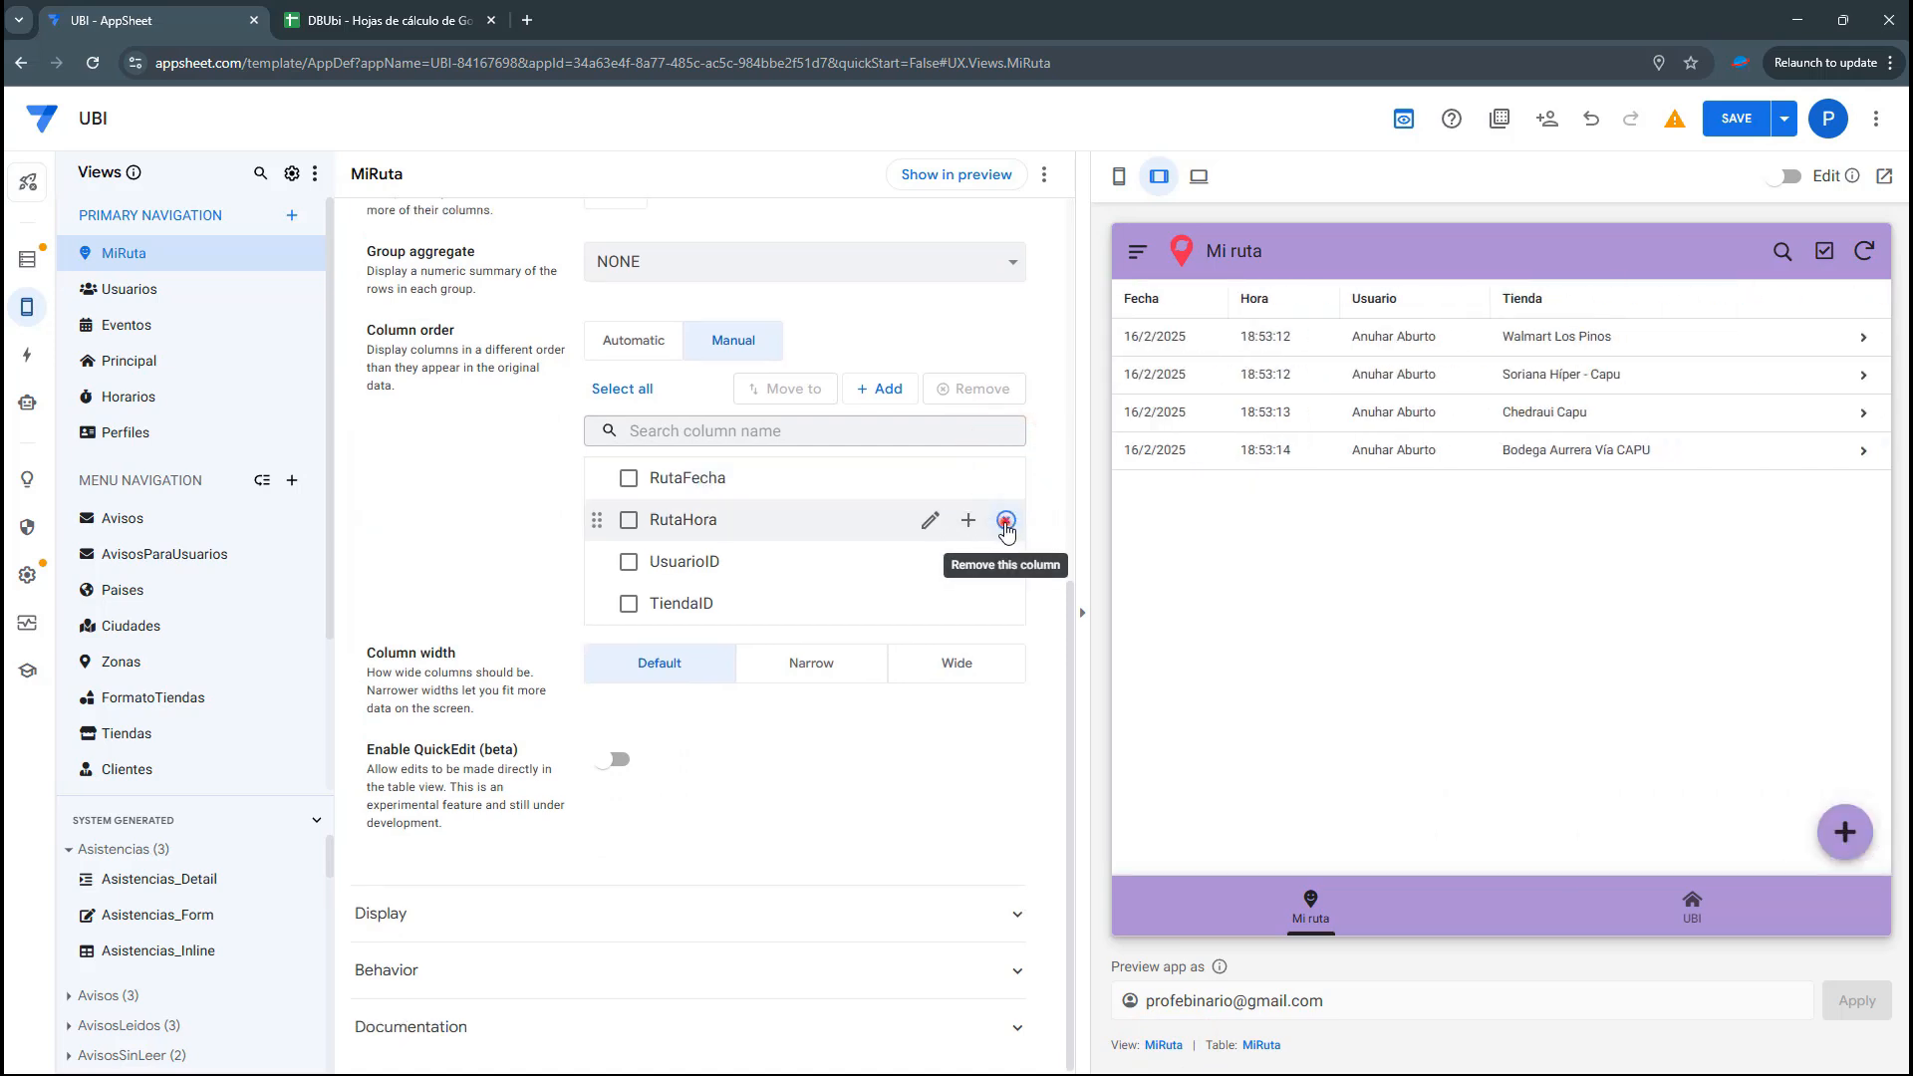
left_click(1006, 521)
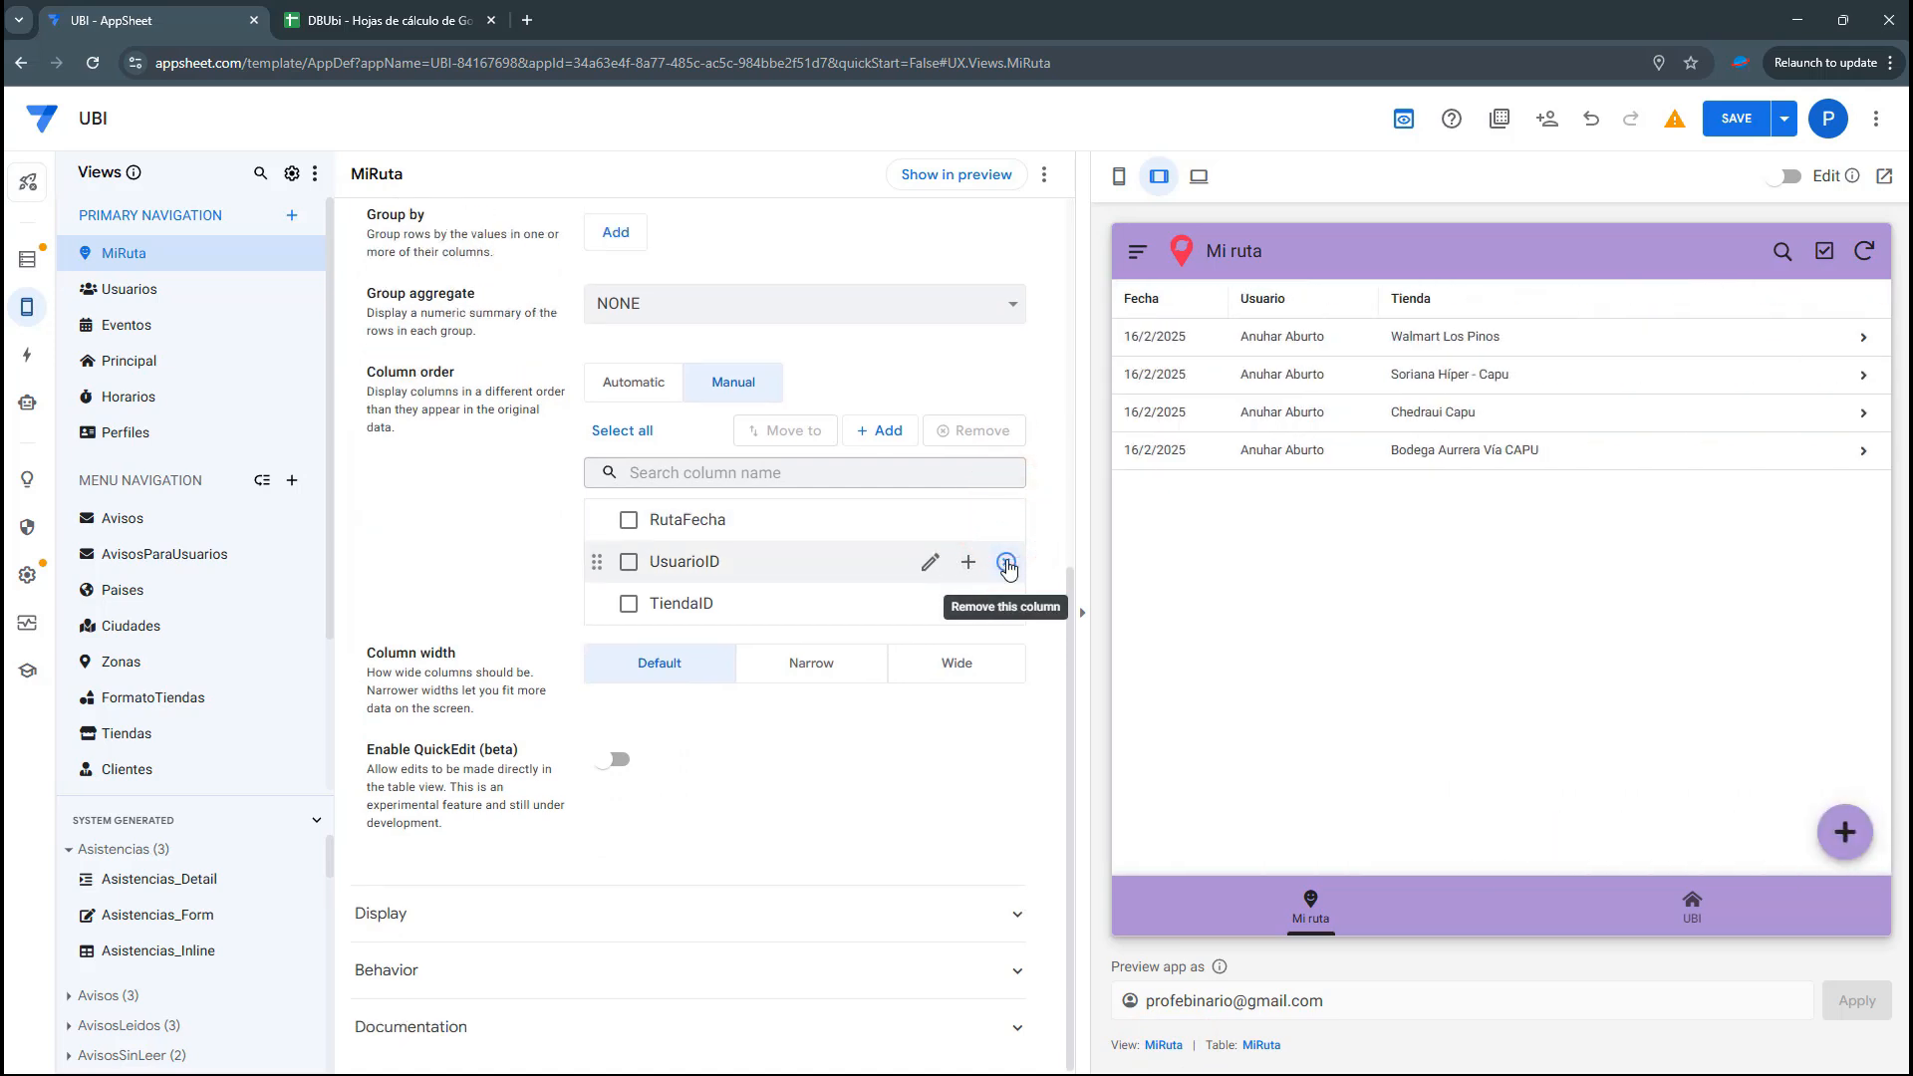
left_click(1006, 563)
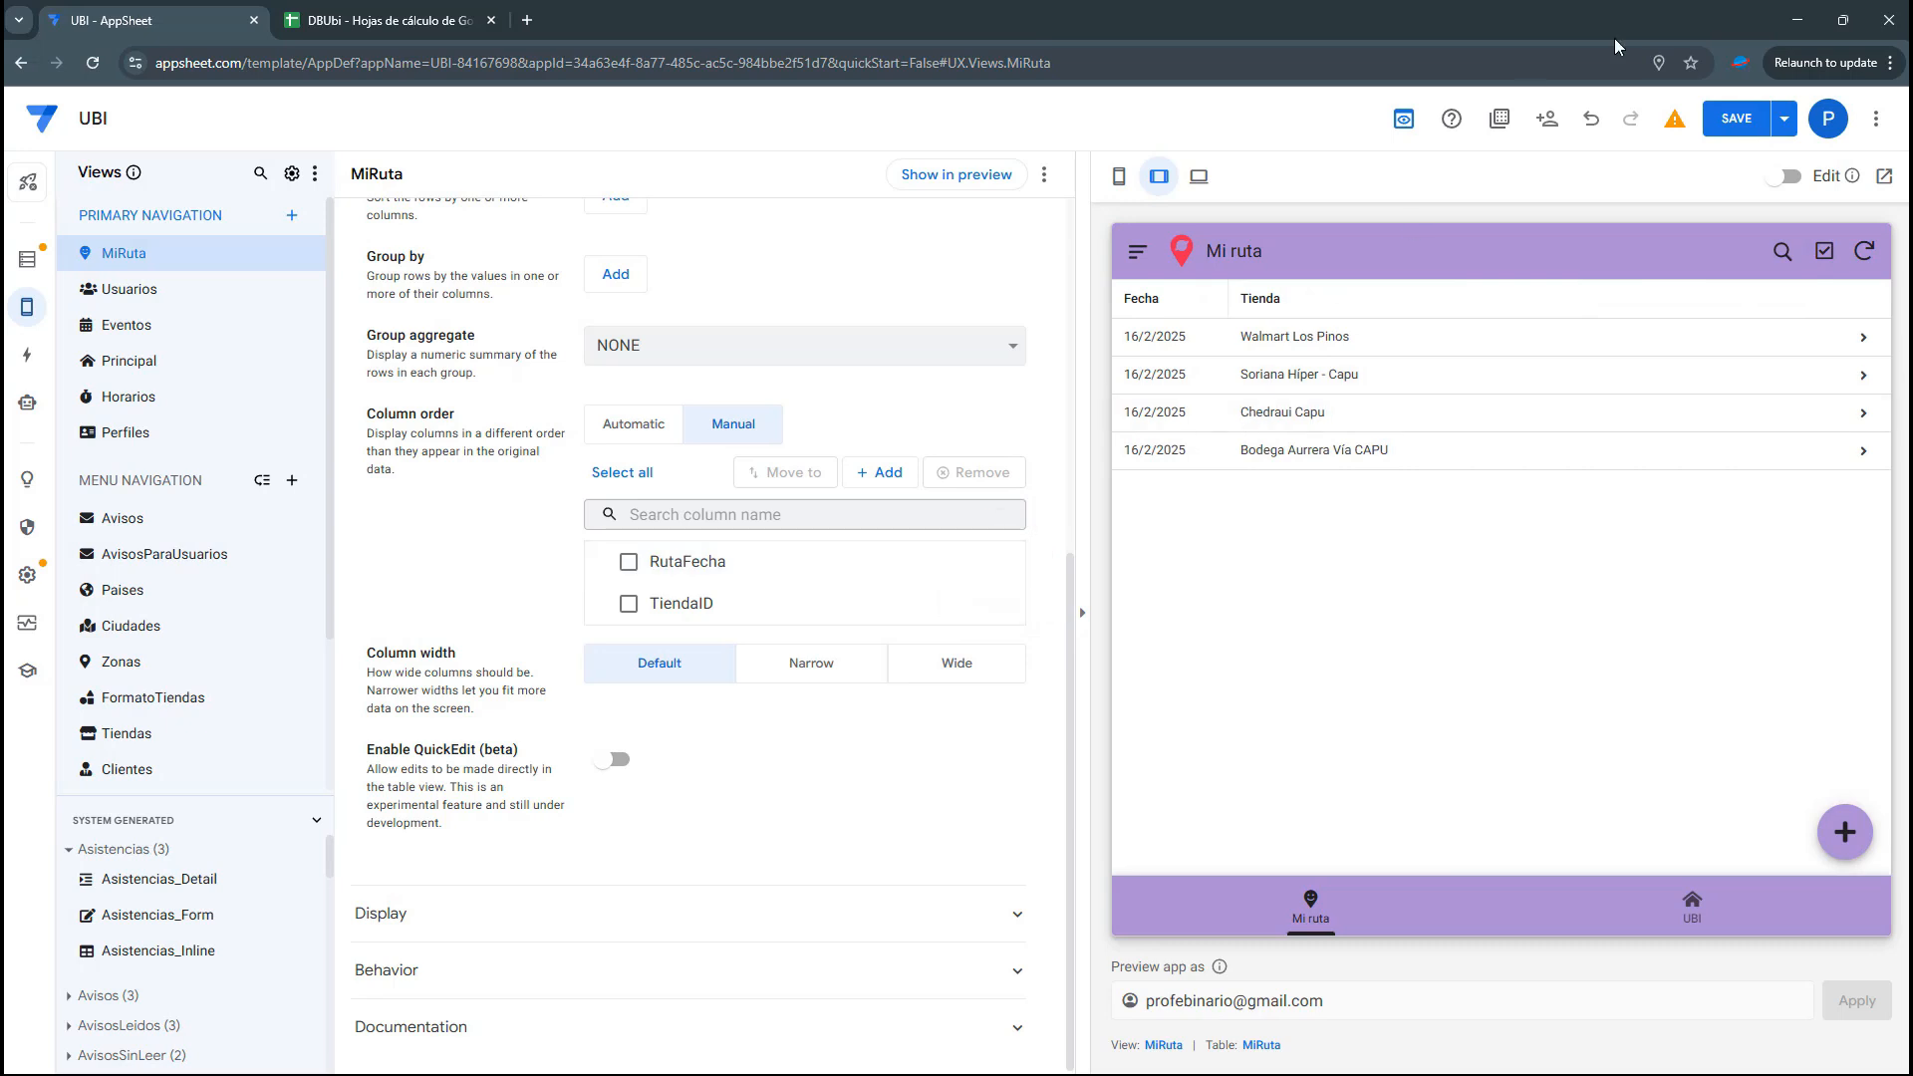
left_click(1751, 123)
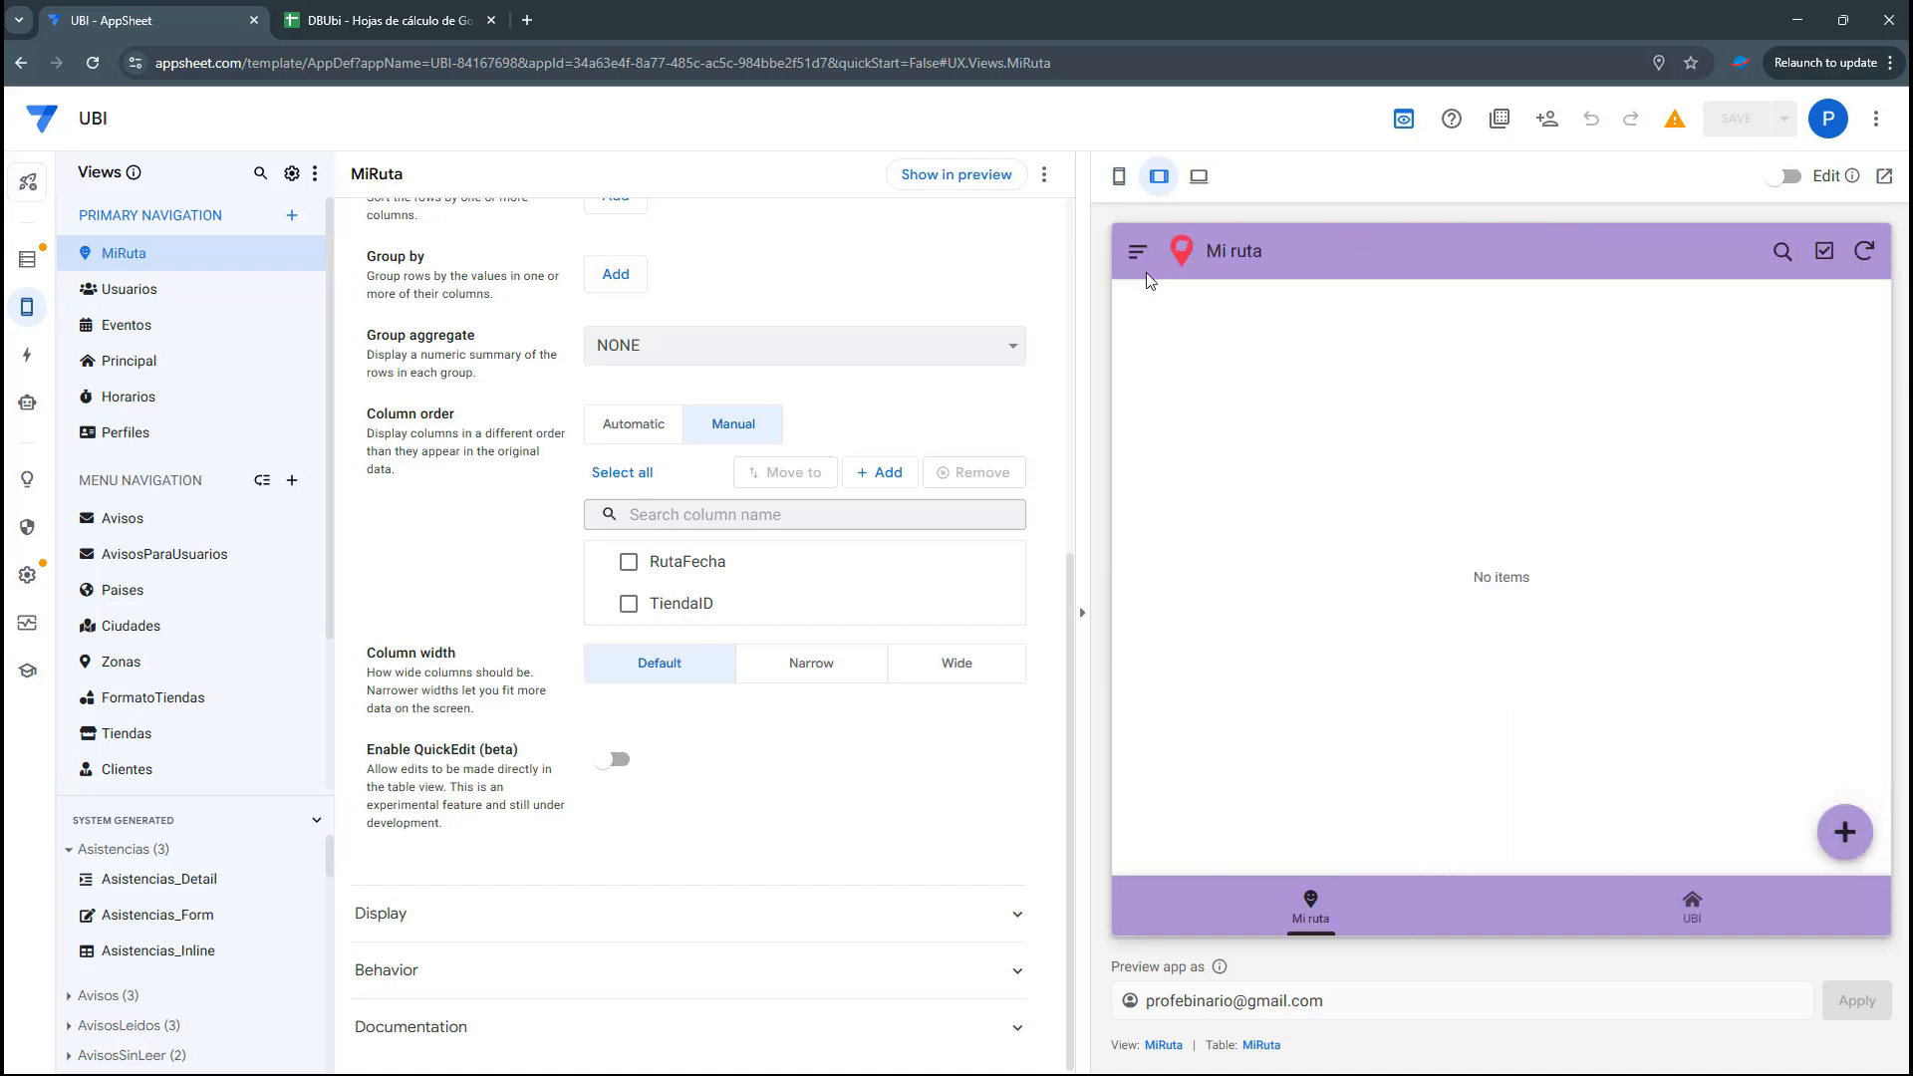
Log in to the preview as the first user and check their Mi ruta list
left_click(1139, 255)
left_click(1221, 580)
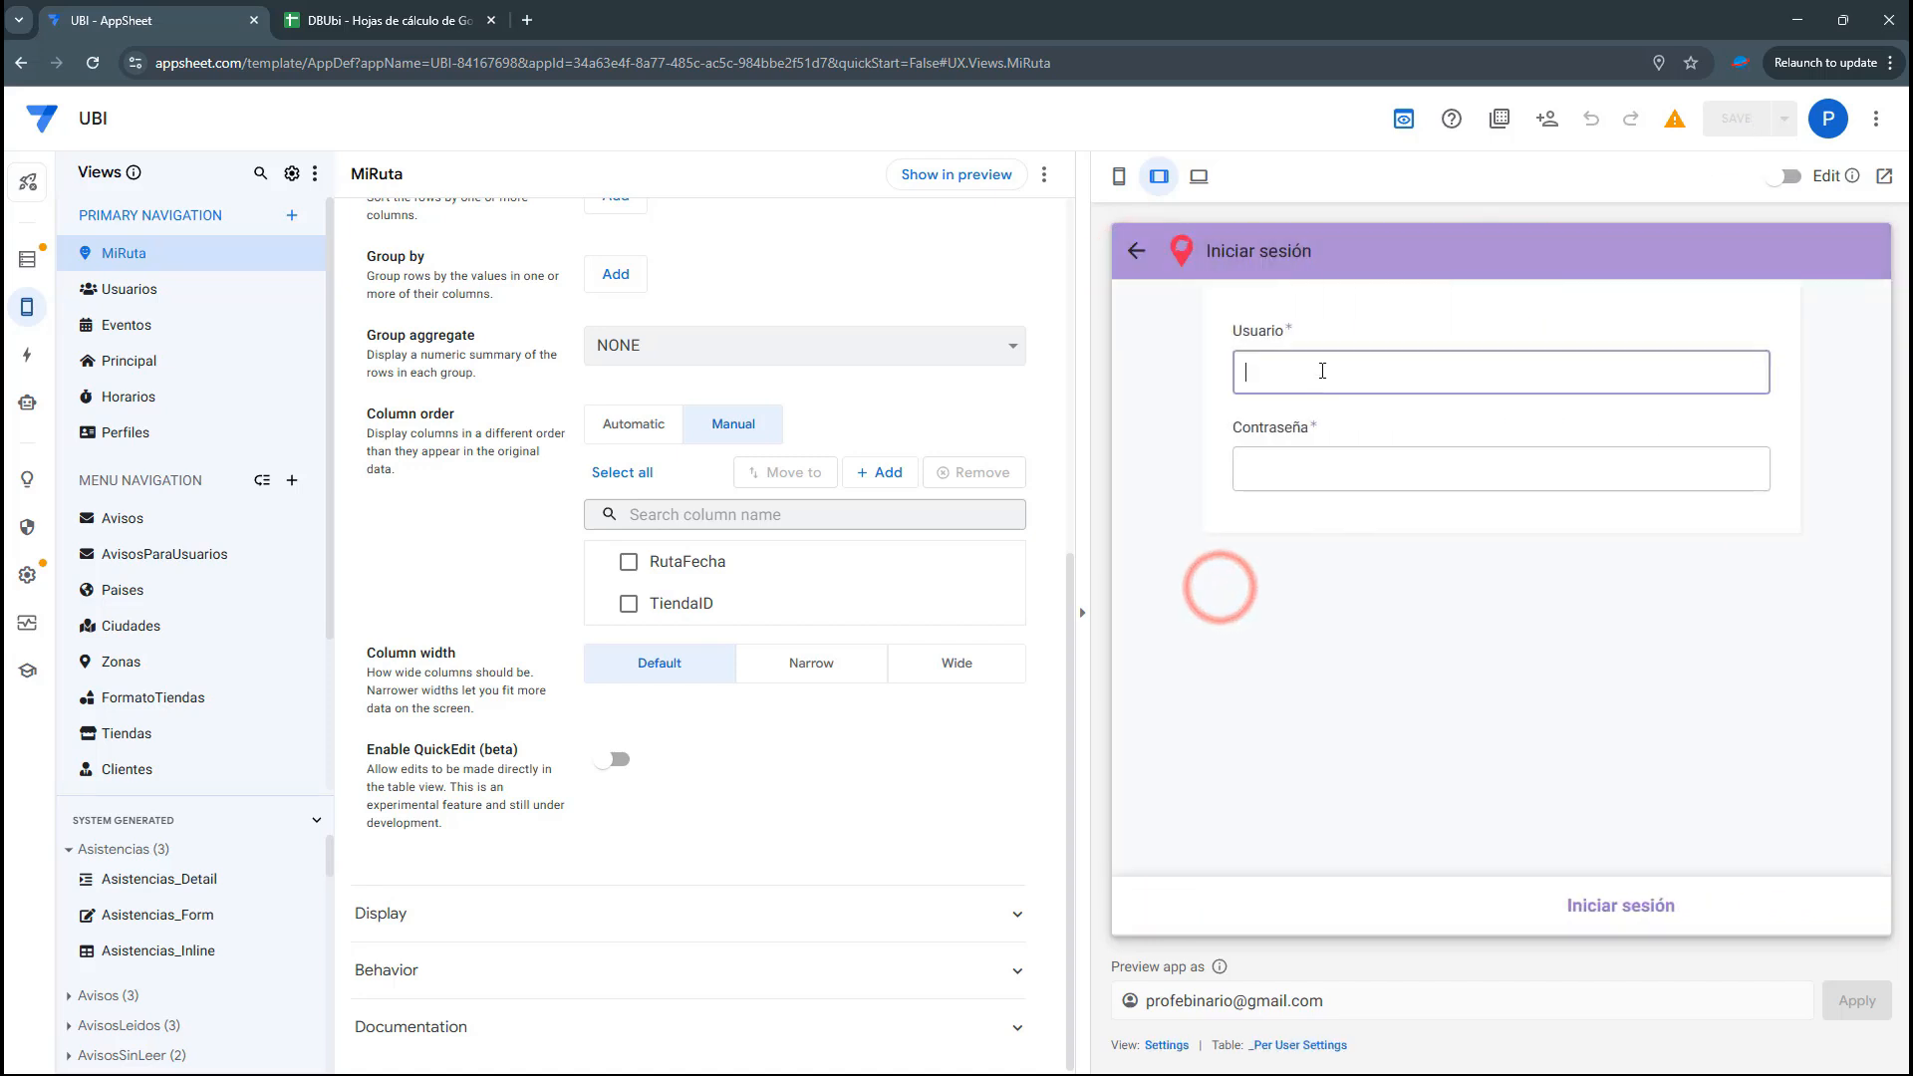
key("Tab")
left_click(1647, 921)
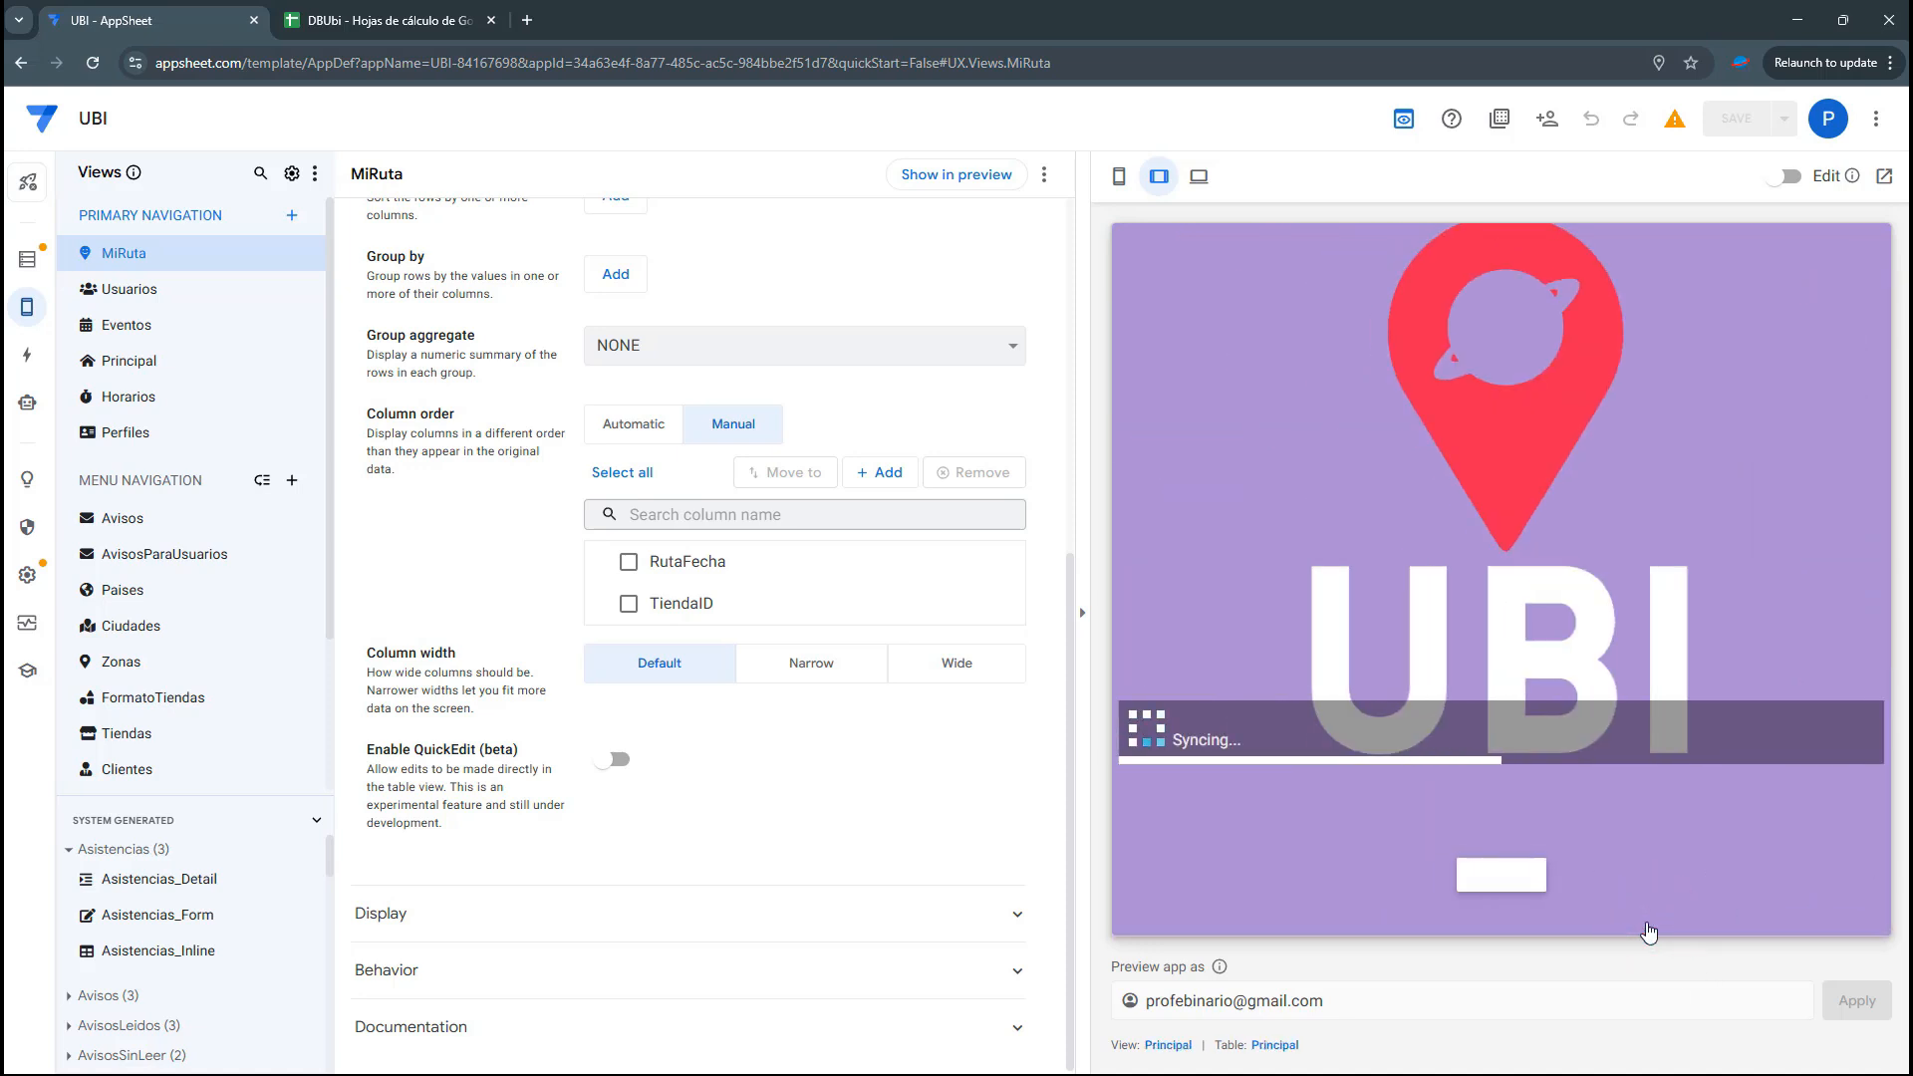
left_click(1308, 903)
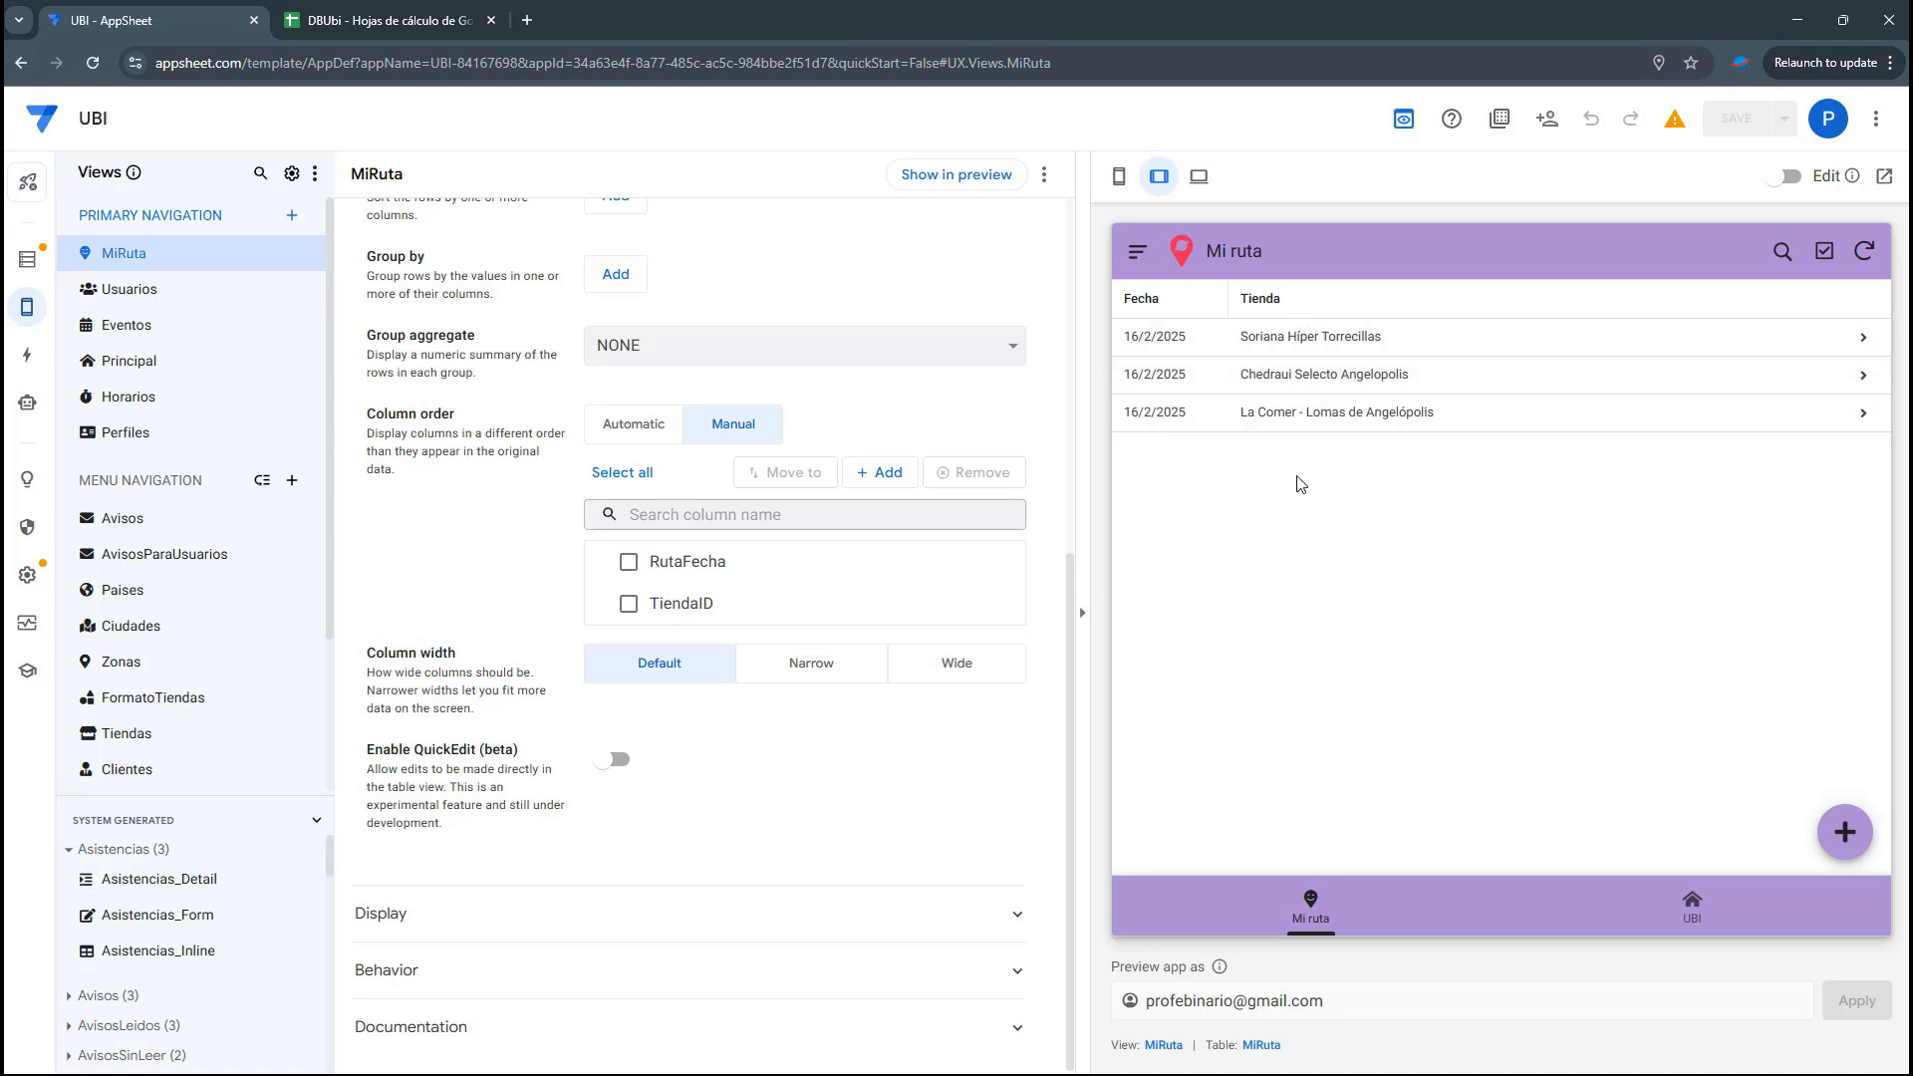
Log in as another user, see their four 16/2/2025 stores in phone preview, and start a new view
left_click(1137, 251)
left_click(1218, 683)
double_click(1321, 372)
type("aaburto")
key("Tab")
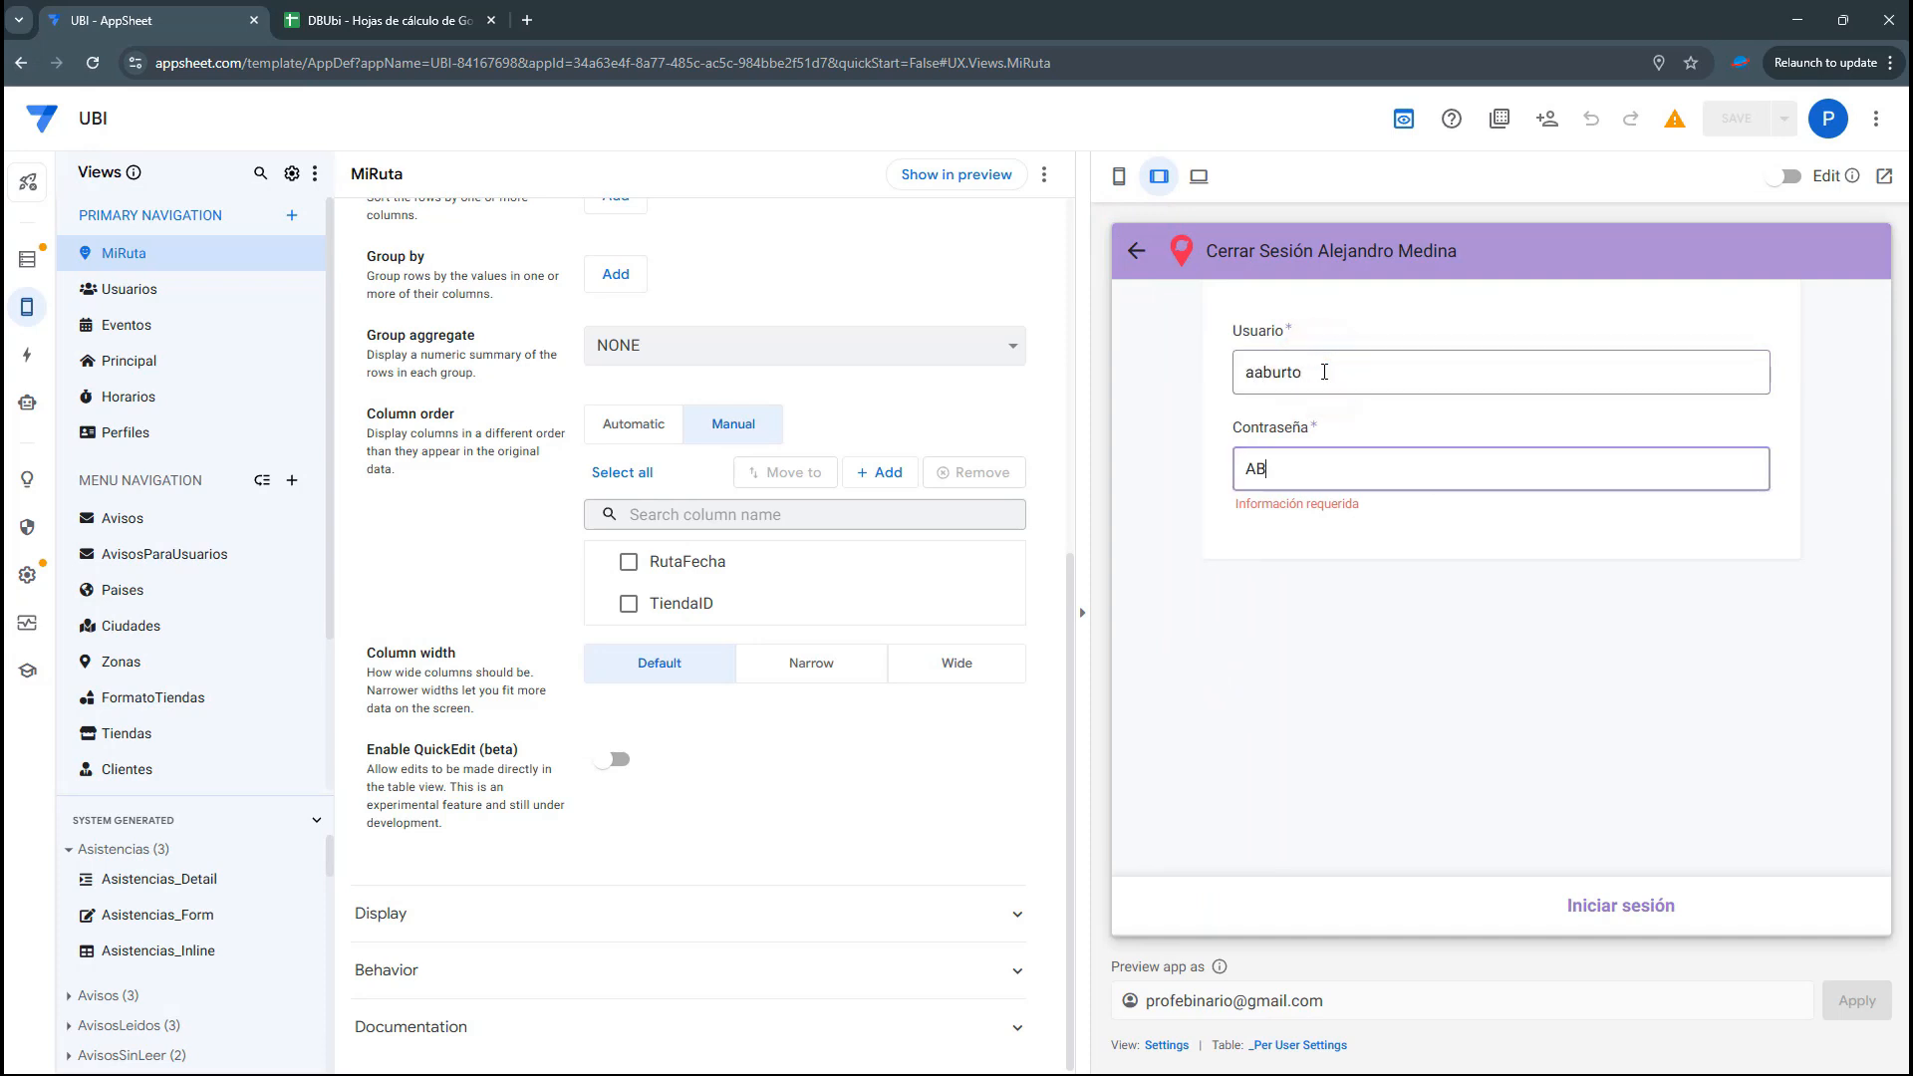
type("ABC")
left_click(1580, 905)
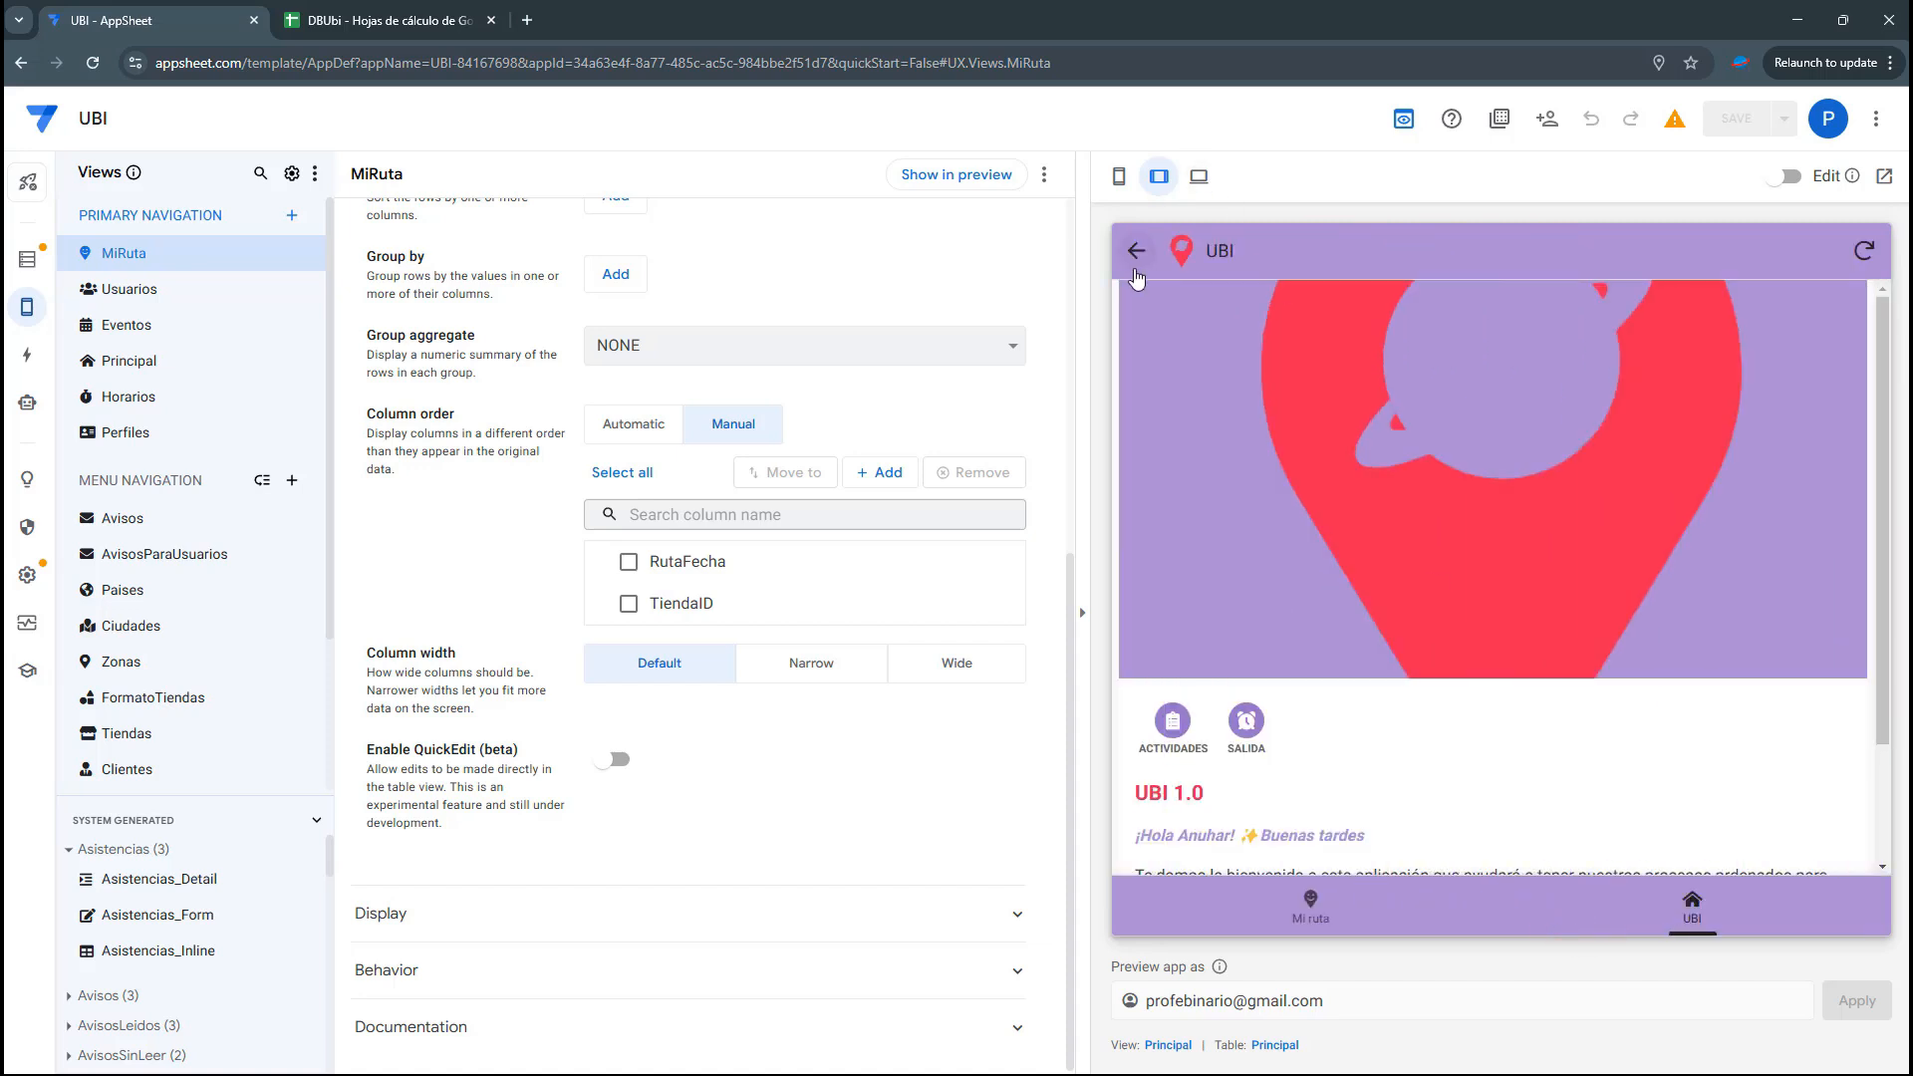
left_click(1280, 903)
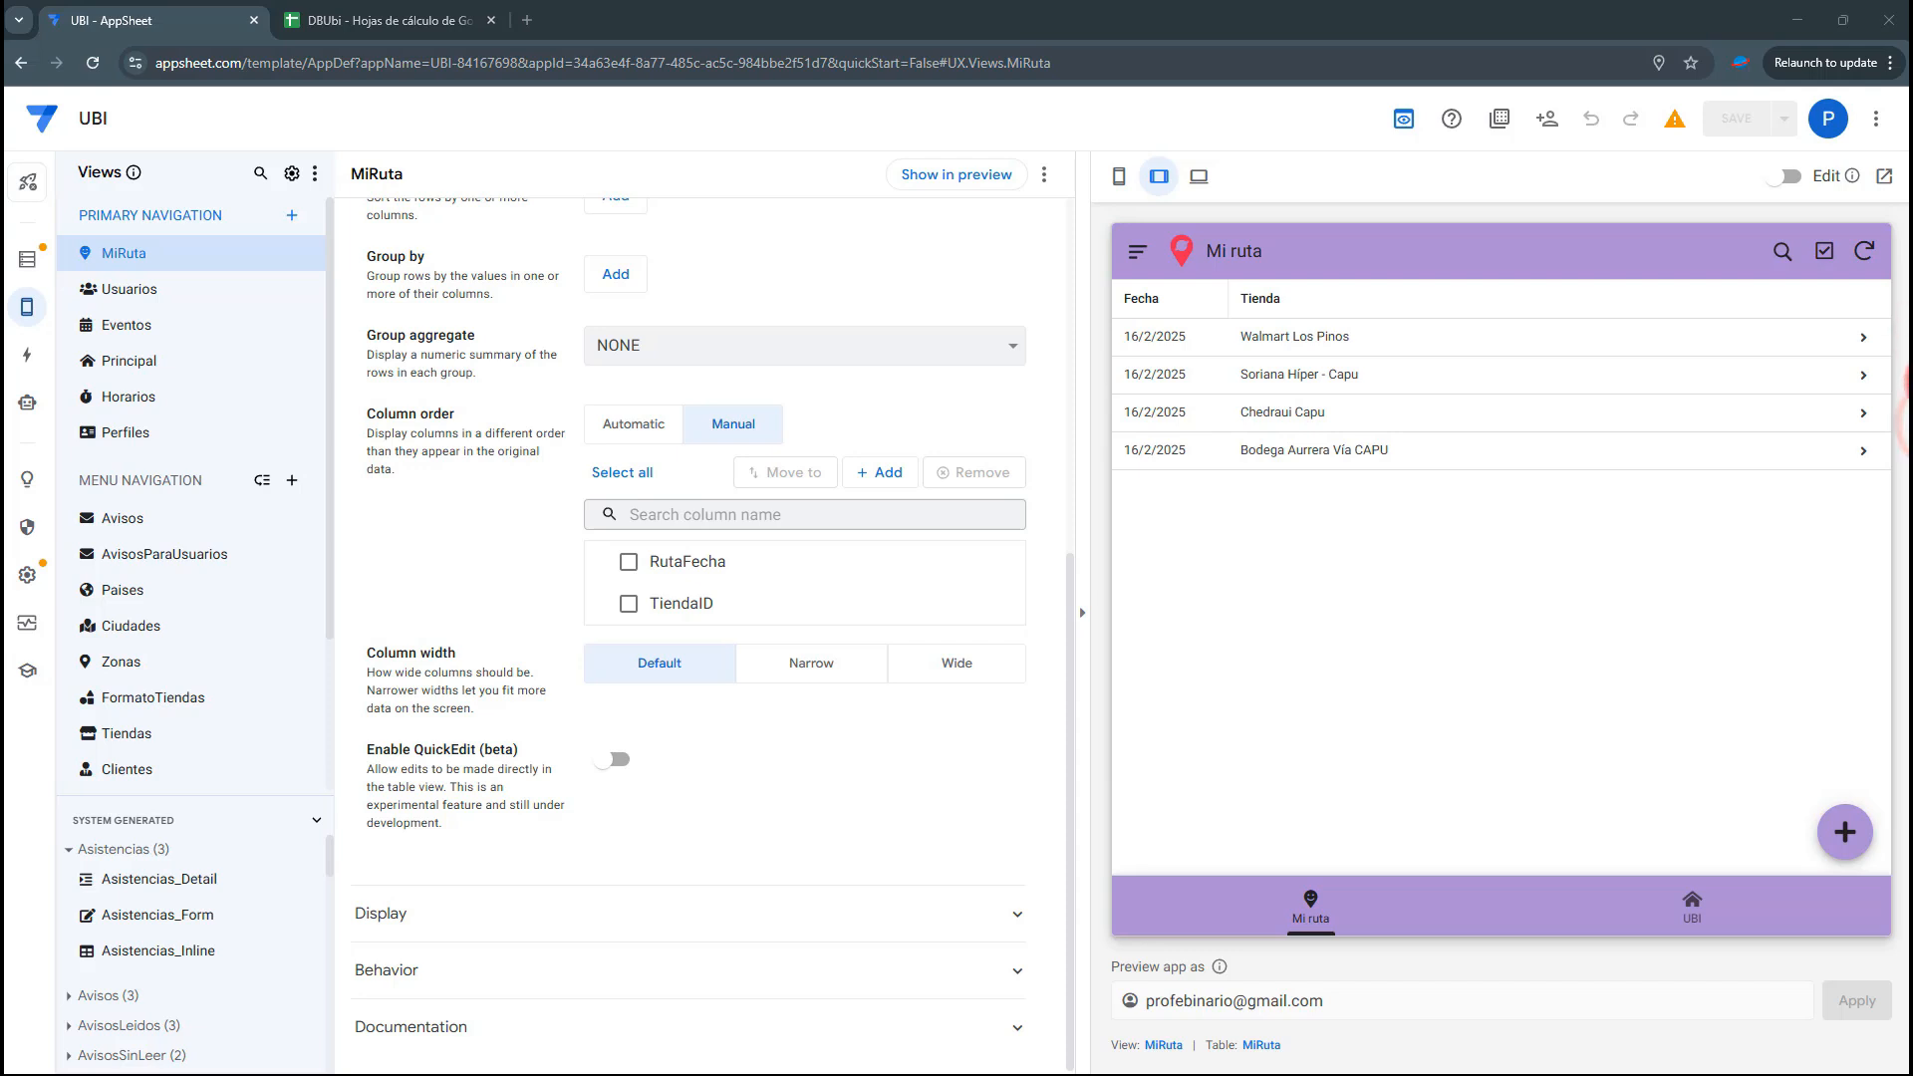
left_click(1119, 177)
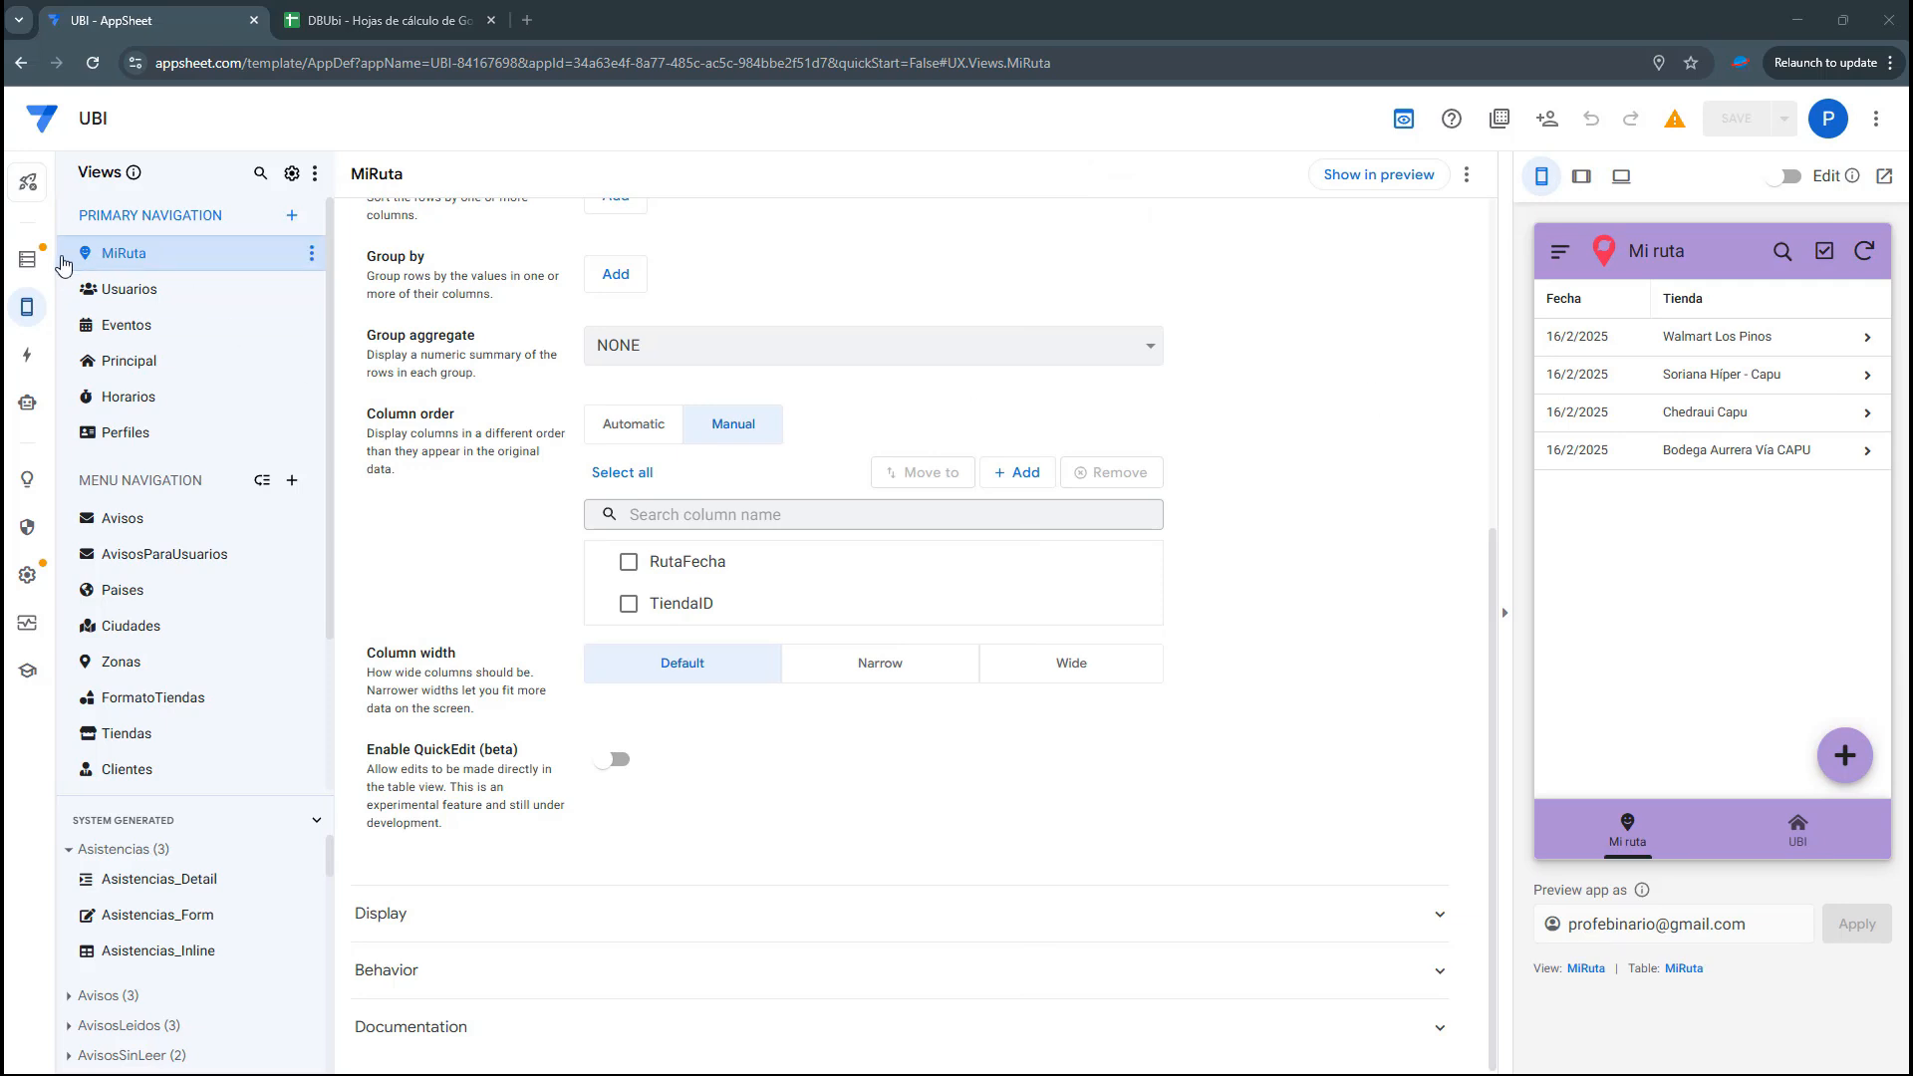
left_click(290, 218)
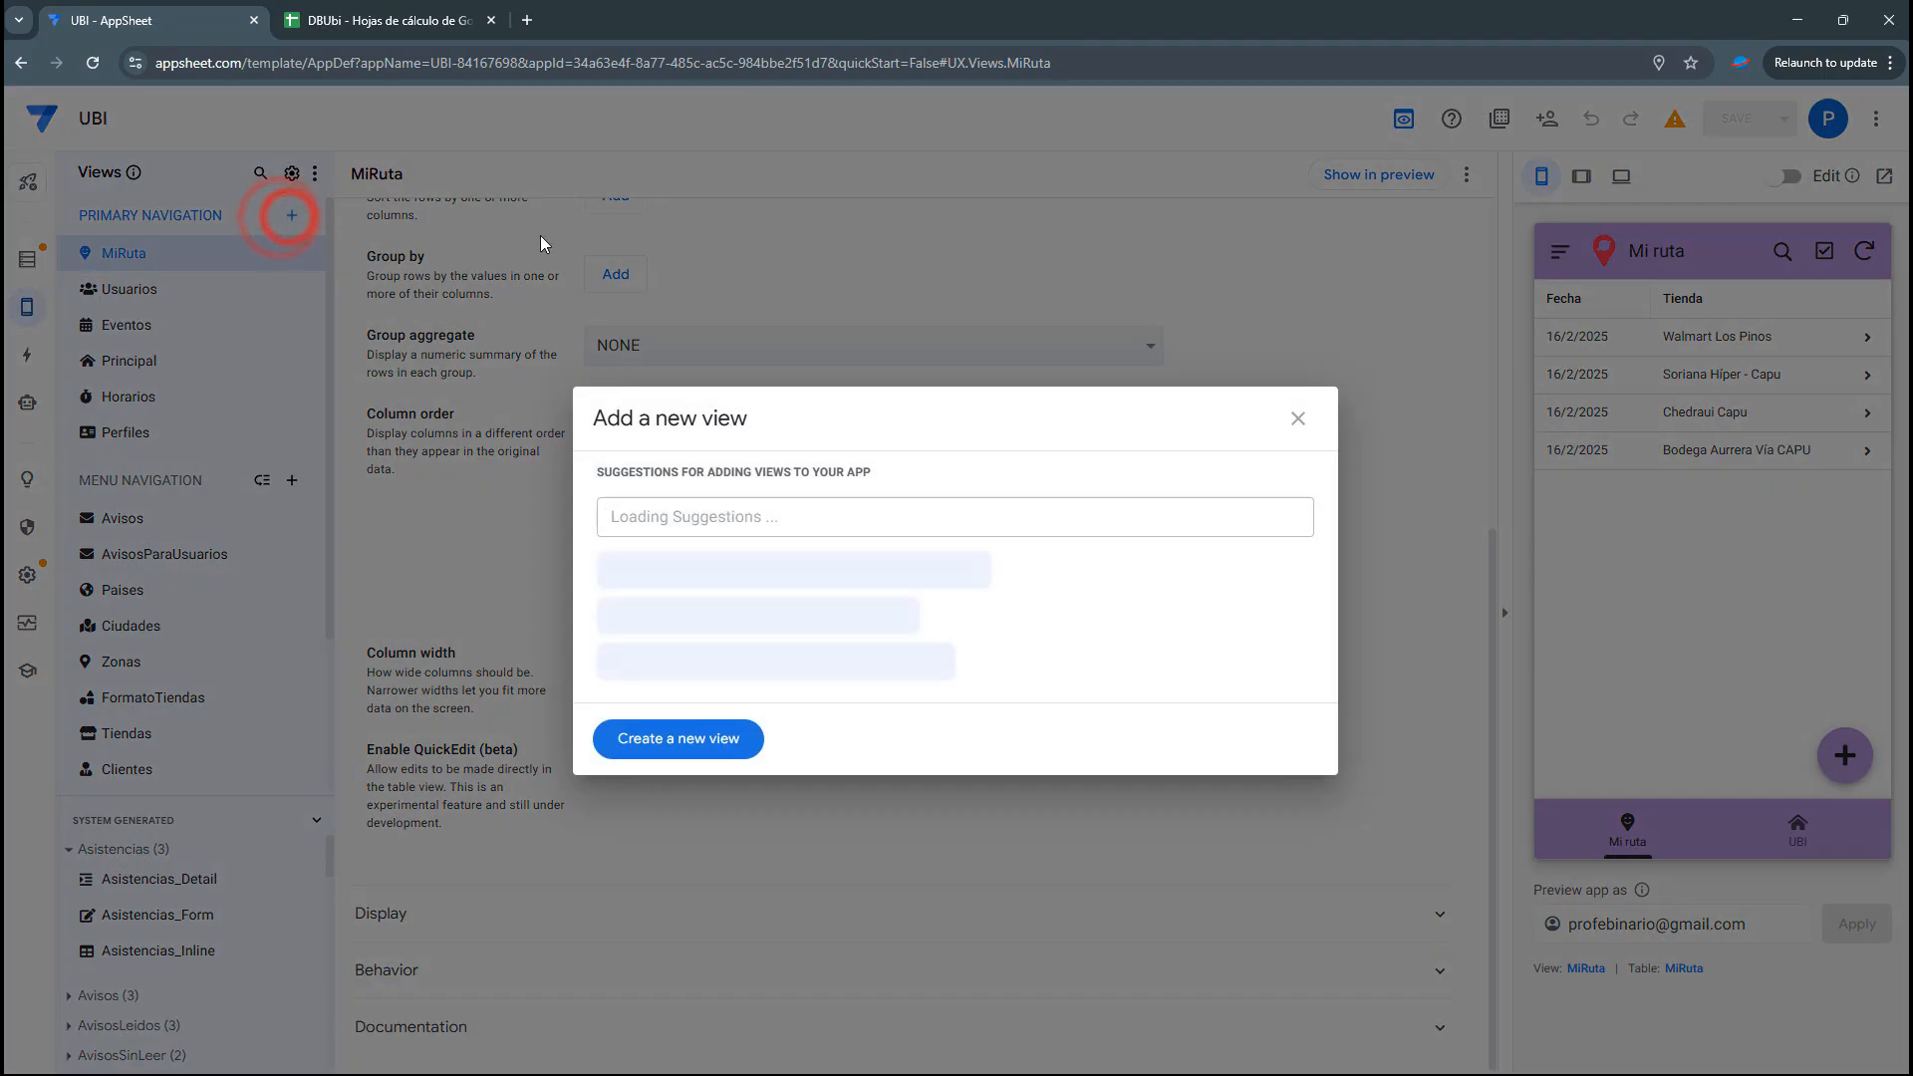
Close the new view dialog, try the MiRuta view as a map, then revert it to a table
left_click(1295, 423)
scroll(797, 467, "up", 3)
scroll(798, 467, "up", 2)
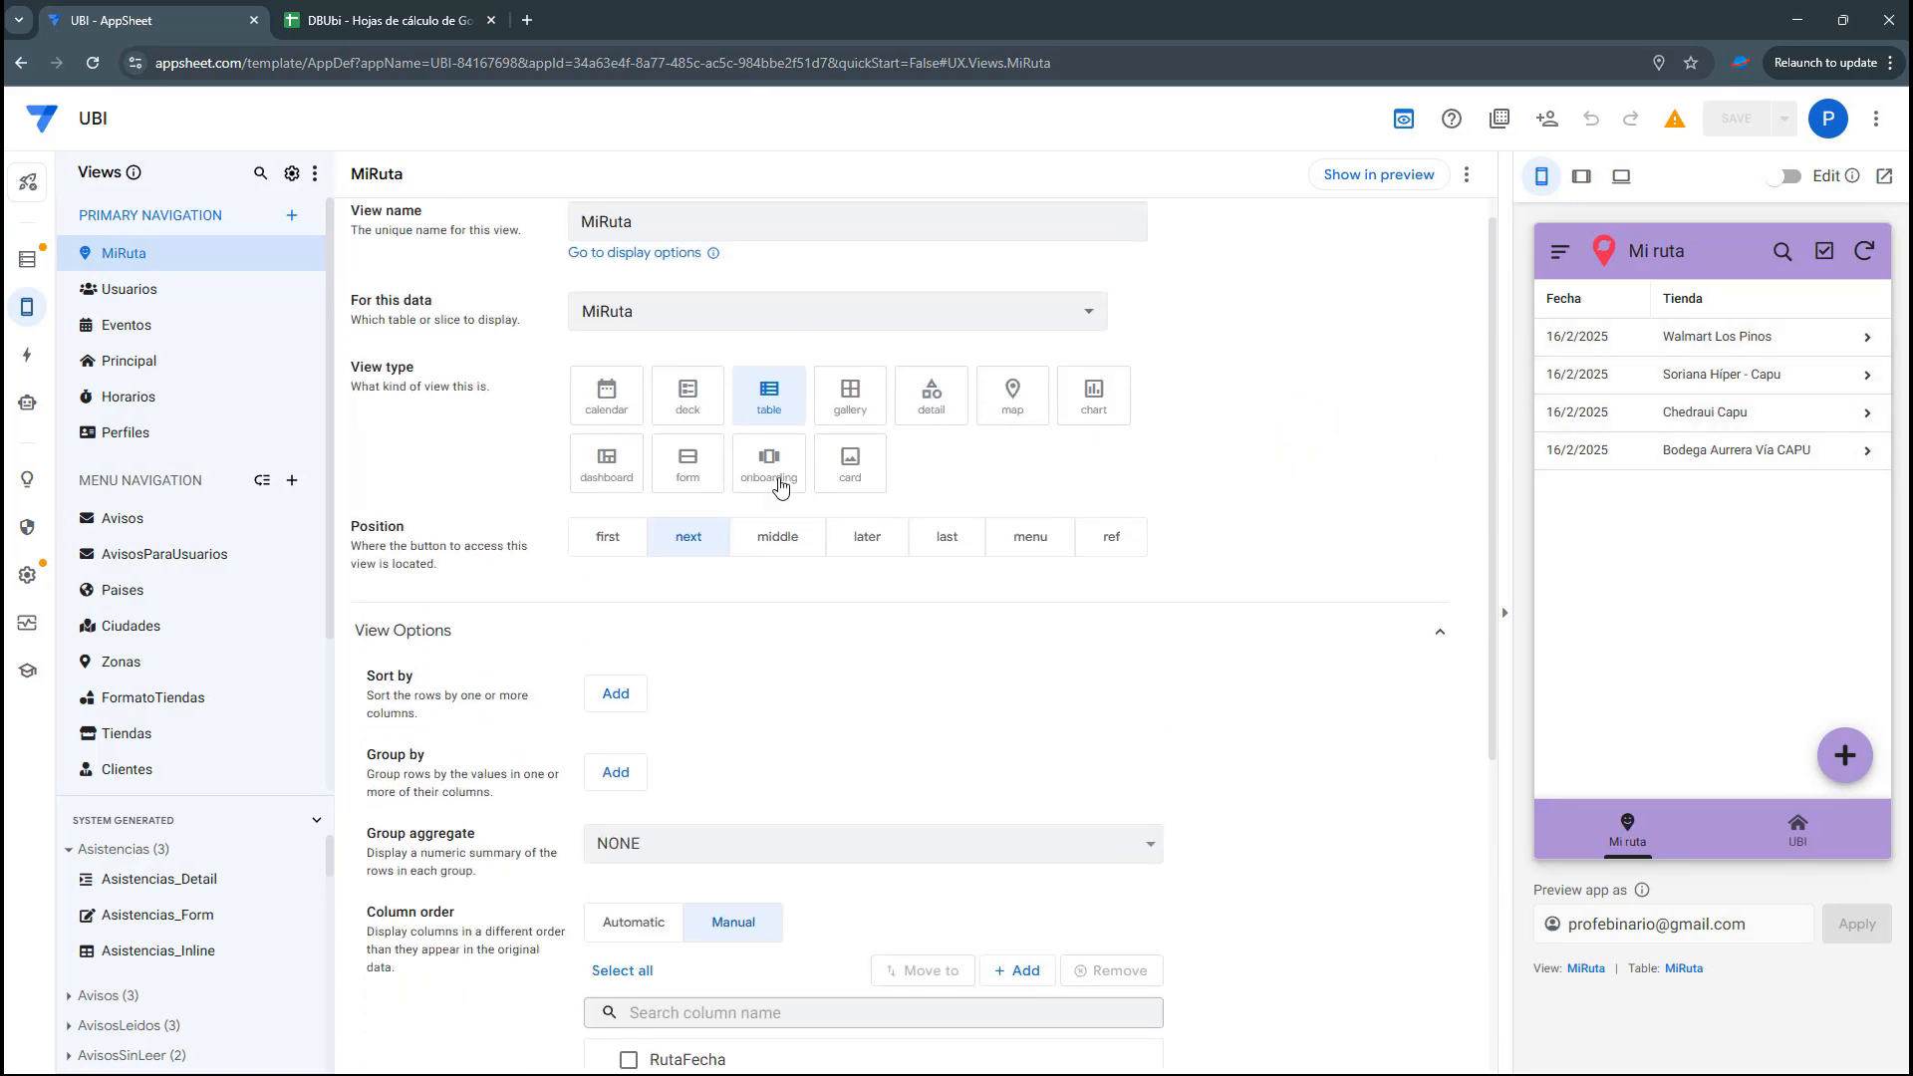
left_click(1008, 399)
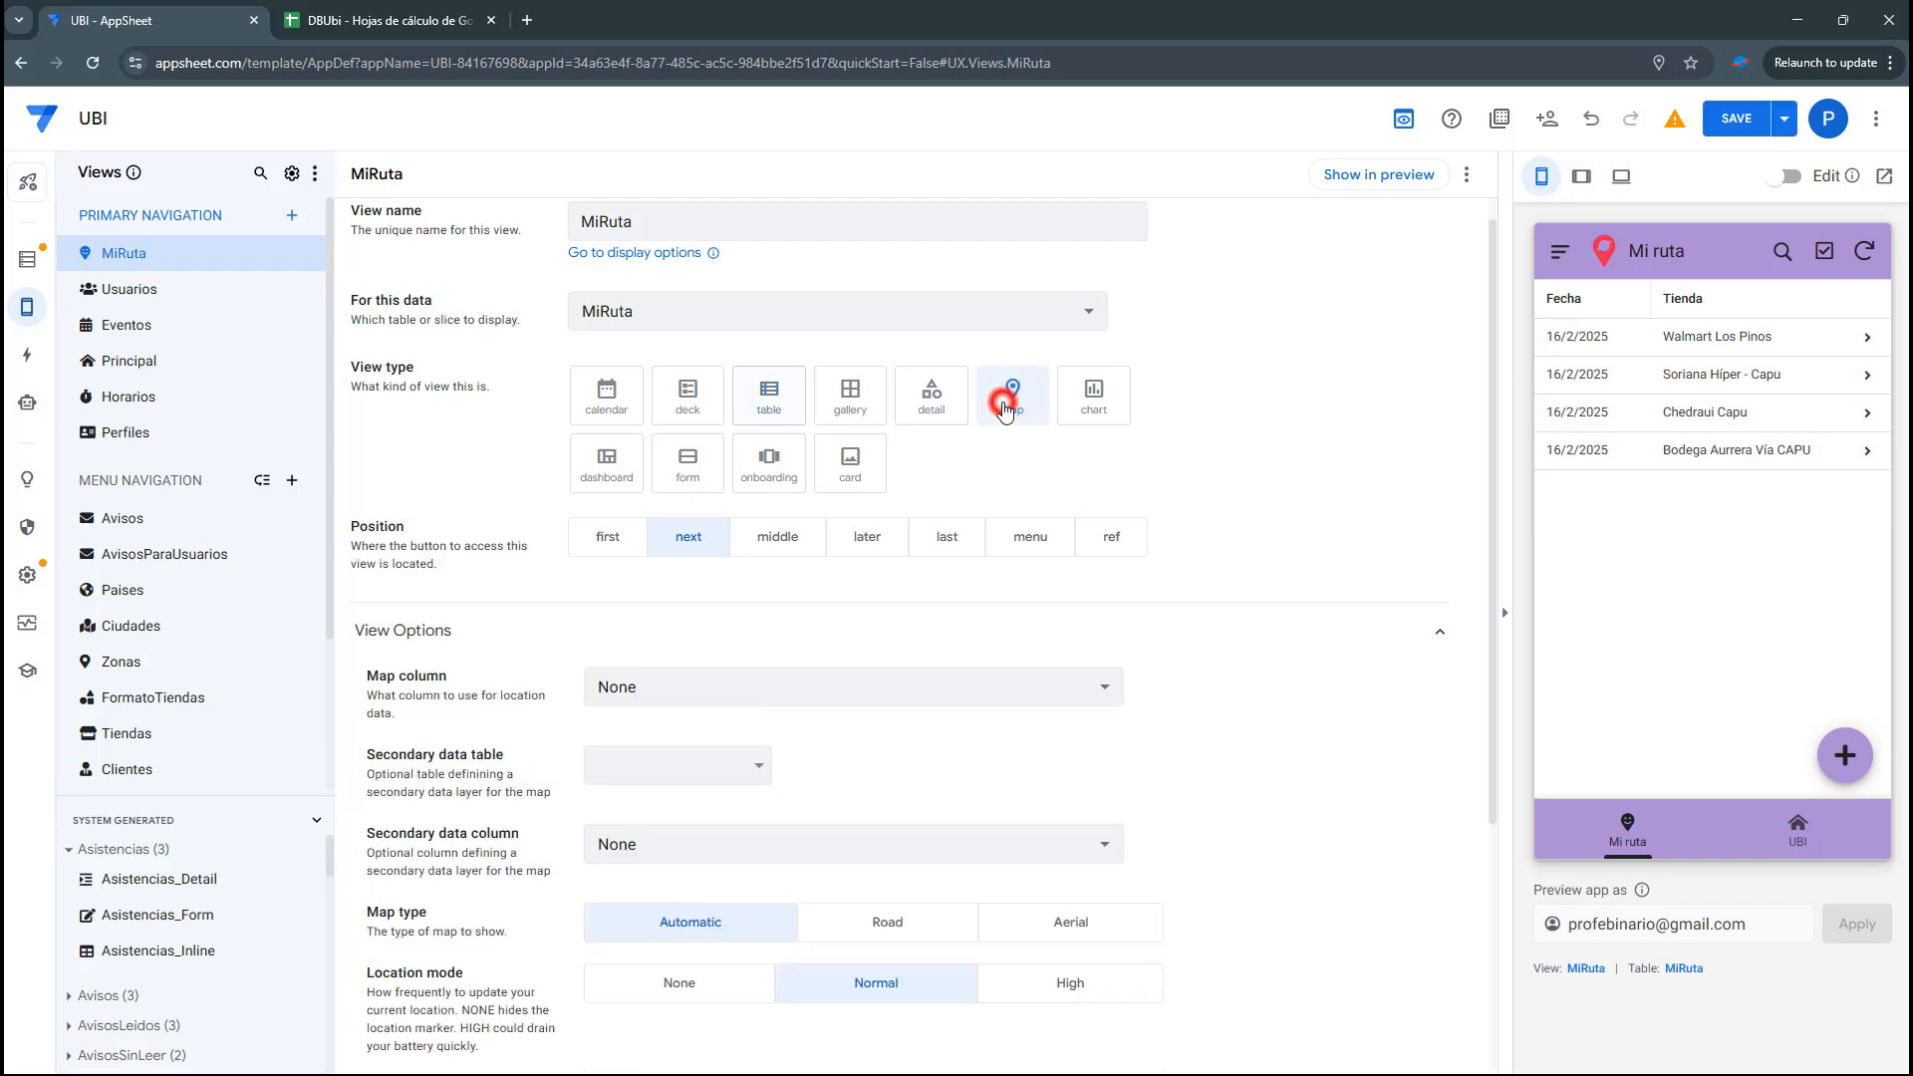
left_click(1571, 187)
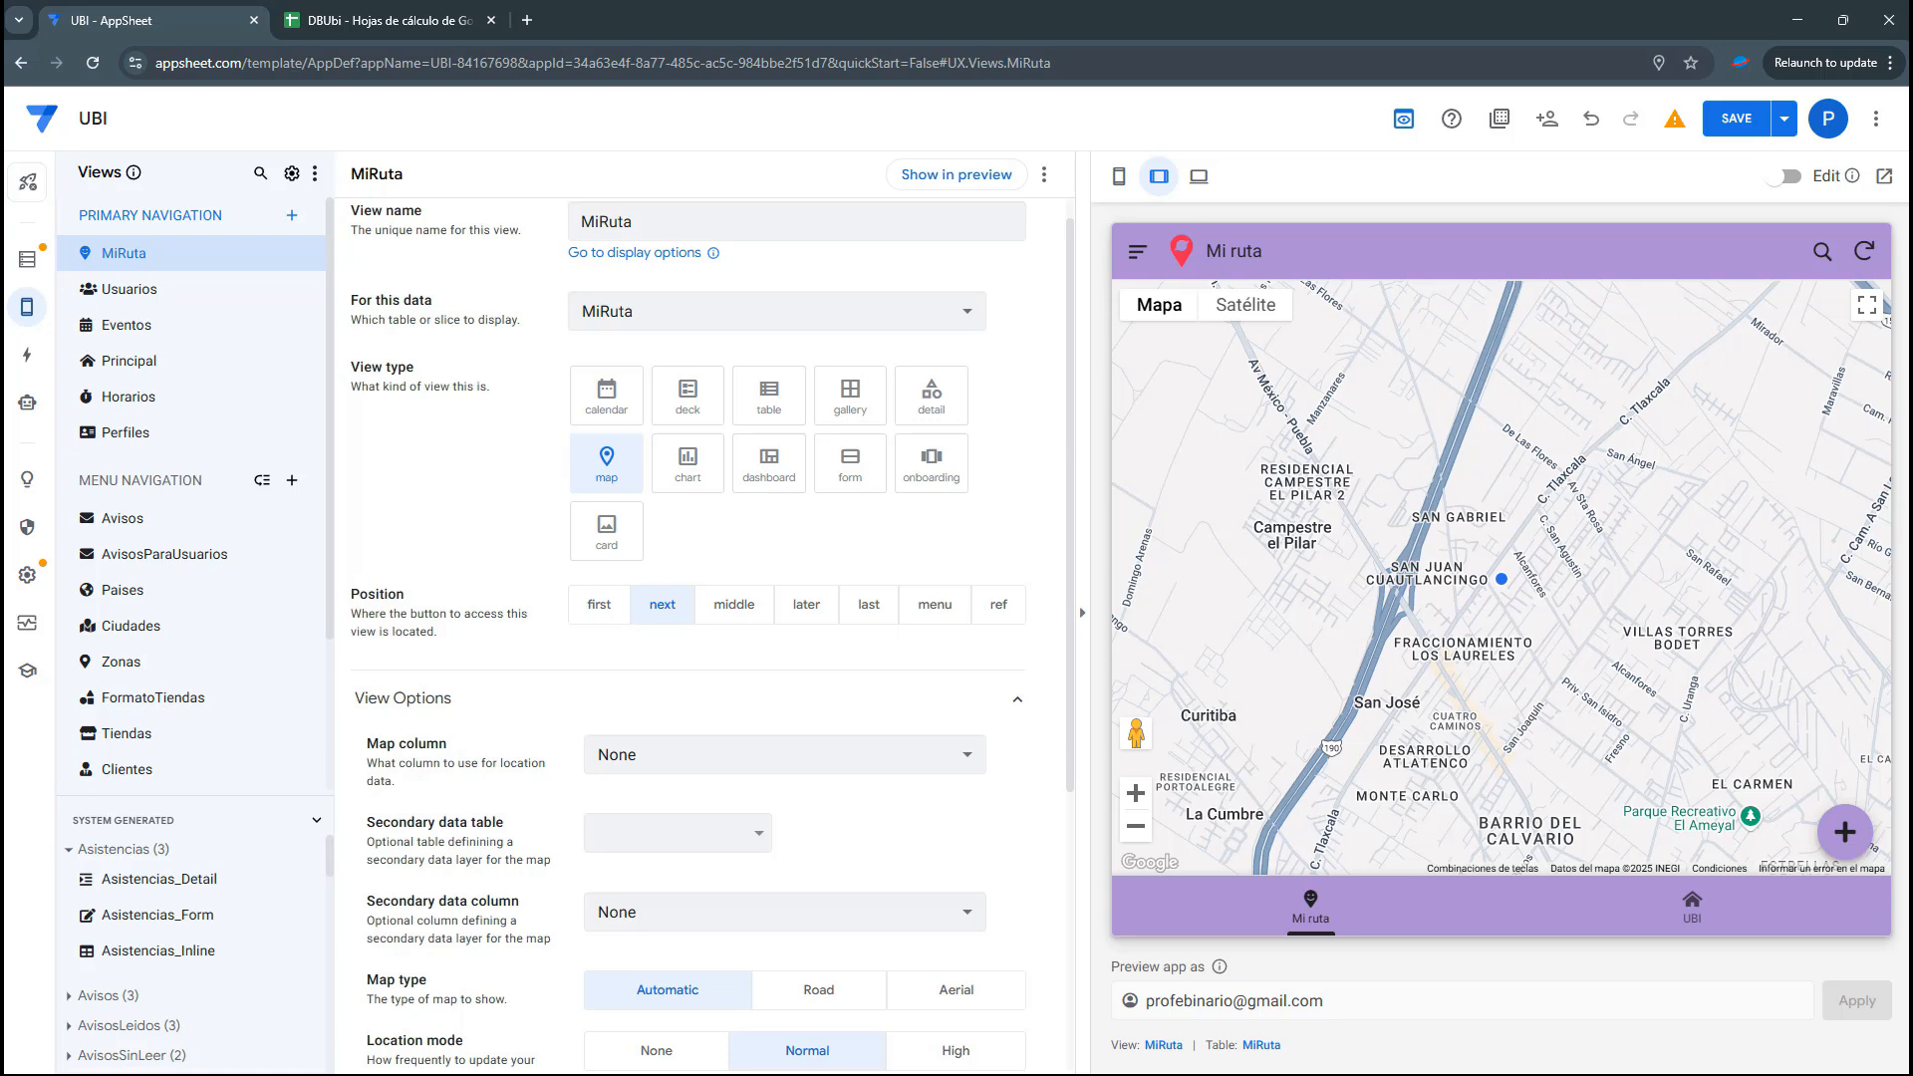
left_click(619, 762)
left_click(620, 762)
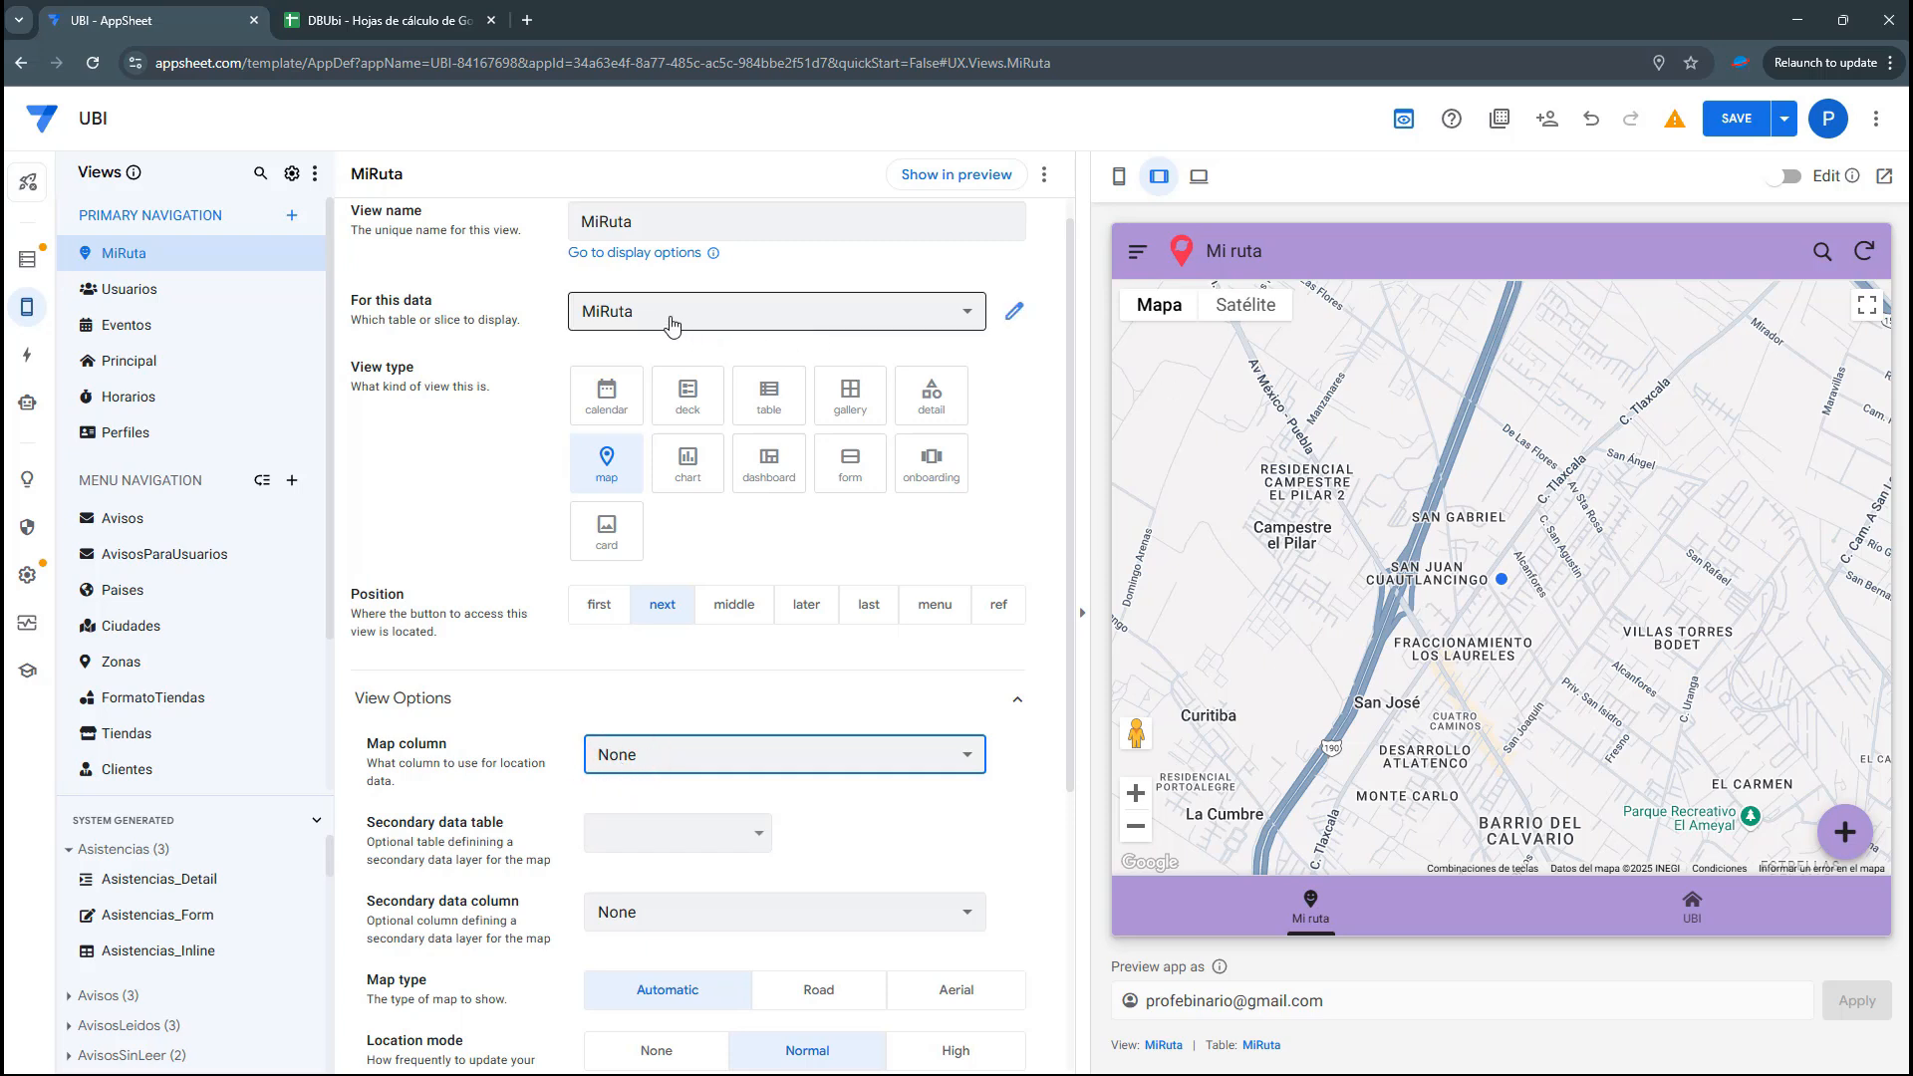
left_click(782, 407)
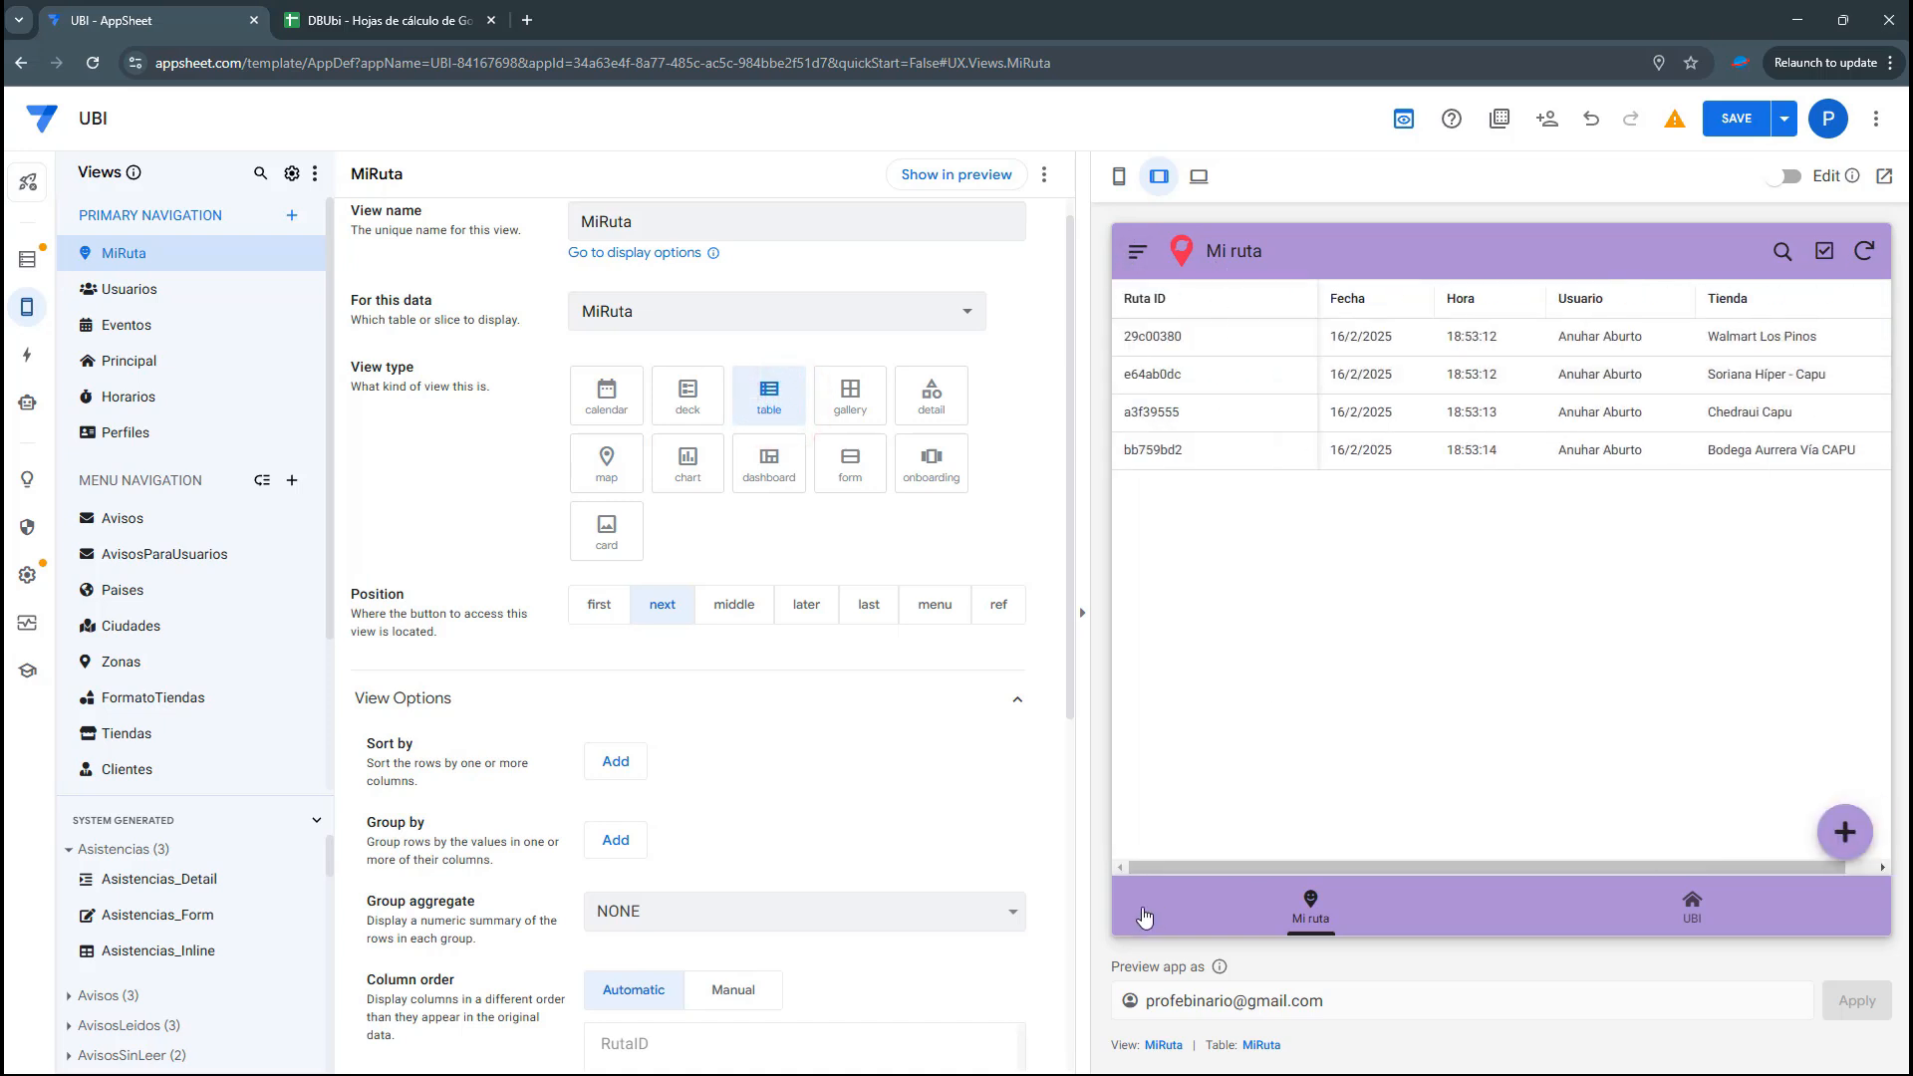
Set MiRuta's column order to Manual, dropping RutaID, RutaHora and UsuarioID to keep RutaFecha and TiendaID
left_click(1149, 1047)
scroll(620, 724, "down", 3)
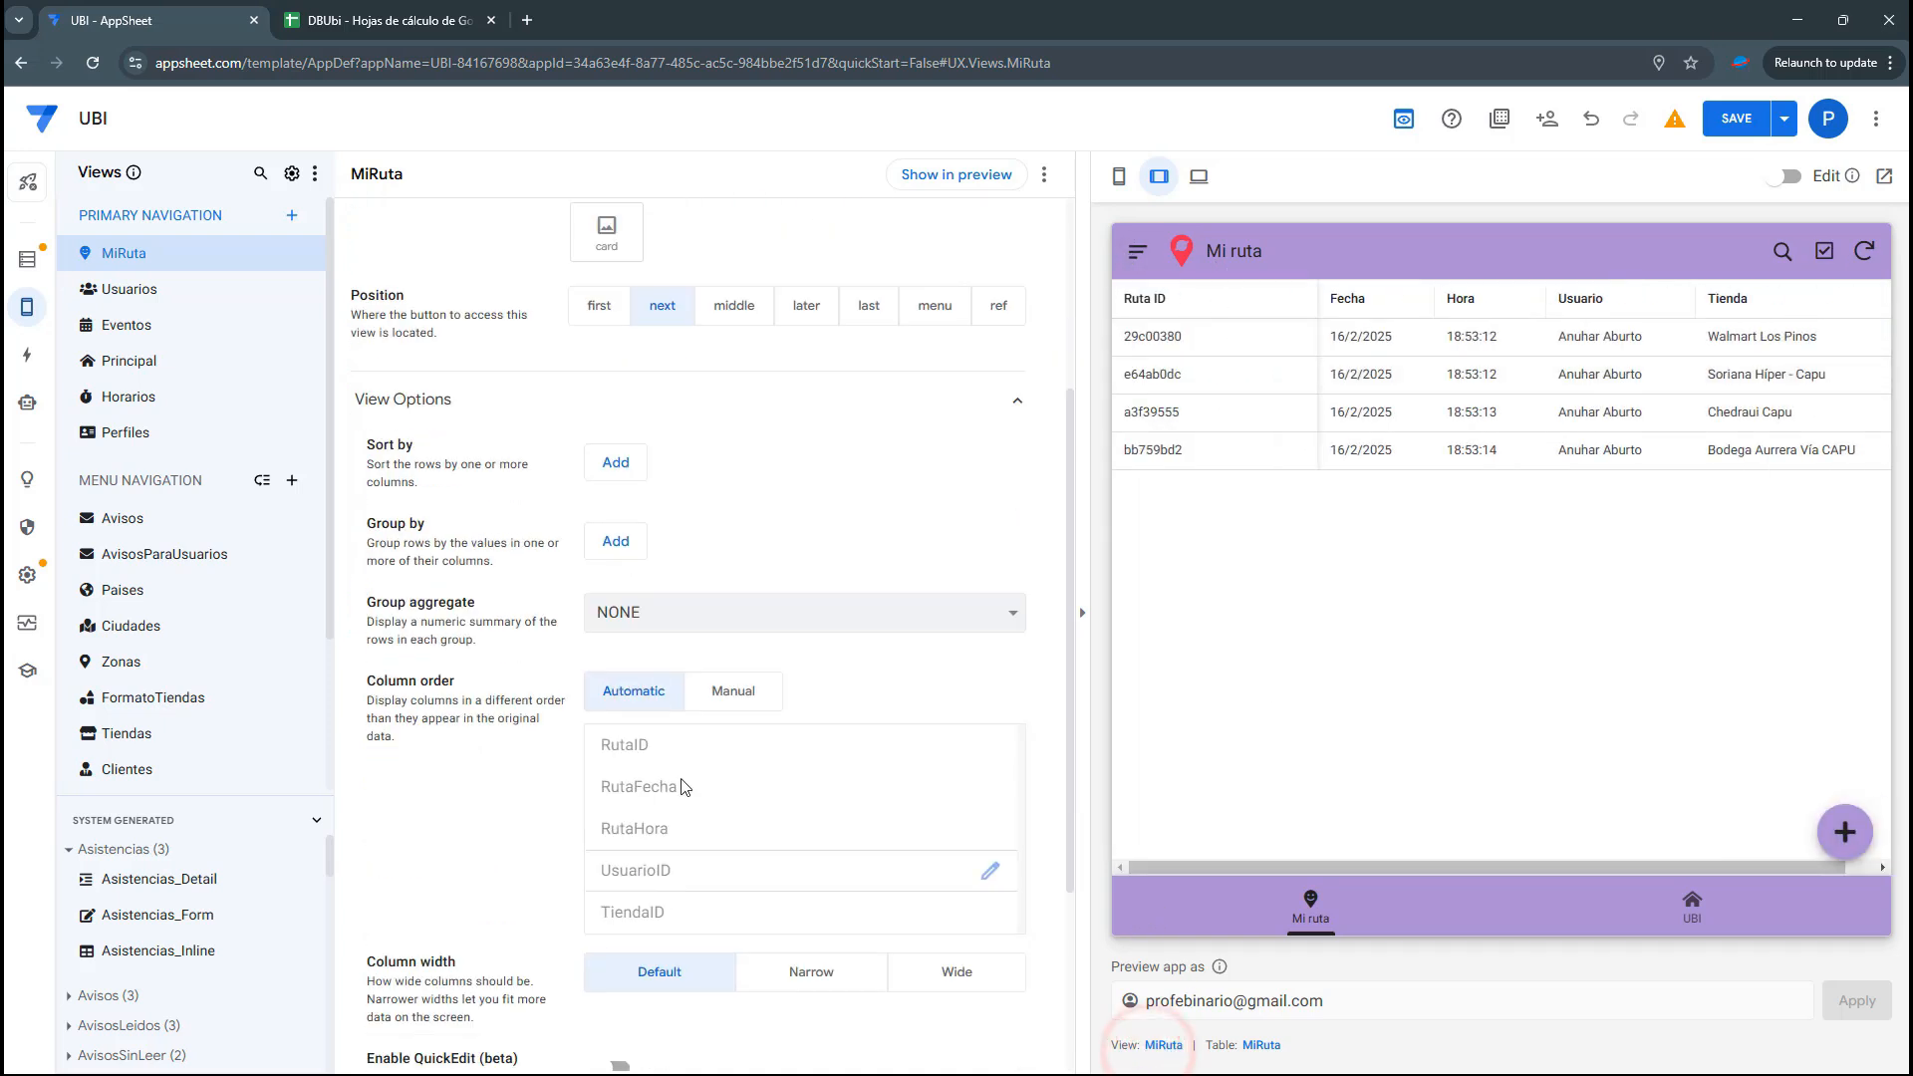
left_click(1311, 905)
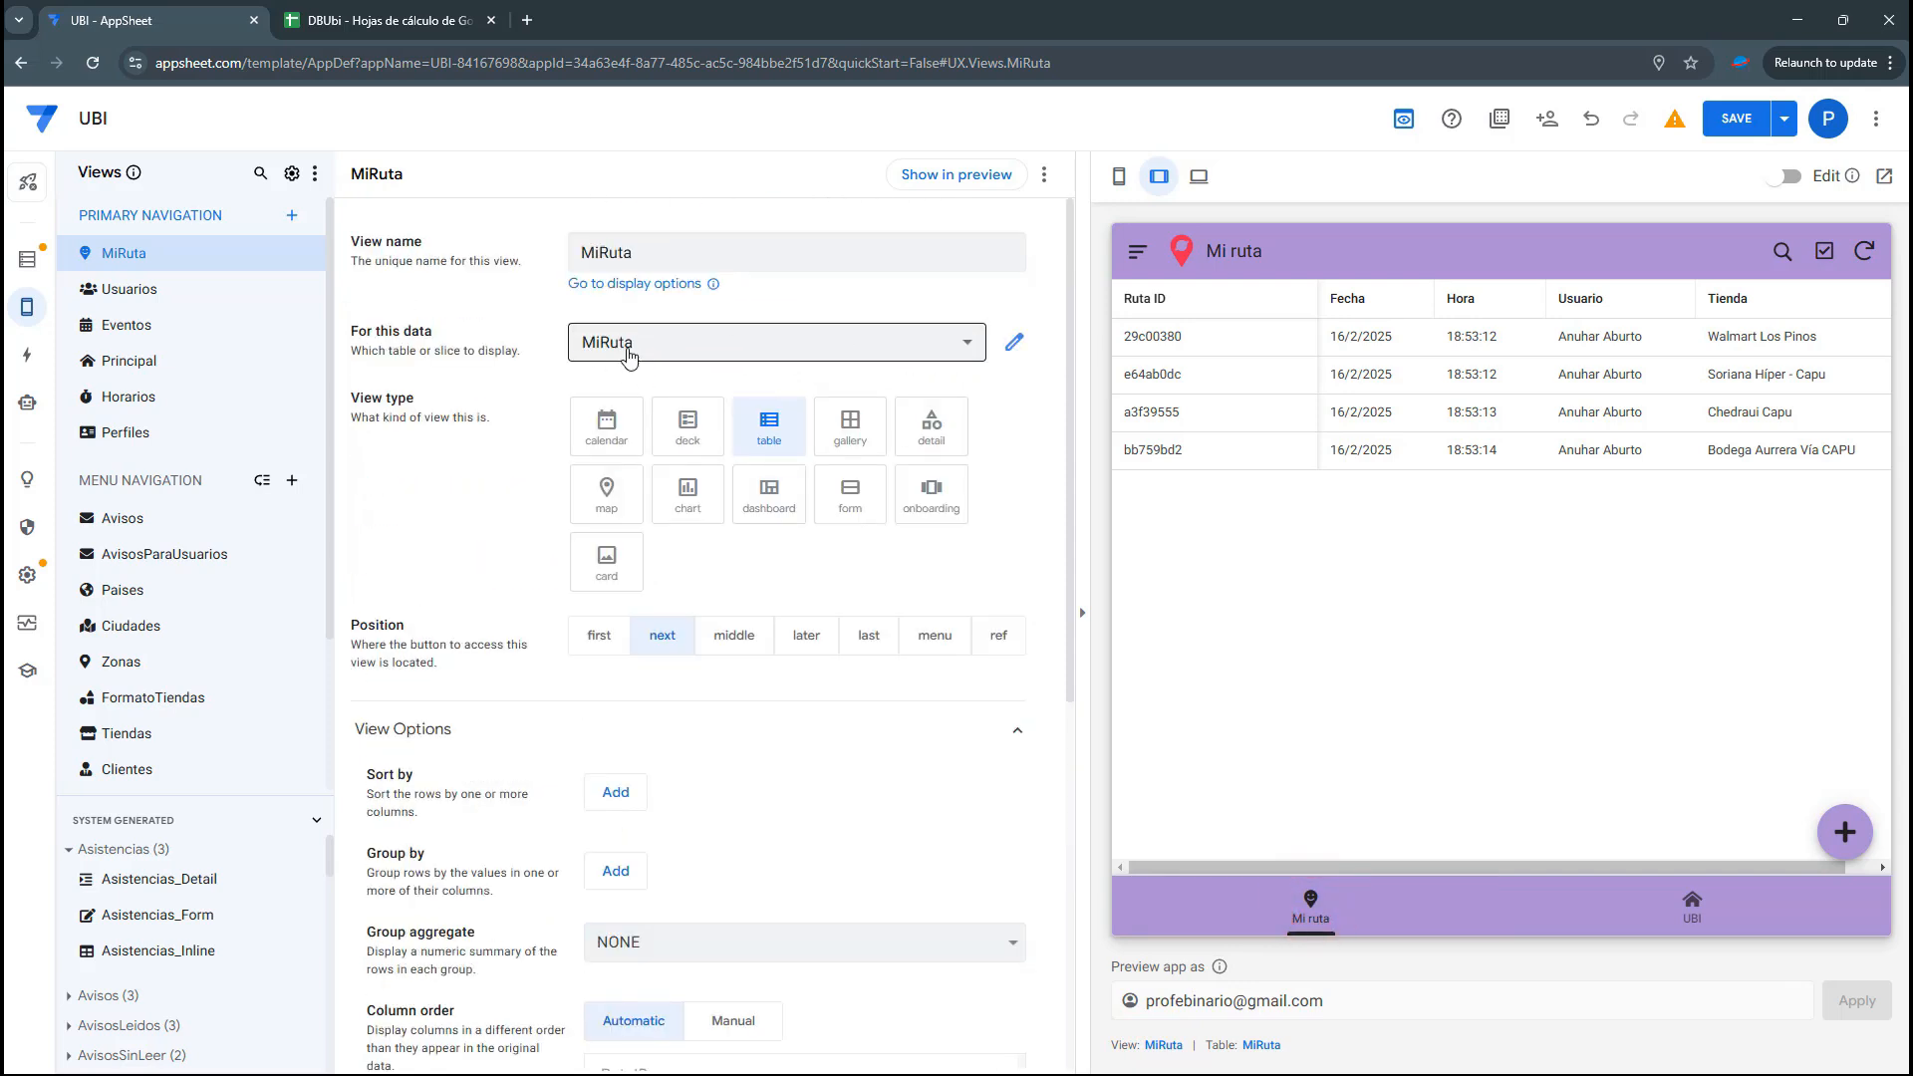
scroll(610, 548, "down", 3)
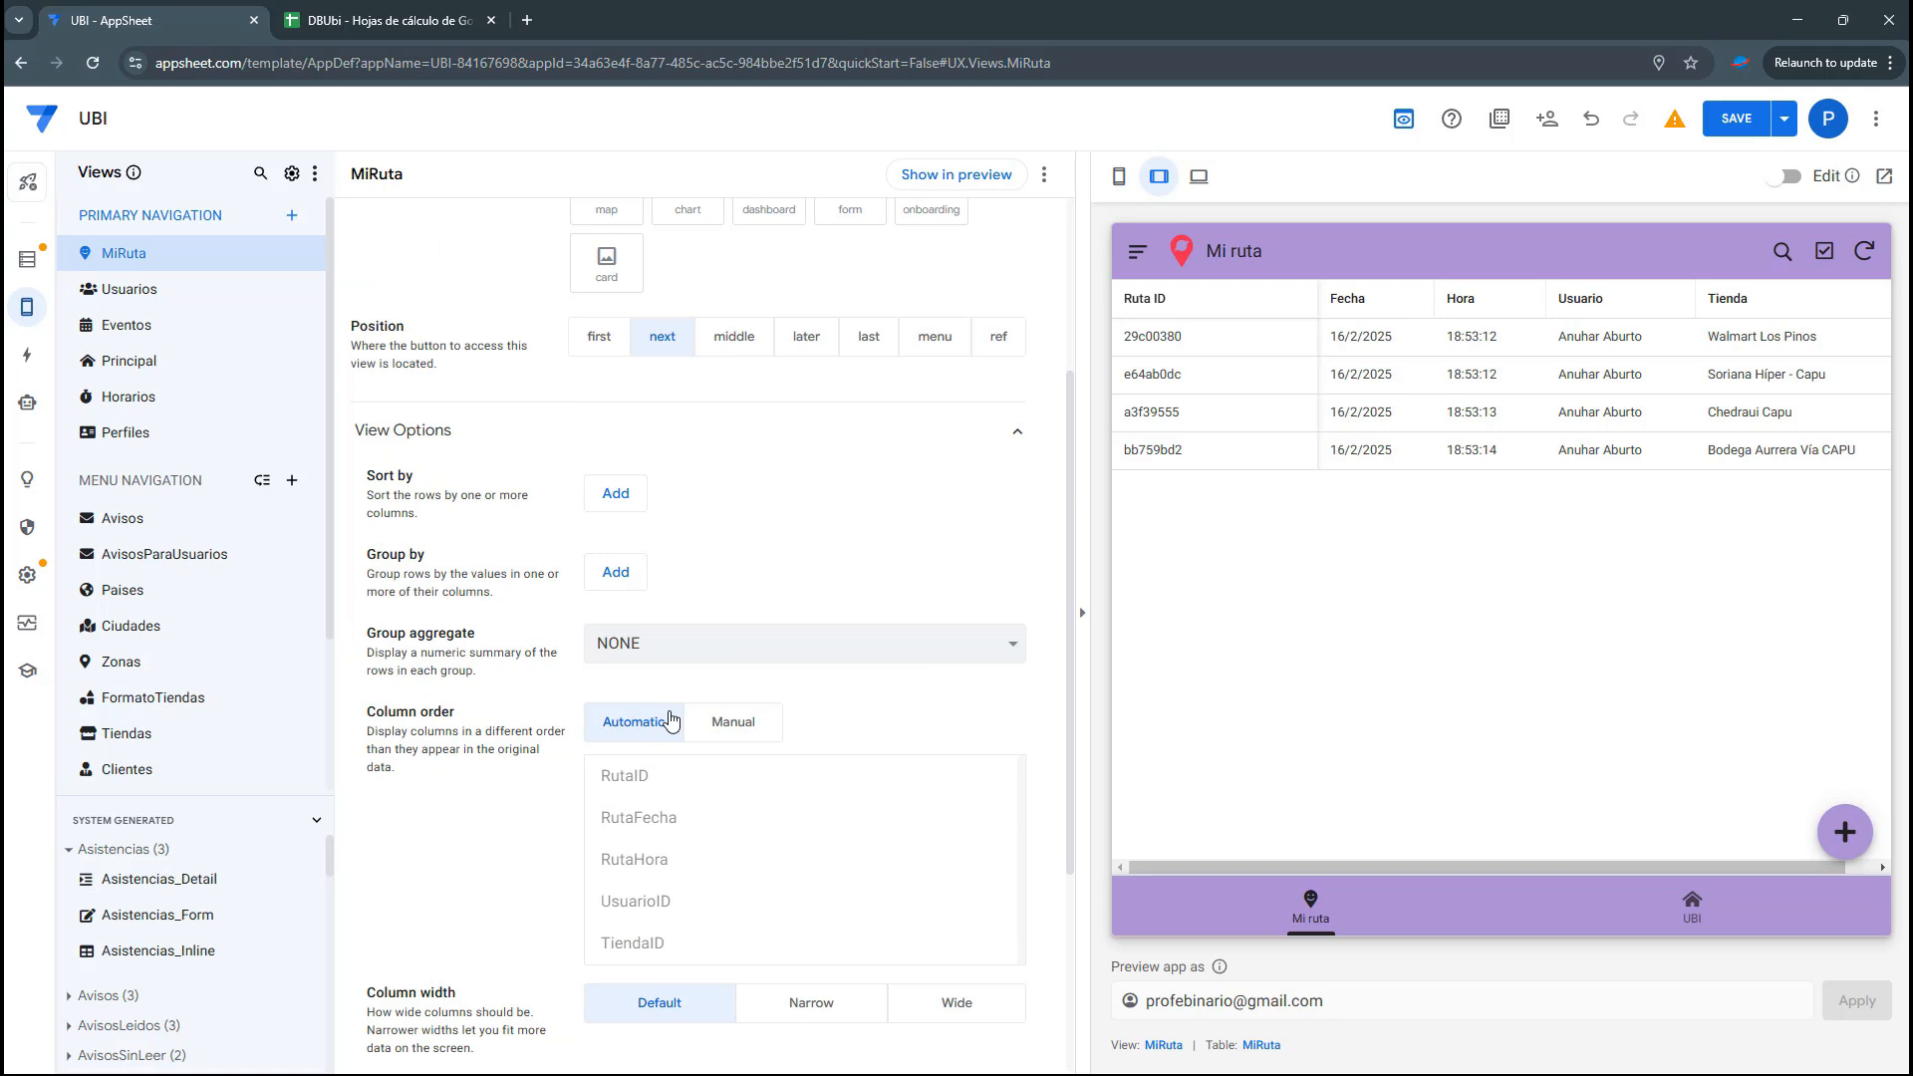
left_click(752, 727)
scroll(694, 794, "down", 1)
left_click(1002, 660)
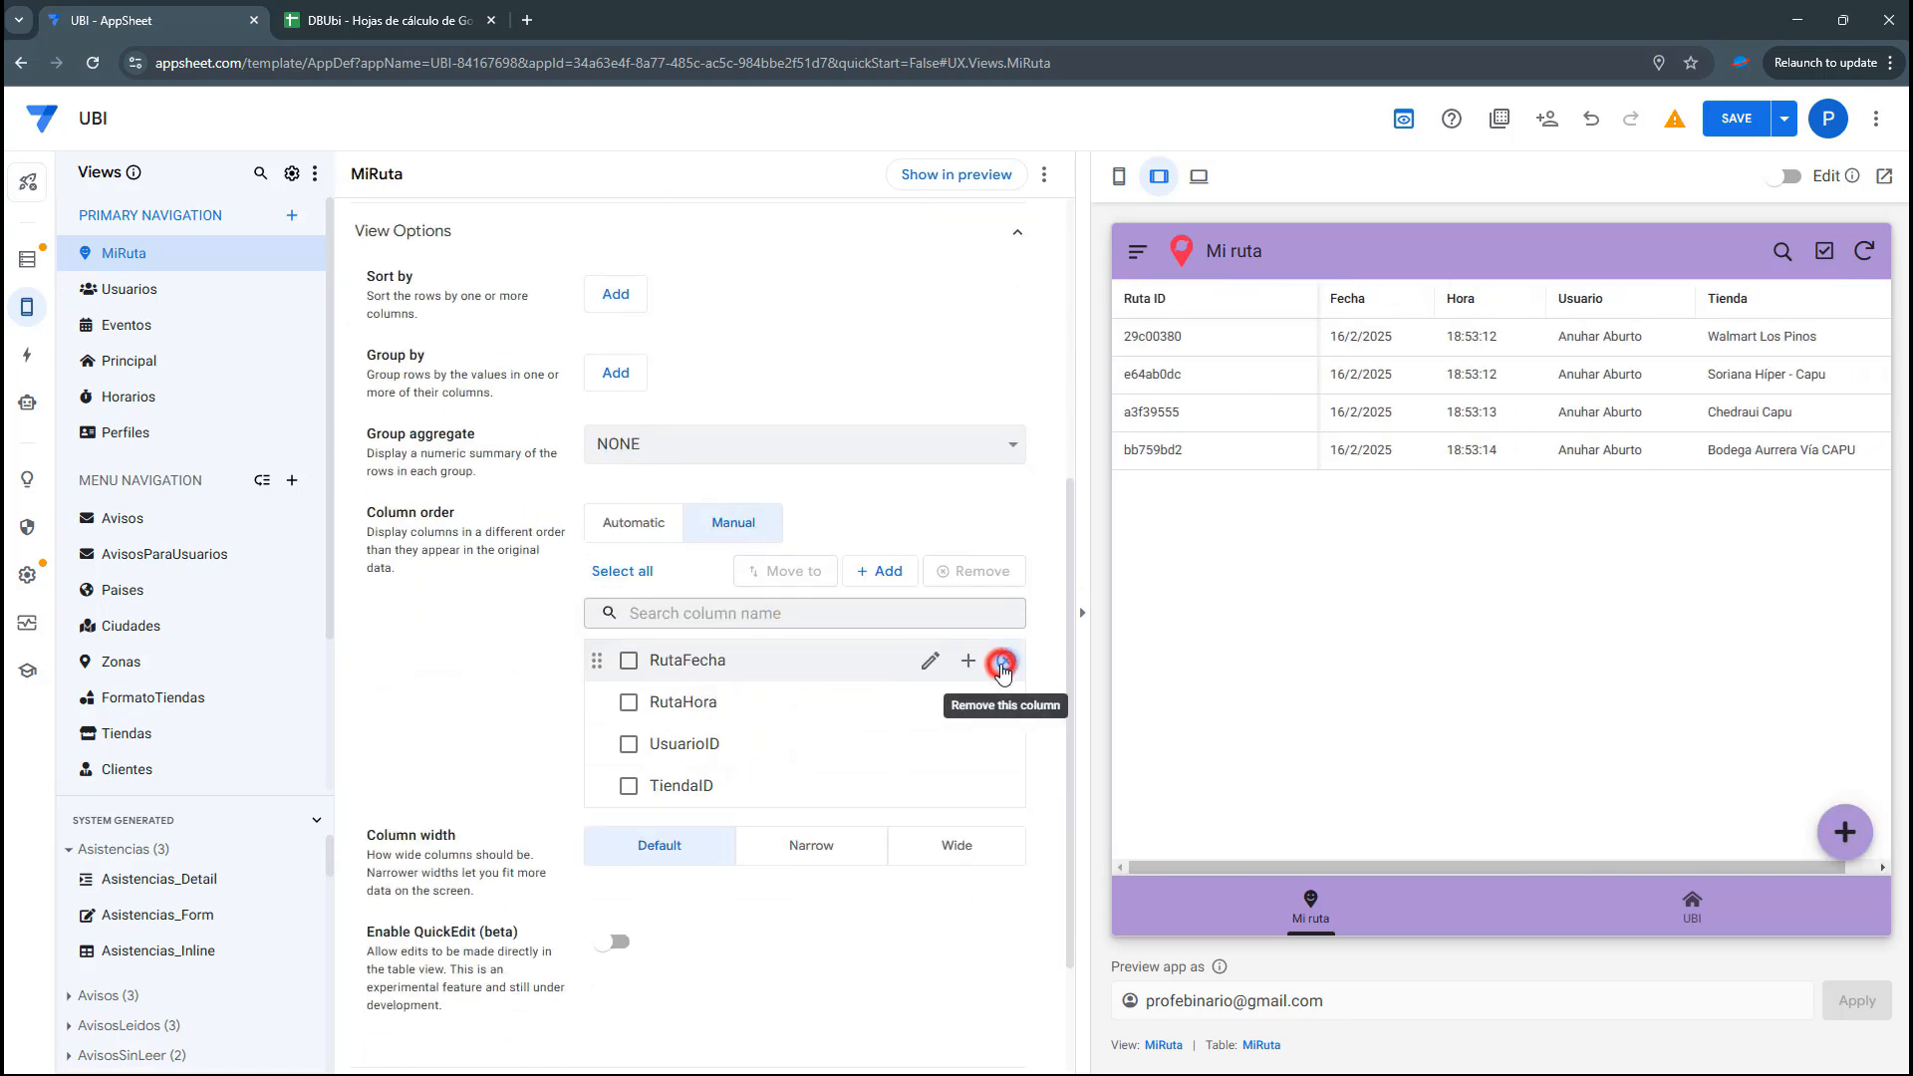
left_click(1006, 706)
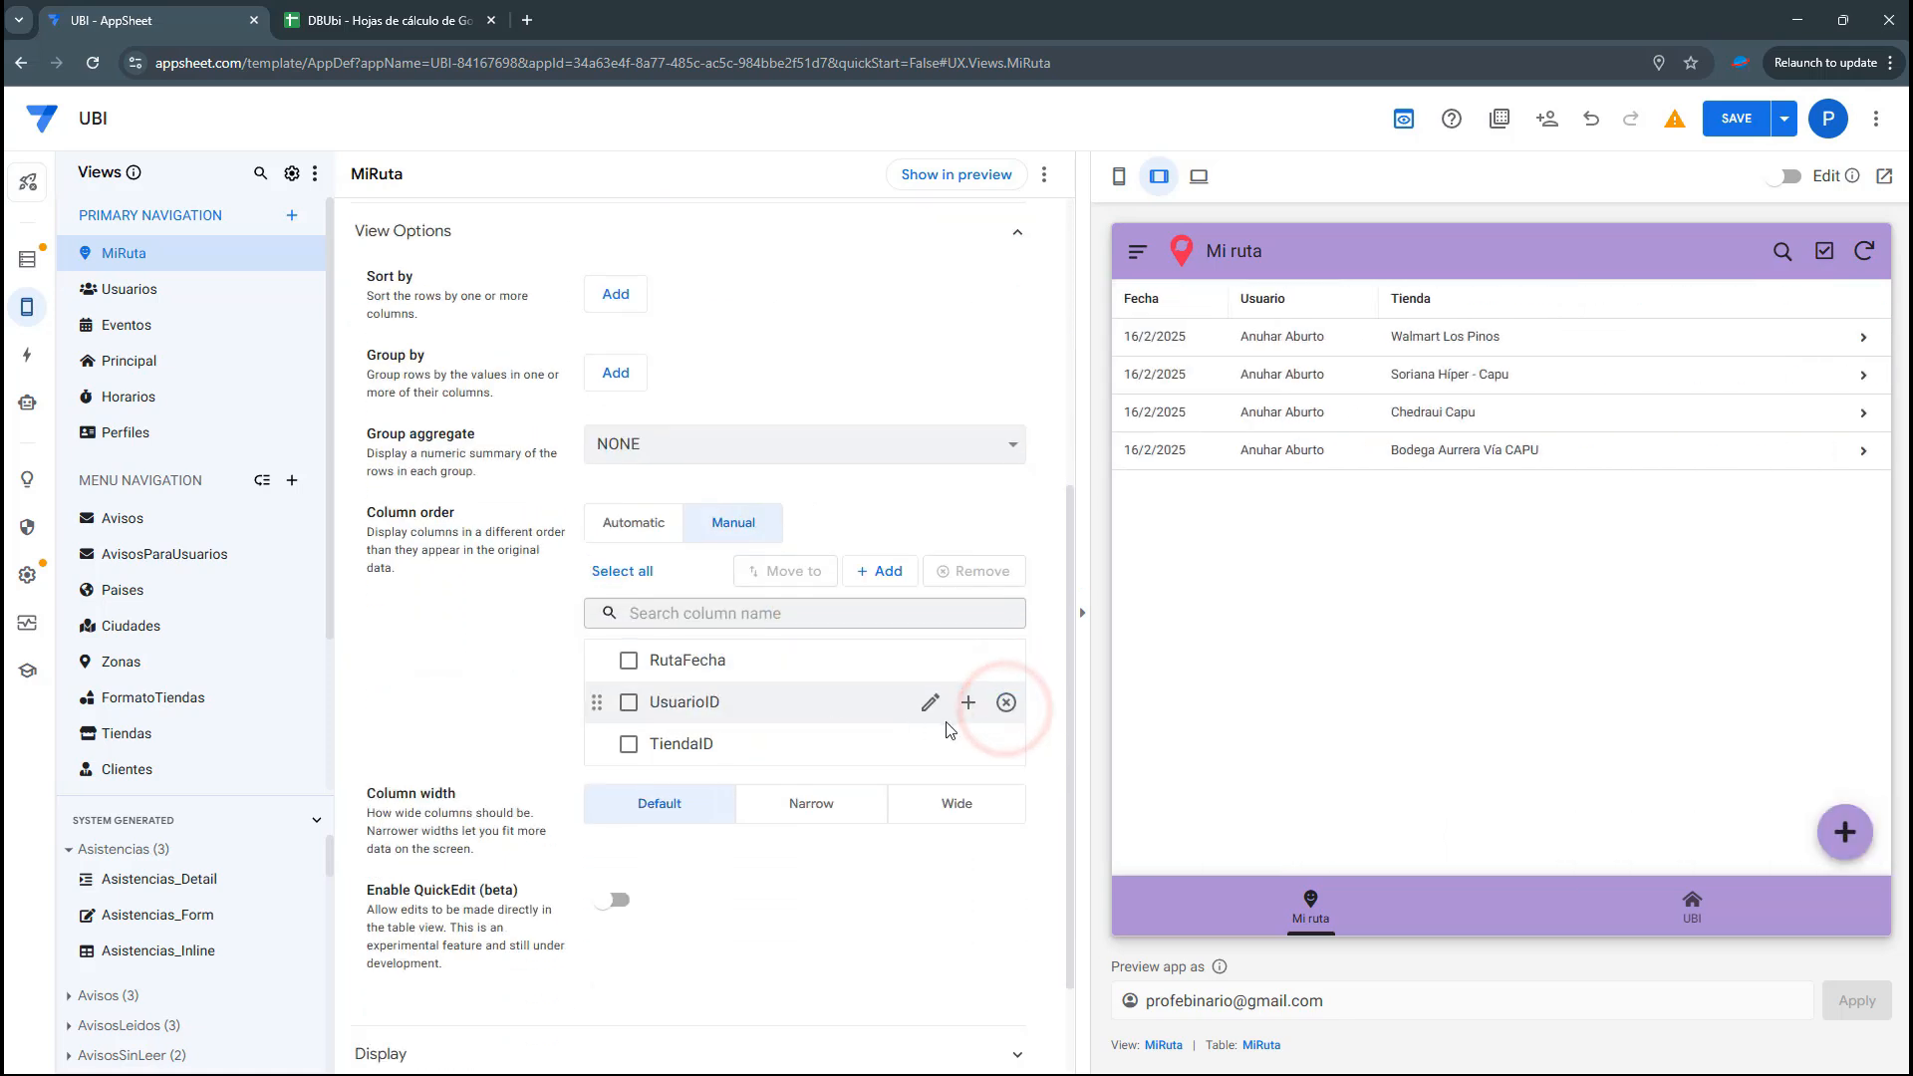
left_click(999, 706)
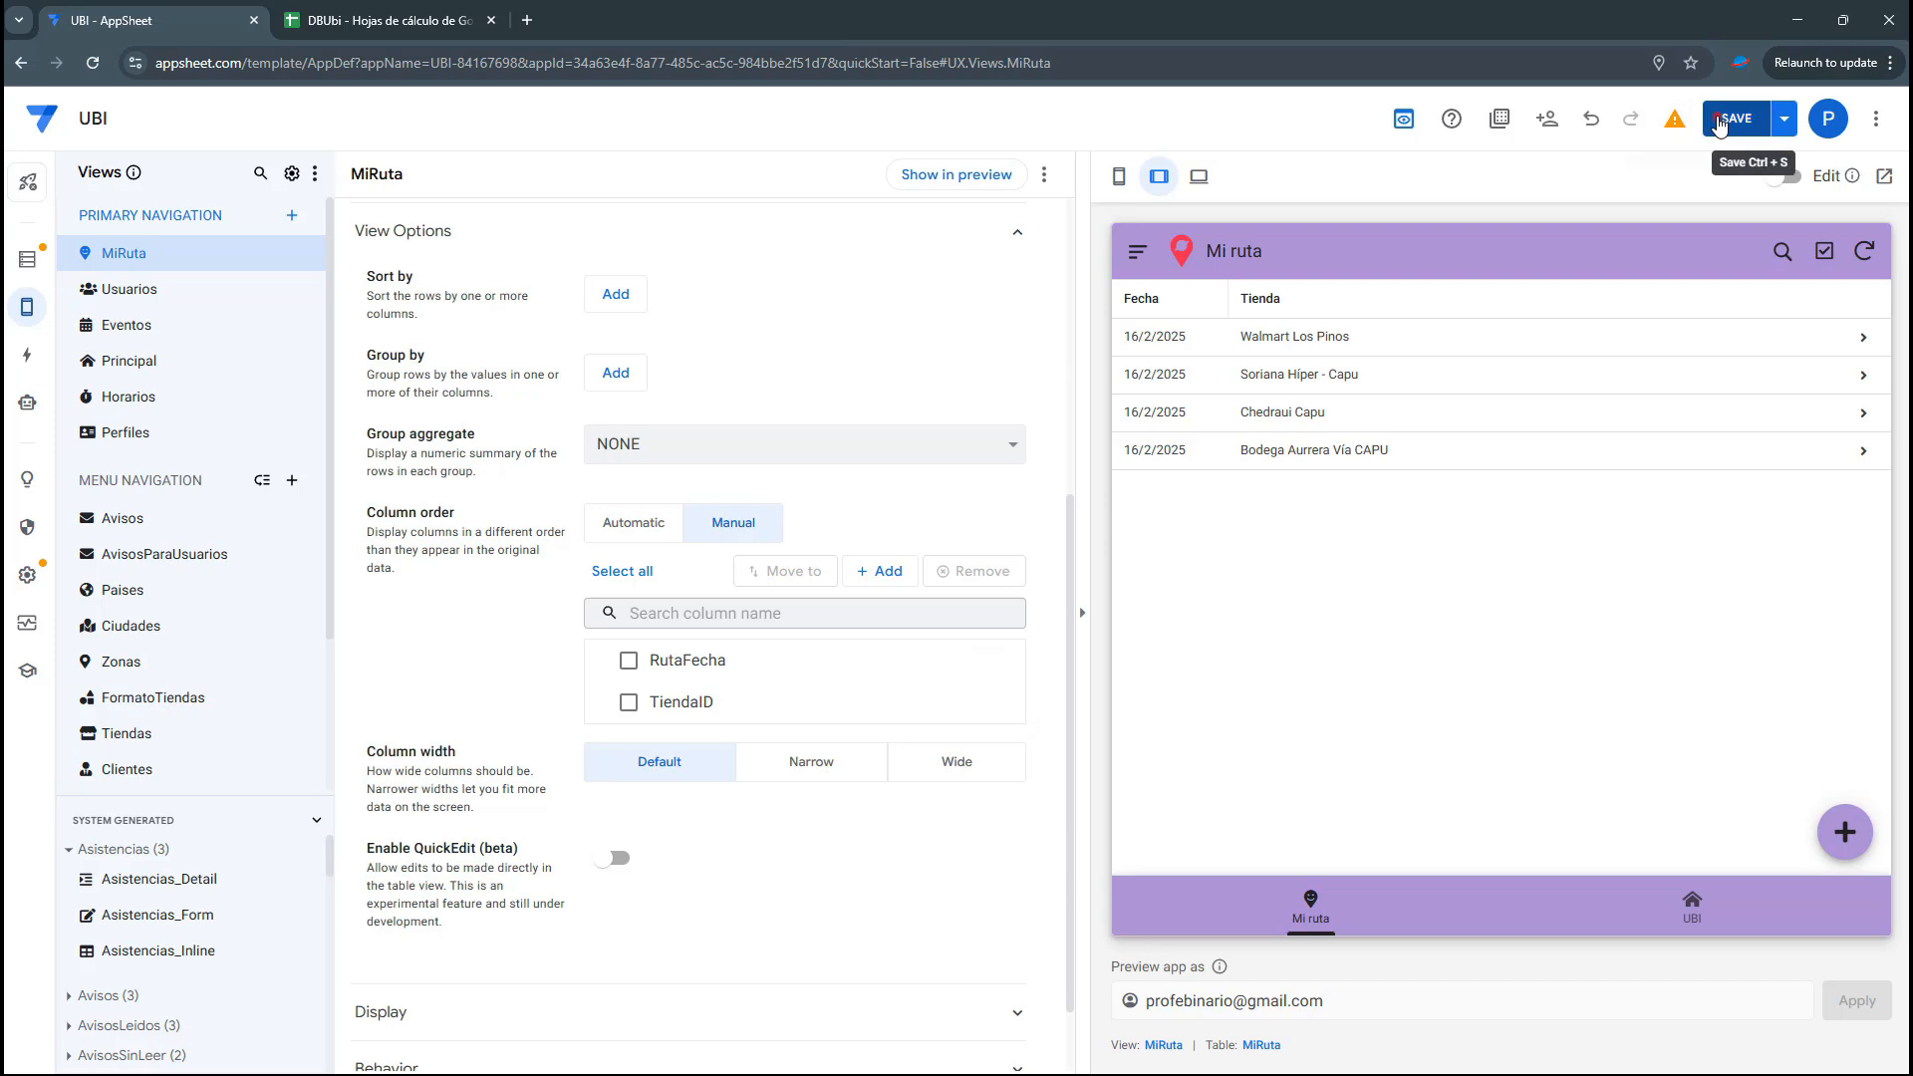
Save the app and begin adding a new view
left_click(1720, 119)
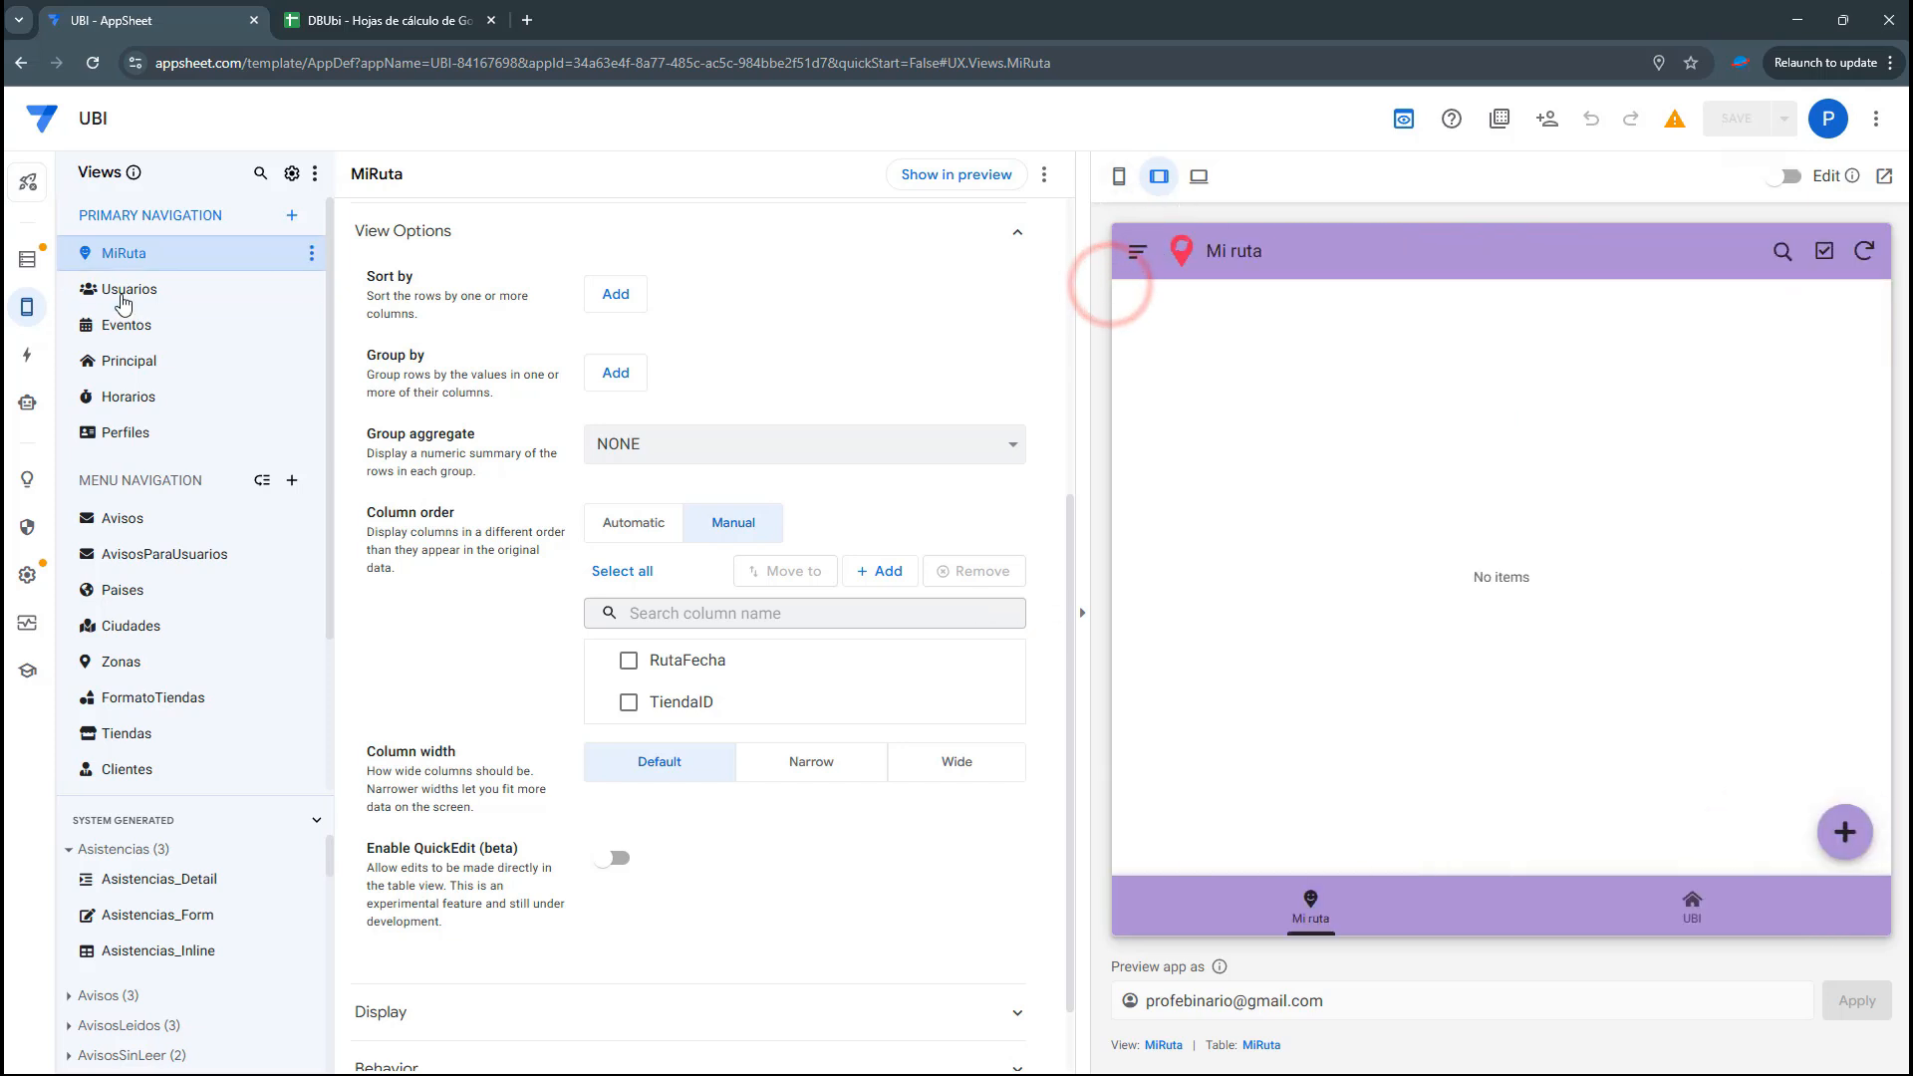
scroll(243, 543, "down", 2)
scroll(249, 449, "up", 2)
left_click(292, 215)
Create a blank map view and name it DashboardTiendasMapa
left_click(712, 724)
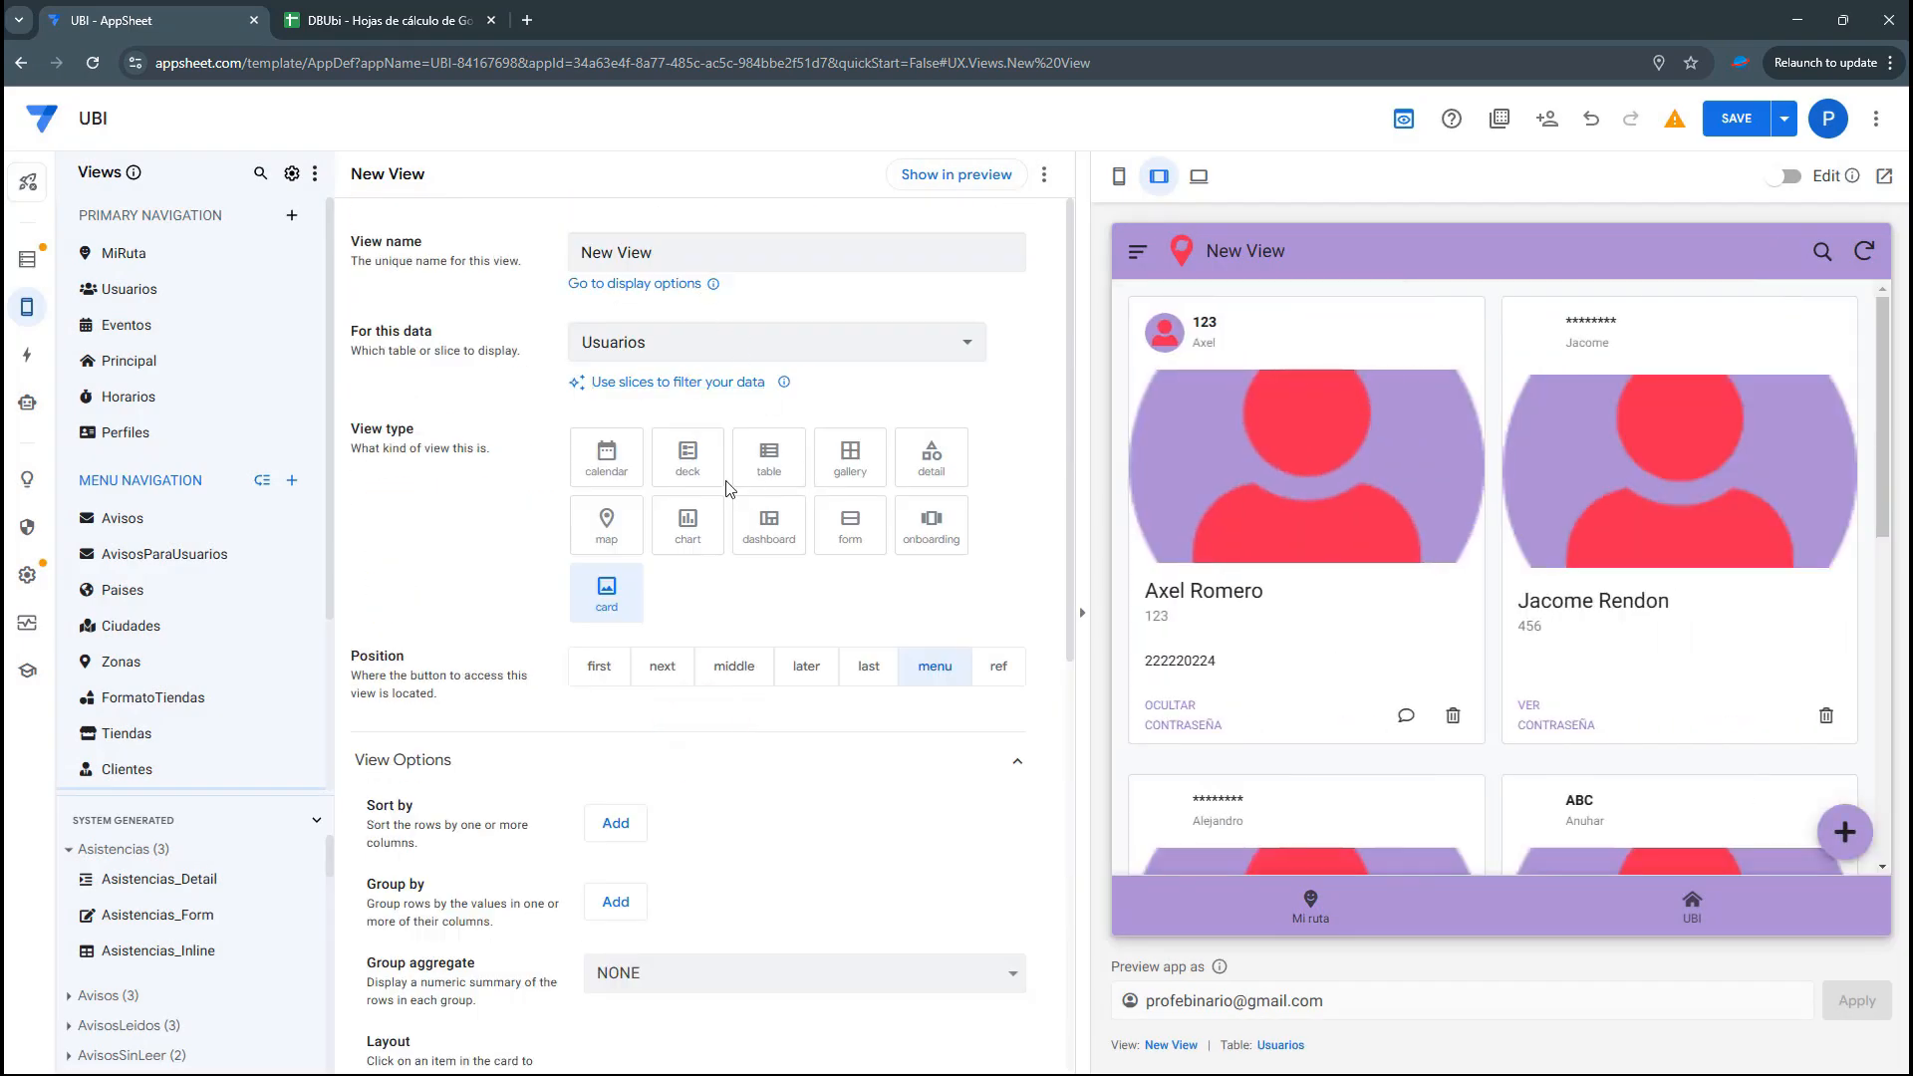
left_click(606, 523)
triple_click(668, 254)
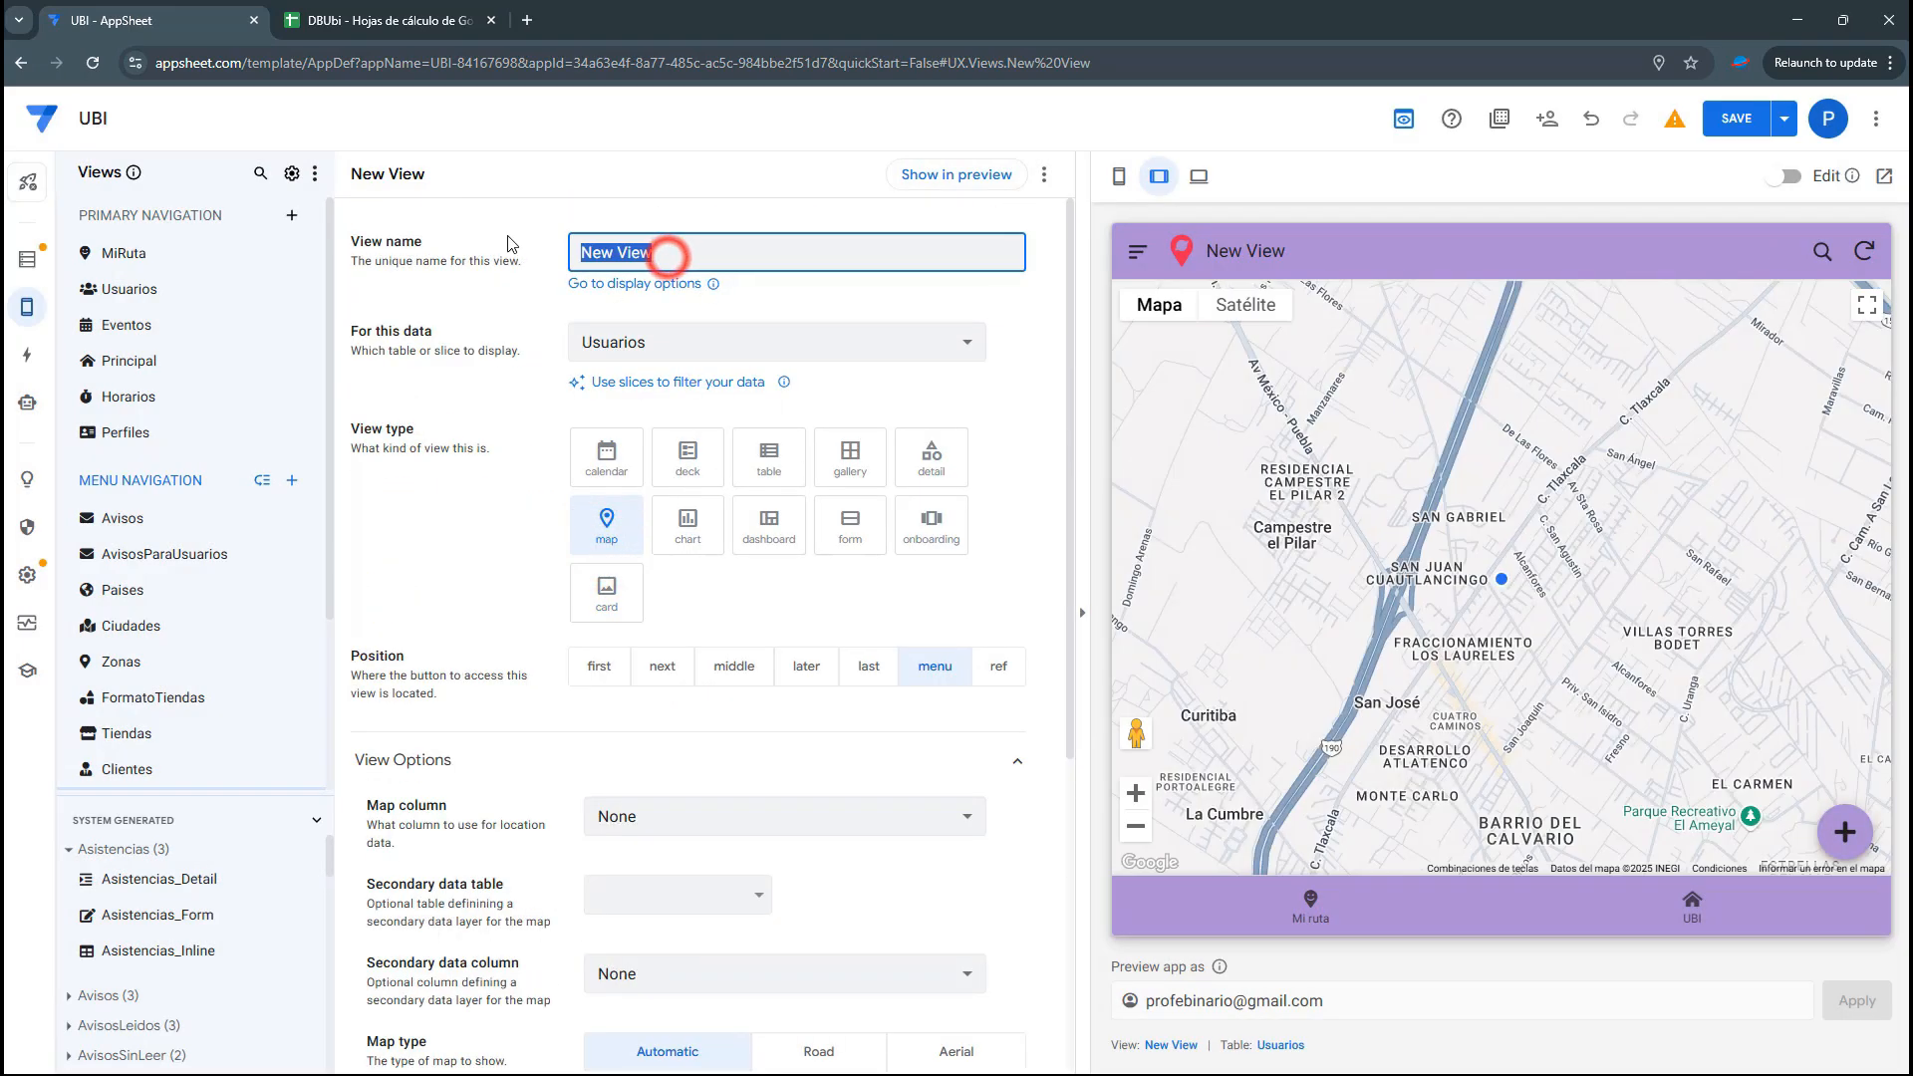
type("TiendasMapa")
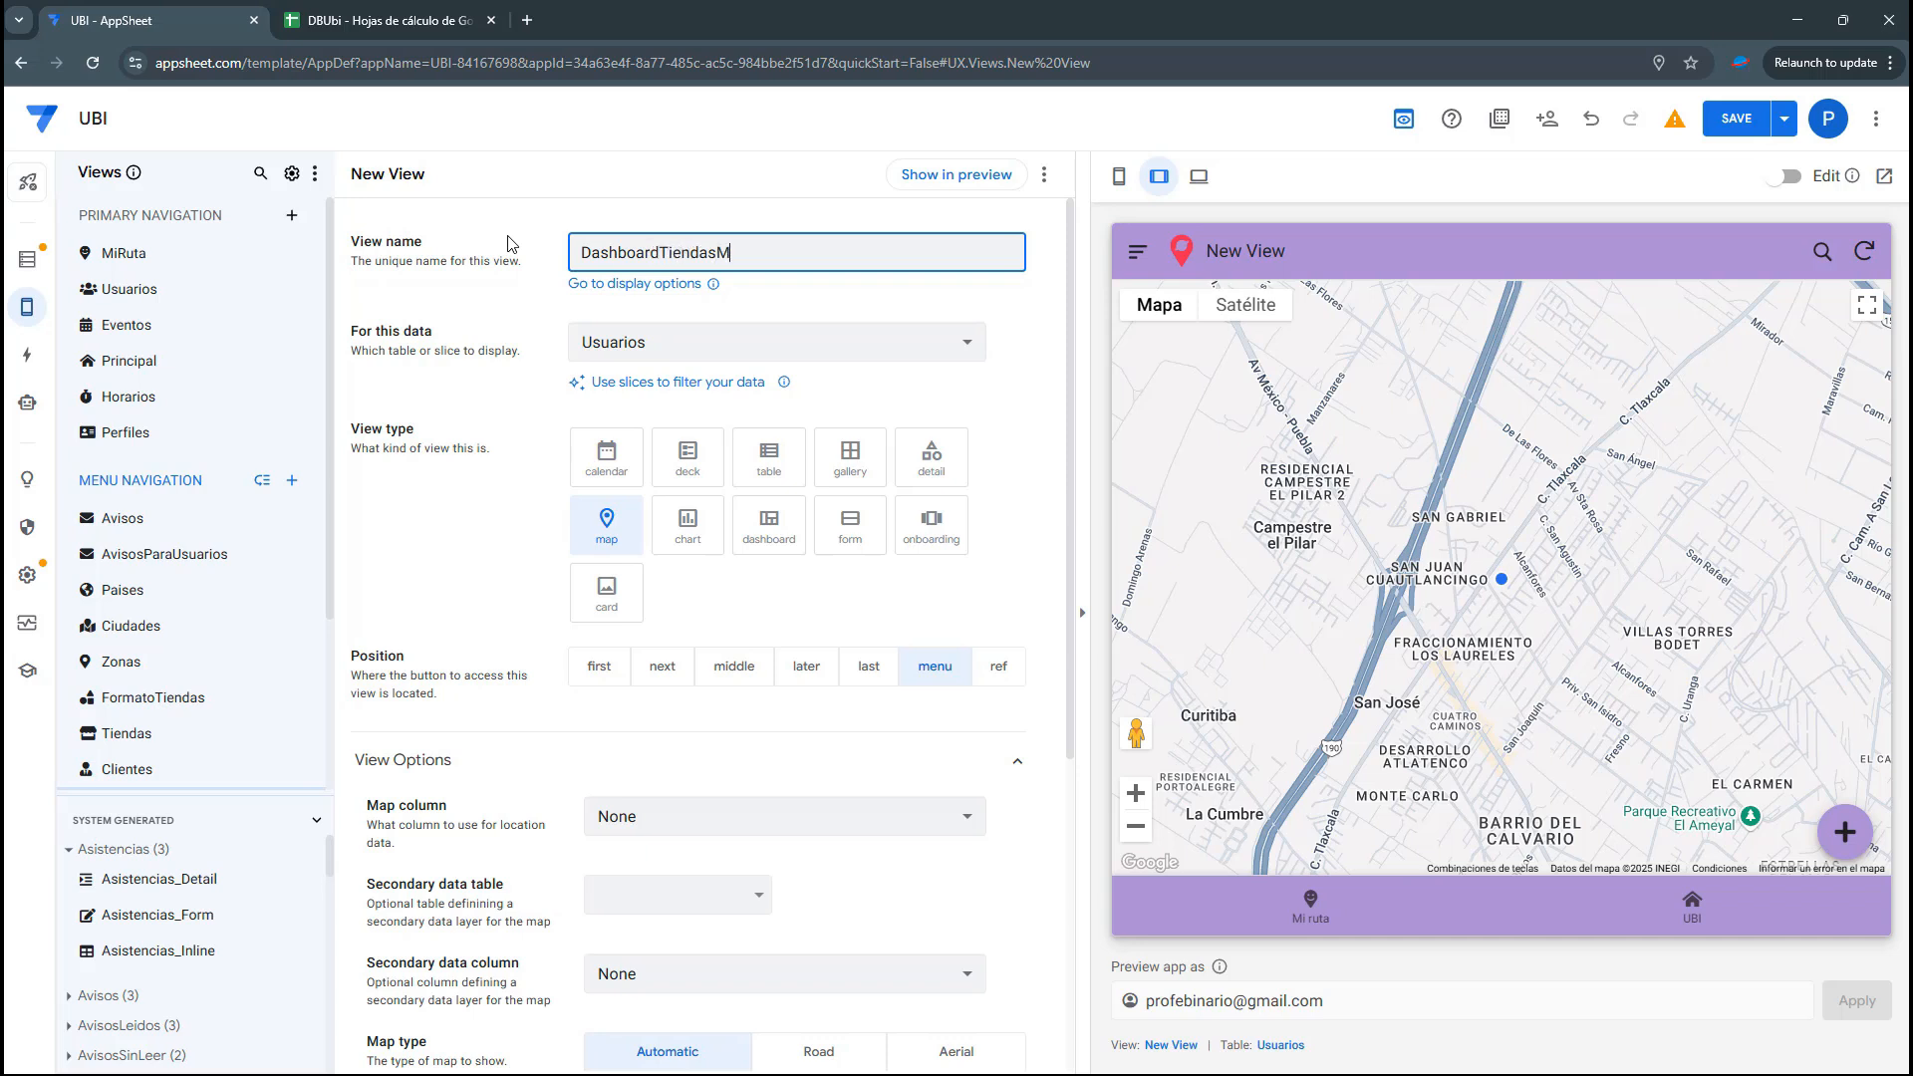
Base the map on the Tiendas table with TiendaUbicacion as its location column
left_click(681, 338)
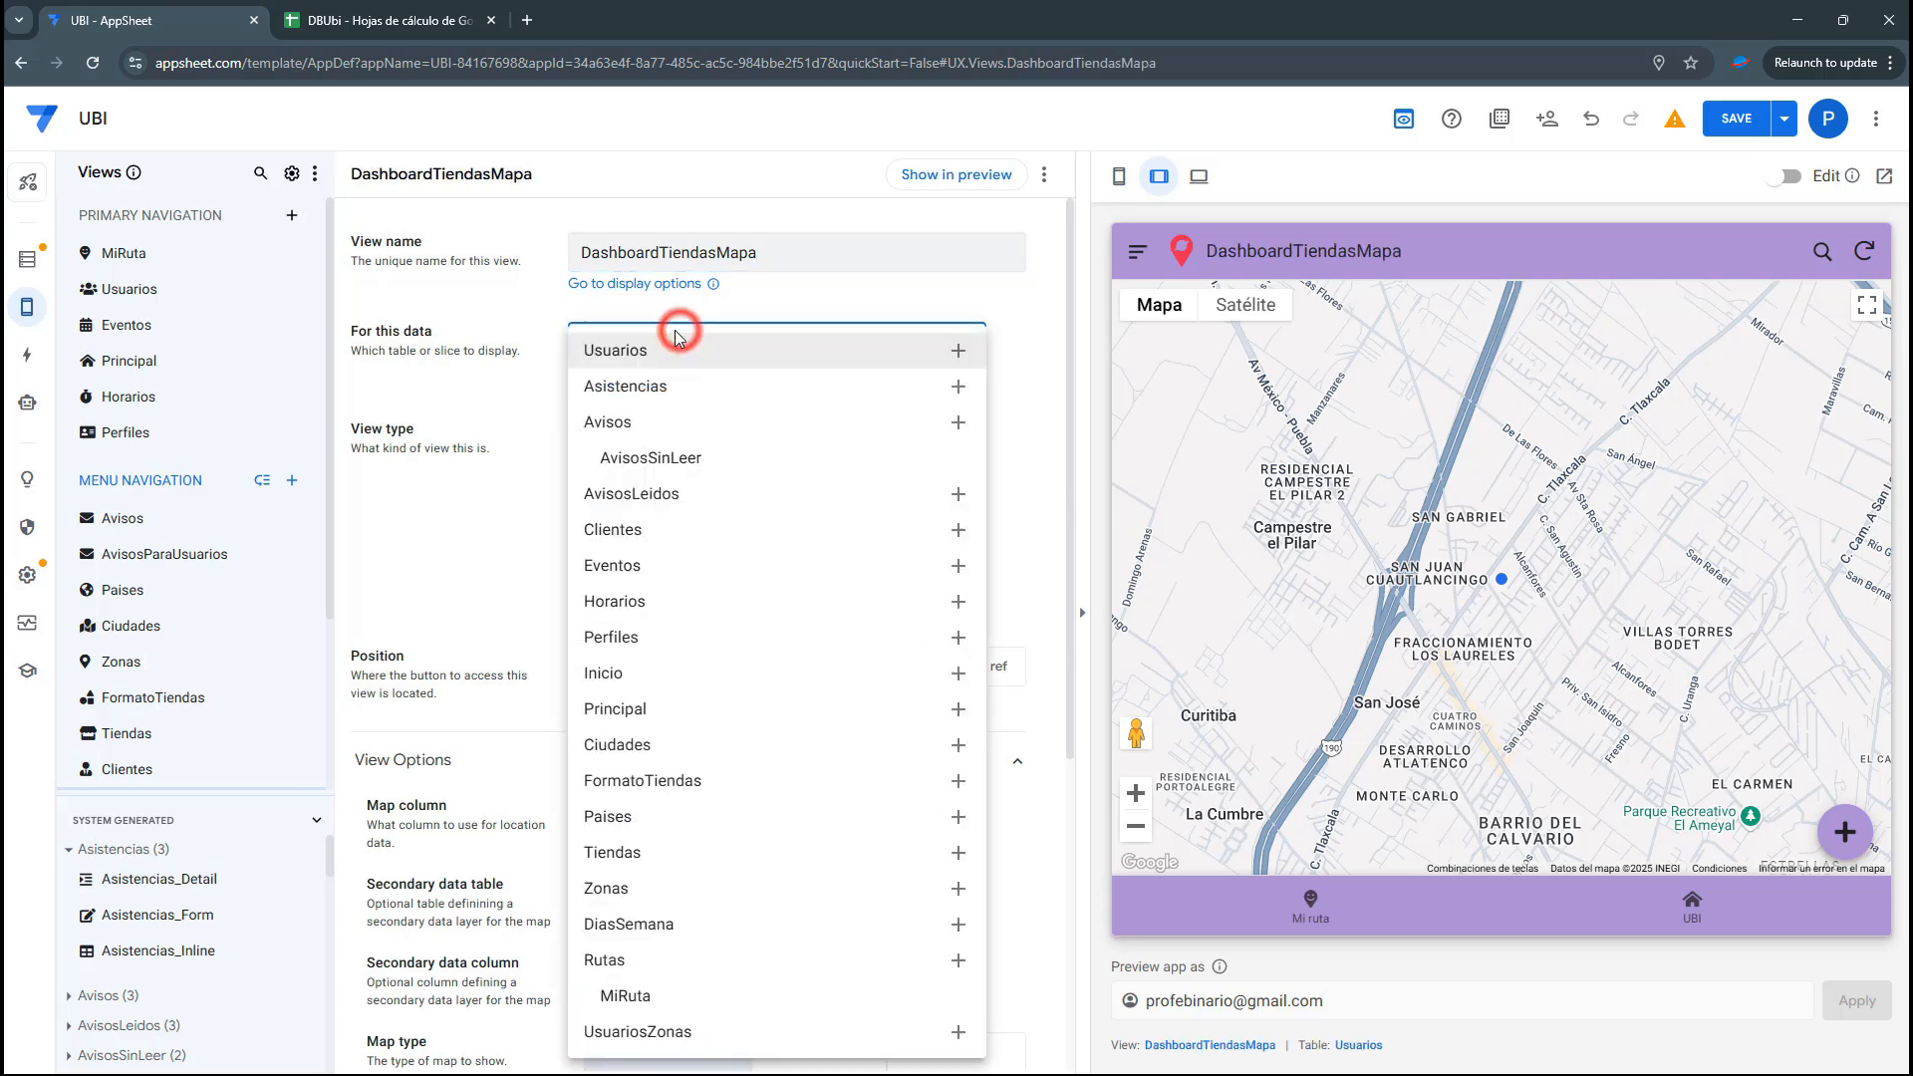
left_click(624, 972)
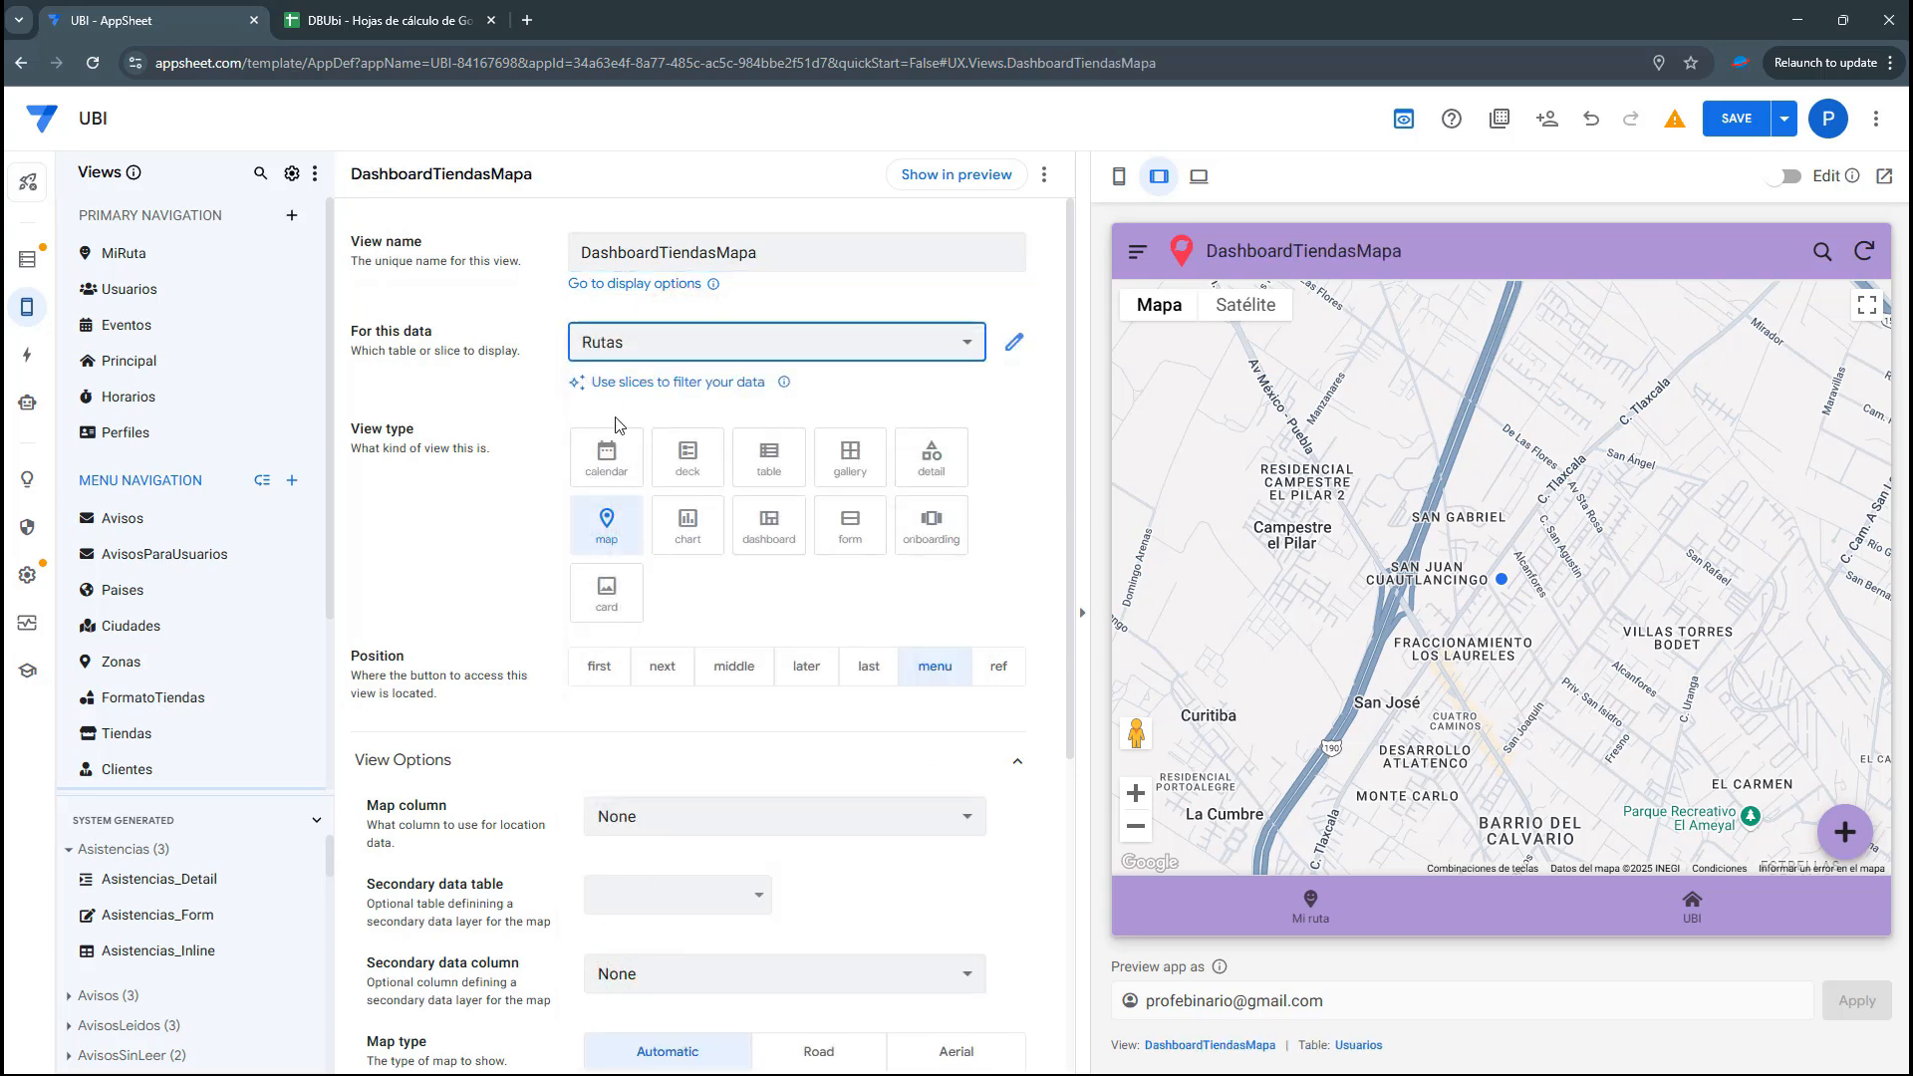
left_click(682, 349)
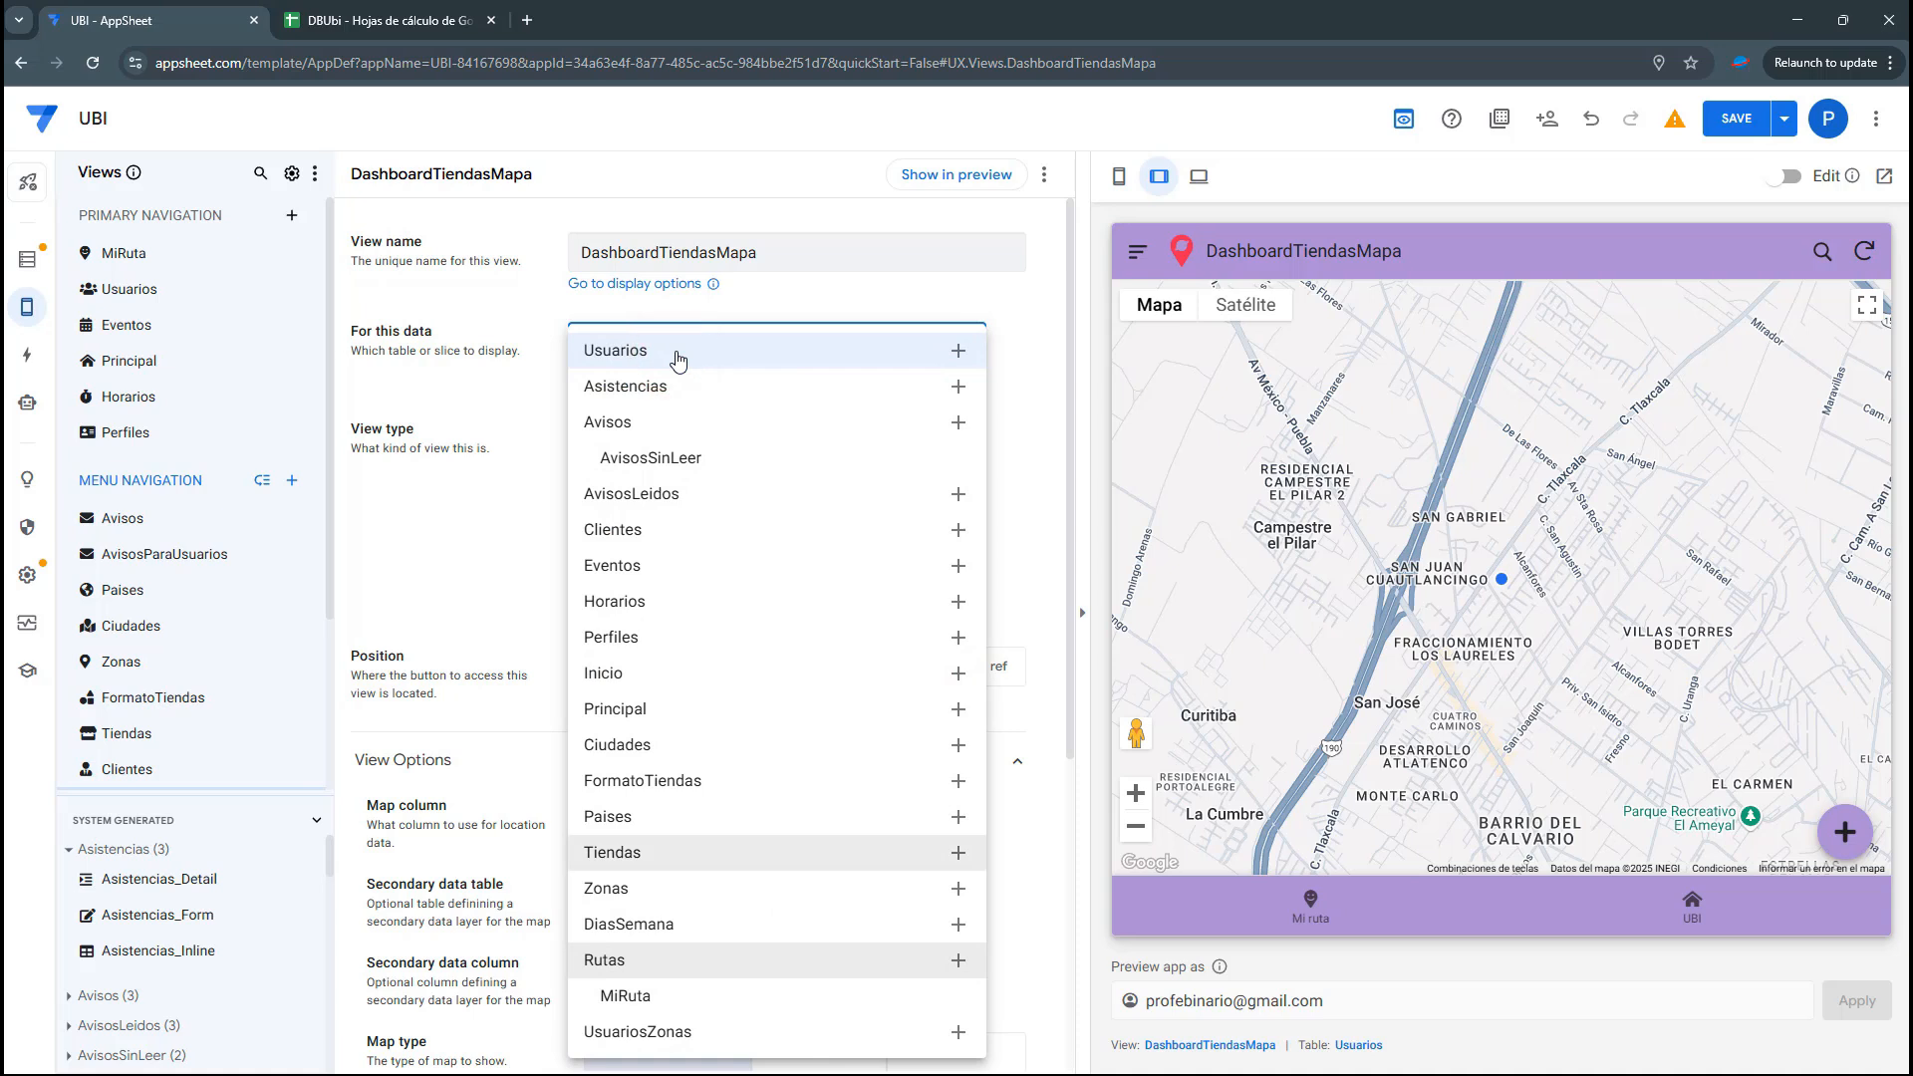
left_click(634, 857)
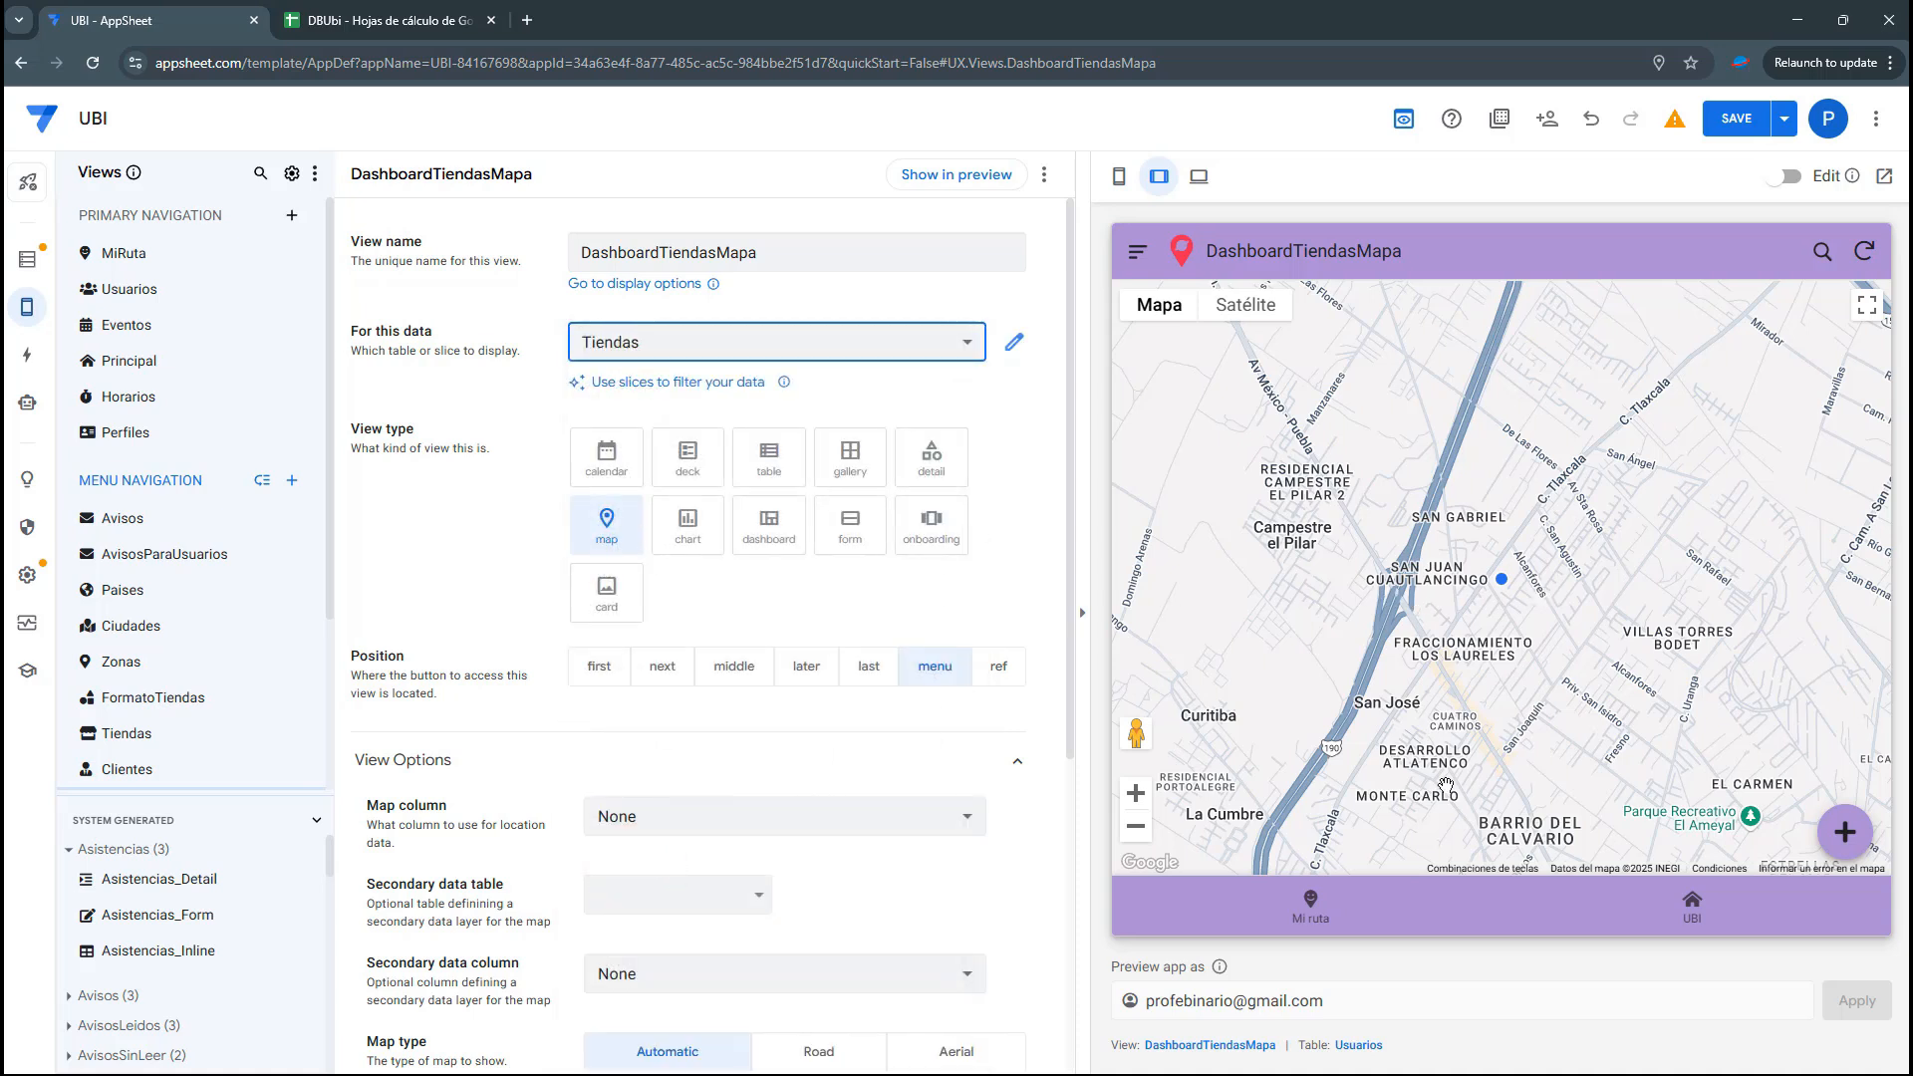
left_click(833, 818)
left_click(691, 907)
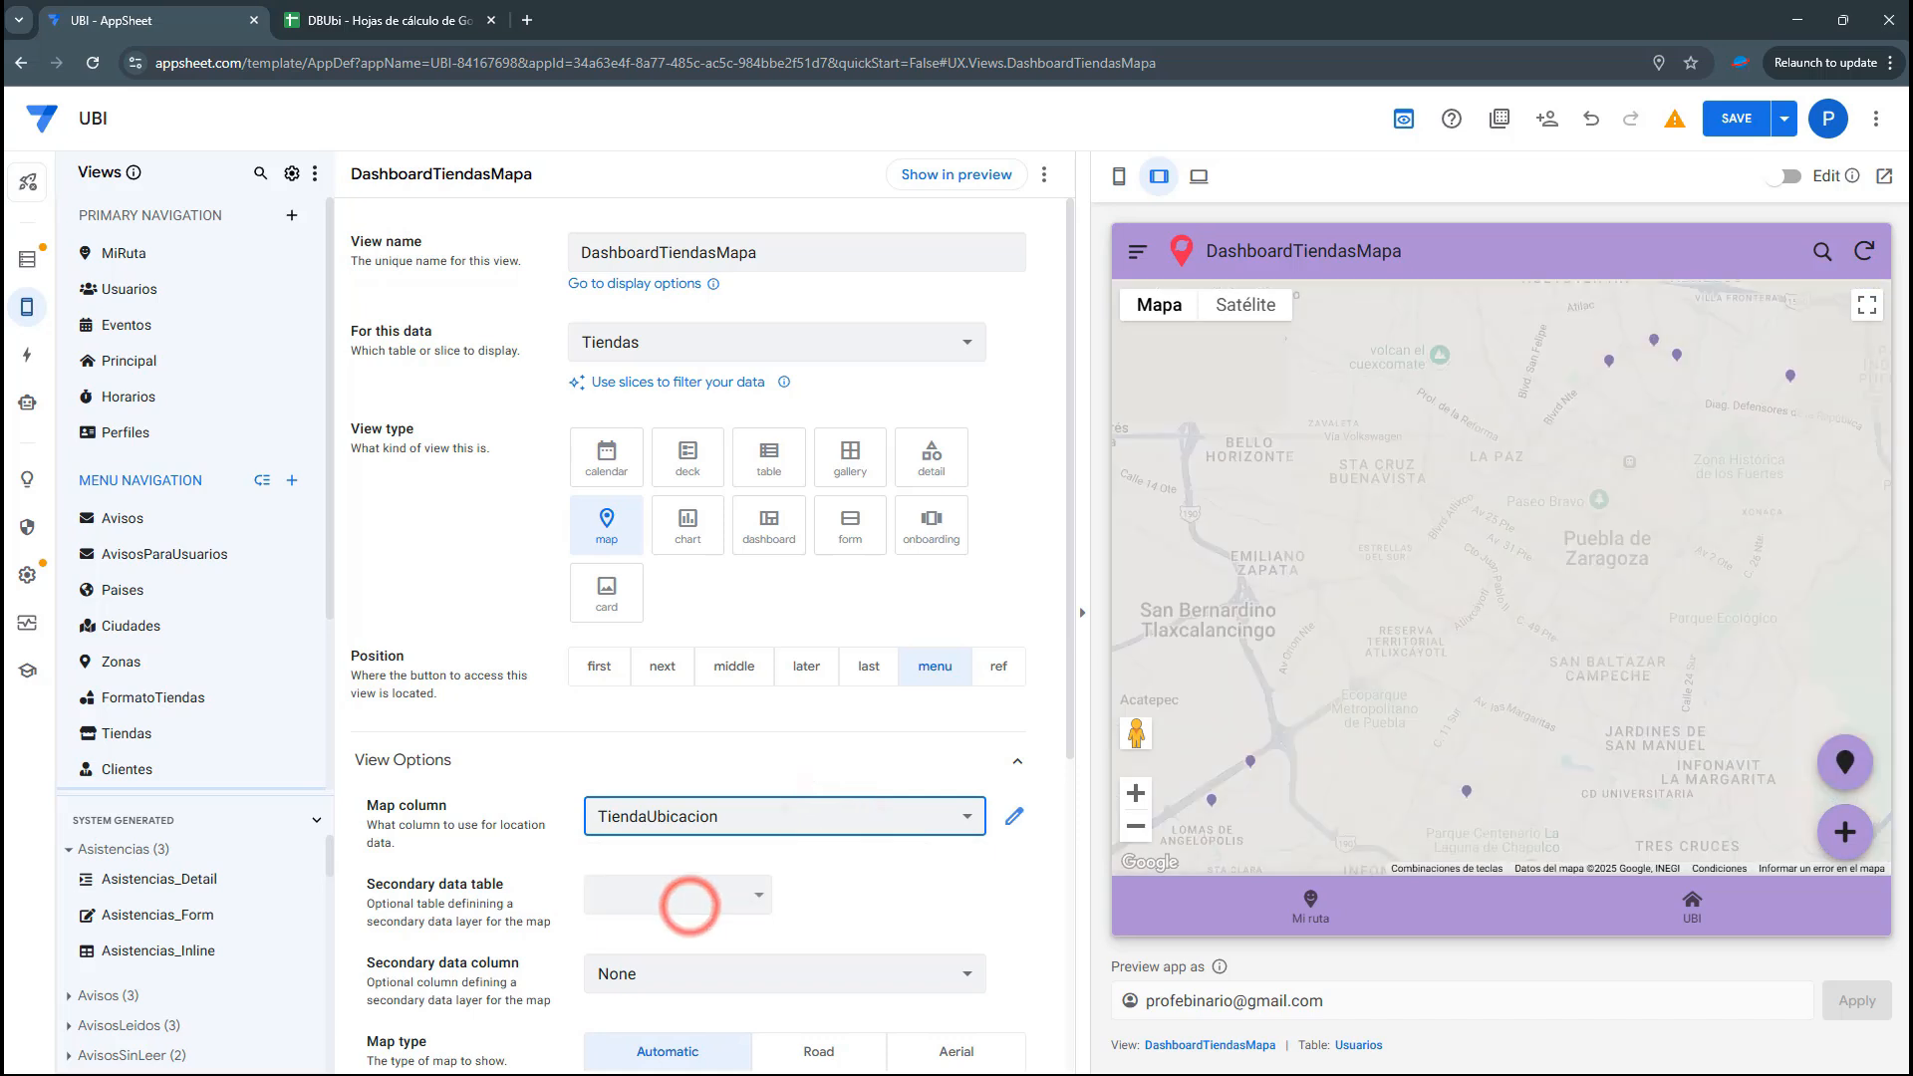
Switch the map type to Road and inspect the Chedraui Capu, Bodega Aurrera and Soriana store pins
scroll(952, 937, "down", 2)
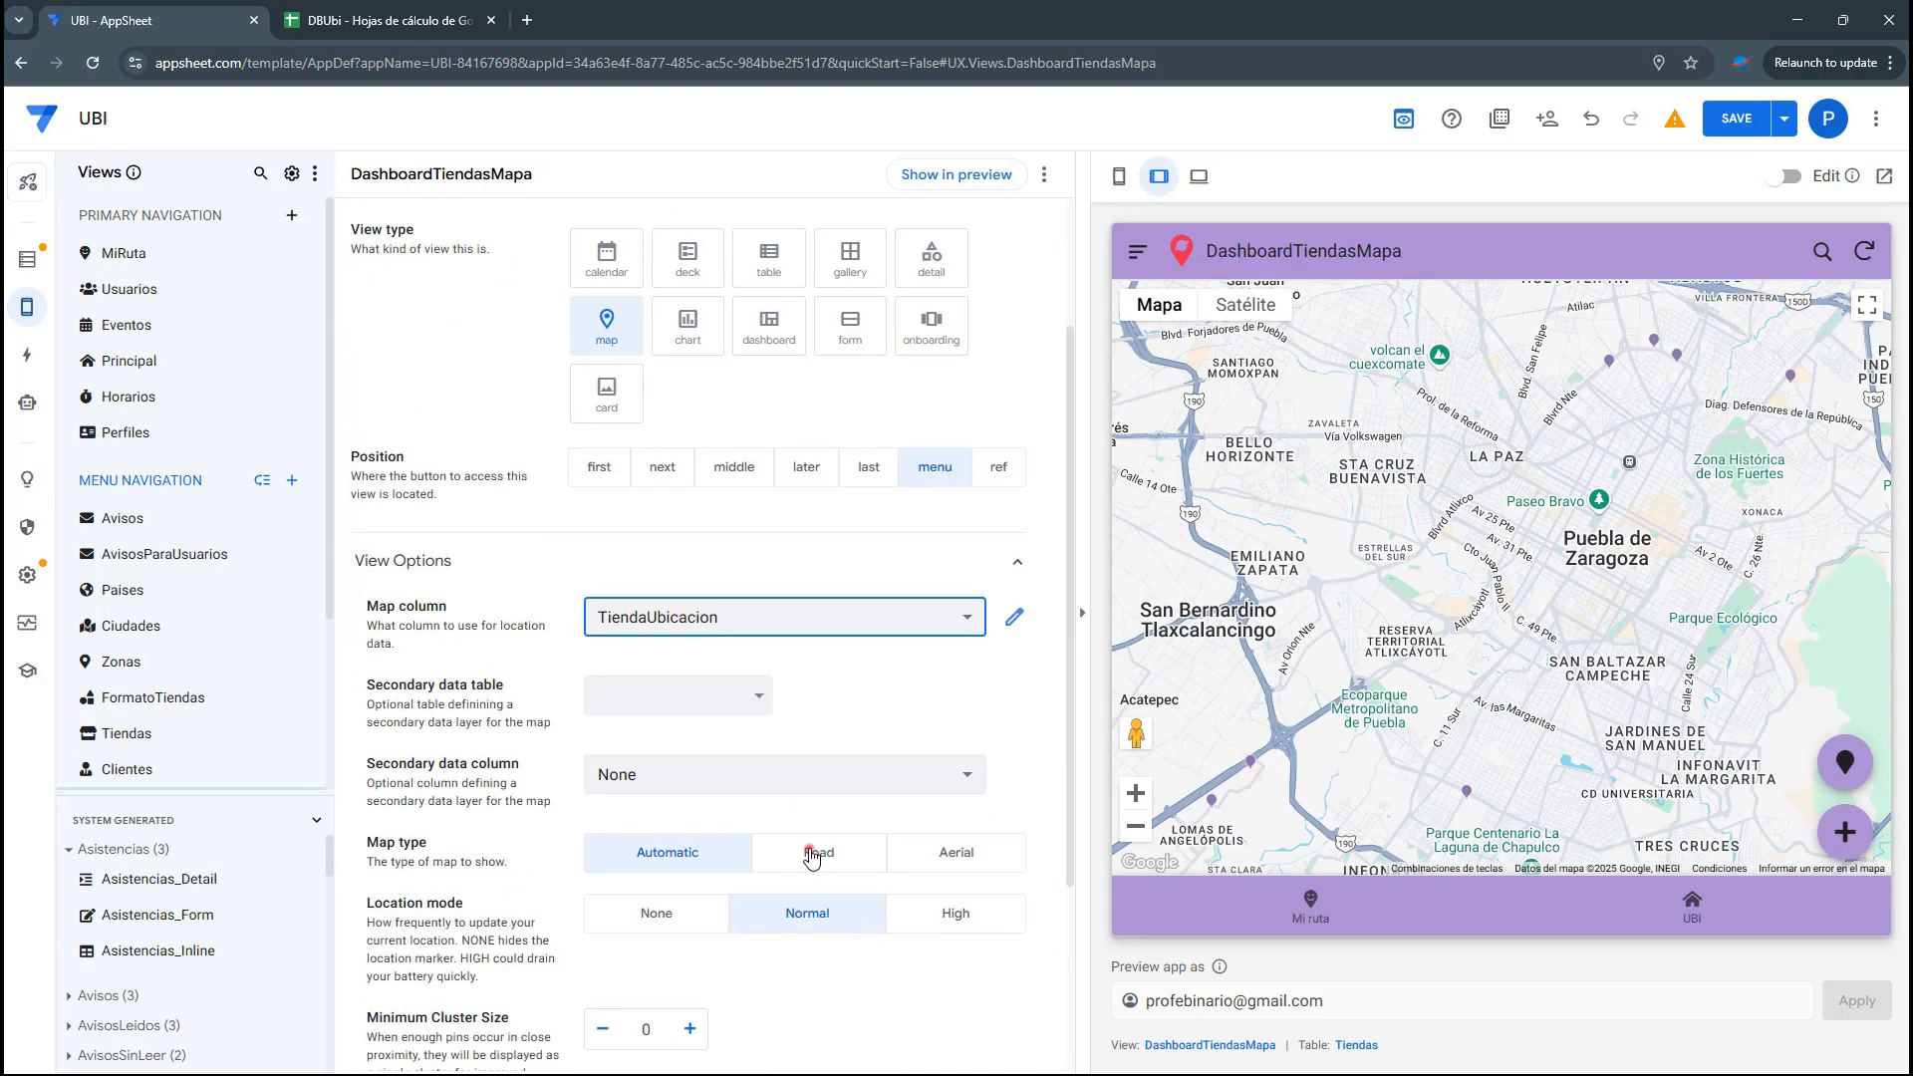
left_click(819, 852)
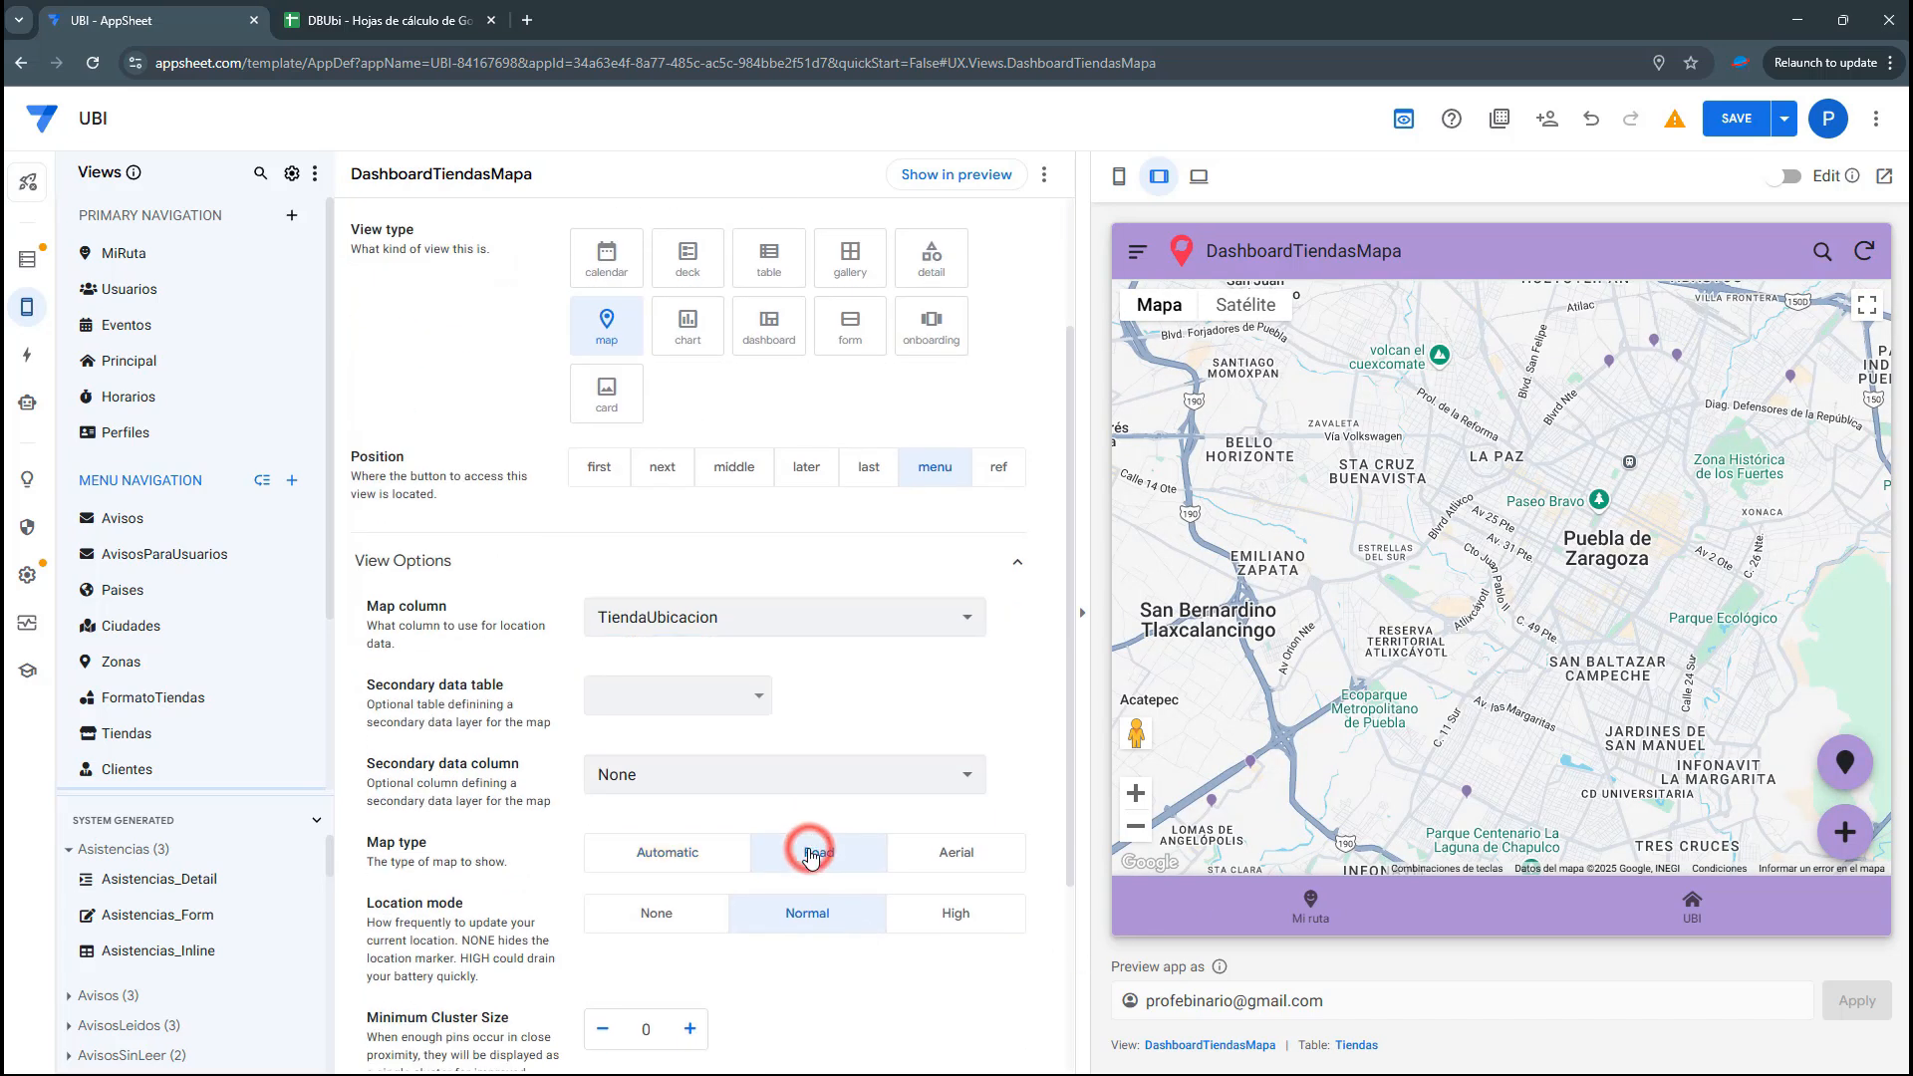
left_click(1602, 362)
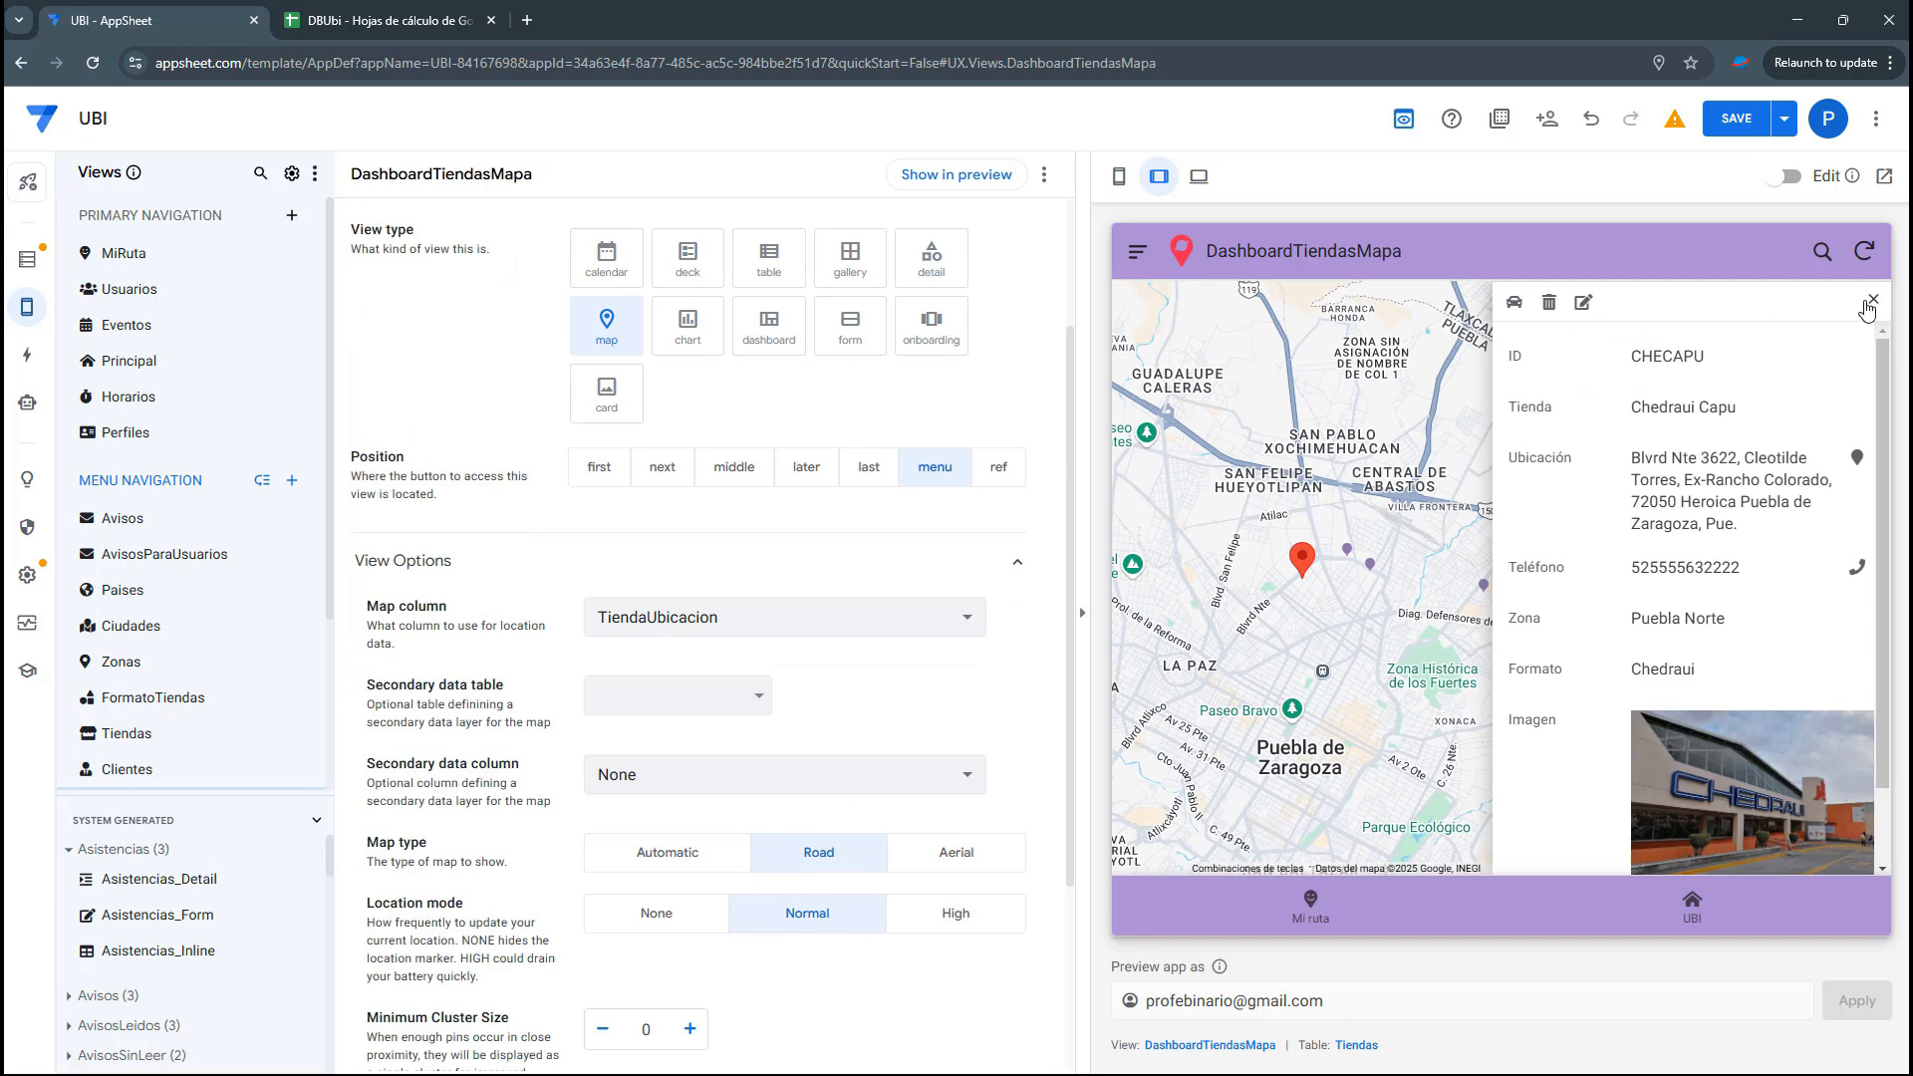
left_click(1873, 300)
left_click(1551, 550)
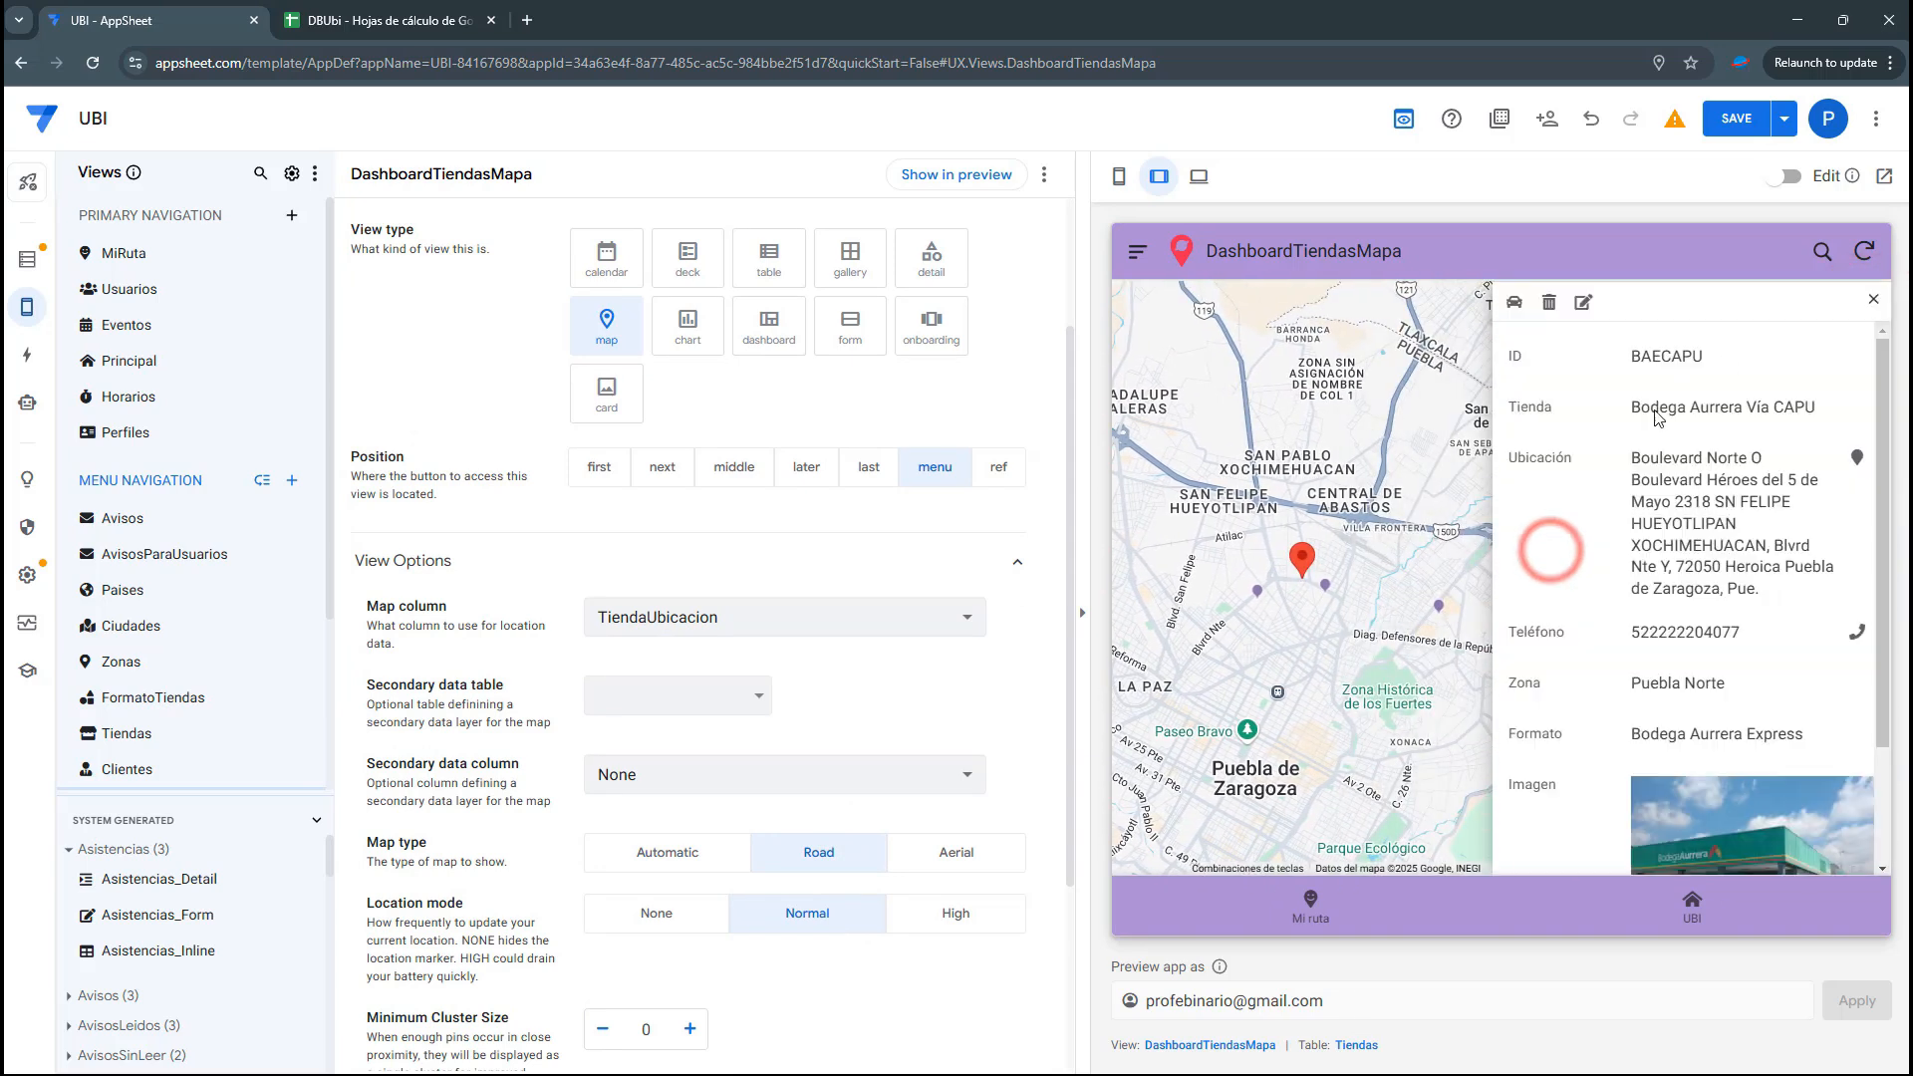
left_click(1873, 300)
left_click(1522, 589)
left_click(1872, 293)
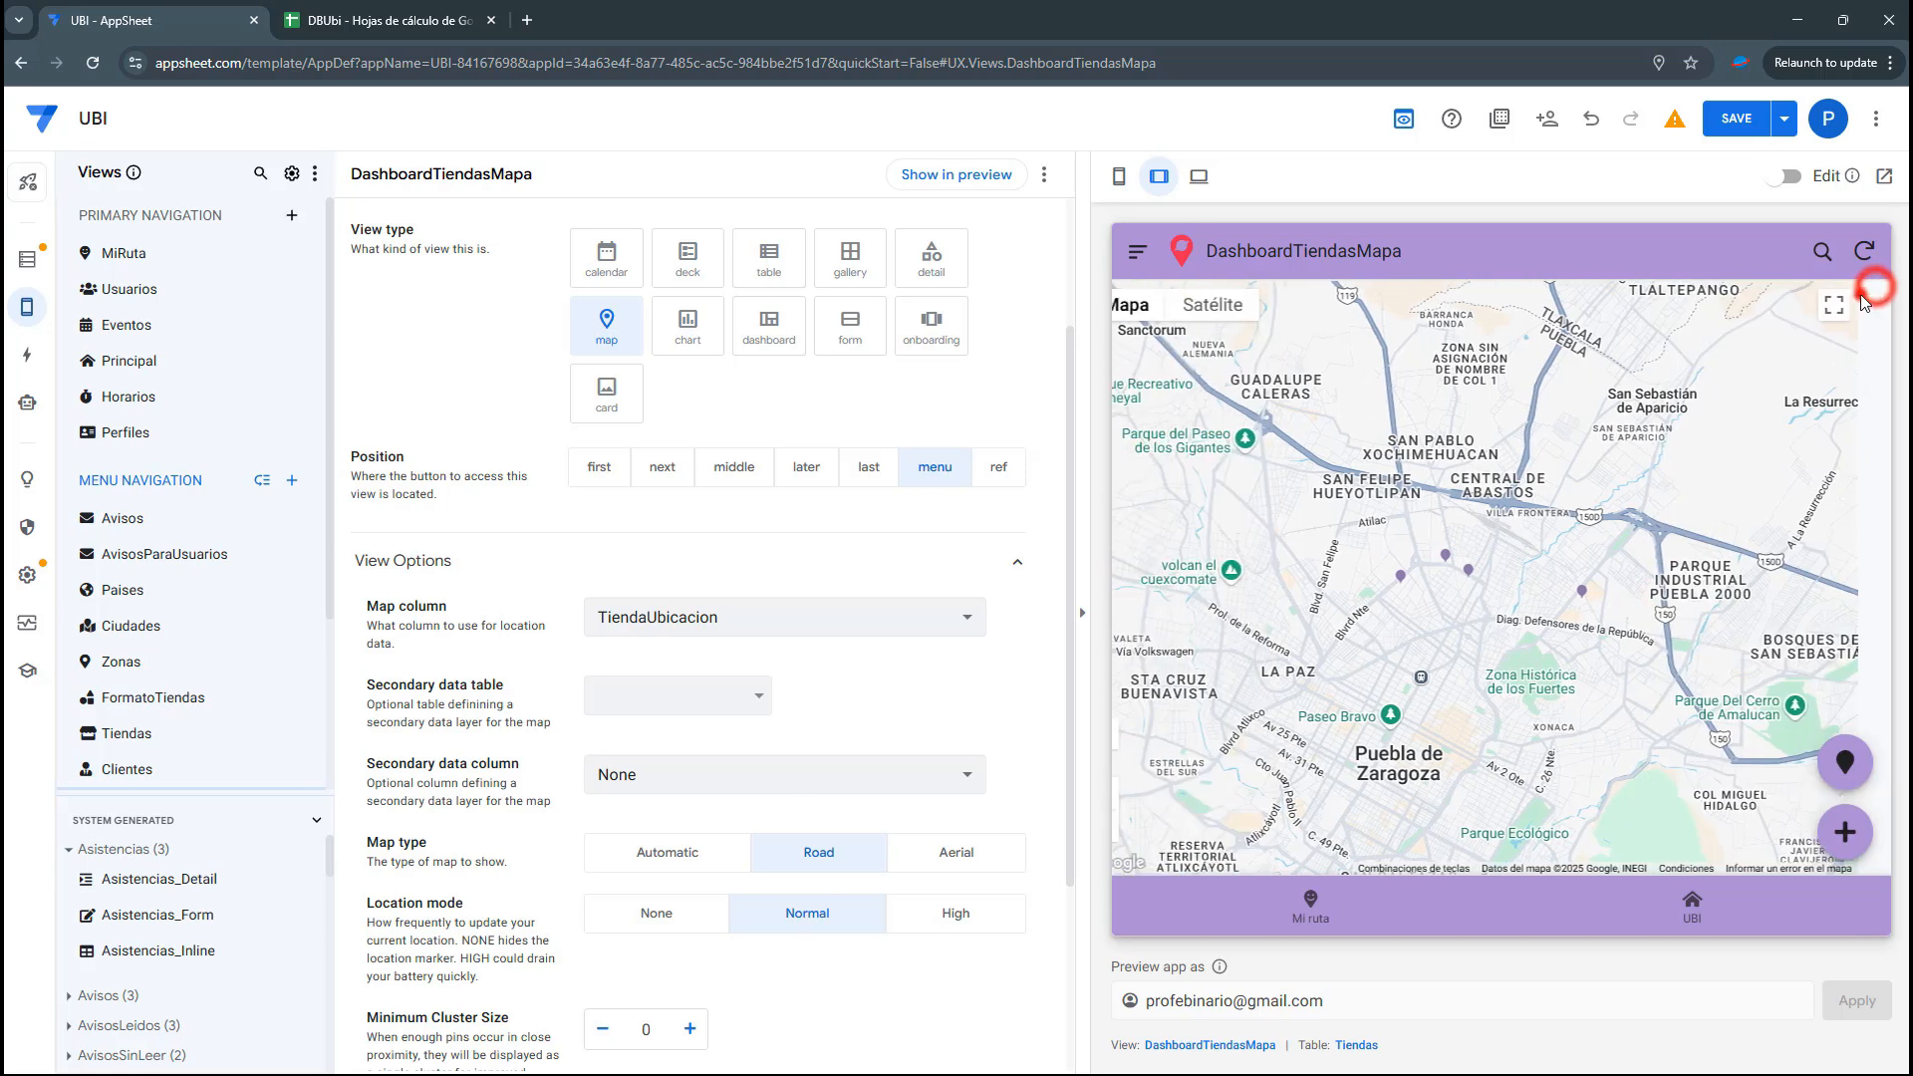
left_click_drag(1378, 694, 1400, 583)
scroll(1370, 580, "up", 1)
scroll(753, 890, "down", 3)
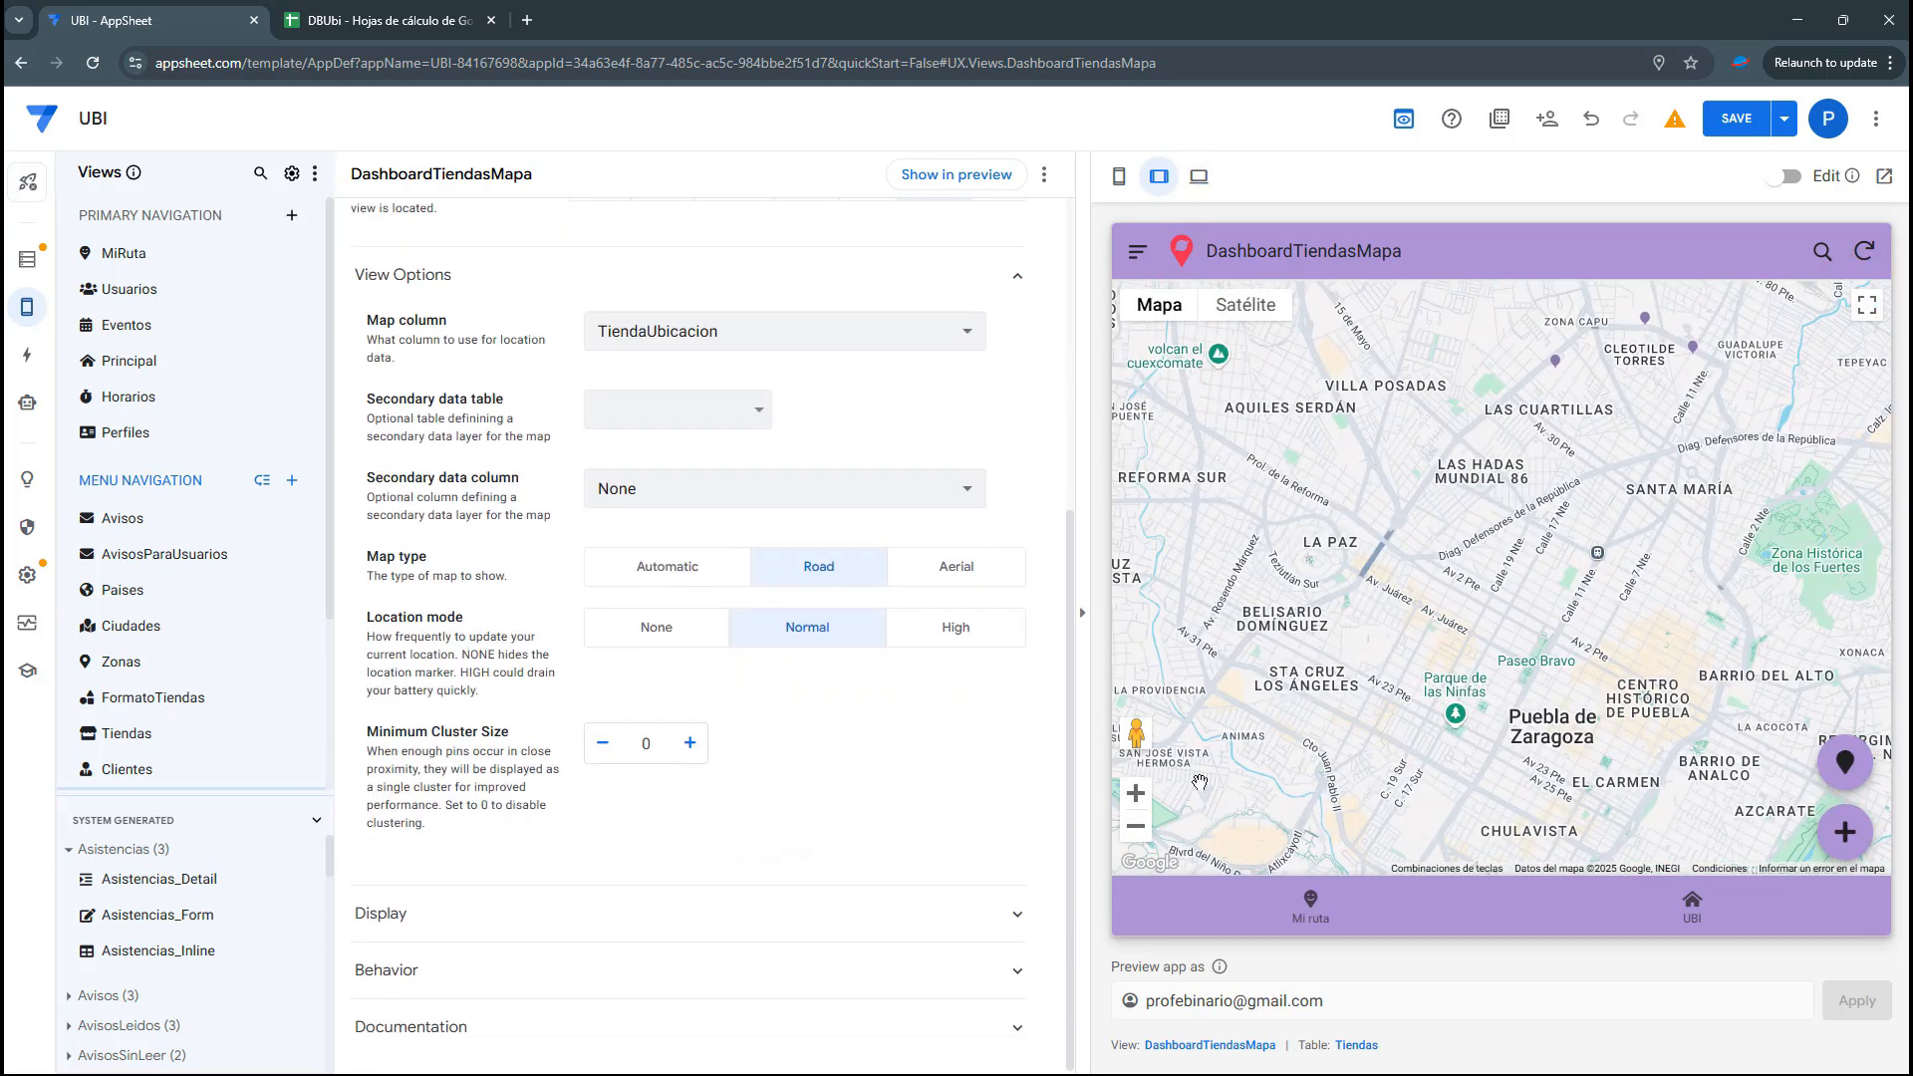
Give the map view the display name 'Mapa de las tiendas'
left_click(1191, 1046)
left_click(411, 913)
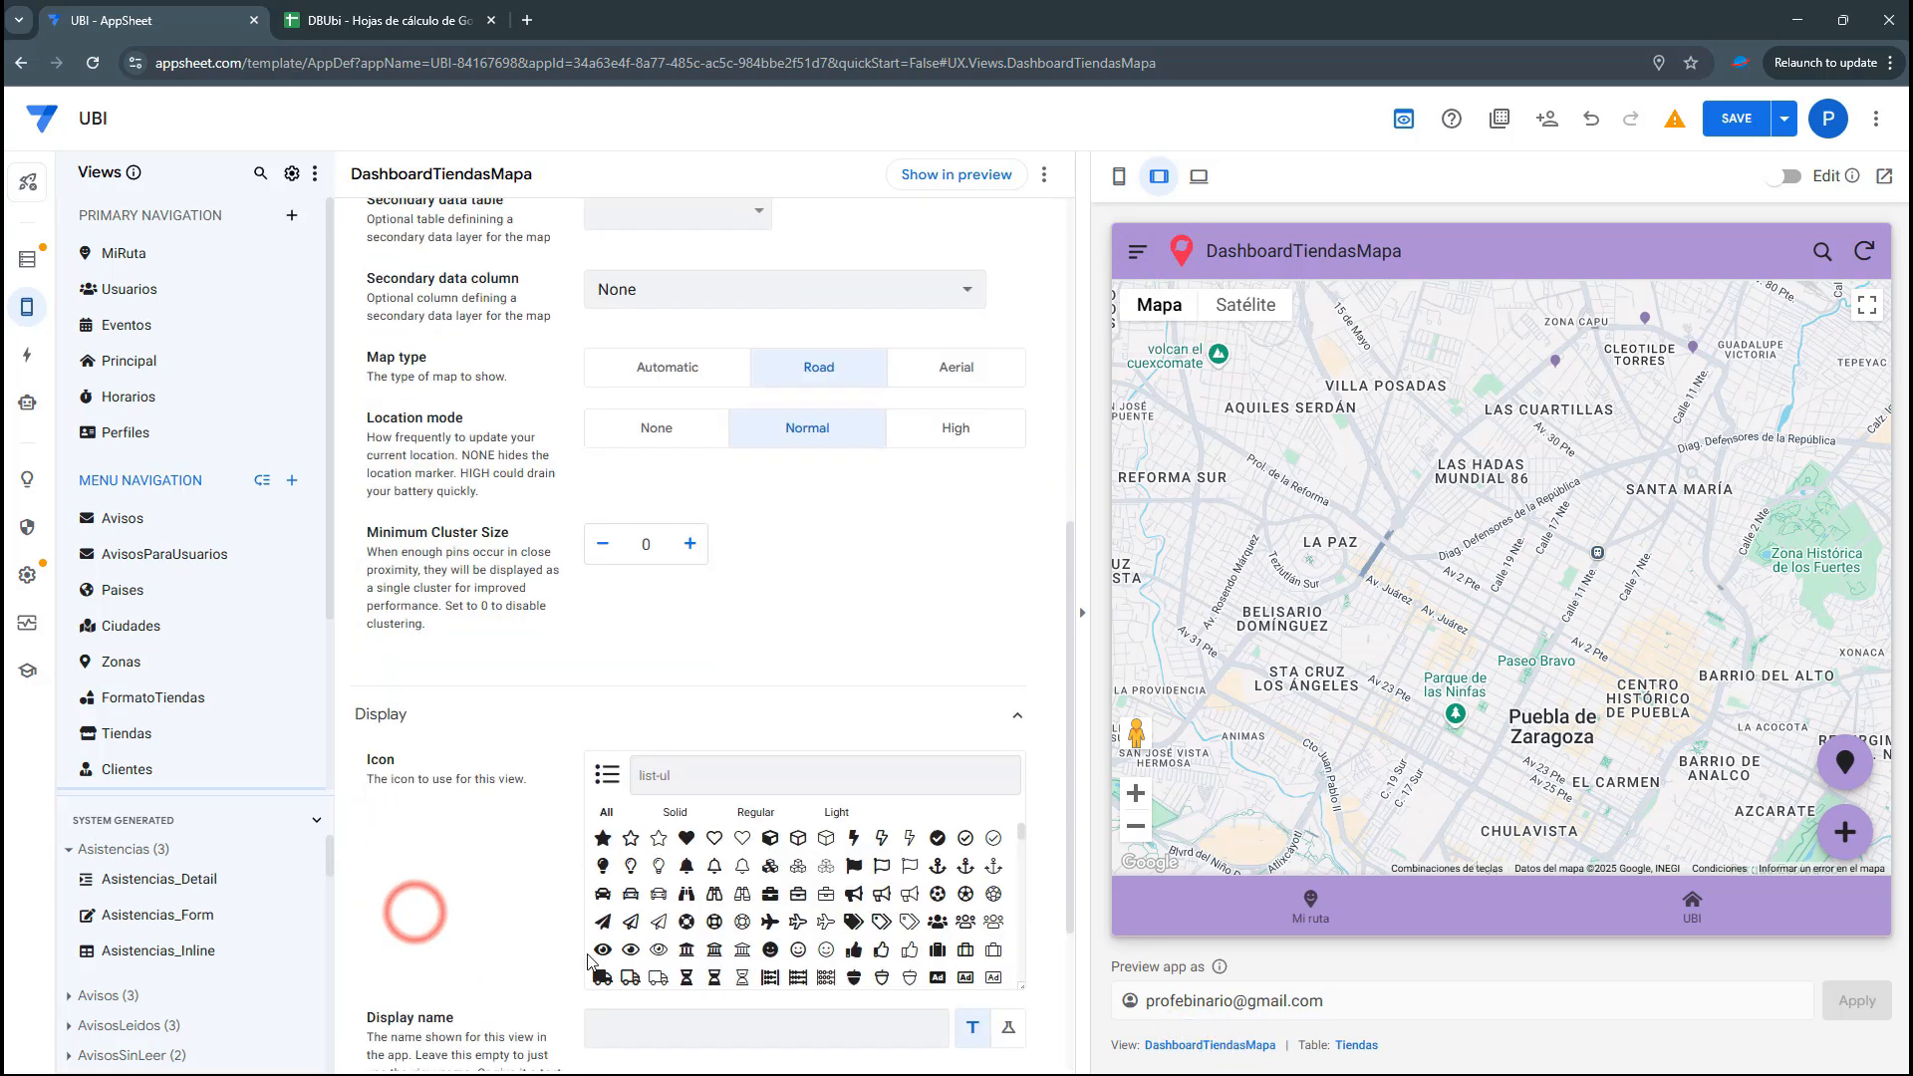
left_click(608, 1026)
type("Mapa de las tiendas")
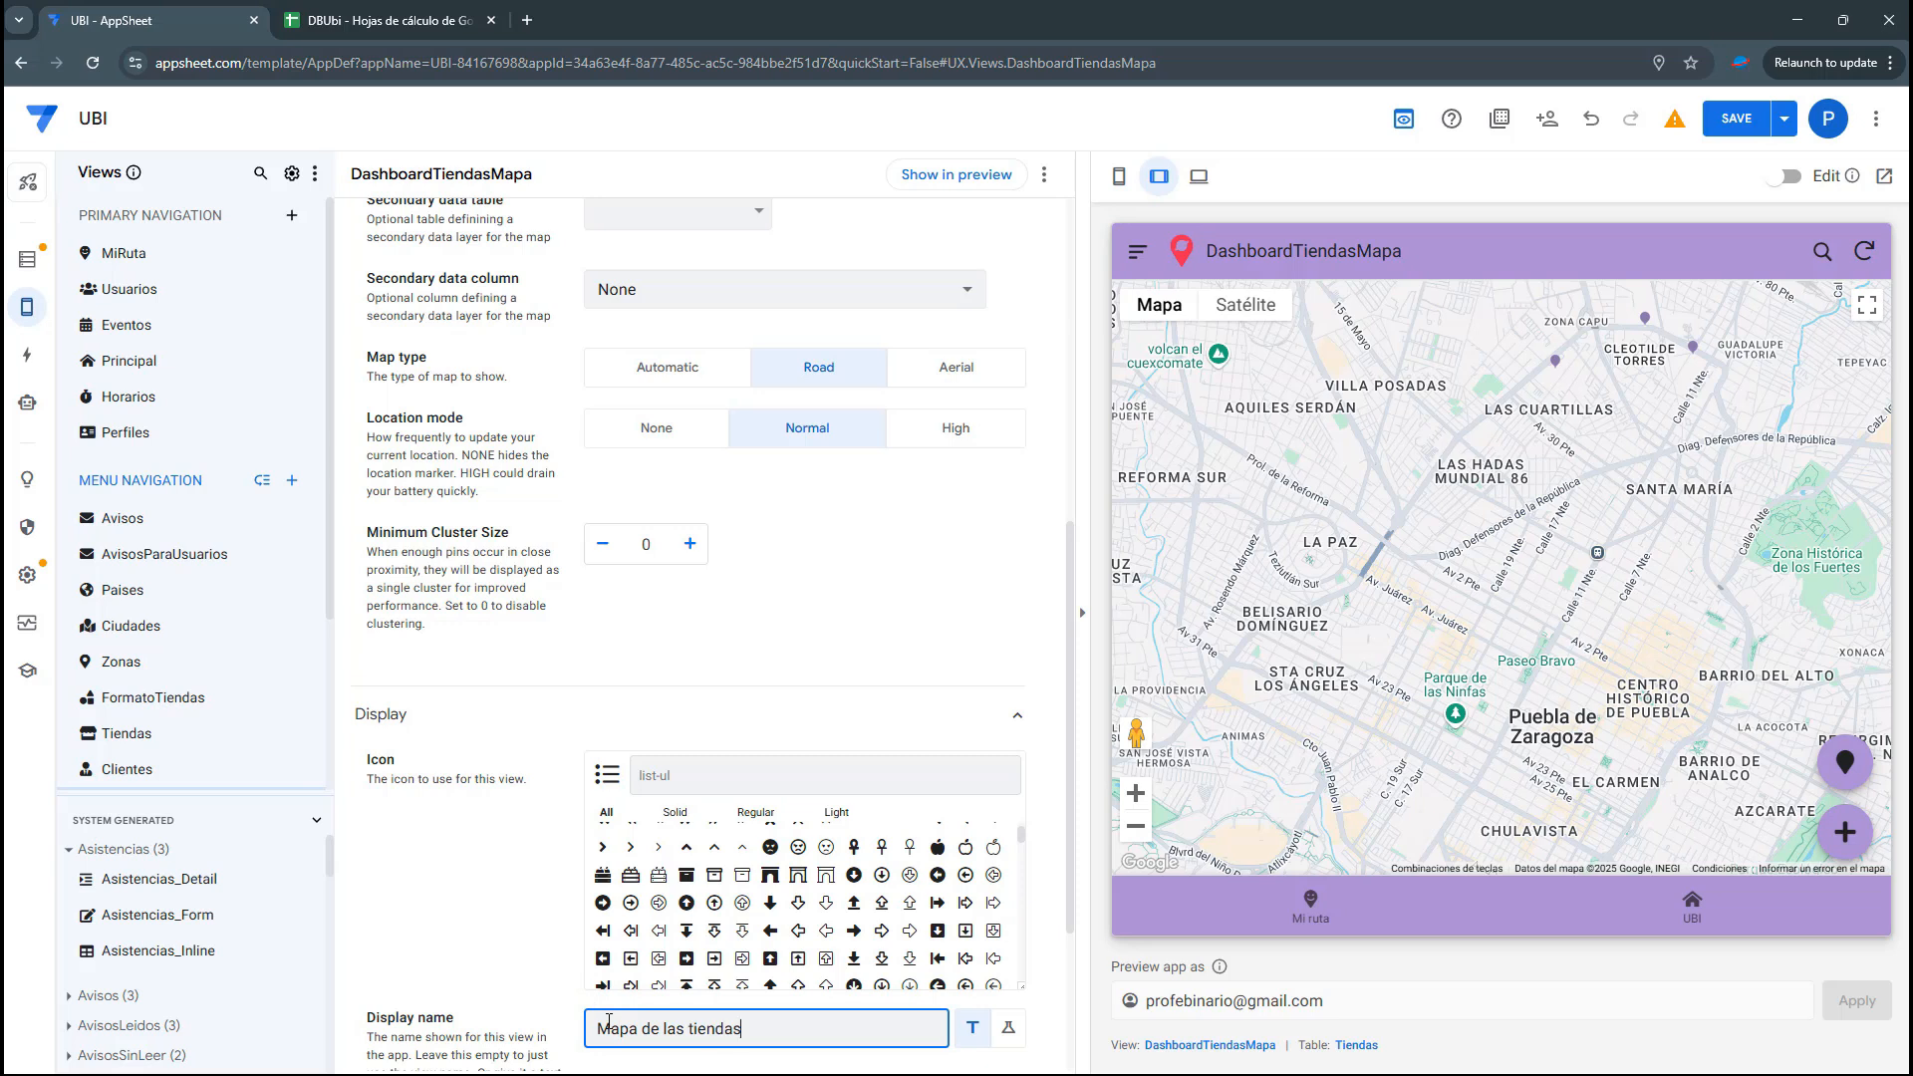
Pick the location-arrow icon from a 'map' icon search and check the preview menu
left_click(722, 774)
type("map")
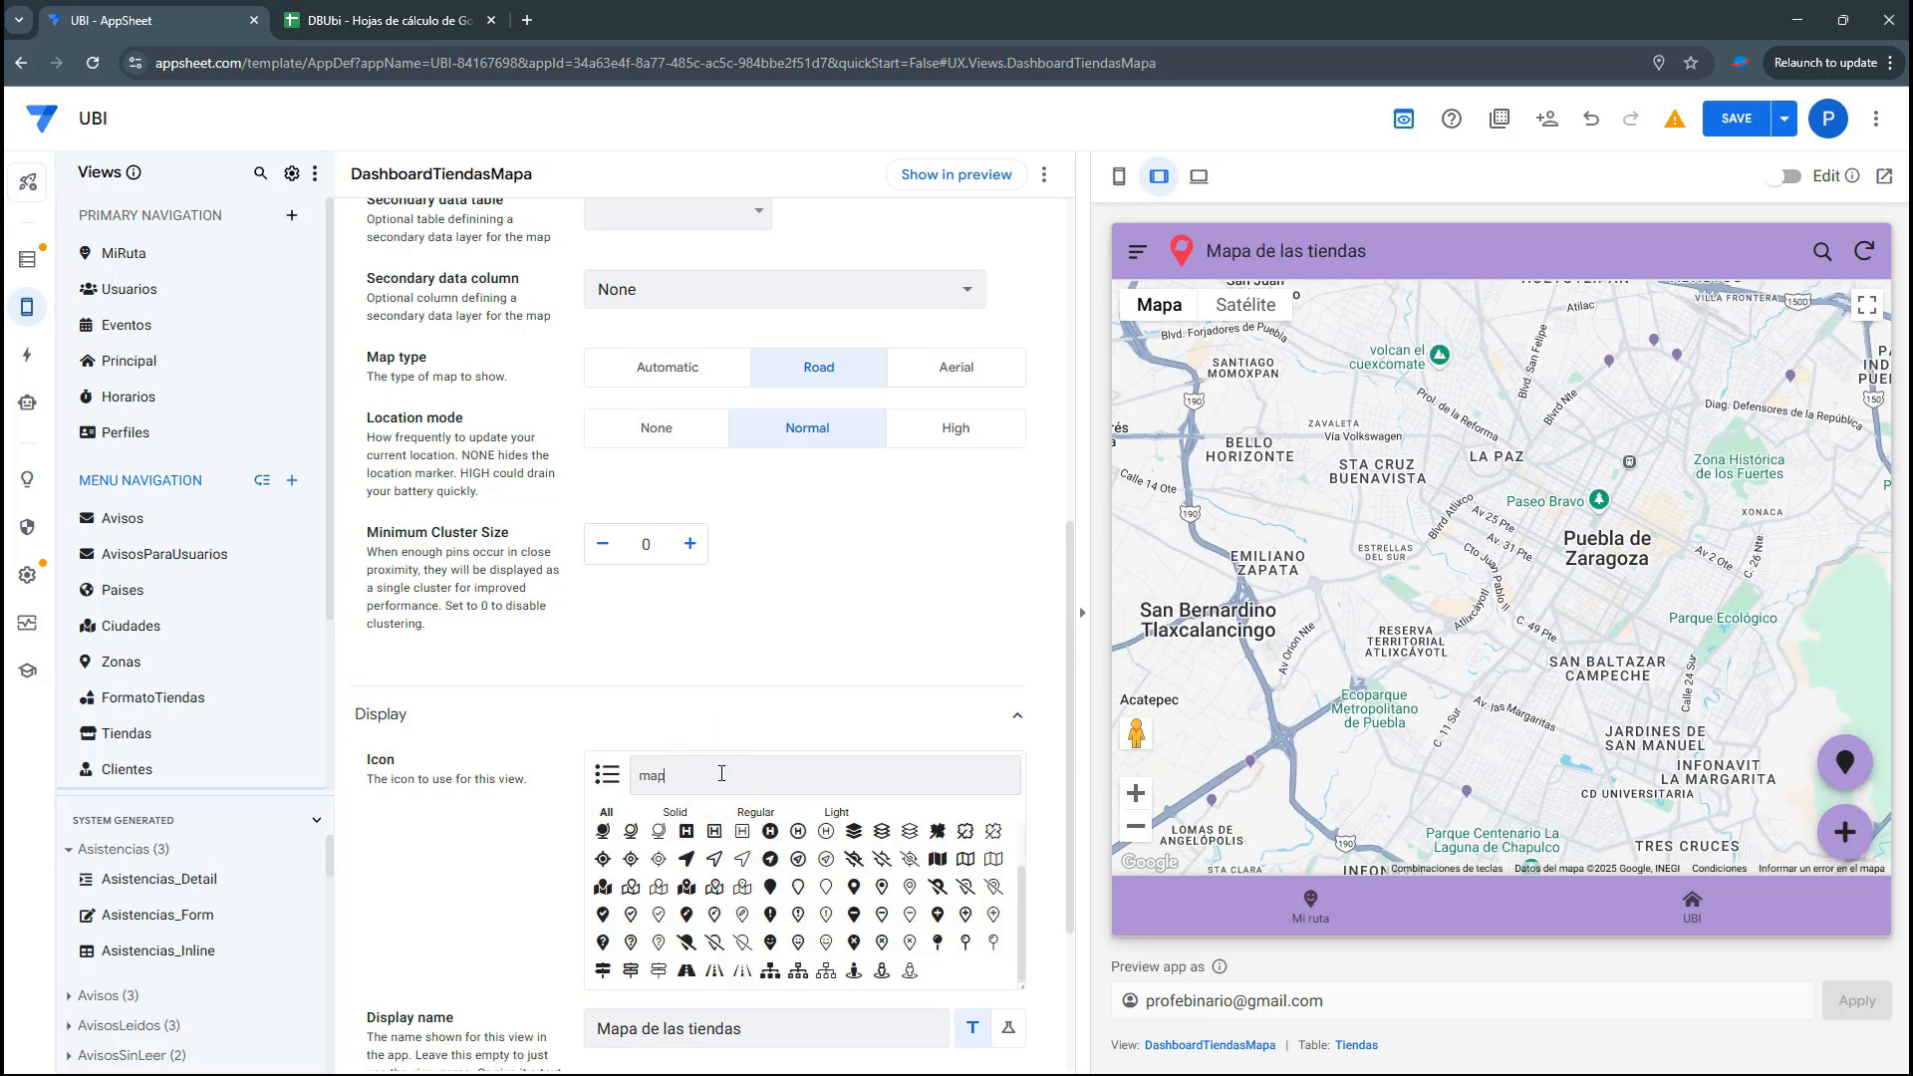
left_click(687, 859)
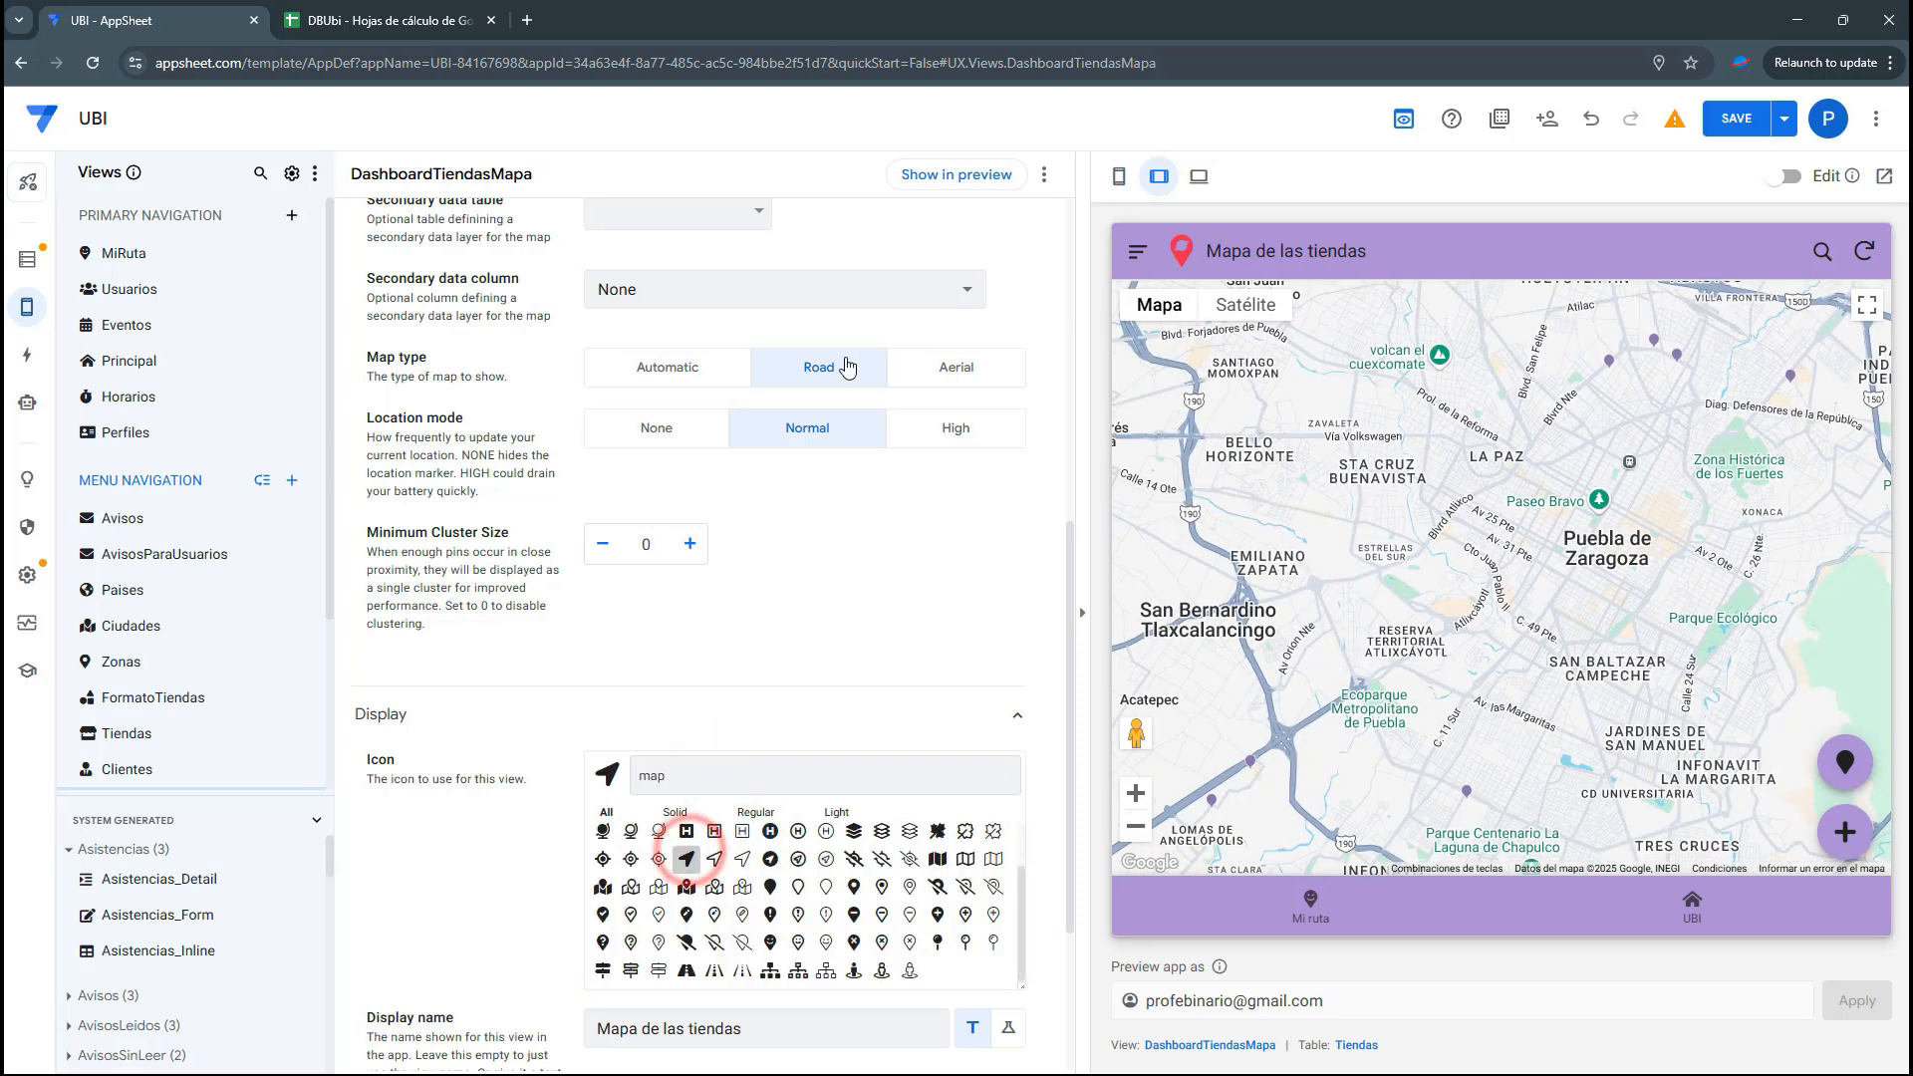
scroll(967, 447, "up", 7)
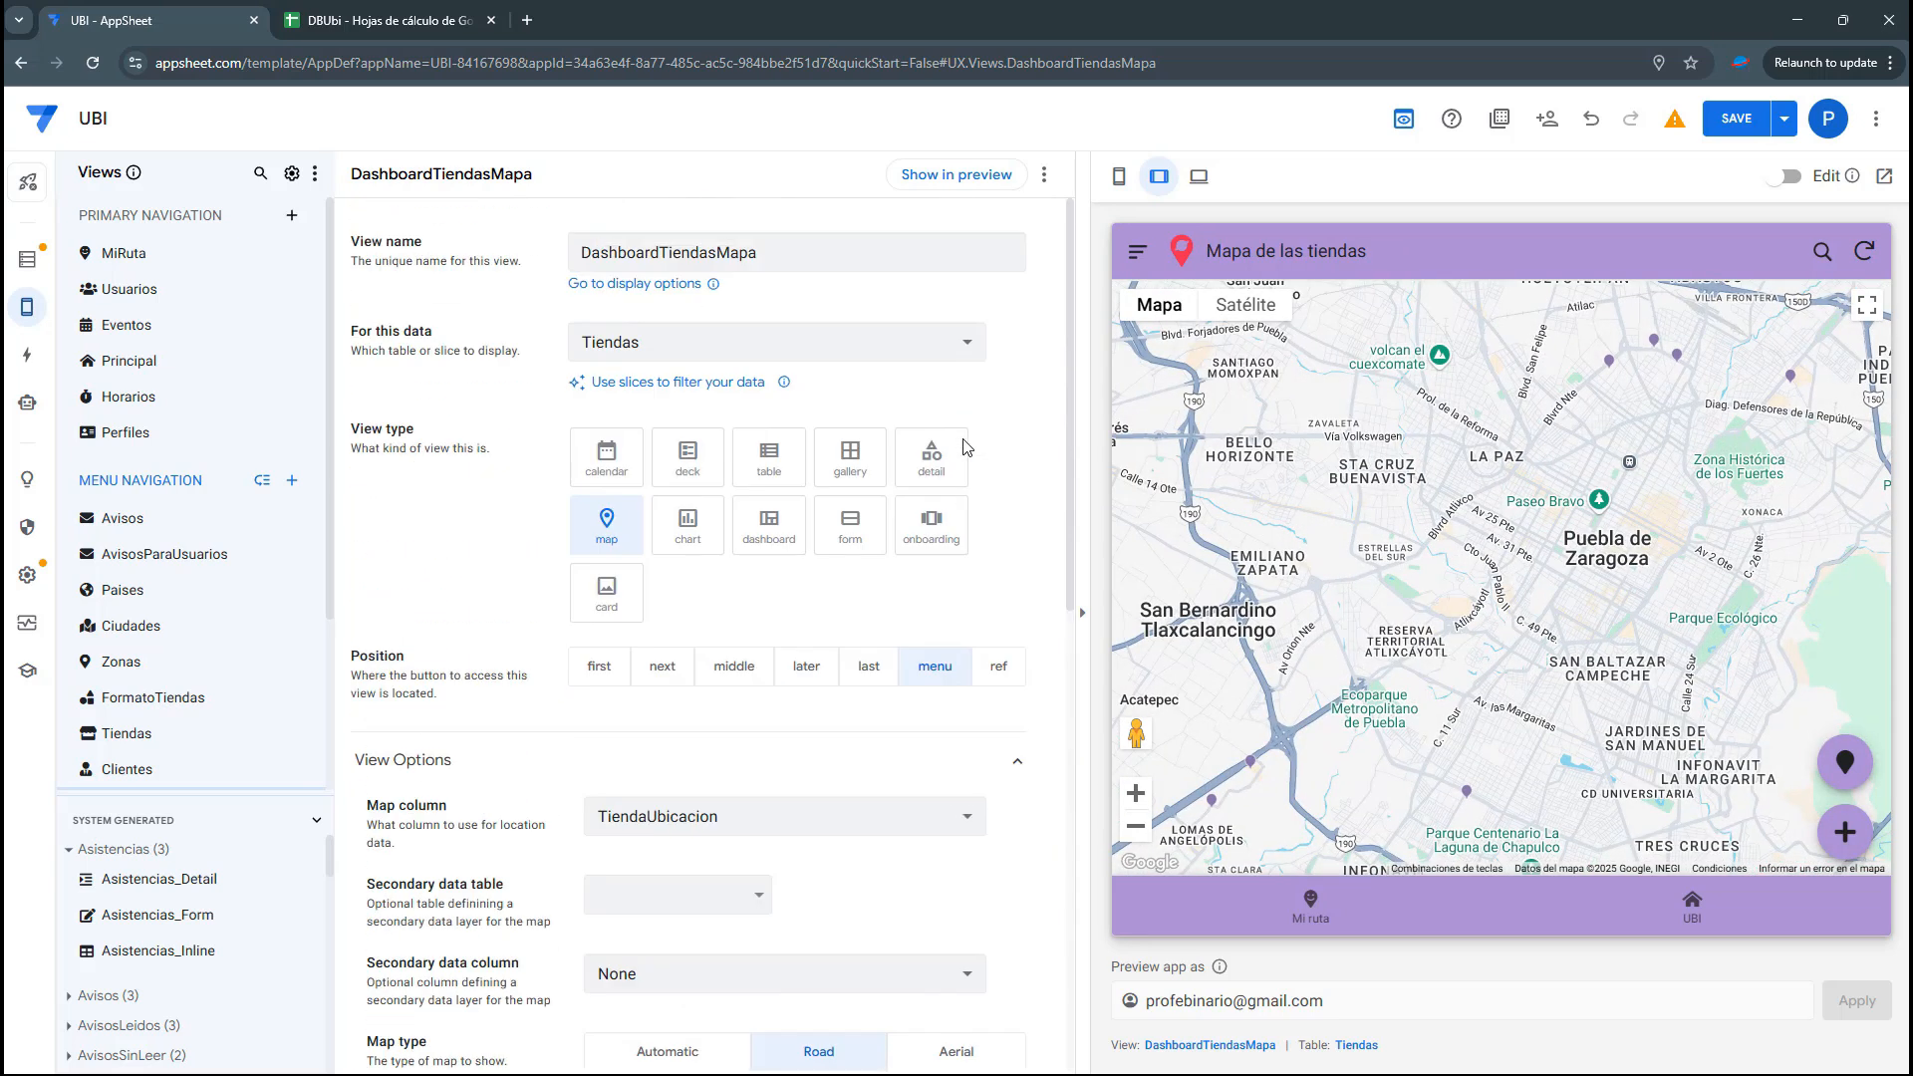
left_click(1136, 254)
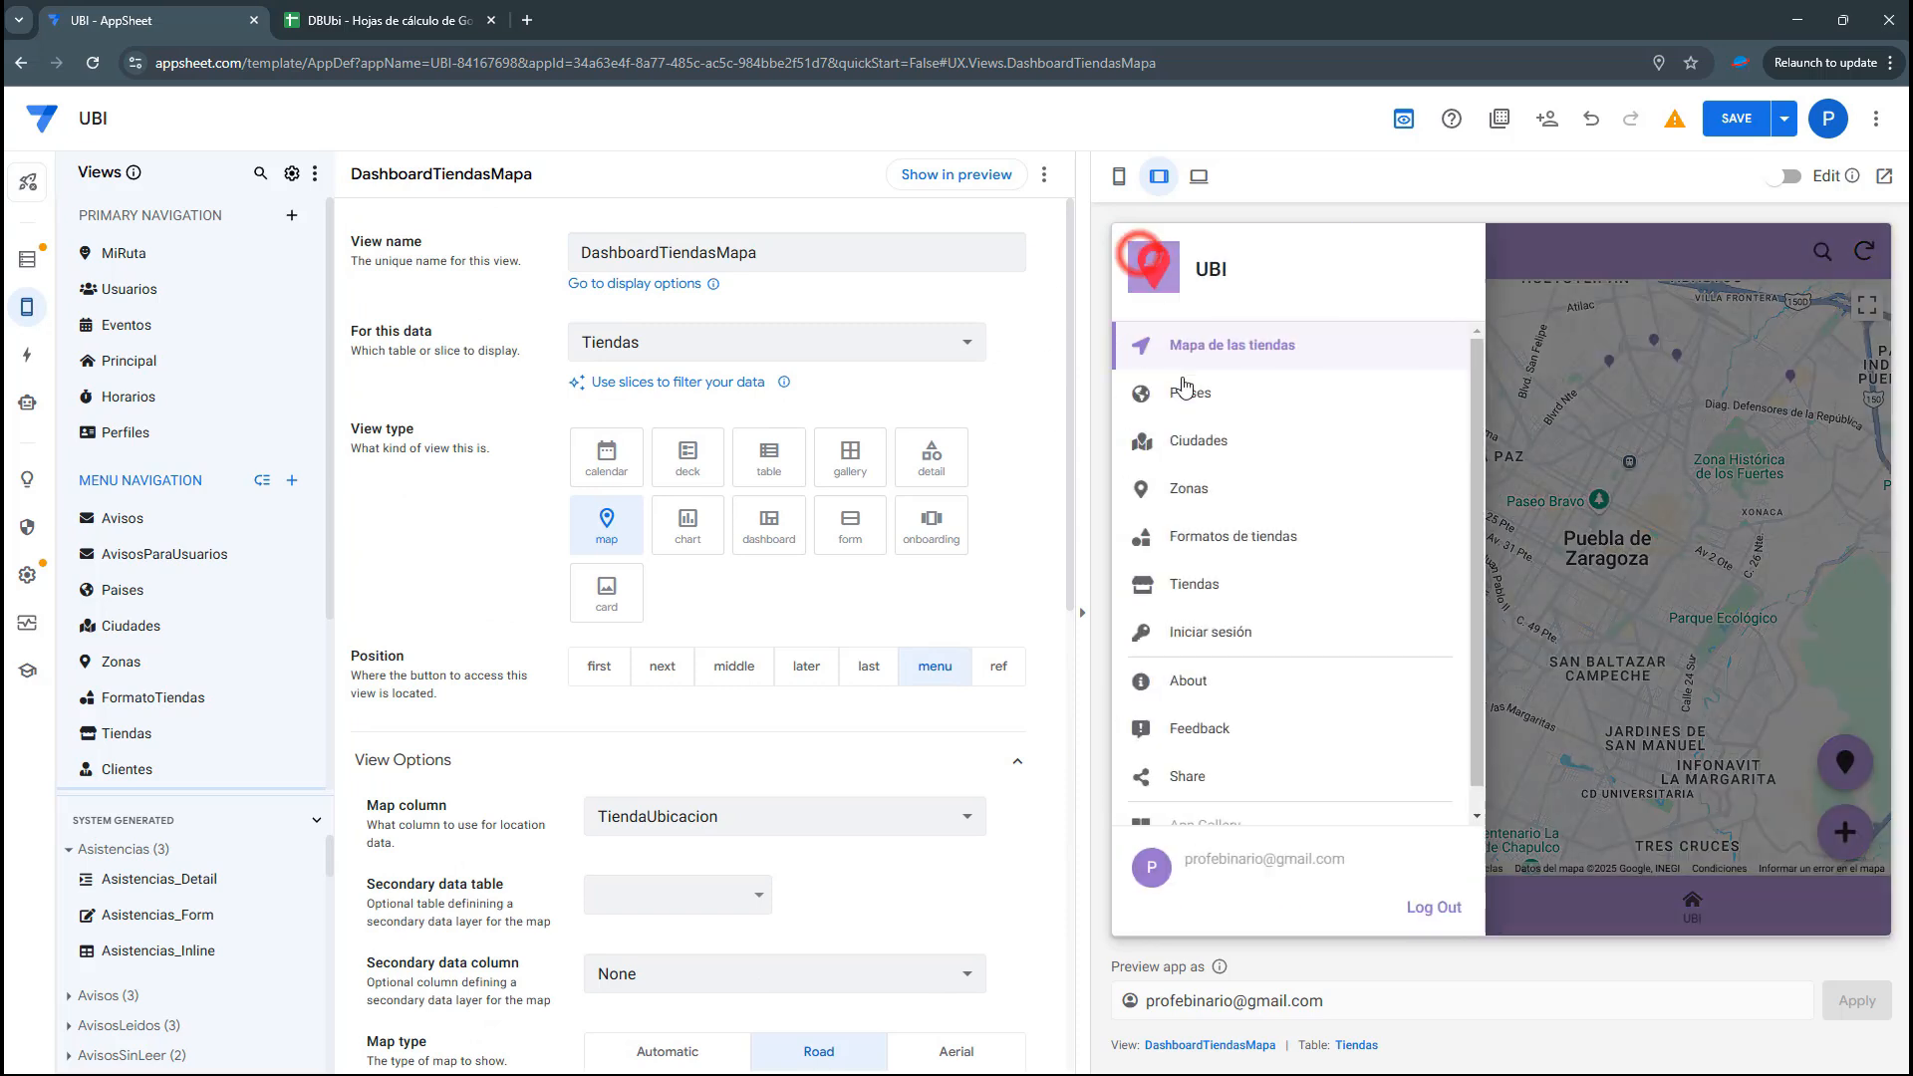
Save the app and inspect the La Comer - Lomas de Angelópolis store pin on the map
left_click(1716, 127)
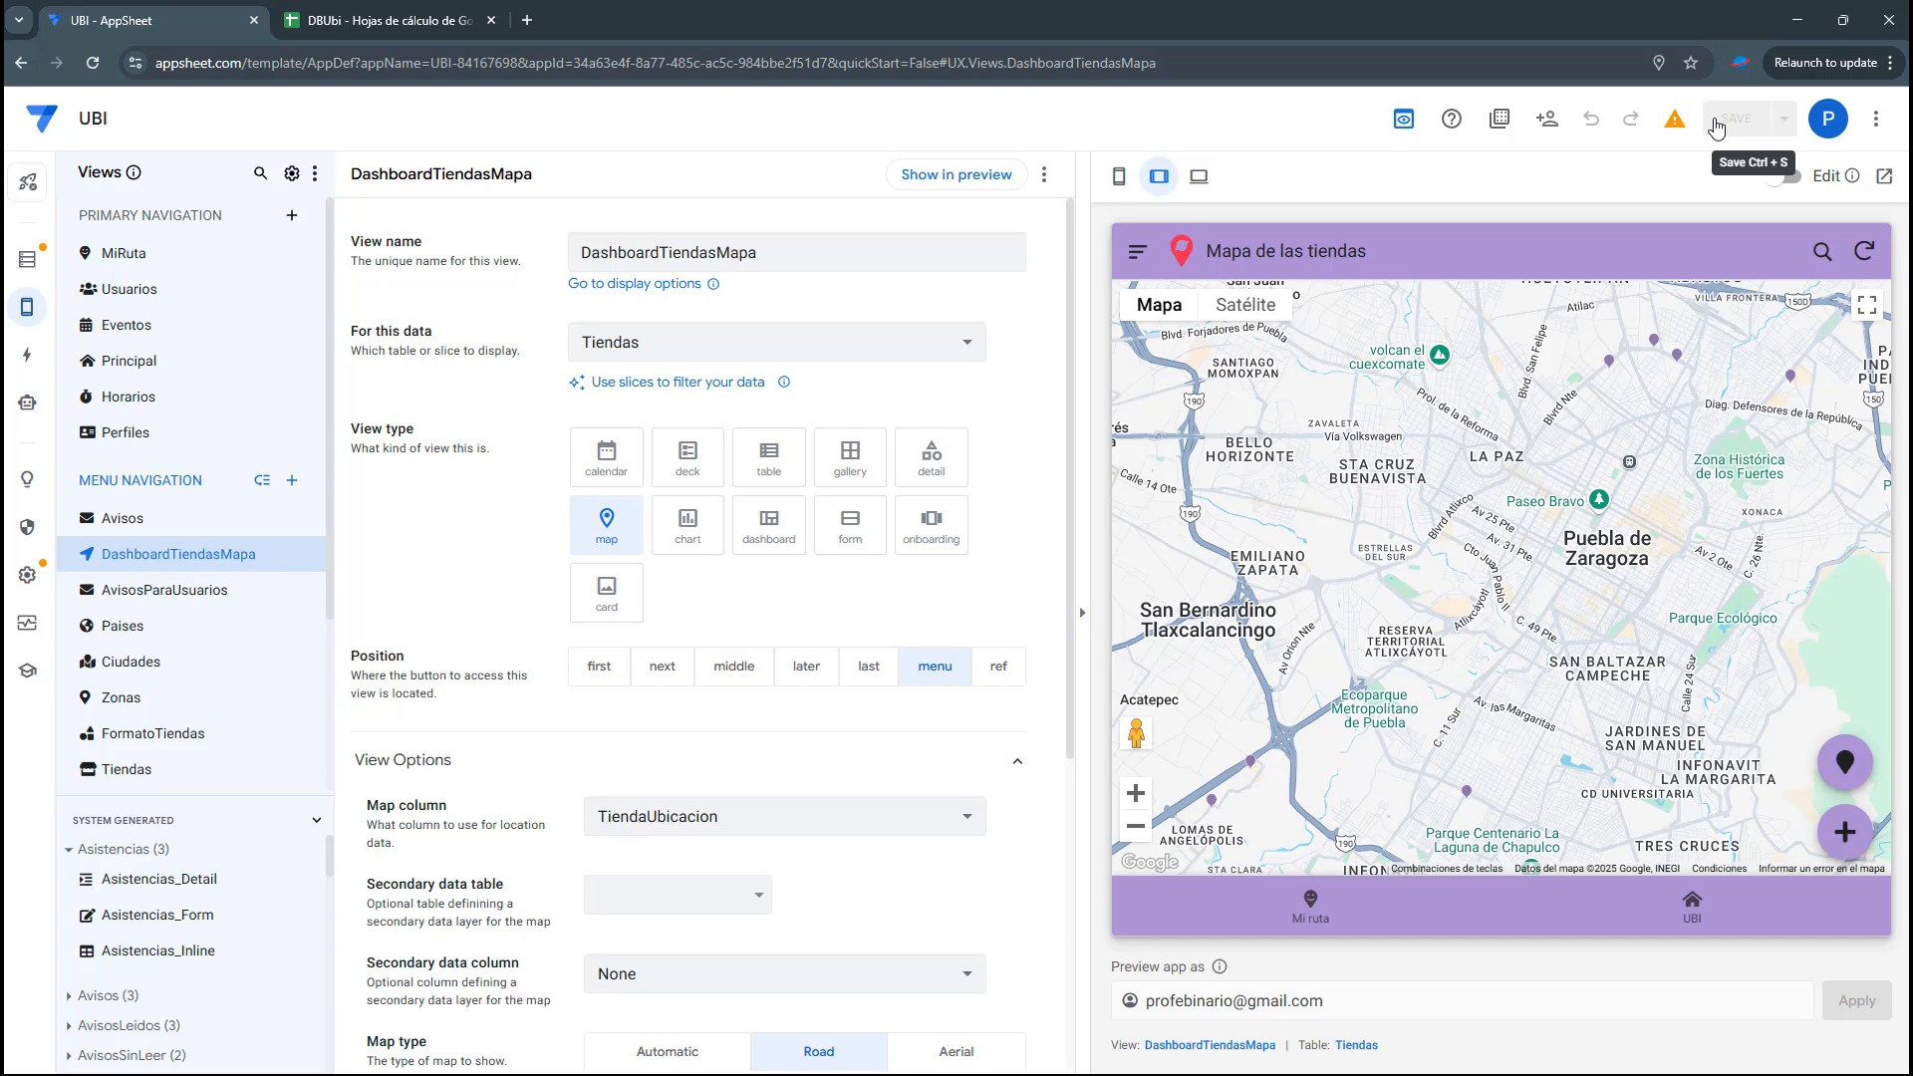
left_click_drag(1716, 412, 1825, 421)
left_click_drag(1665, 628, 1710, 447)
scroll(1460, 561, "up", 1)
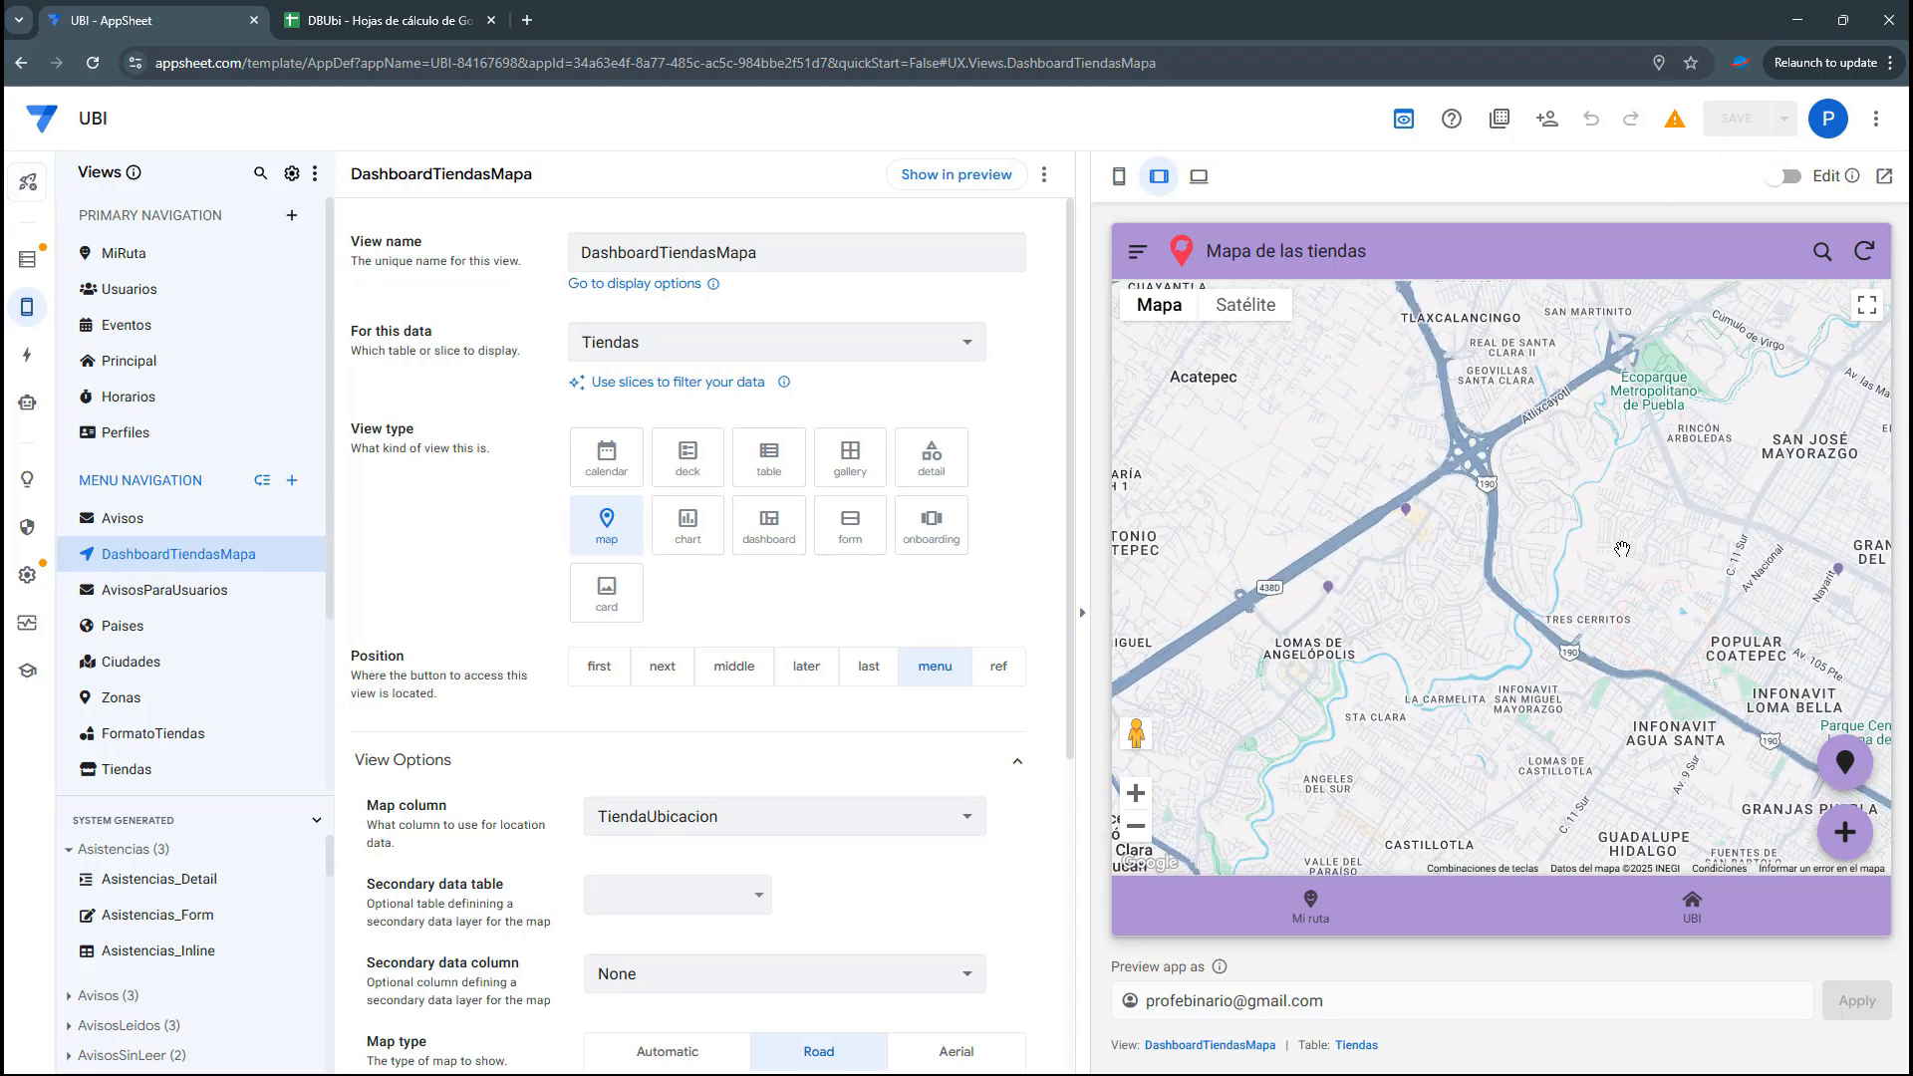
left_click_drag(1623, 549, 1524, 578)
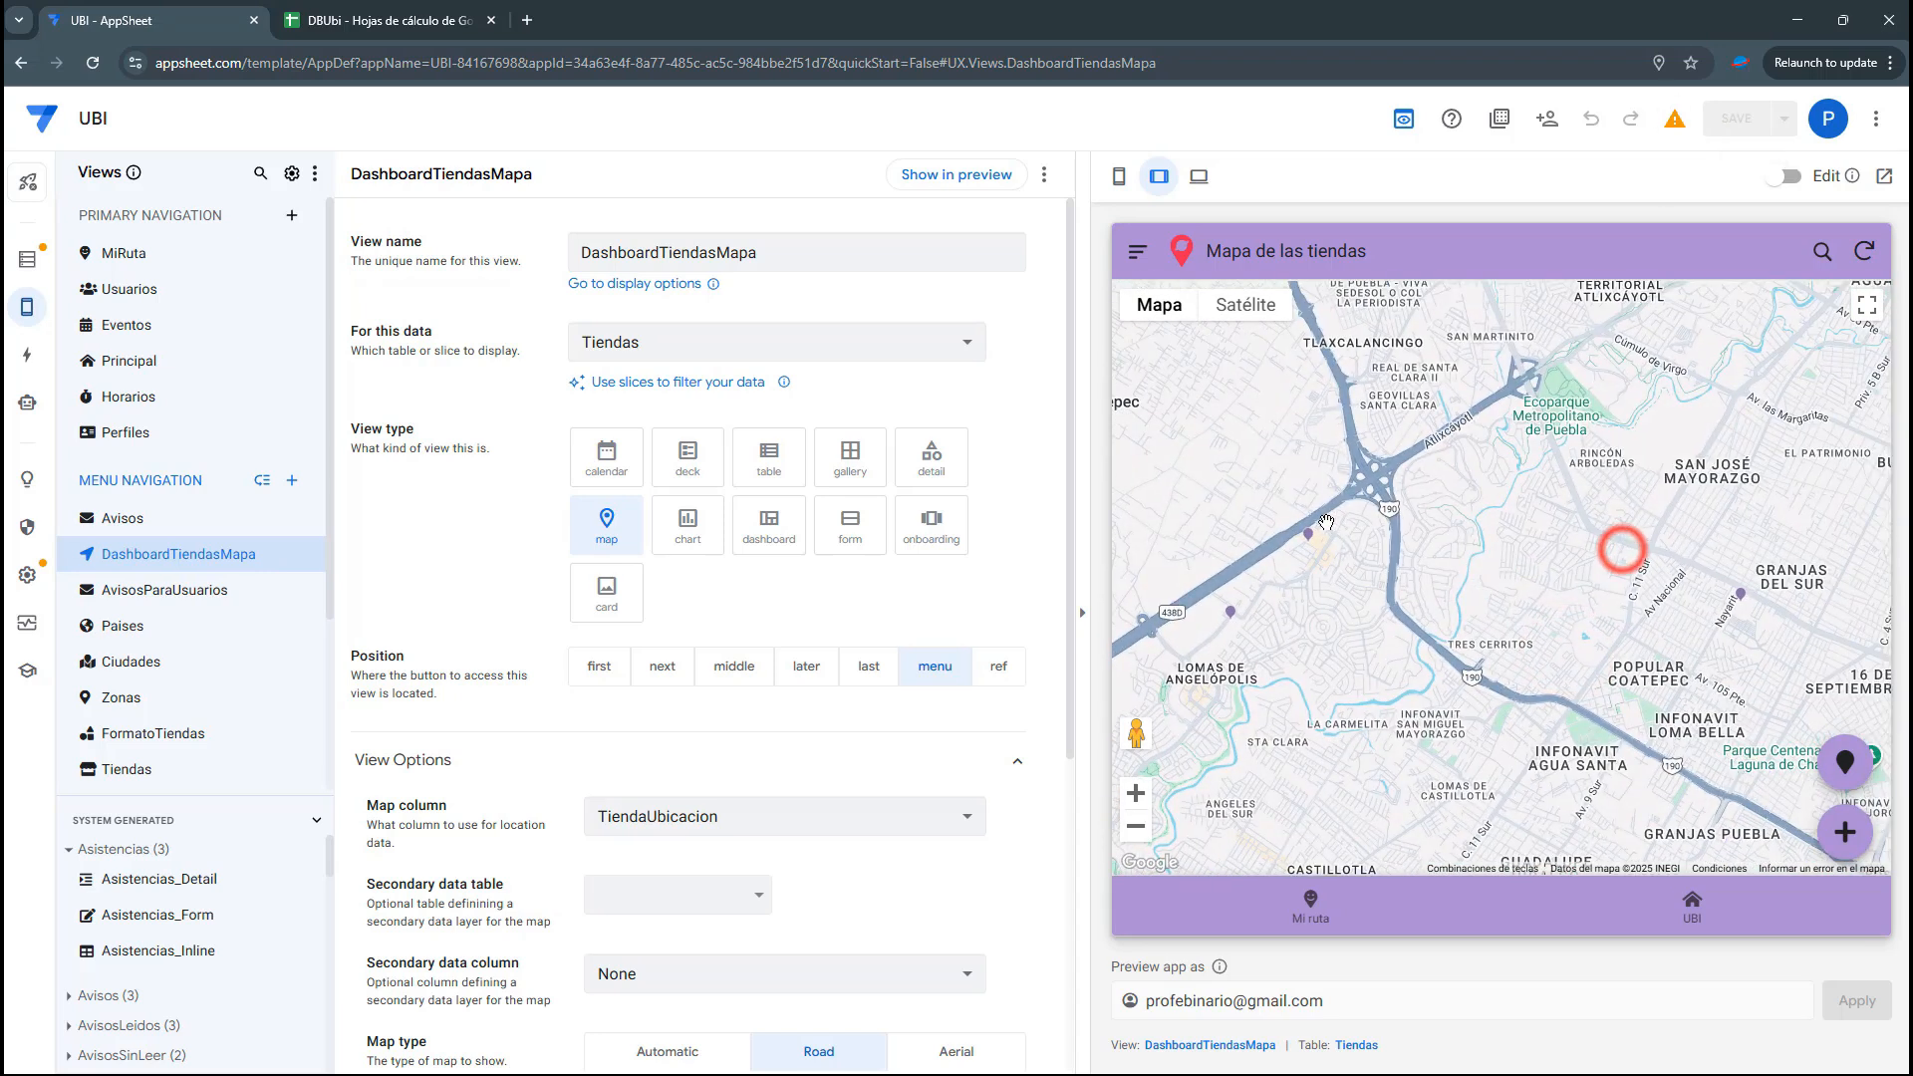
left_click(1232, 622)
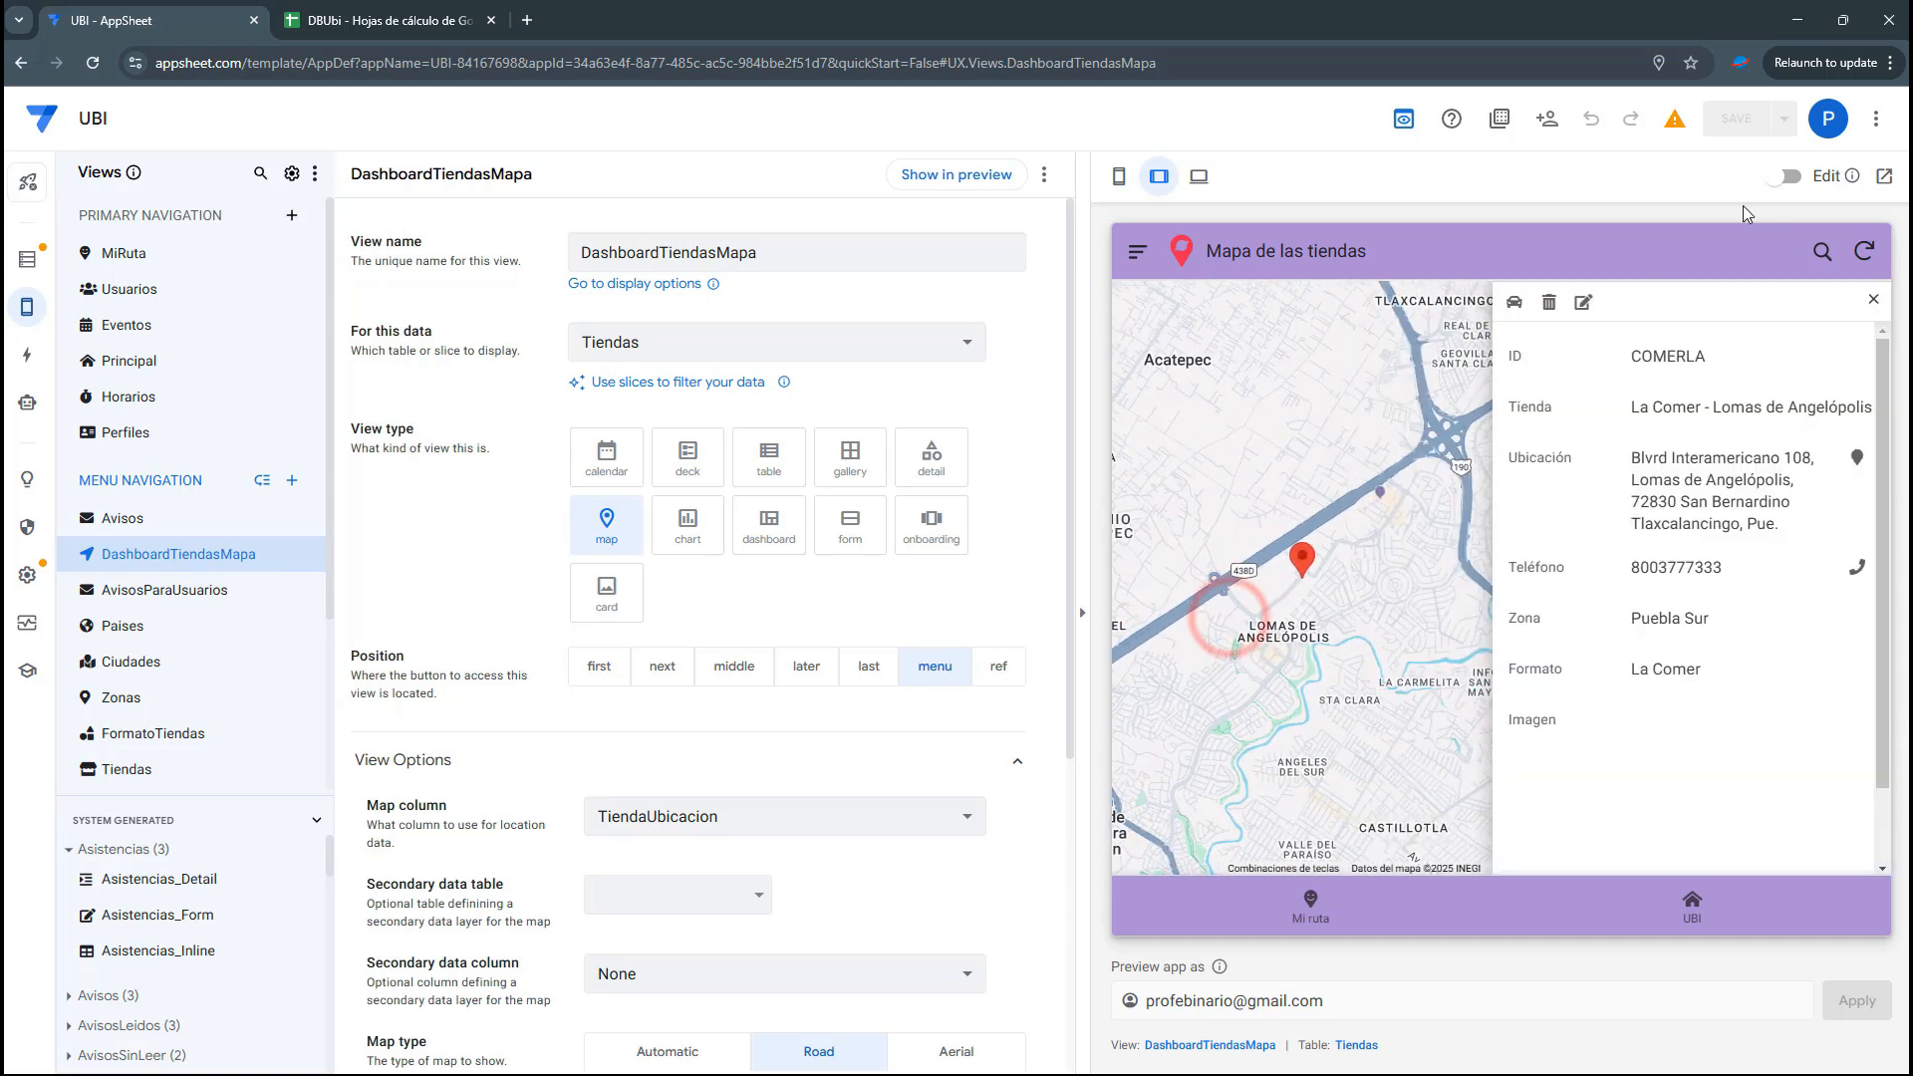
left_click(1874, 289)
Inspect the Chedraui Selecto Angelopolis pin and another nearby store pin on the preview map
left_click_drag(1462, 495, 1526, 458)
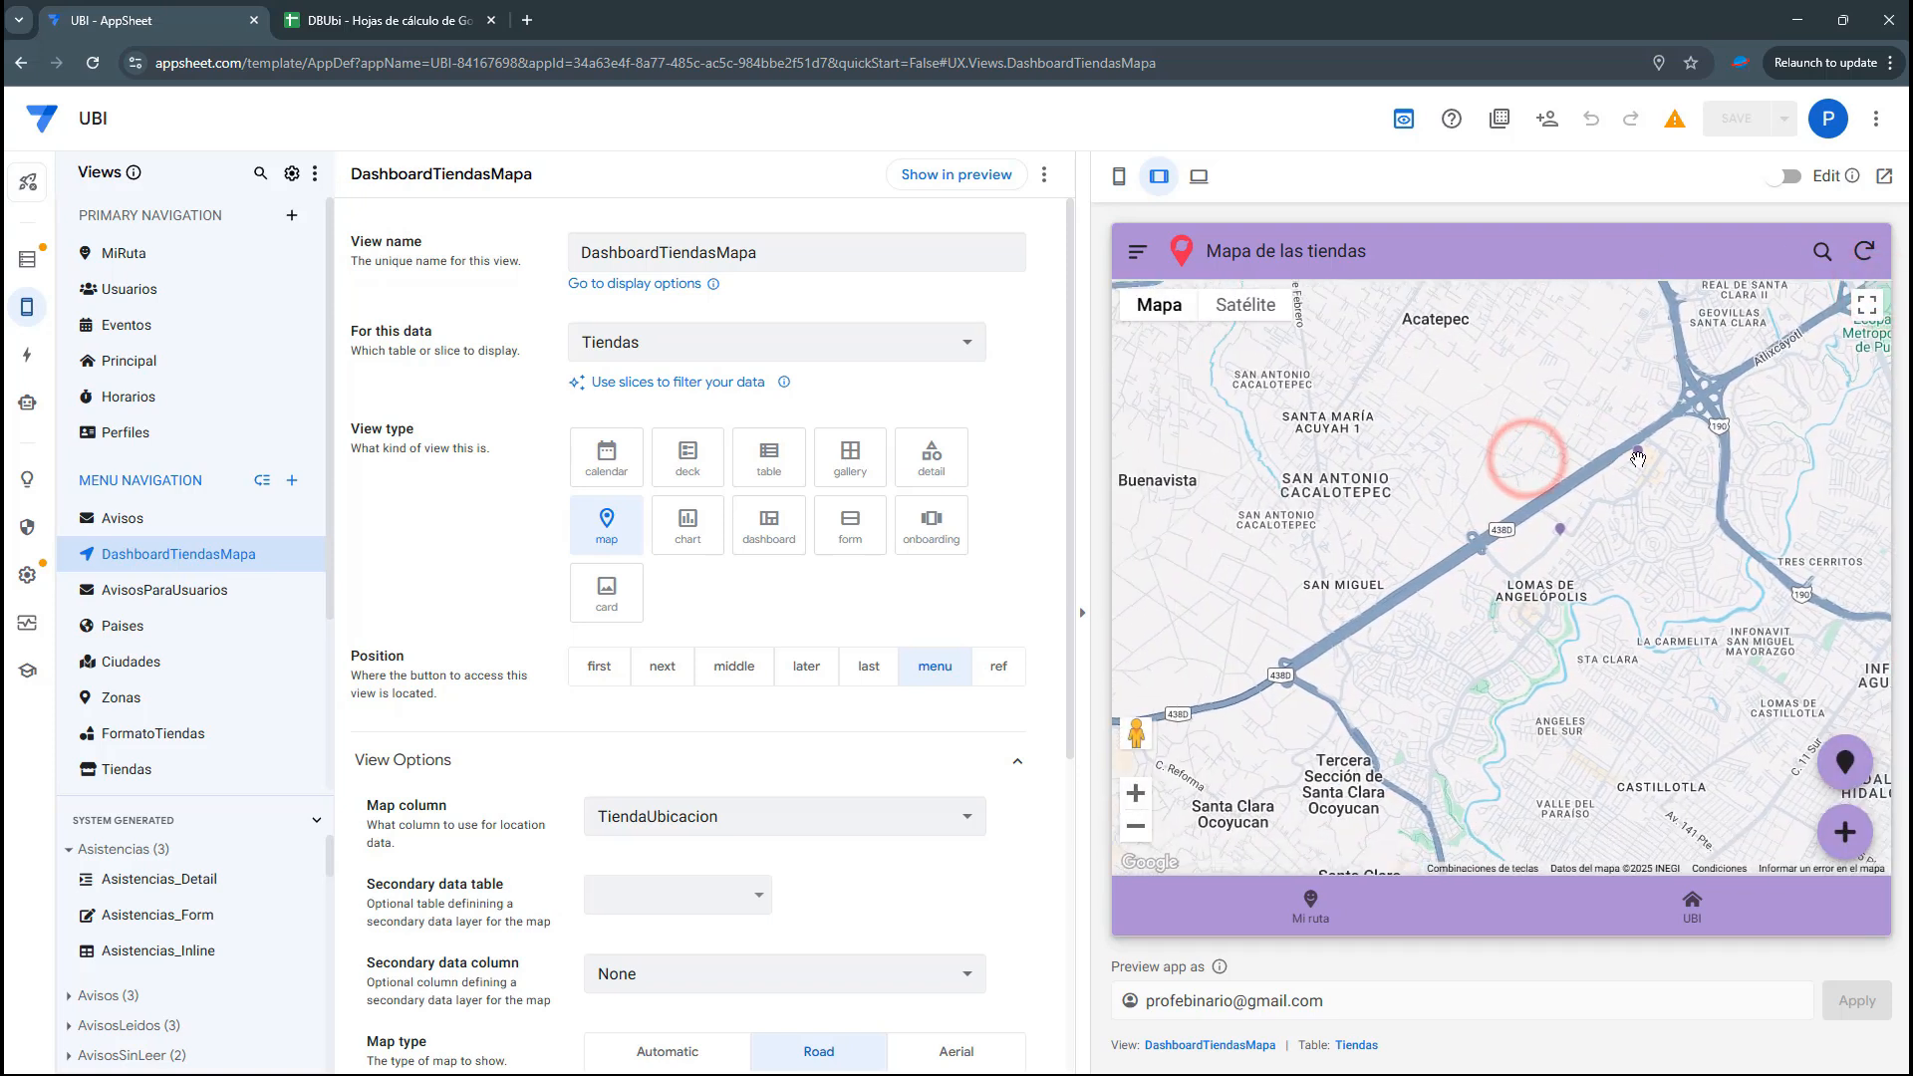
left_click(1639, 460)
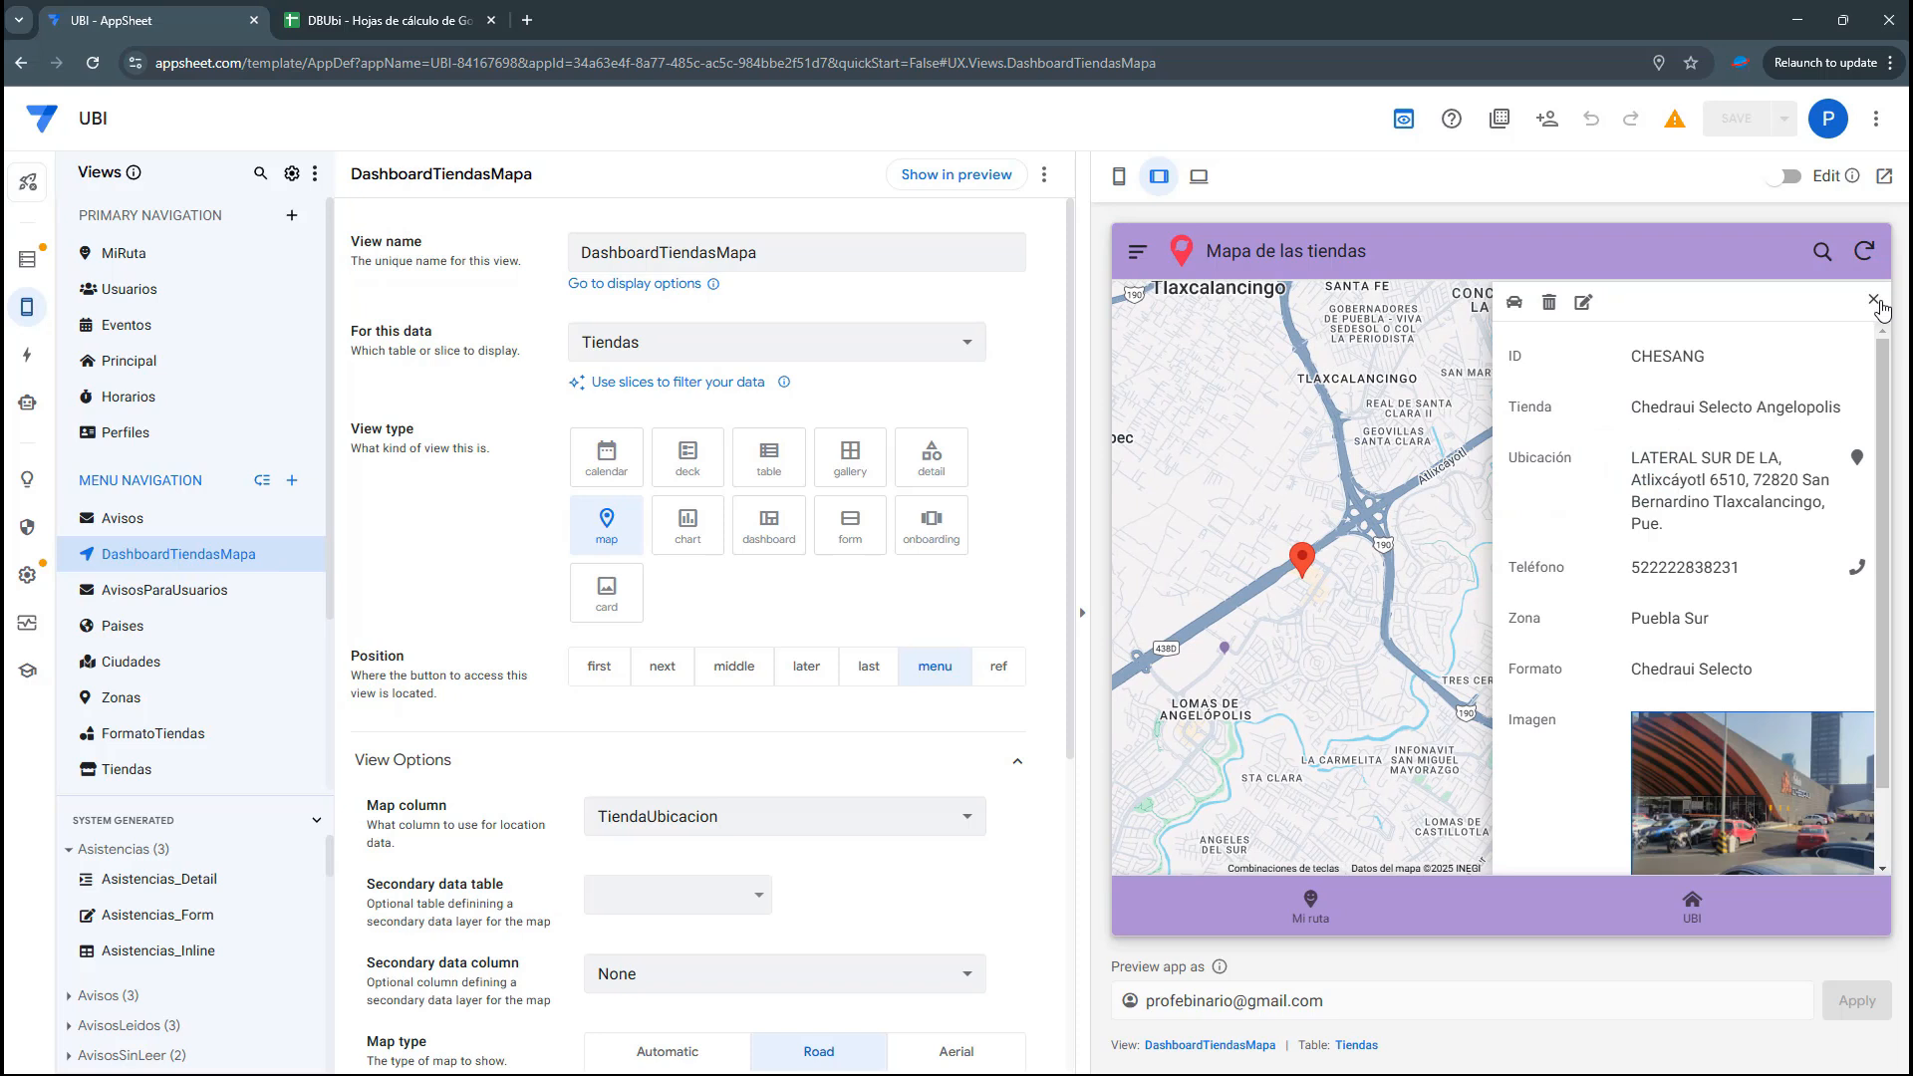
left_click(1874, 300)
mouse_move(1684, 468)
left_mouse_down()
mouse_move(1313, 485)
mouse_move(1271, 428)
left_mouse_up()
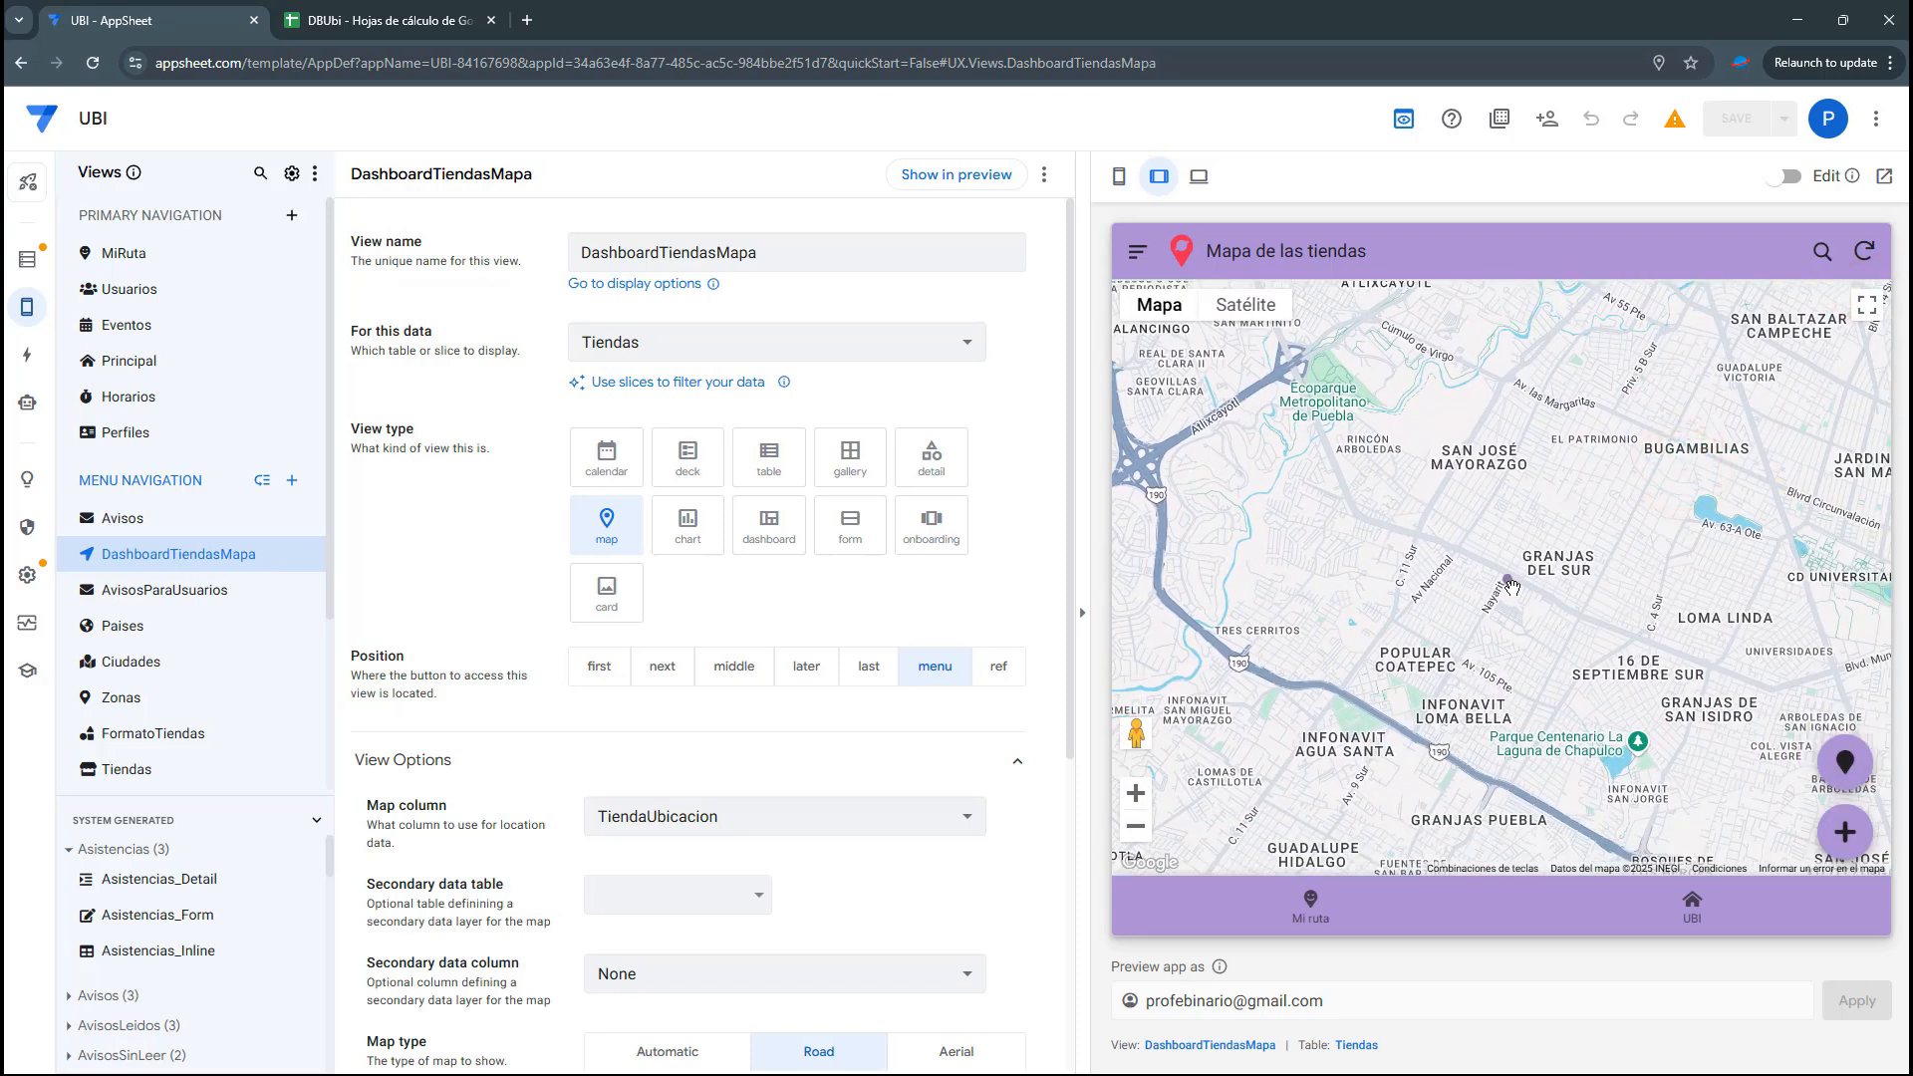
left_click(1509, 582)
left_click(1874, 300)
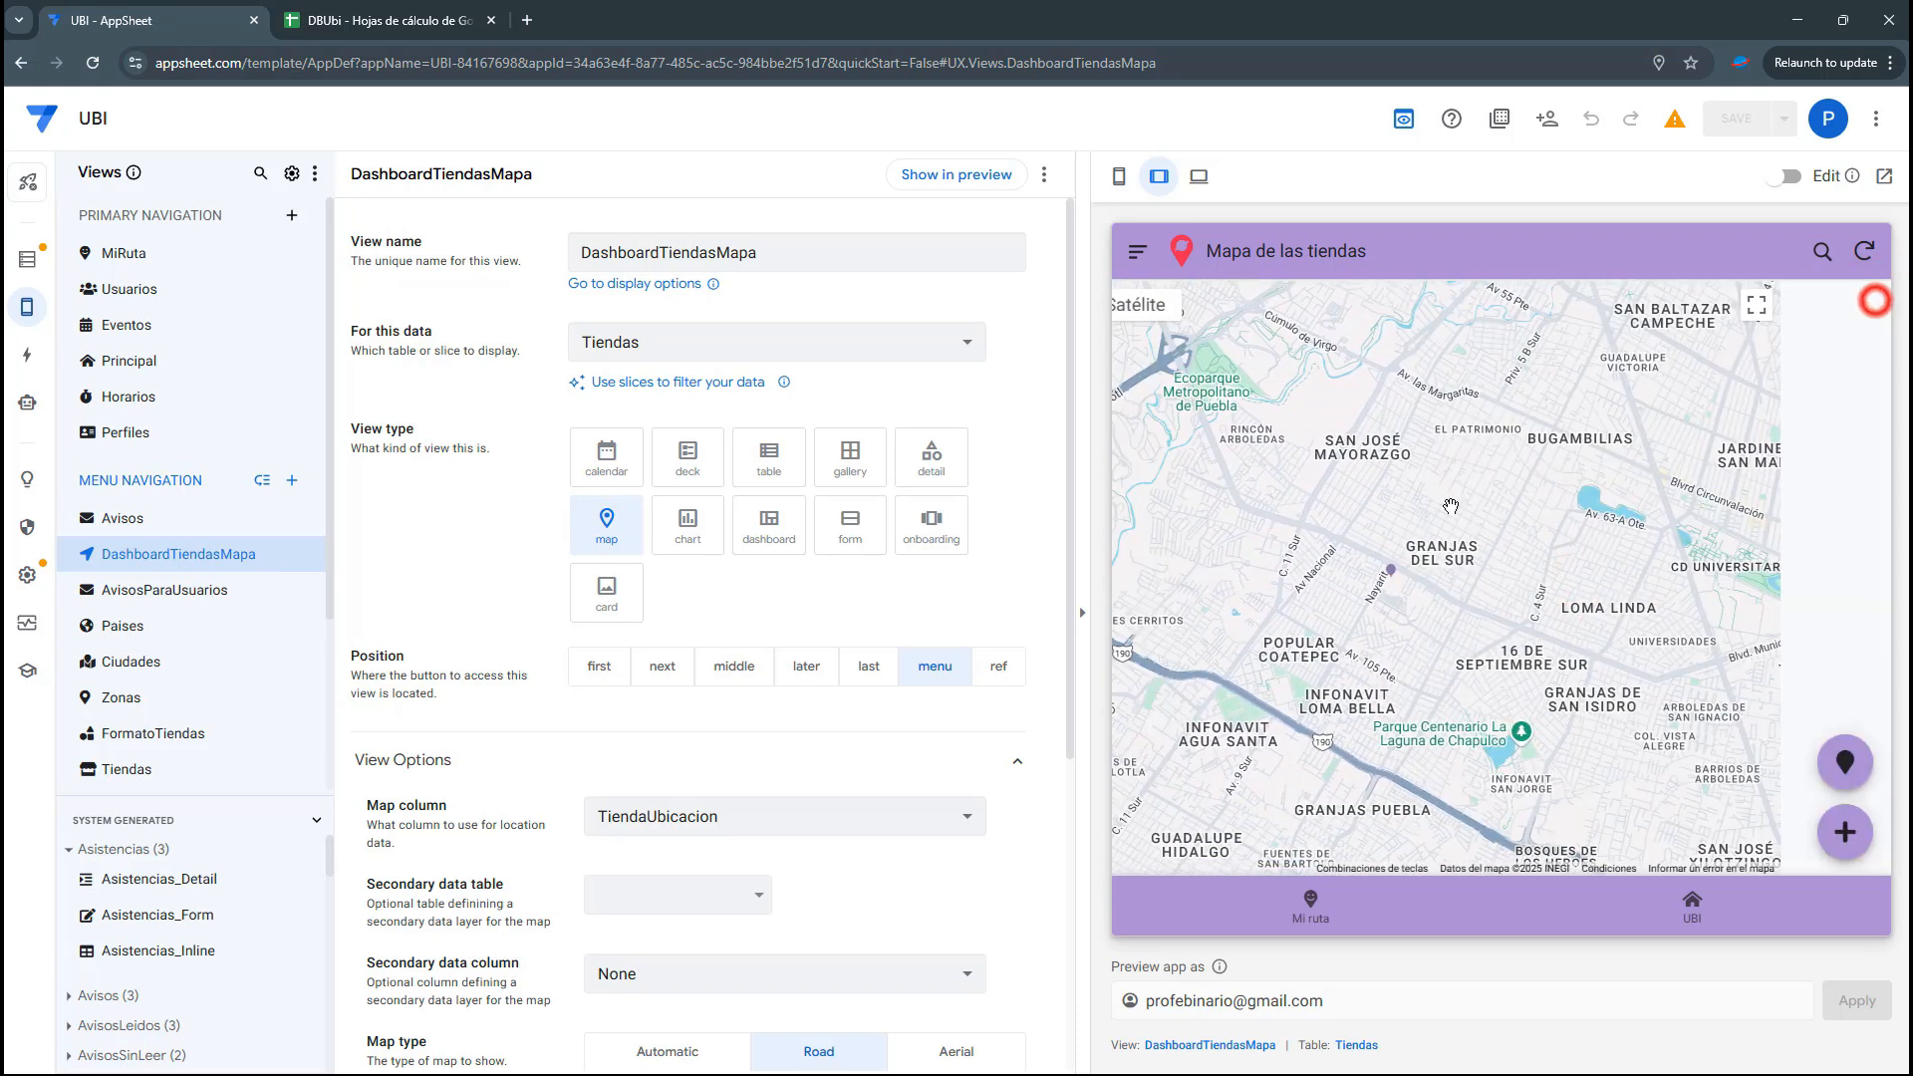
left_click_drag(1382, 523, 1672, 438)
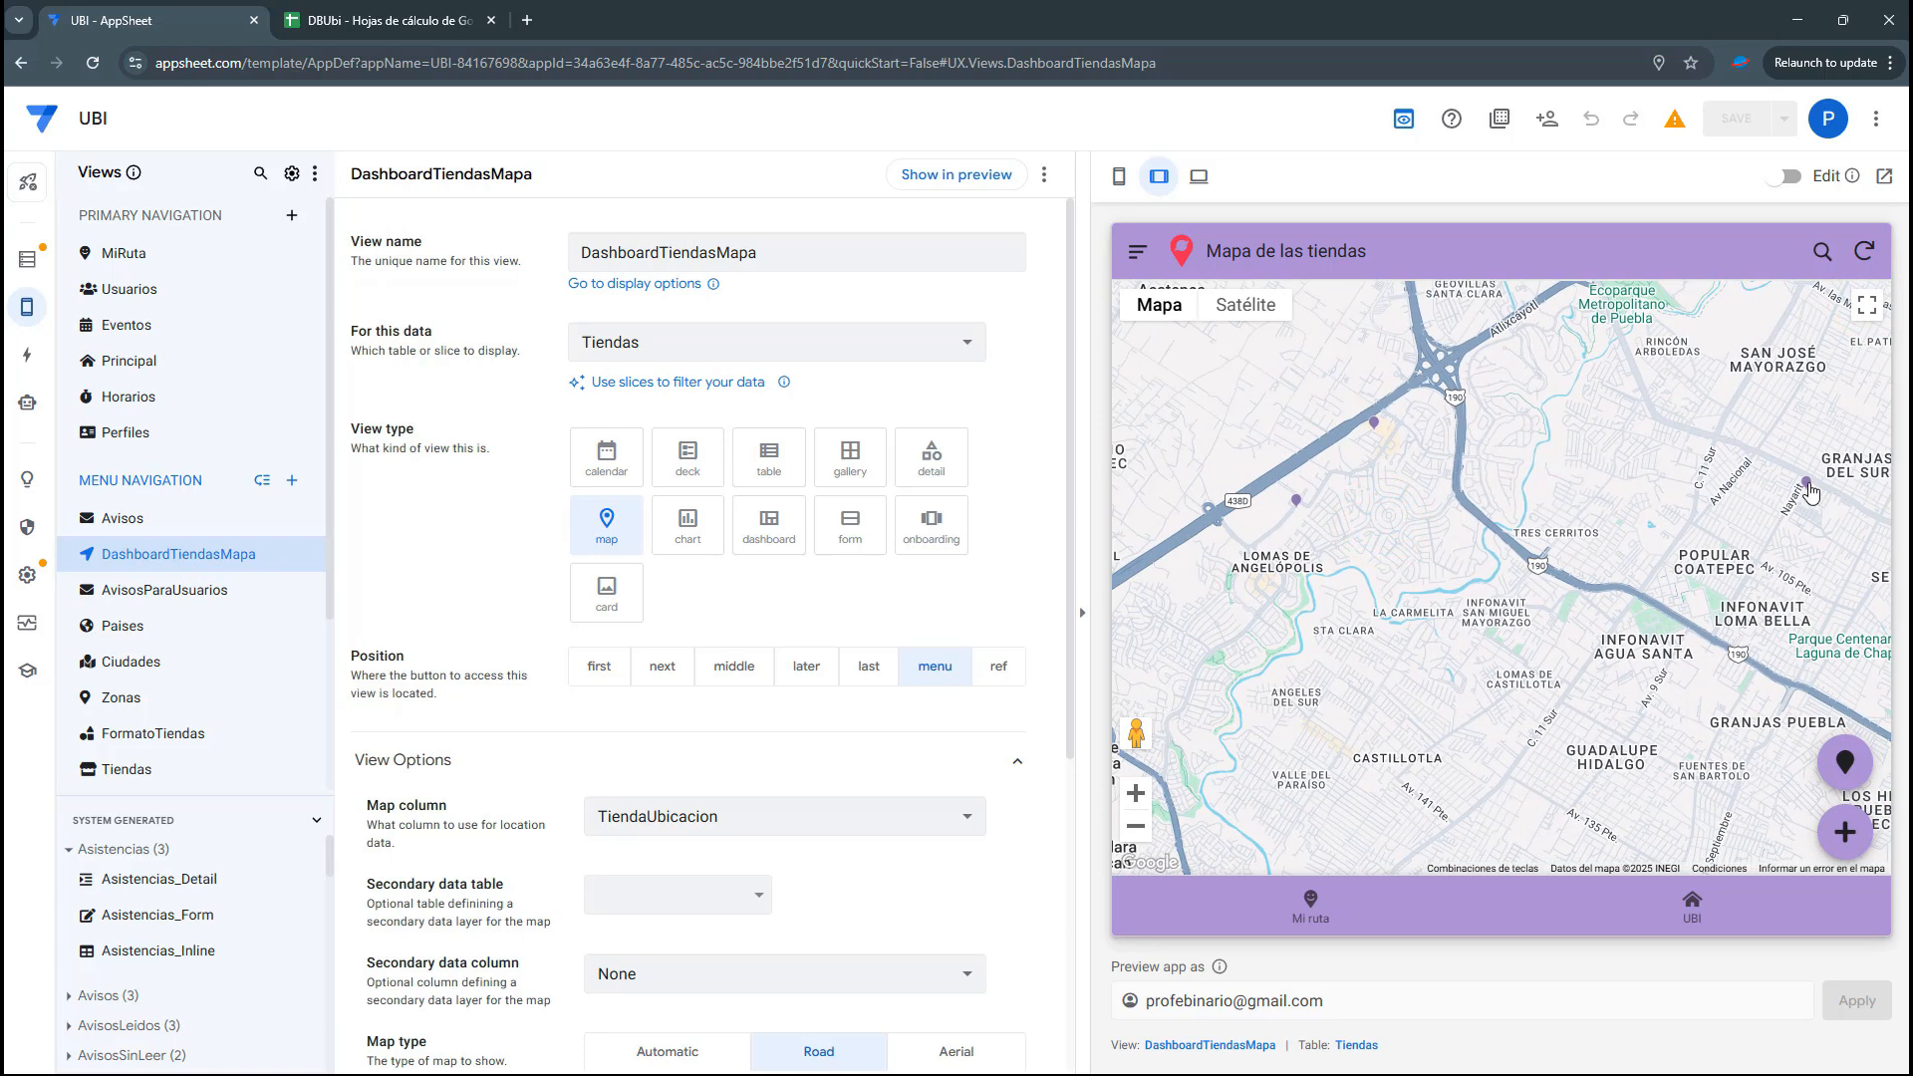